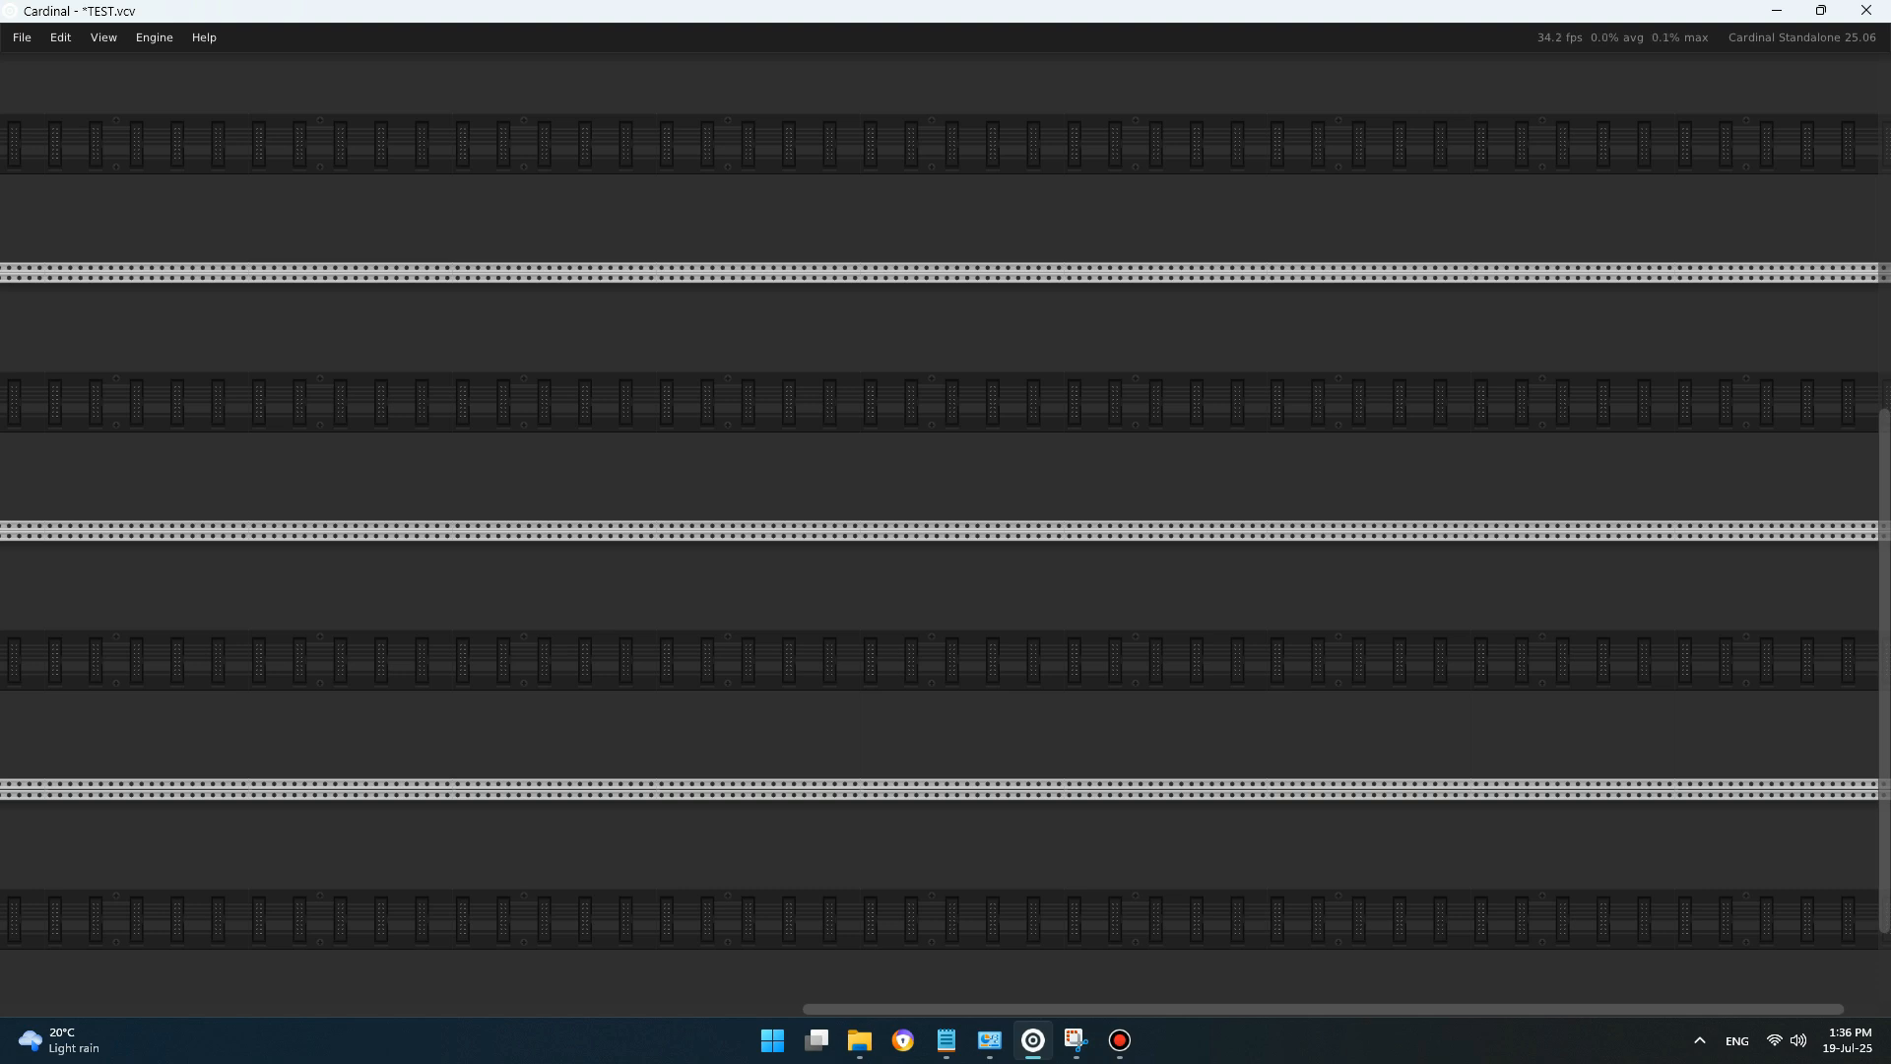
- Search the module library for mixers across all brands and add the four-channel MSC Hack mixer to the rack
right_click(608, 478)
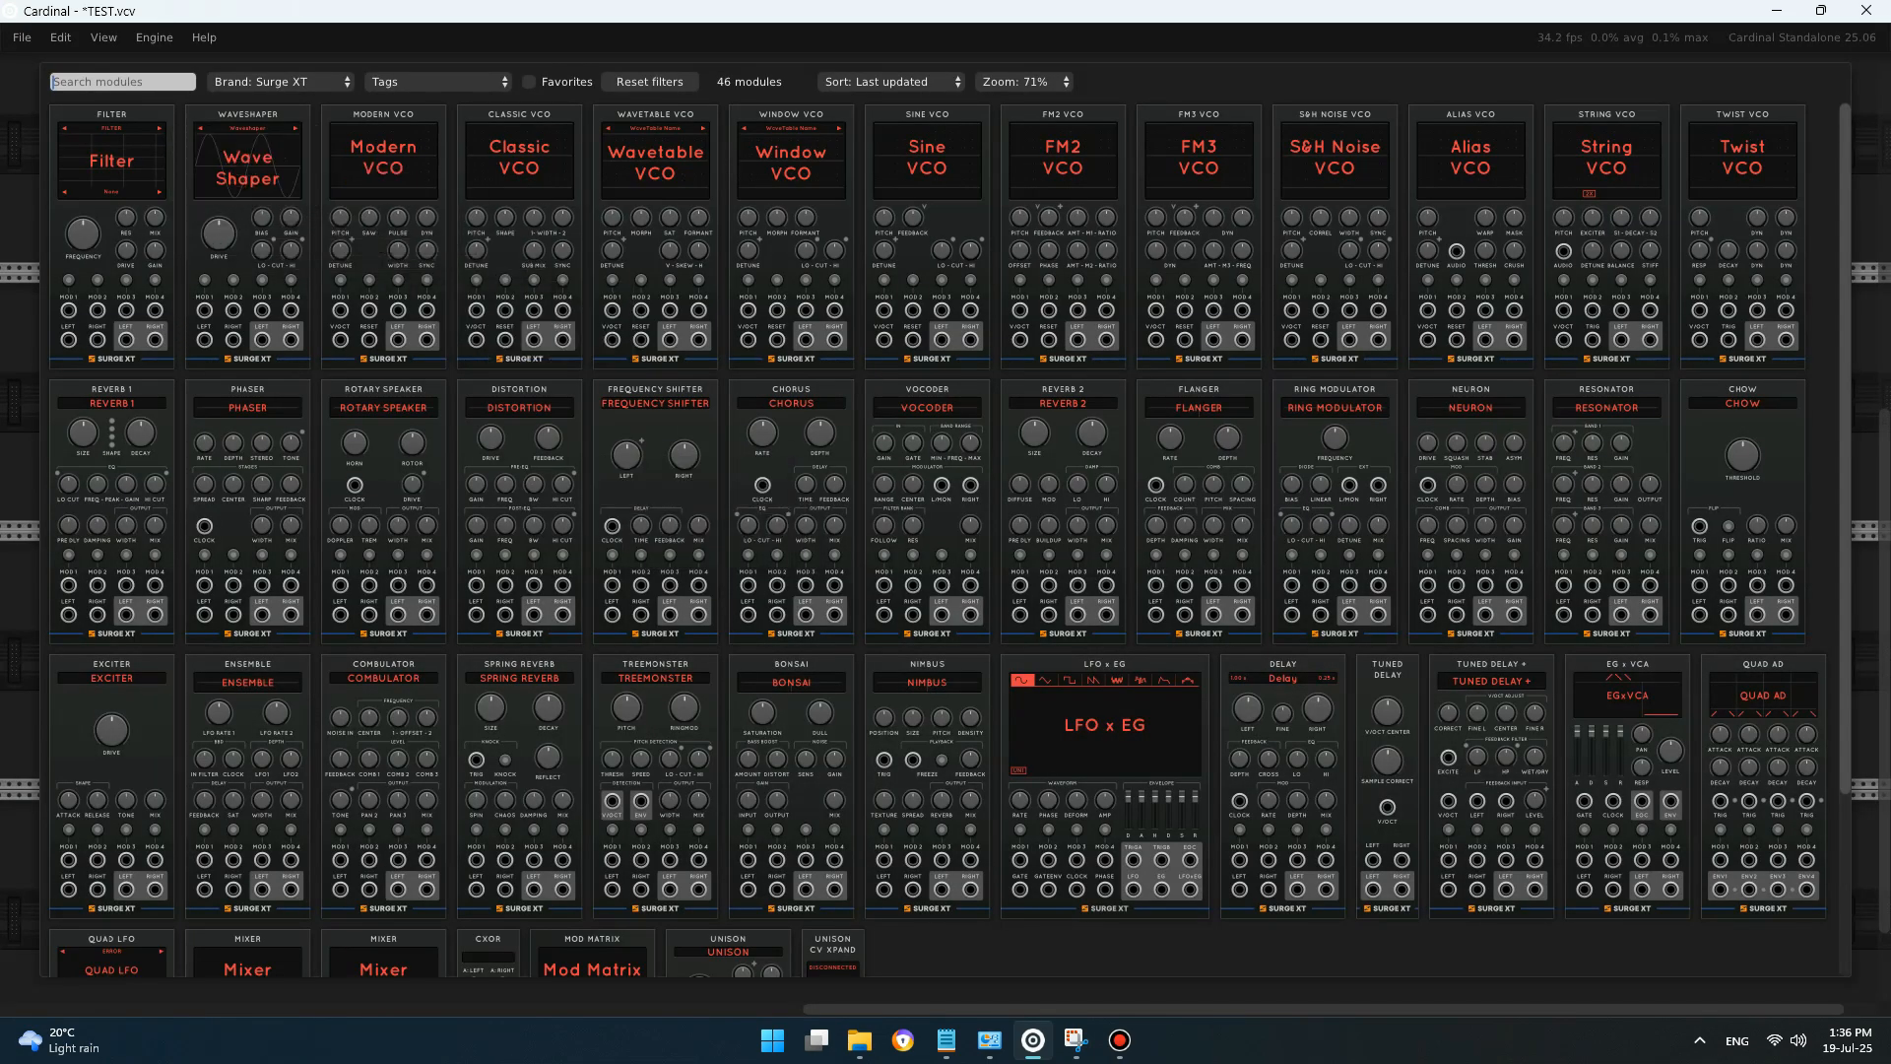
text(miser)
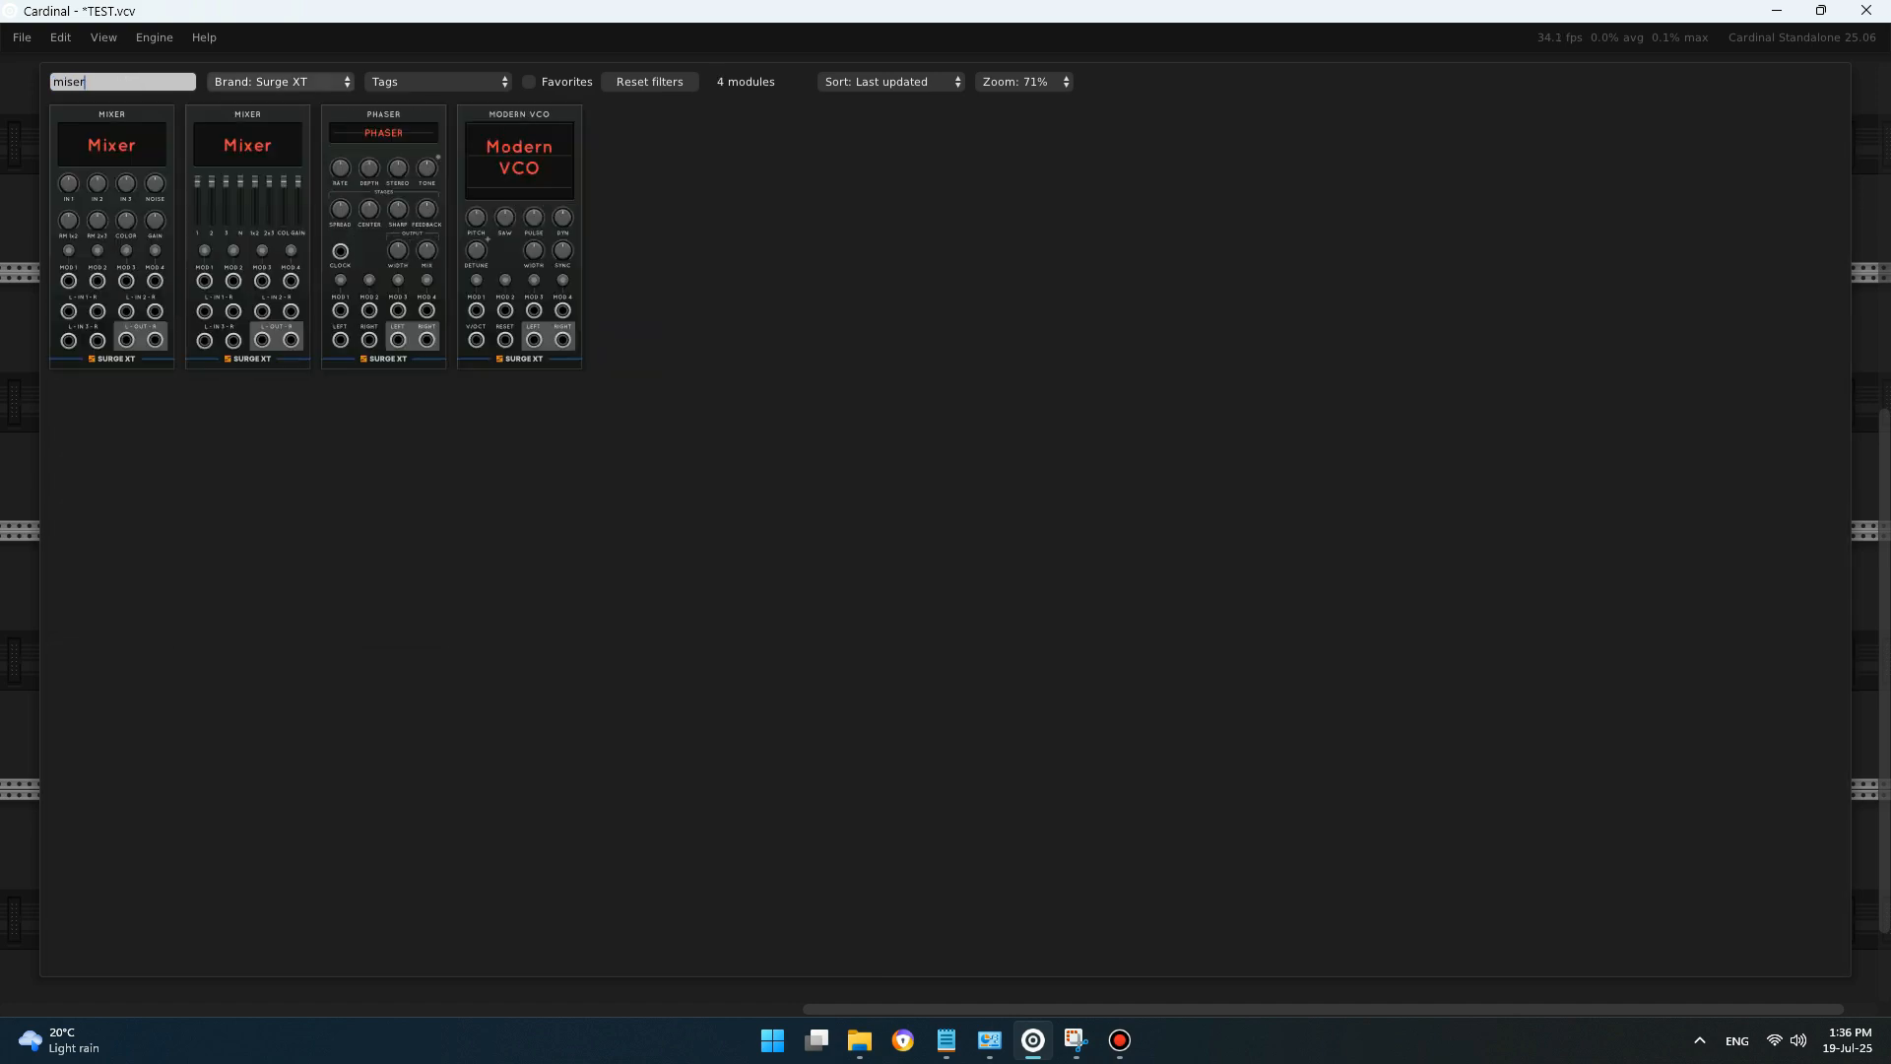
click(281, 82)
click(244, 32)
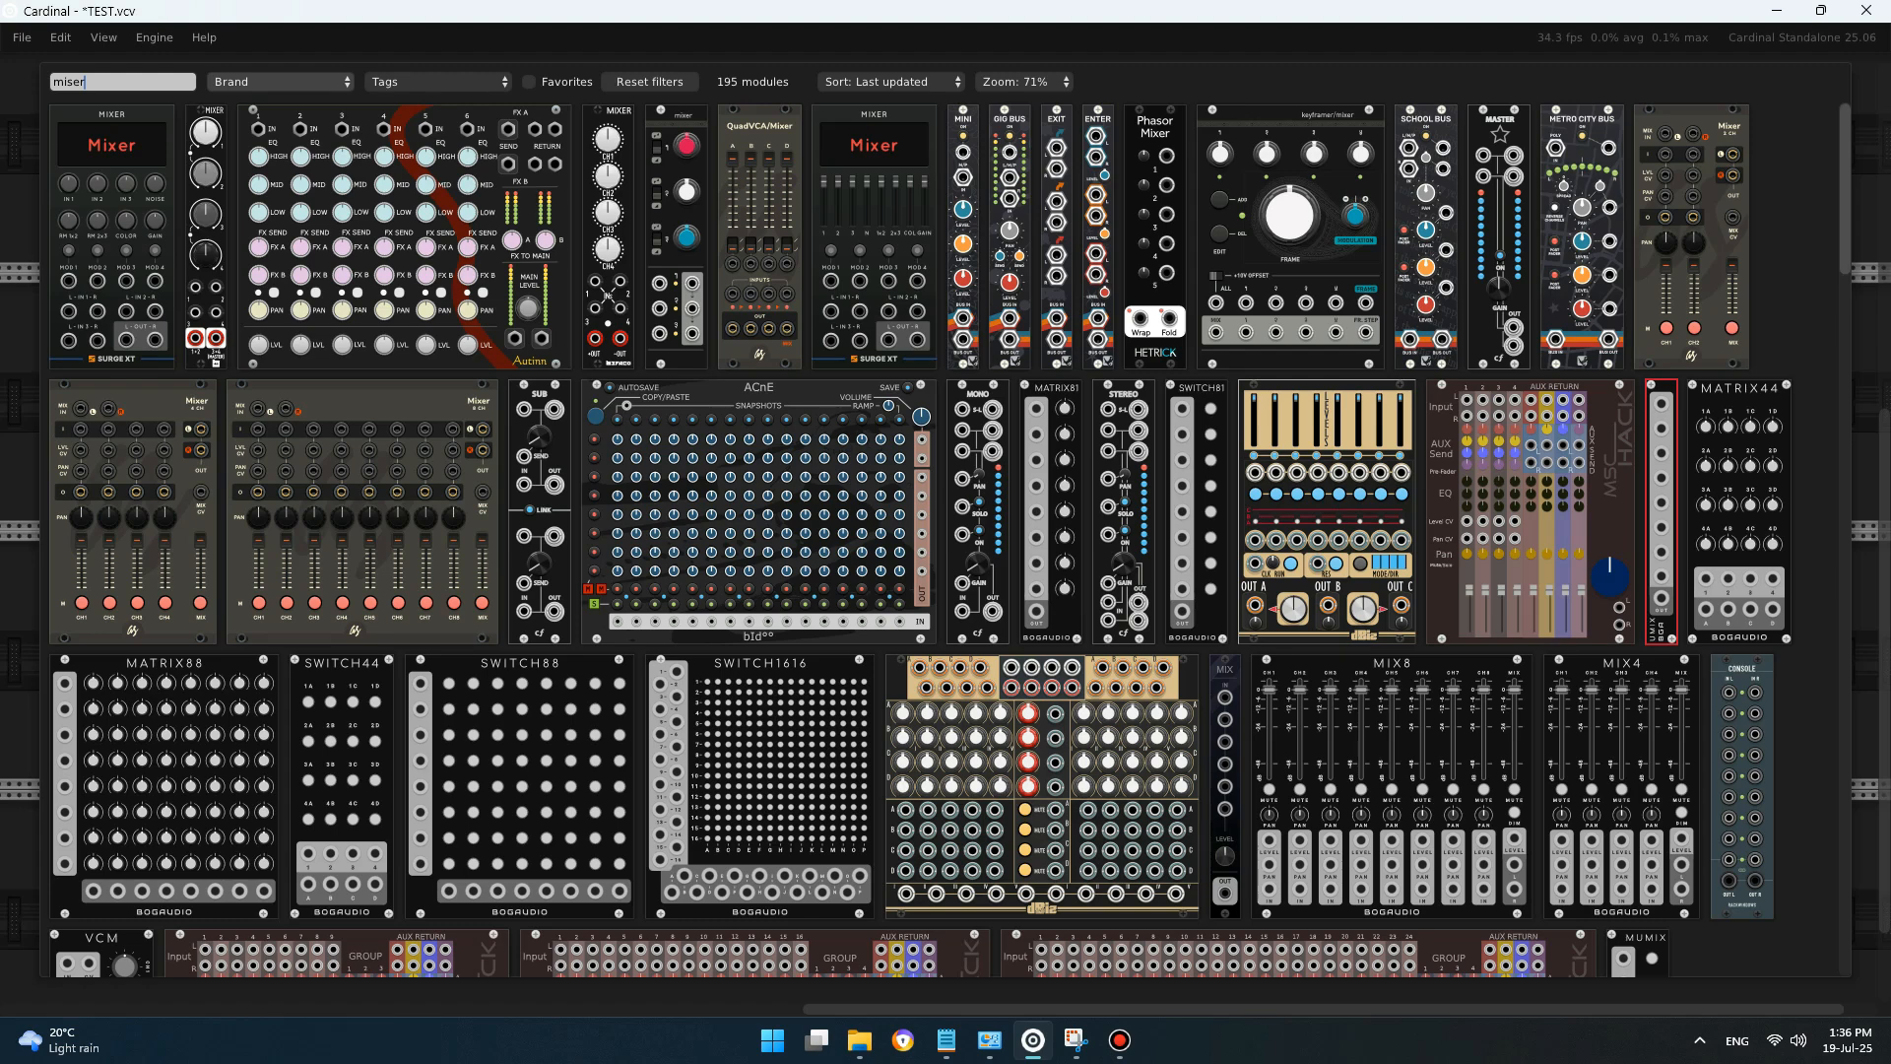
click(1522, 513)
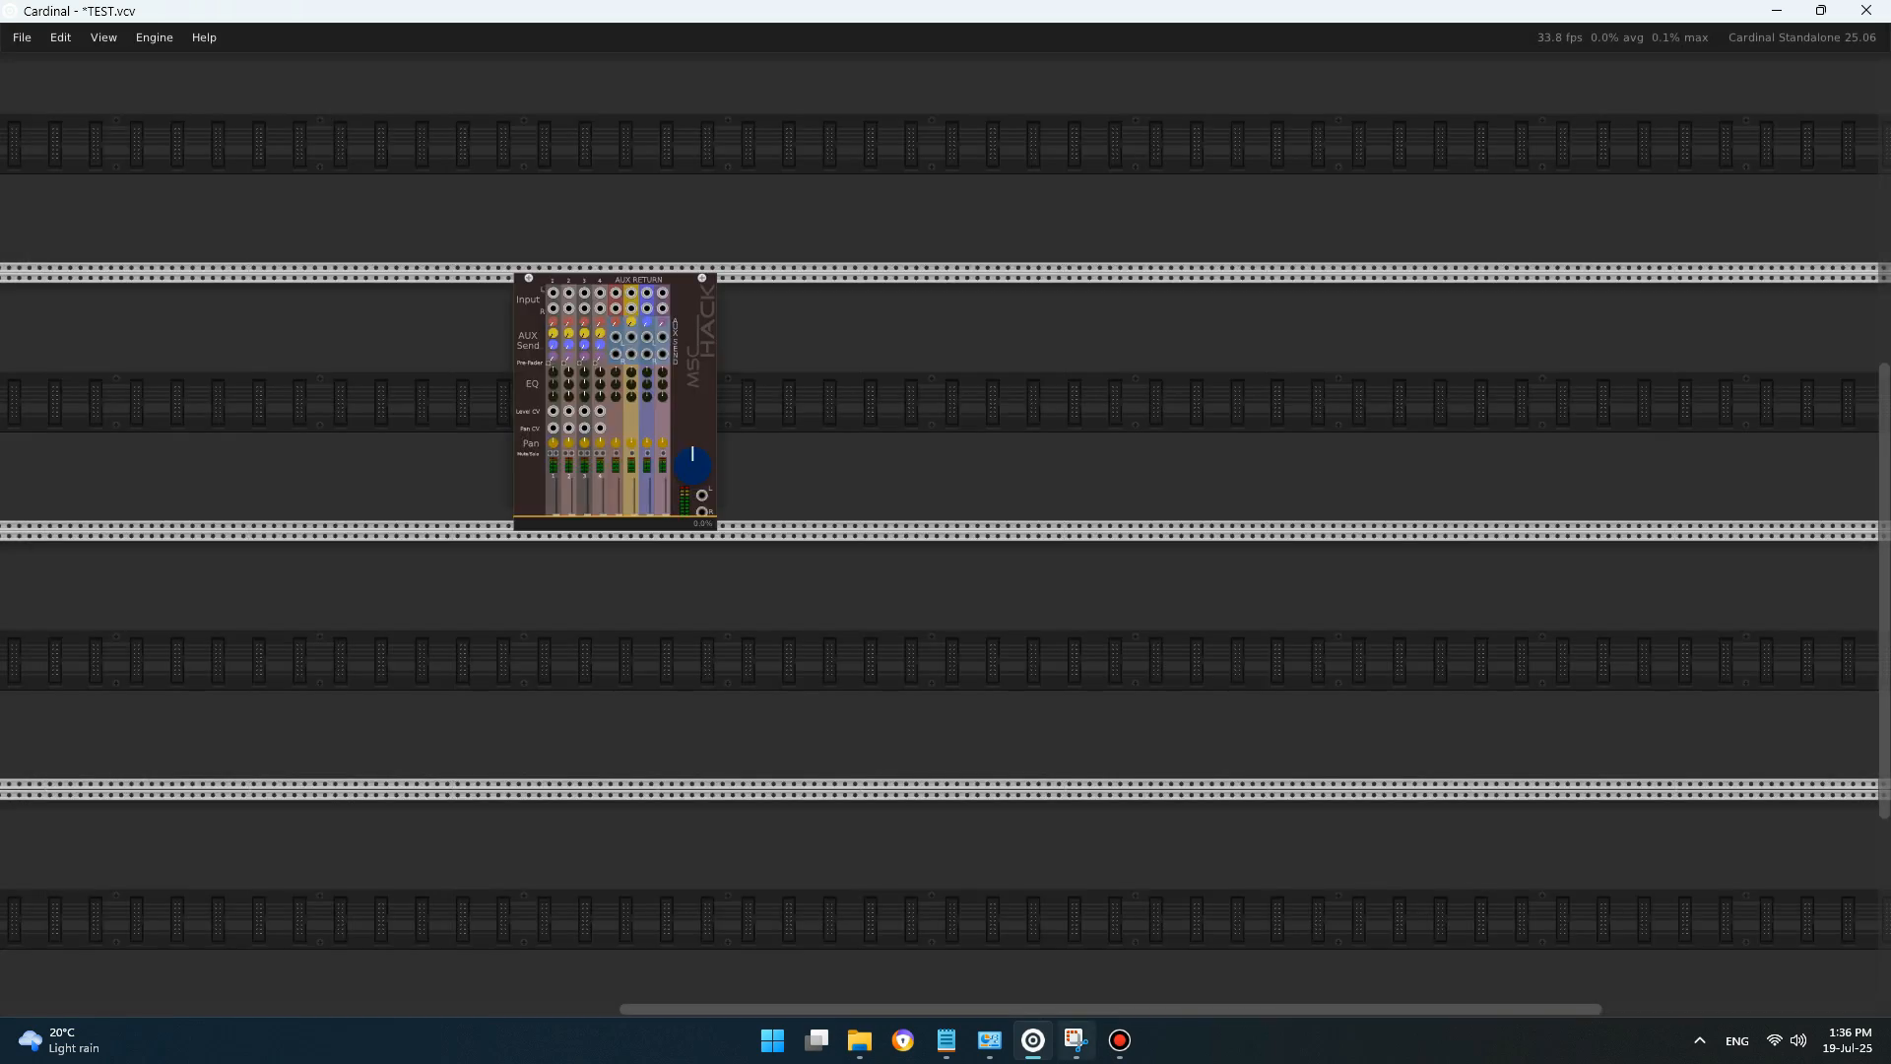
click(1120, 1040)
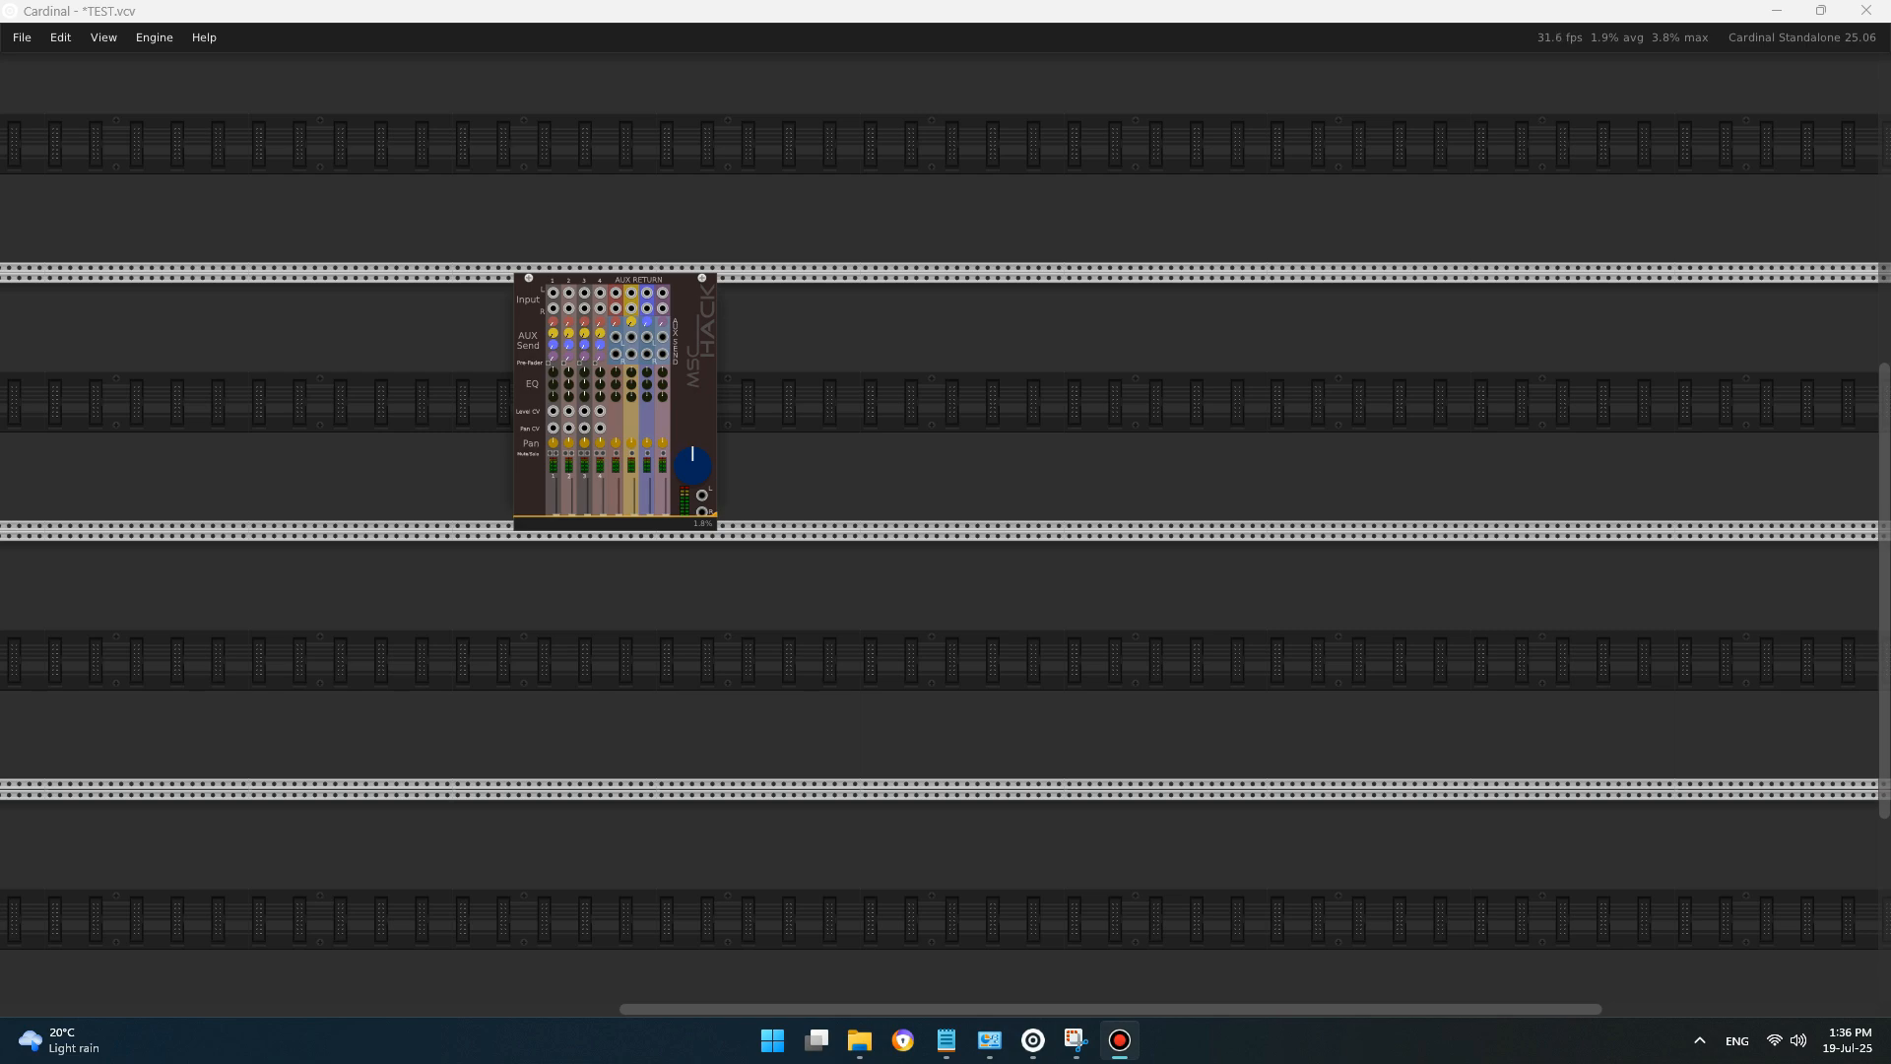
- Search the module library for "aud" and add the stereo Cardinal Host Audio module to the right of the mixer
right_click(926, 413)
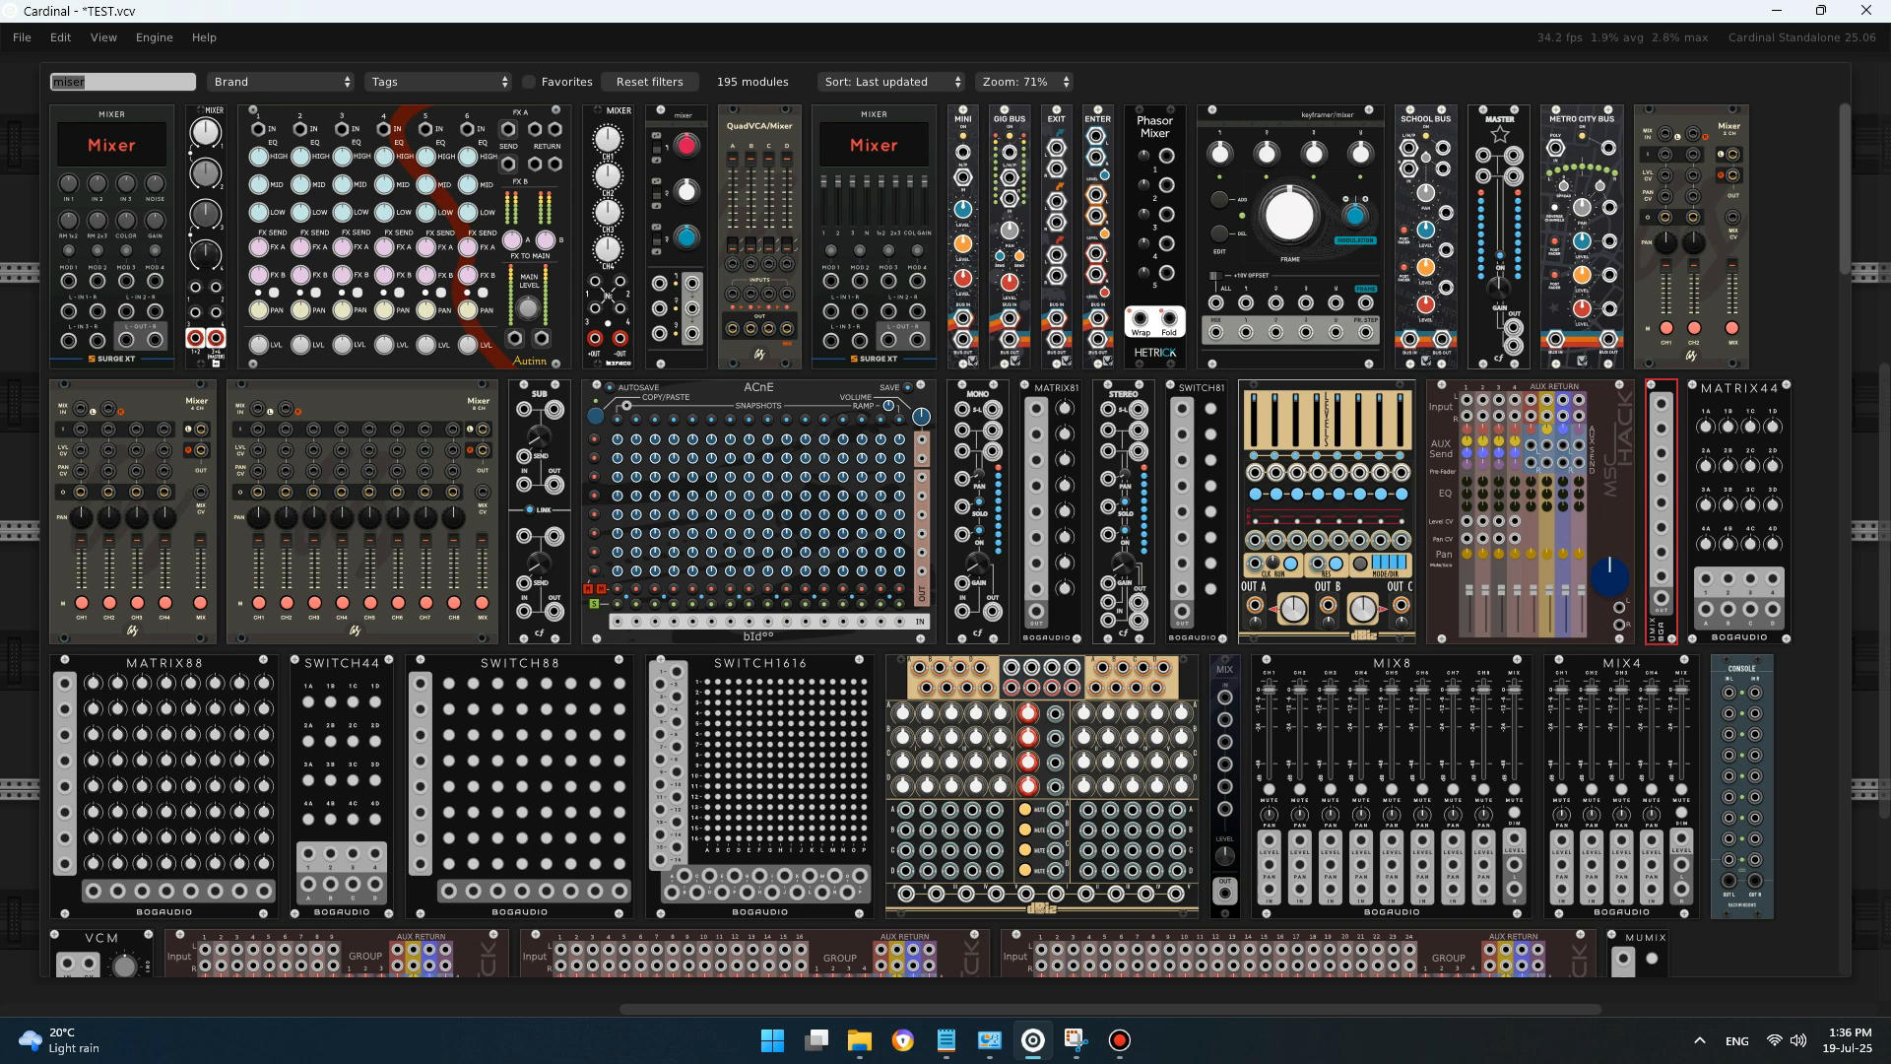
text(aud)
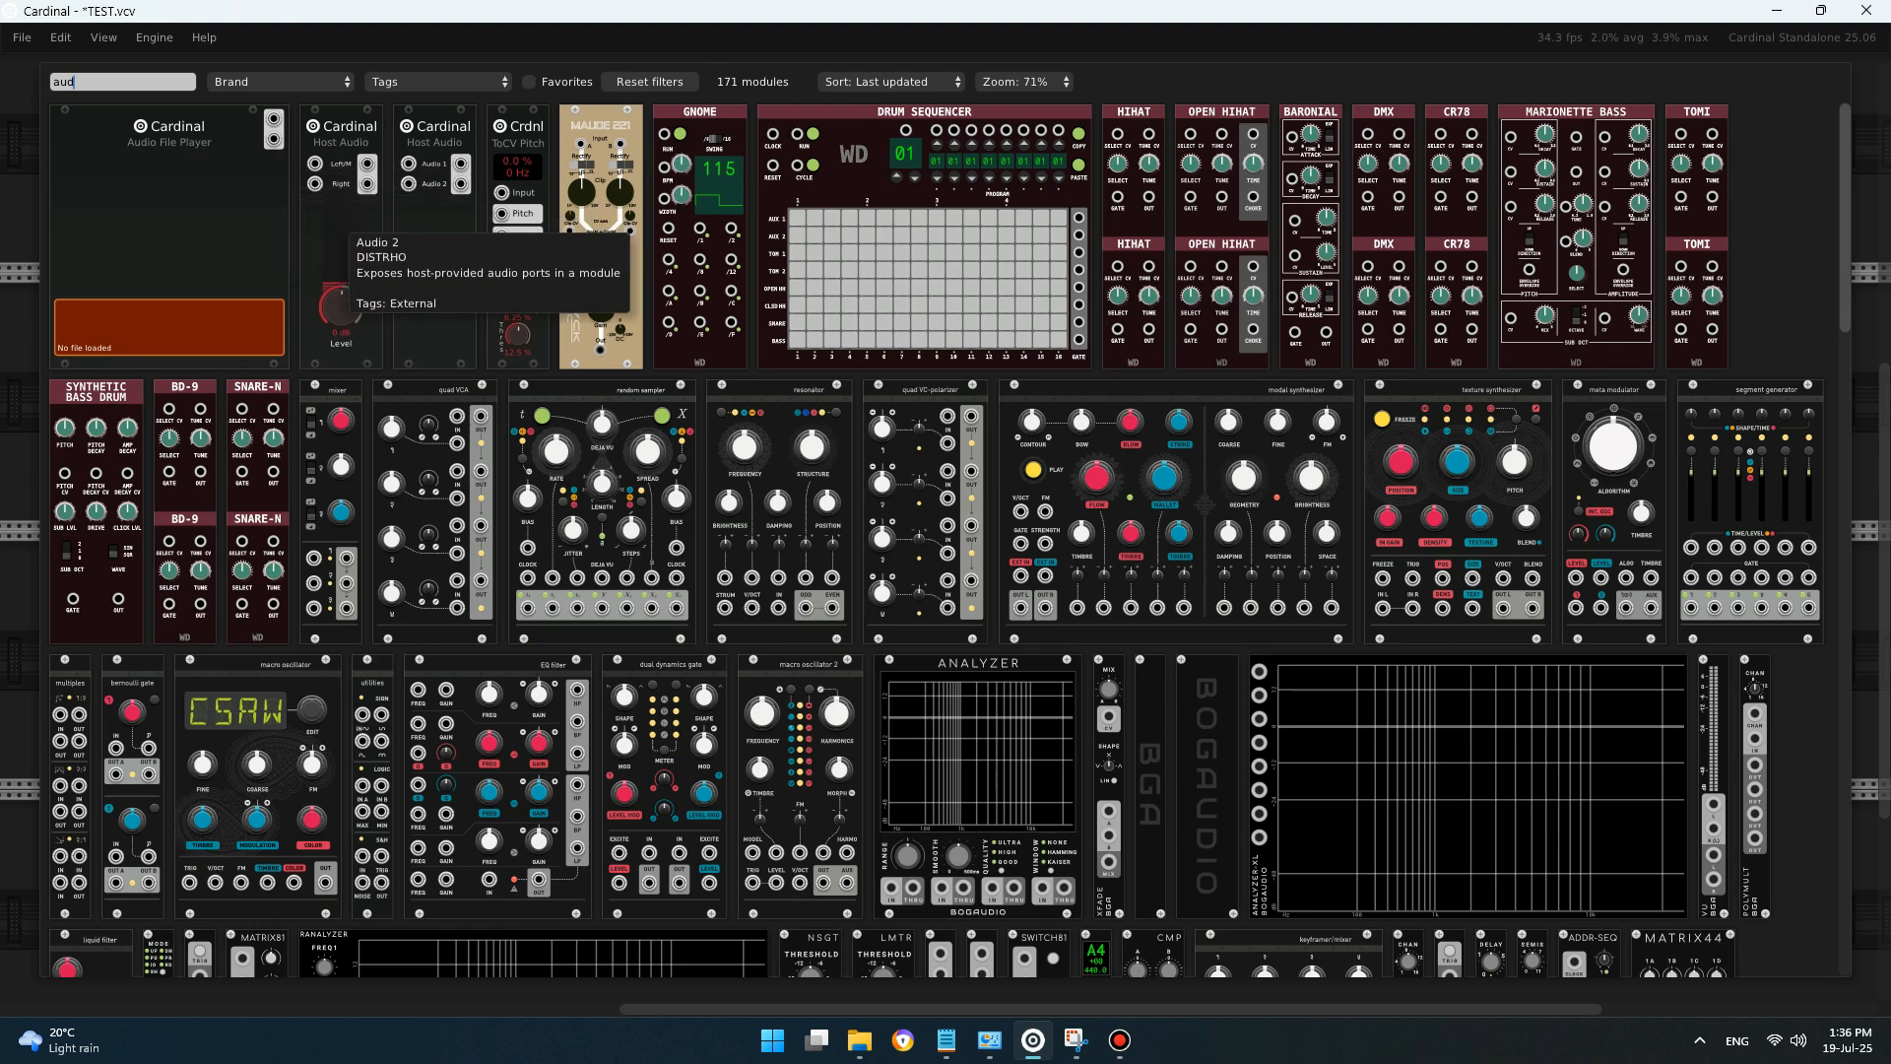
click(339, 227)
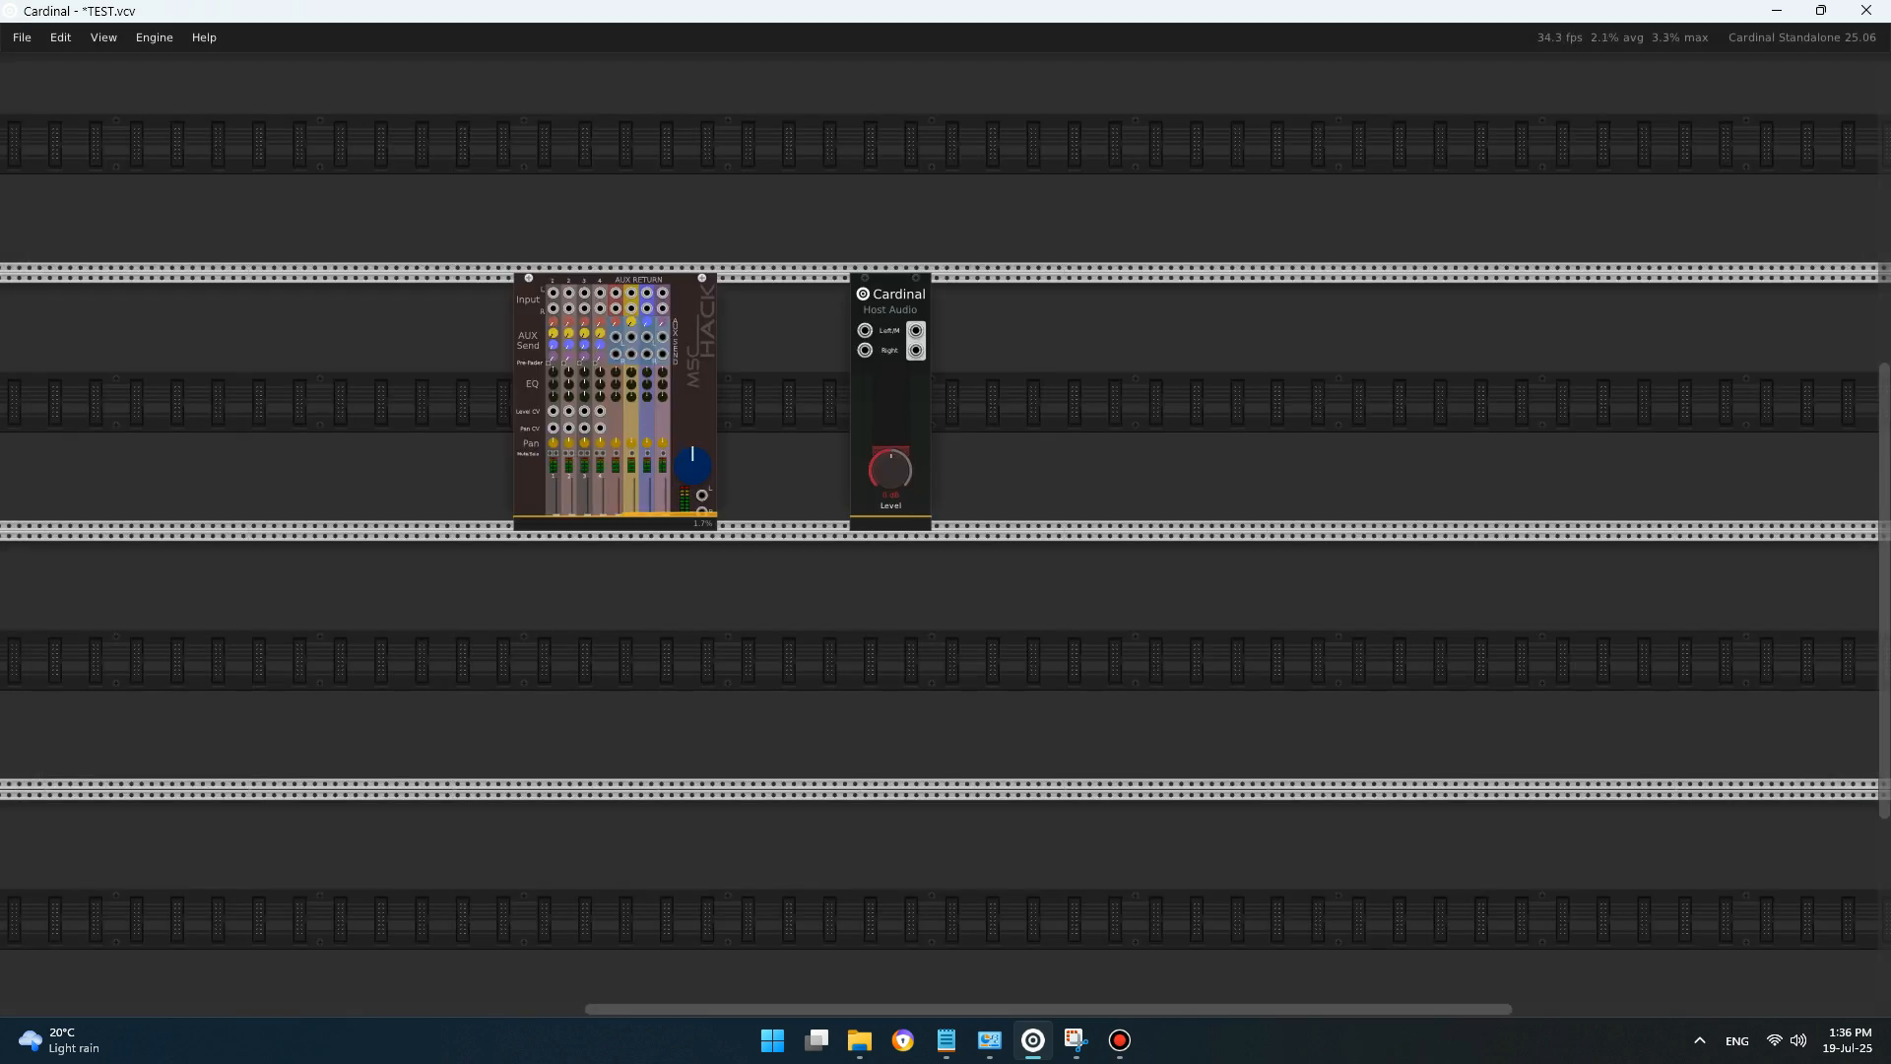
- Search the module library for reverbs and add the Valley Plateau module between the mixer and Host Audio
key(Return)
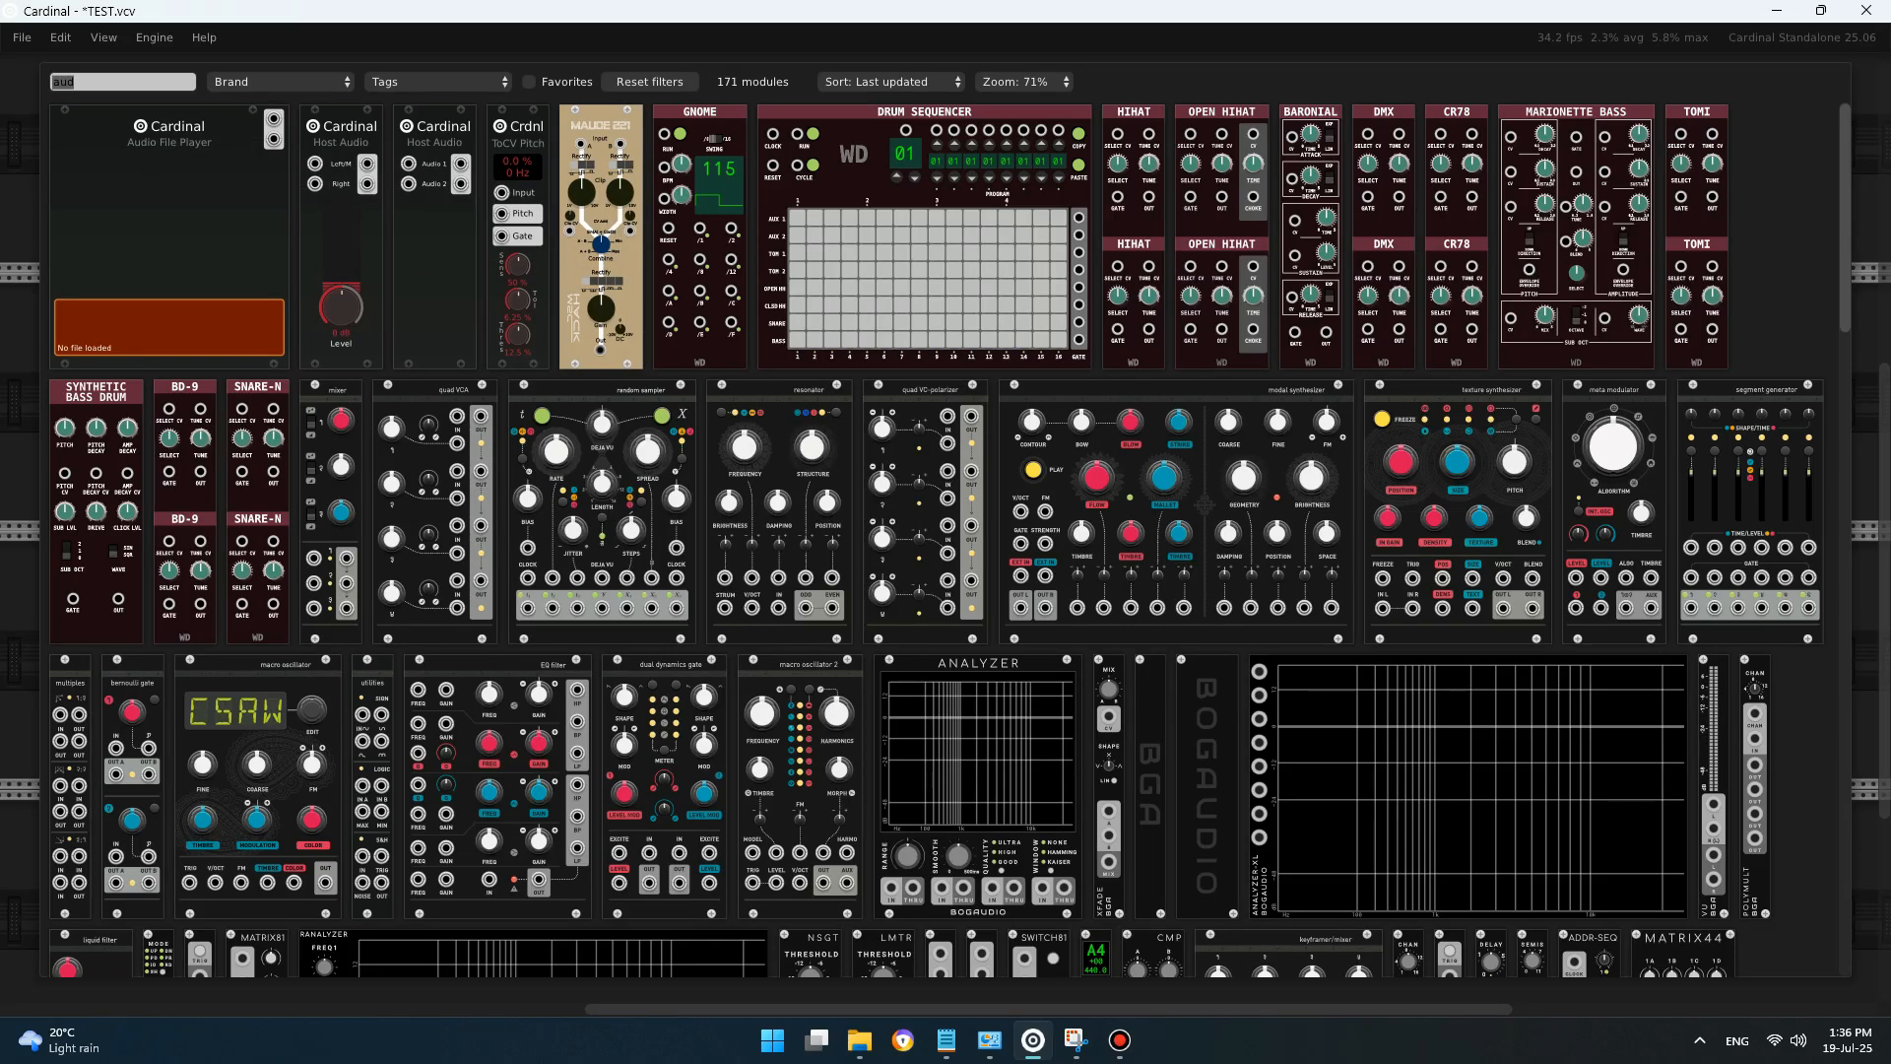
text(reve)
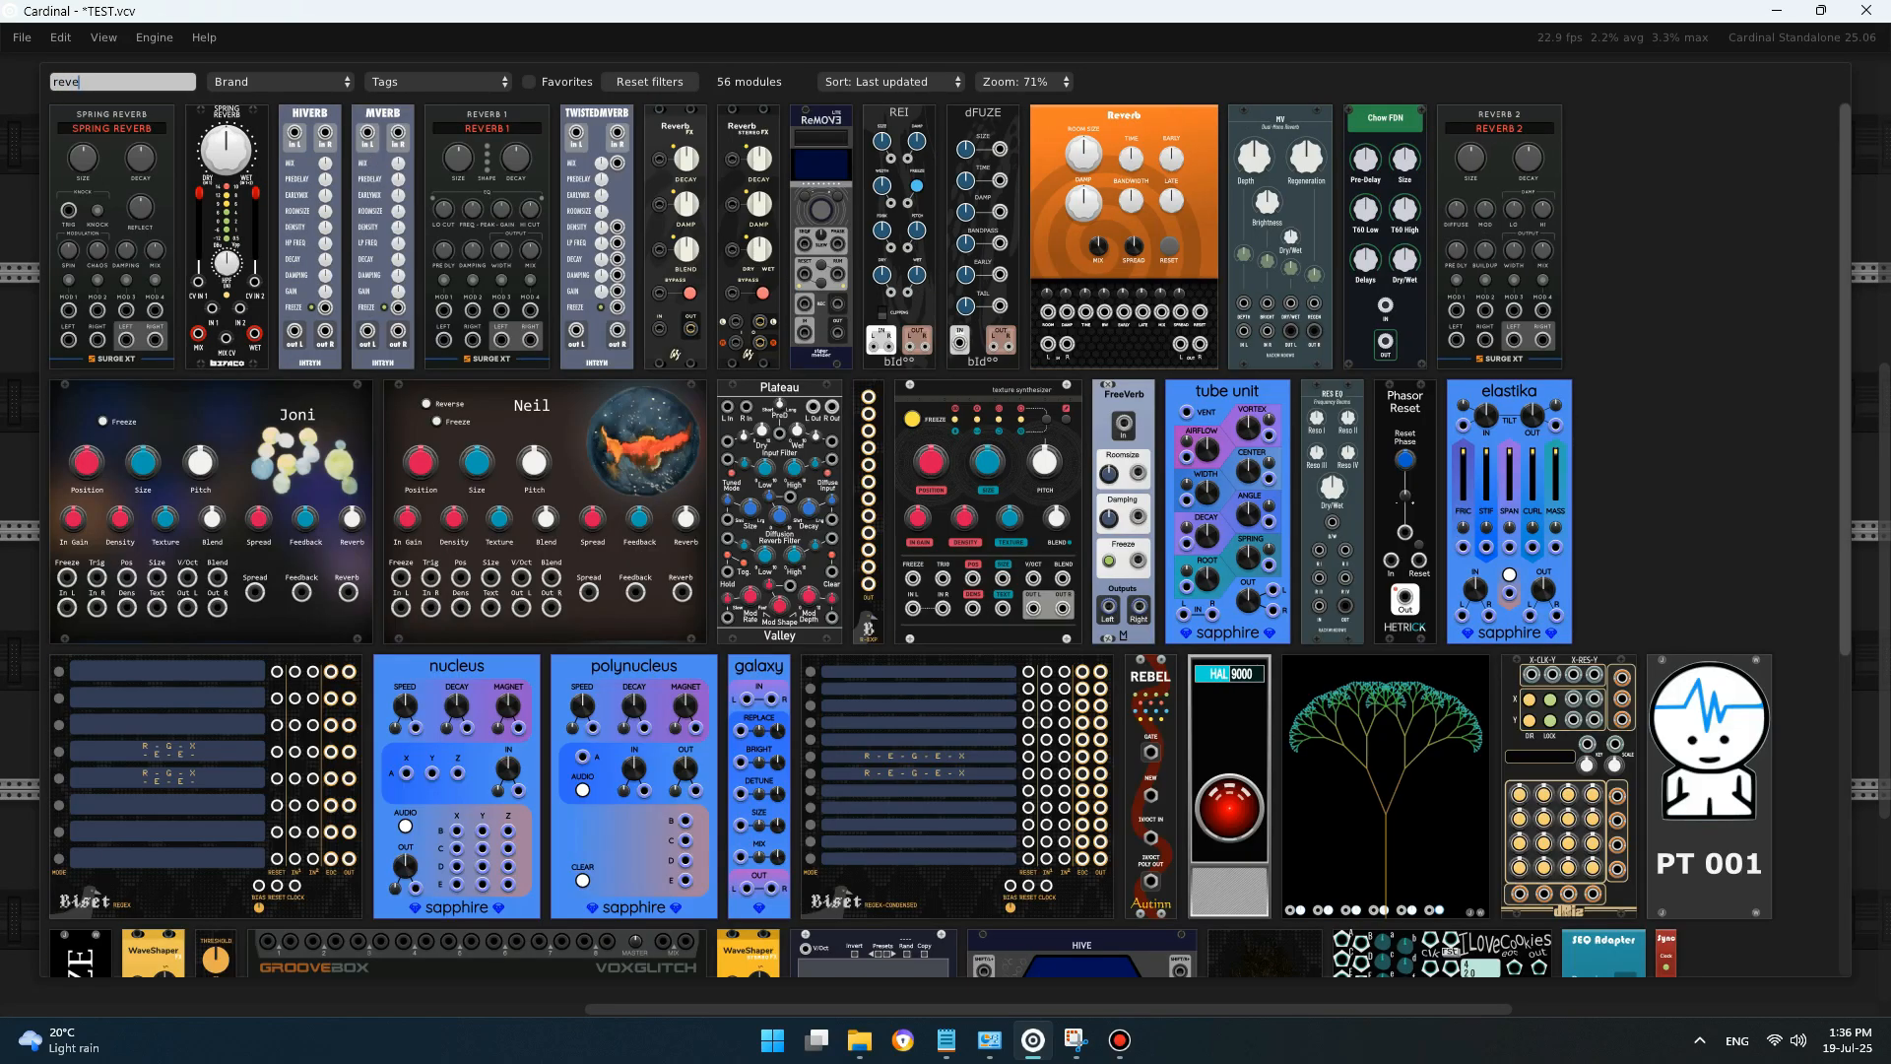
text(rb)
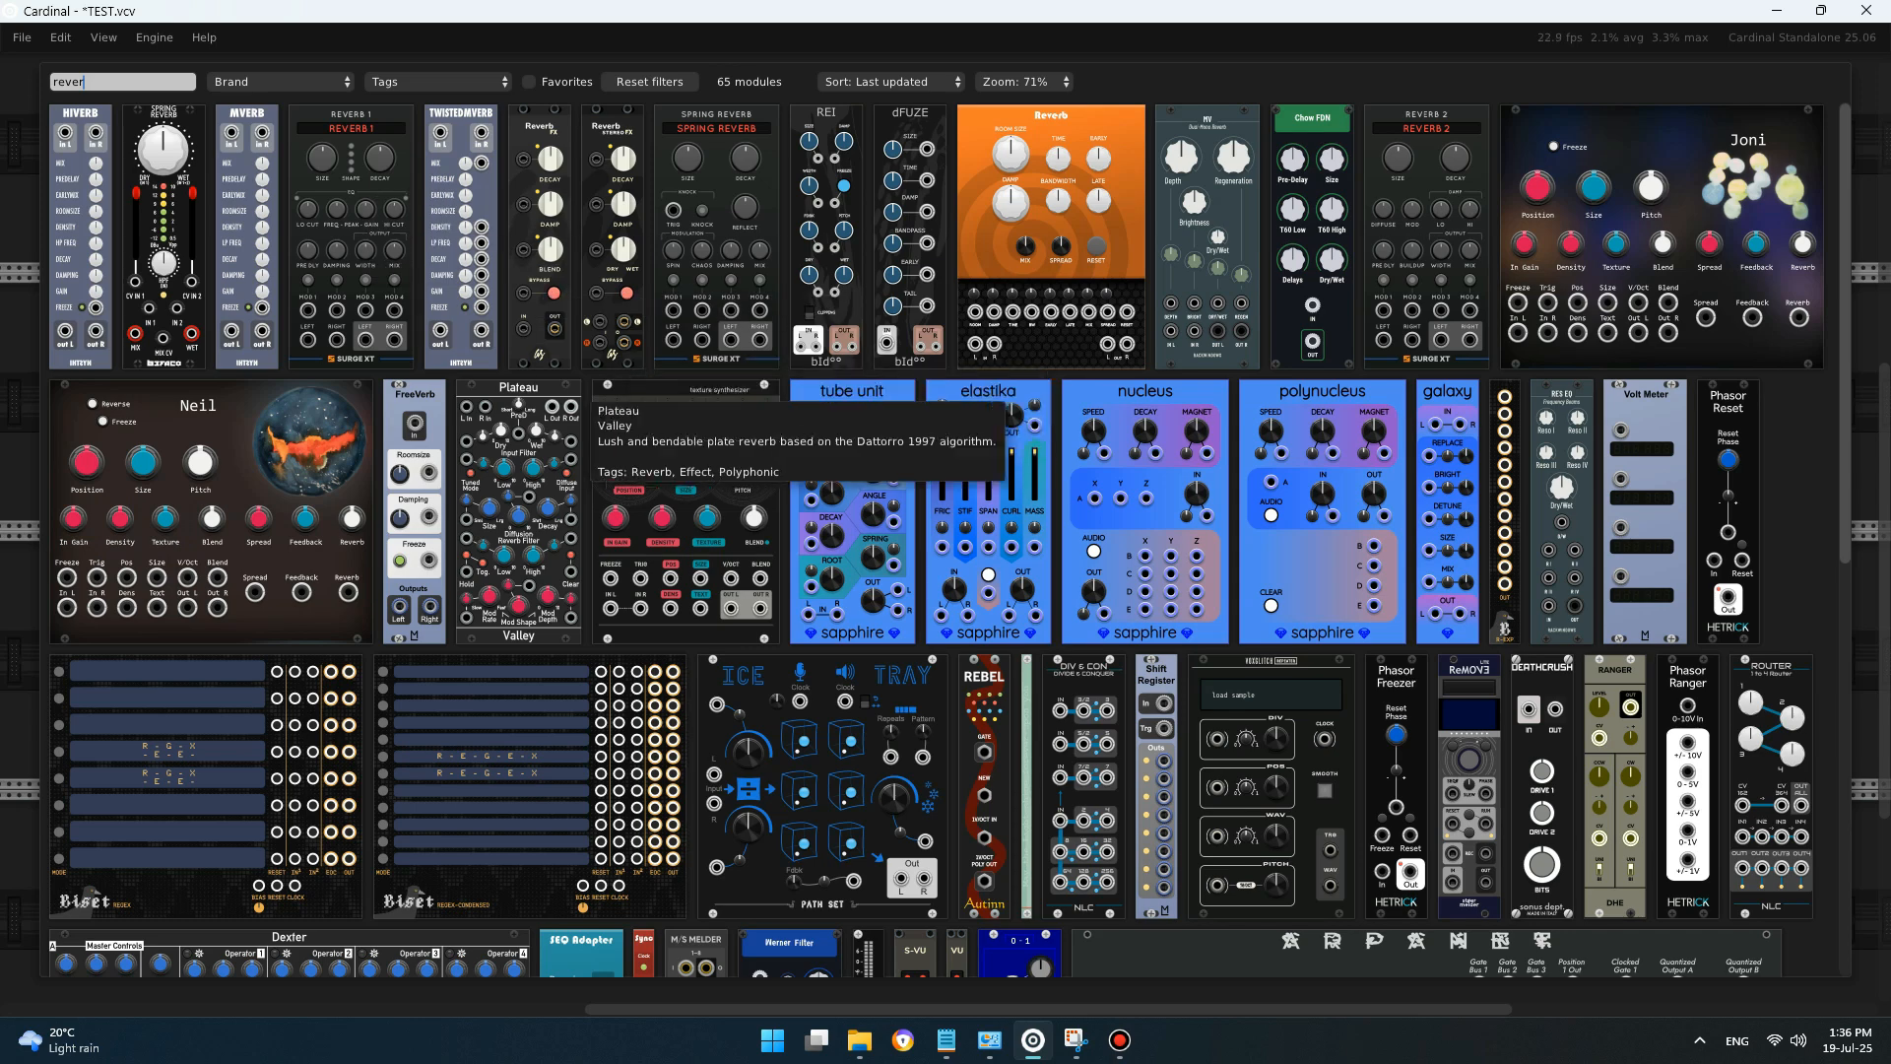
click(563, 382)
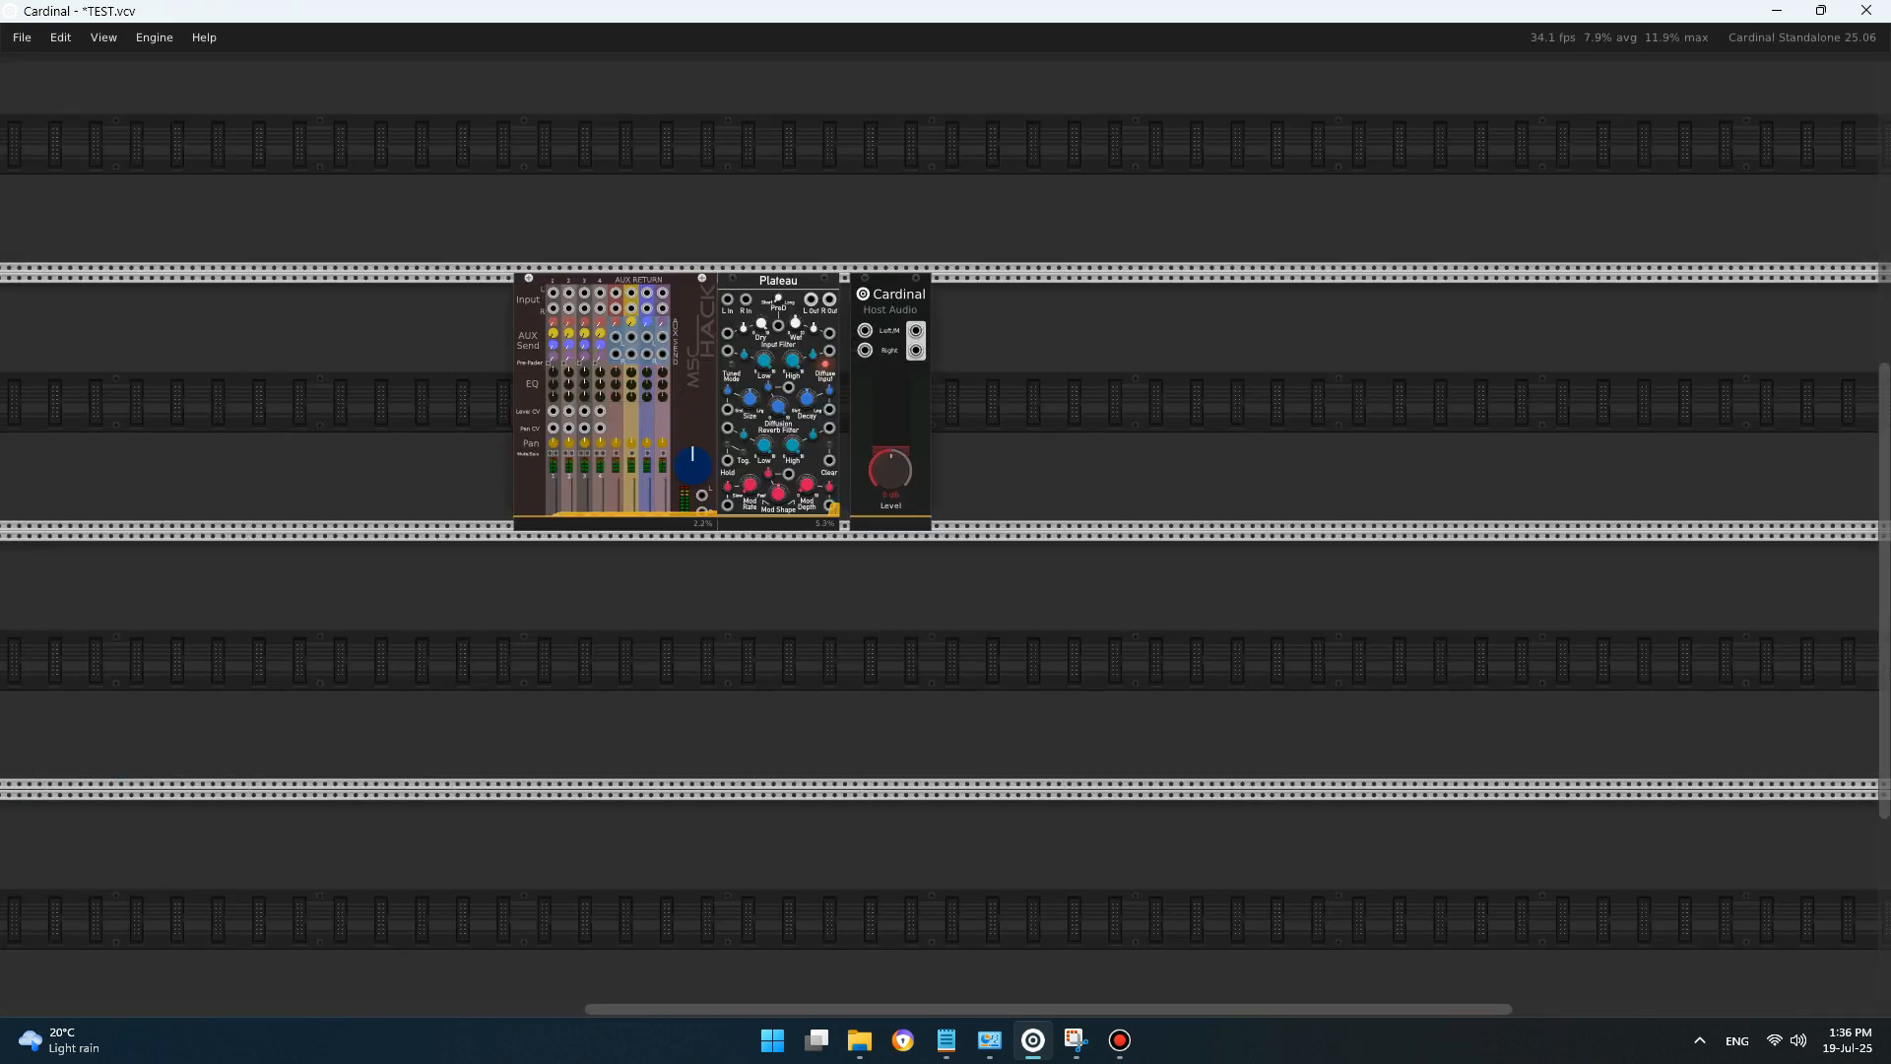
- Search the module library for "eq" and add the Bogaudio EQS equalizer to the same row
right_click(993, 360)
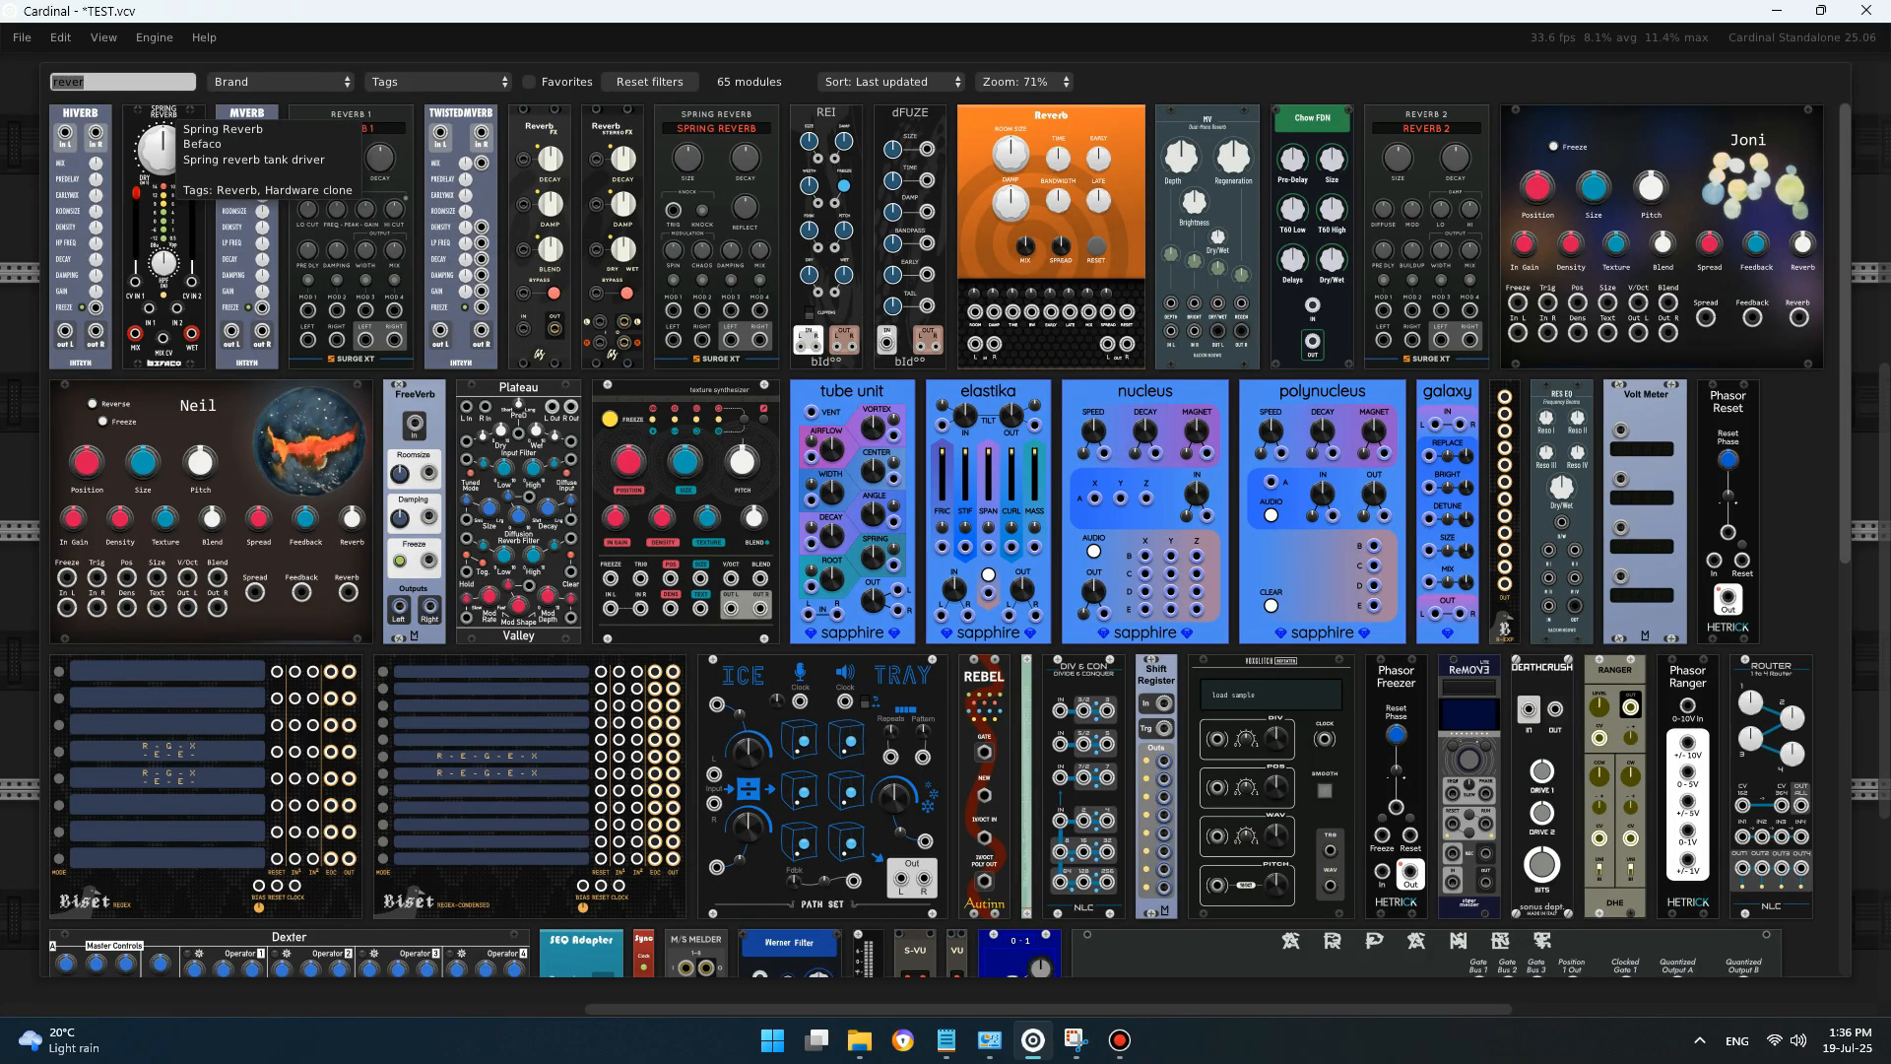
text(eq)
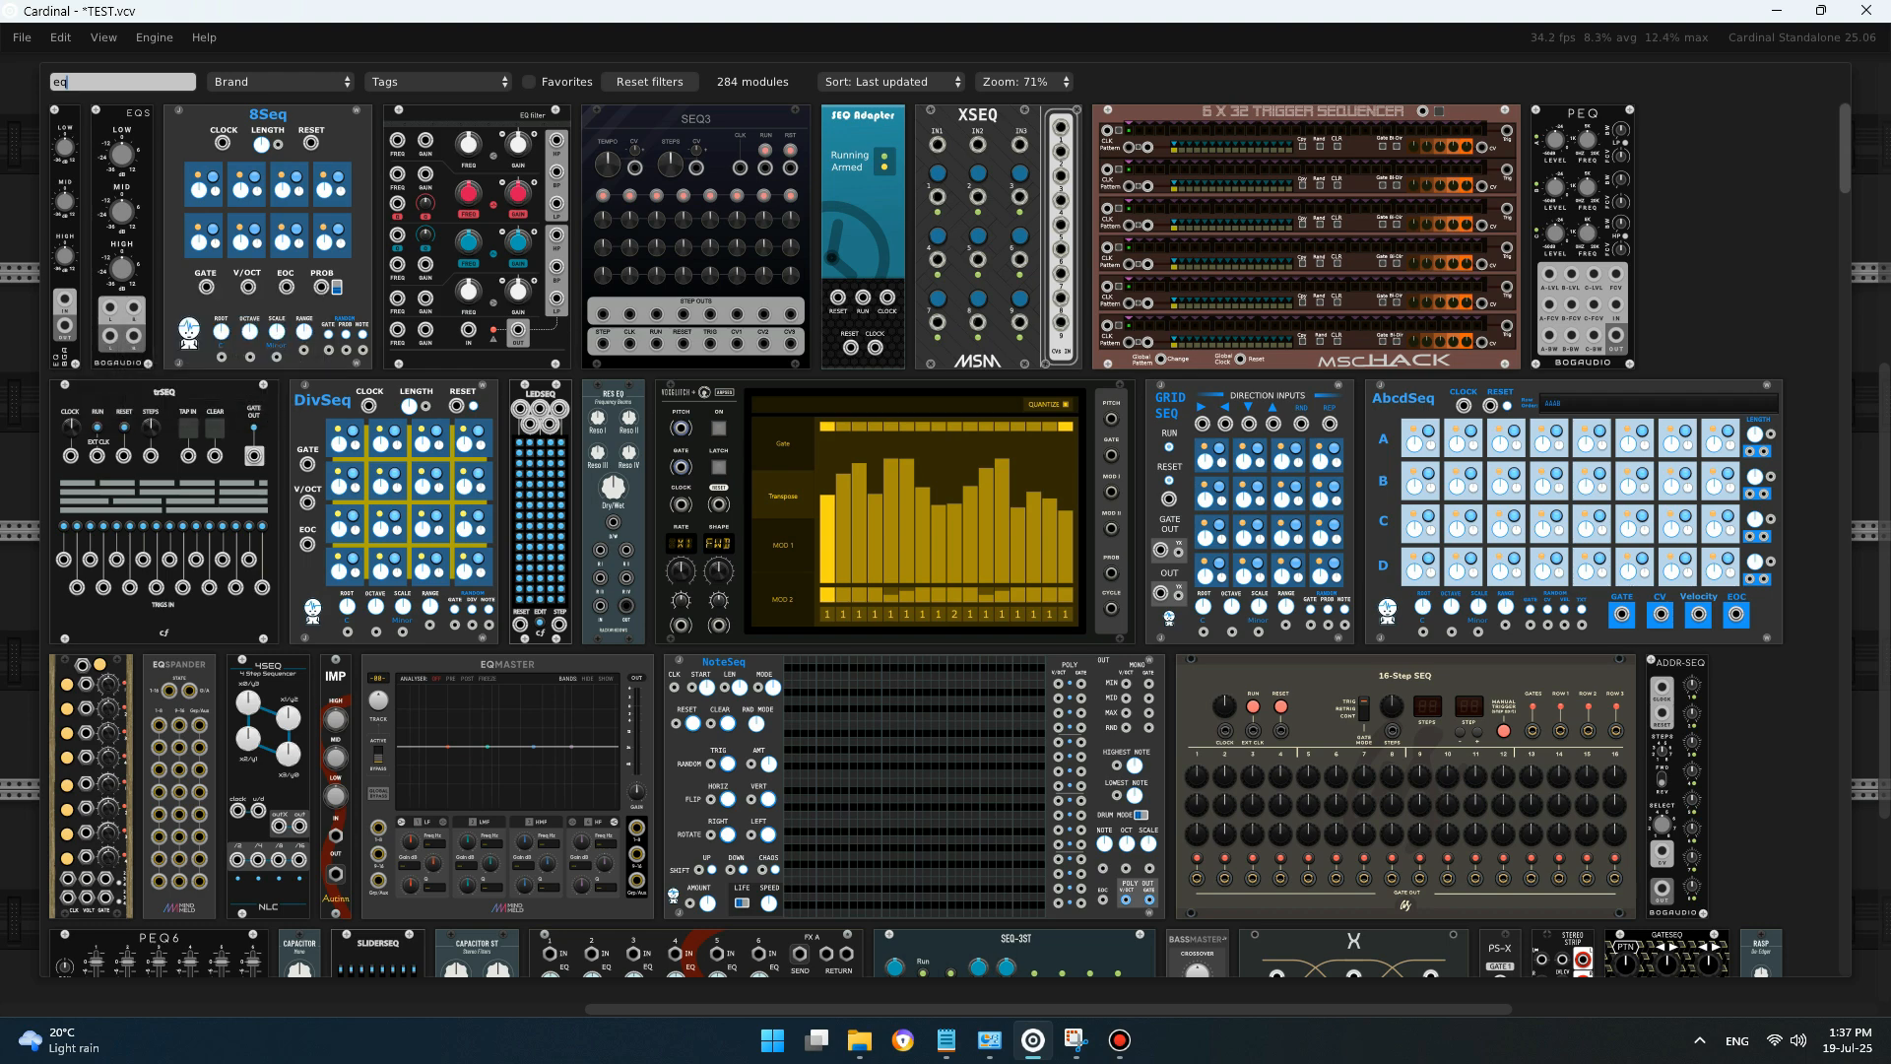
click(136, 300)
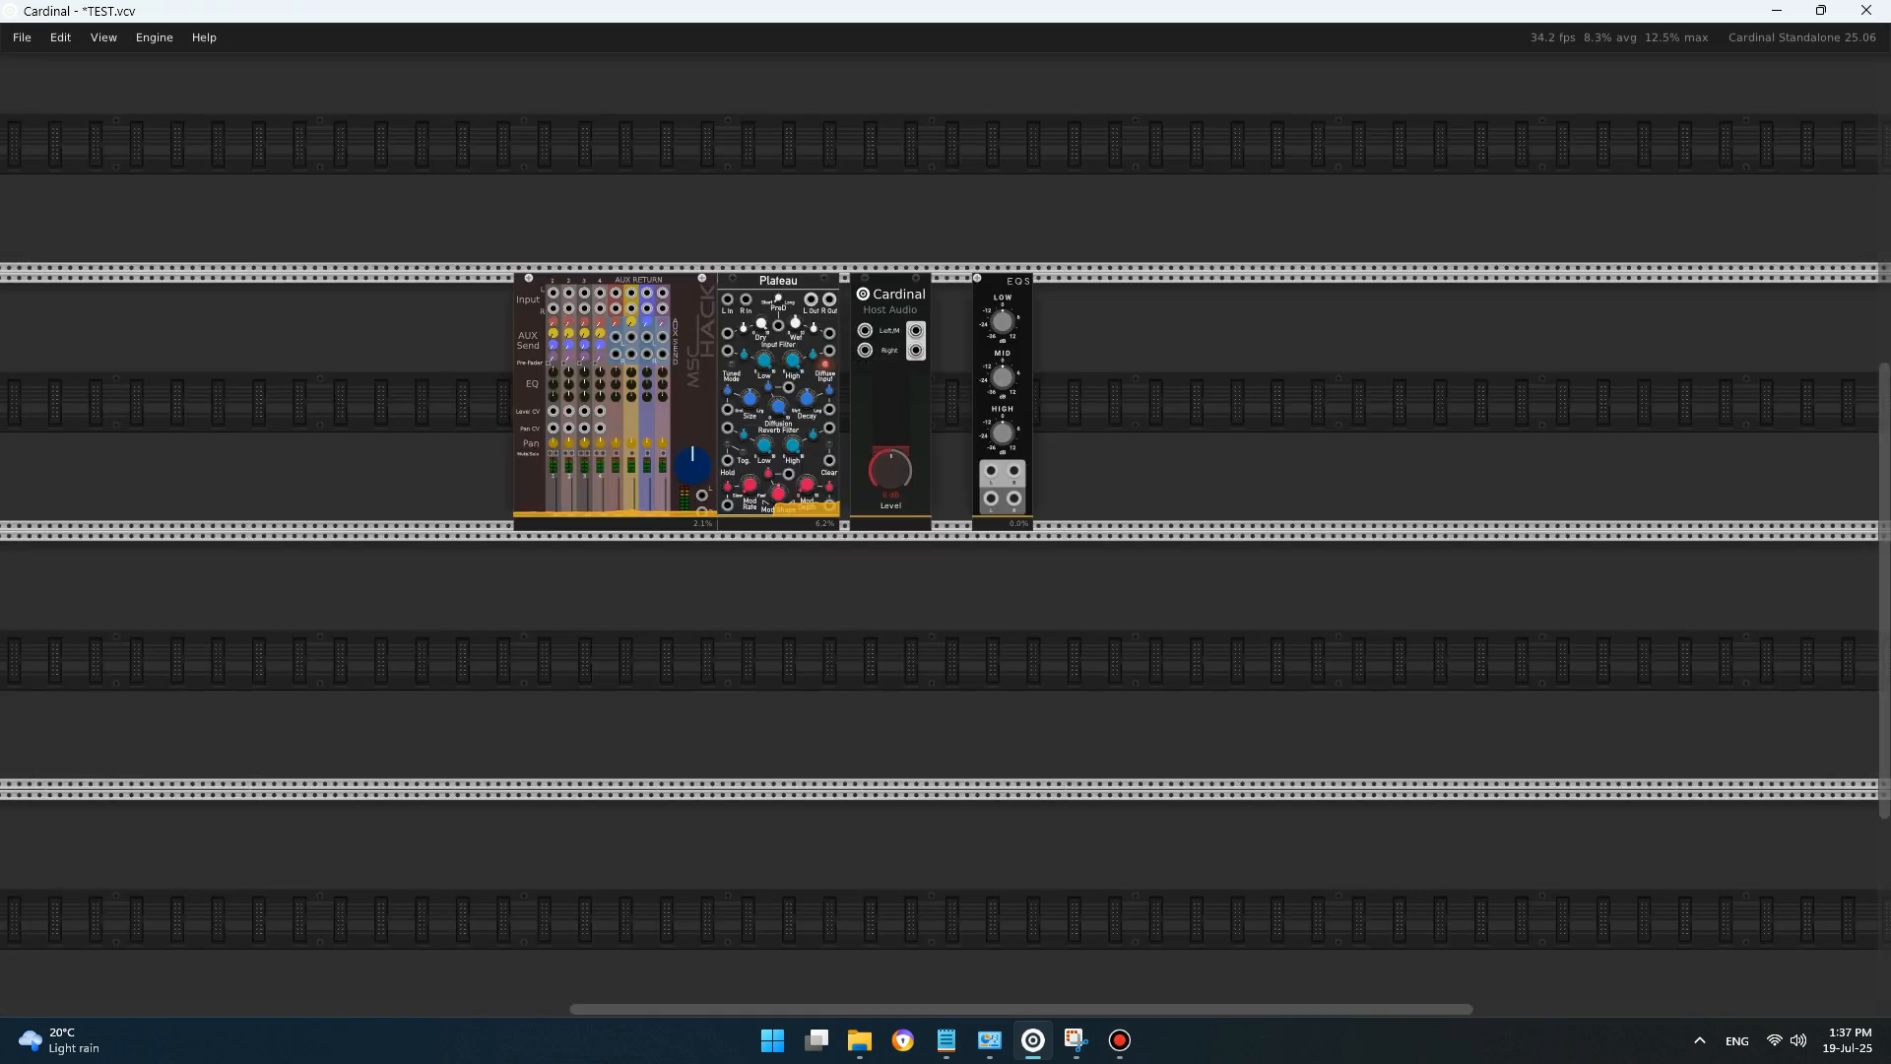
- Place the EQS module directly left of the mixer and move the four modules to the right as one group
drag(1003, 345, 483, 345)
drag(1090, 415, 1180, 394)
key(ctrl+shift+a)
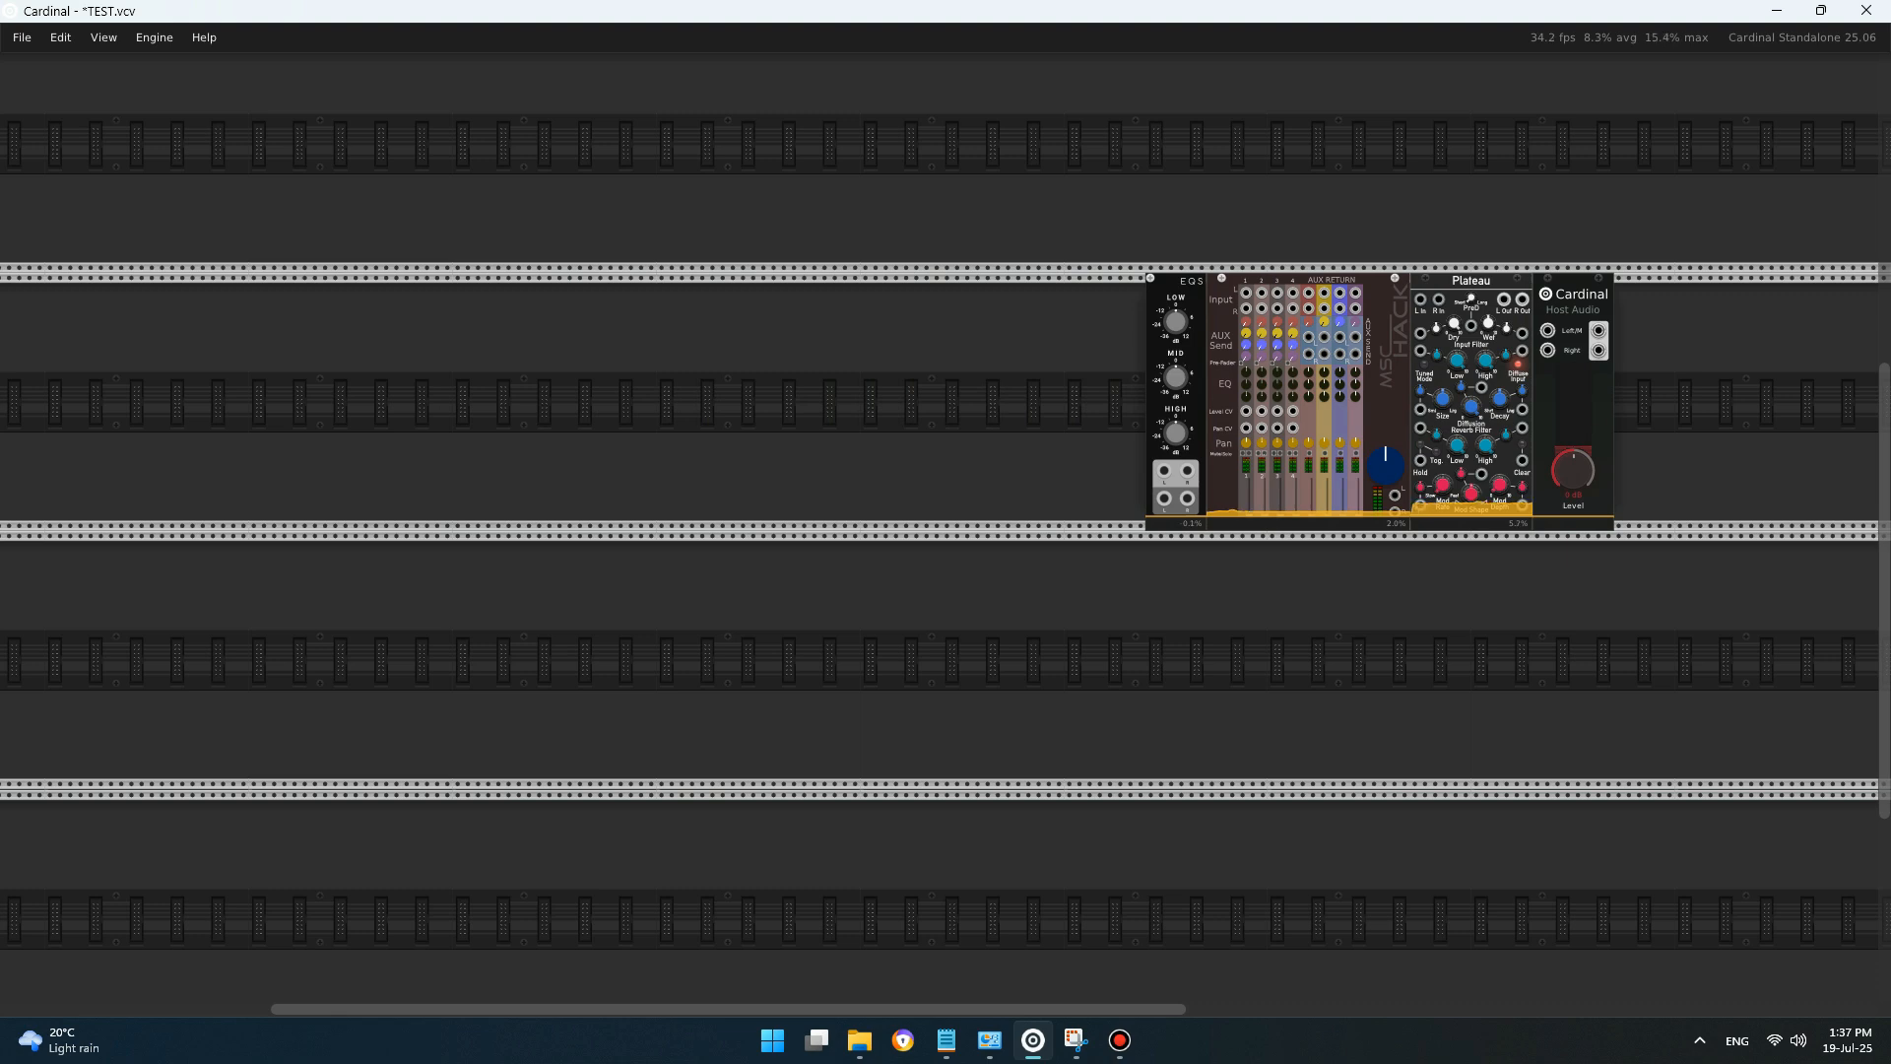
- Search the module library for "fel", add the Valley Feline filter and place it directly below the Host Audio module
right_click(1112, 719)
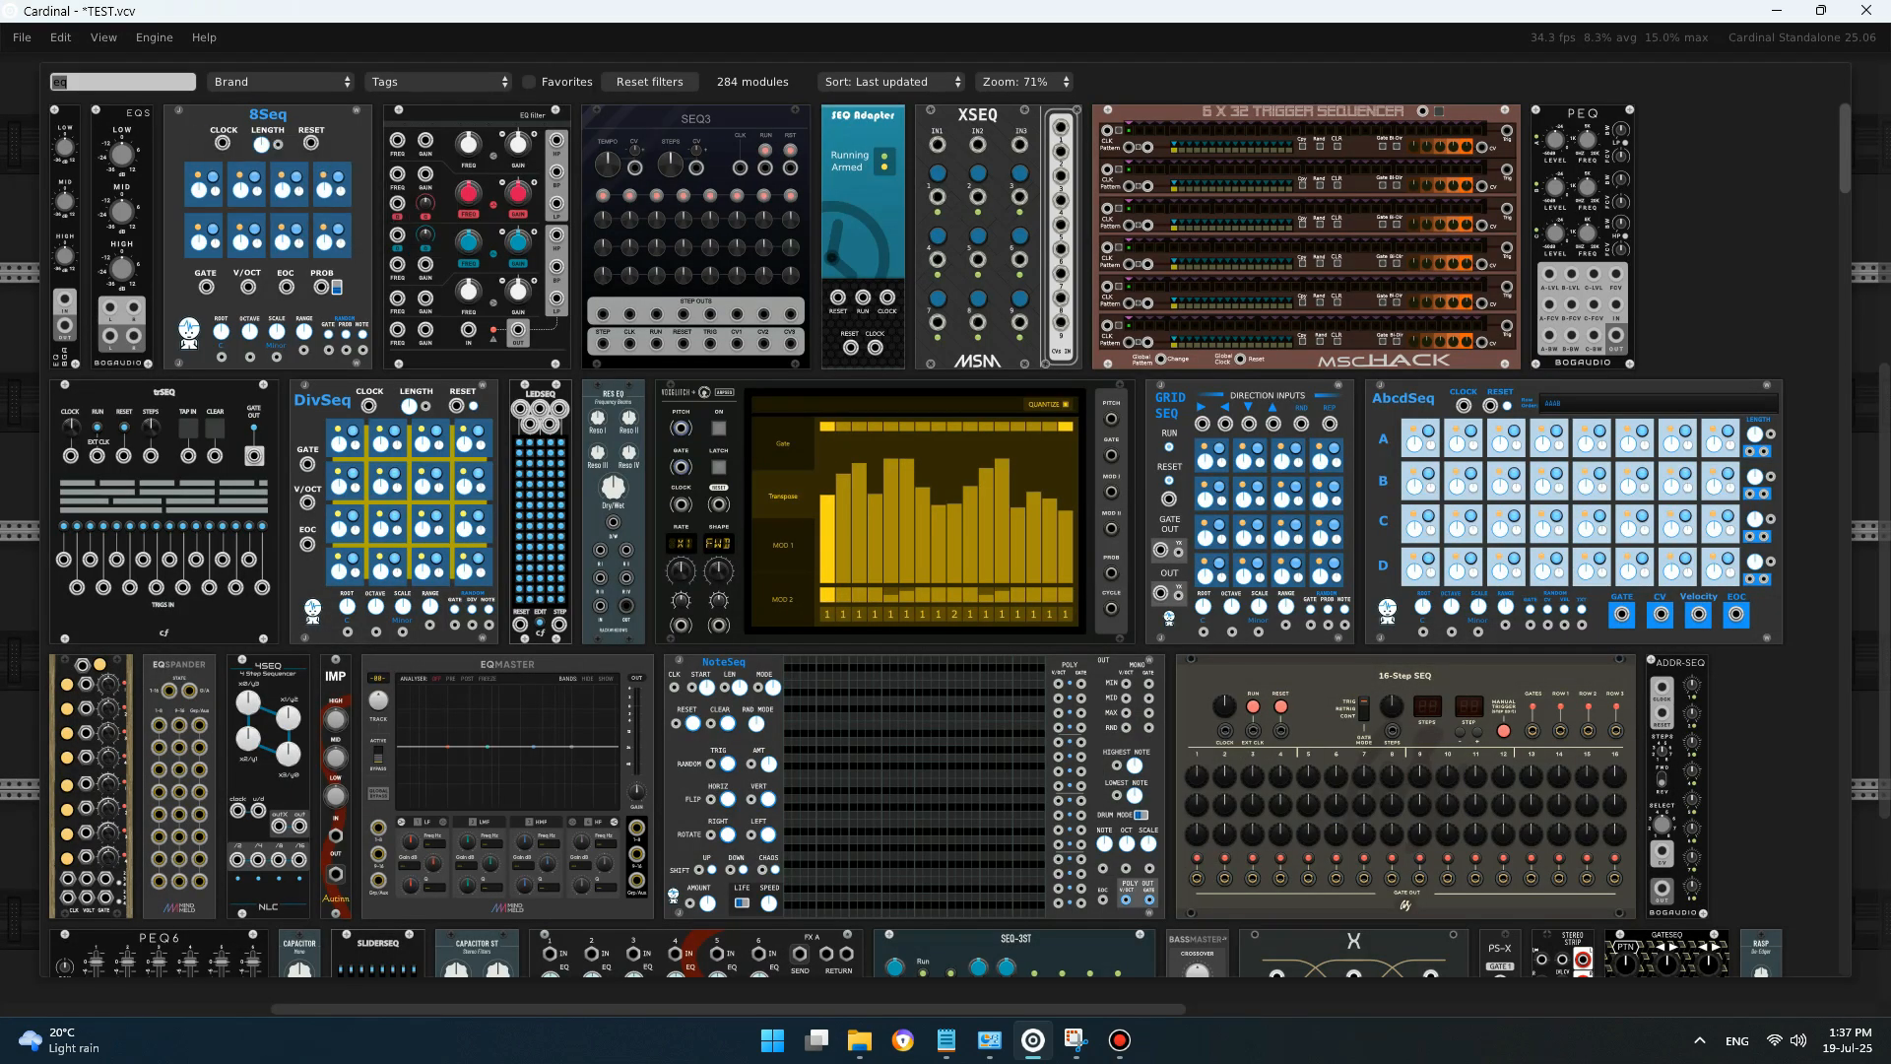
text(fel)
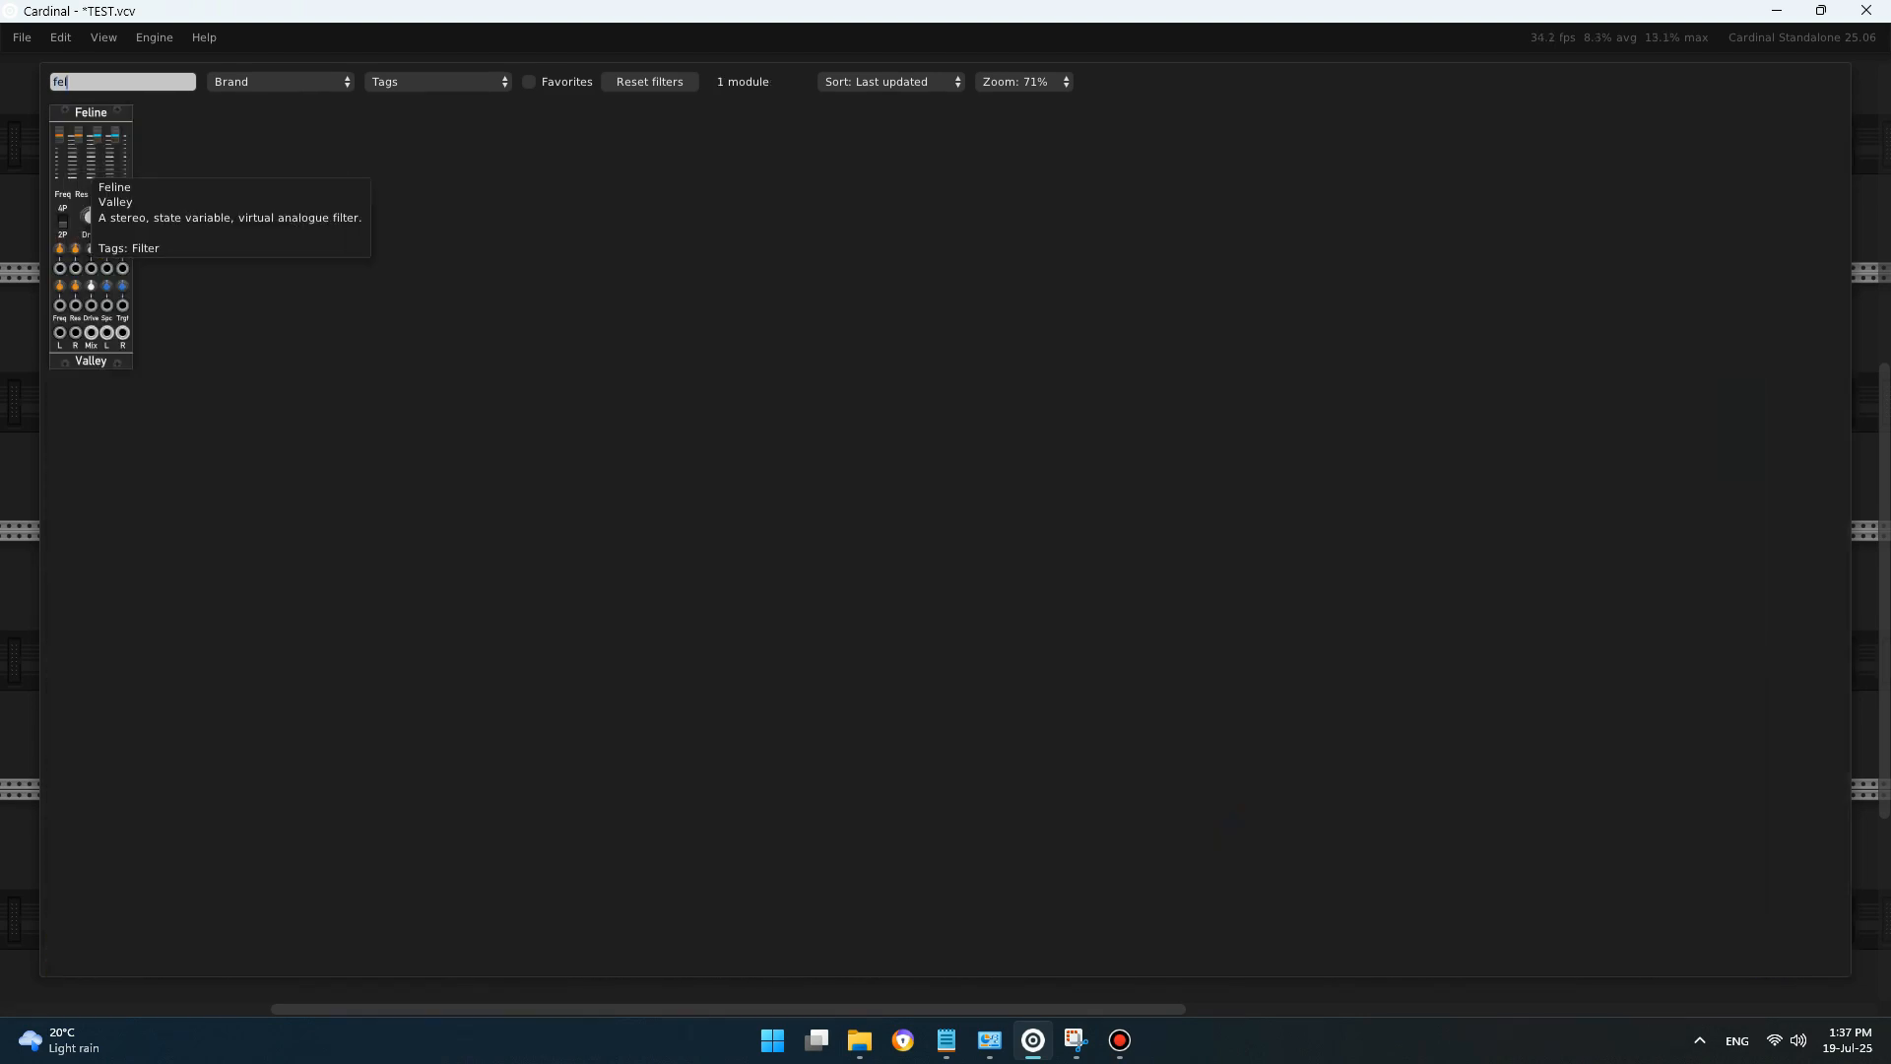
click(91, 197)
drag(1125, 539, 1573, 539)
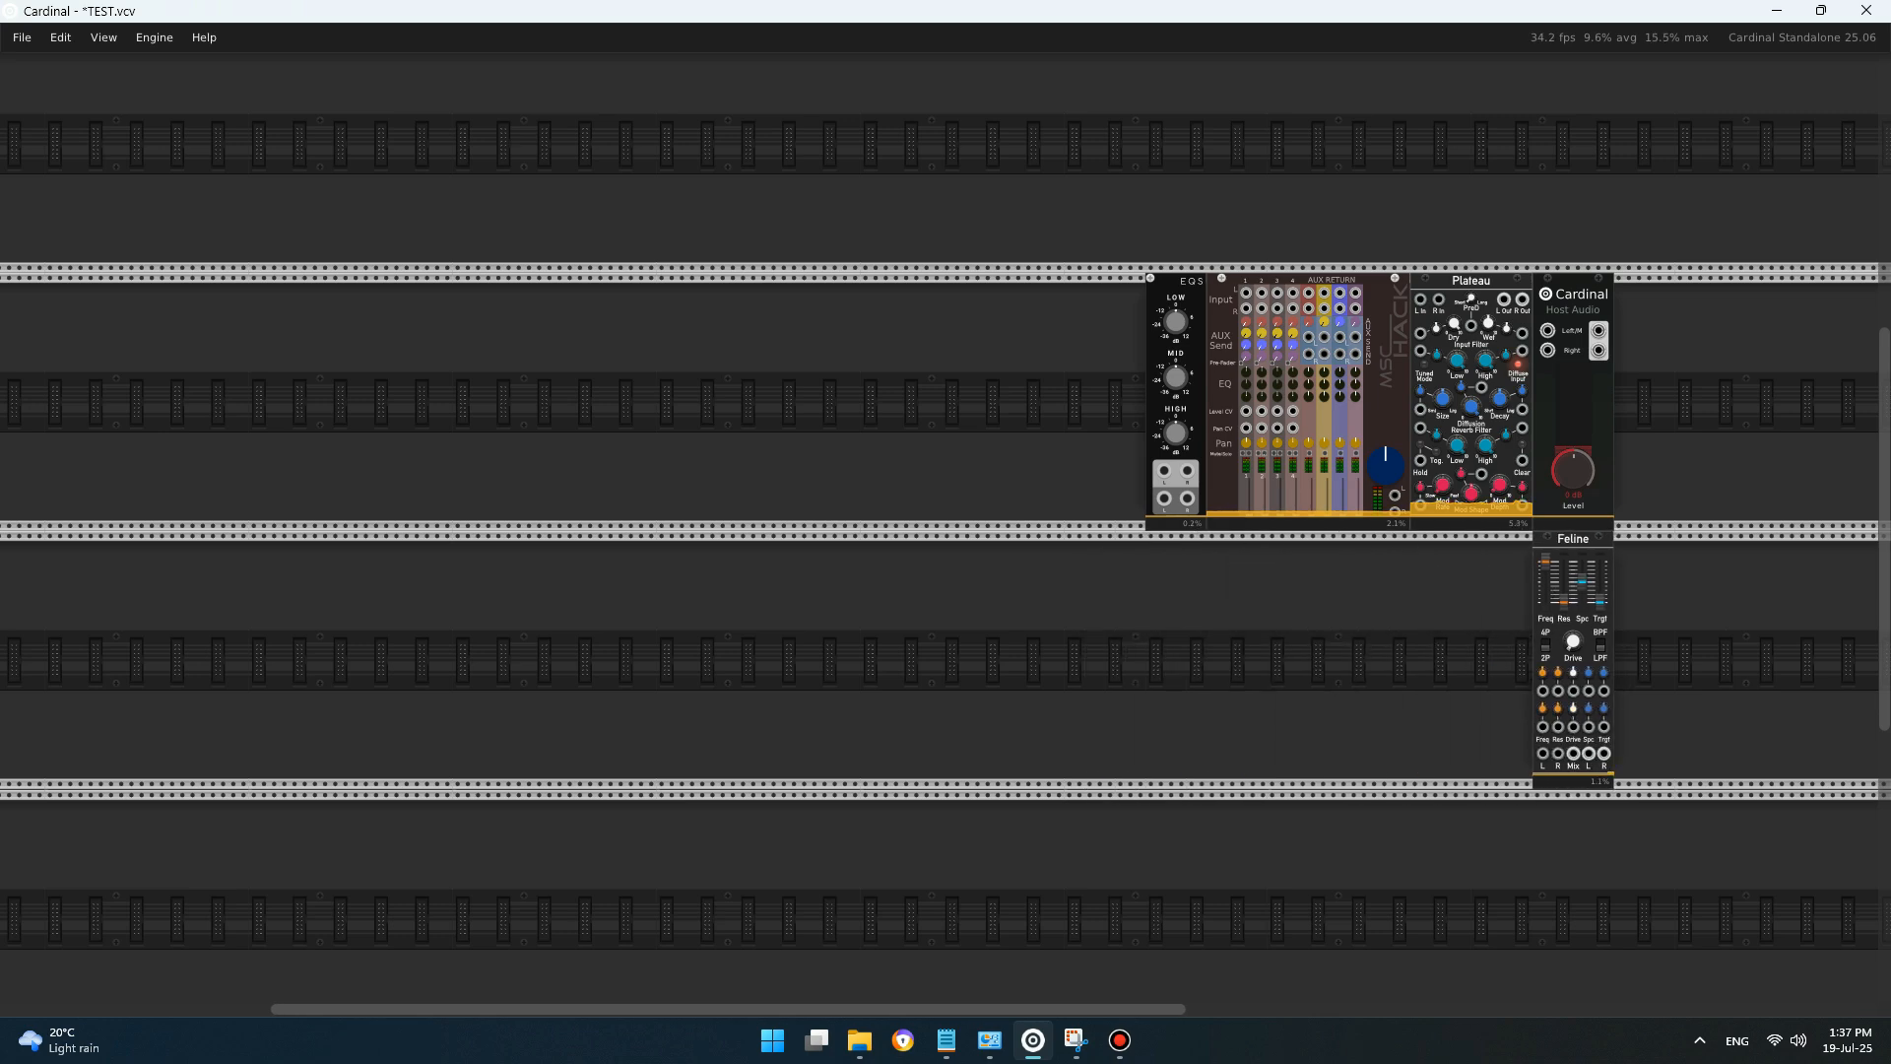
shift+click(1573, 620)
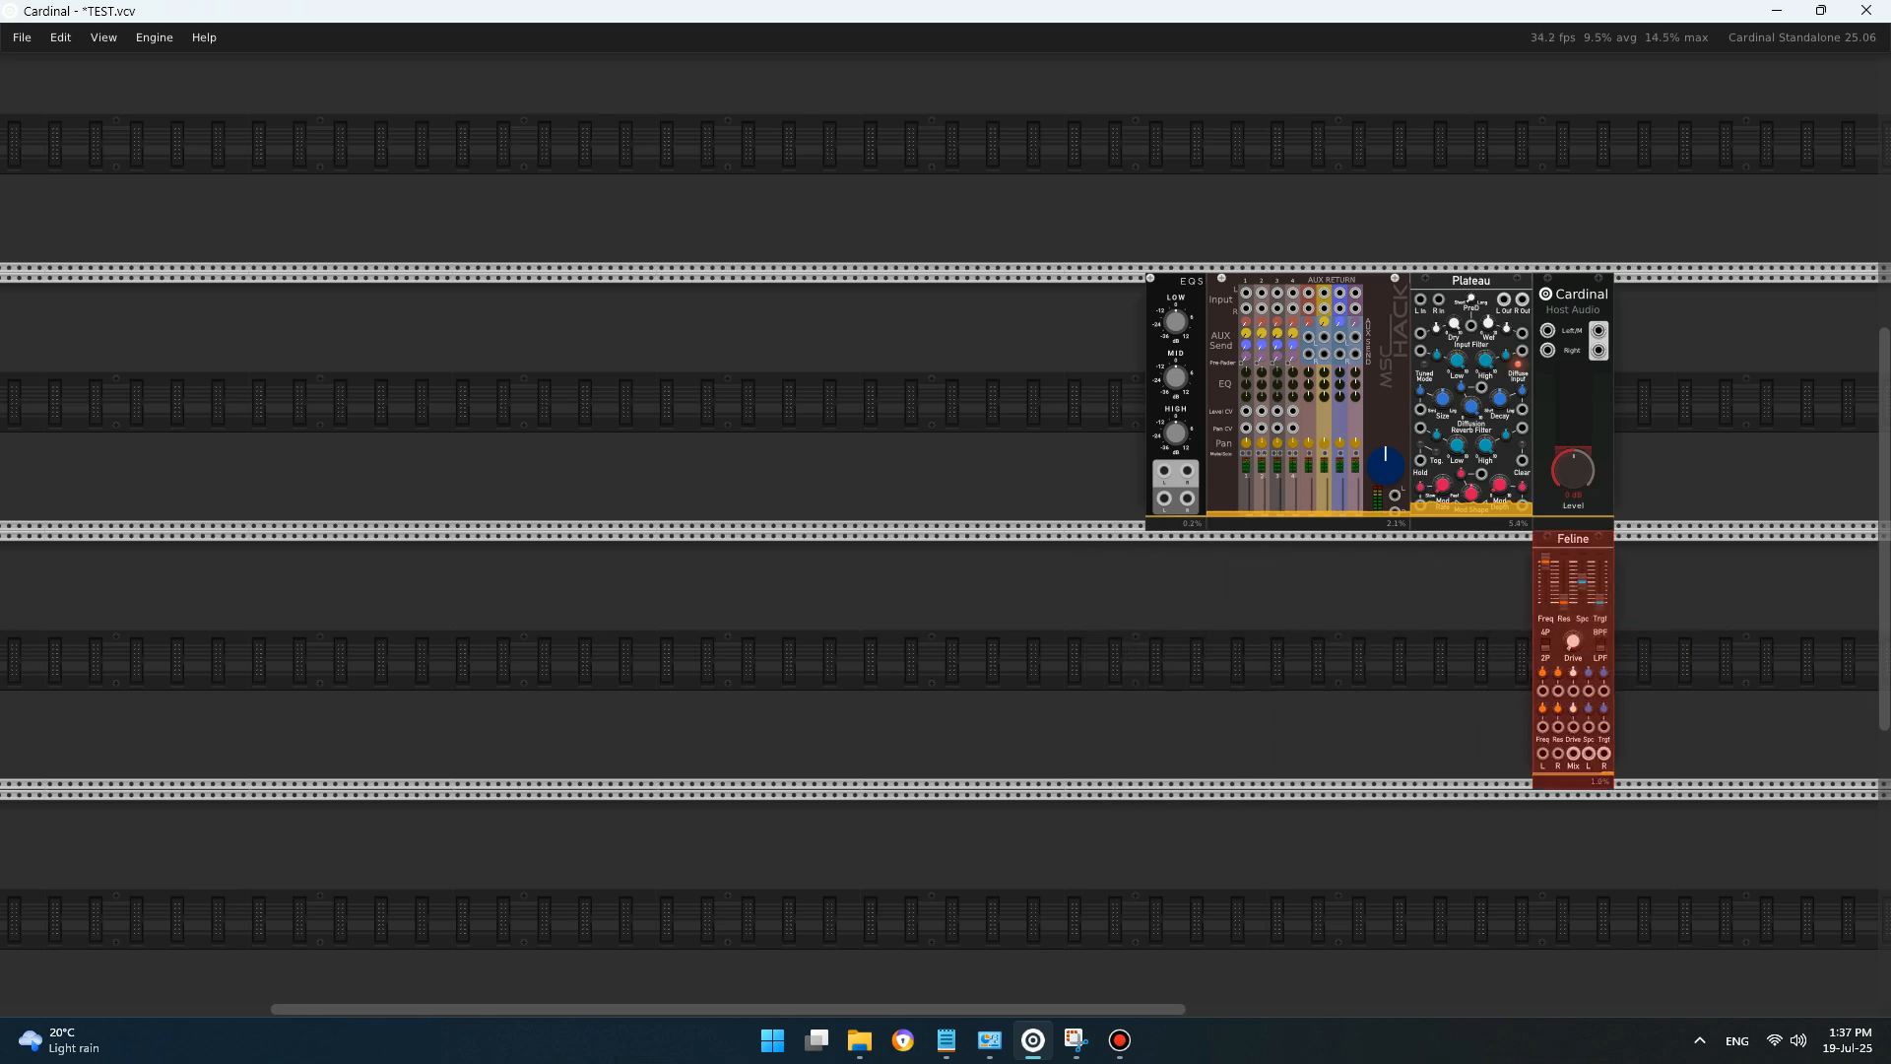
key(ctrl+shift+a)
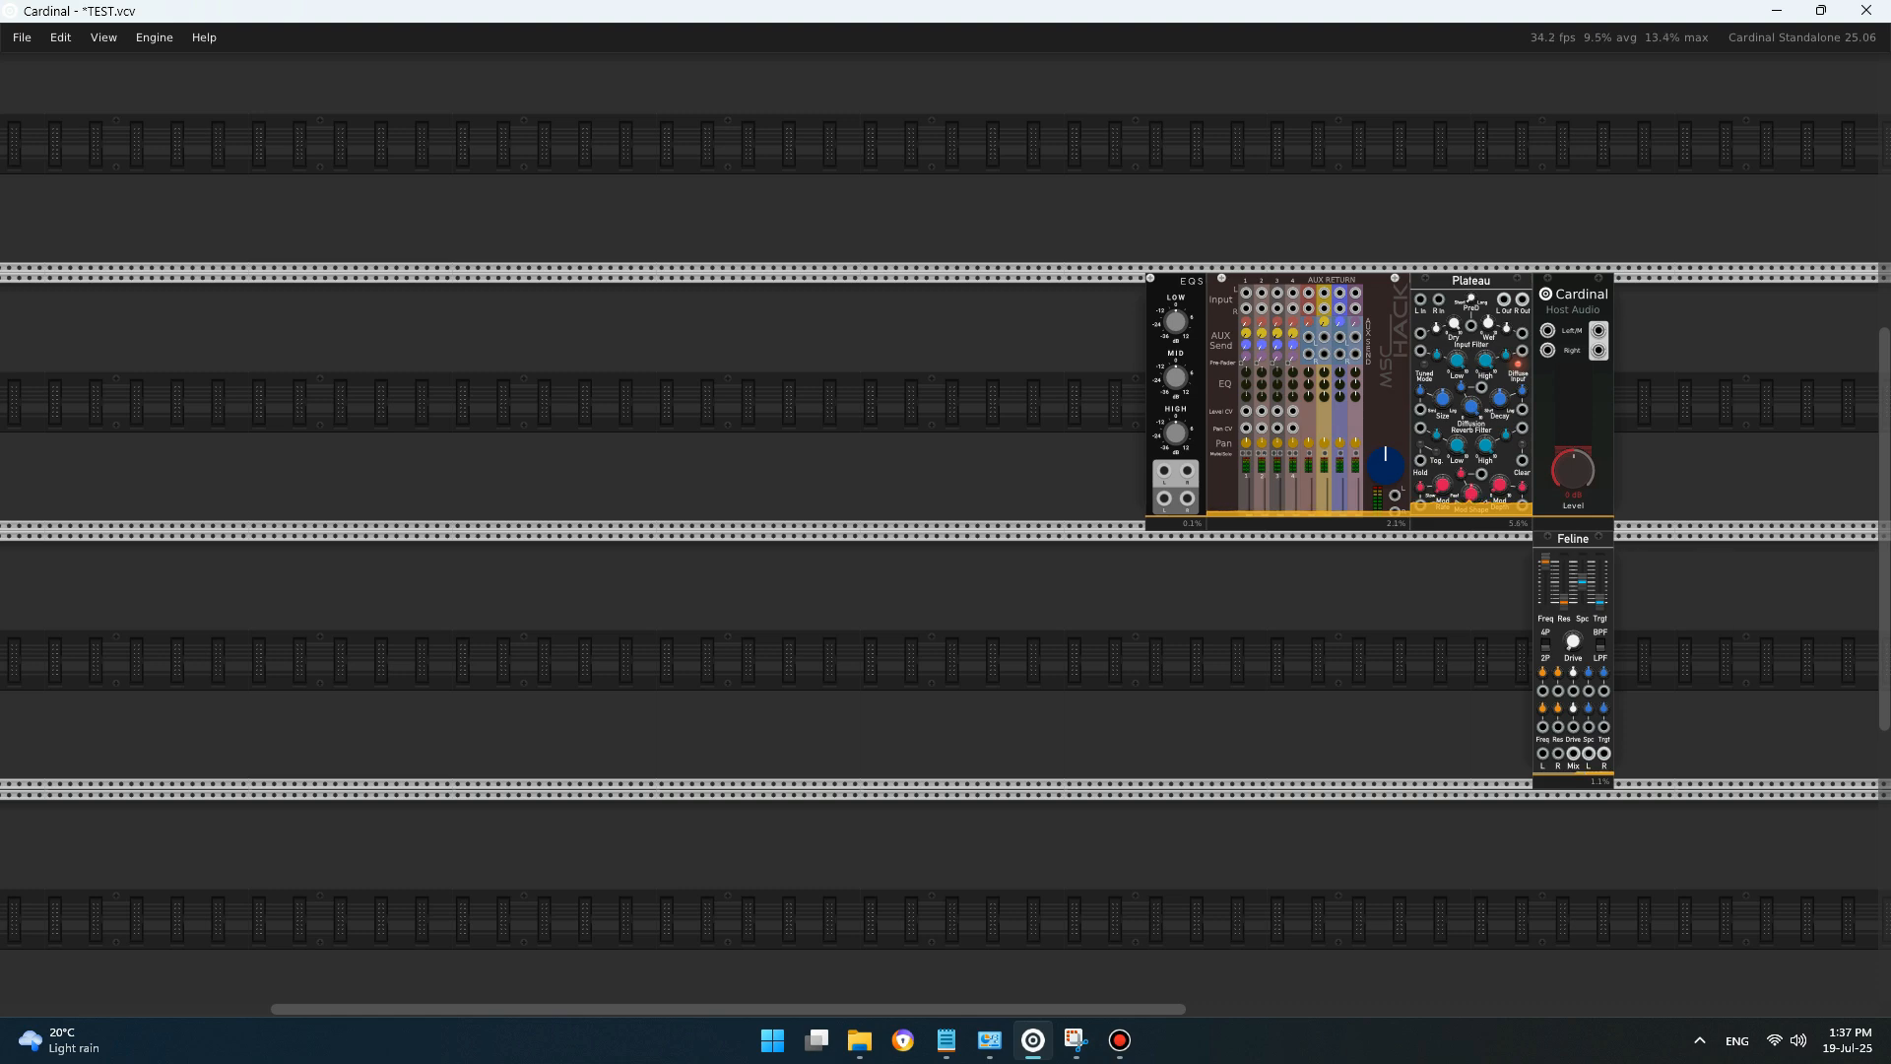
- Turn off the engine's performance meters on the modules
click(154, 38)
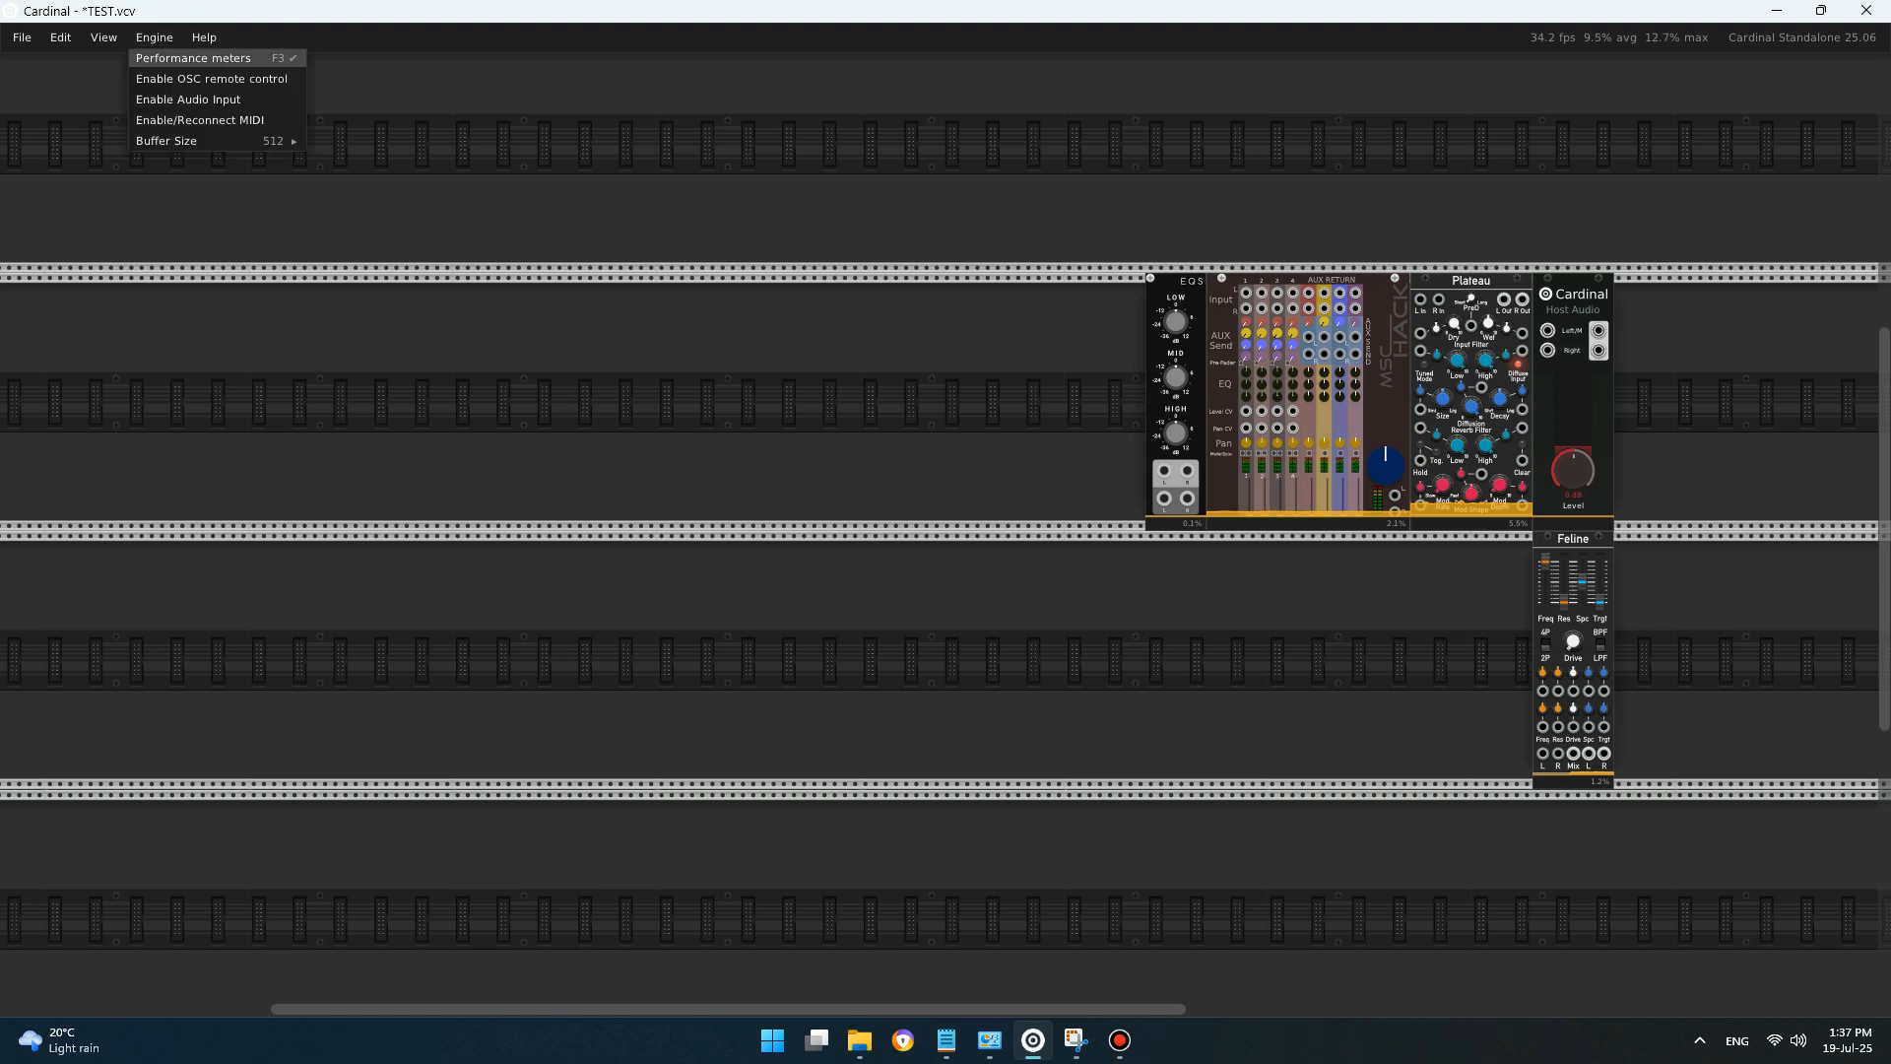
click(187, 63)
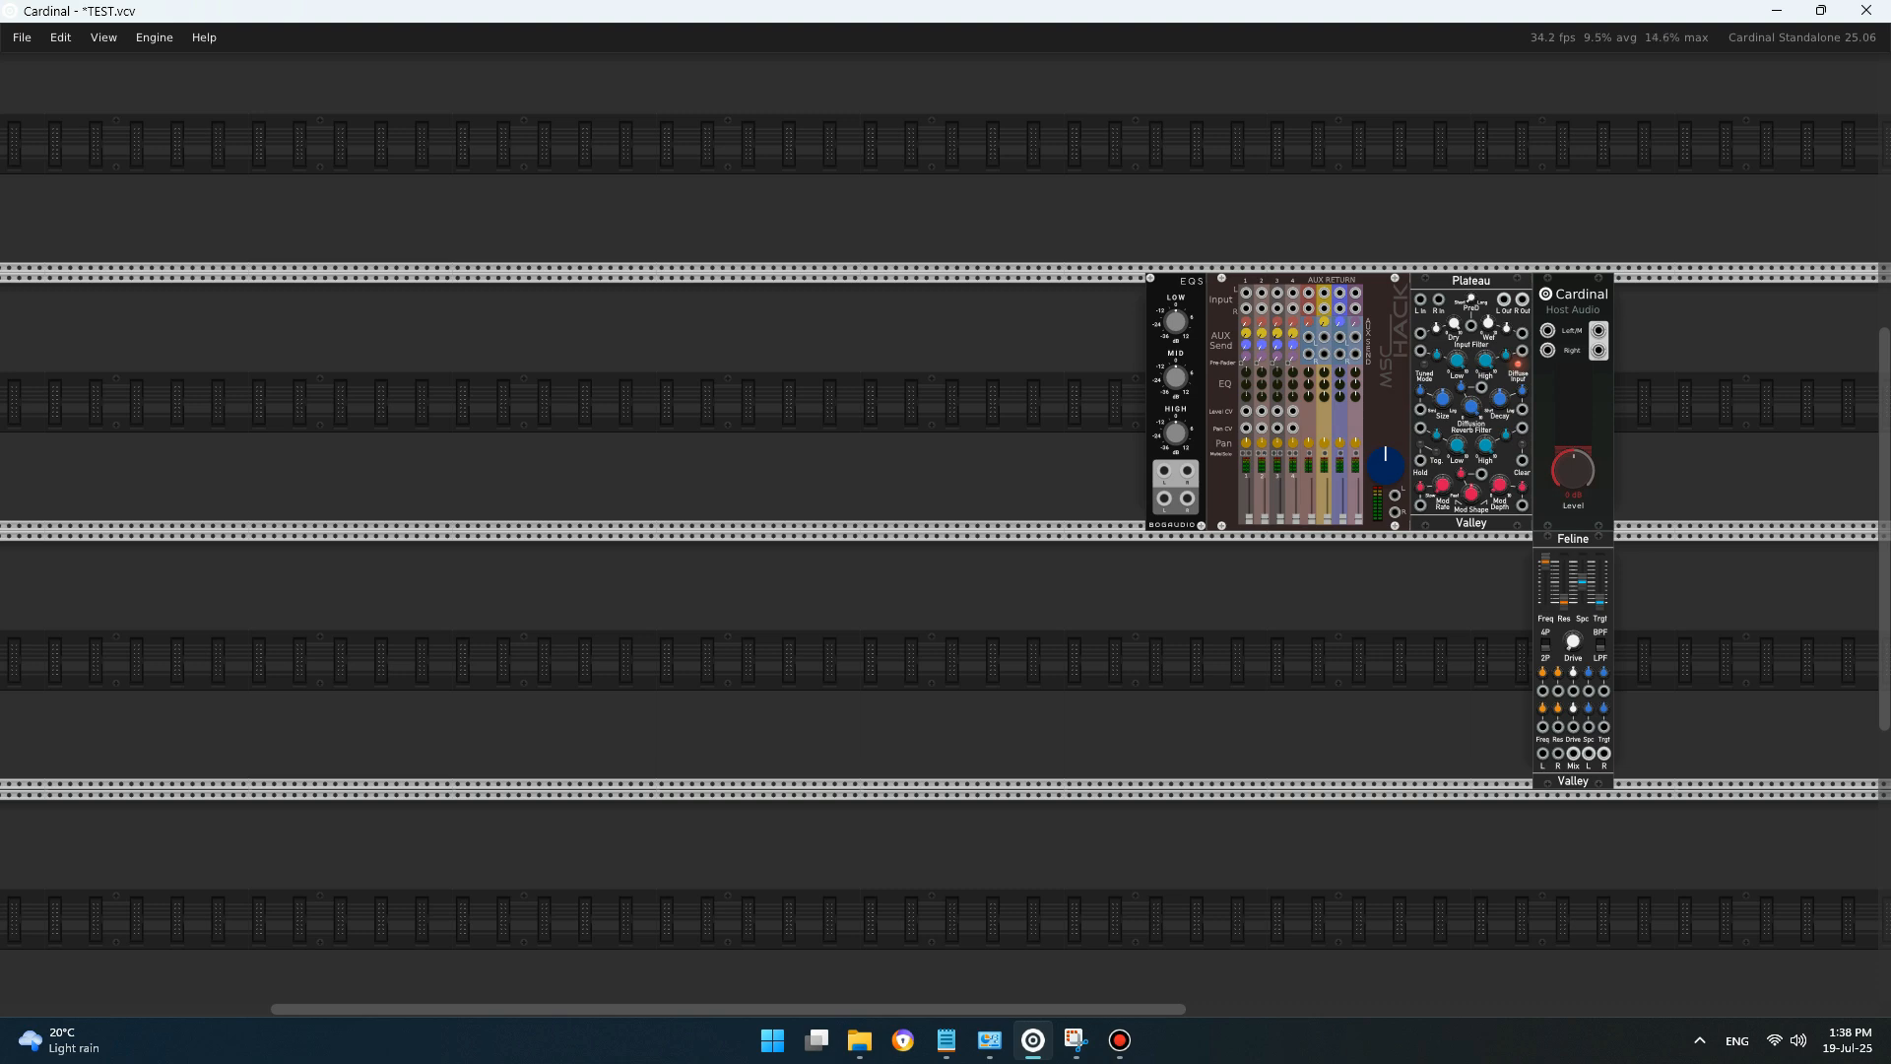
- Search the module library for "neuron", add the NLC Neuron module and place it directly left of Feline
key(Return)
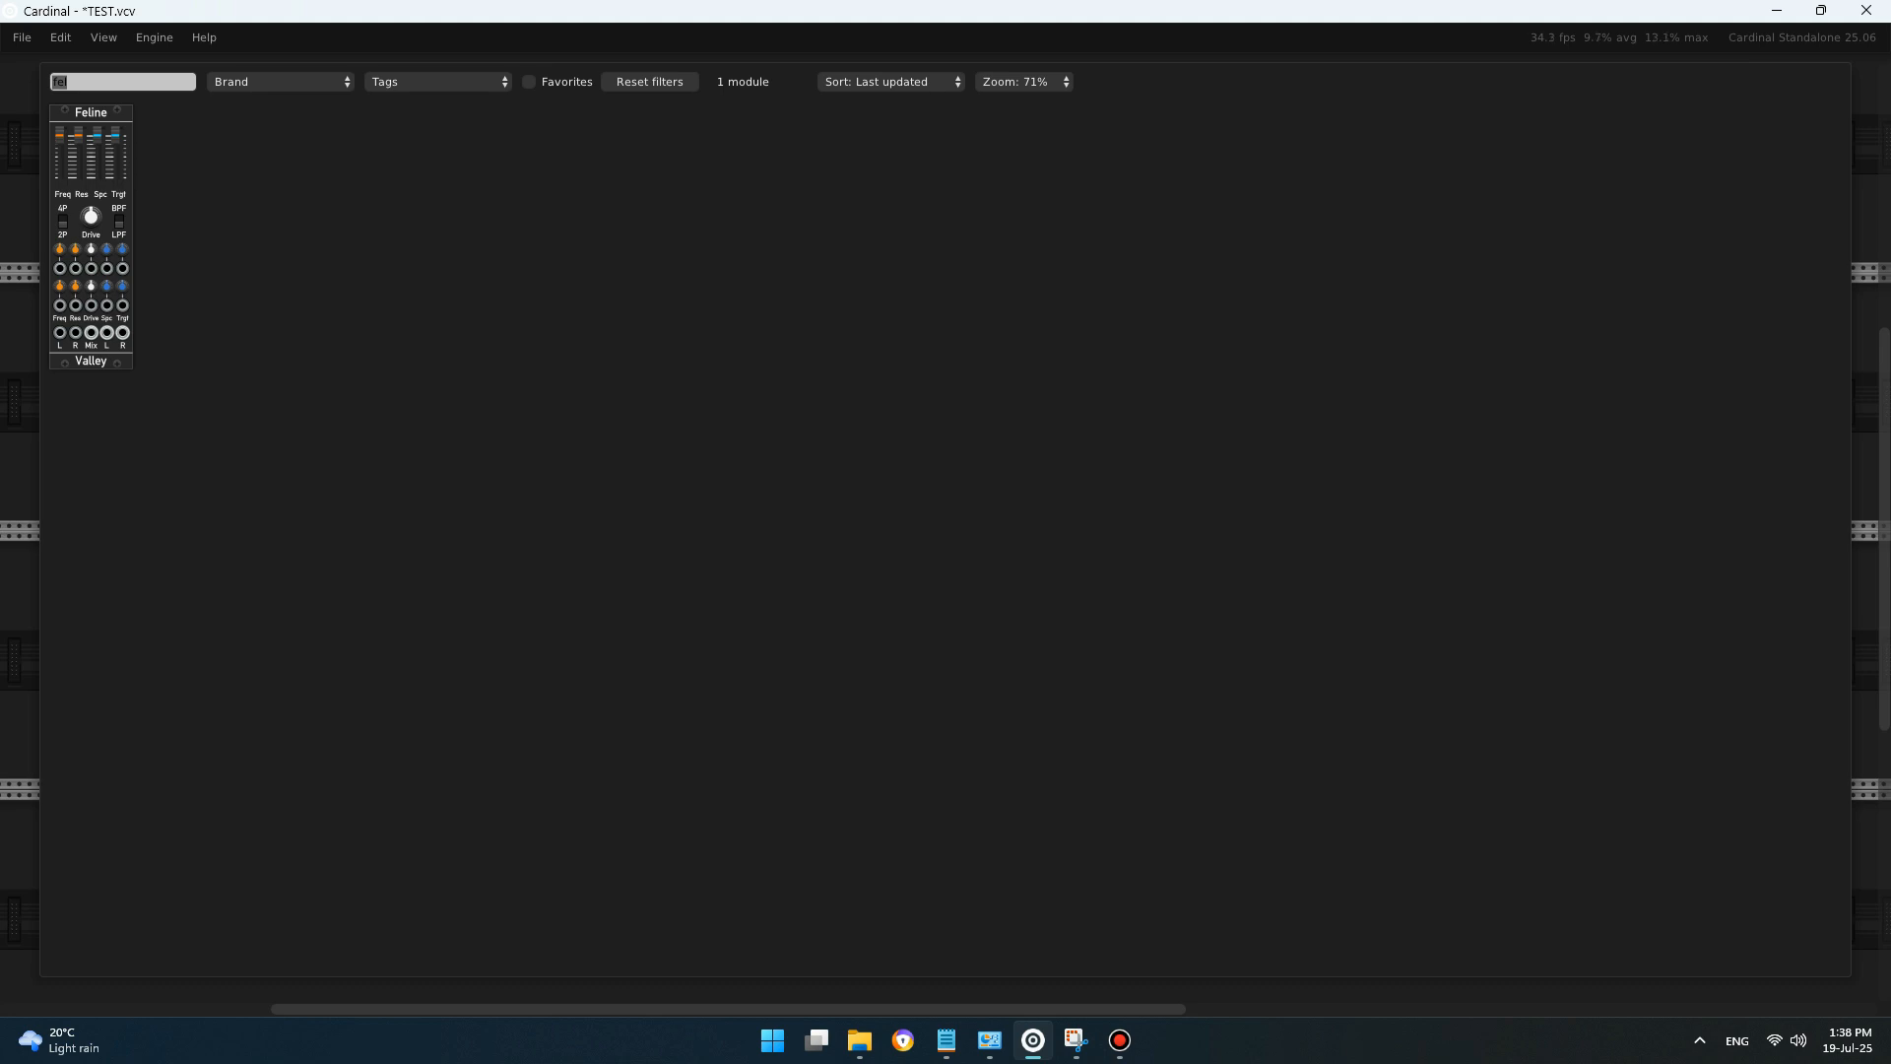
text(neuro)
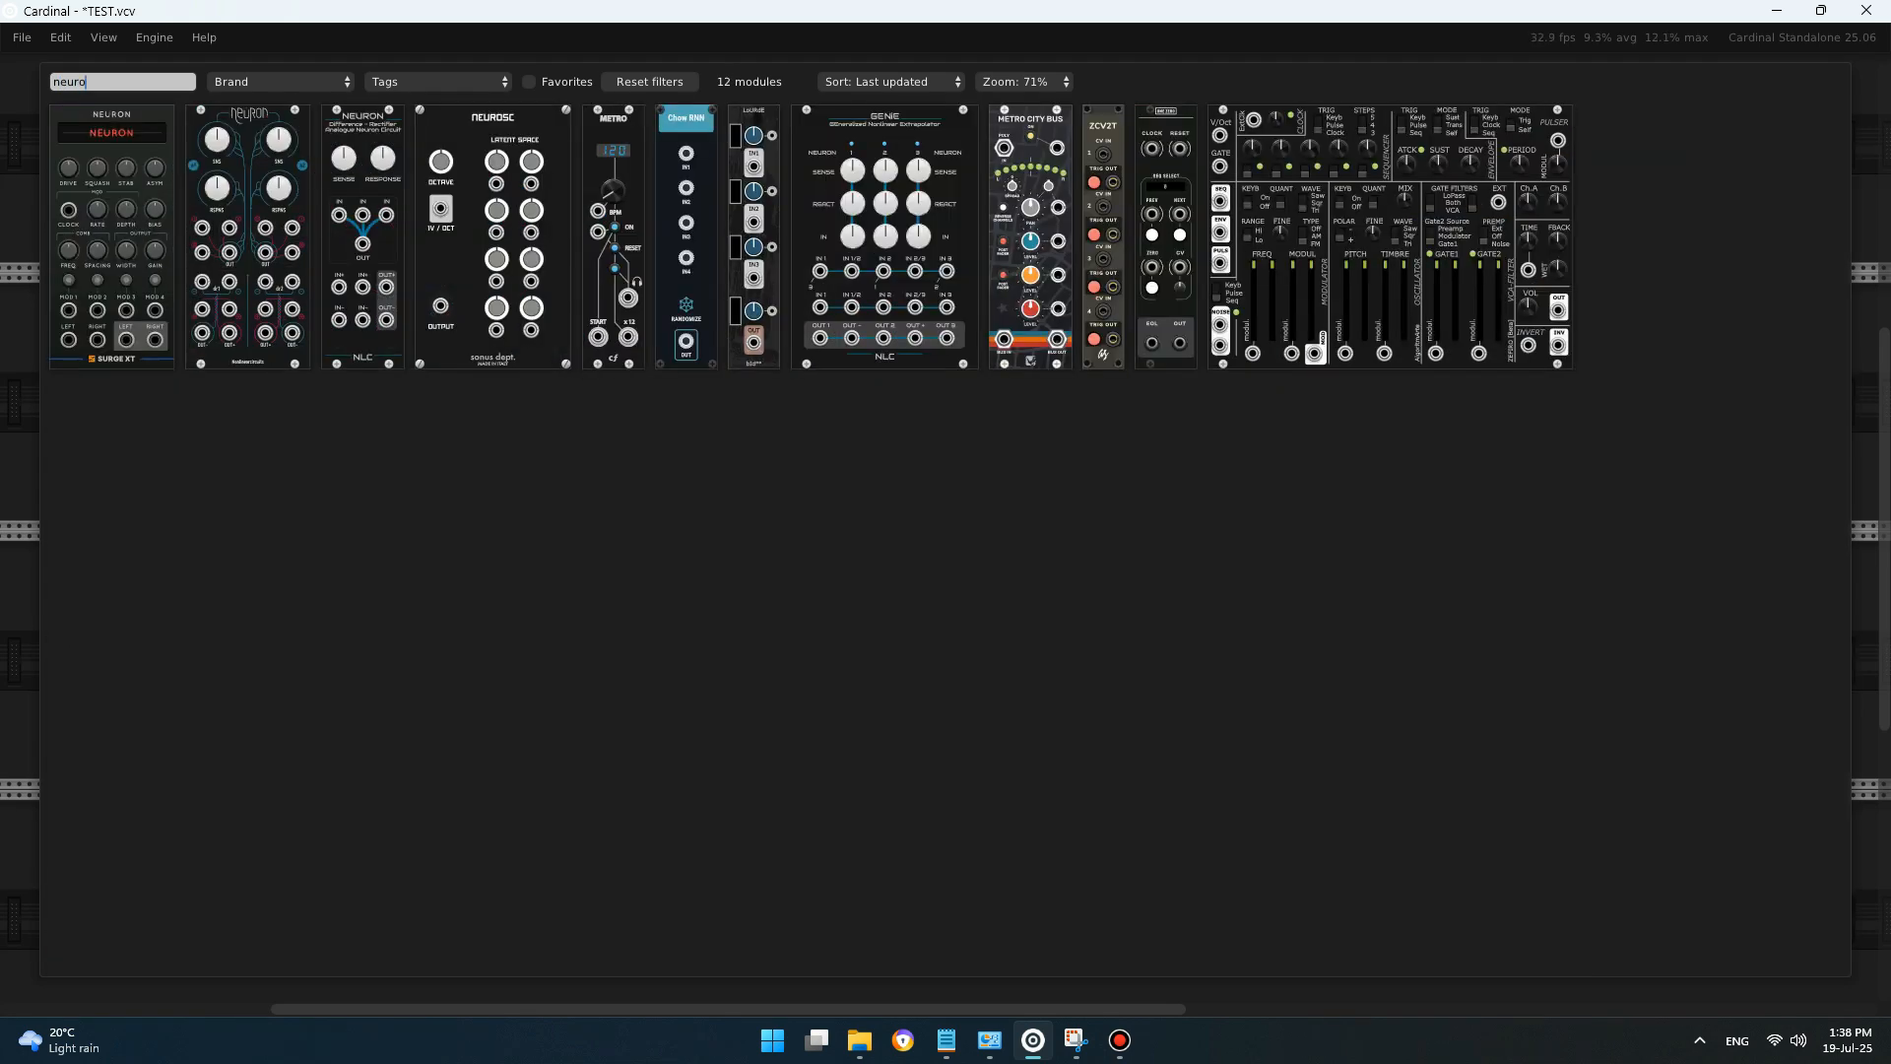
text(n)
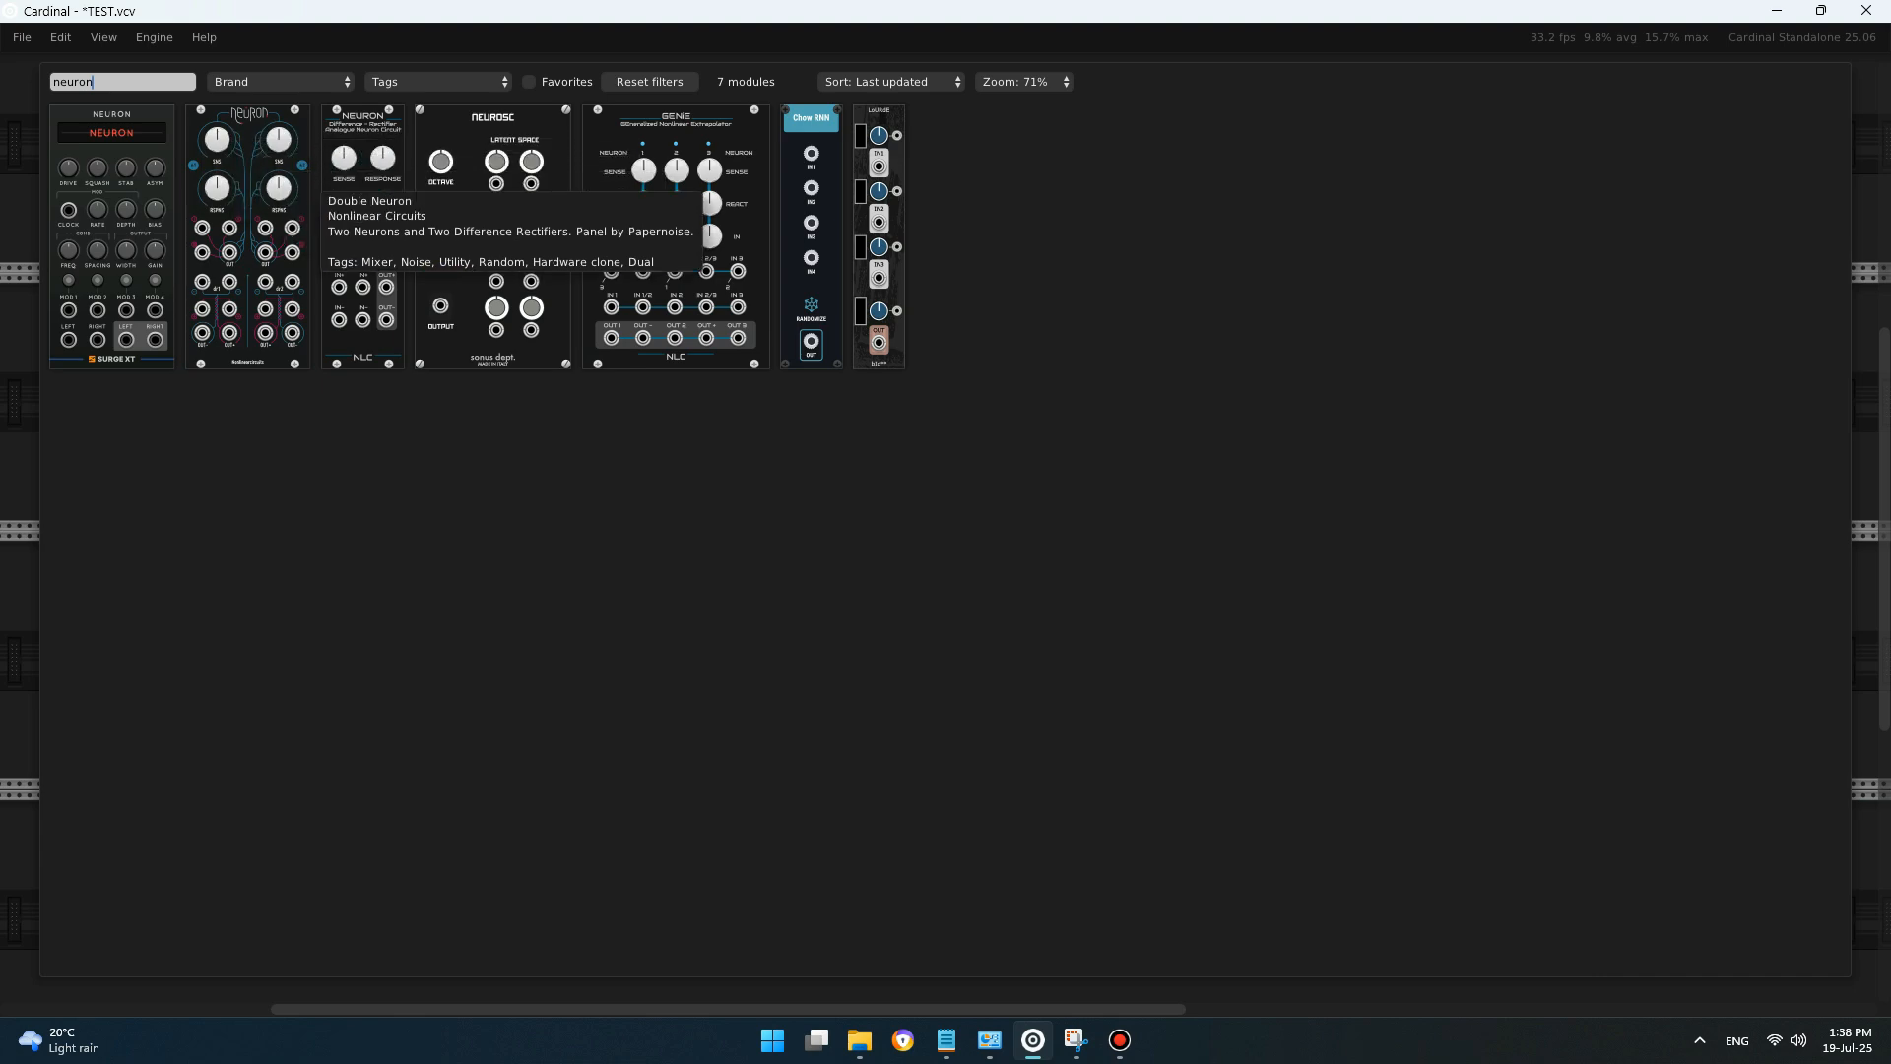
click(390, 205)
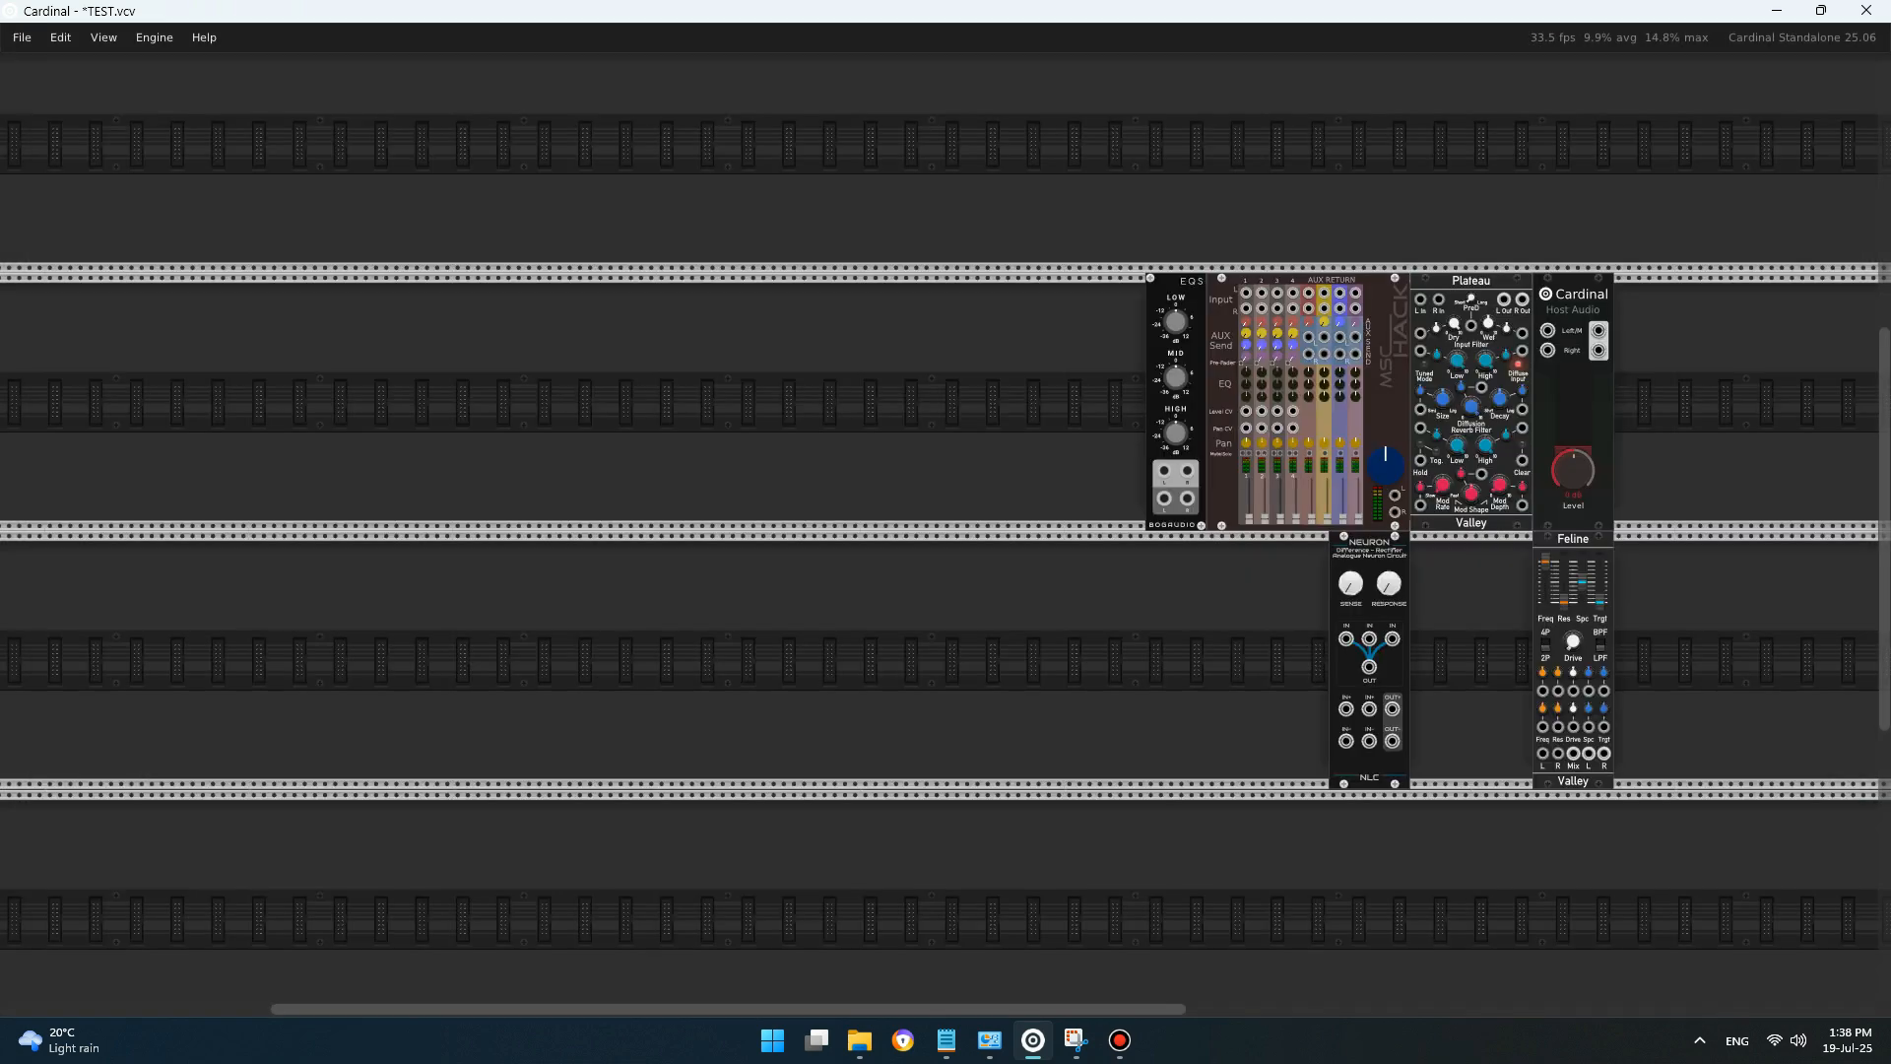
drag(1369, 557, 1491, 557)
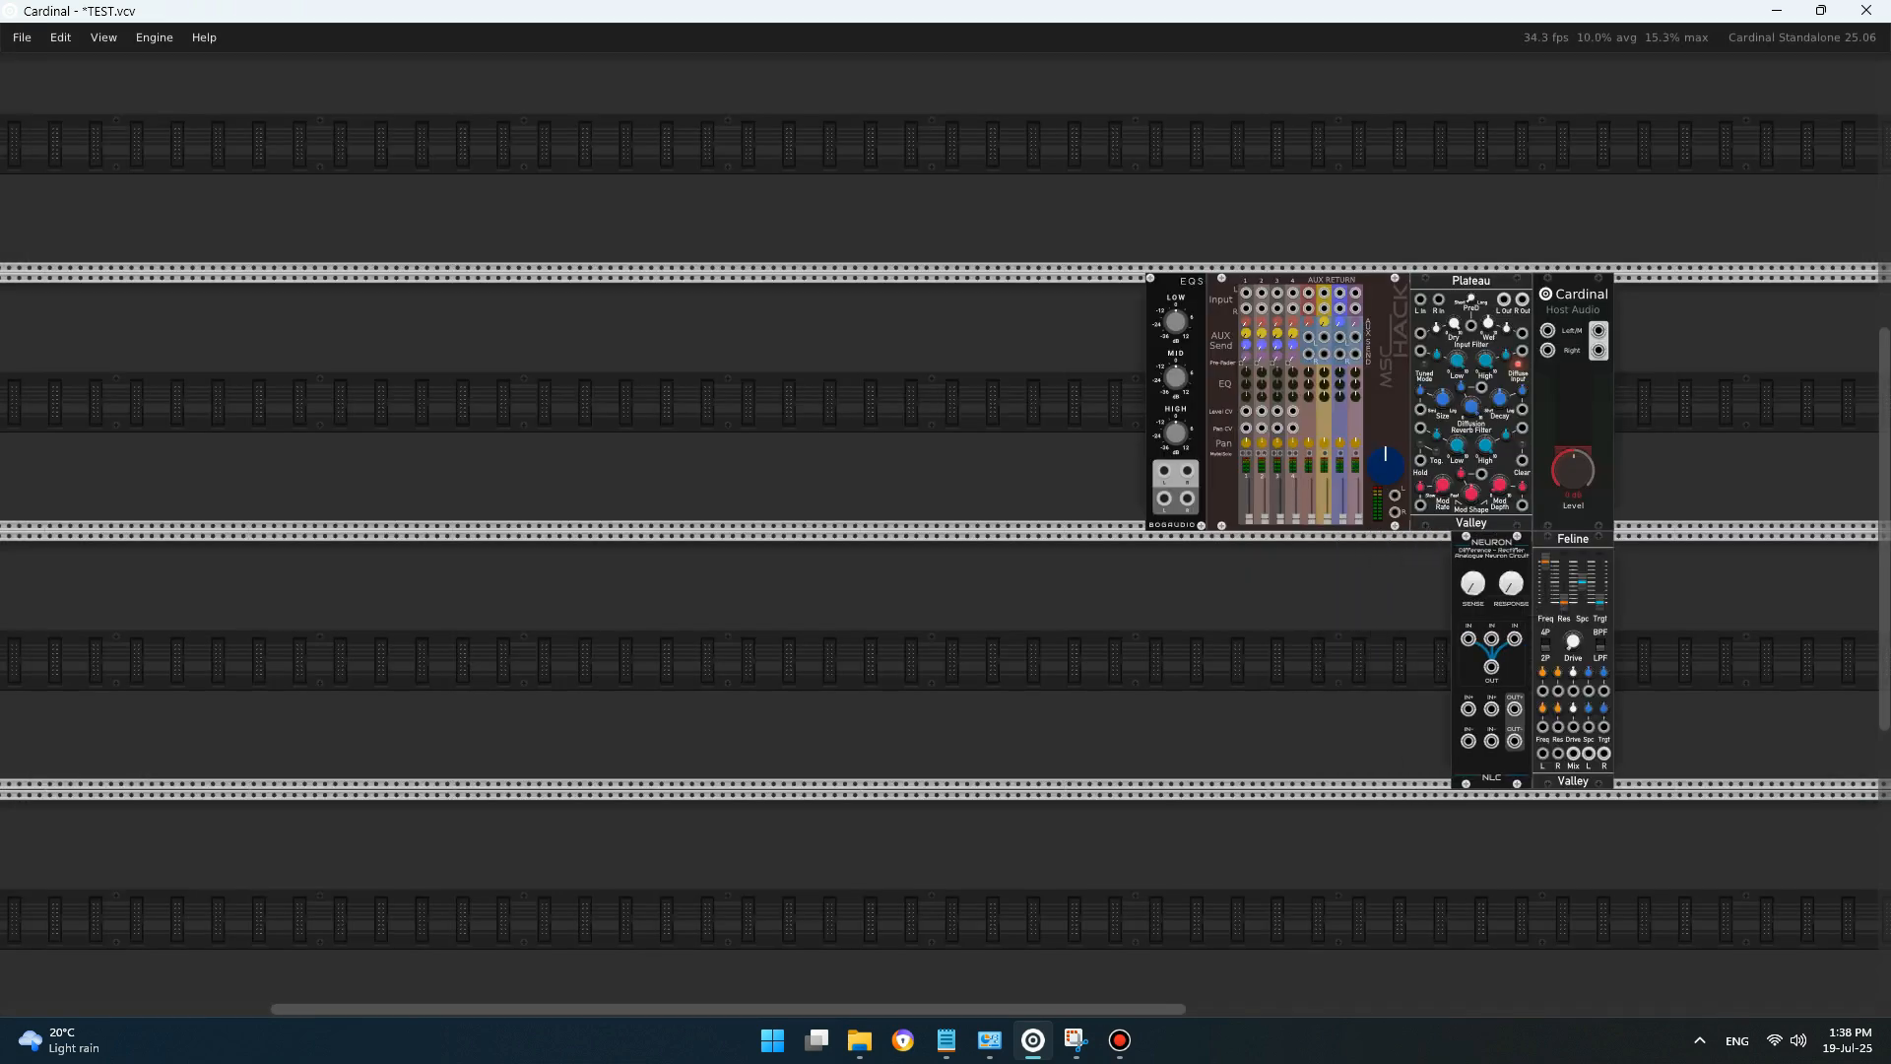
- Search the module library for "filters" and add the Surge XT Filter module in the row below the mixer
key(Return)
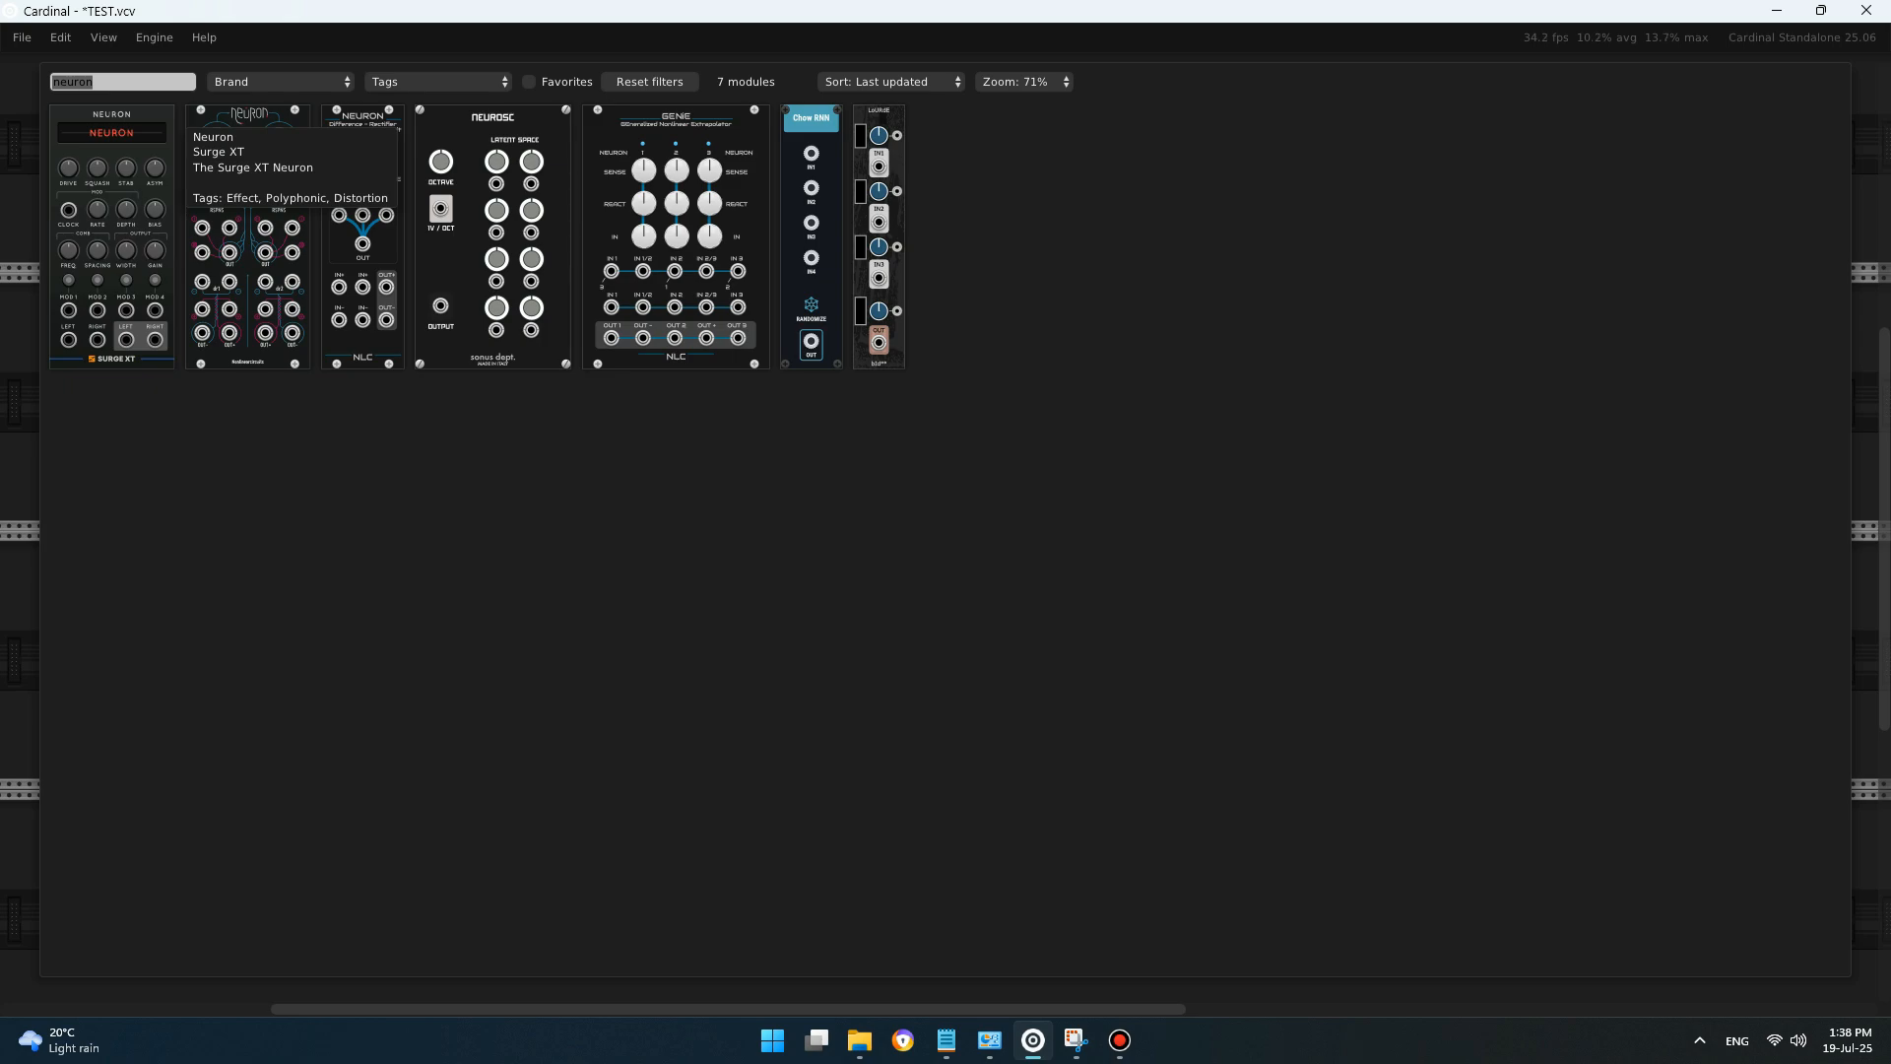
text(filtyer)
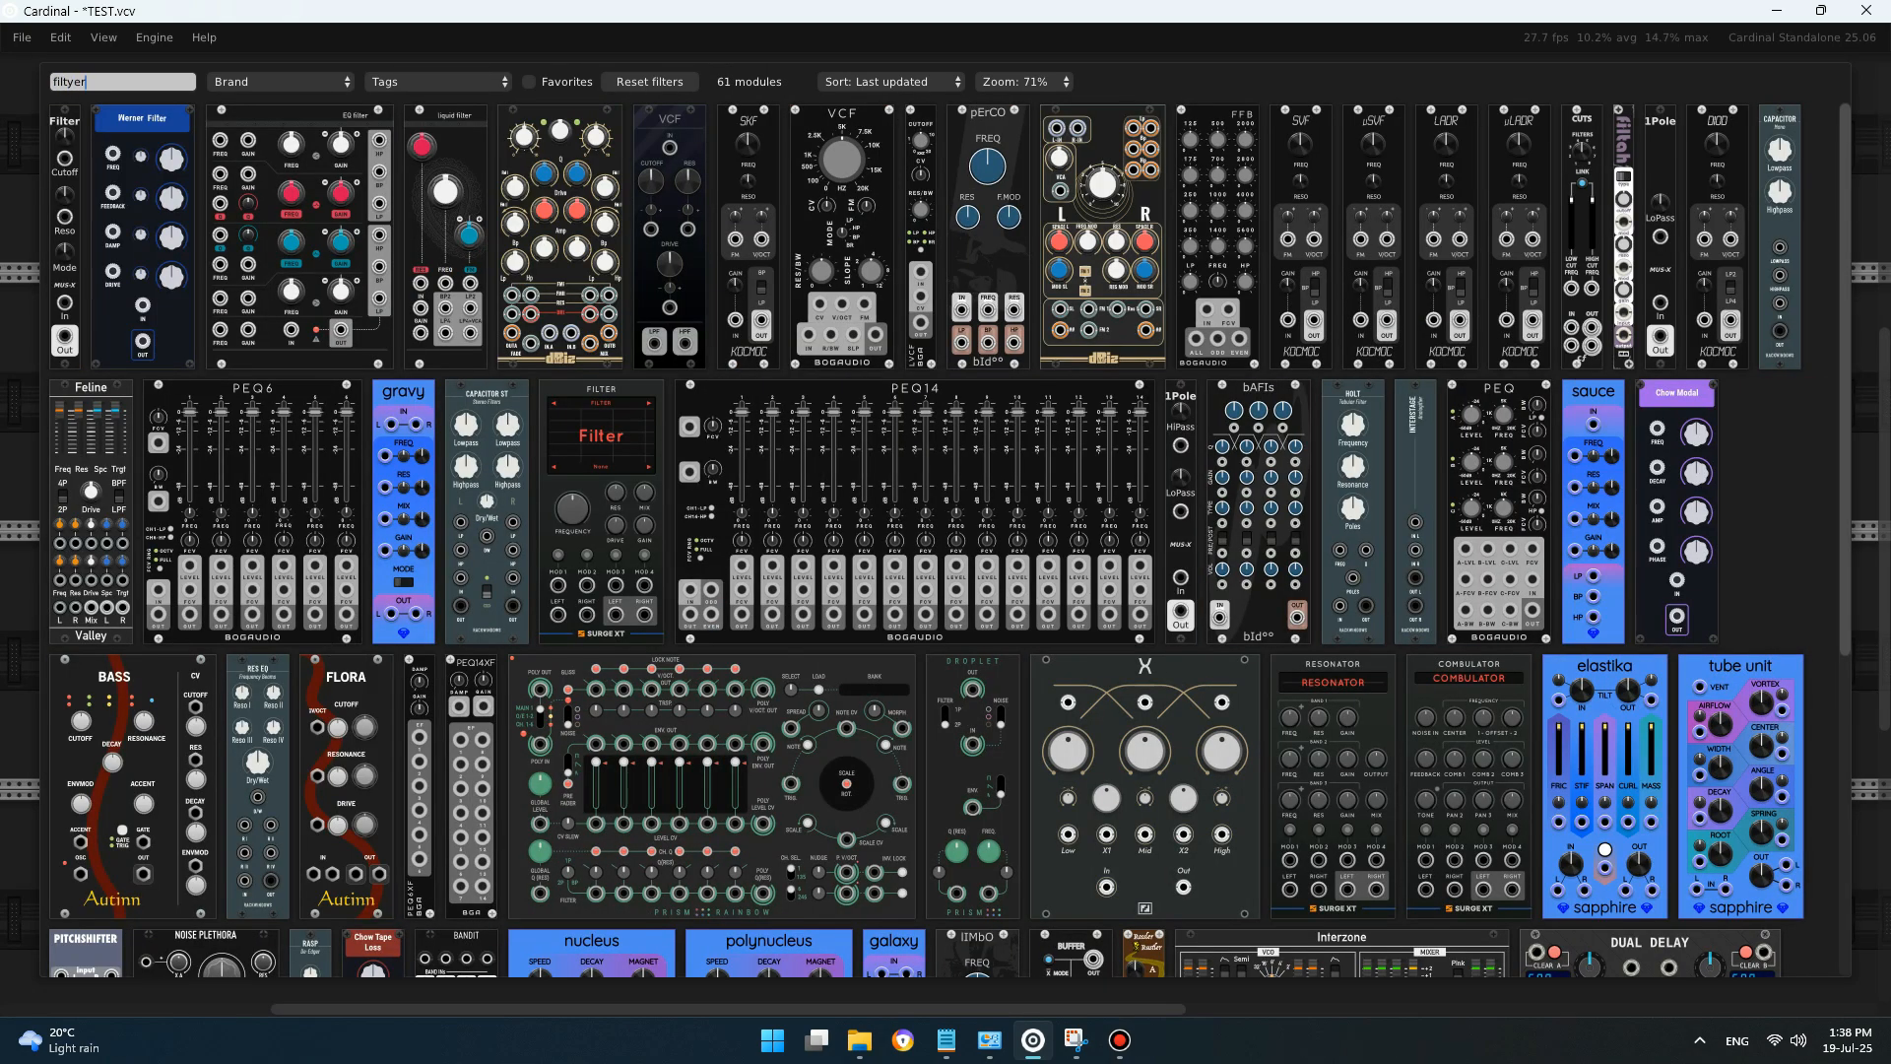
key(BackSpace)
key(BackSpace)
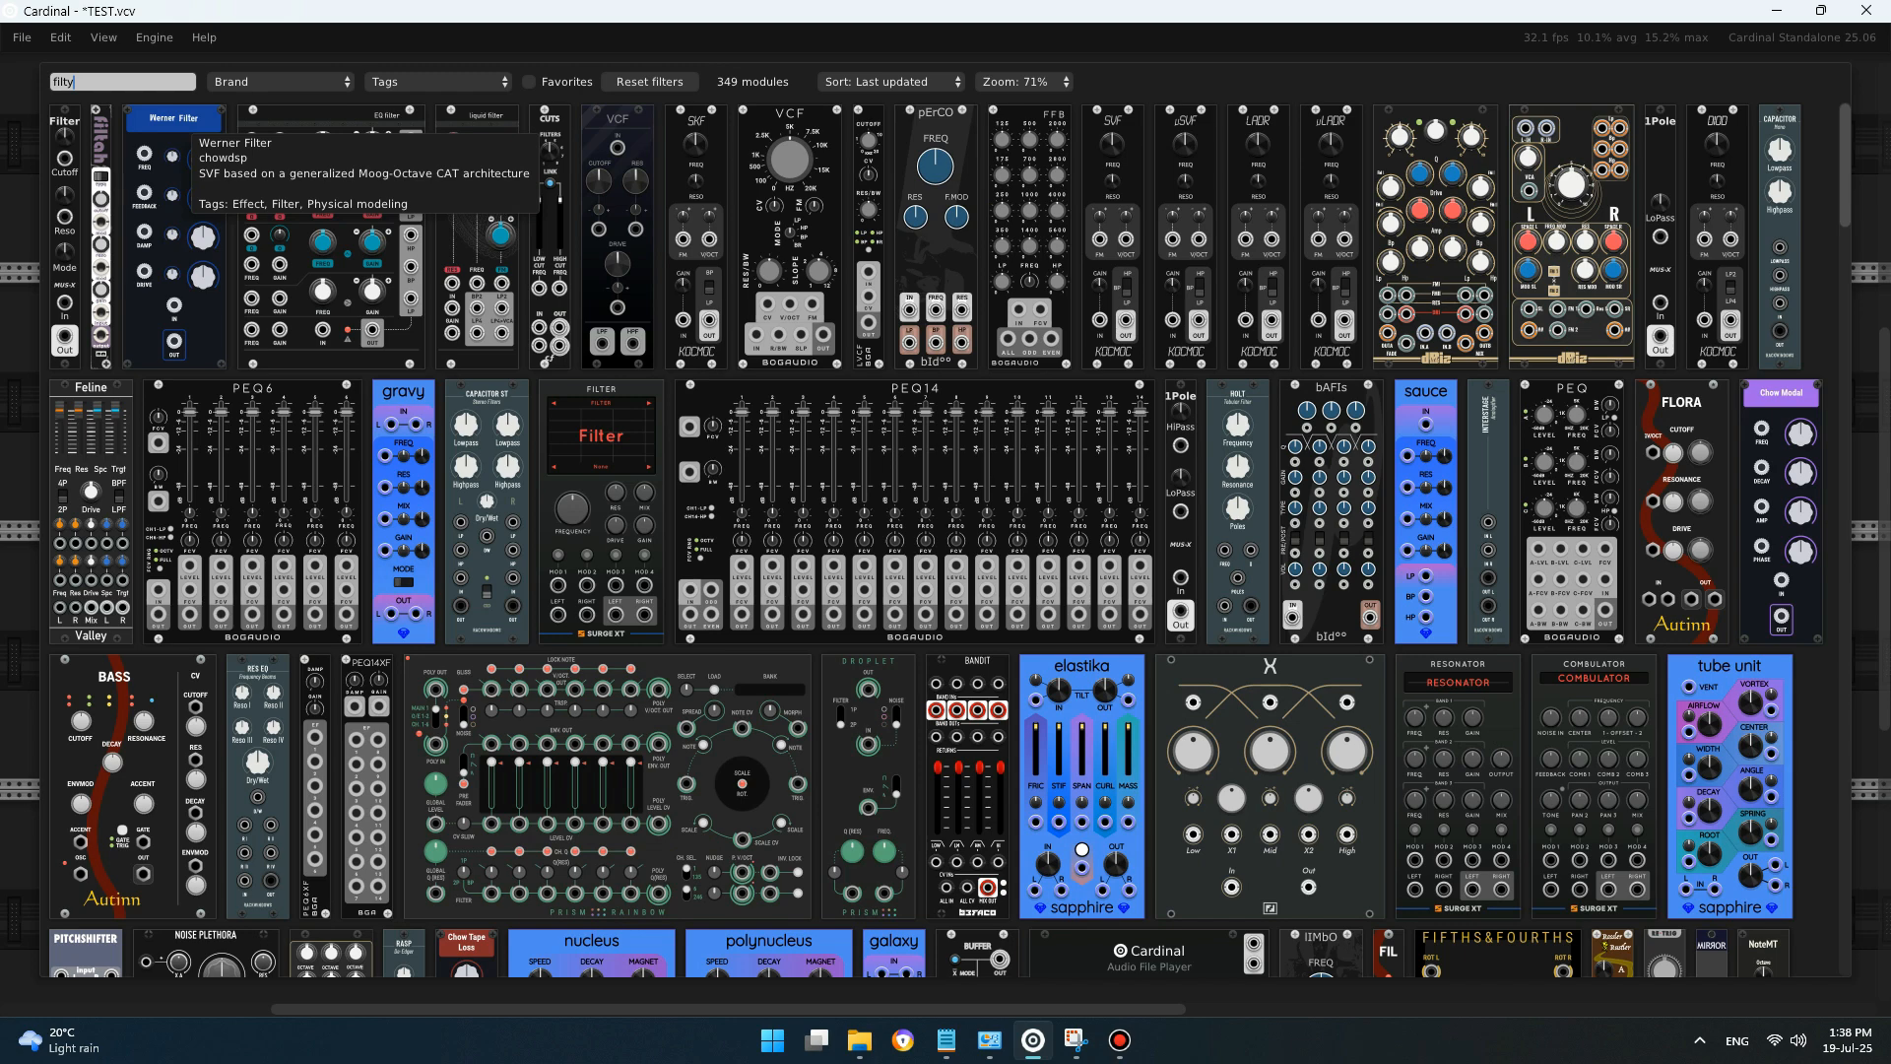
key(BackSpace)
text(ers)
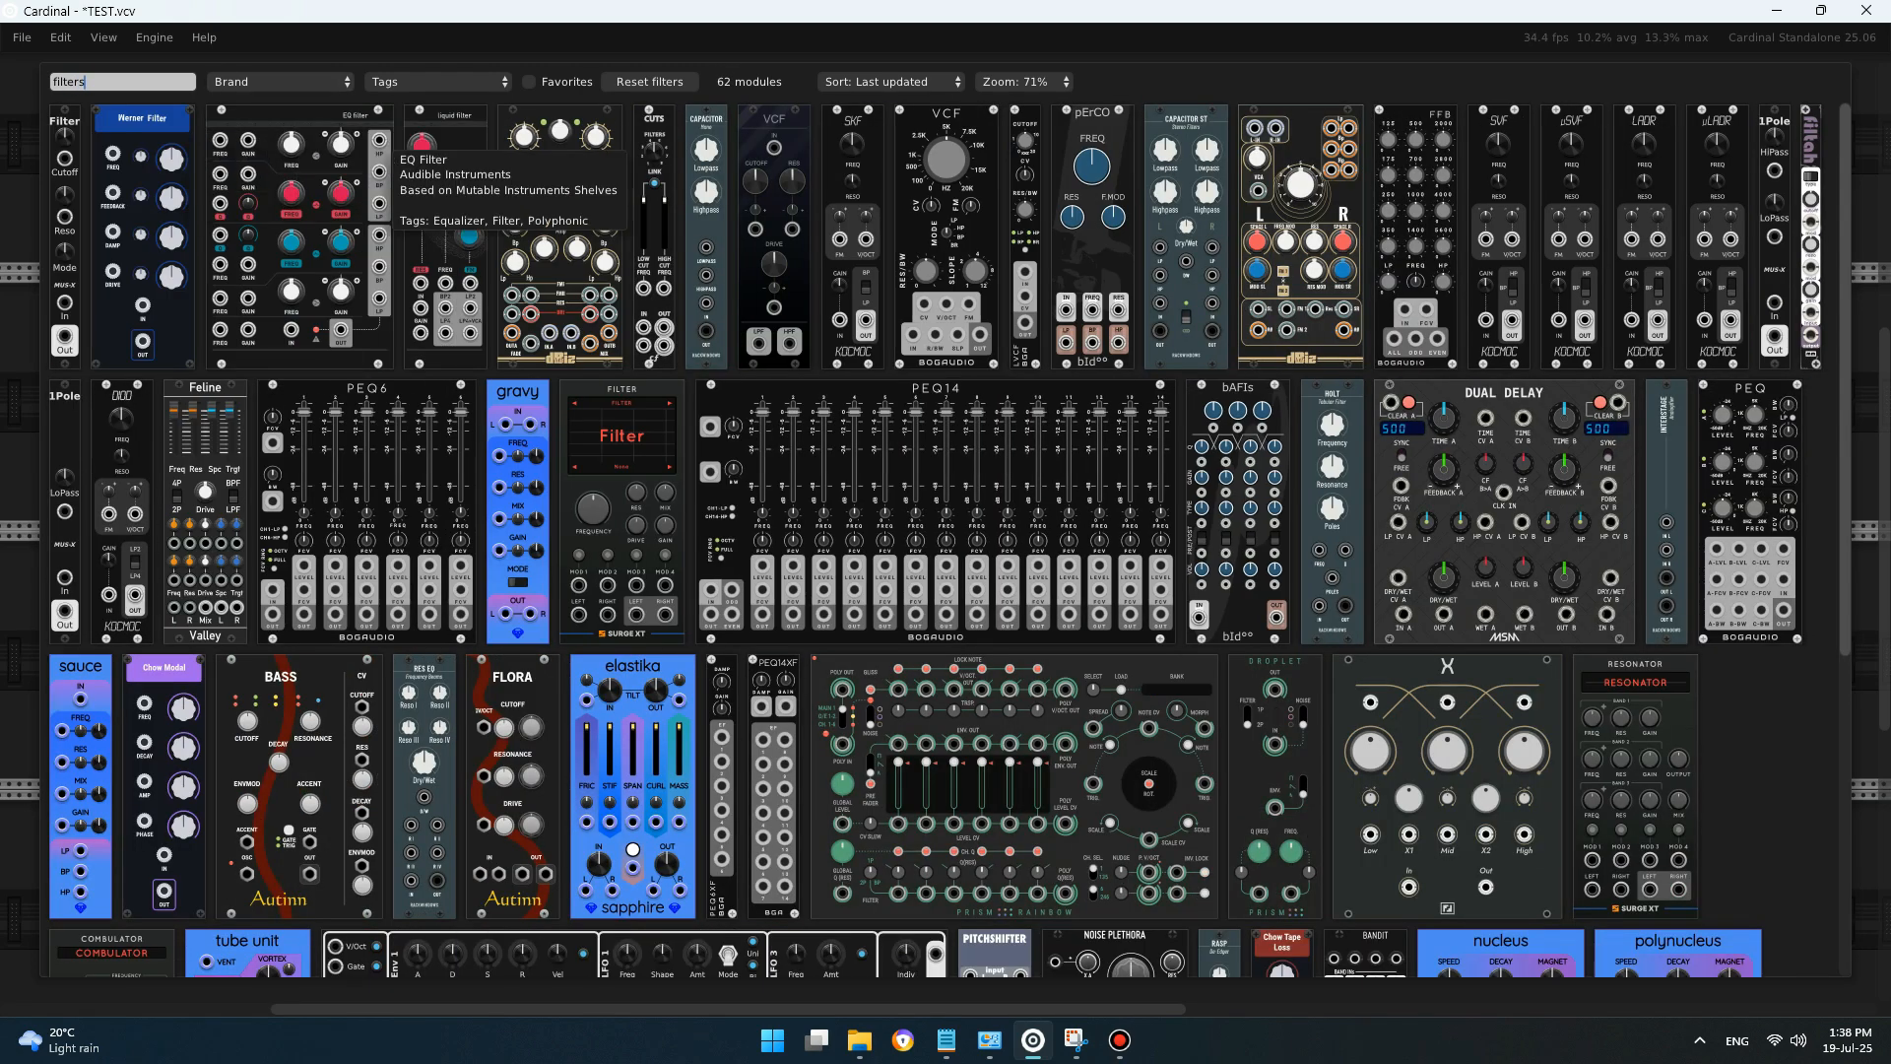
click(631, 406)
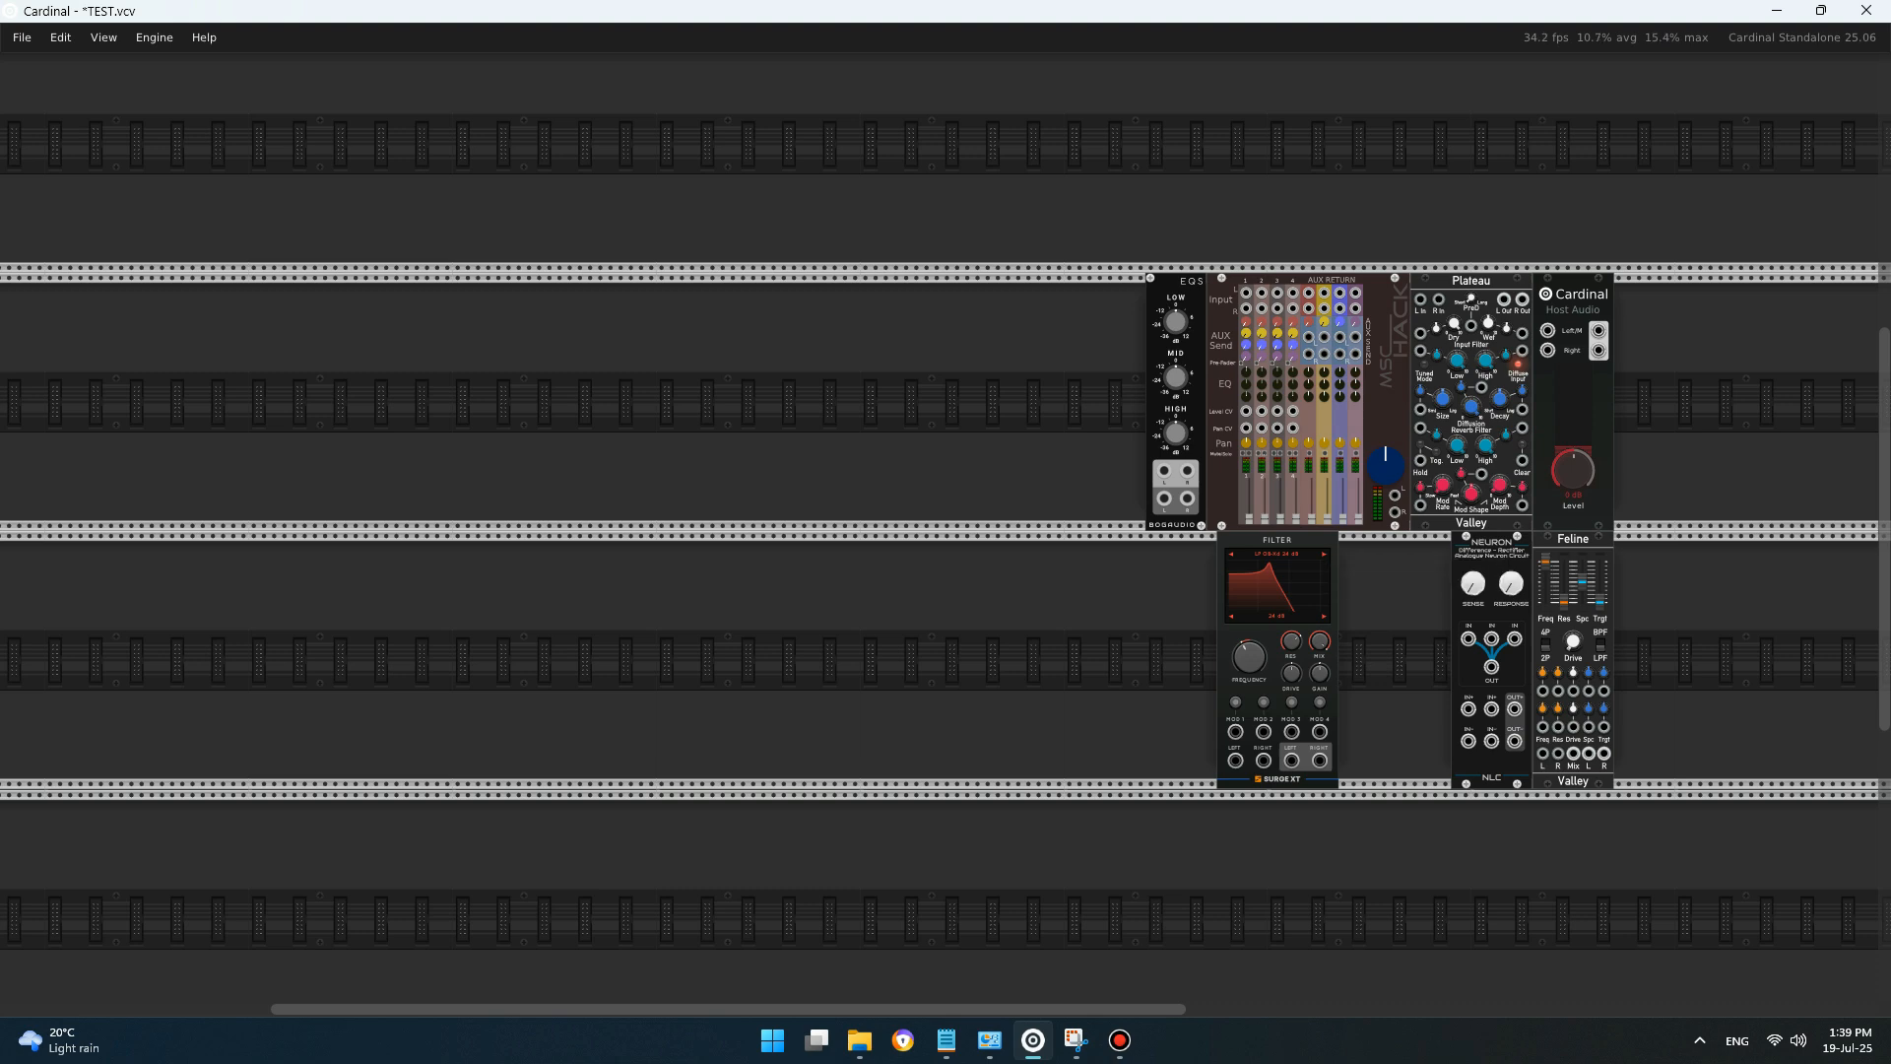
- Select the Surge XT Filter module and duplicate it four times to form a row of five filters
drag(1351, 598, 1209, 614)
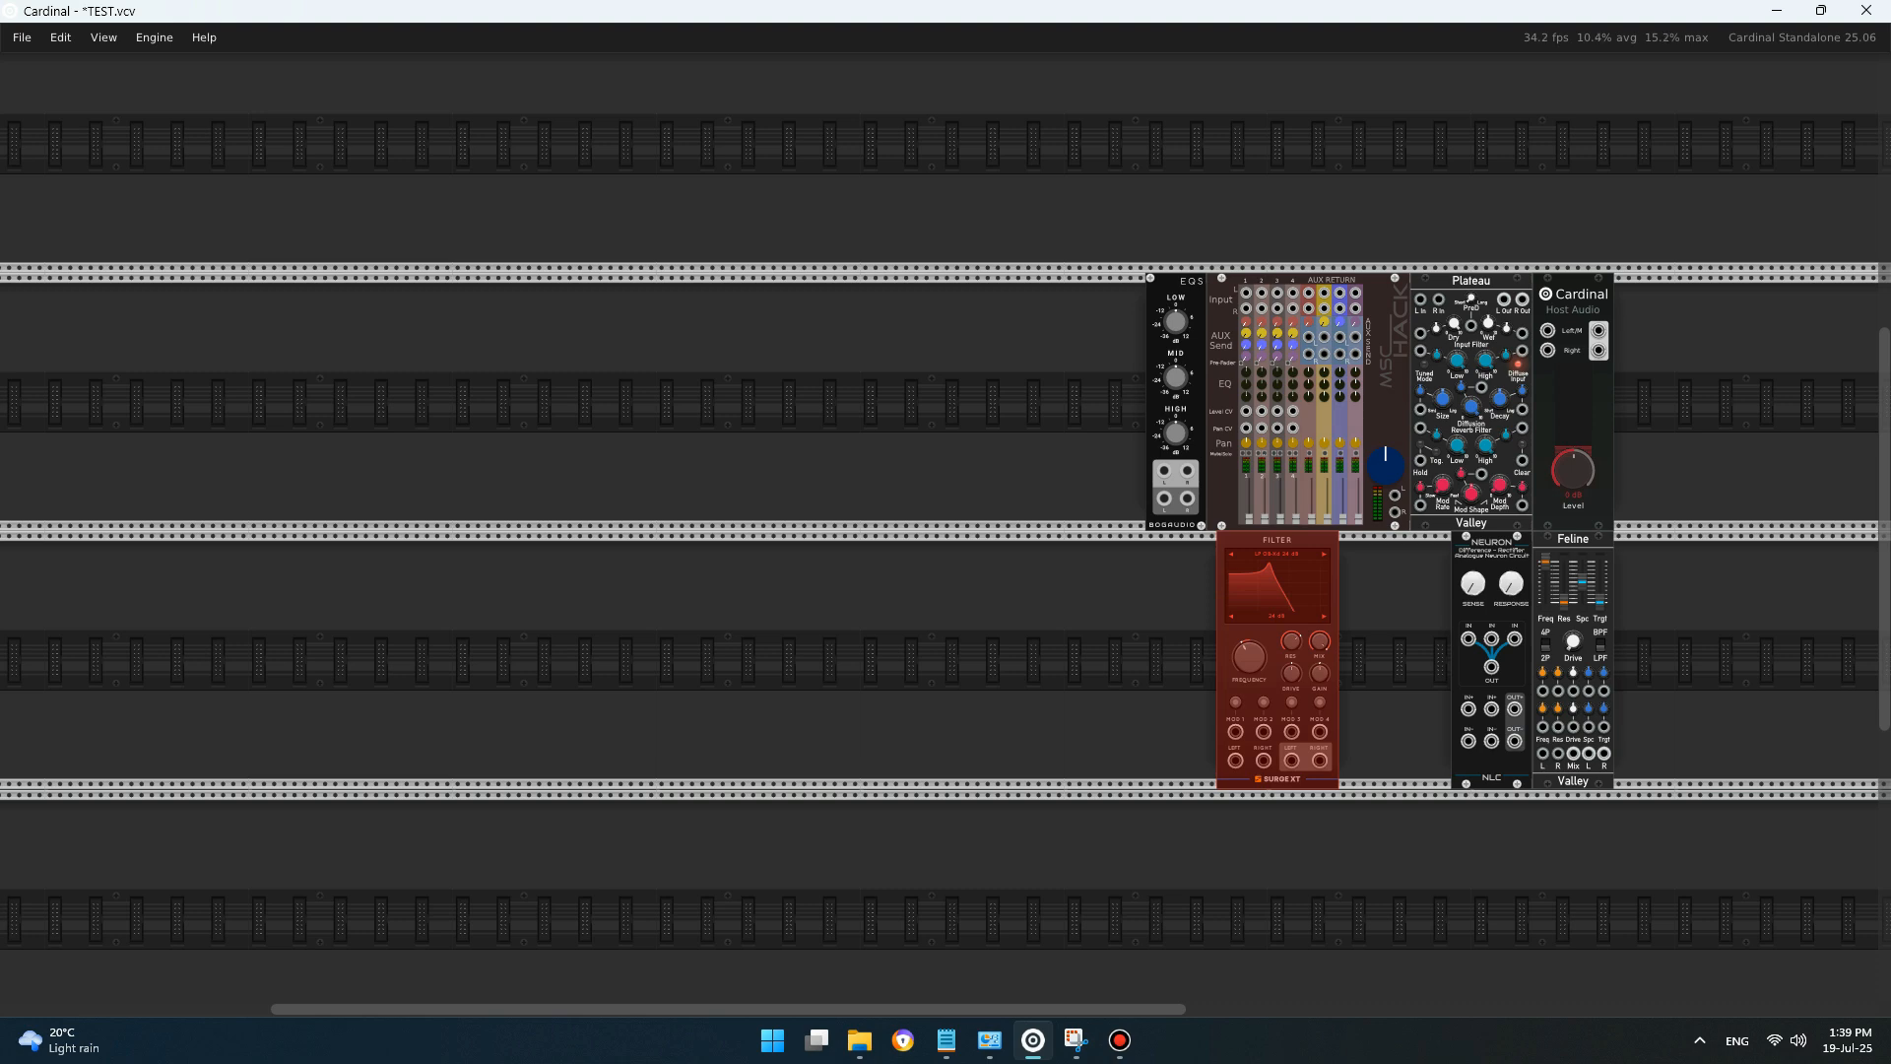
key(ctrl+d)
key(ctrl+d)
key(ctrl+d)
key(ctrl+d)
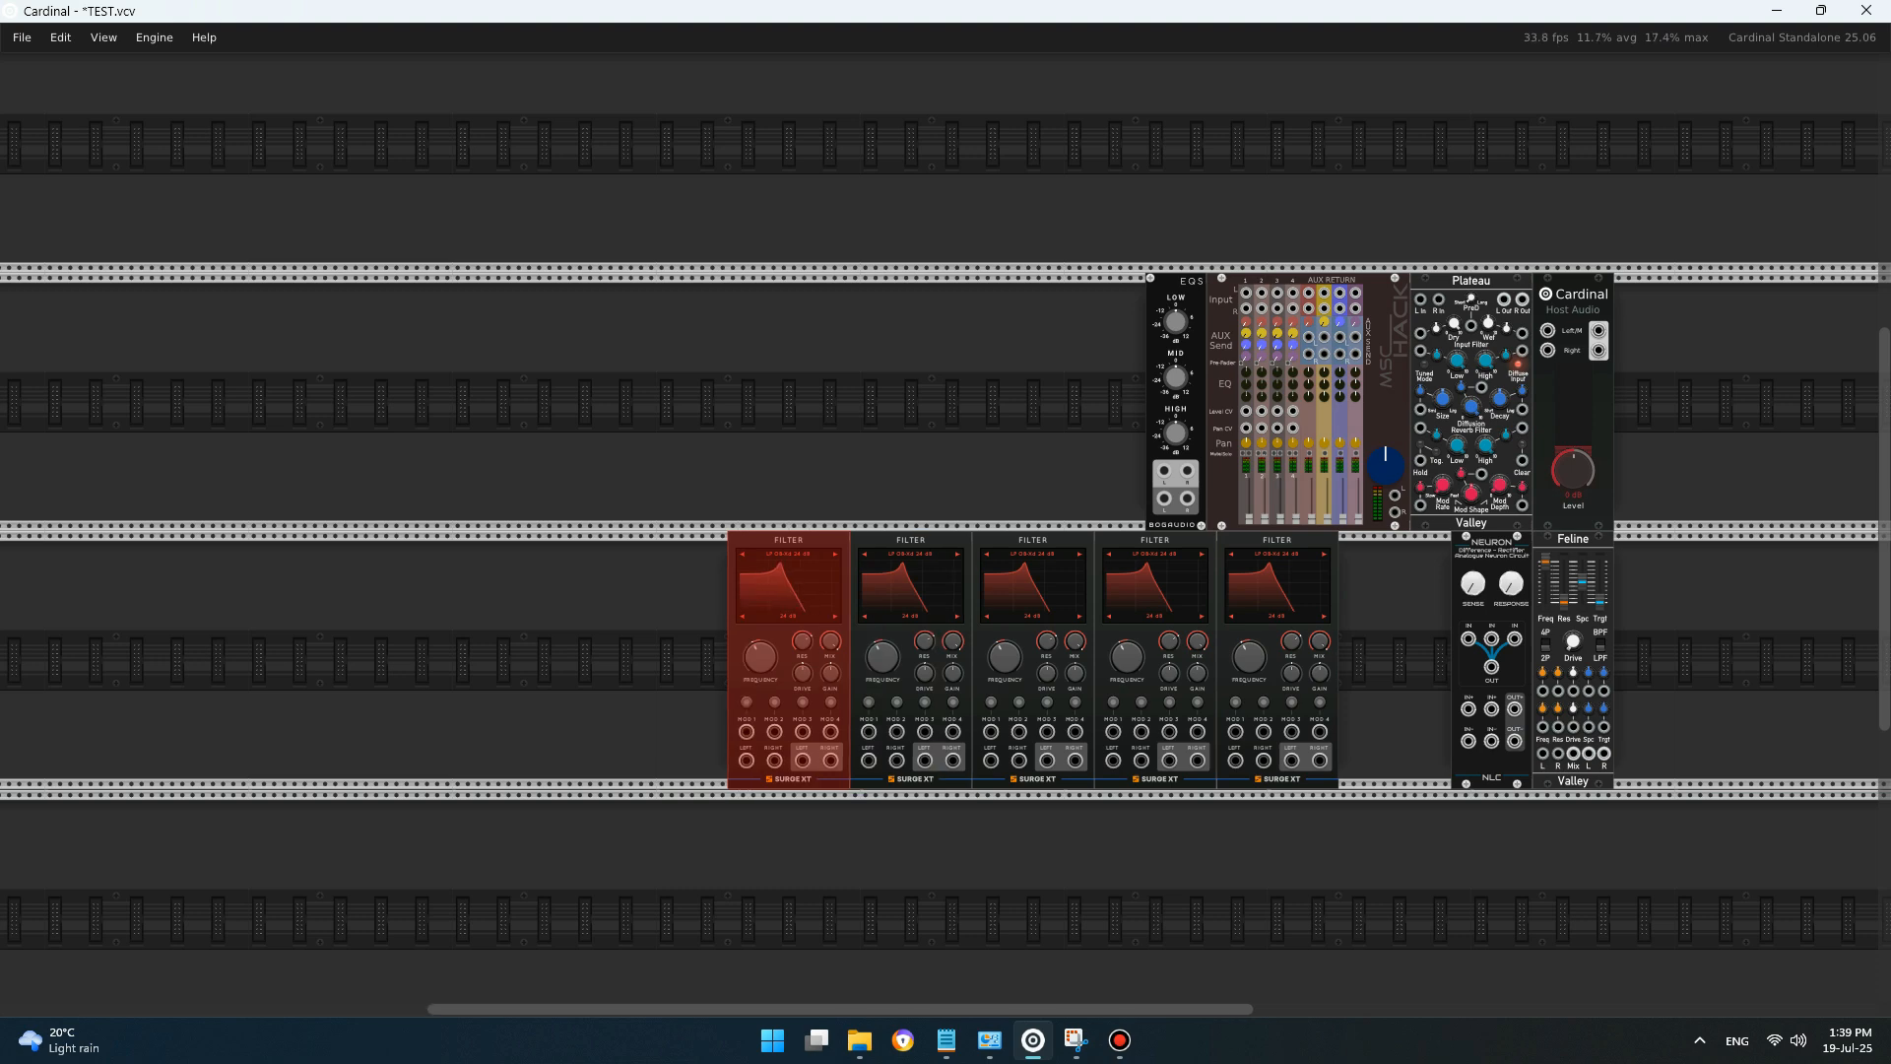
- Duplicate the Surge XT Filter once more, place the rightmost filter directly left of Neuron and shift the other five filters further left
key(ctrl+d)
key(ctrl+shift+a)
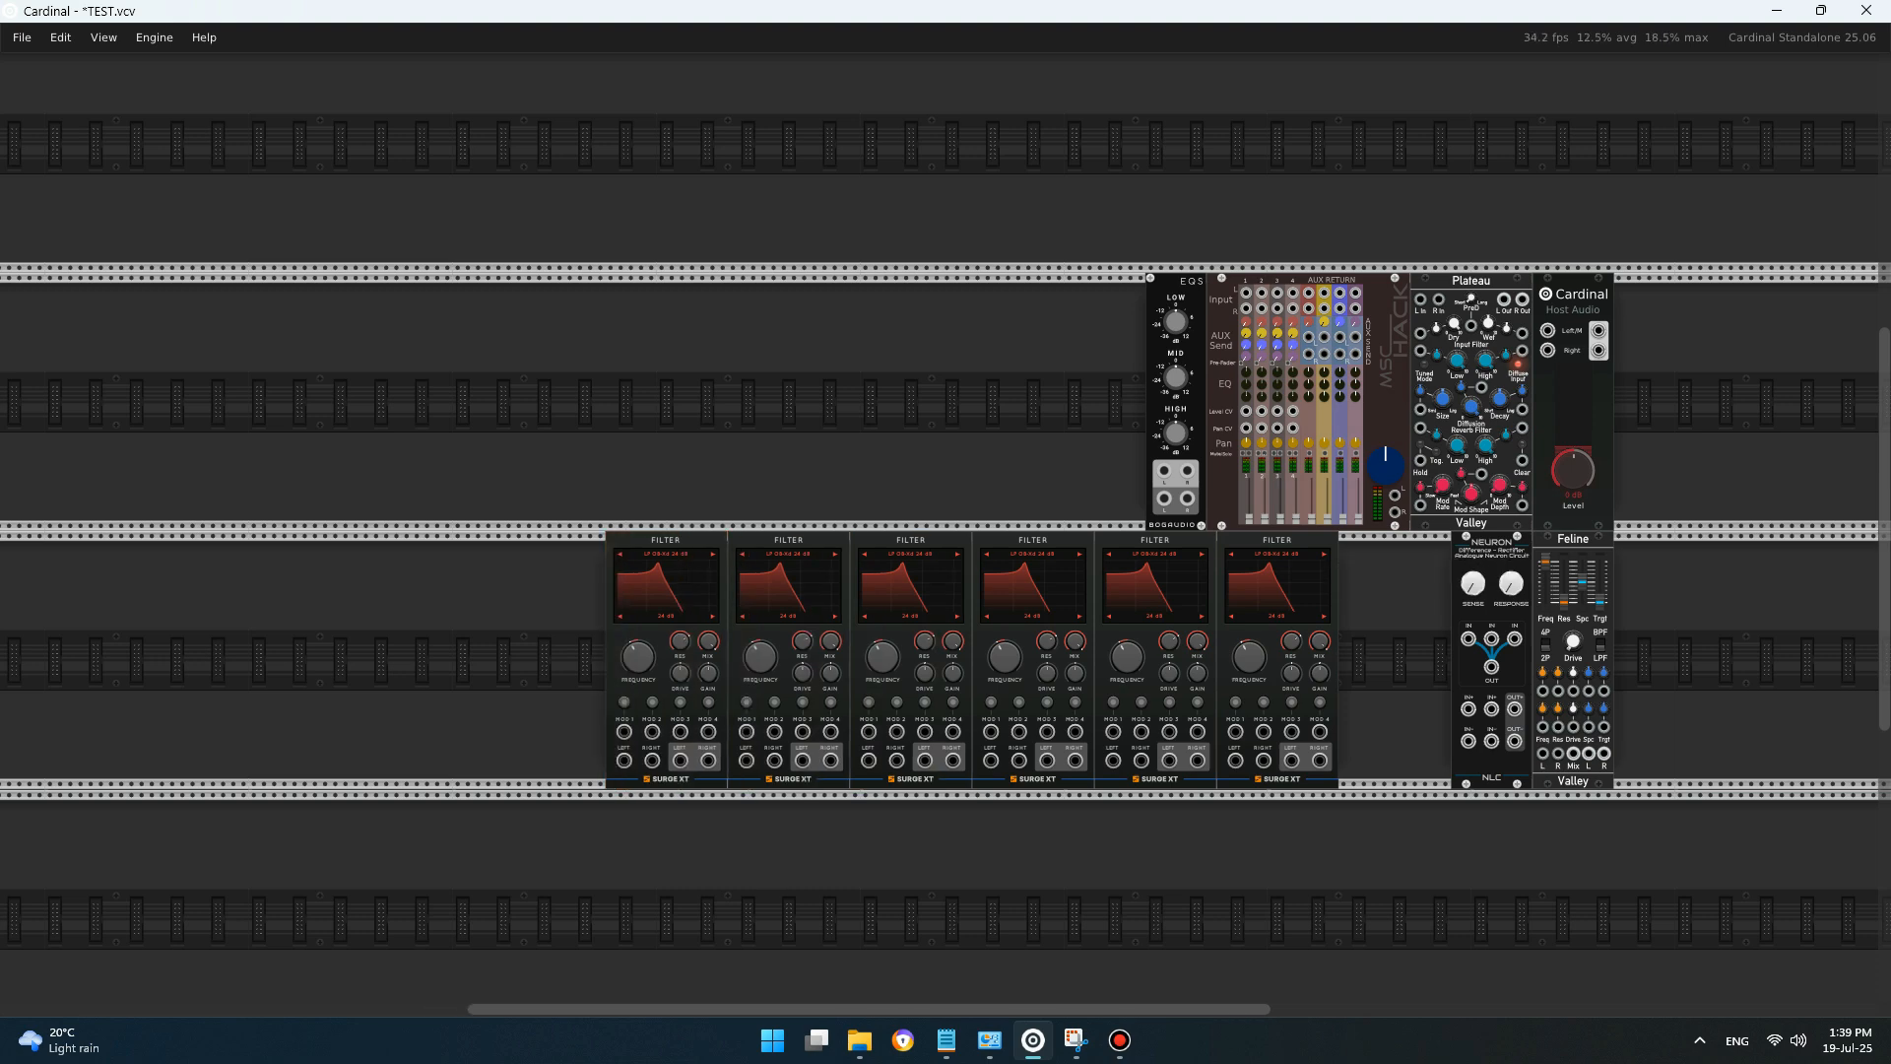
drag(1276, 540, 1389, 540)
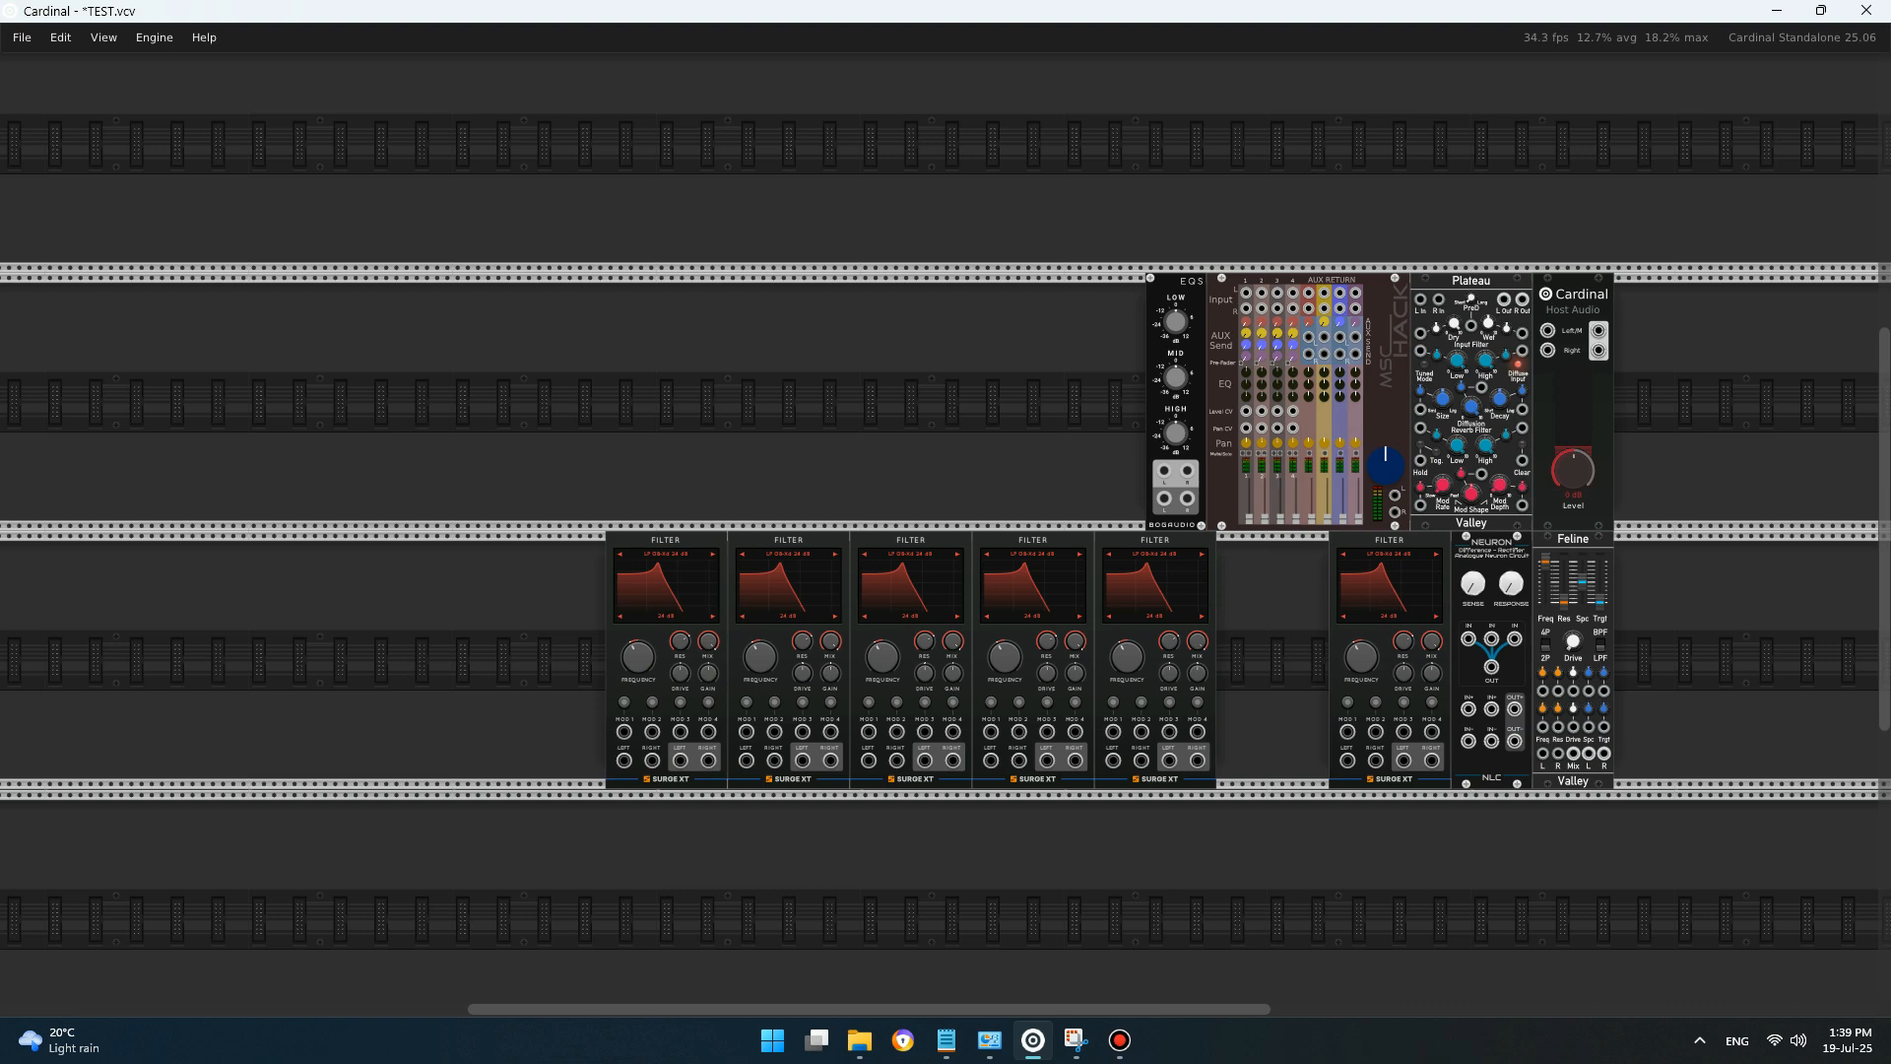
drag(1271, 594, 576, 597)
drag(666, 540, 248, 540)
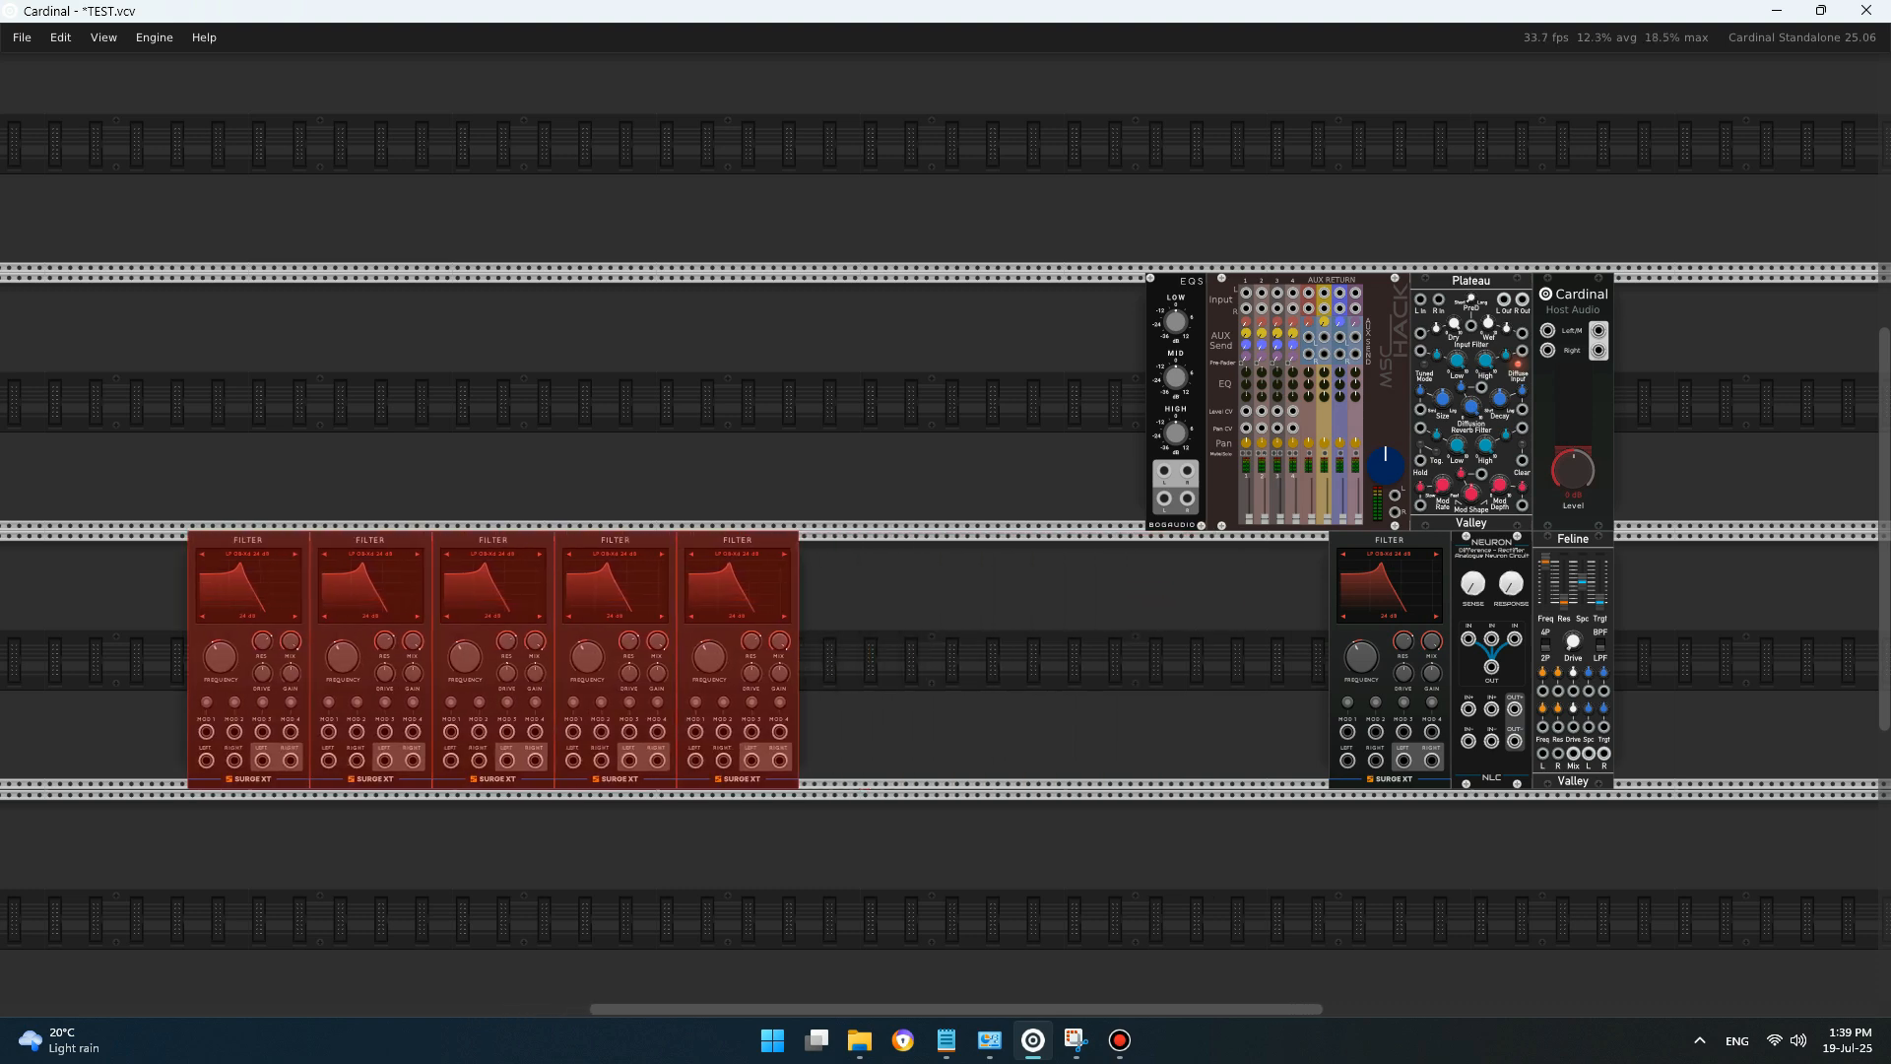
- Search the module library for "osc" and add the Addiction oscillator directly right of the five filters
click(909, 632)
right_click(908, 632)
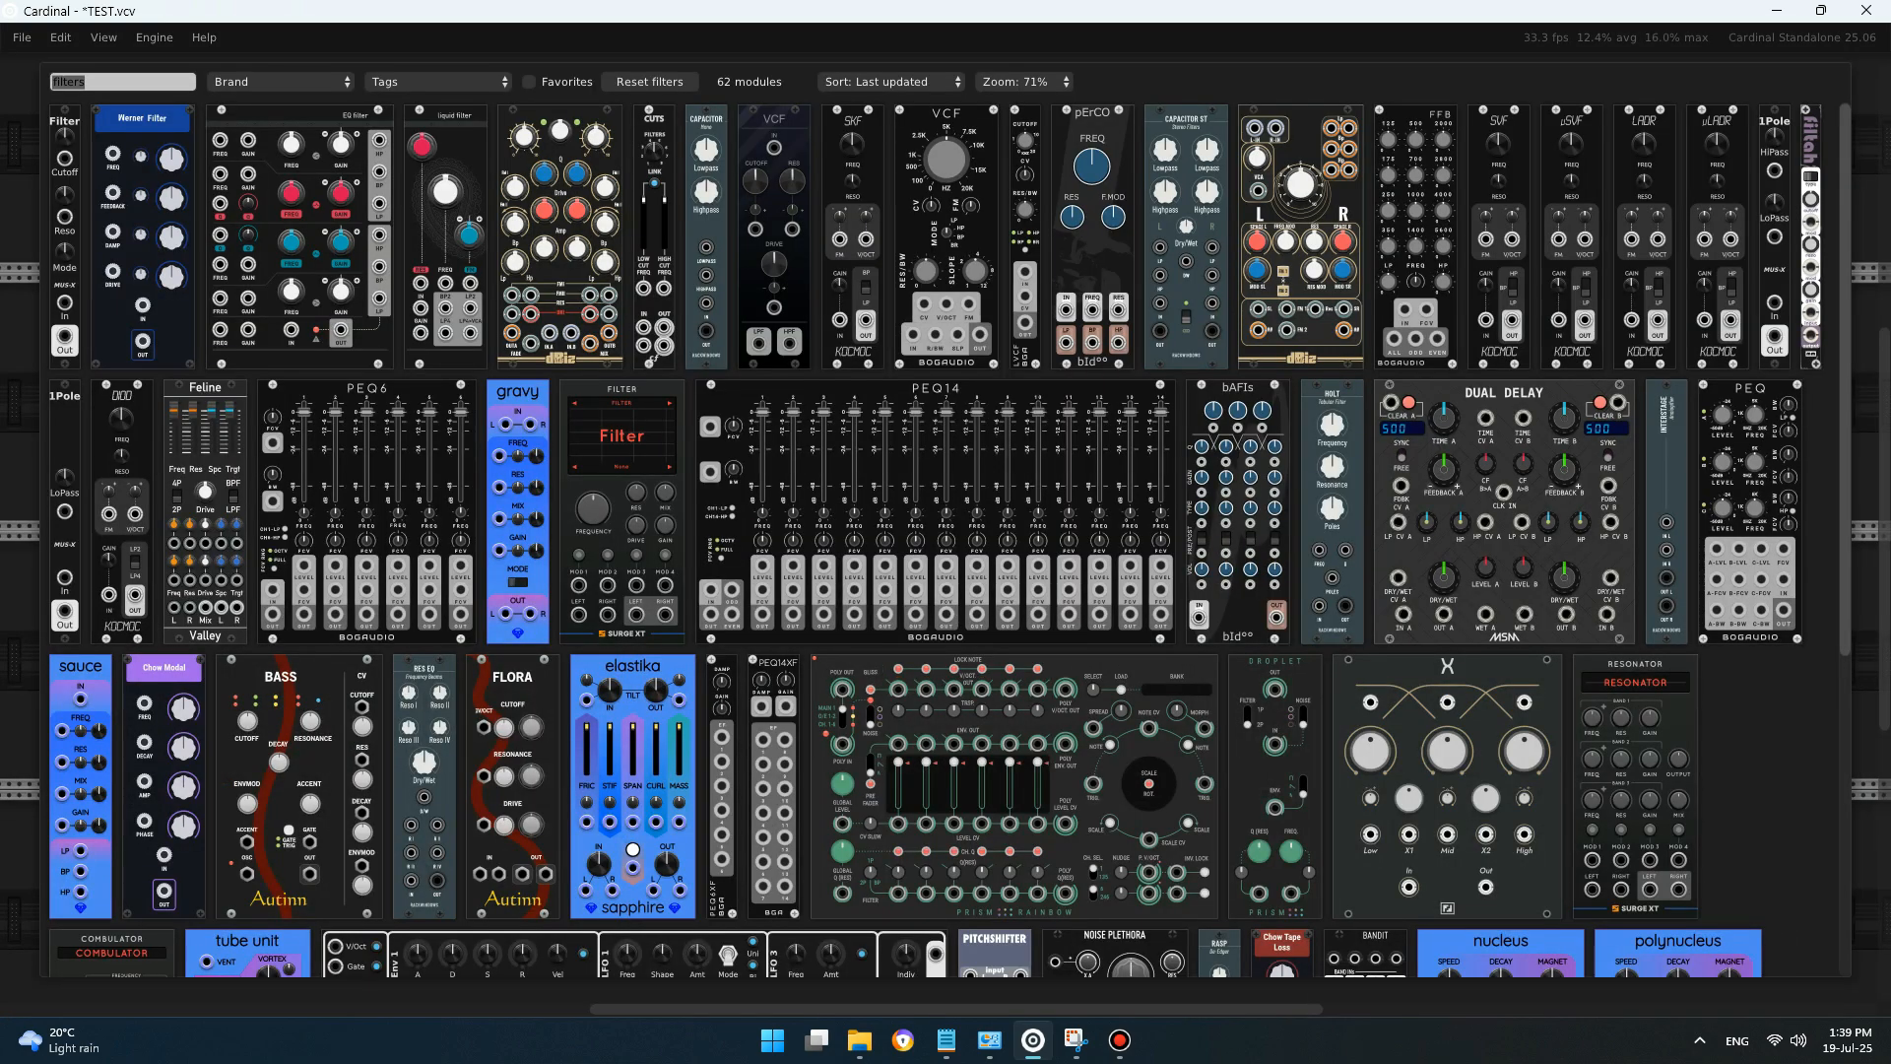
text(osc)
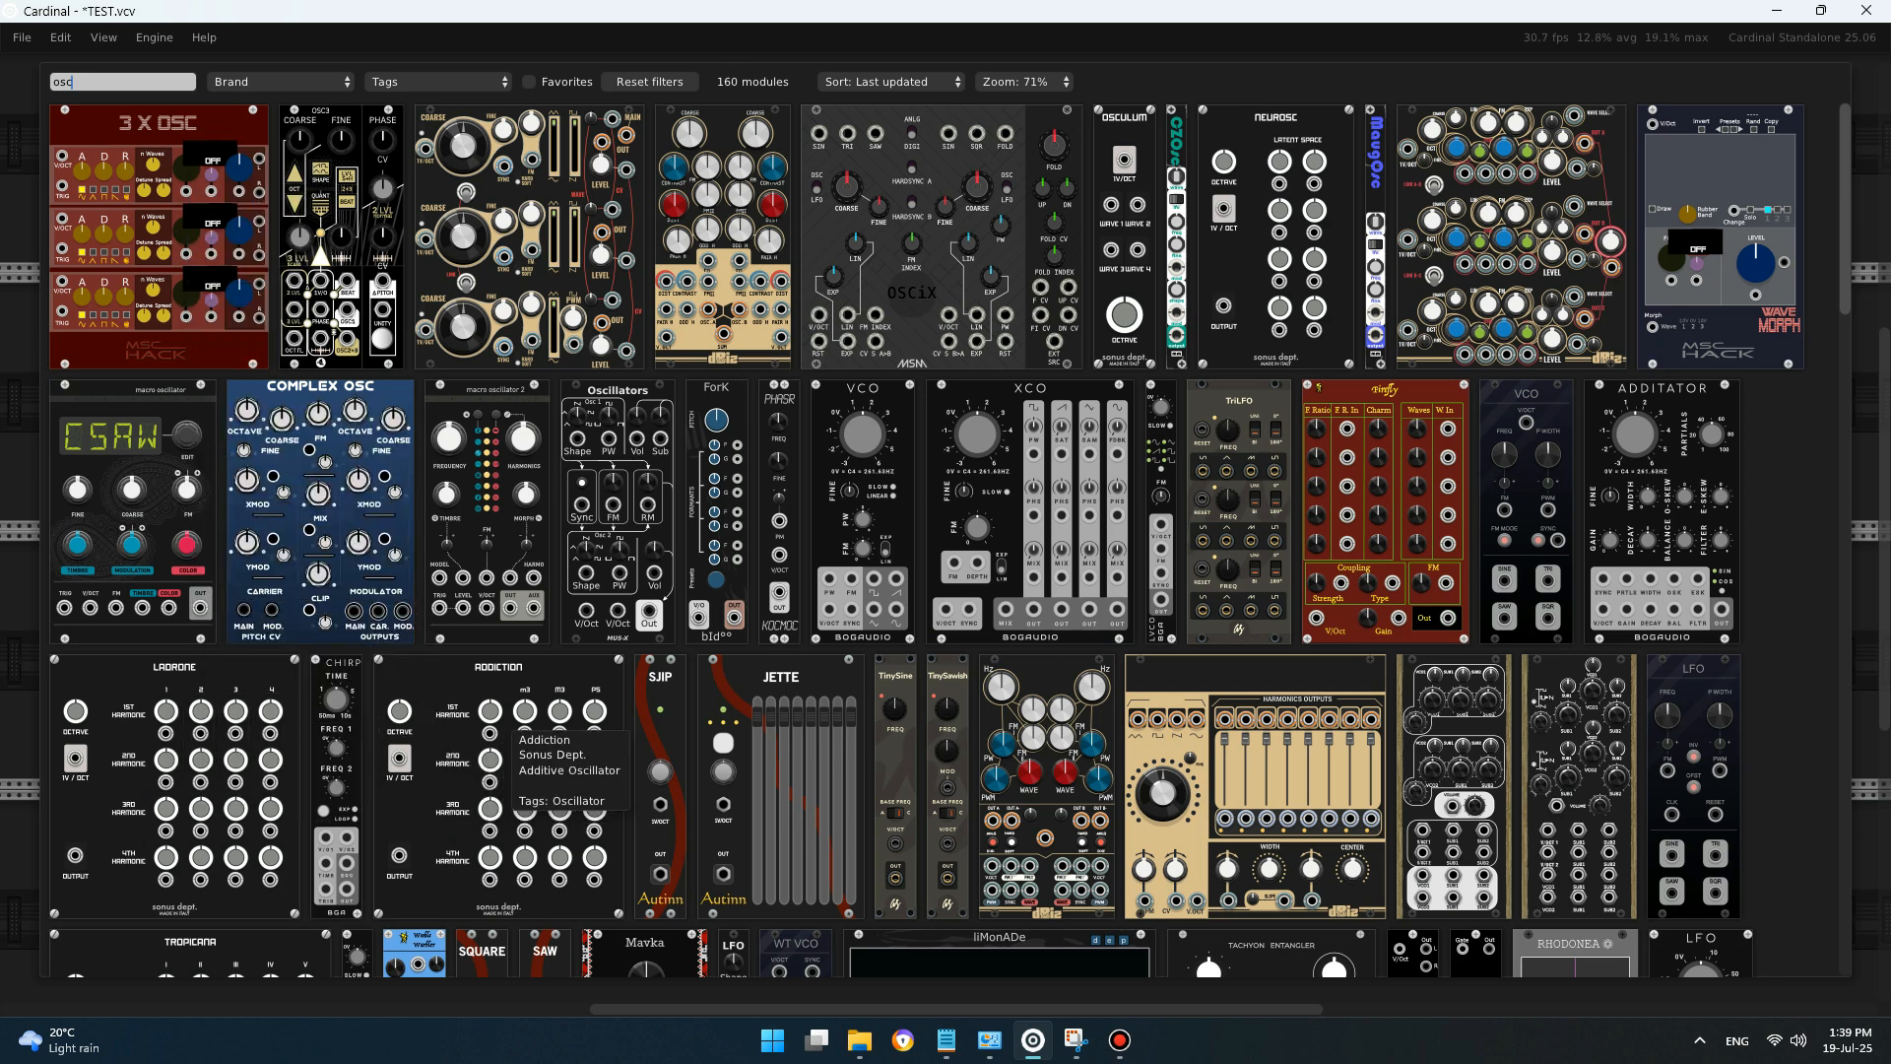
key(Escape)
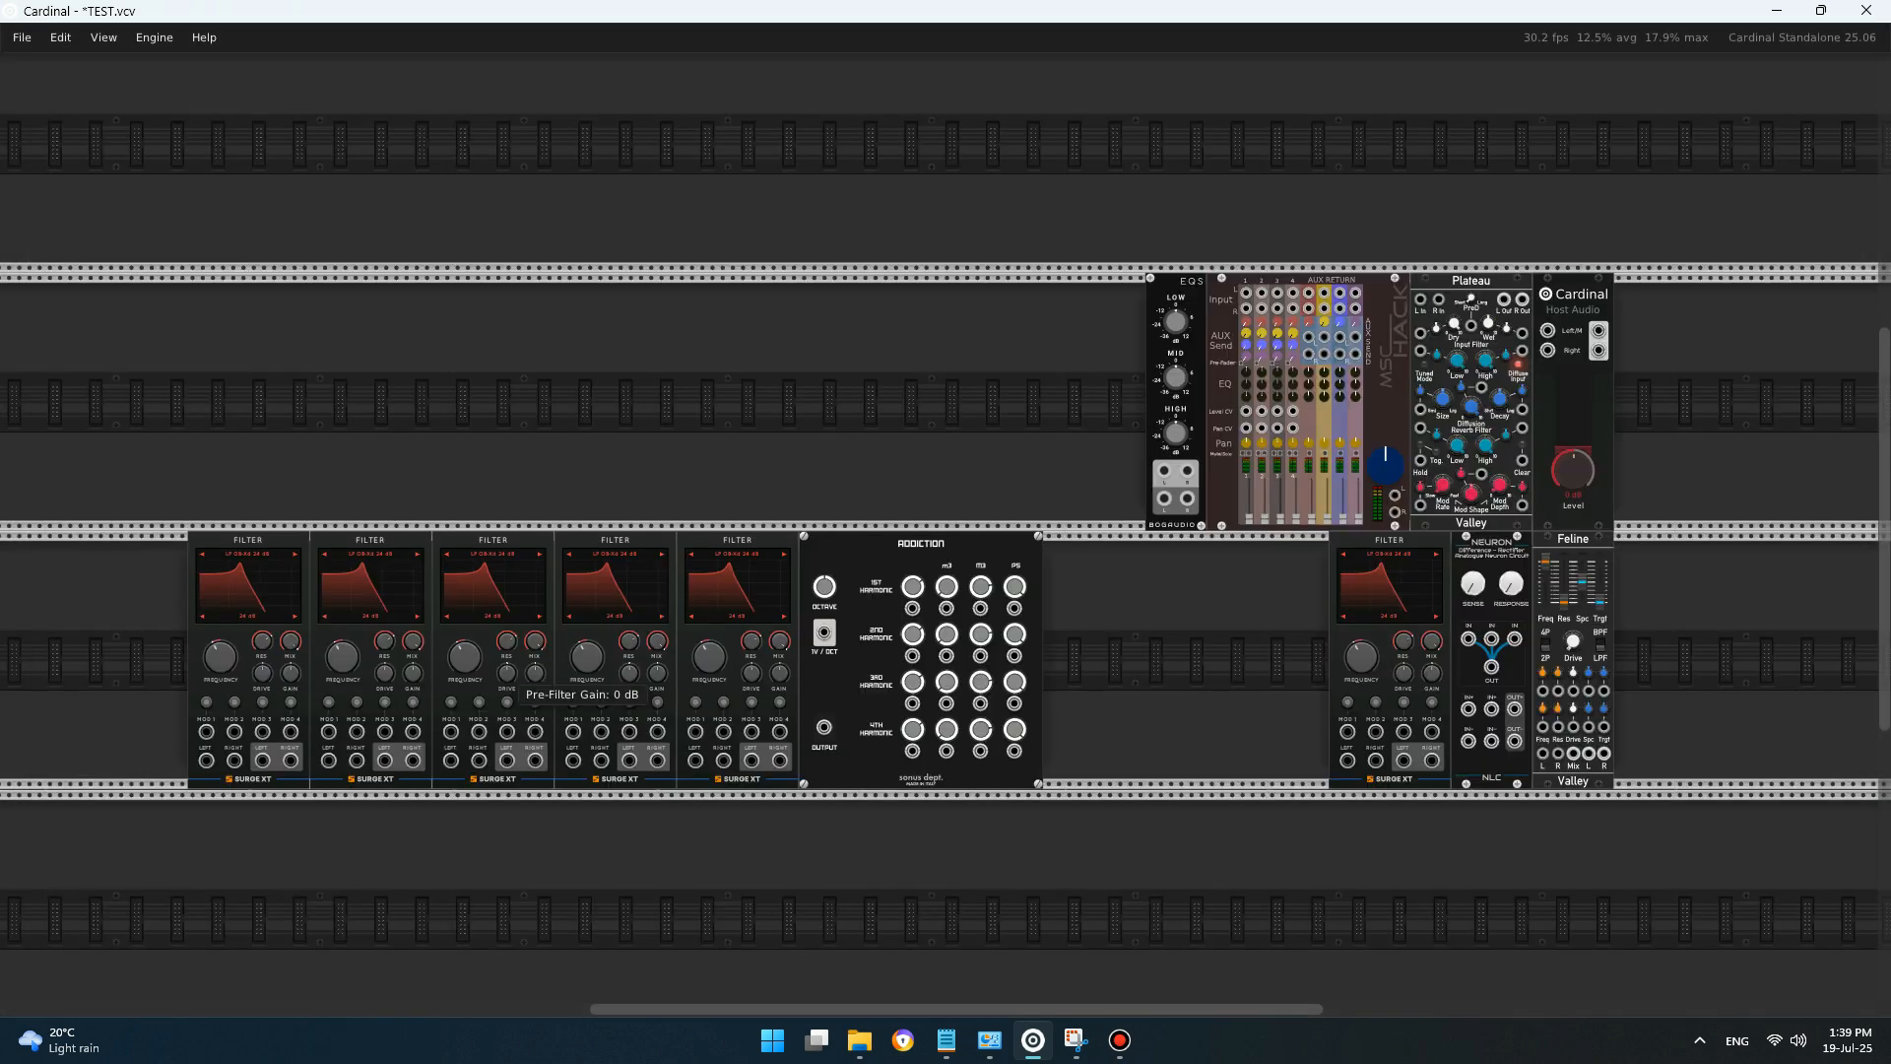
- Add the Ladrone and Macro Oscillator 2 modules from the same library search to the right of Addiction
key(Return)
key(Escape)
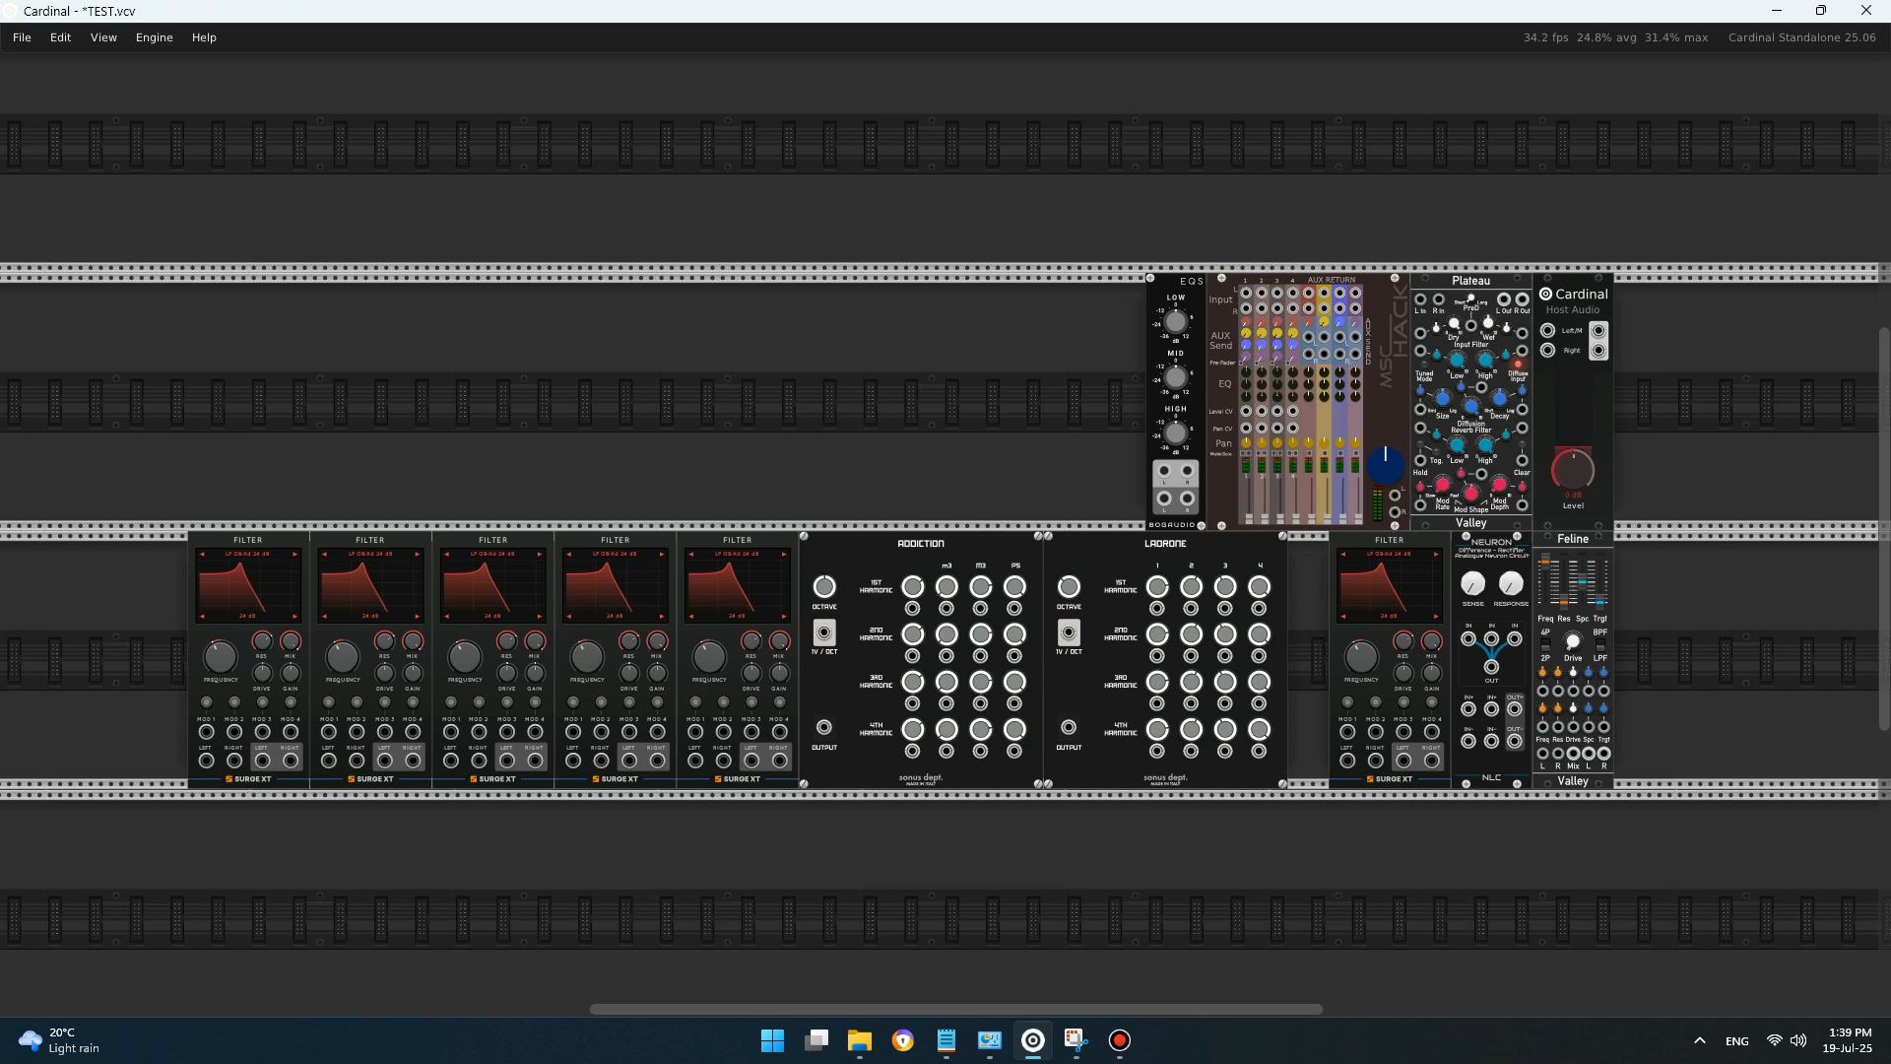
key(Return)
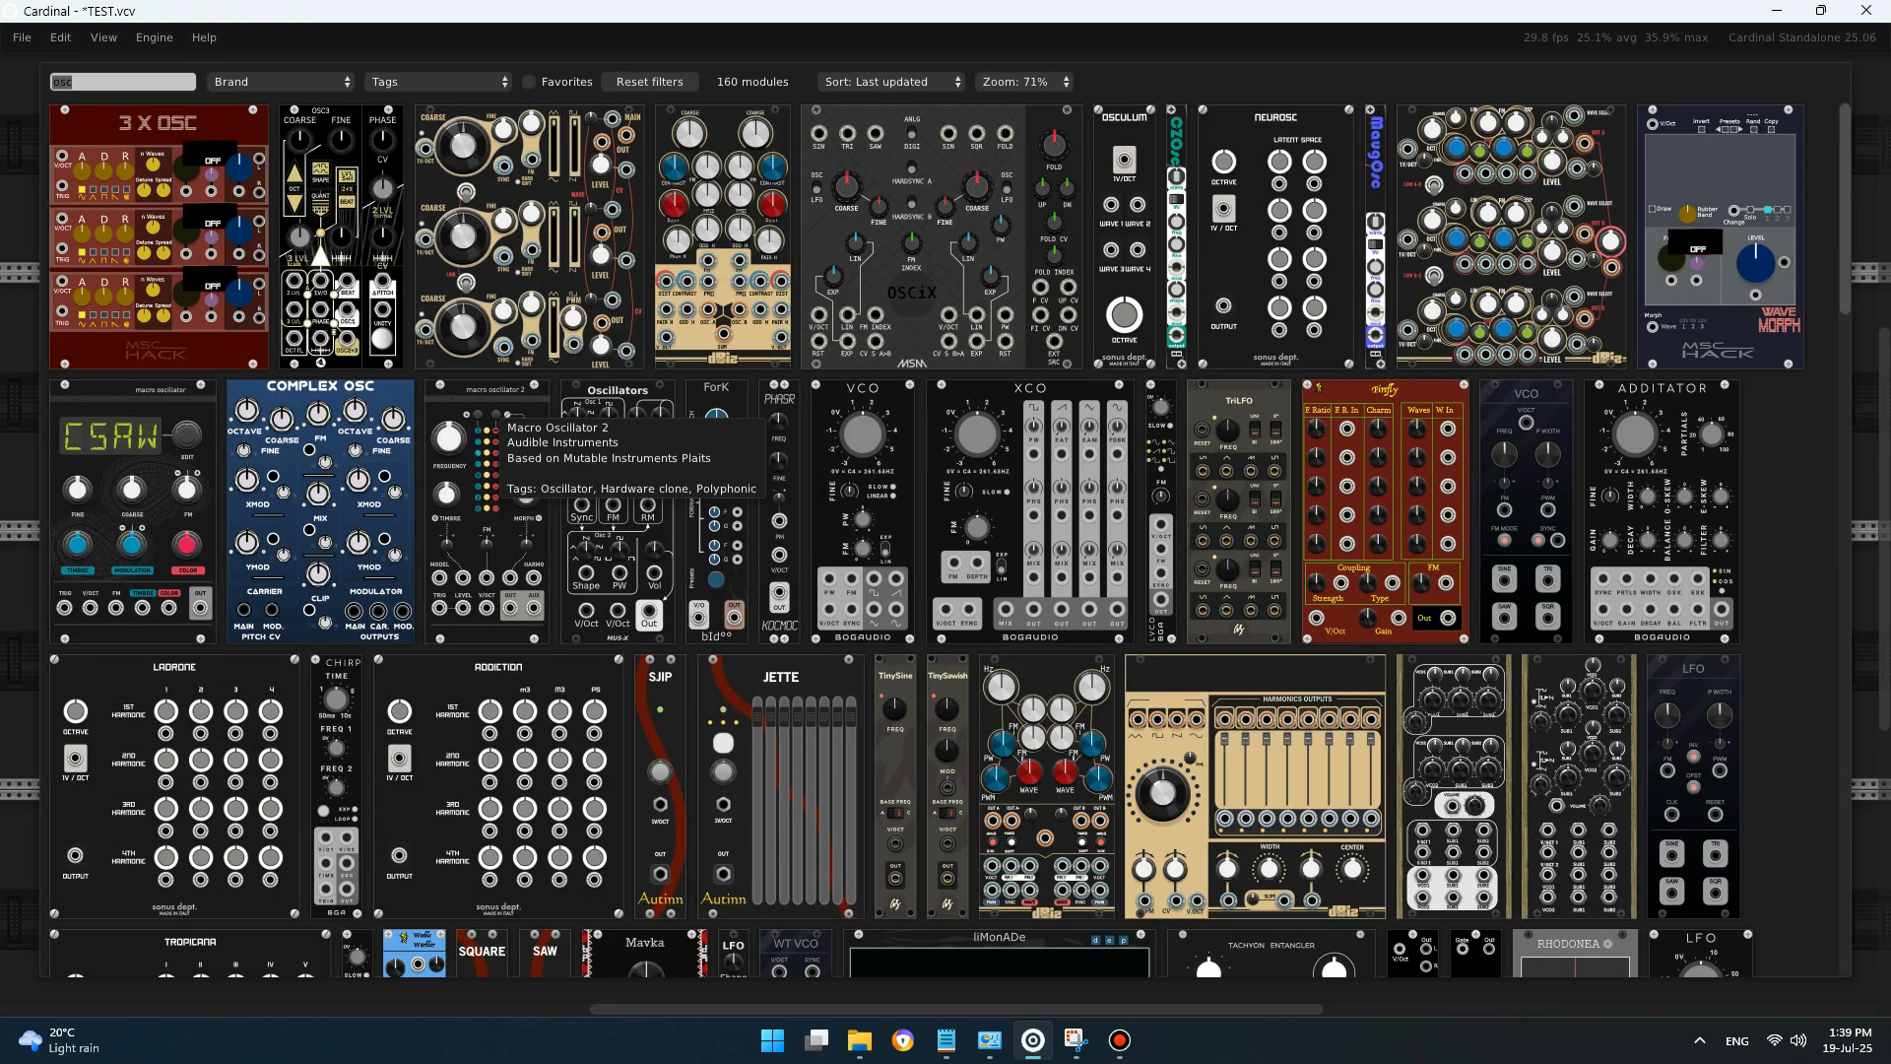
click(490, 412)
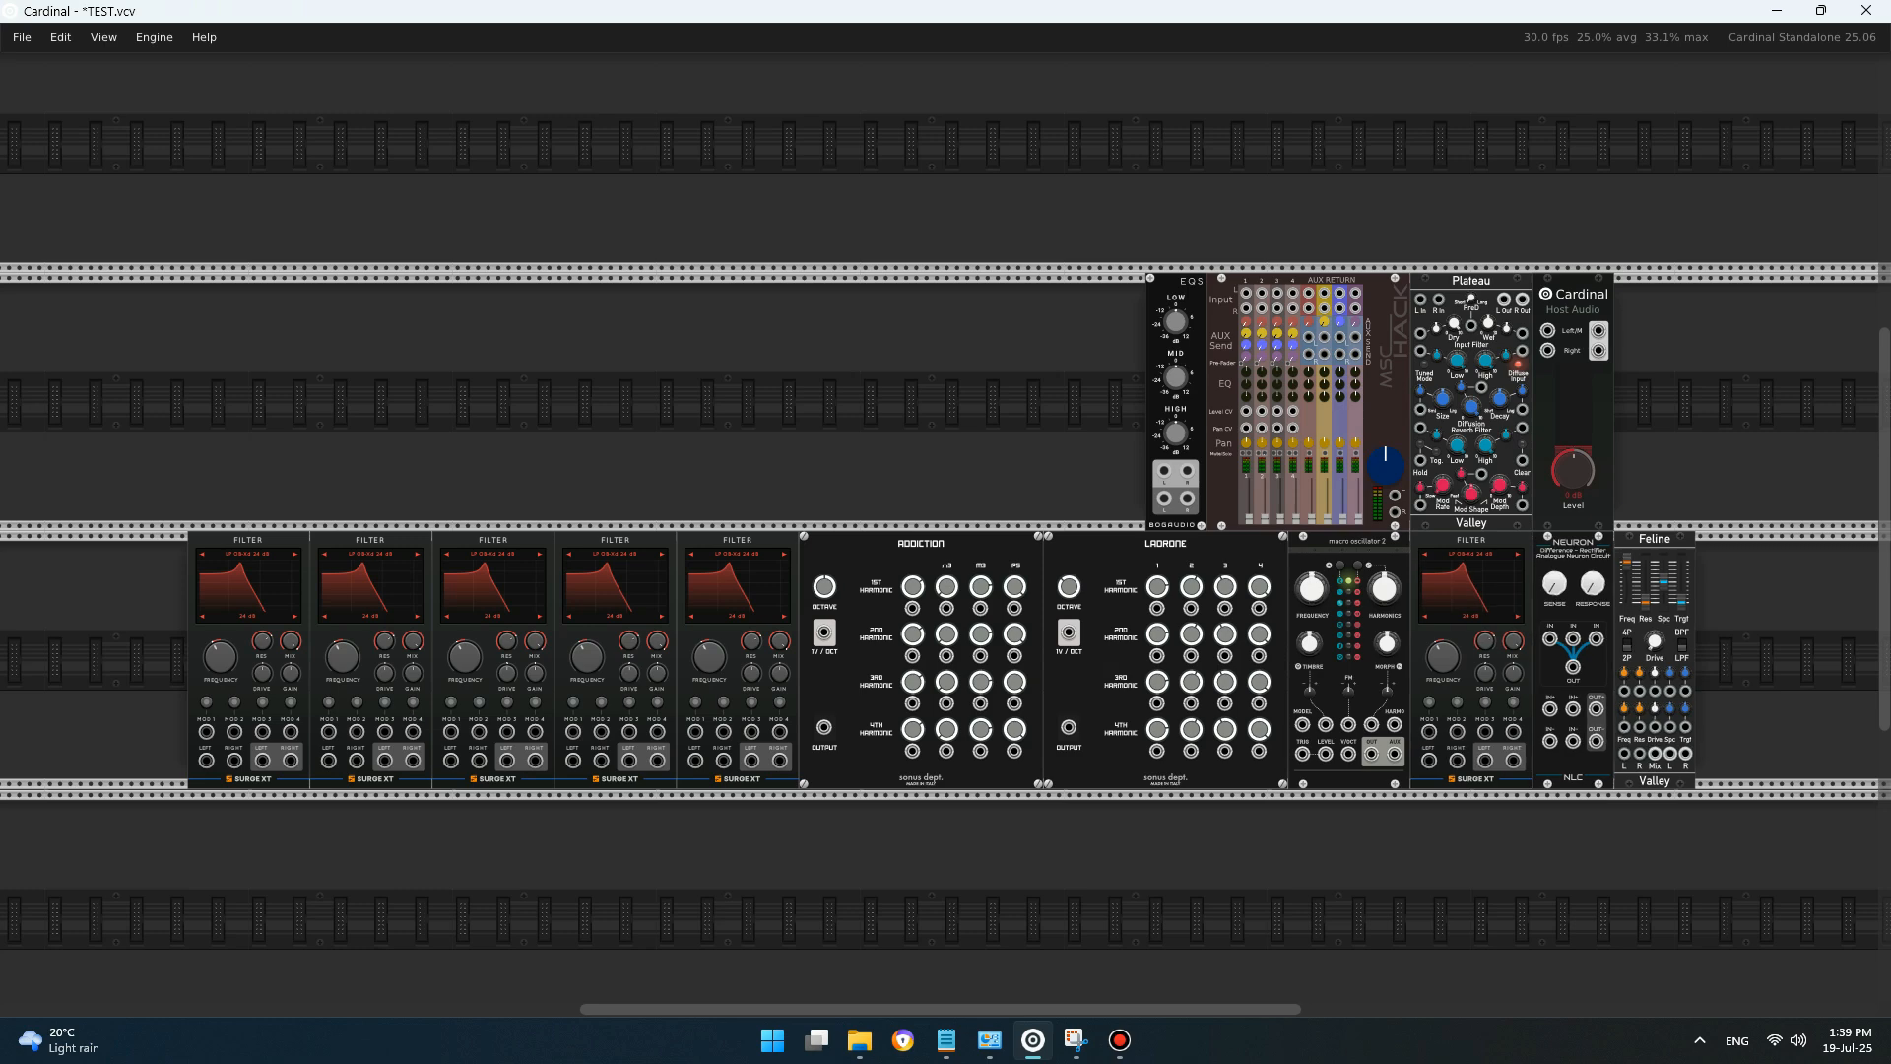
- Duplicate Macro Oscillator 2 and move both copies to the upper row, one directly left of the EQ and the other further left
drag(1365, 817, 1342, 718)
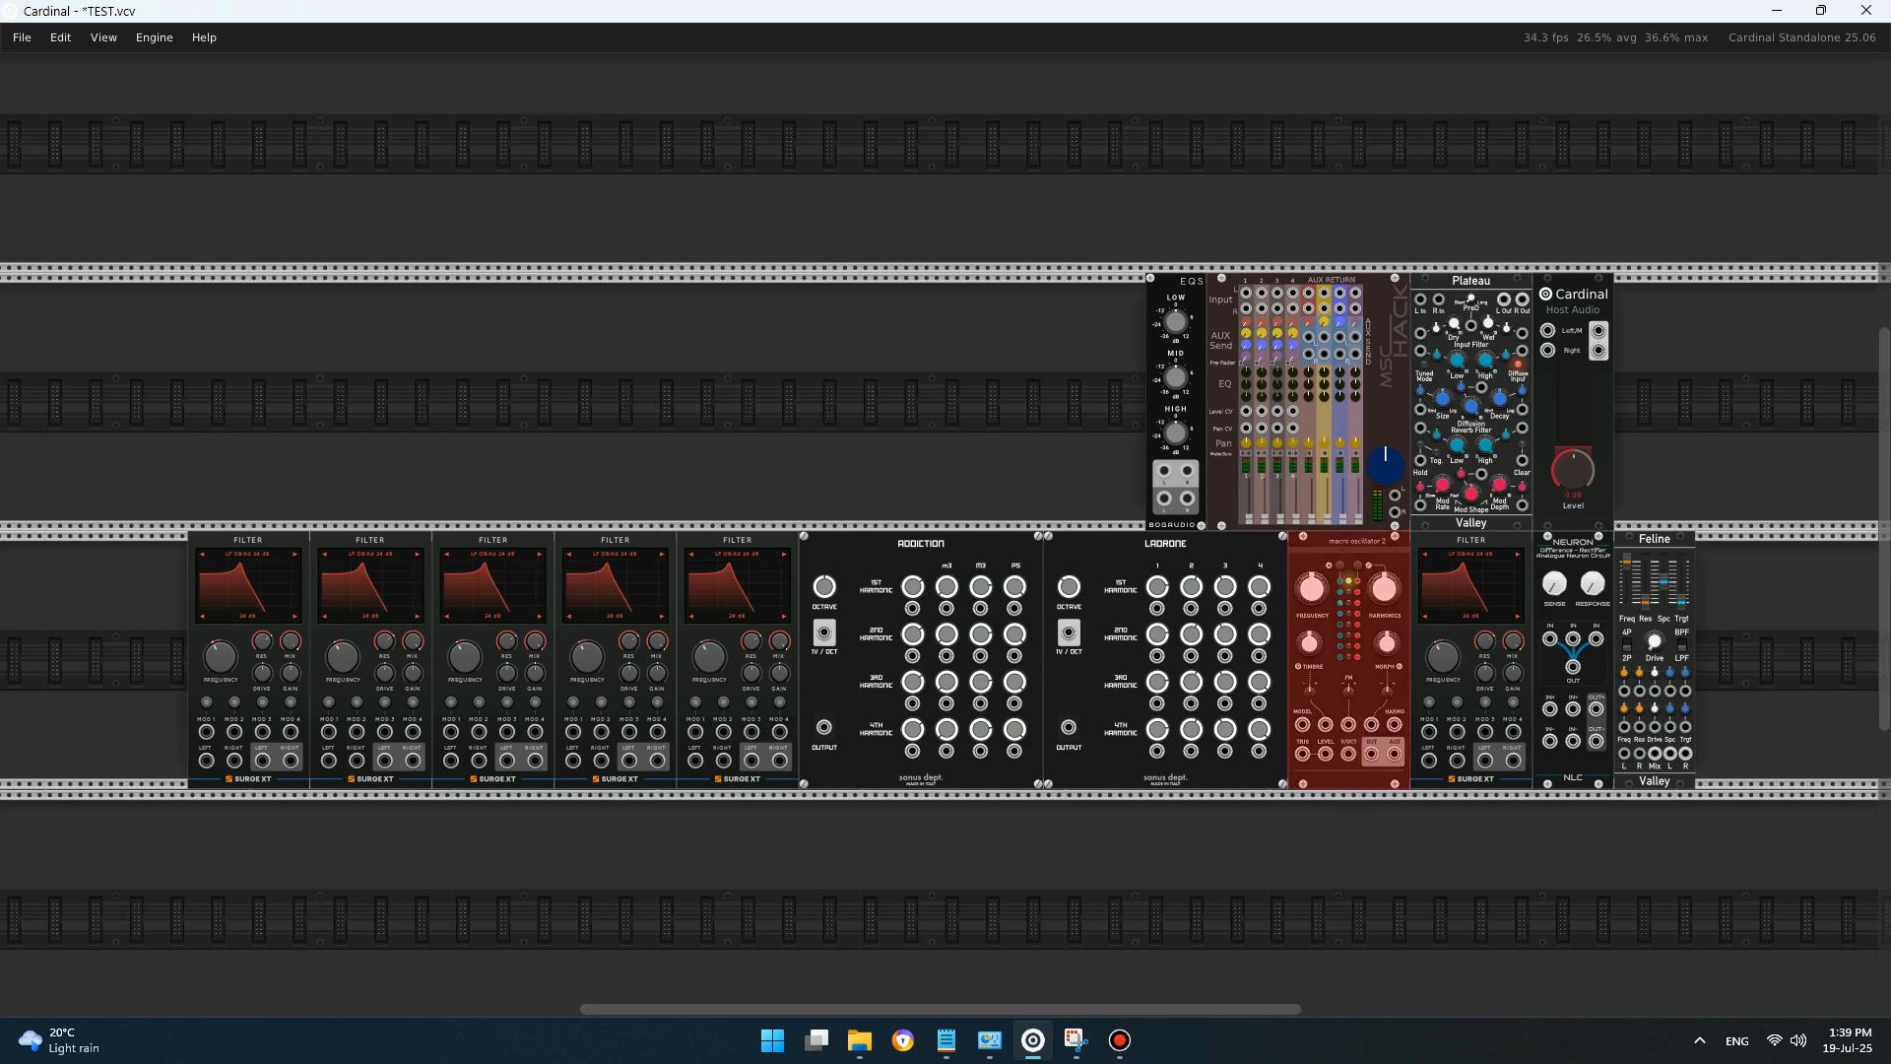
key(ctrl+d)
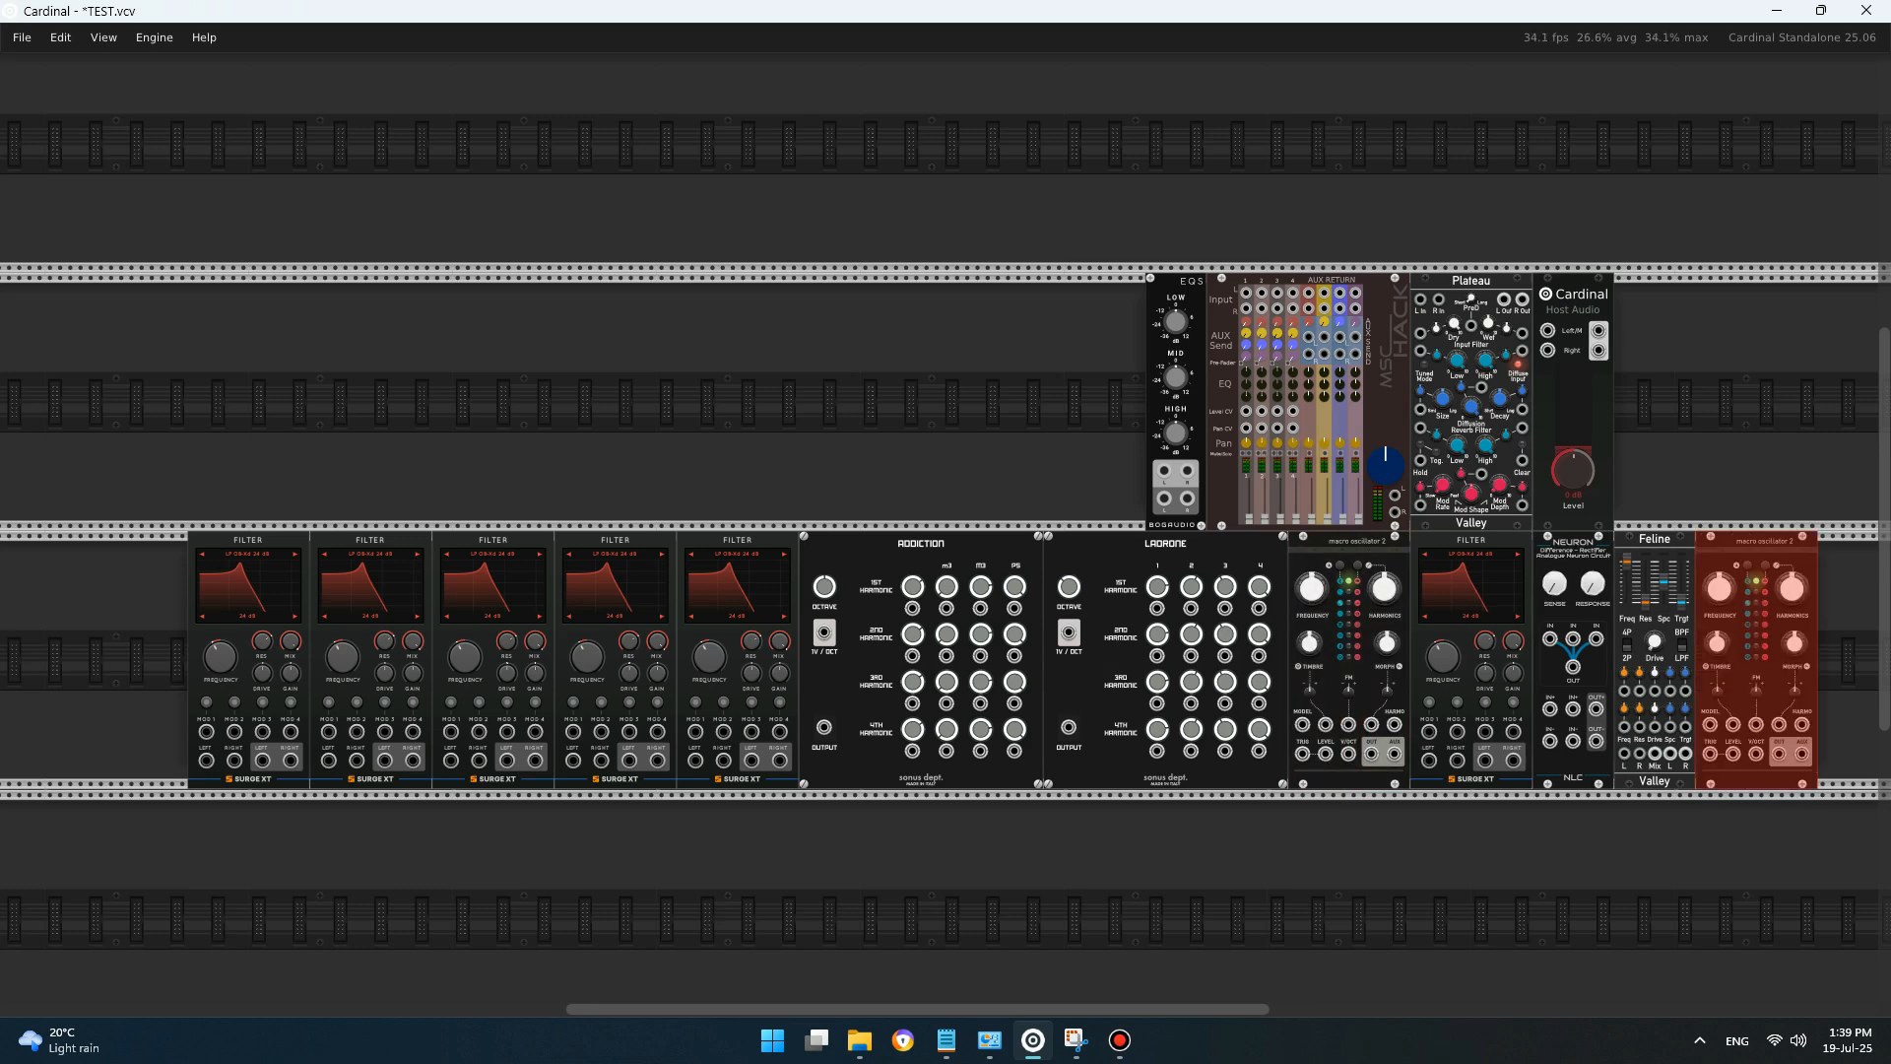
key(ctrl+shift+a)
drag(1757, 630, 746, 372)
drag(1348, 630, 1083, 373)
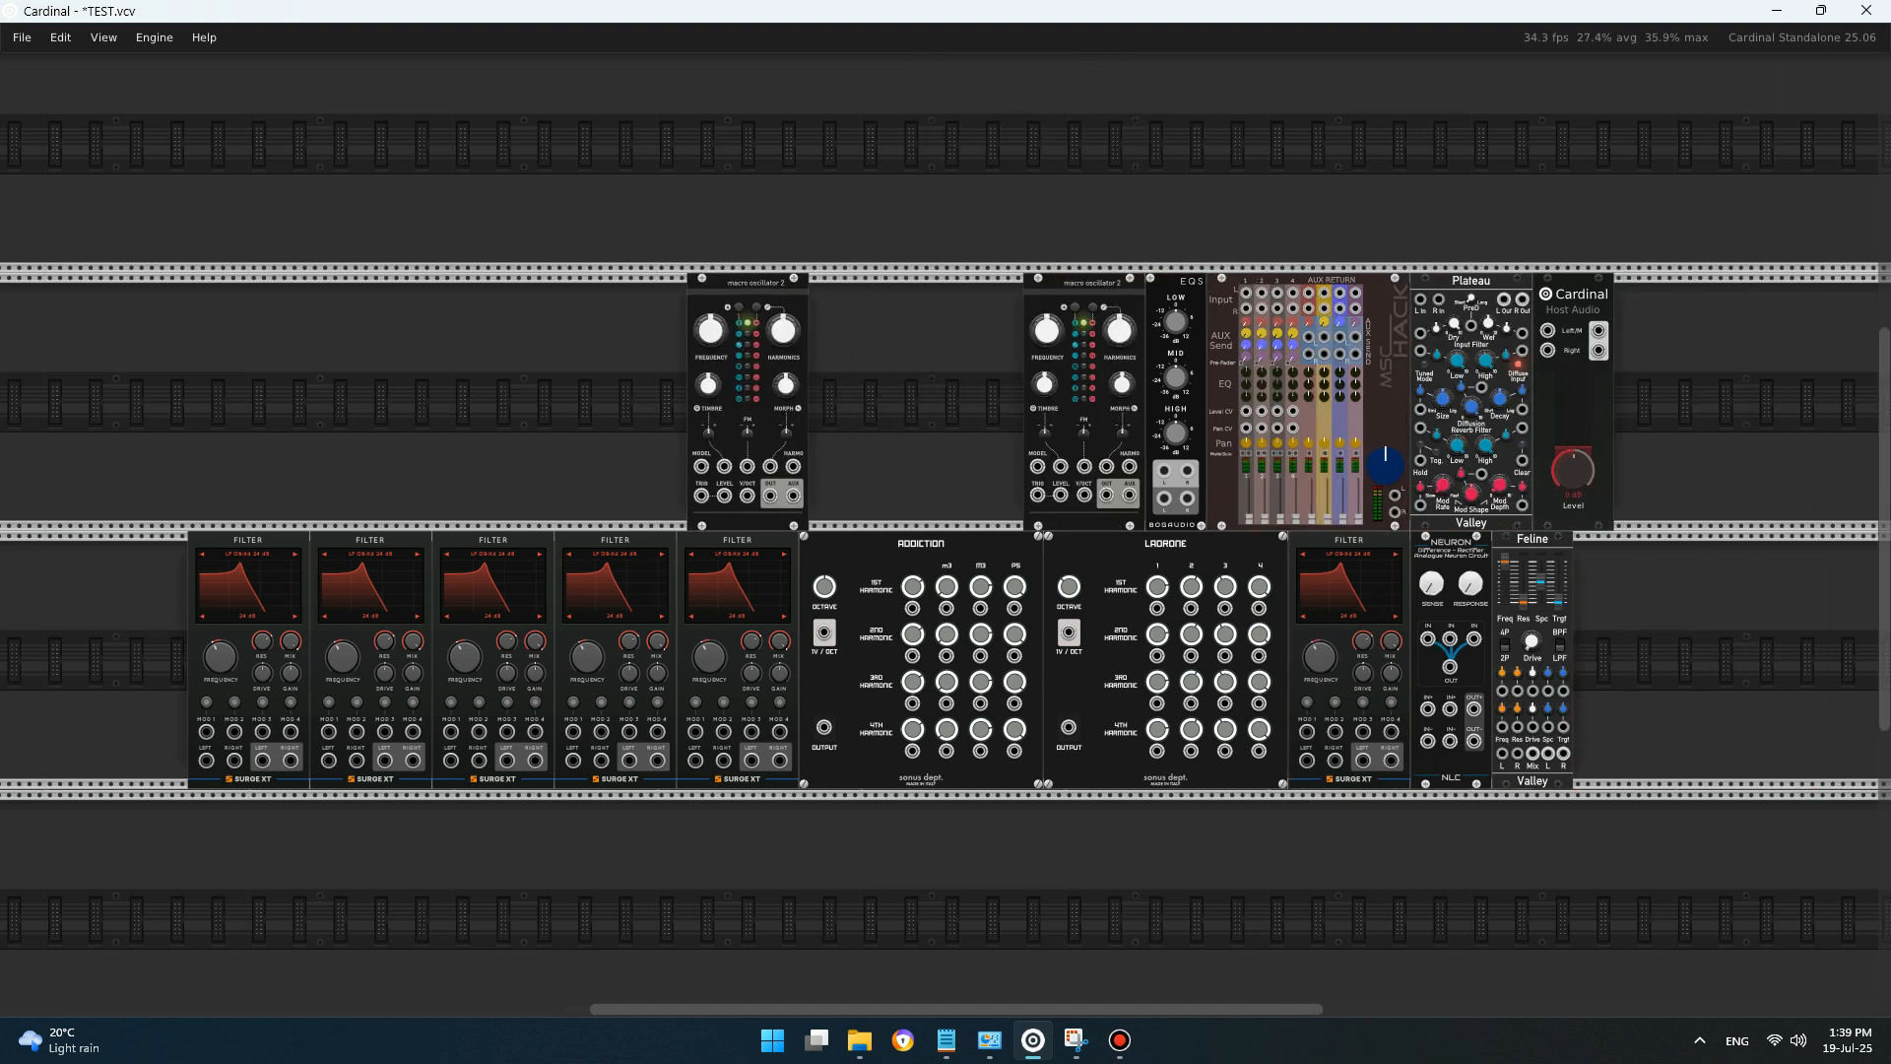
- Shift the upper-row block from Macro Oscillator 2 to Host Audio left to align with Feline's right edge, and move the other oscillator further left
drag(1696, 424, 1054, 439)
click(896, 423)
drag(746, 423, 615, 434)
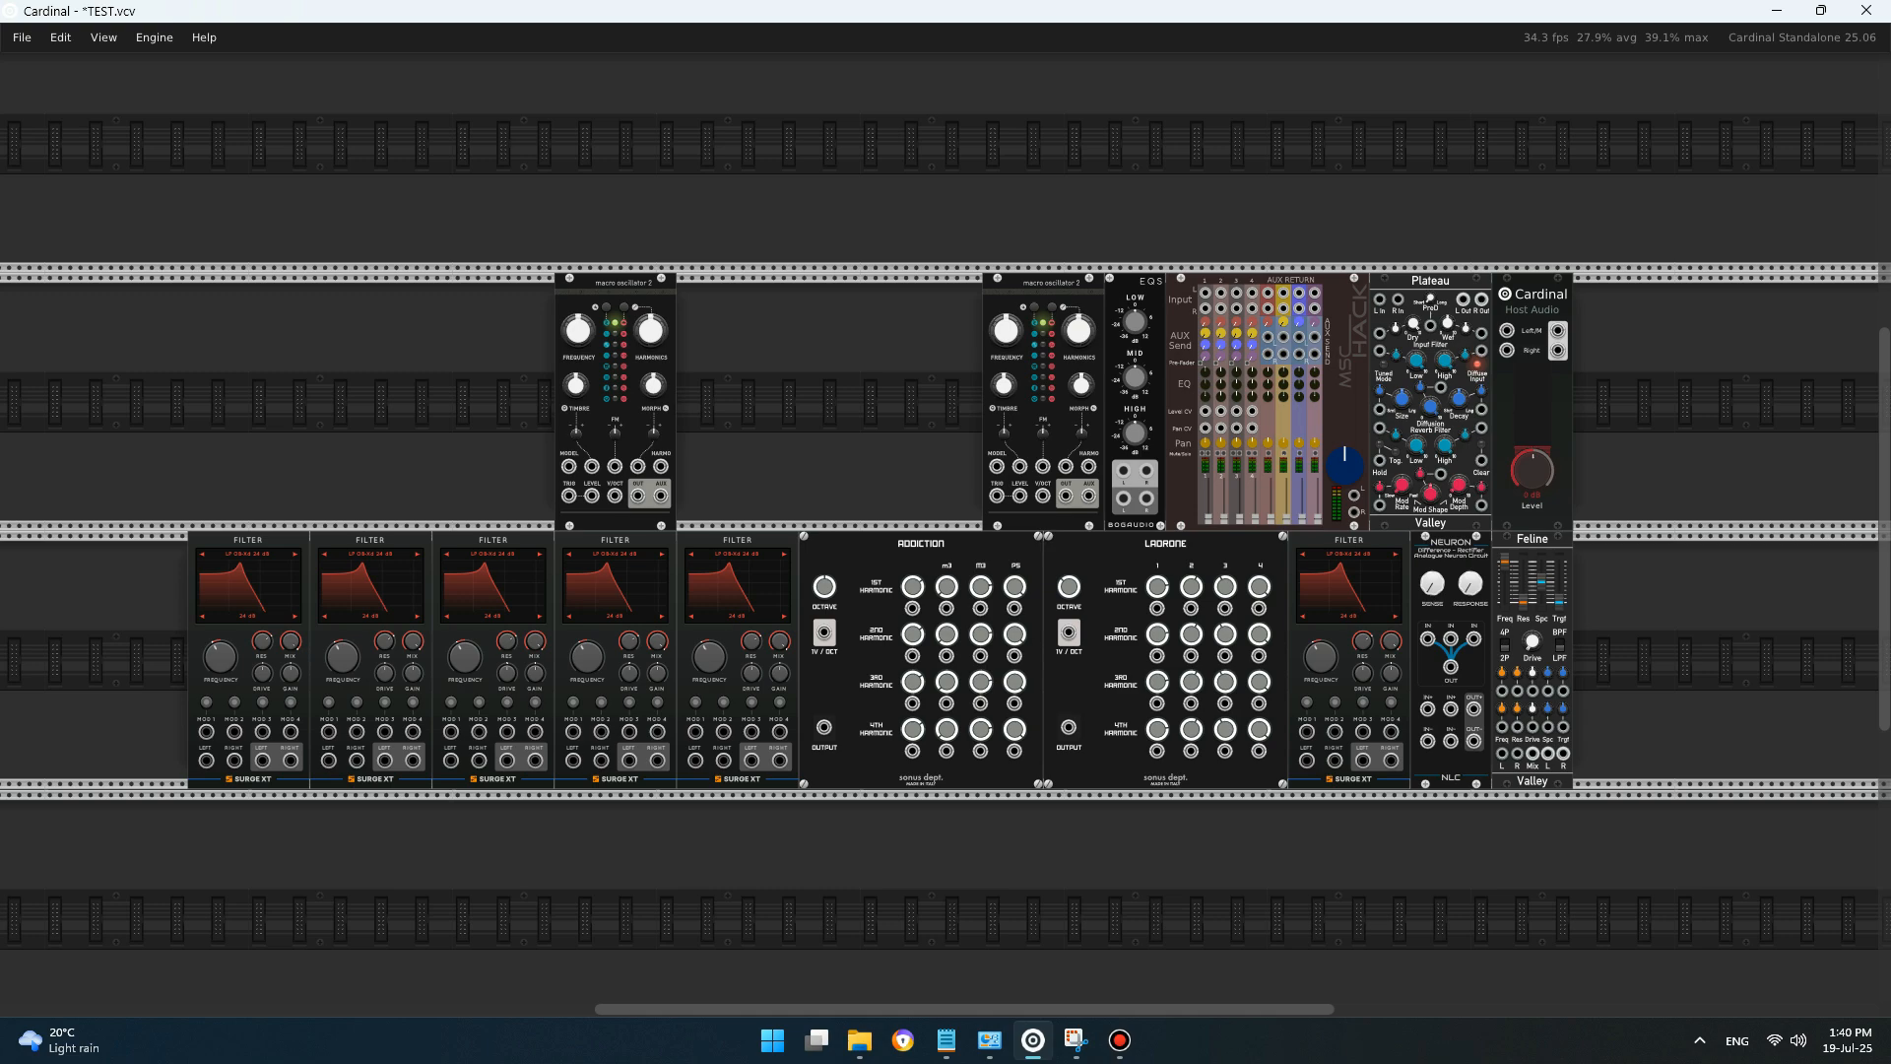
- Search the module library for "visual" and add the JW-Modules Full Scope between the two Macro Oscillator 2 modules
right_click(827, 418)
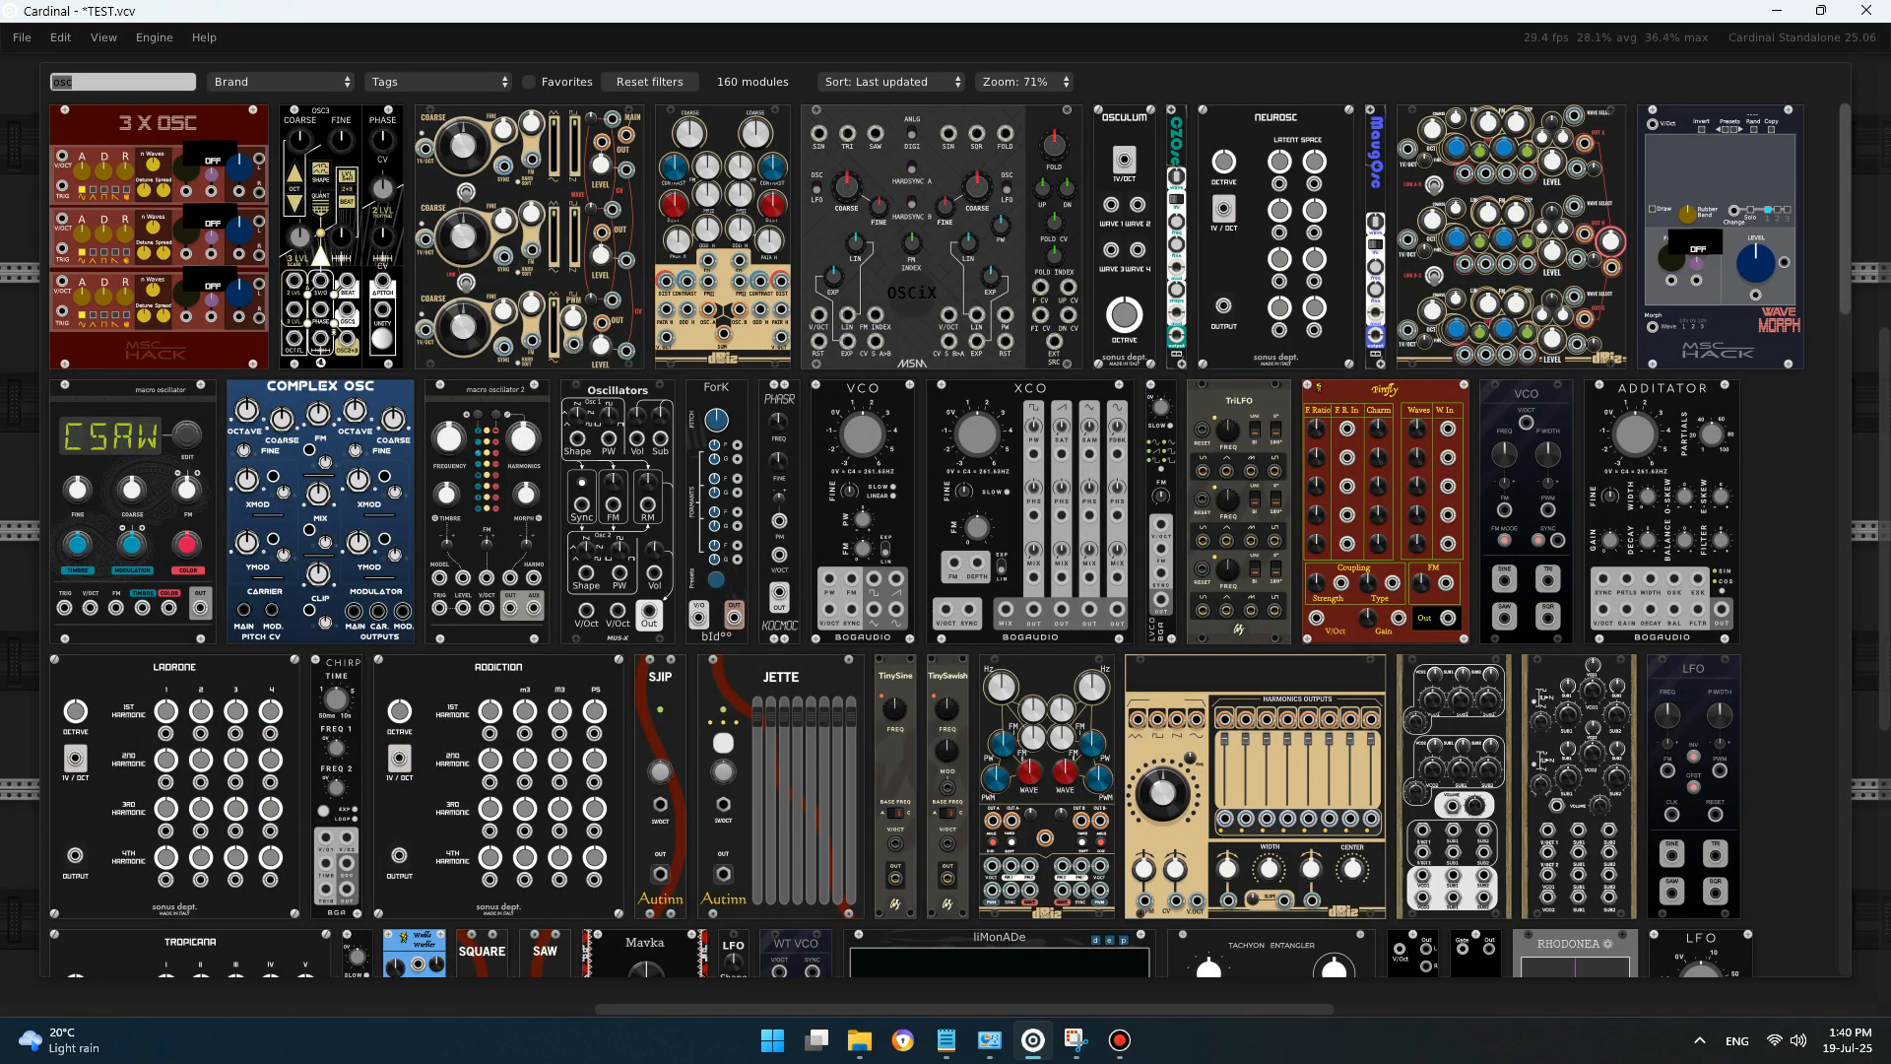
text(v)
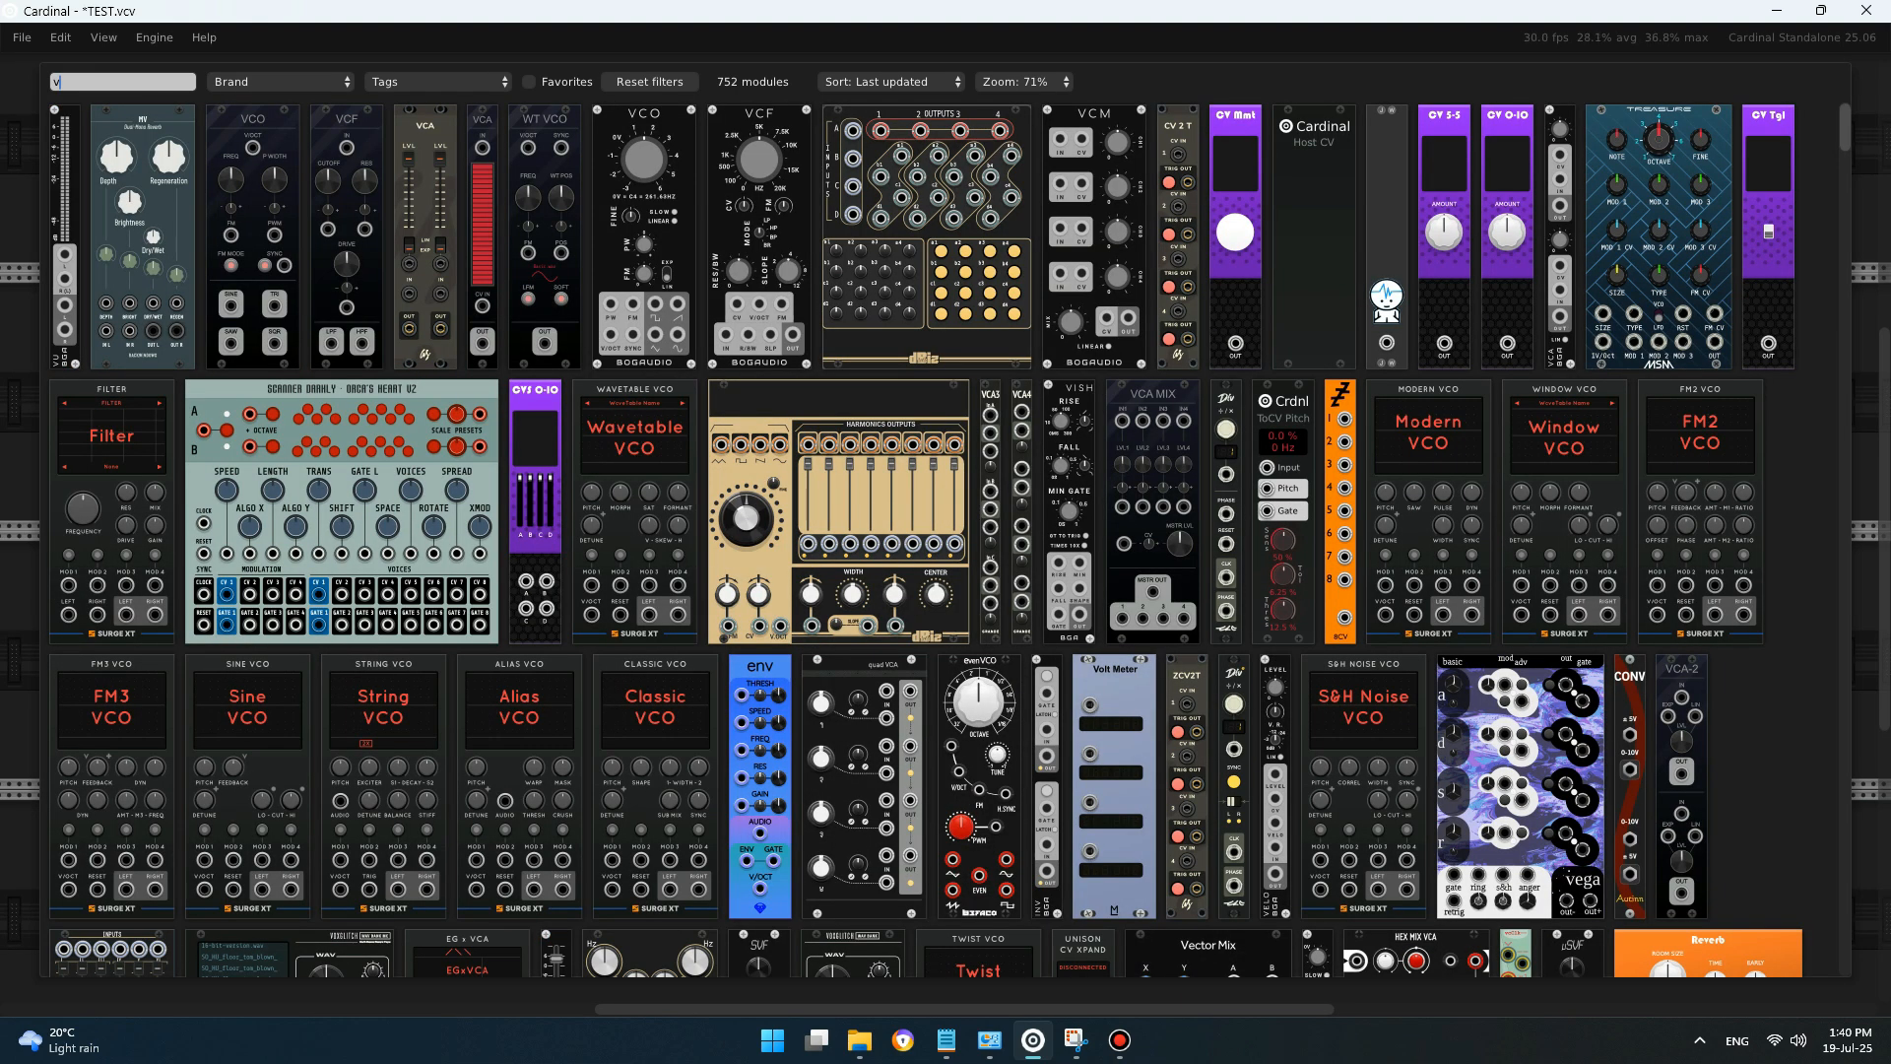
text(isual)
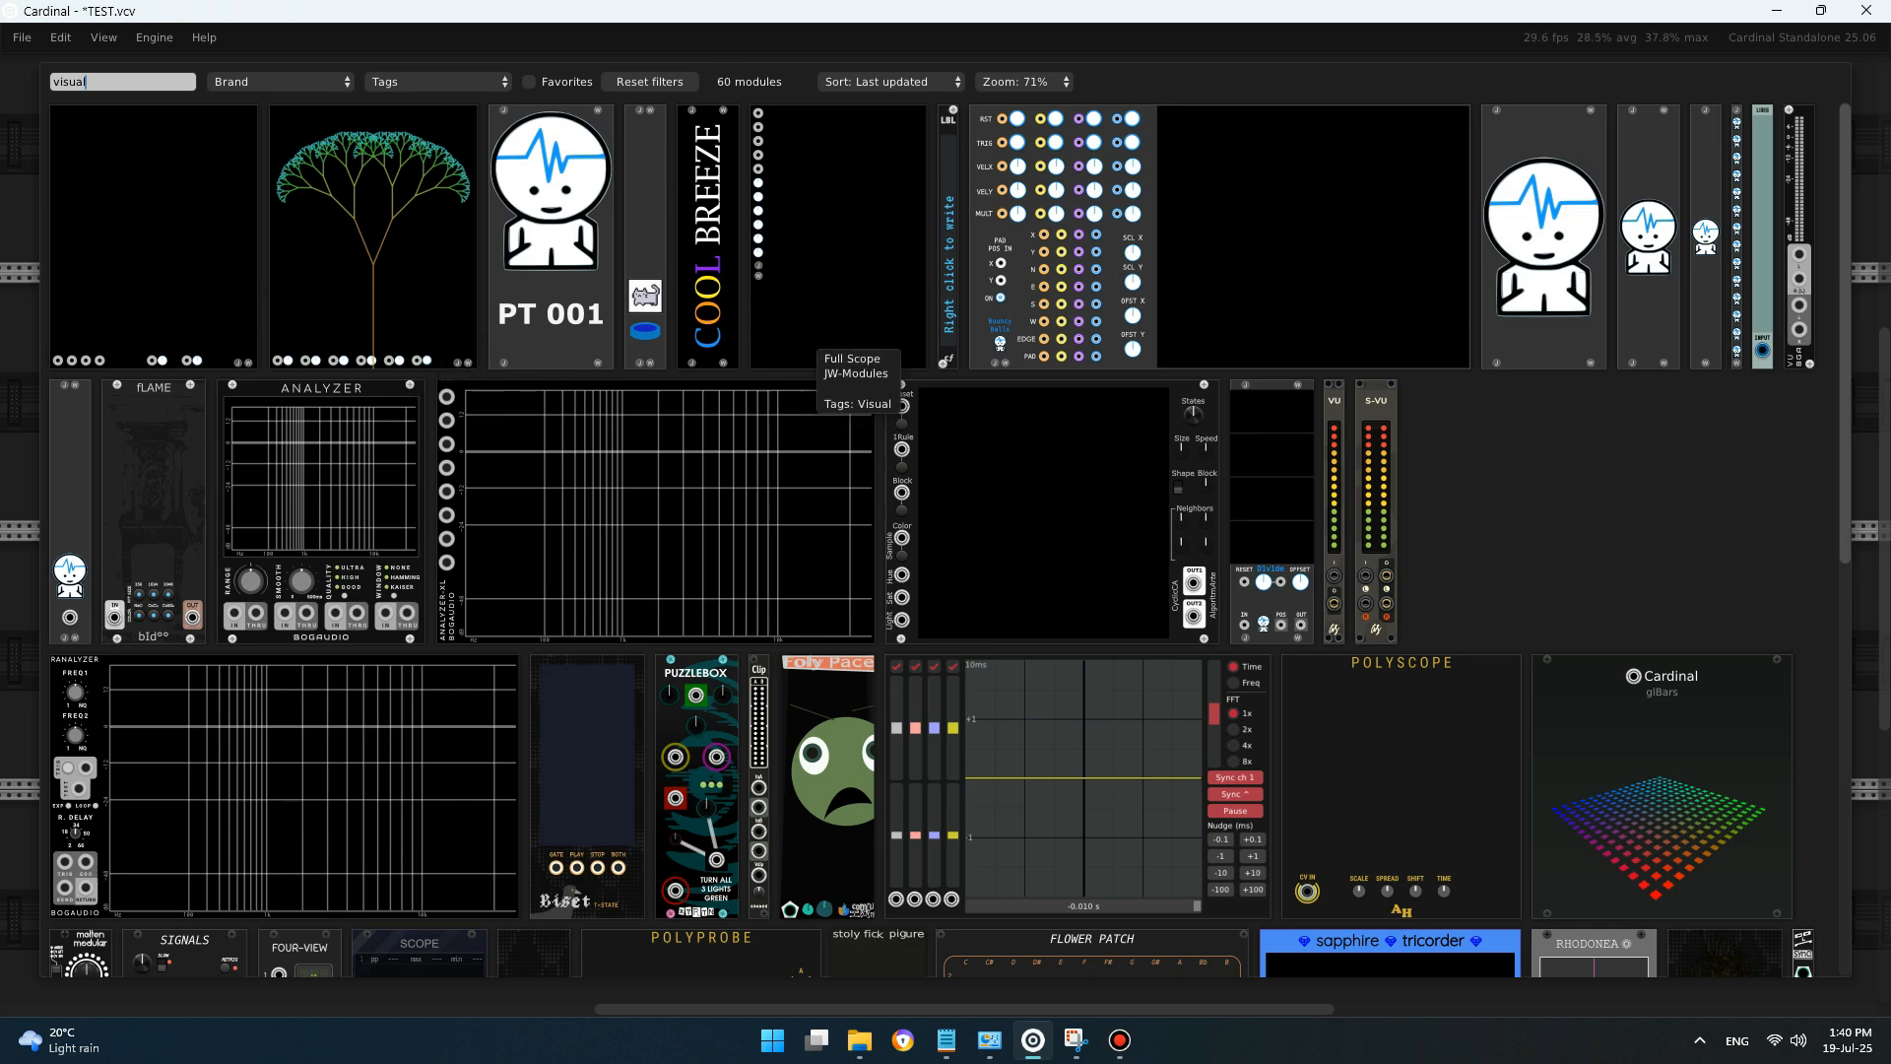
click(847, 195)
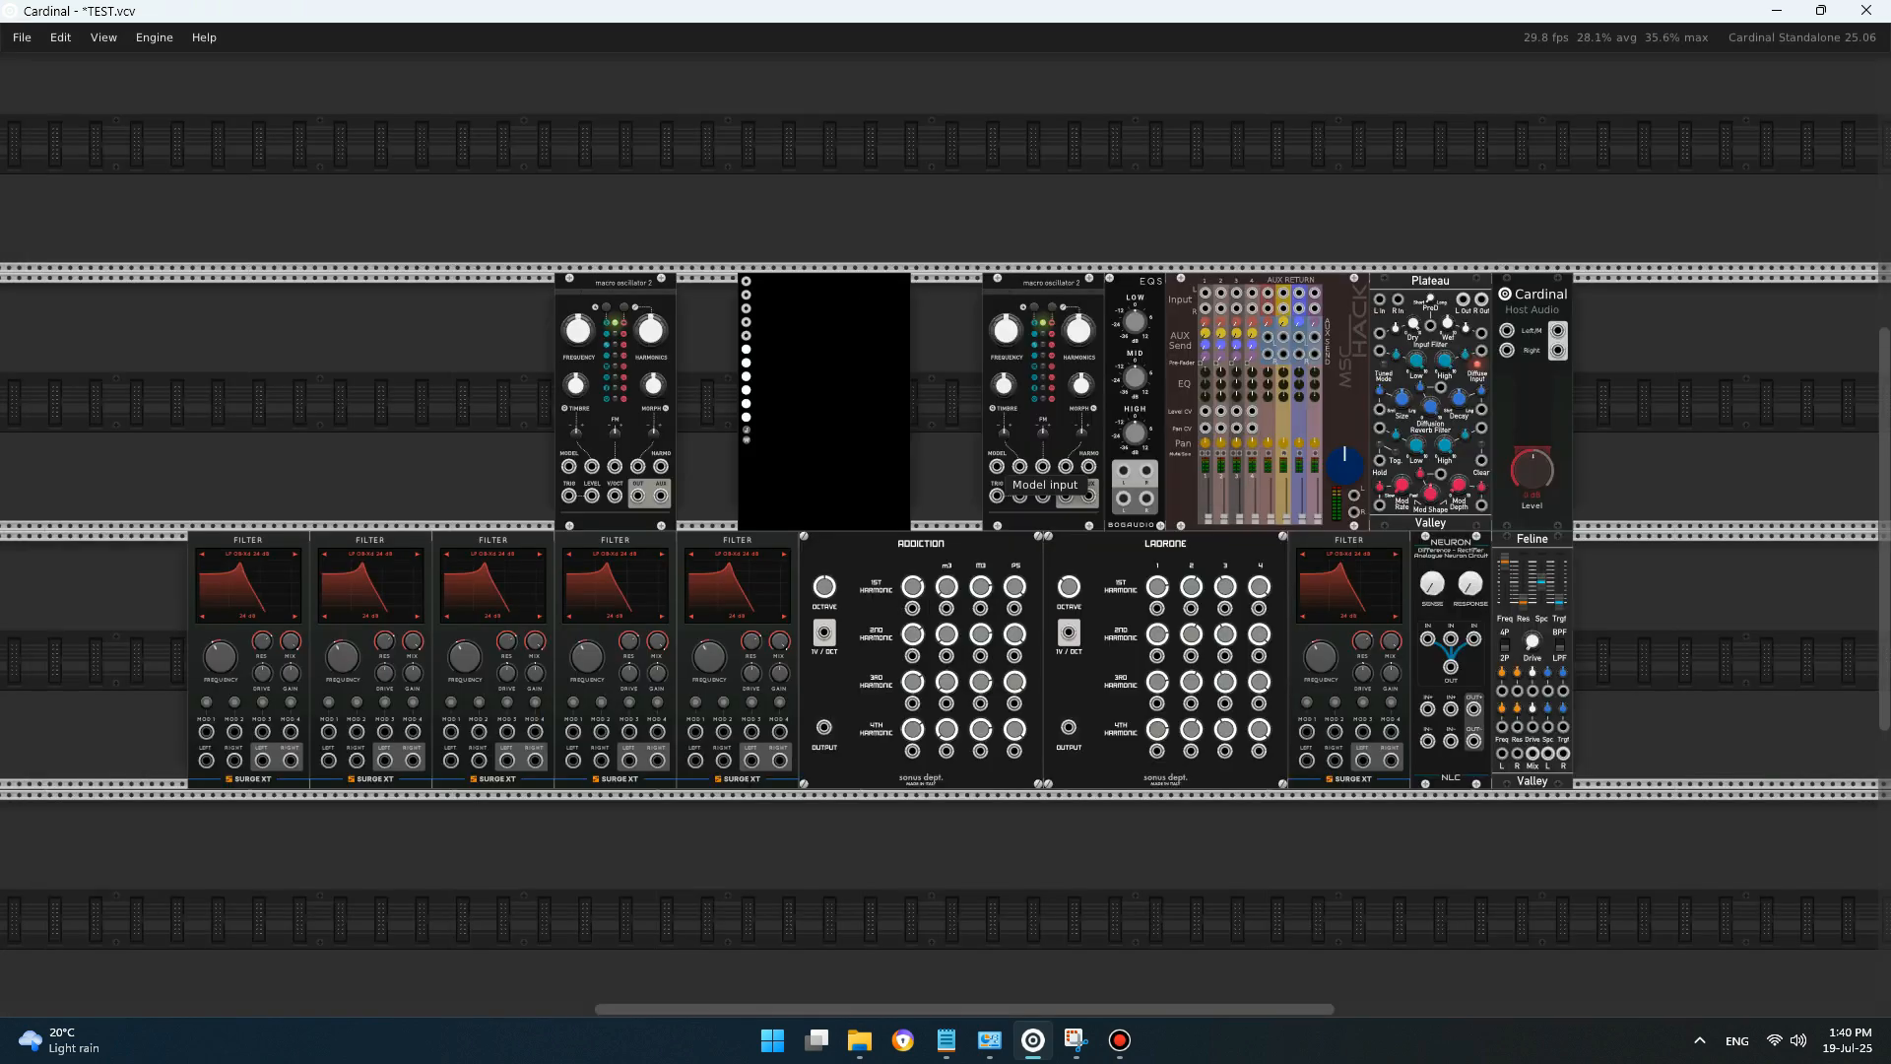
- Try patching the Macro Oscillator 2 and Addiction outputs into Full Scope's X and Y inputs, and disconnect all of the scope's cables
mouse_move(1066, 495)
mouse_down()
mouse_move(788, 261)
mouse_move(746, 282)
mouse_up()
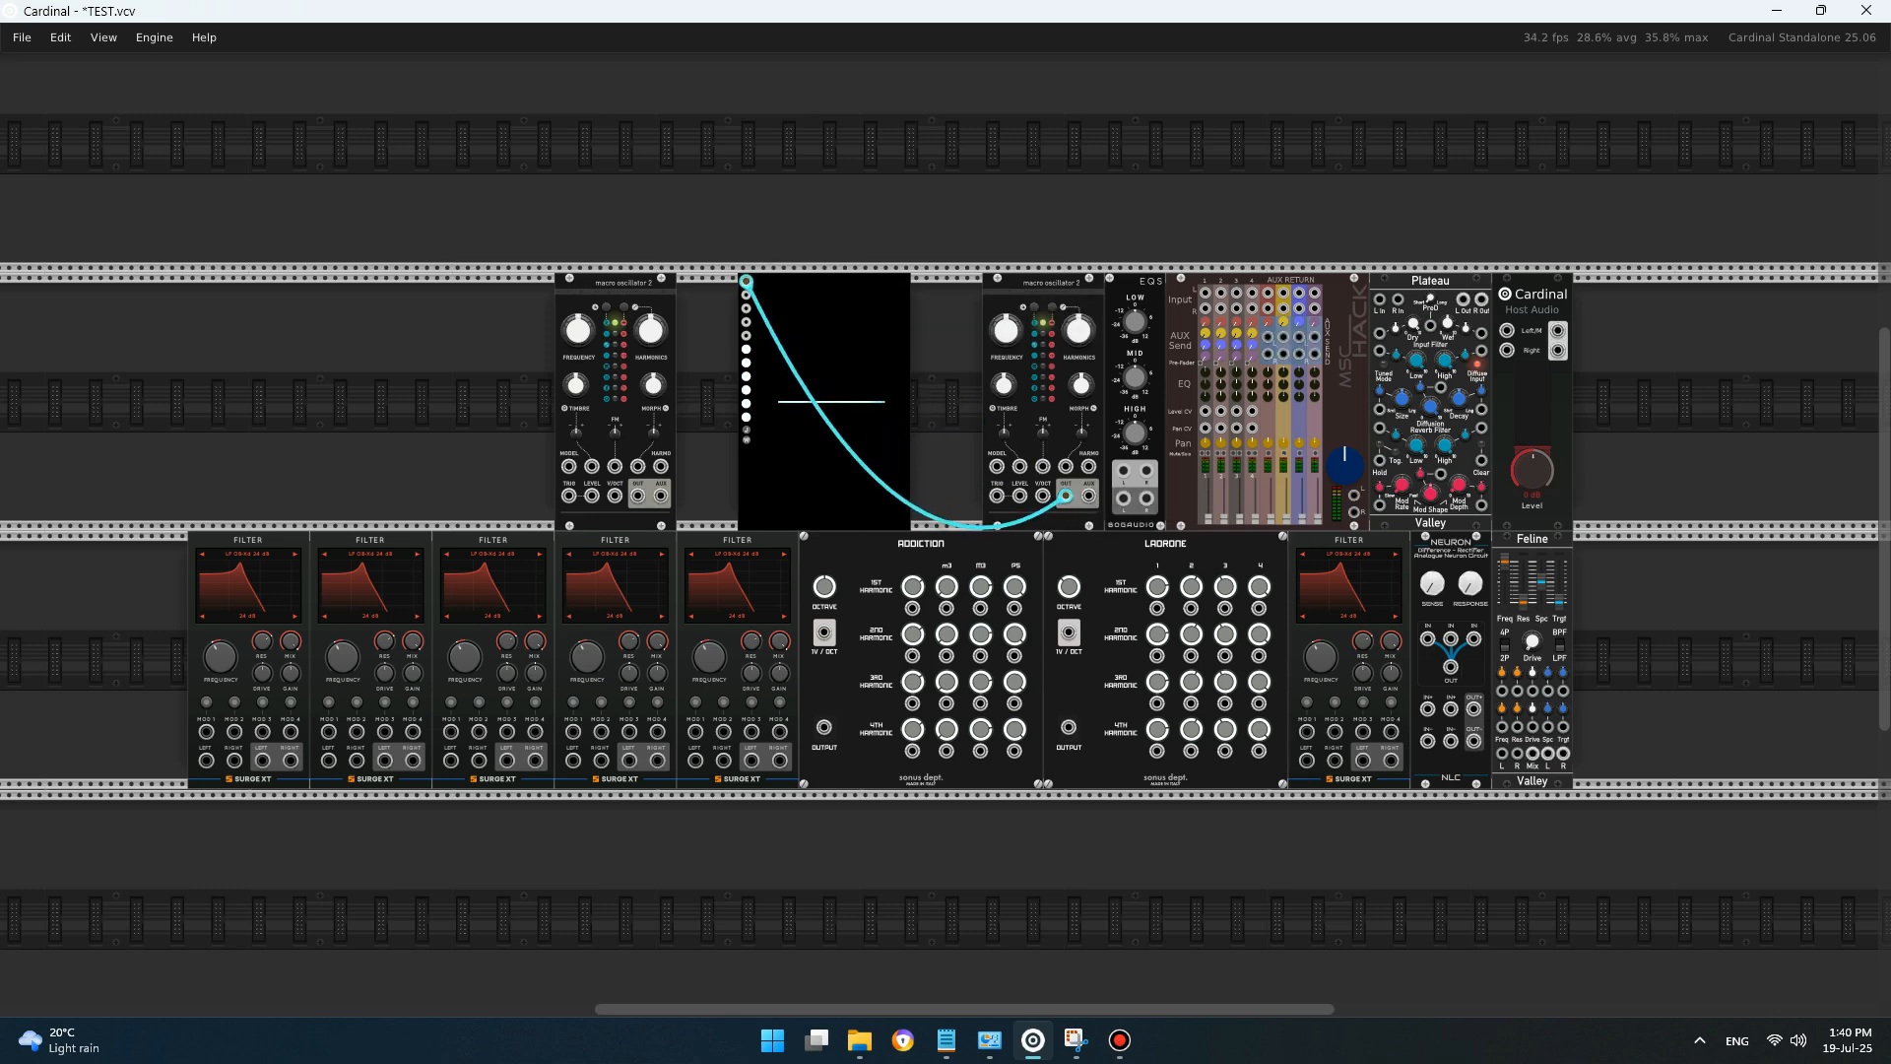
mouse_move(746, 295)
mouse_down()
mouse_move(674, 471)
mouse_move(638, 496)
mouse_up()
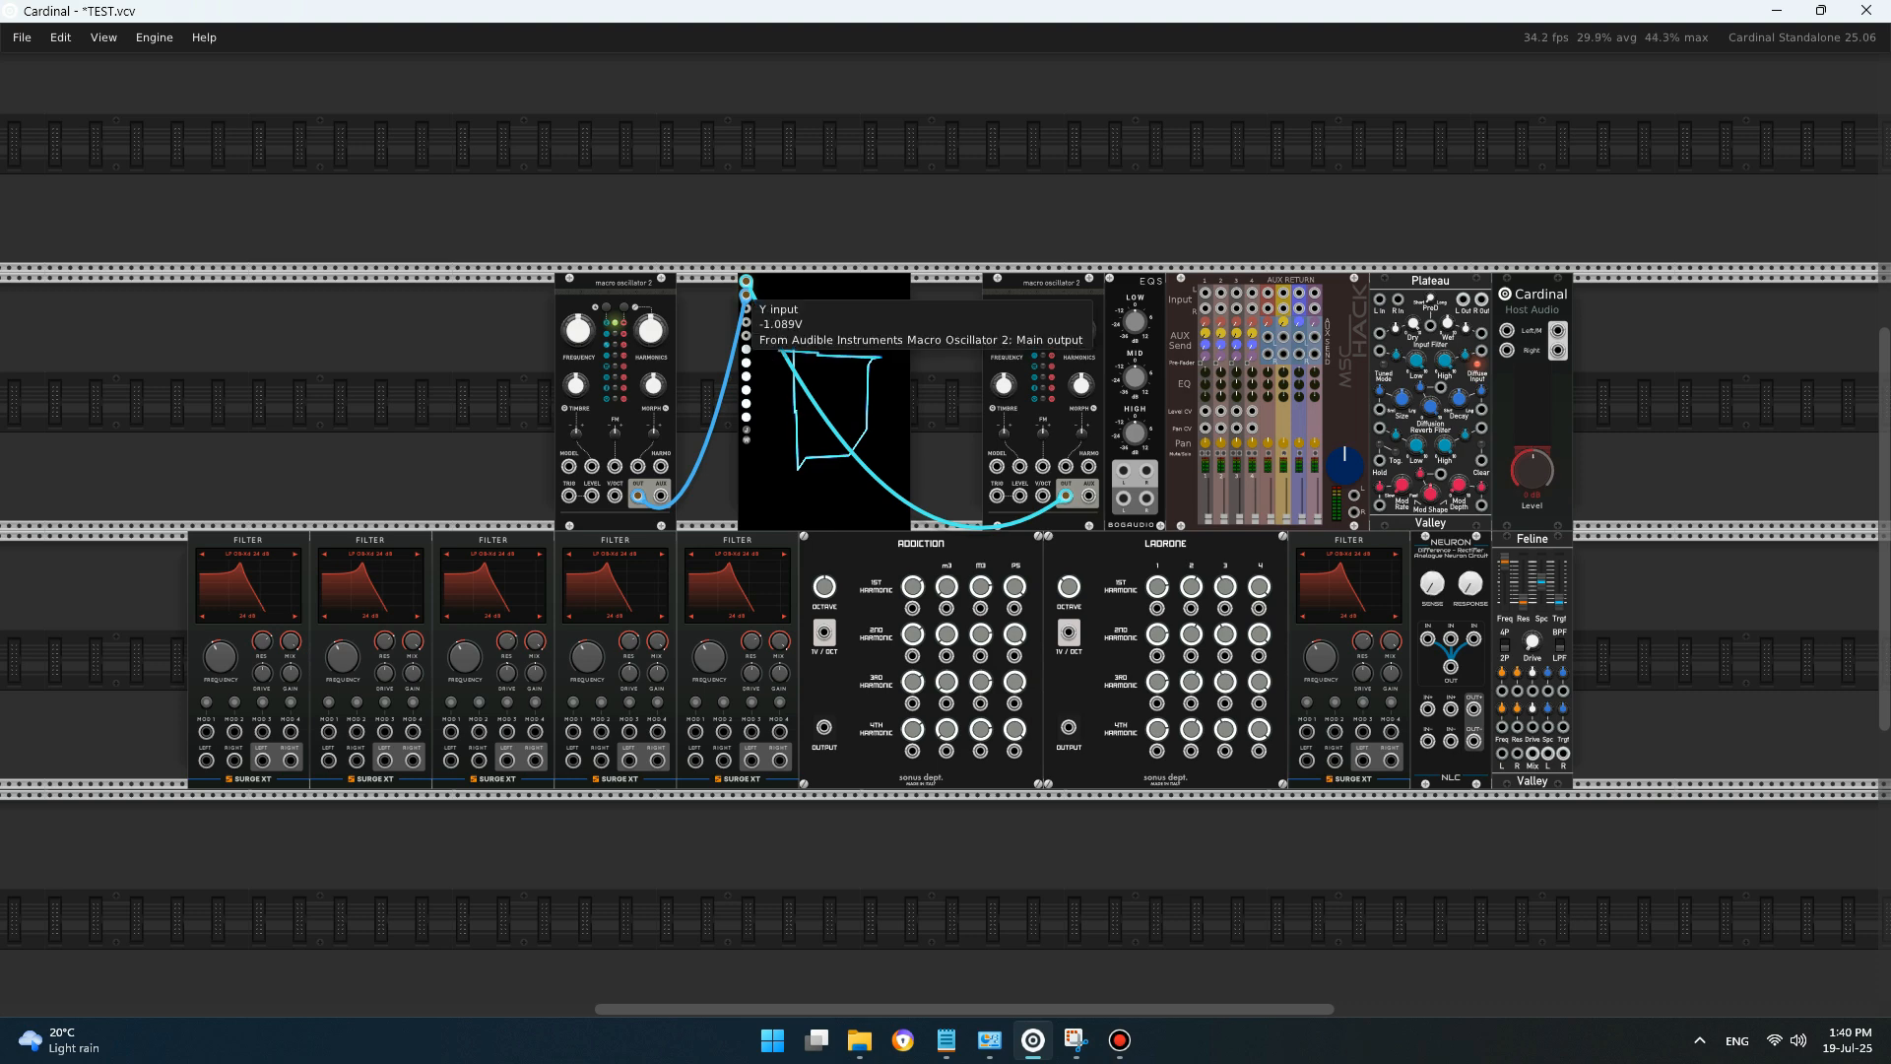
drag(746, 294, 901, 812)
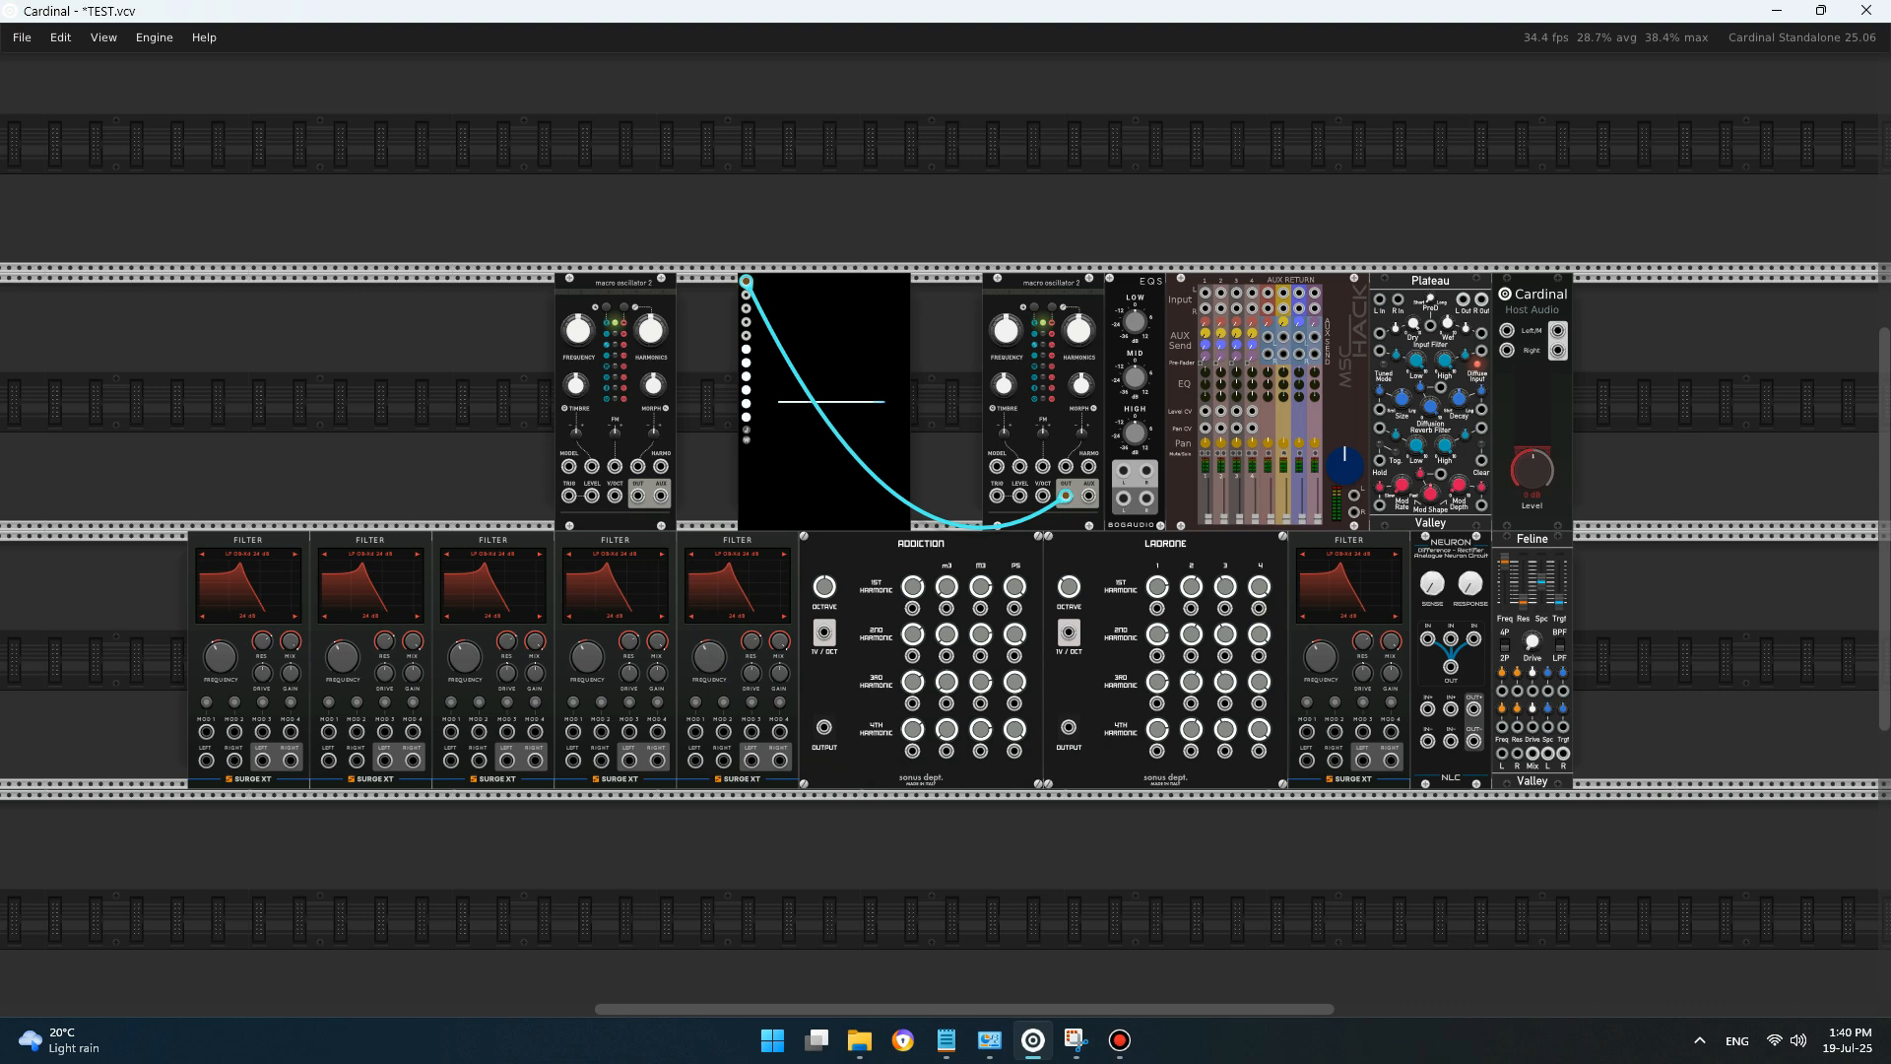
drag(823, 728, 747, 295)
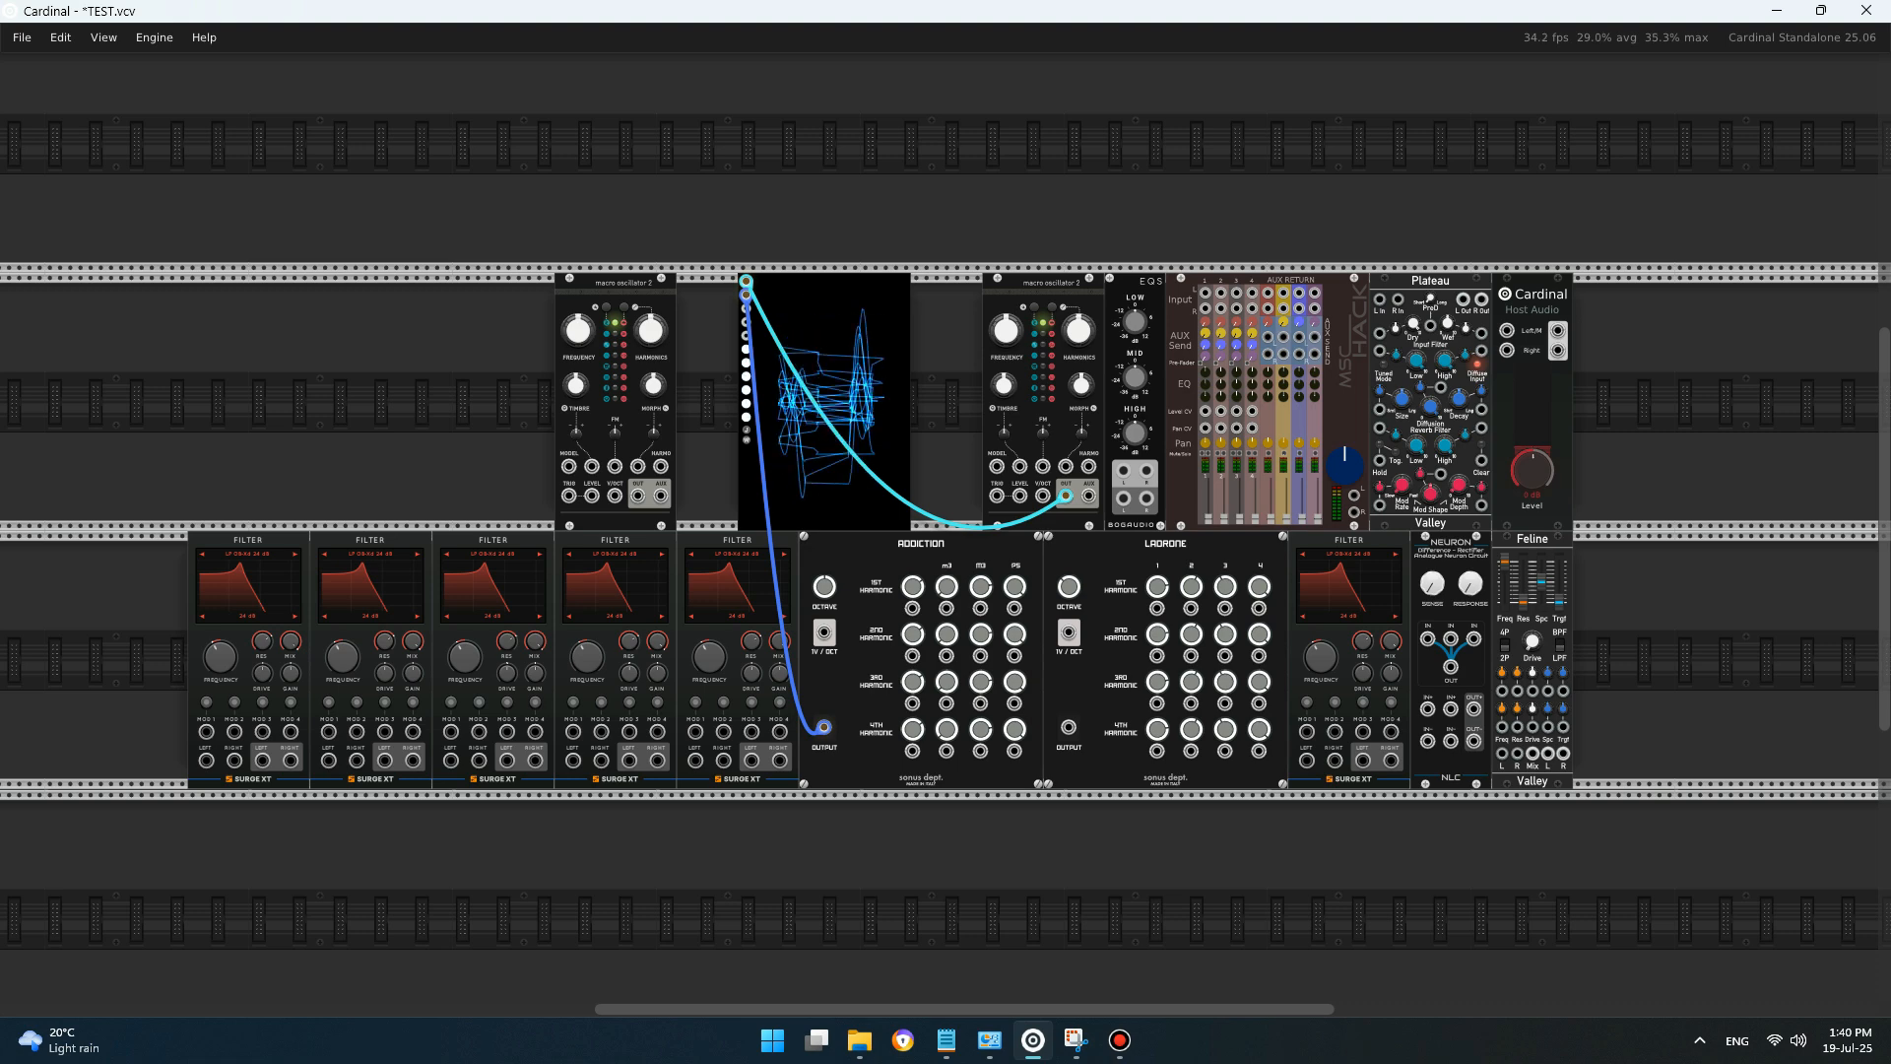
right_click(847, 297)
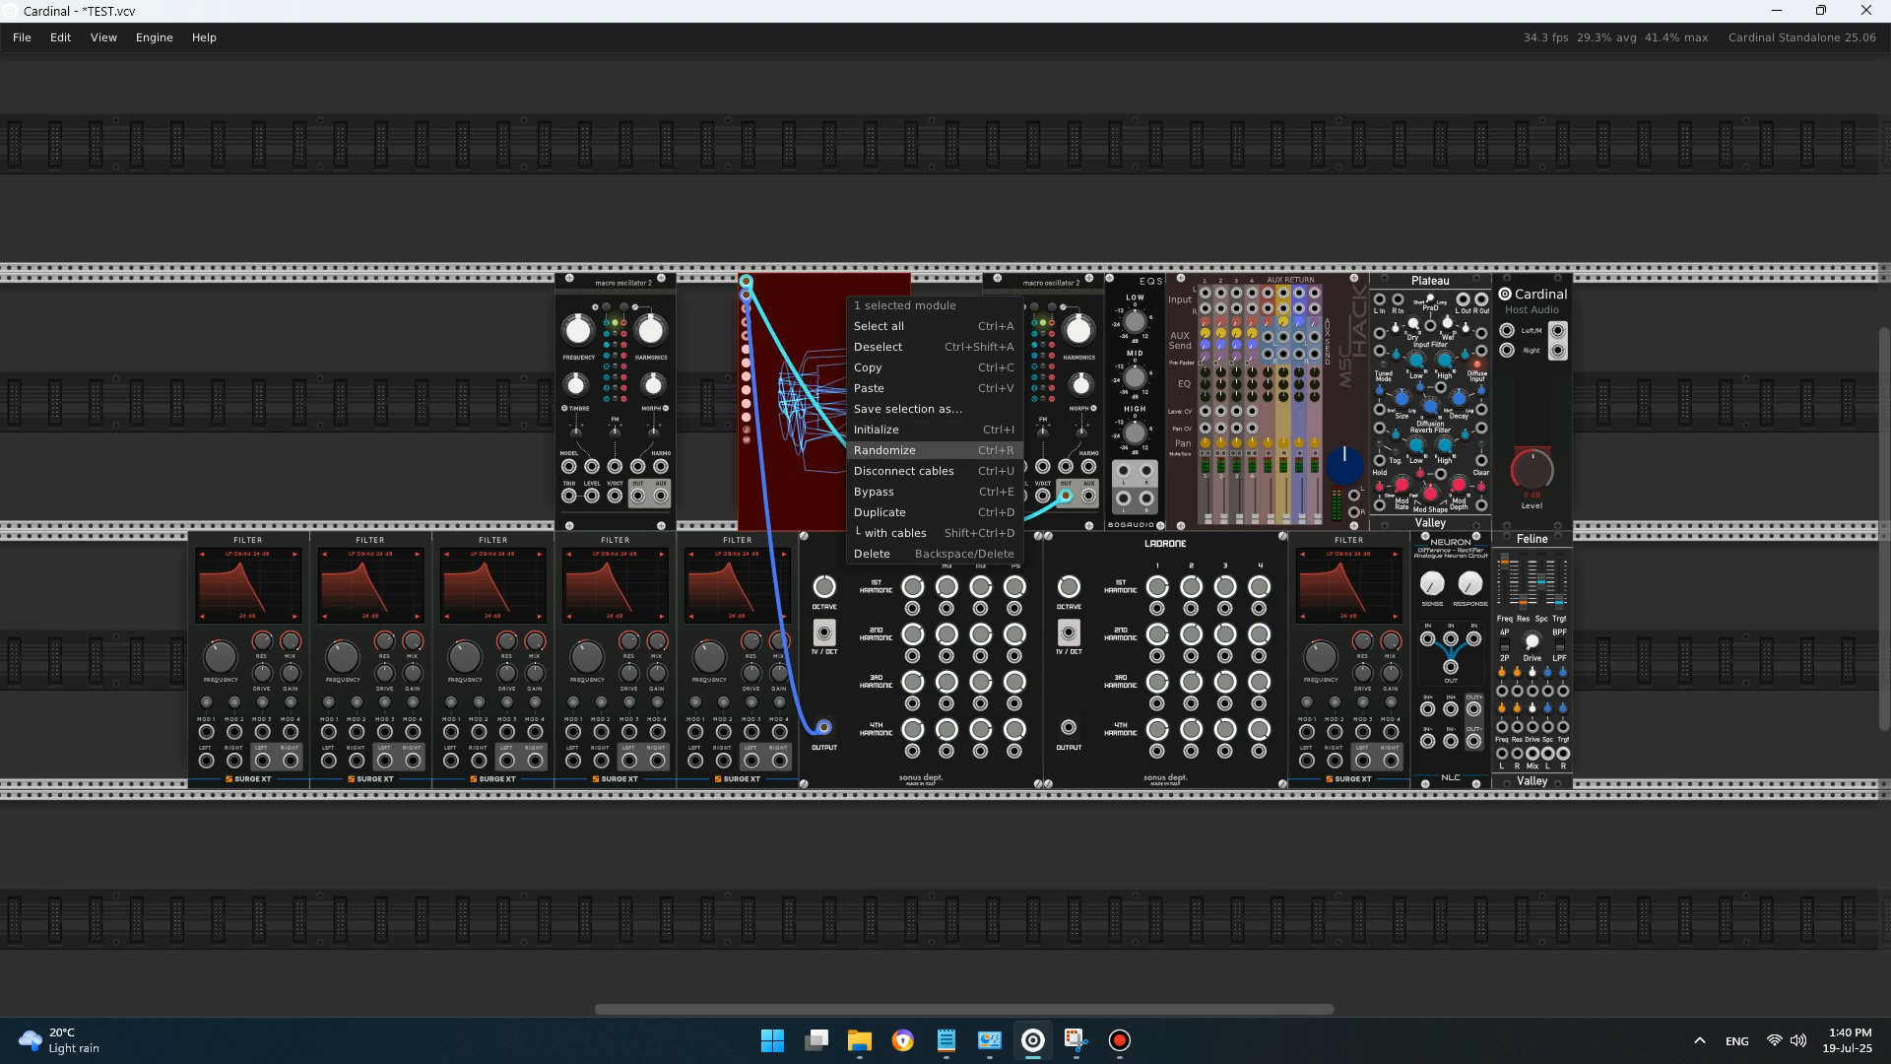
click(903, 471)
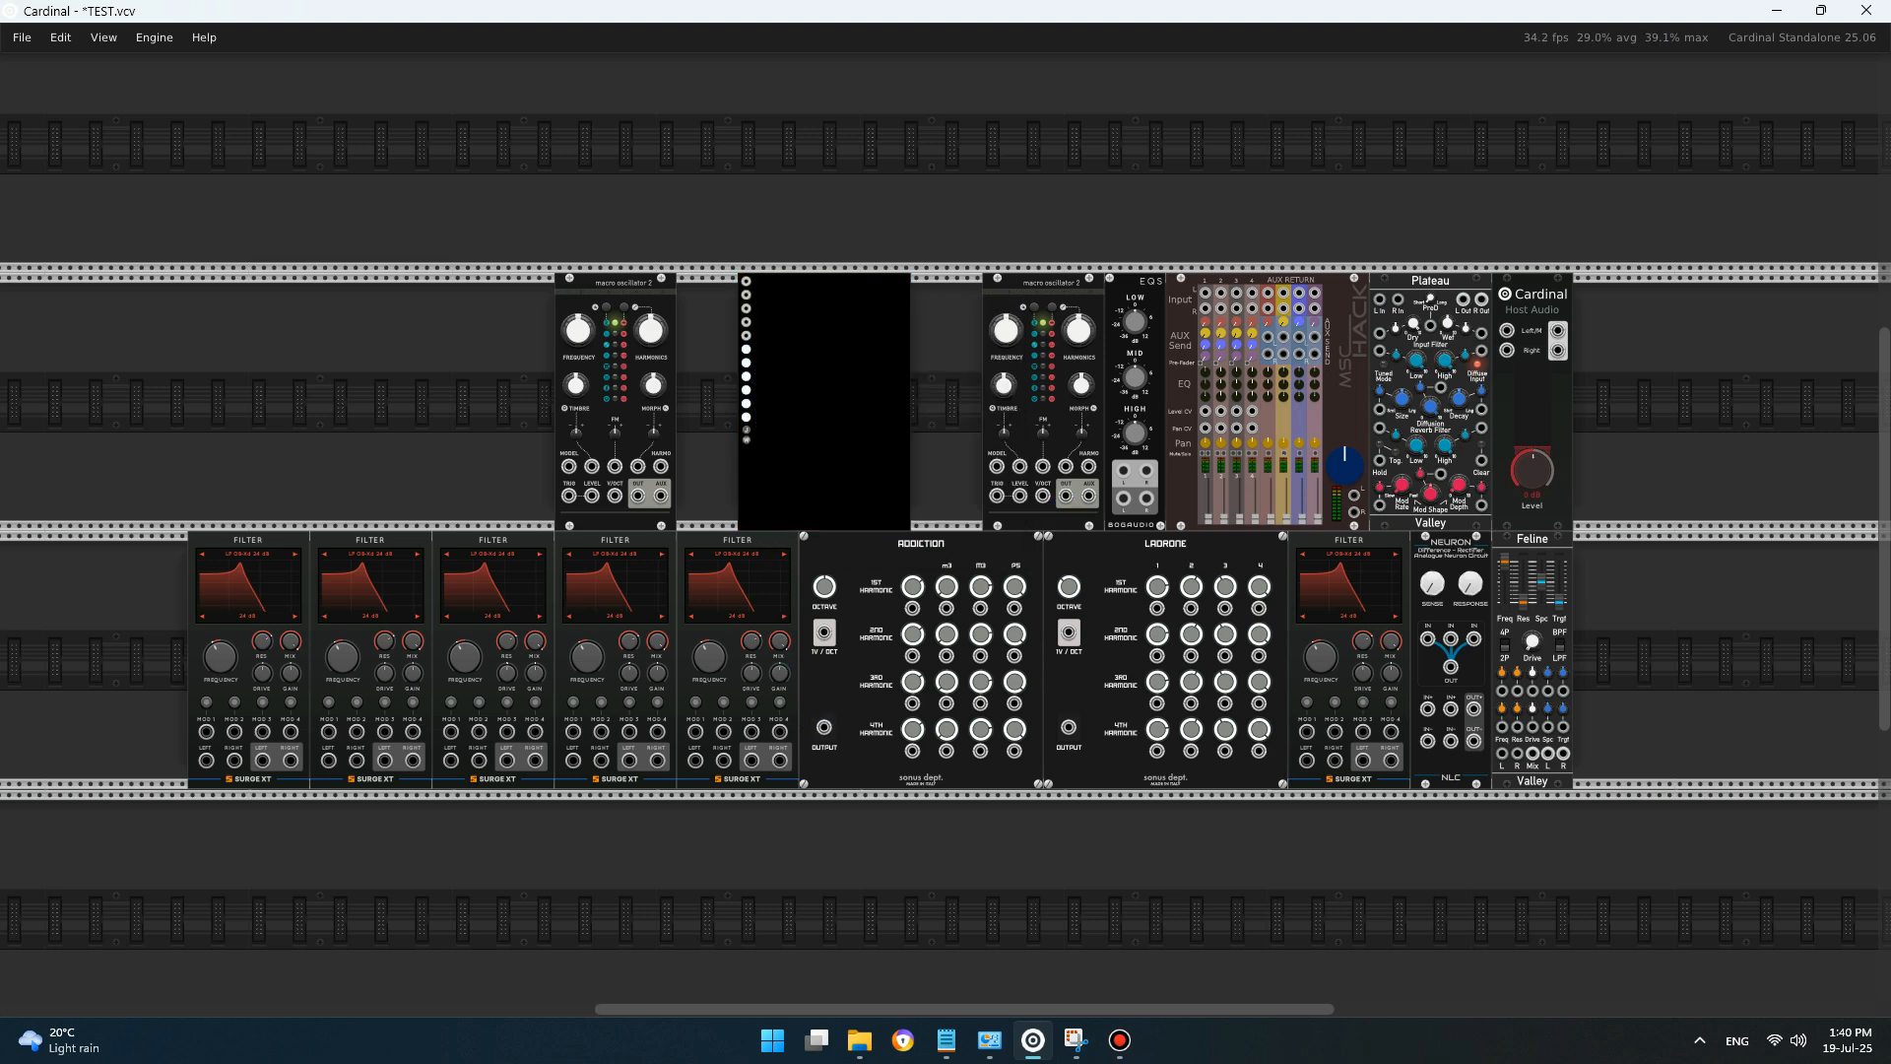
- Shift the five filters and Addiction left together, and move Full Scope down to the lower row directly right of Addiction
drag(967, 871, 192, 658)
drag(887, 690, 590, 690)
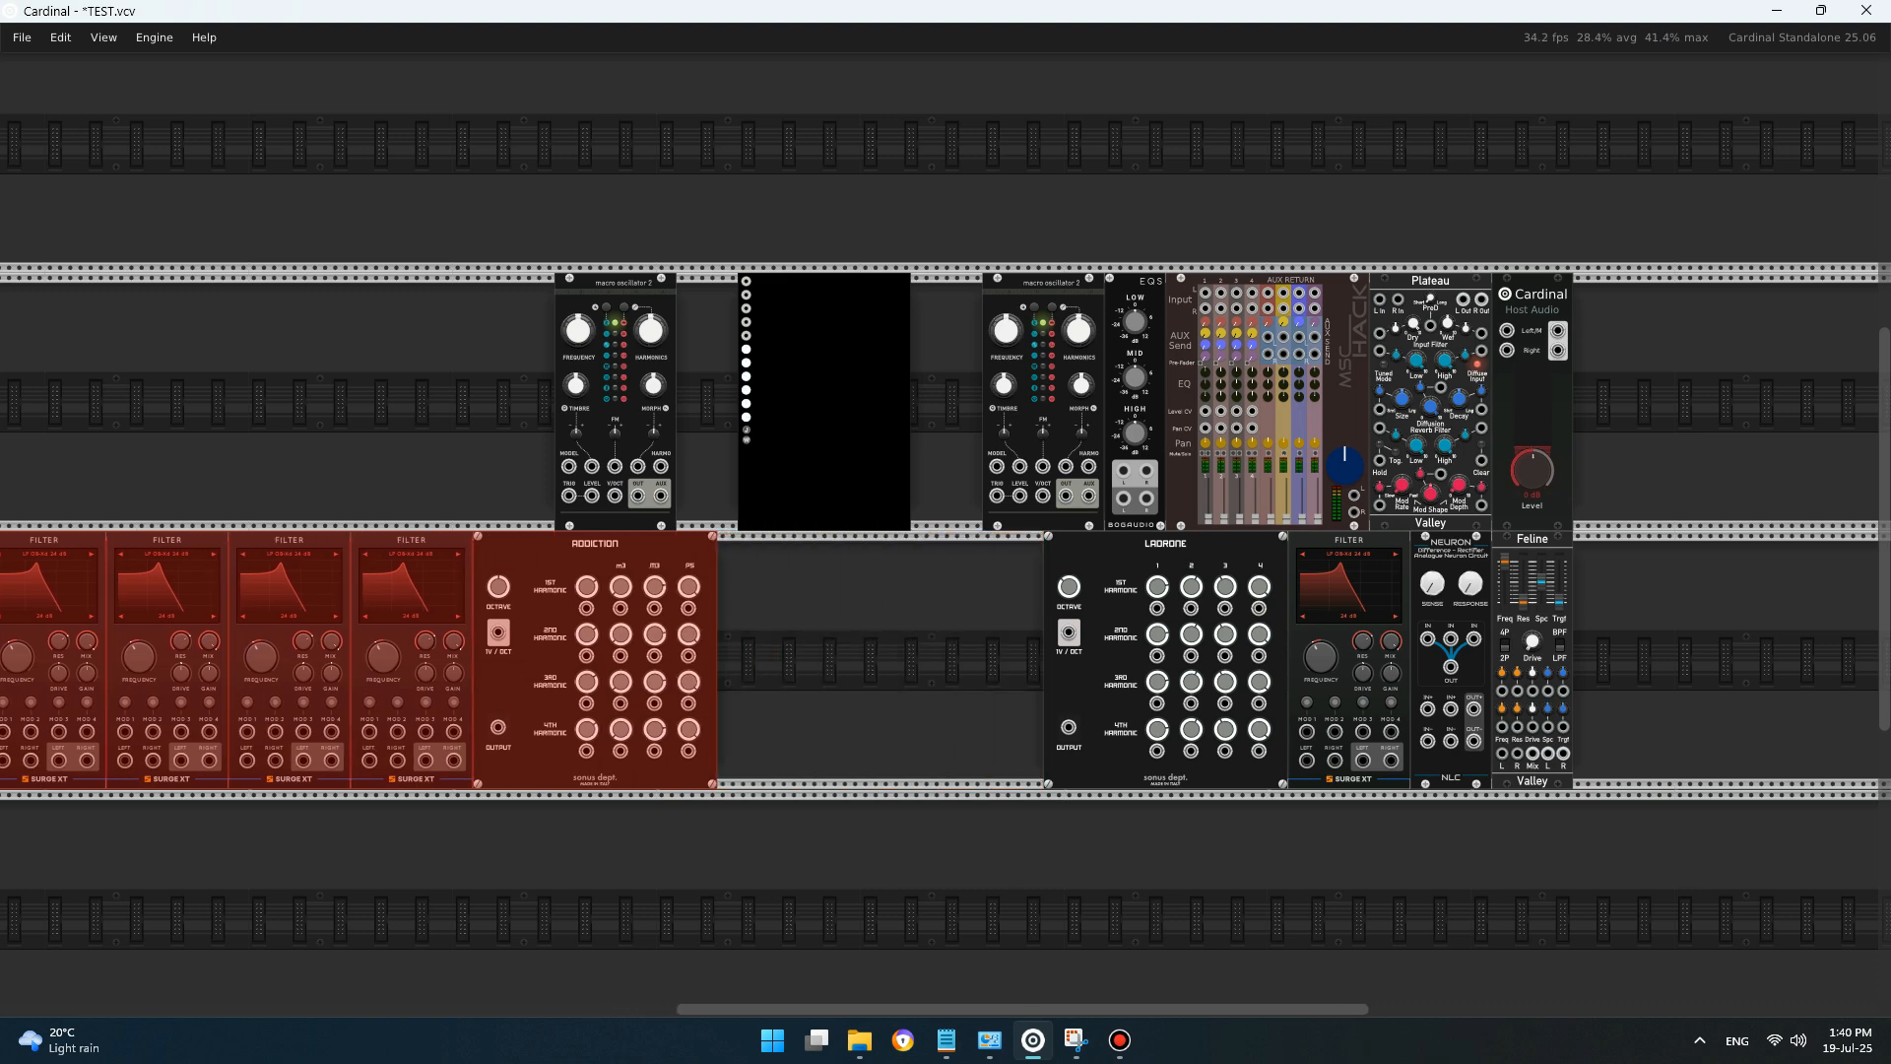
drag(824, 402, 804, 660)
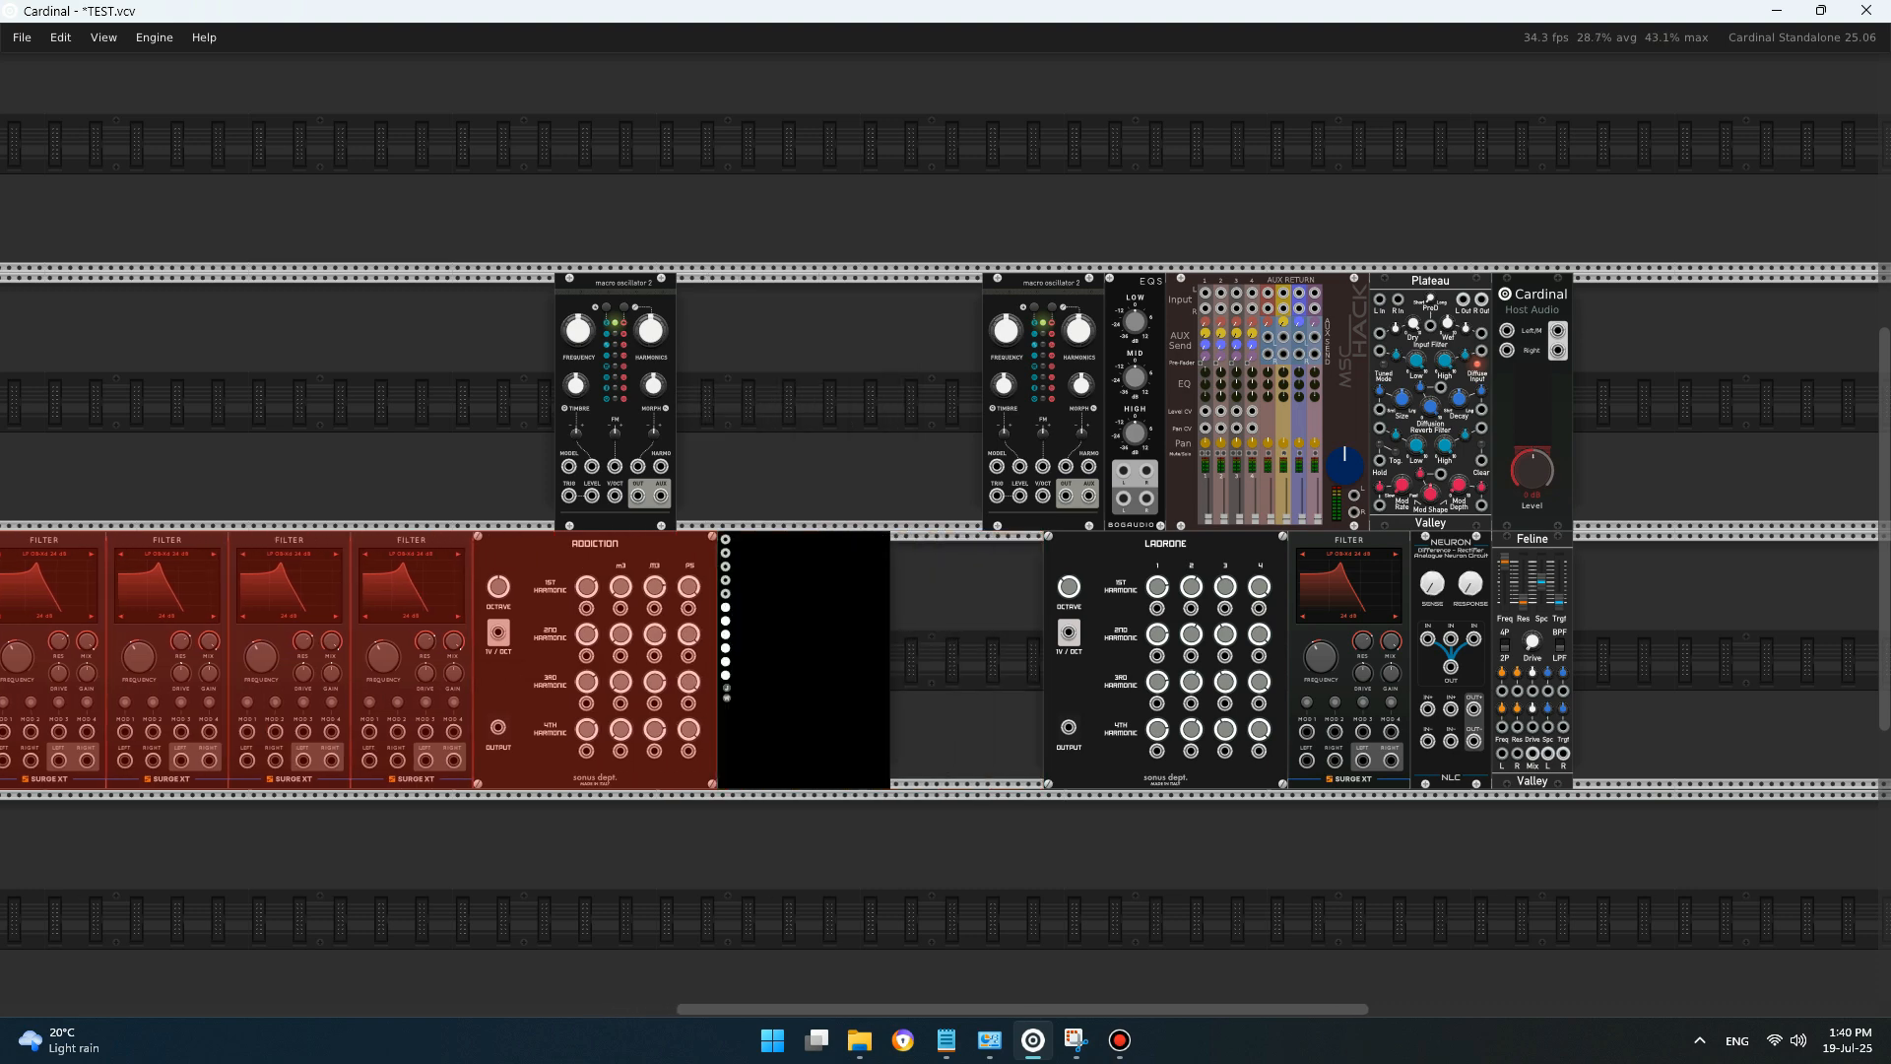
- Move the filter nearest Addiction to directly left of Ladrone, and place Full Scope directly left of that filter
click(412, 857)
drag(412, 689, 983, 689)
drag(682, 660, 835, 660)
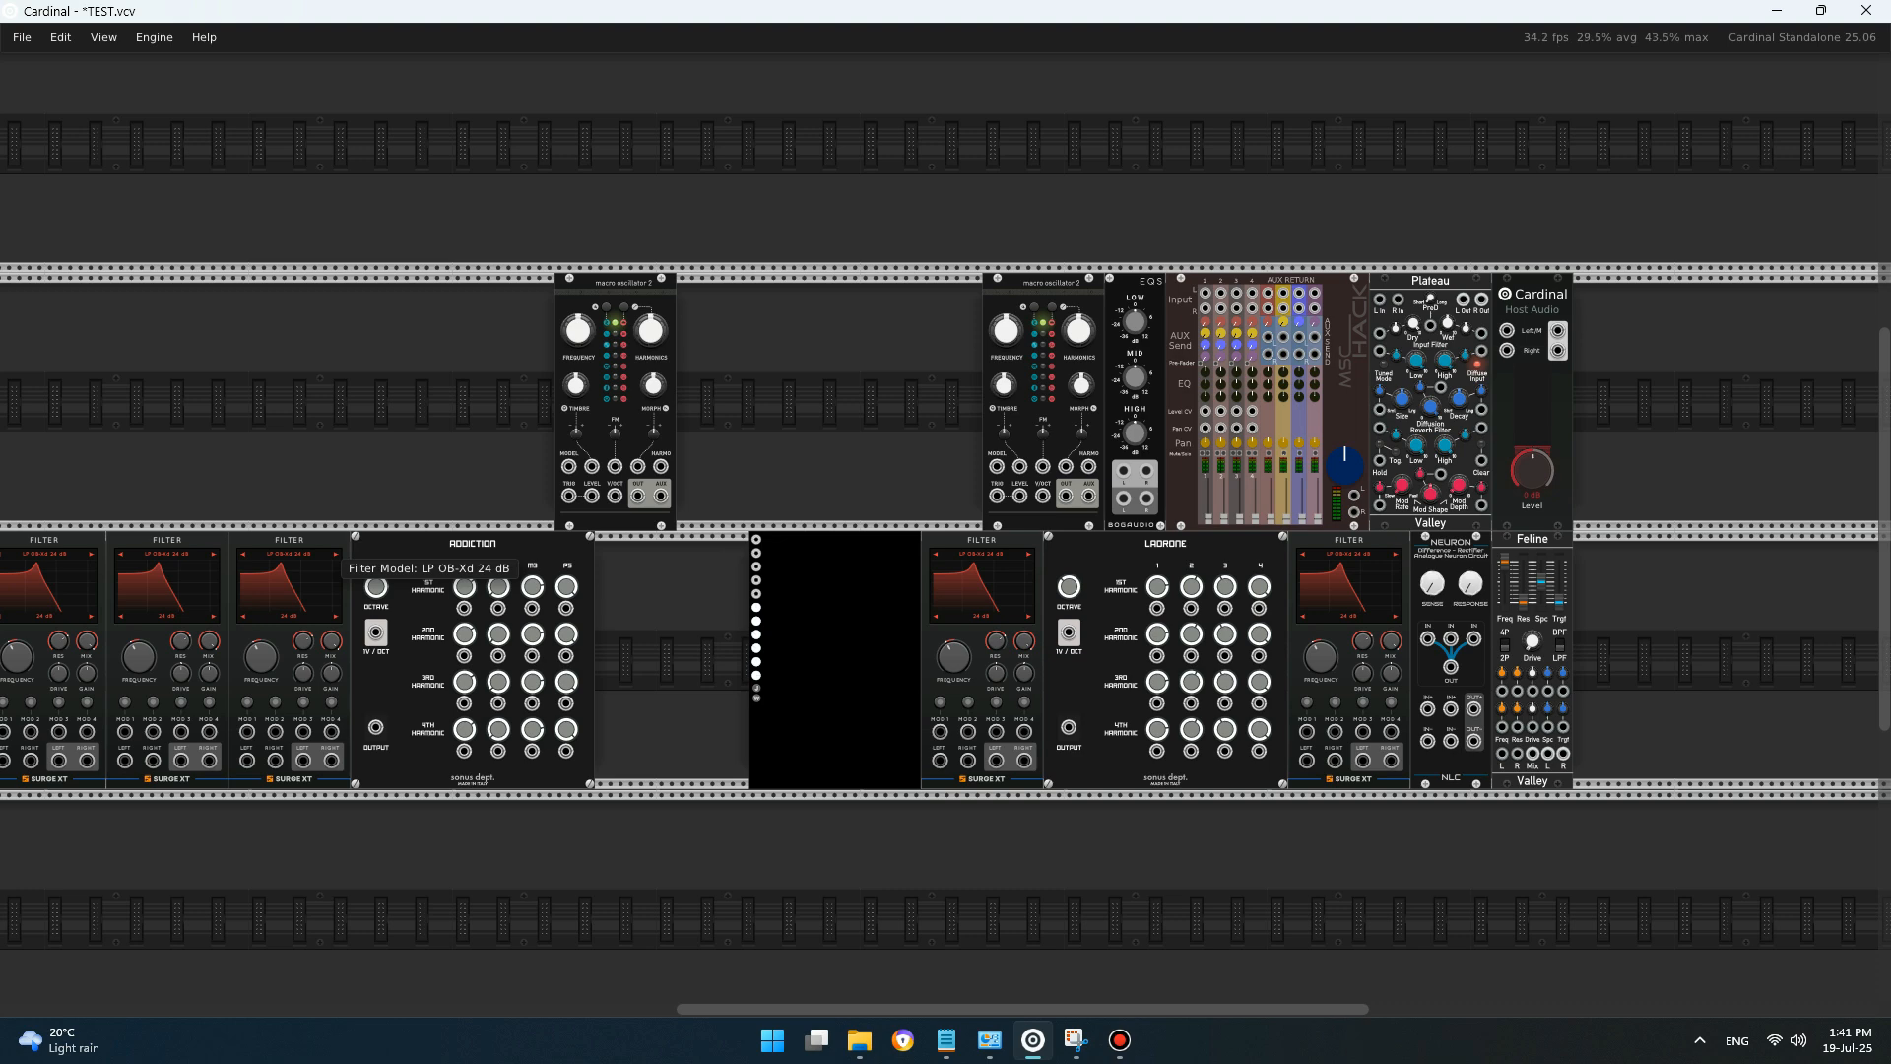
- Move the filter beside Addiction to directly left of Full Scope
click(308, 559)
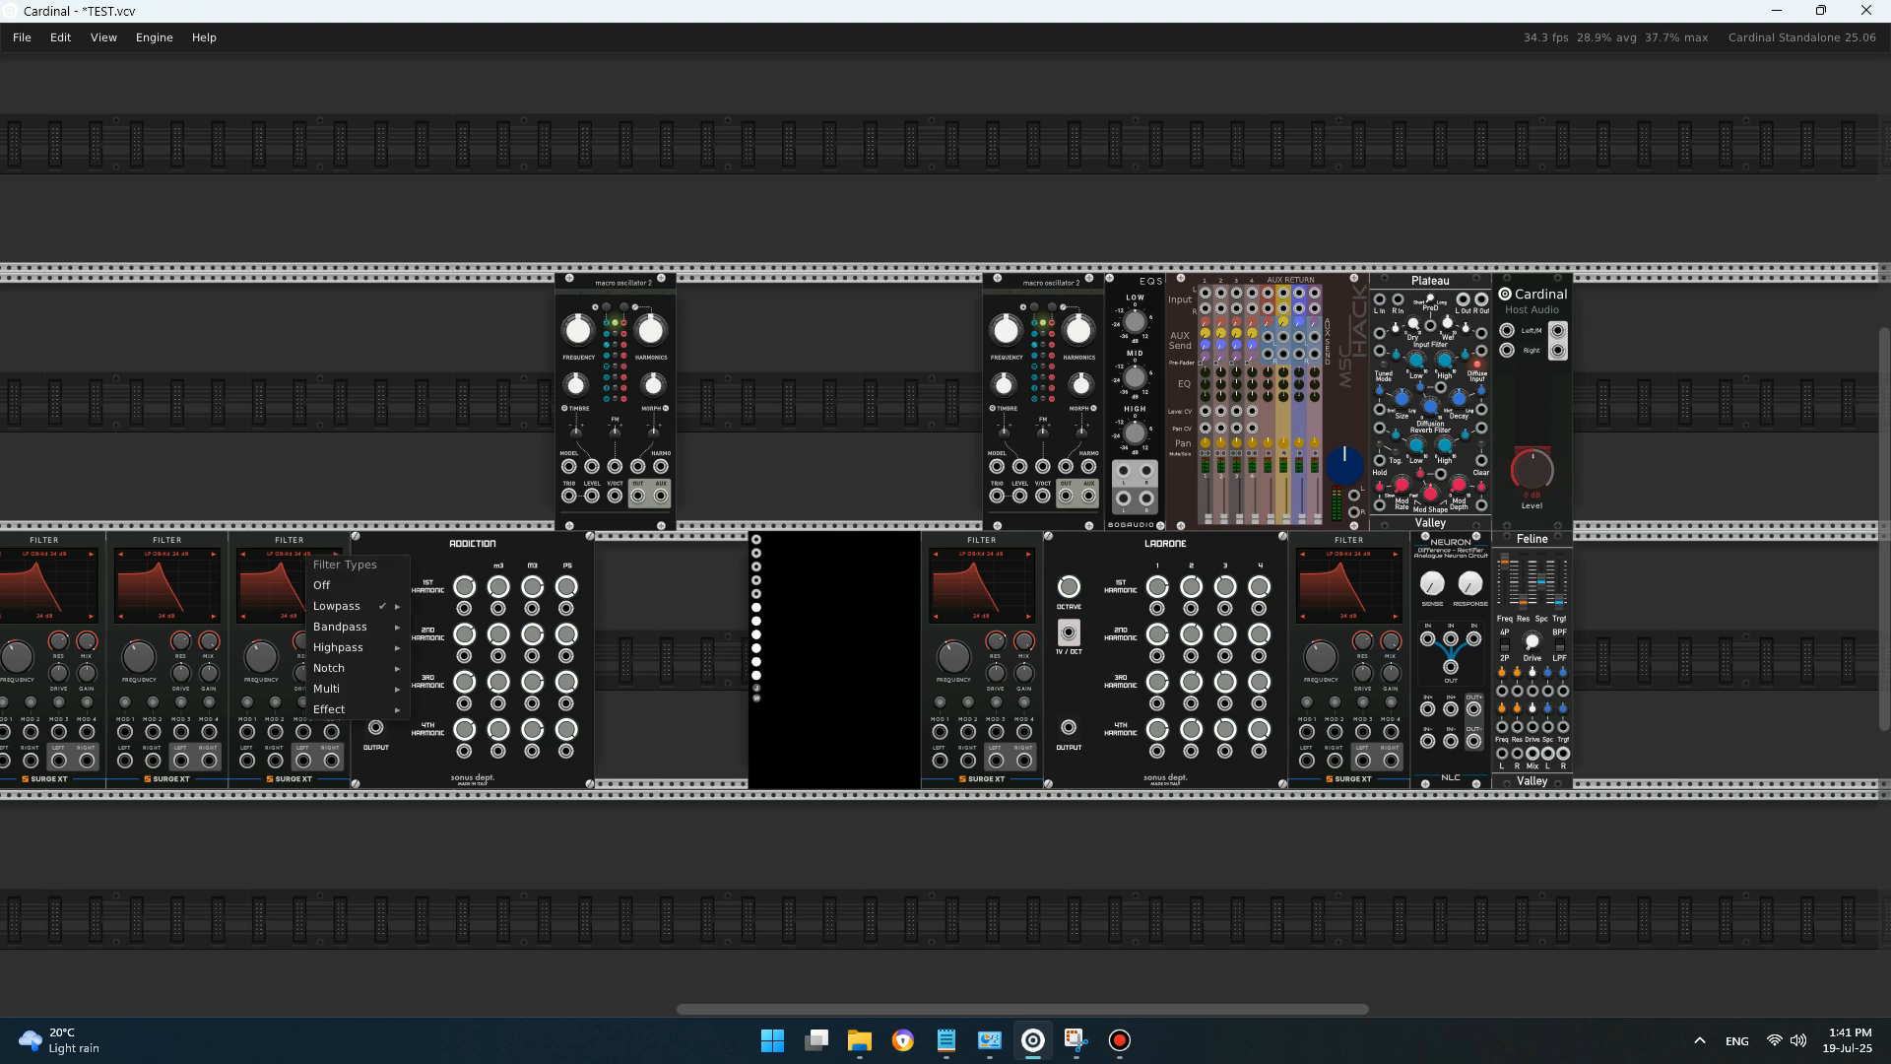
key(Escape)
drag(289, 539, 688, 540)
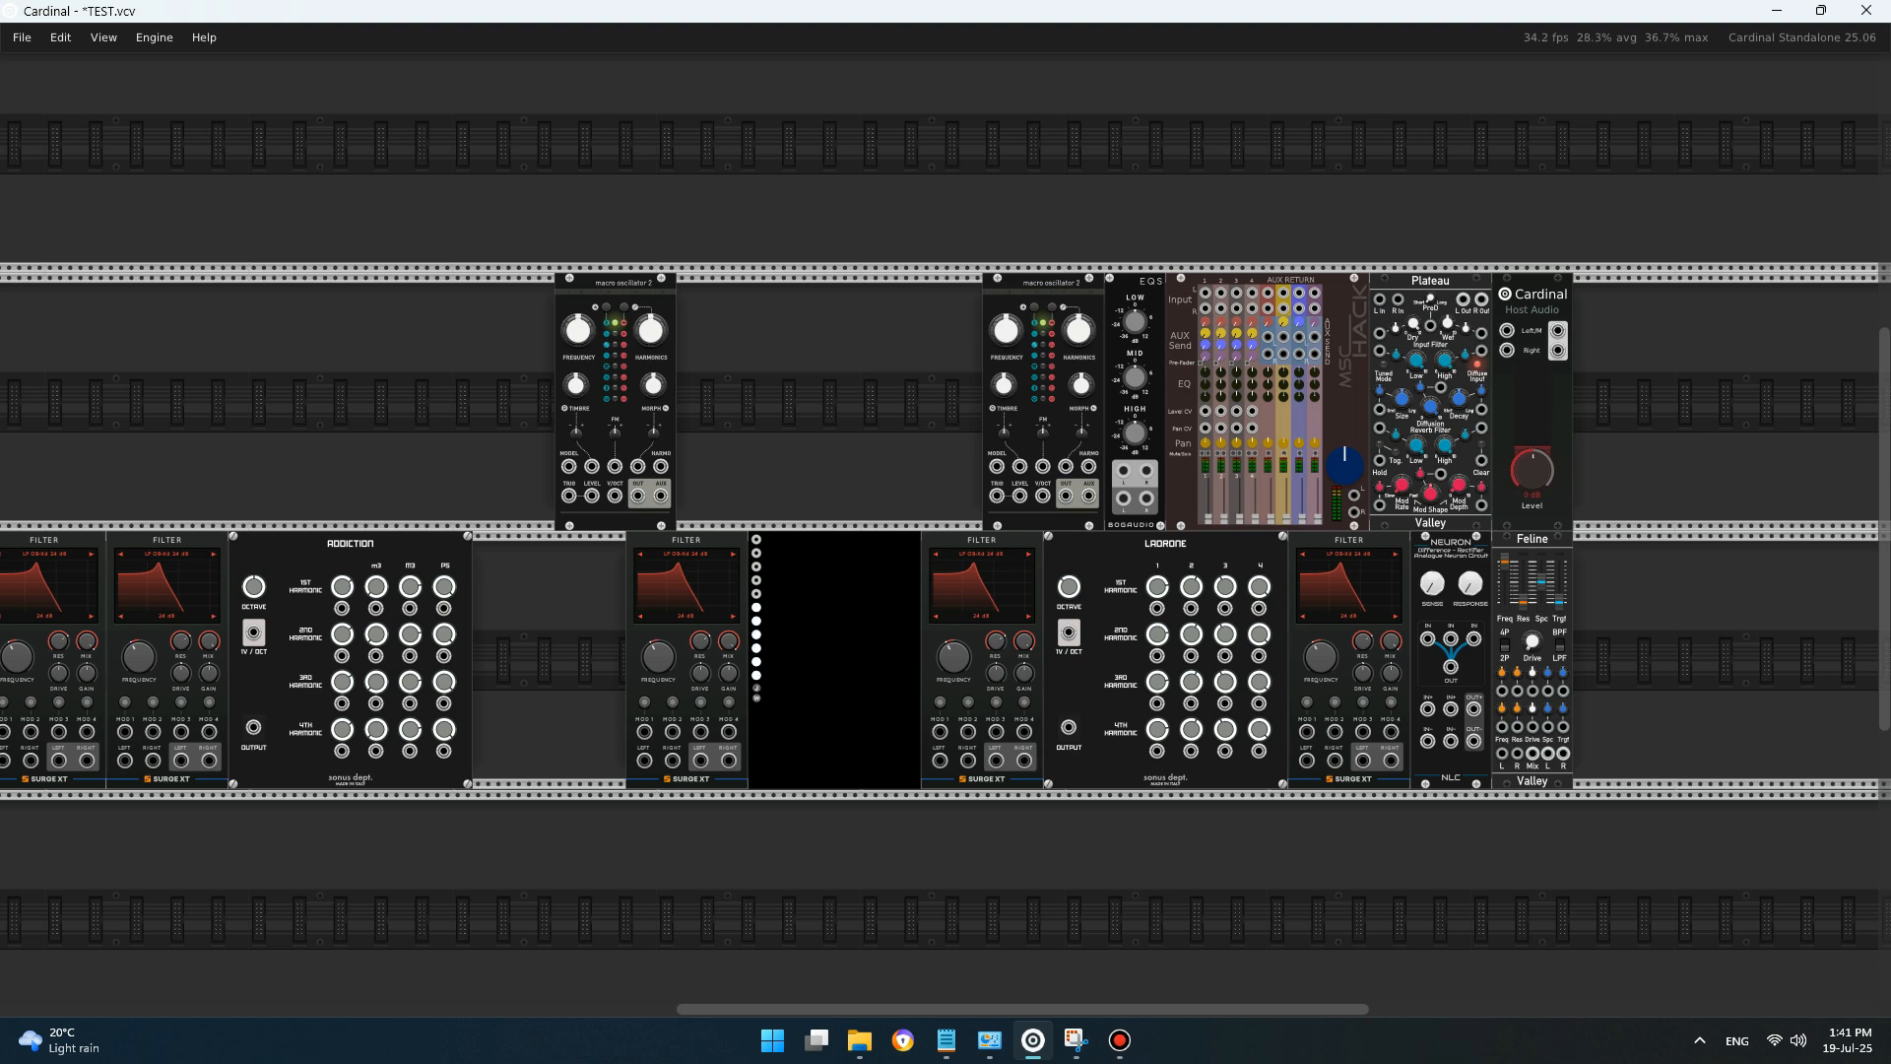
- Add the Sapphire Tricorder from the "visual" library results to the upper row, directly right of the left Macro Oscillator 2
key(Return)
scroll(1351, 695, down, 3)
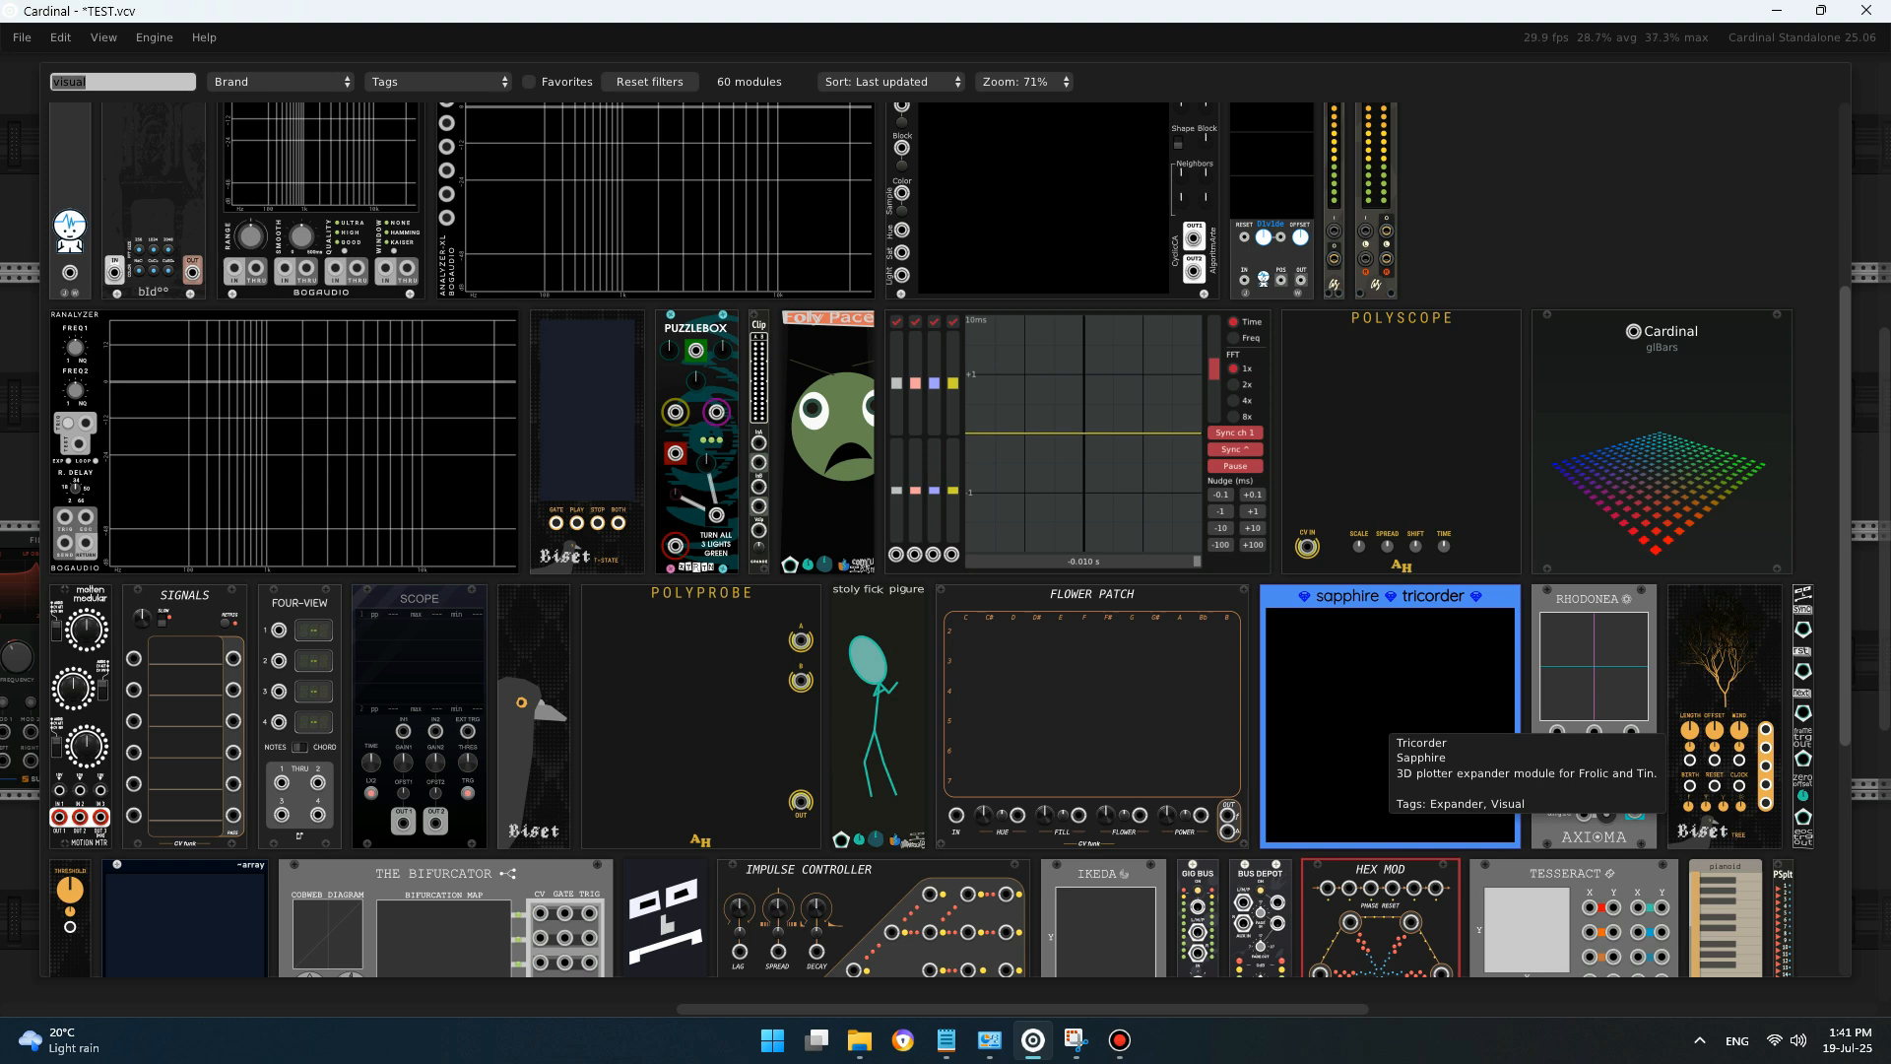
click(1389, 729)
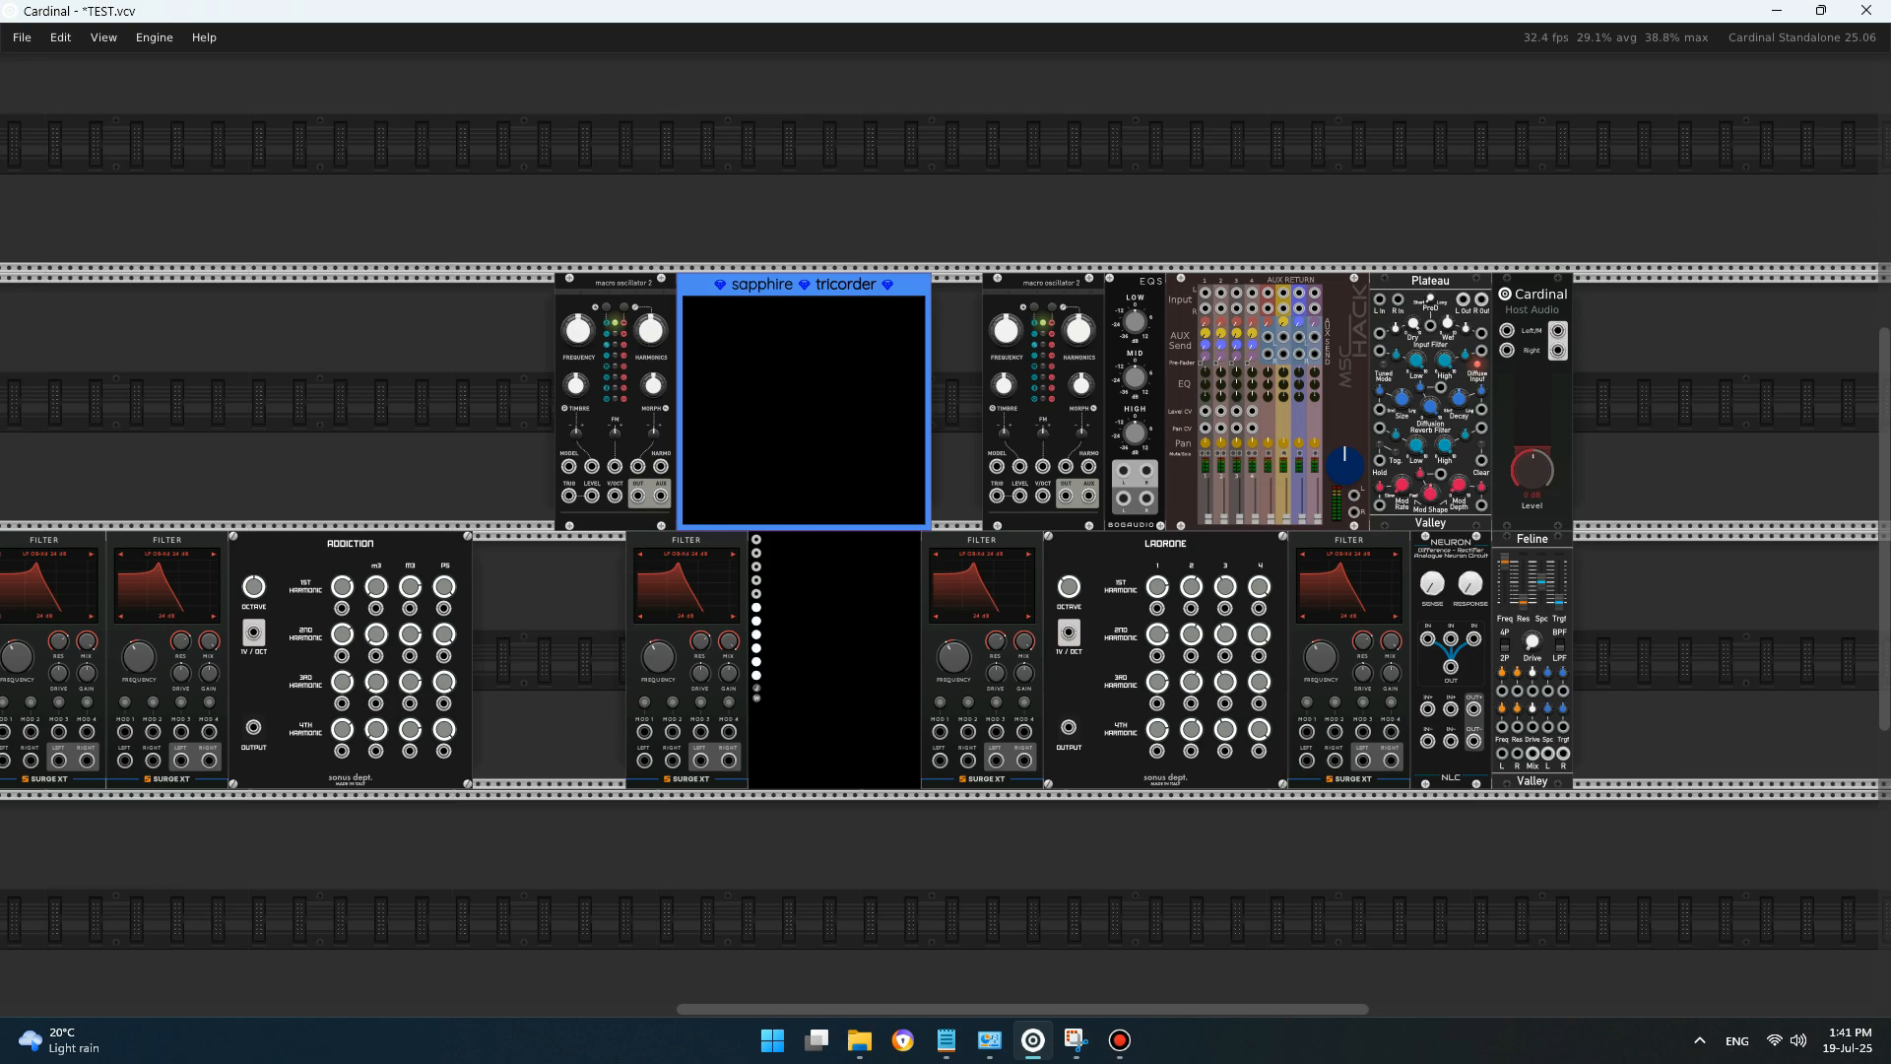
- Search the module library for "tin" and add the Sapphire Tin module left of the Macro Oscillator 2 in the upper row
right_click(411, 448)
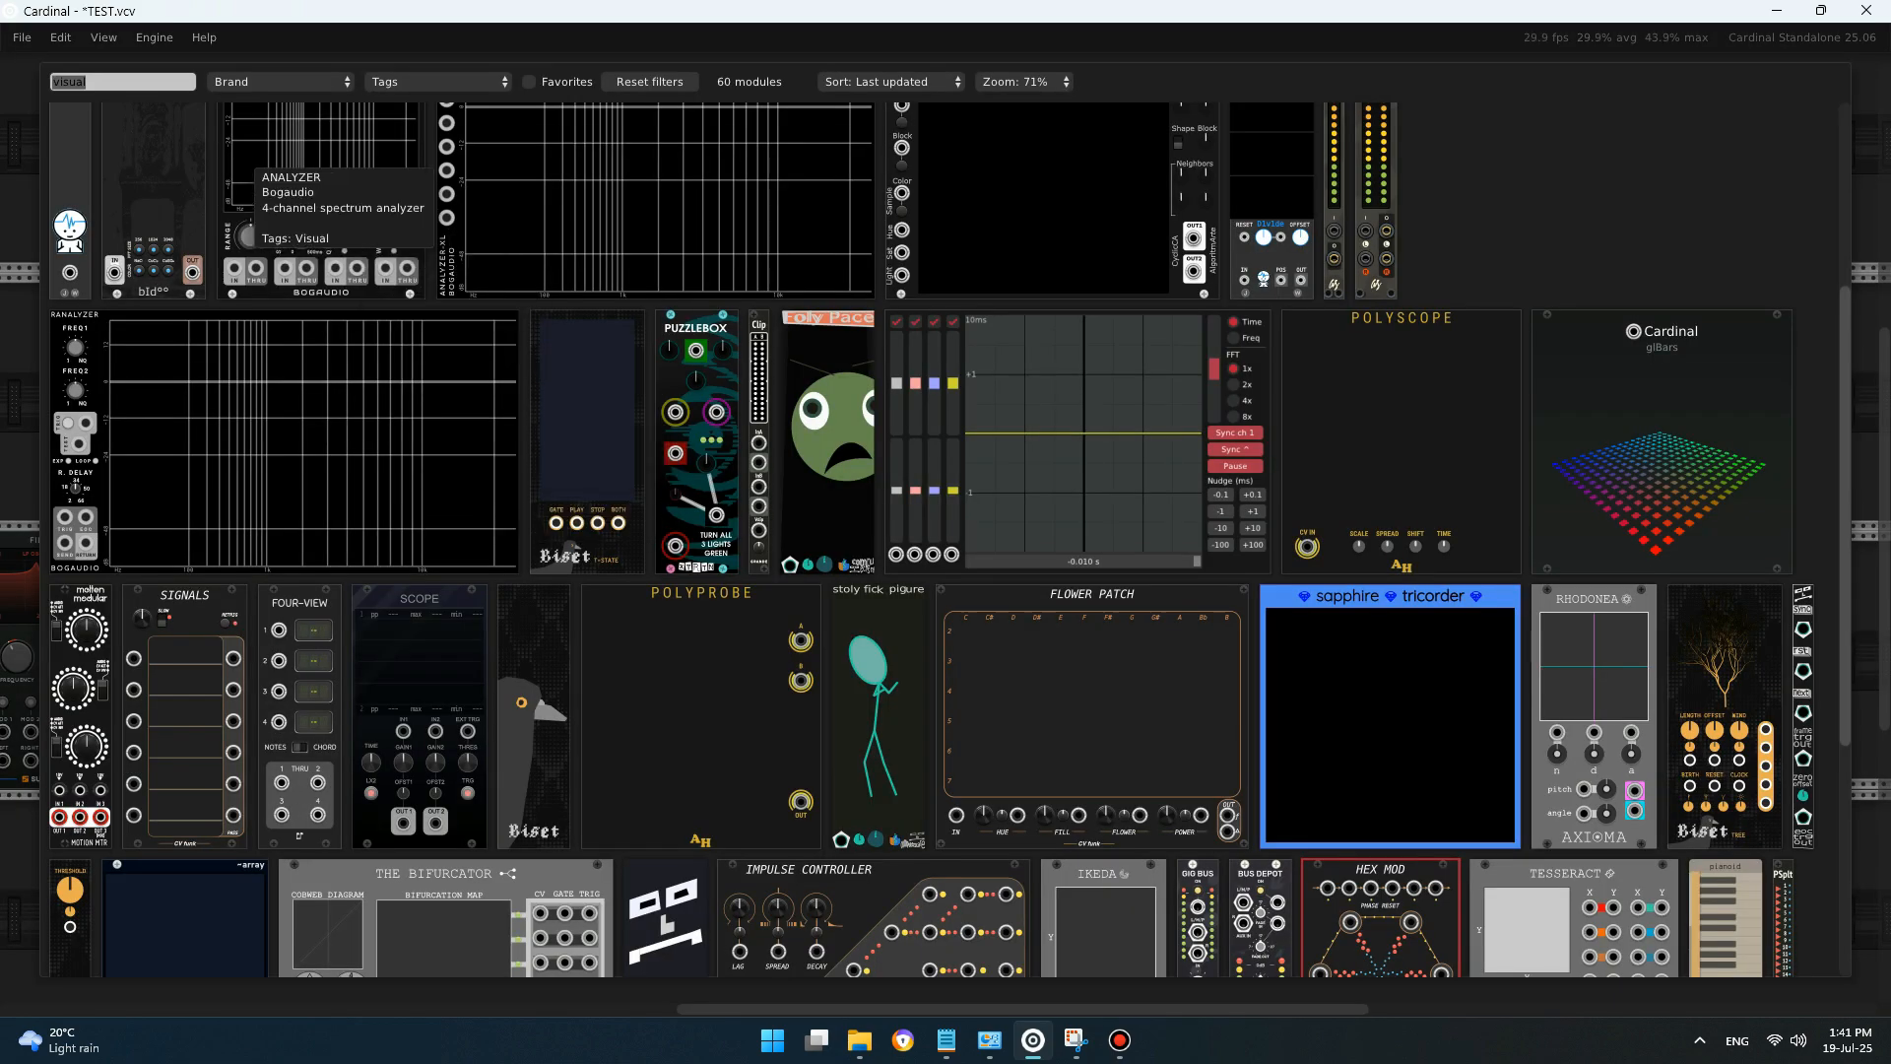
text(tin)
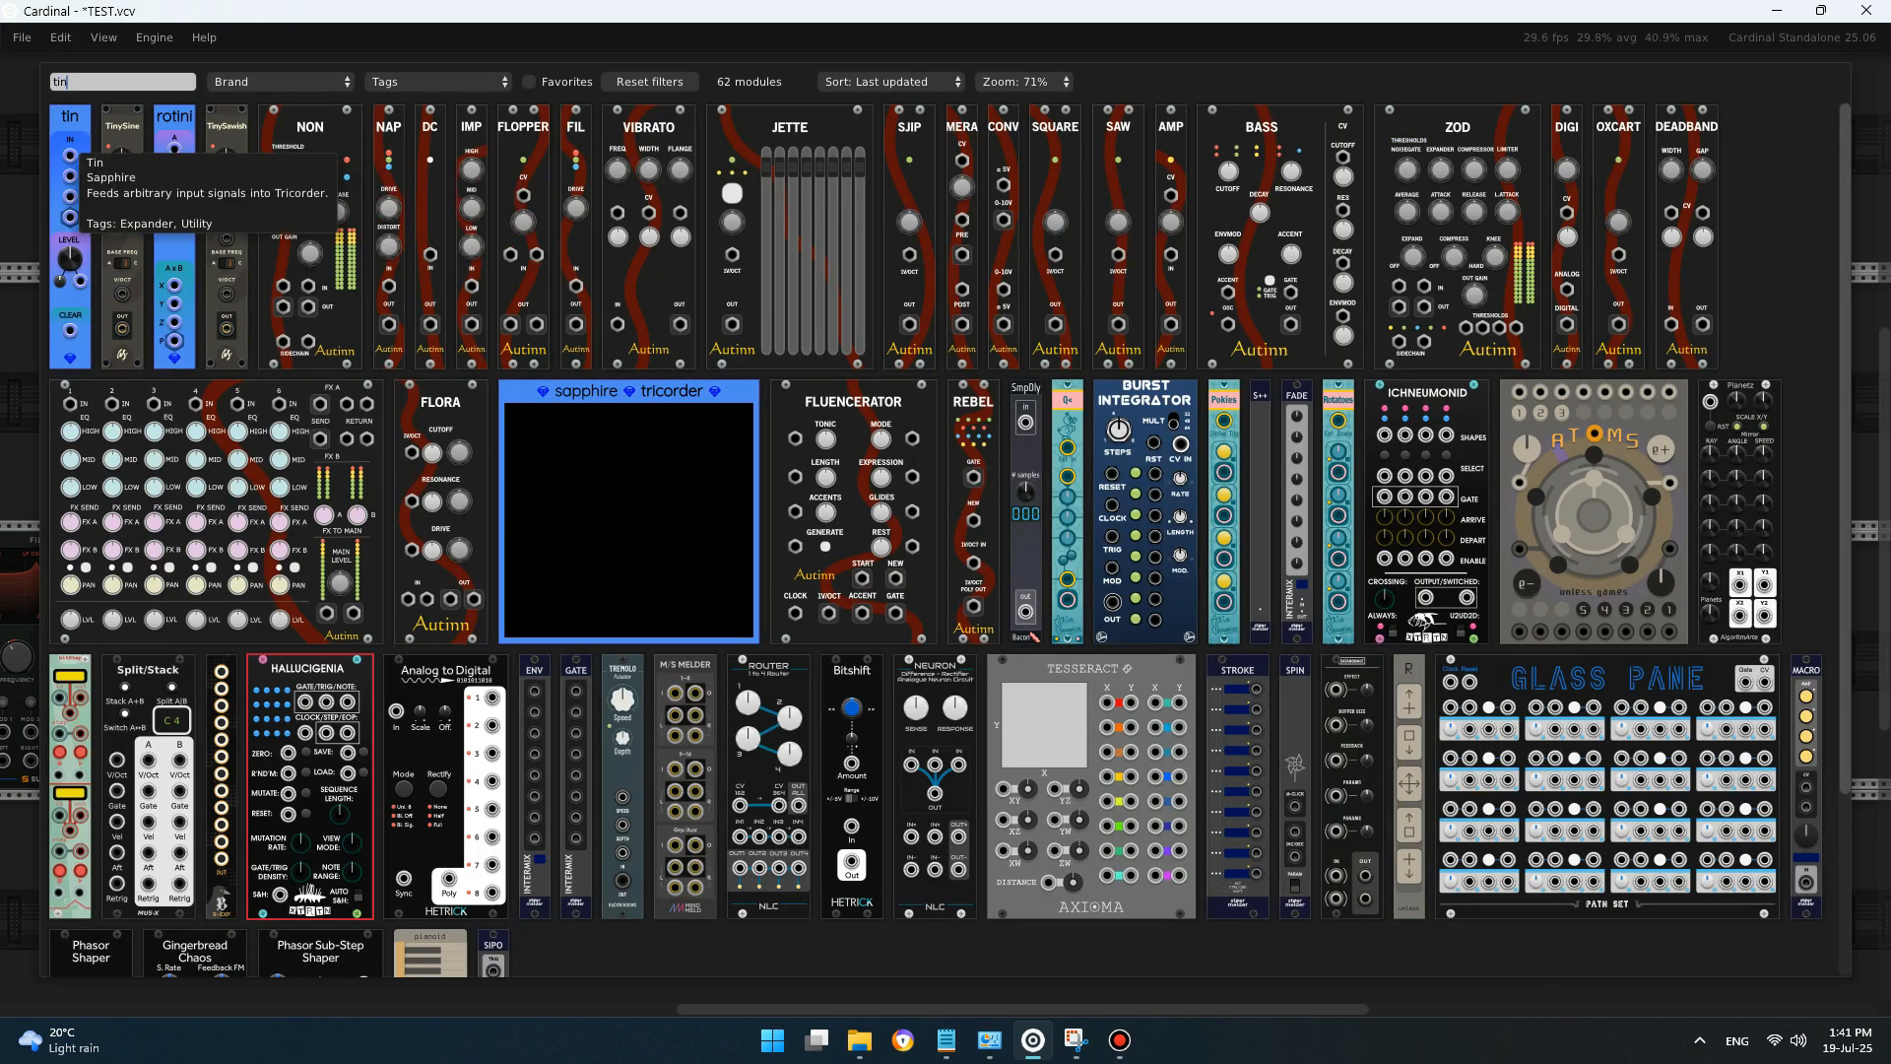
click(74, 148)
key(Return)
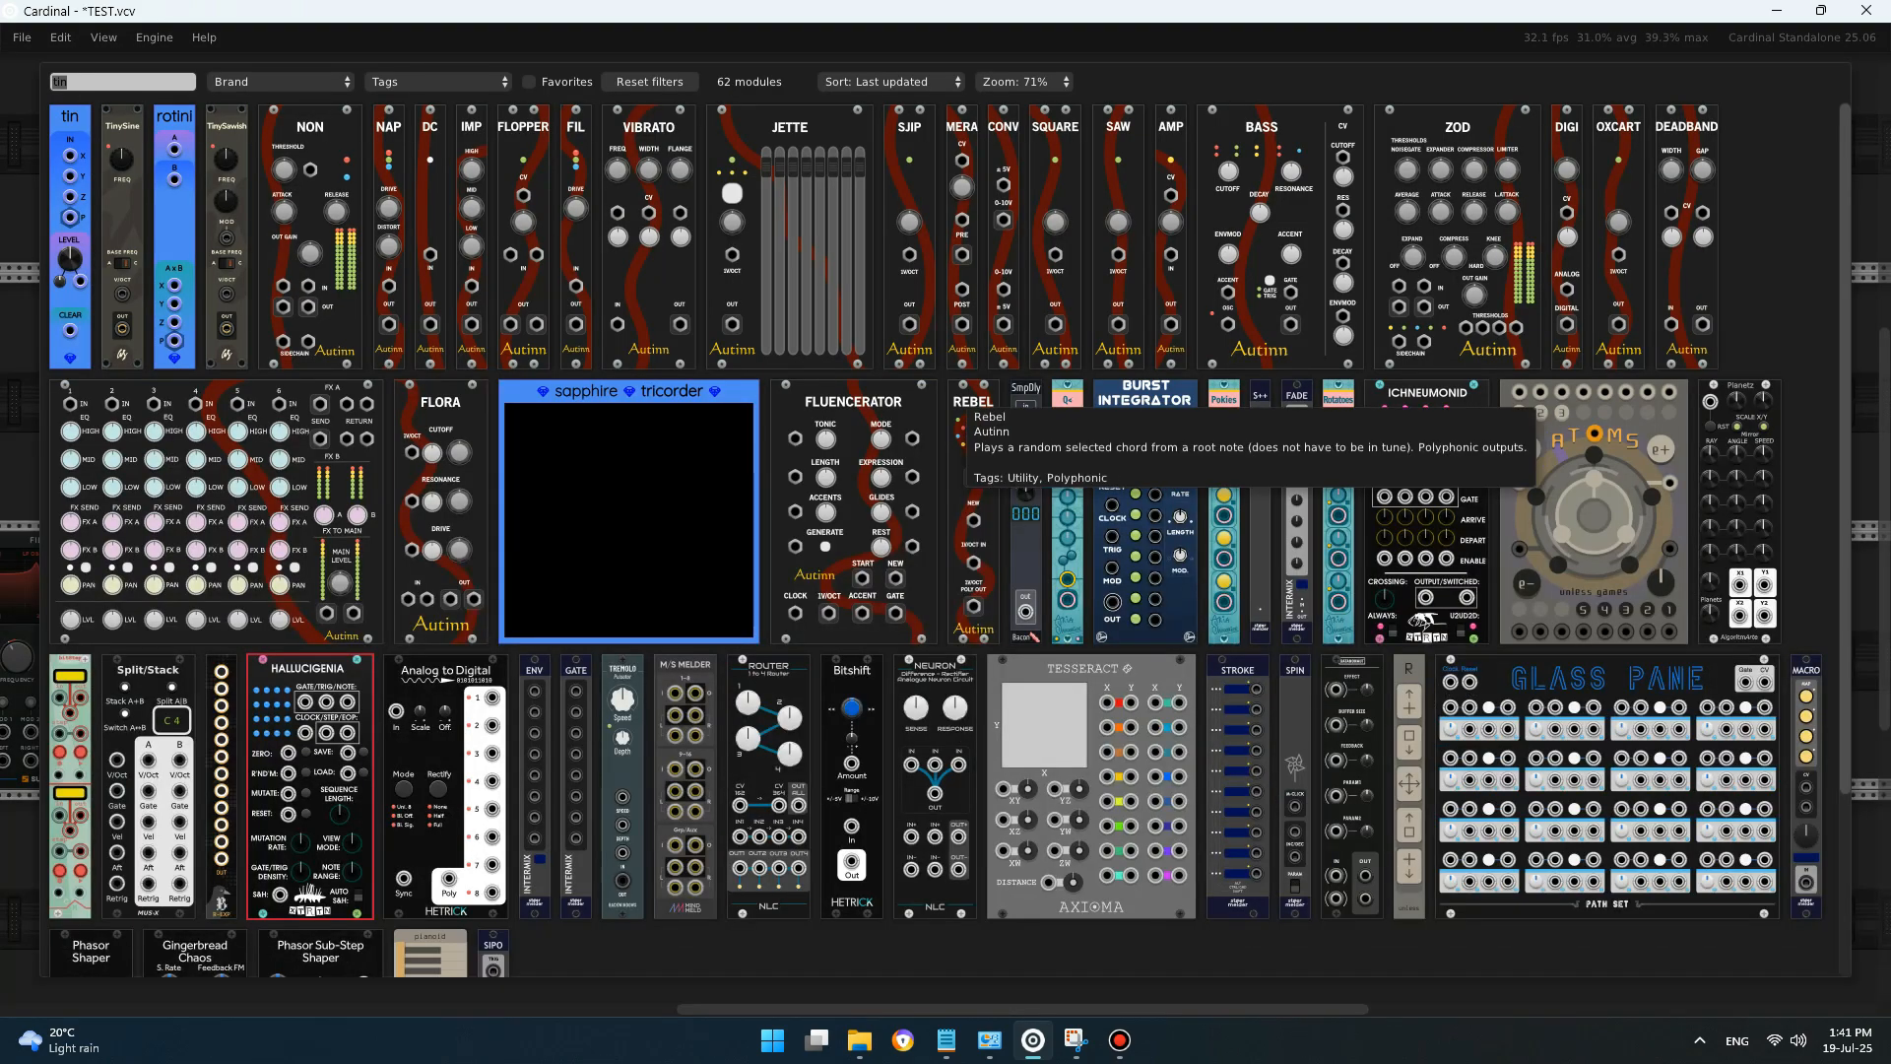
text(flo)
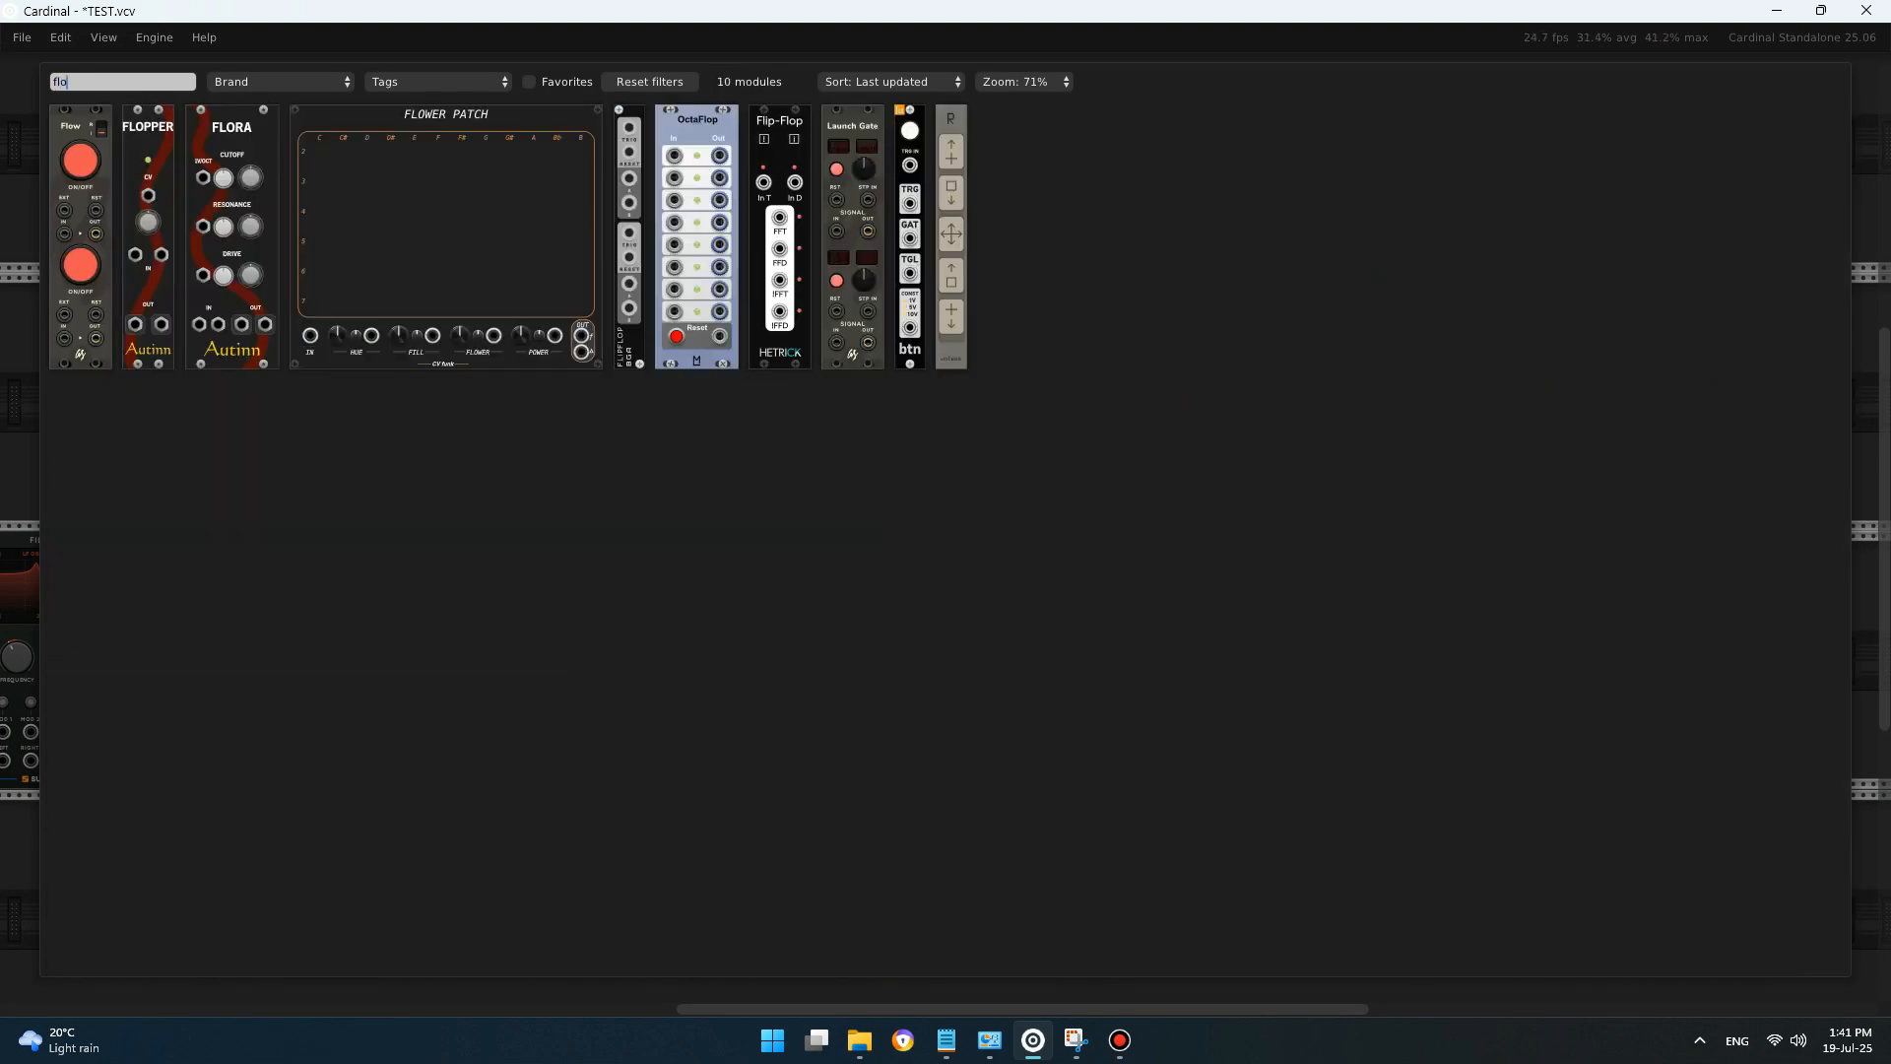
key(BackSpace)
key(BackSpace)
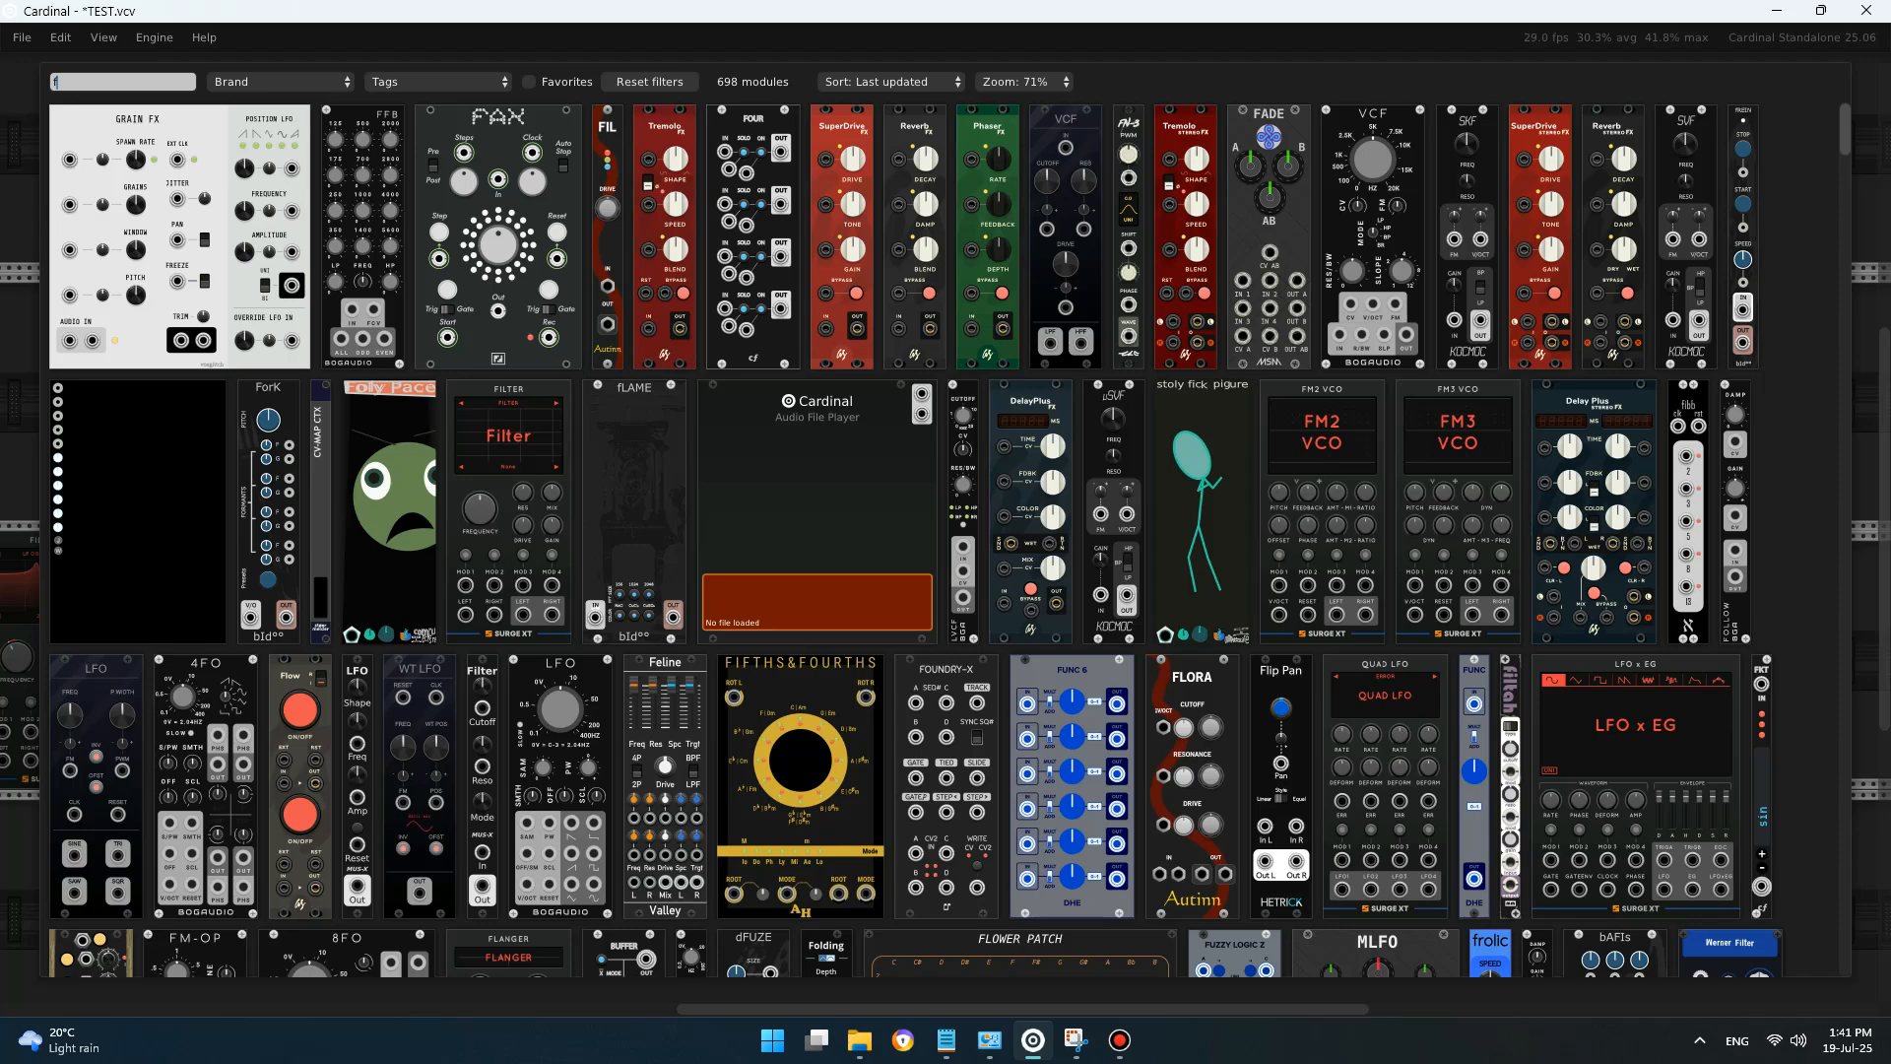
key(BackSpace)
key(Escape)
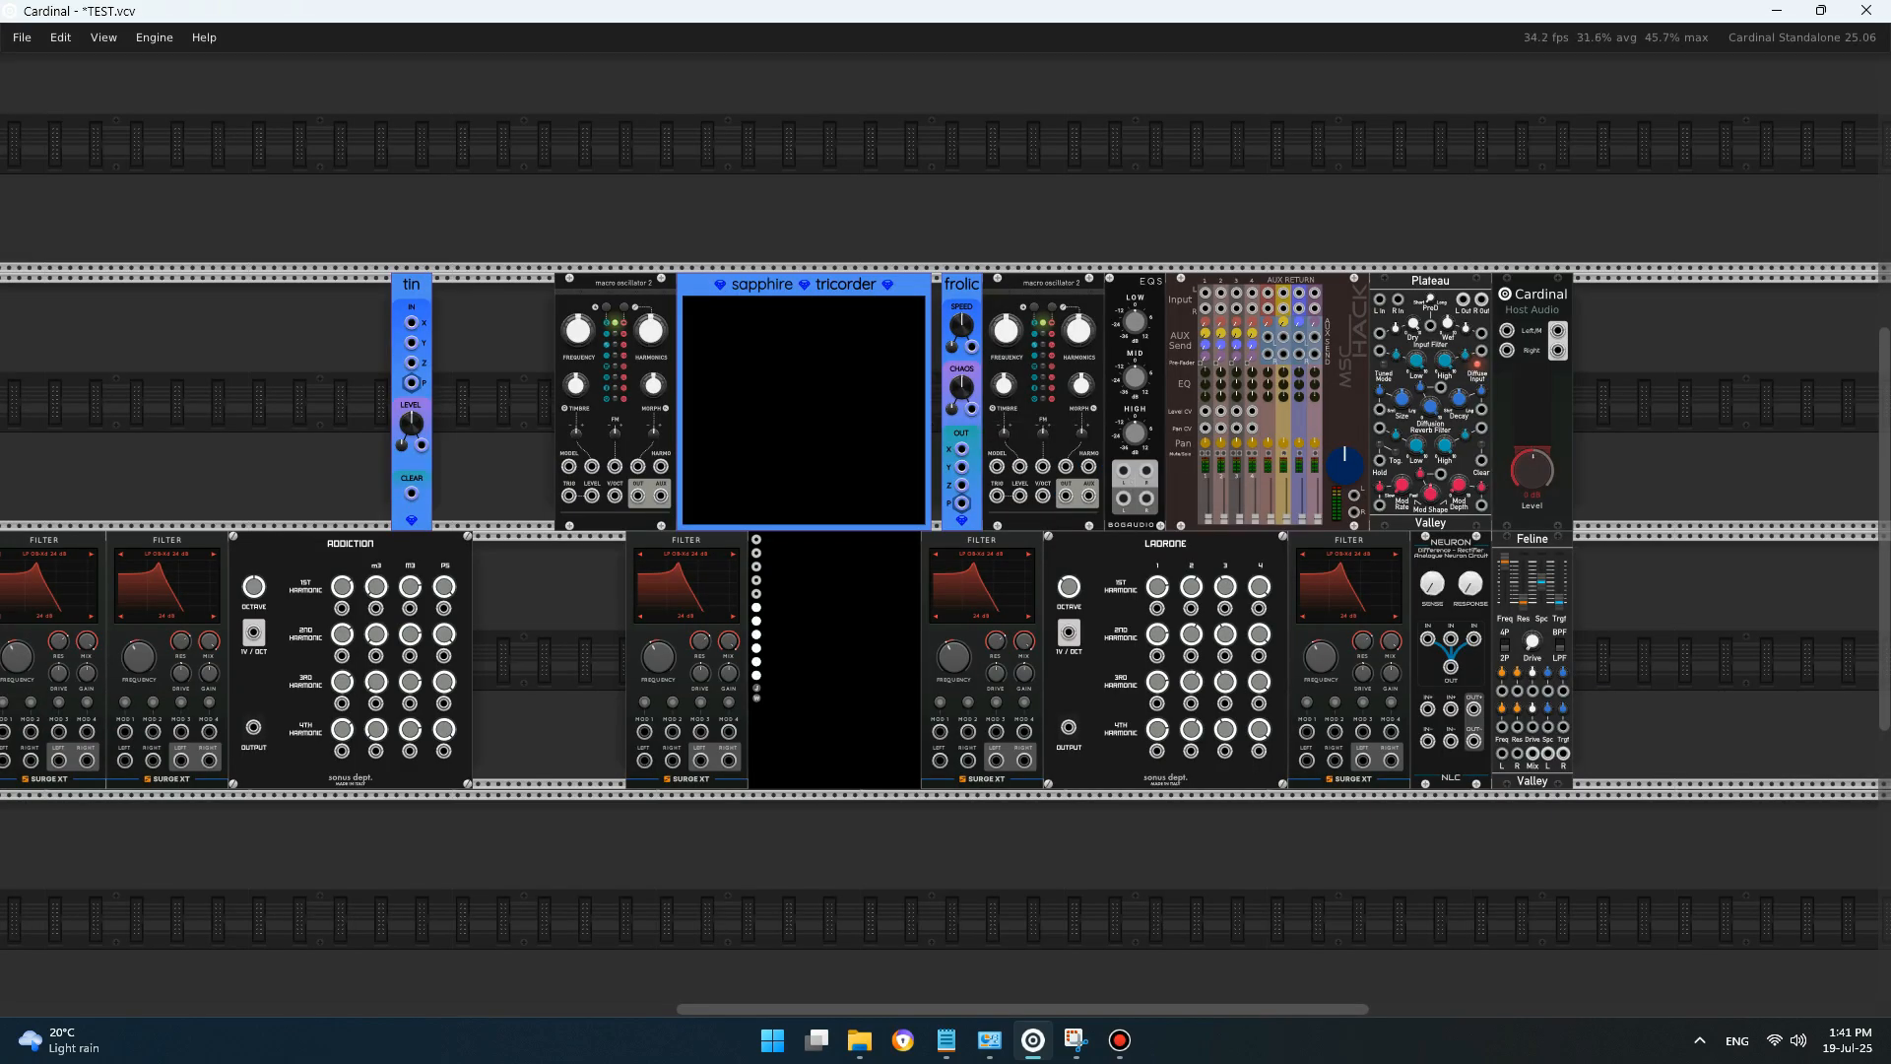
- Move the left Macro Oscillator 2 further left, and attach Tin directly left and Frolic directly right of the Tricorder
drag(614, 282, 523, 283)
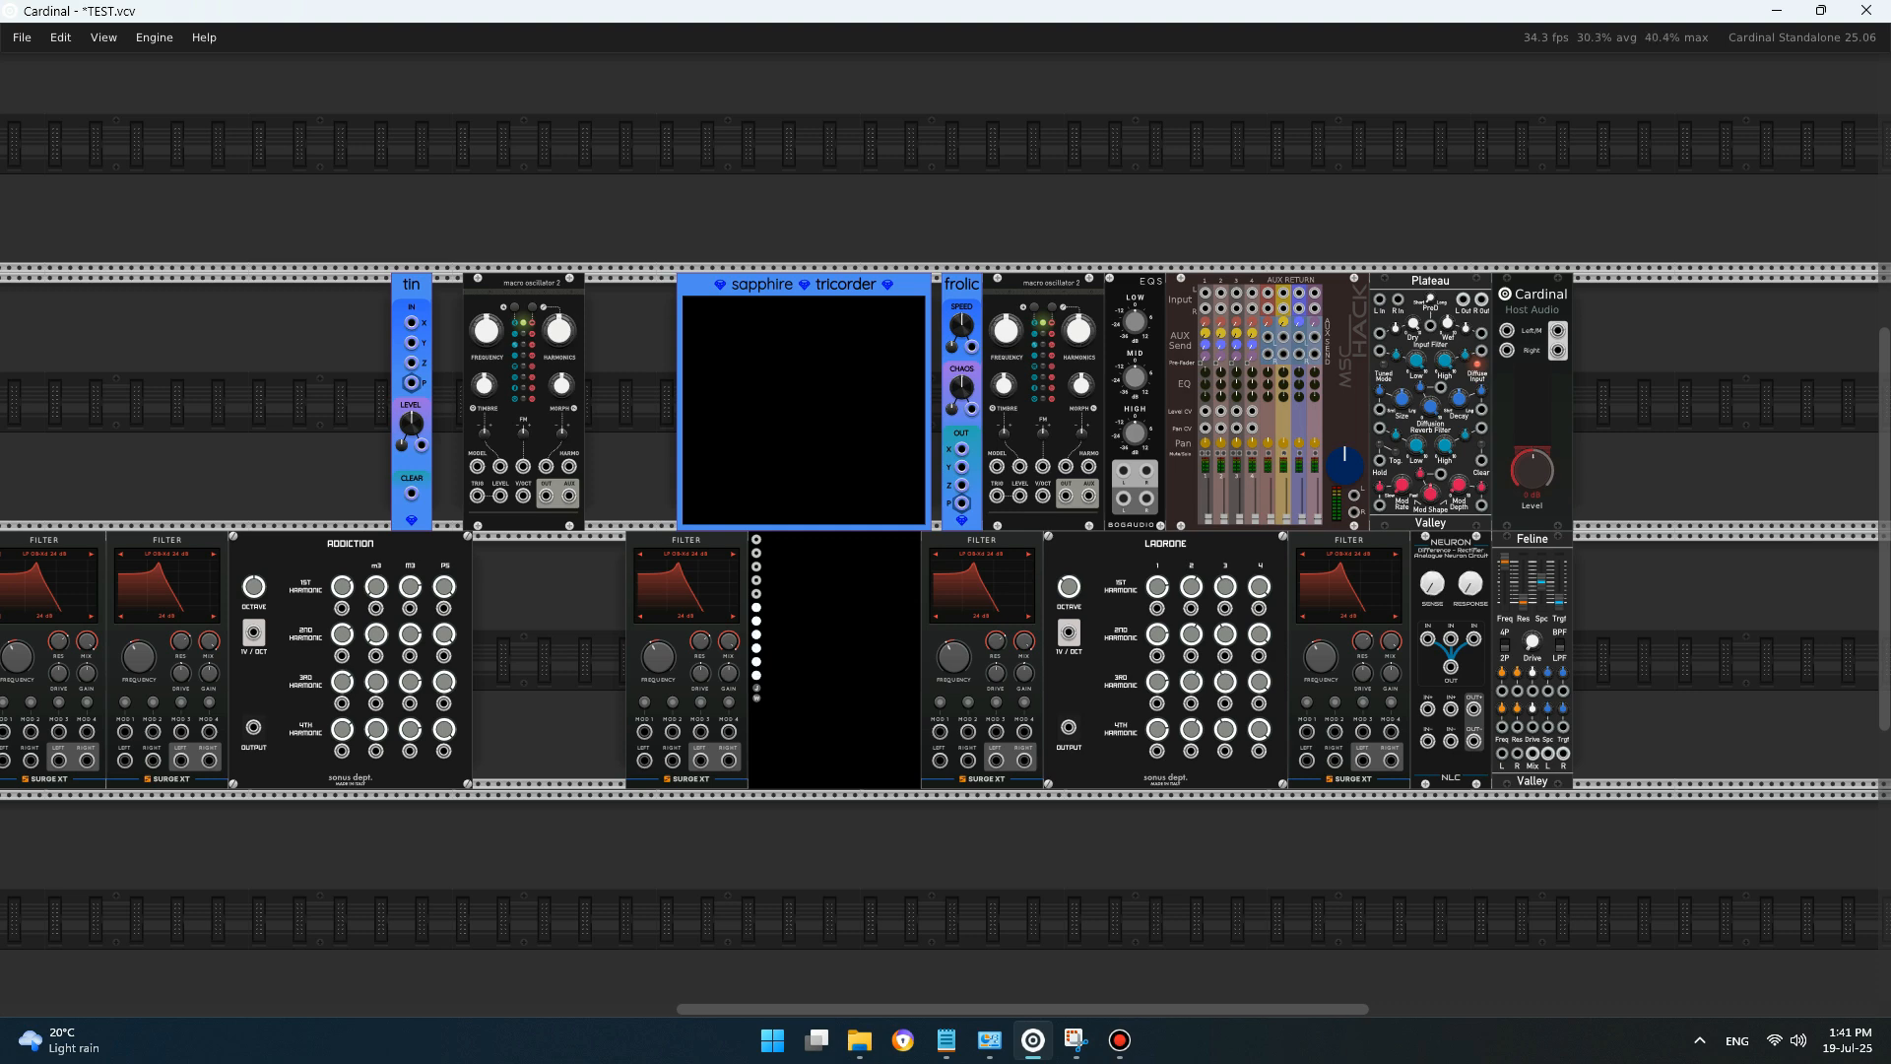
drag(411, 283, 656, 284)
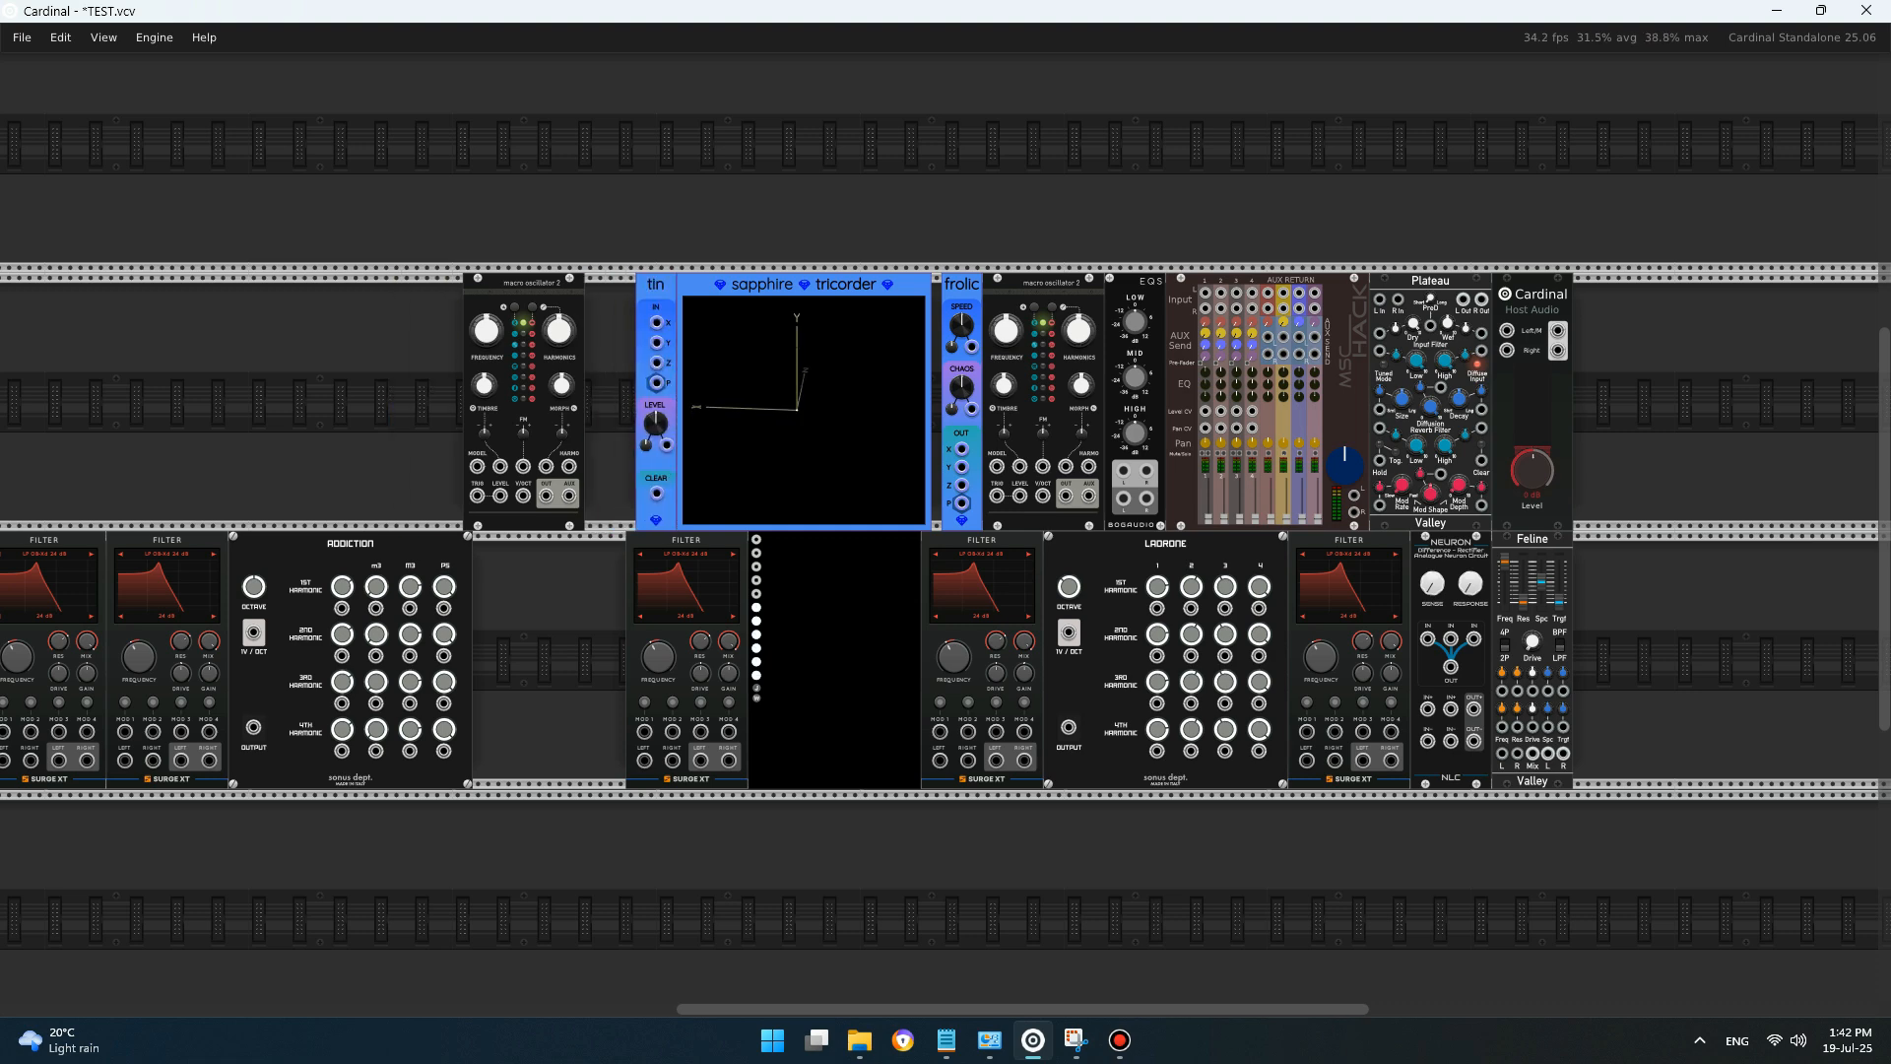
drag(962, 284, 952, 284)
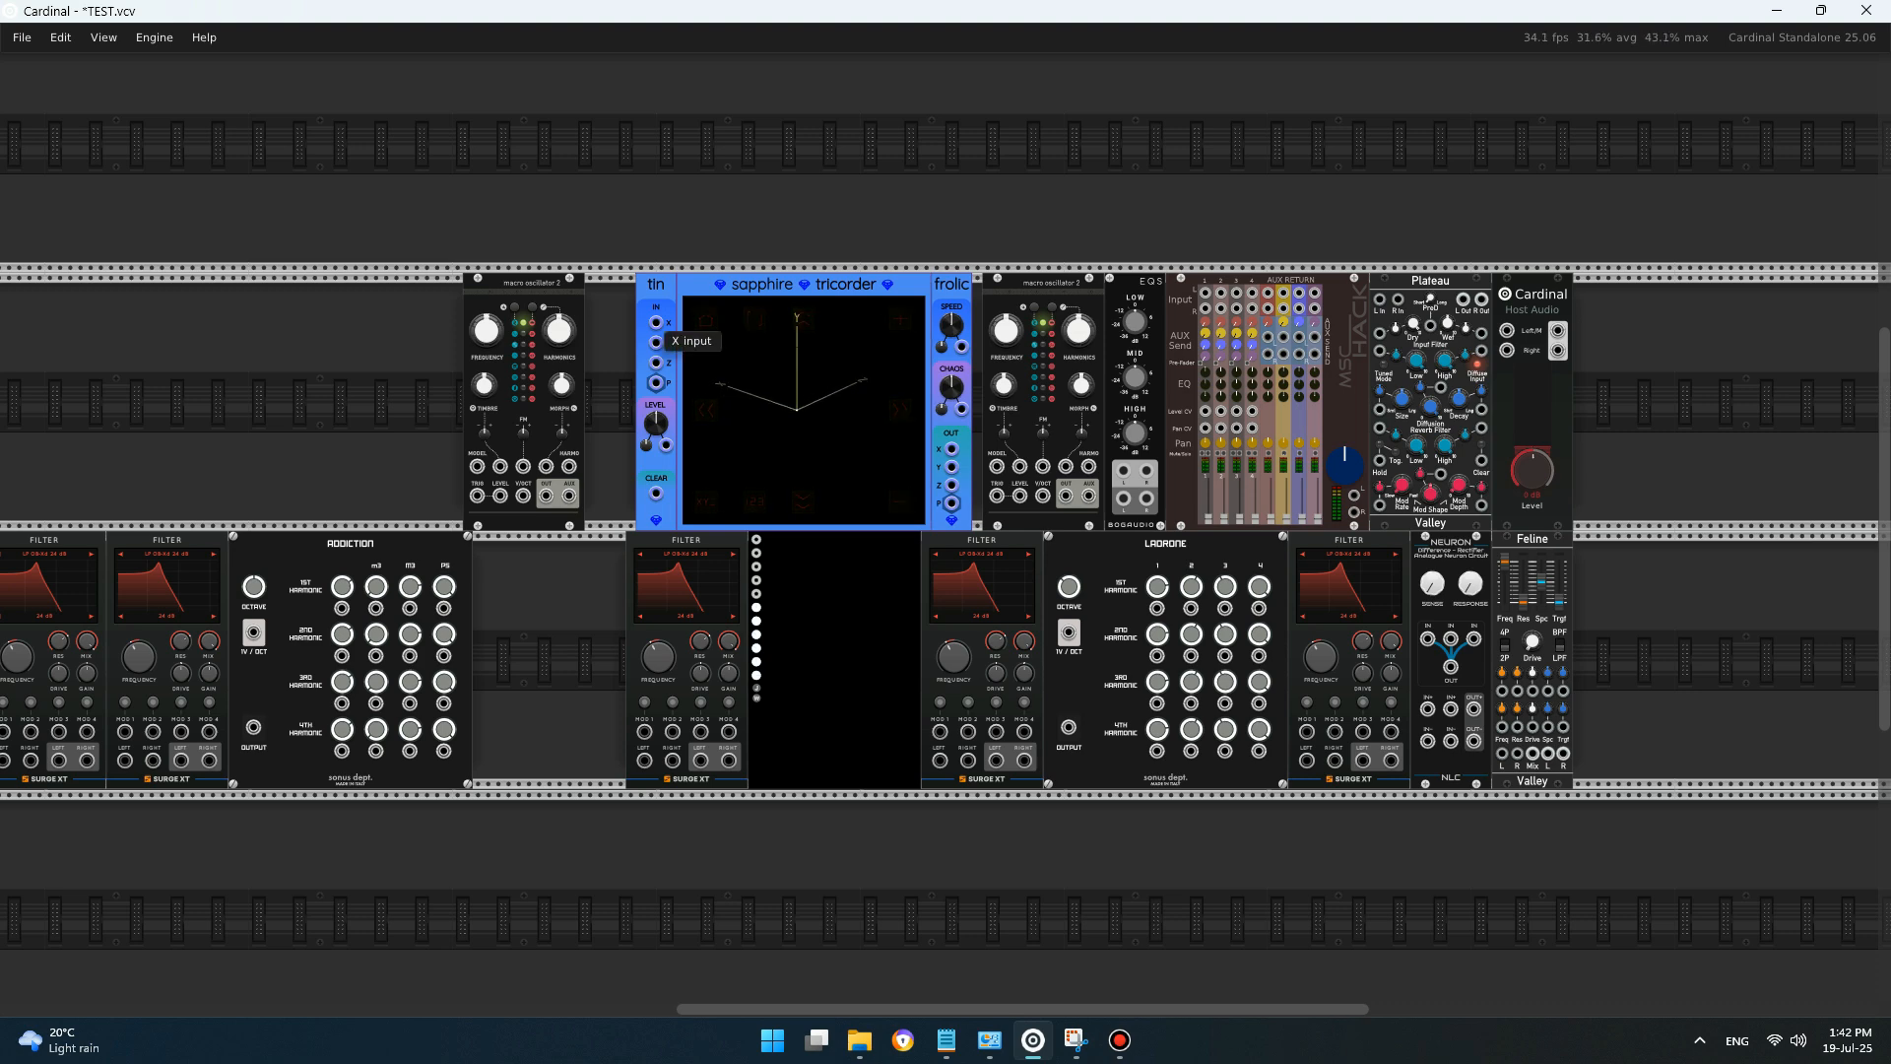
- Connect the left Macro Oscillator 2's main output to Tin's X input, and Ladrone's output to Tin's Y input
drag(655, 323, 547, 496)
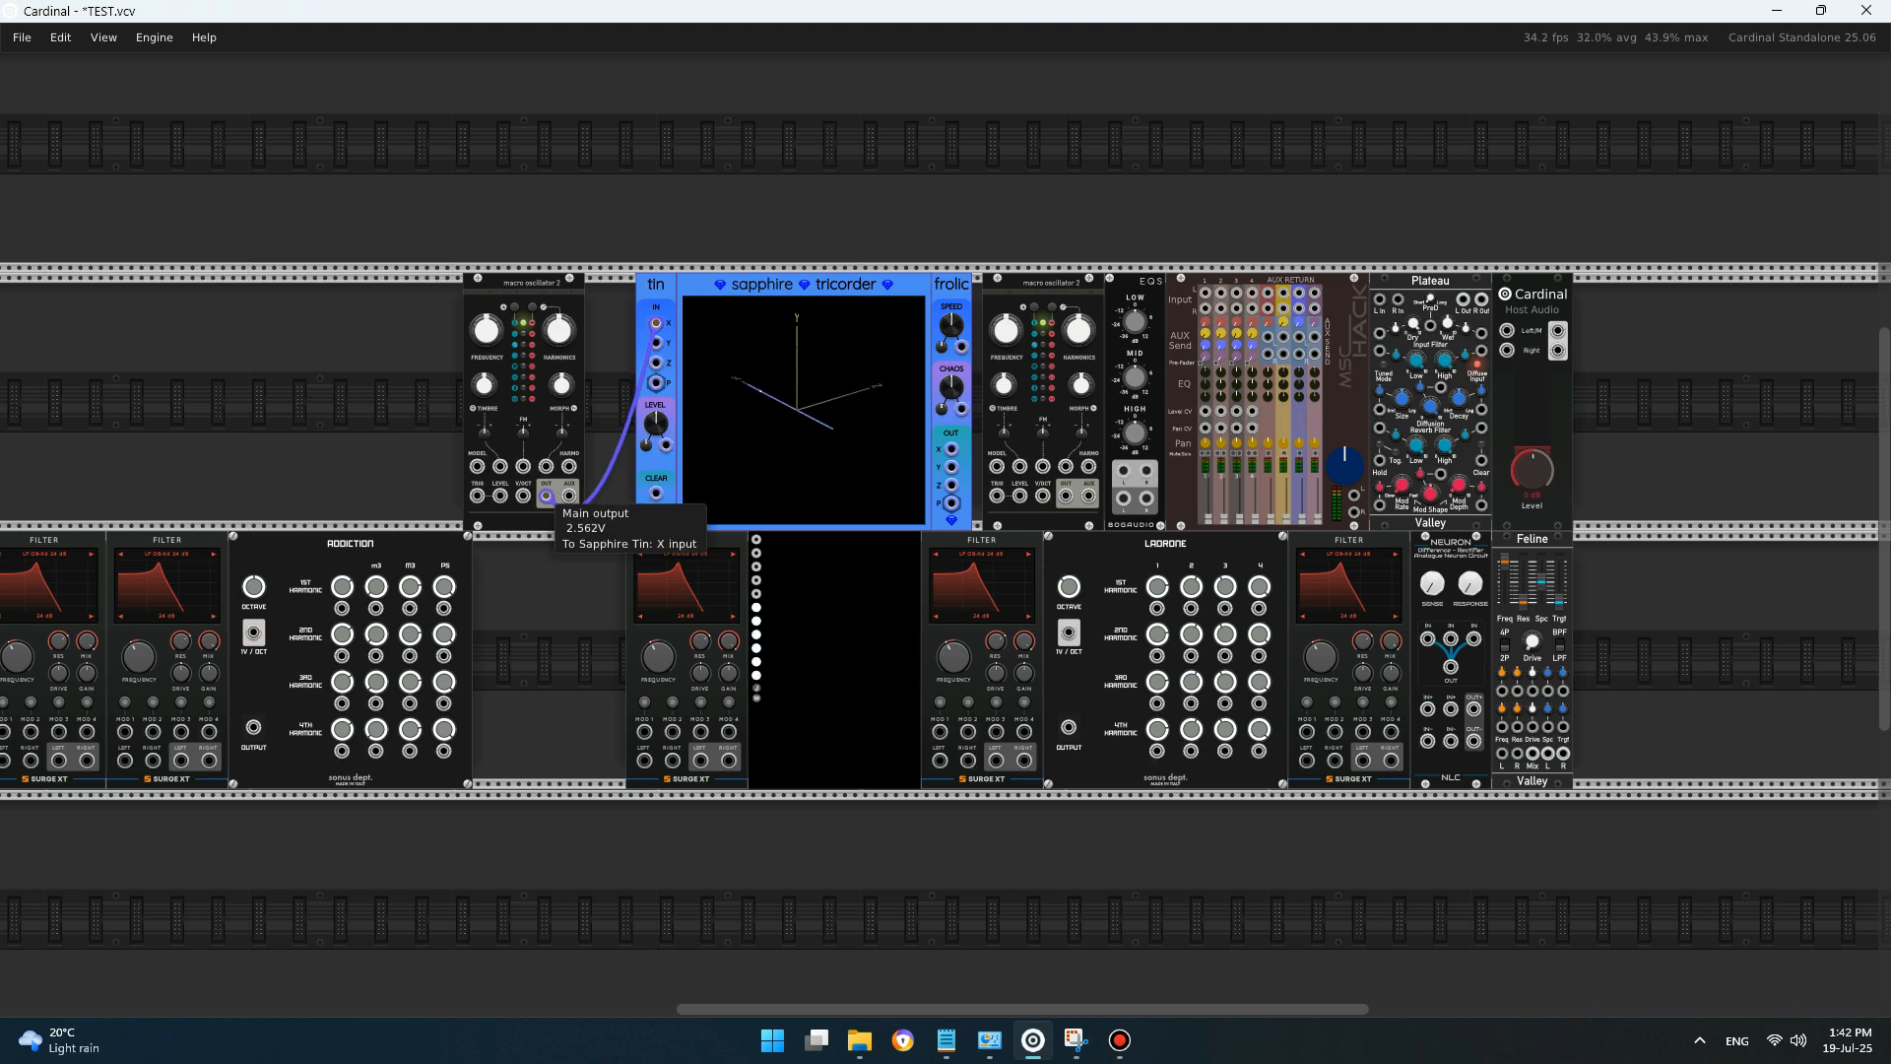
mouse_move(655, 343)
mouse_down()
mouse_move(853, 625)
mouse_move(1013, 772)
mouse_move(1076, 781)
mouse_move(1047, 772)
mouse_move(1074, 737)
mouse_move(739, 698)
mouse_move(591, 498)
mouse_move(656, 342)
mouse_up()
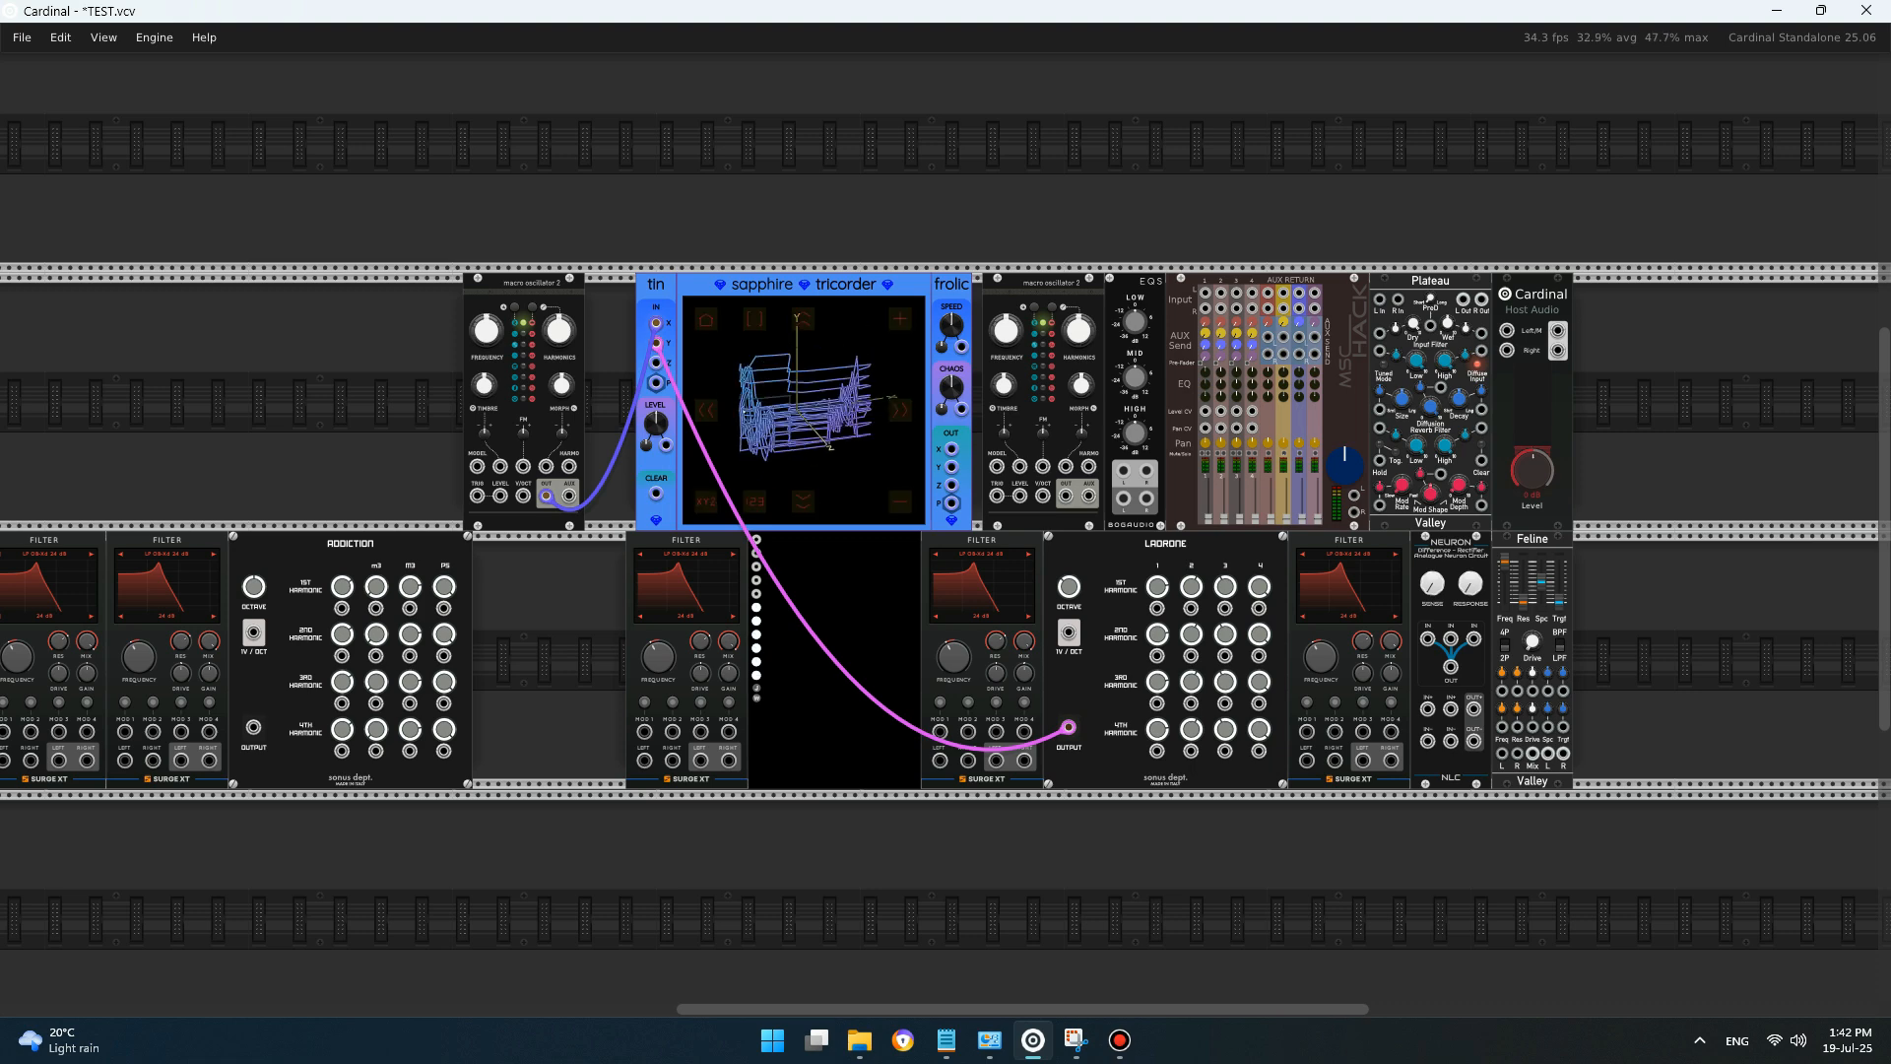
mouse_move(804, 188)
mouse_down()
mouse_move(805, 341)
mouse_move(807, 264)
mouse_up()
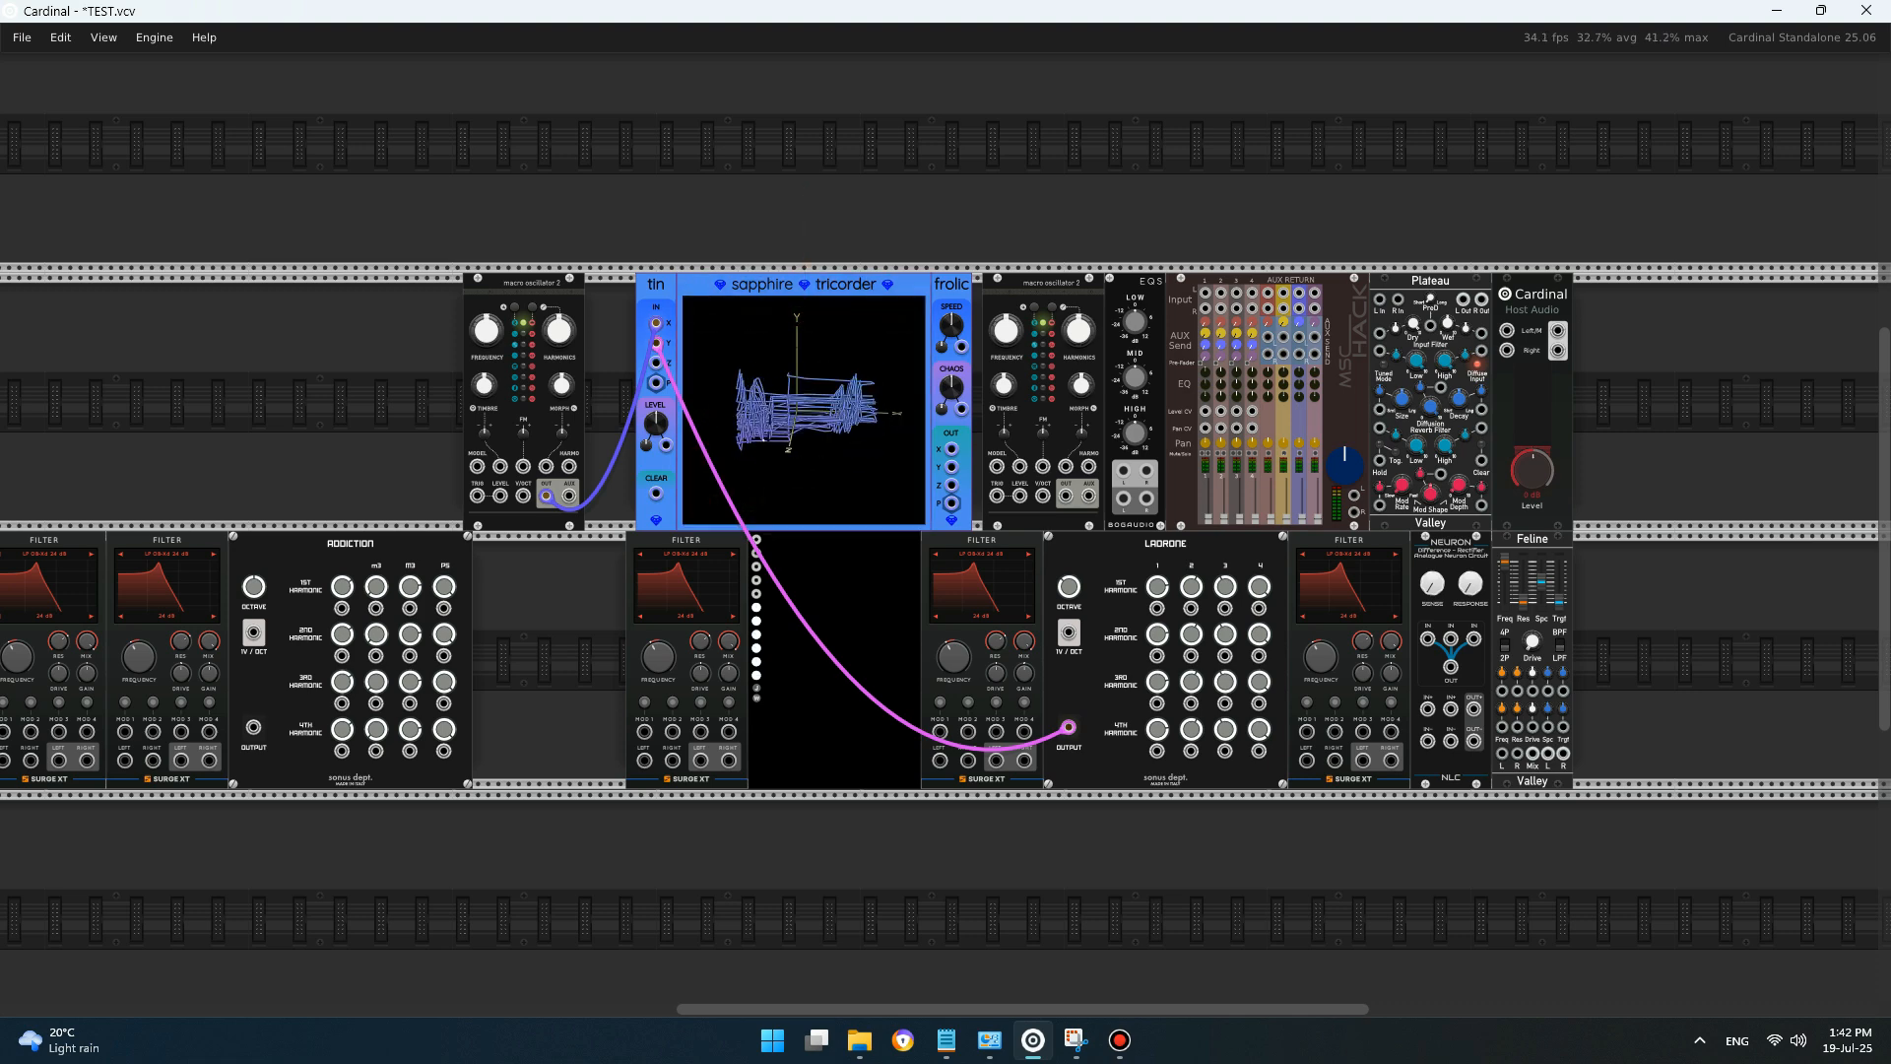
- Move Tin away from the Tricorder and return it to the Tricorder's left side
drag(656, 284, 412, 284)
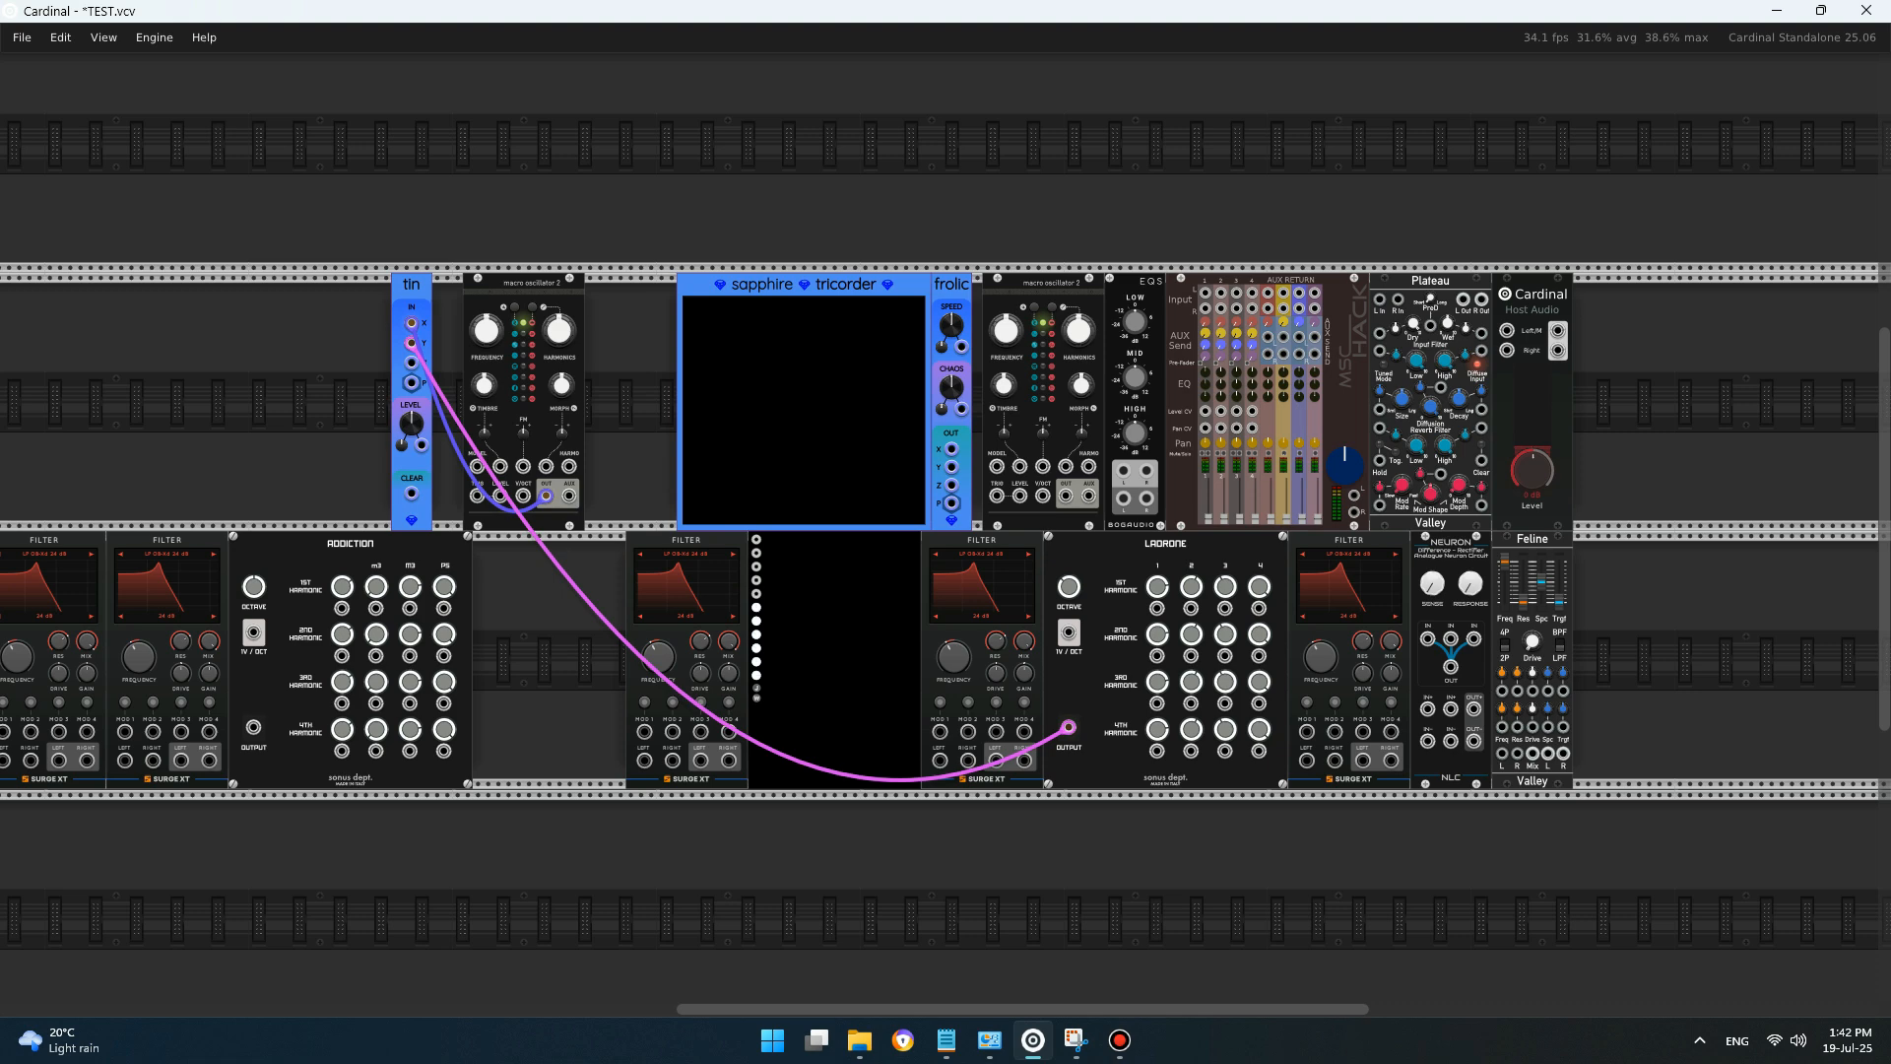
key(ctrl+z)
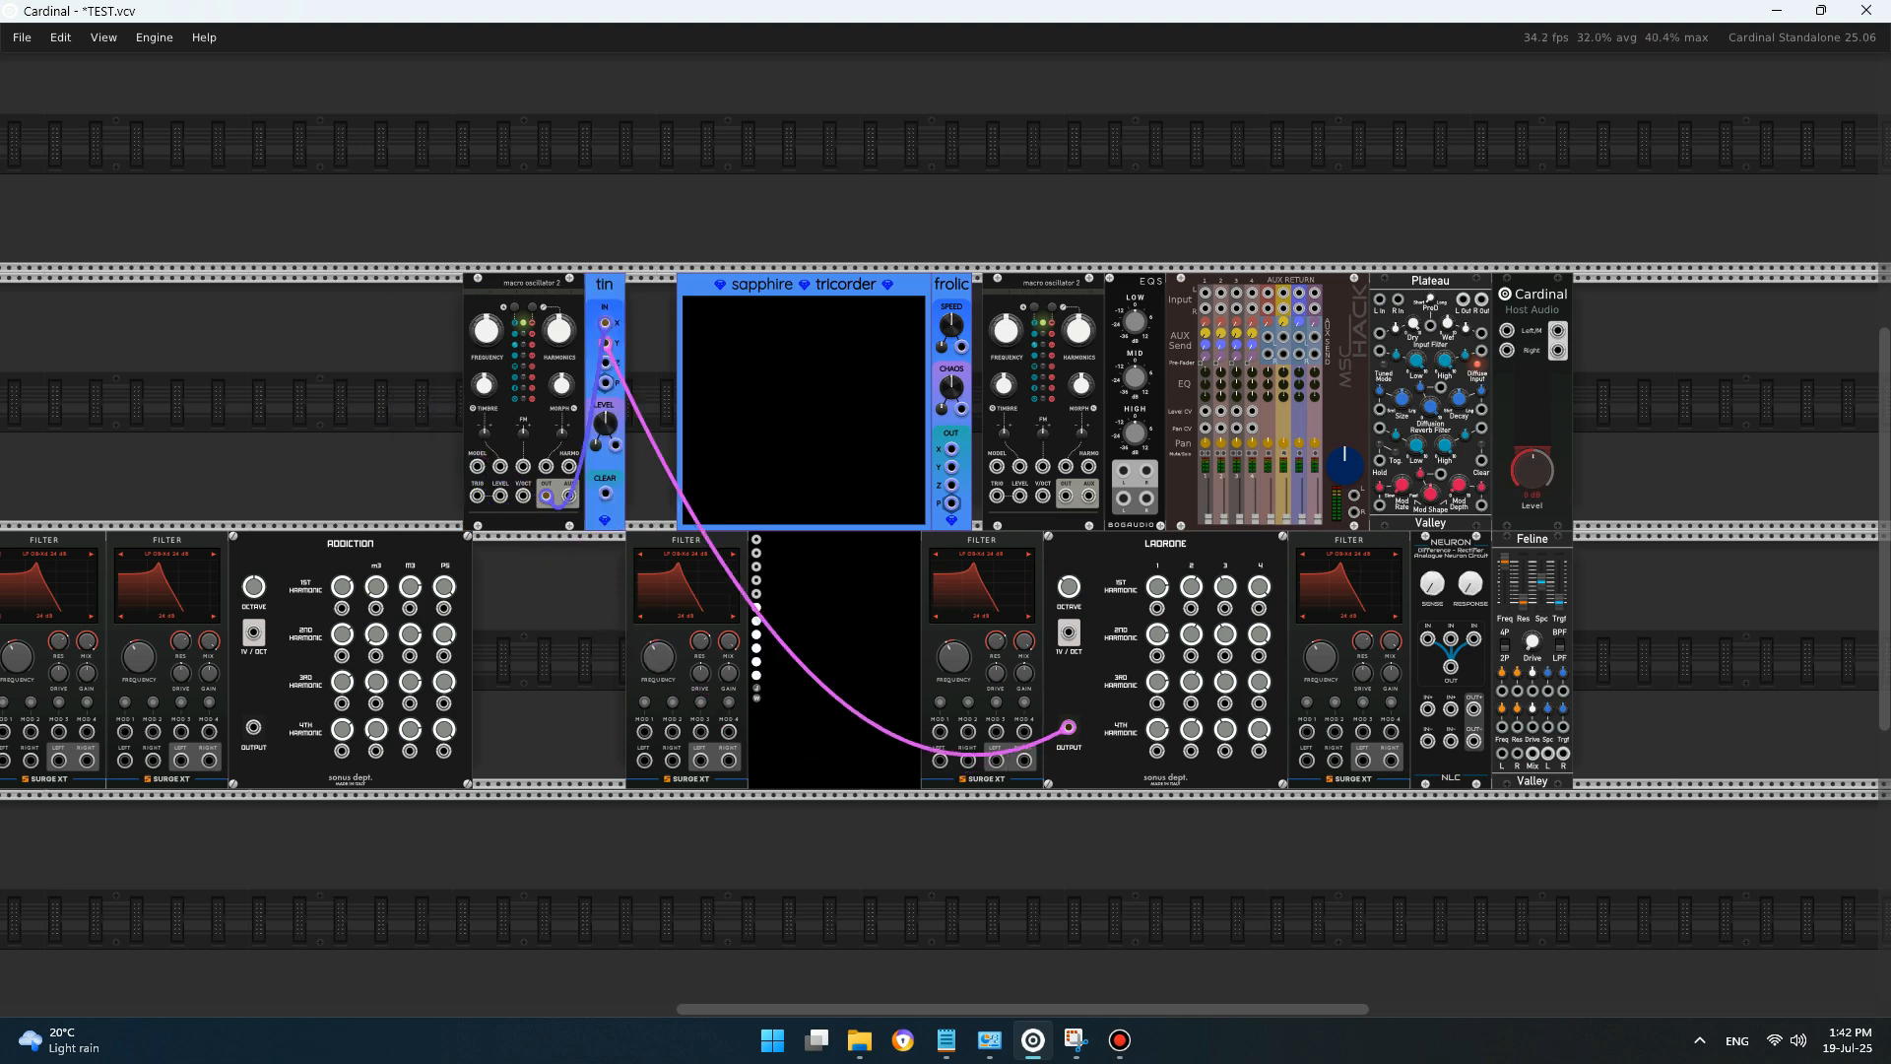
drag(651, 224, 668, 294)
drag(817, 201, 835, 288)
drag(966, 213, 651, 296)
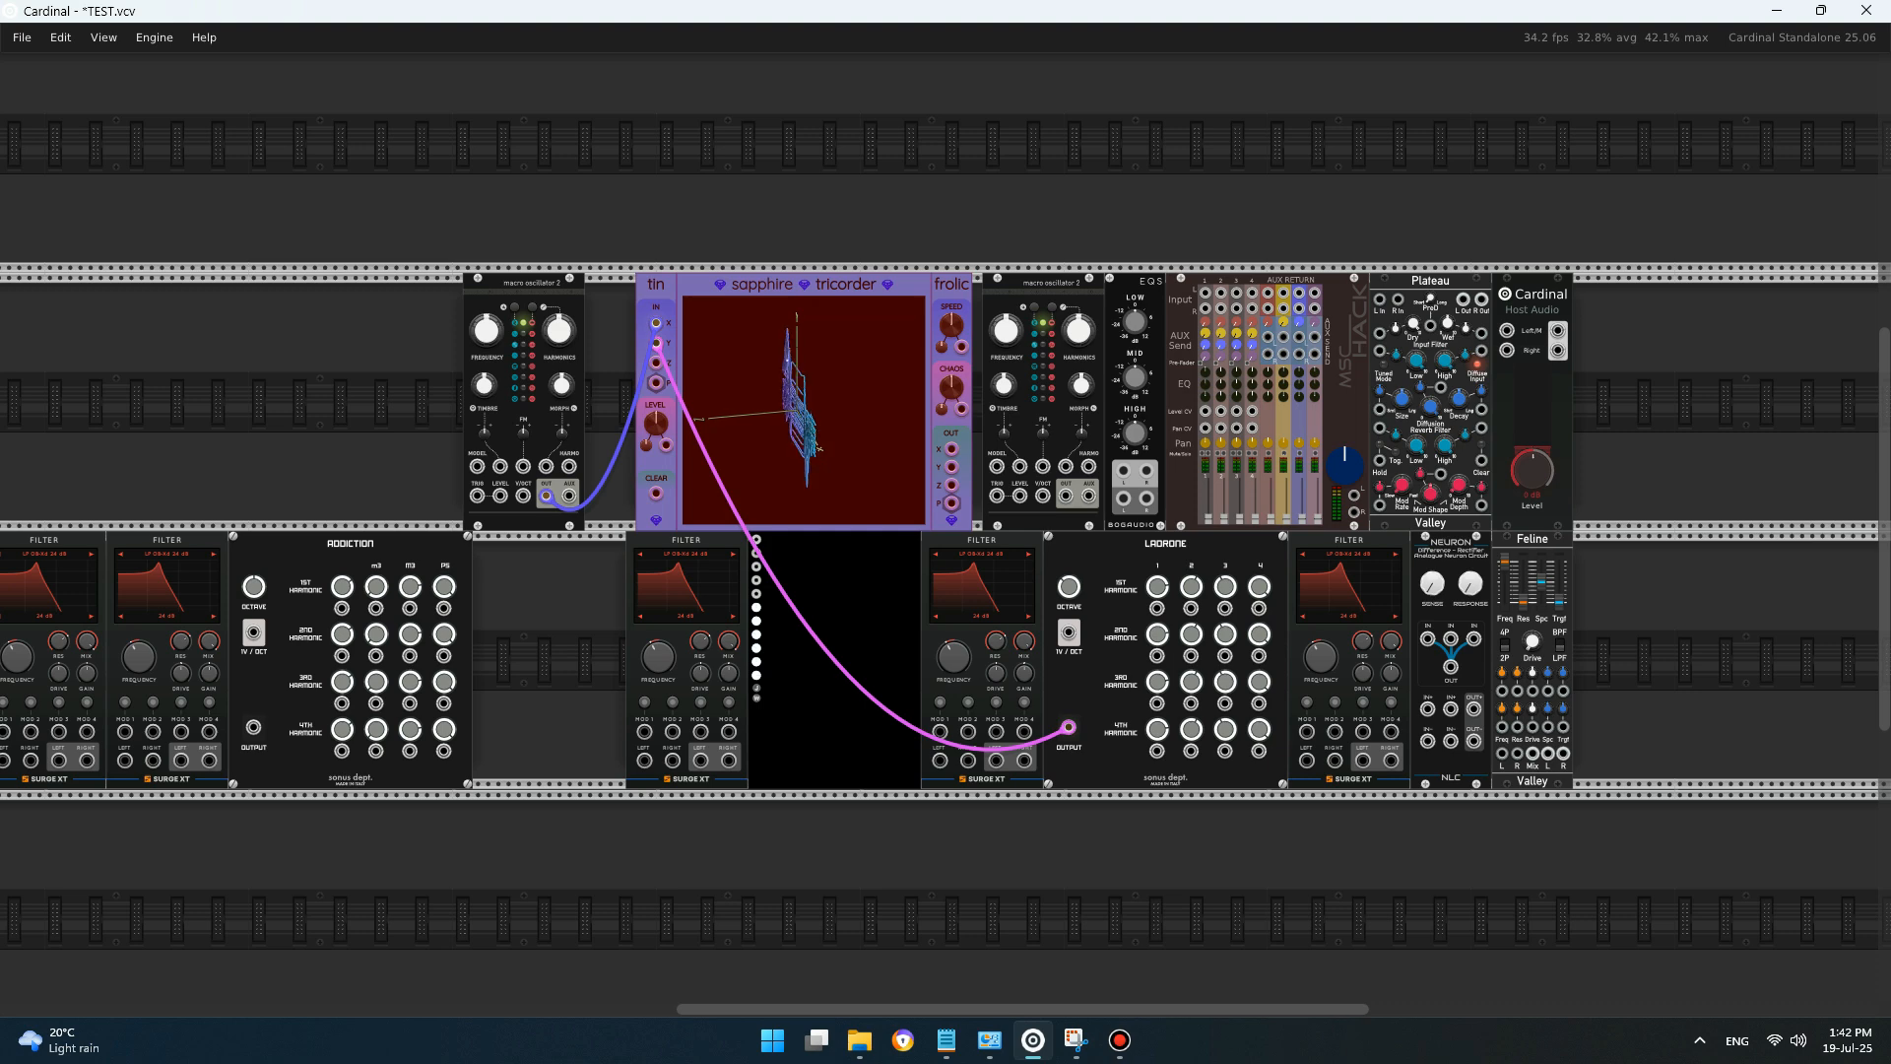
key(ctrl+shift+a)
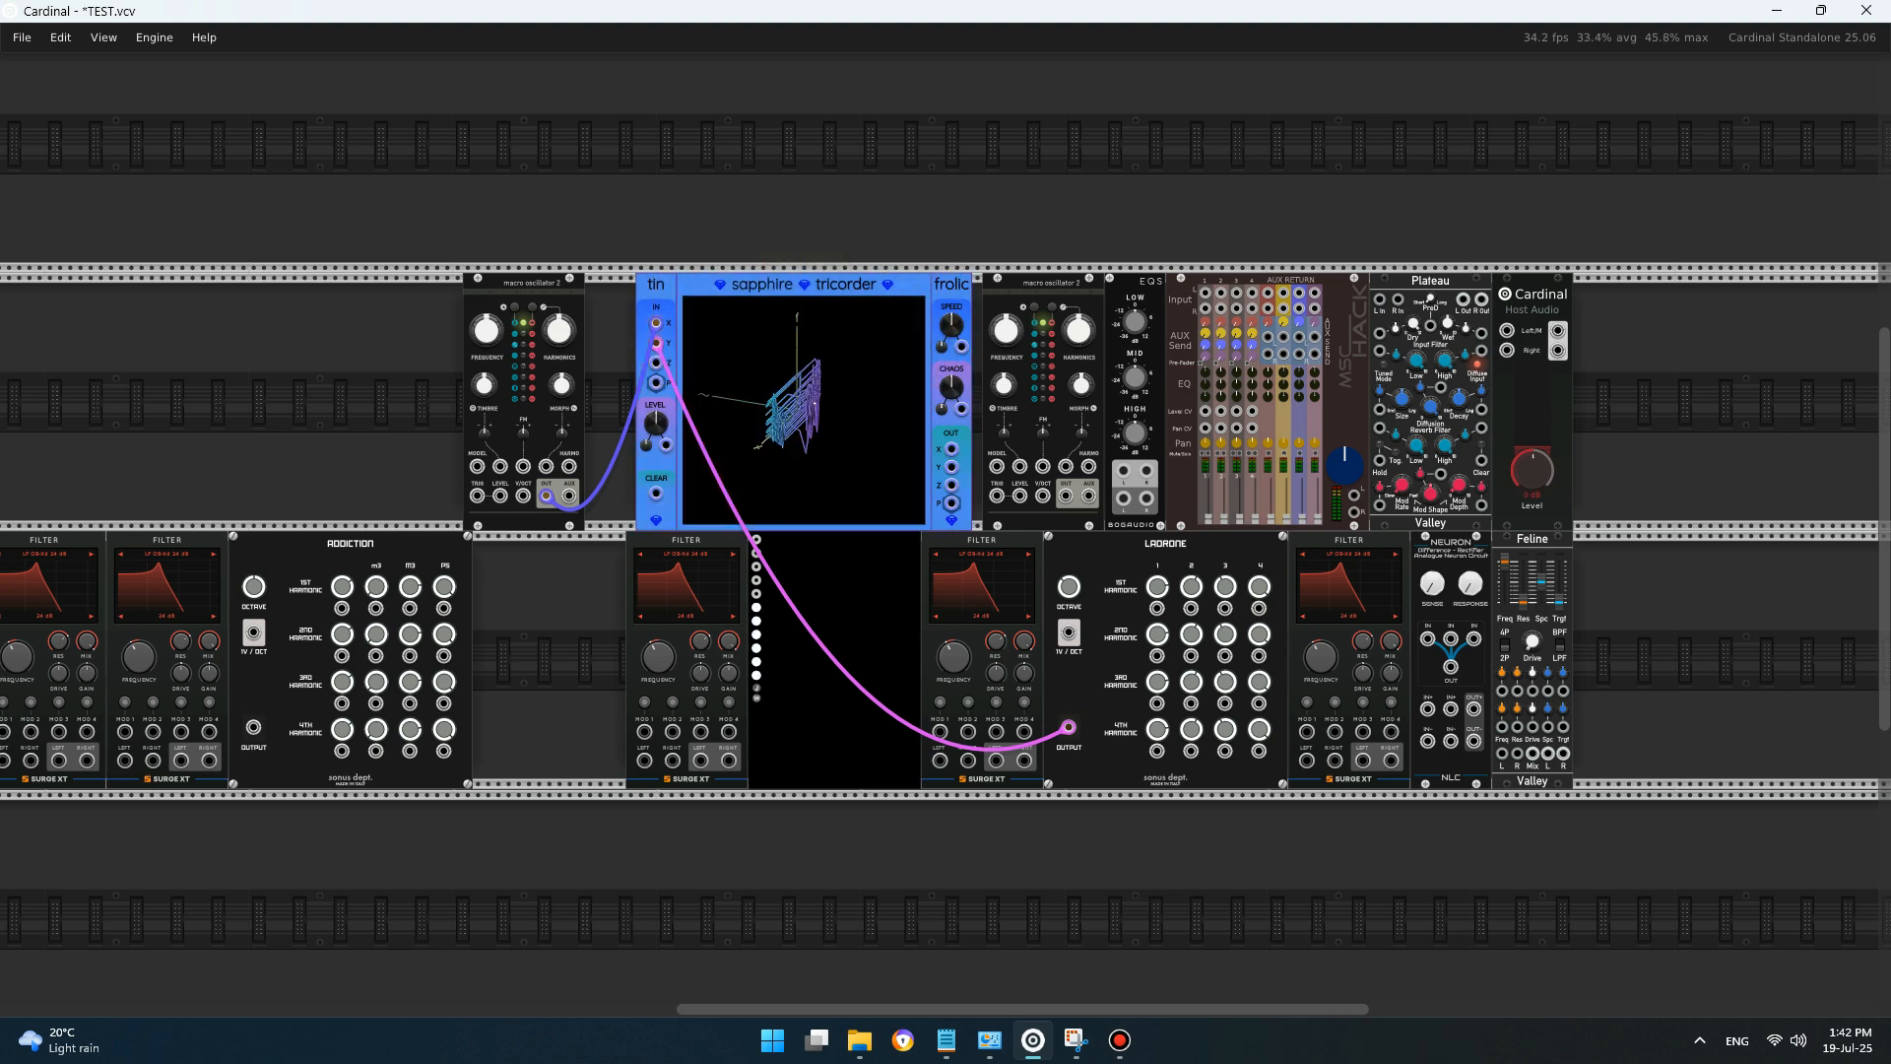
- Disconnect all cables from Tin, and move the left Macro Oscillator 2 directly left of Tin
mouse_move(803, 409)
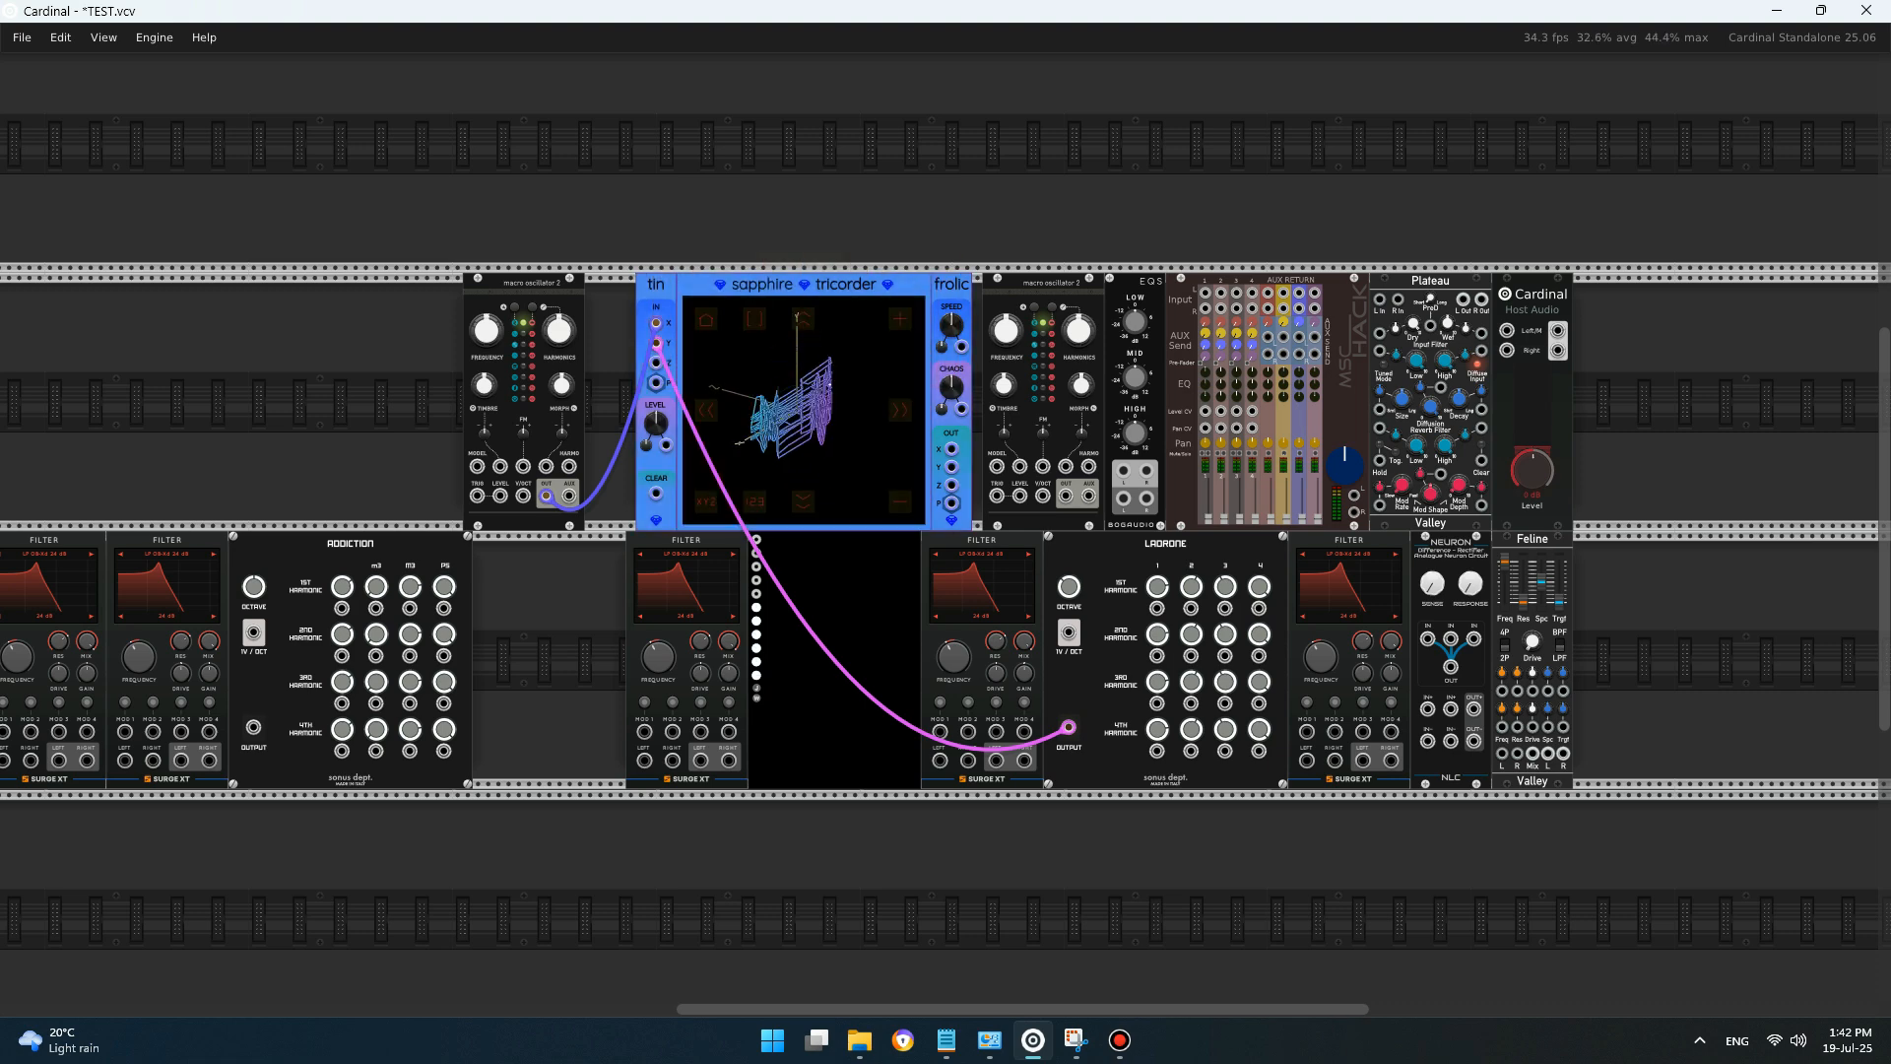
drag(665, 169, 659, 288)
right_click(658, 288)
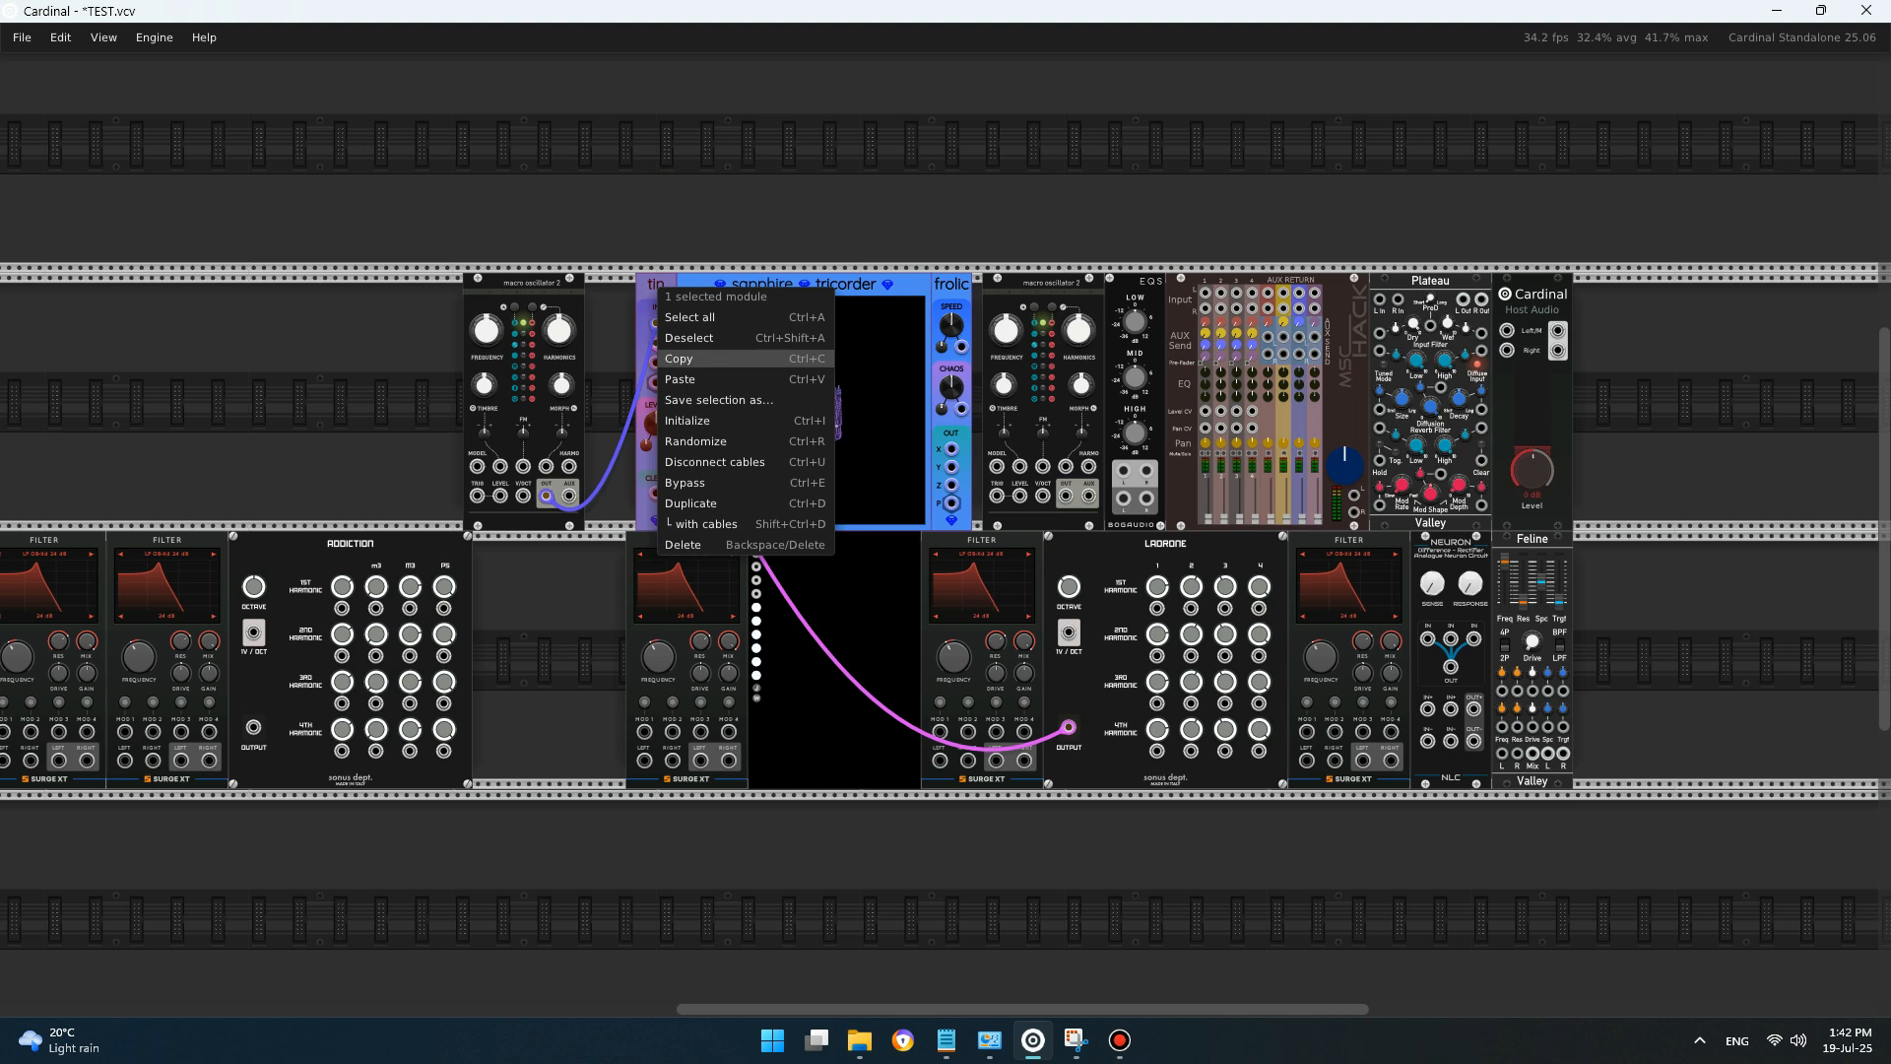
click(715, 462)
click(676, 212)
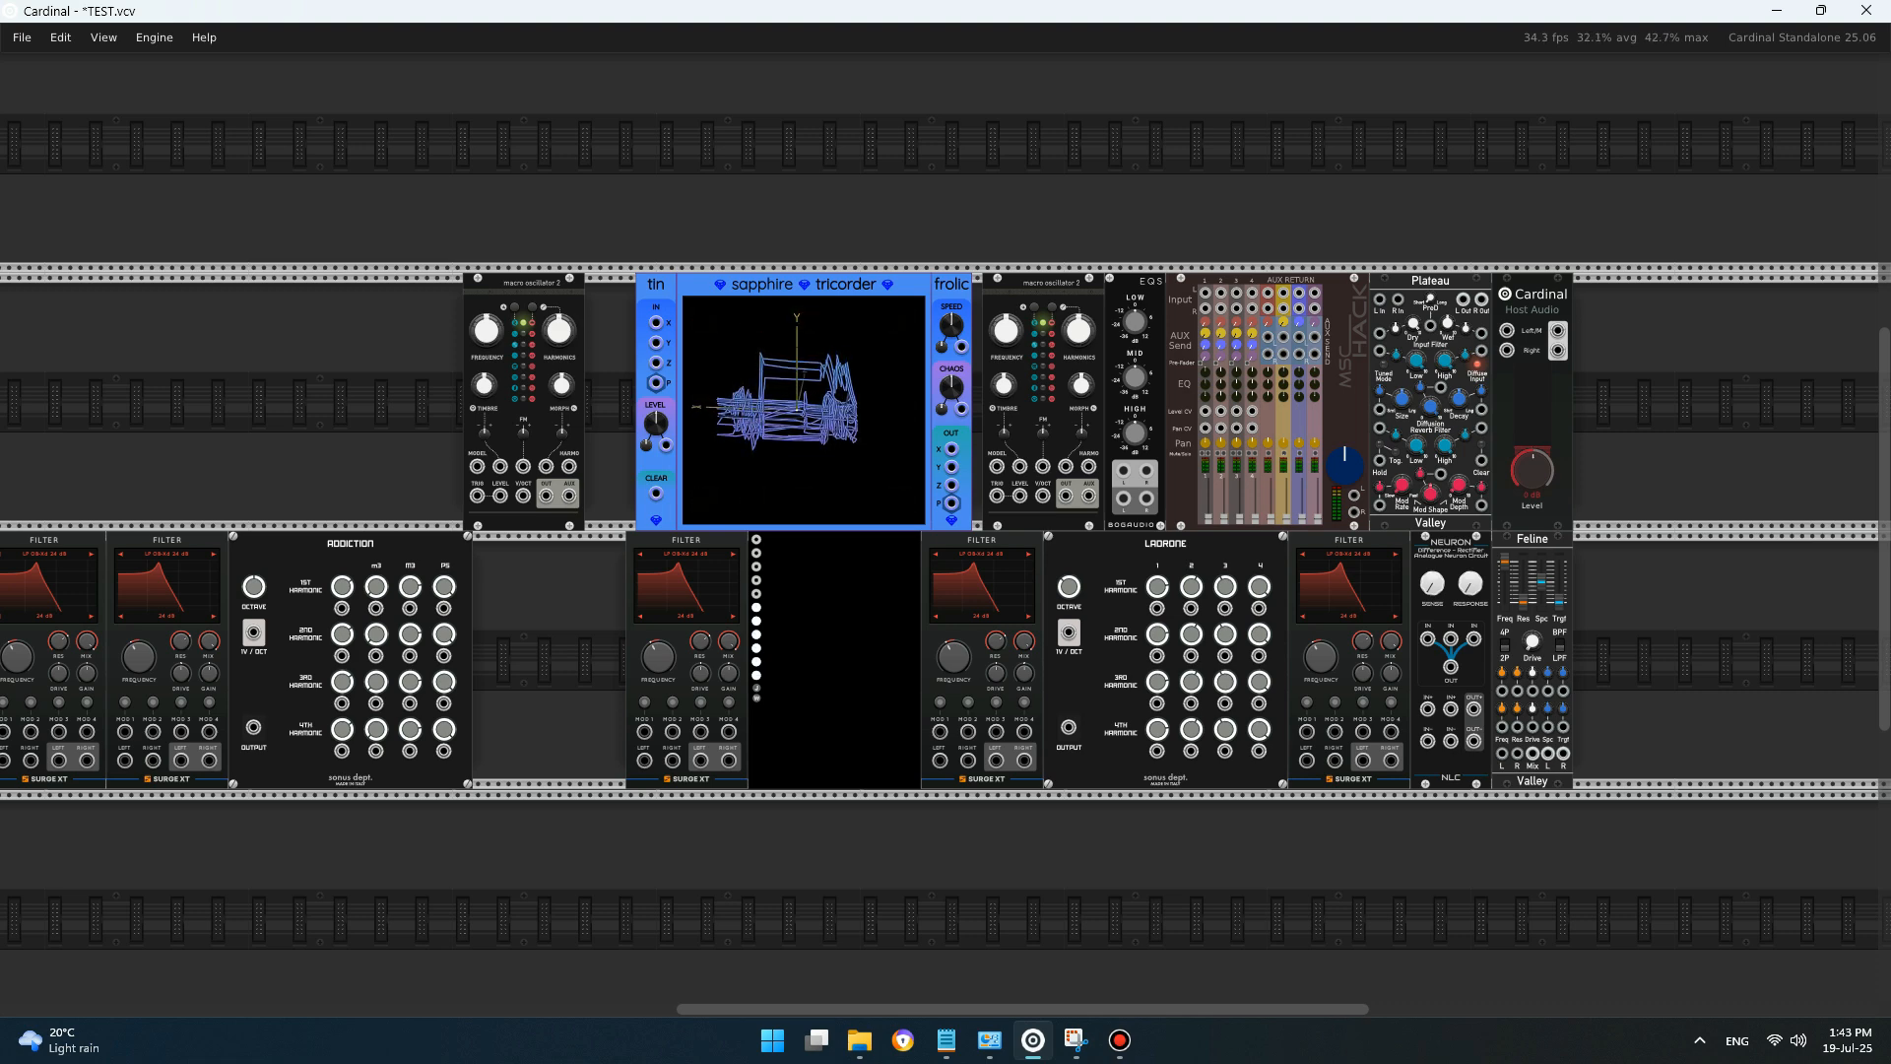
drag(523, 285, 574, 284)
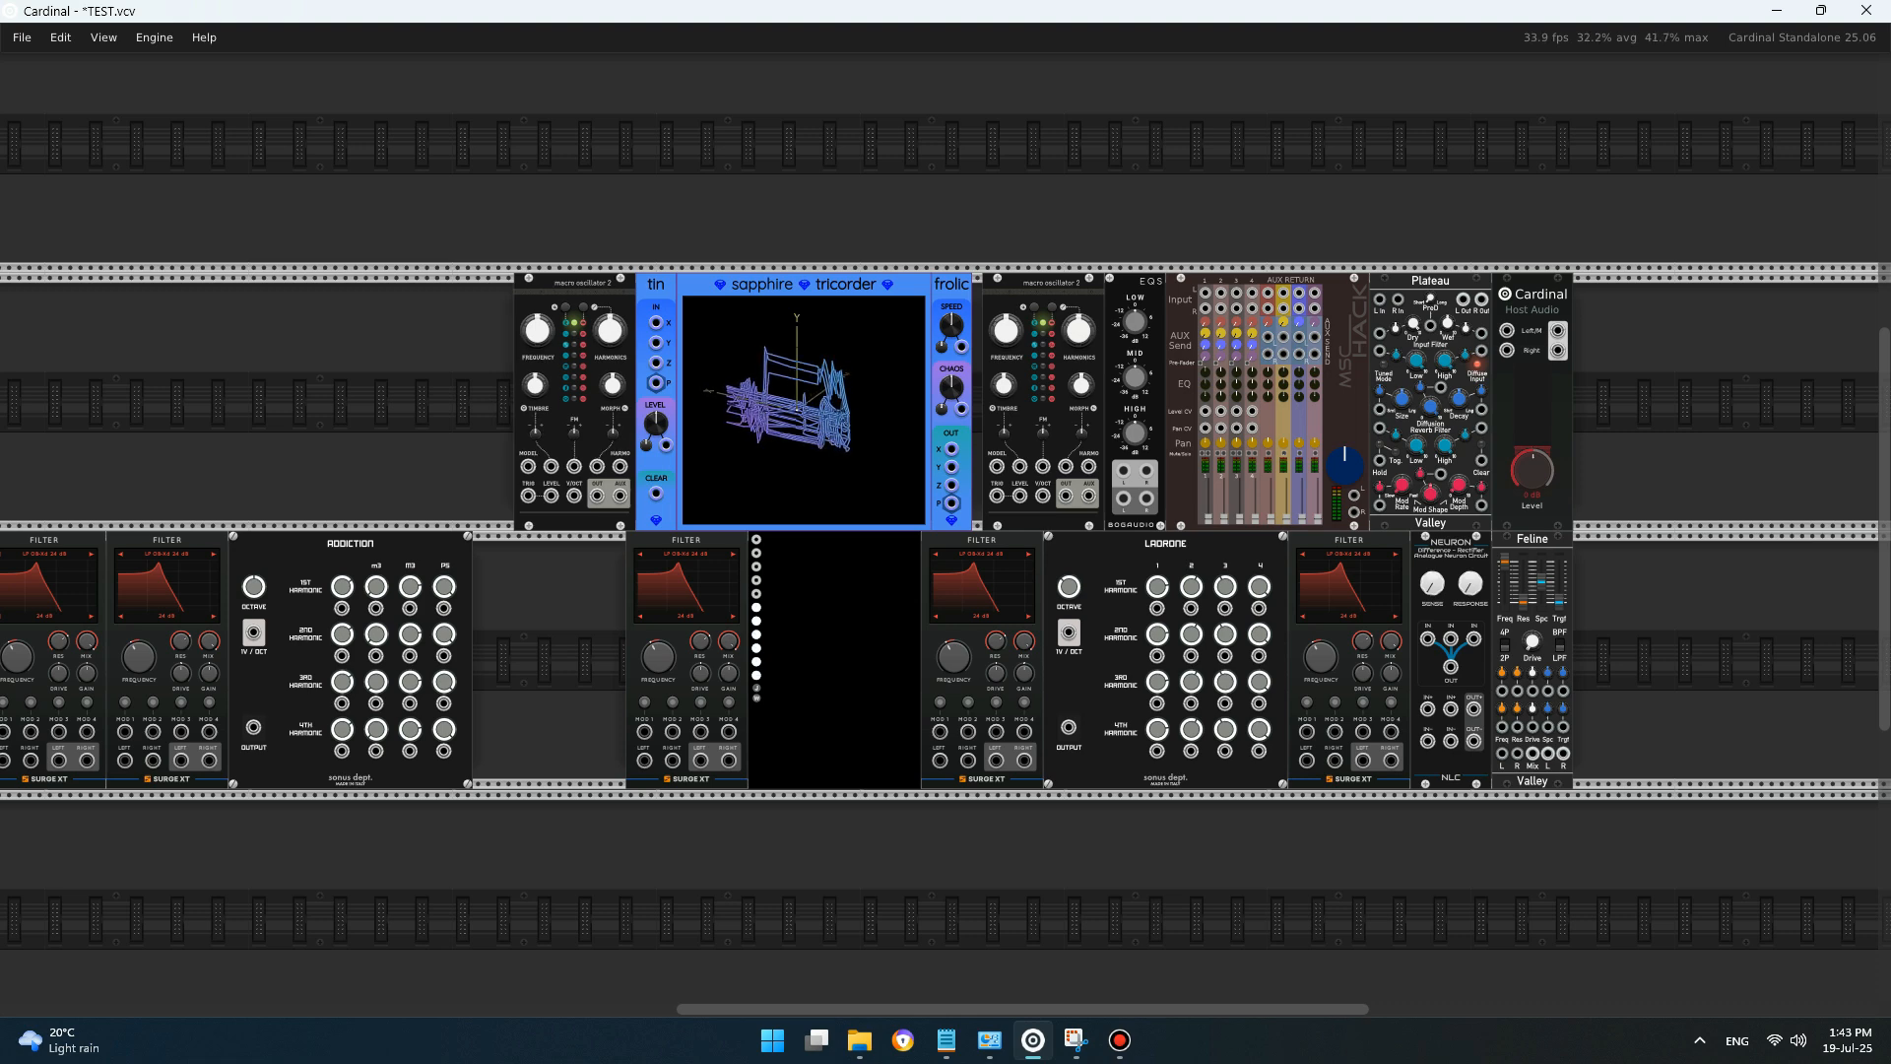
- Search the module library for "wave" and "dis", add the Sulafat distortion module to the upper row, and duplicate it
right_click(1617, 600)
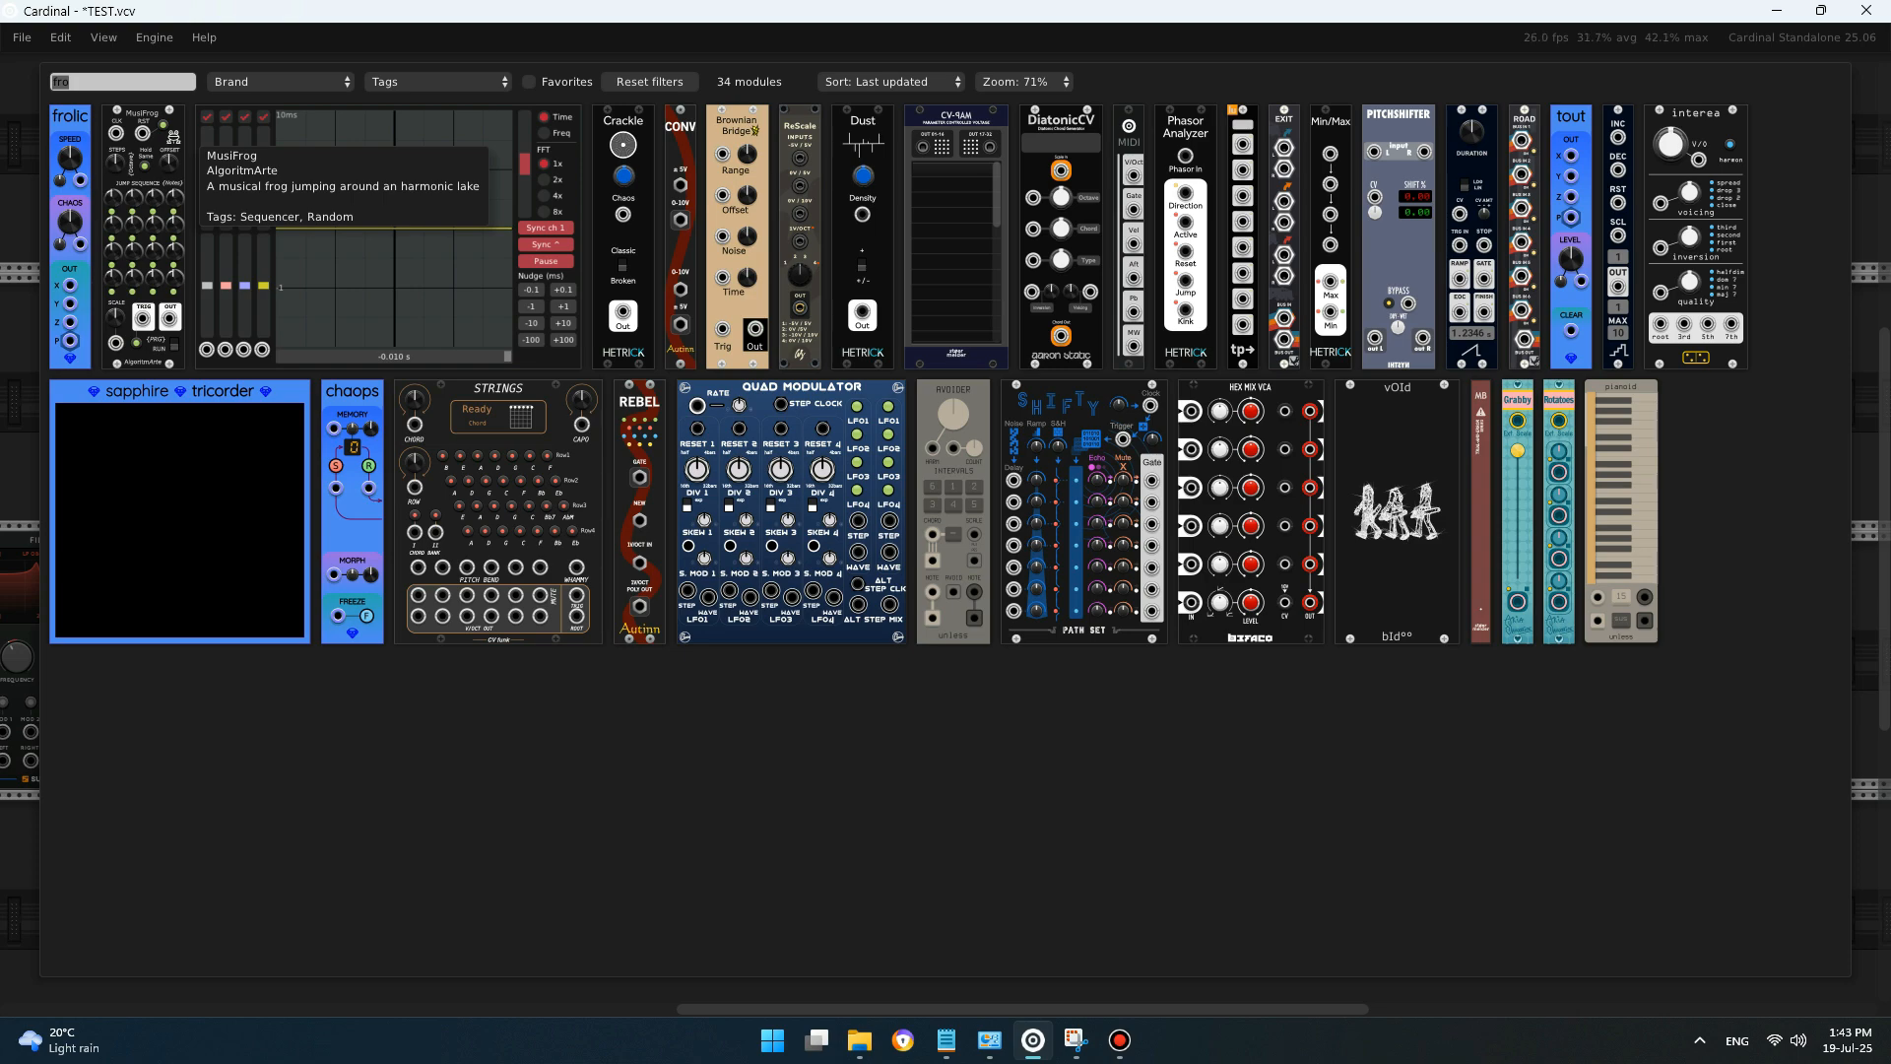
text(wave)
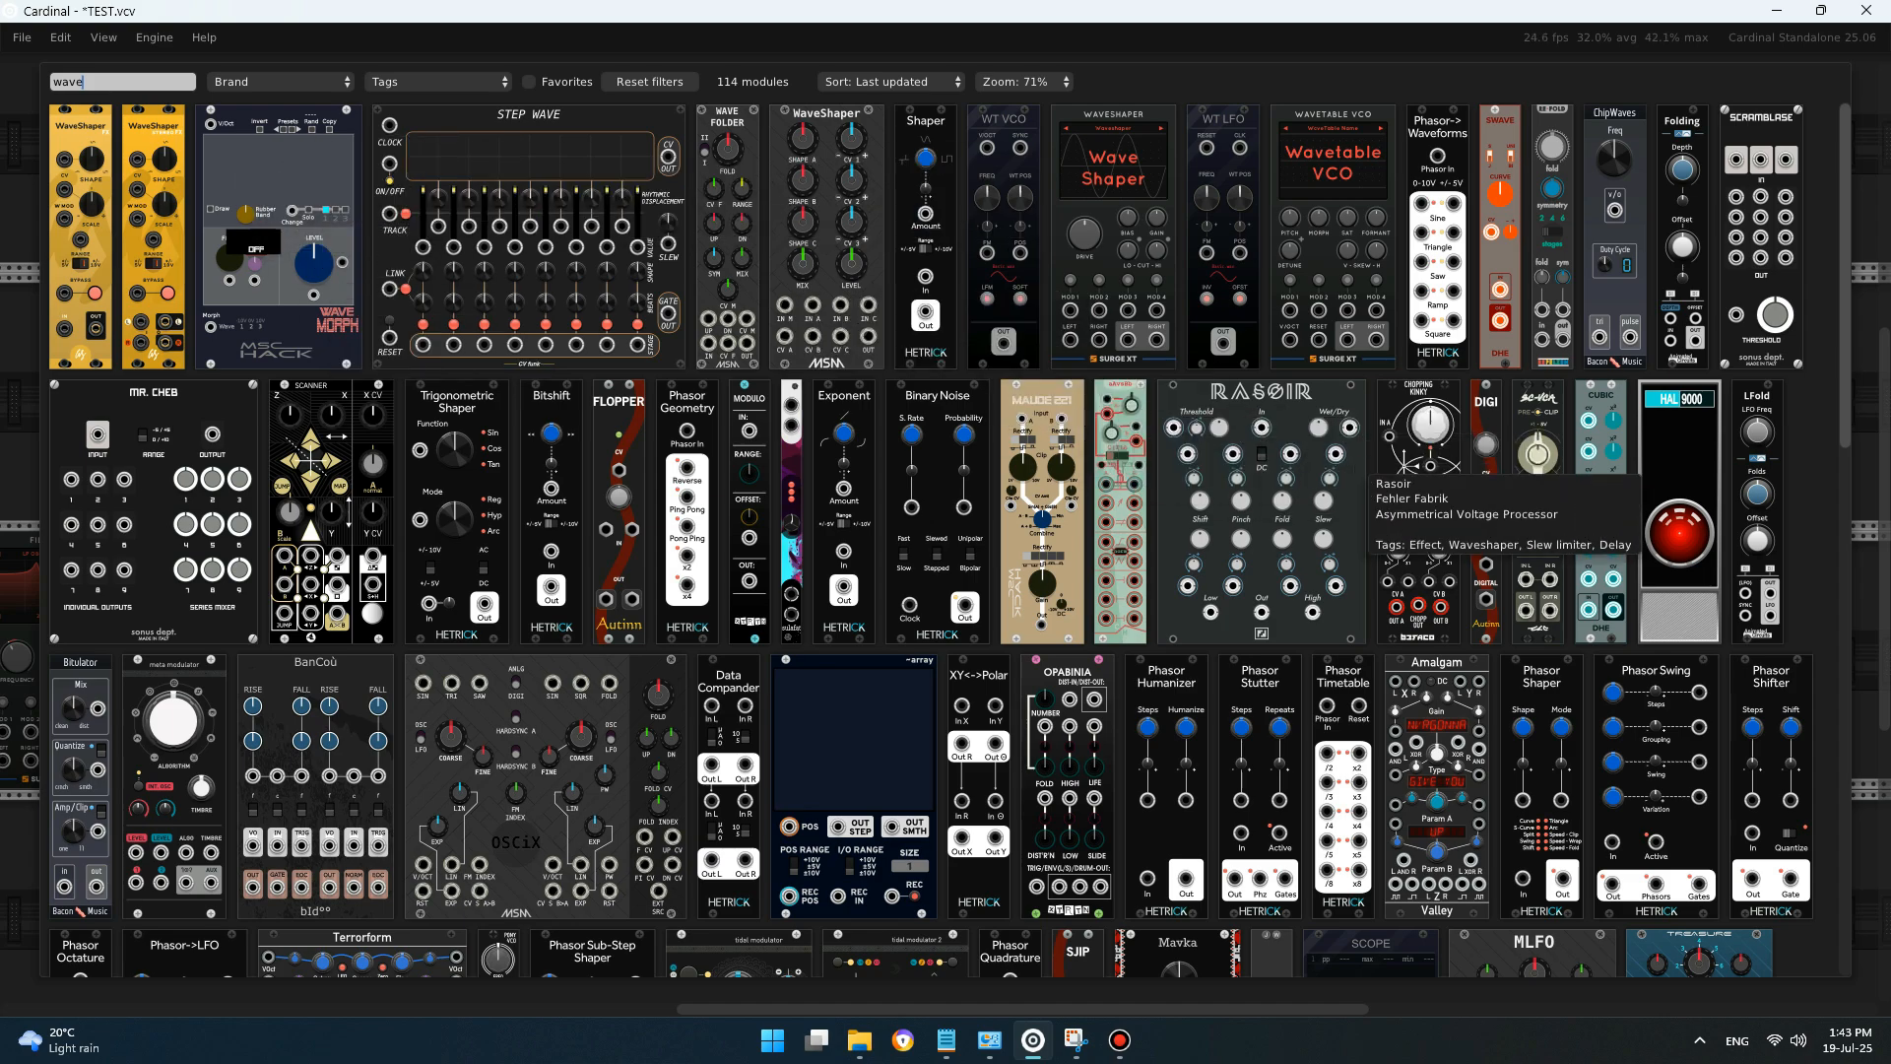
key(BackSpace)
key(BackSpace)
key(BackSpace)
key(BackSpace)
text(dis)
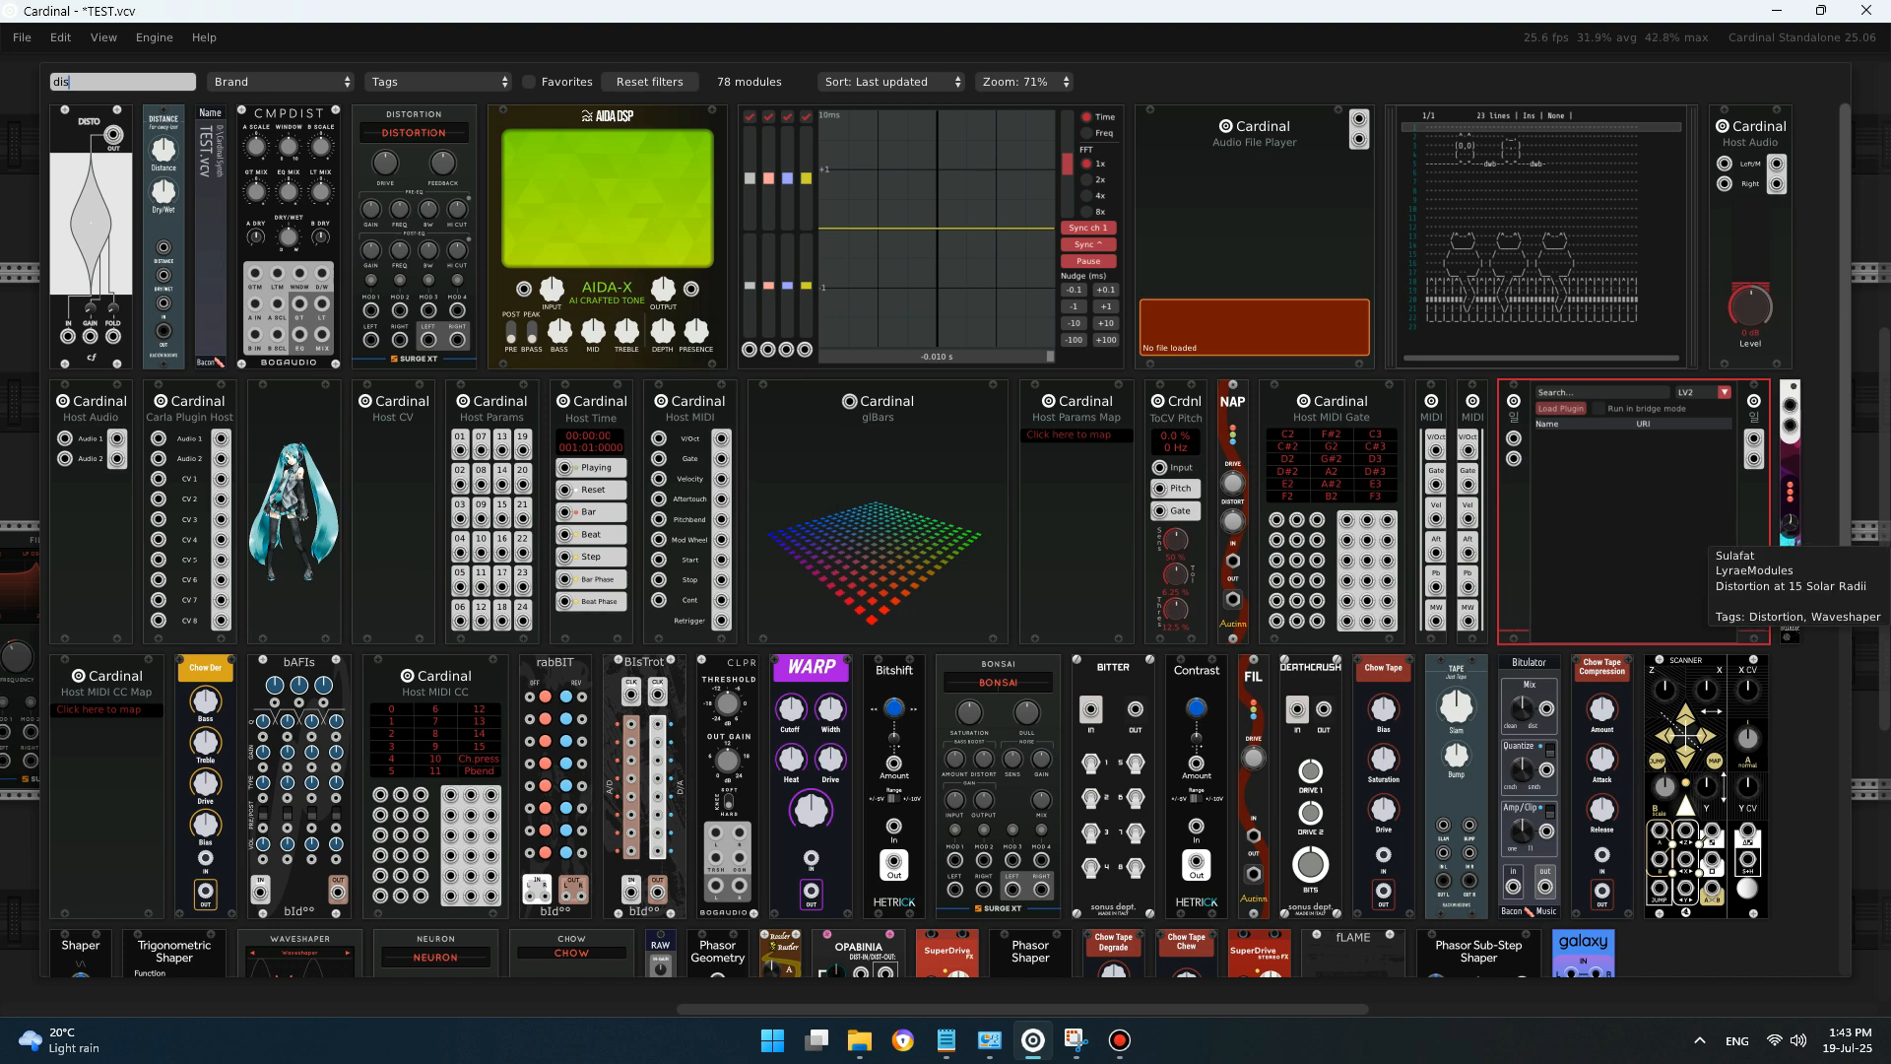
click(1789, 537)
drag(390, 225, 361, 275)
key(ctrl+d)
click(358, 259)
- Place one Sulafat directly right of Frolic and the other directly left of Tin, and shift the upper row left to align with Feline's right edge
drag(370, 355, 982, 394)
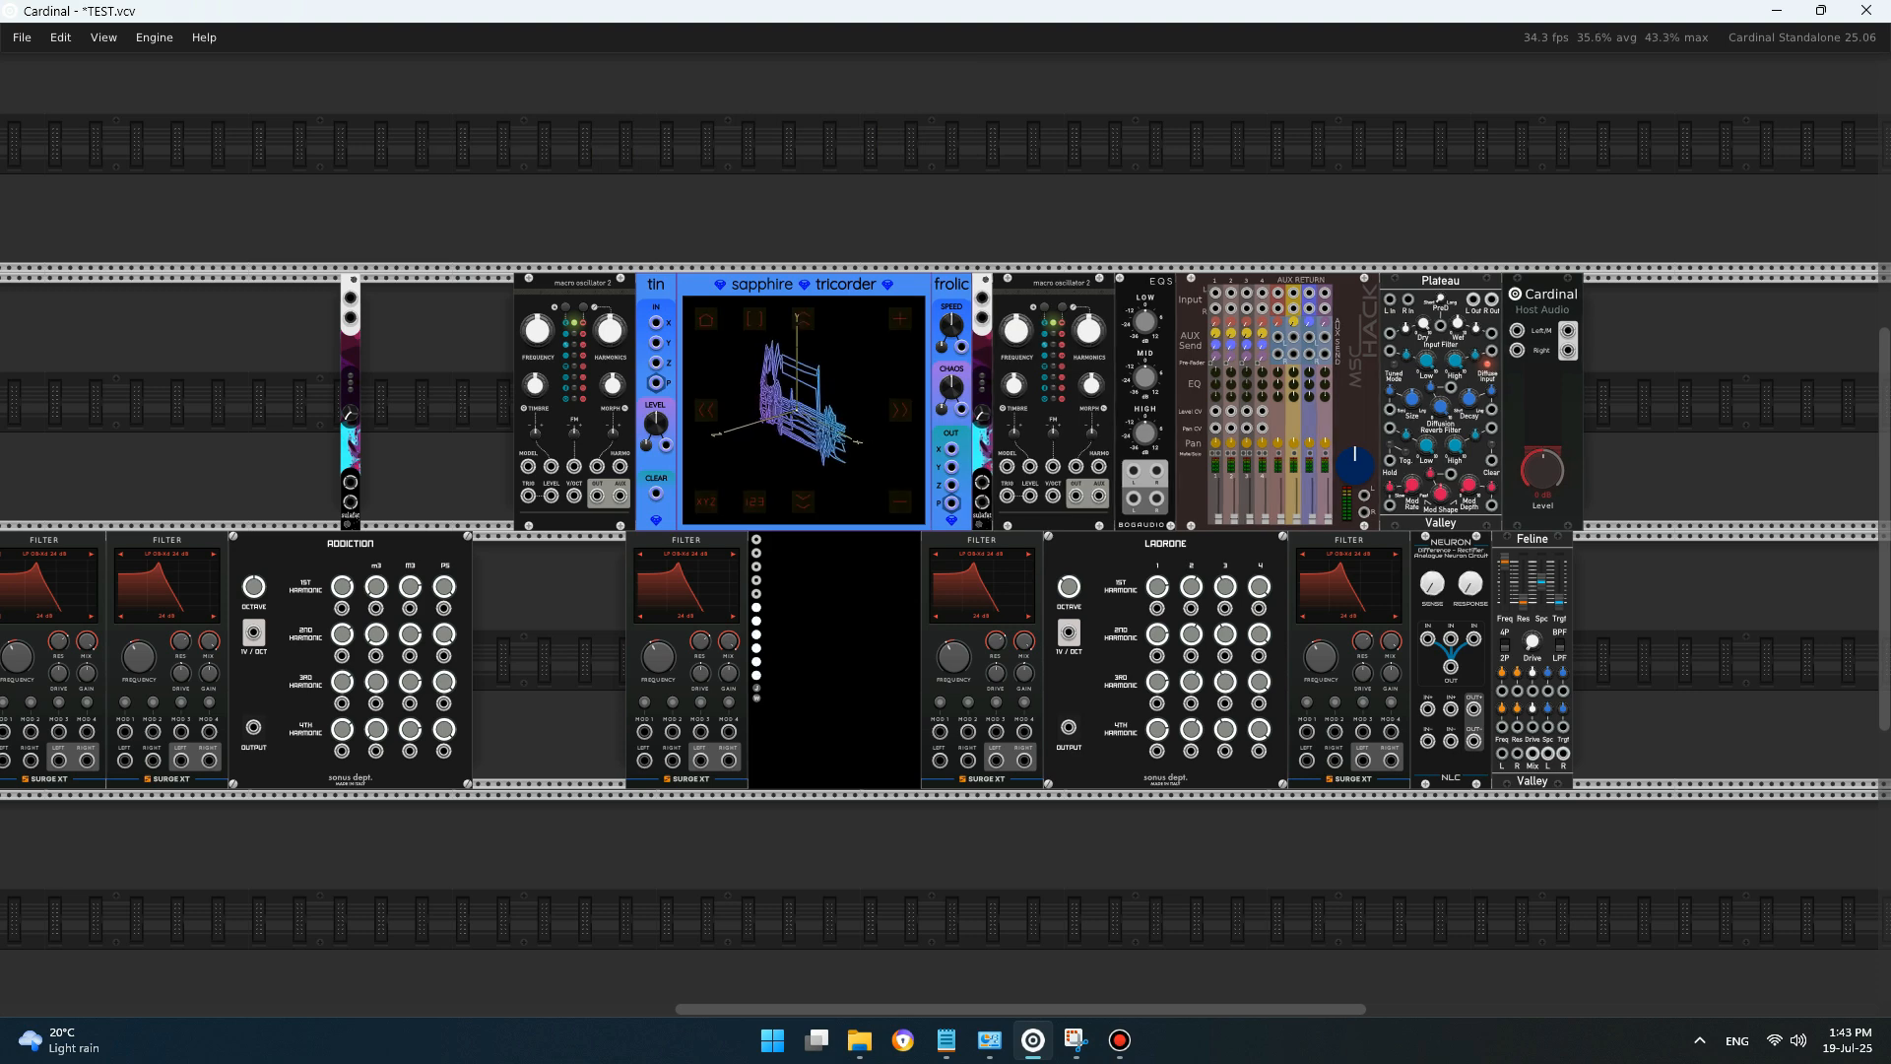
drag(350, 394, 645, 394)
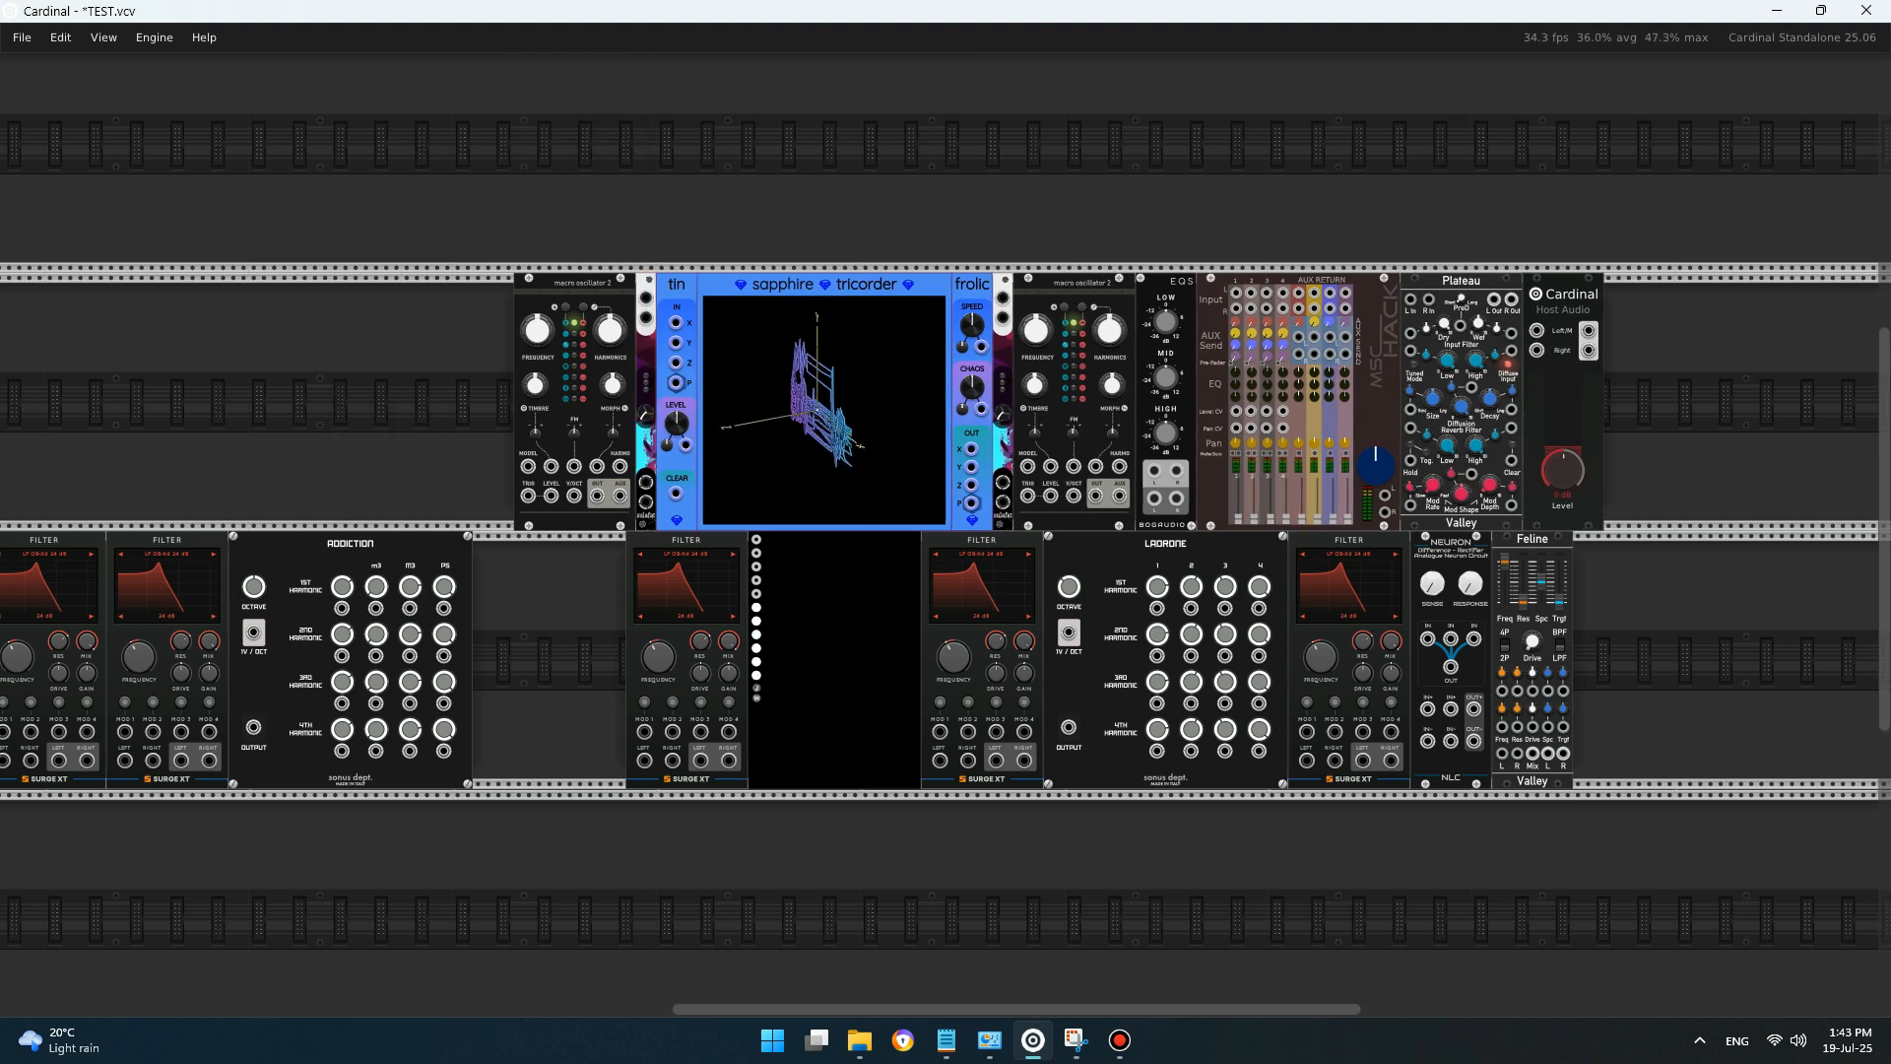
drag(1690, 439, 491, 394)
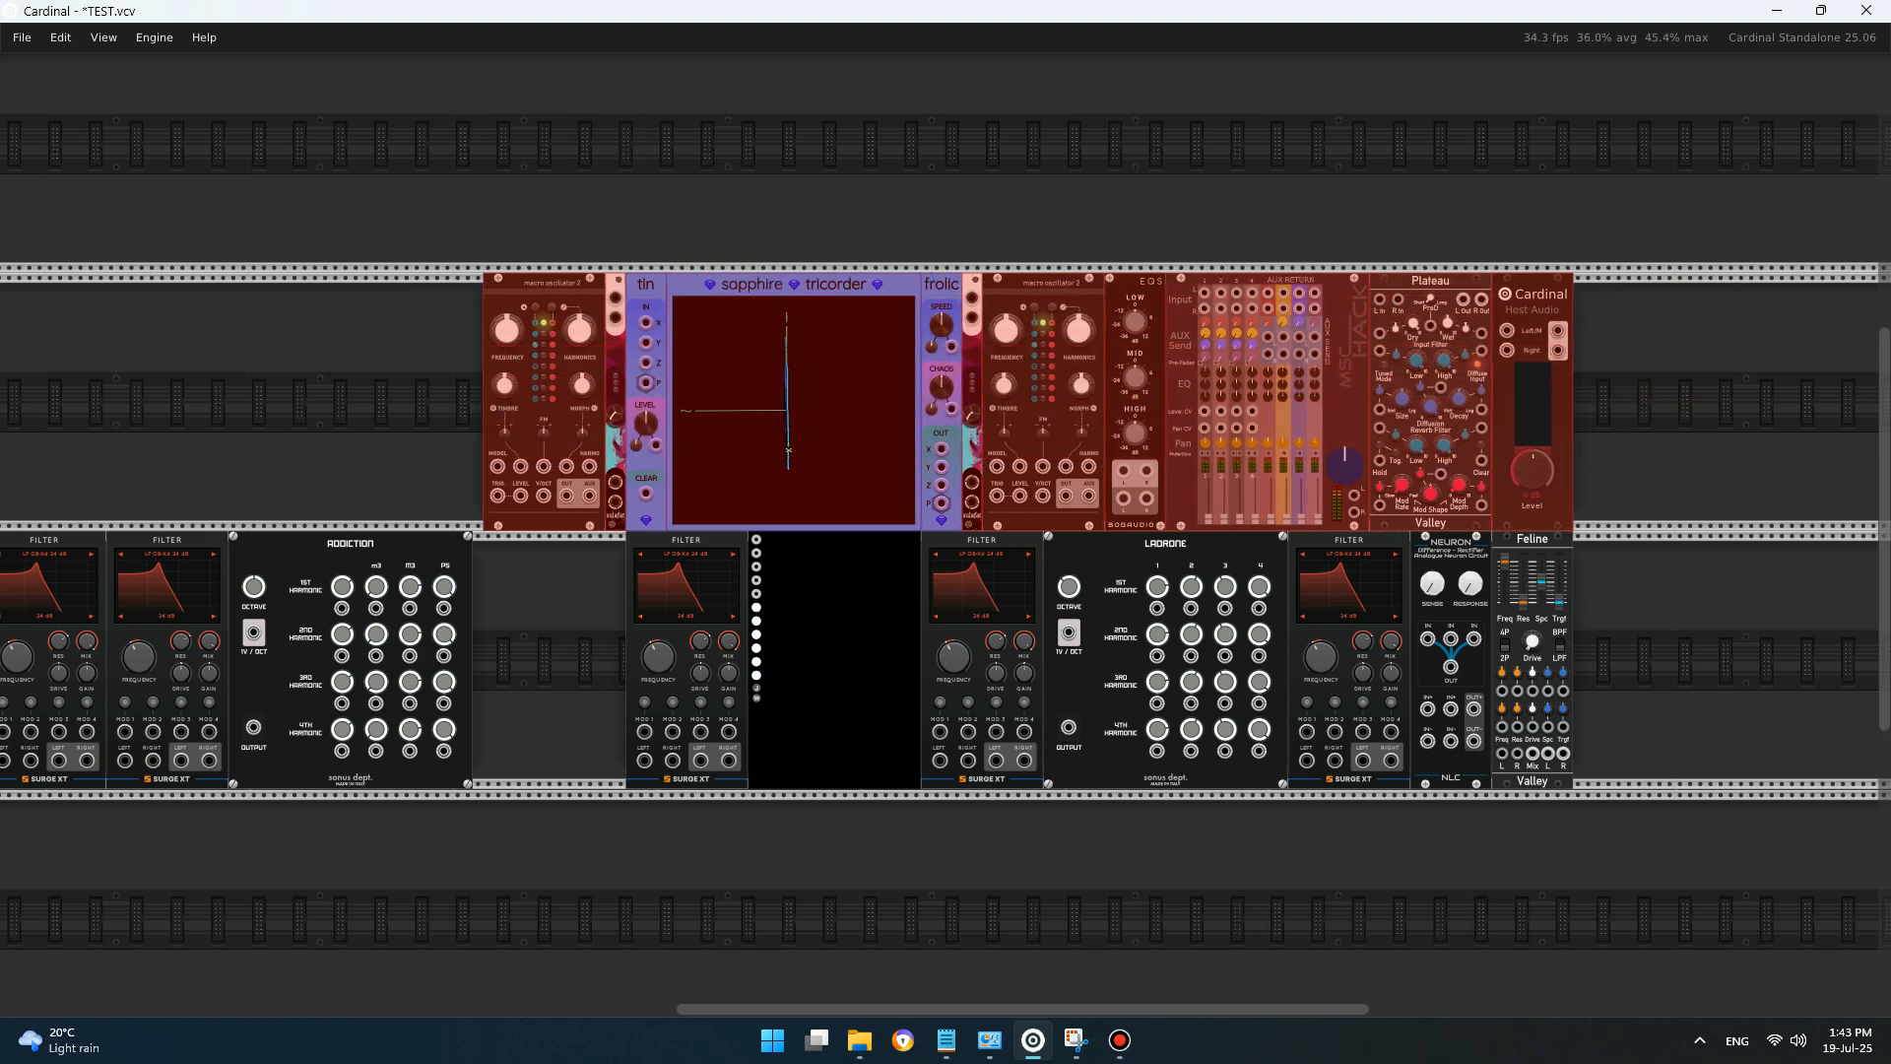
key(ctrl+shift+a)
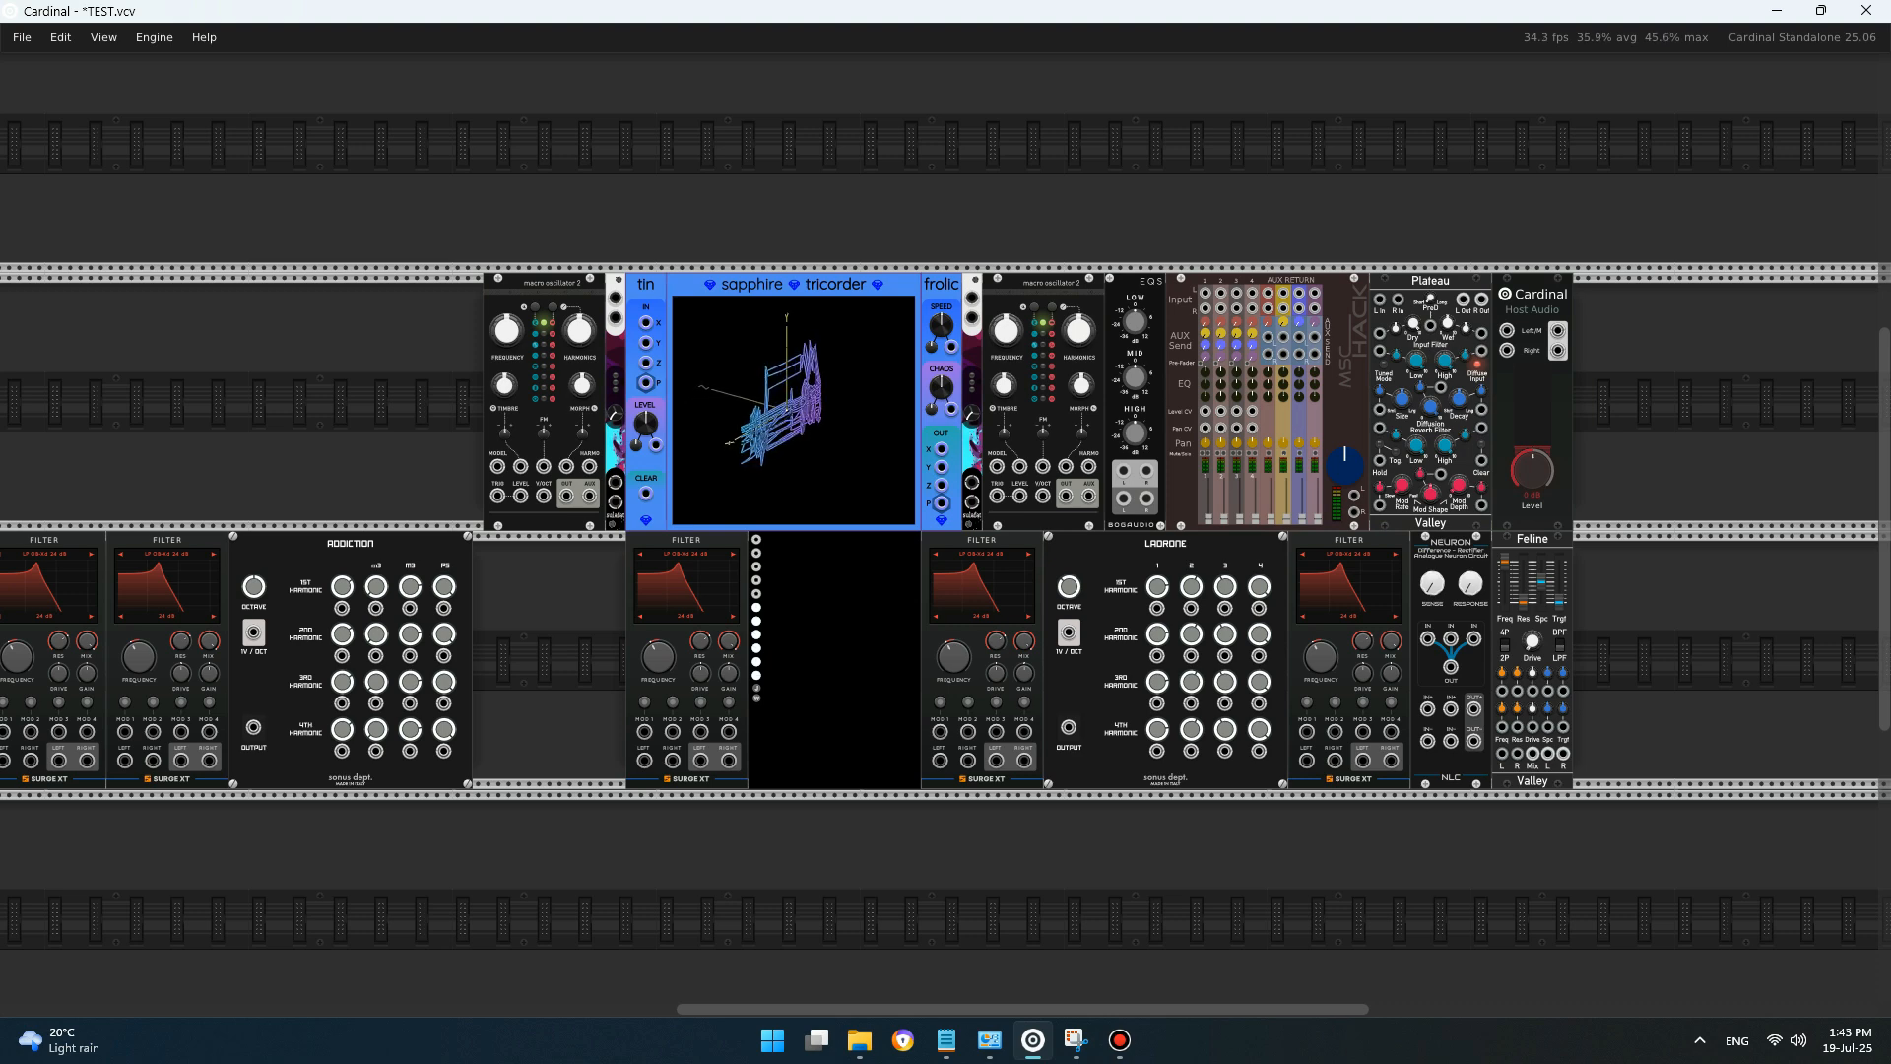
- Search the module library for "foldin", add the Folding module left of the Macro Oscillator 2 in the upper row, and duplicate it
key(Return)
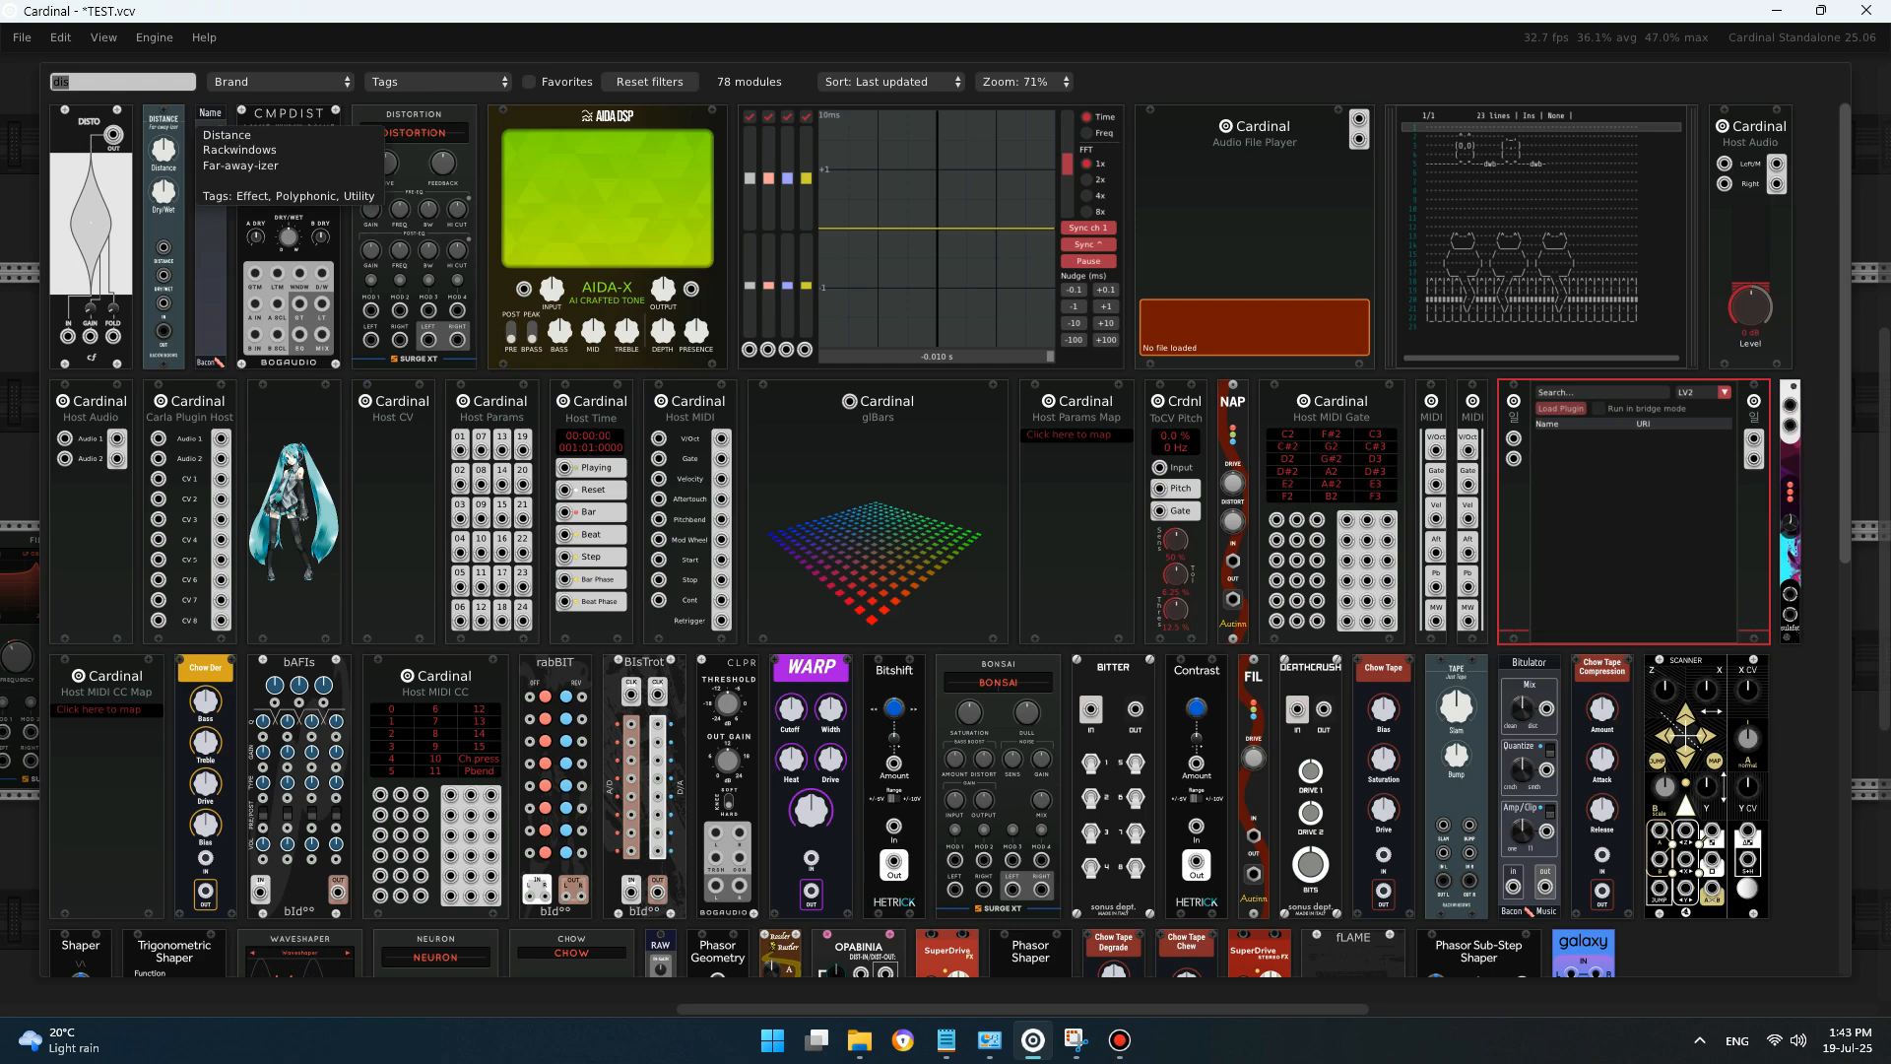
text(foldin)
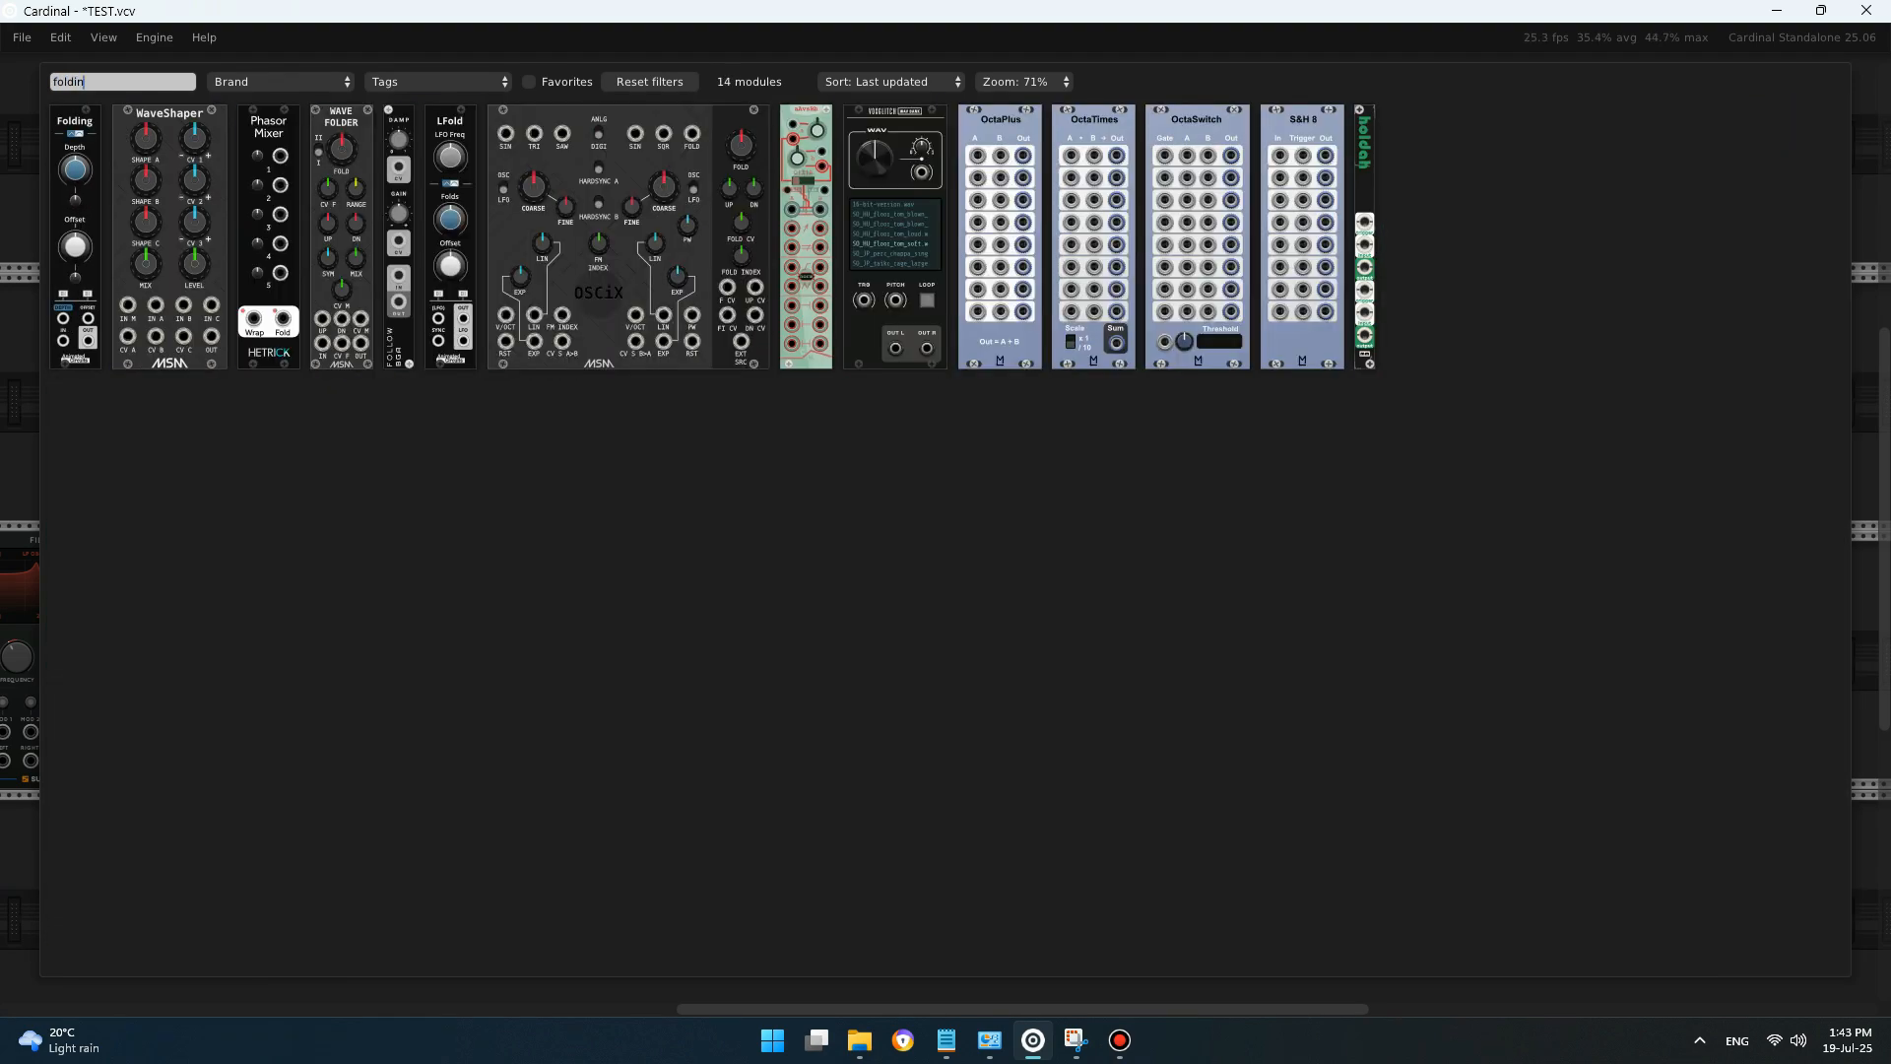
click(87, 119)
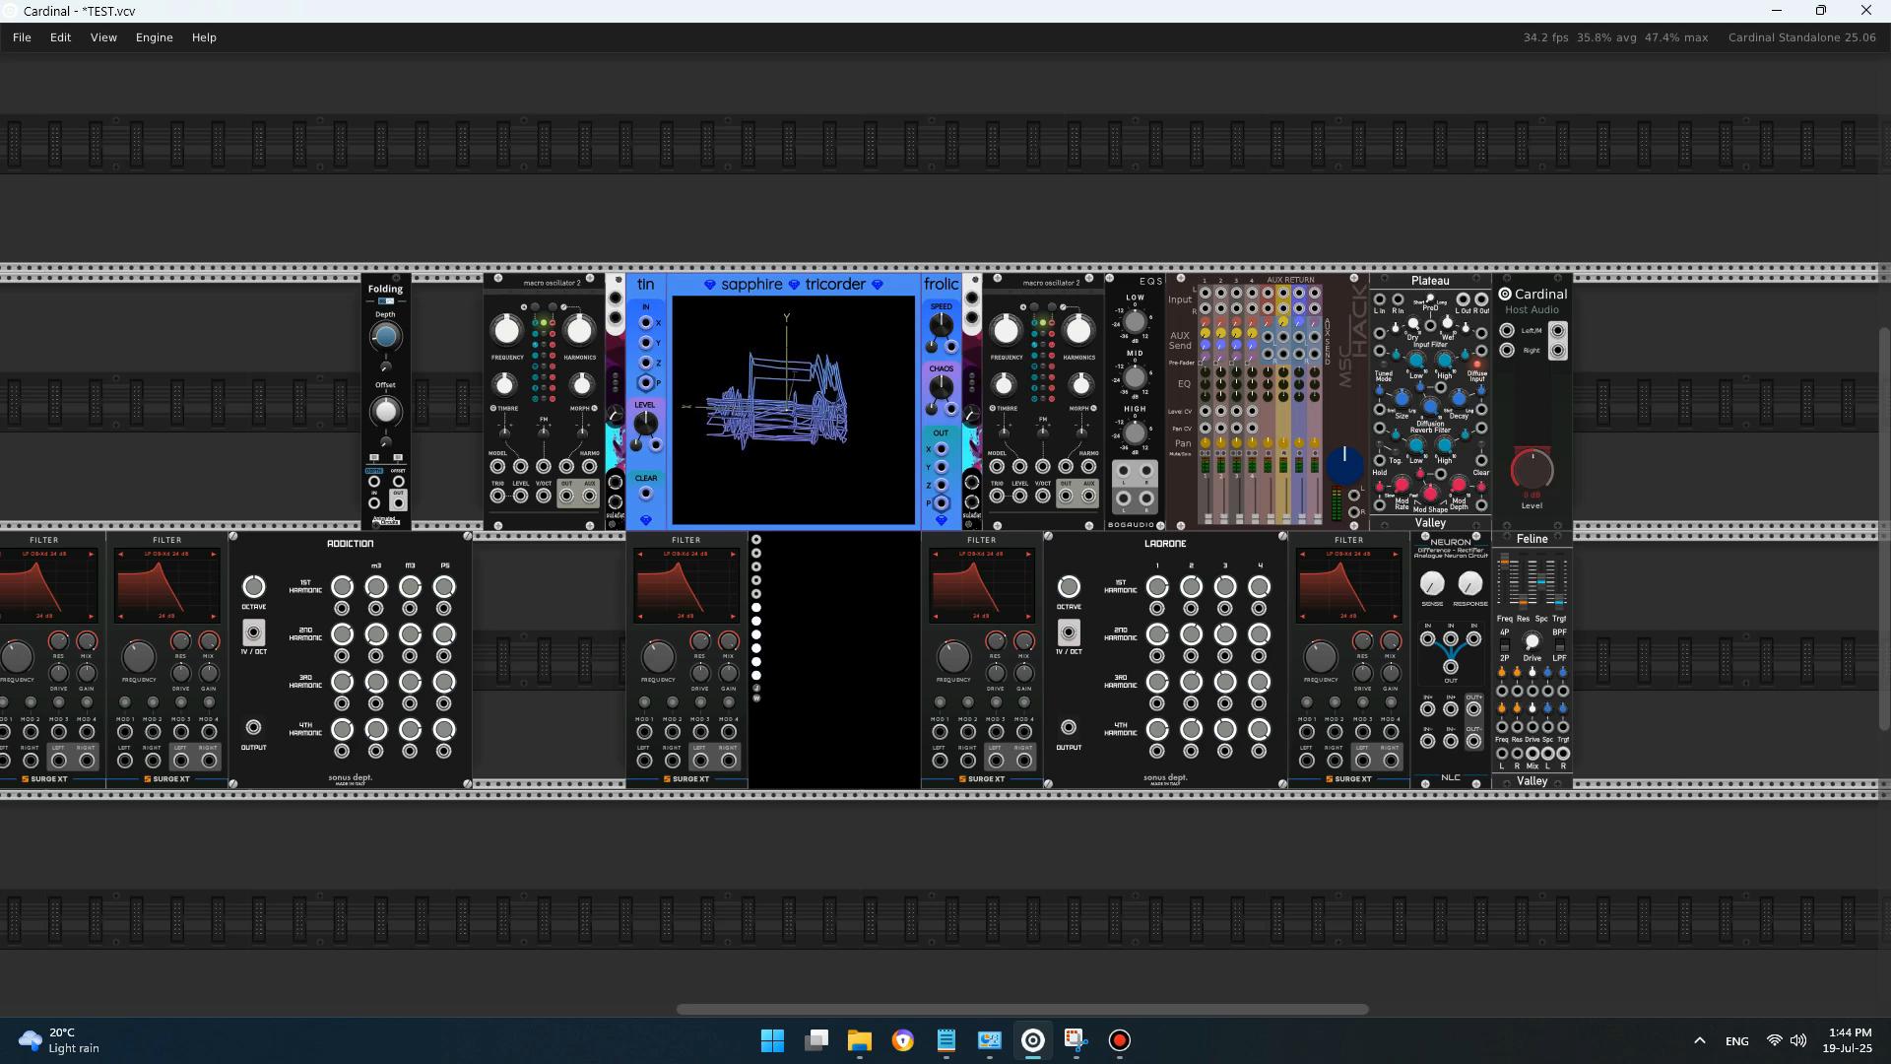
drag(392, 225, 392, 326)
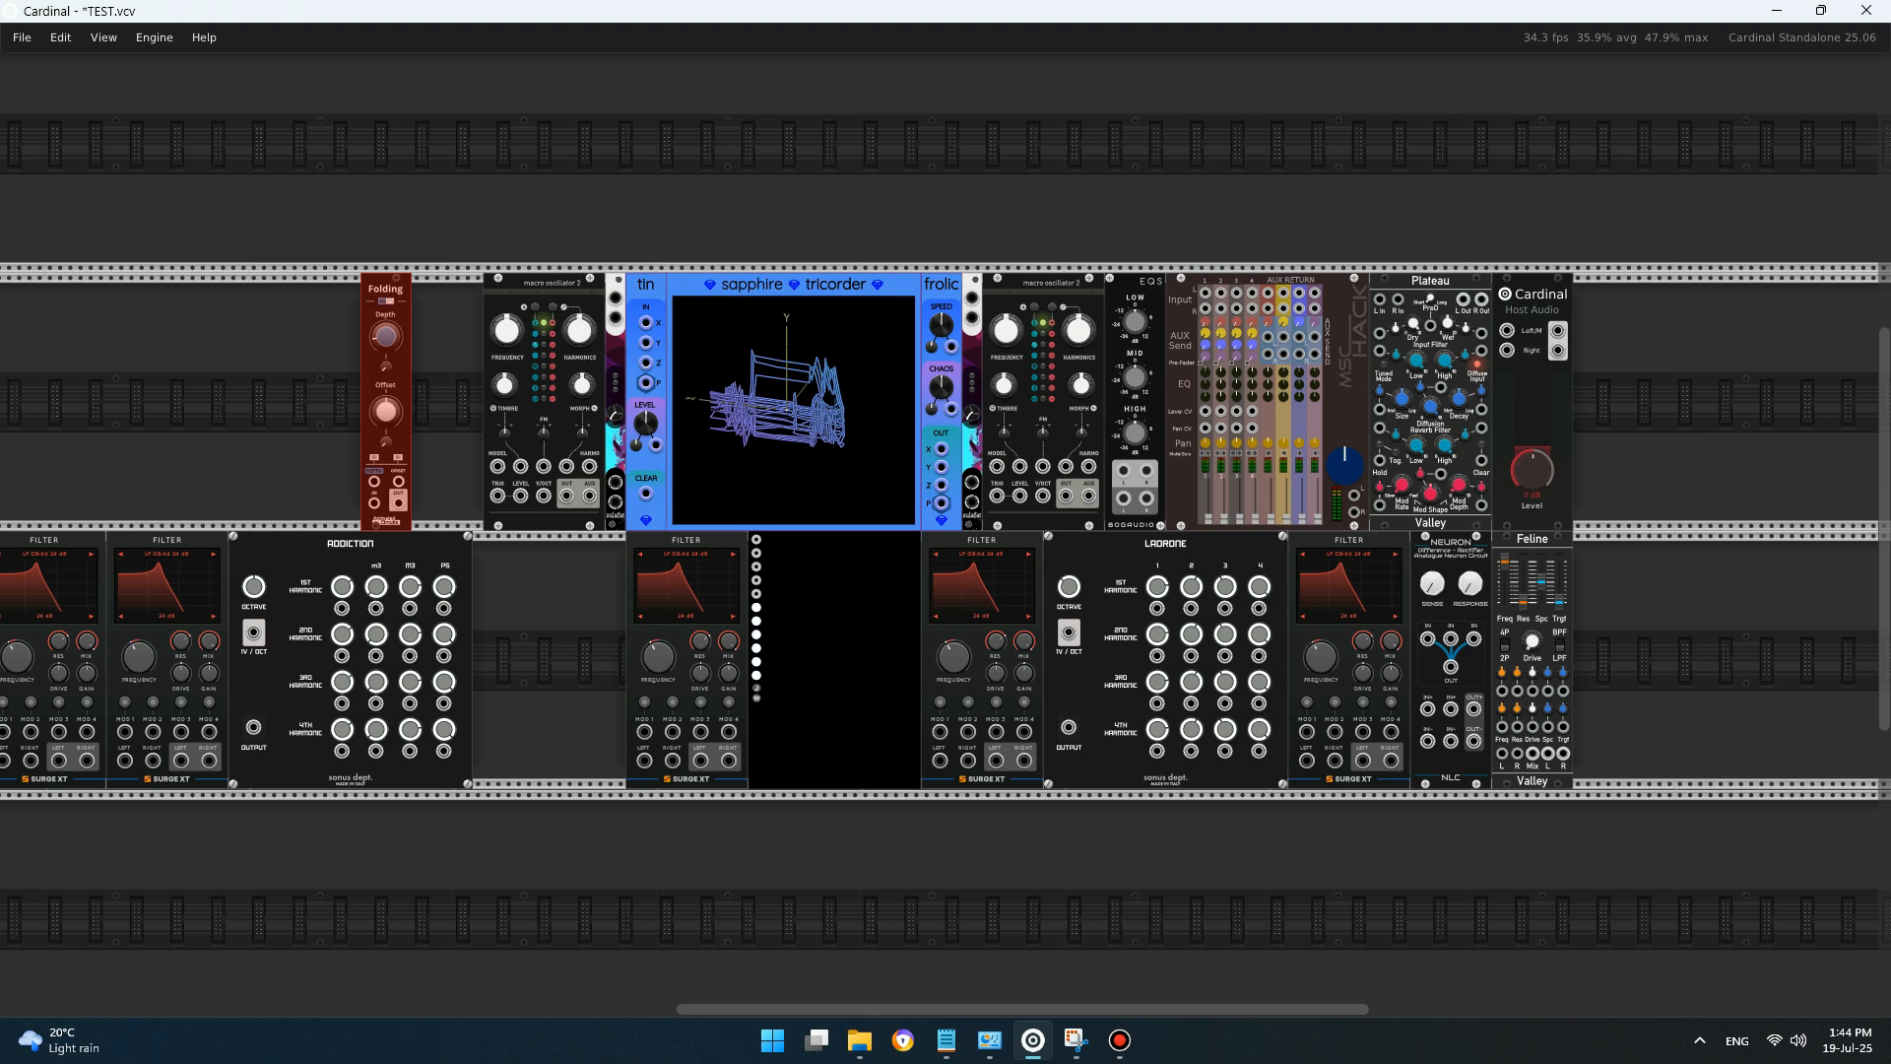
key(ctrl+d)
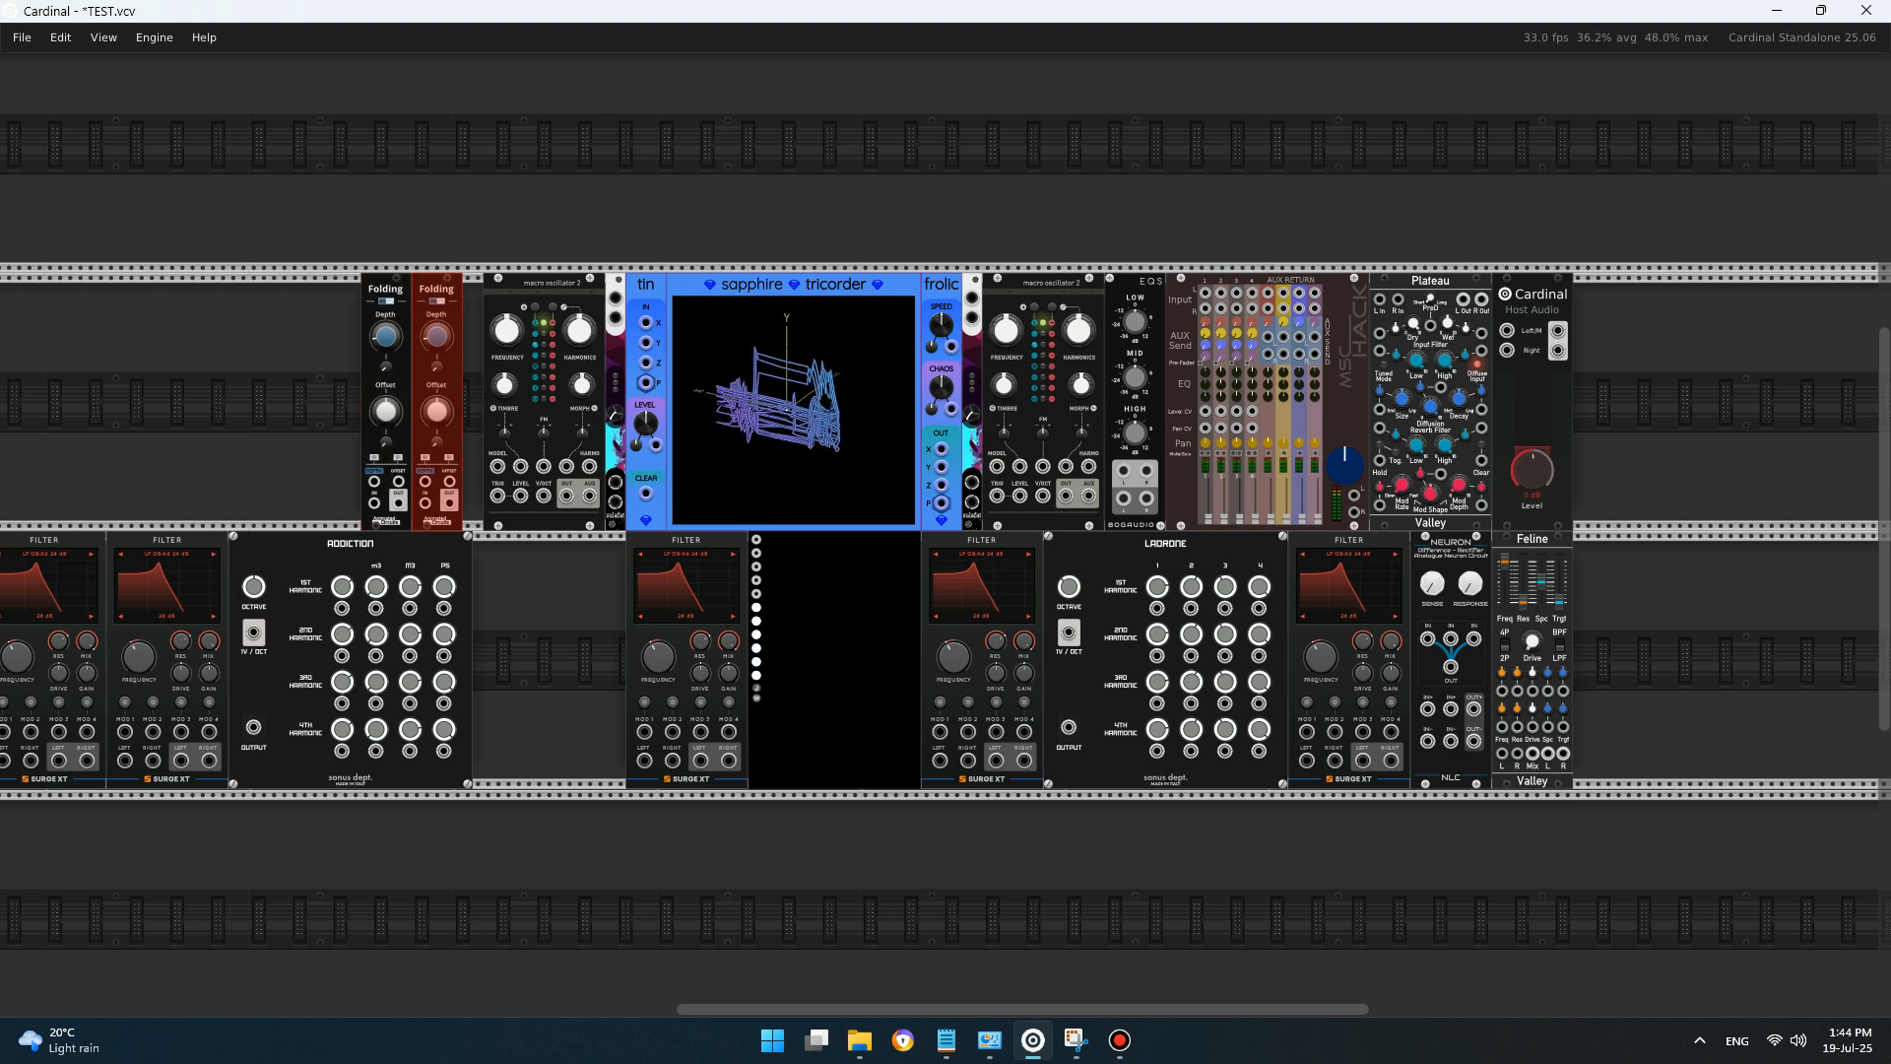
key(ctrl+shift+a)
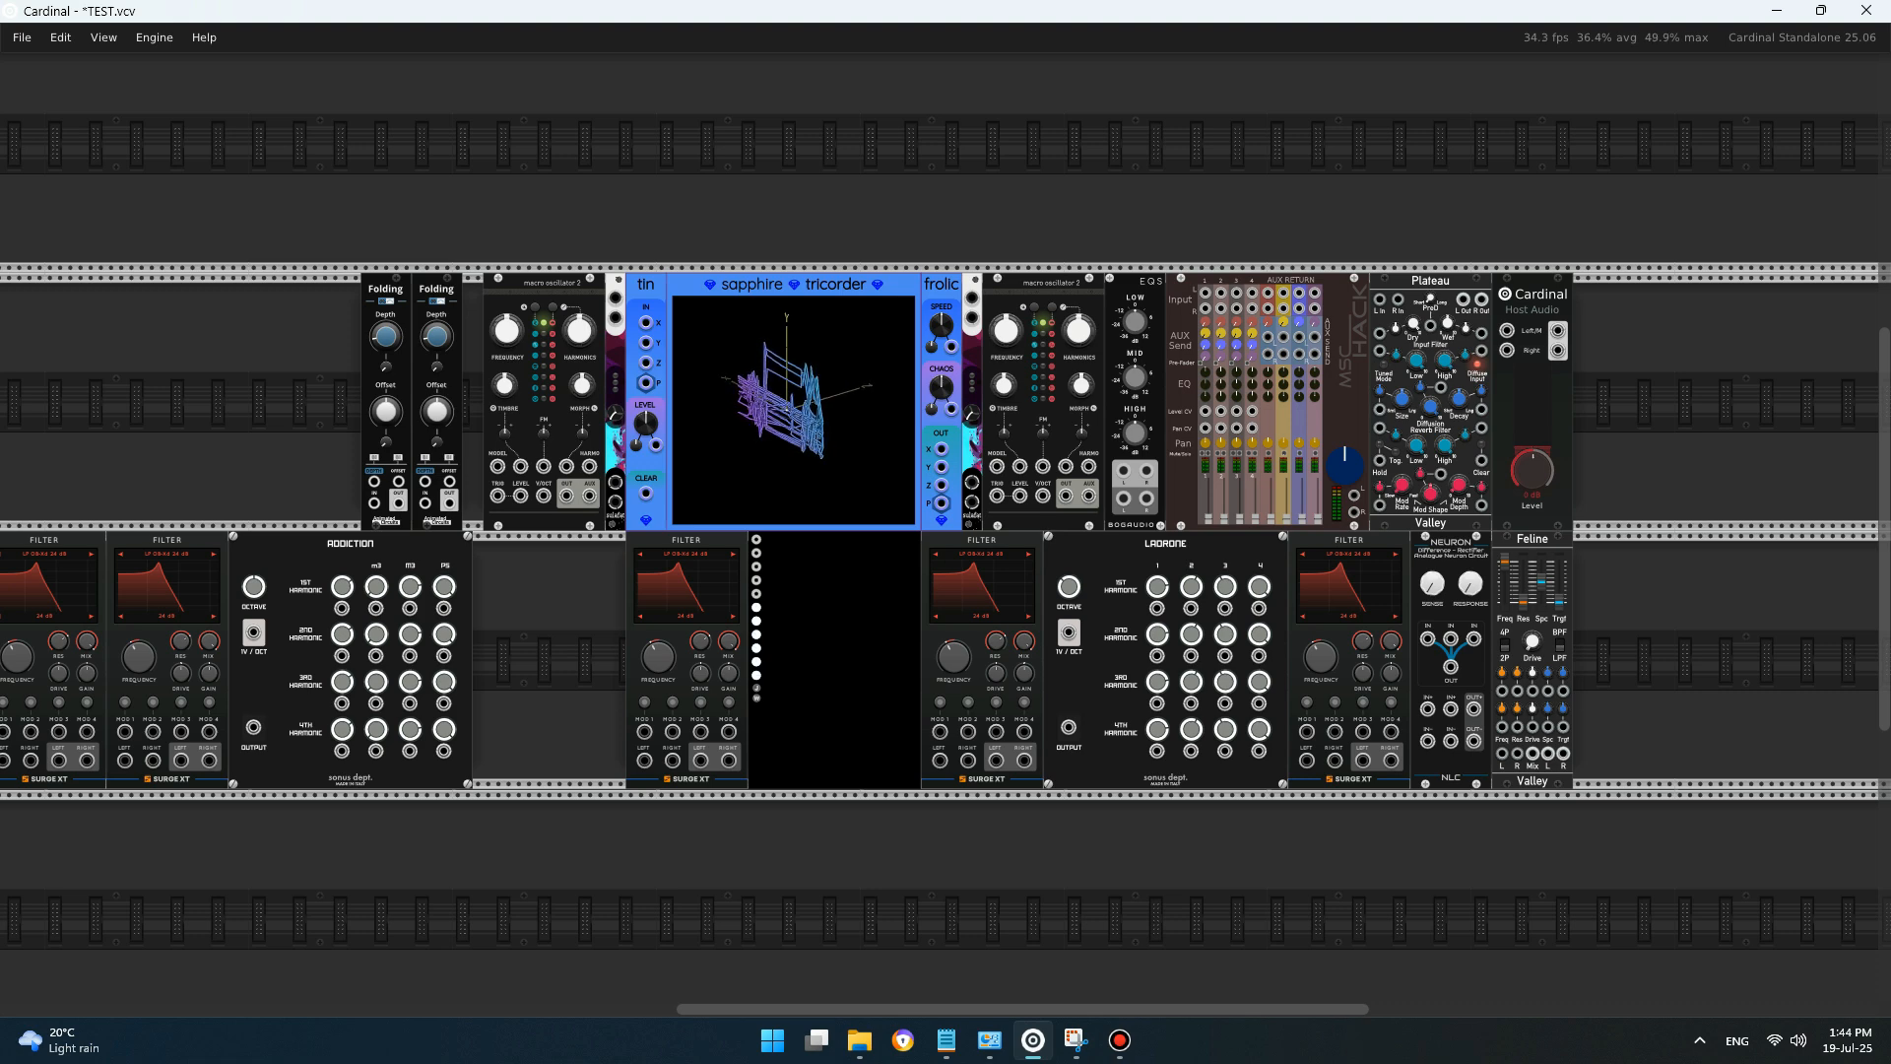
- Shift the two filters and Full Scope left in the lower row, and place one Folding module directly left of Ladrone
drag(437, 507, 712, 990)
drag(712, 847, 1069, 514)
drag(1798, 473, 635, 504)
drag(836, 508, 784, 507)
click(784, 709)
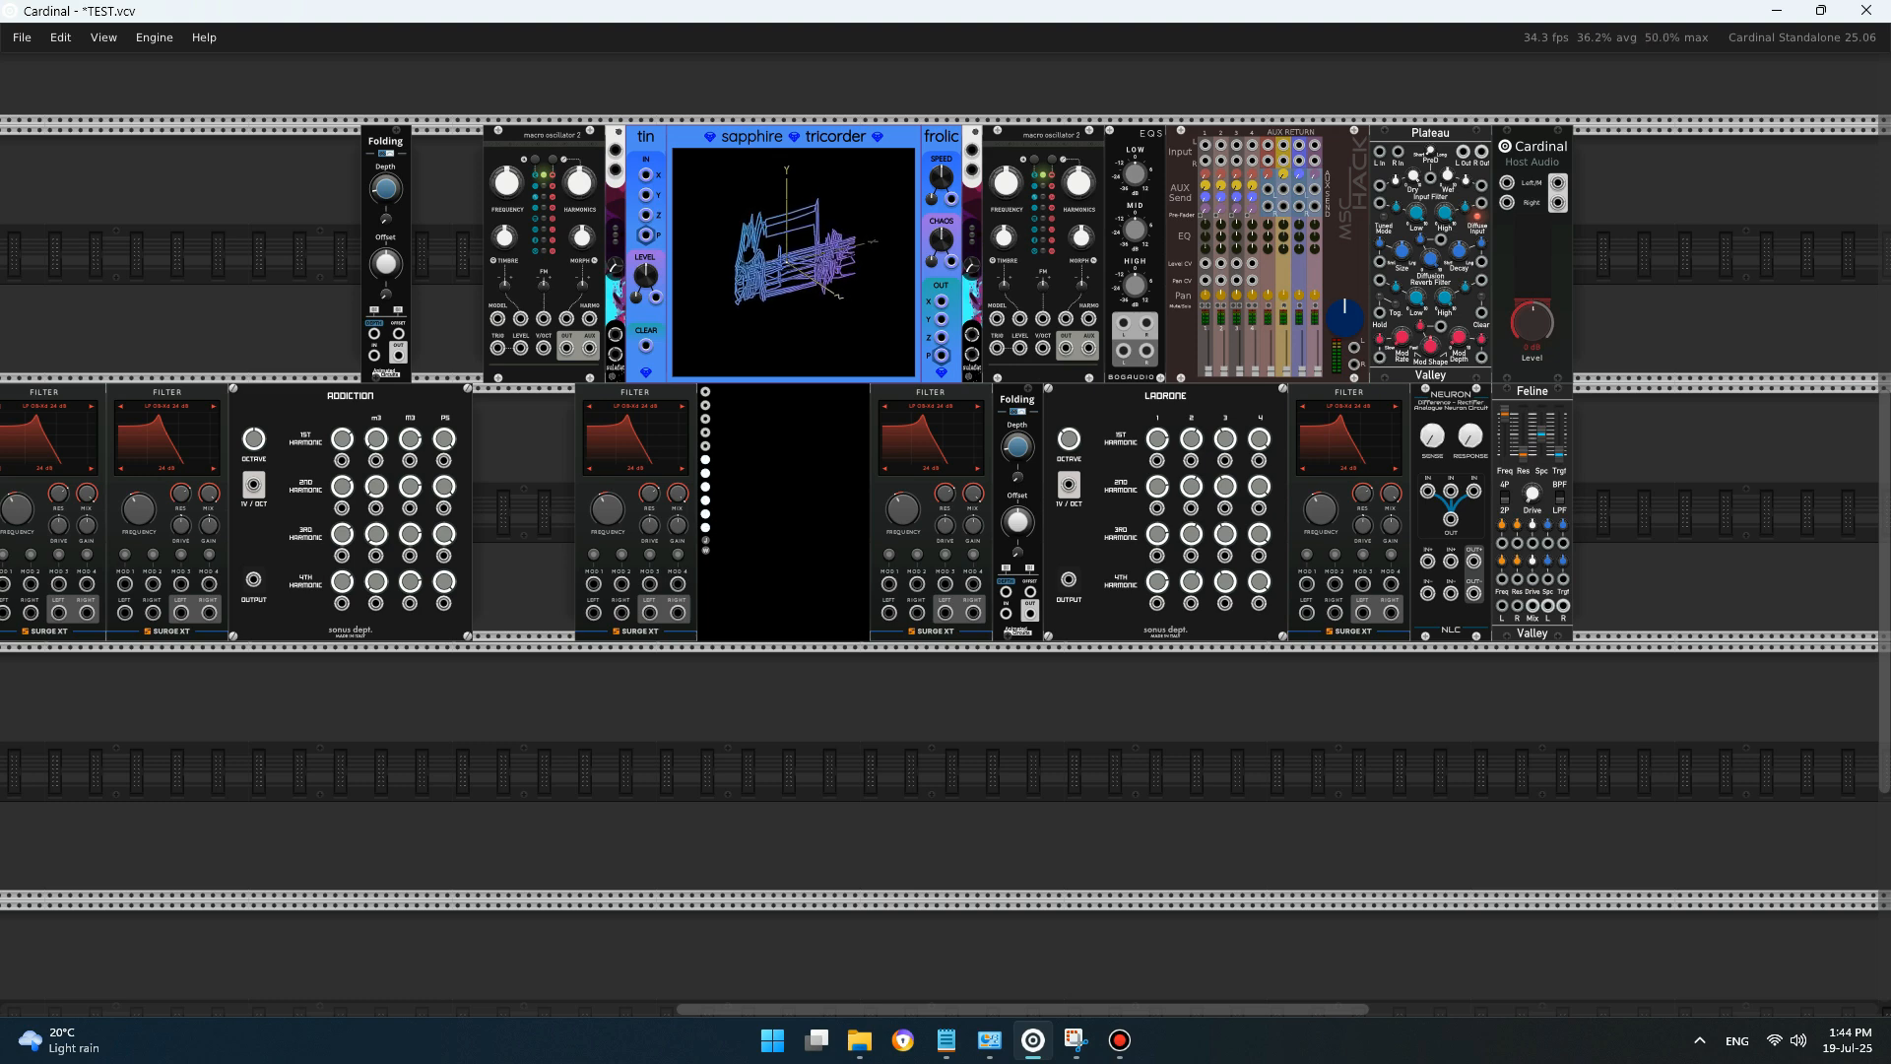
mouse_move(709, 301)
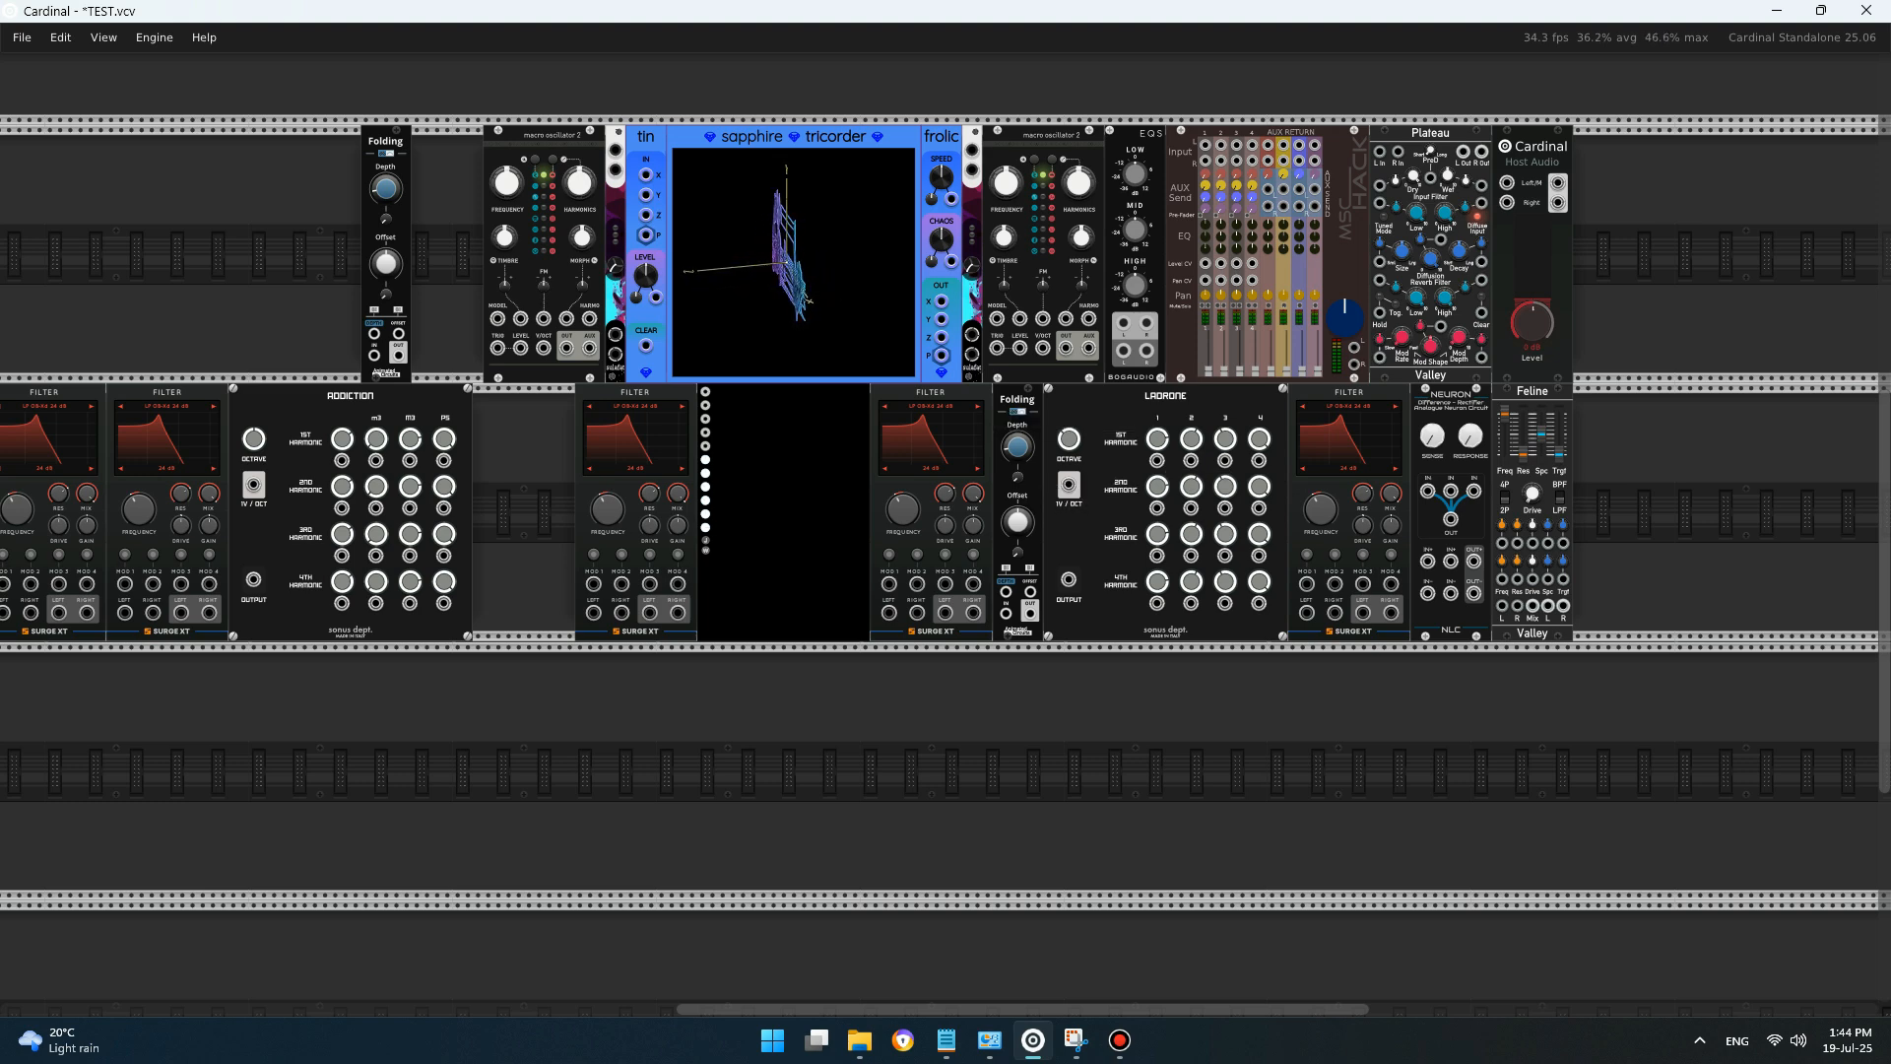
scroll(945, 534, left, 6)
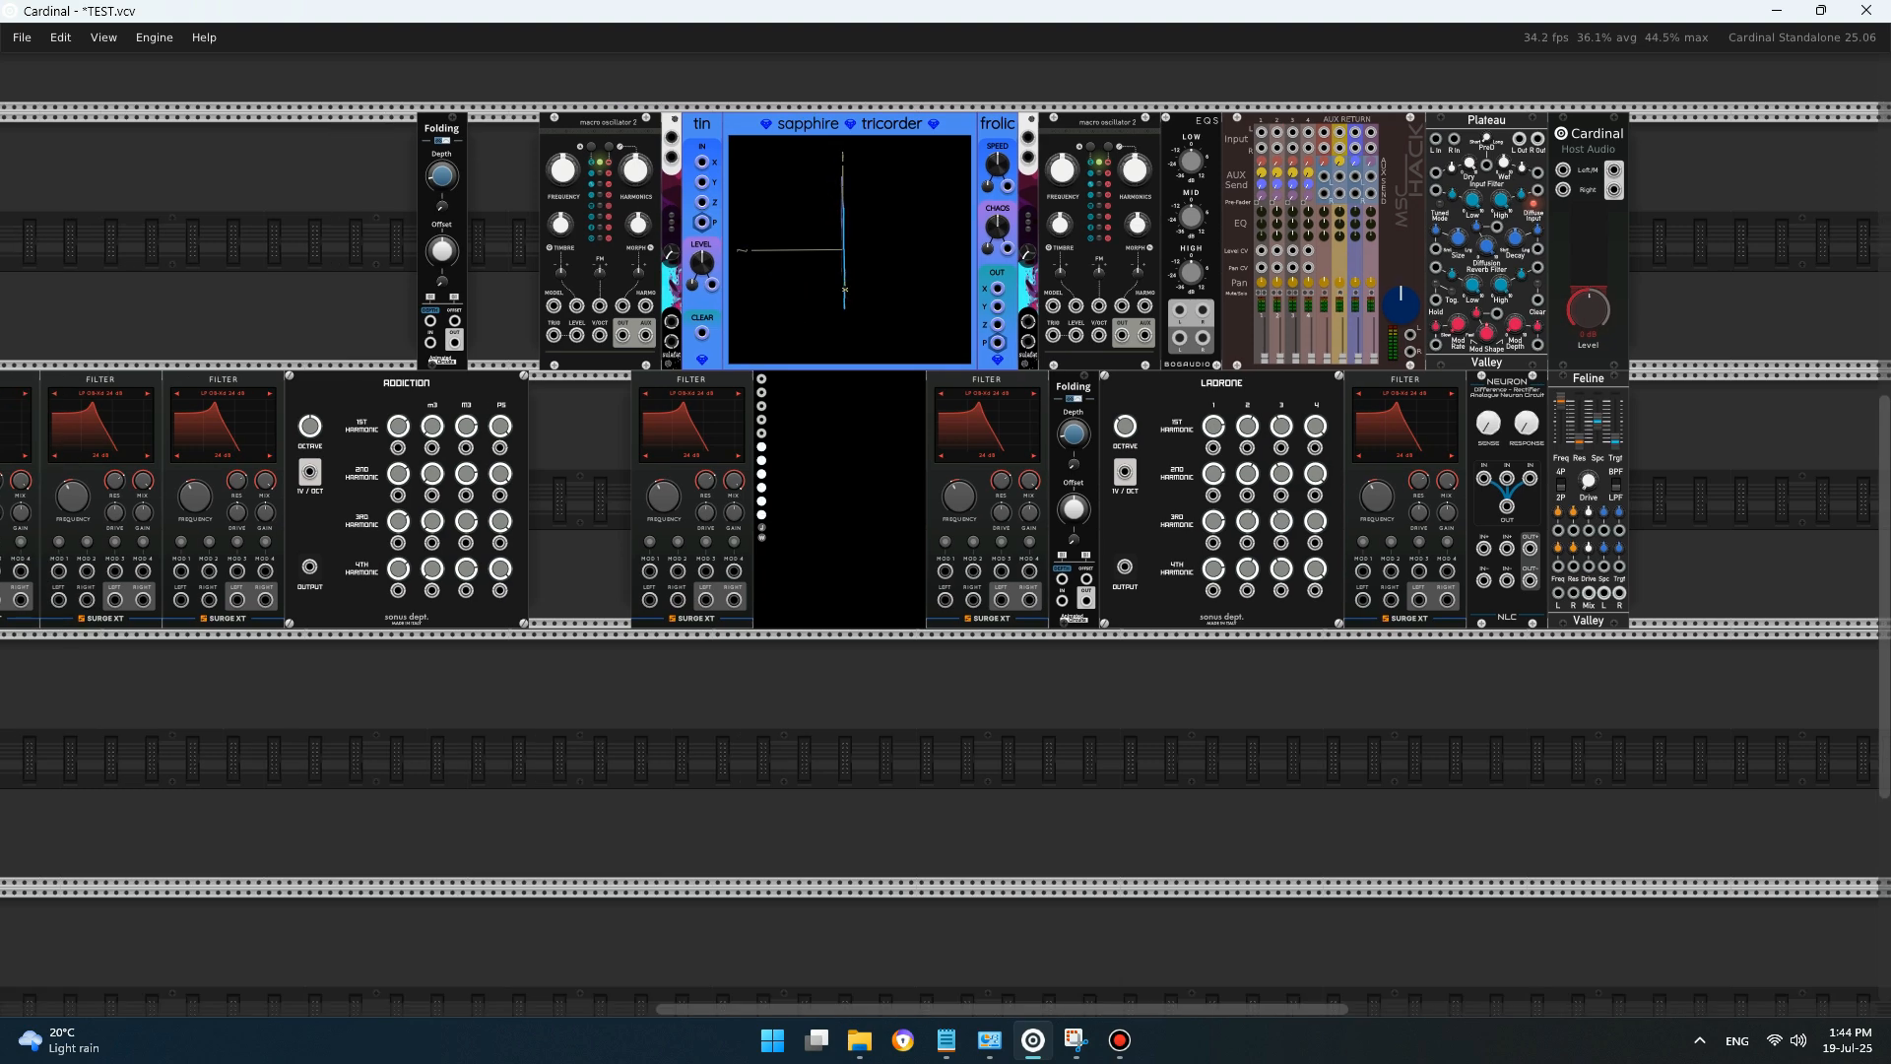
scroll(946, 533, right, 1)
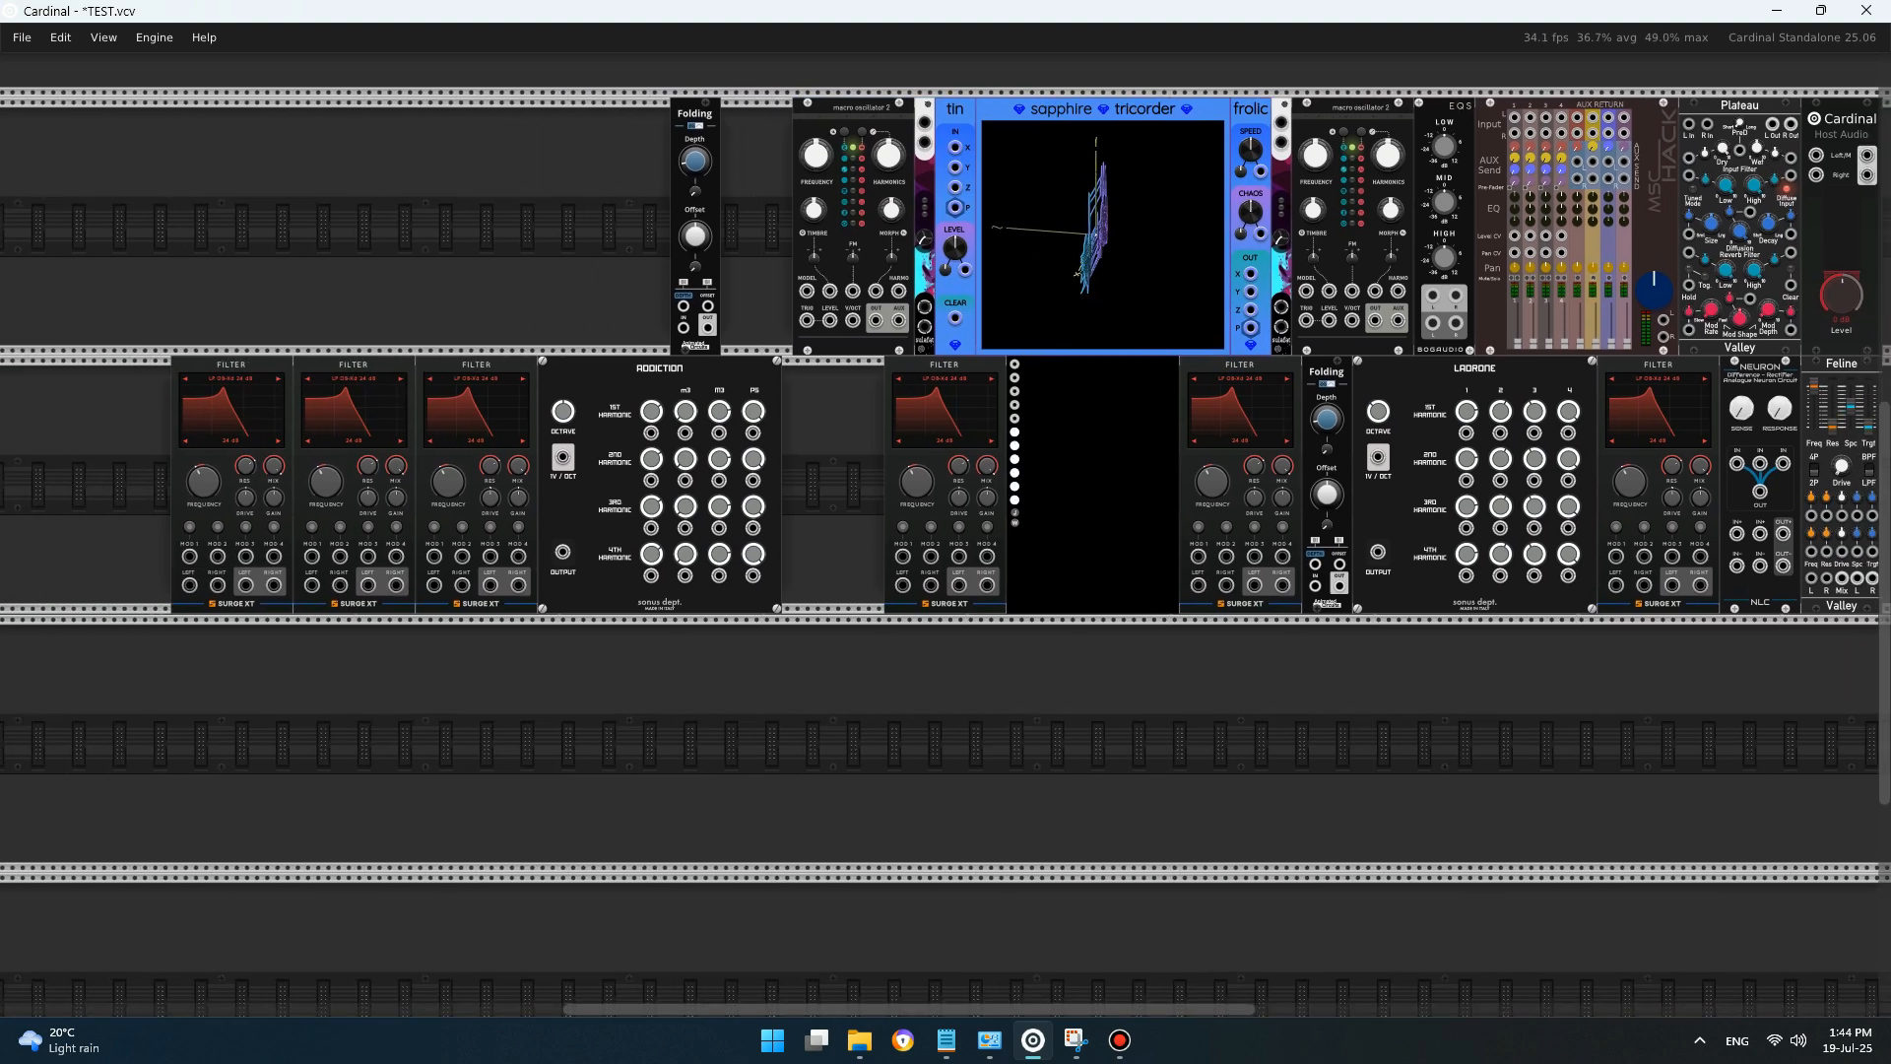
- Move one left-end filter directly right of Ladrone, and shift the lower-row block ending in Feline left to align with Host Audio's right edge
scroll(945, 549, right, 4)
drag(246, 492, 1552, 493)
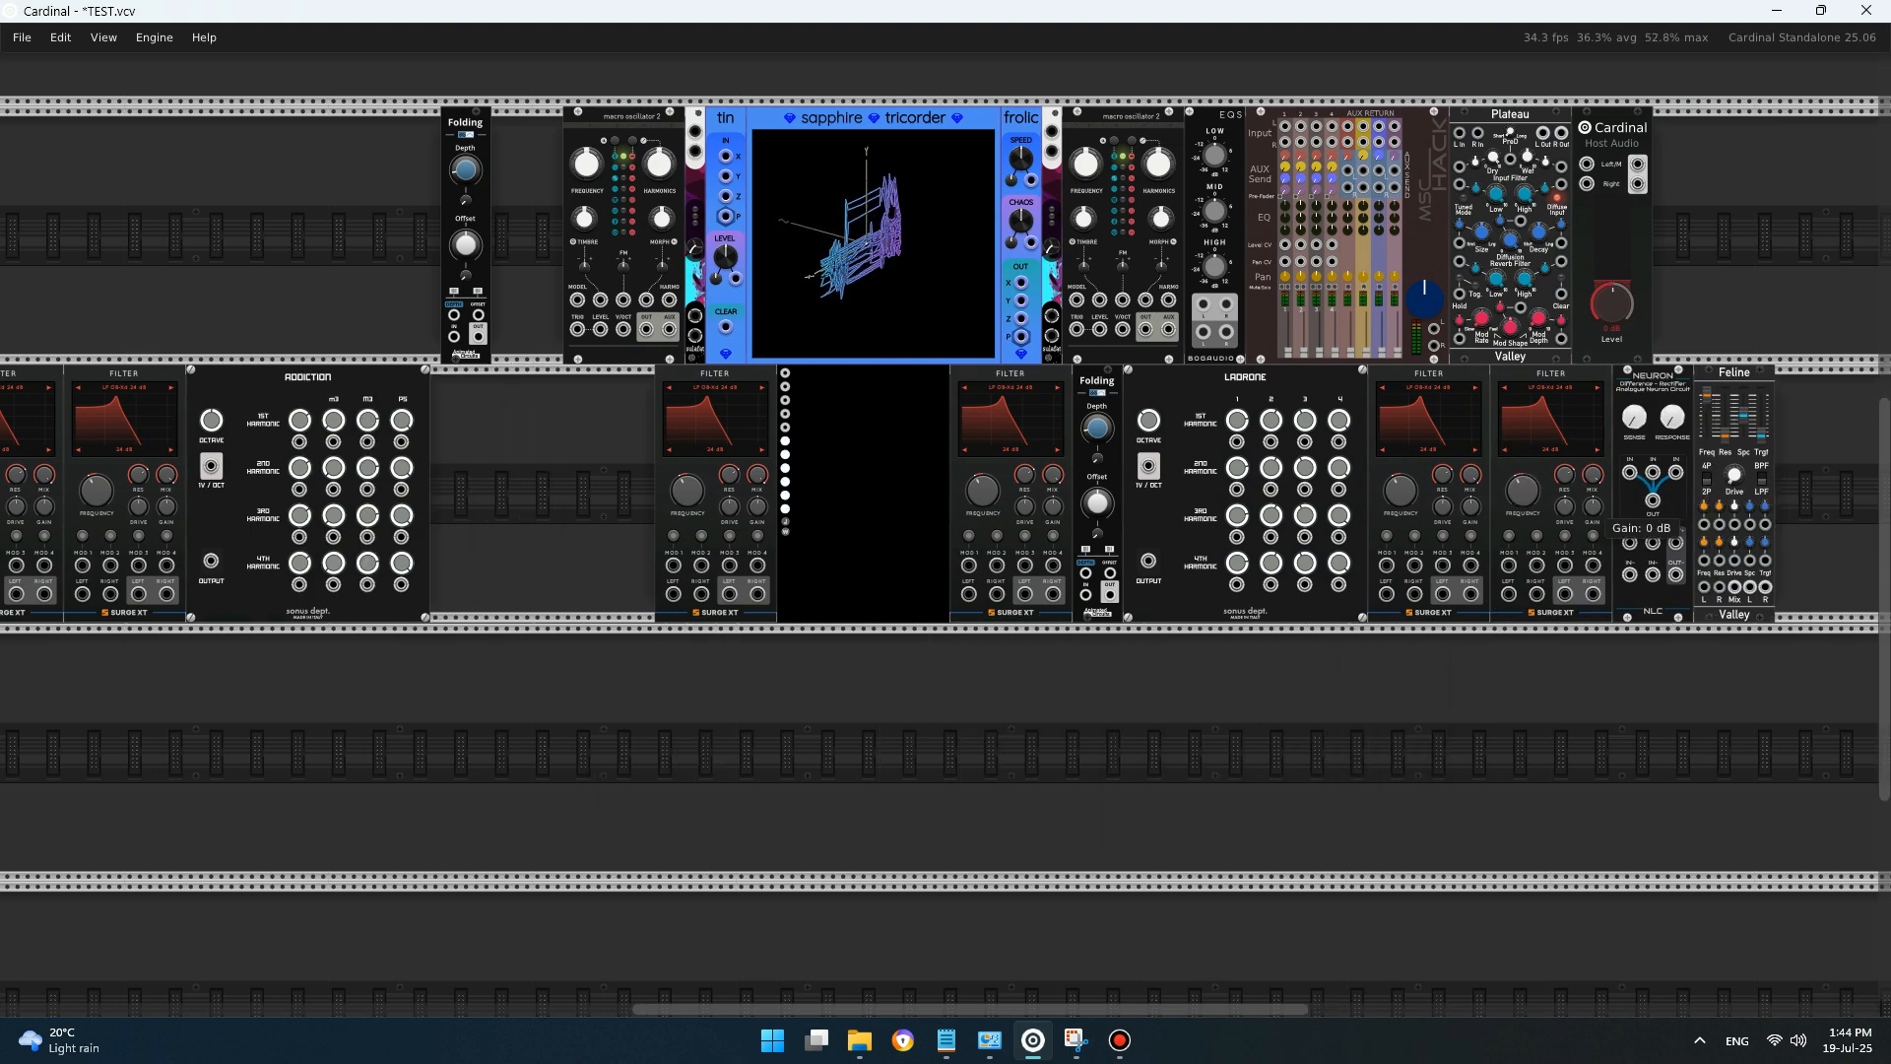
drag(1853, 459, 1069, 424)
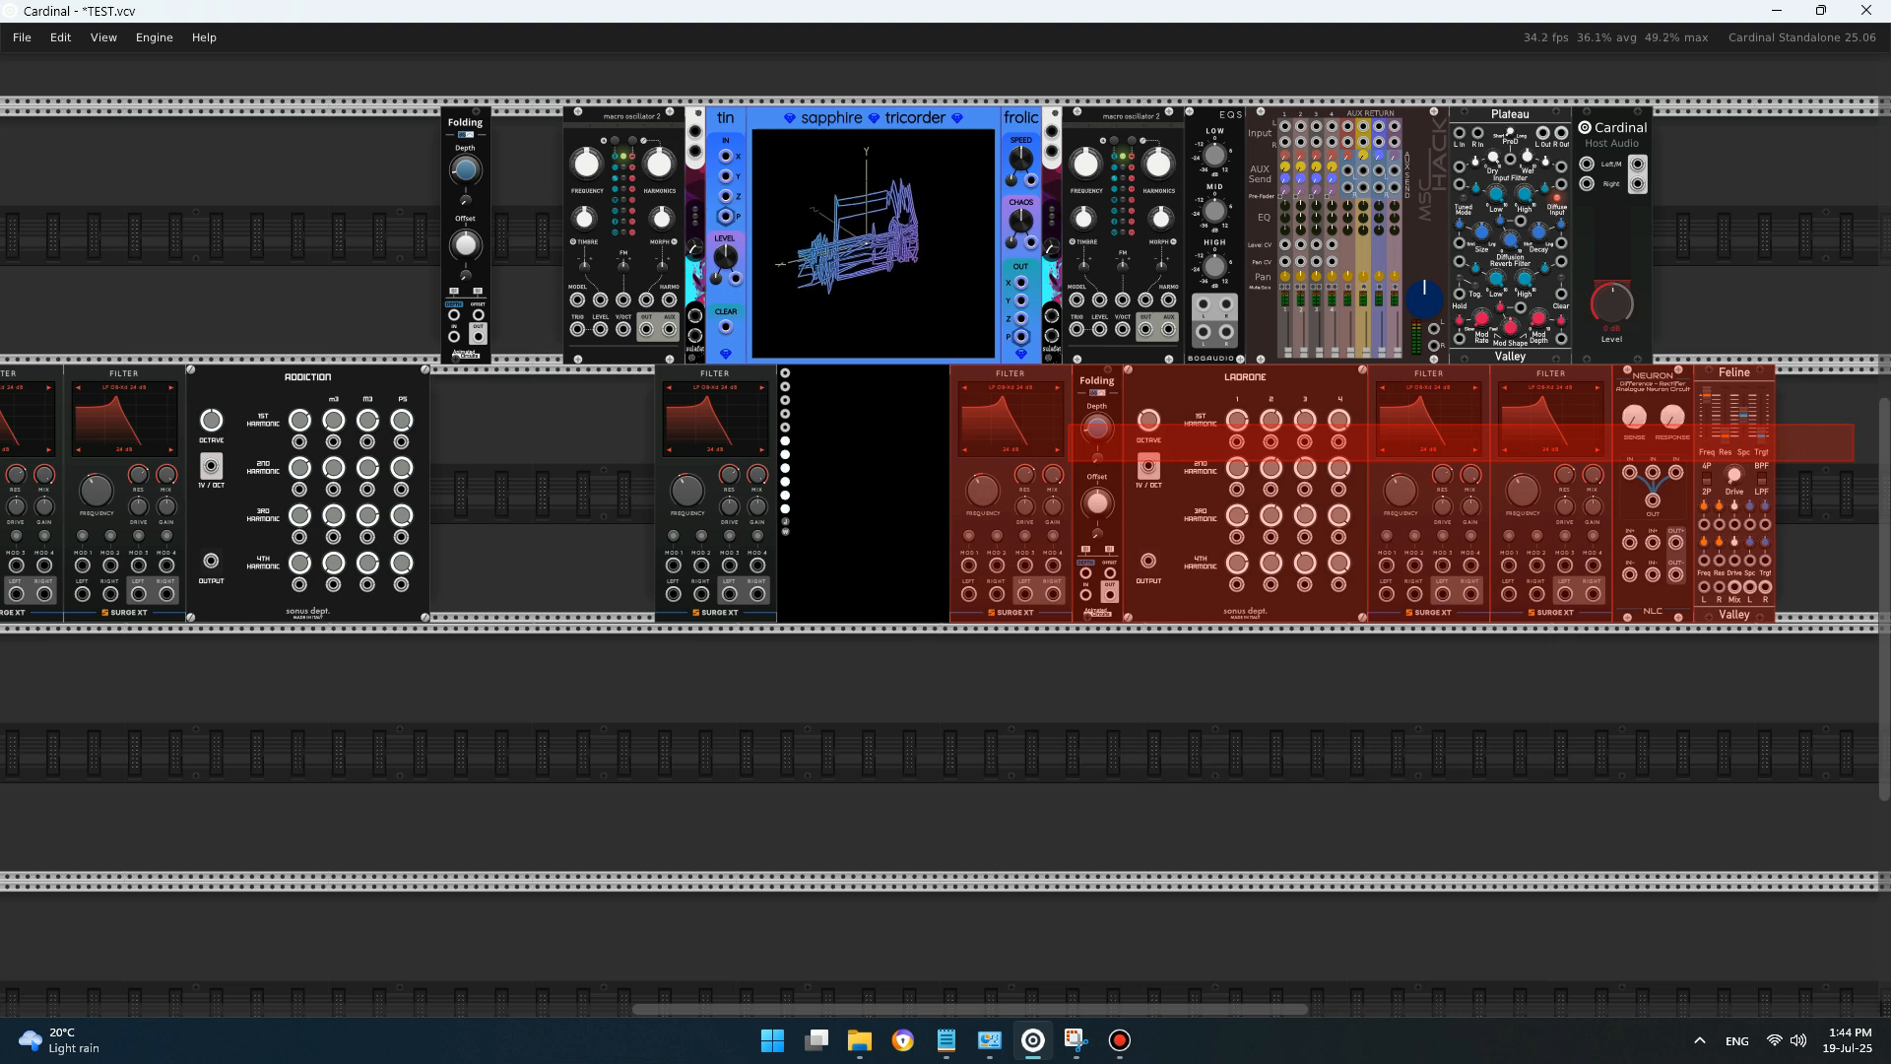
drag(1065, 425, 1052, 431)
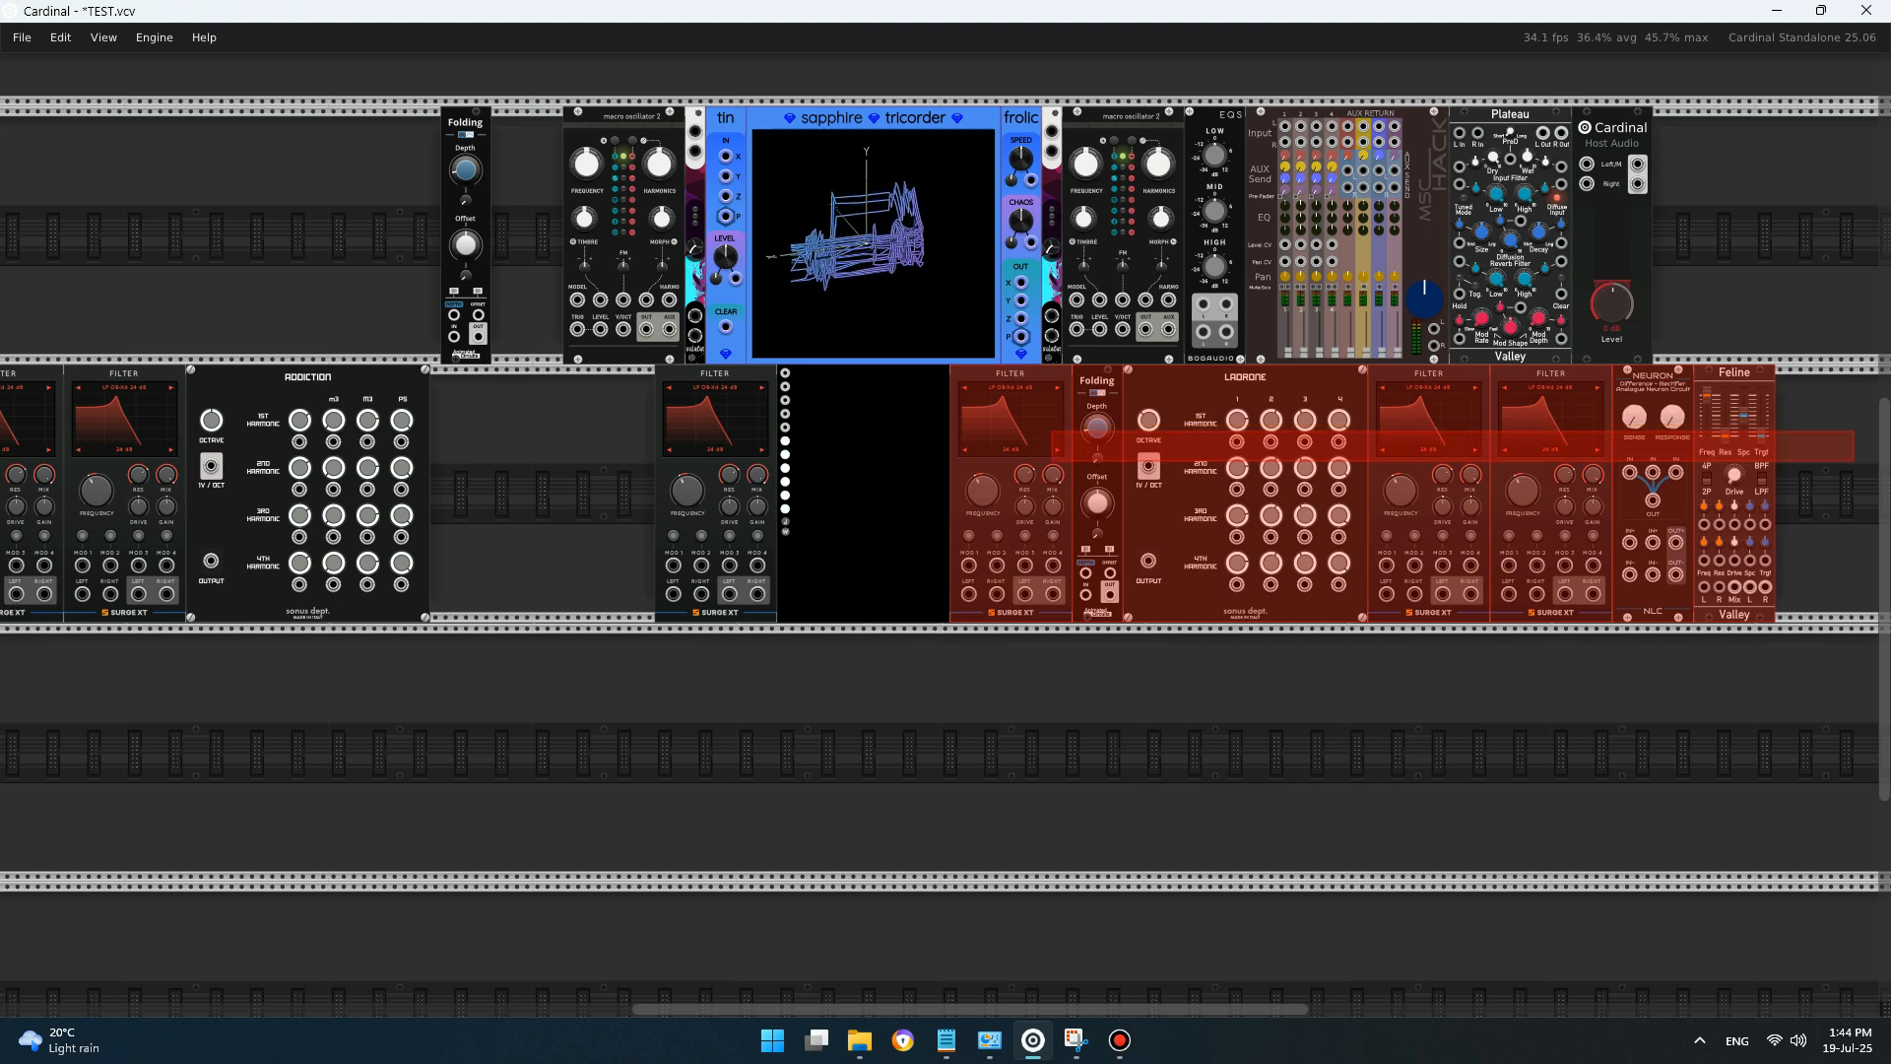
drag(1052, 432, 626, 435)
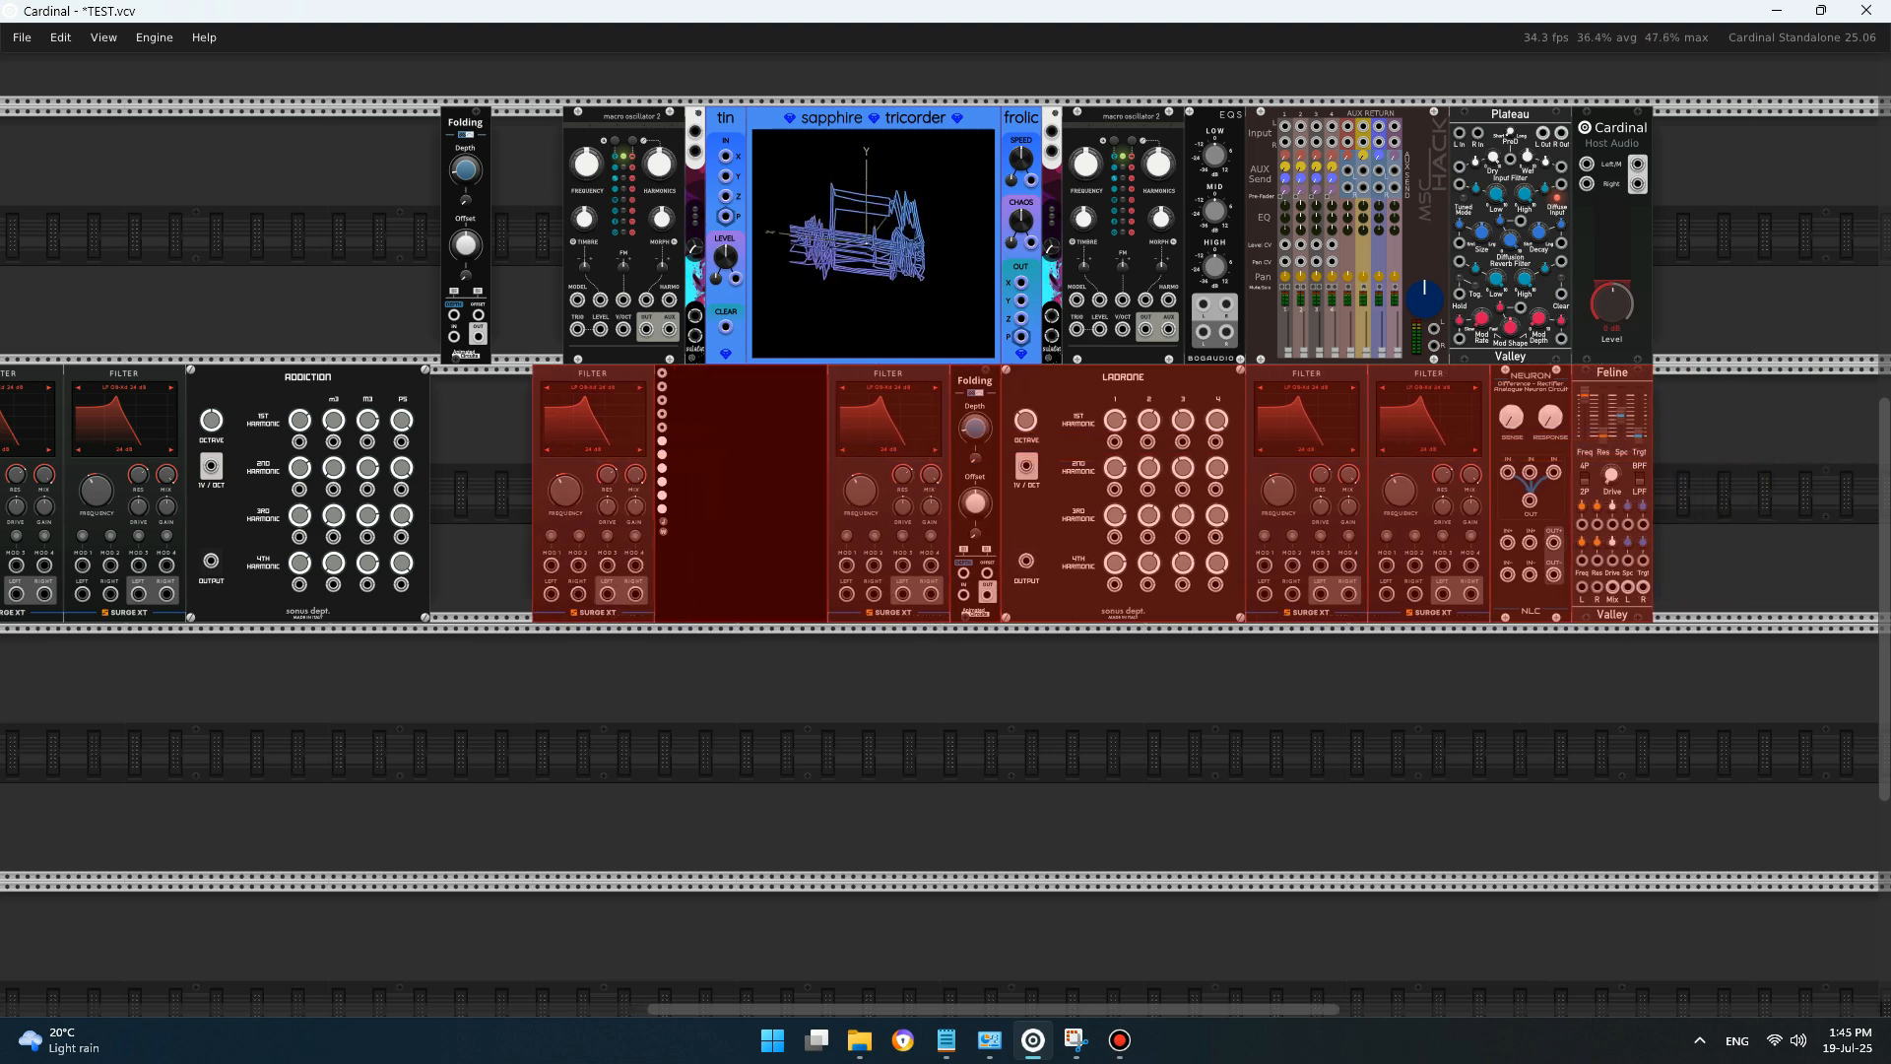
key(ctrl+shift+a)
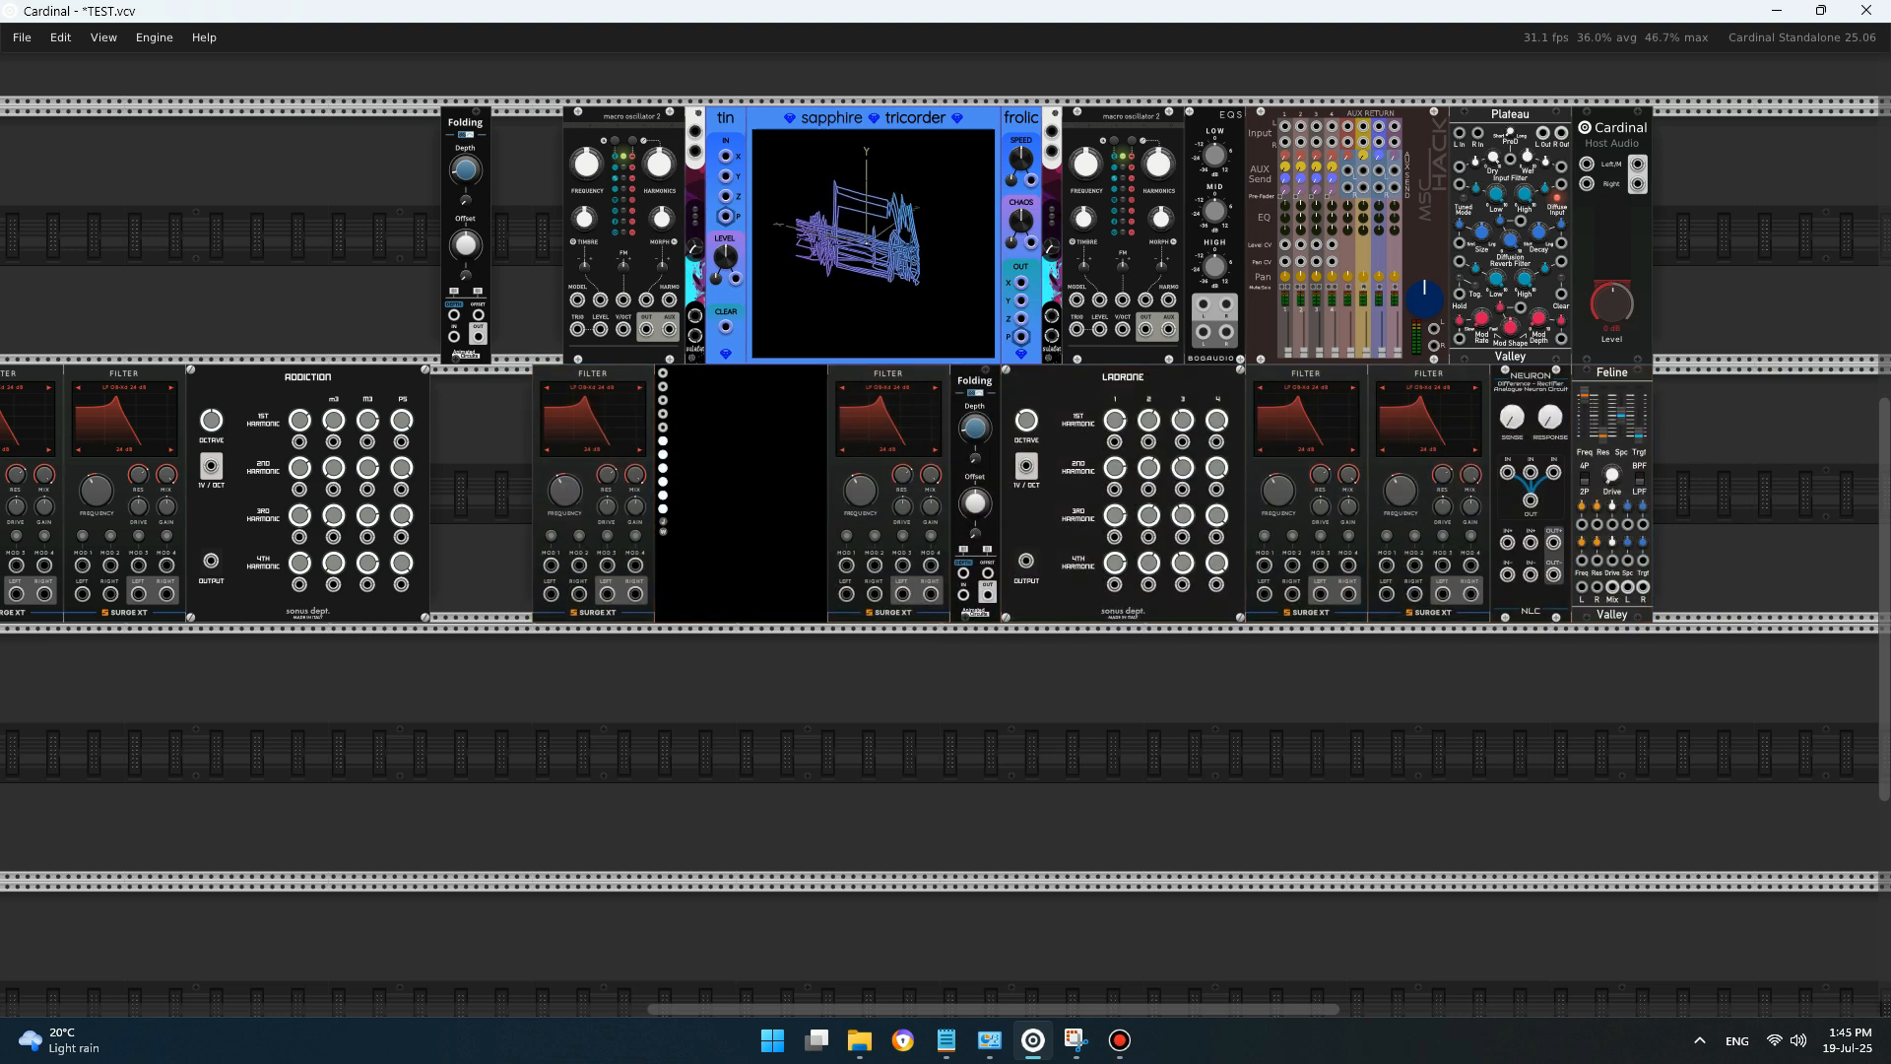
- Open the module library, try searching for "nun", and clear the search text
key(Return)
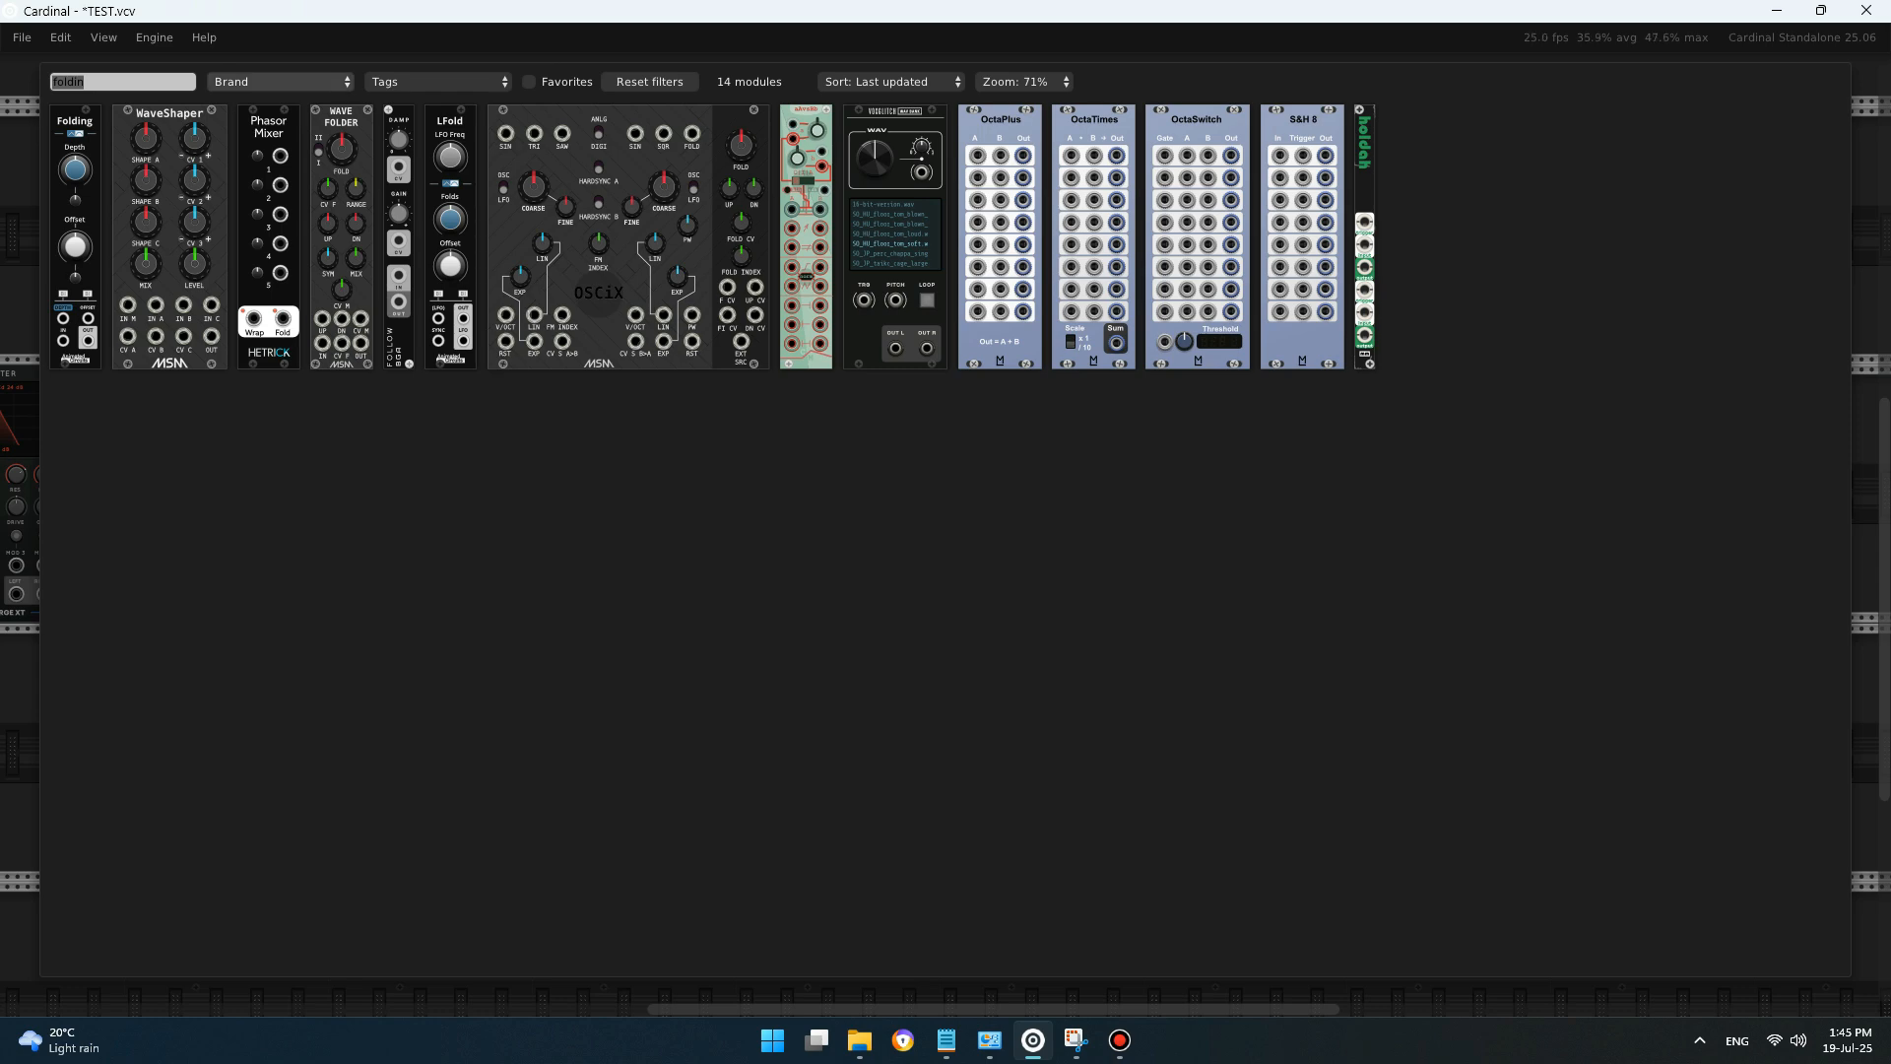
text(nun)
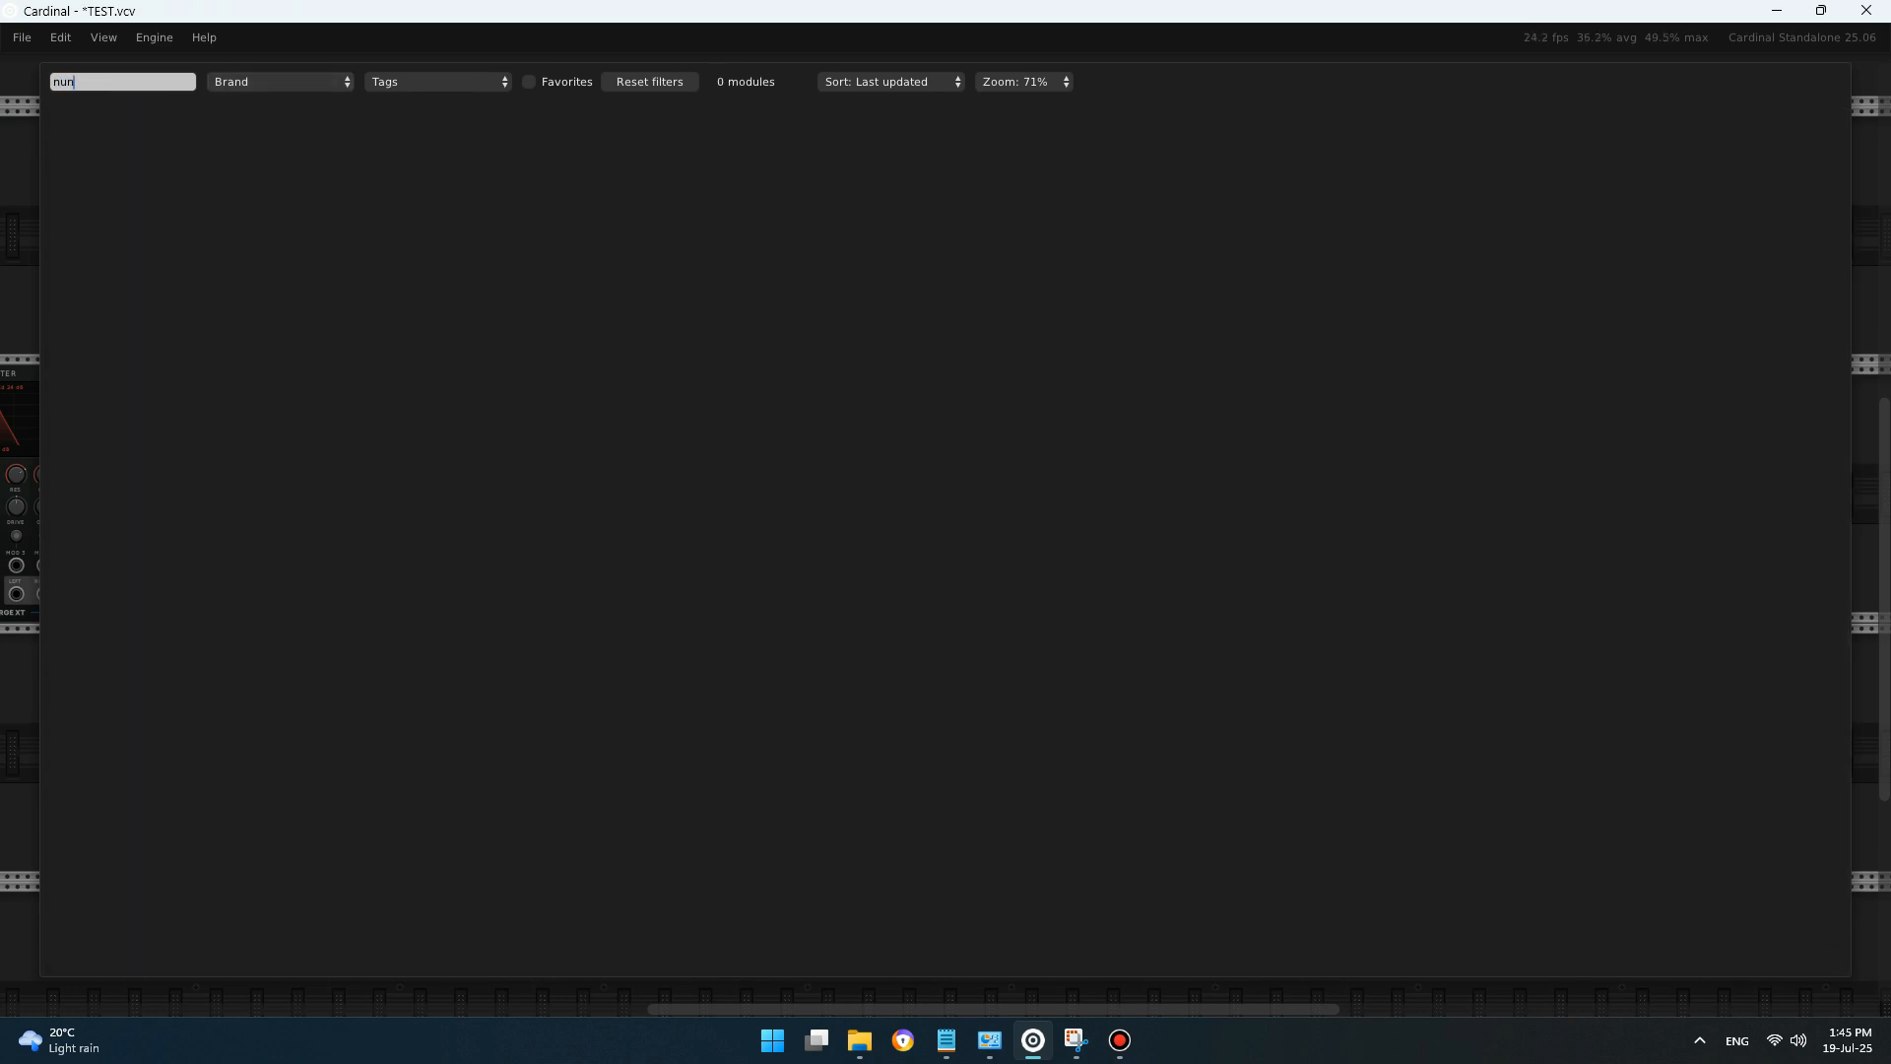
key(BackSpace)
text(b)
key(BackSpace)
key(BackSpace)
key(BackSpace)
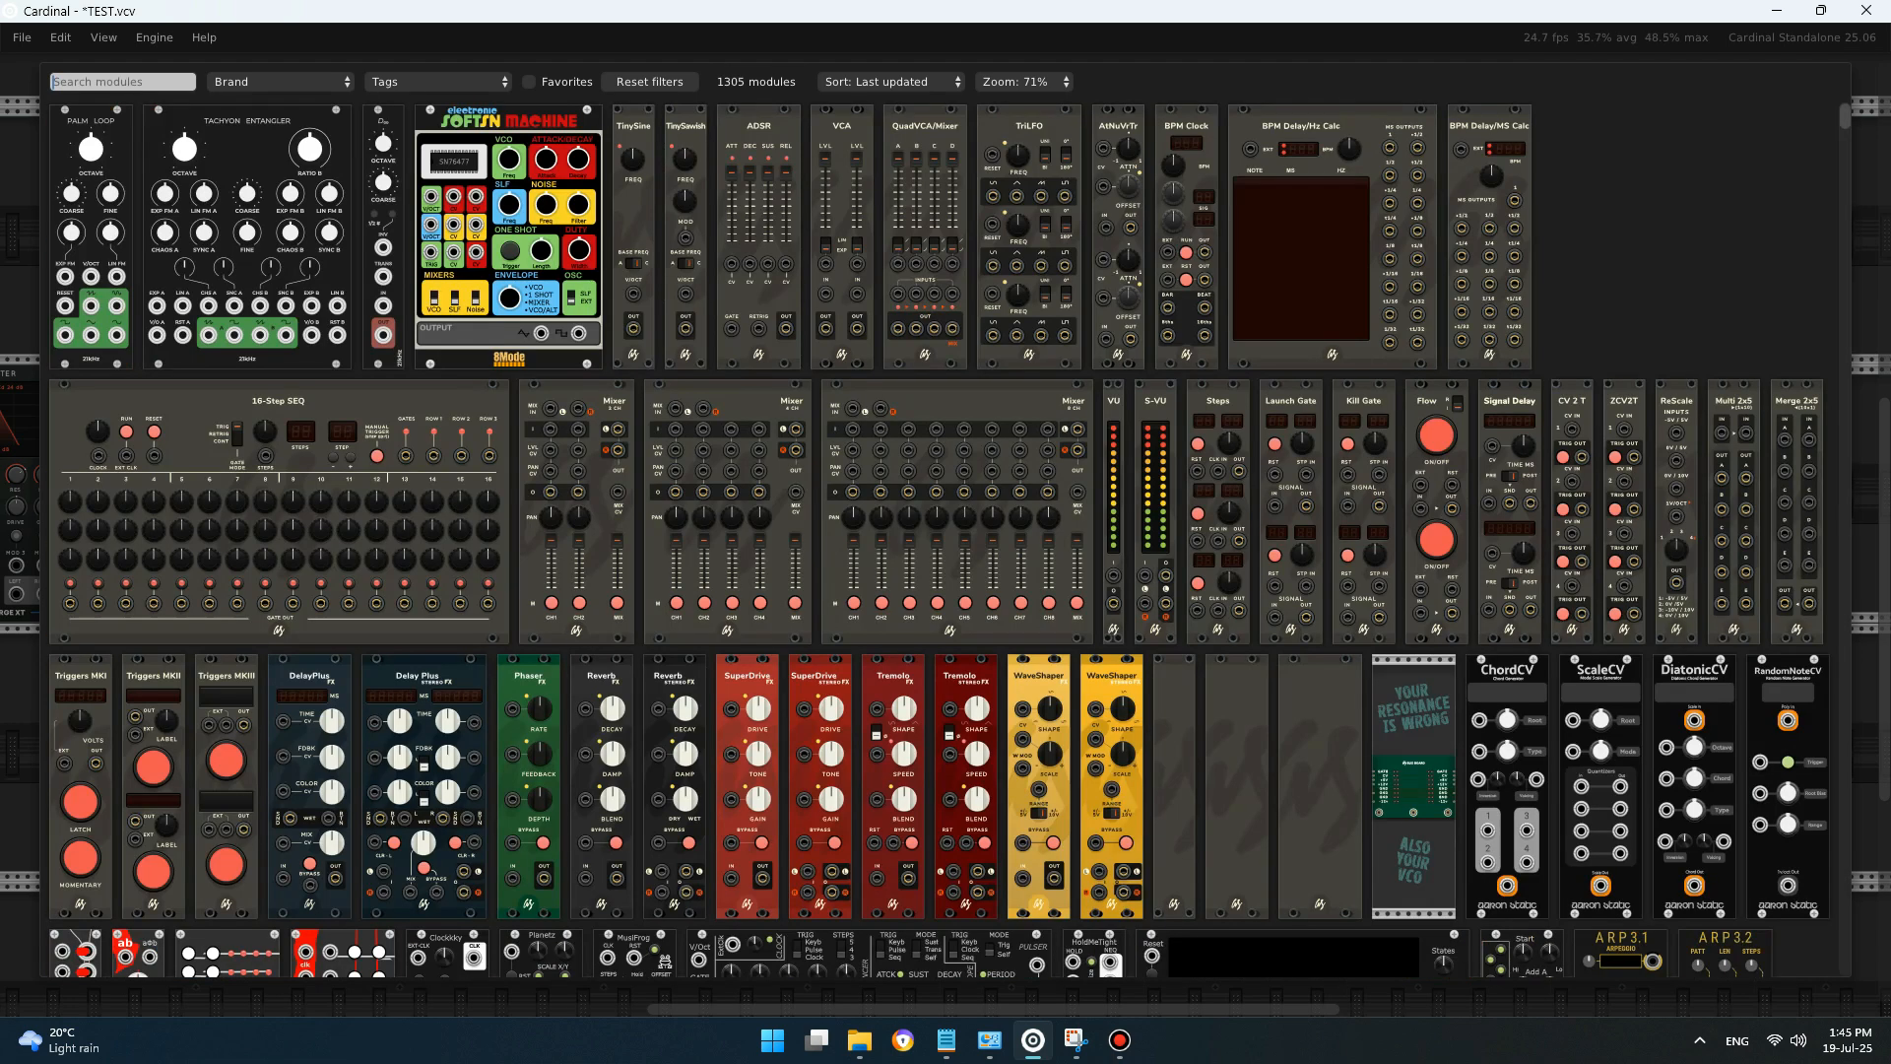
- Filter the module library by the Surge XT brand and add the Nimbus module
click(281, 82)
scroll(286, 585, down, 10)
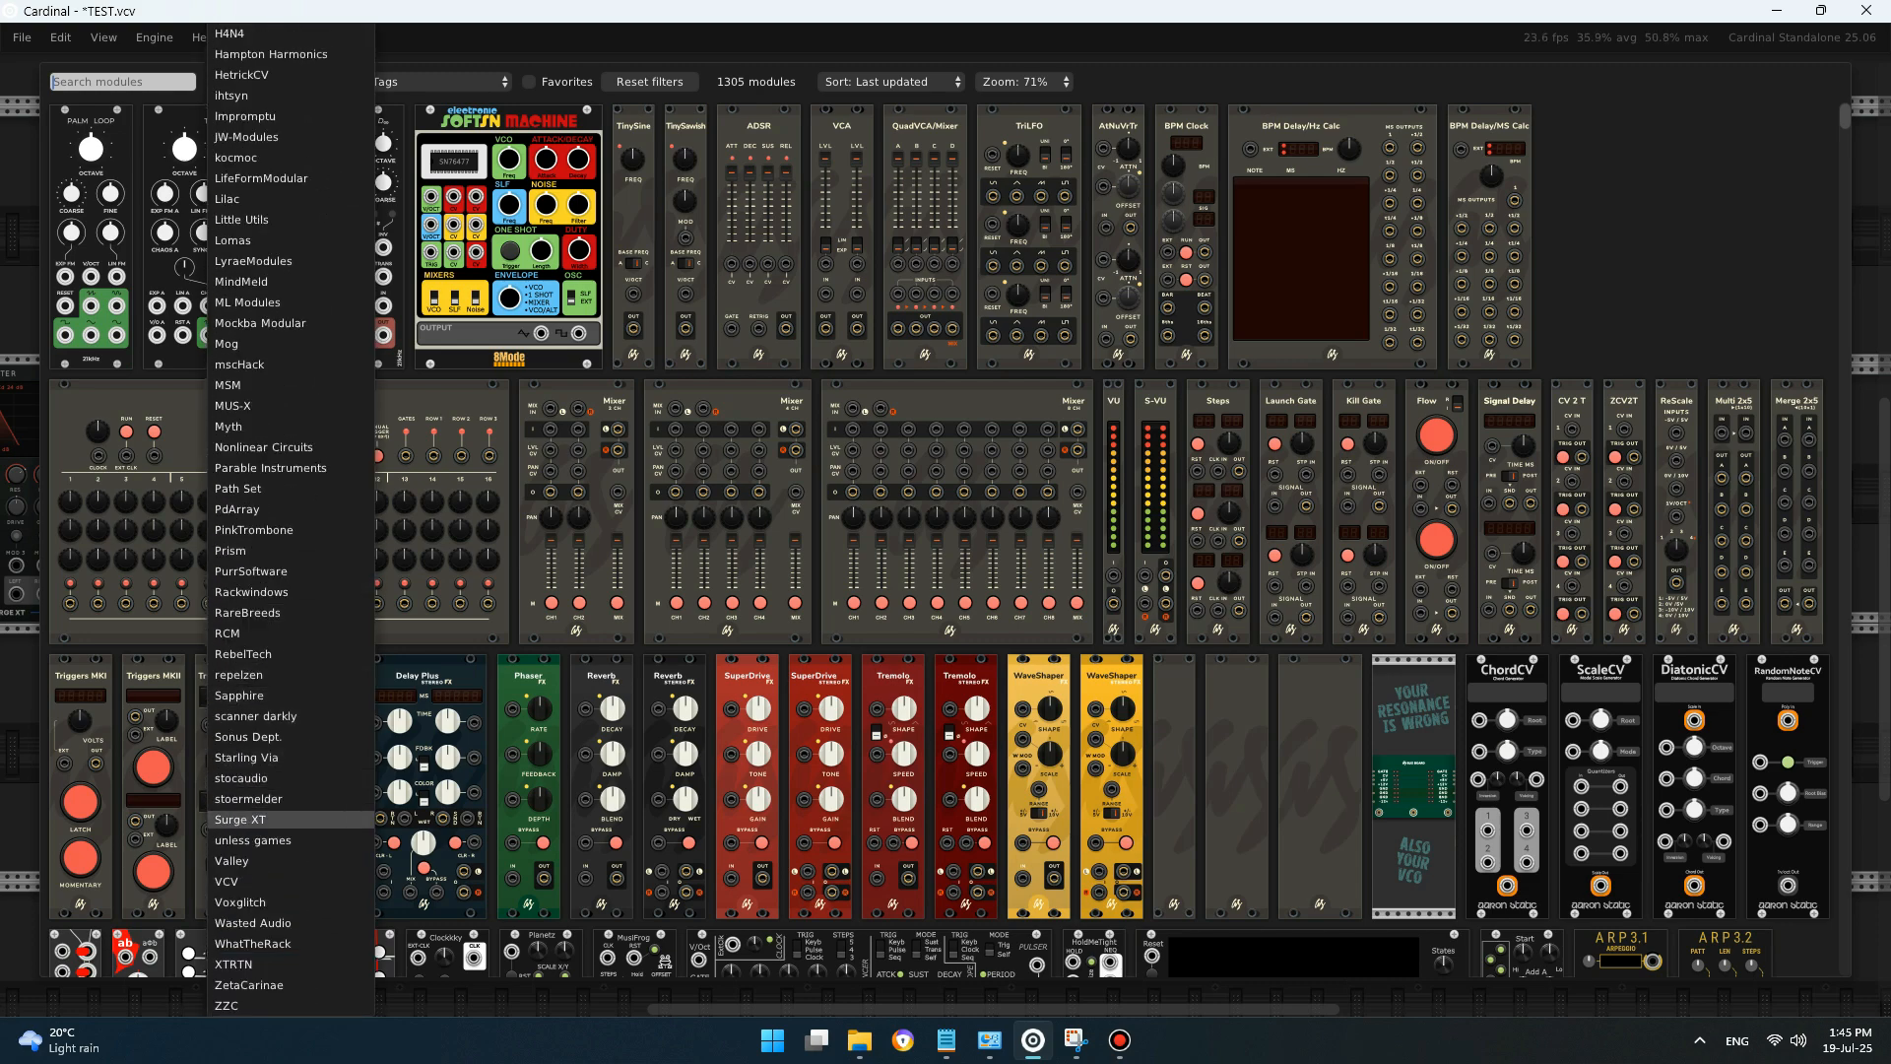
scroll(286, 819, up, 1)
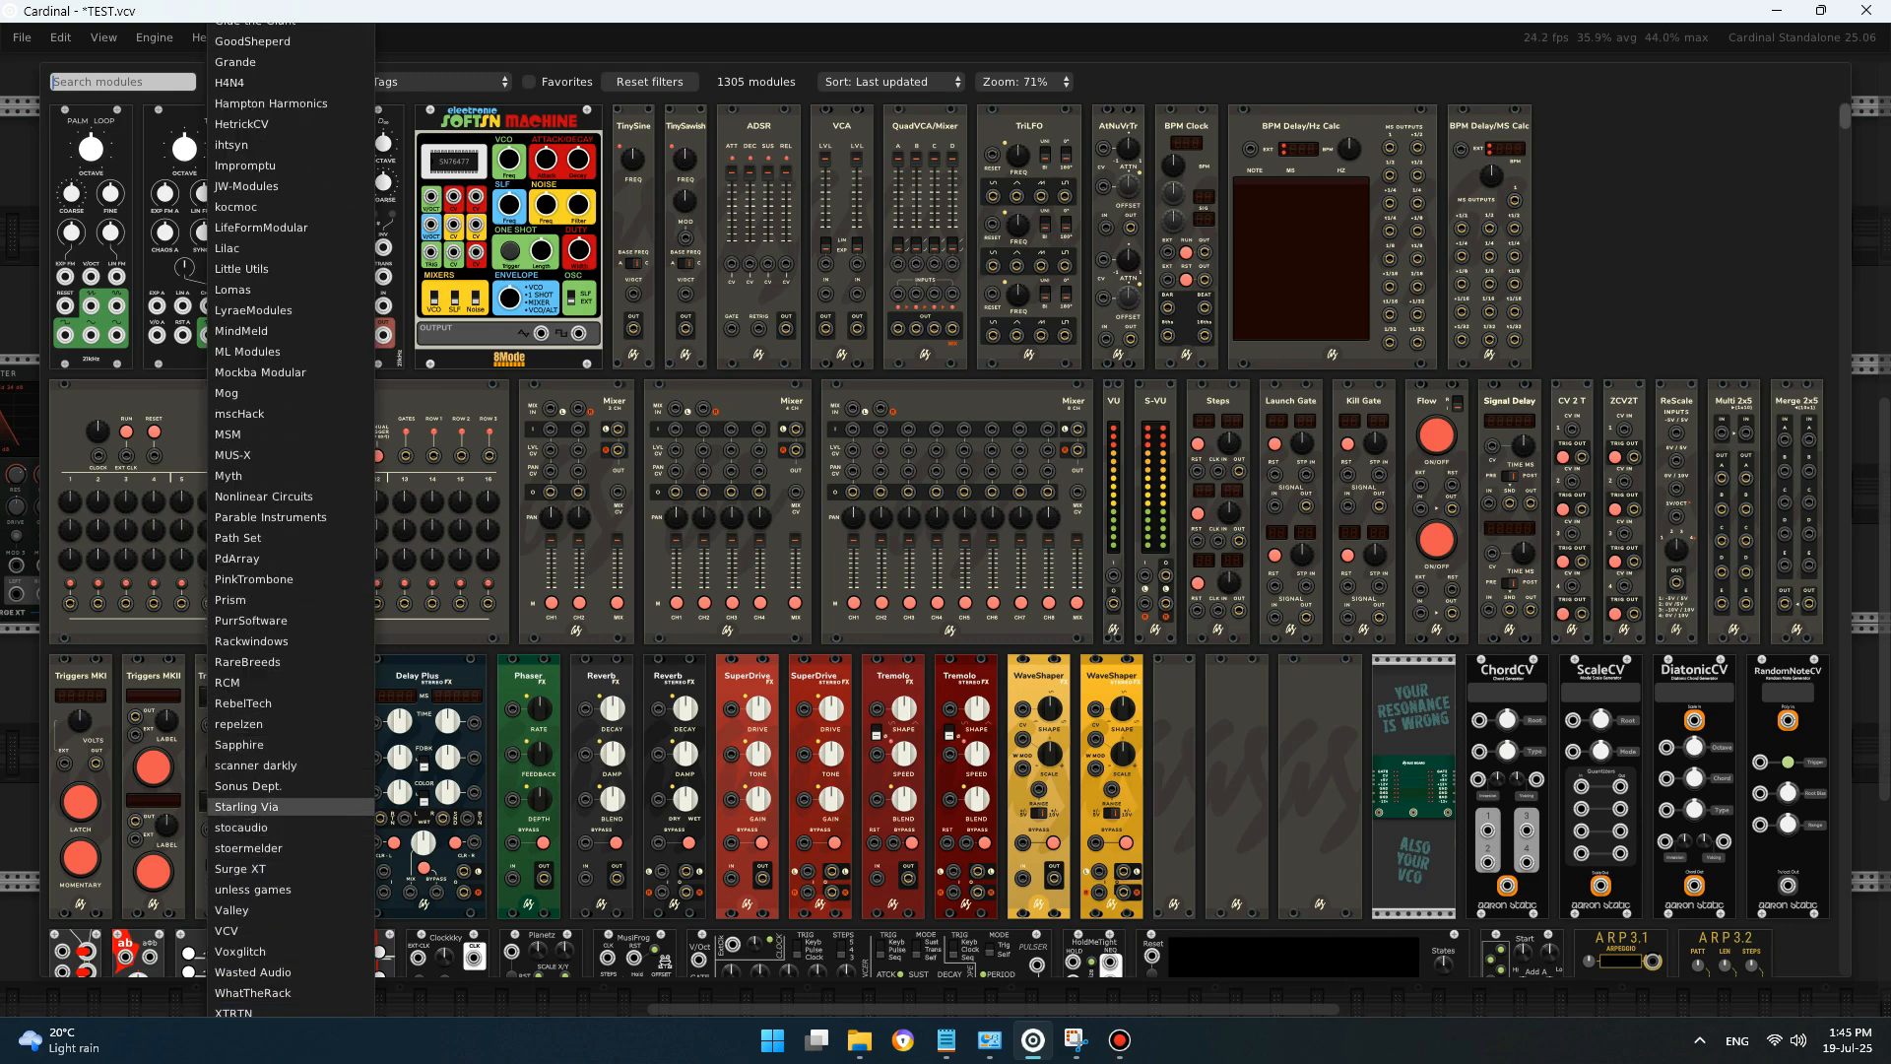
click(256, 869)
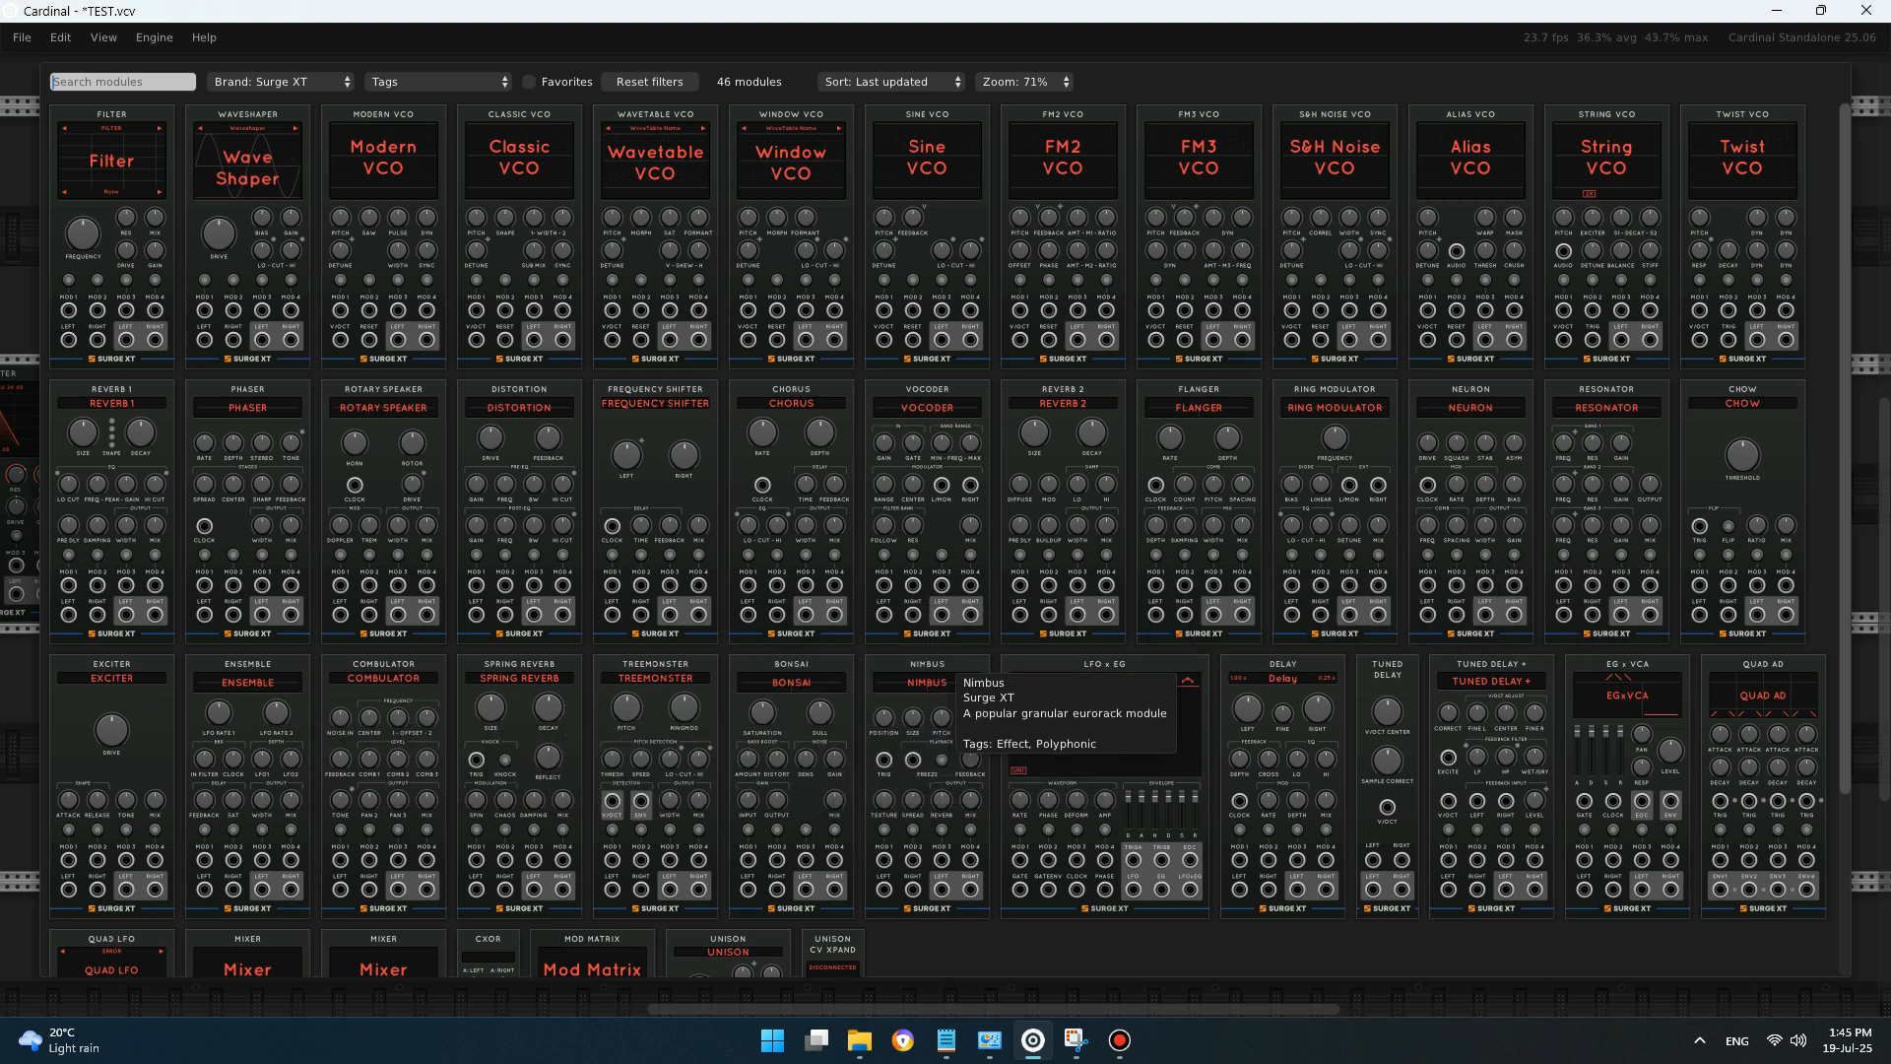
click(941, 677)
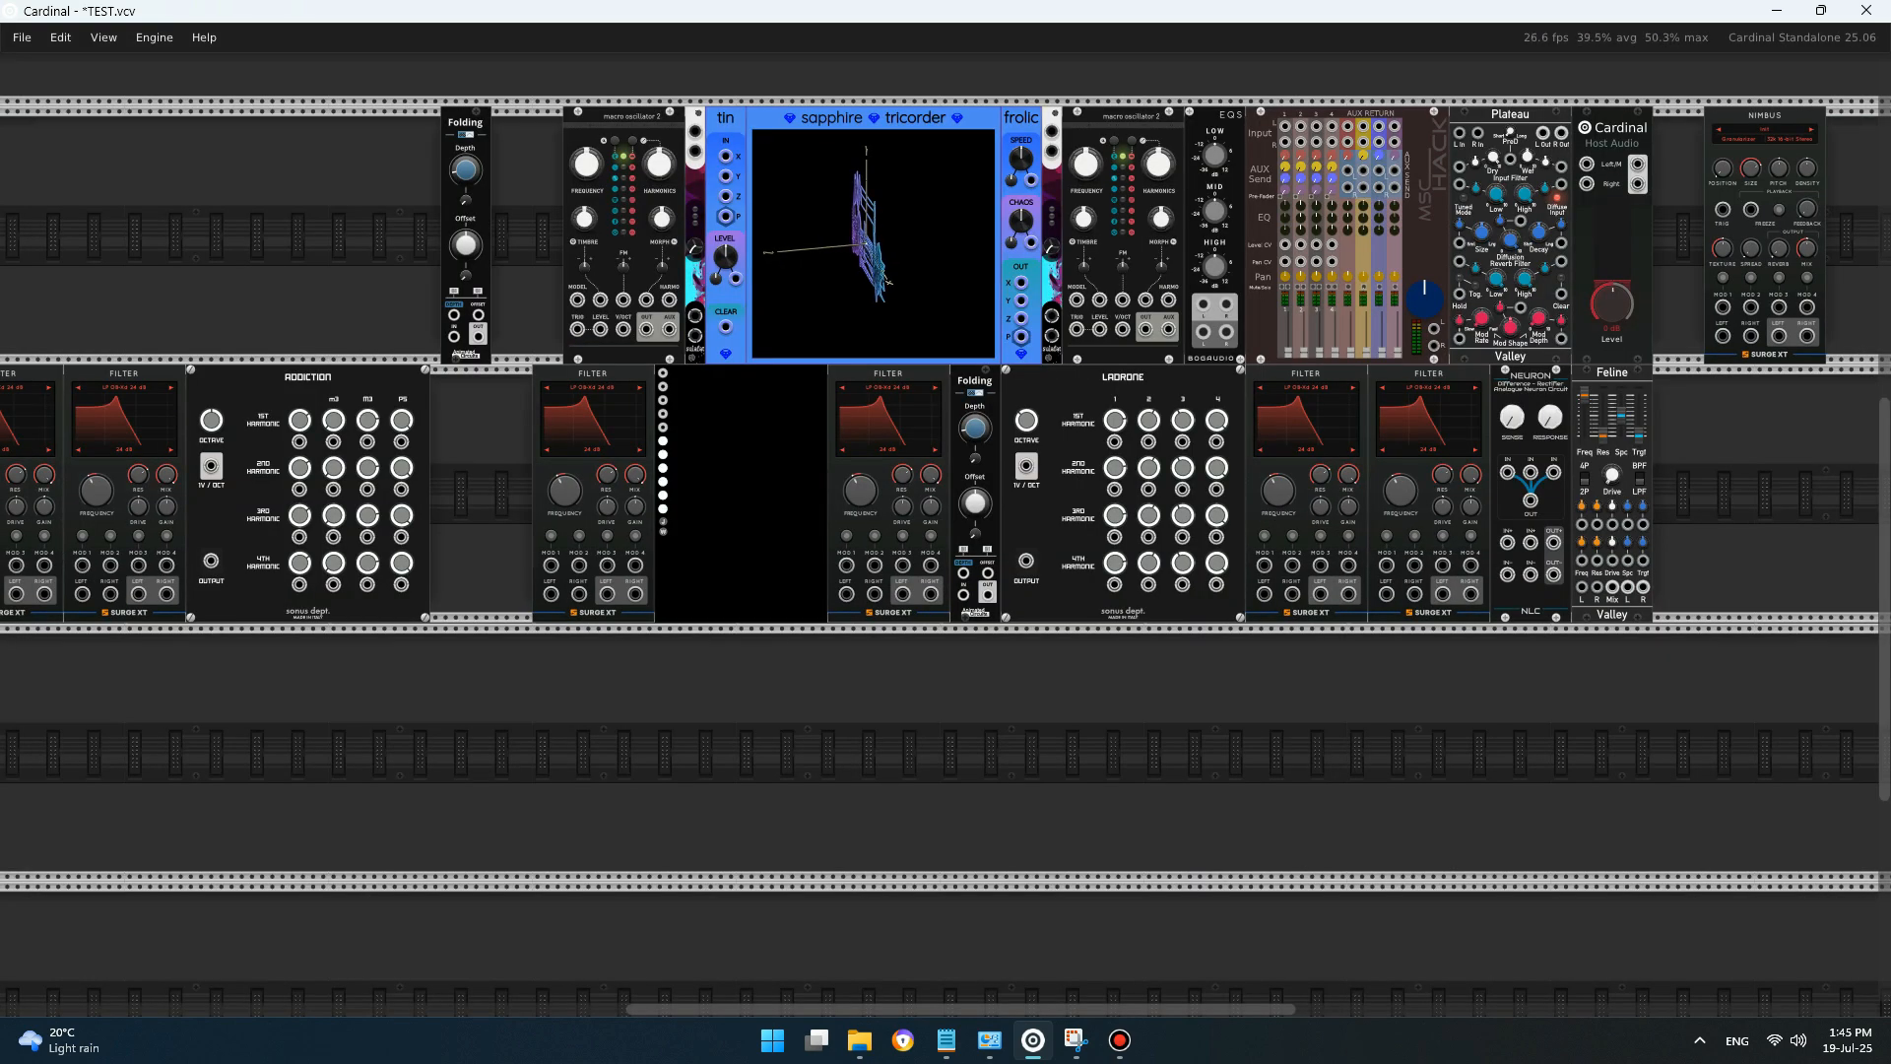
- Place Nimbus between Macro Oscillator 2 and the EQ in the upper row, and shift that row left to close gaps and align with Feline
scroll(946, 532, up, 4)
drag(1764, 424, 1295, 165)
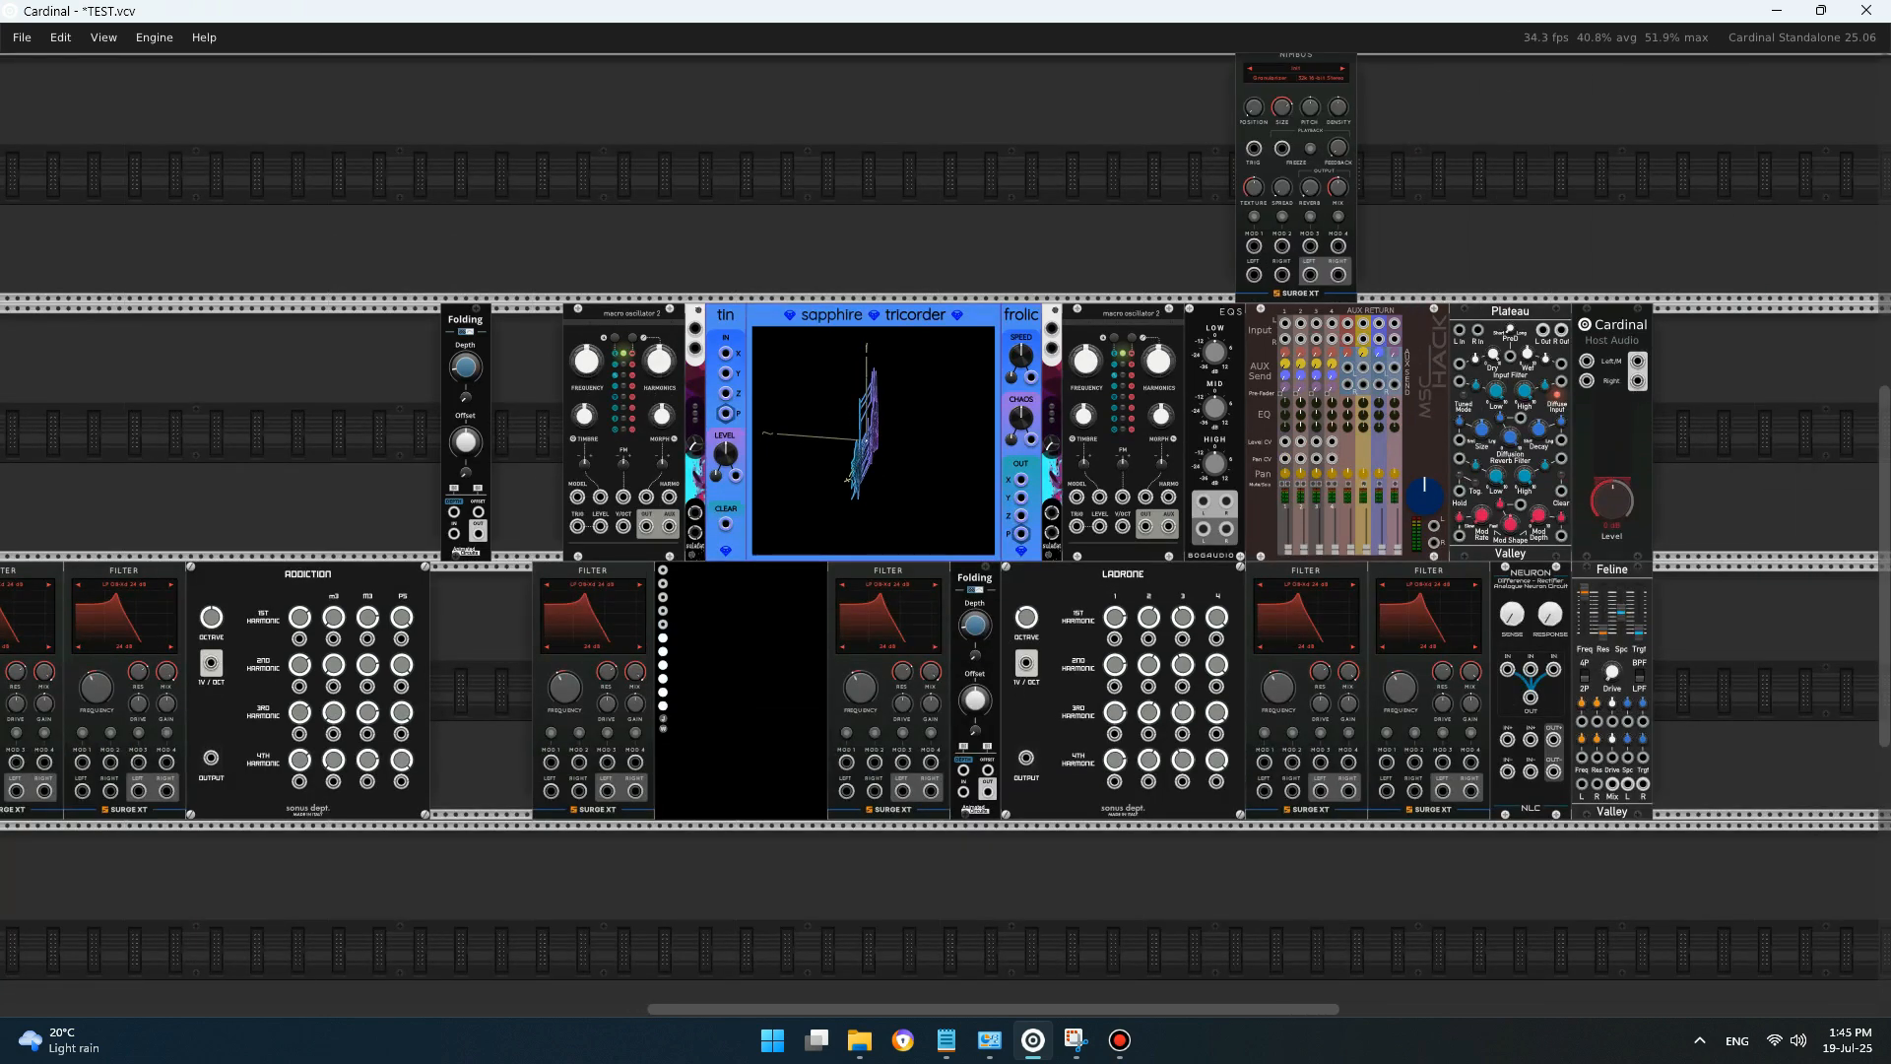
drag(1296, 175, 1245, 427)
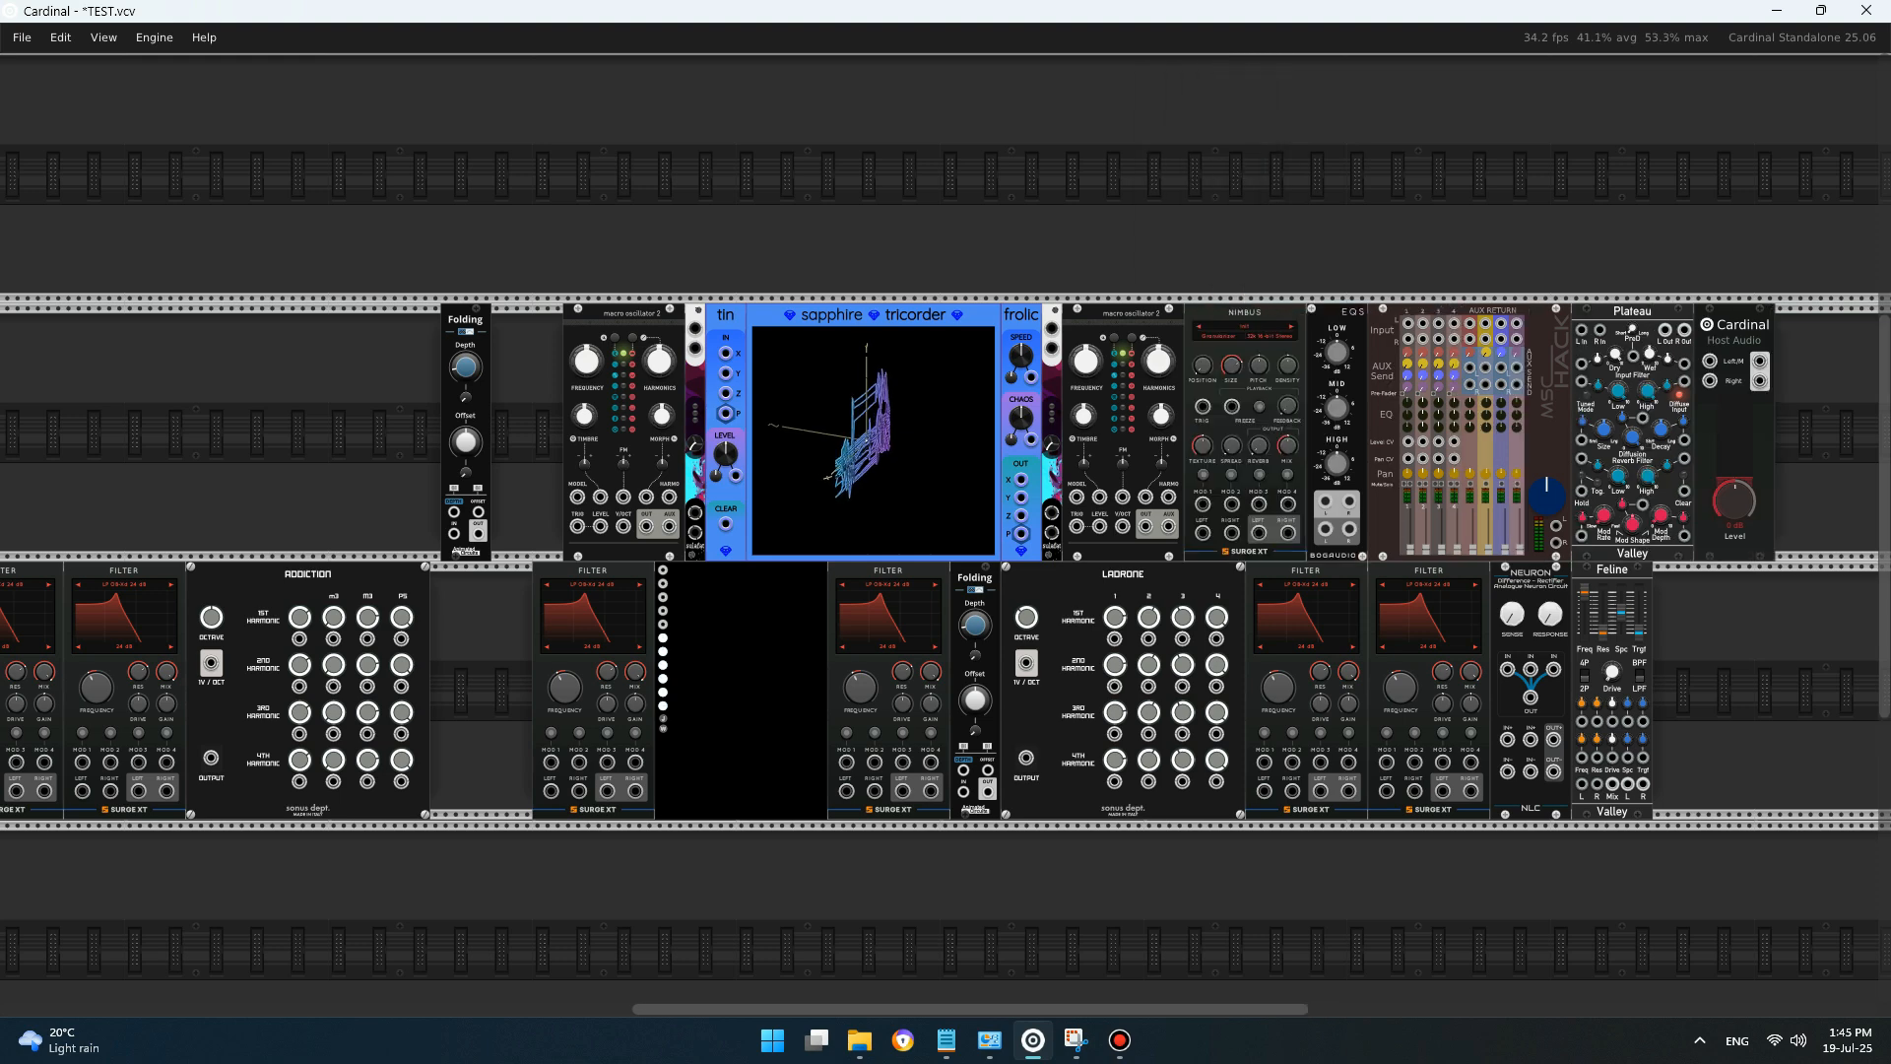
drag(1843, 499, 607, 420)
drag(1797, 462, 412, 443)
key(ctrl+shift+a)
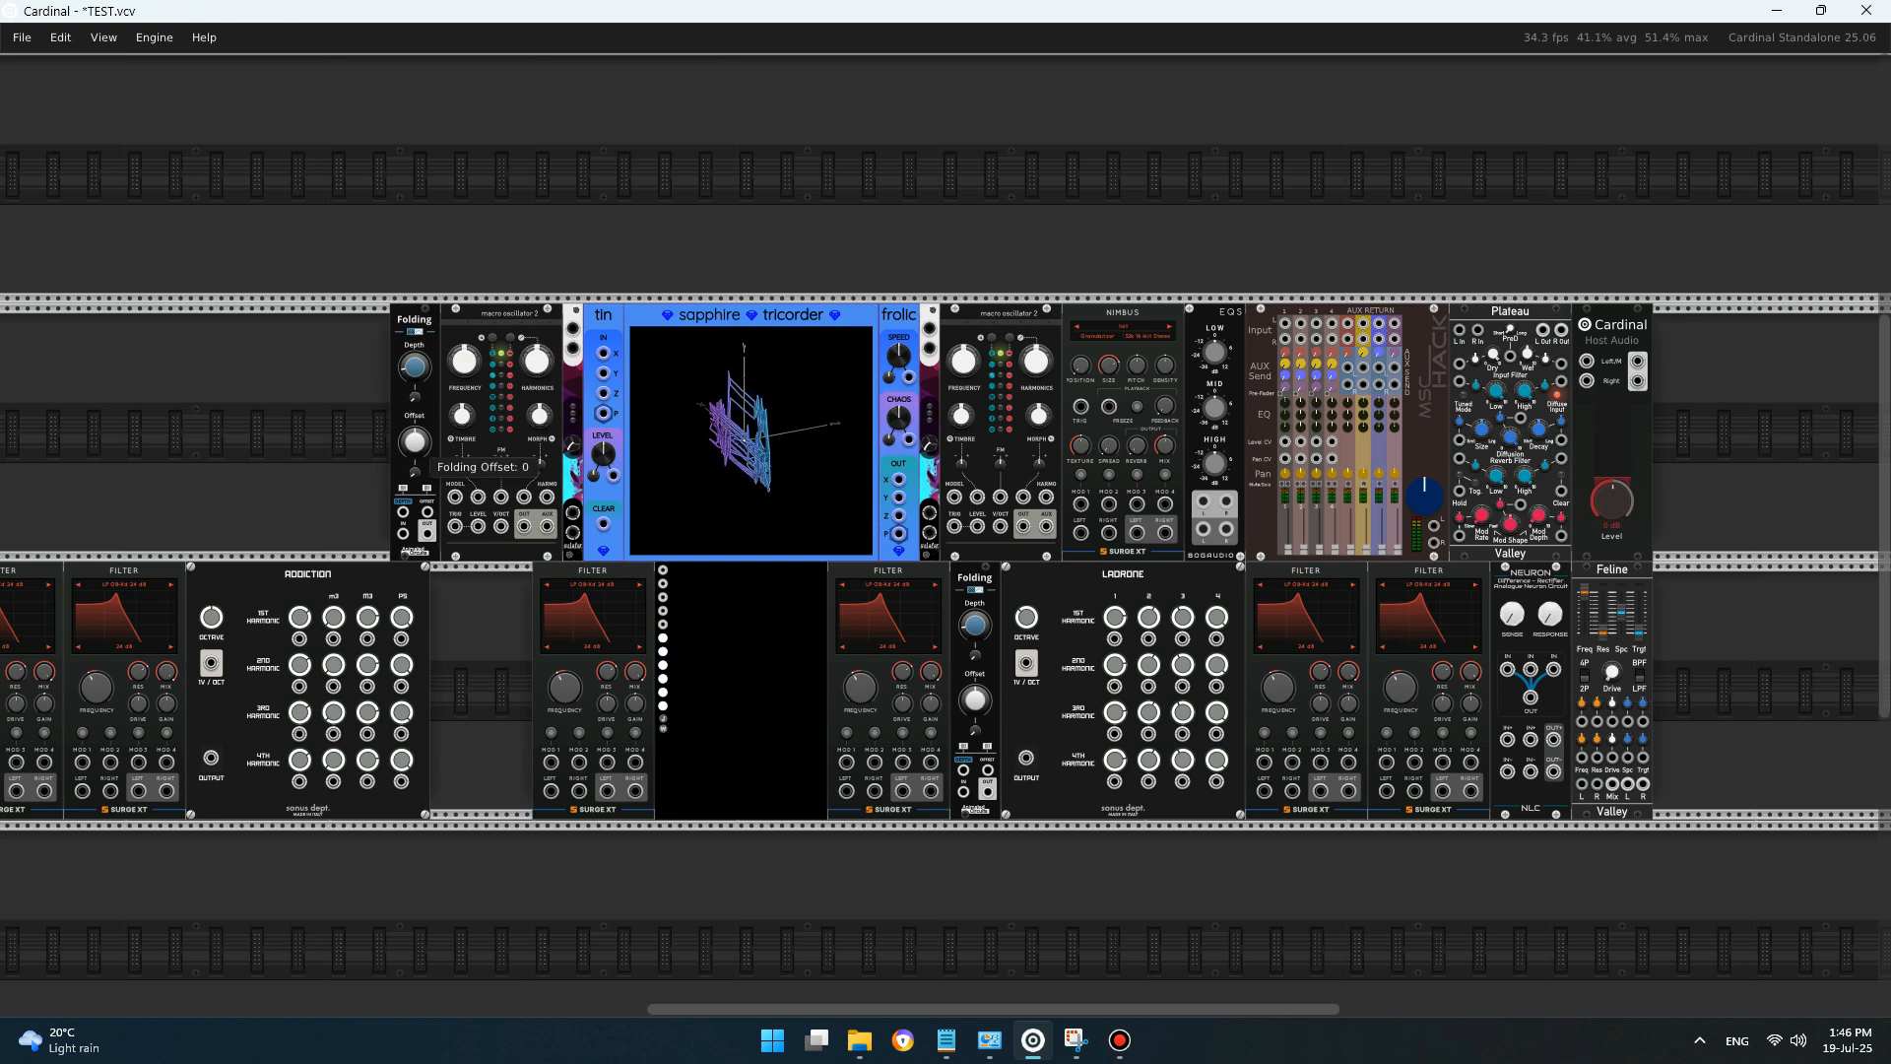
- Add the Surge XT FM2 VCO module left of Folding in the upper row
key(Return)
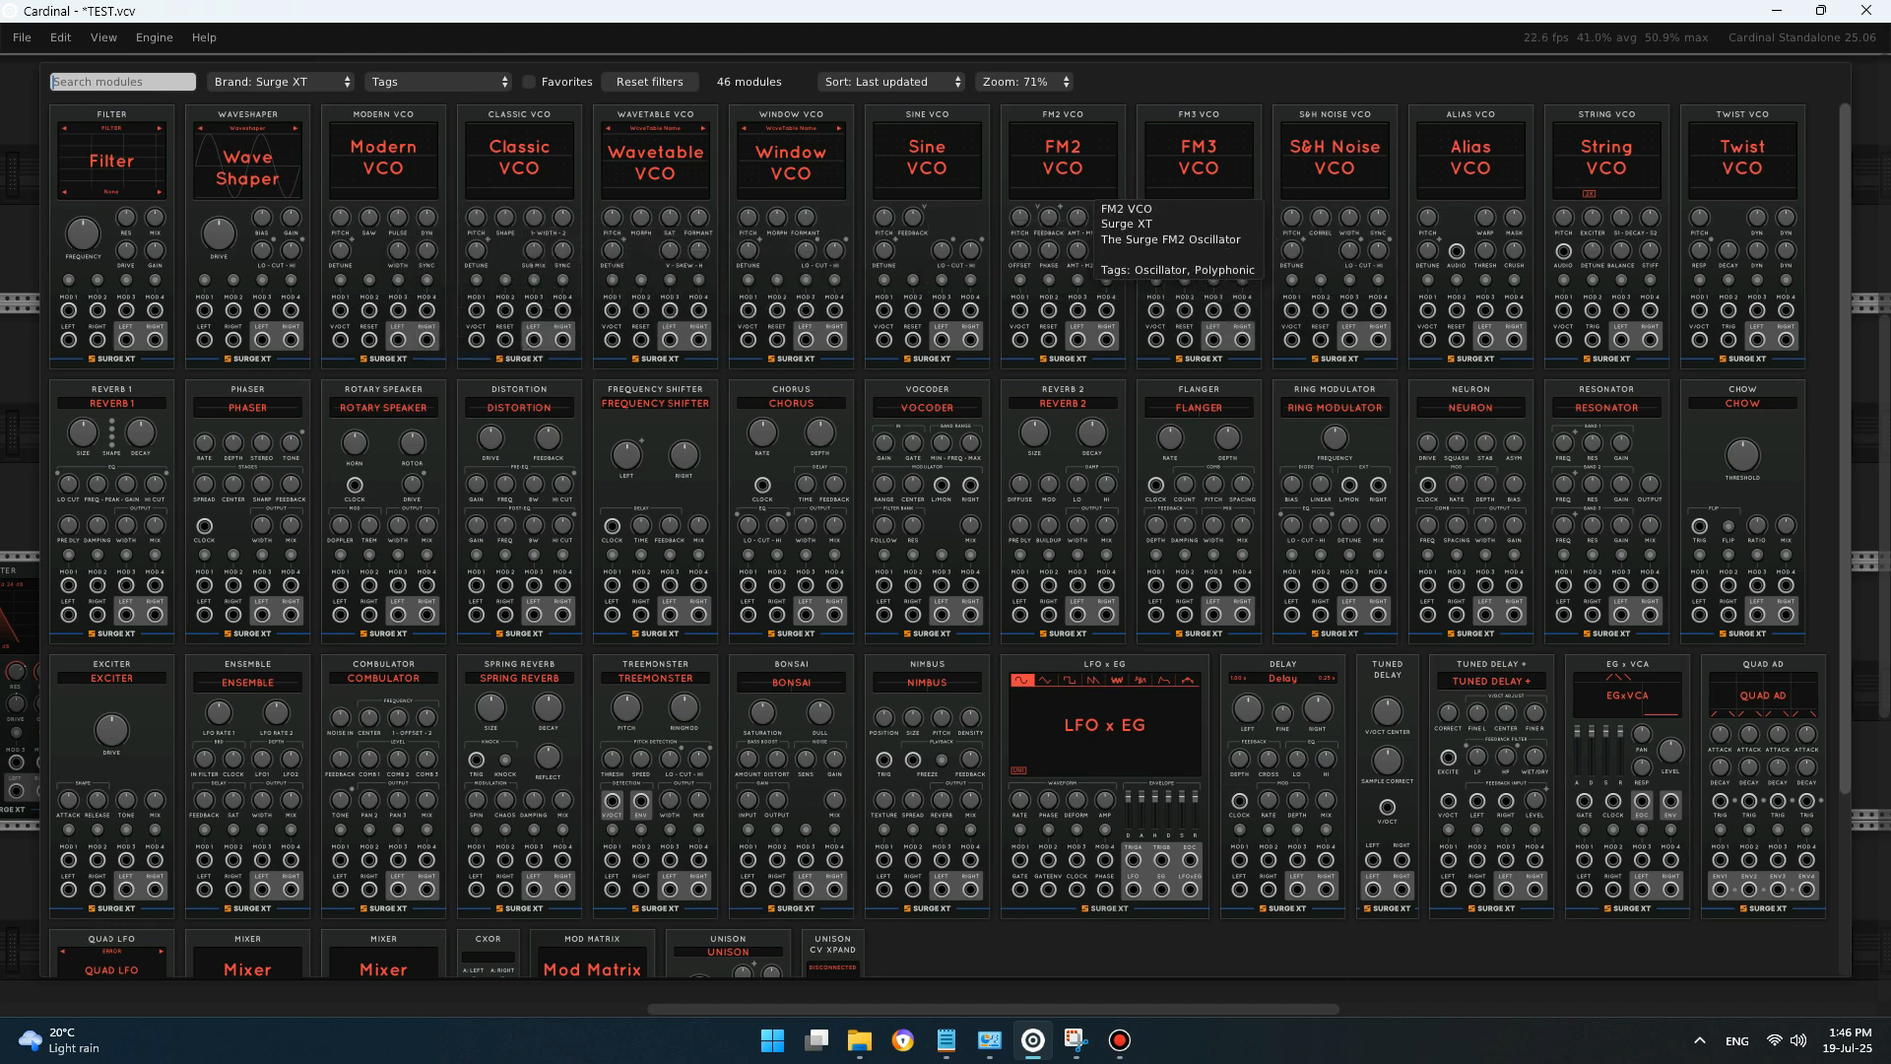
click(1072, 193)
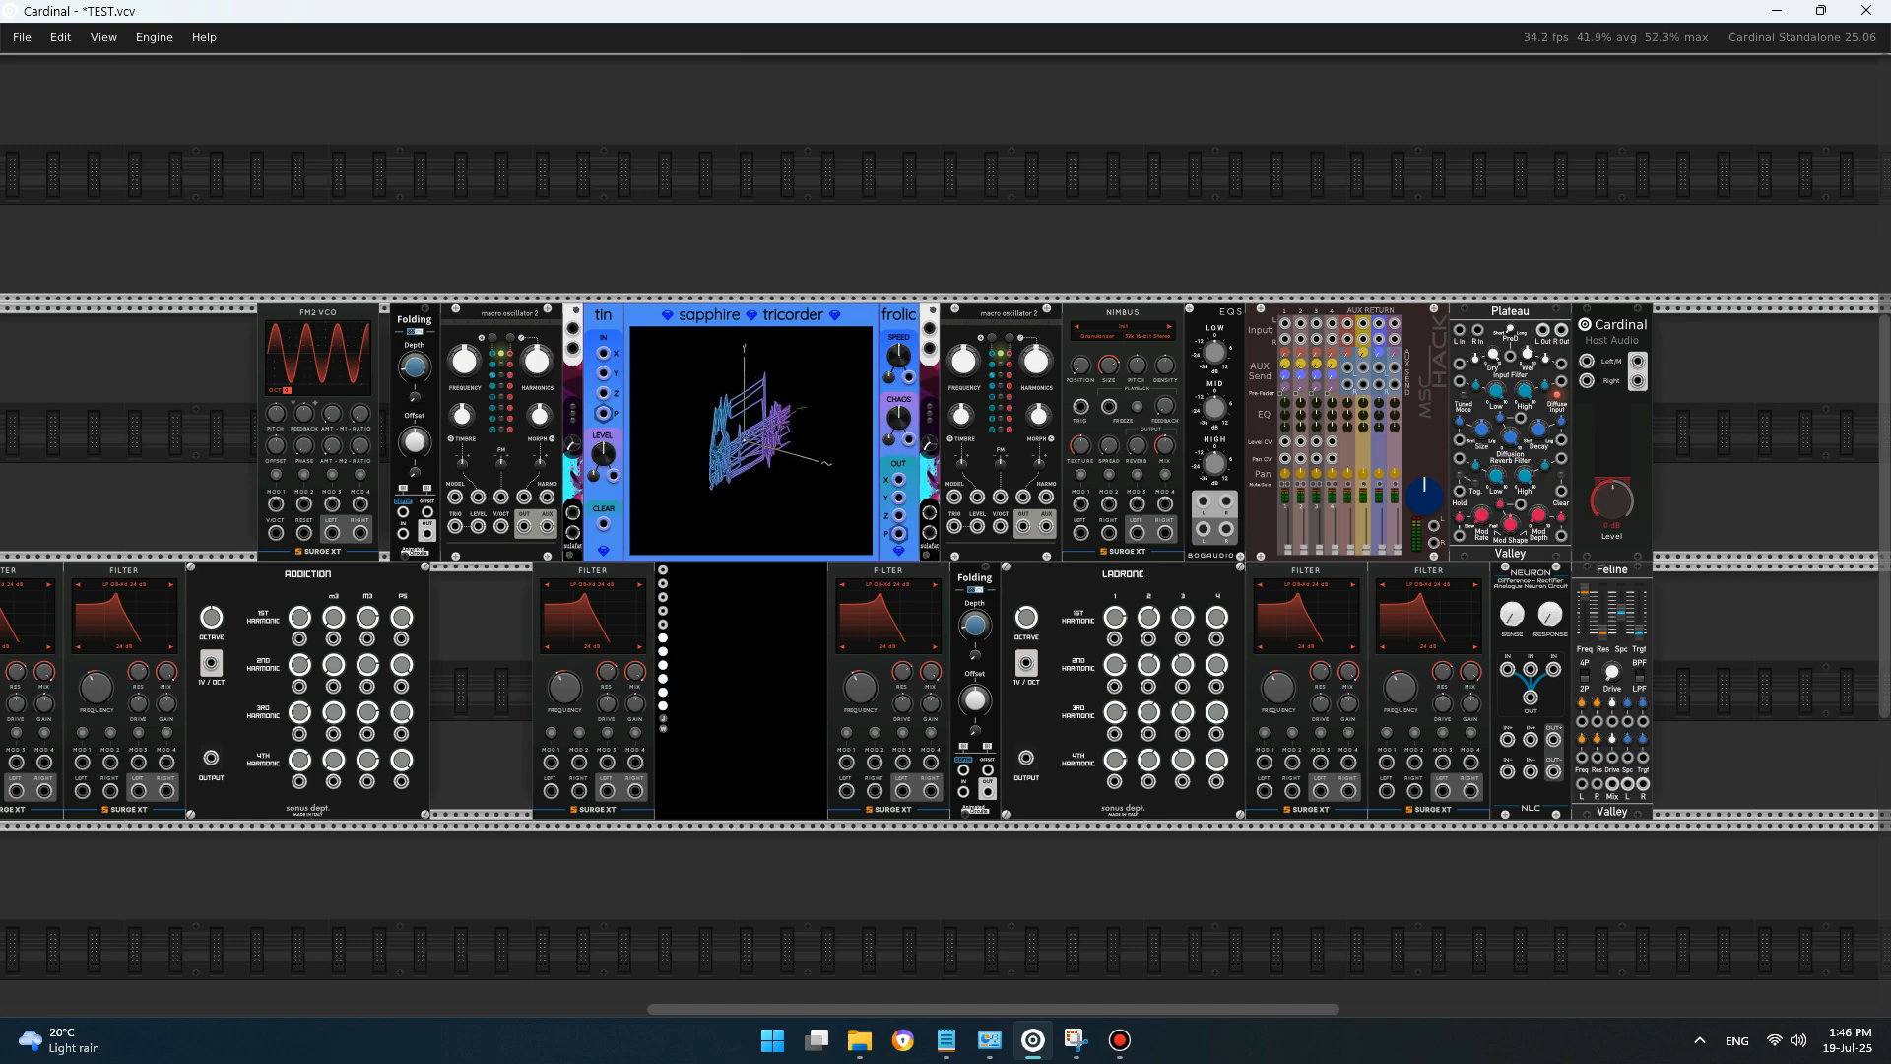
- Search all brands for "foldi", add the LFold module, and line up LFold, FM2 VCO and Folding edge to edge in the upper row
right_click(225, 360)
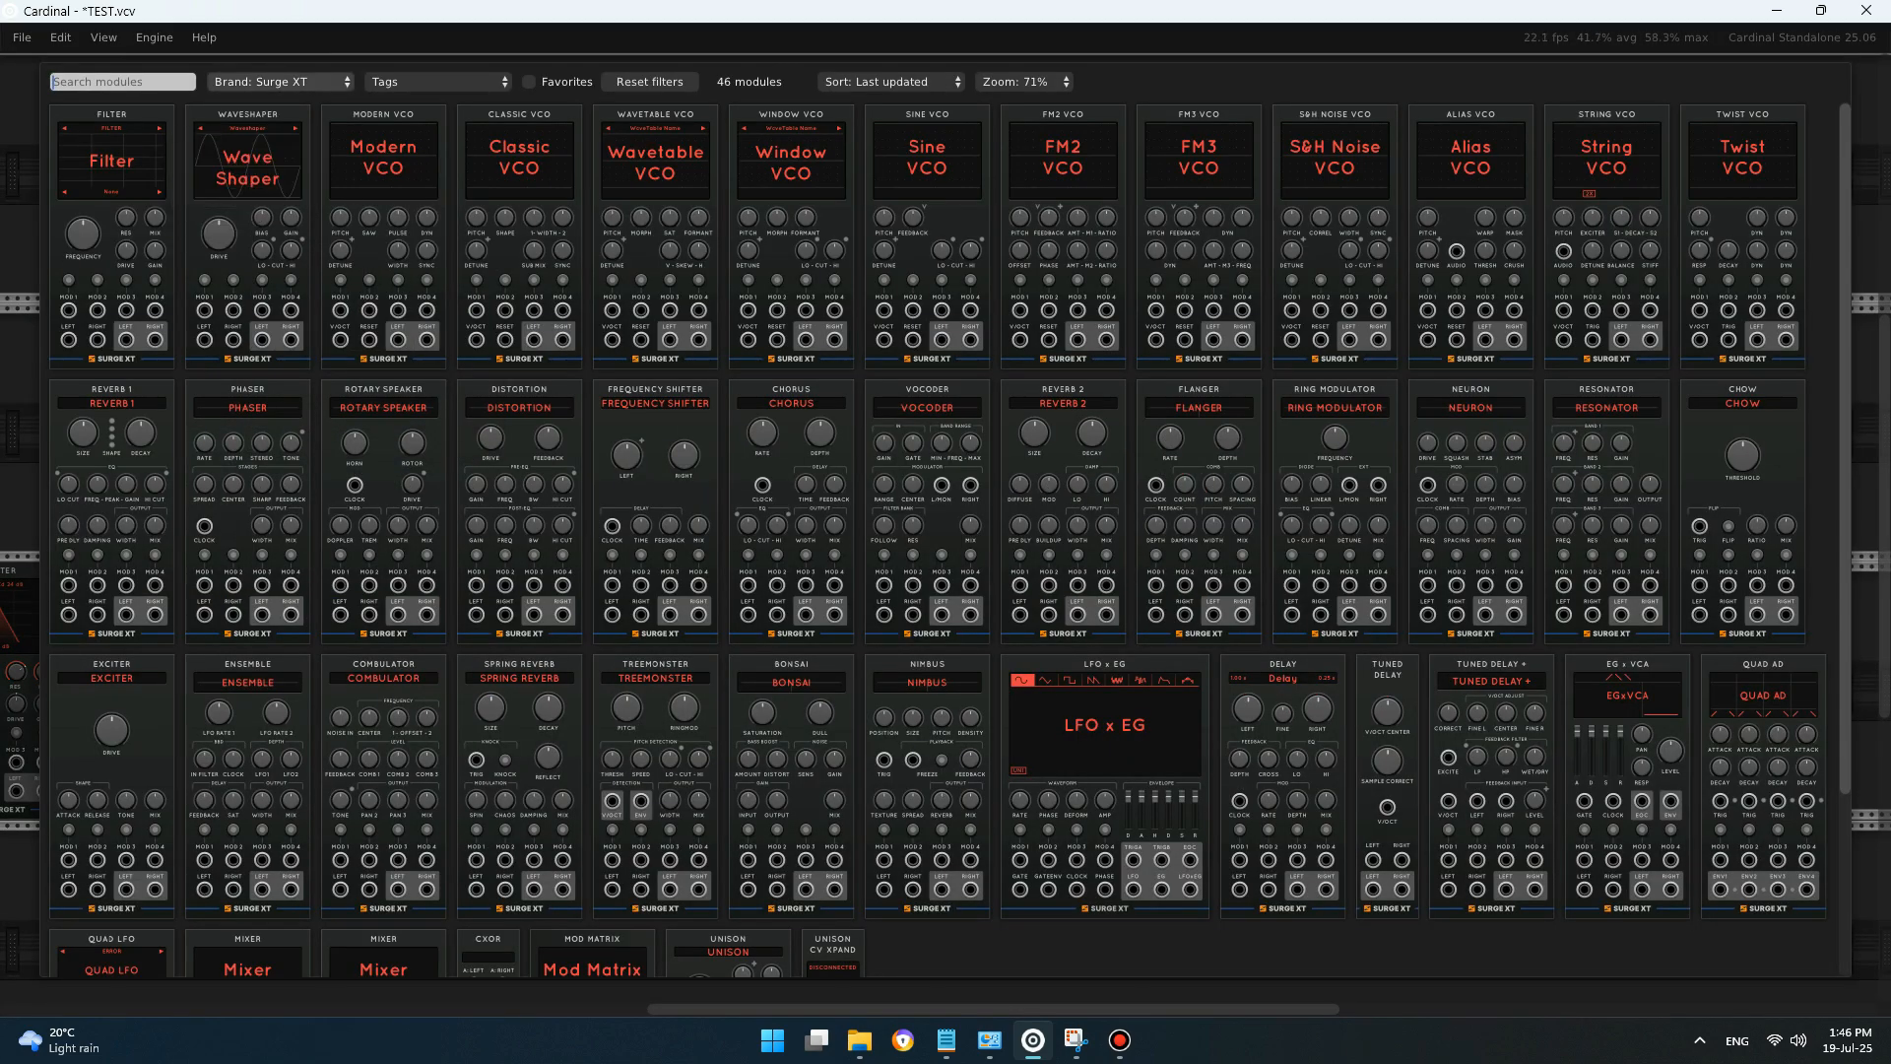
click(227, 81)
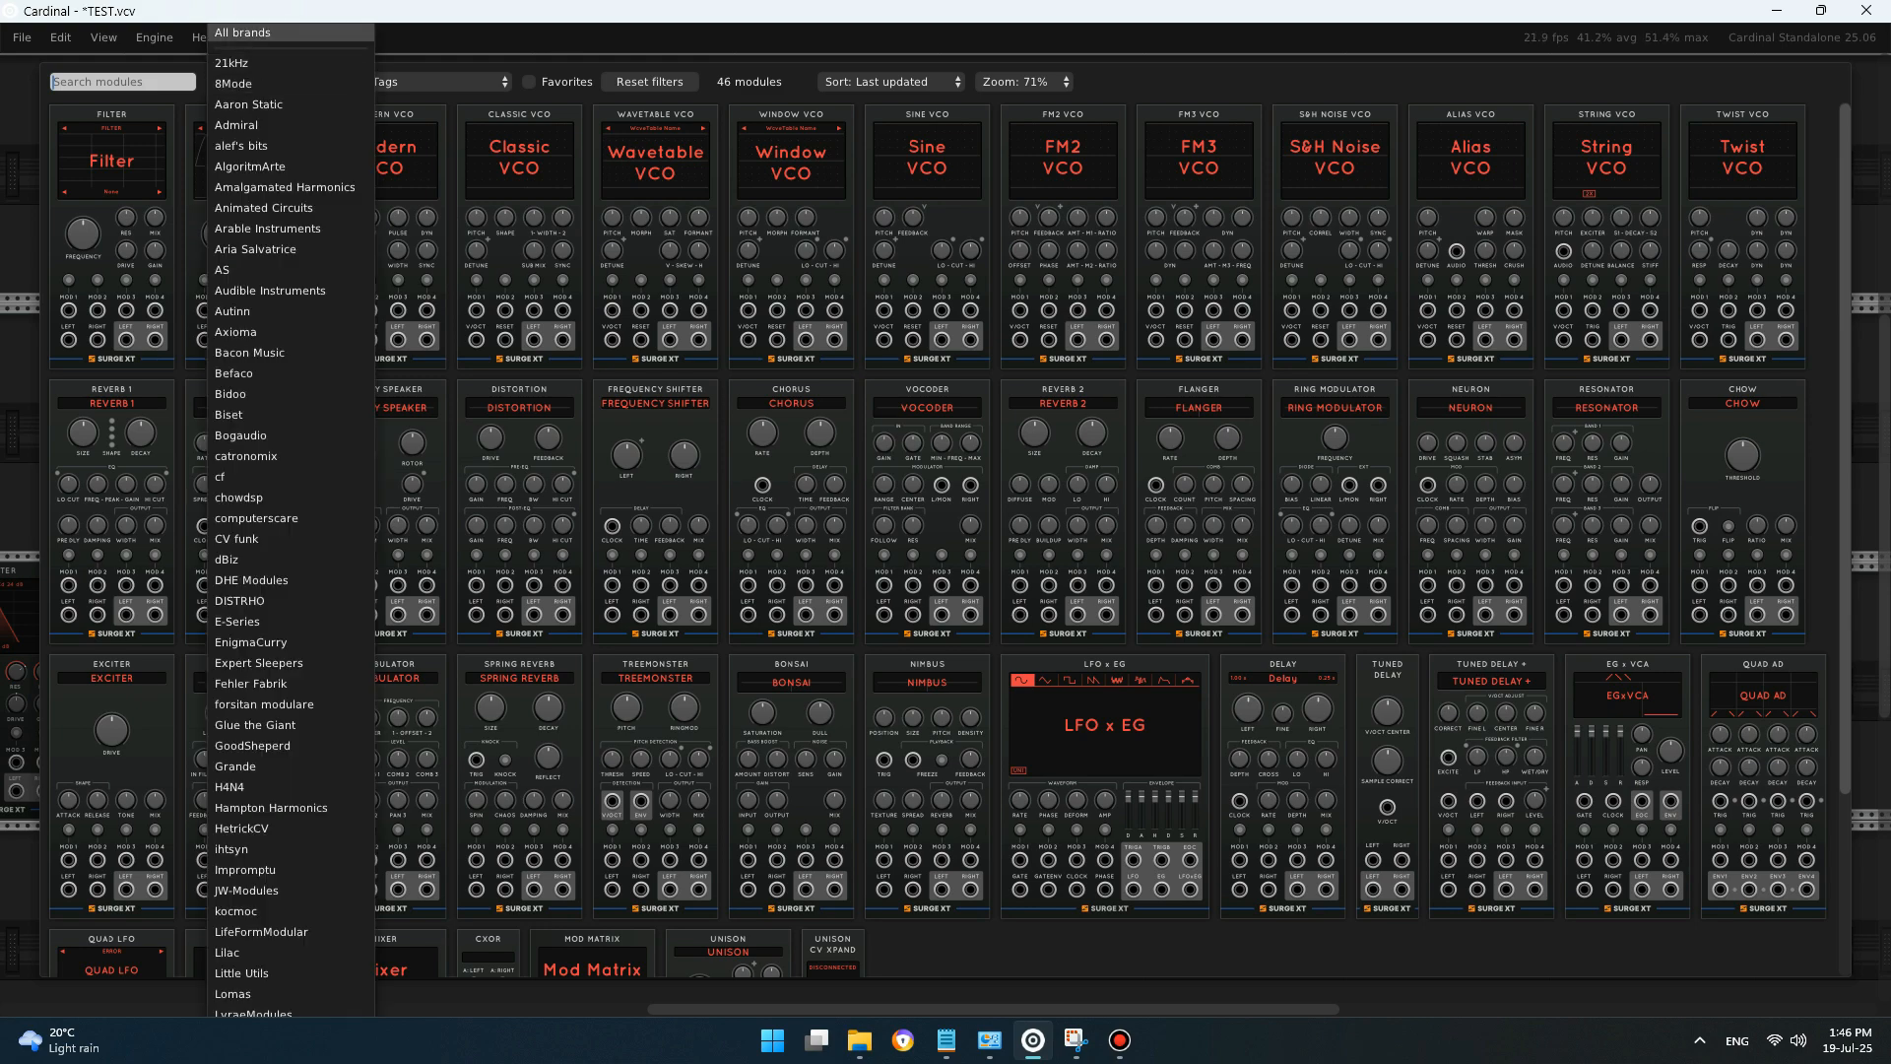
click(243, 33)
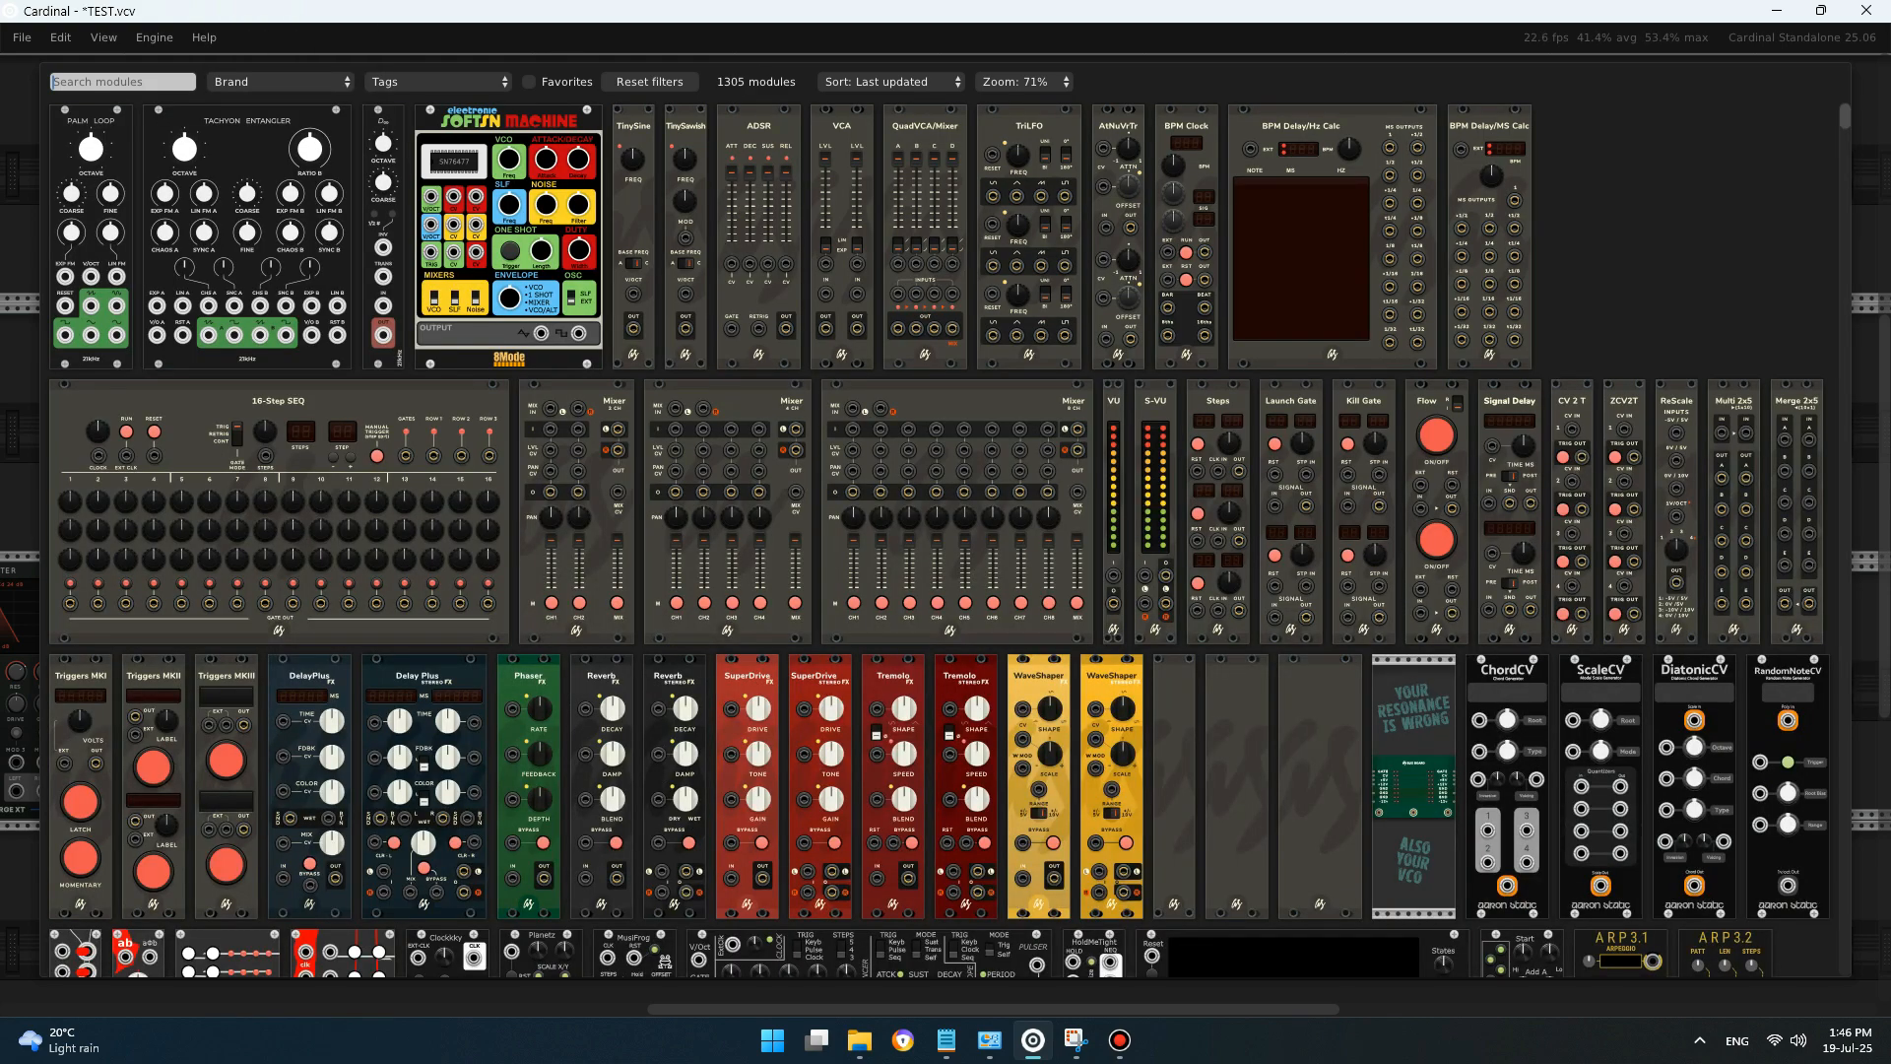
text(foldi)
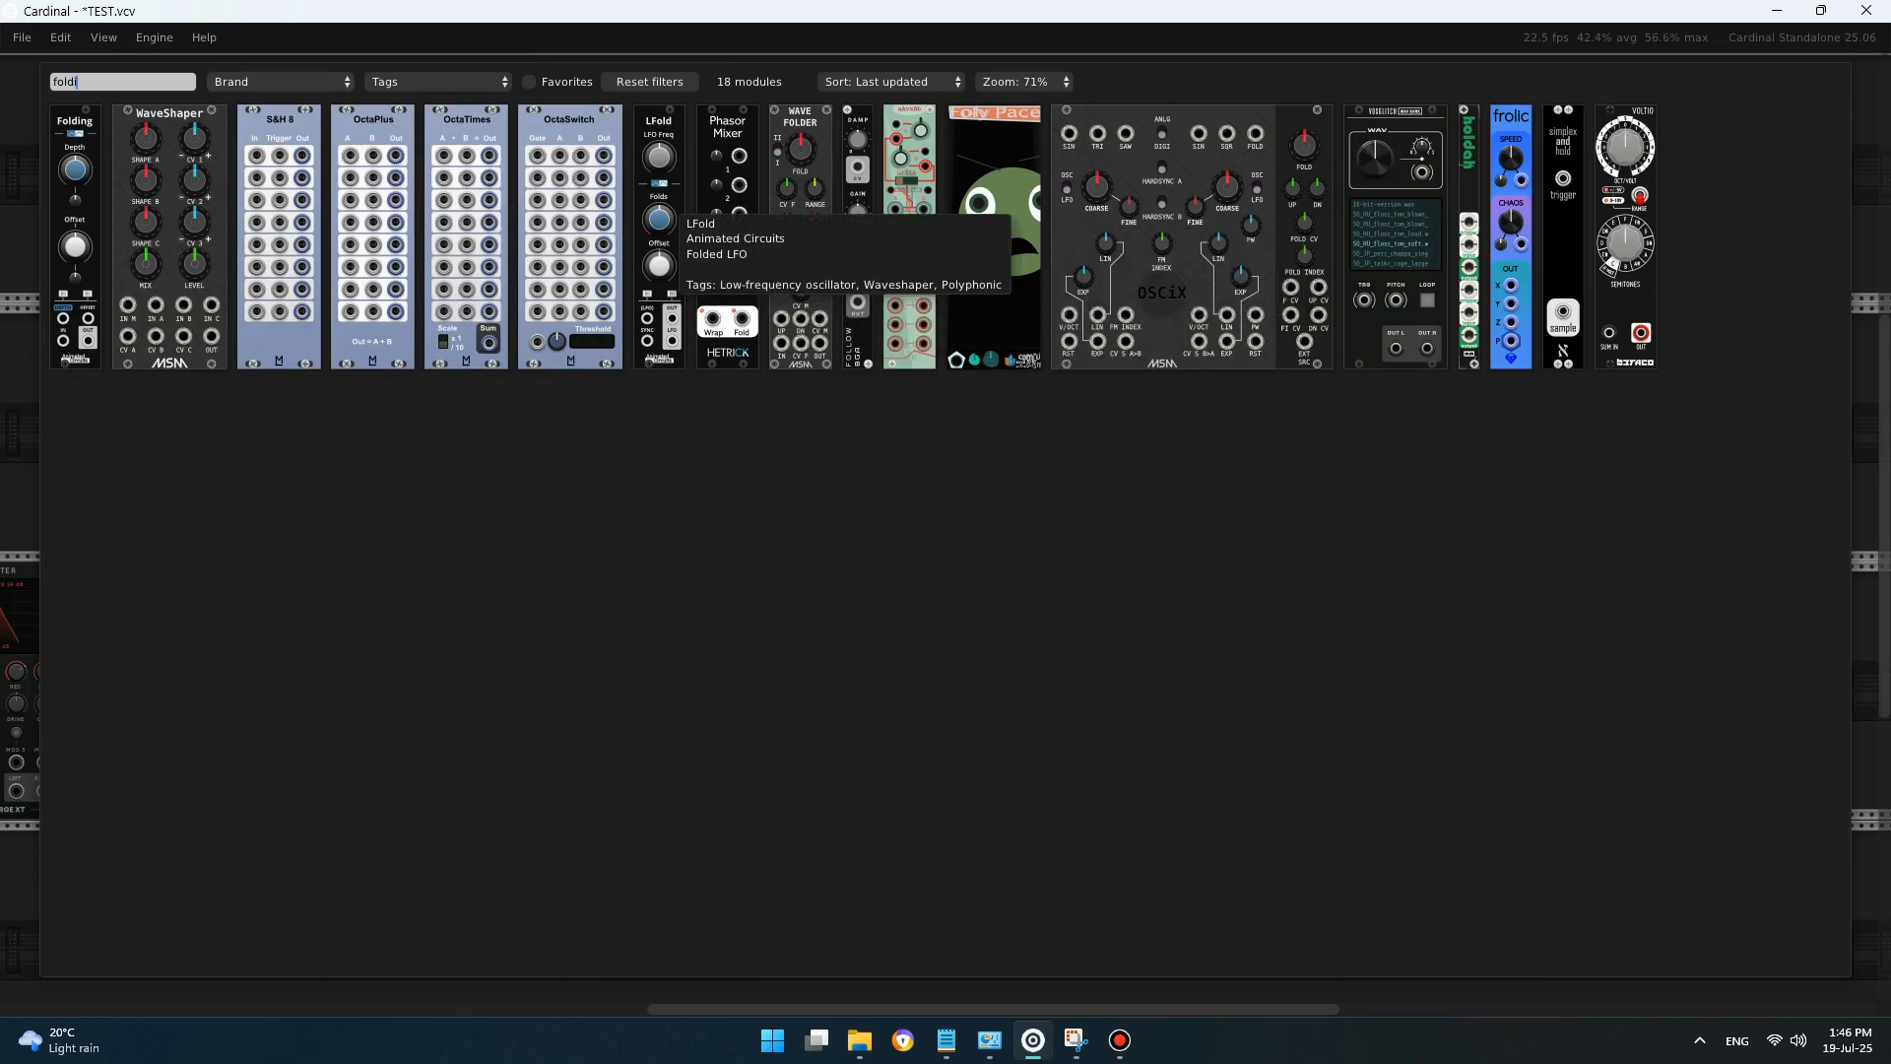
click(671, 200)
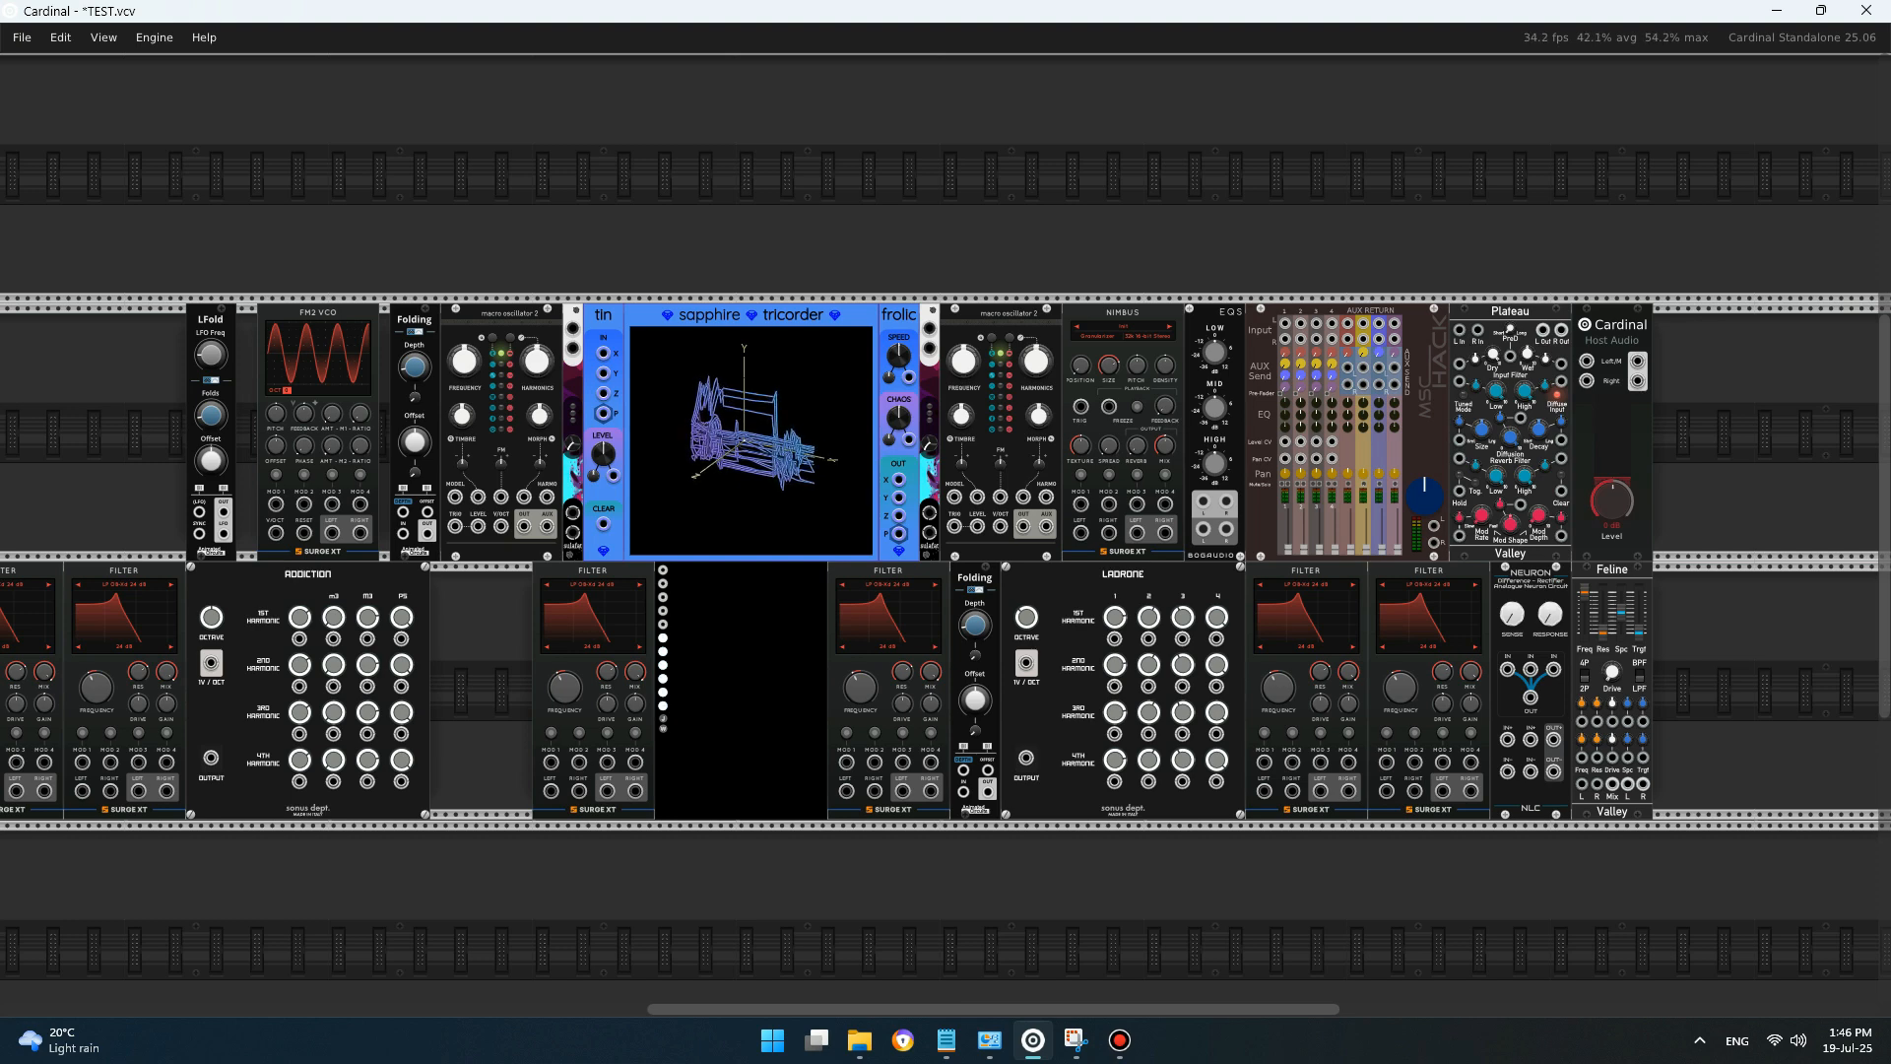
drag(317, 312, 328, 312)
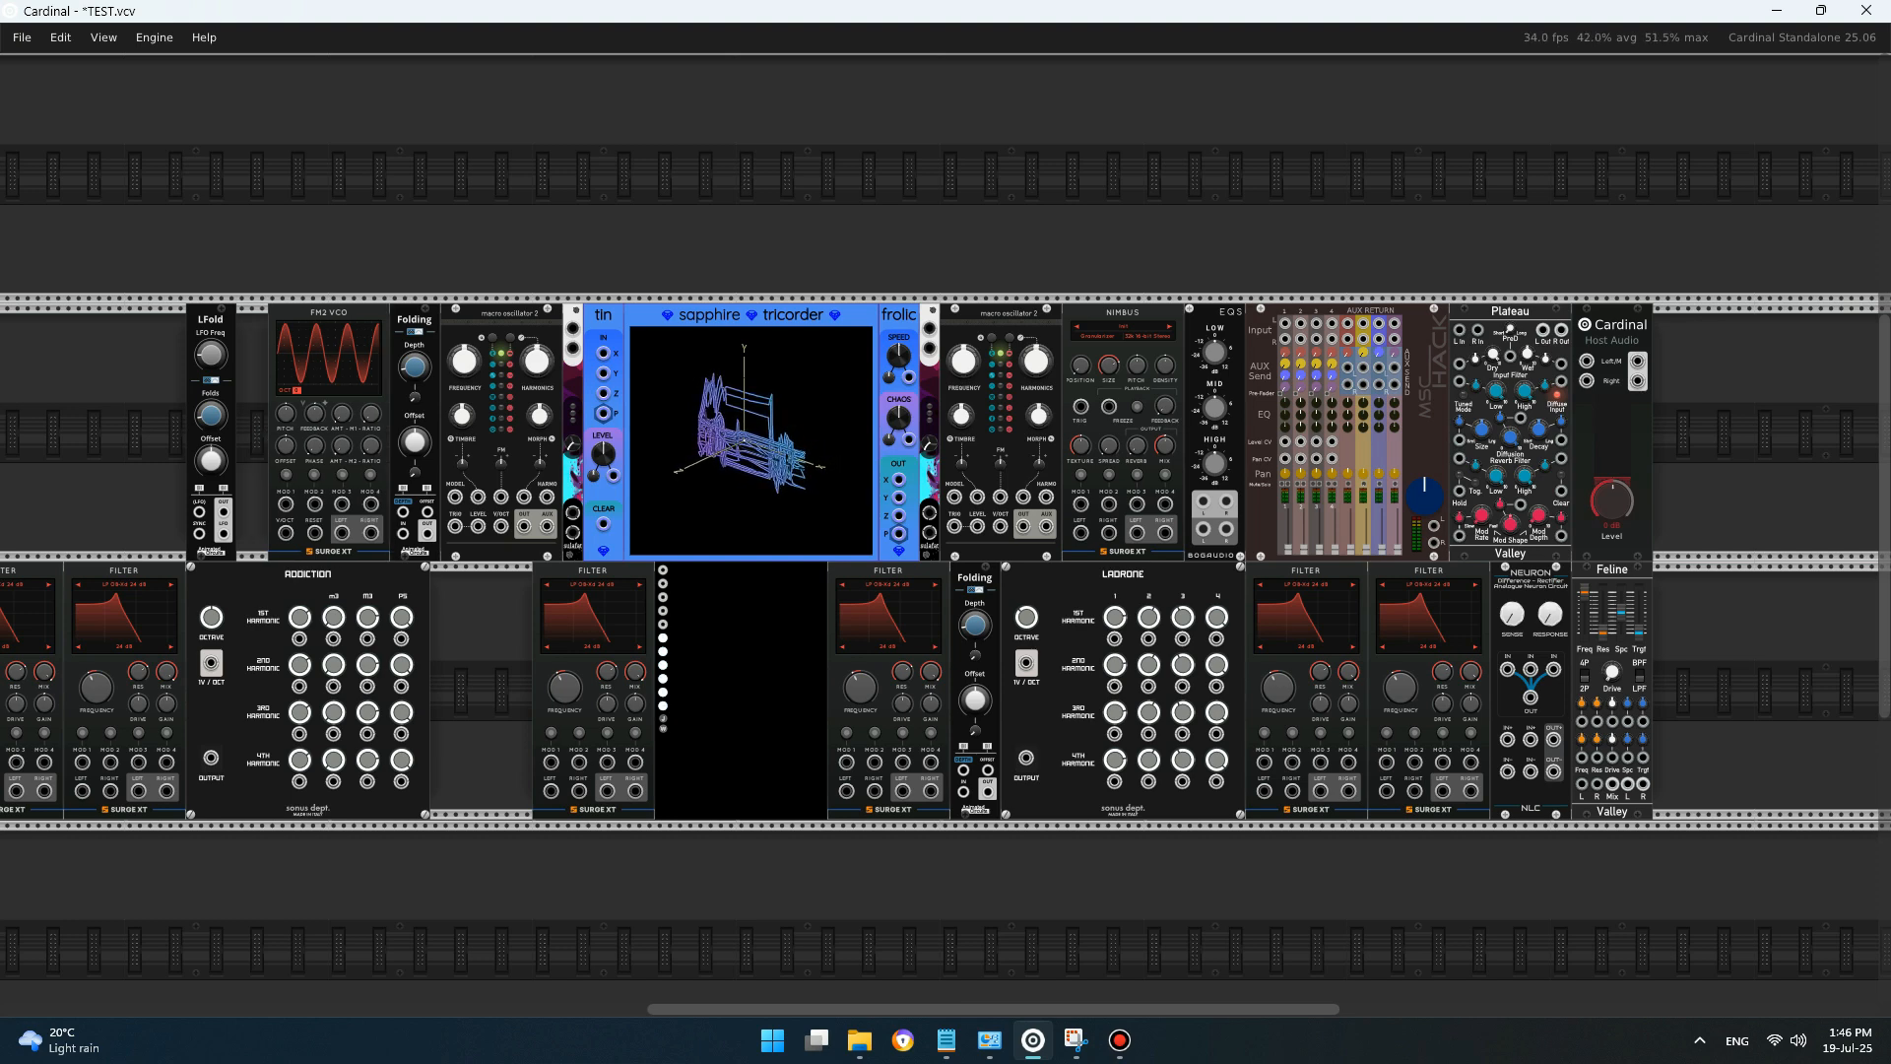
drag(211, 312, 241, 312)
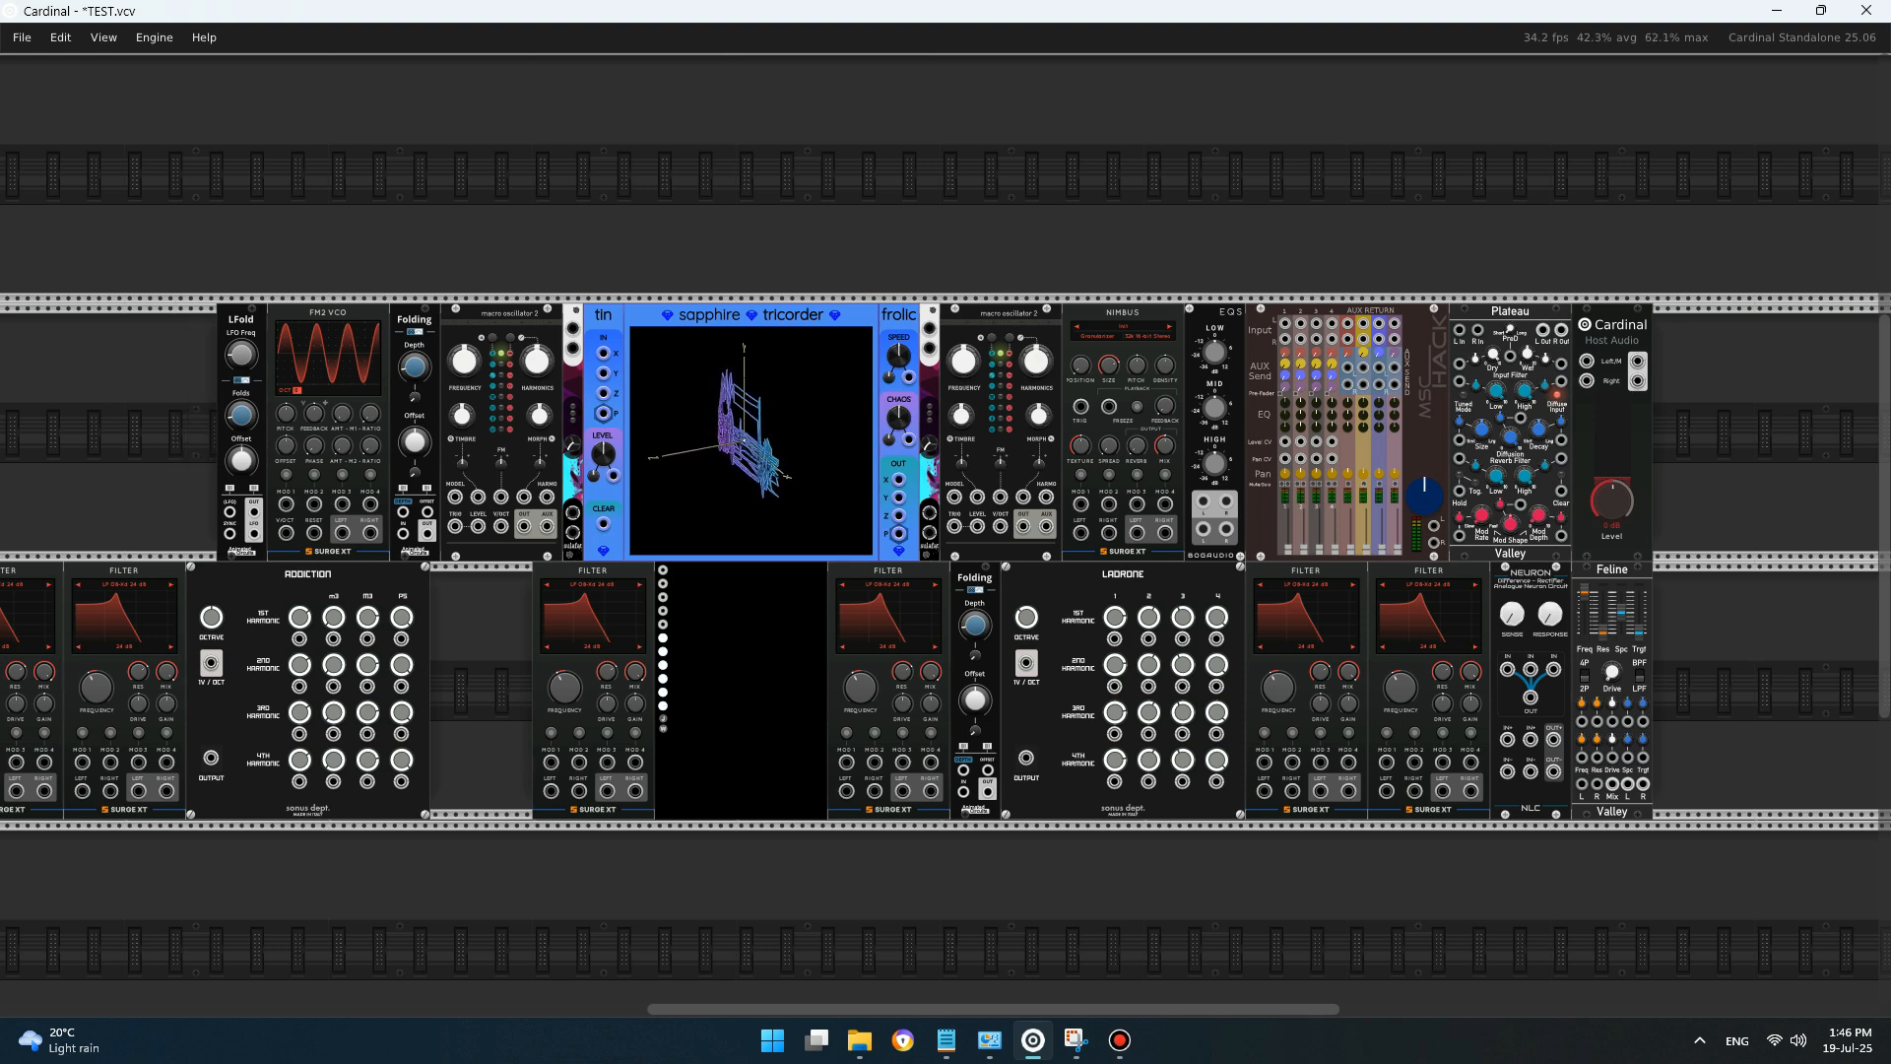
drag(250, 248, 244, 316)
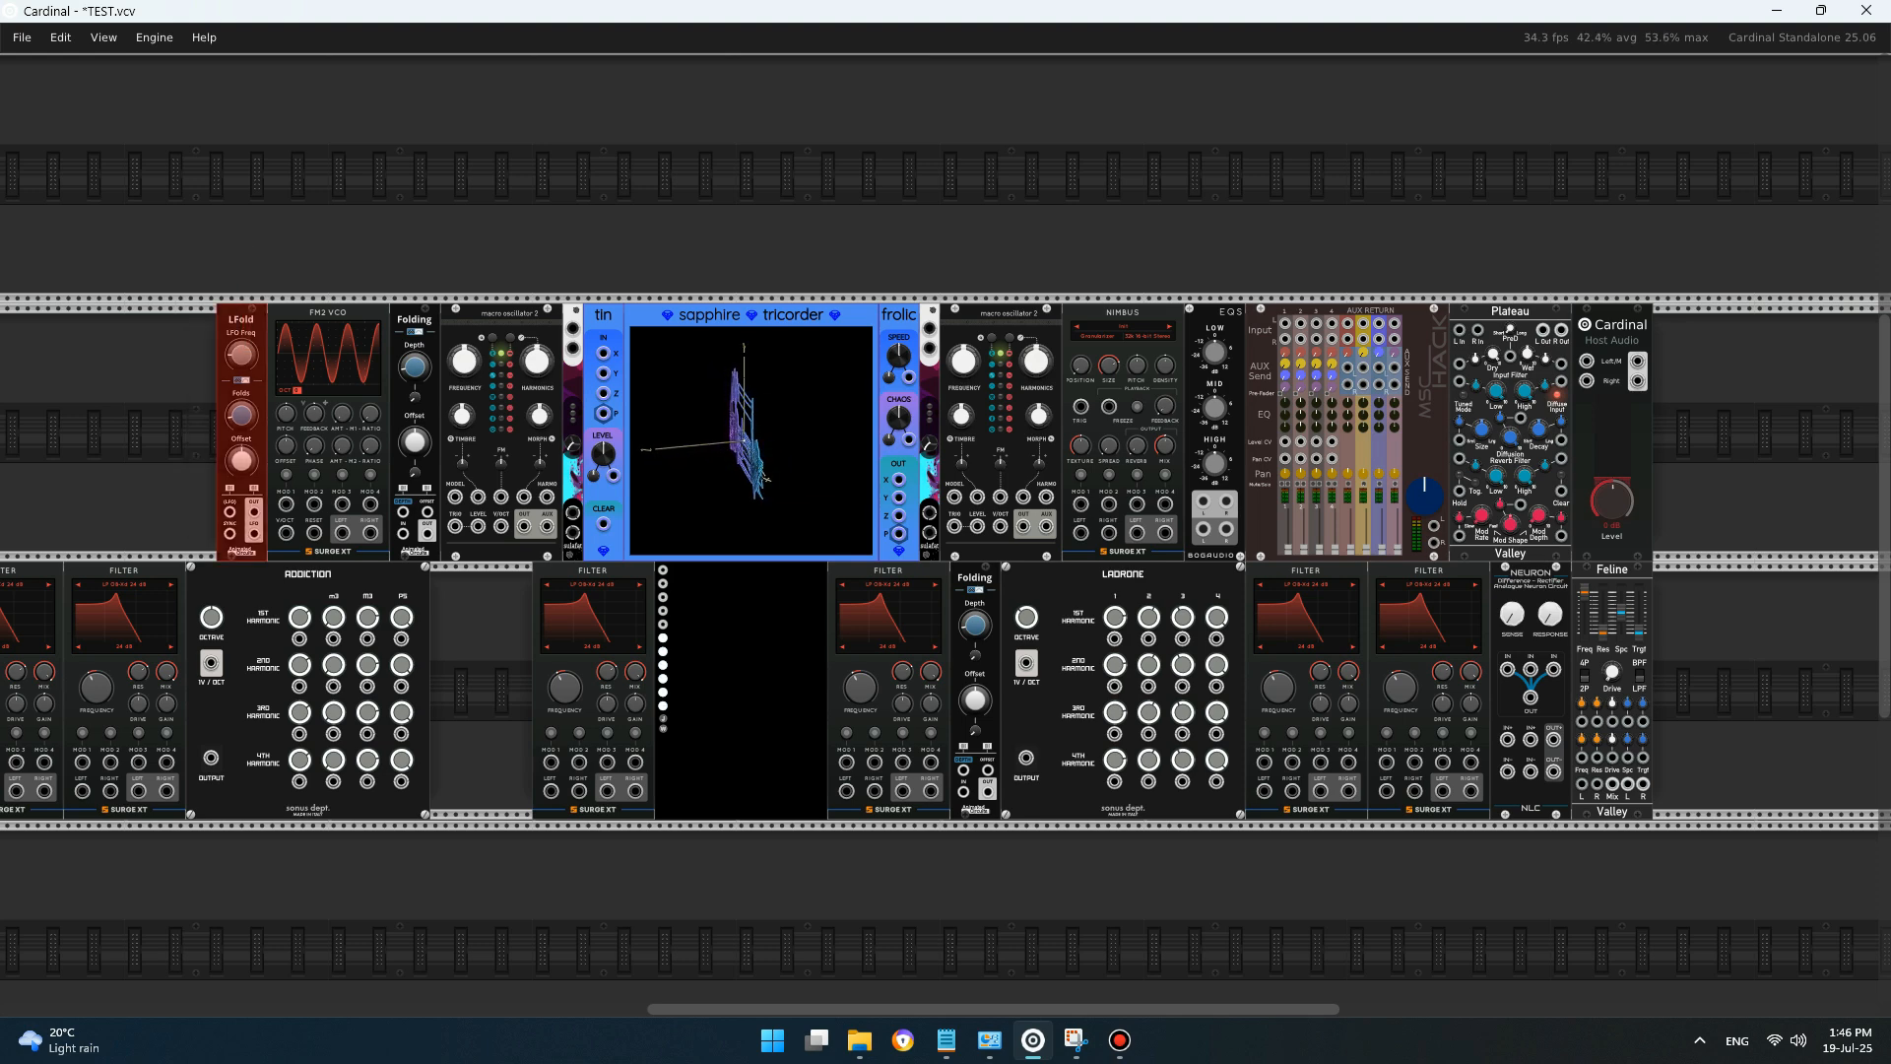
key(ctrl+shift+a)
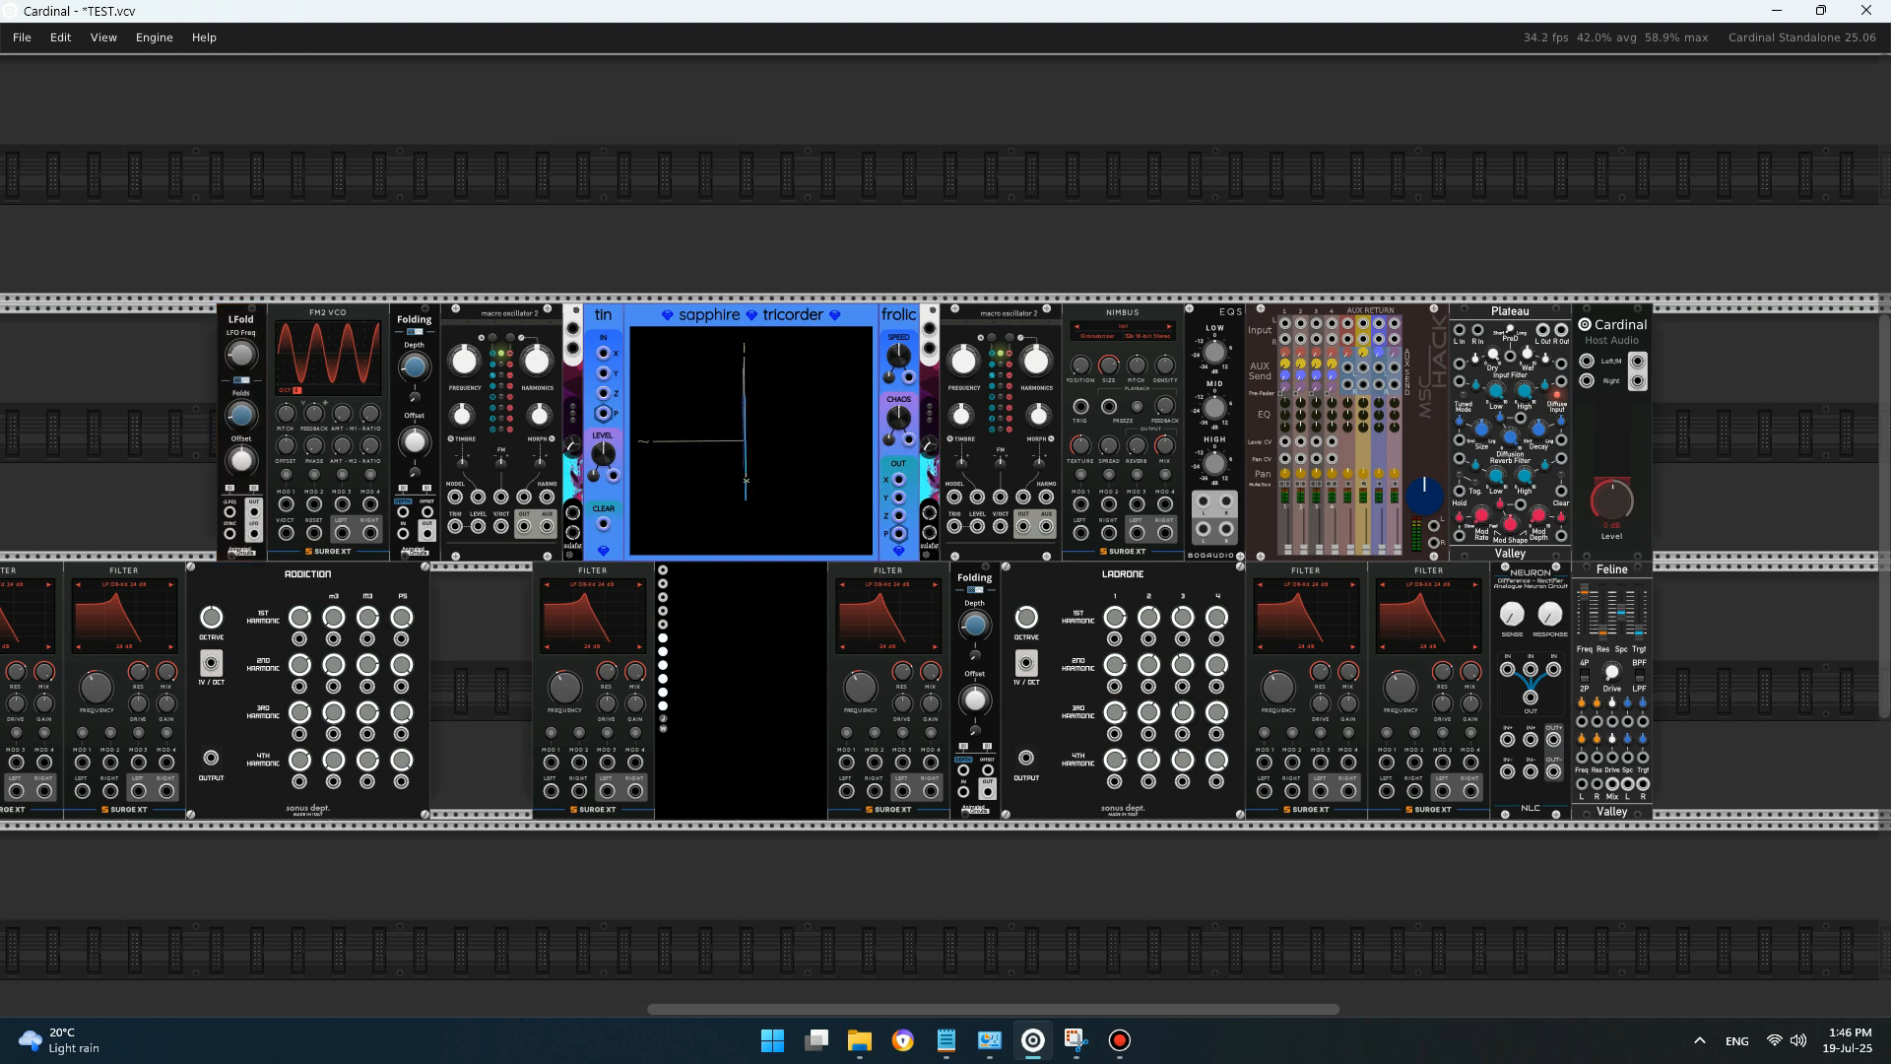
drag(239, 259, 239, 341)
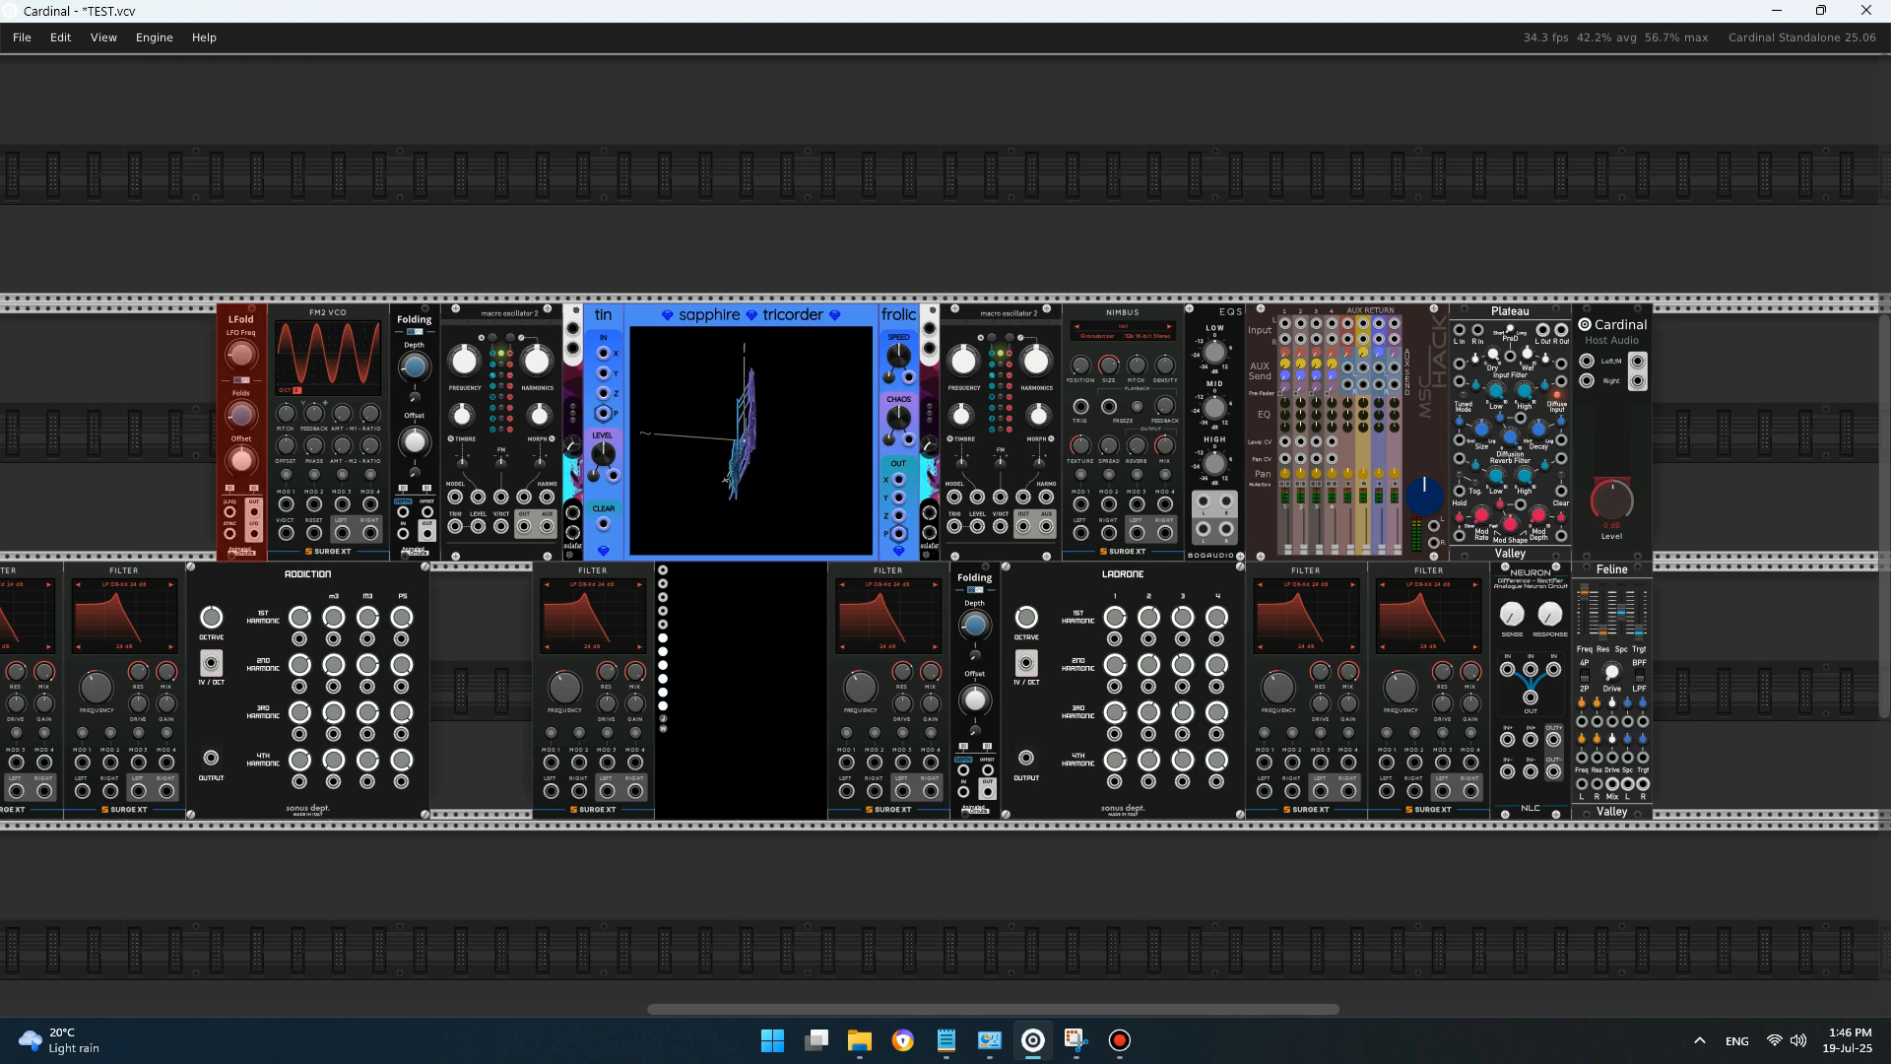
key(Escape)
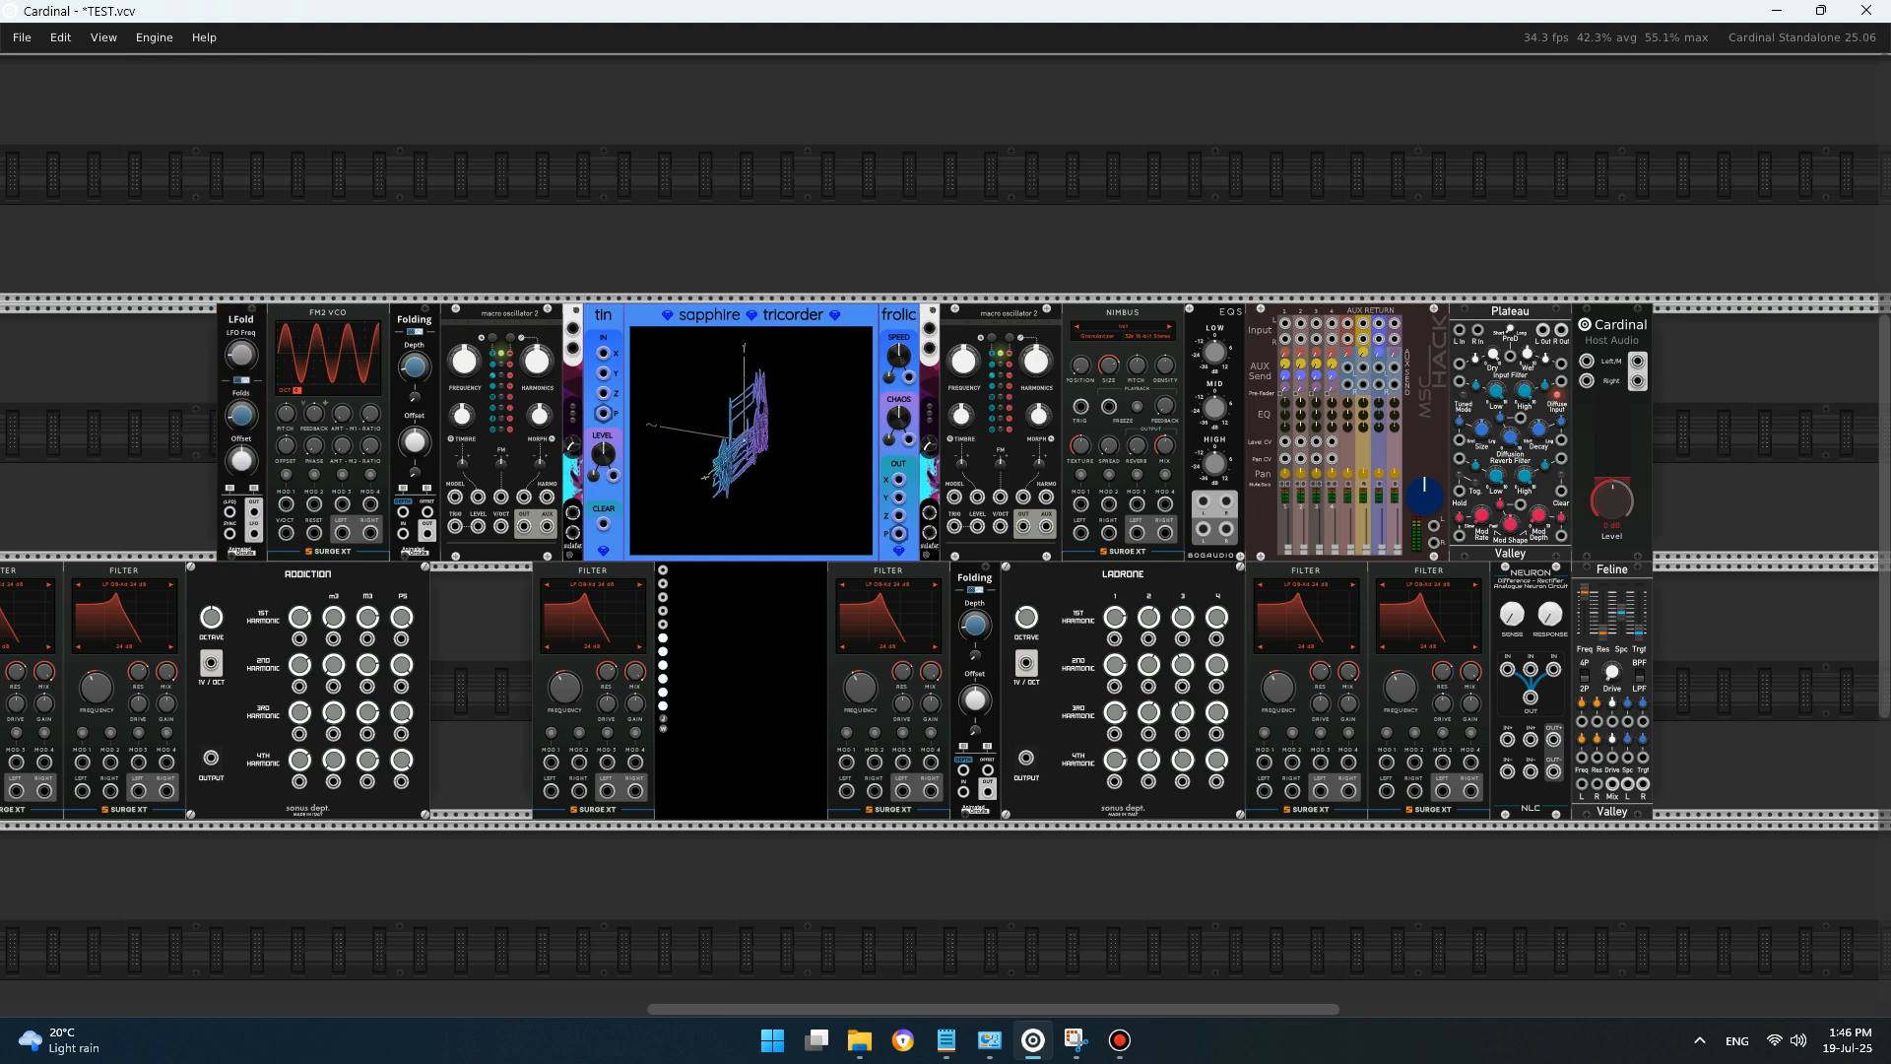
drag(1219, 246, 1221, 325)
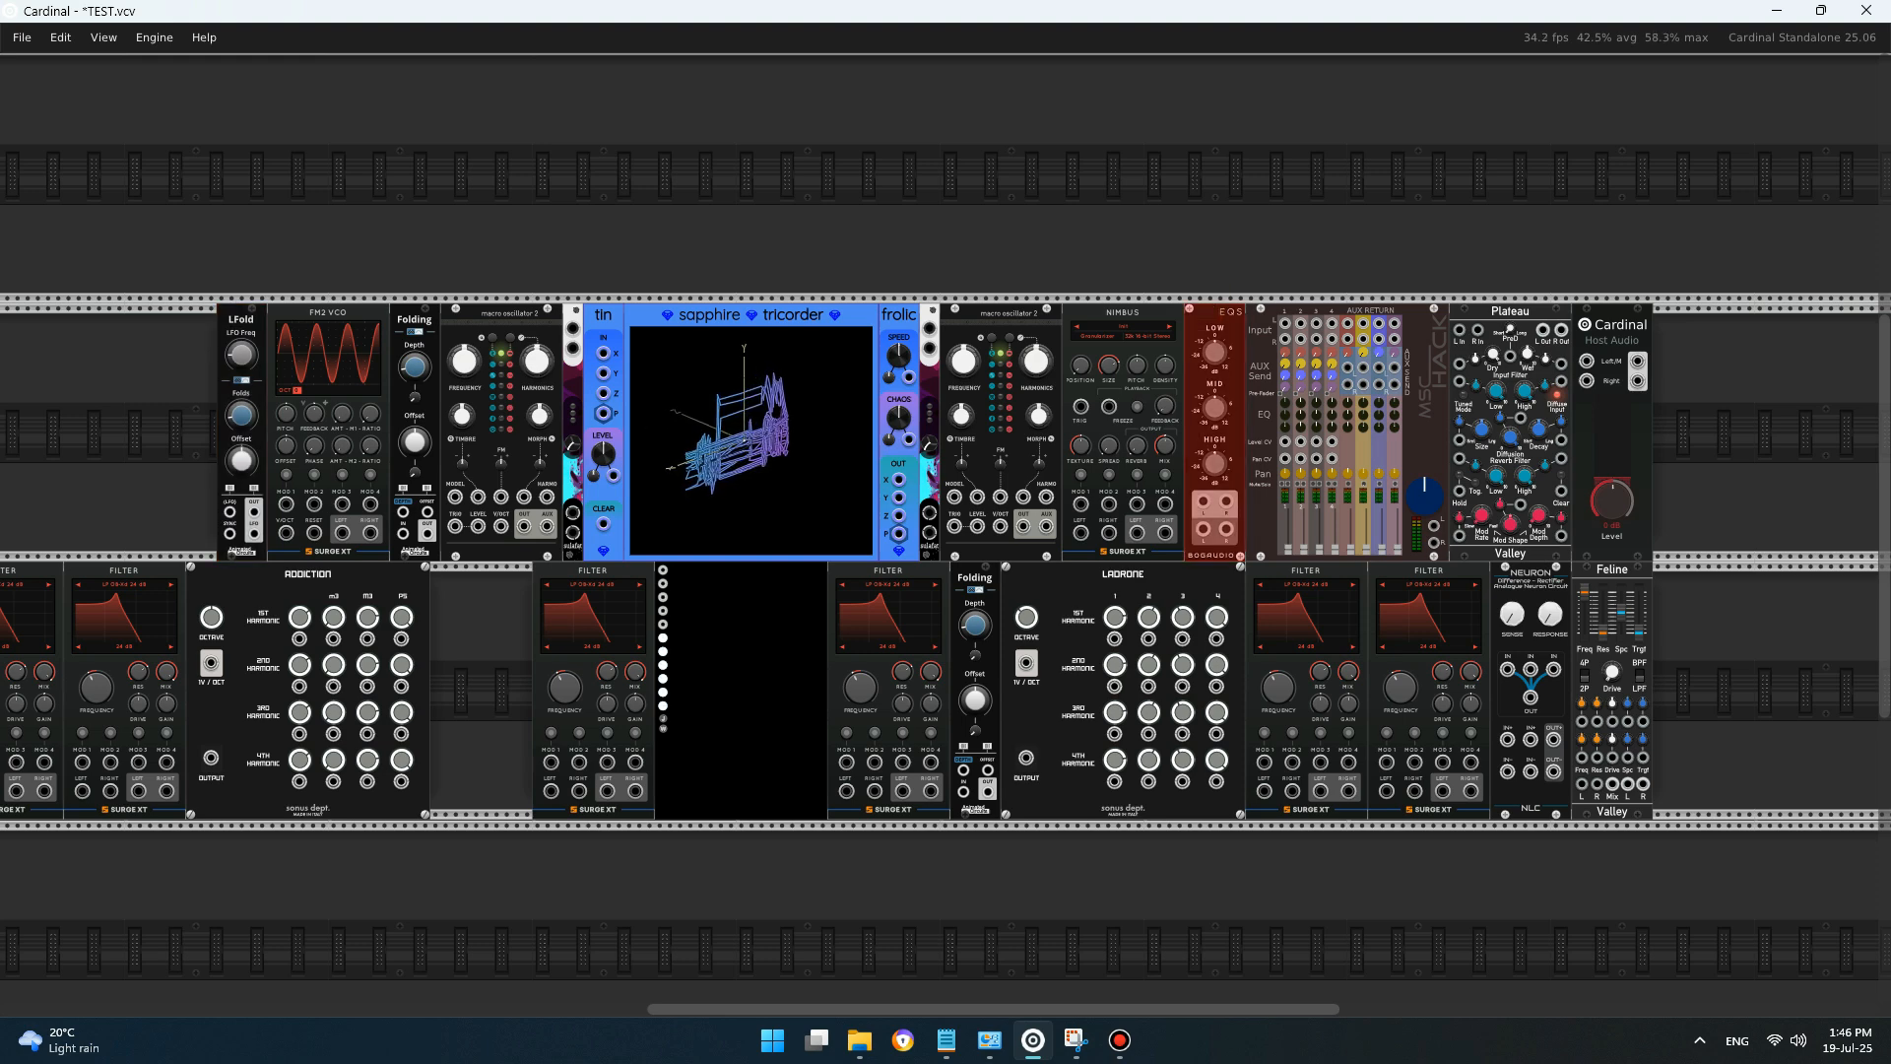
key(Escape)
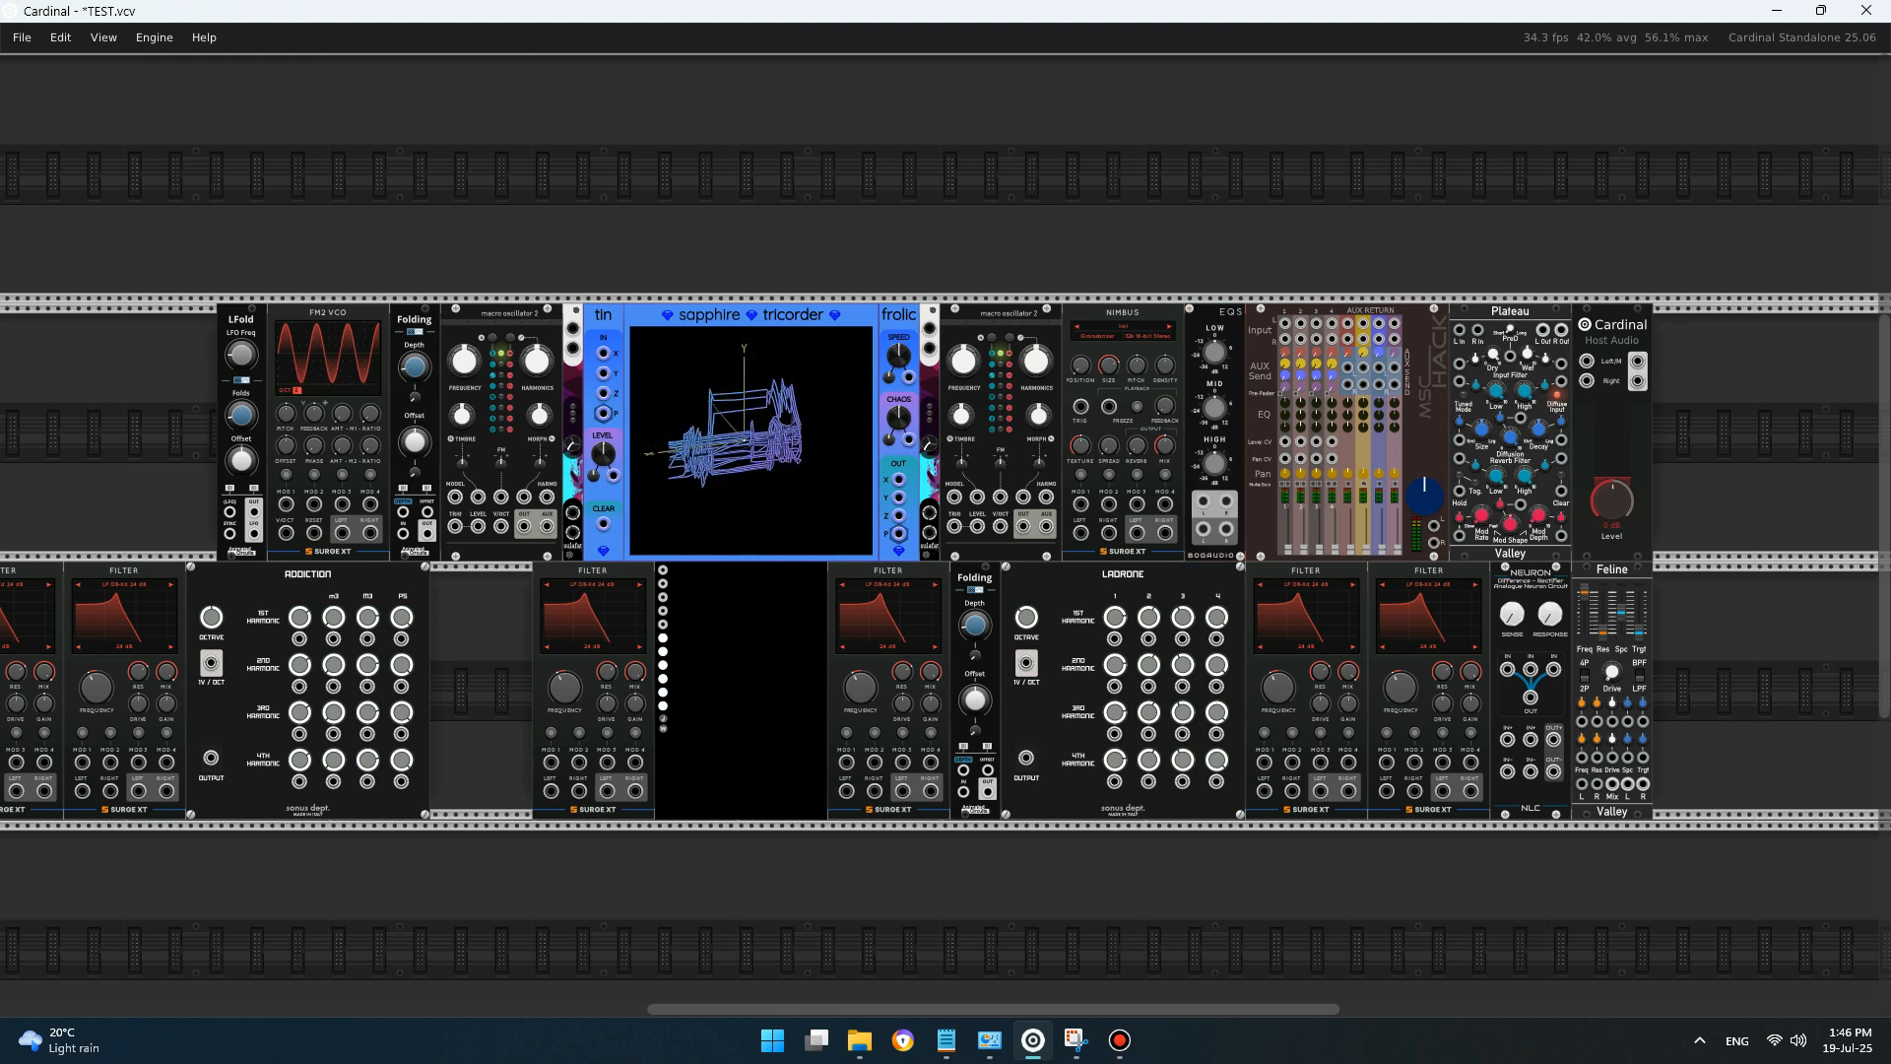
mouse_move(751, 439)
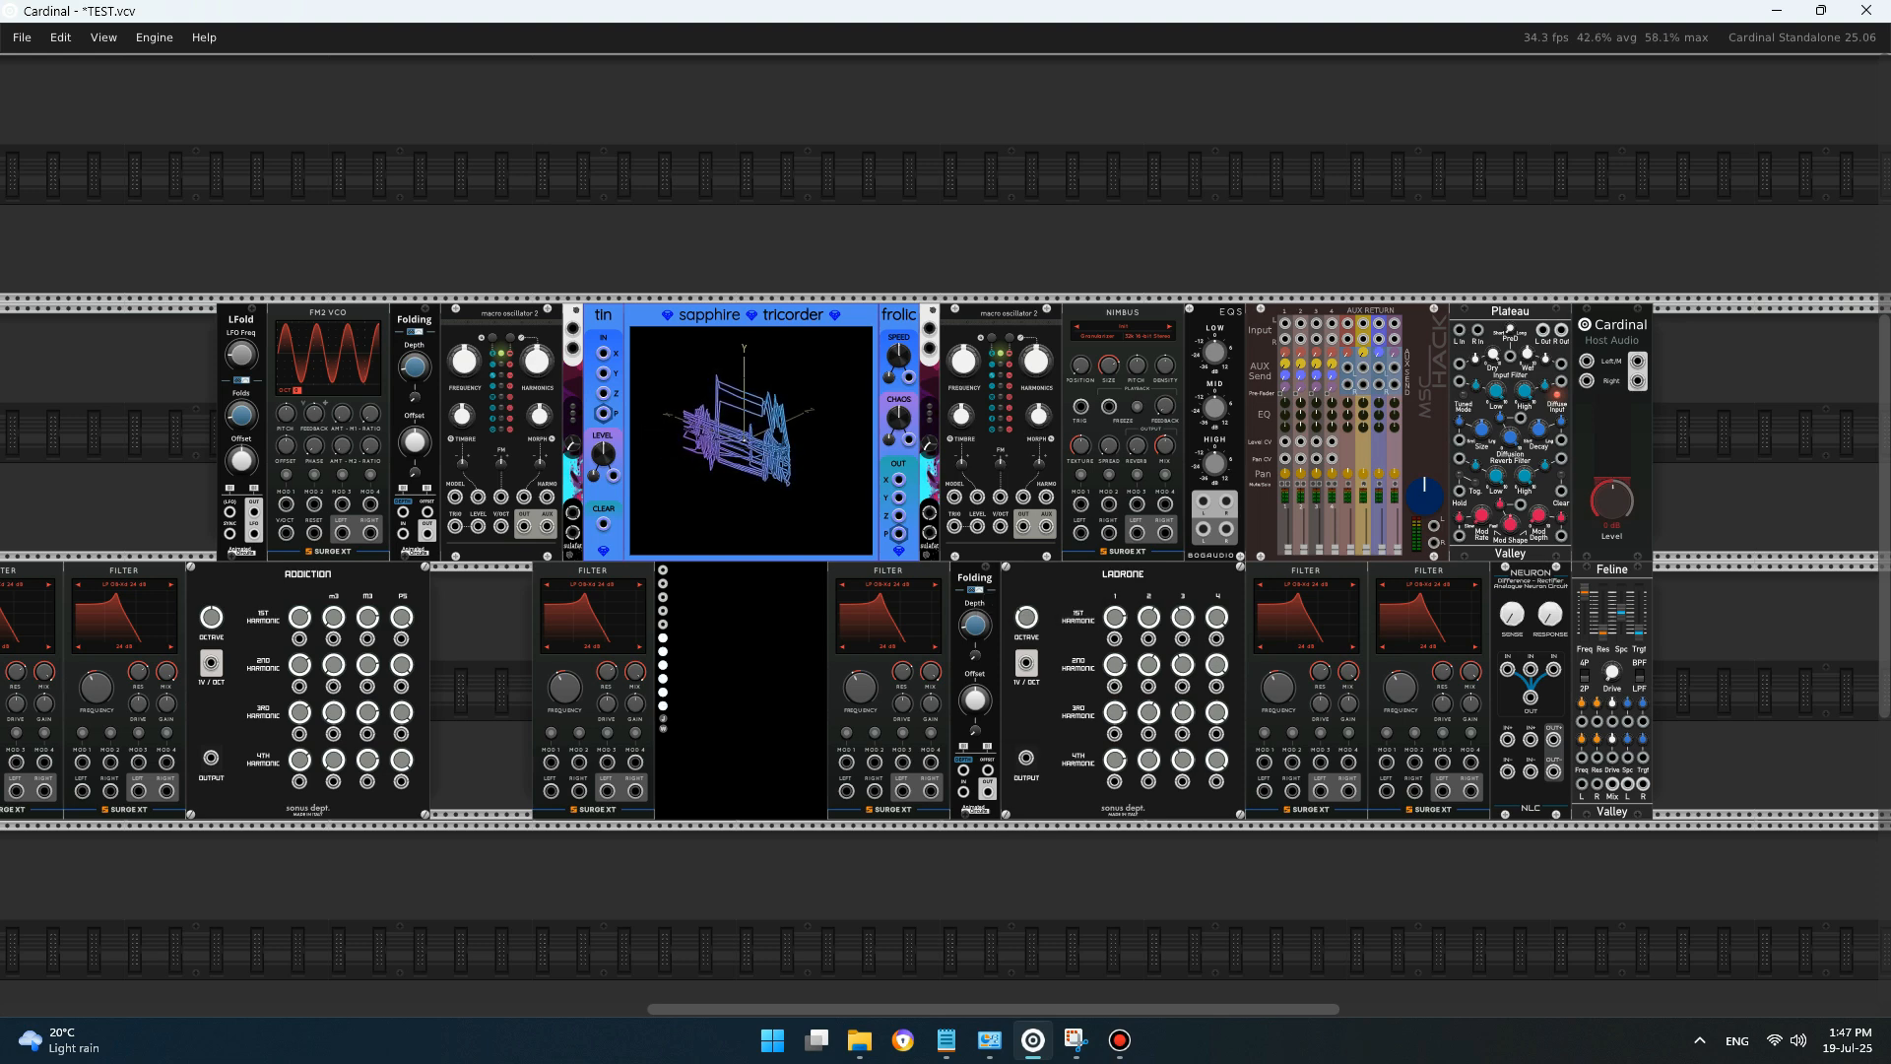
scroll(945, 532, left, 6)
scroll(946, 532, right, 4)
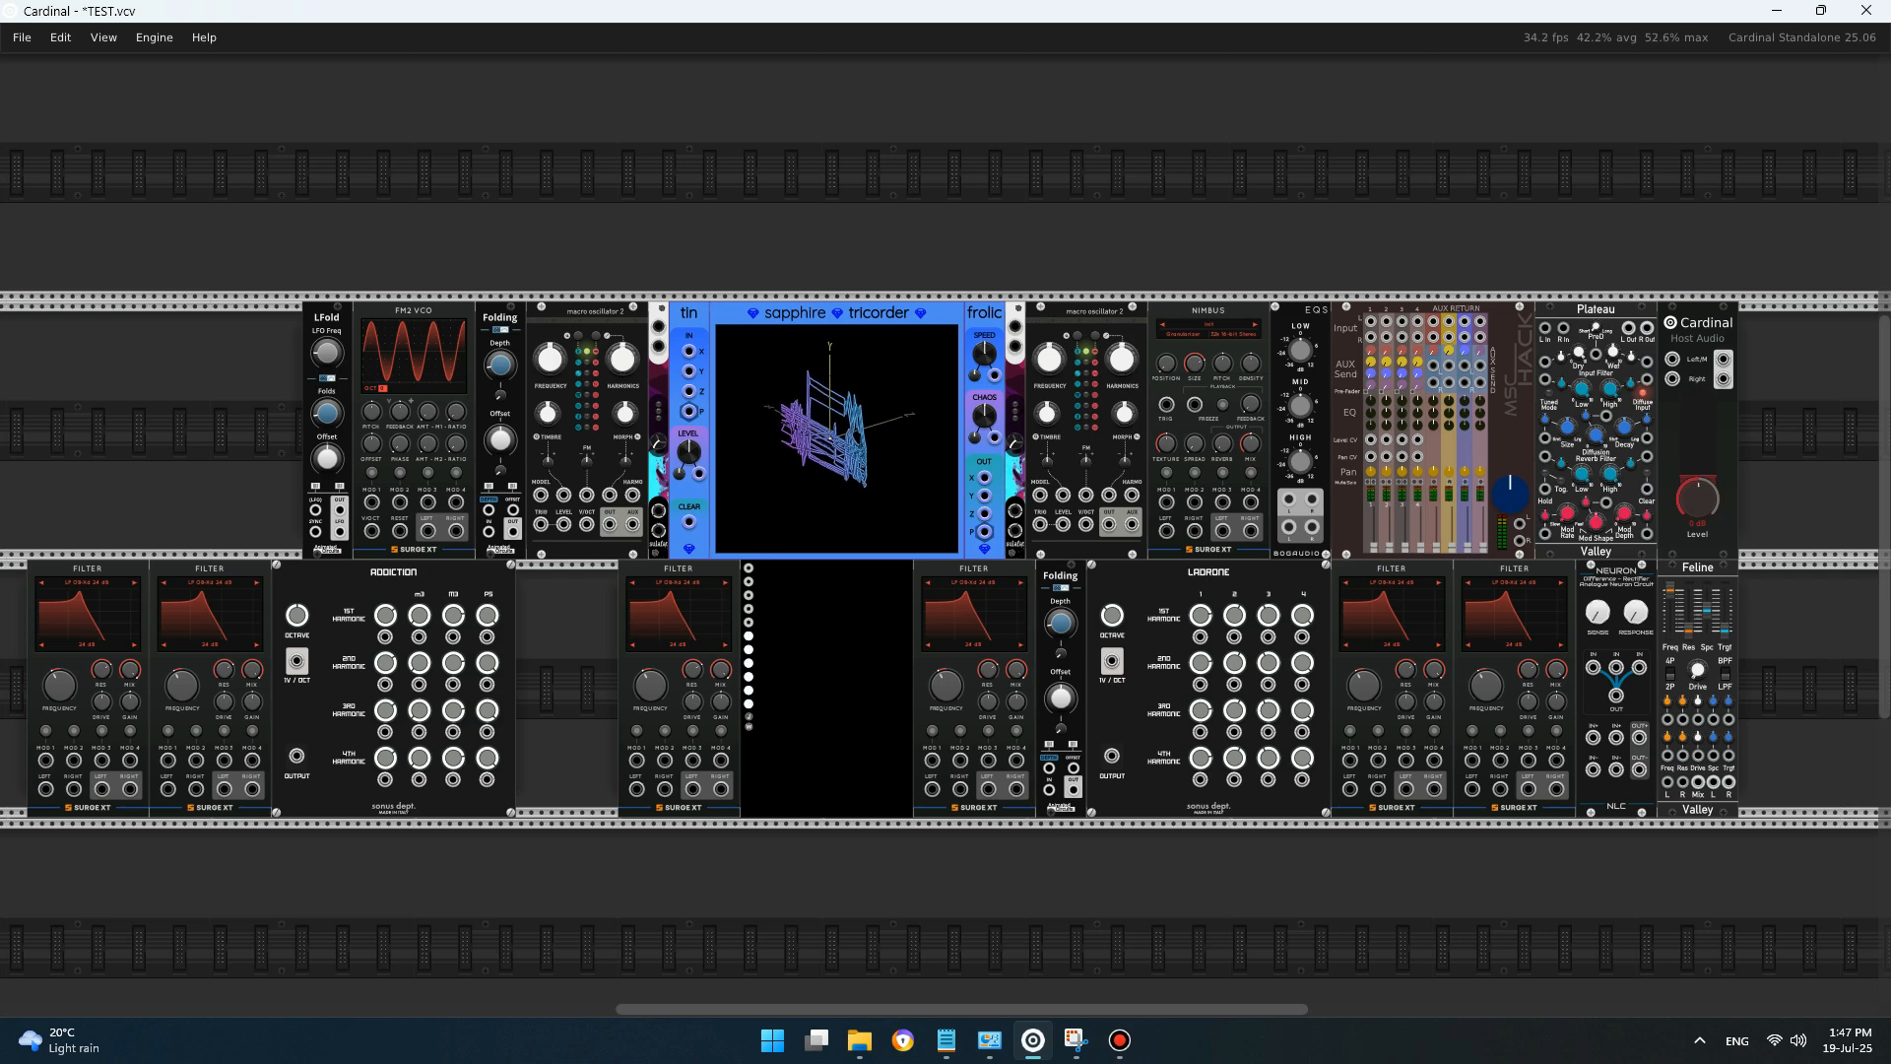
- Duplicate the lower-row Folding module directly left of the filter beside Full Scope, and move Addiction right against the copy
drag(1058, 850, 1058, 807)
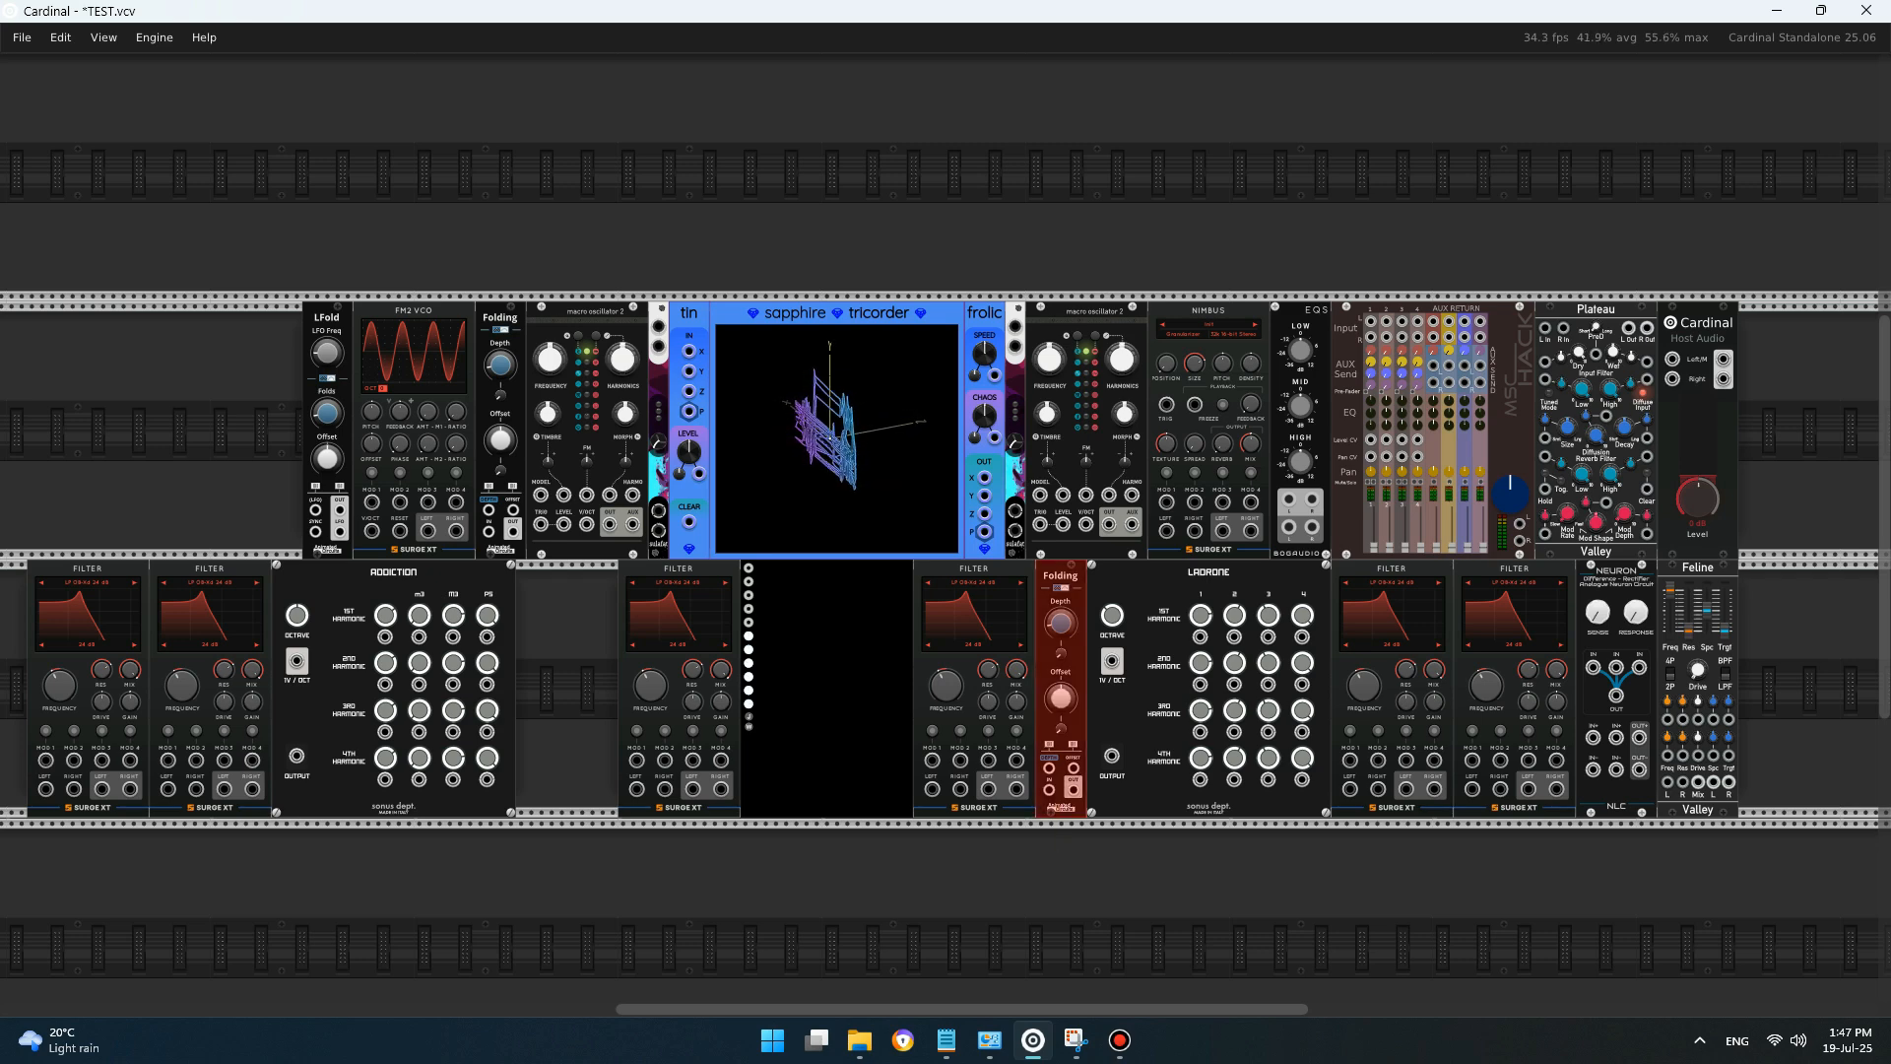
key(ctrl+d)
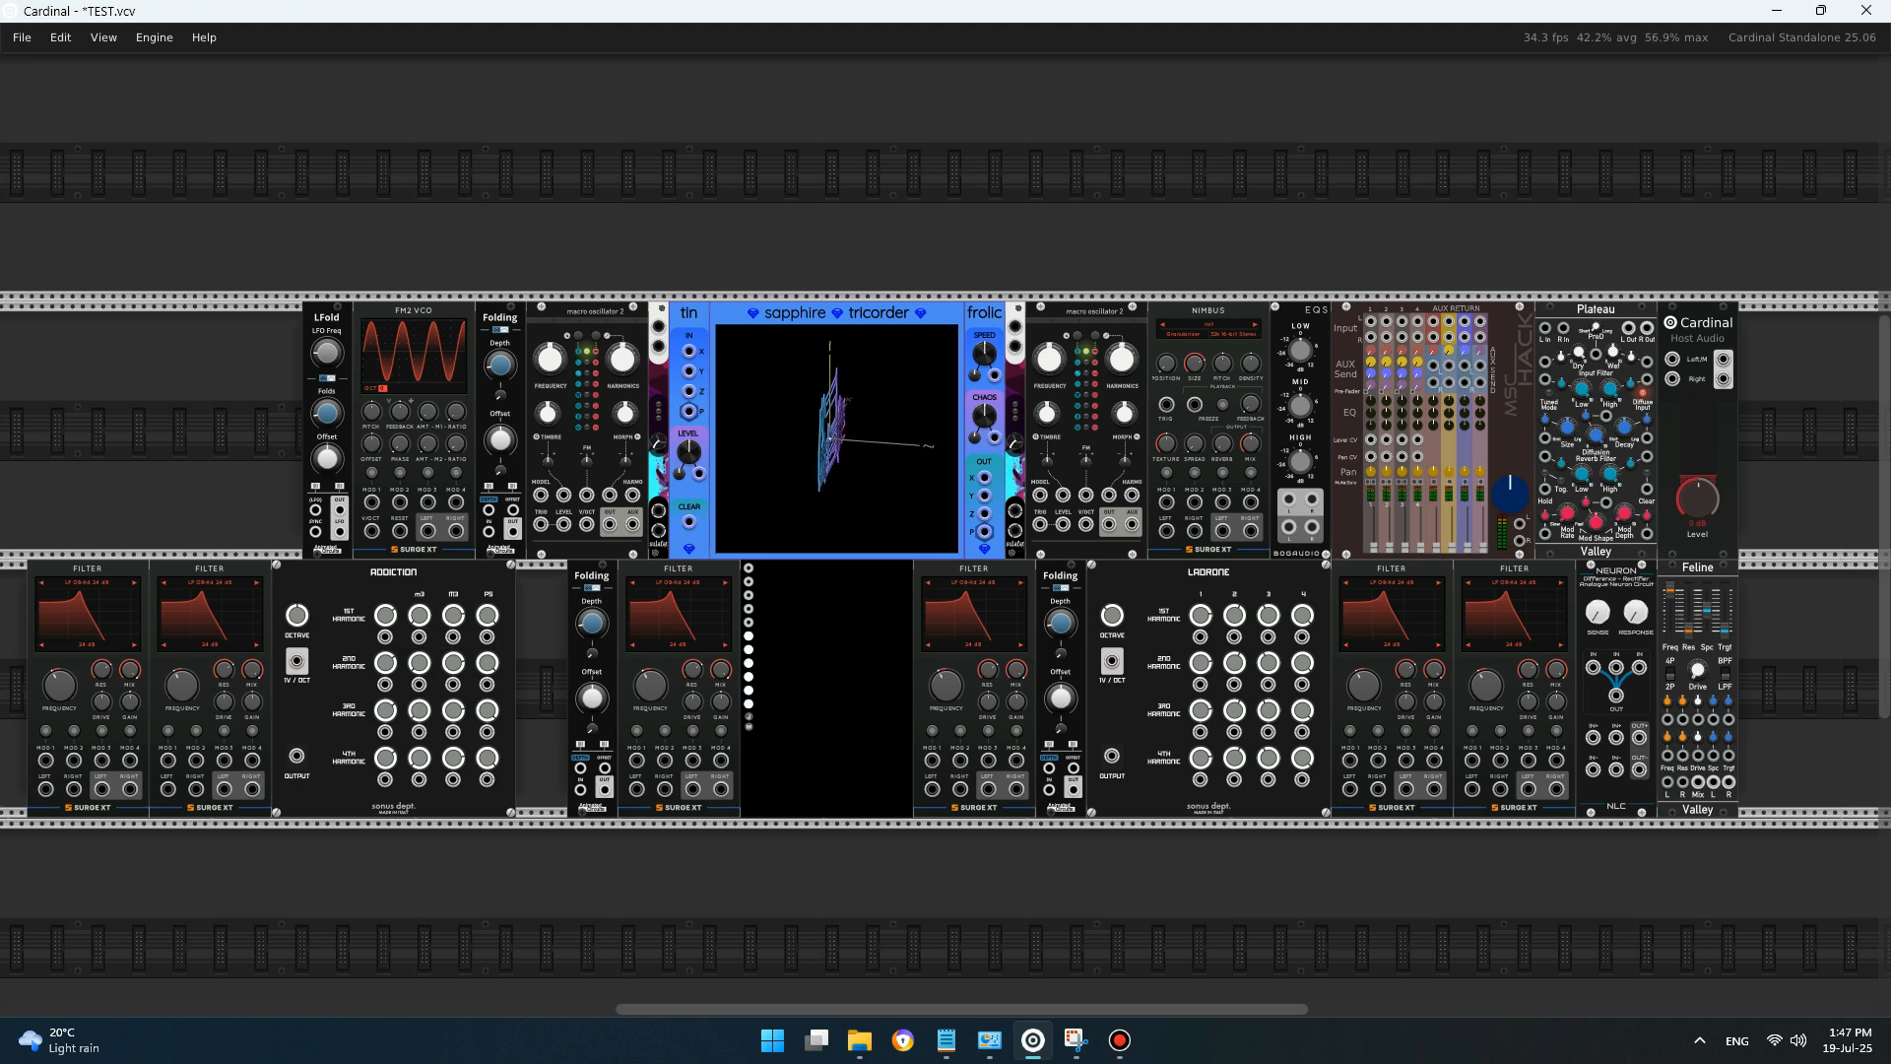
drag(393, 581, 445, 582)
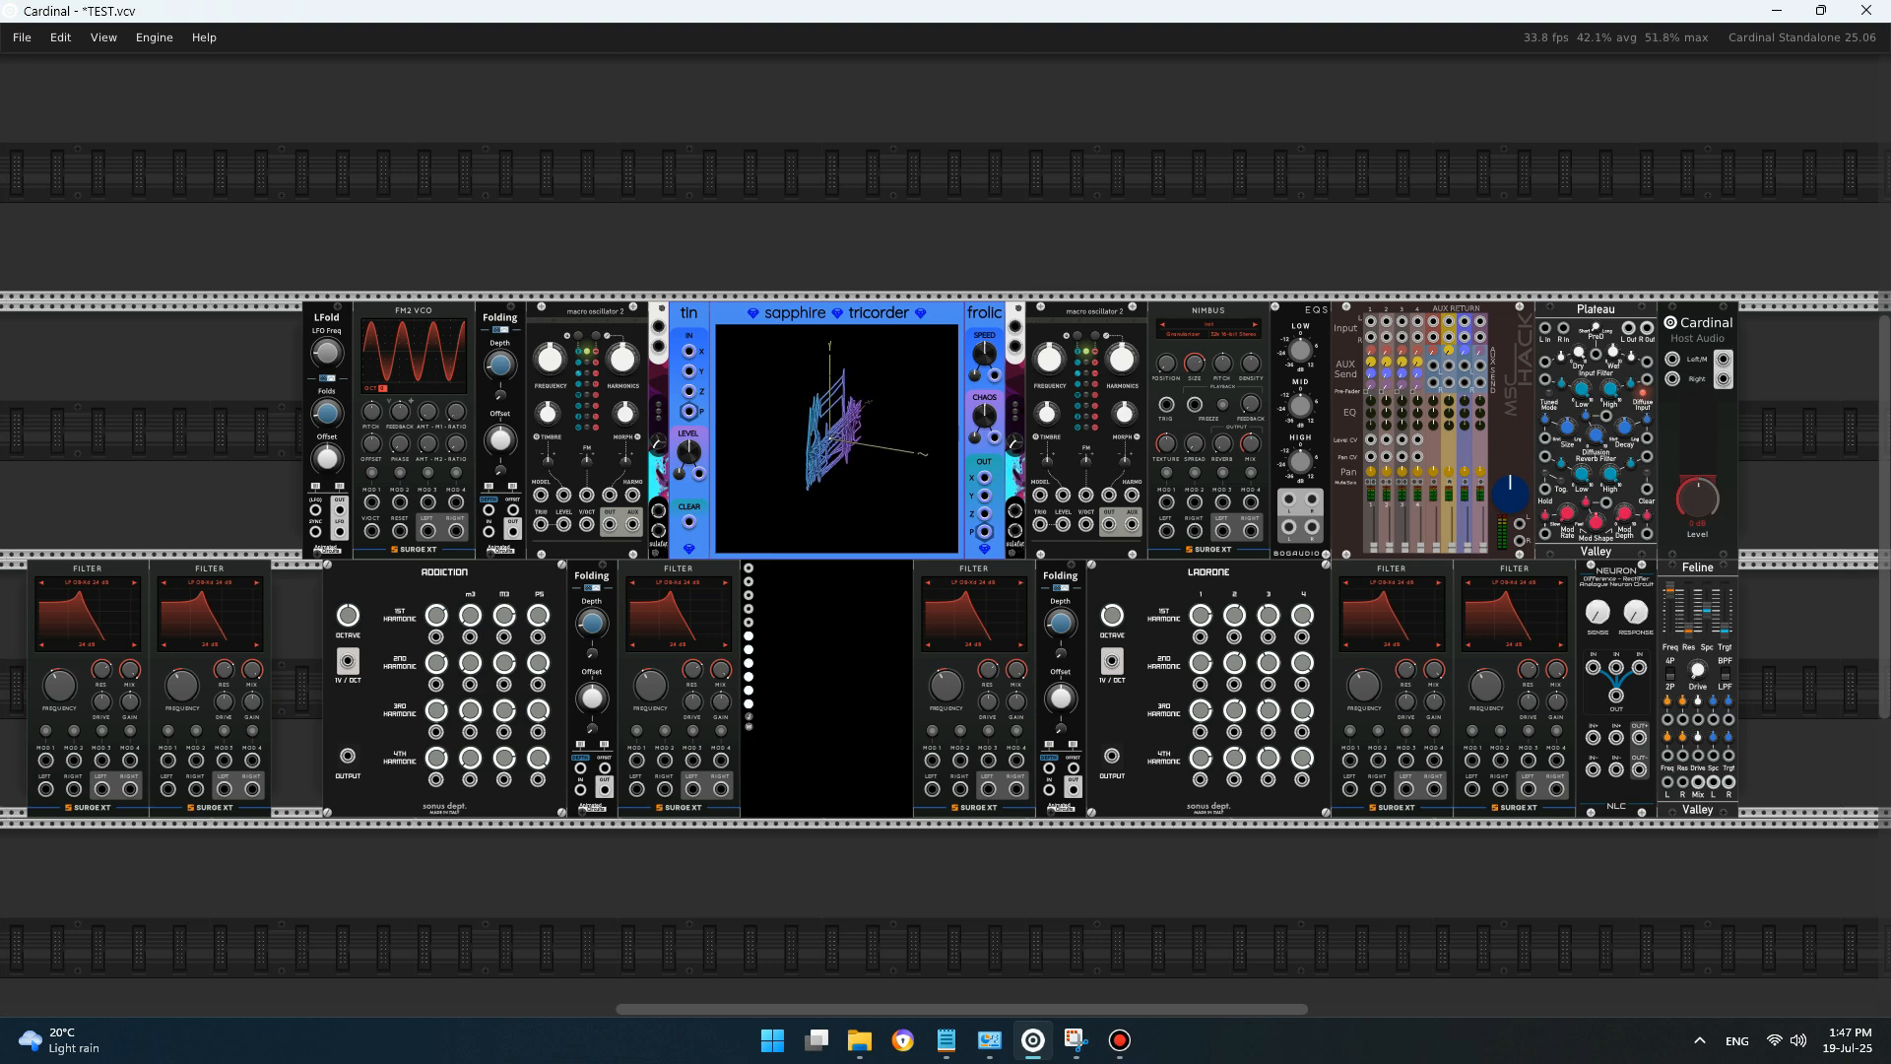
- Move the filter next to Addiction against it, search the module library for "lfo" and add the MLFO module
drag(246, 571, 298, 571)
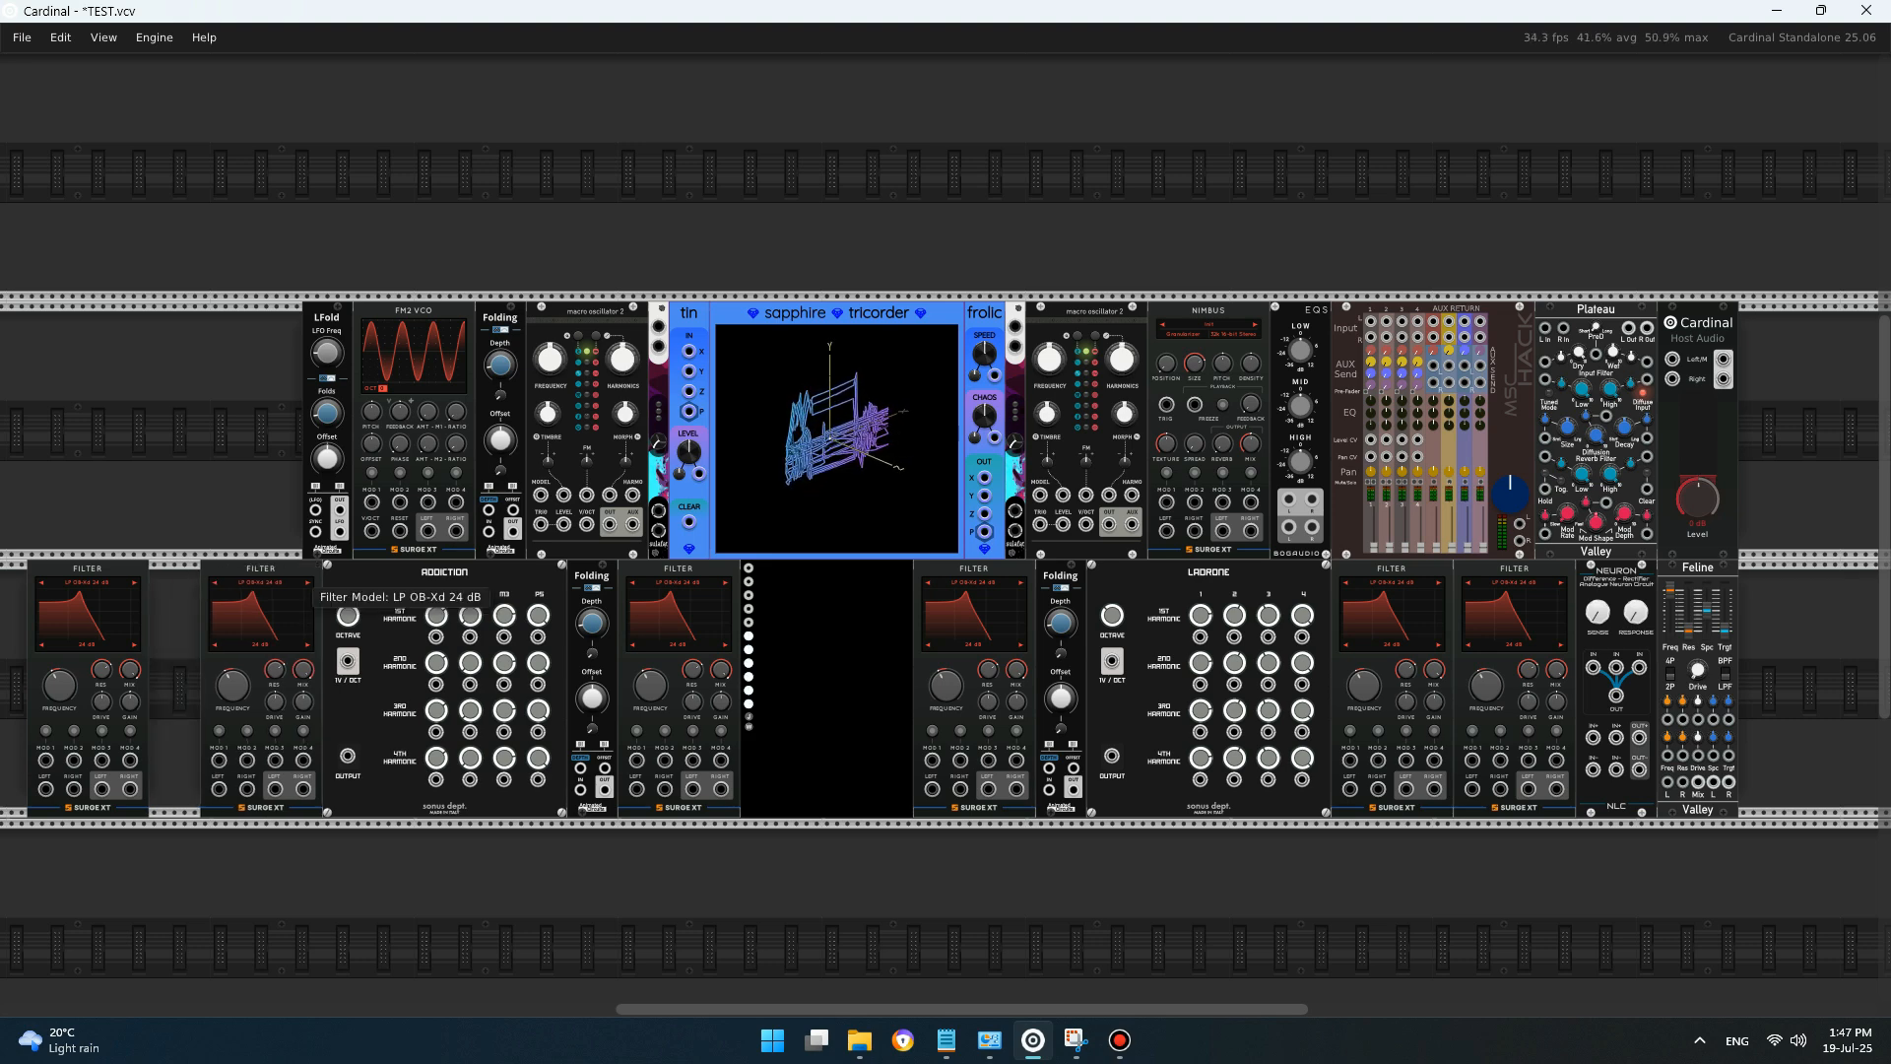
key(Return)
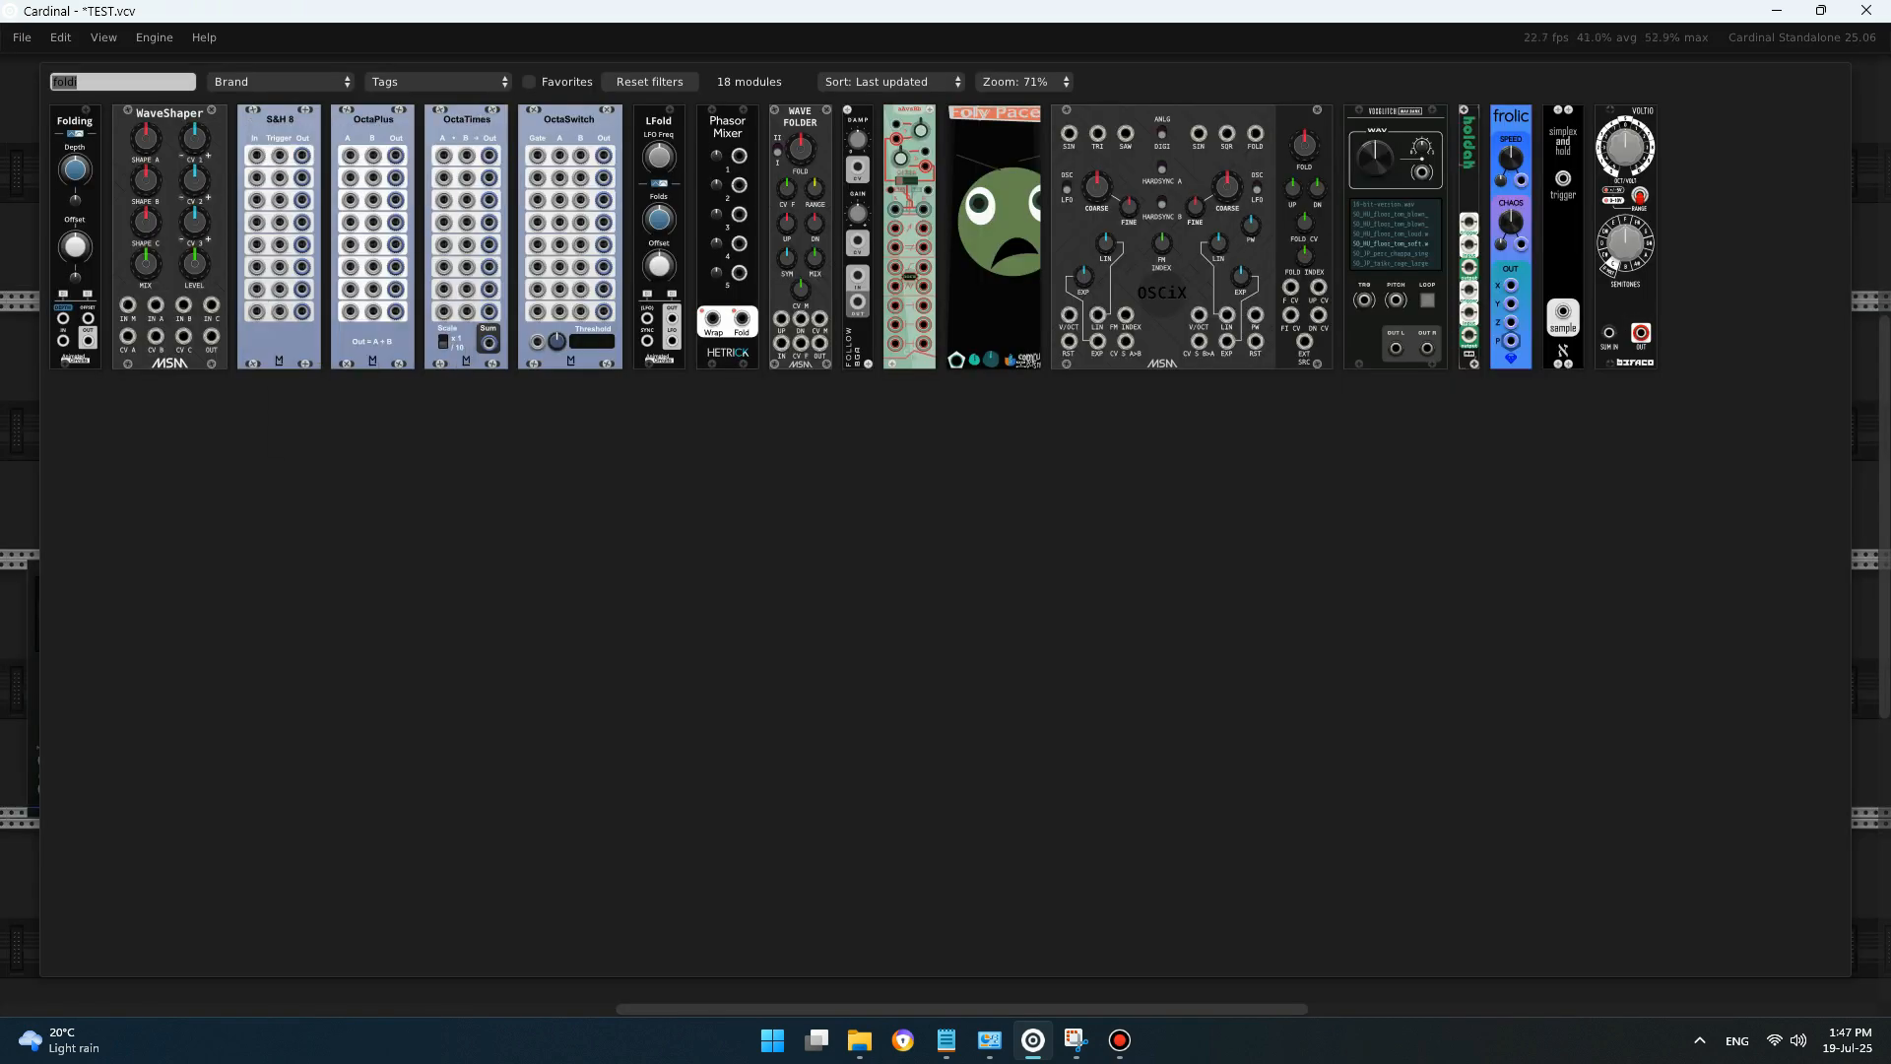
text(lfo)
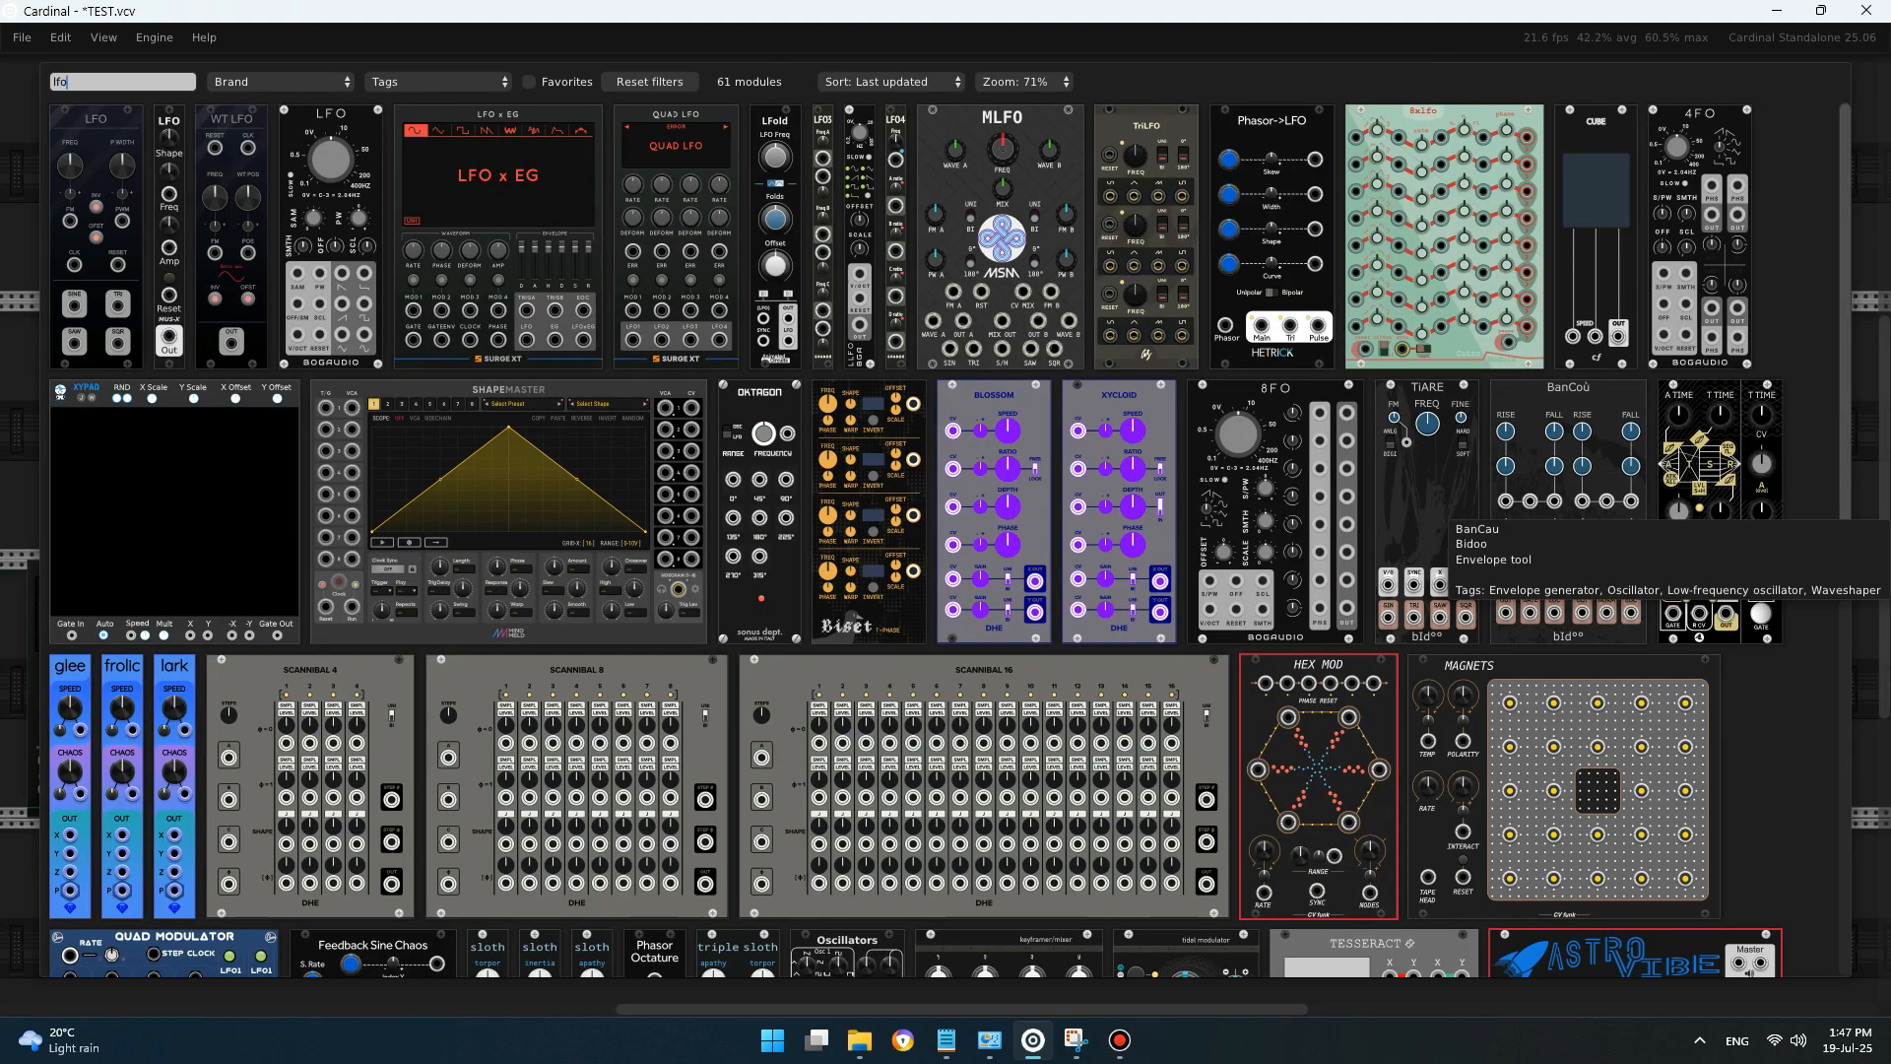
click(988, 165)
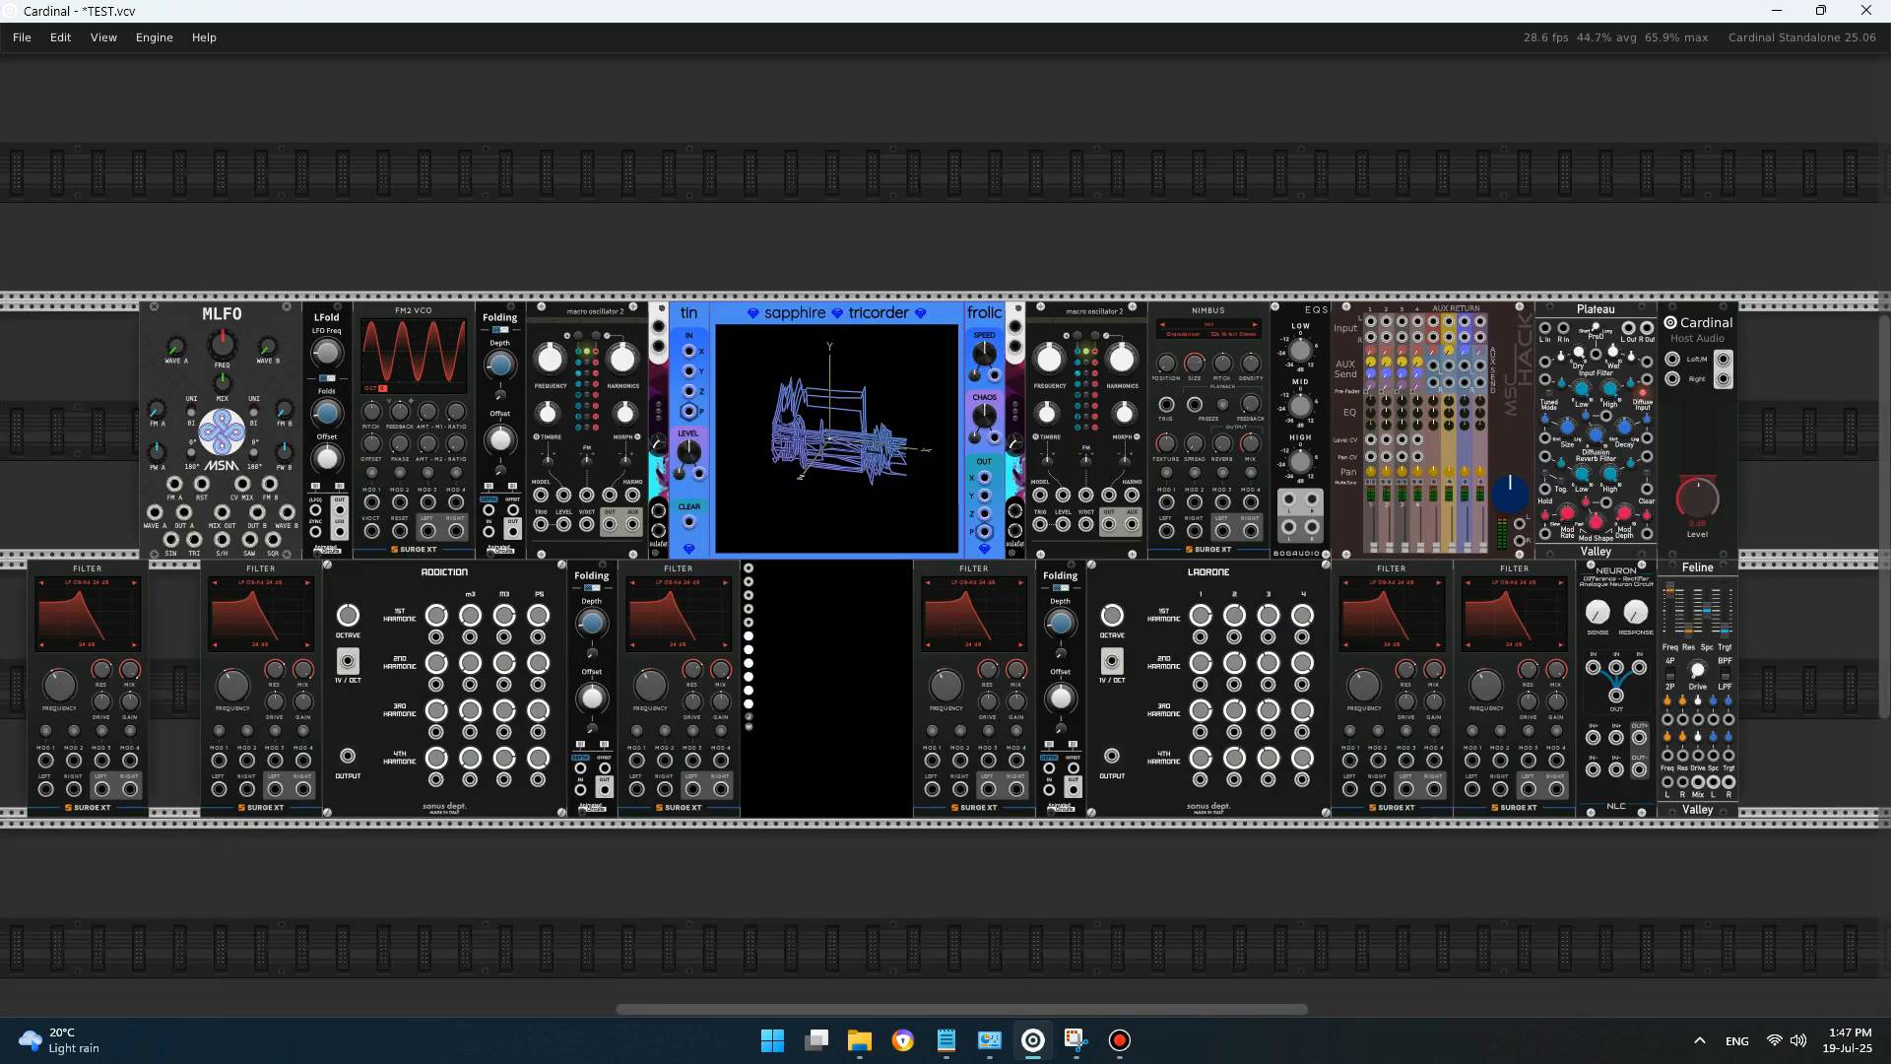
- Place MLFO between the two leftmost filters in the lower row, lining up all three edge to edge
scroll(946, 532, left, 4)
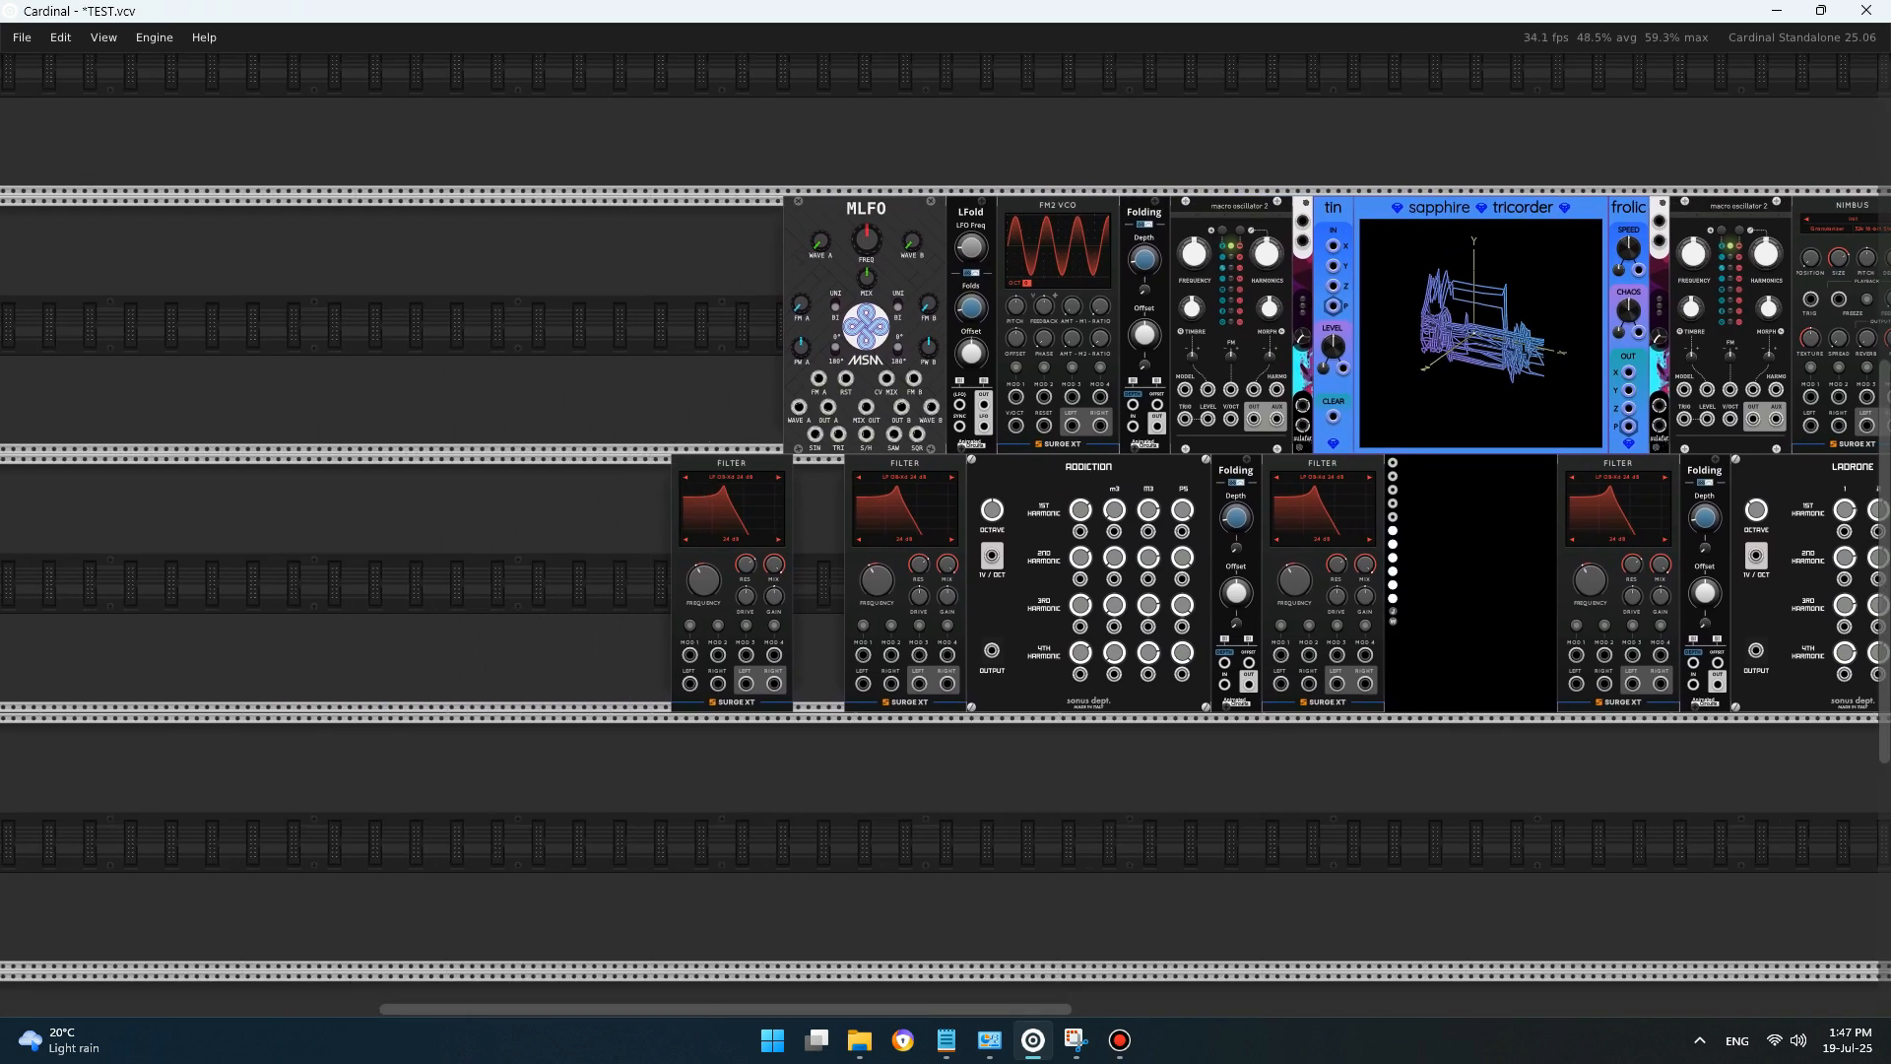
click(738, 479)
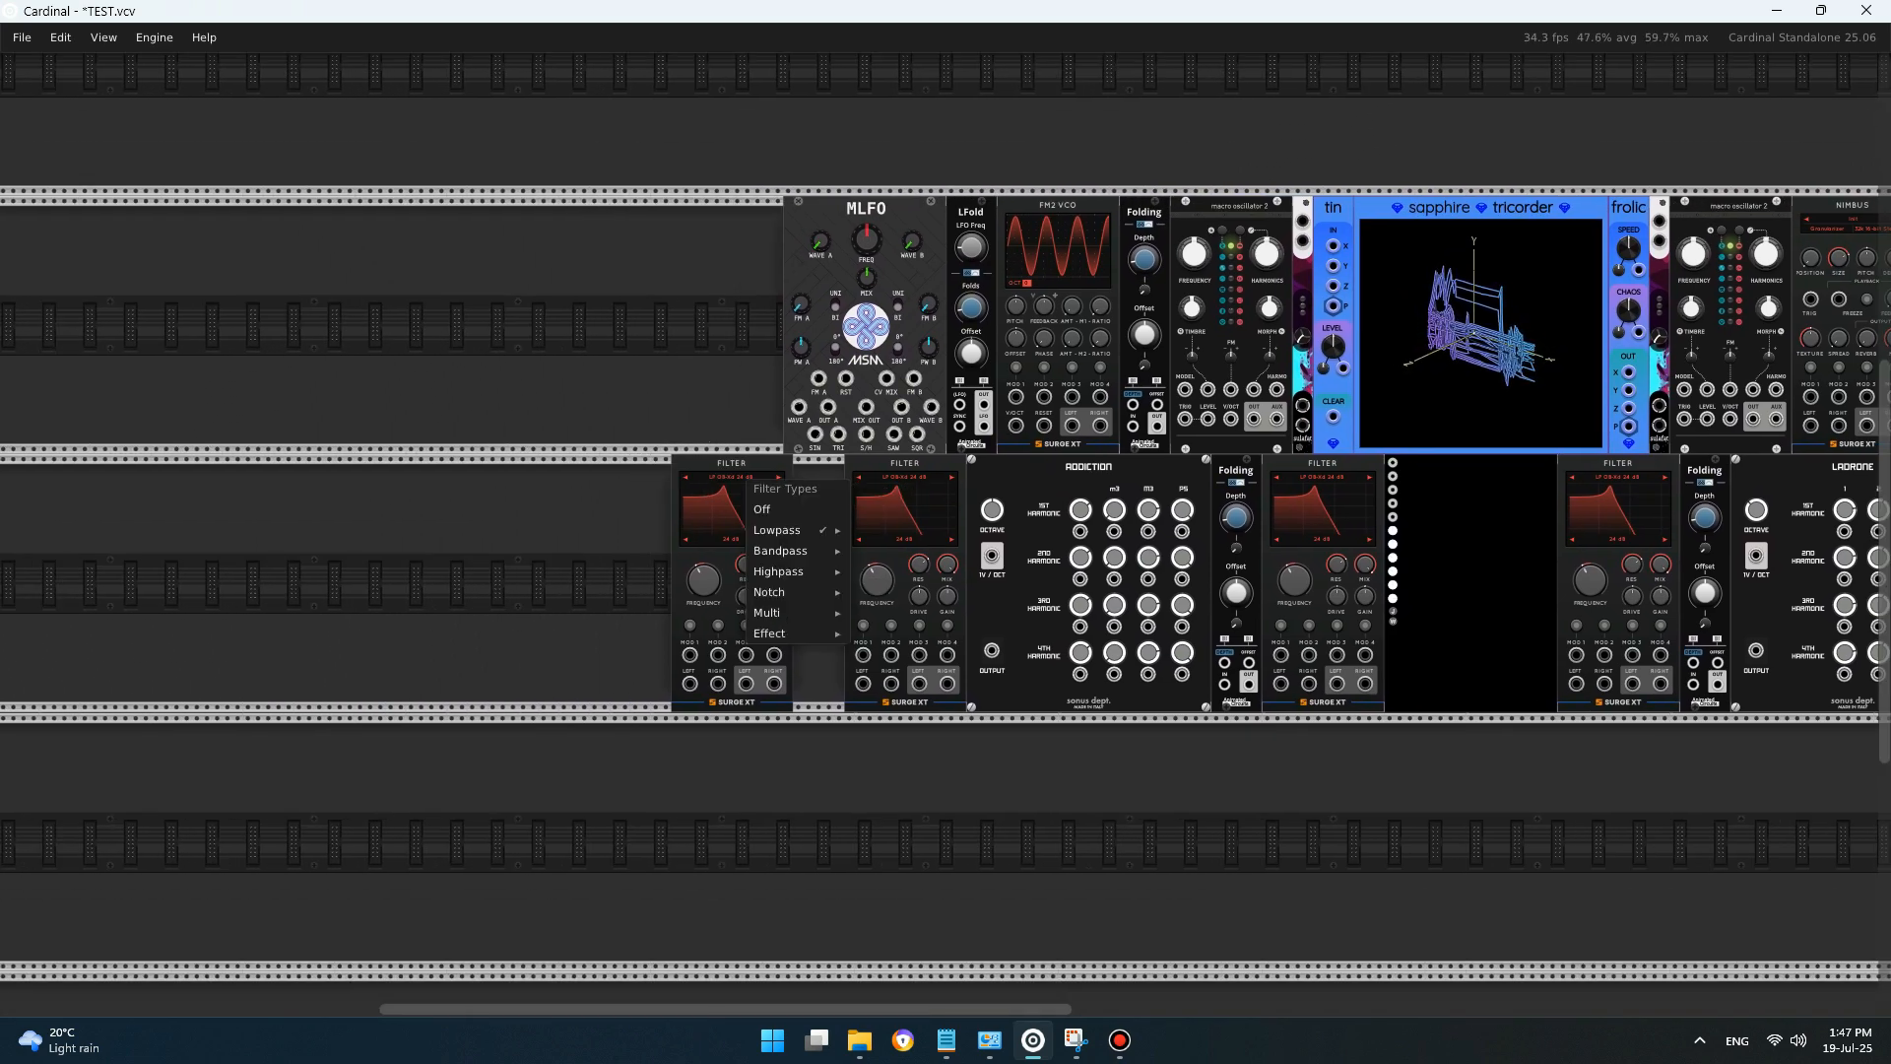
key(Escape)
drag(731, 640, 578, 640)
drag(843, 222, 739, 480)
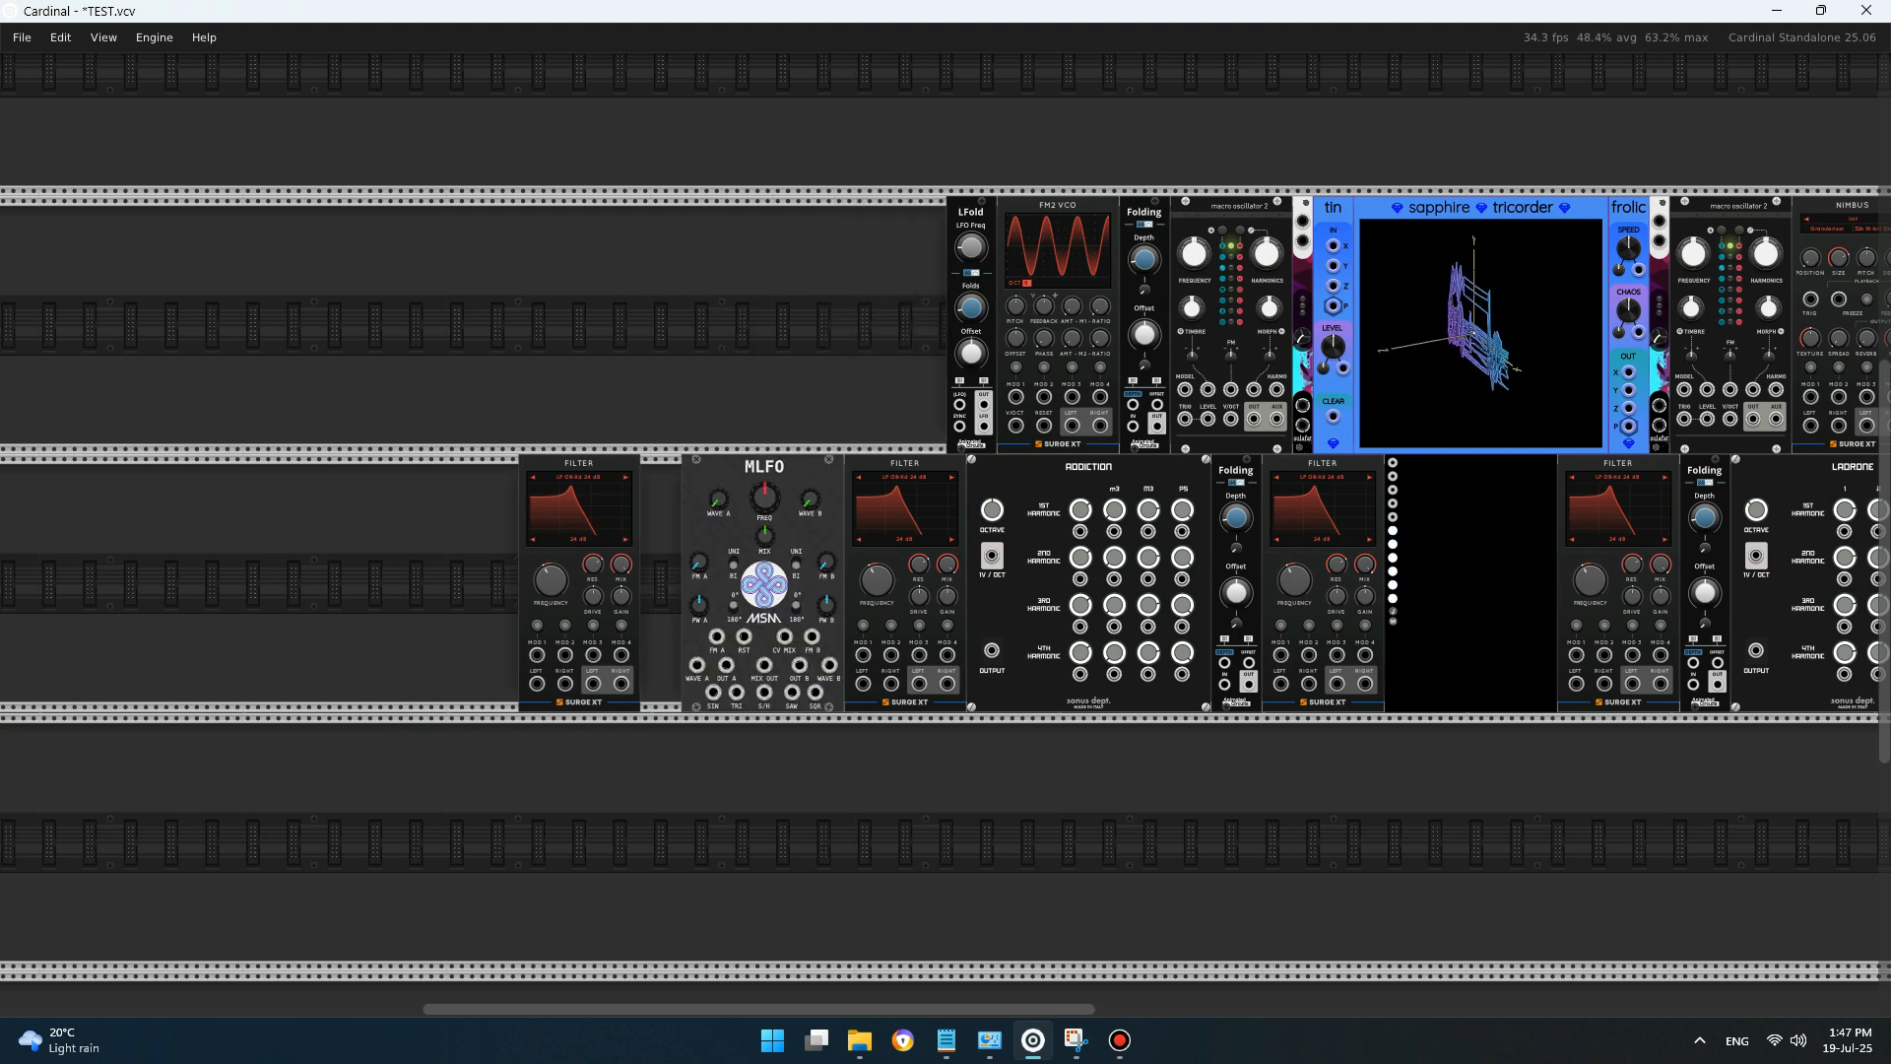
drag(579, 620, 618, 621)
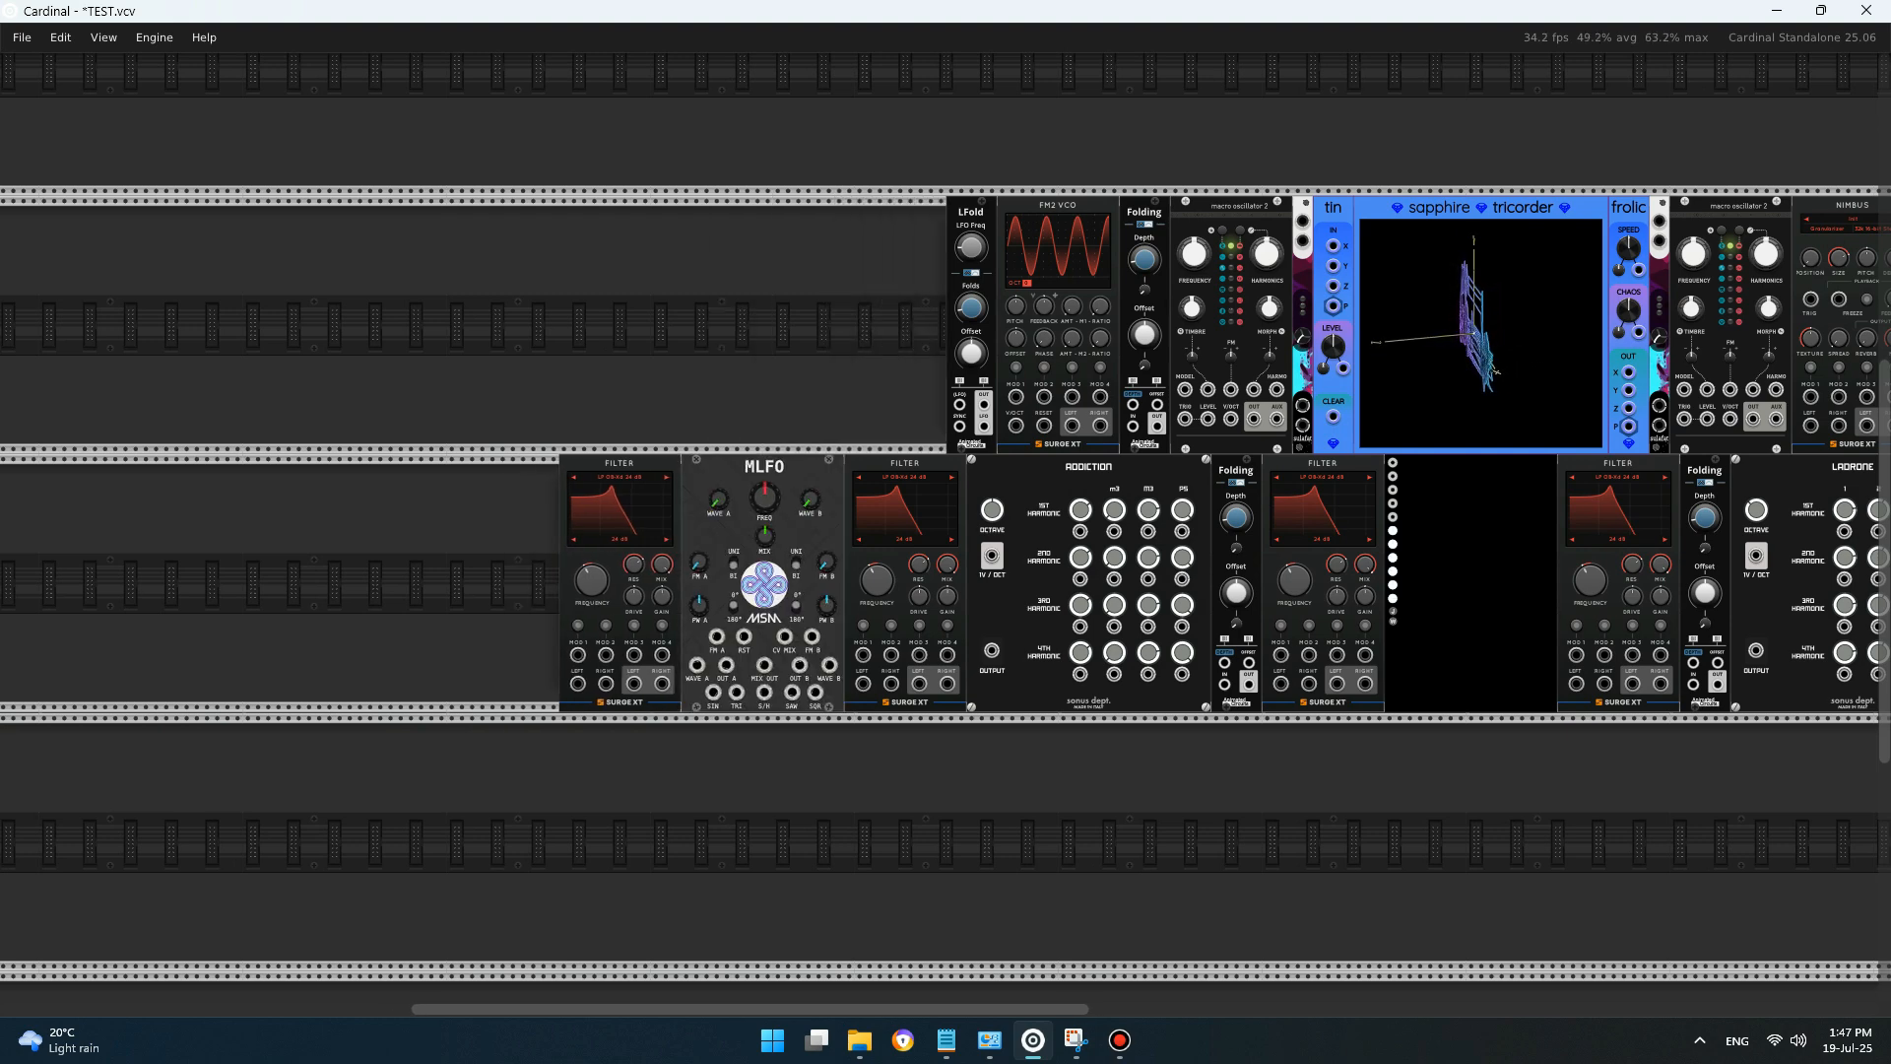
- Search the module library for "tex", add the Texture Synthesizer, and place it directly left of LFold in the upper row
key(Return)
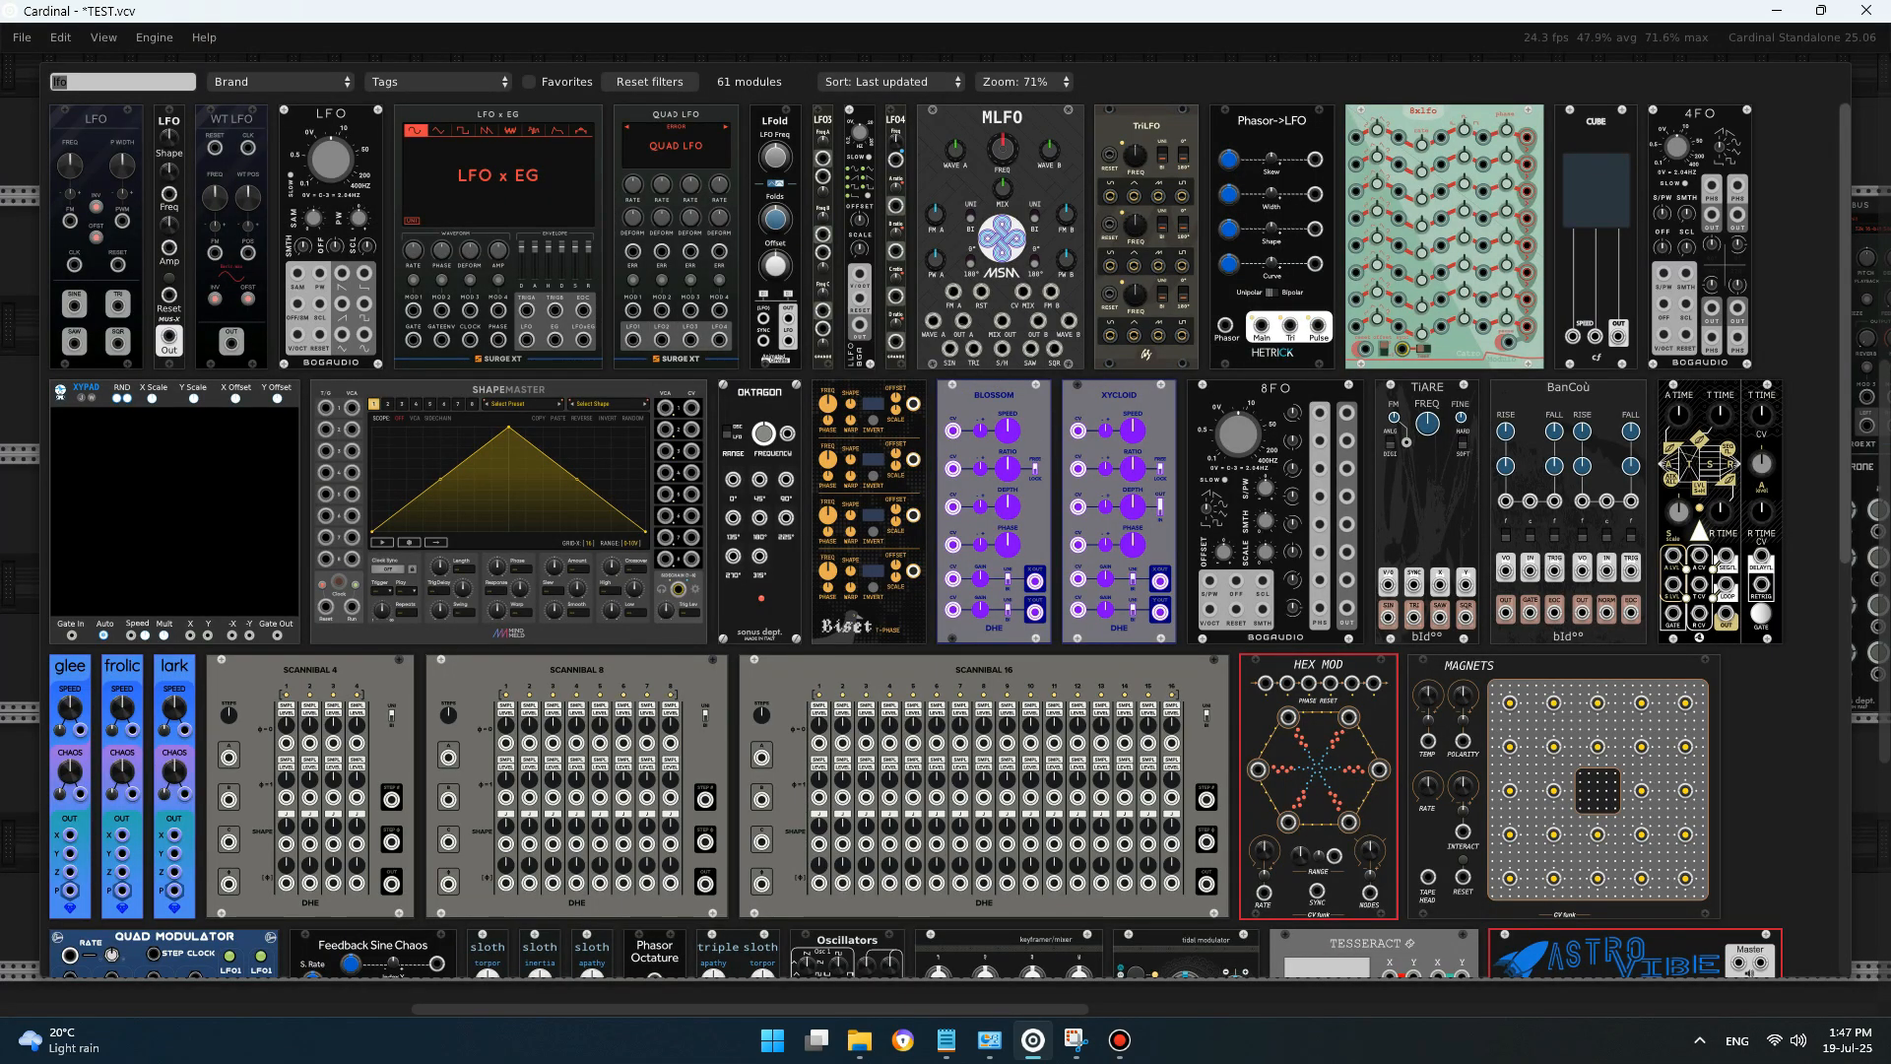
text(tex)
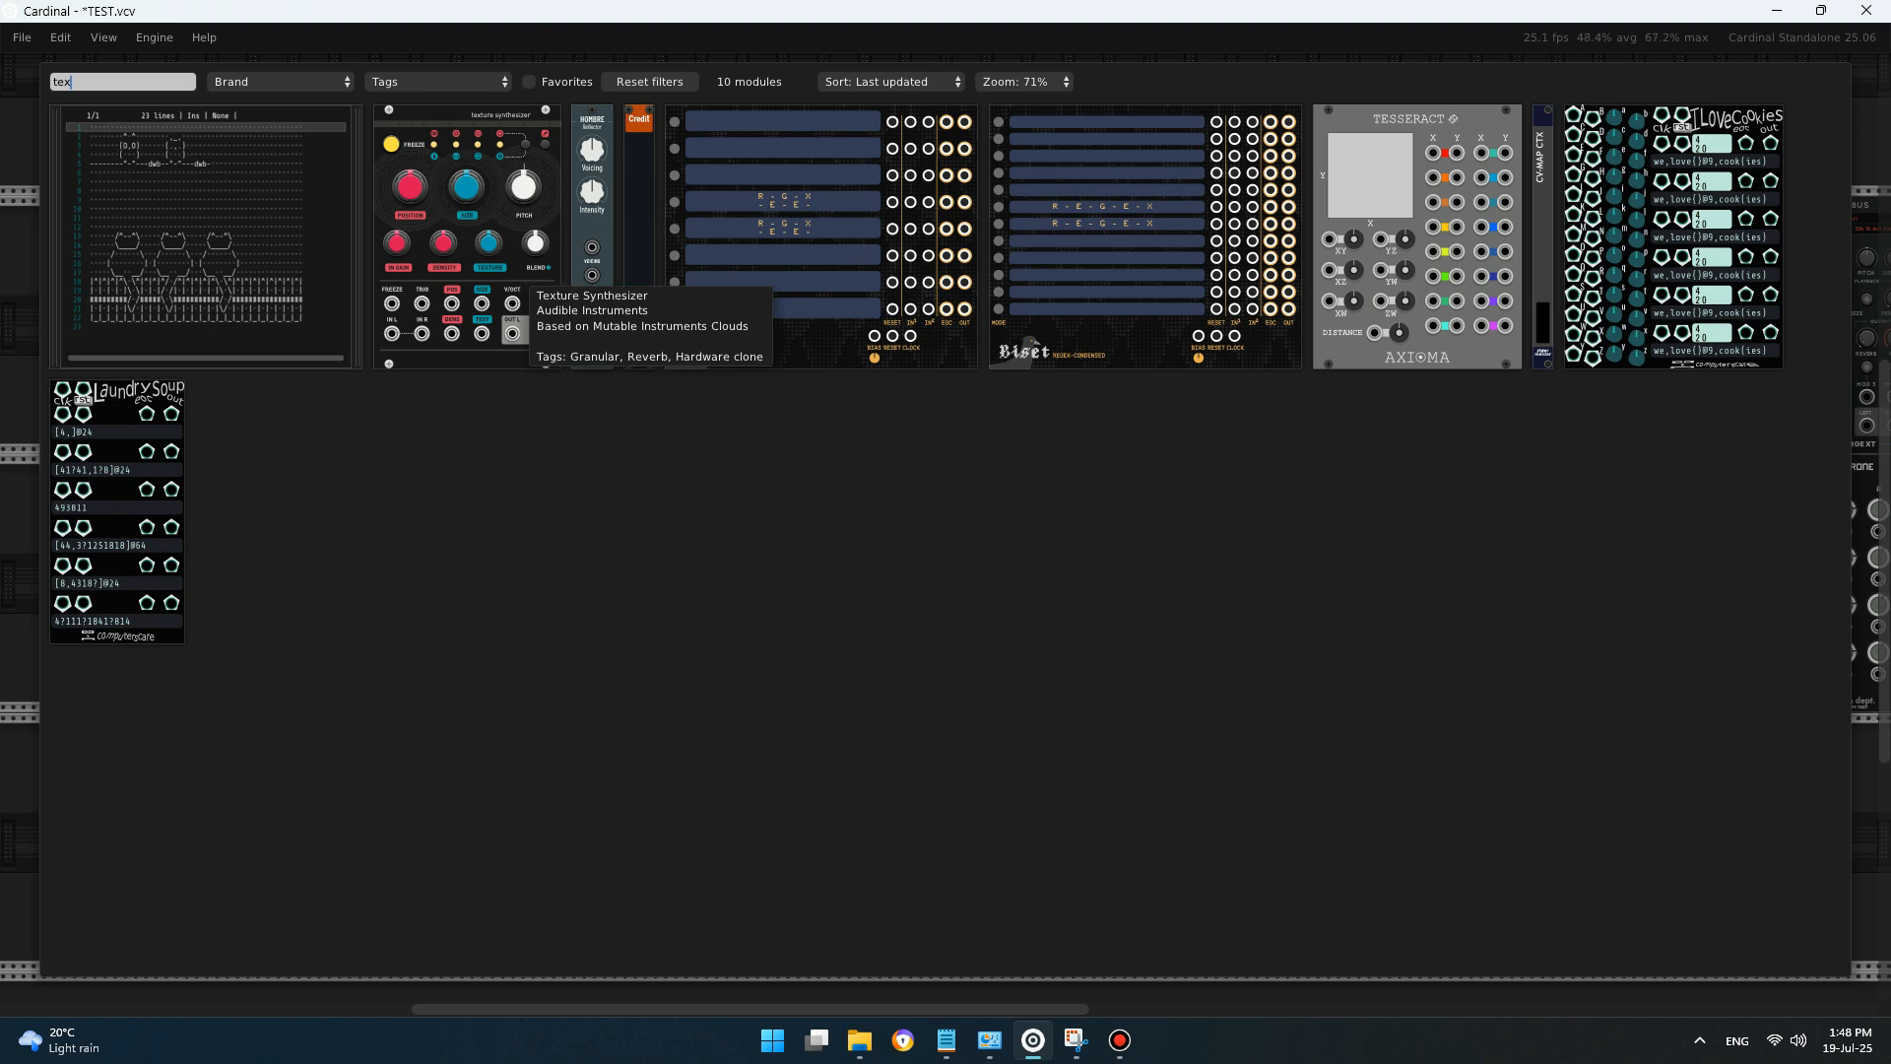
click(507, 305)
drag(742, 205, 854, 206)
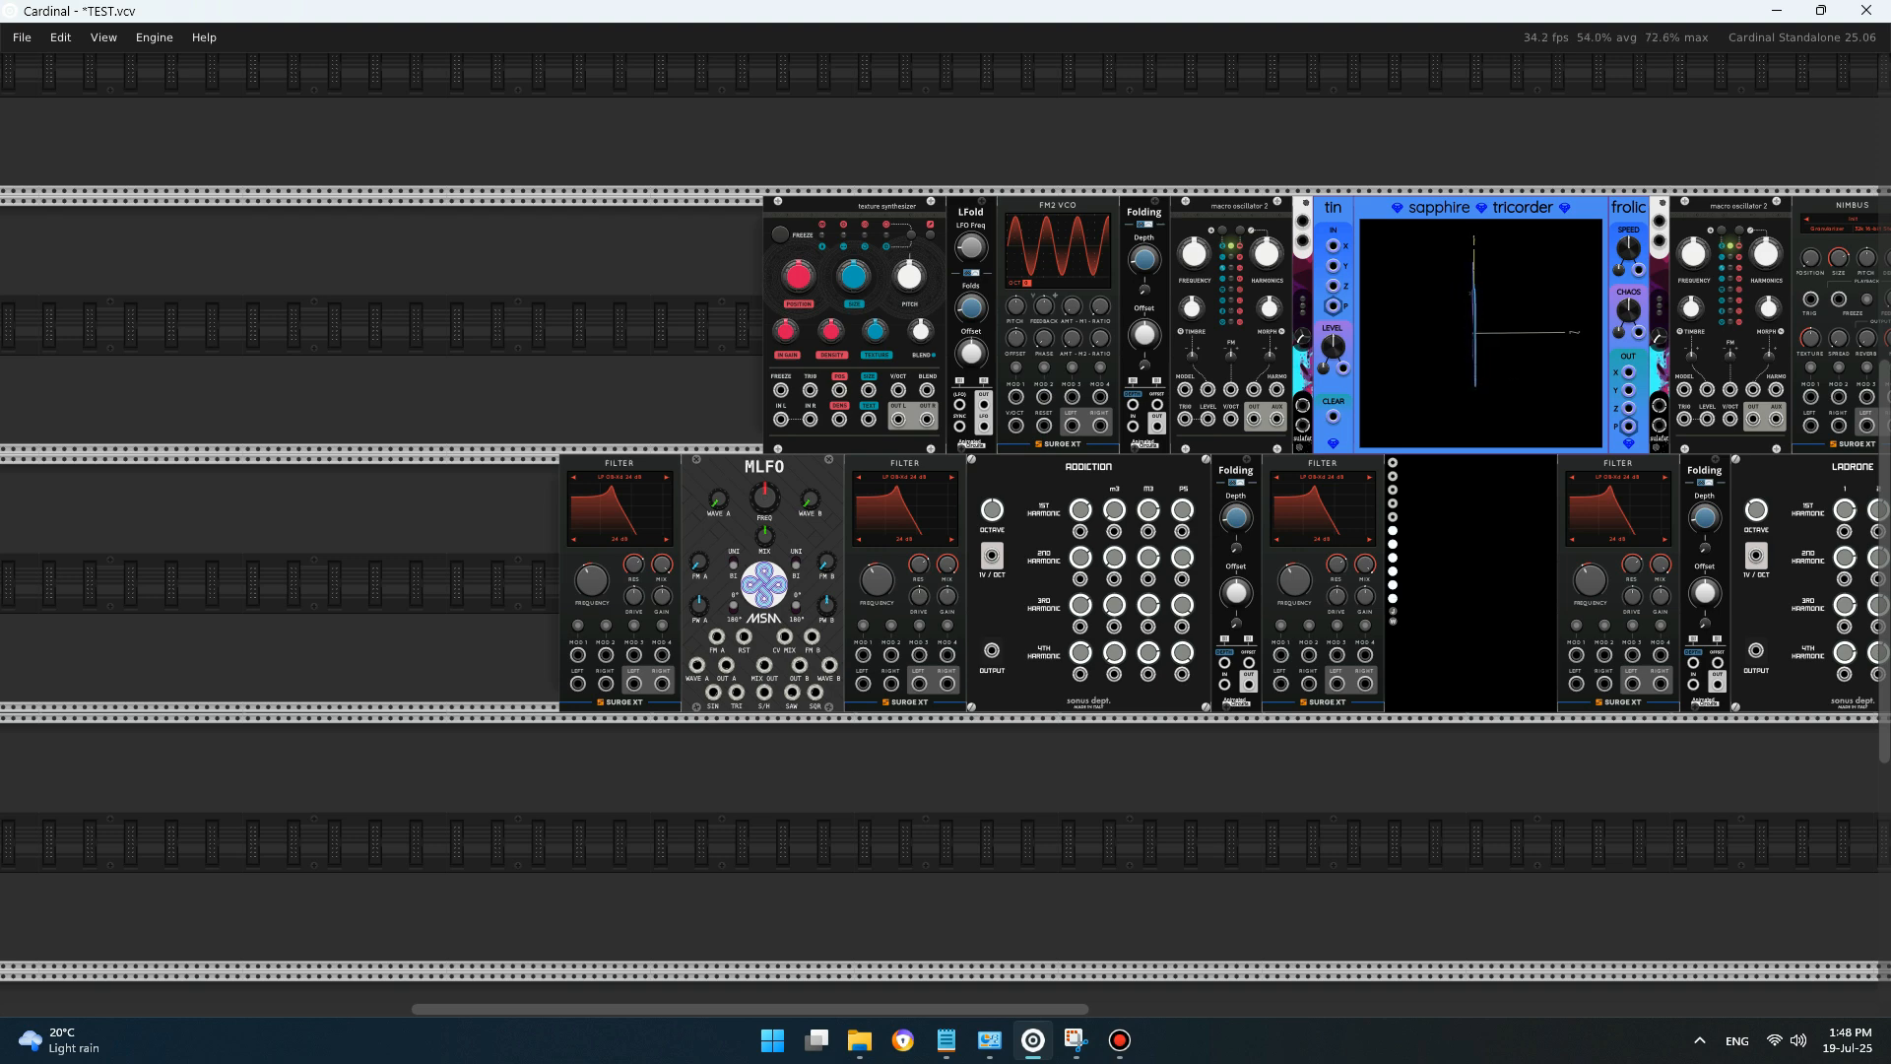
- Search the module library for "midi" and add Host MIDI and Host MIDI CC Map left of the Texture Synthesizer
key(Return)
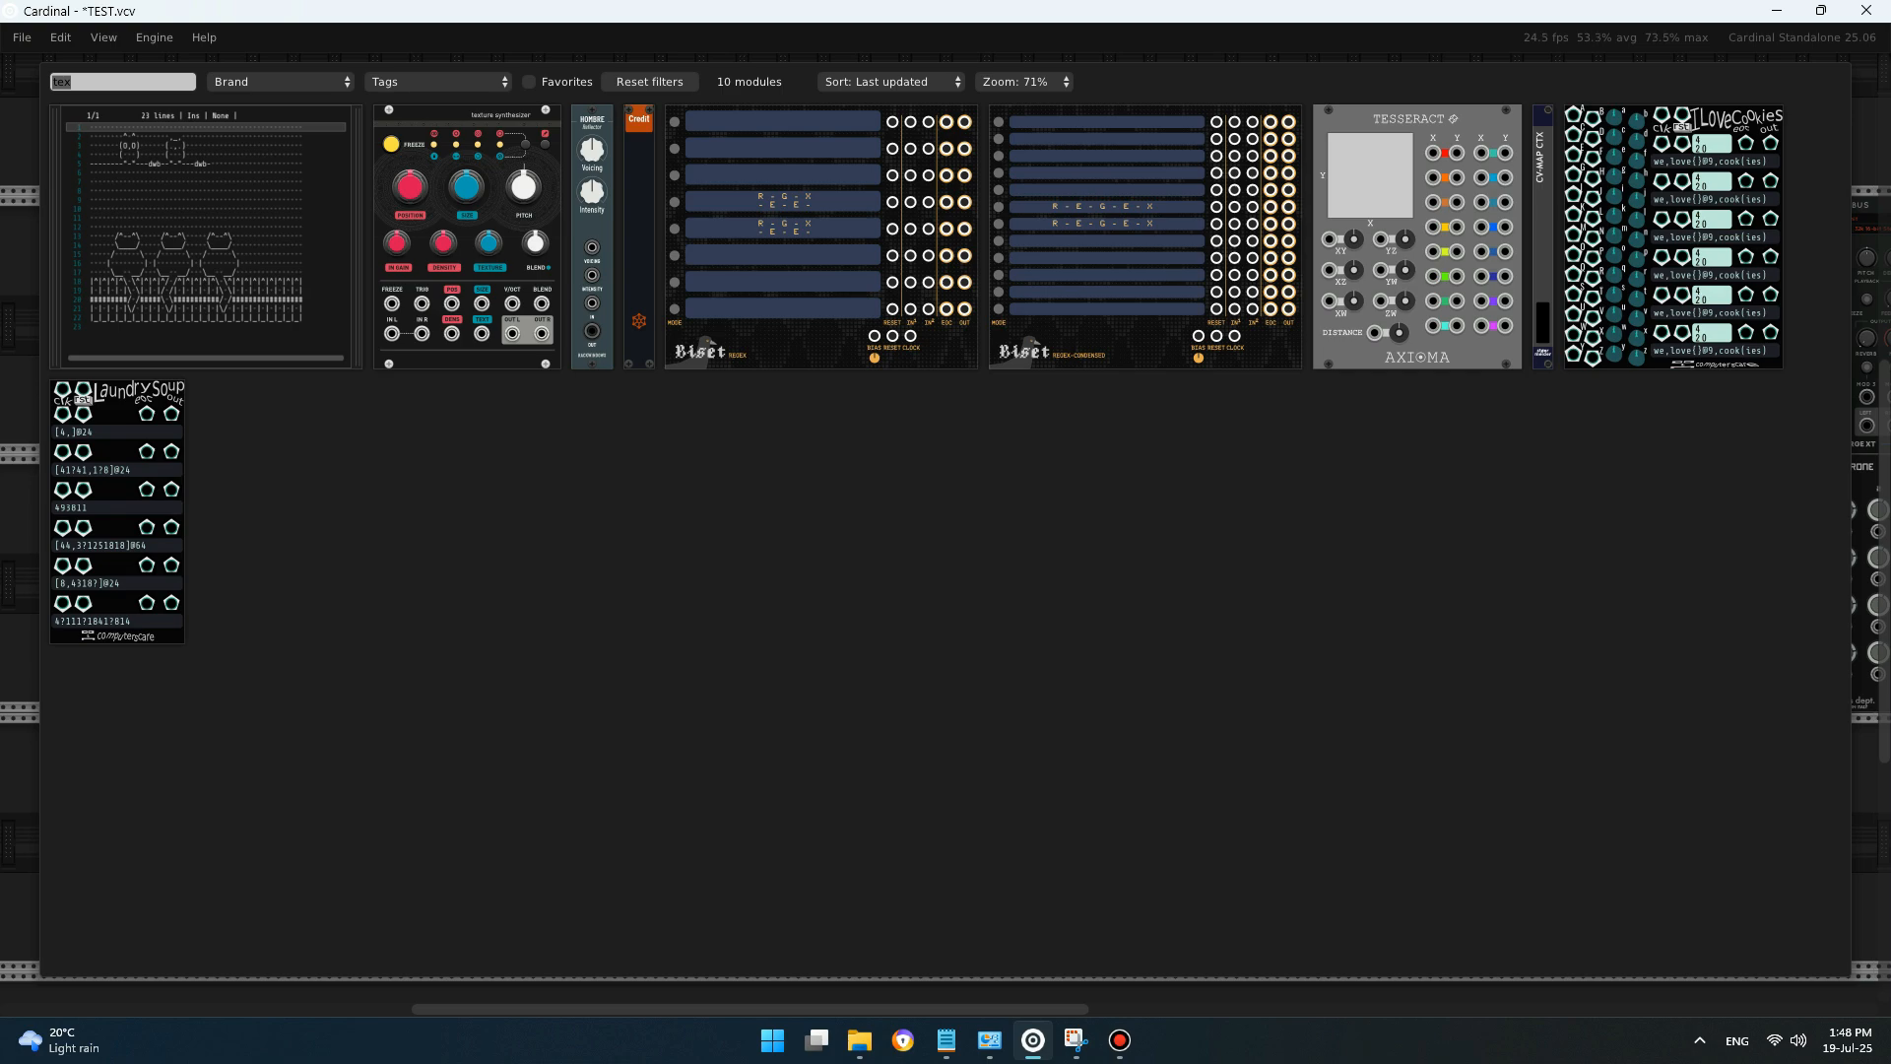
text(midi)
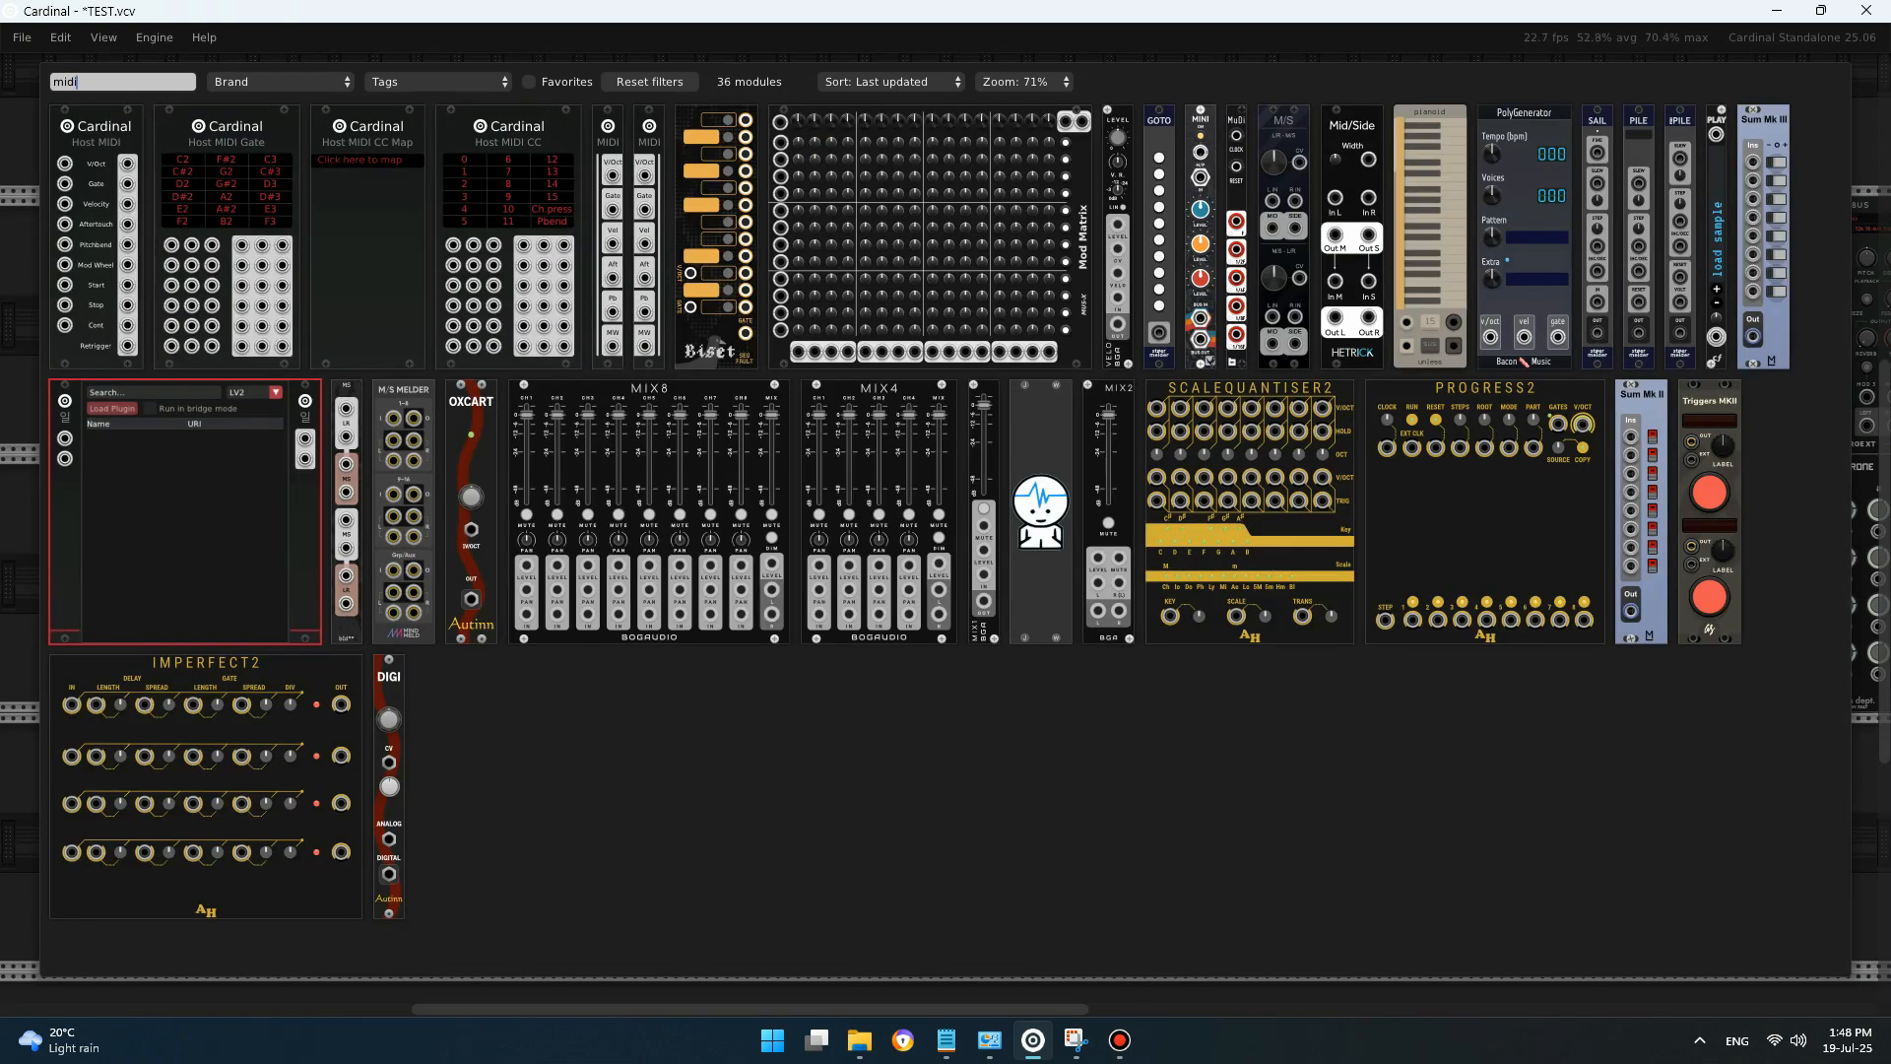
key(Escape)
key(Return)
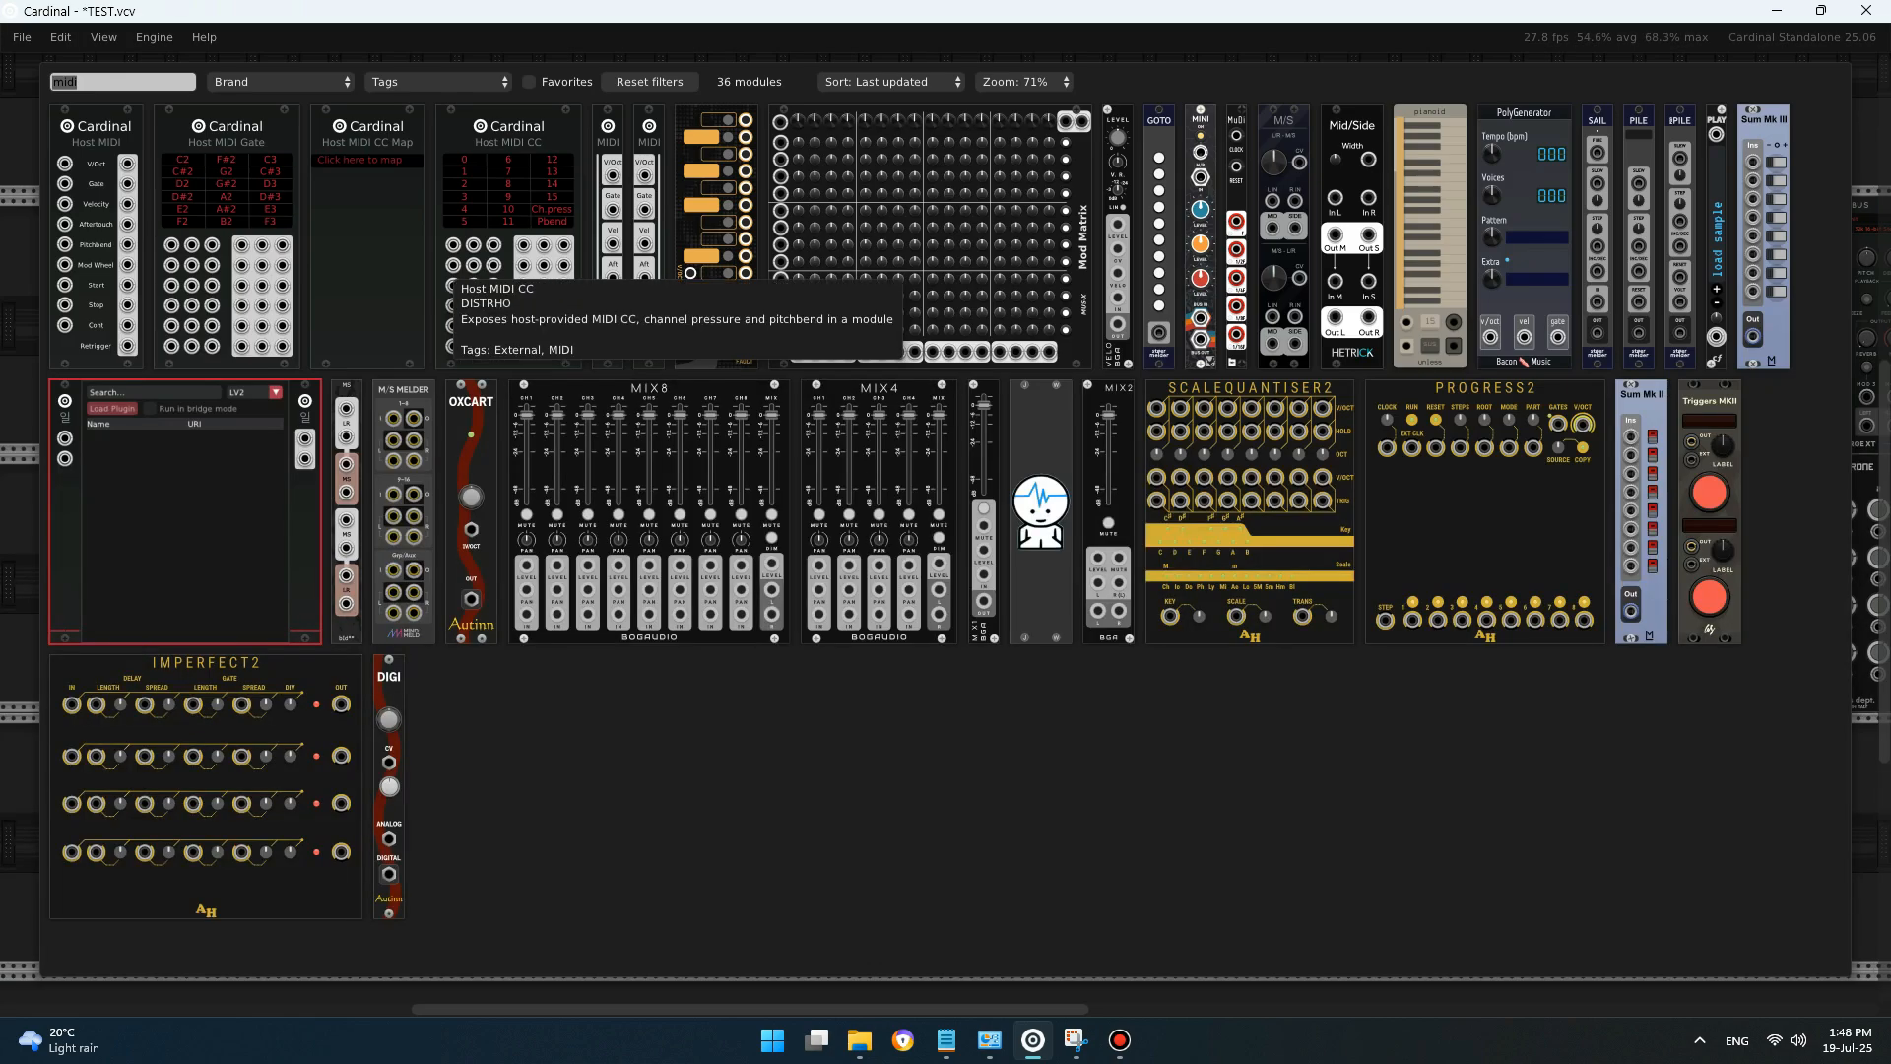
click(393, 129)
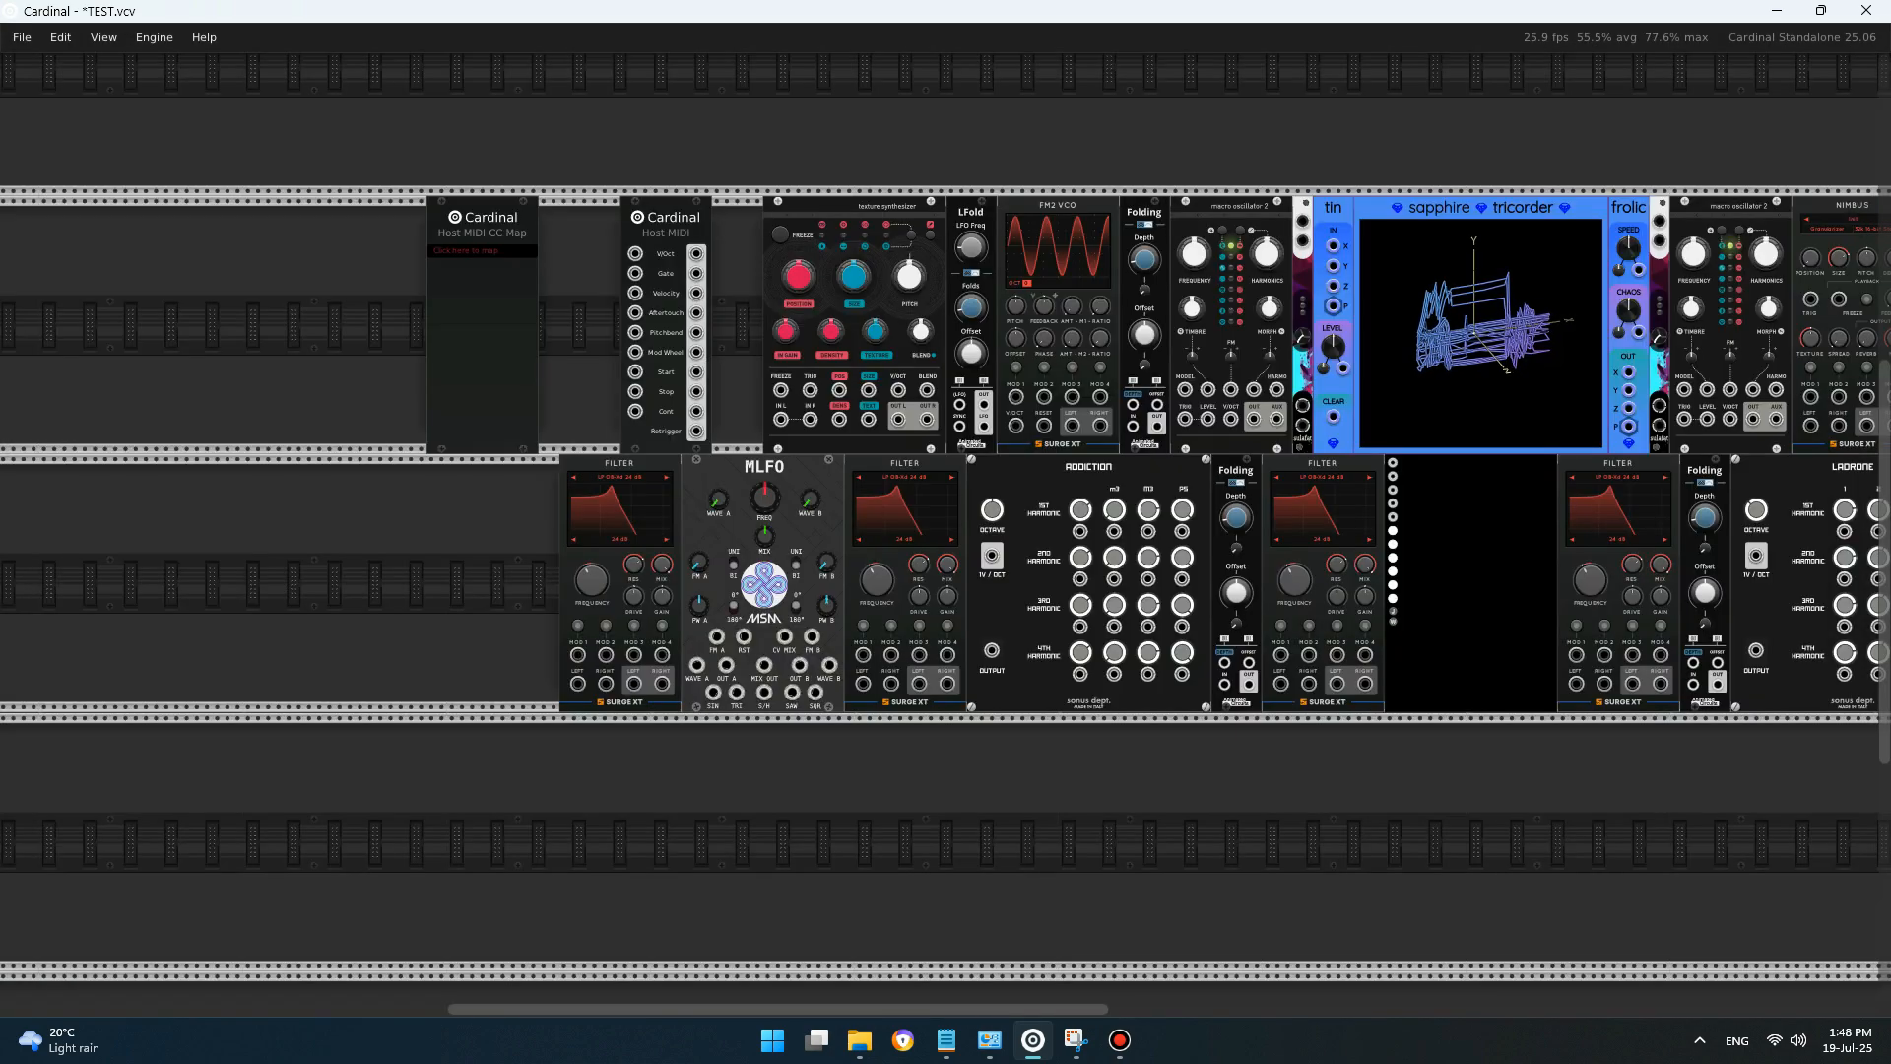
- Clear the search text, browse the full module library and add the narrow black module with red-ringed jacks
key(Return)
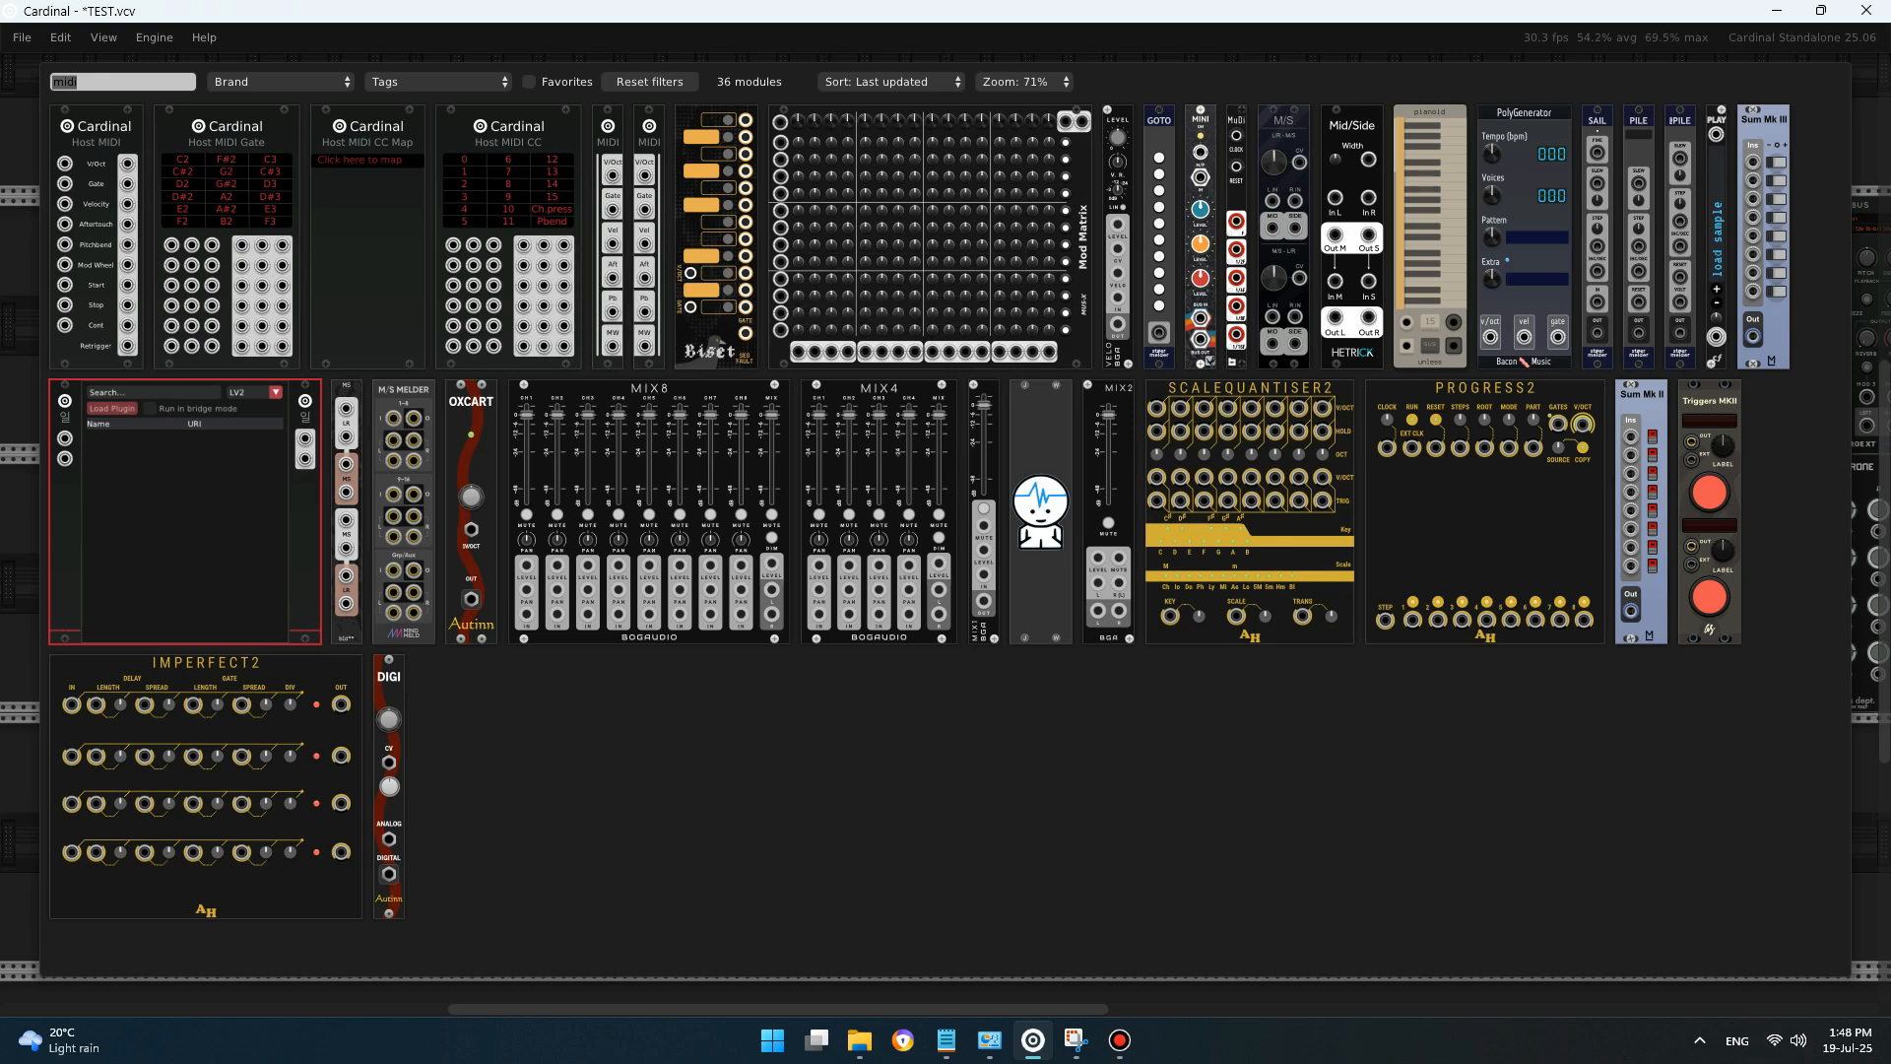
key(Escape)
key(Return)
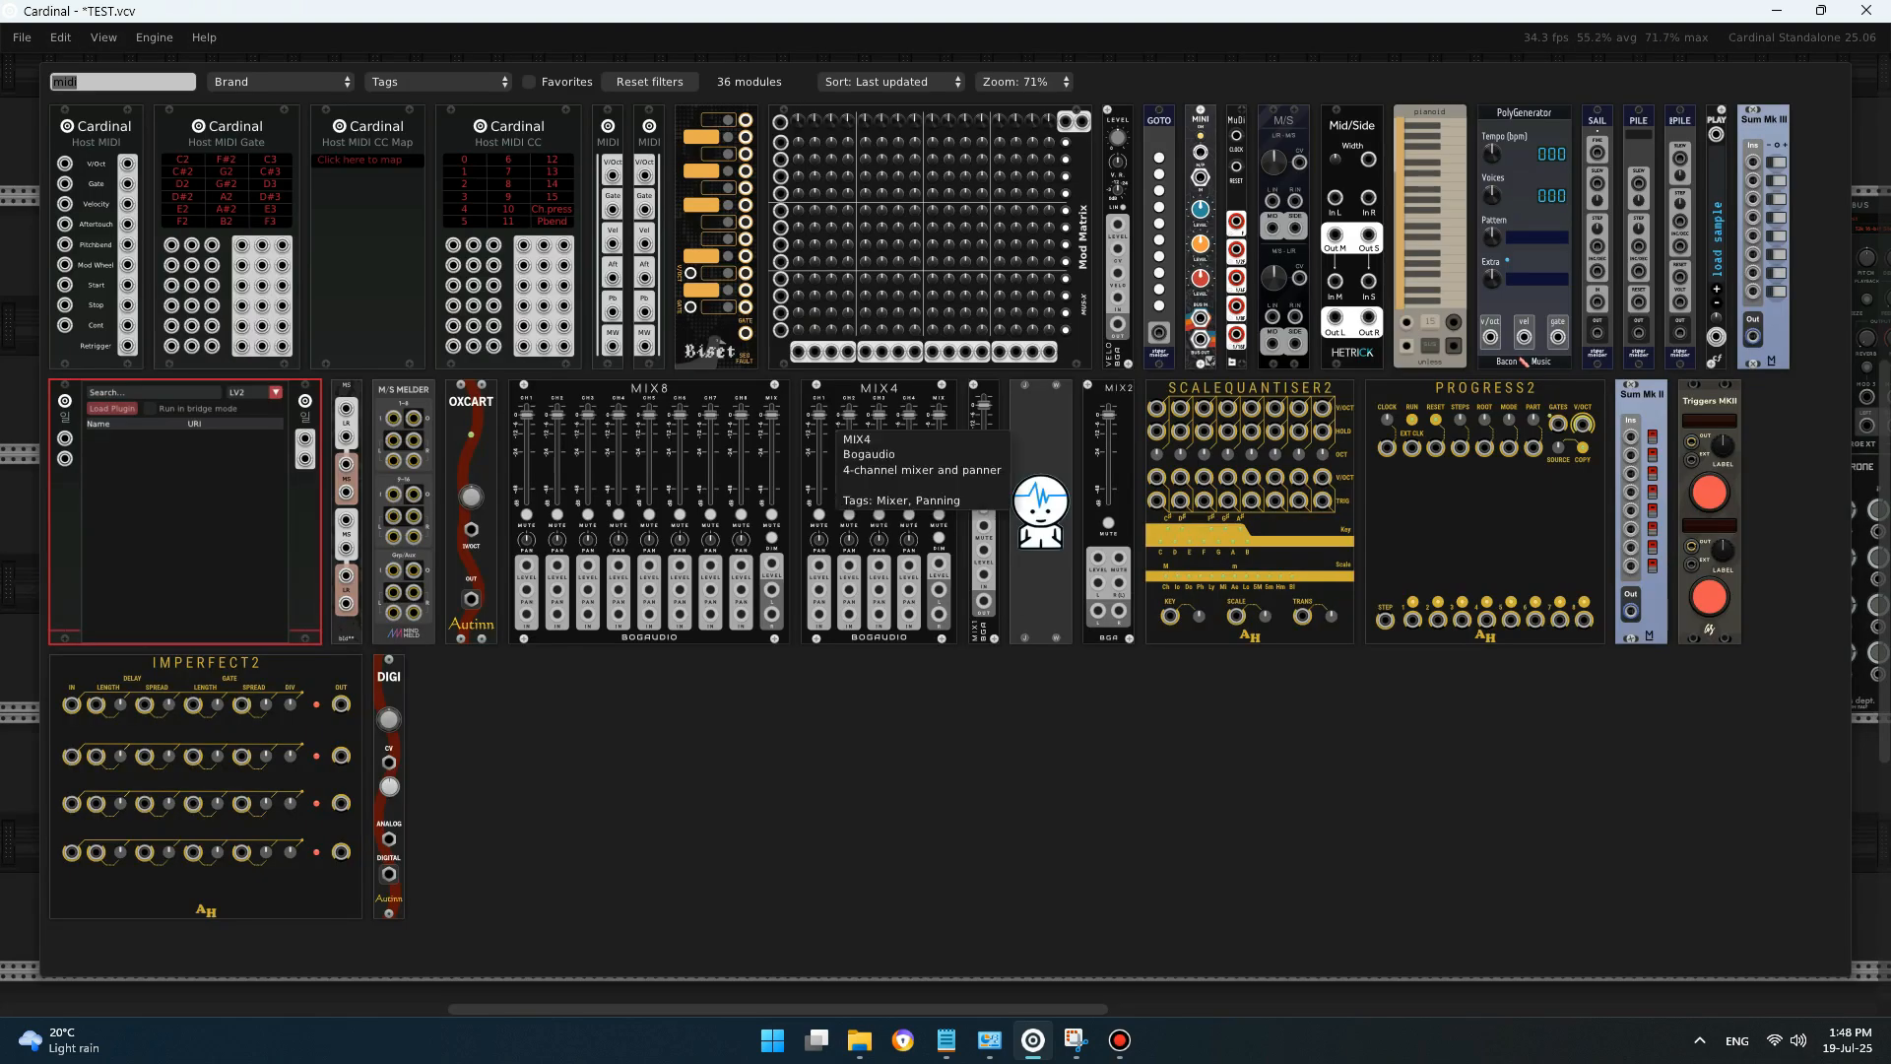
key(BackSpace)
scroll(173, 123, down, 10)
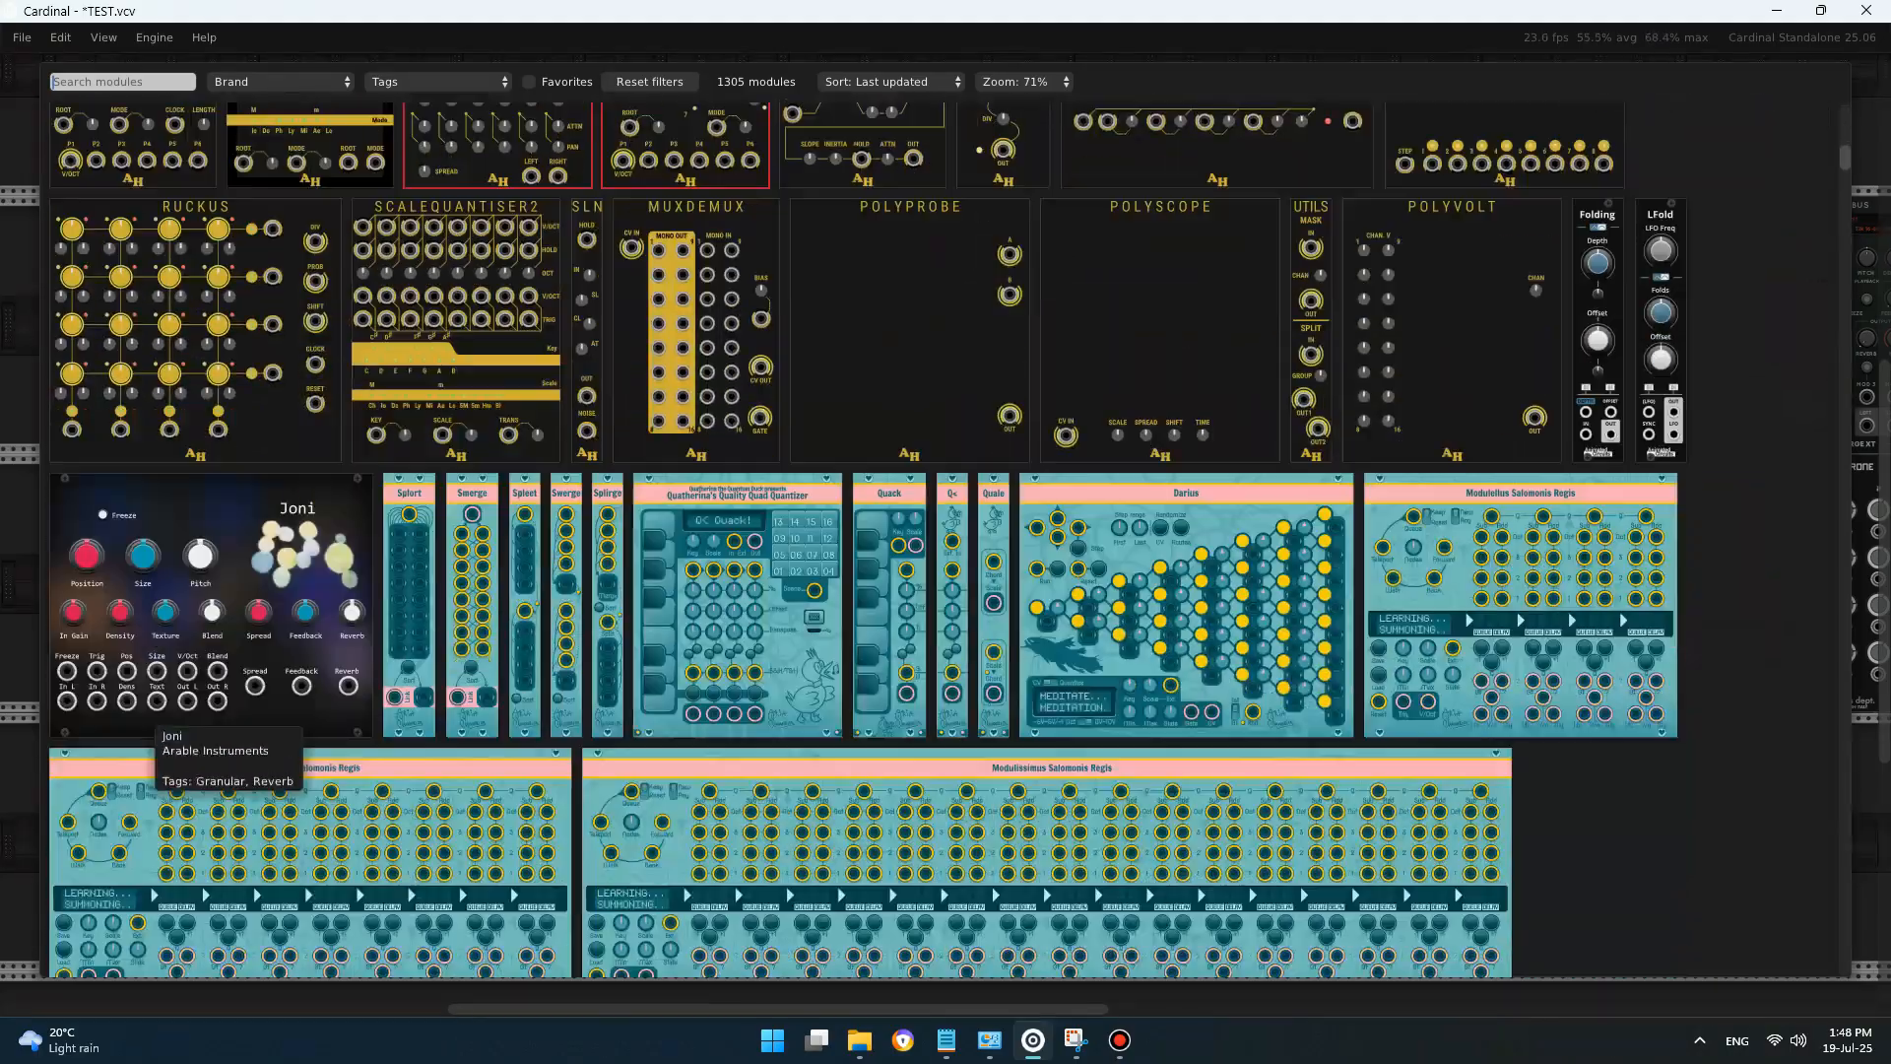
scroll(157, 729, down, 15)
scroll(217, 734, down, 10)
key(Escape)
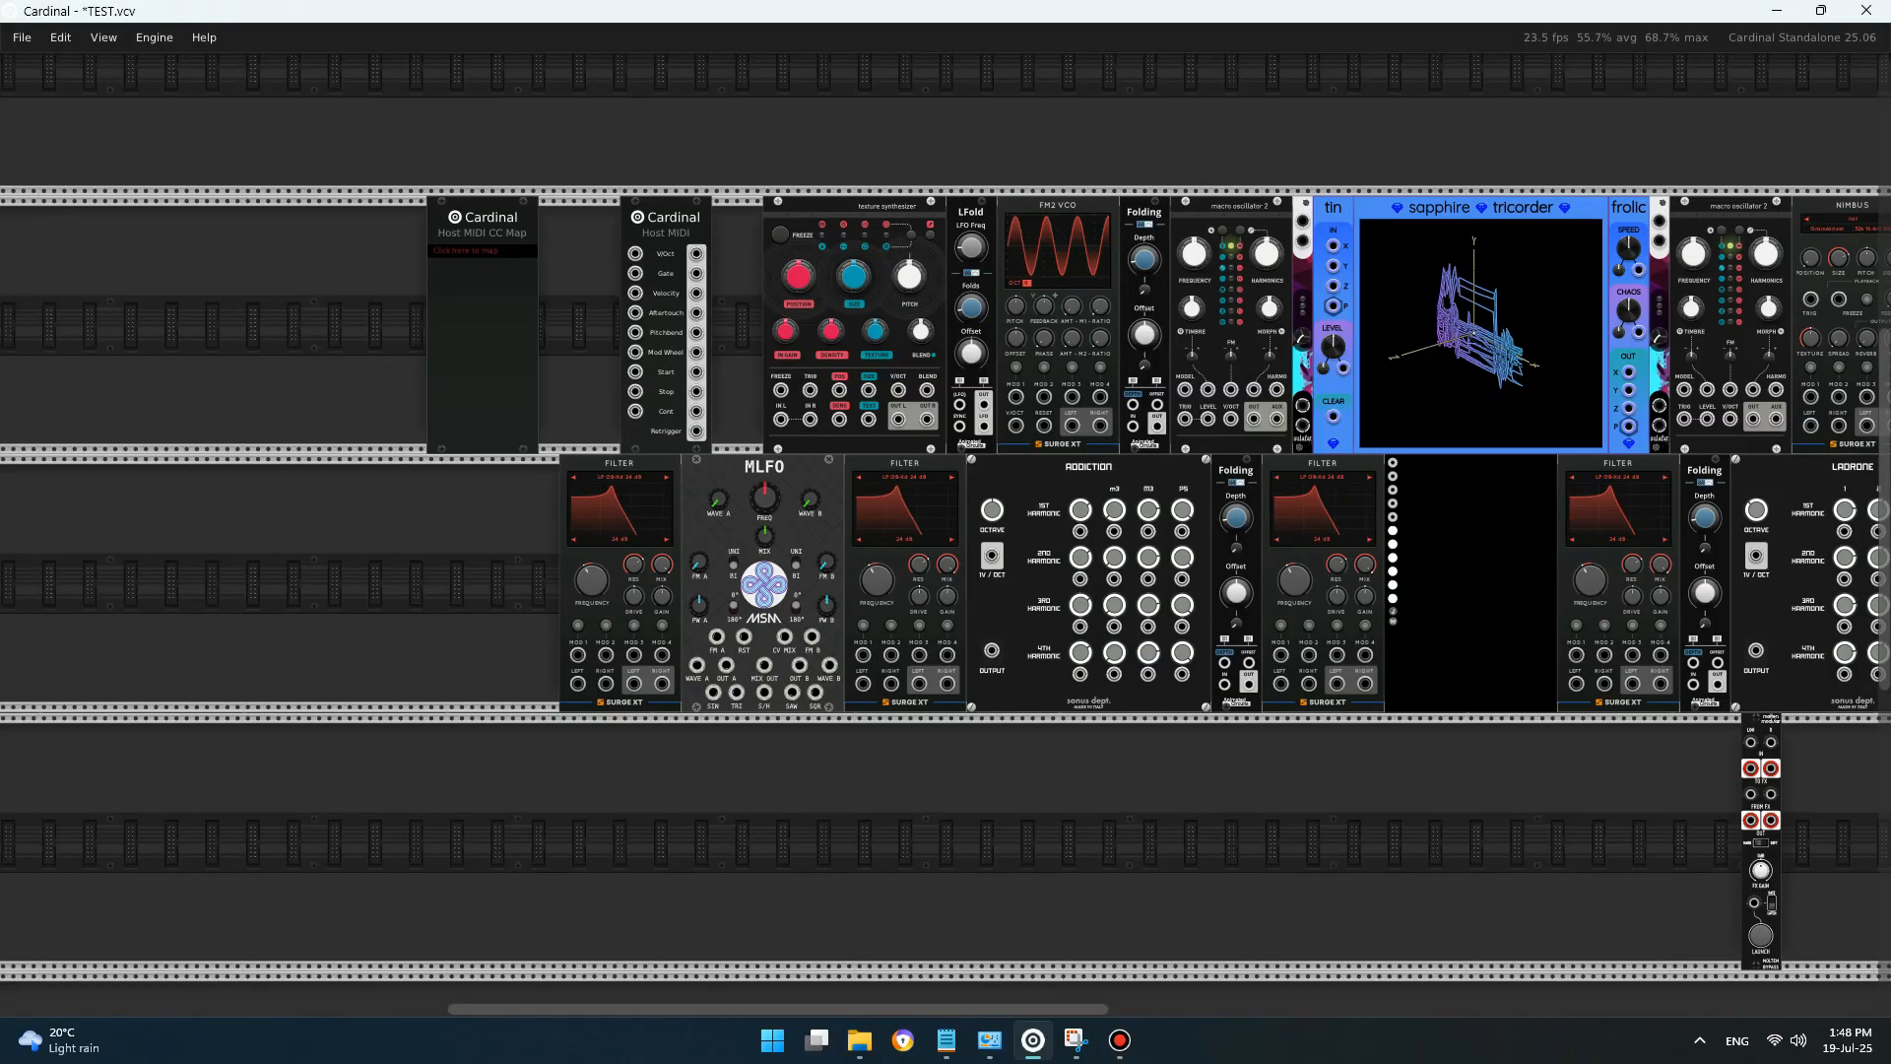
- Line up the narrow red-jack module, Host MIDI and Host MIDI CC Map edge to edge left of the Texture Synthesizer
drag(1764, 842, 405, 325)
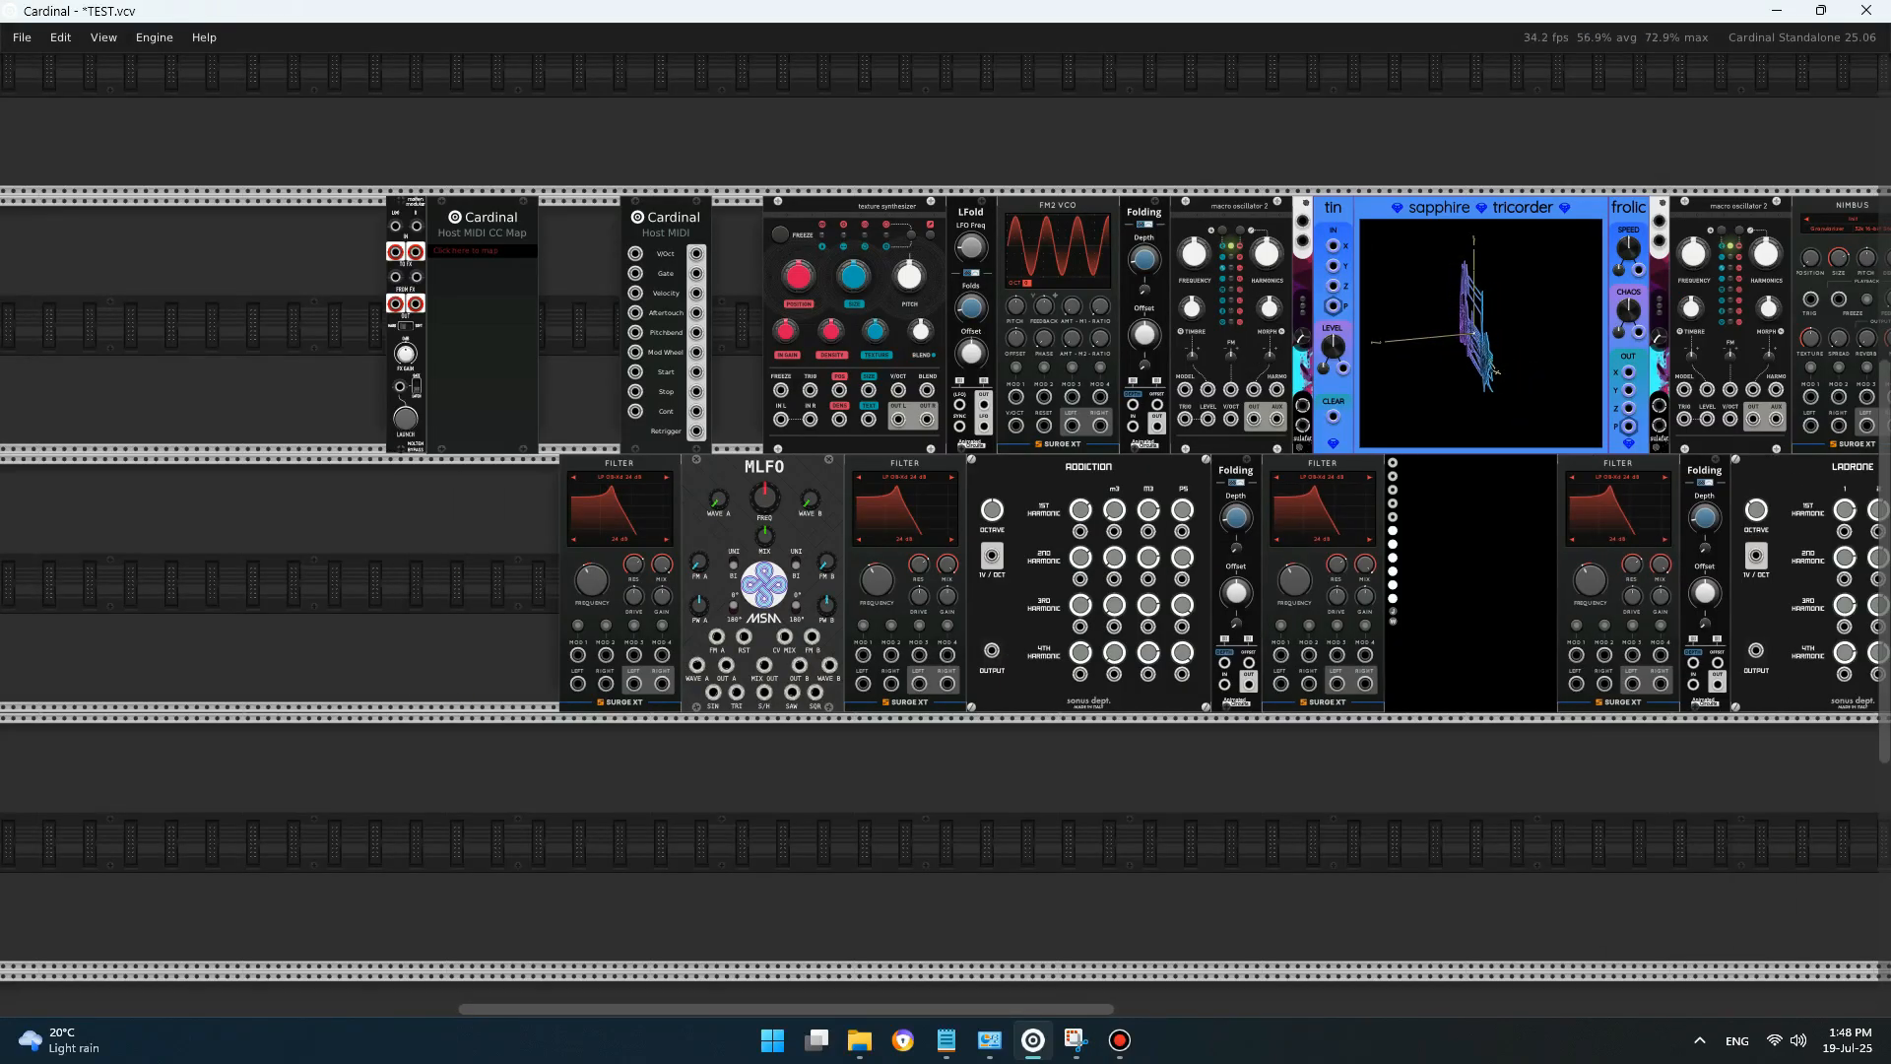
drag(483, 295, 768, 296)
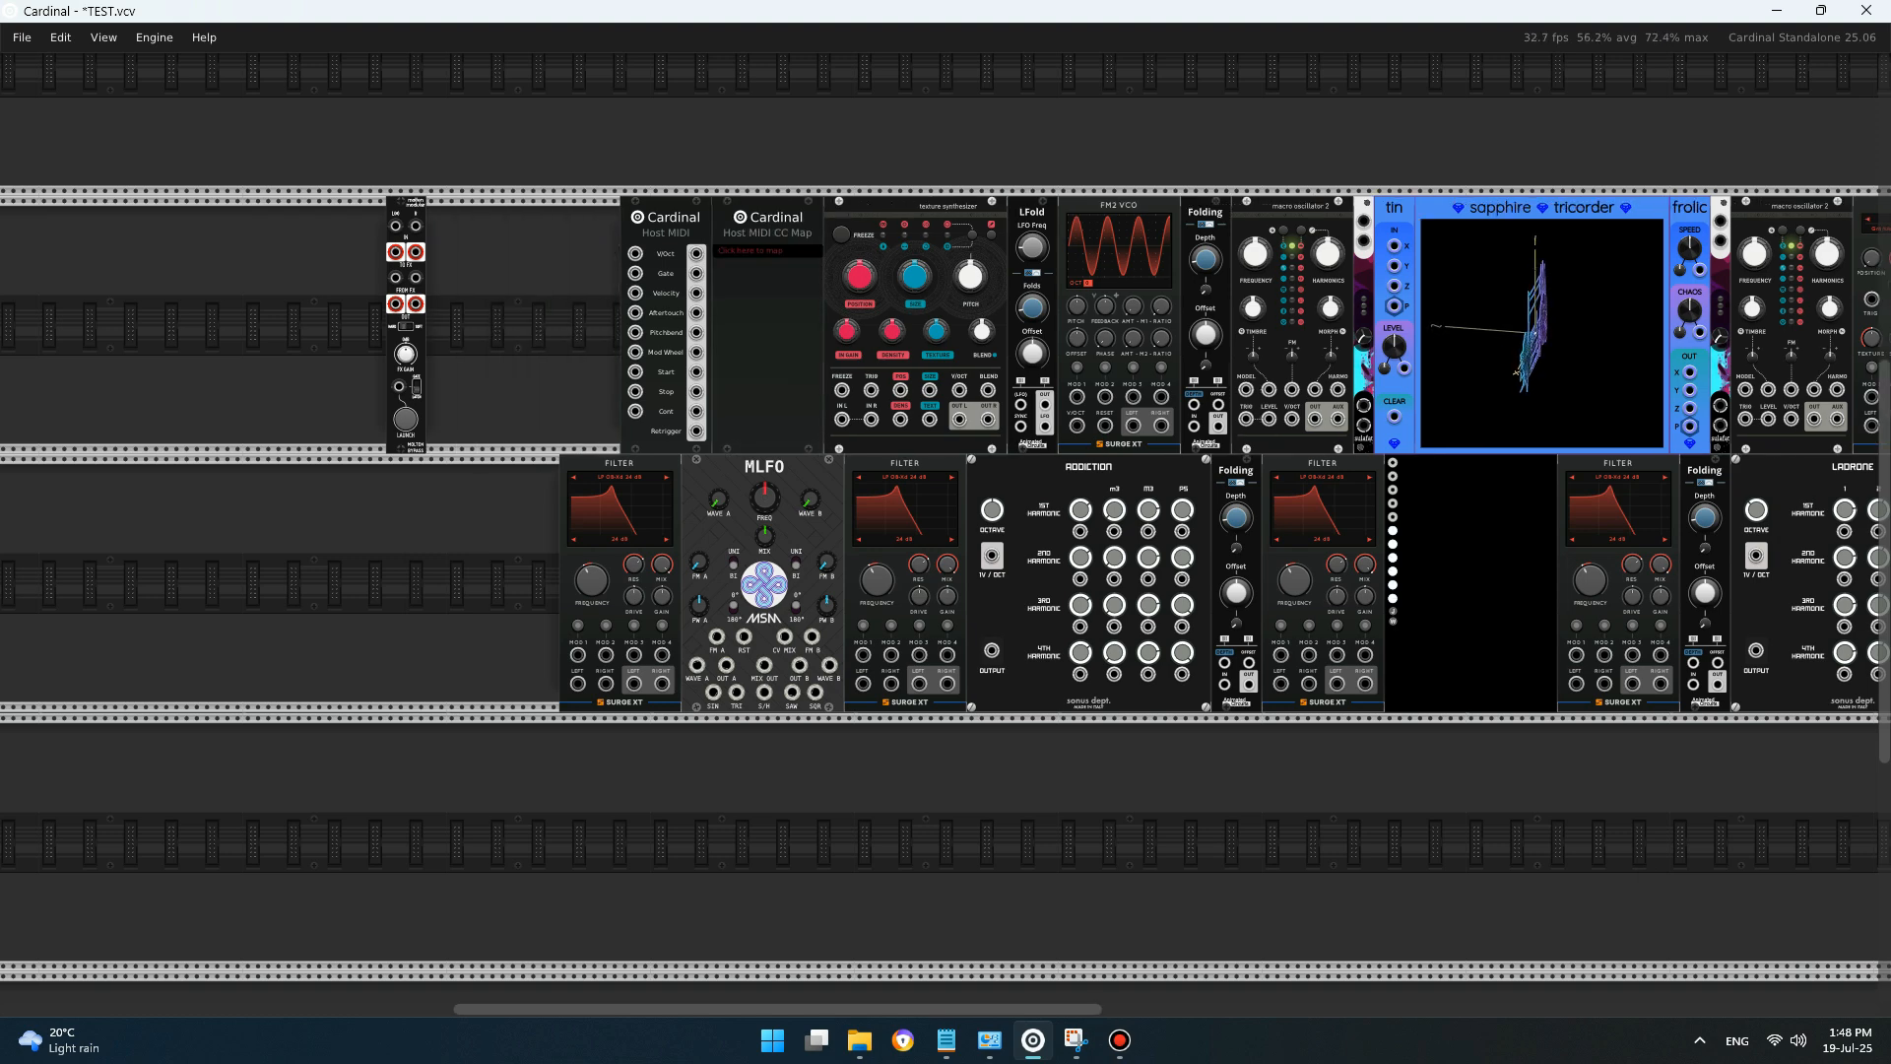
drag(406, 325, 600, 325)
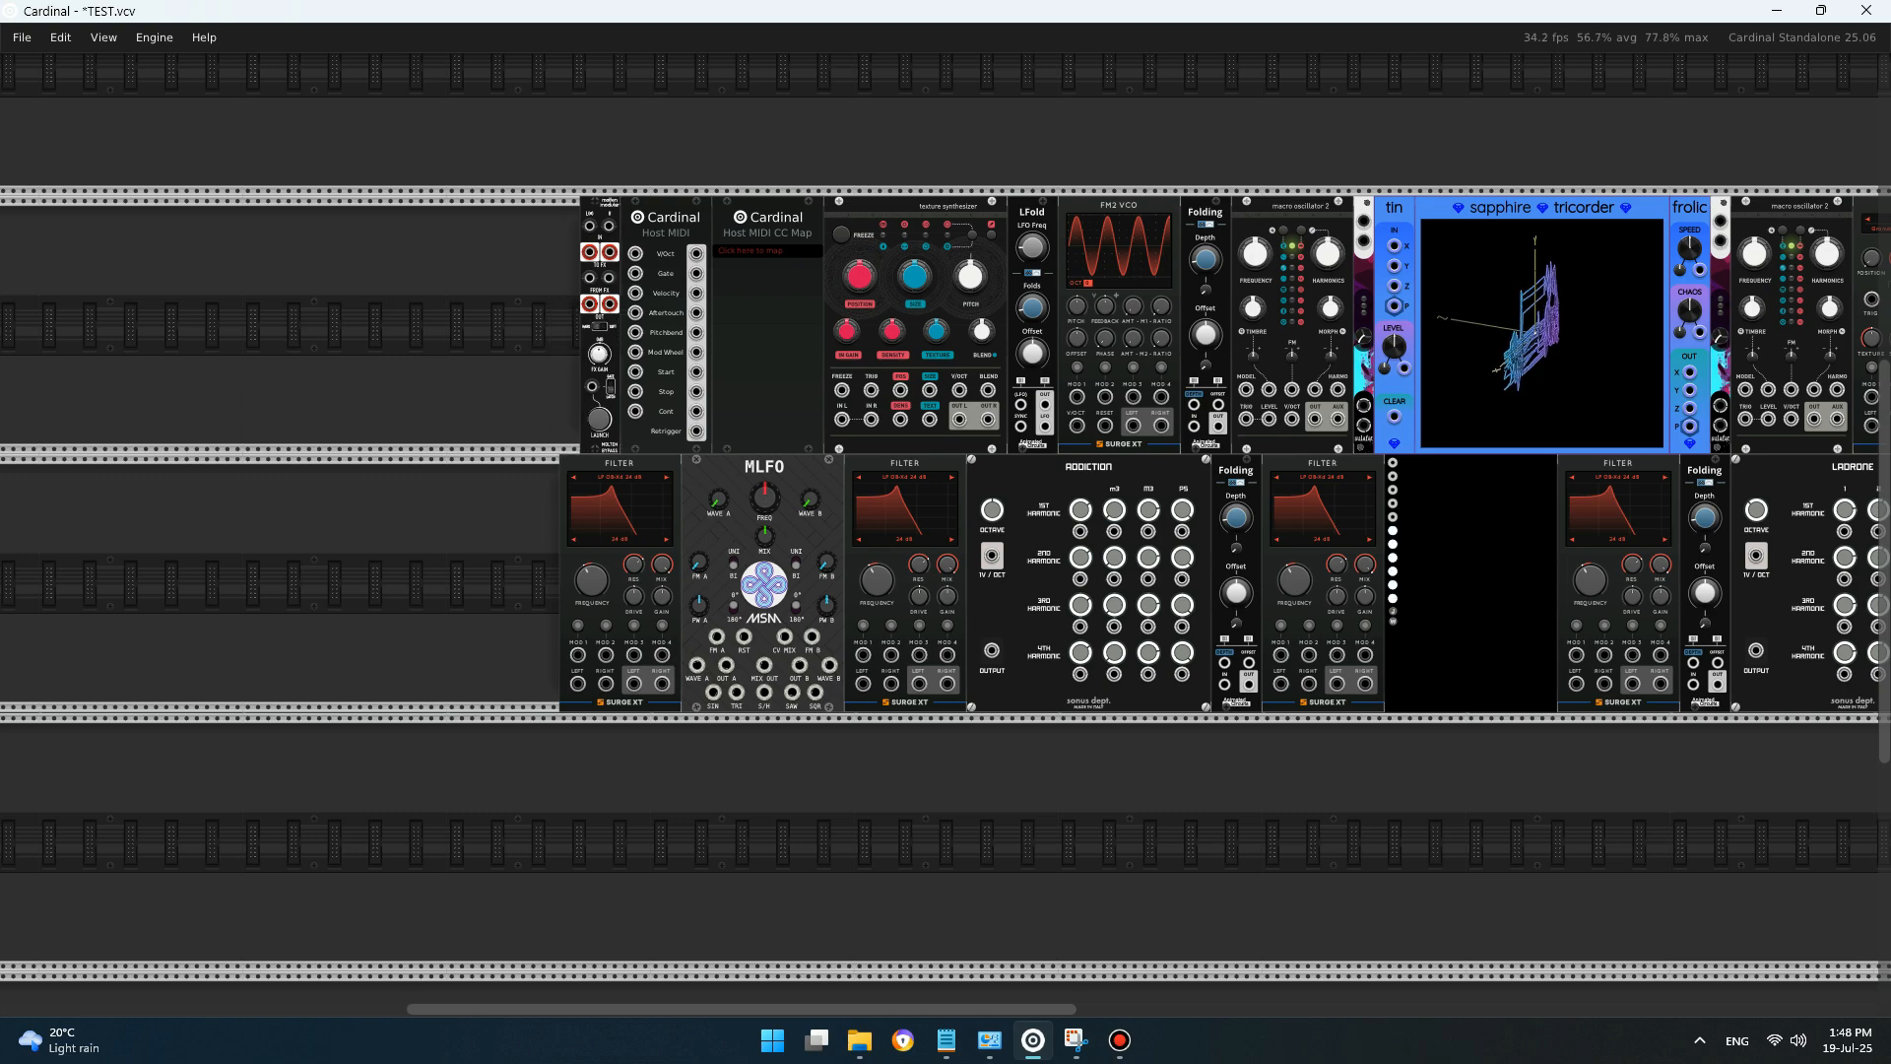
- Shift the whole lower row slightly right so its left edge aligns with the upper row
scroll(945, 532, right, 10)
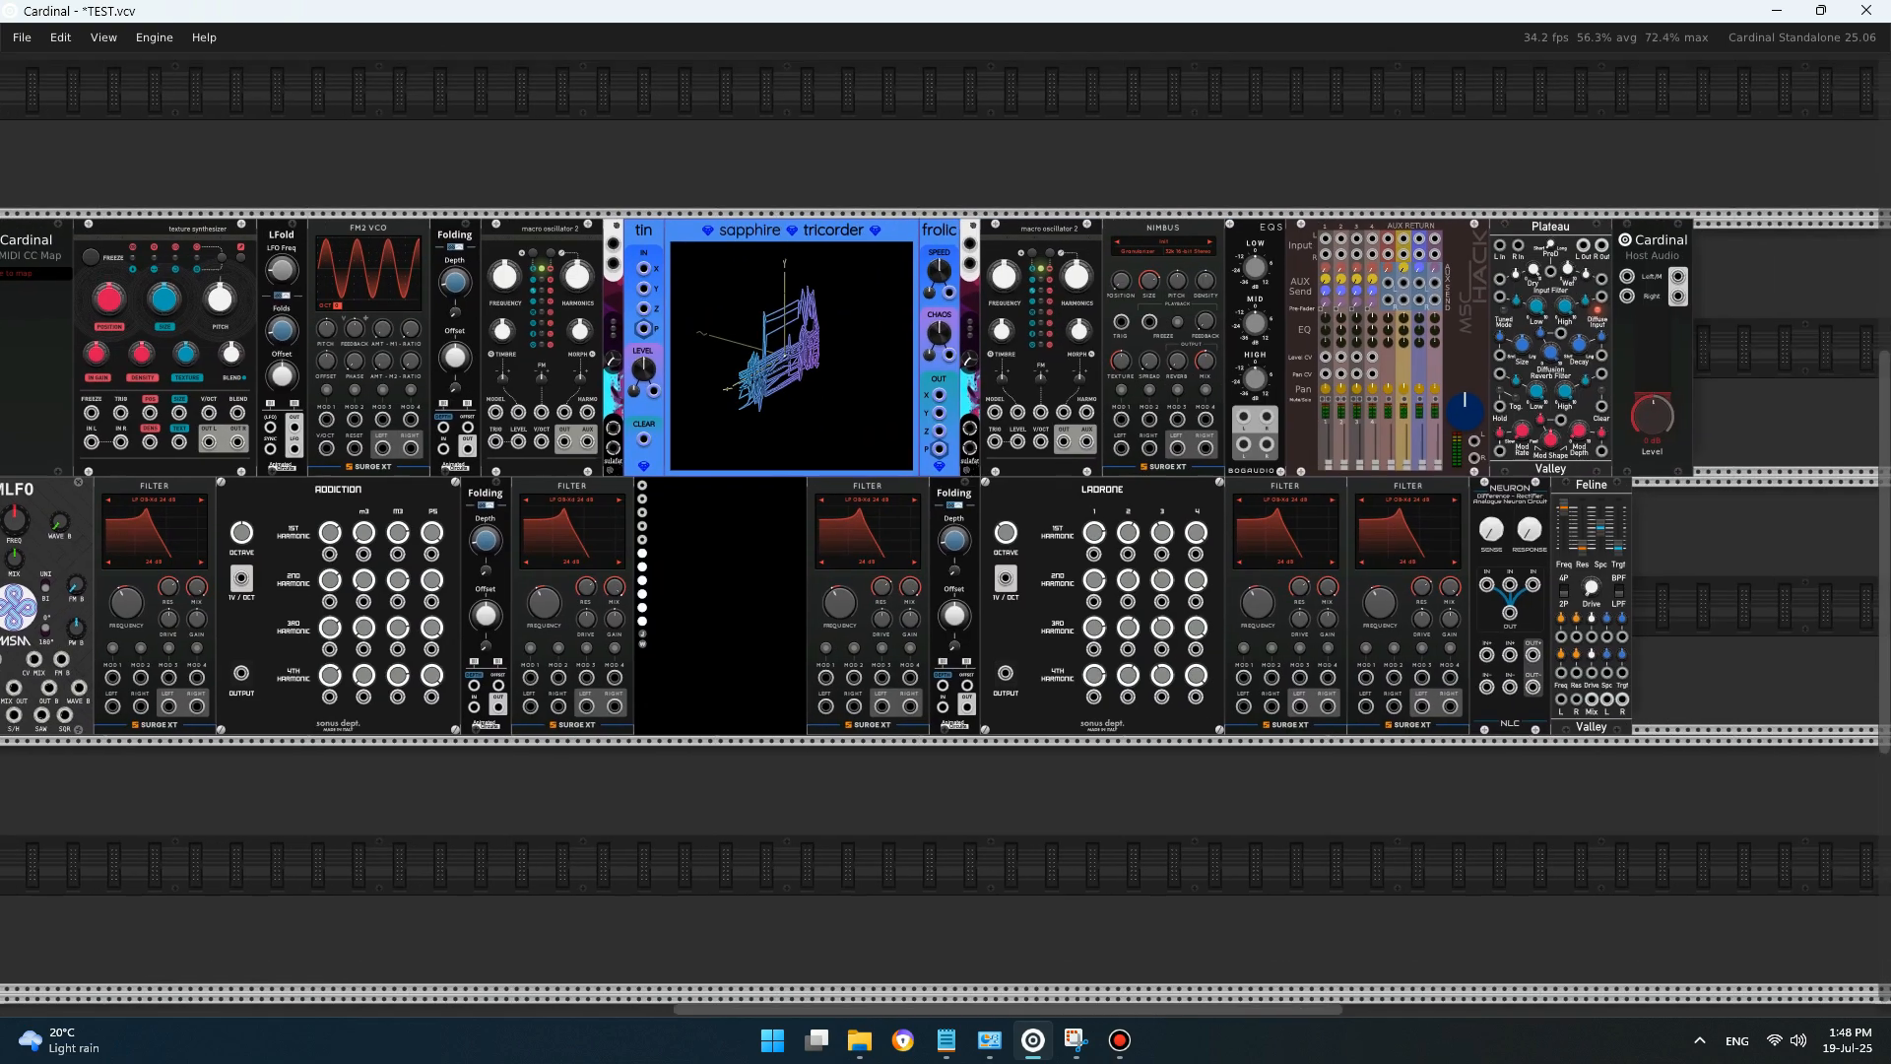
drag(1797, 397, 11, 378)
drag(367, 377, 285, 464)
click(266, 464)
drag(1478, 630, 1025, 580)
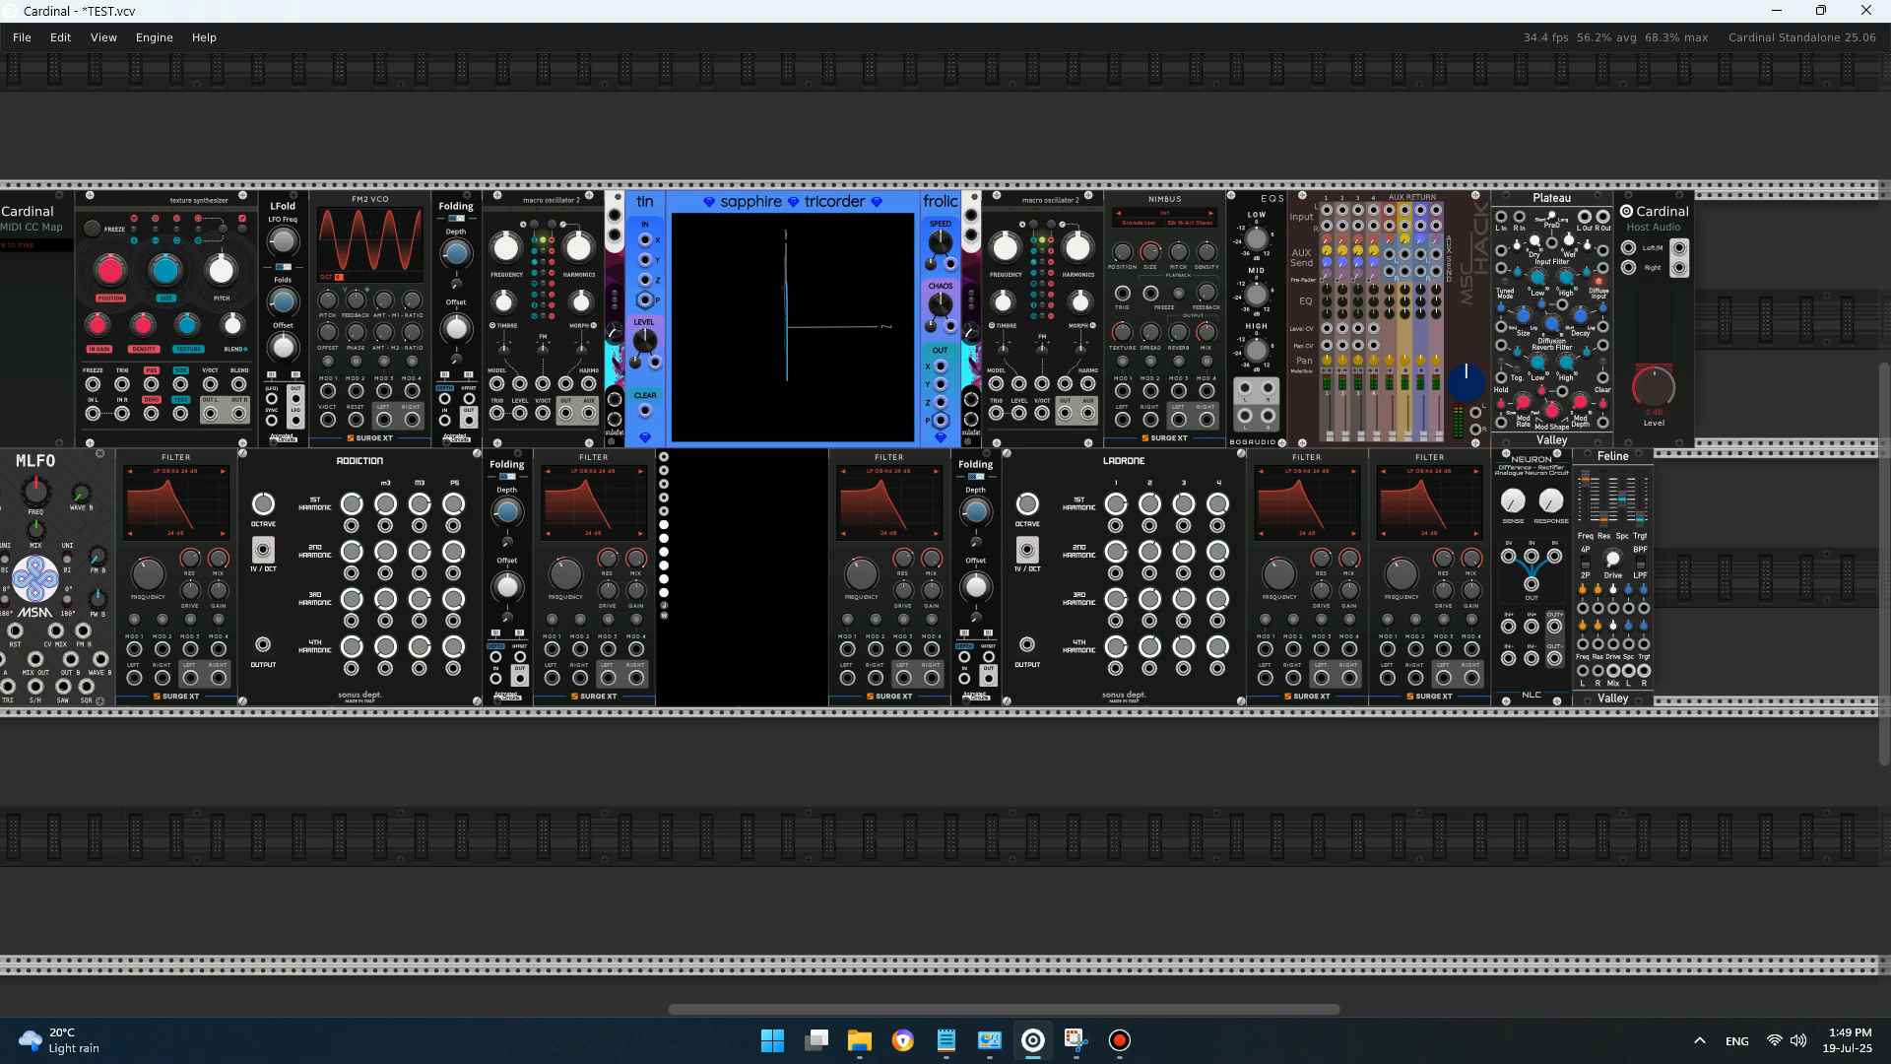
- Delete the upper-row Folding module and shift all modules right of it left until Host Audio's right edge aligns with Feline
drag(443, 139, 470, 239)
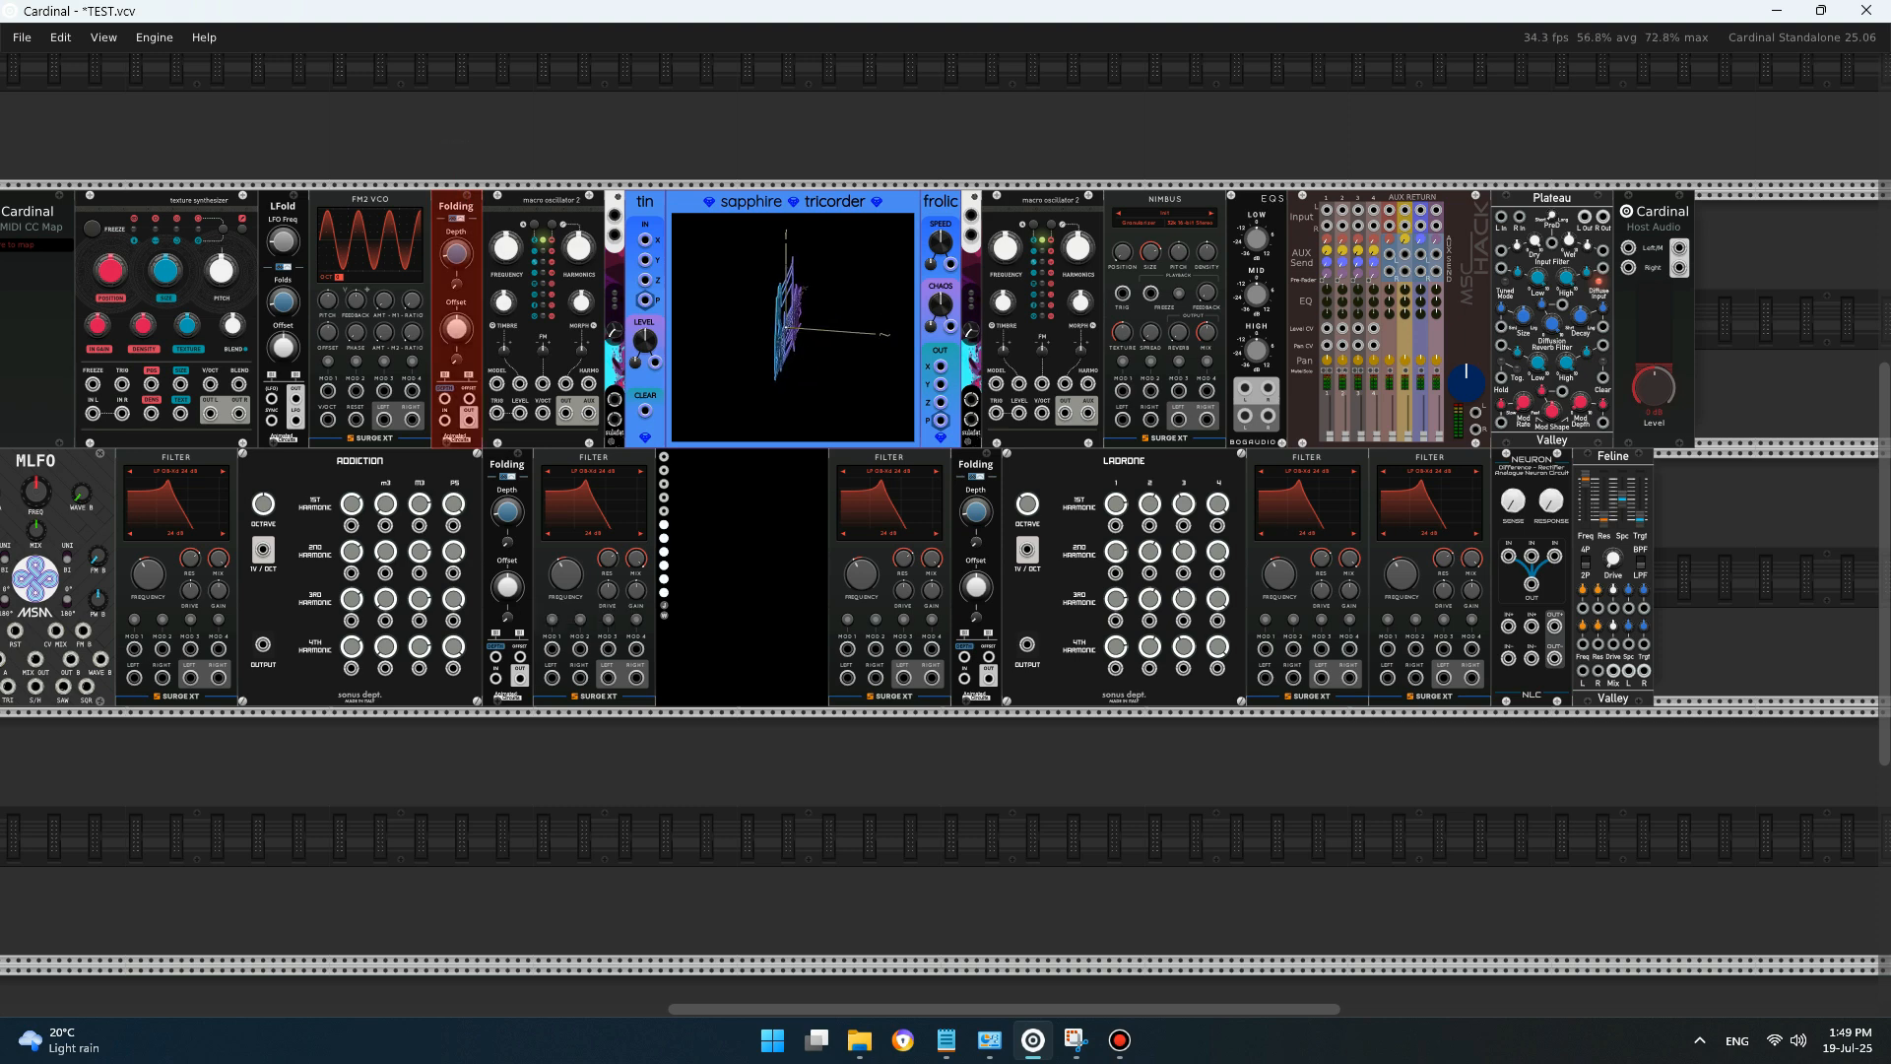
key(Delete)
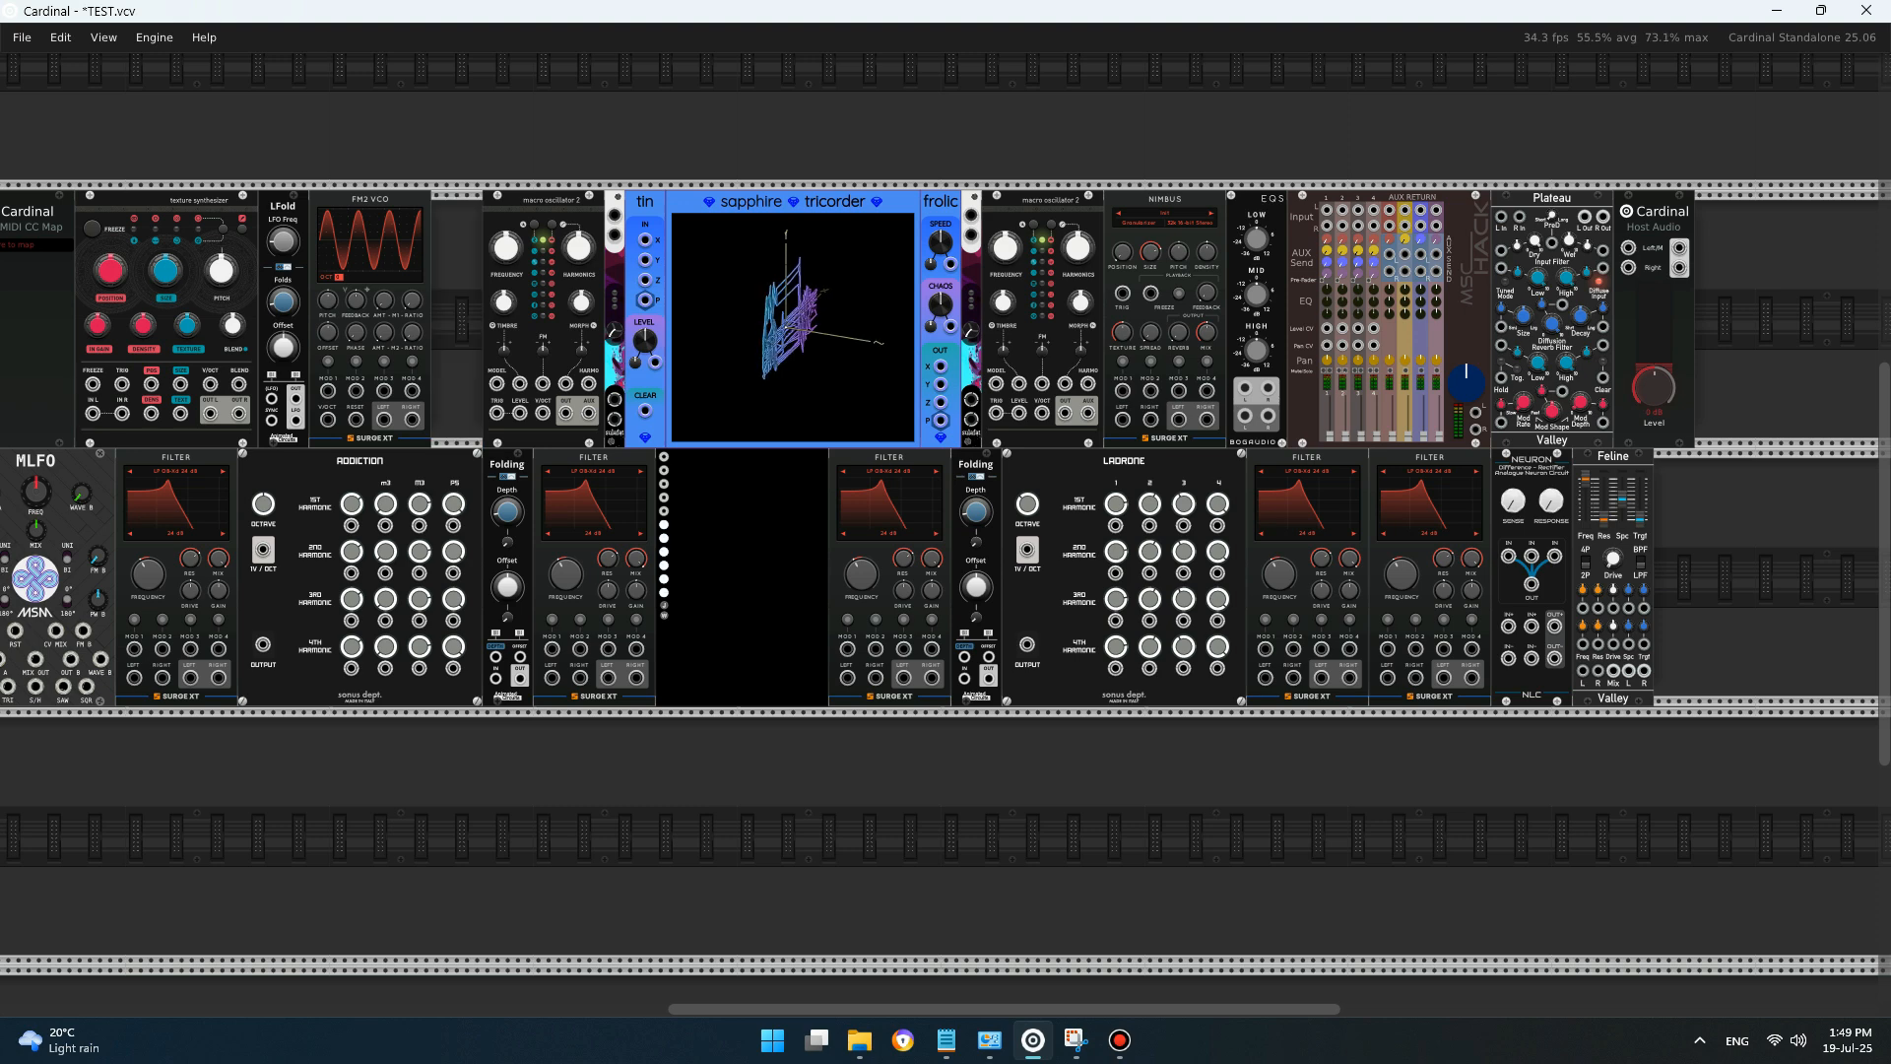
drag(1760, 361, 482, 359)
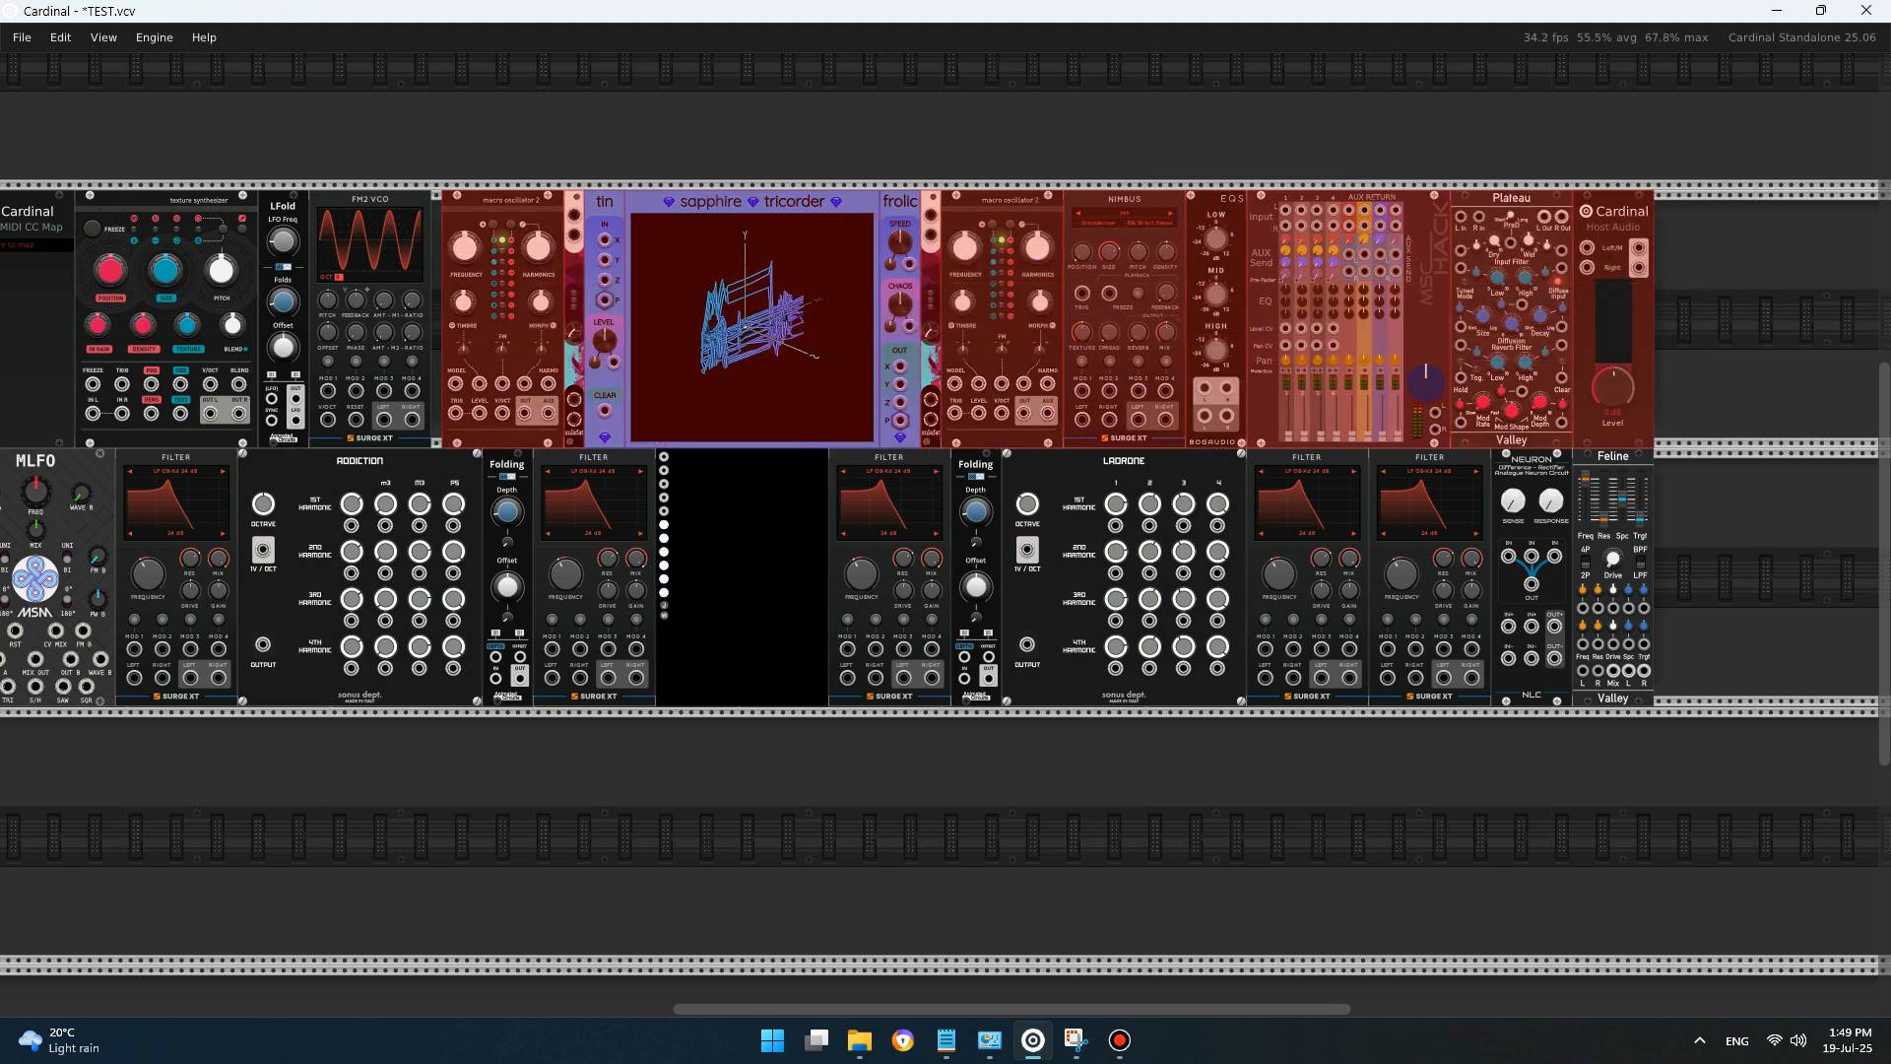
scroll(946, 453, left, 6)
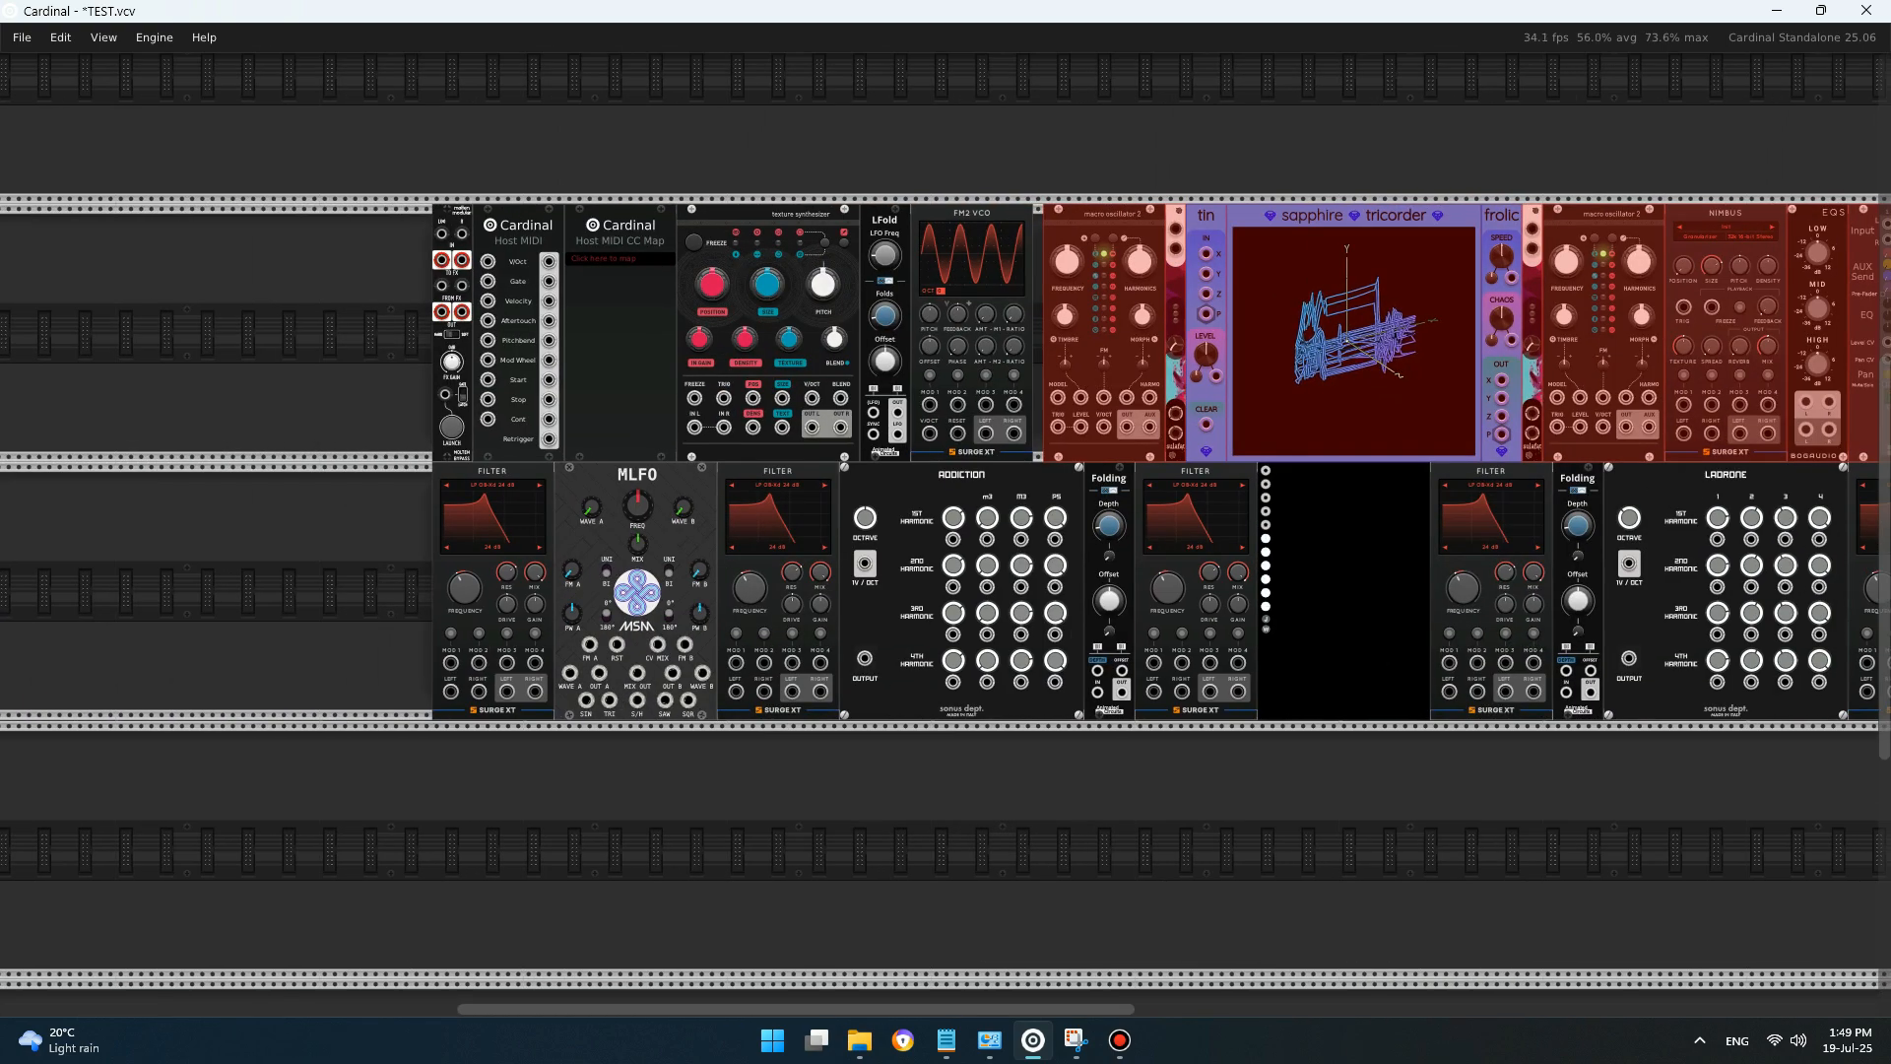
key(ctrl+shift+a)
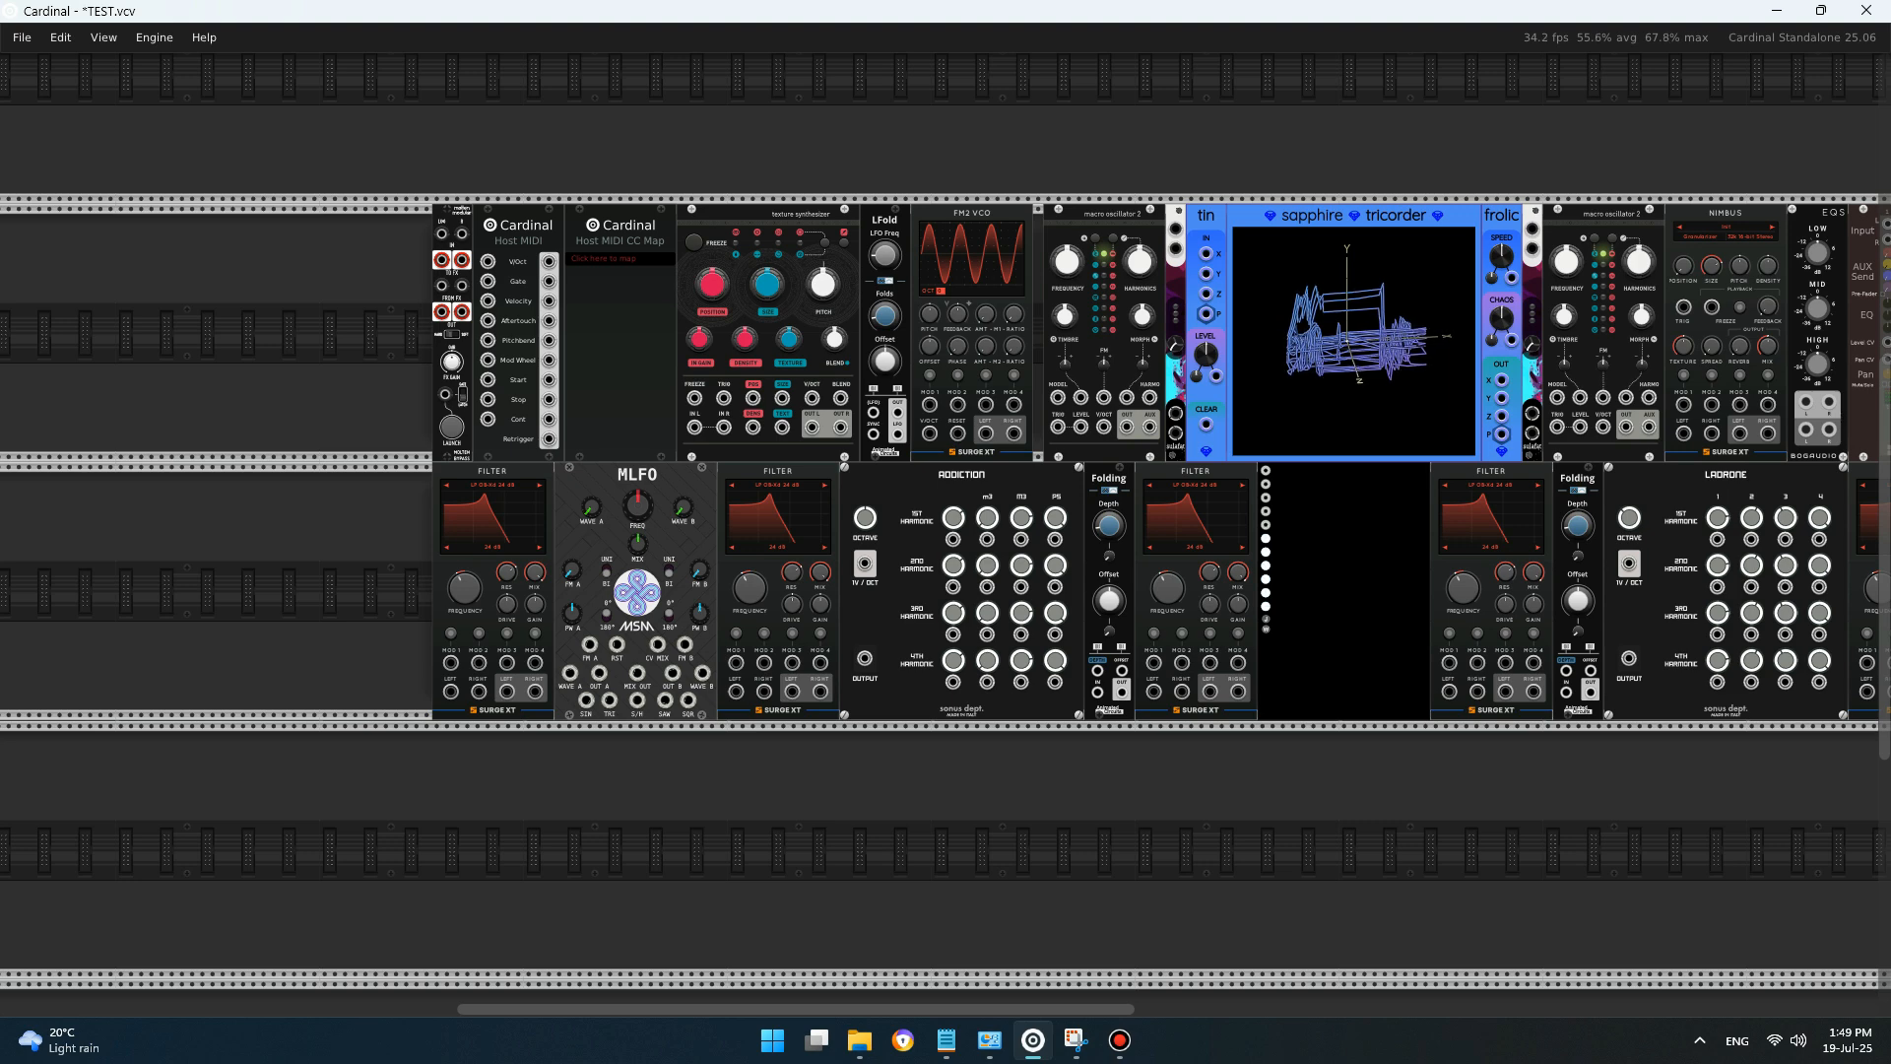
- Move FM2 VCO right against Macro Oscillator 2, and shift the Texture Synthesizer and LFold right against FM2 VCO
drag(973, 213, 983, 214)
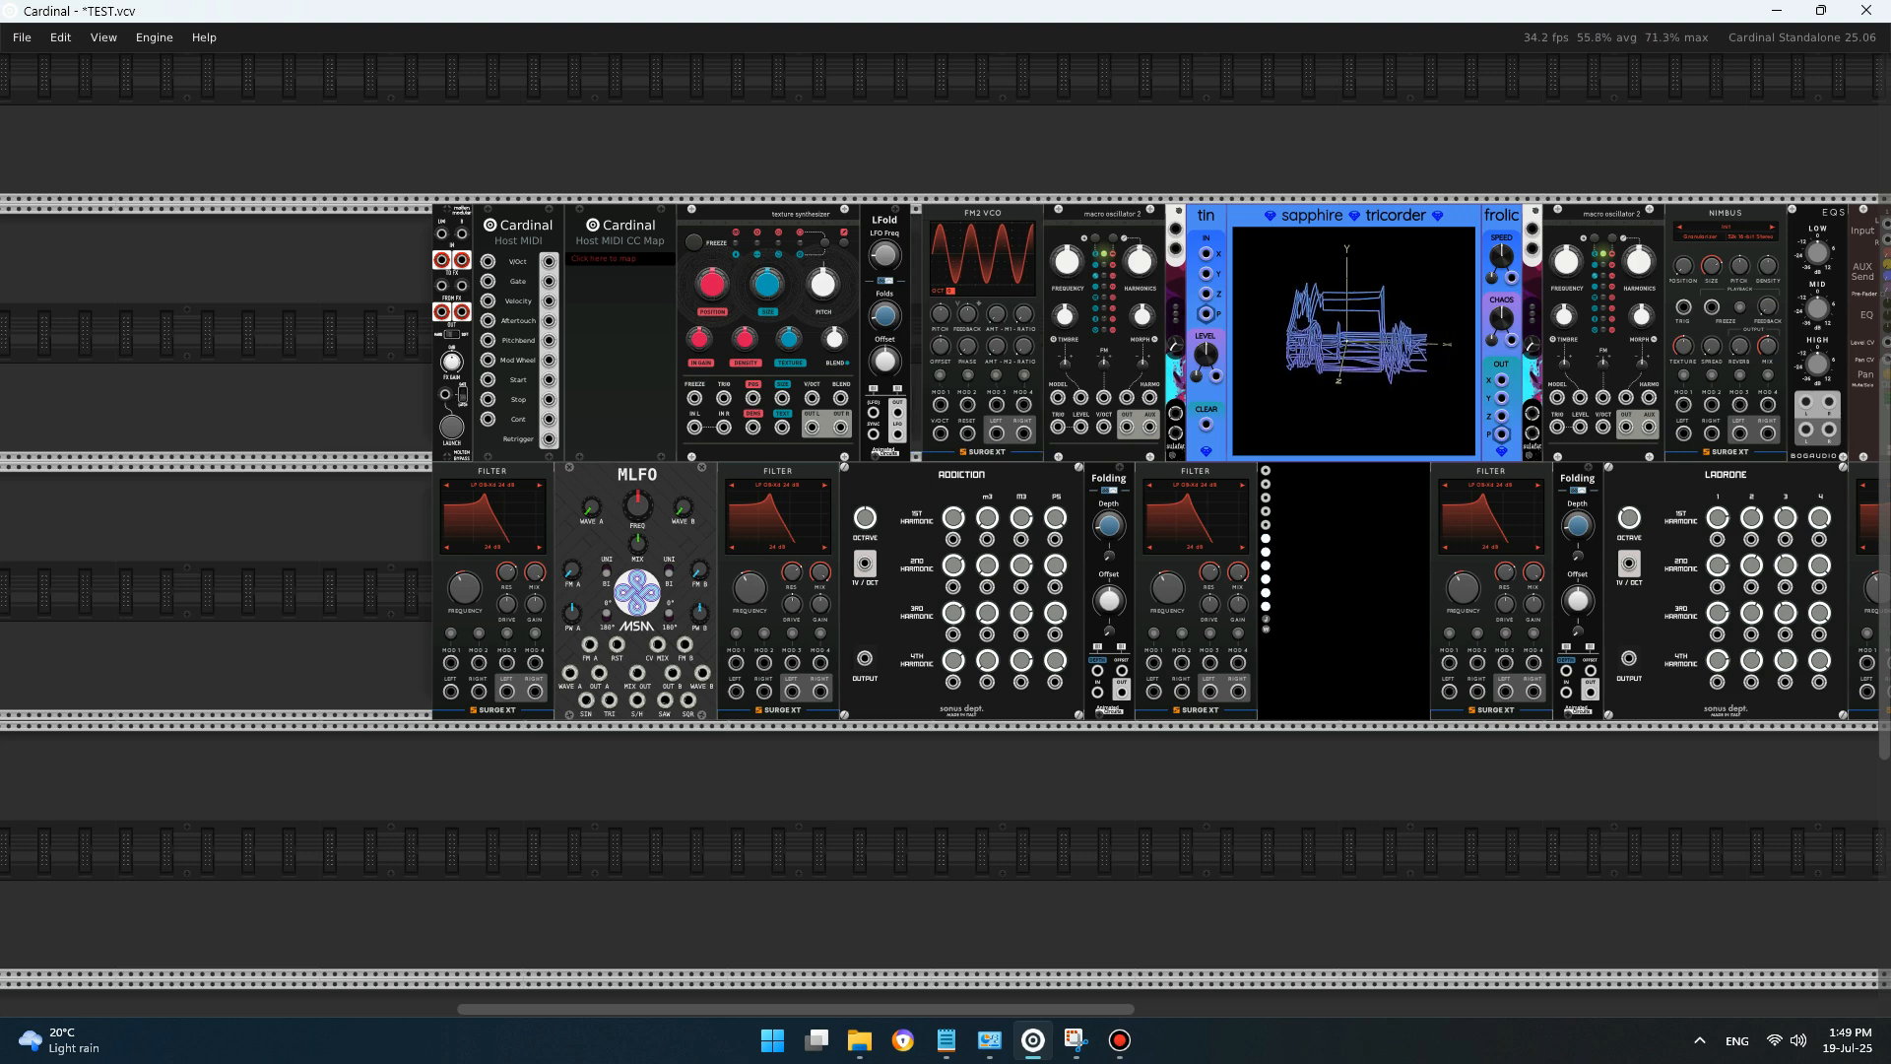
drag(741, 179, 890, 240)
key(ctrl+shift+a)
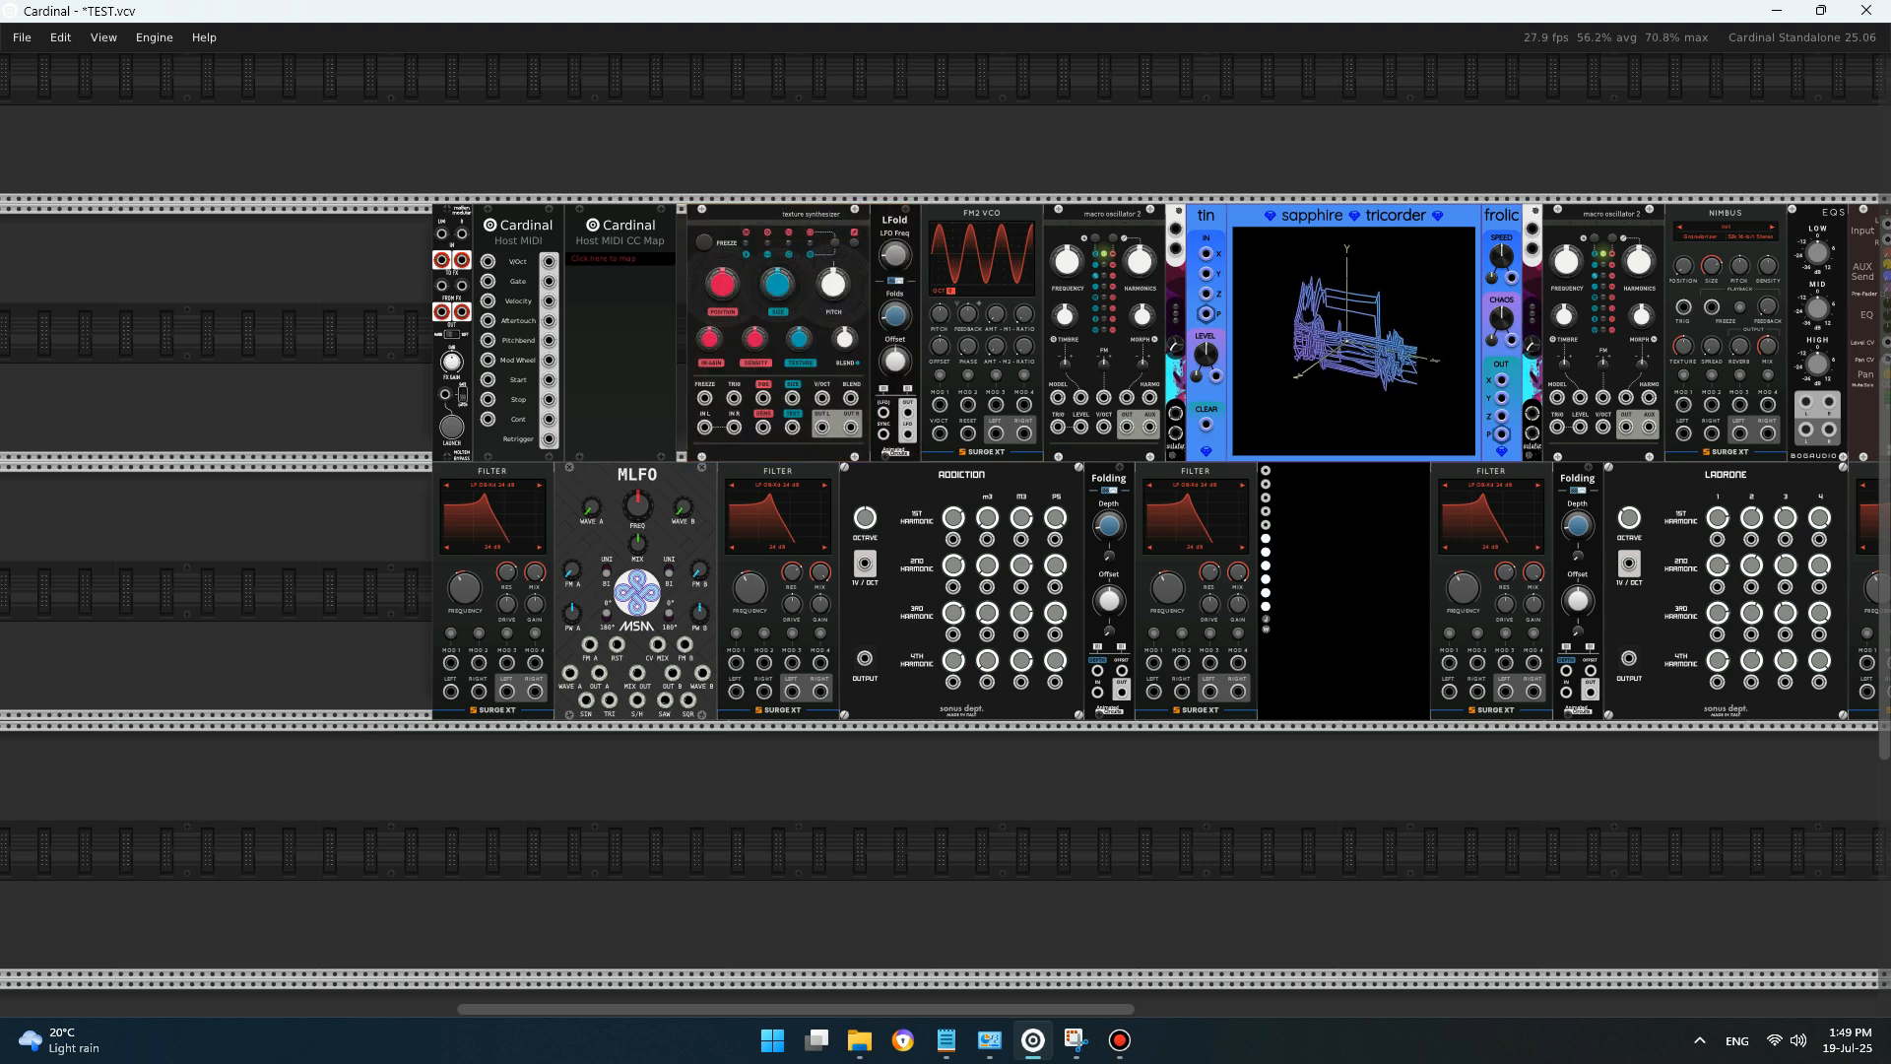
- Set the rack zoom to 61% to fit both complete module rows in view
scroll(946, 455, right, 7)
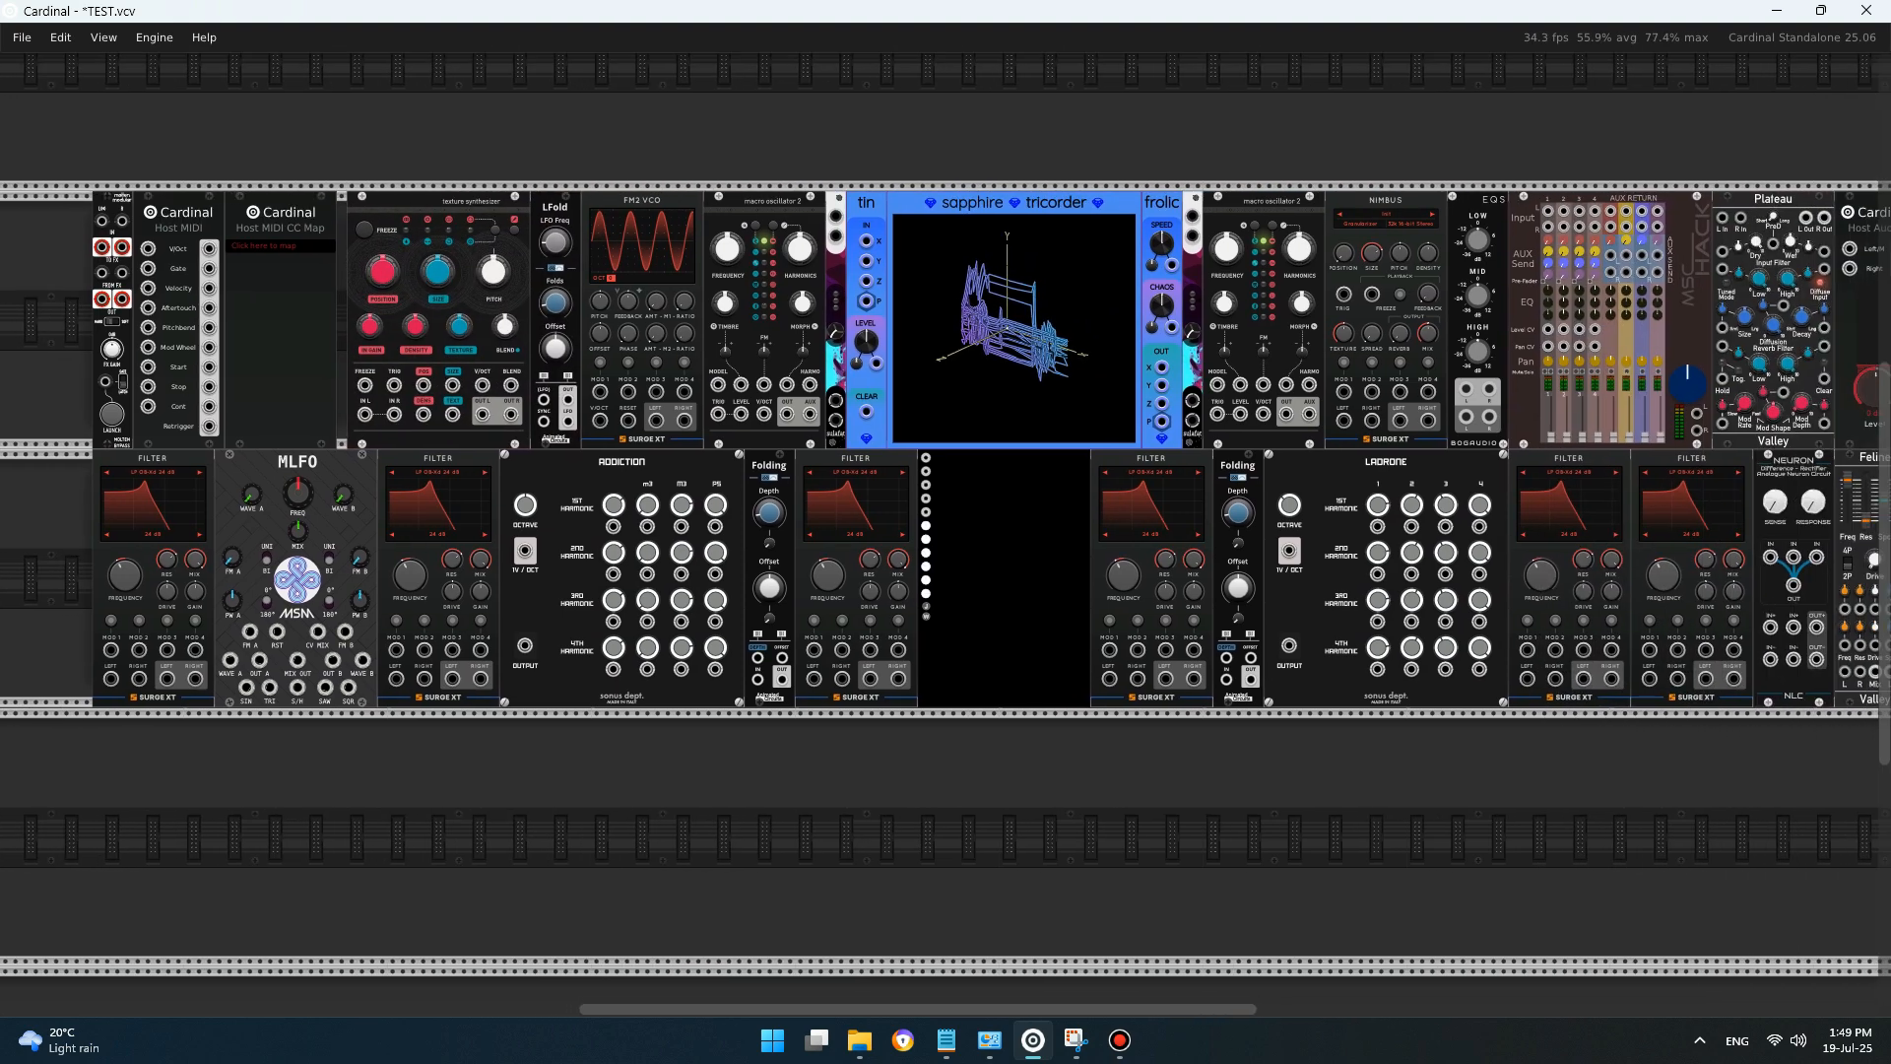
click(104, 37)
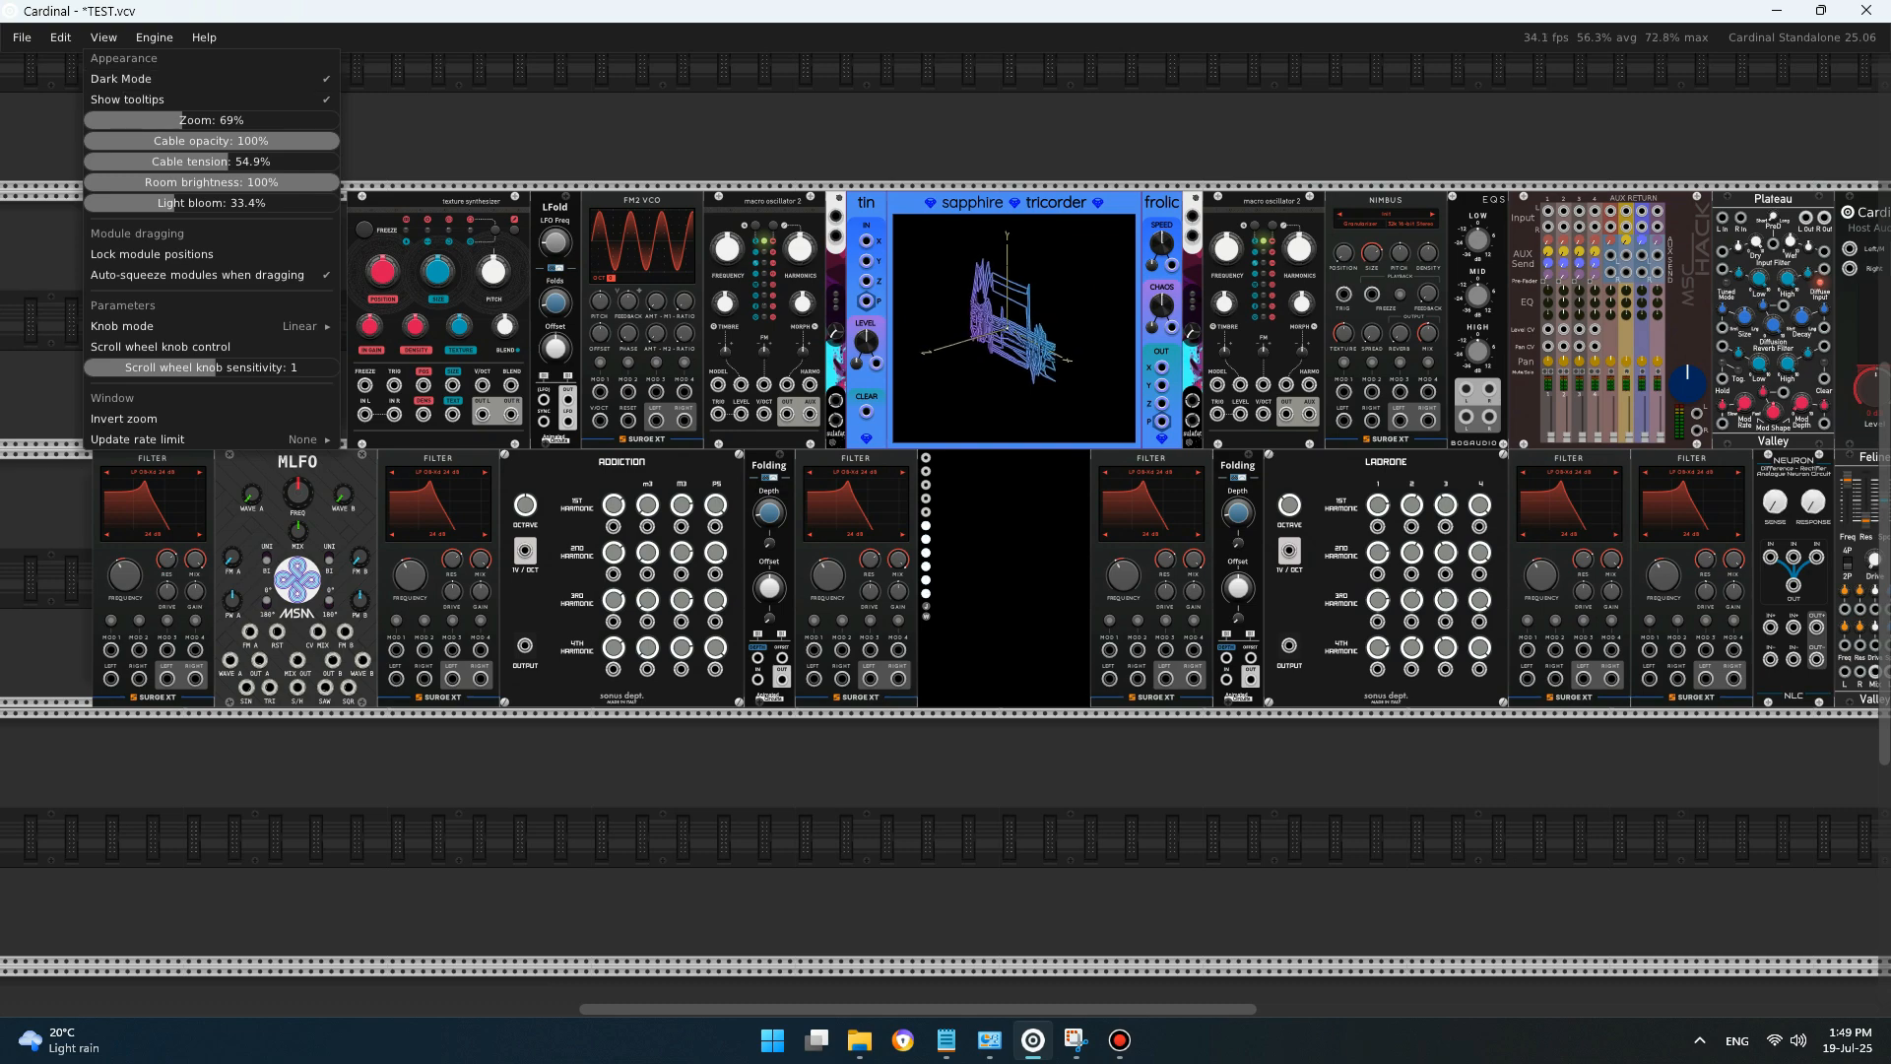
drag(182, 120, 170, 120)
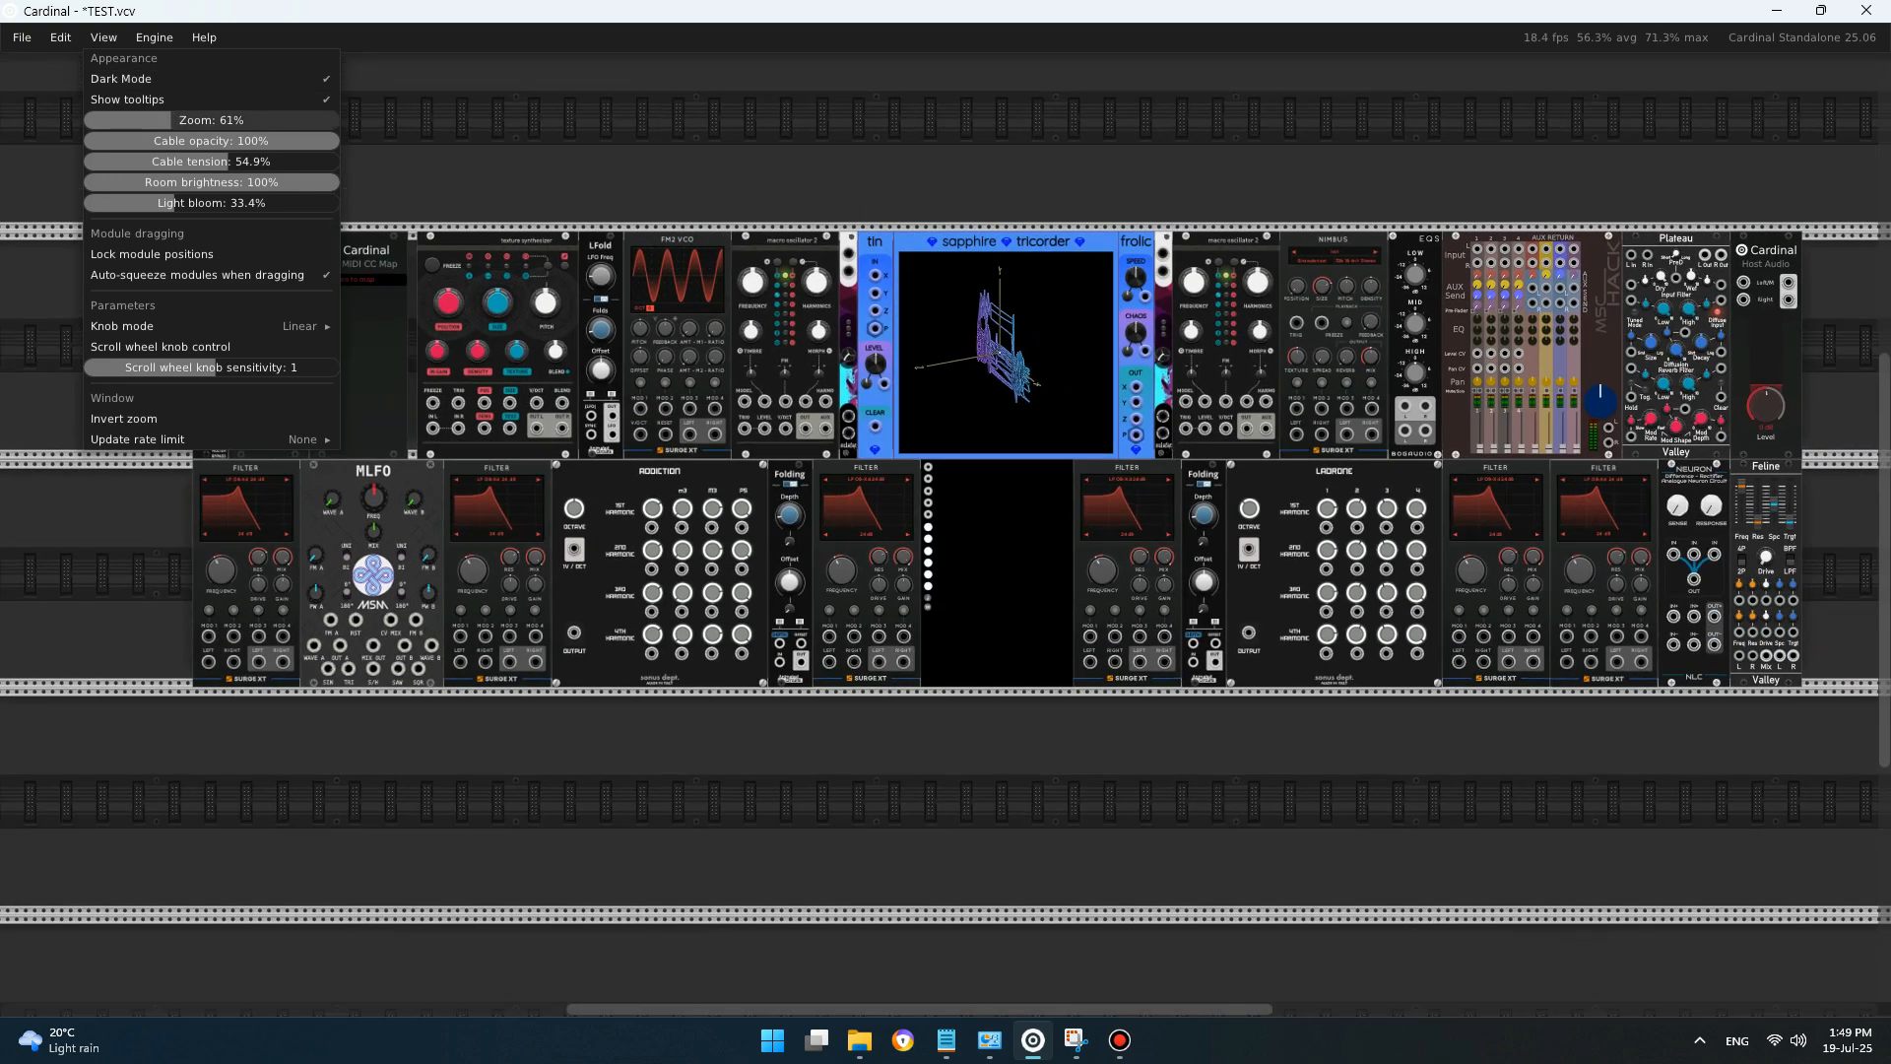
key(Escape)
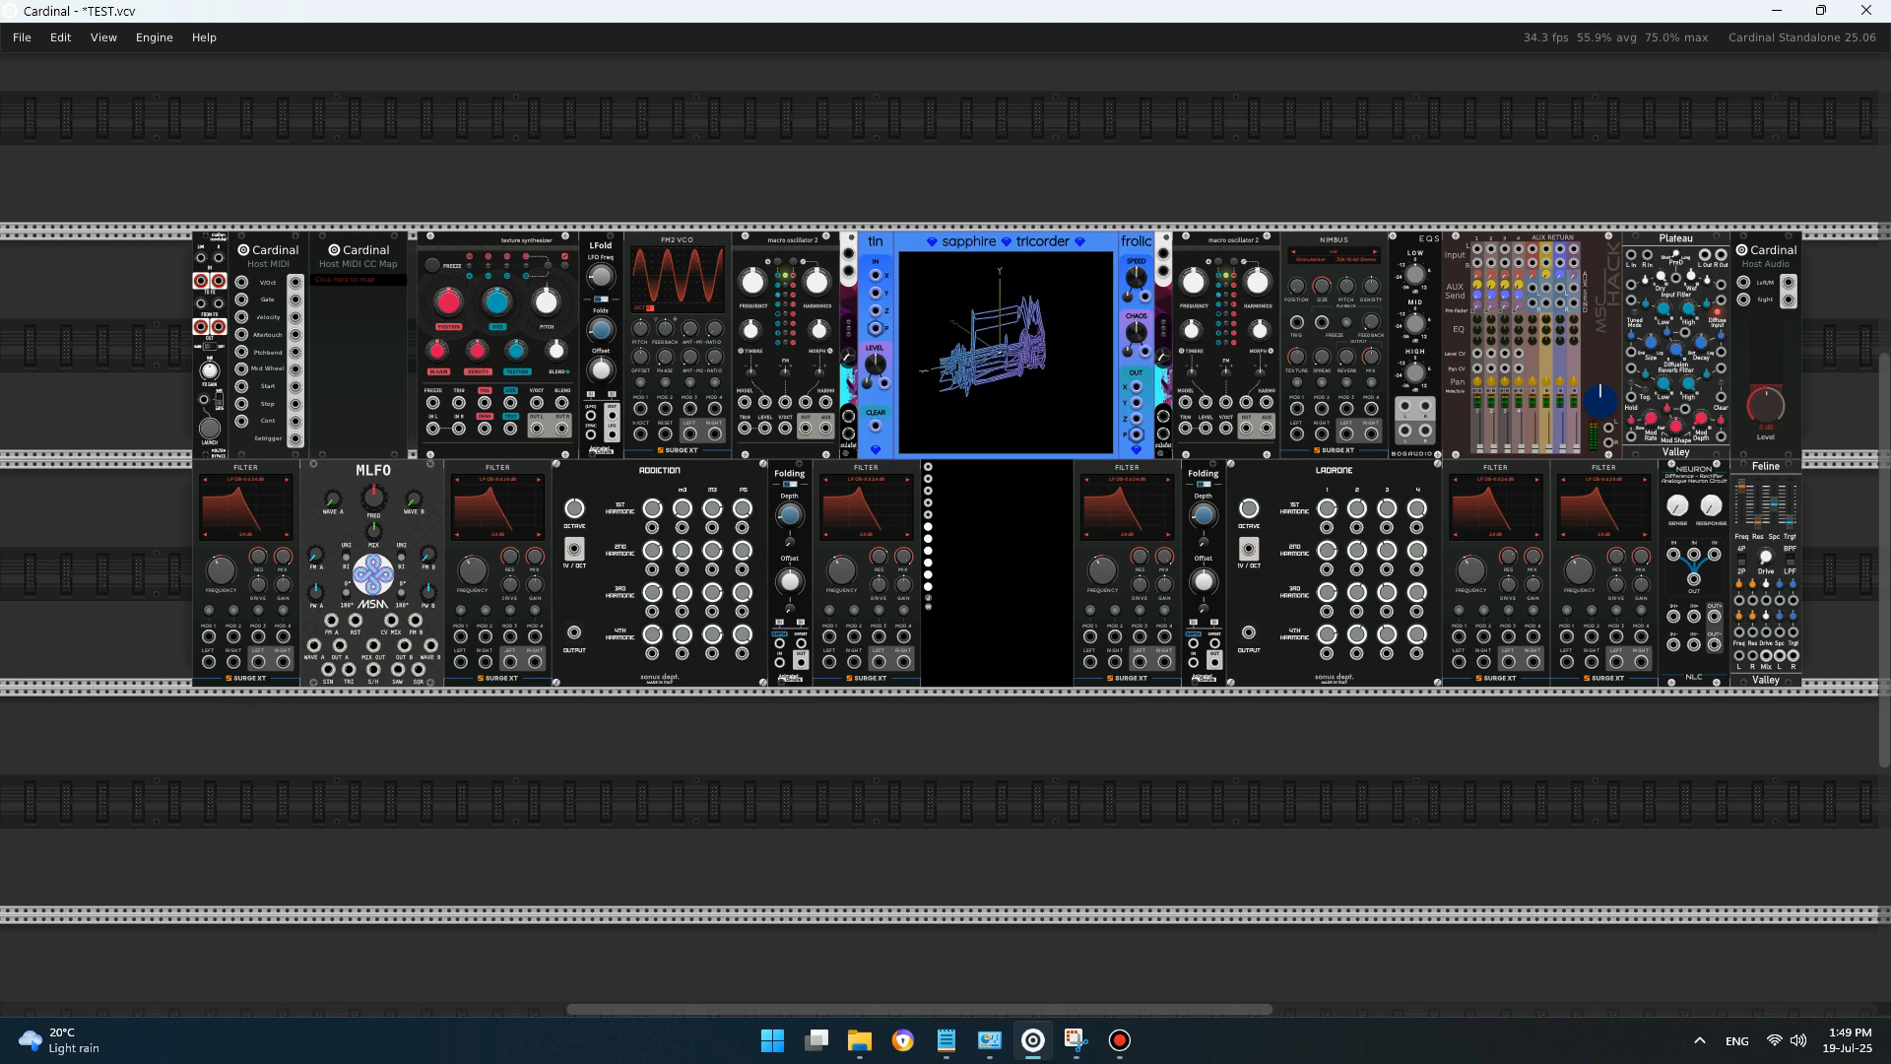
- Highlight the Addiction, Ladrone, Tricorder and Feline modules one after another to review their placement in the two rows
drag(669, 694, 668, 685)
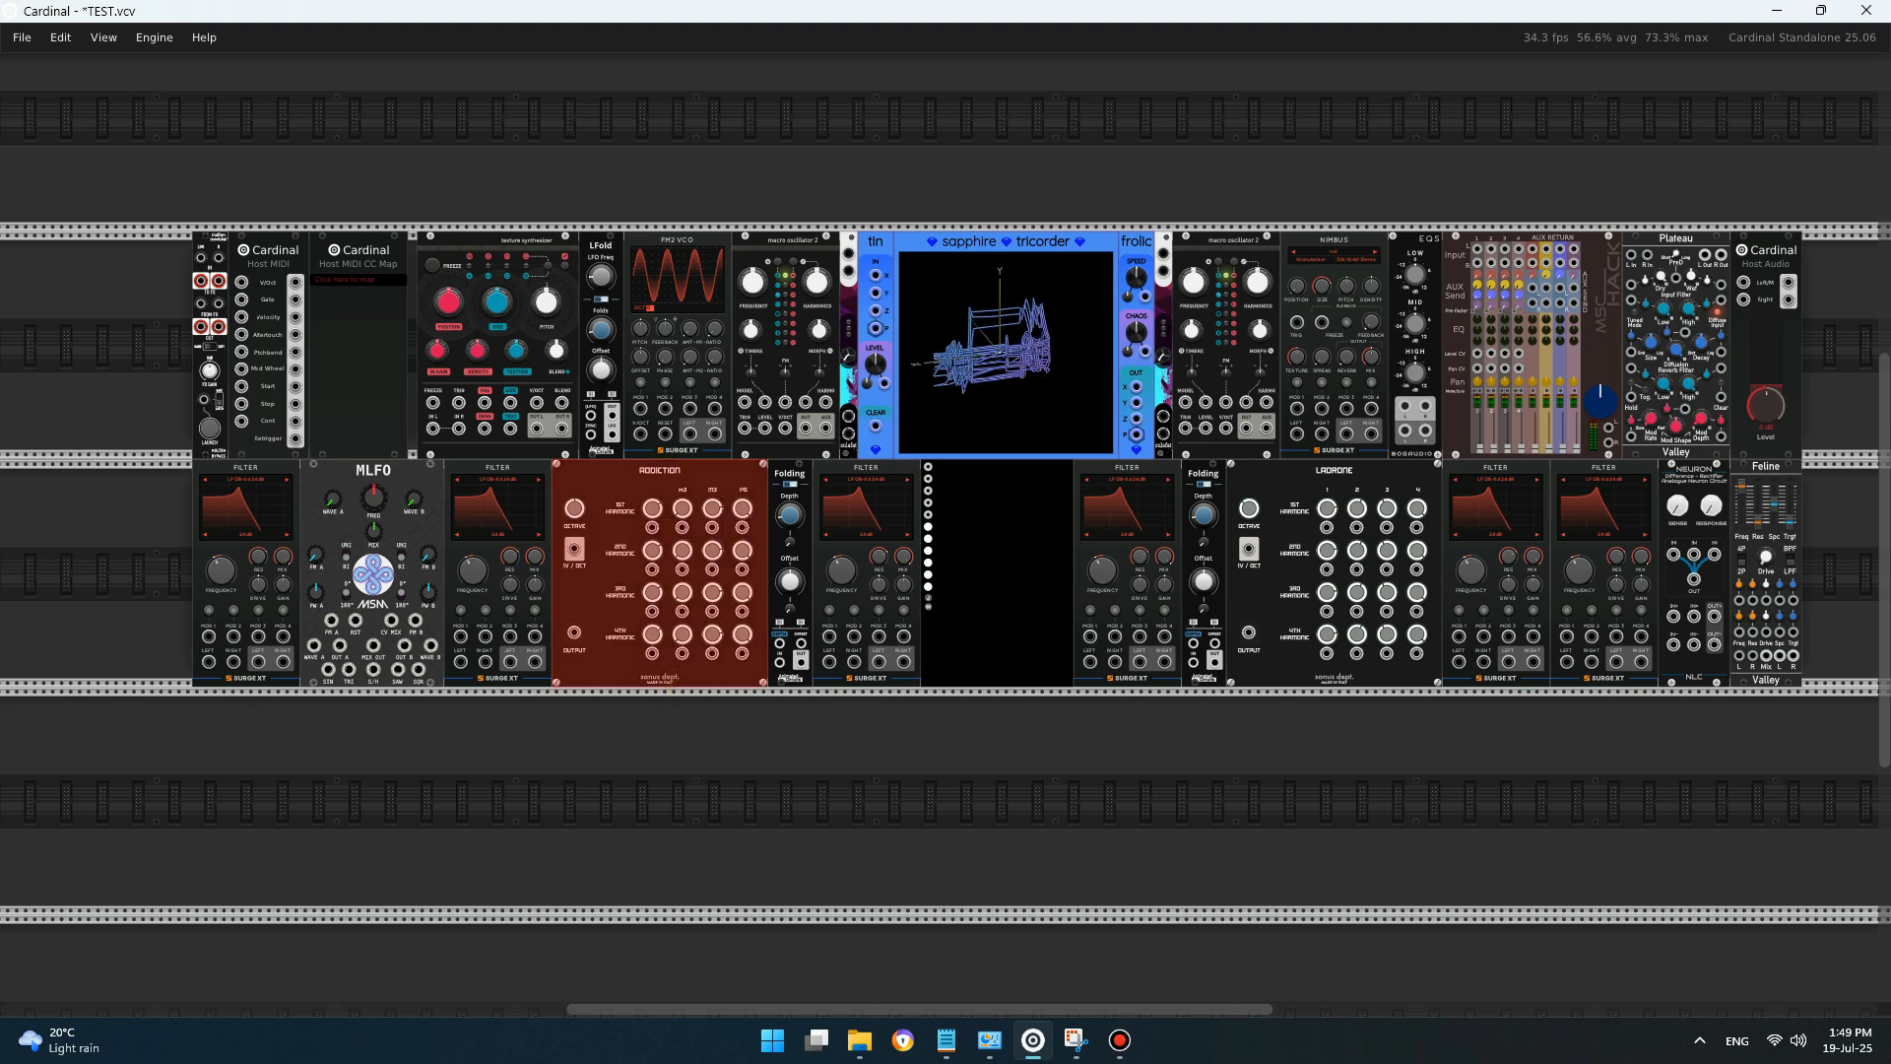
click(1334, 675)
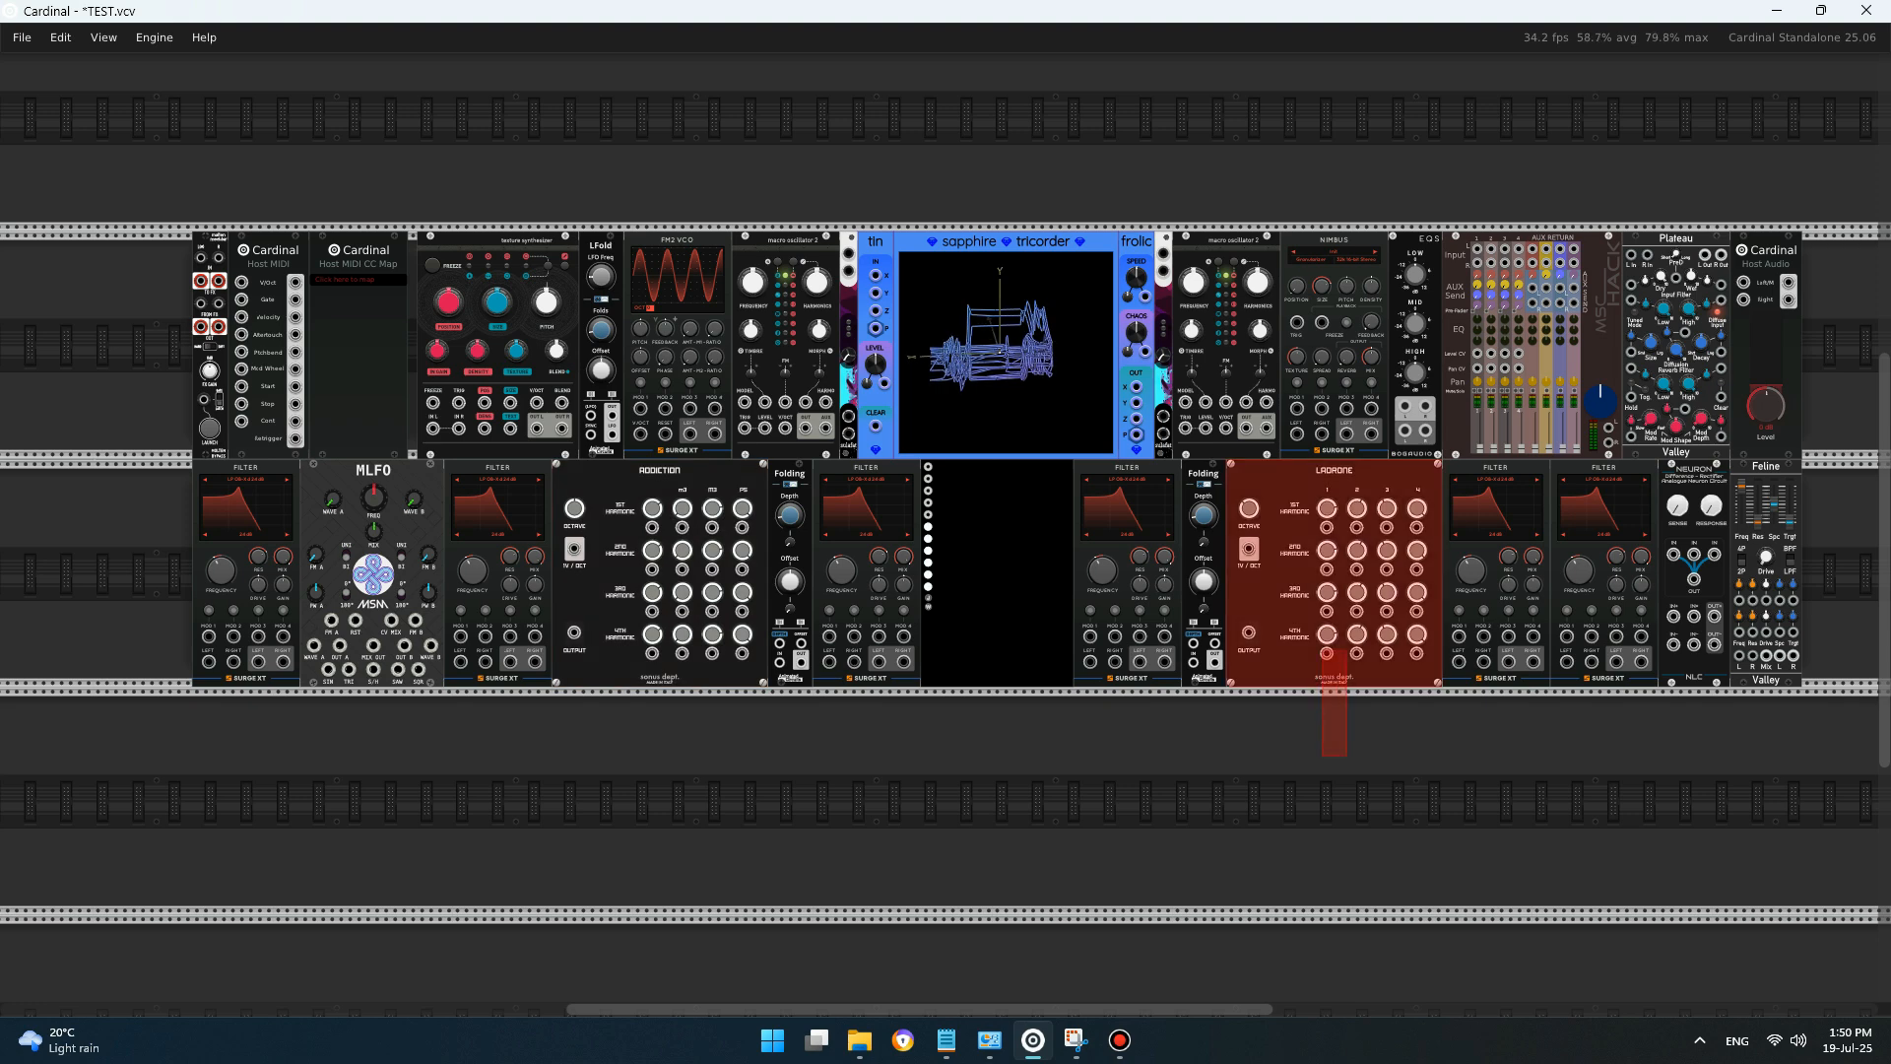
drag(981, 705, 981, 668)
drag(1008, 133, 1004, 235)
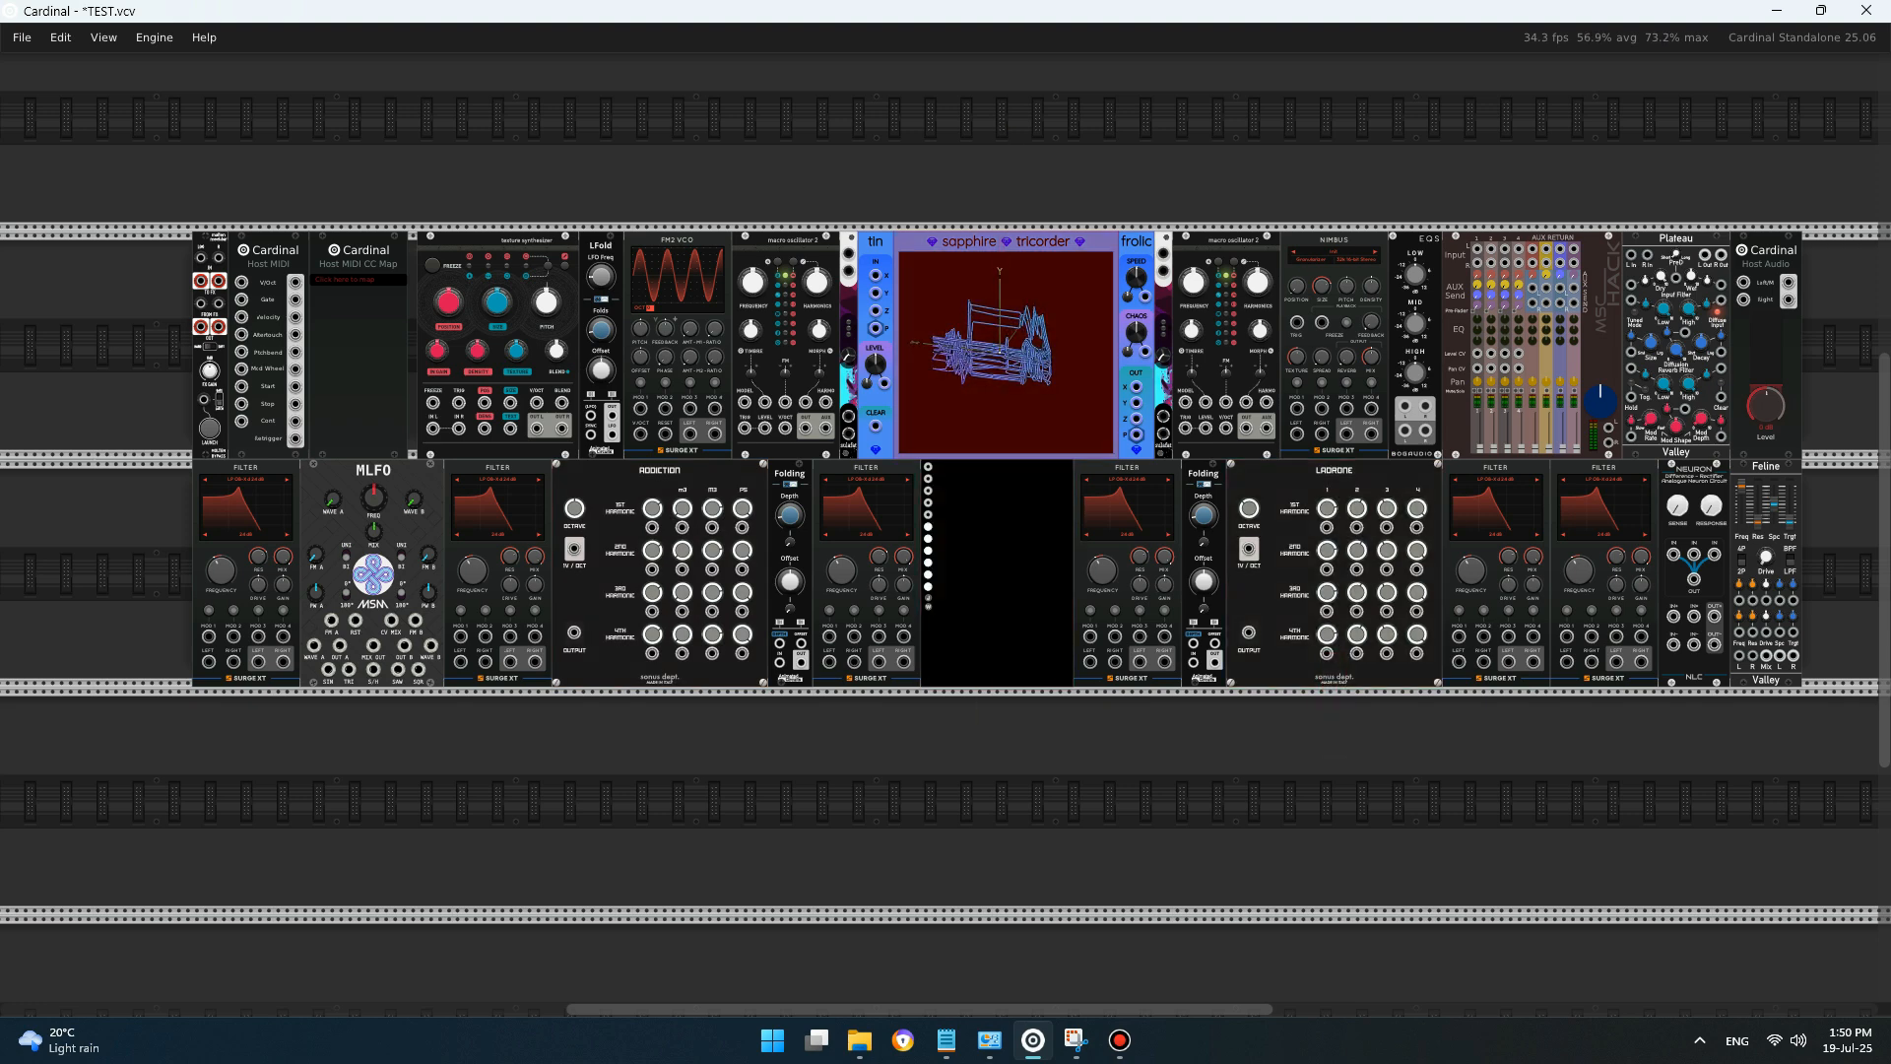
drag(1850, 525, 1788, 565)
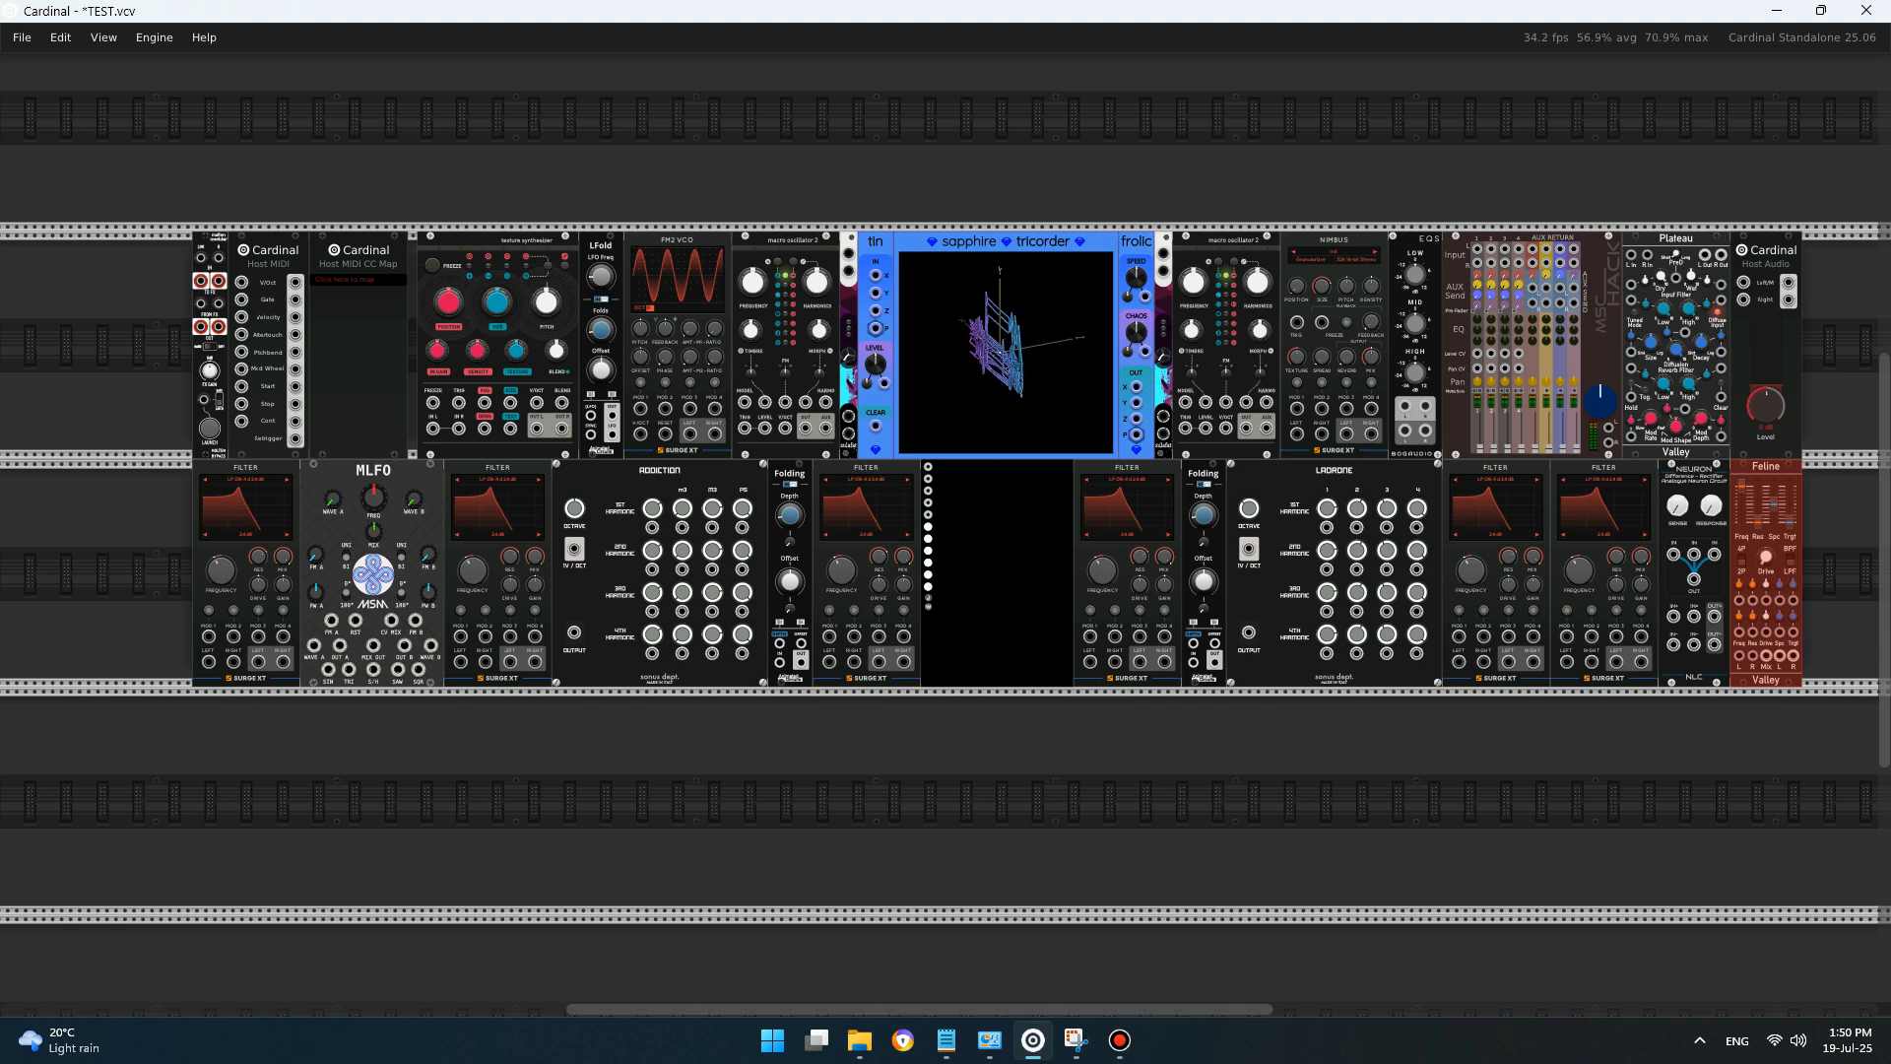
mouse_move(1616, 584)
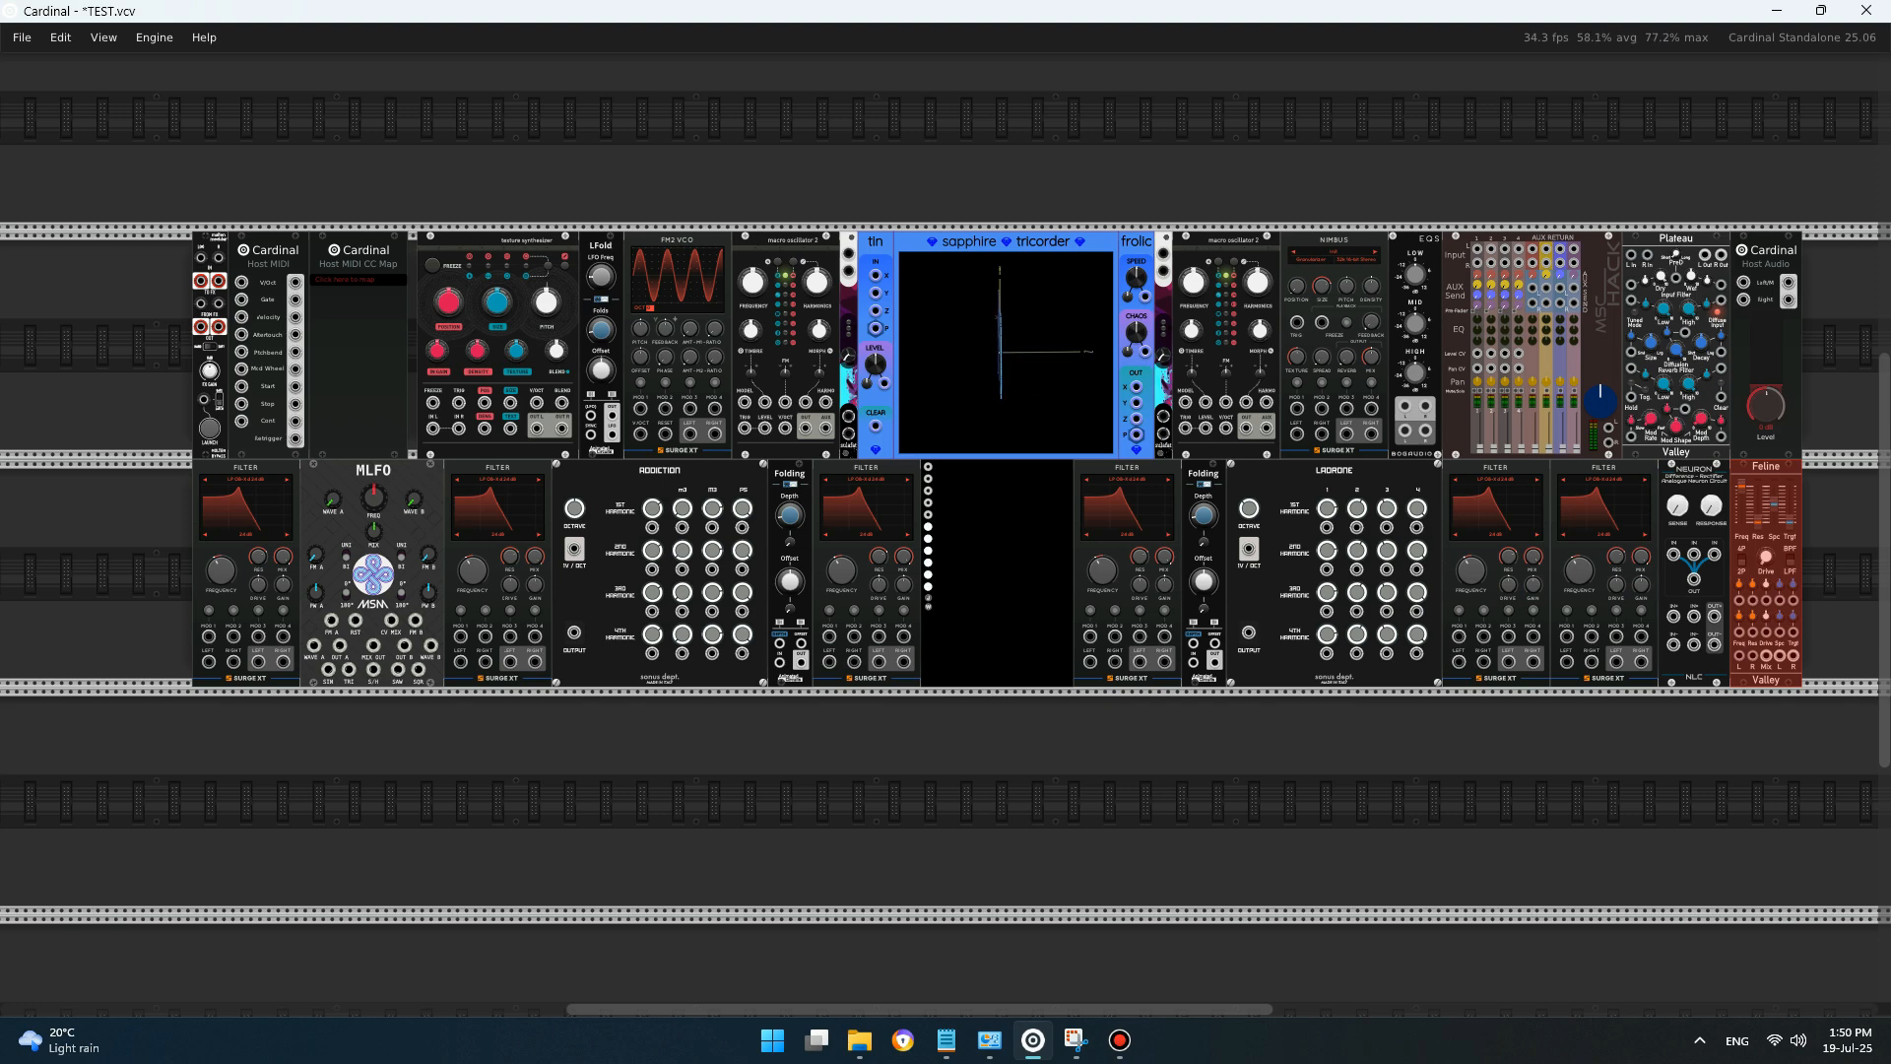
drag(497, 468, 354, 468)
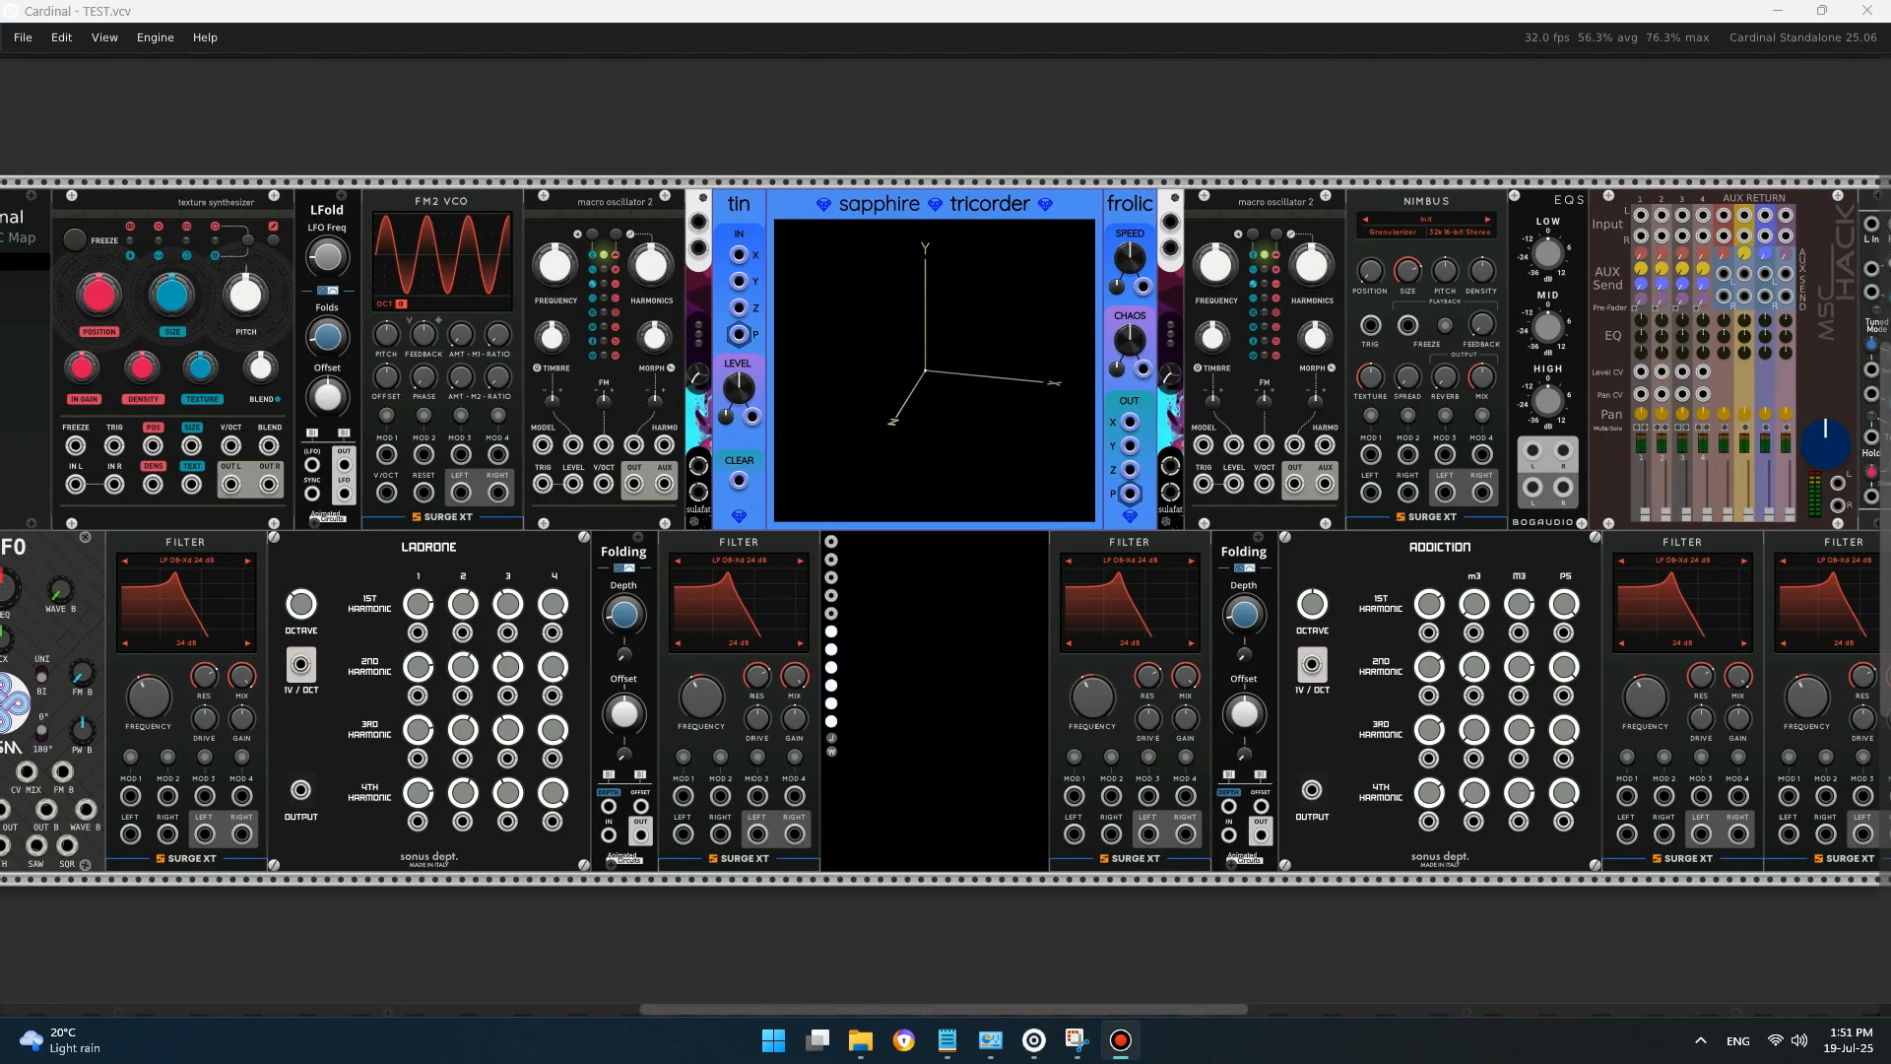
- Patch the Host MIDI Gate output to the Texture Synthesizer's Density input with a red cable
scroll(946, 532, left, 5)
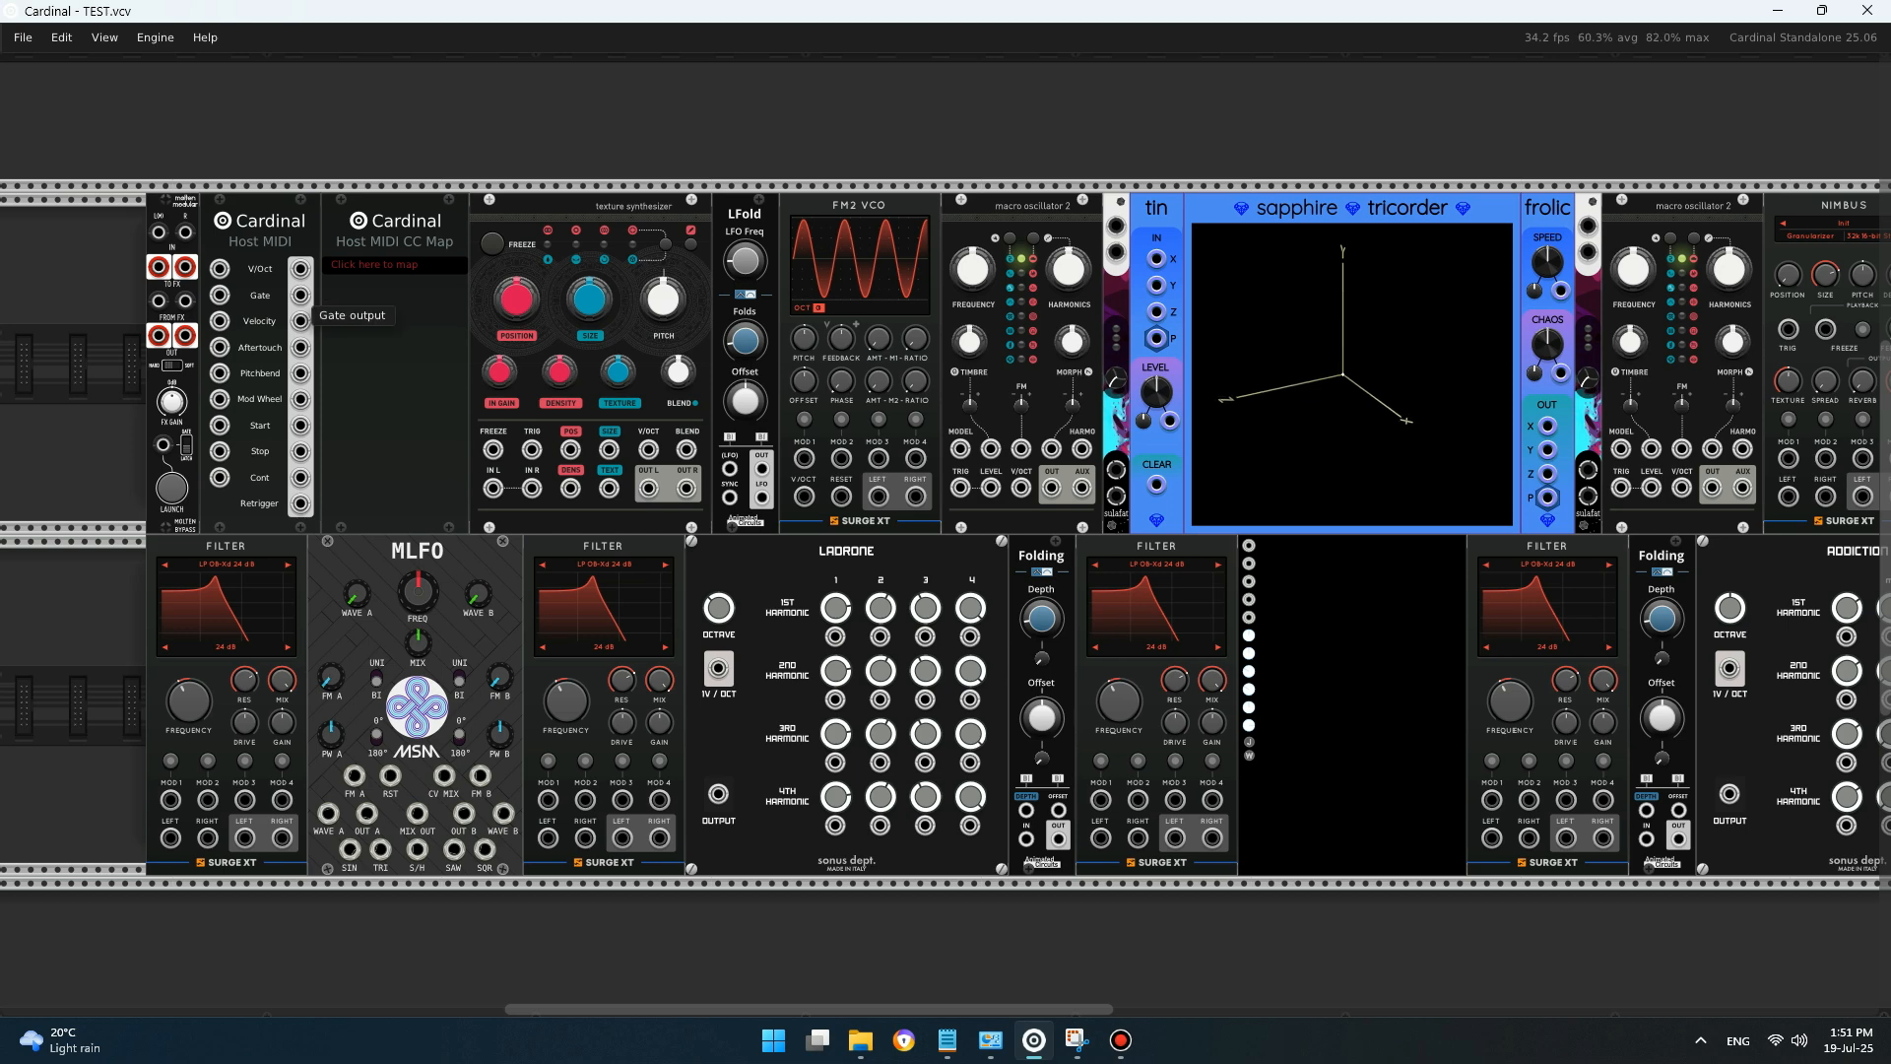
right_click(300, 296)
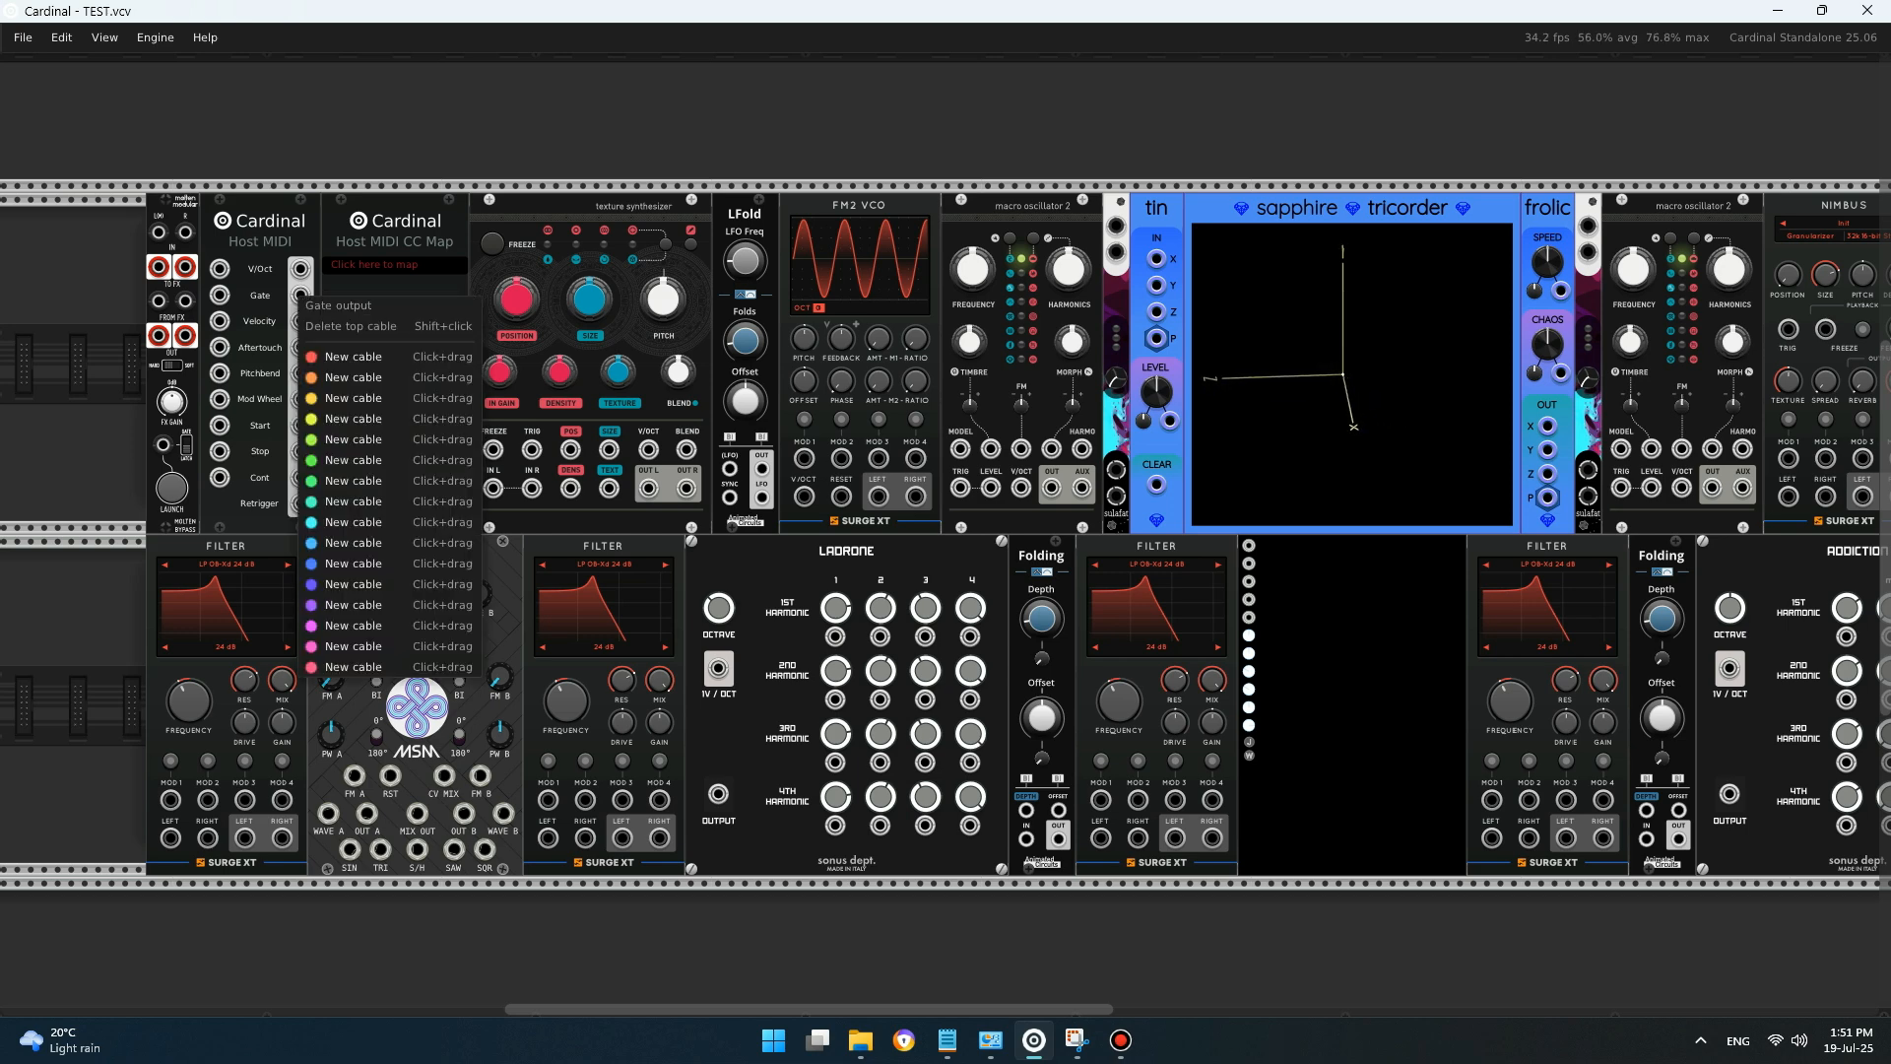
click(293, 276)
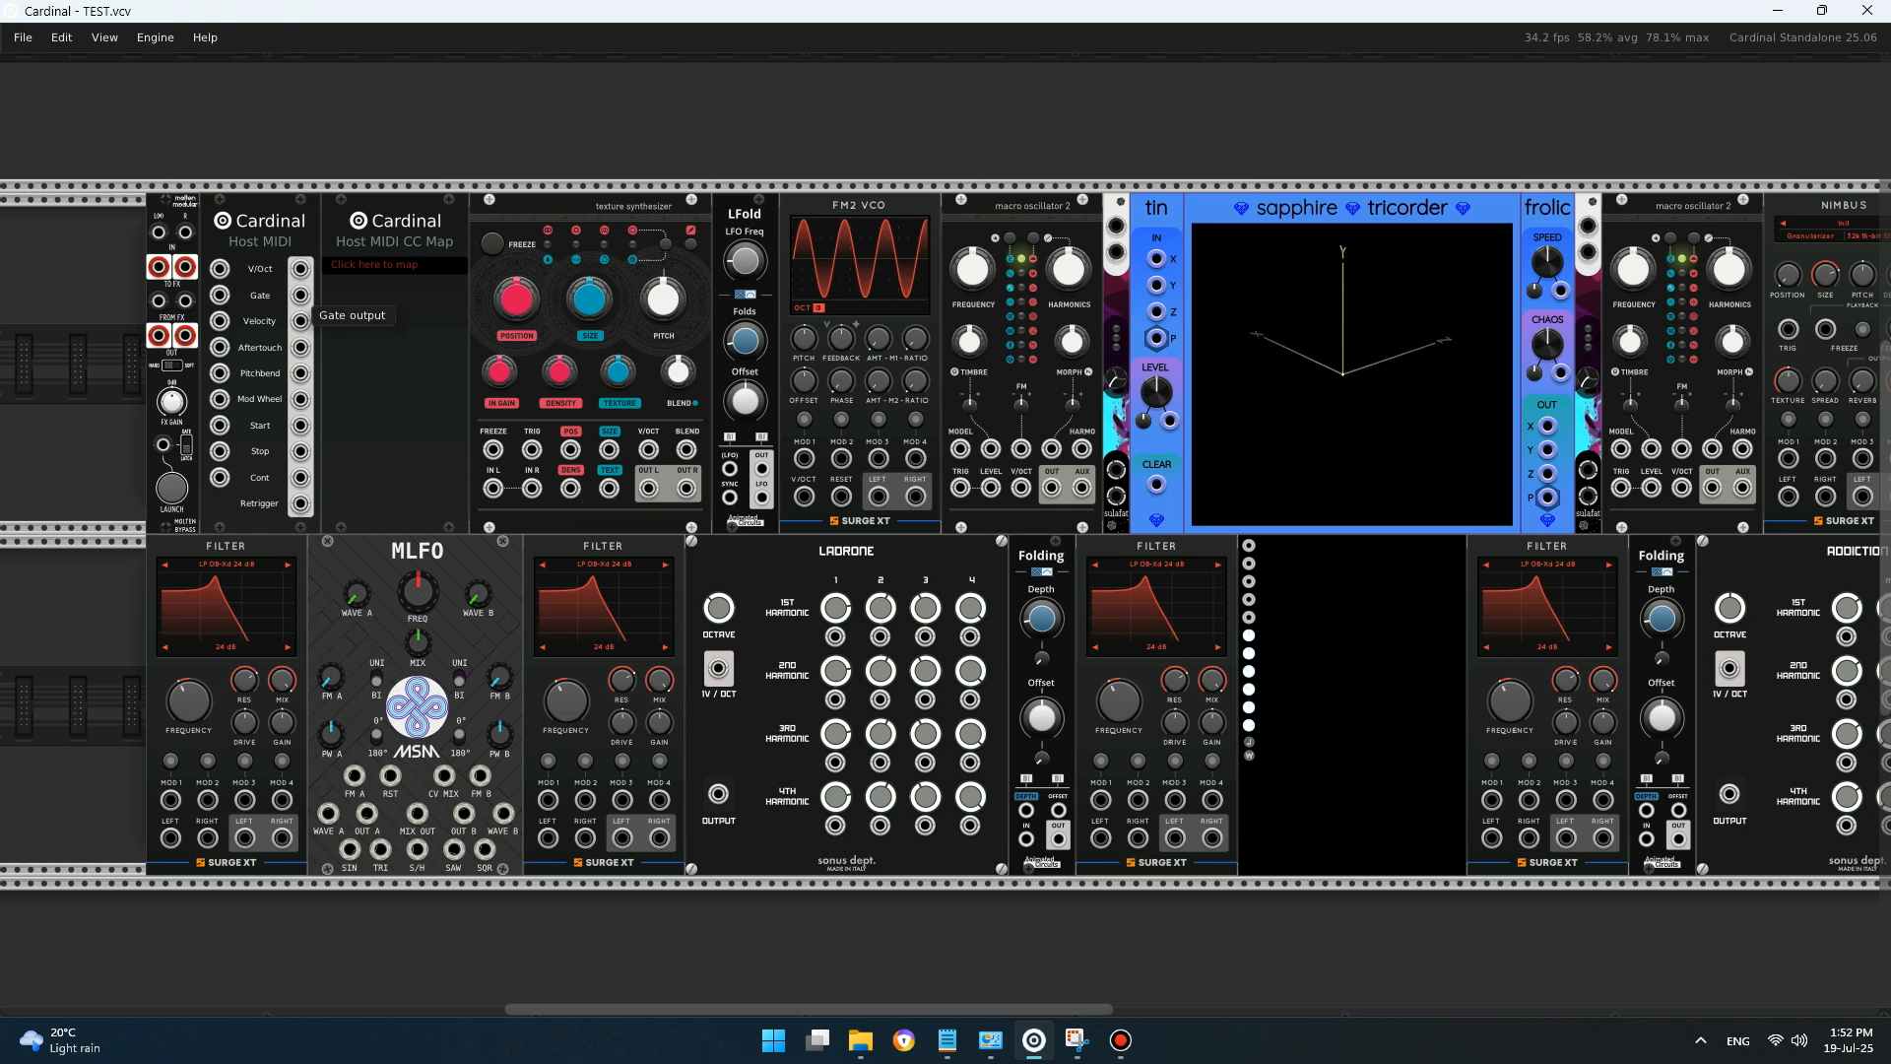
right_click(300, 295)
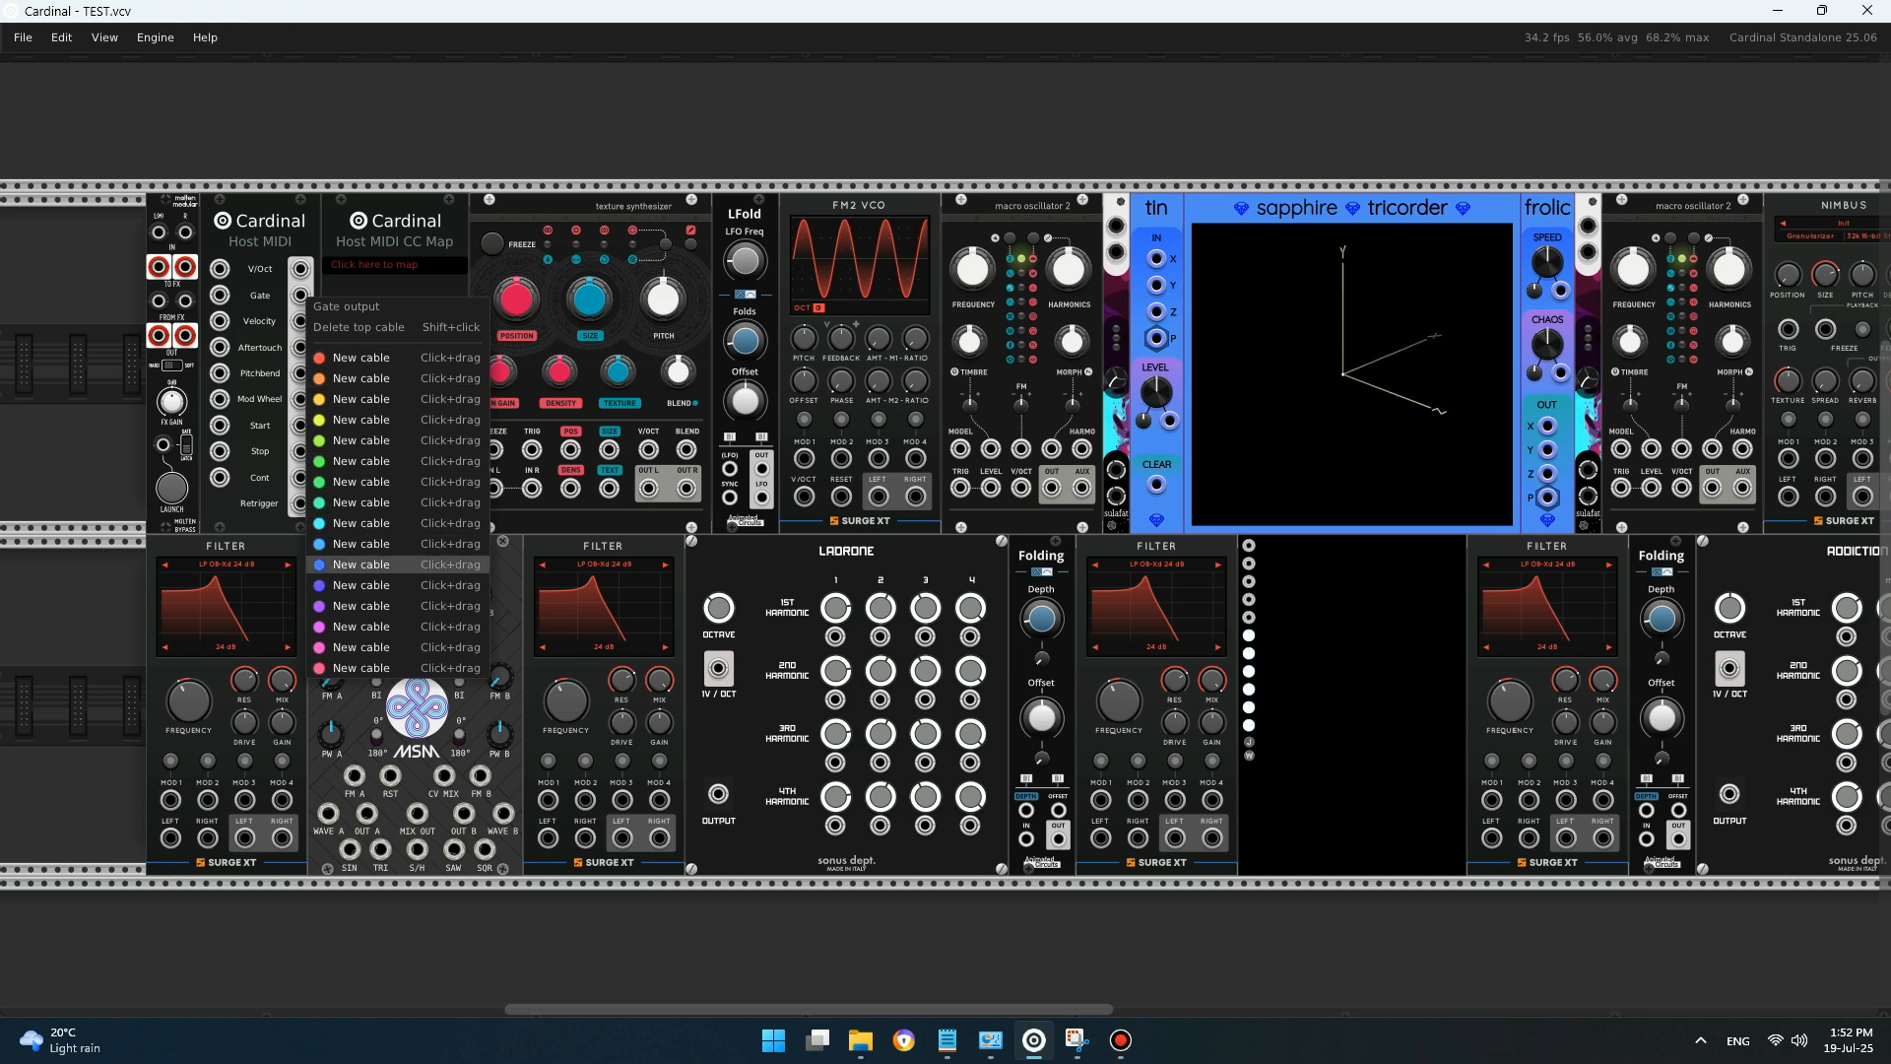
drag(355, 357, 570, 489)
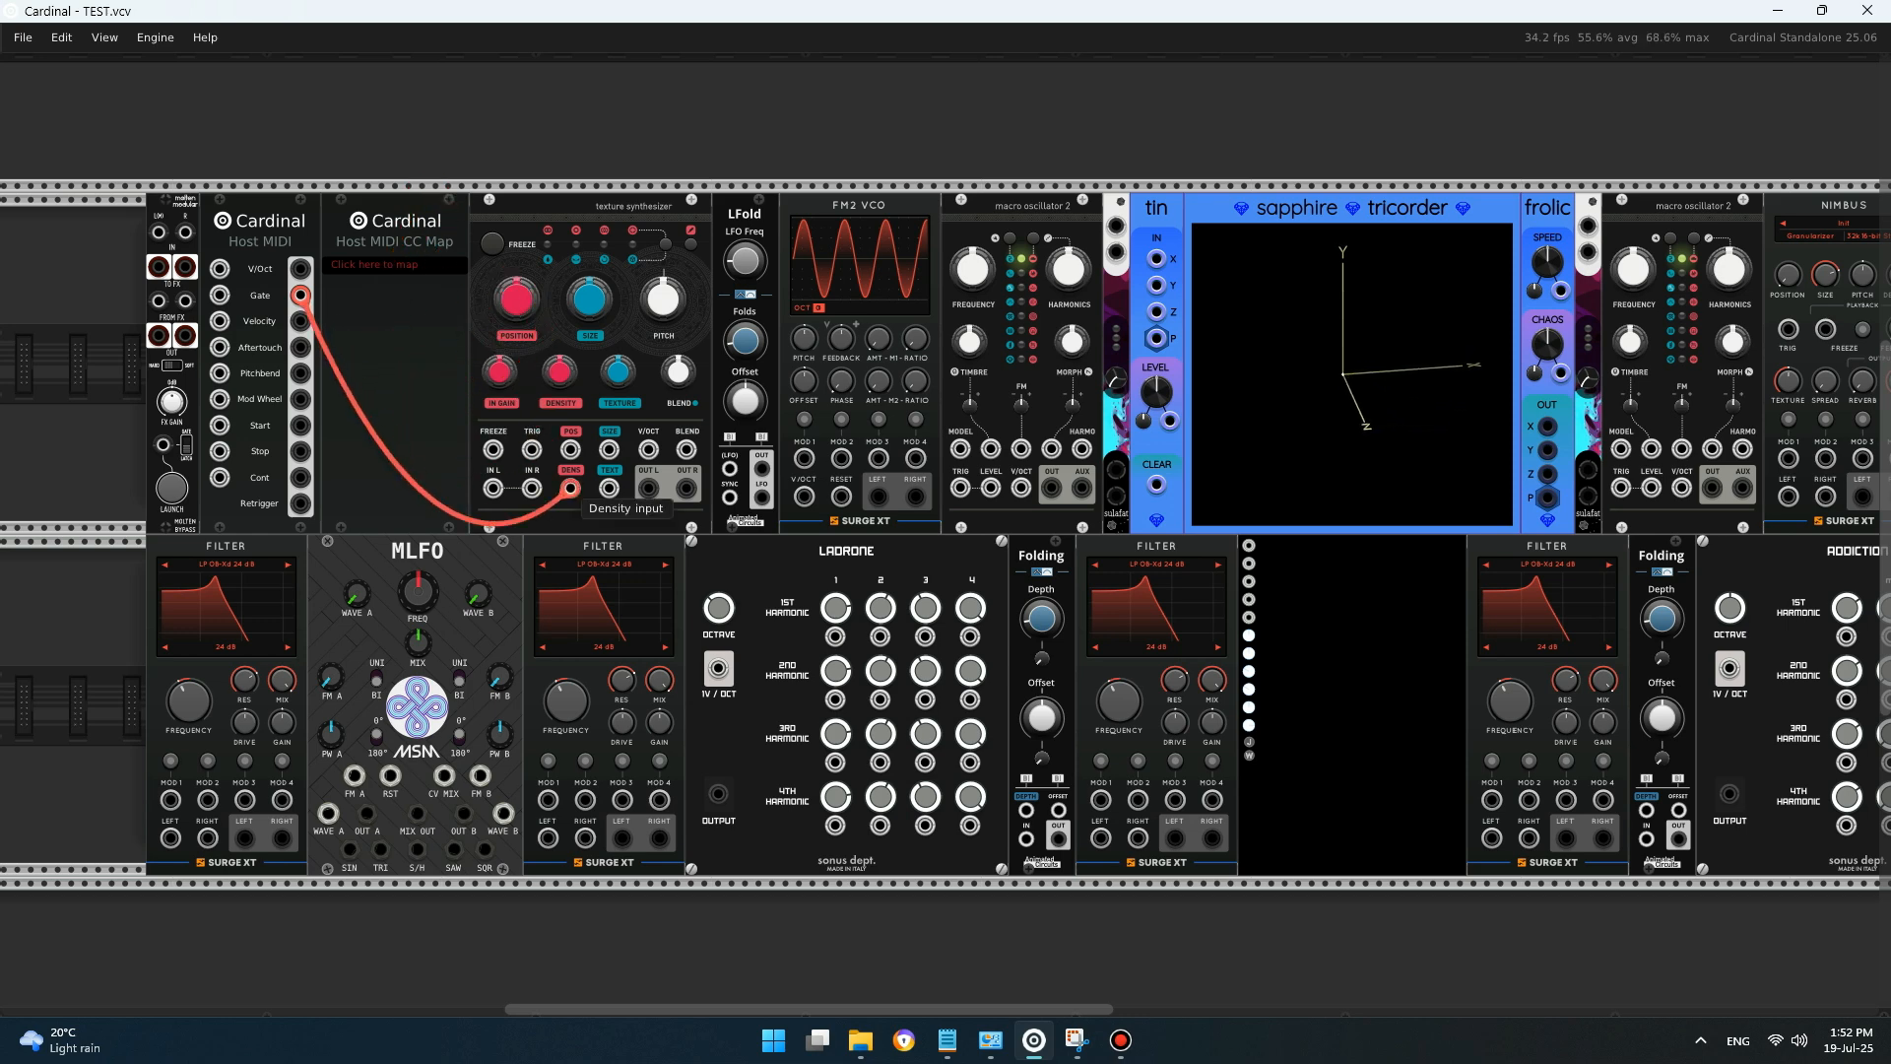
drag(571, 489, 570, 489)
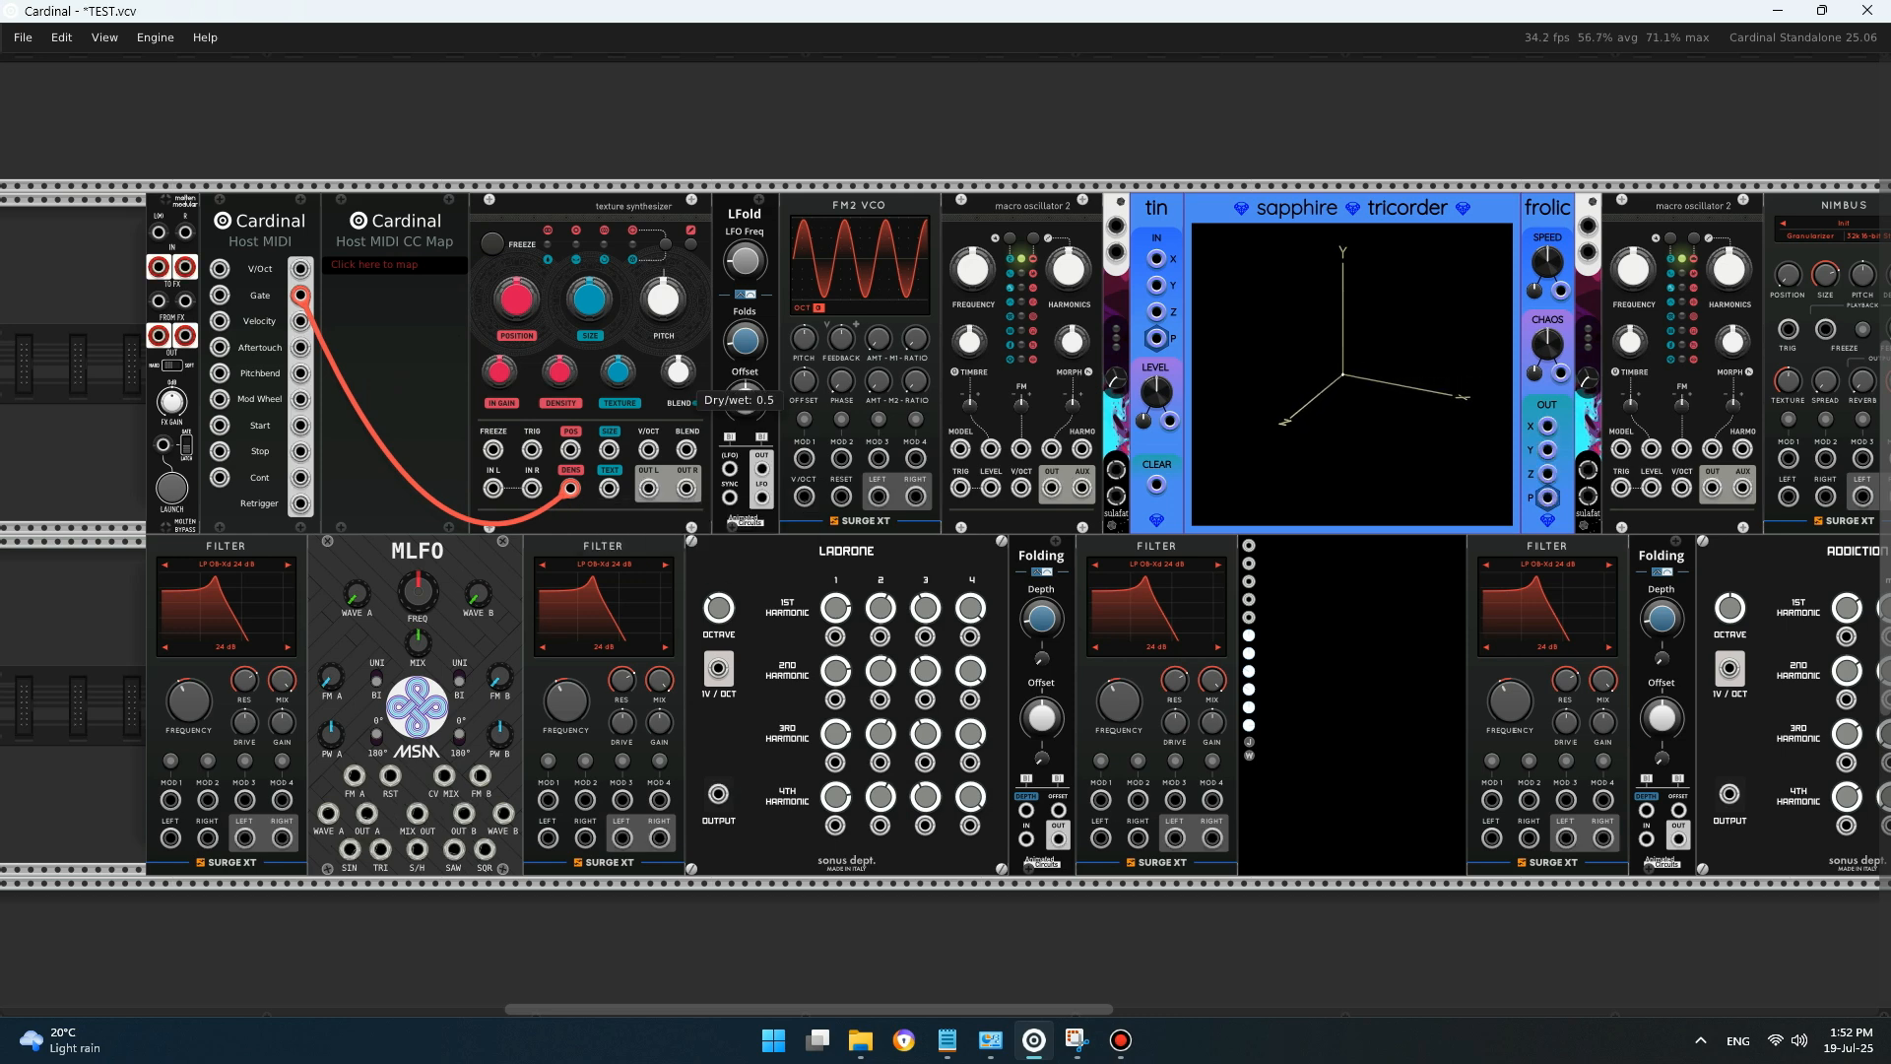
- Raise the Texture Synthesizer's Blend knob toward a wetter dry/wet mix
drag(677, 372, 678, 120)
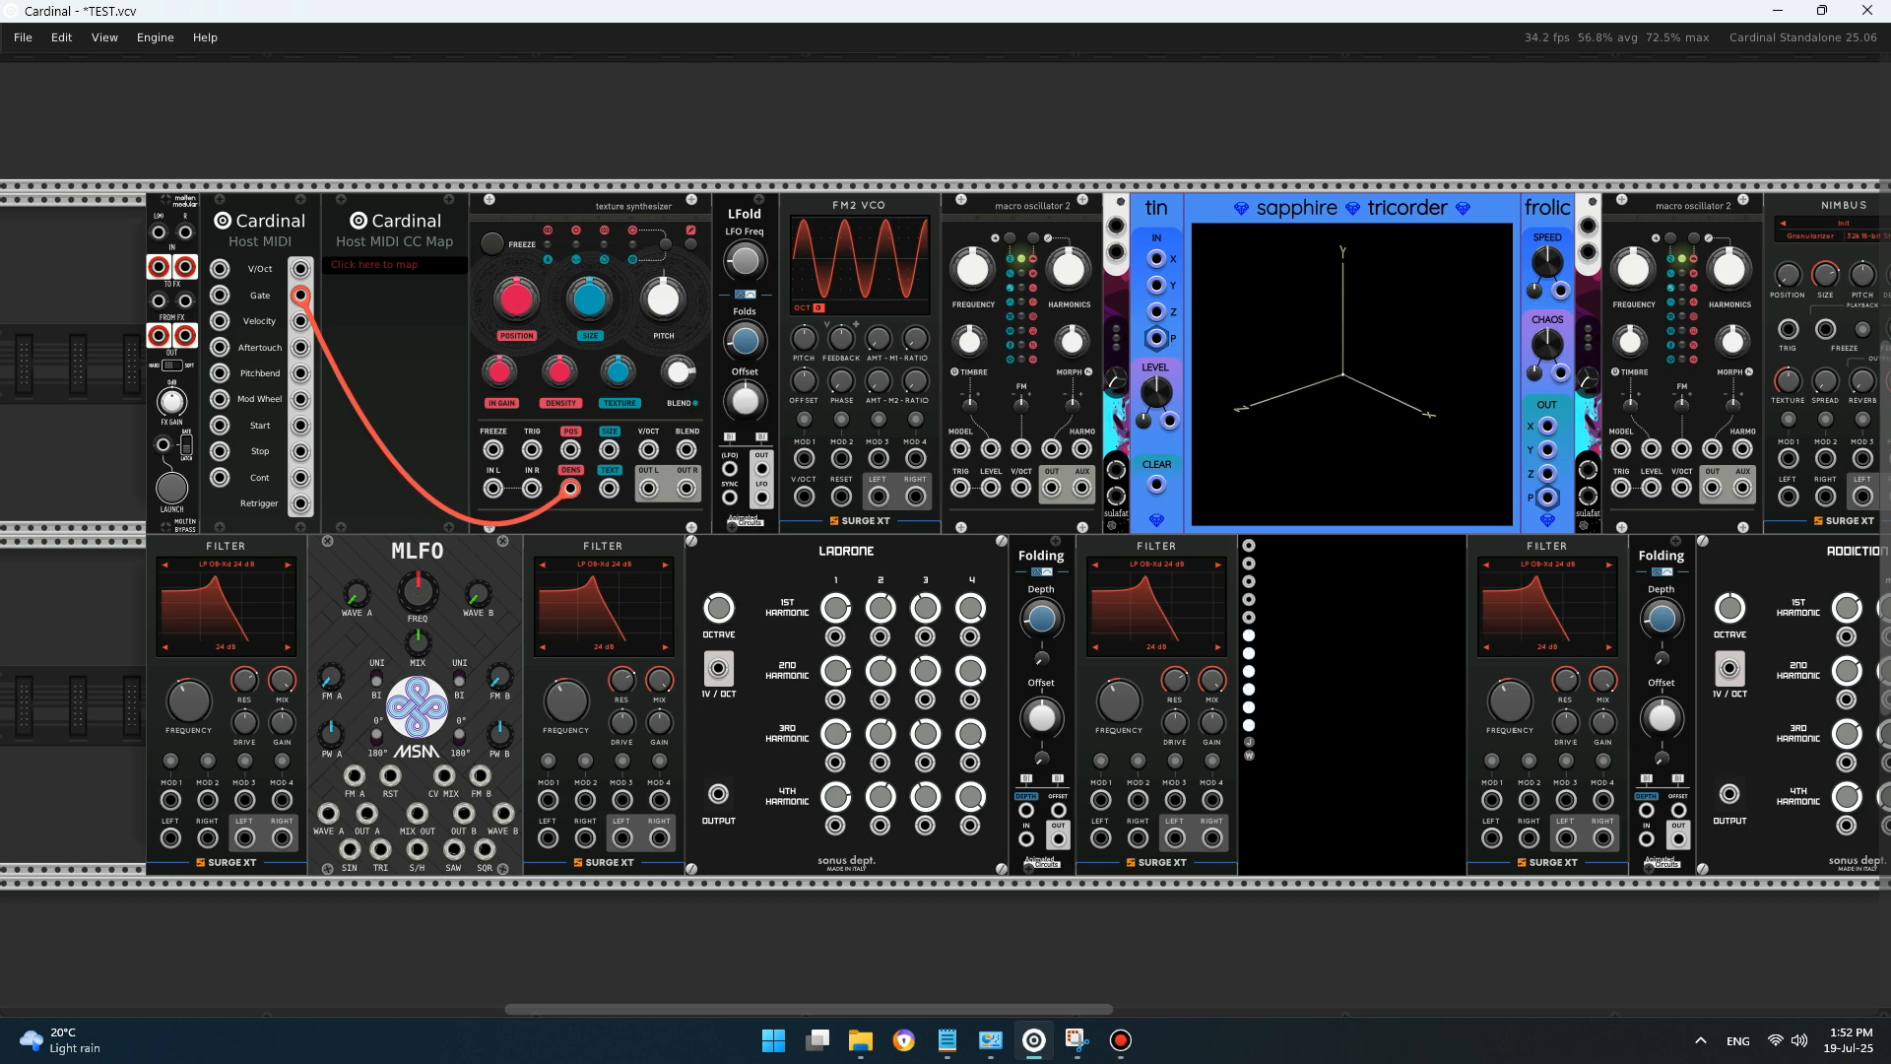
mouse_move(678, 371)
mouse_down()
mouse_move(678, 473)
mouse_move(678, 392)
mouse_up()
mouse_move(678, 392)
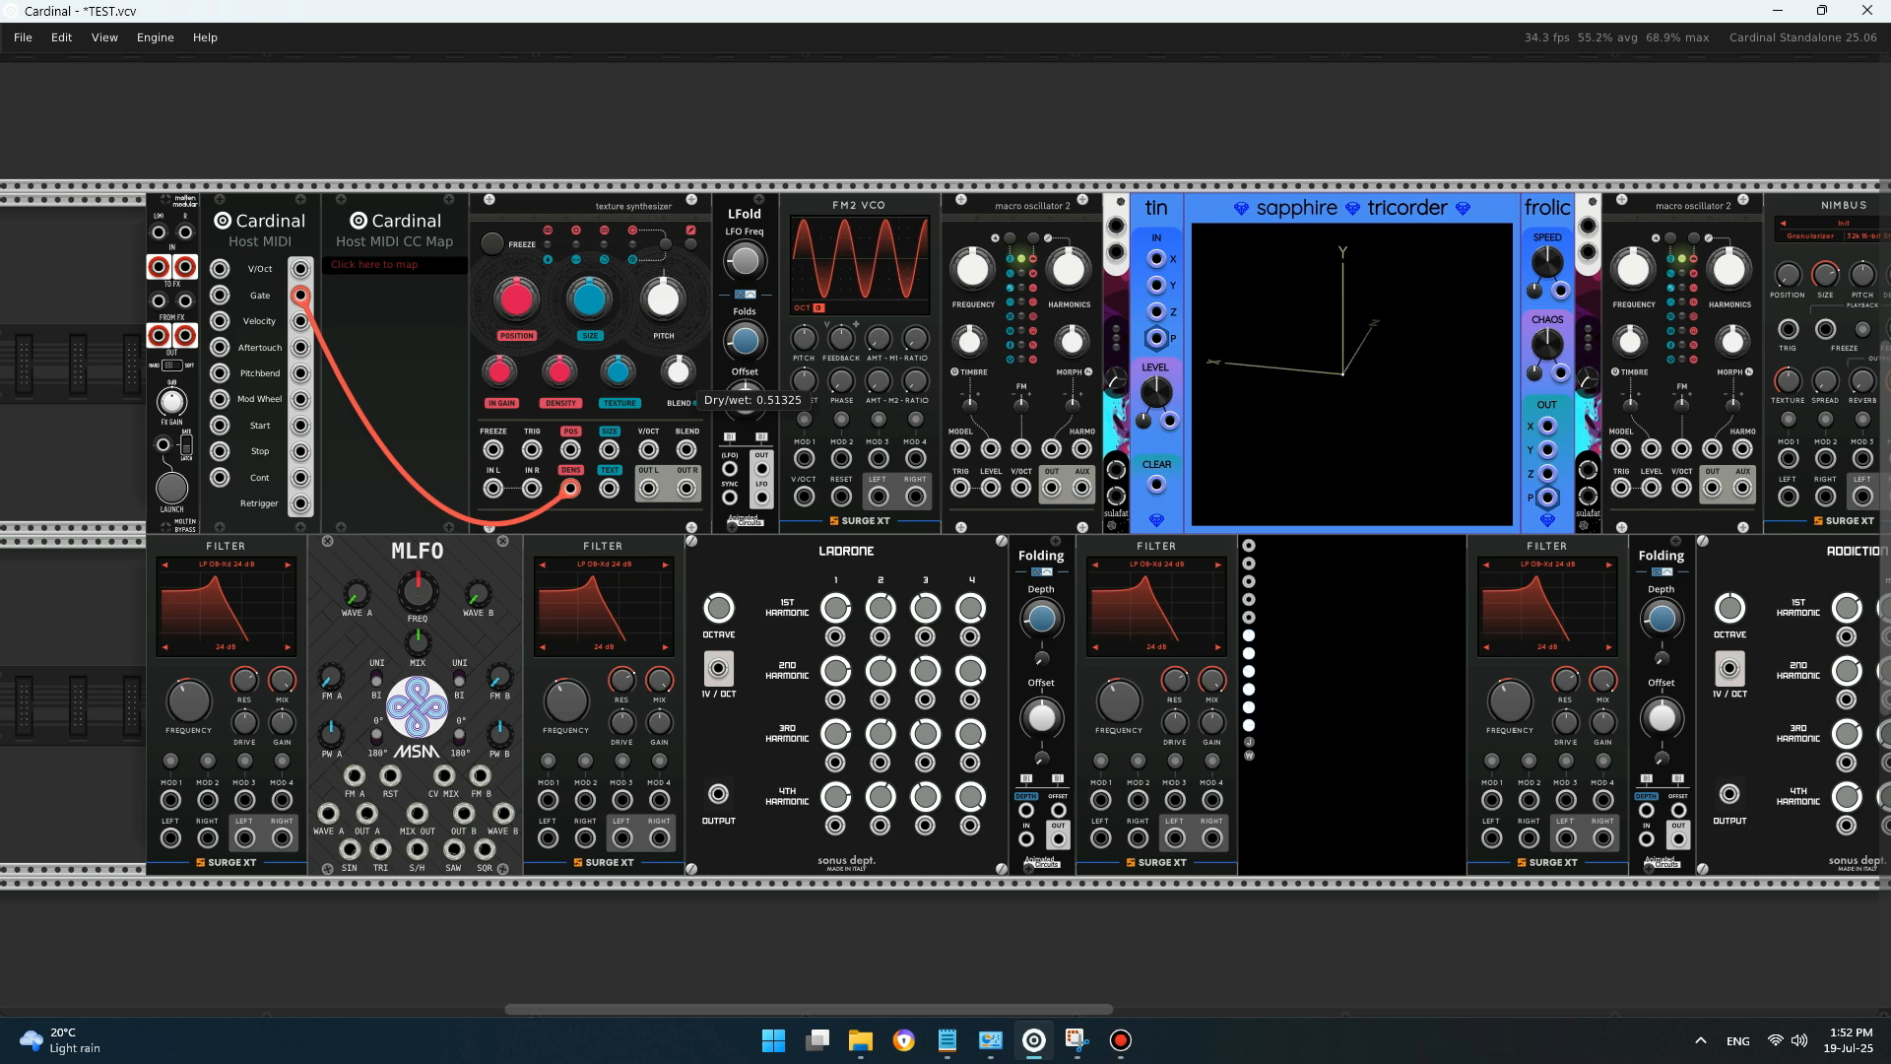
drag(678, 371, 678, 323)
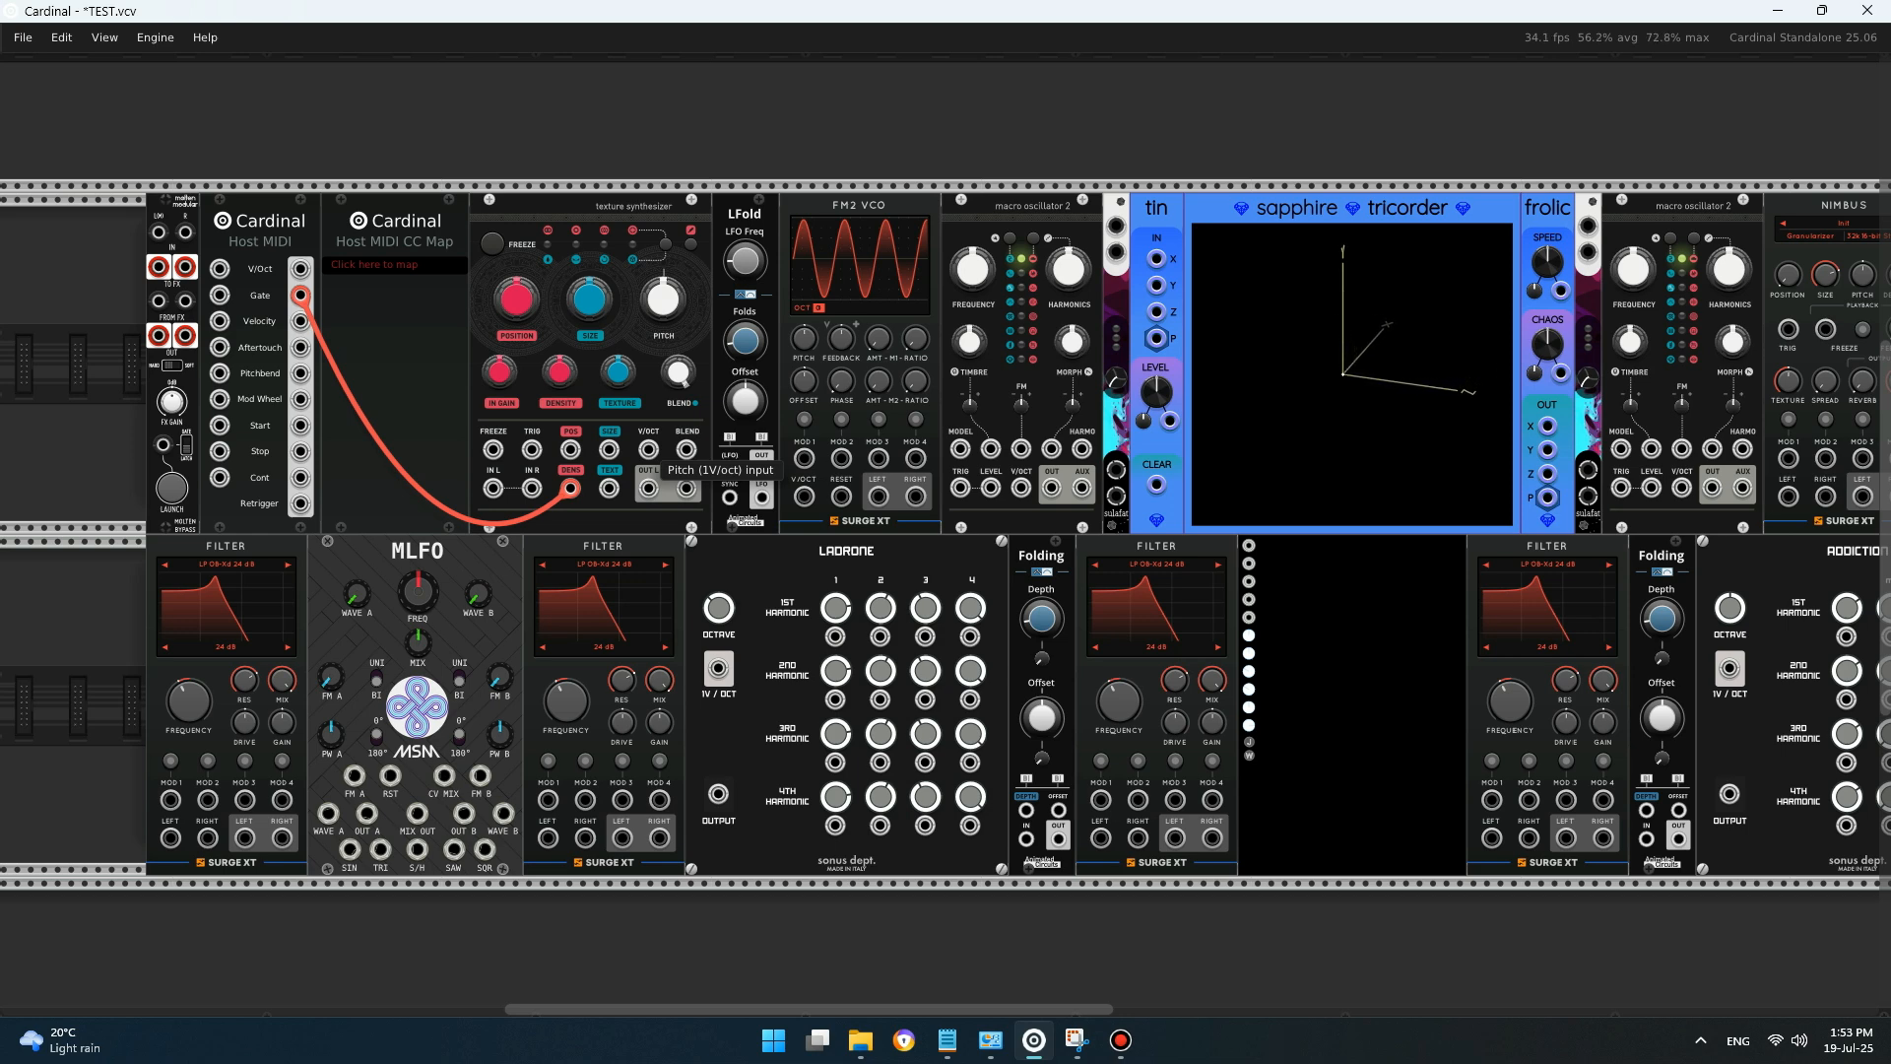
- Patch the Host MIDI V/Oct output to the Texture Synthesizer's V/Oct pitch input with a cyan cable
drag(649, 448, 414, 254)
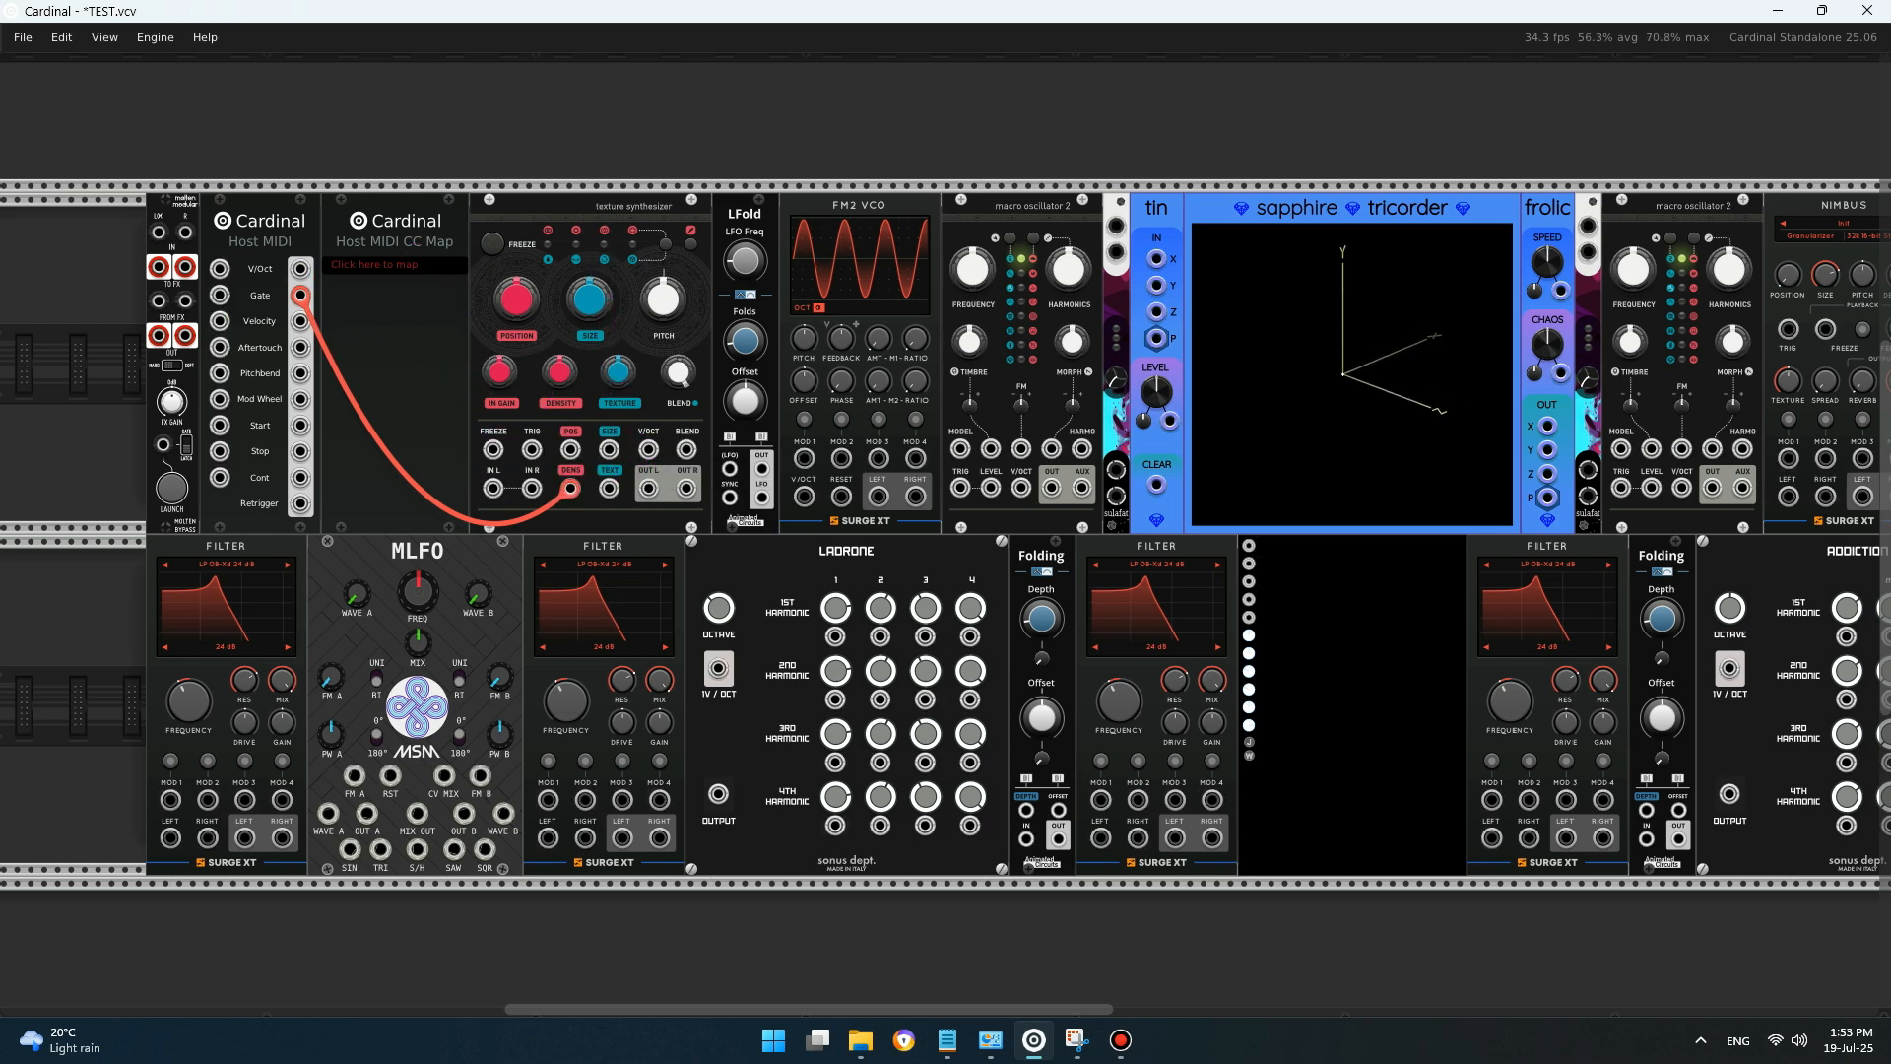
right_click(648, 449)
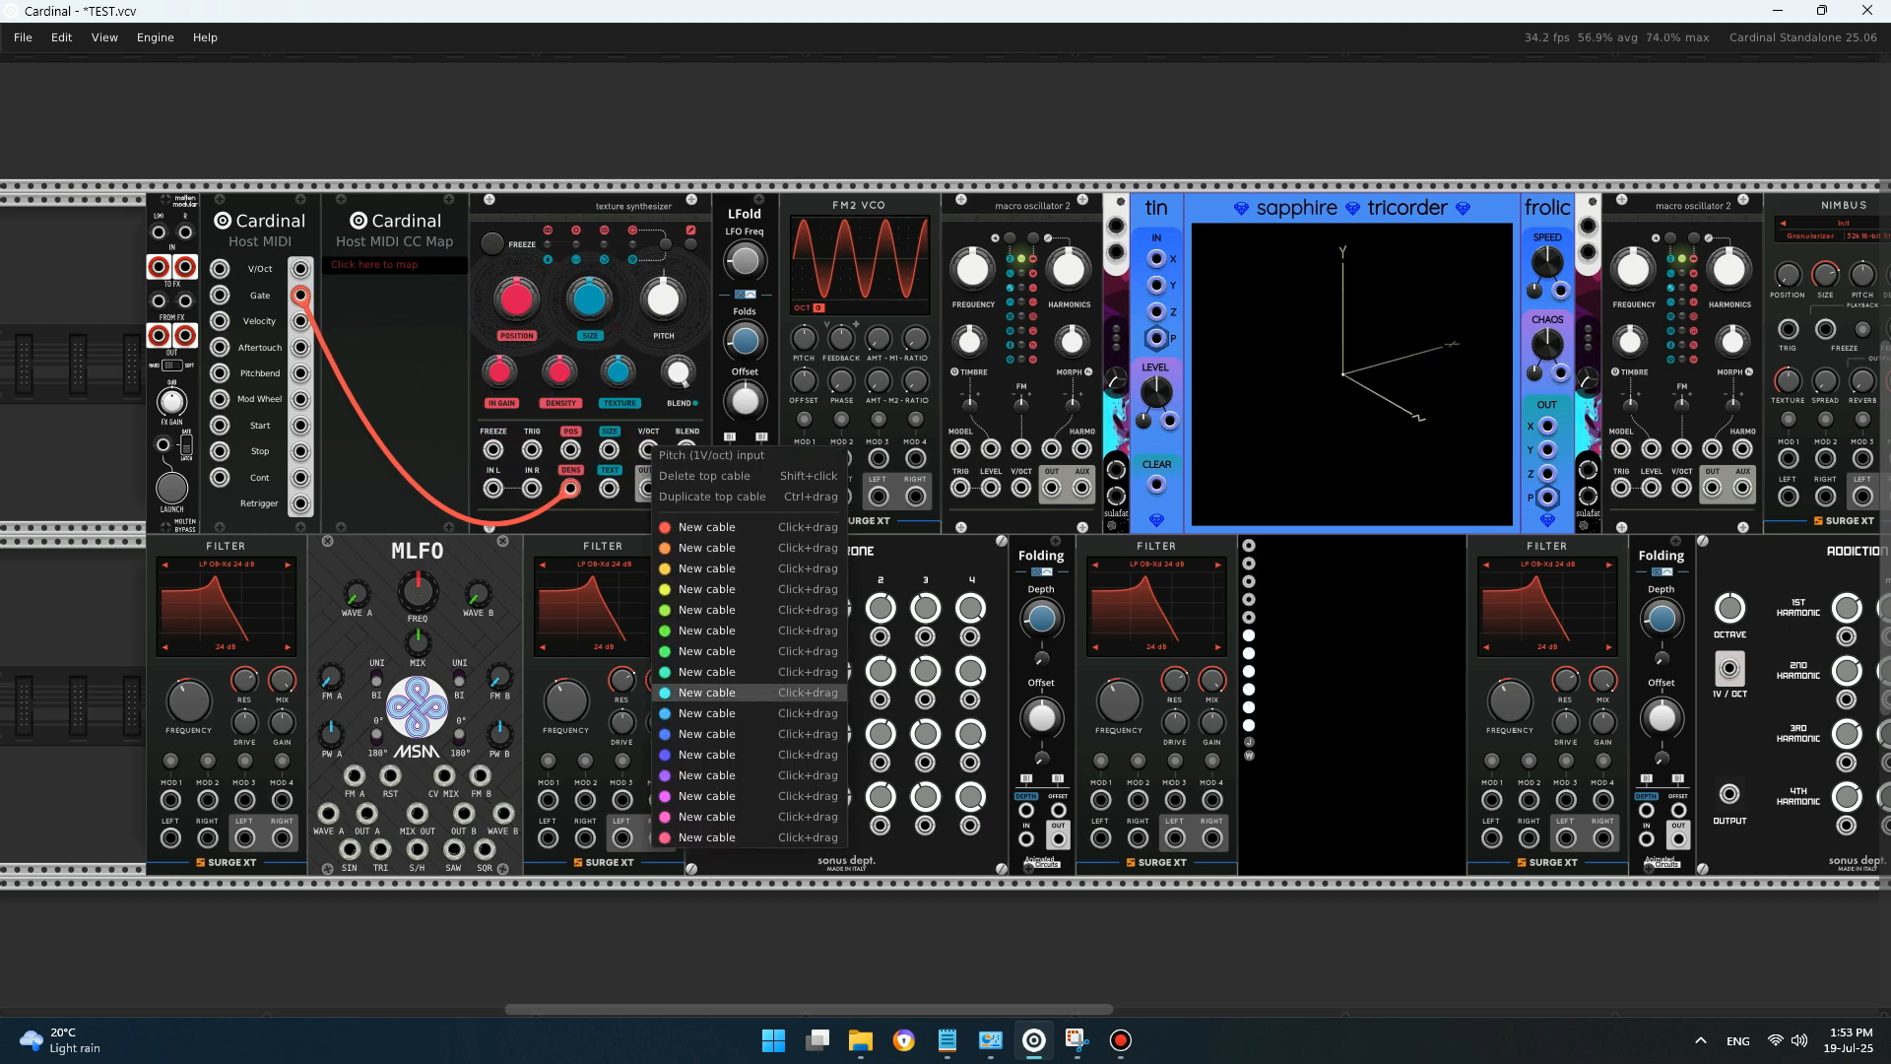
drag(707, 693, 301, 268)
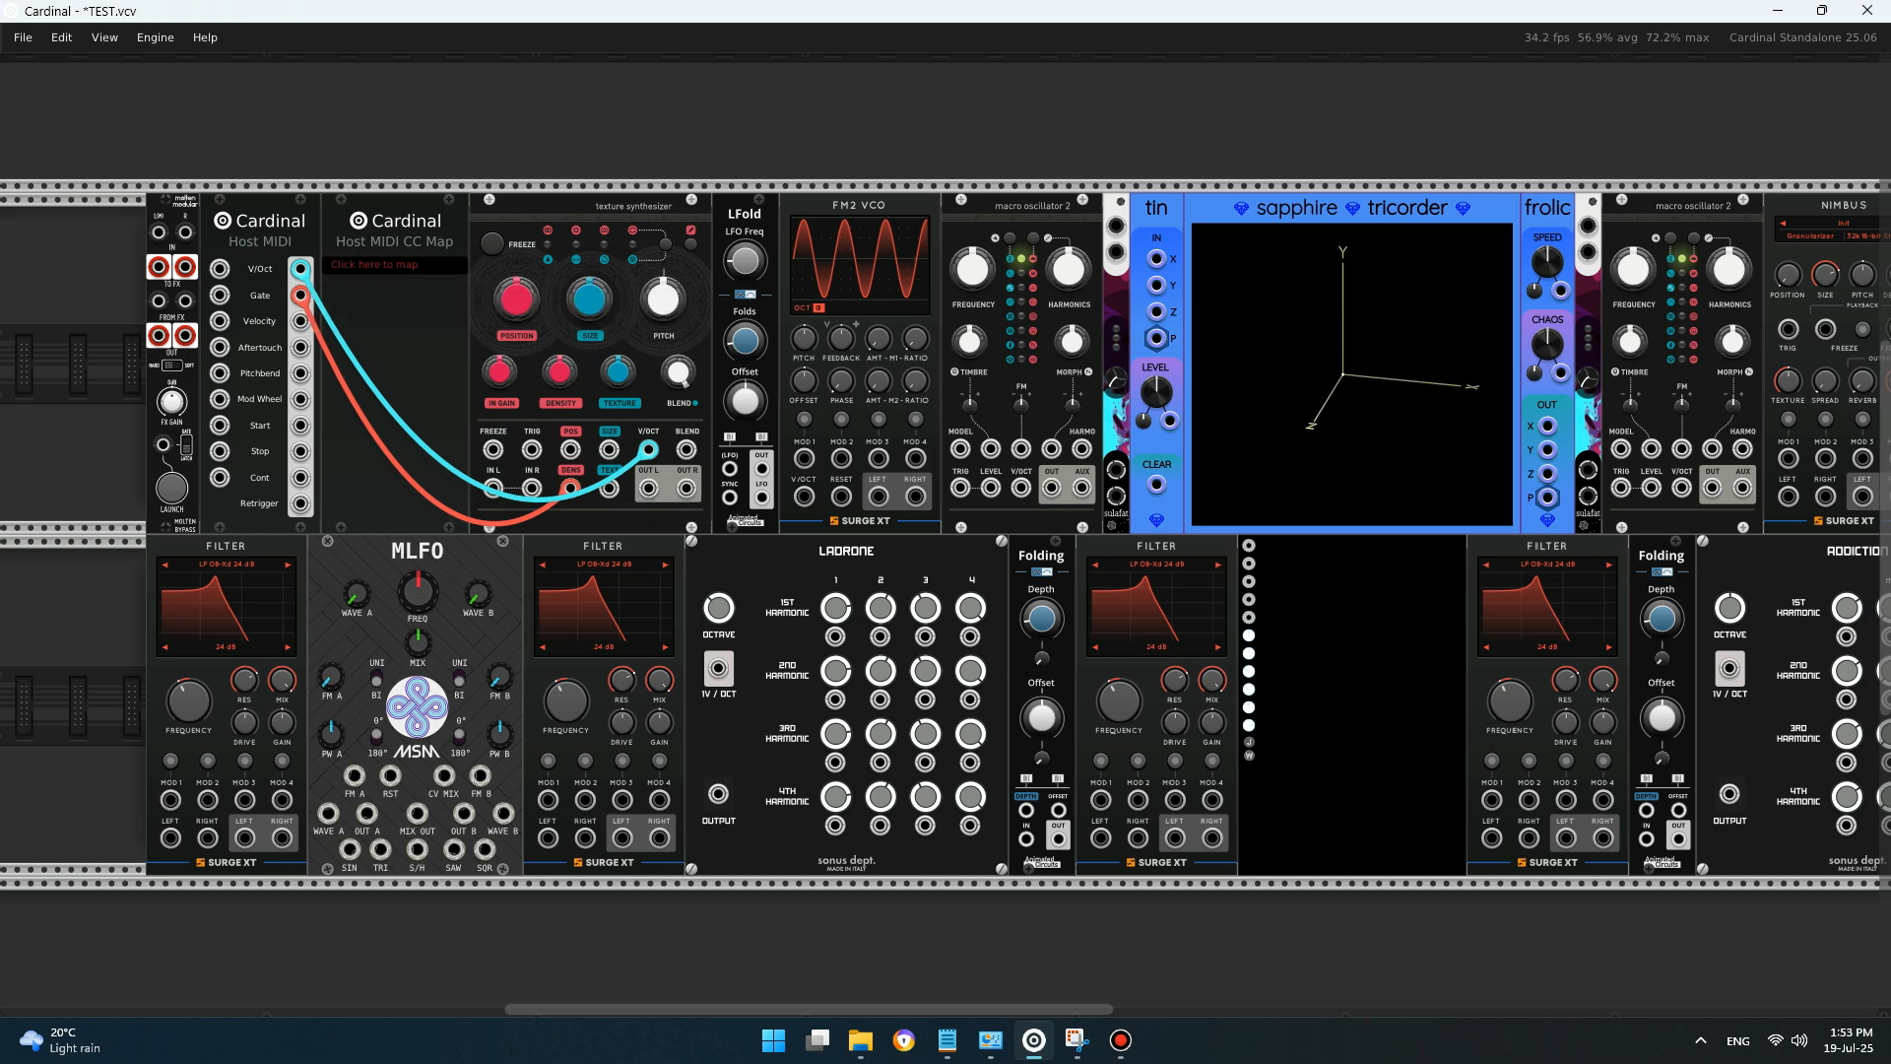
- Patch the MSC Hack mixer's upper main output to the EQS left signal input with a red cable
scroll(945, 522, right, 5)
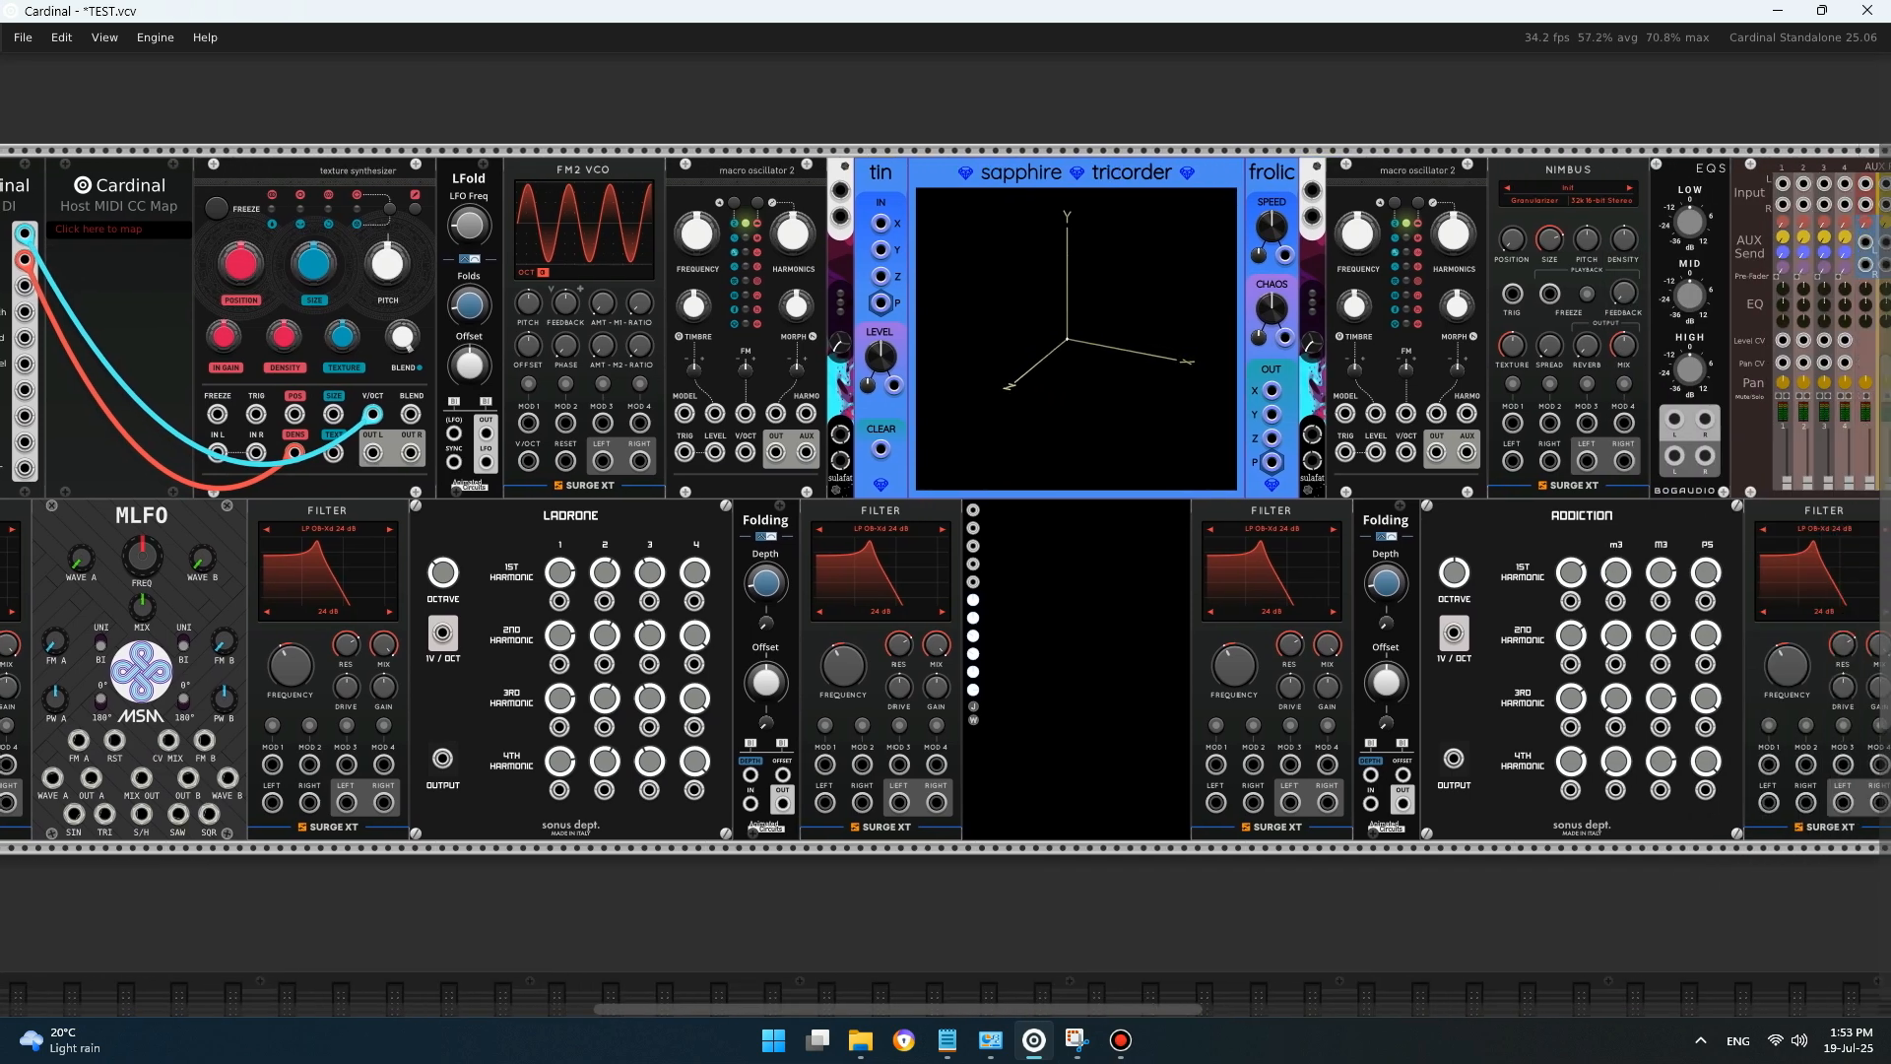
scroll(946, 522, left, 3)
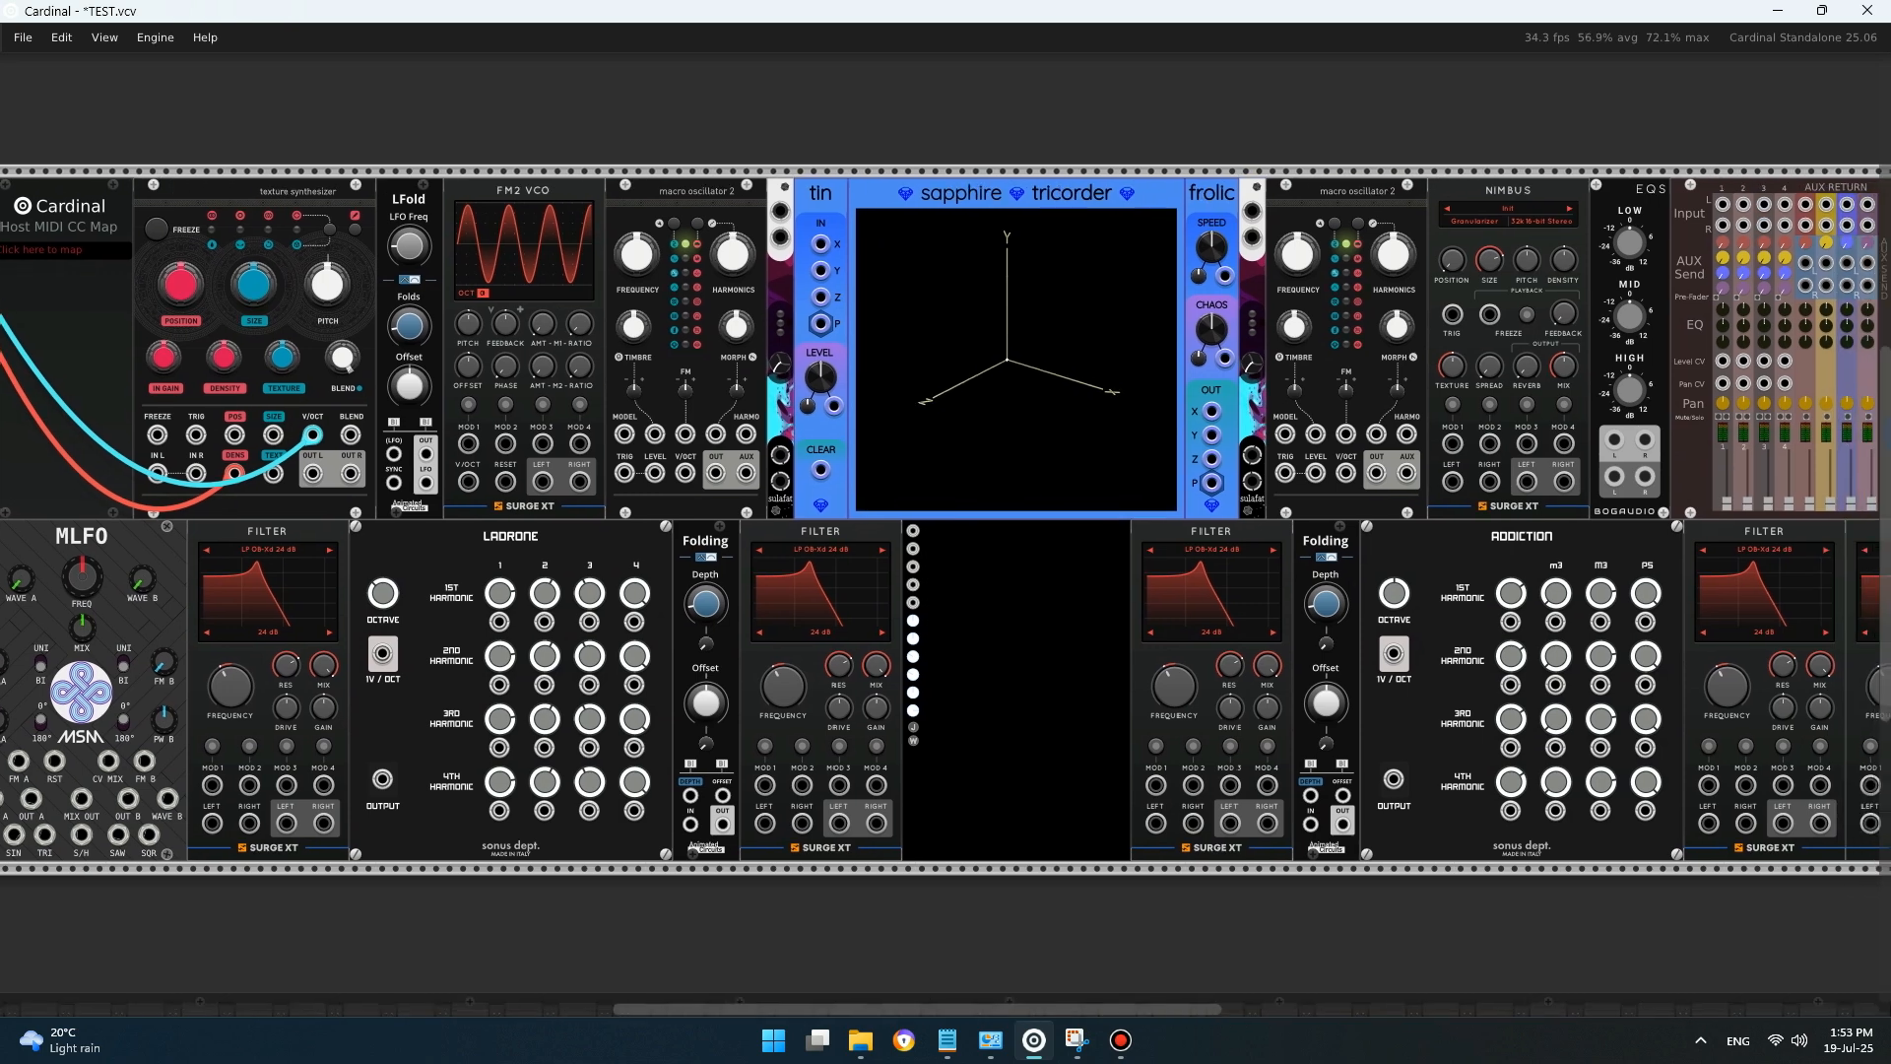
scroll(946, 522, left, 3)
scroll(946, 522, right, 5)
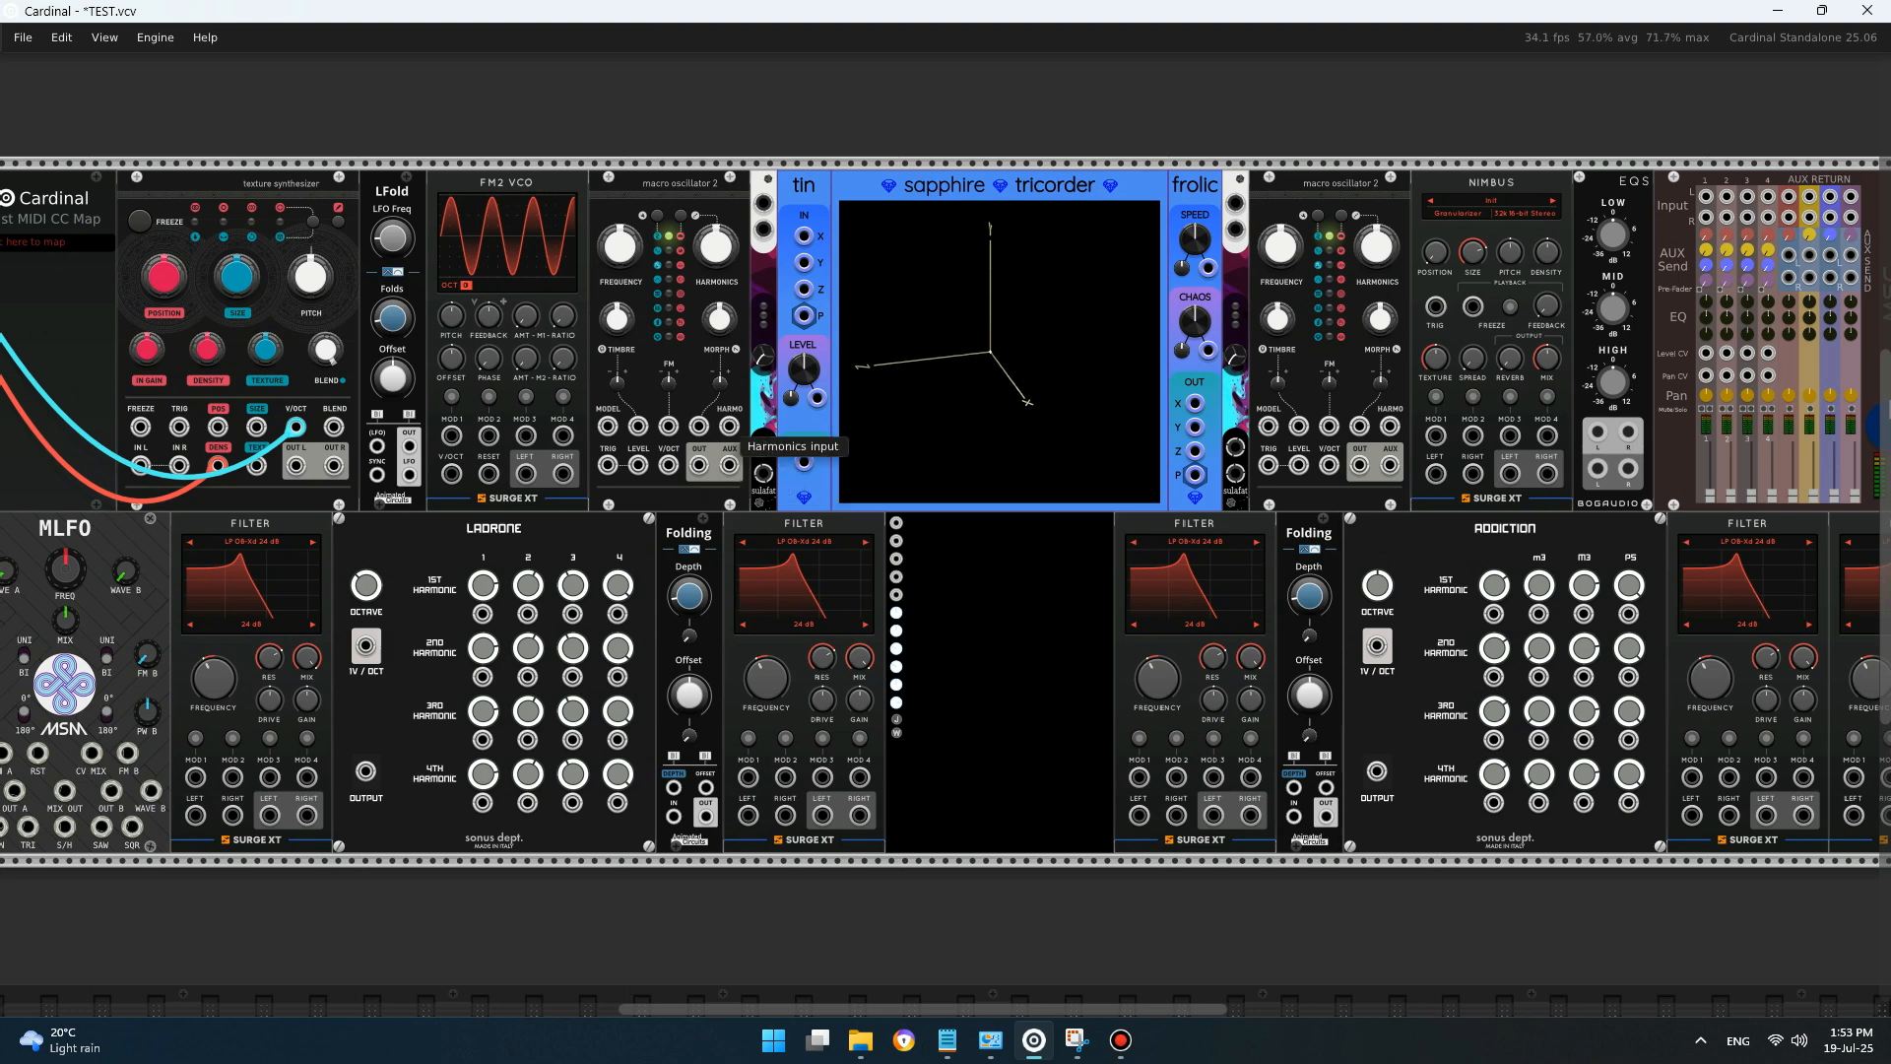
scroll(945, 522, right, 1)
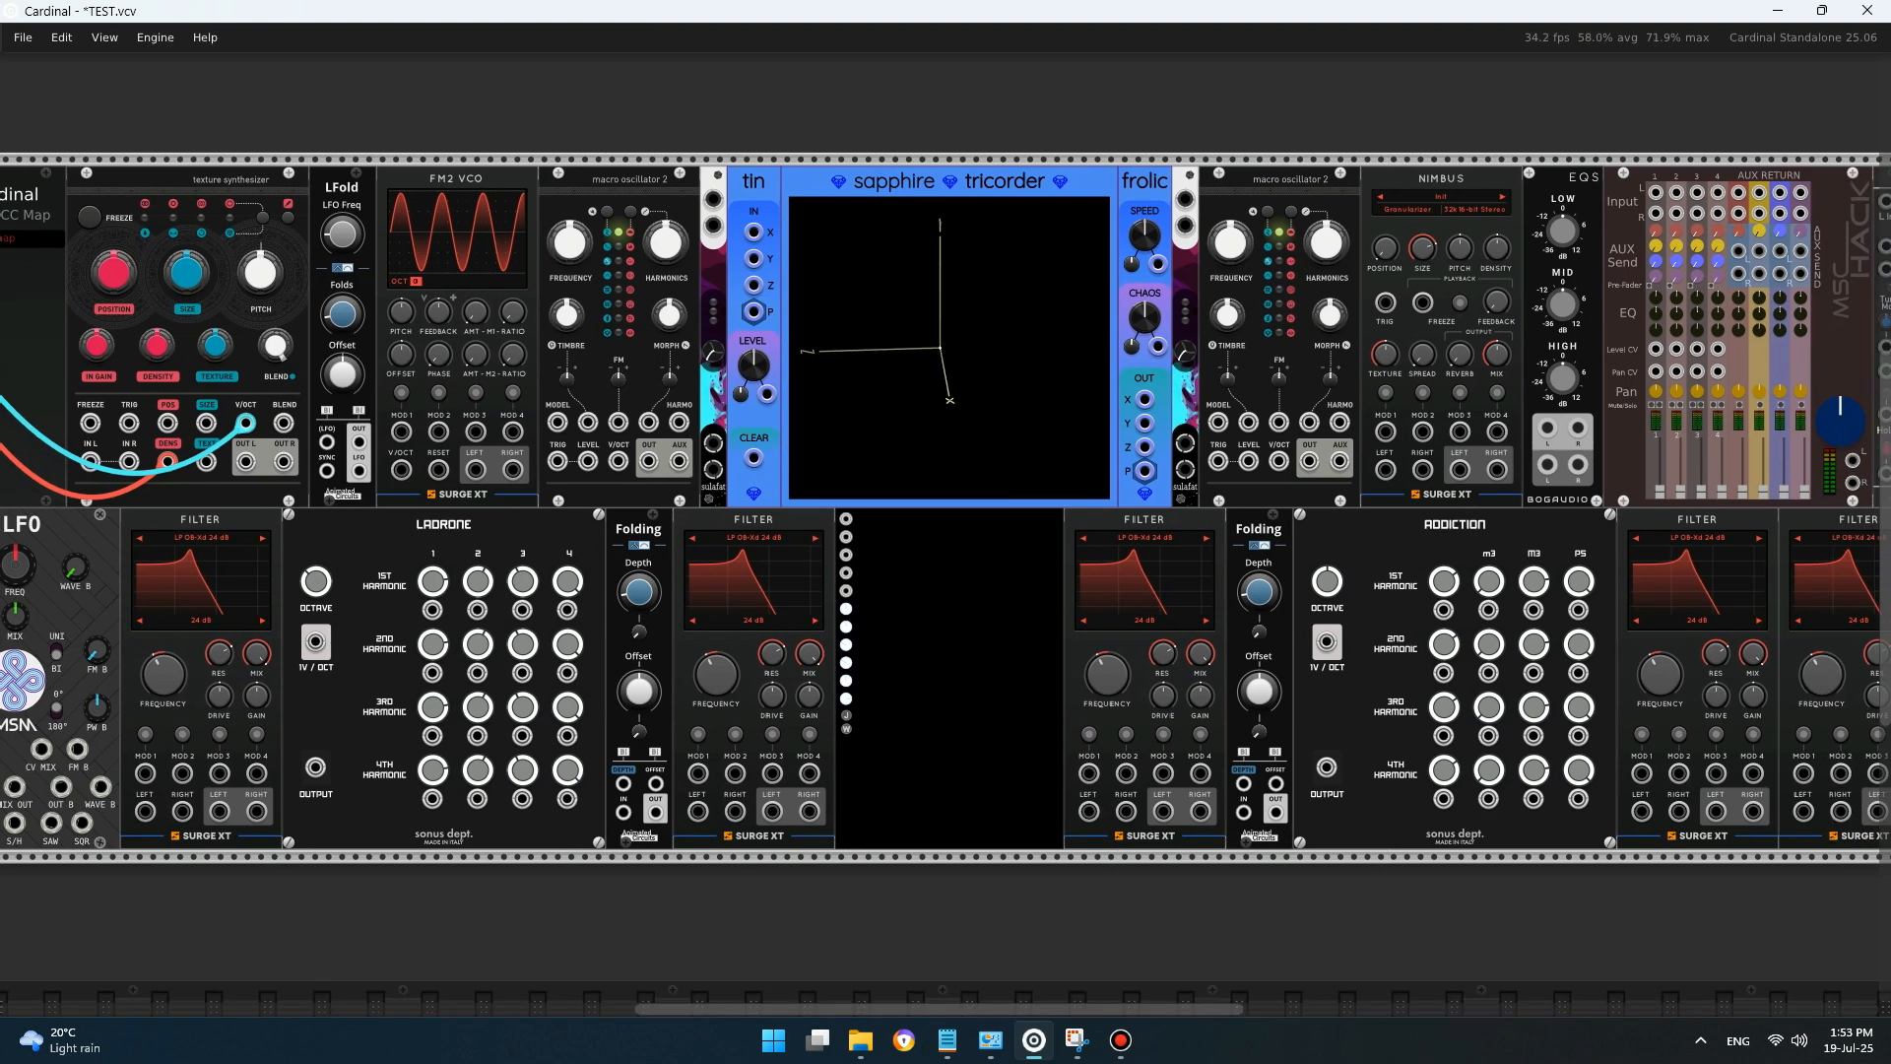
scroll(946, 522, right, 9)
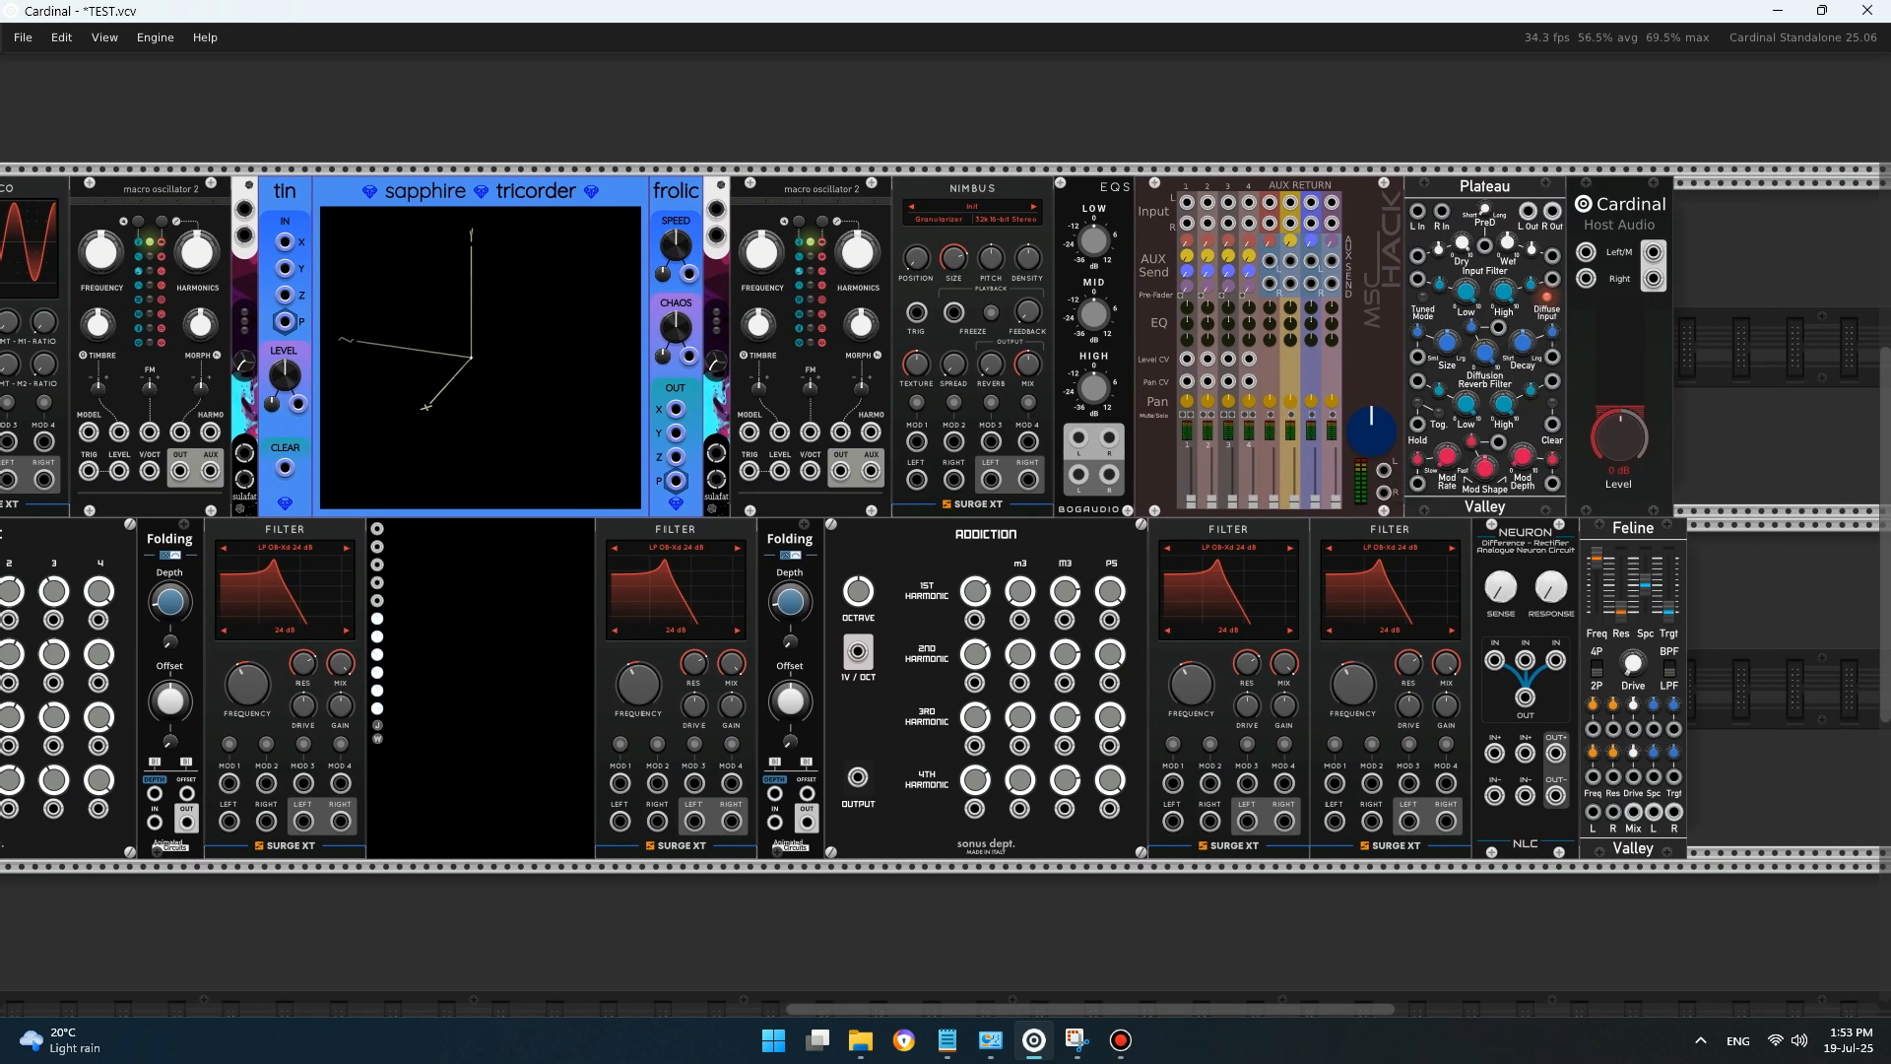
scroll(945, 522, left, 1)
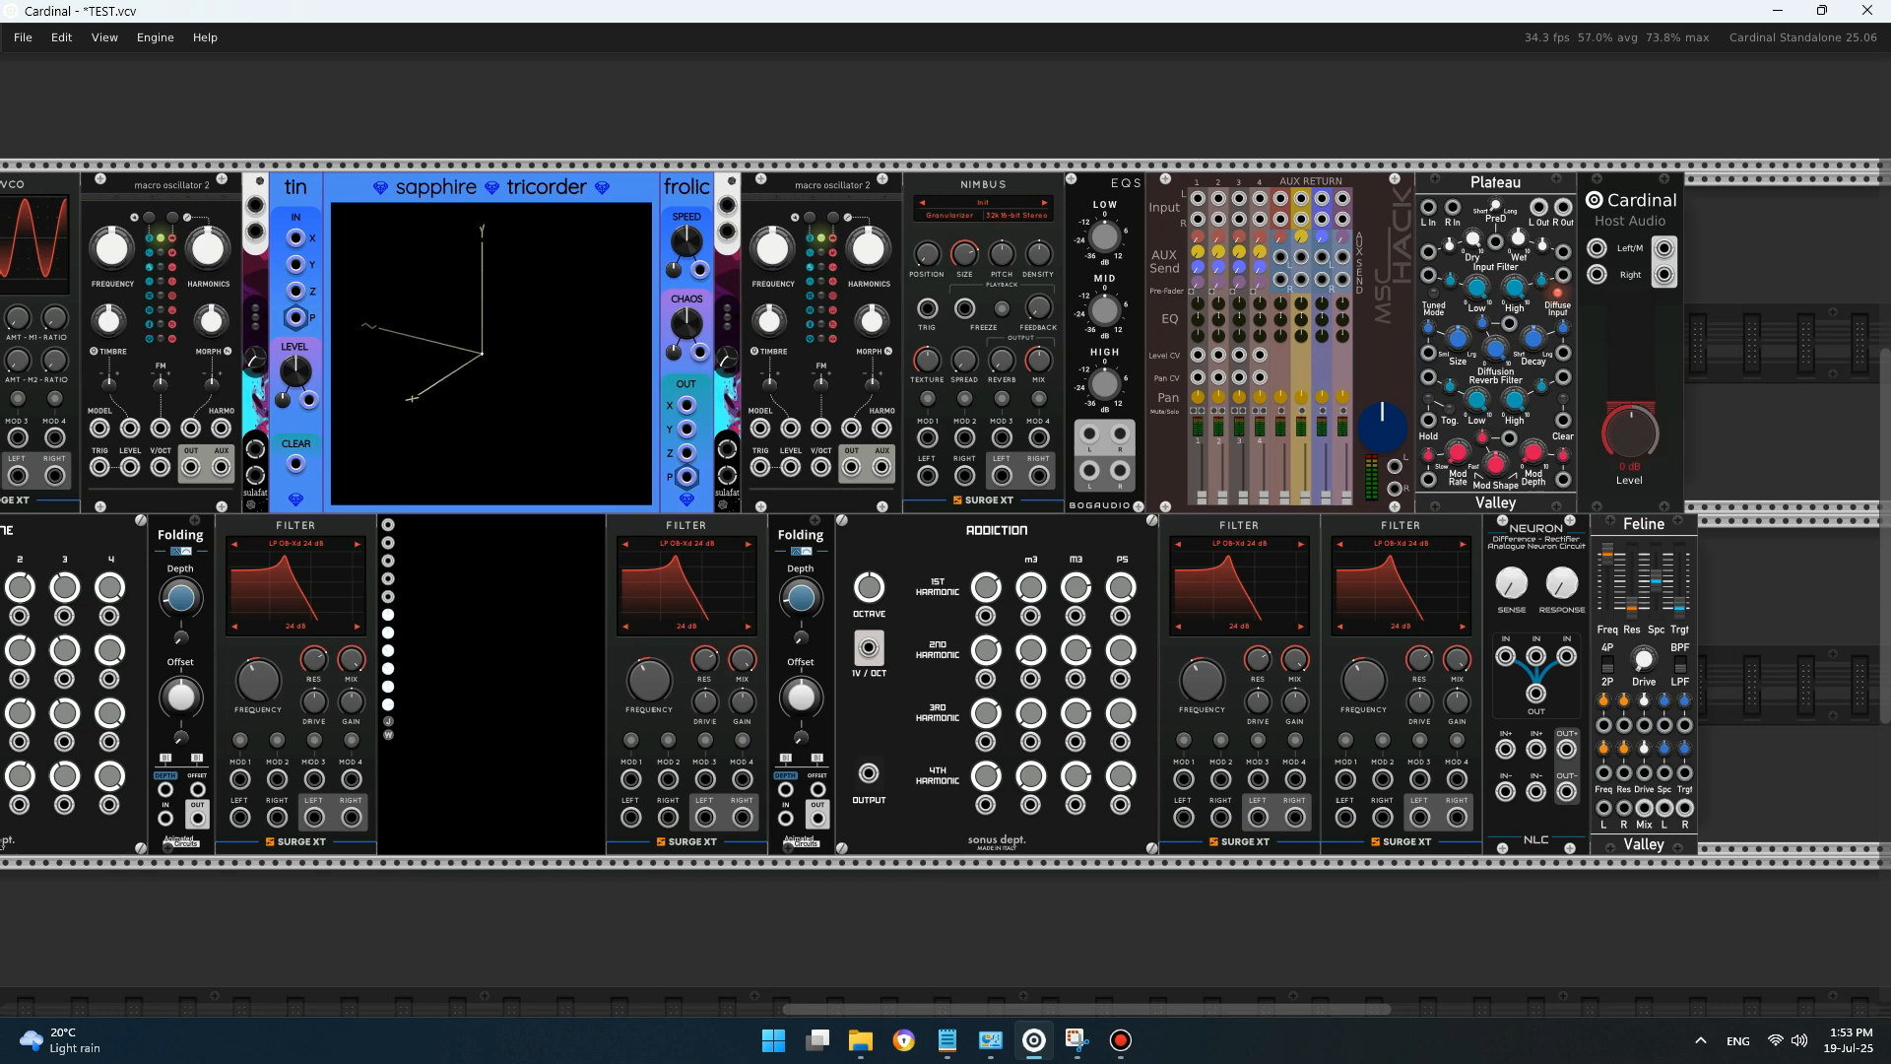
right_click(1393, 466)
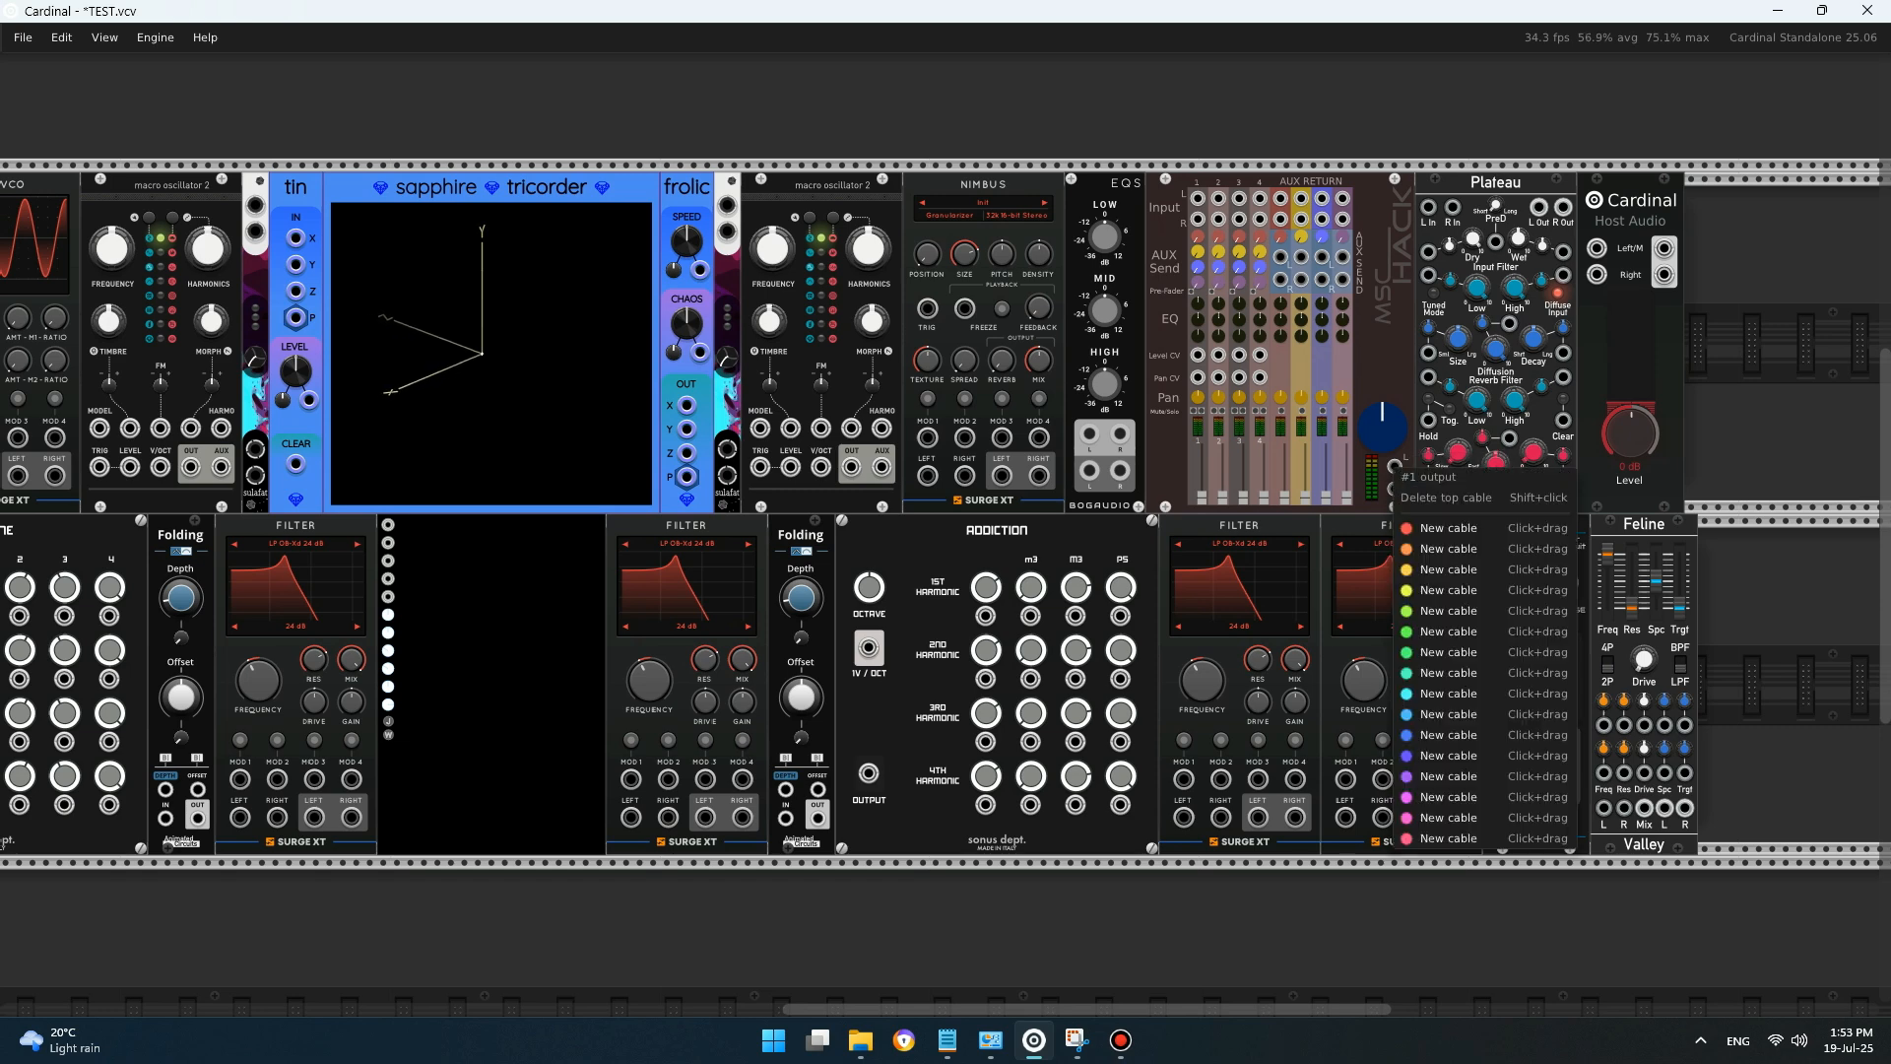
drag(1429, 528, 1428, 528)
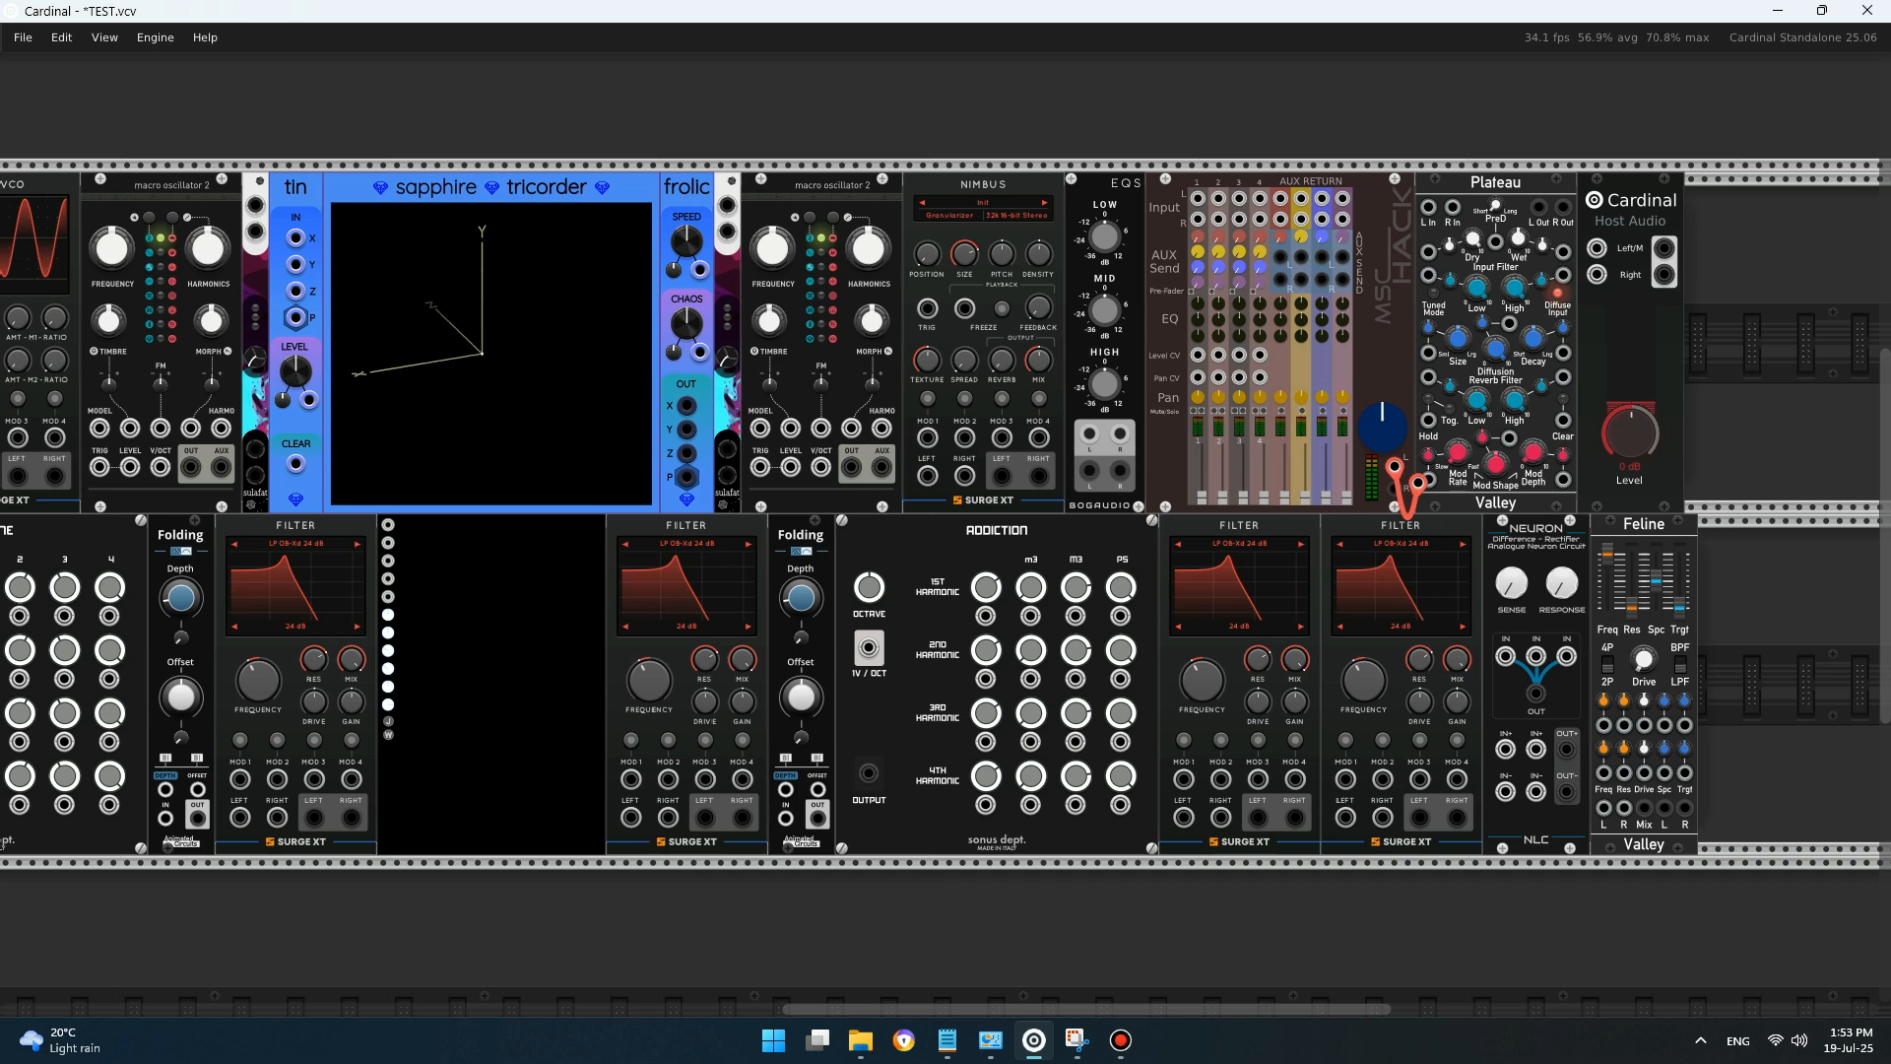
click(1089, 433)
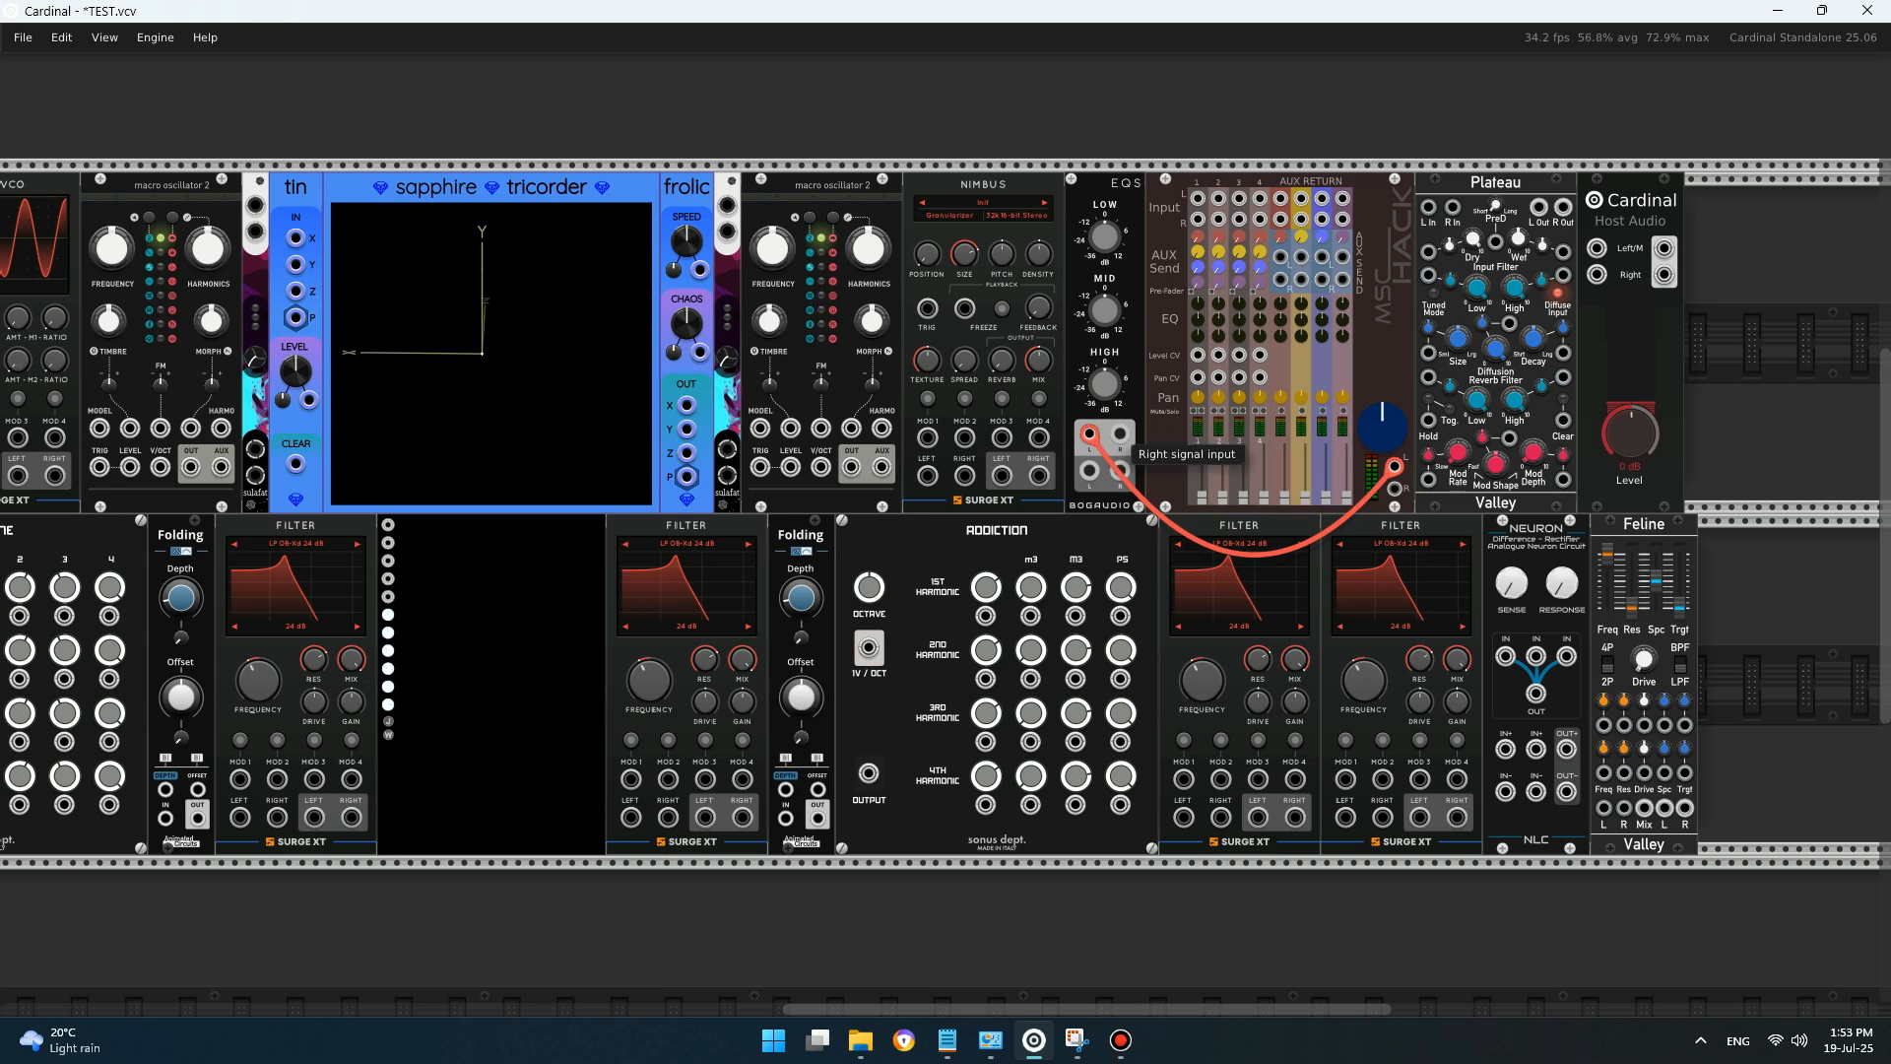
- Patch the MSC Hack mixer's lower main output to the EQS right signal input with a red cable
right_click(1120, 435)
click(1177, 513)
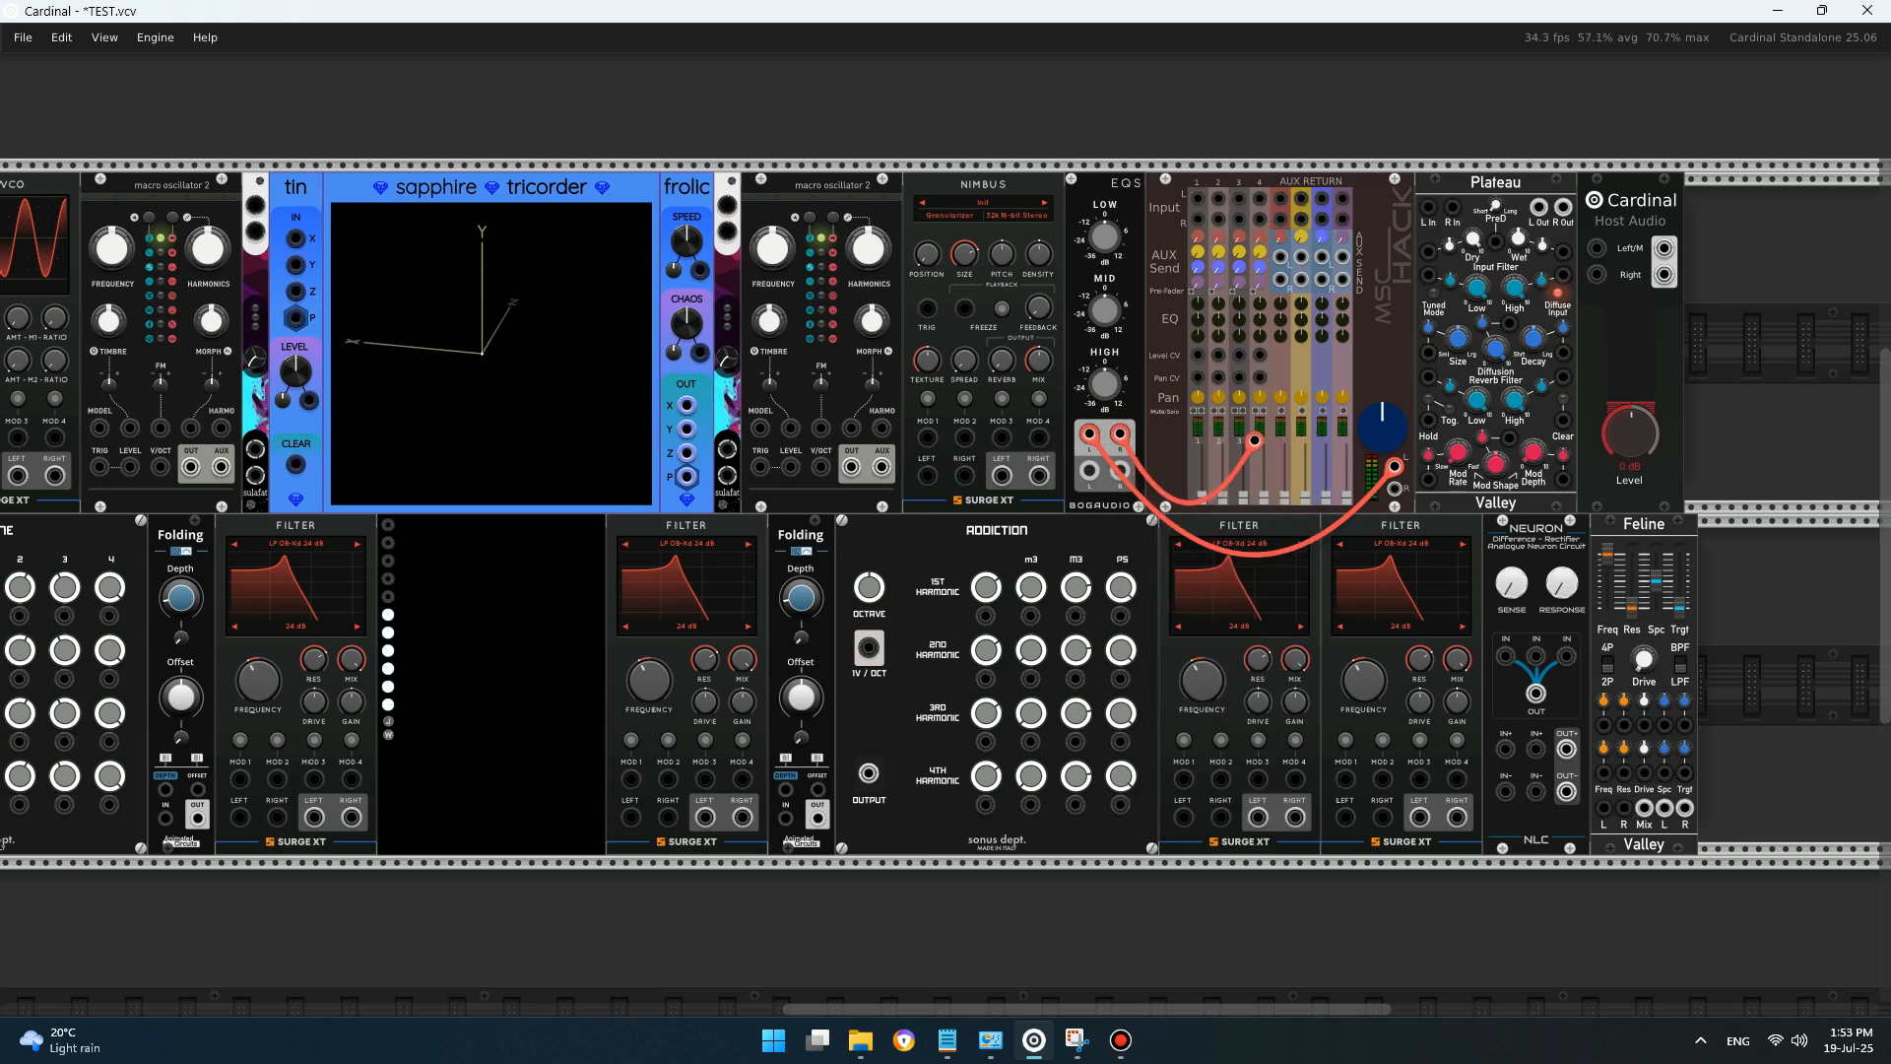
click(1395, 489)
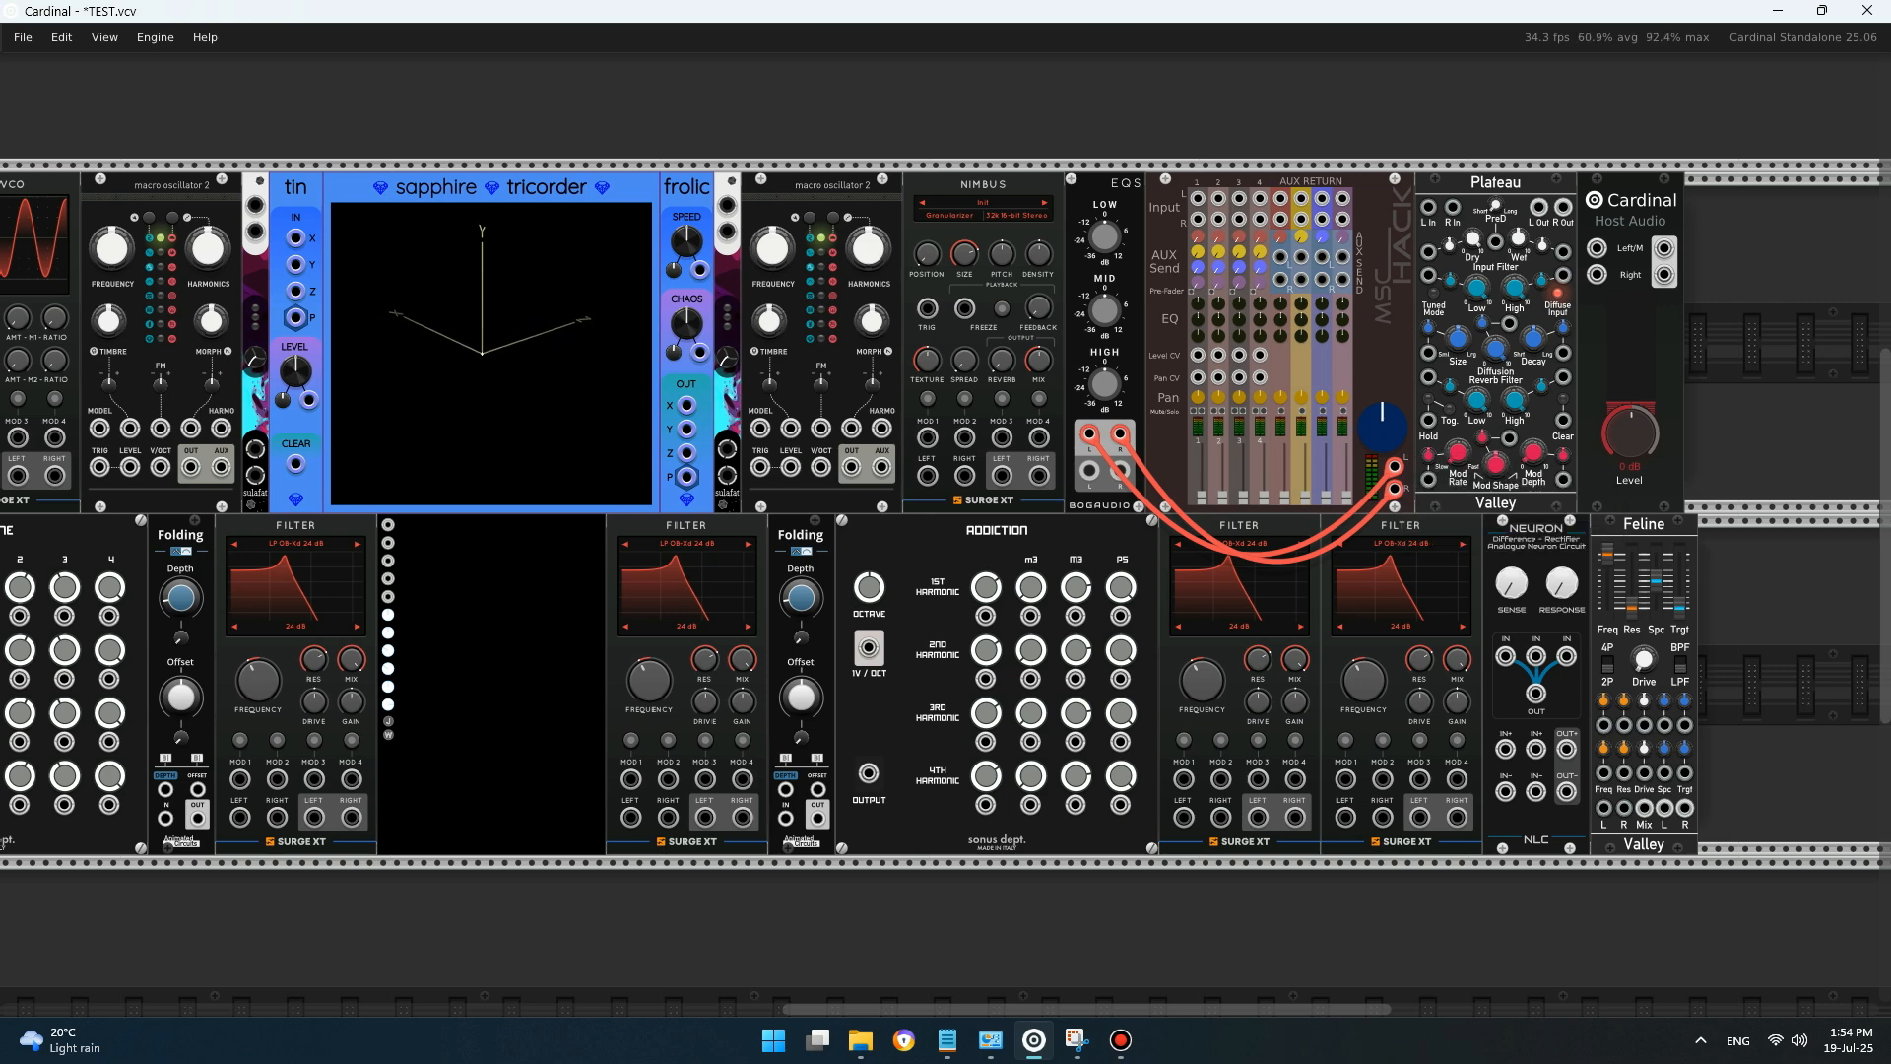
- Patch the EQS left output to the Molten Bypass module's left input with a red cable
drag(1256, 79, 1236, 296)
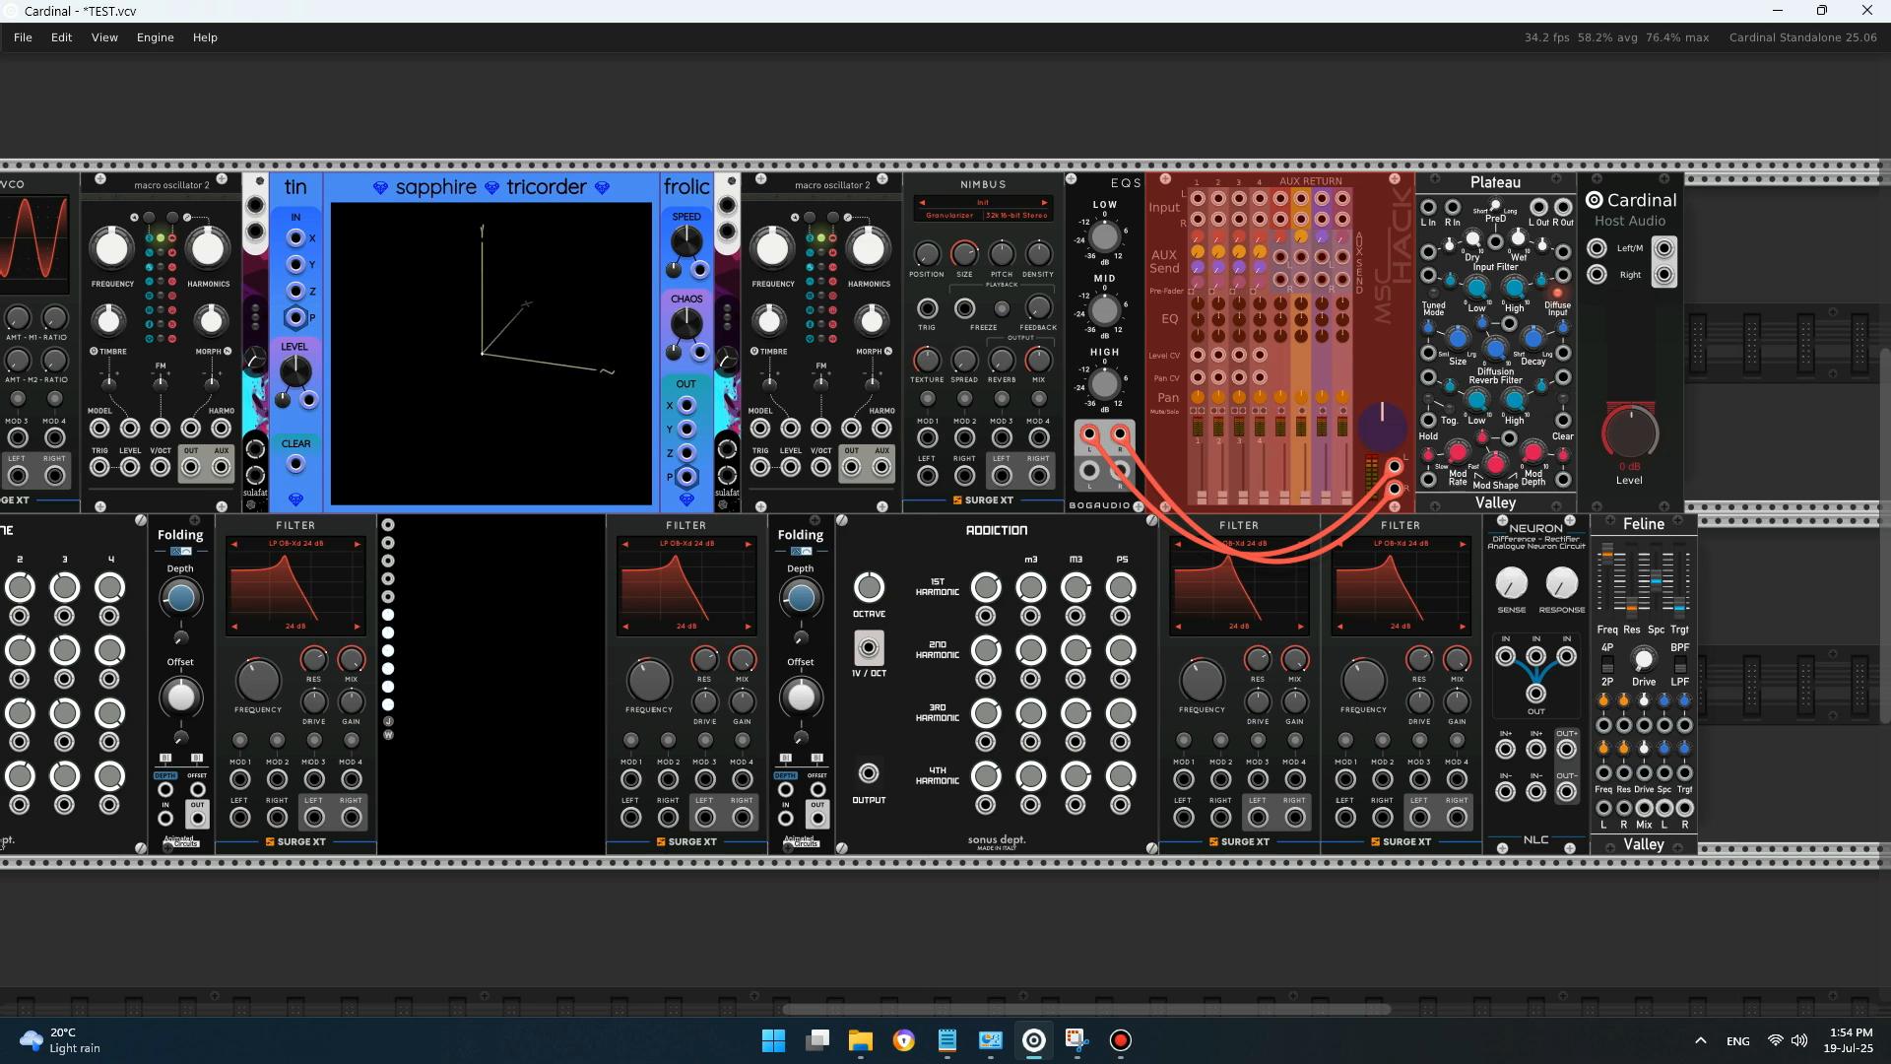
mouse_move(1107, 239)
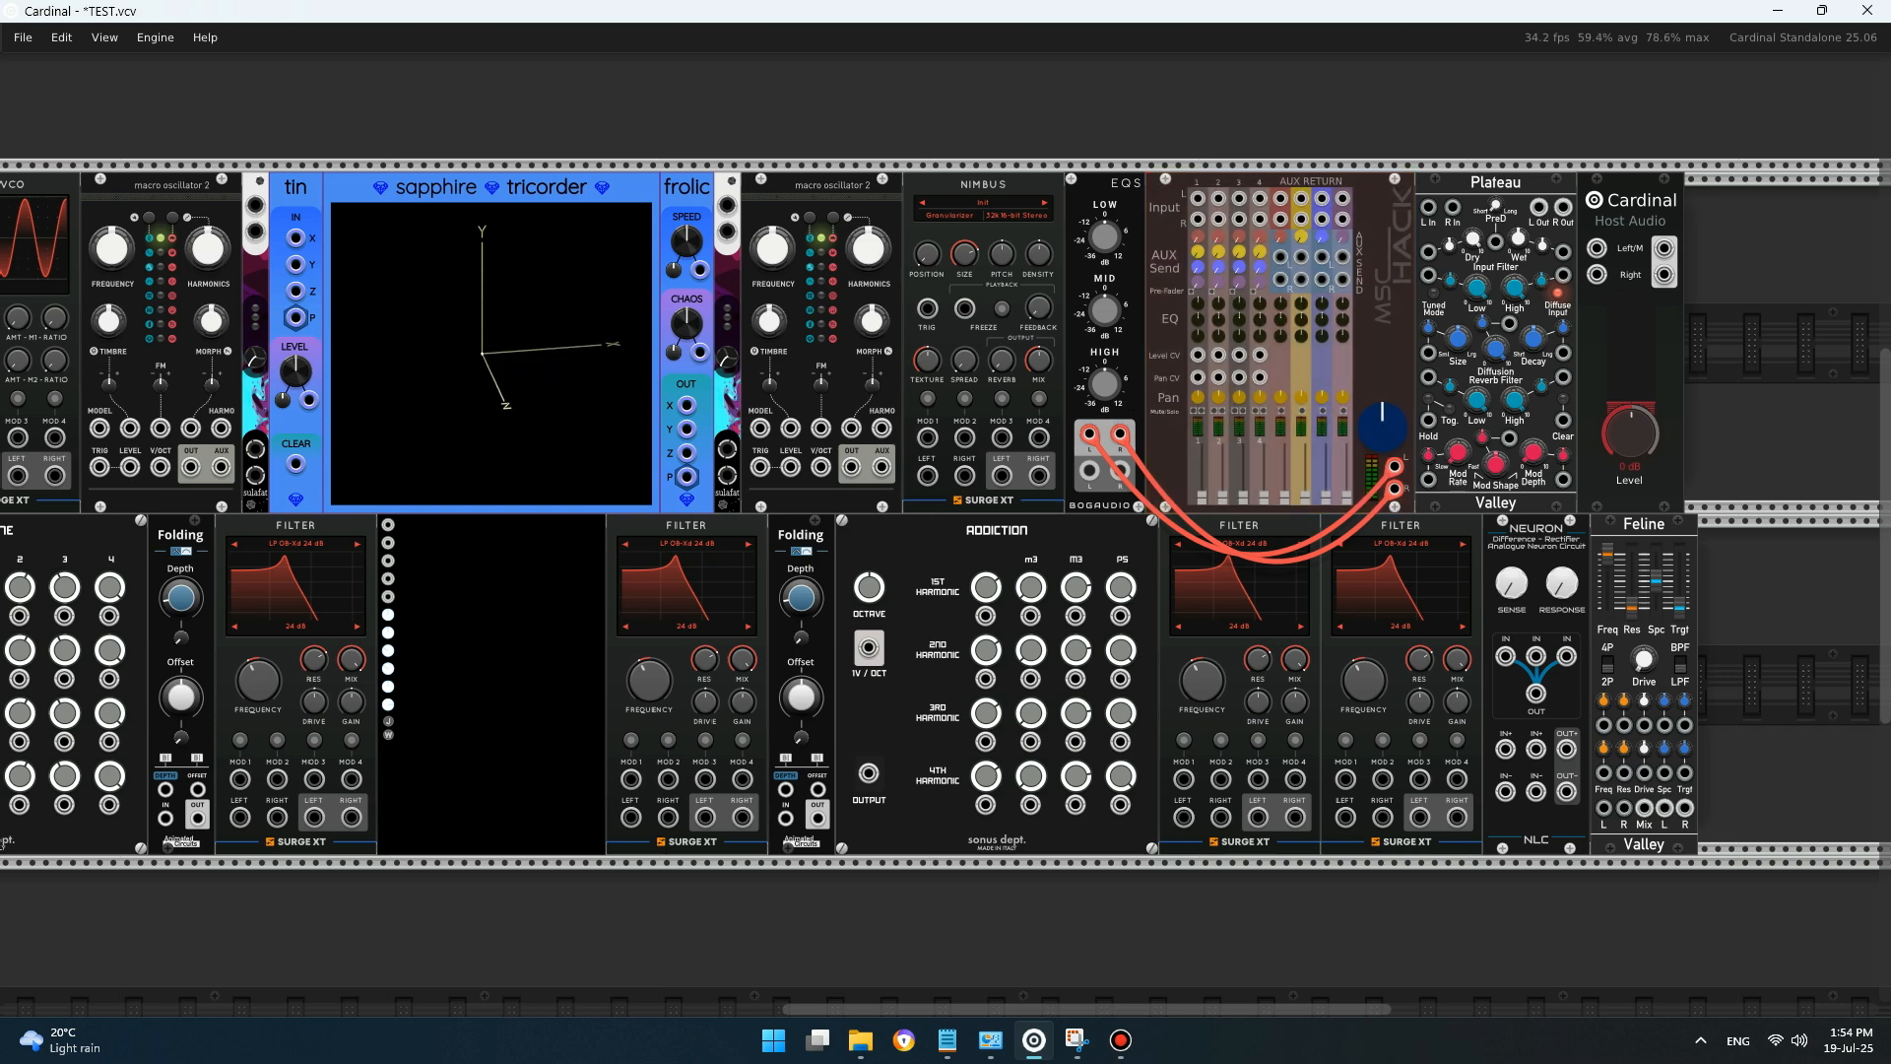
right_click(1089, 470)
drag(1114, 532, 111, 245)
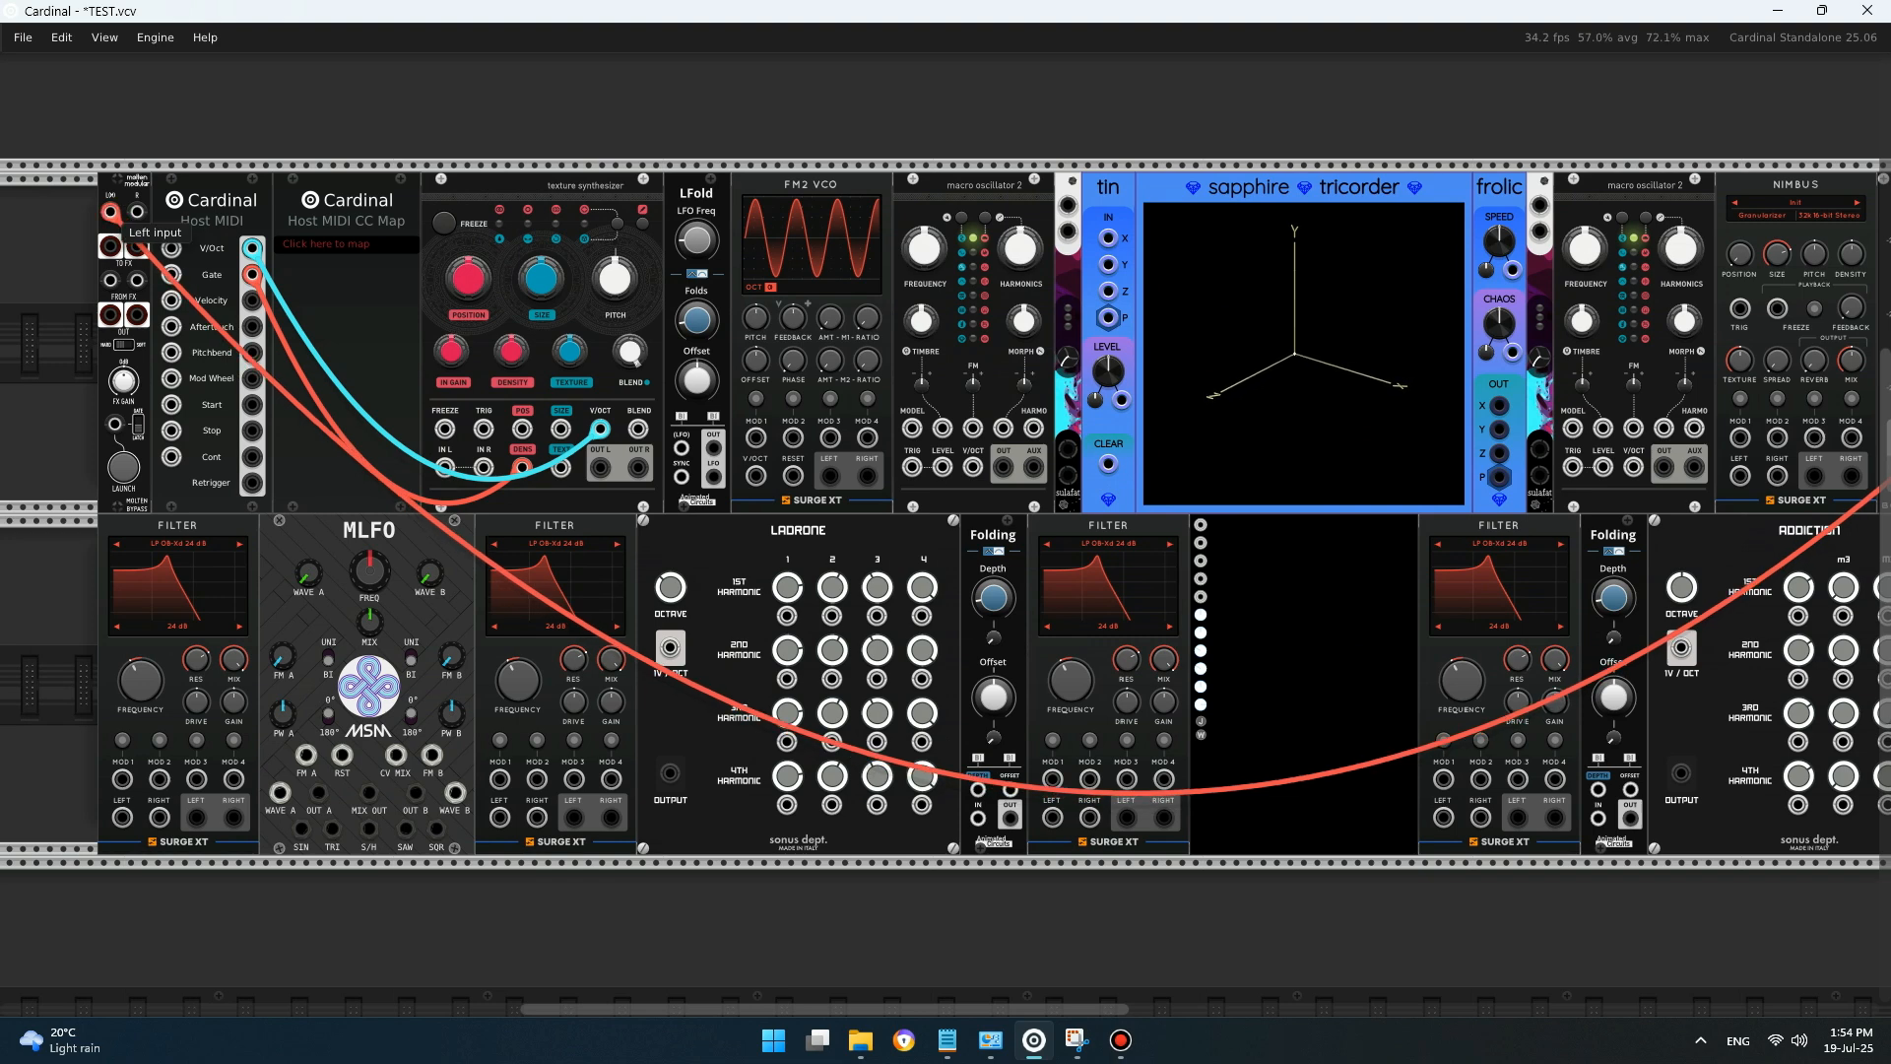
drag(111, 211, 110, 212)
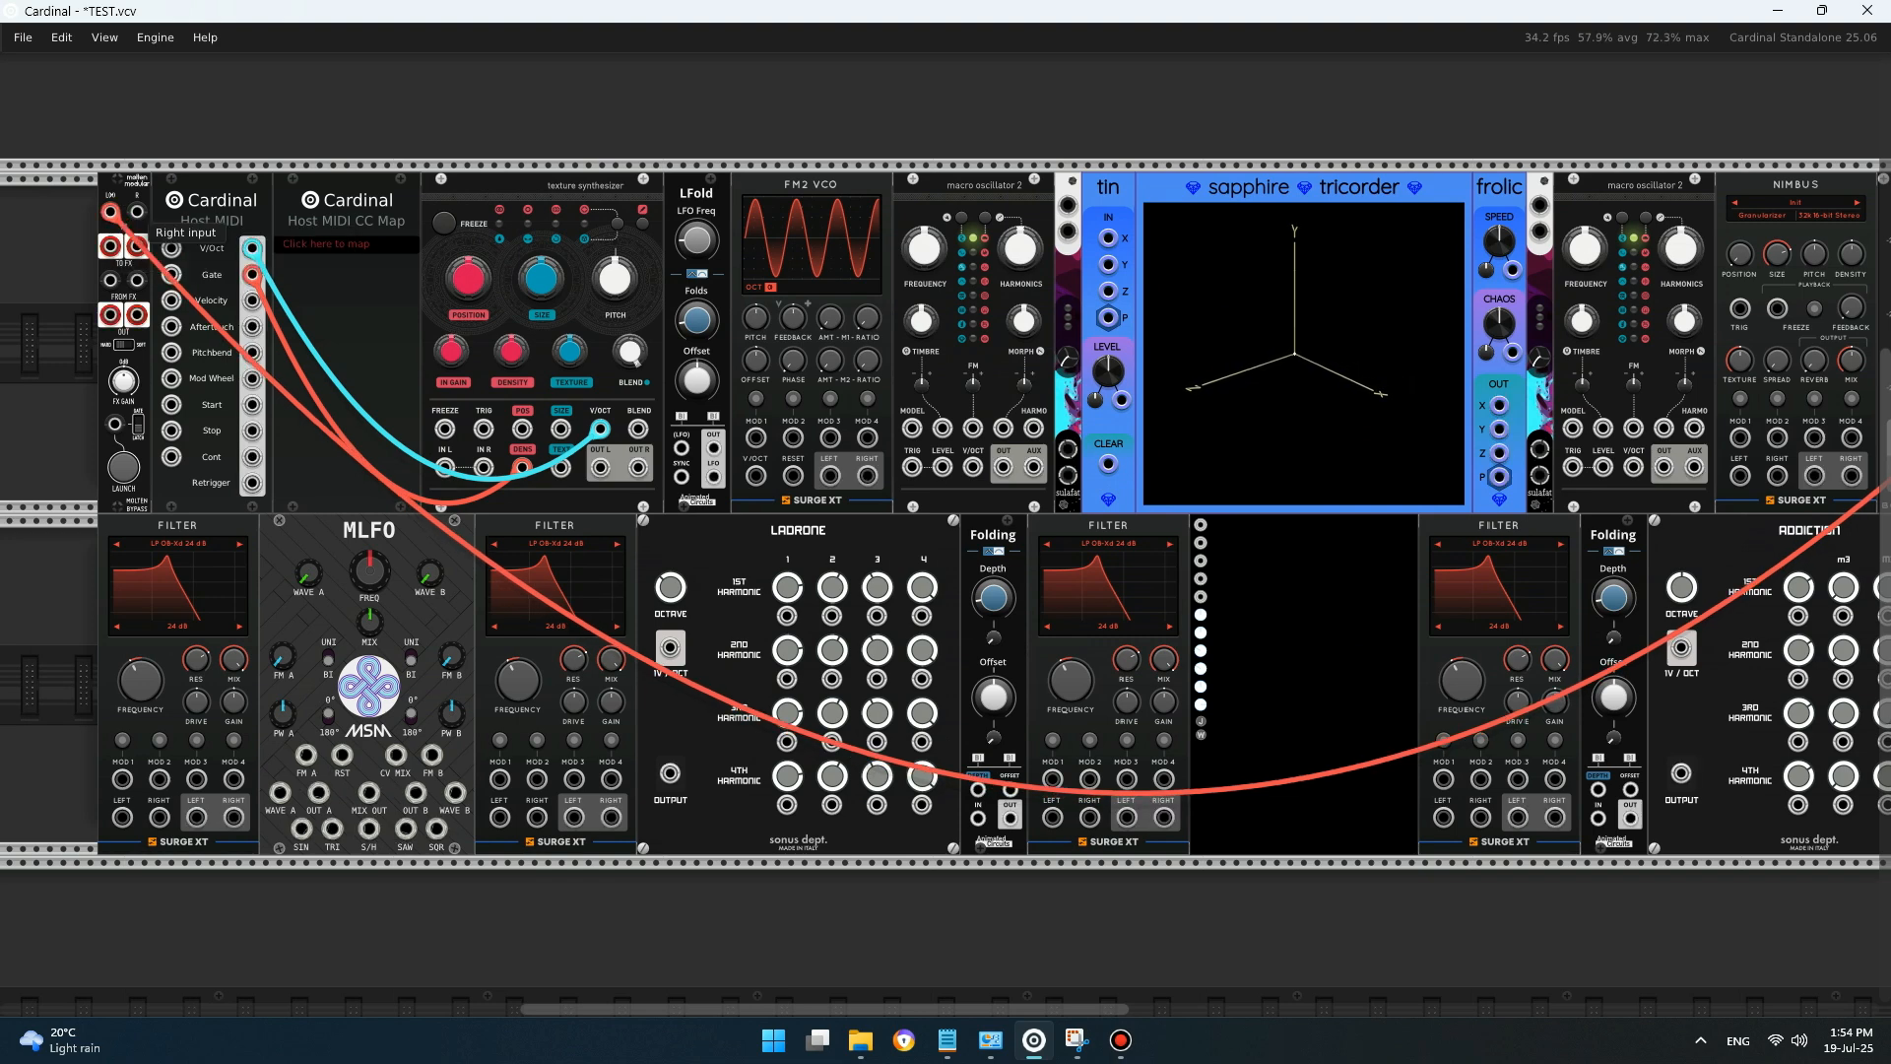
- Patch the EQS right output to the Molten Bypass module's right input with a red cable
right_click(137, 212)
drag(197, 290, 1726, 471)
- Patch the Molten Bypass module's left and right outputs to Plateau's left and right inputs with red cables
scroll(946, 503, left, 3)
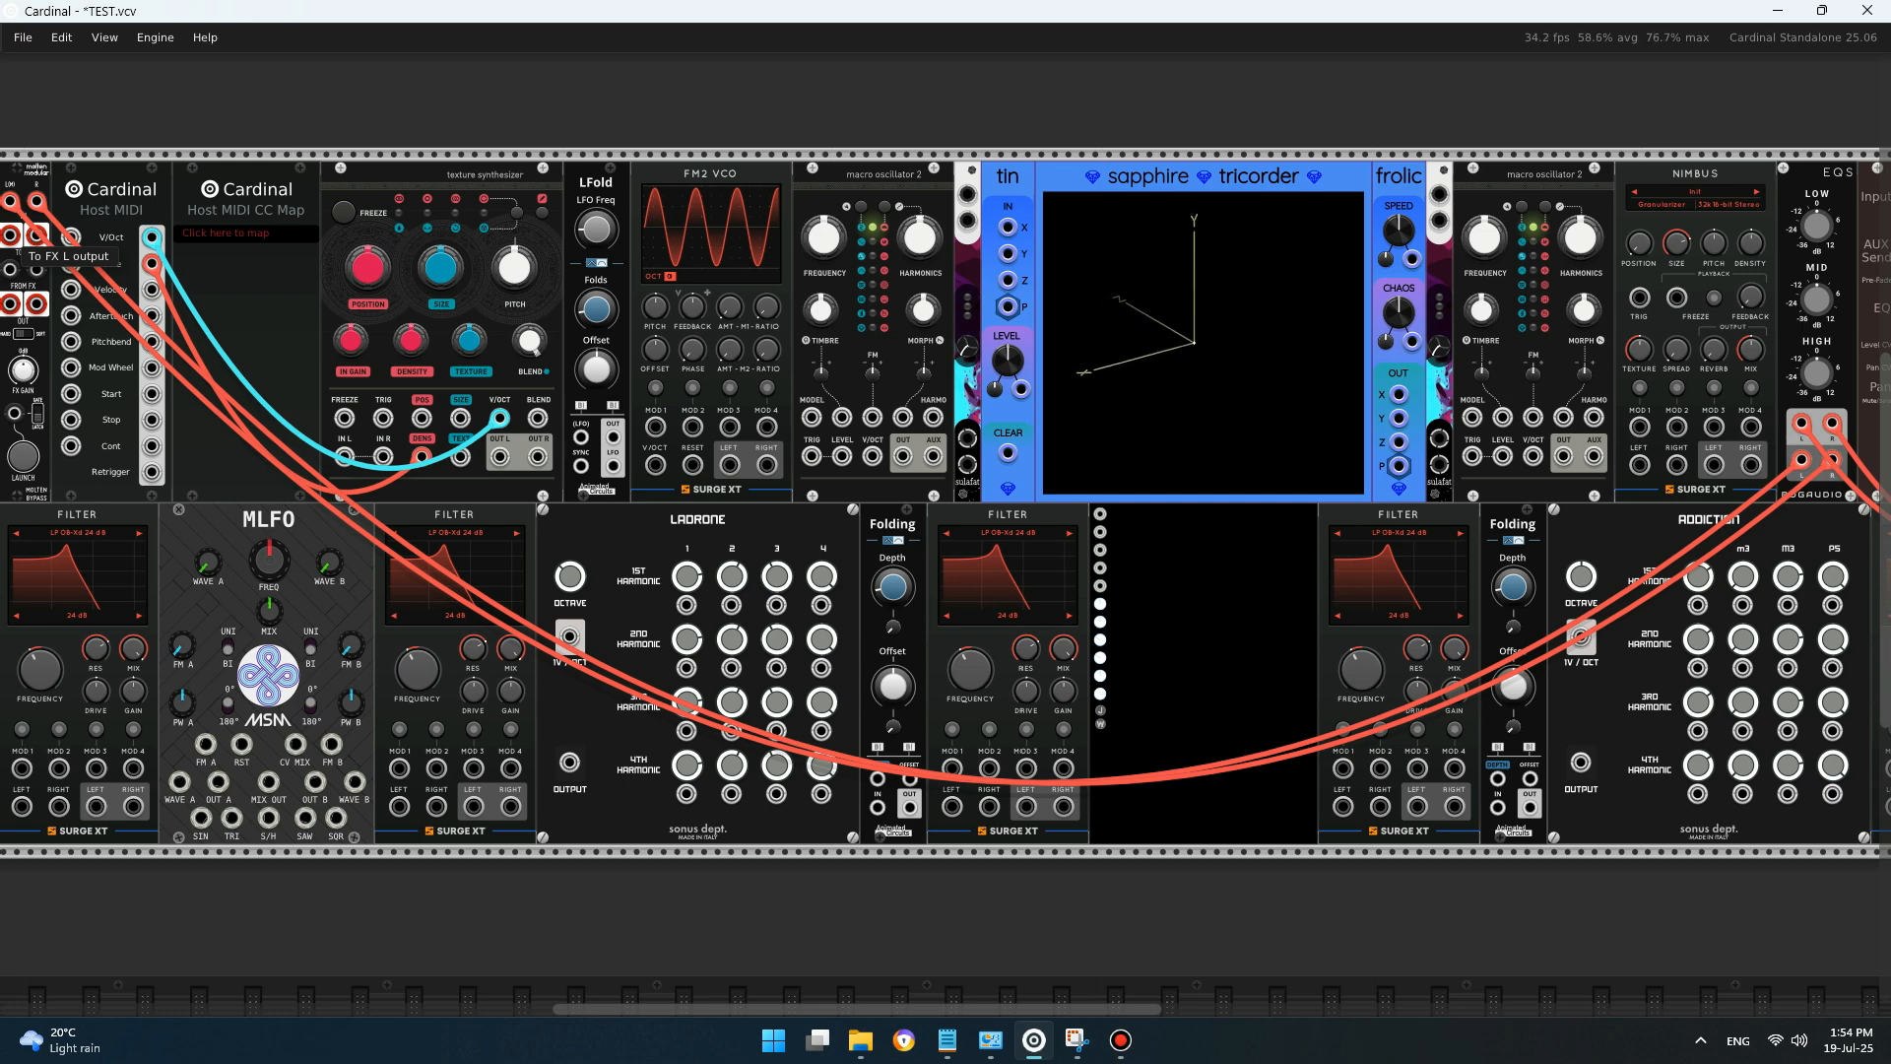
right_click(10, 305)
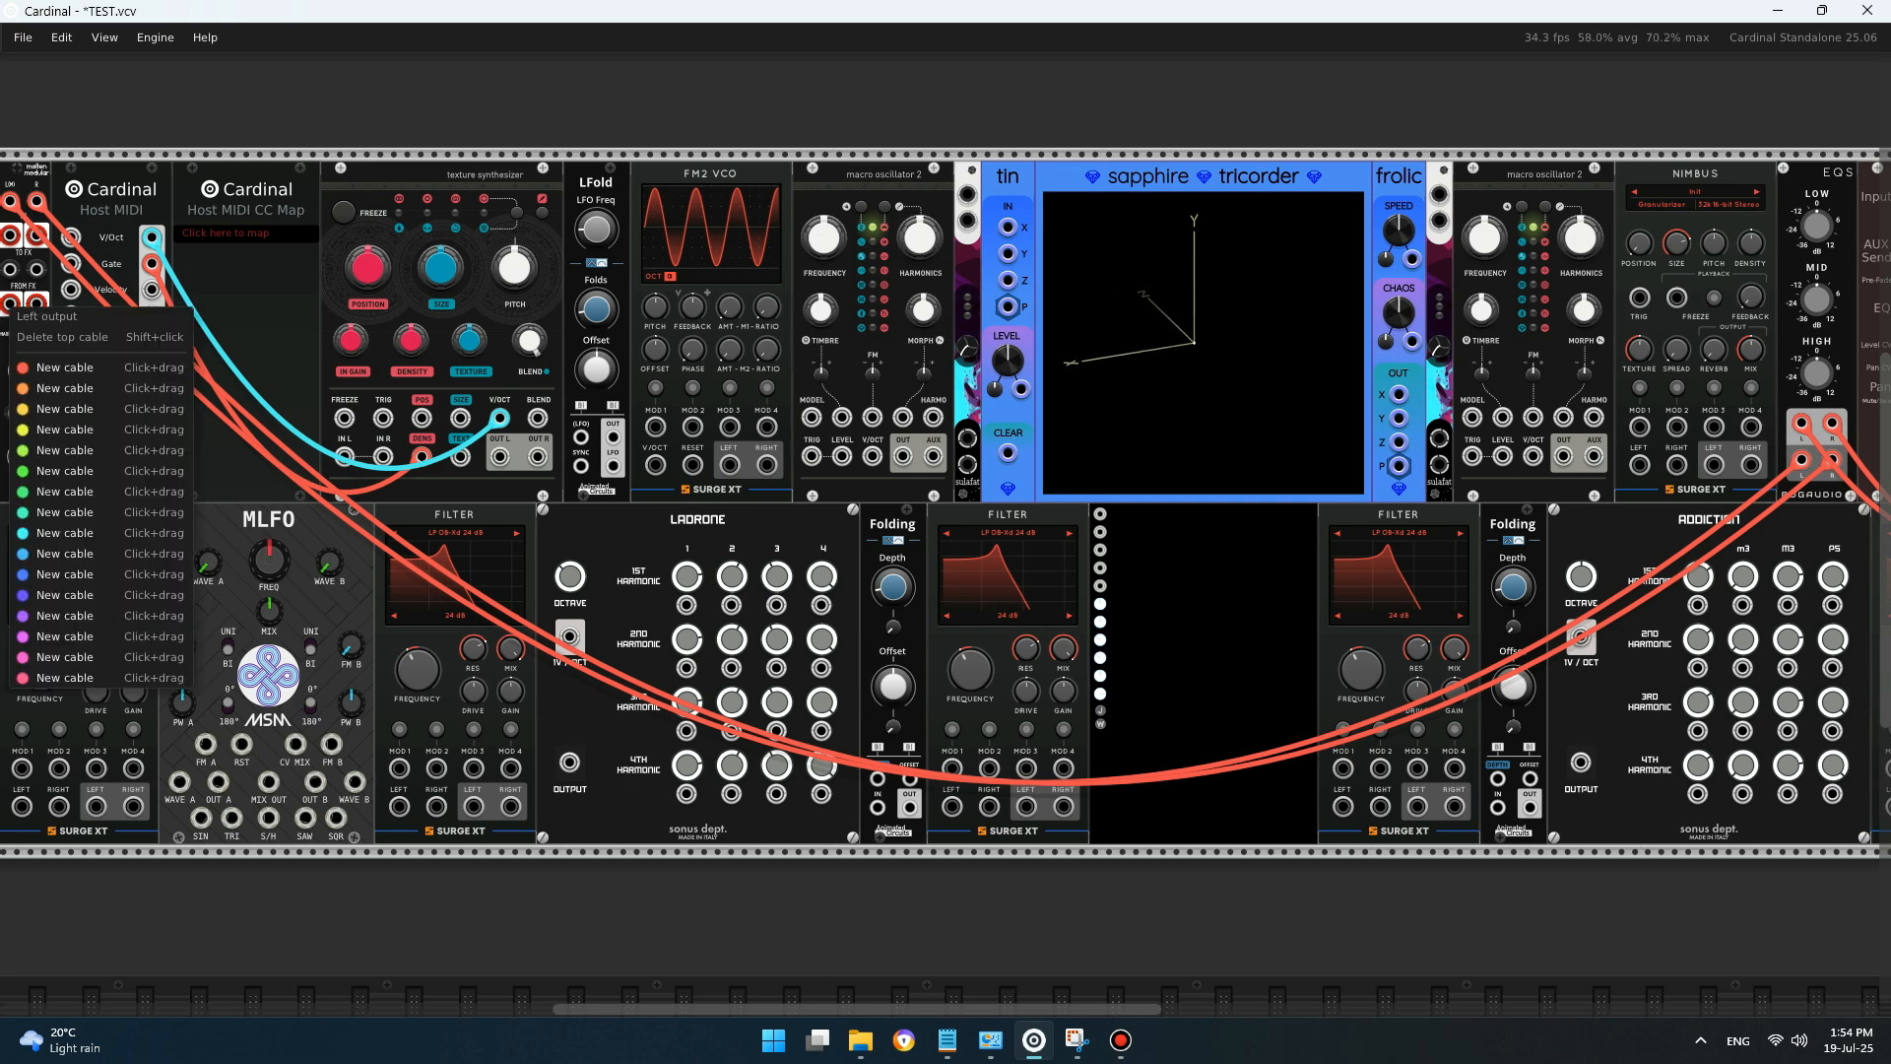
drag(40, 367, 1865, 310)
drag(1215, 309, 1491, 197)
right_click(1514, 196)
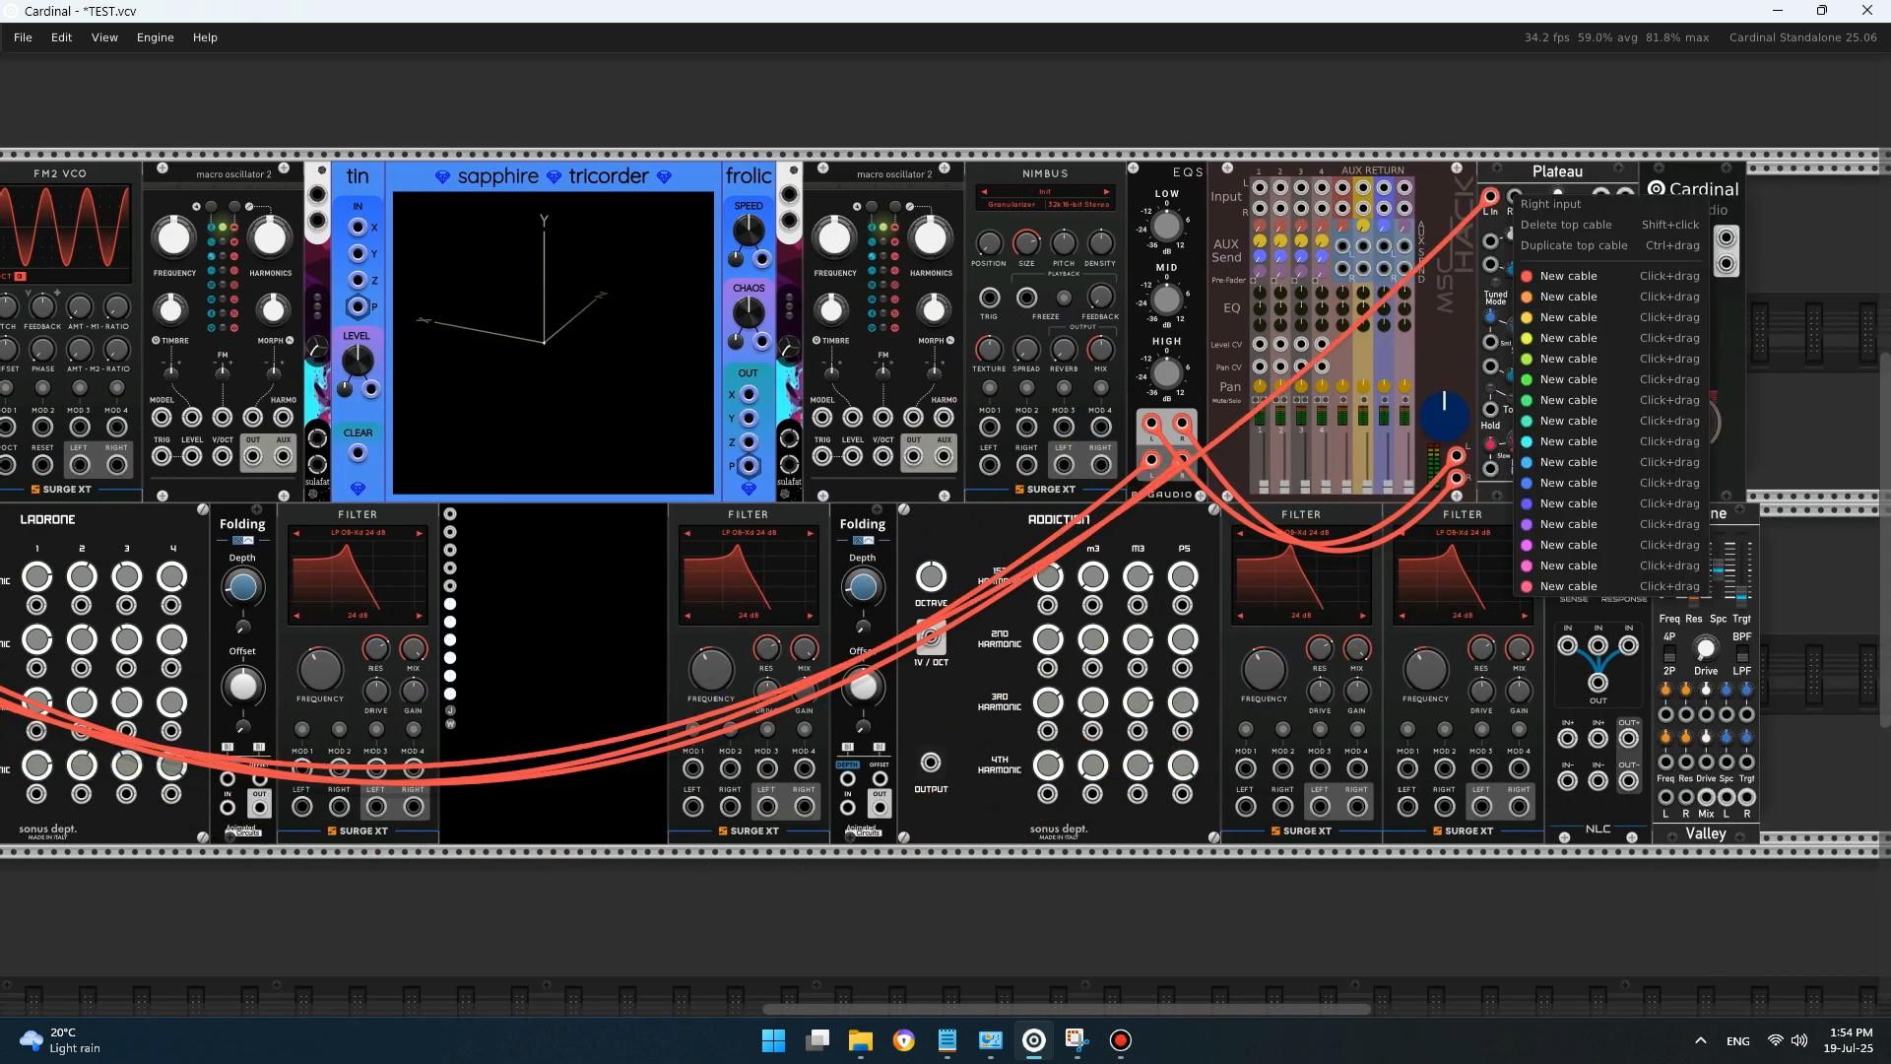
click(1551, 278)
drag(1551, 281, 380, 315)
- Patch Plateau's left and right outputs to the Host Audio module's Left/M and Right inputs with red cables
scroll(946, 532, right, 20)
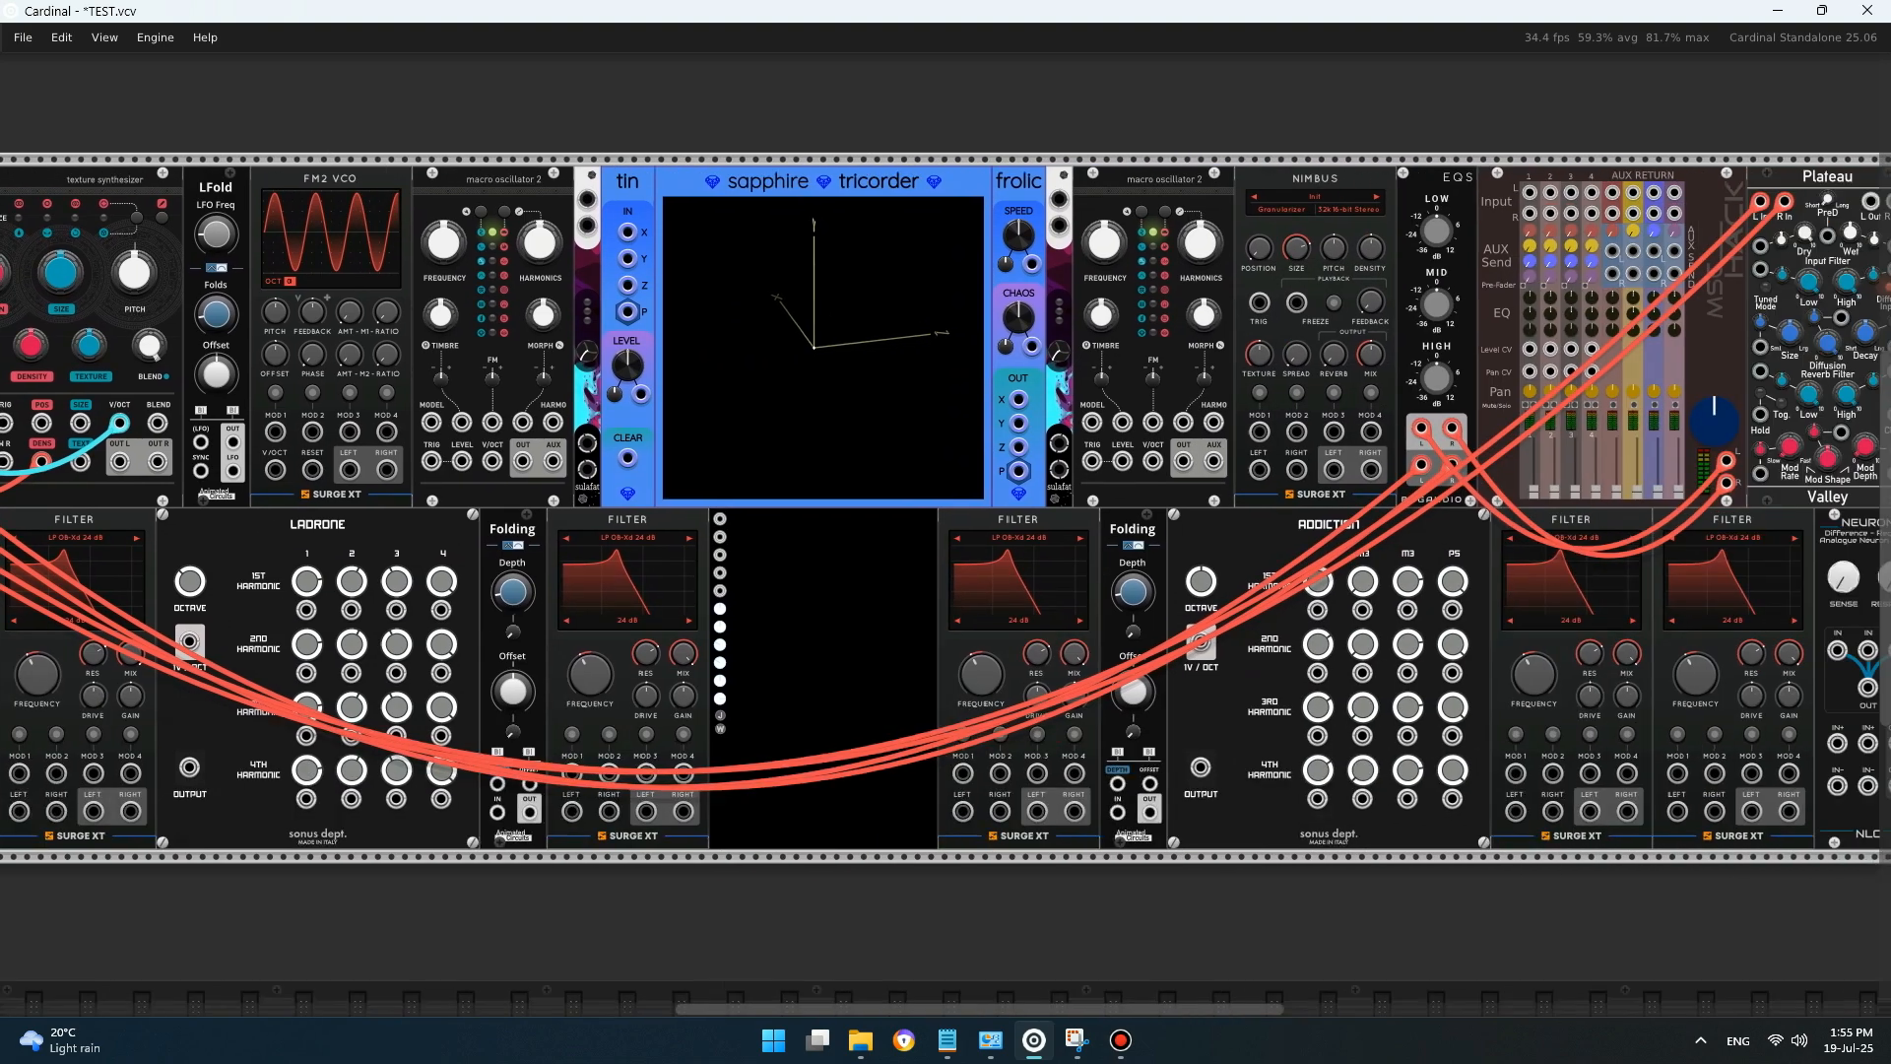
scroll(946, 531, up, 1)
right_click(1405, 260)
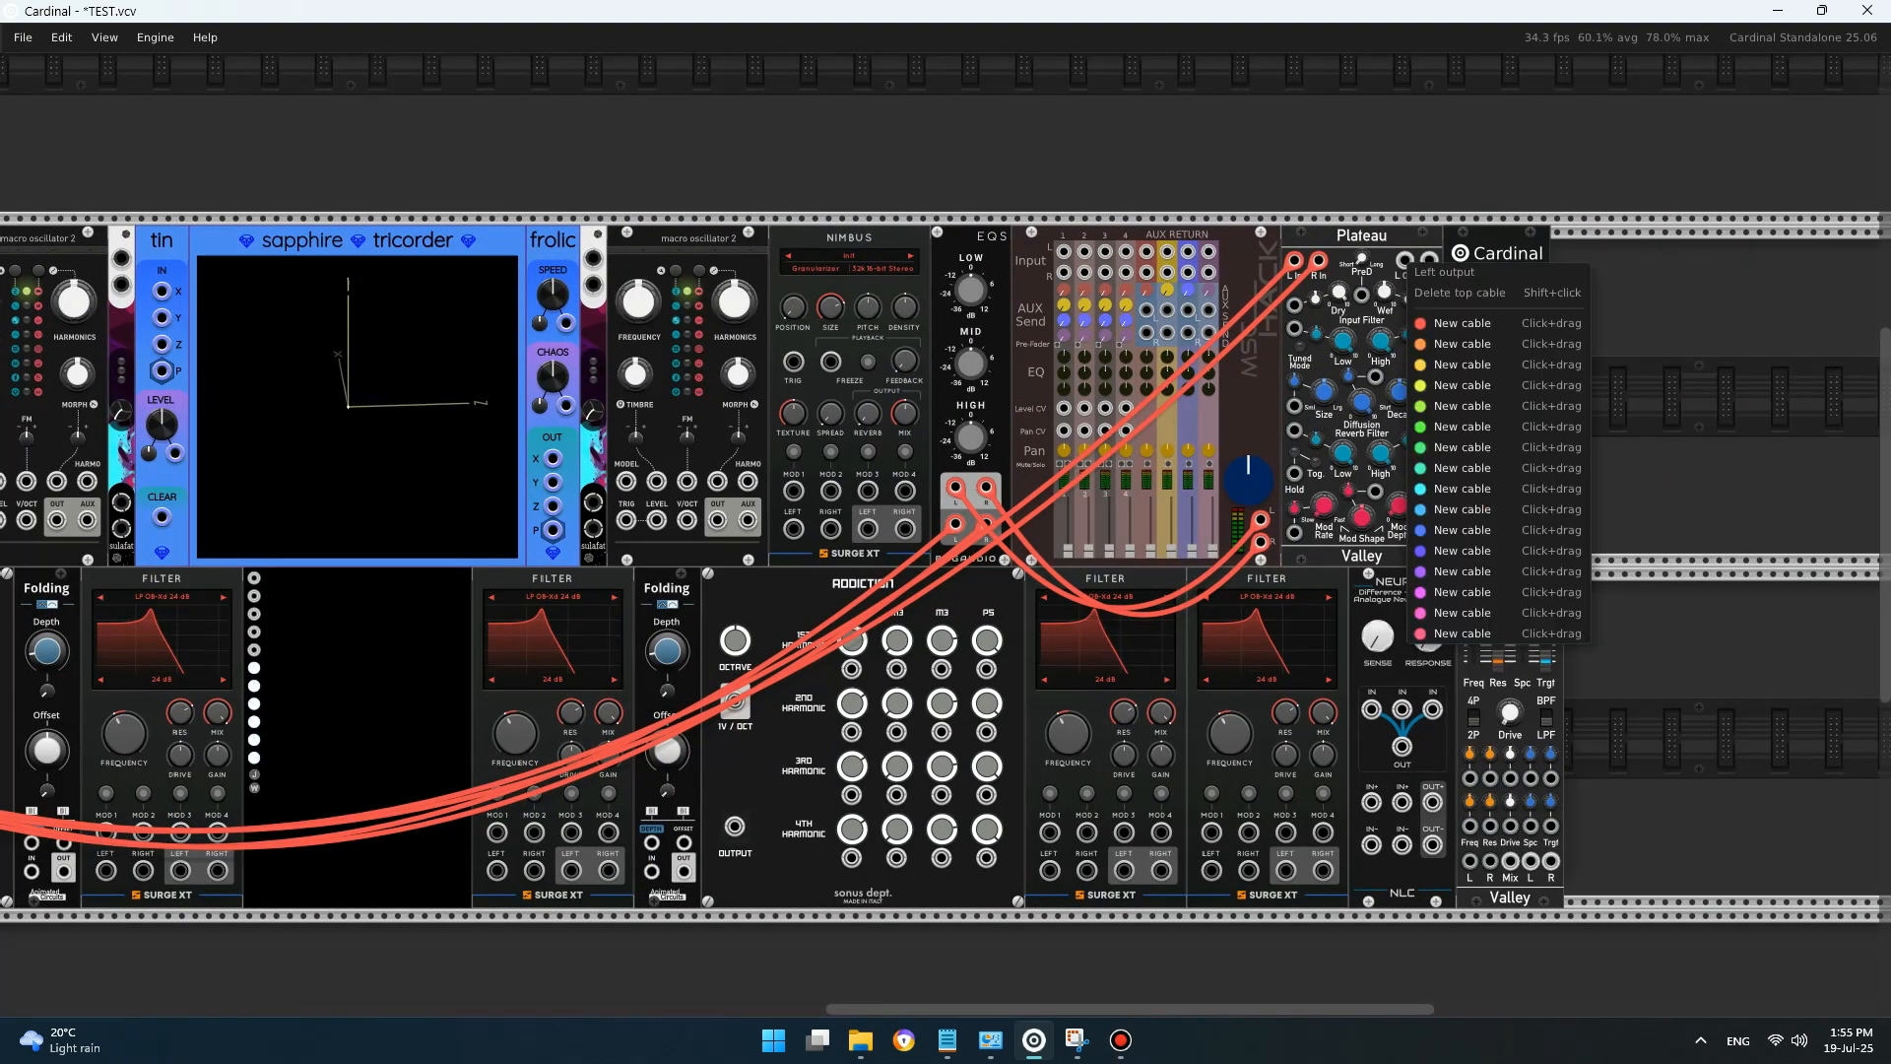
click(1411, 298)
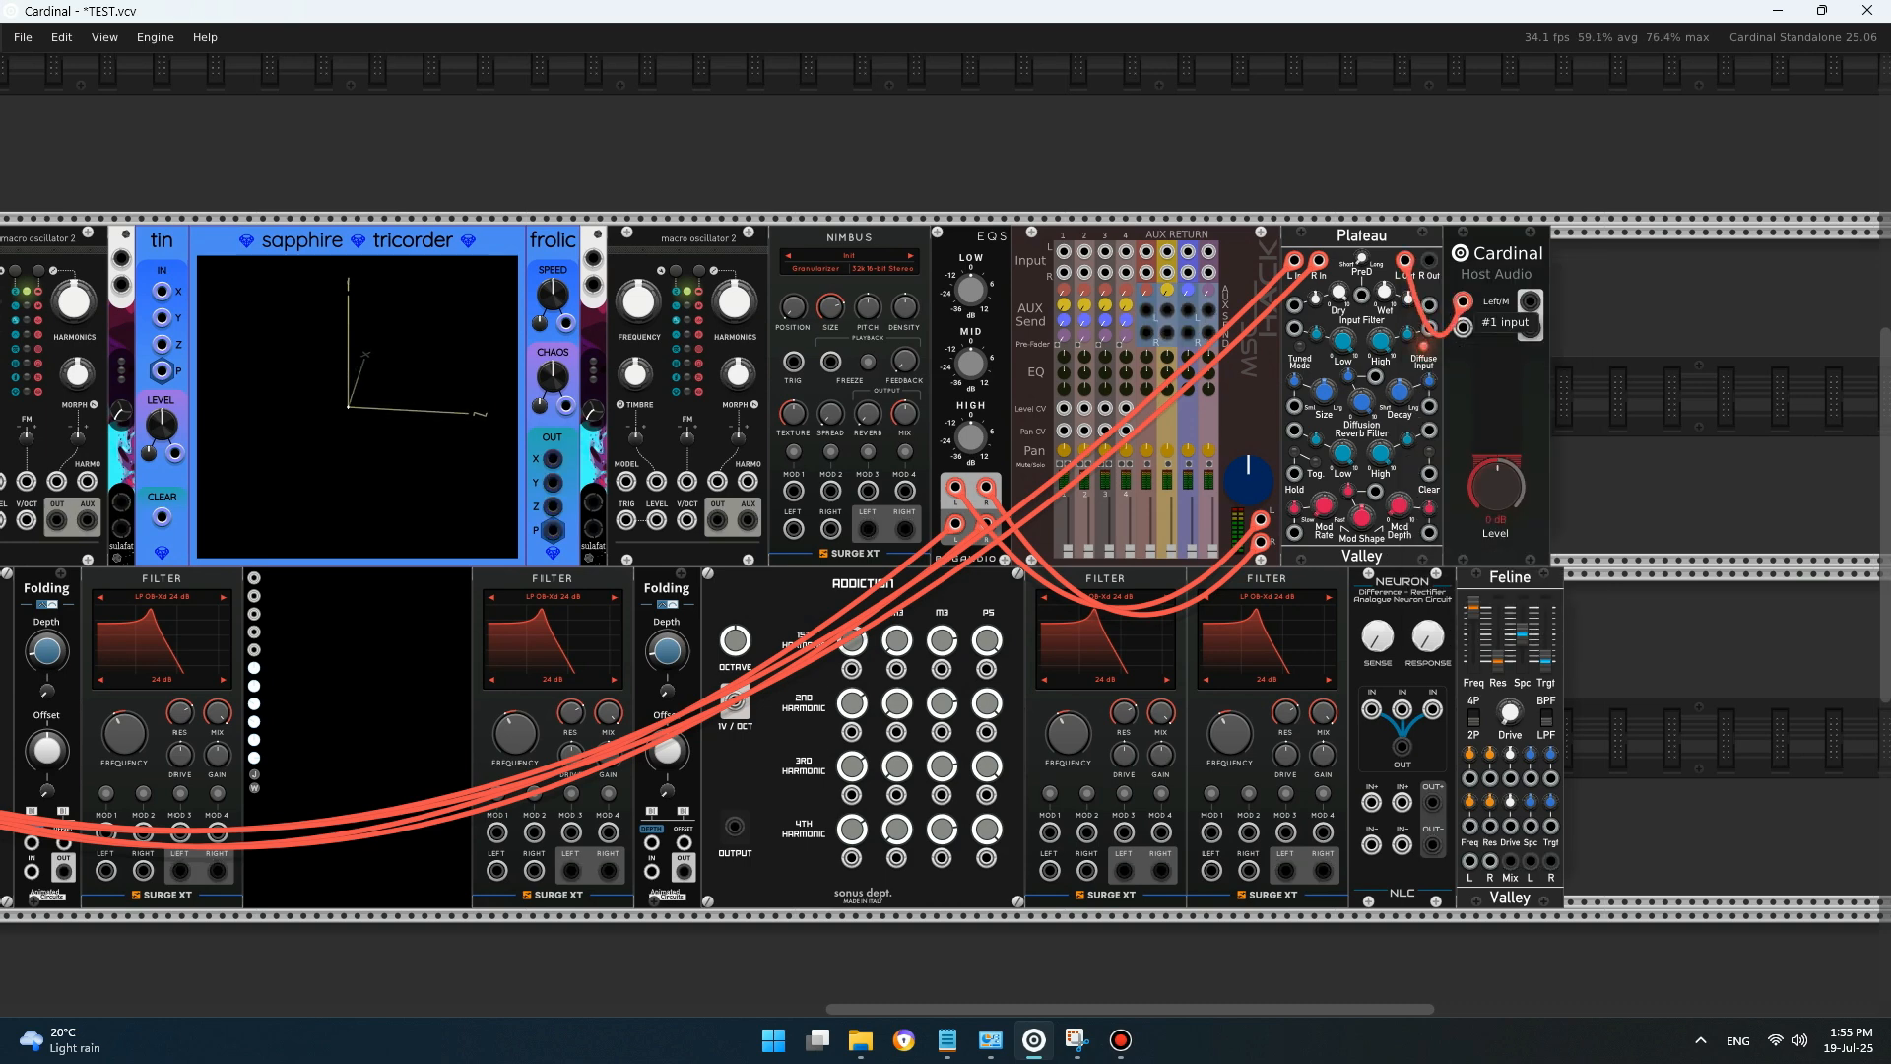
click(1464, 302)
right_click(1429, 262)
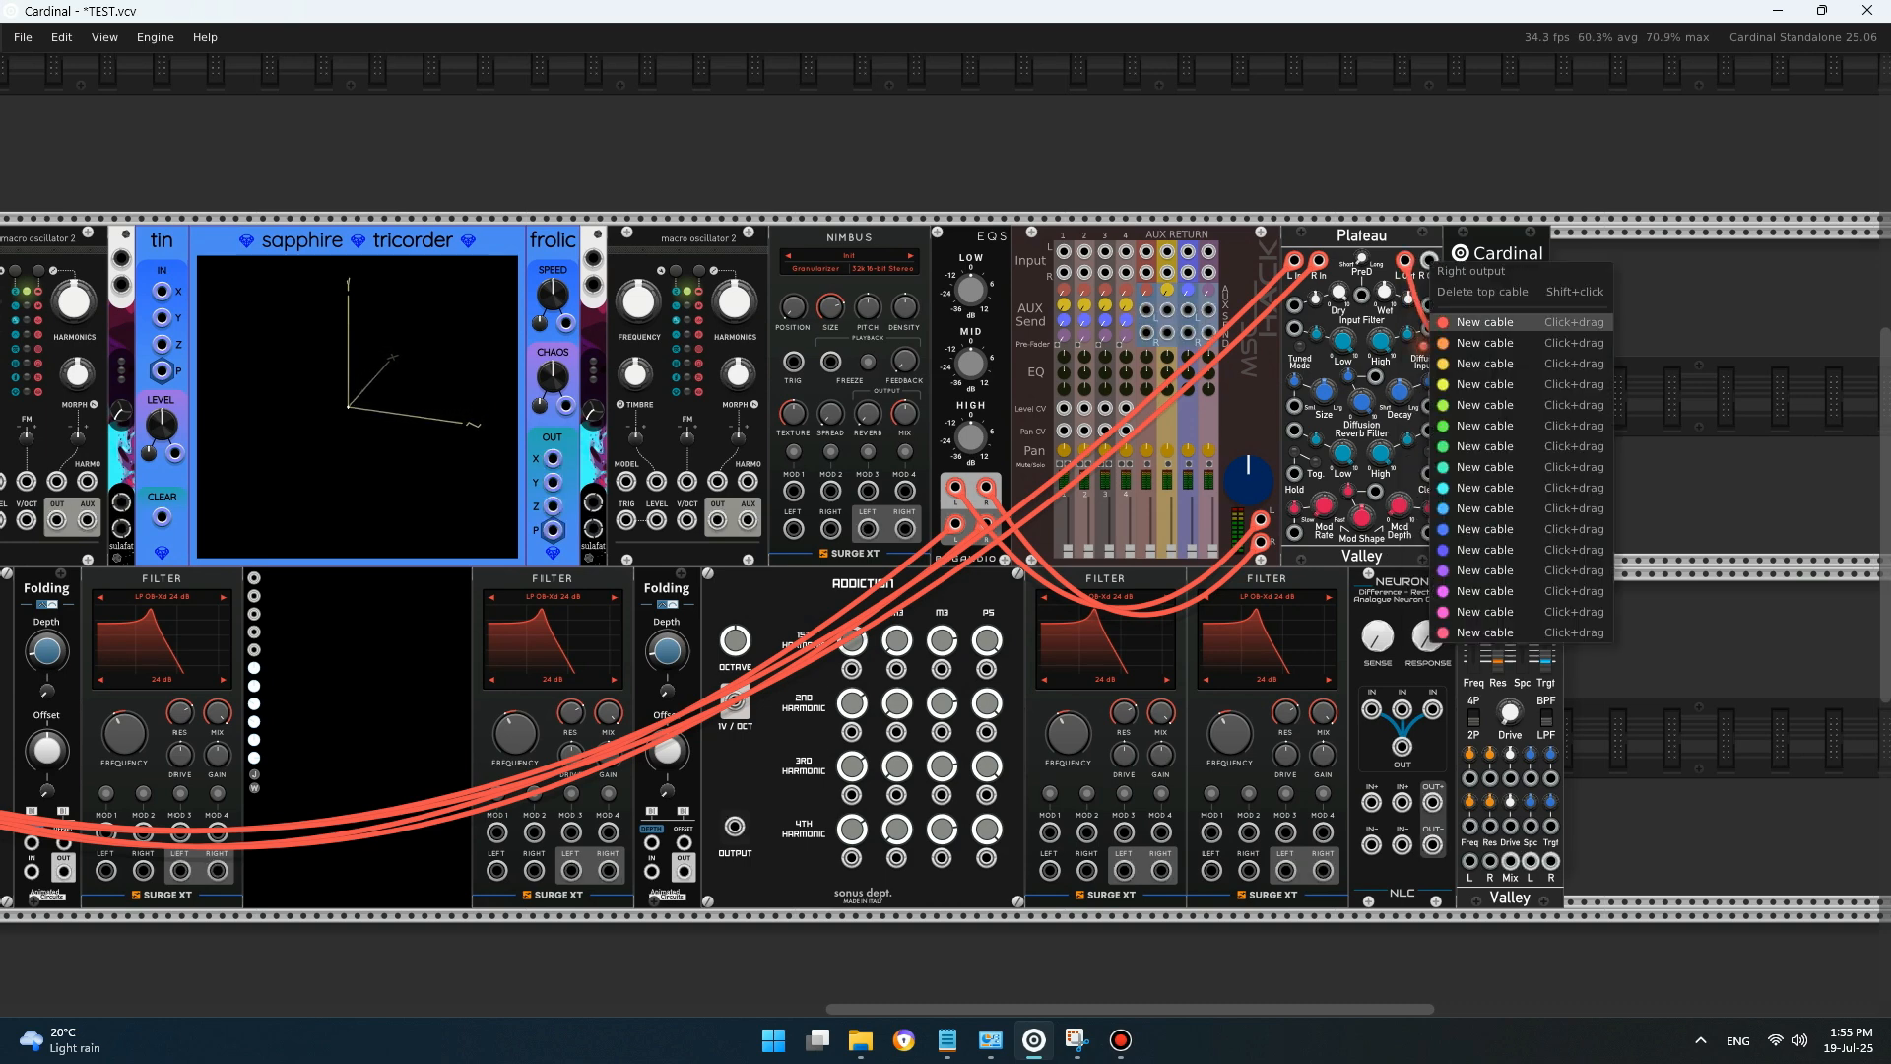
click(1434, 298)
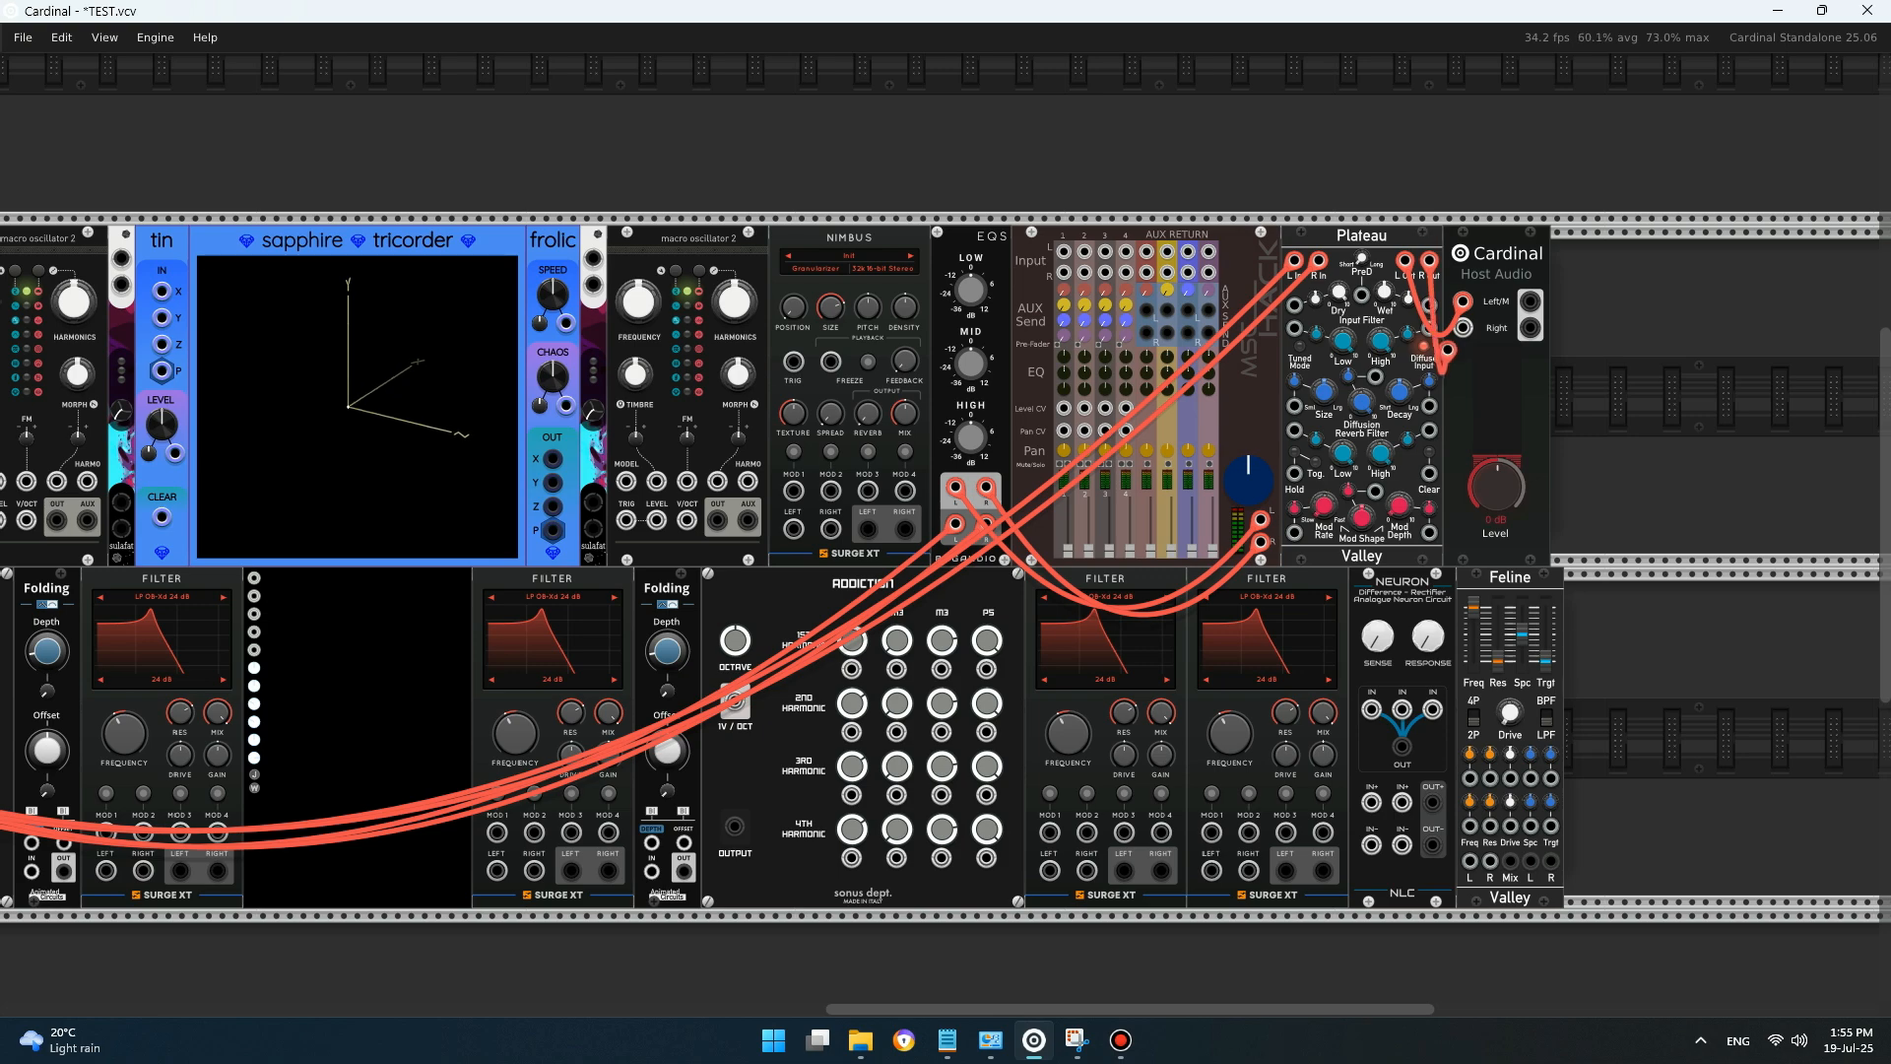
click(1464, 328)
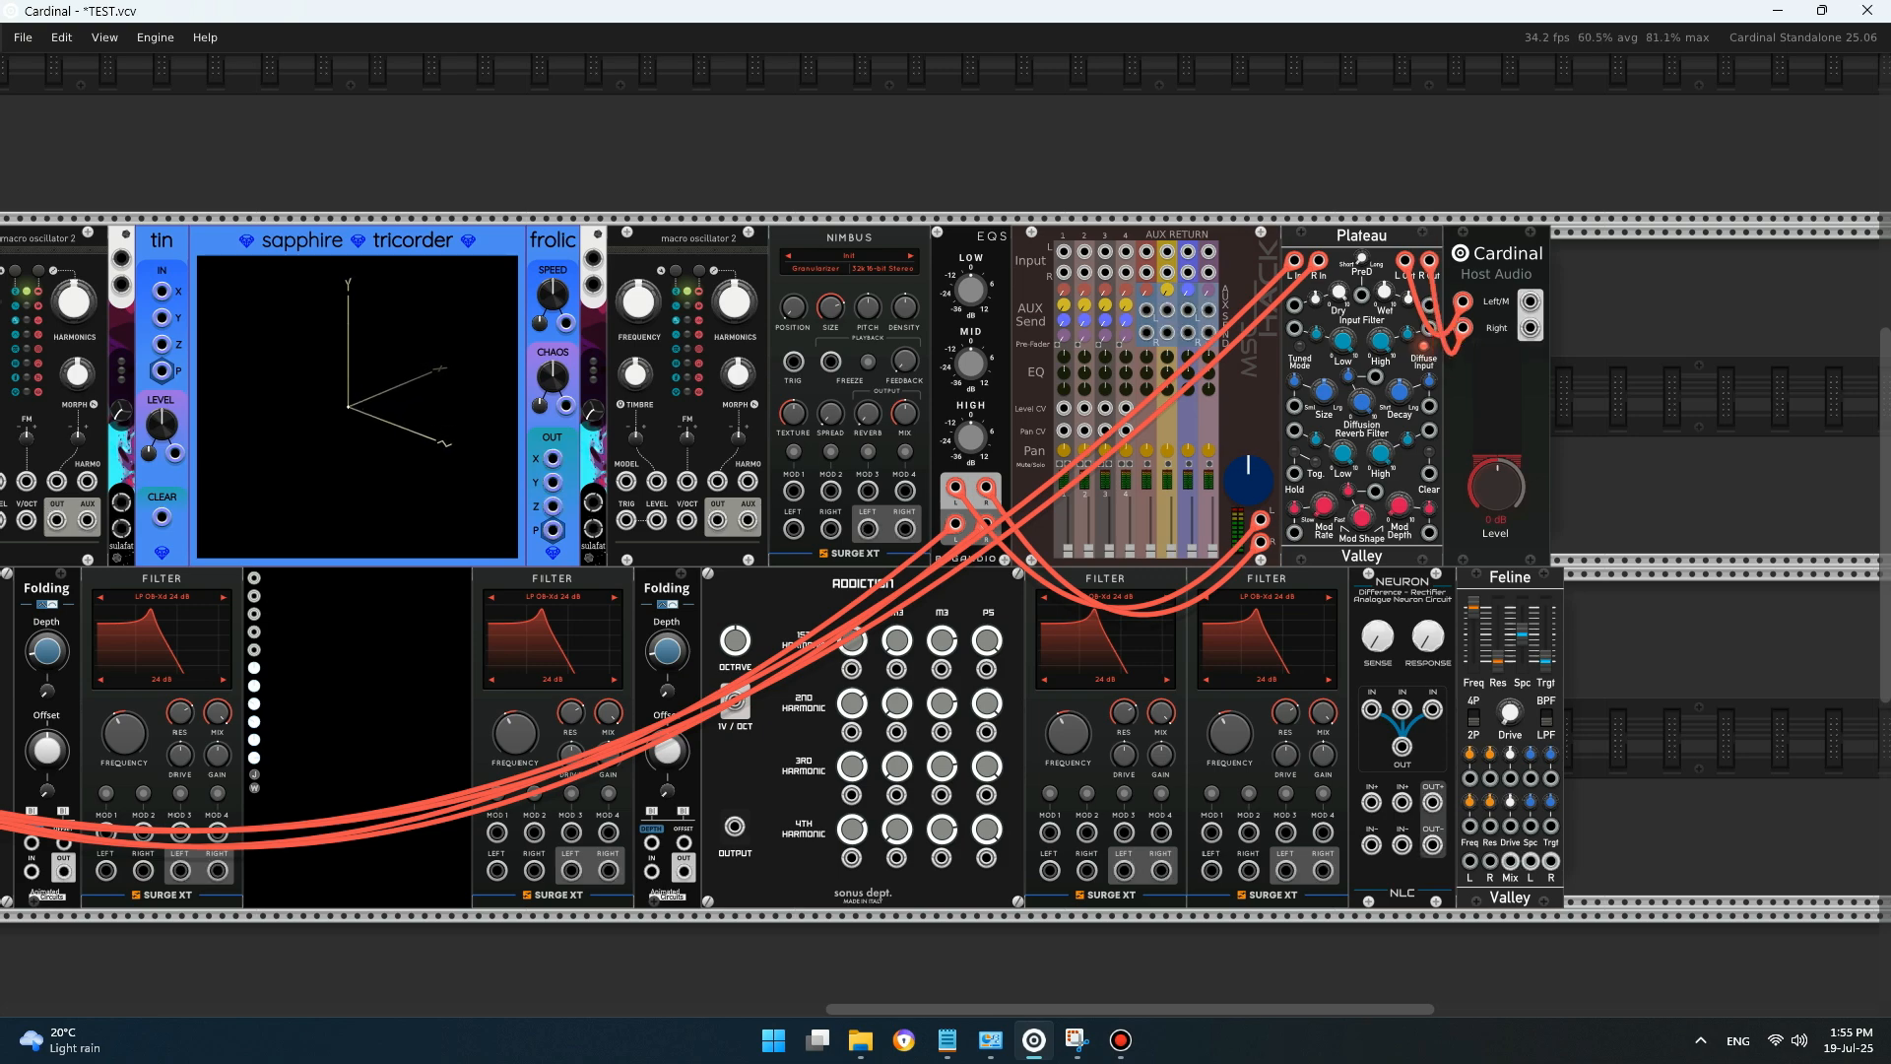
- Try the Molten Bypass module's Launch switch by turning it on and back off
scroll(945, 564, left, 10)
scroll(945, 532, left, 7)
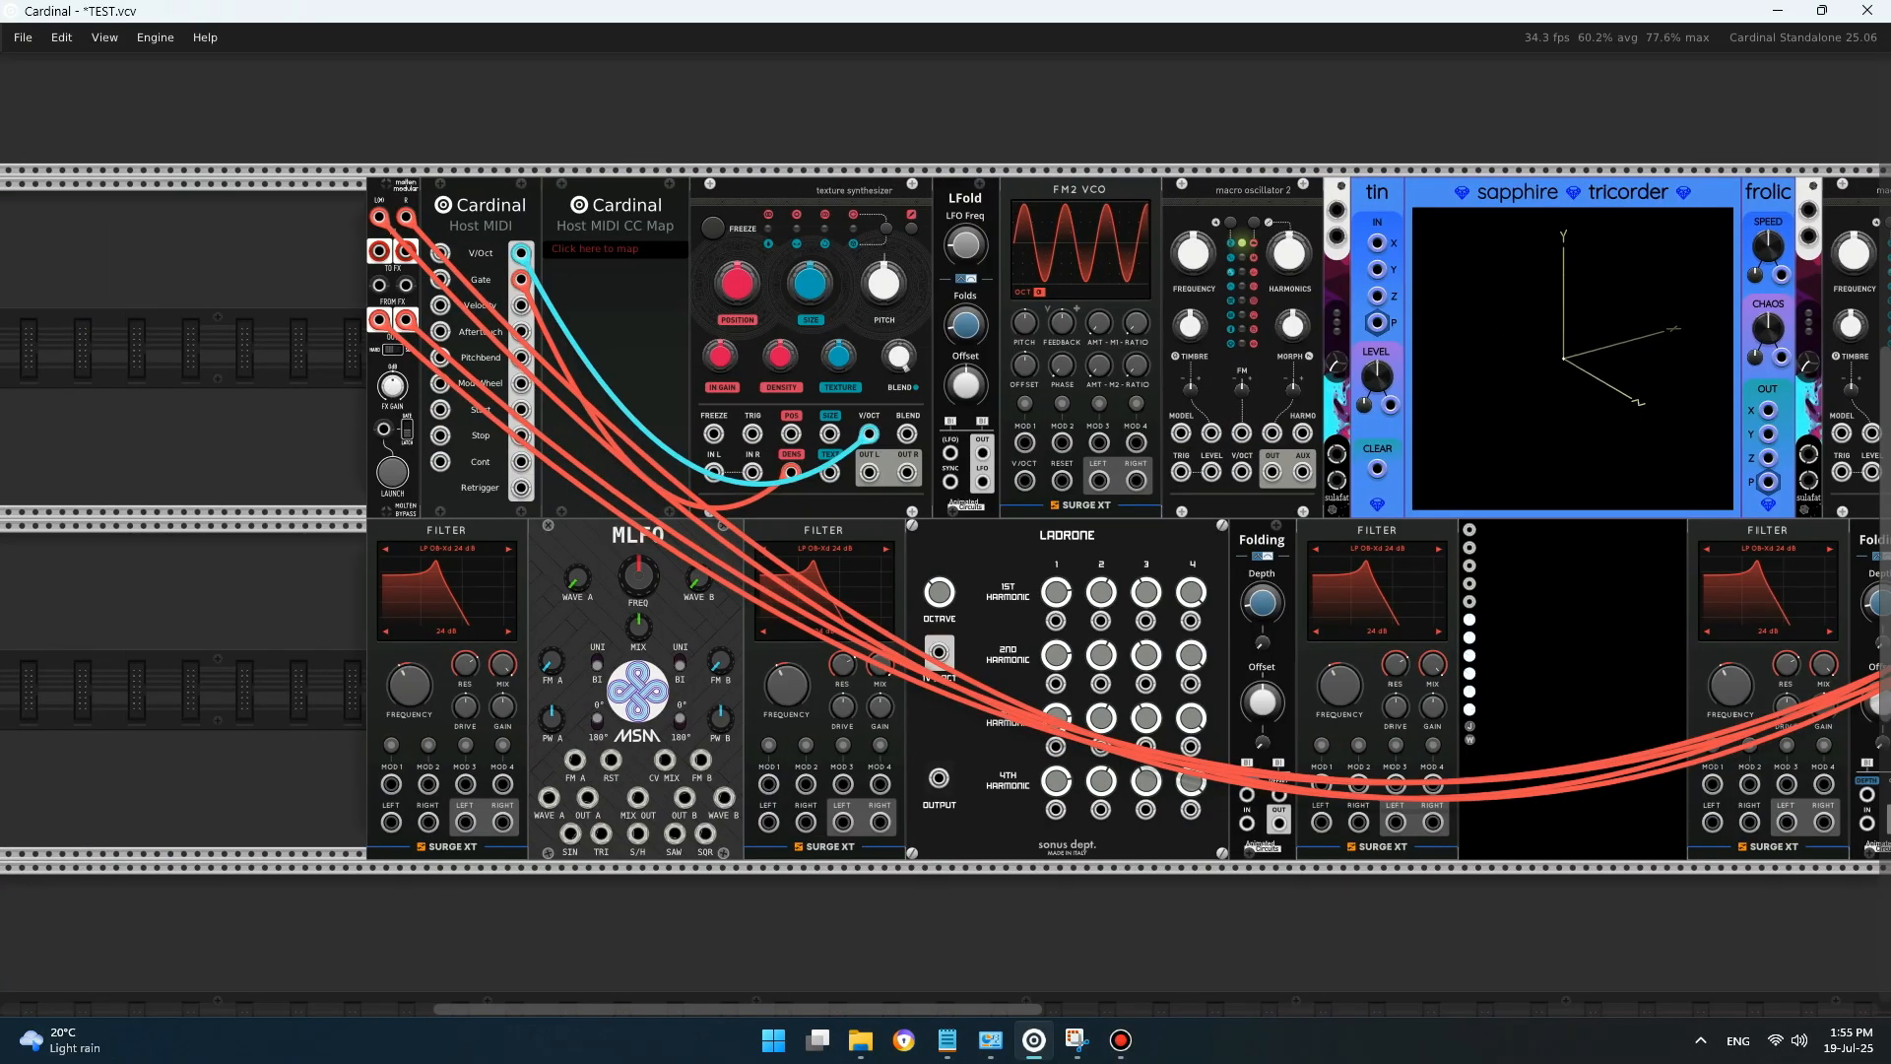
click(392, 472)
click(392, 471)
click(392, 472)
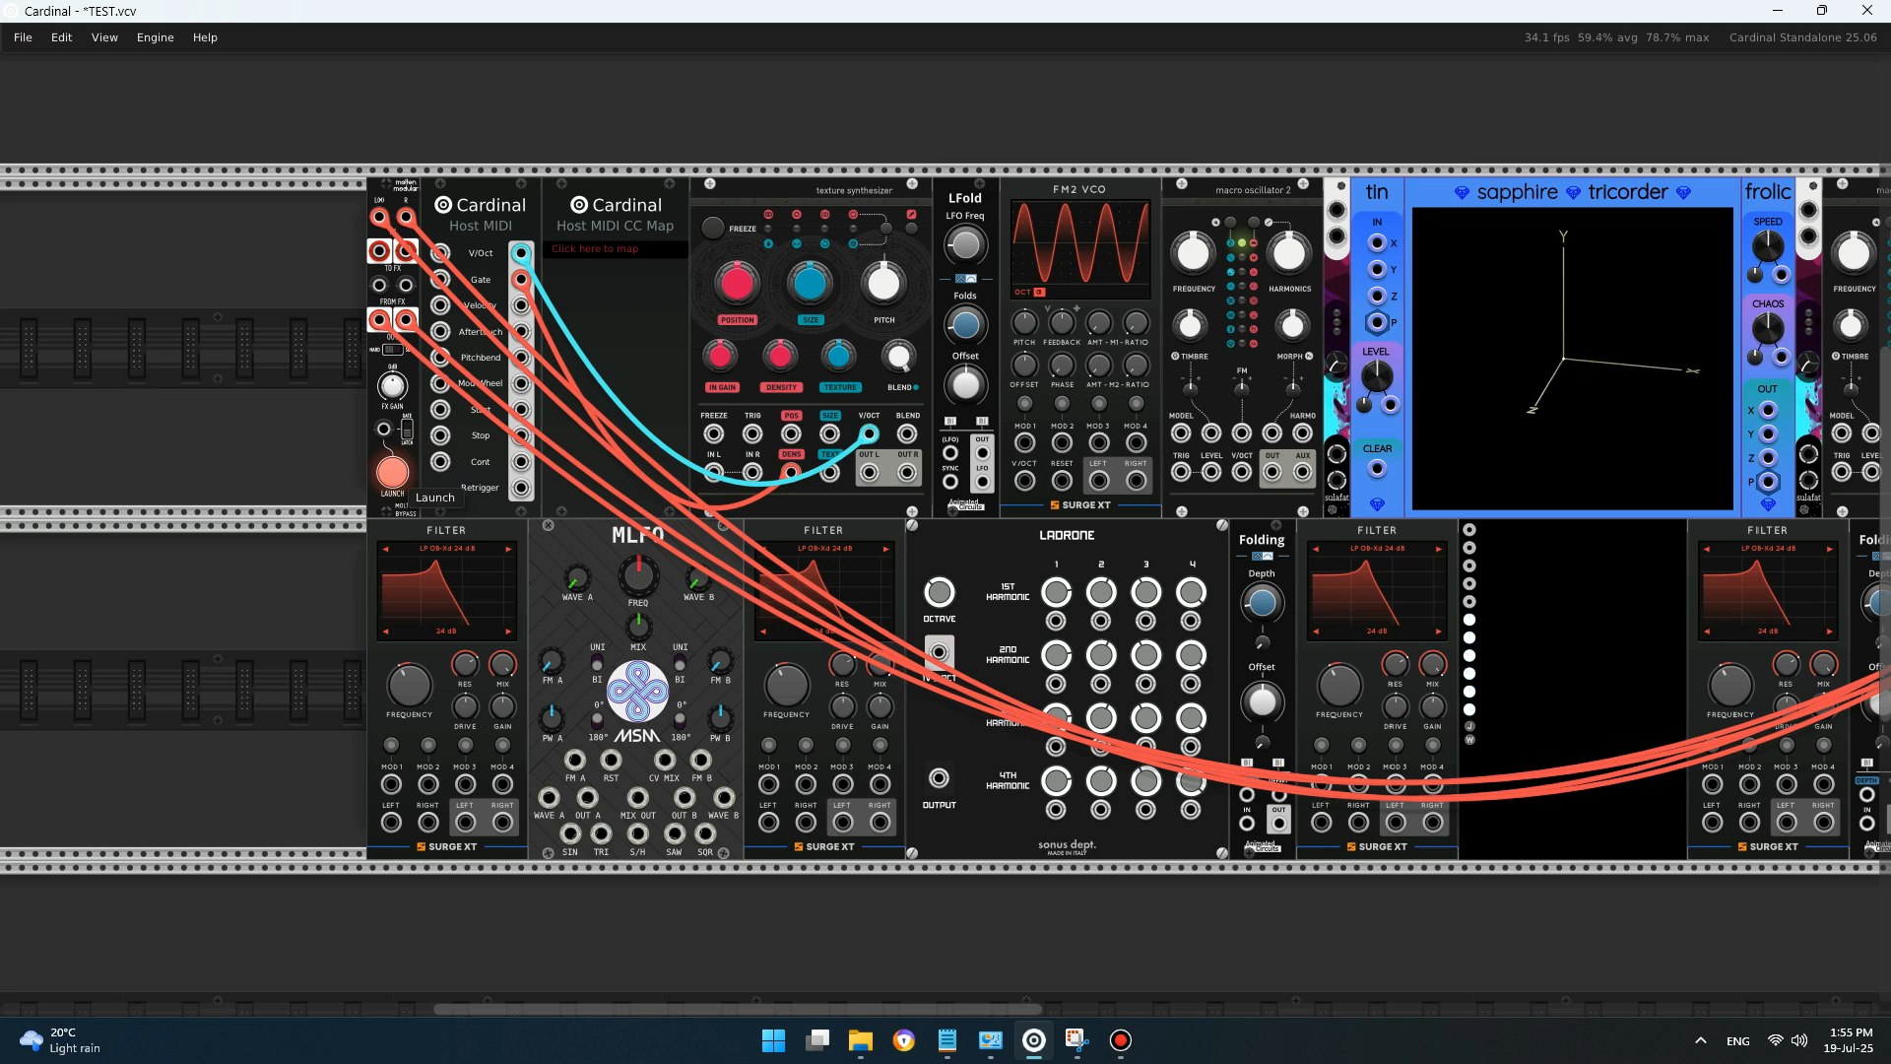
click(393, 473)
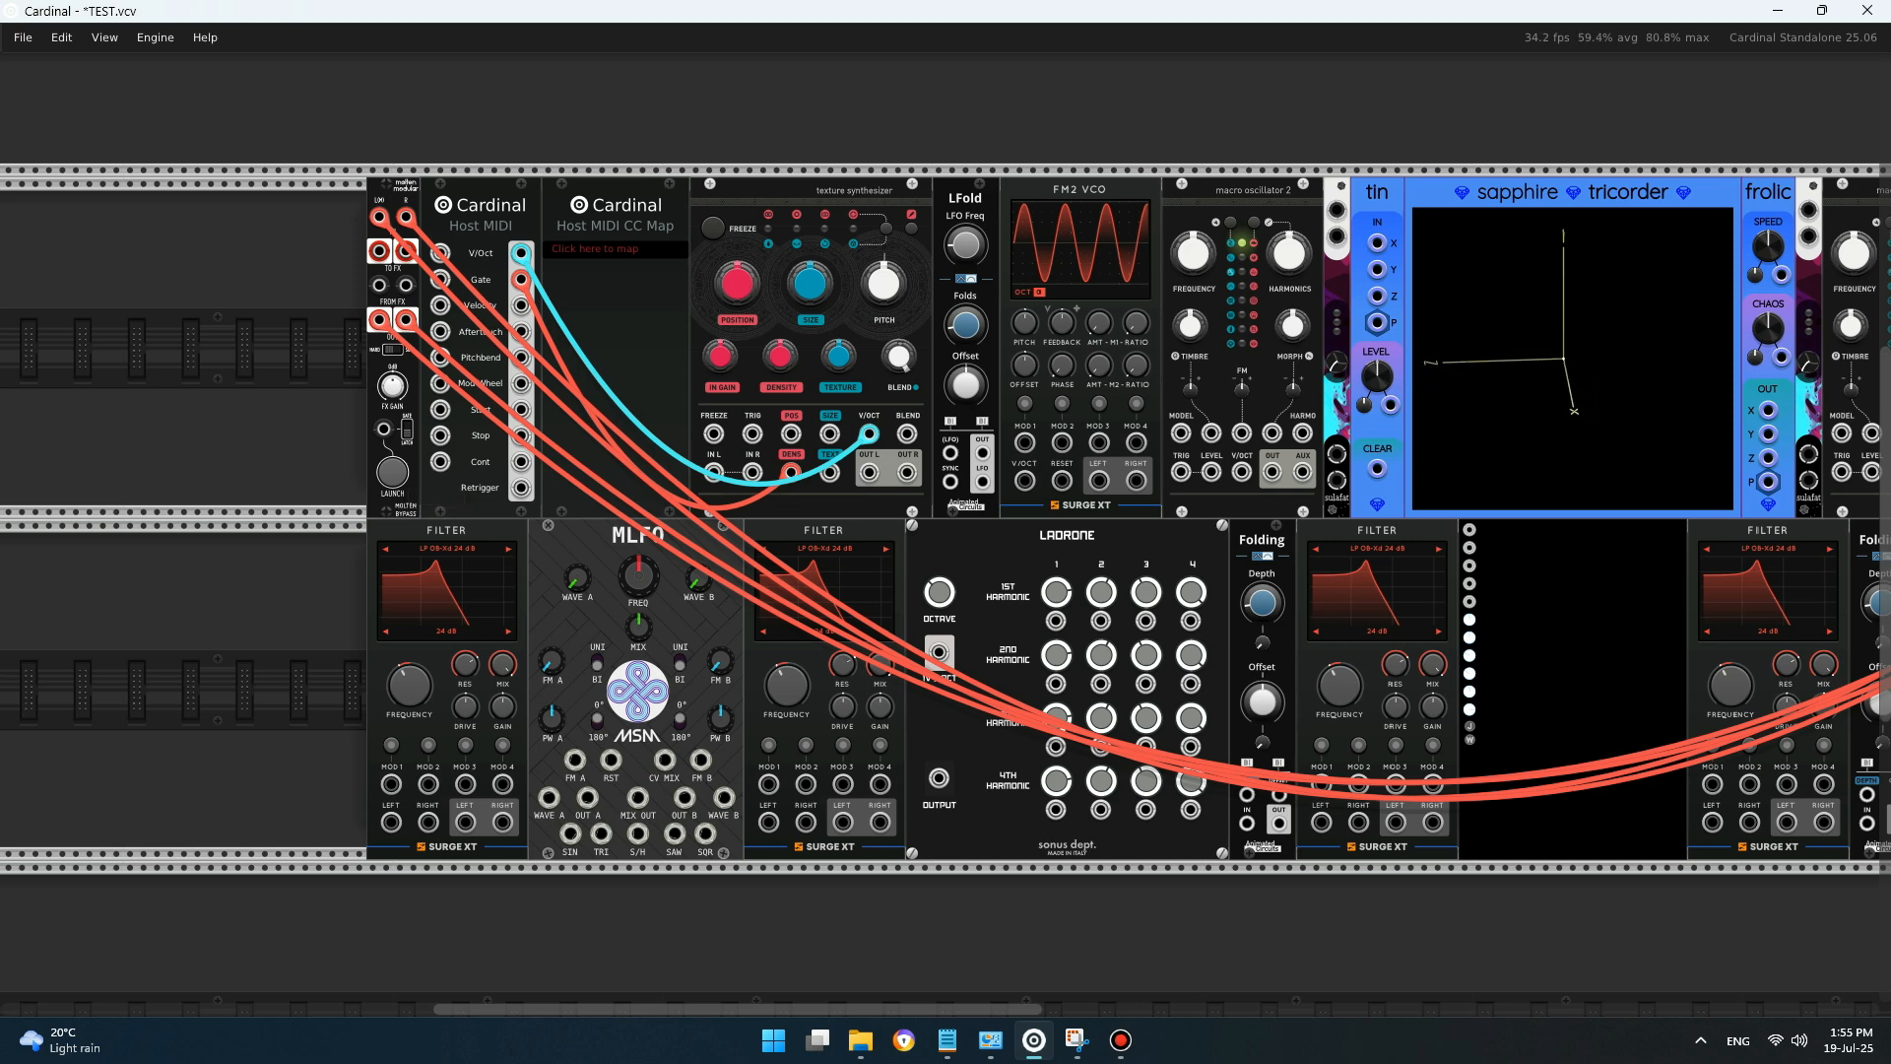
- Patch the first macro oscillator 2's main output to the mixer's channel 1 upper input with a pink cable and raise that channel's fader
scroll(946, 518, right, 4)
scroll(946, 512, right, 8)
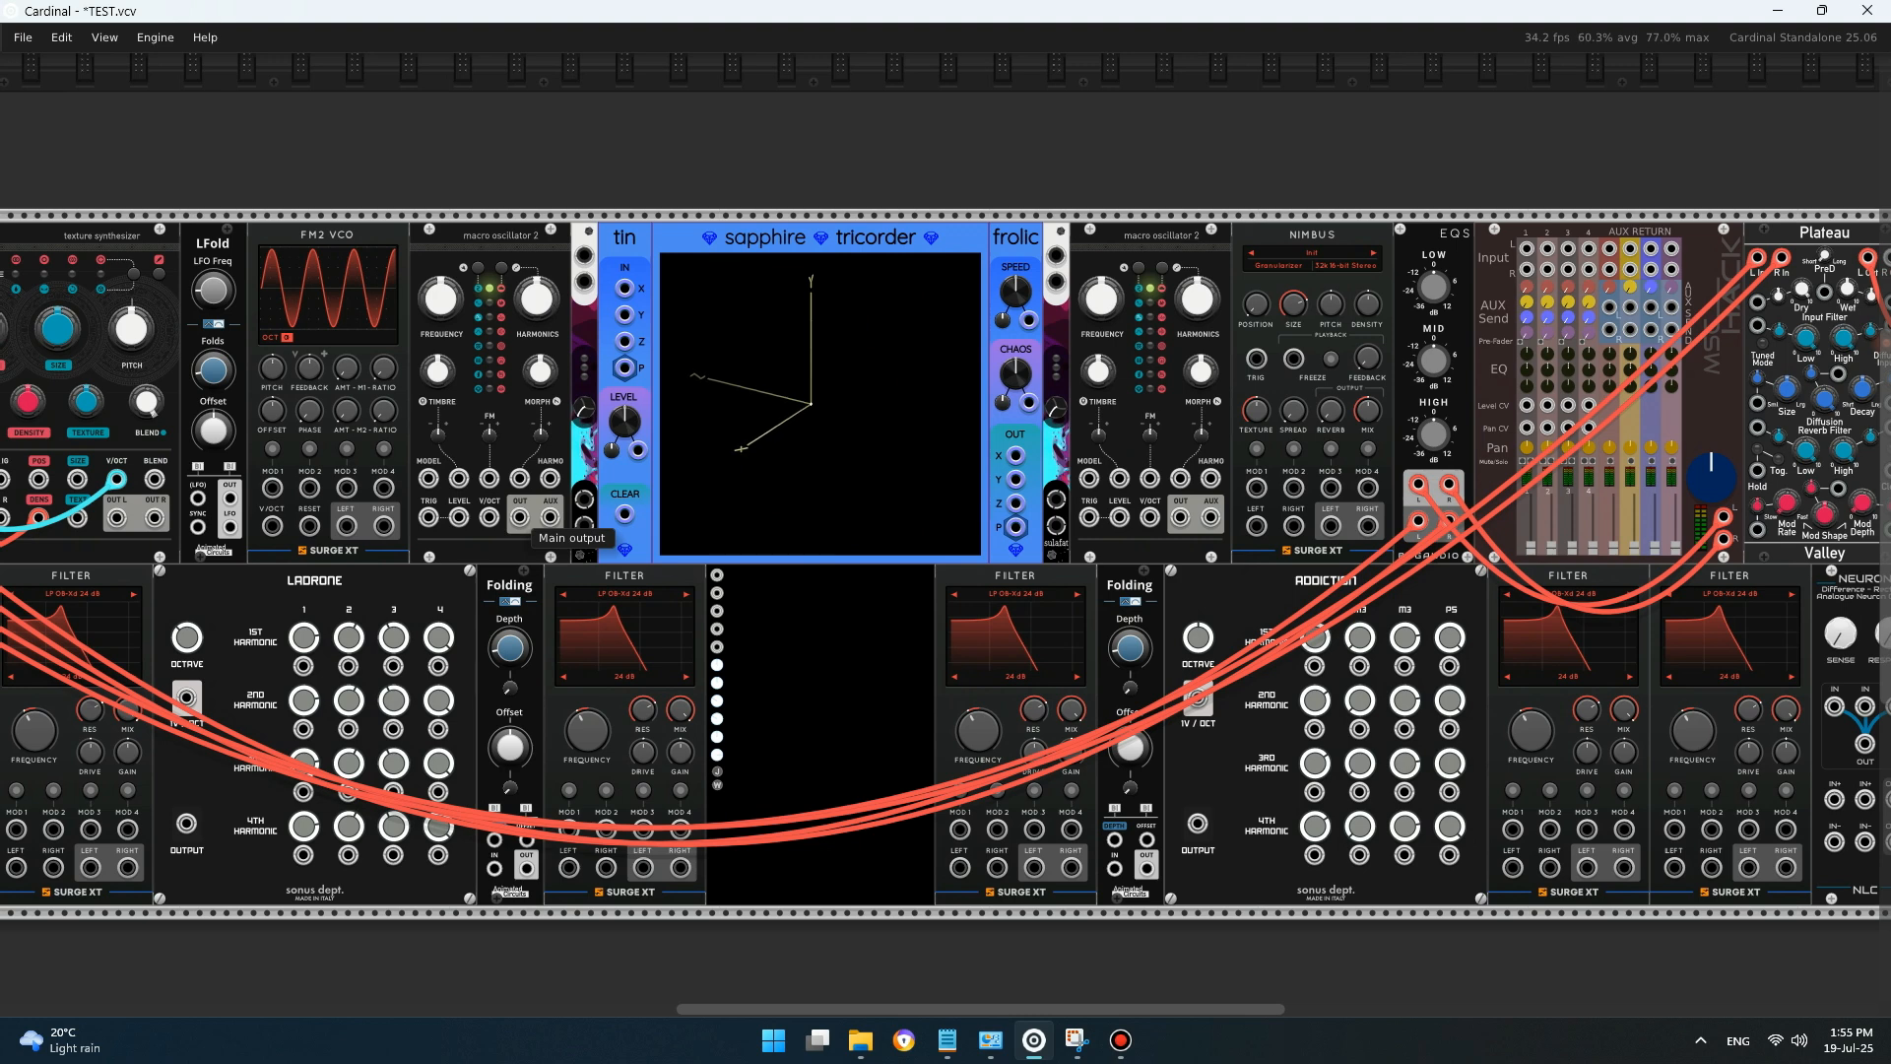
drag(520, 516, 1527, 249)
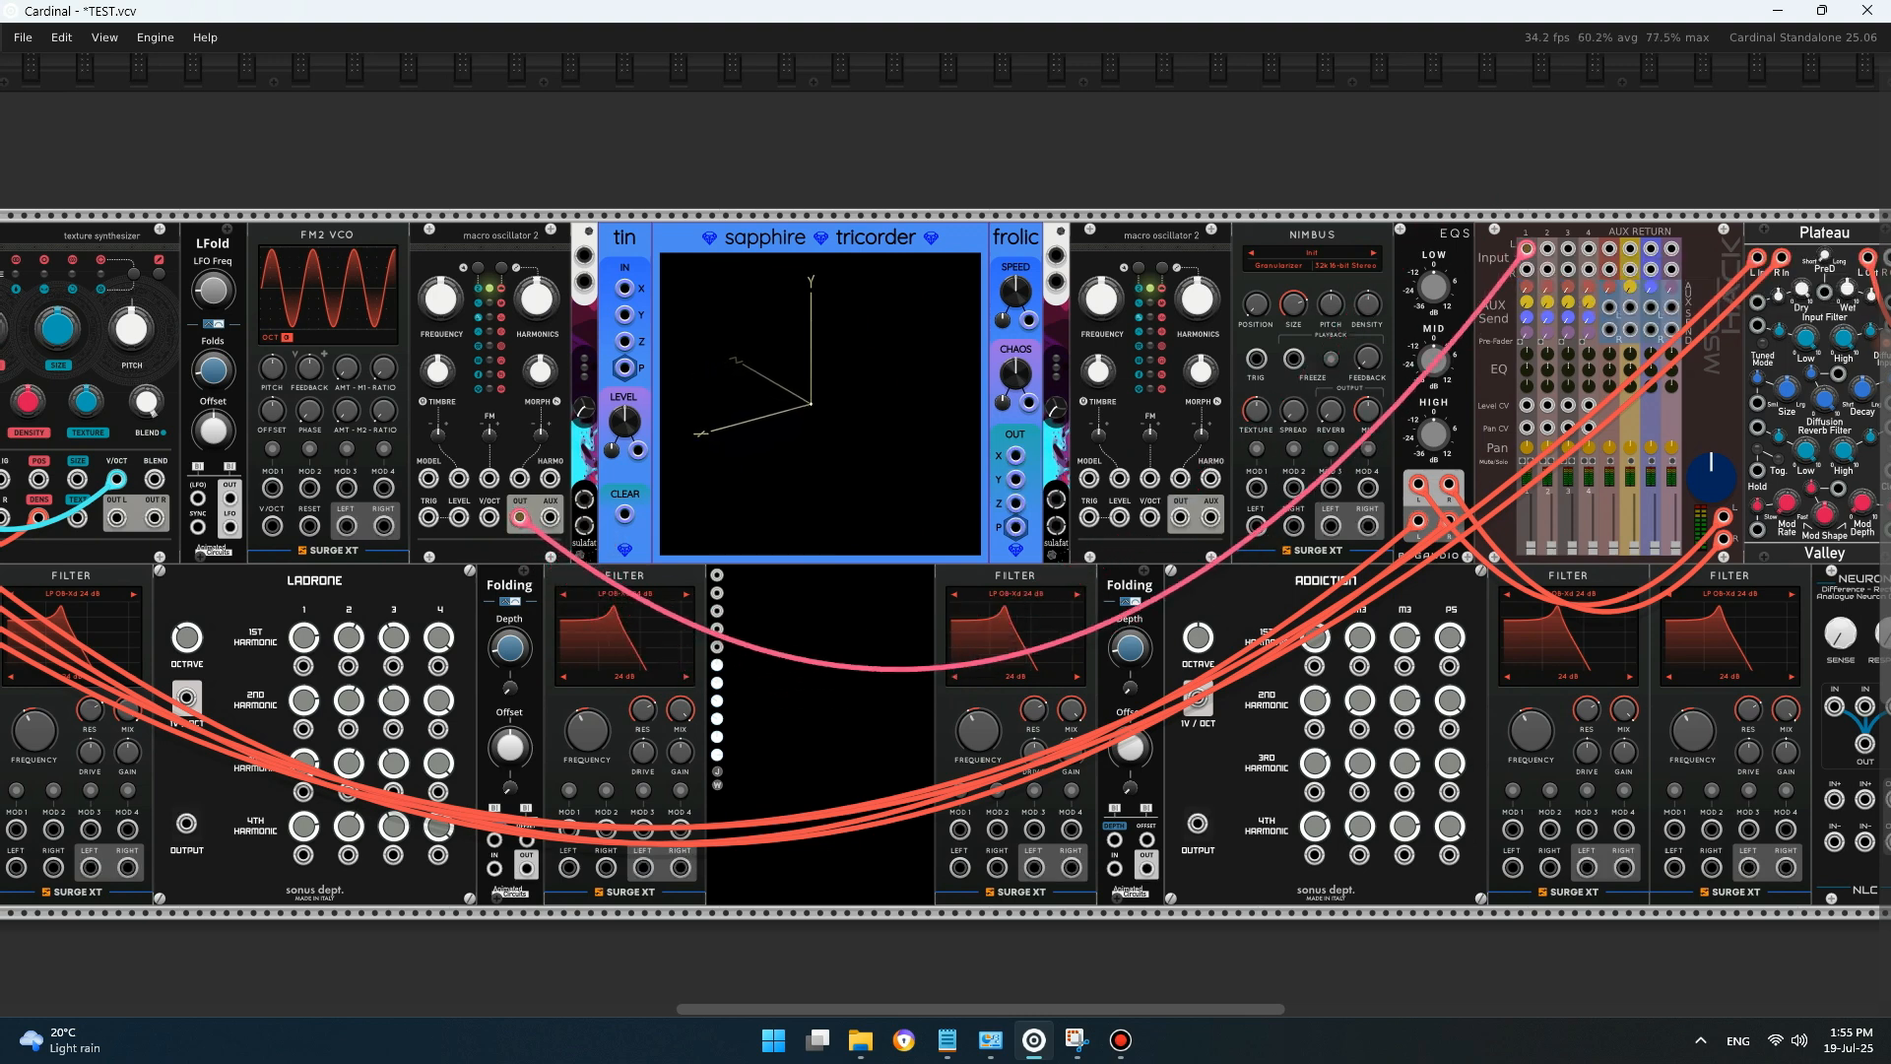
drag(1531, 548, 1531, 540)
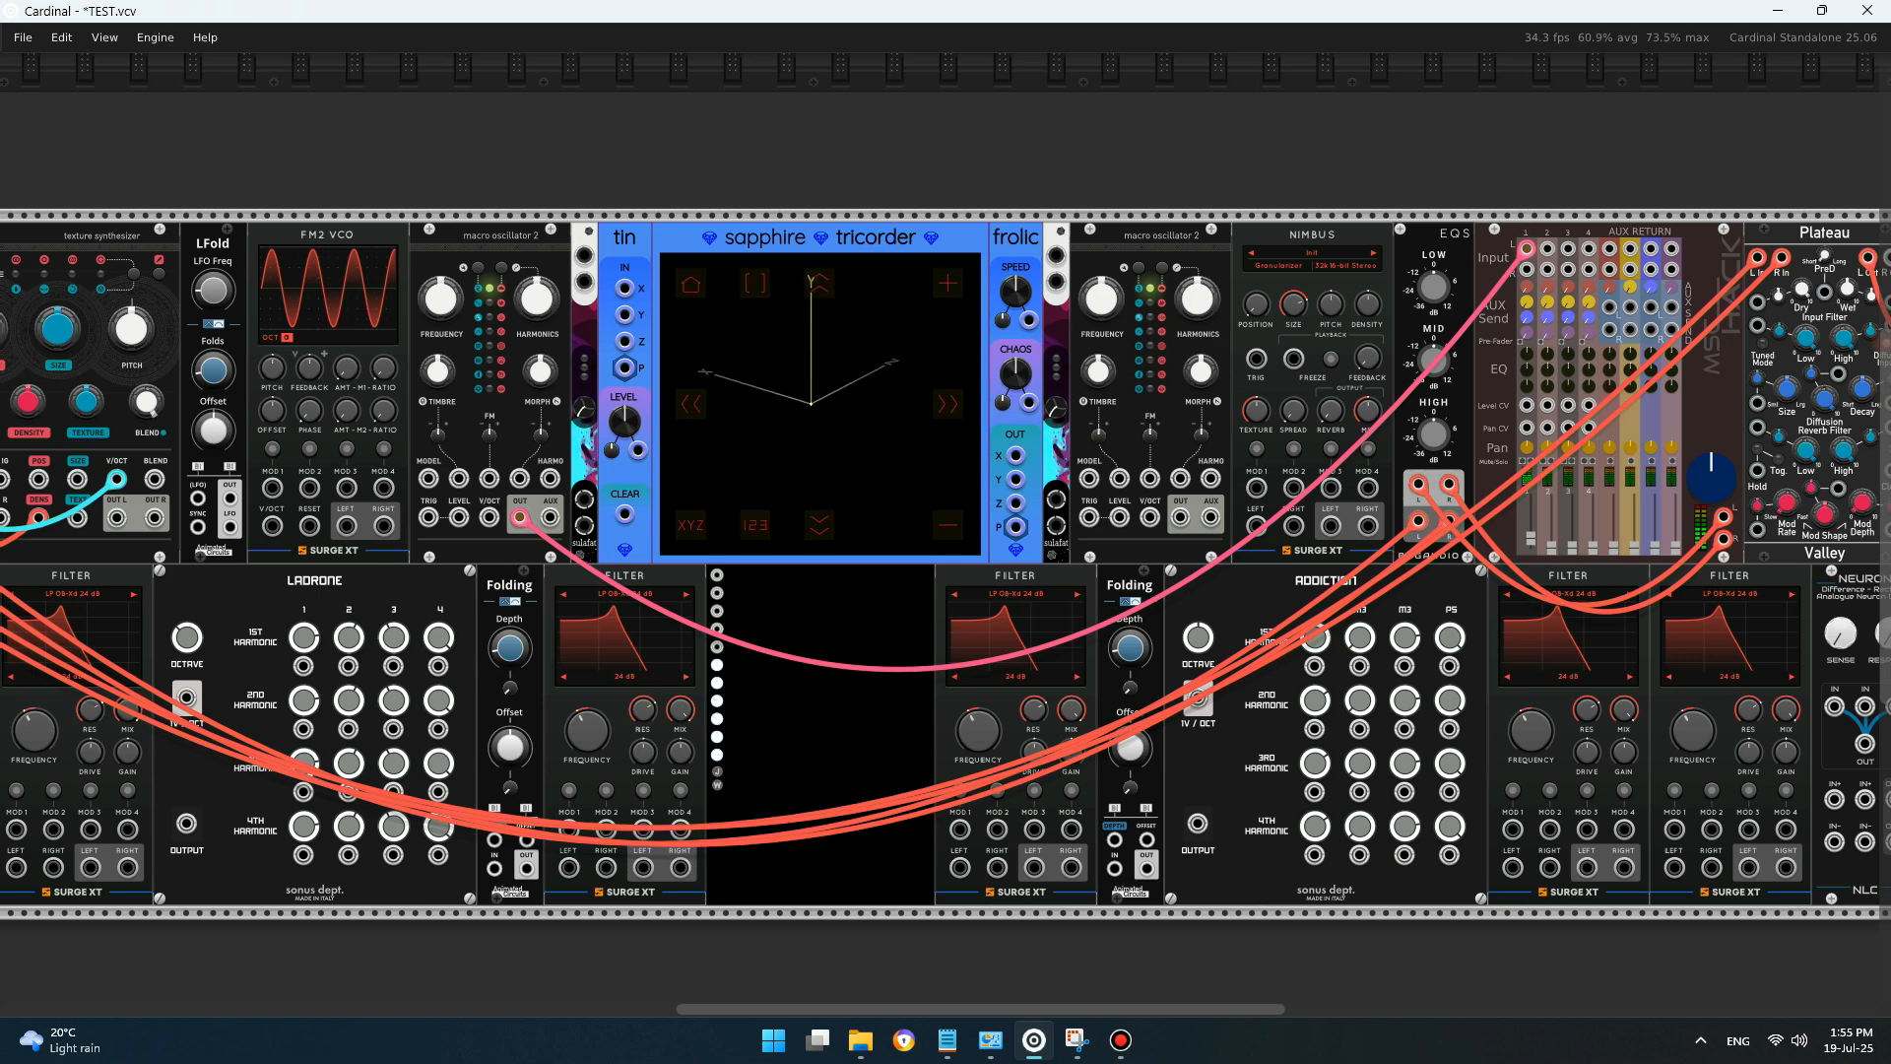
- Try the first macro oscillator 2's Harmonics and Morph knobs and unplug its cable from the mixer's channel 1 input
drag(441, 299, 537, 285)
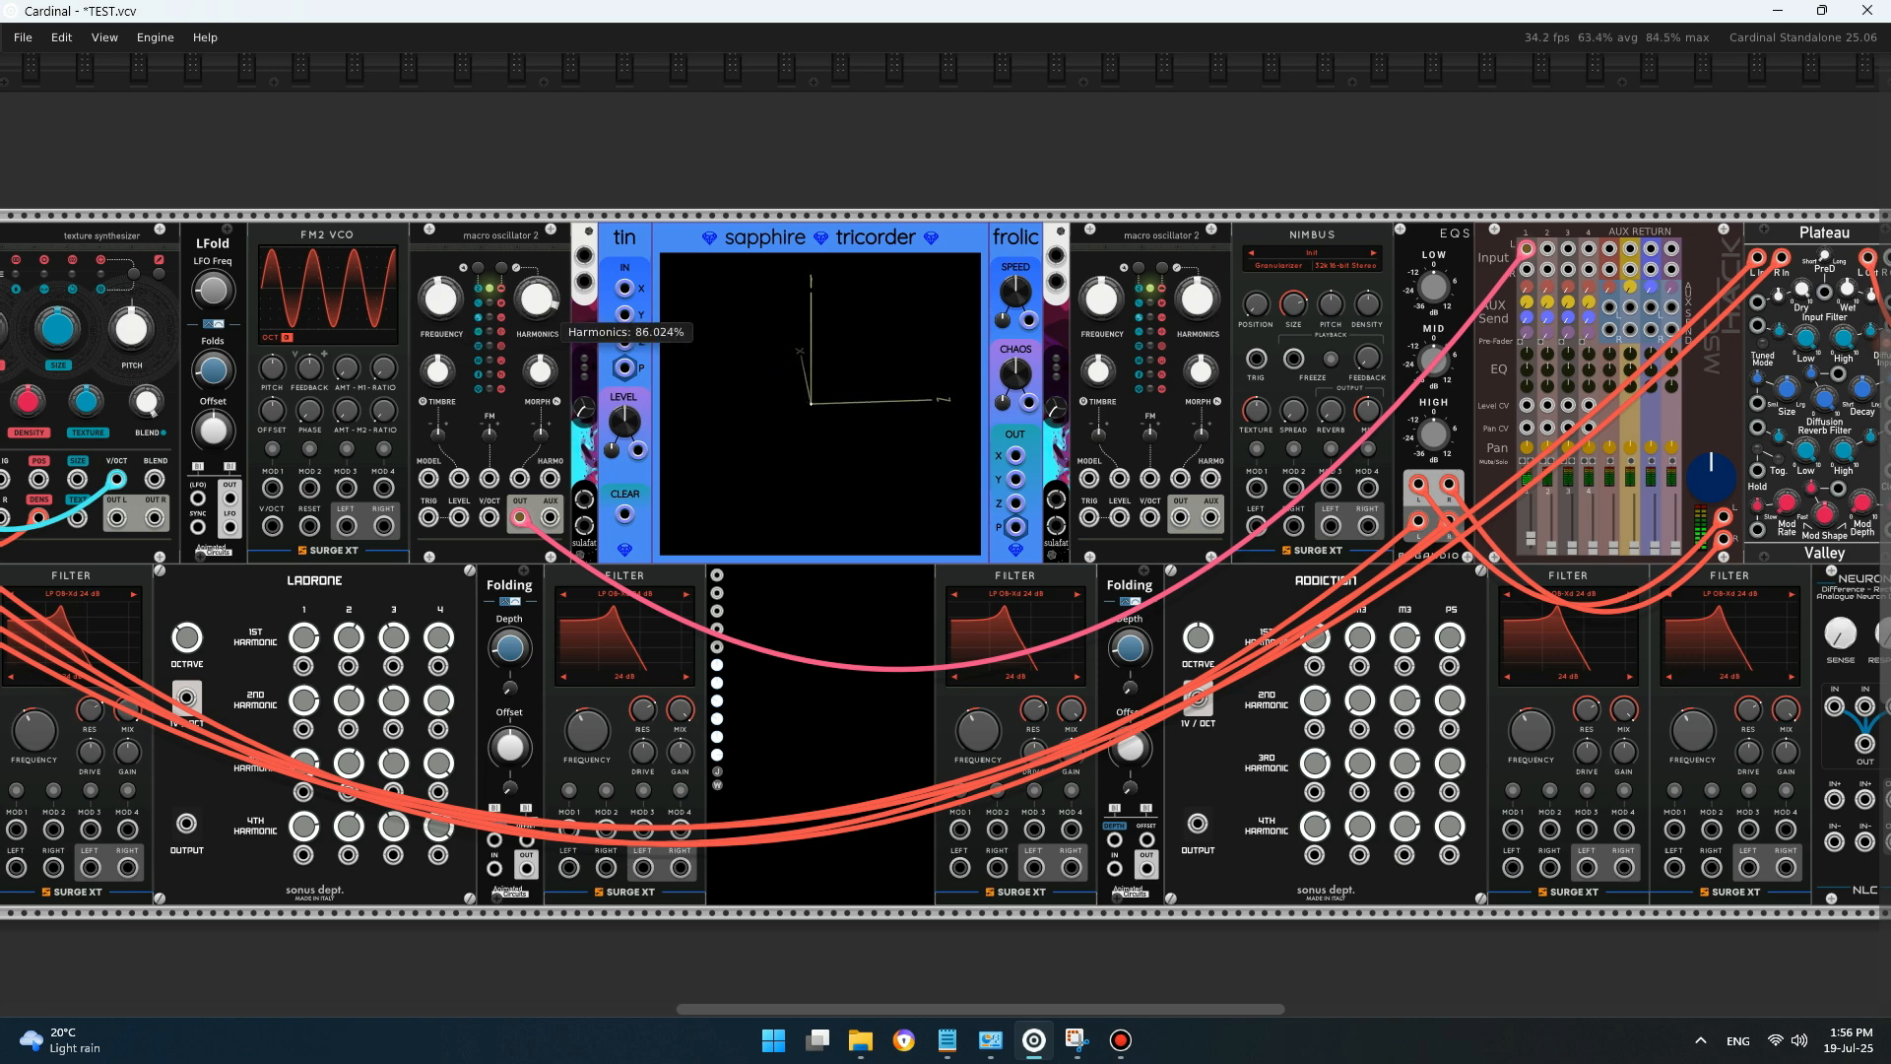
drag(538, 375, 539, 348)
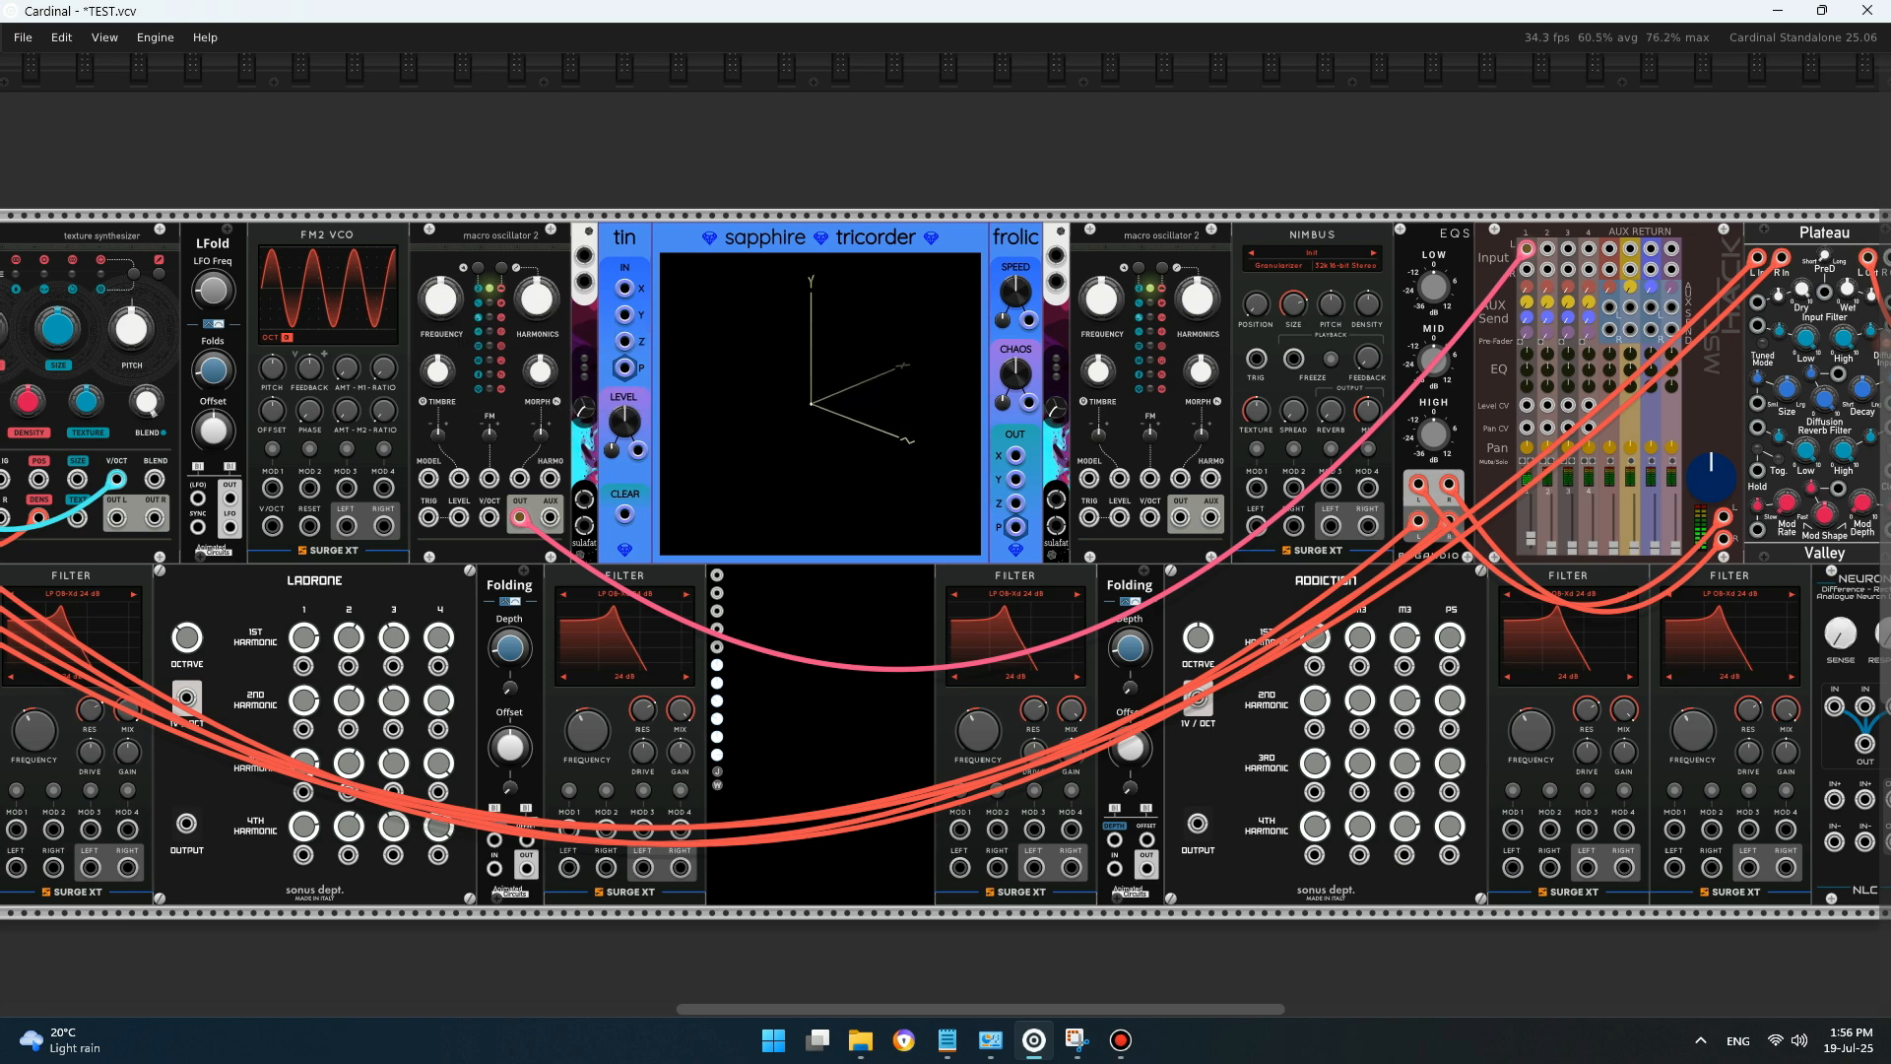
drag(1526, 248, 1379, 143)
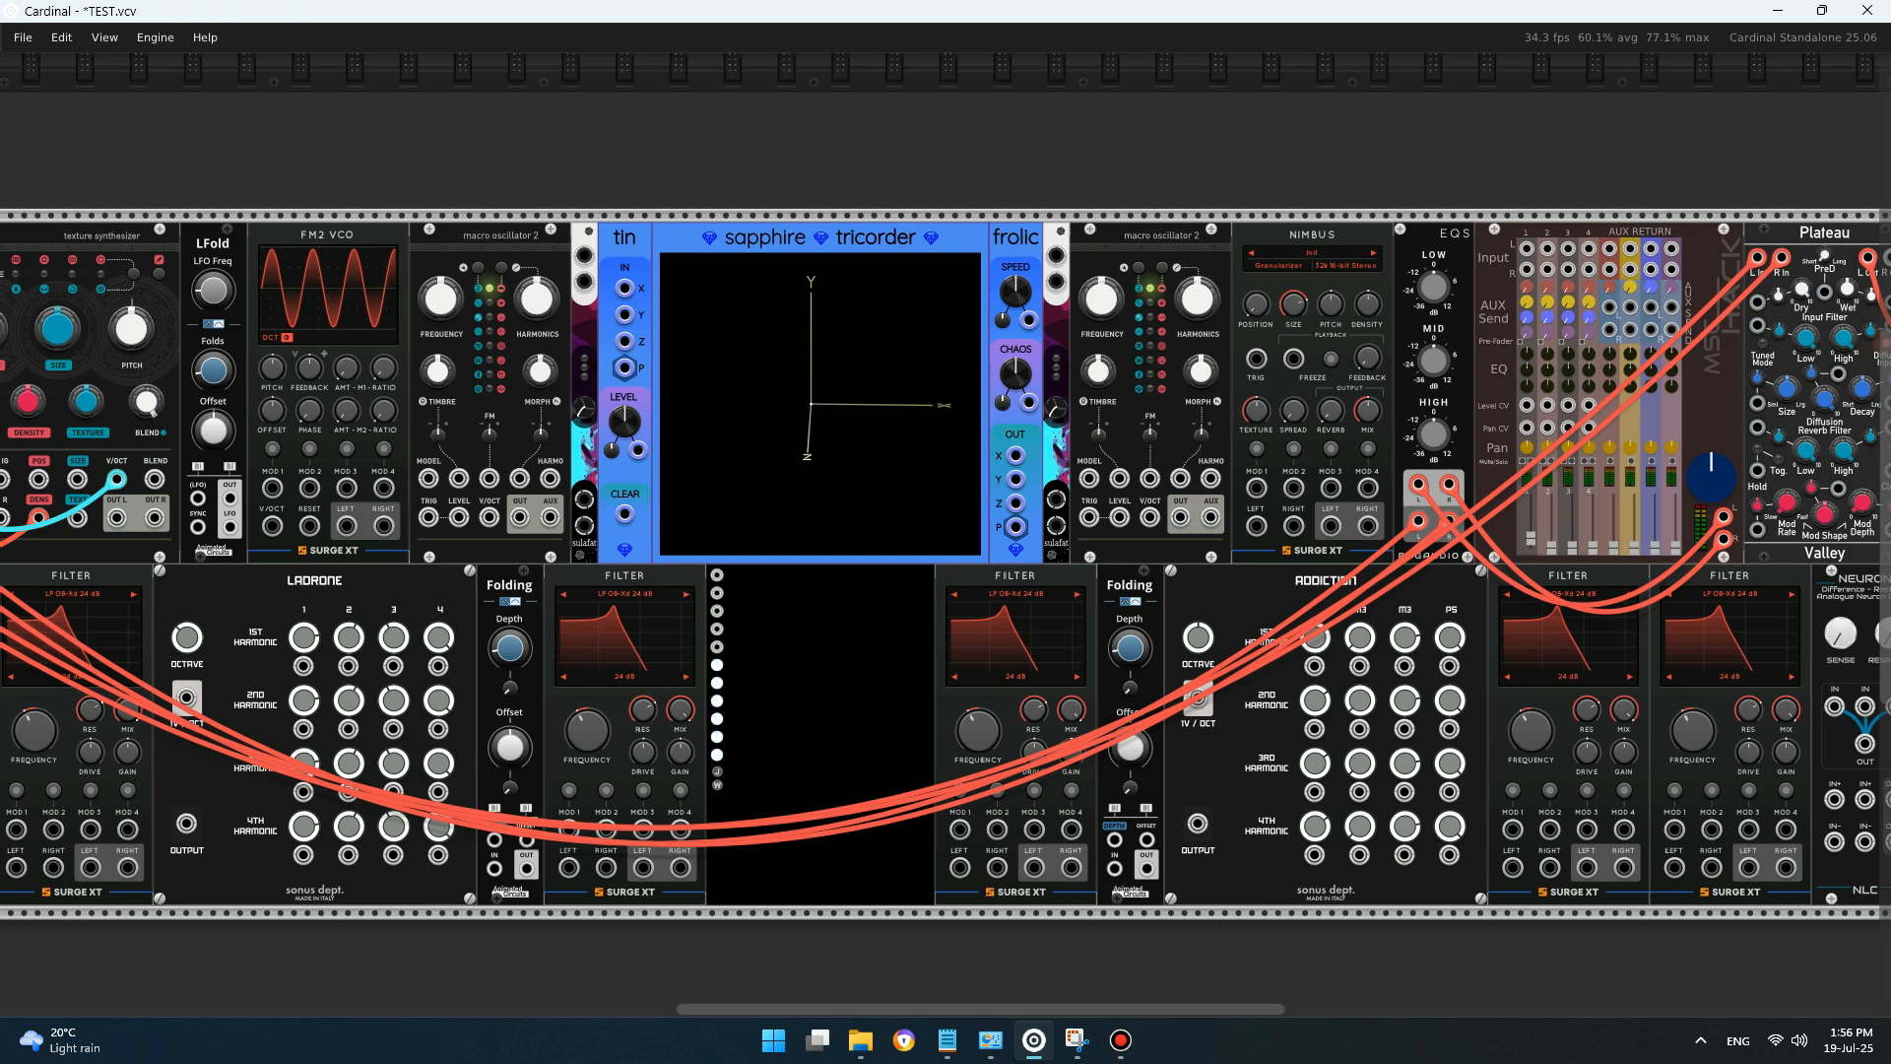
drag(848, 562, 1073, 500)
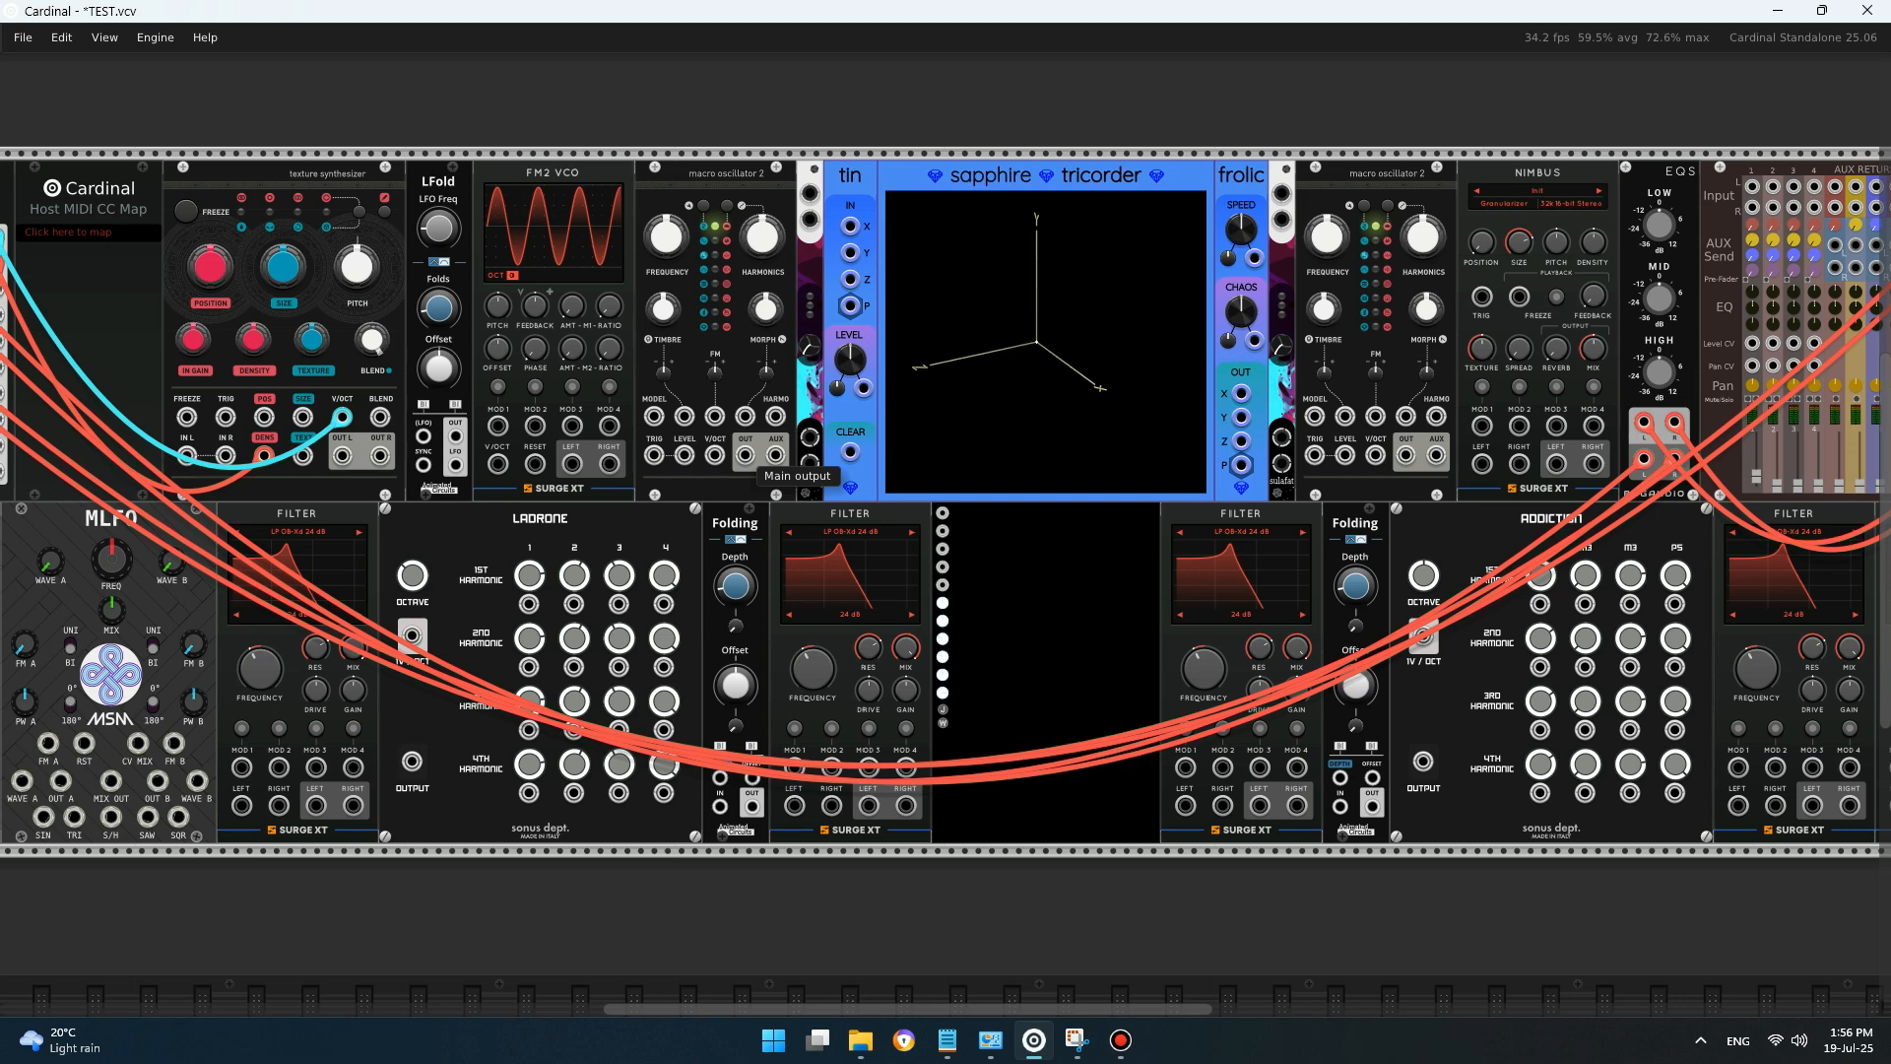
scroll(945, 532, down, 2)
scroll(946, 532, left, 4)
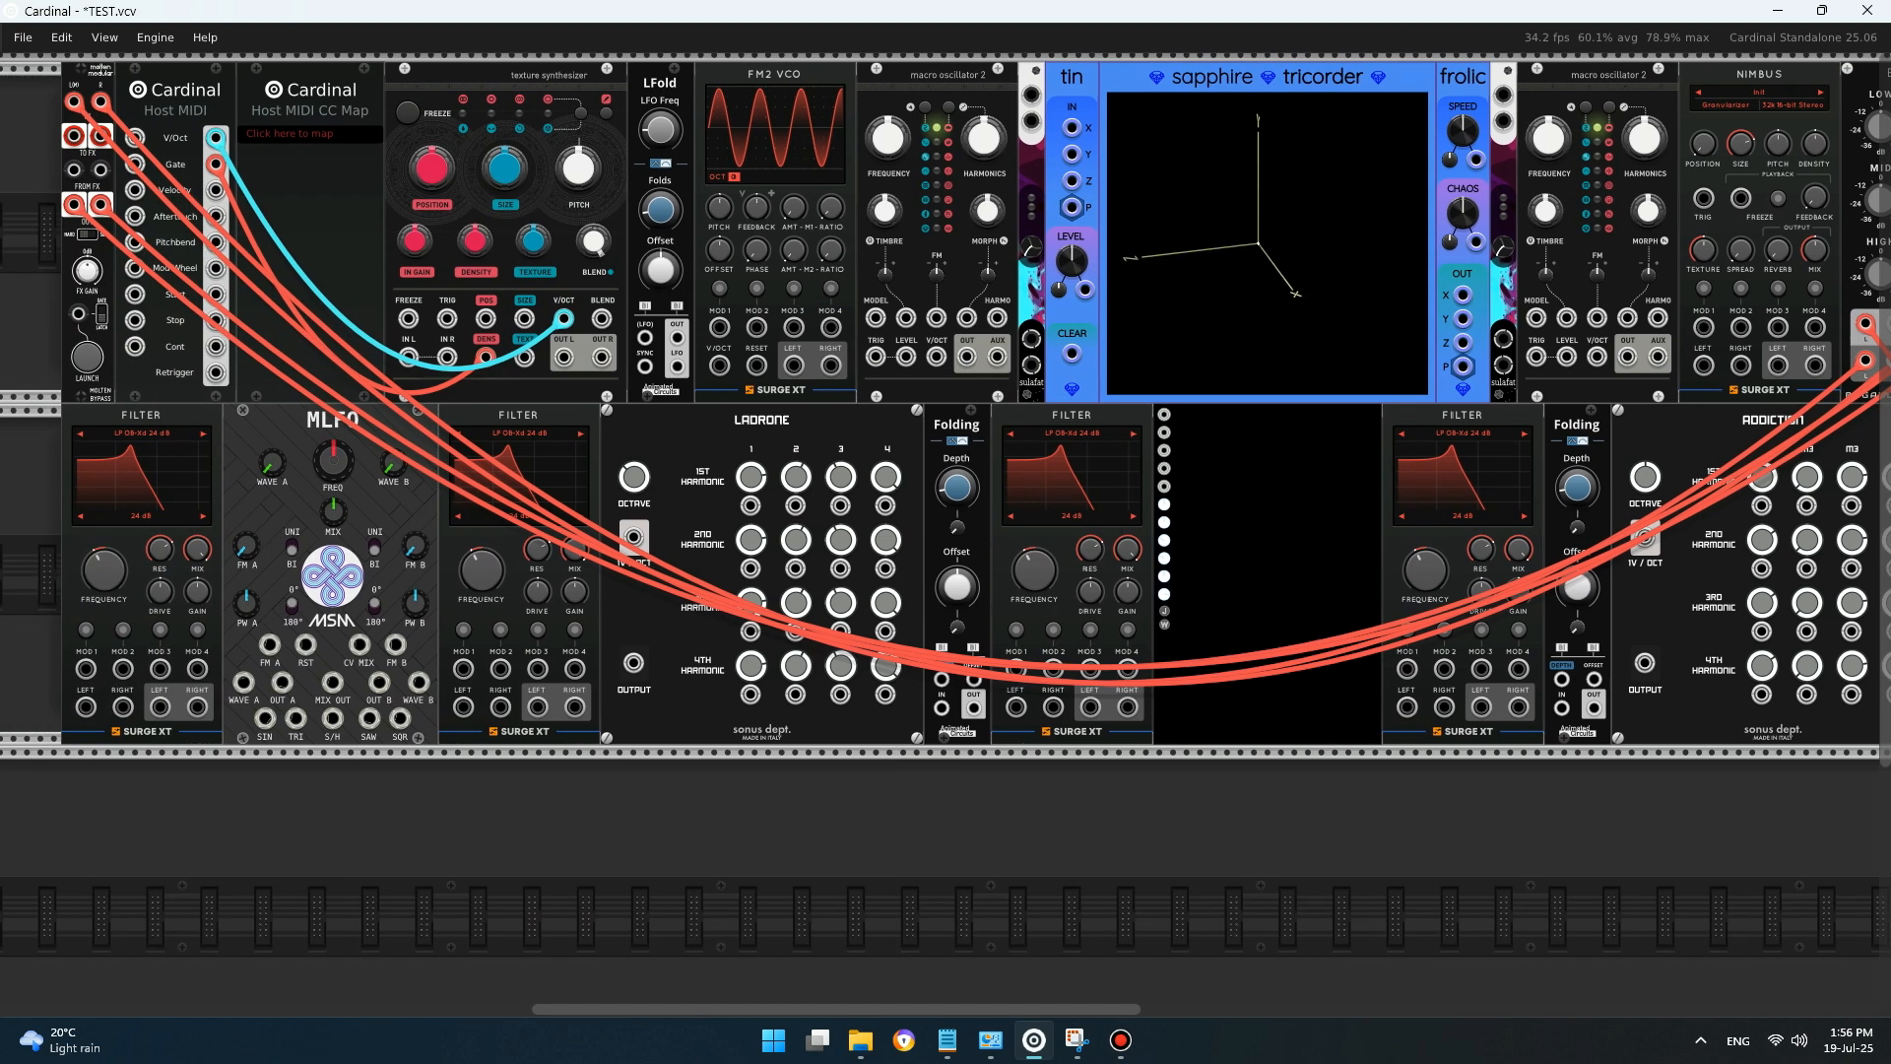
scroll(945, 532, right, 1)
scroll(946, 531, left, 3)
scroll(946, 532, up, 1)
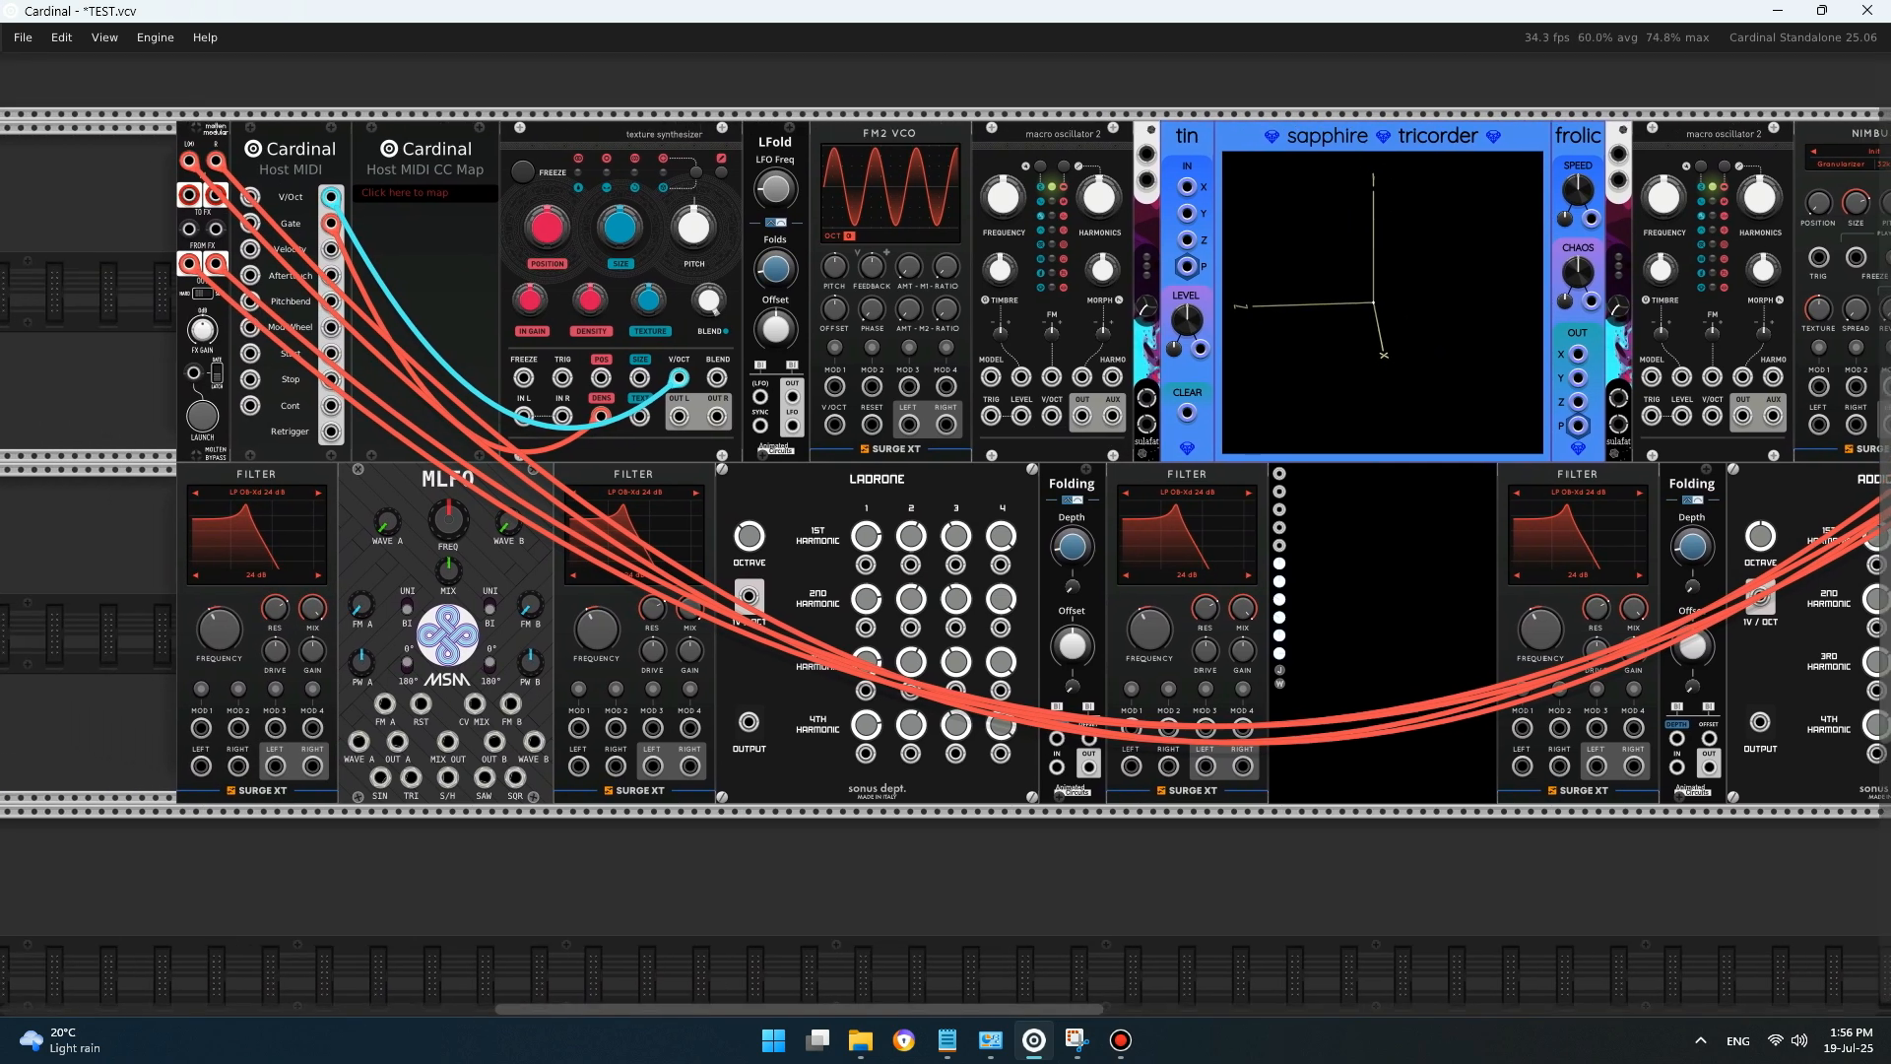
drag(1065, 84, 1079, 187)
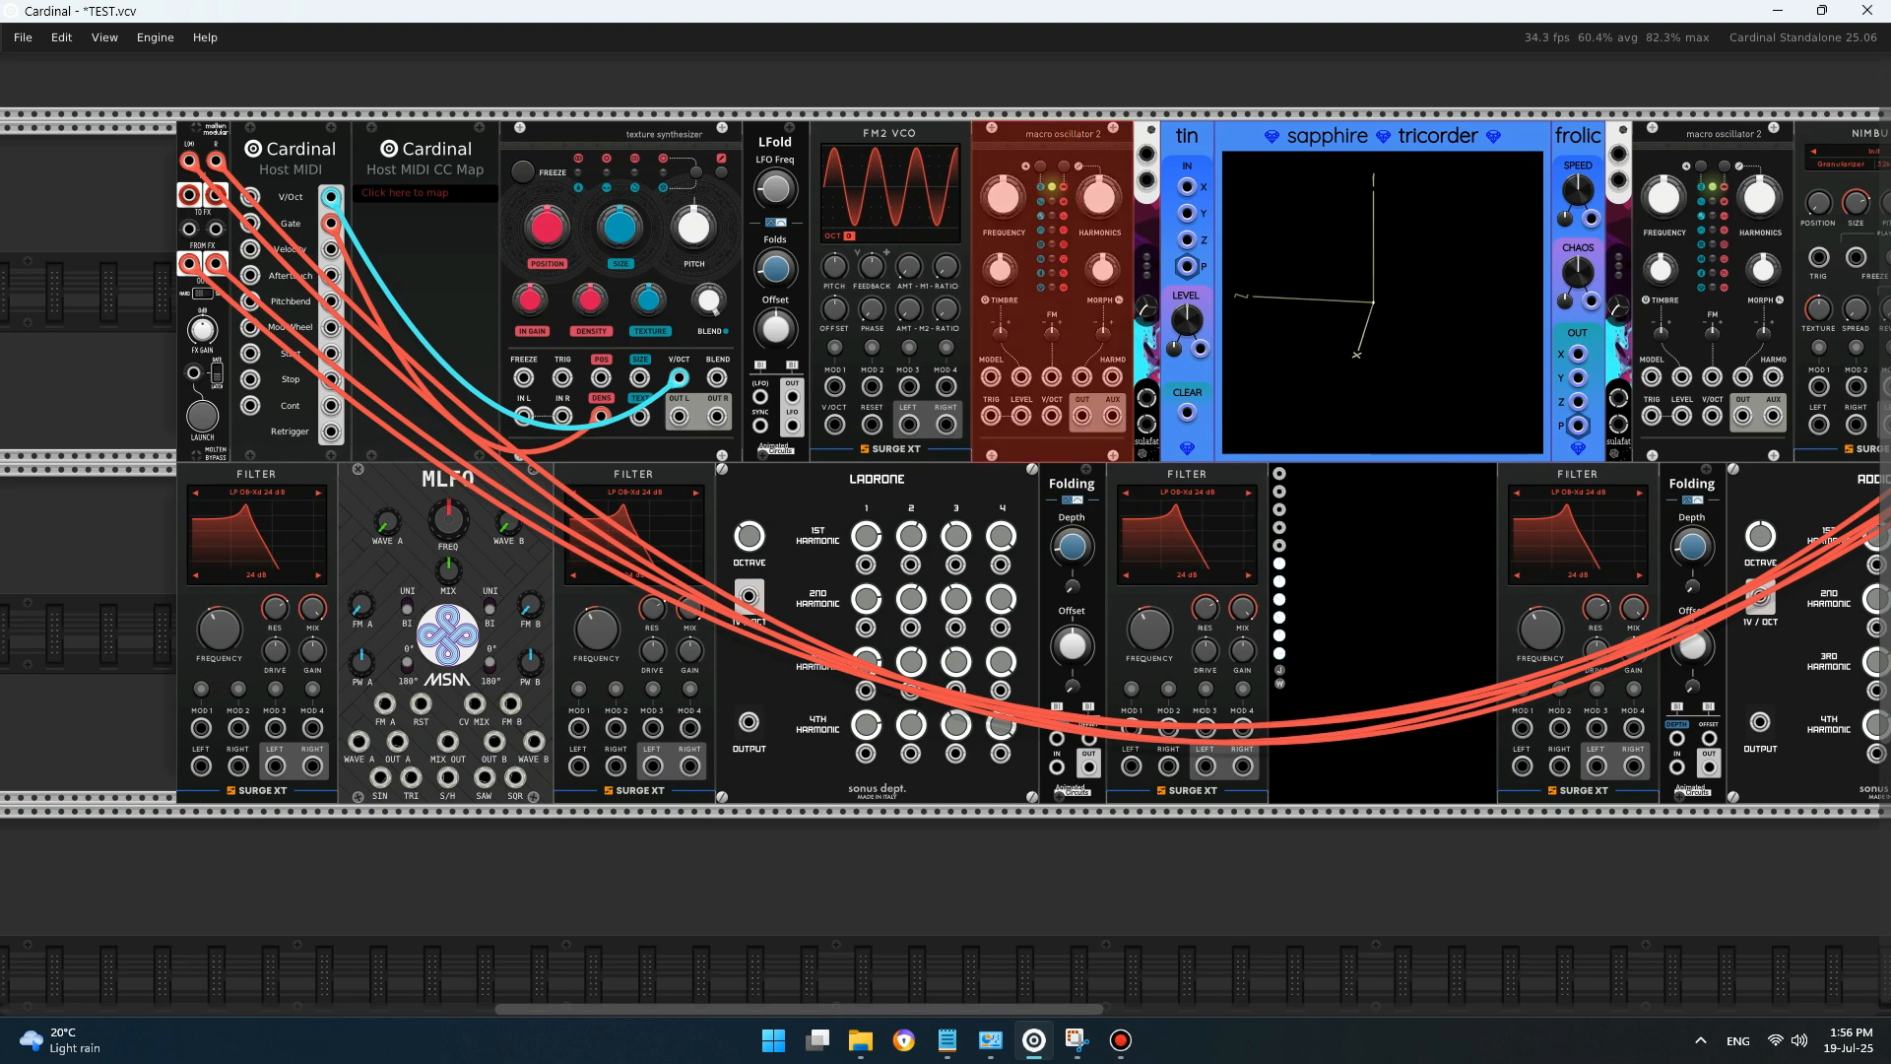
key(ctrl+shift+a)
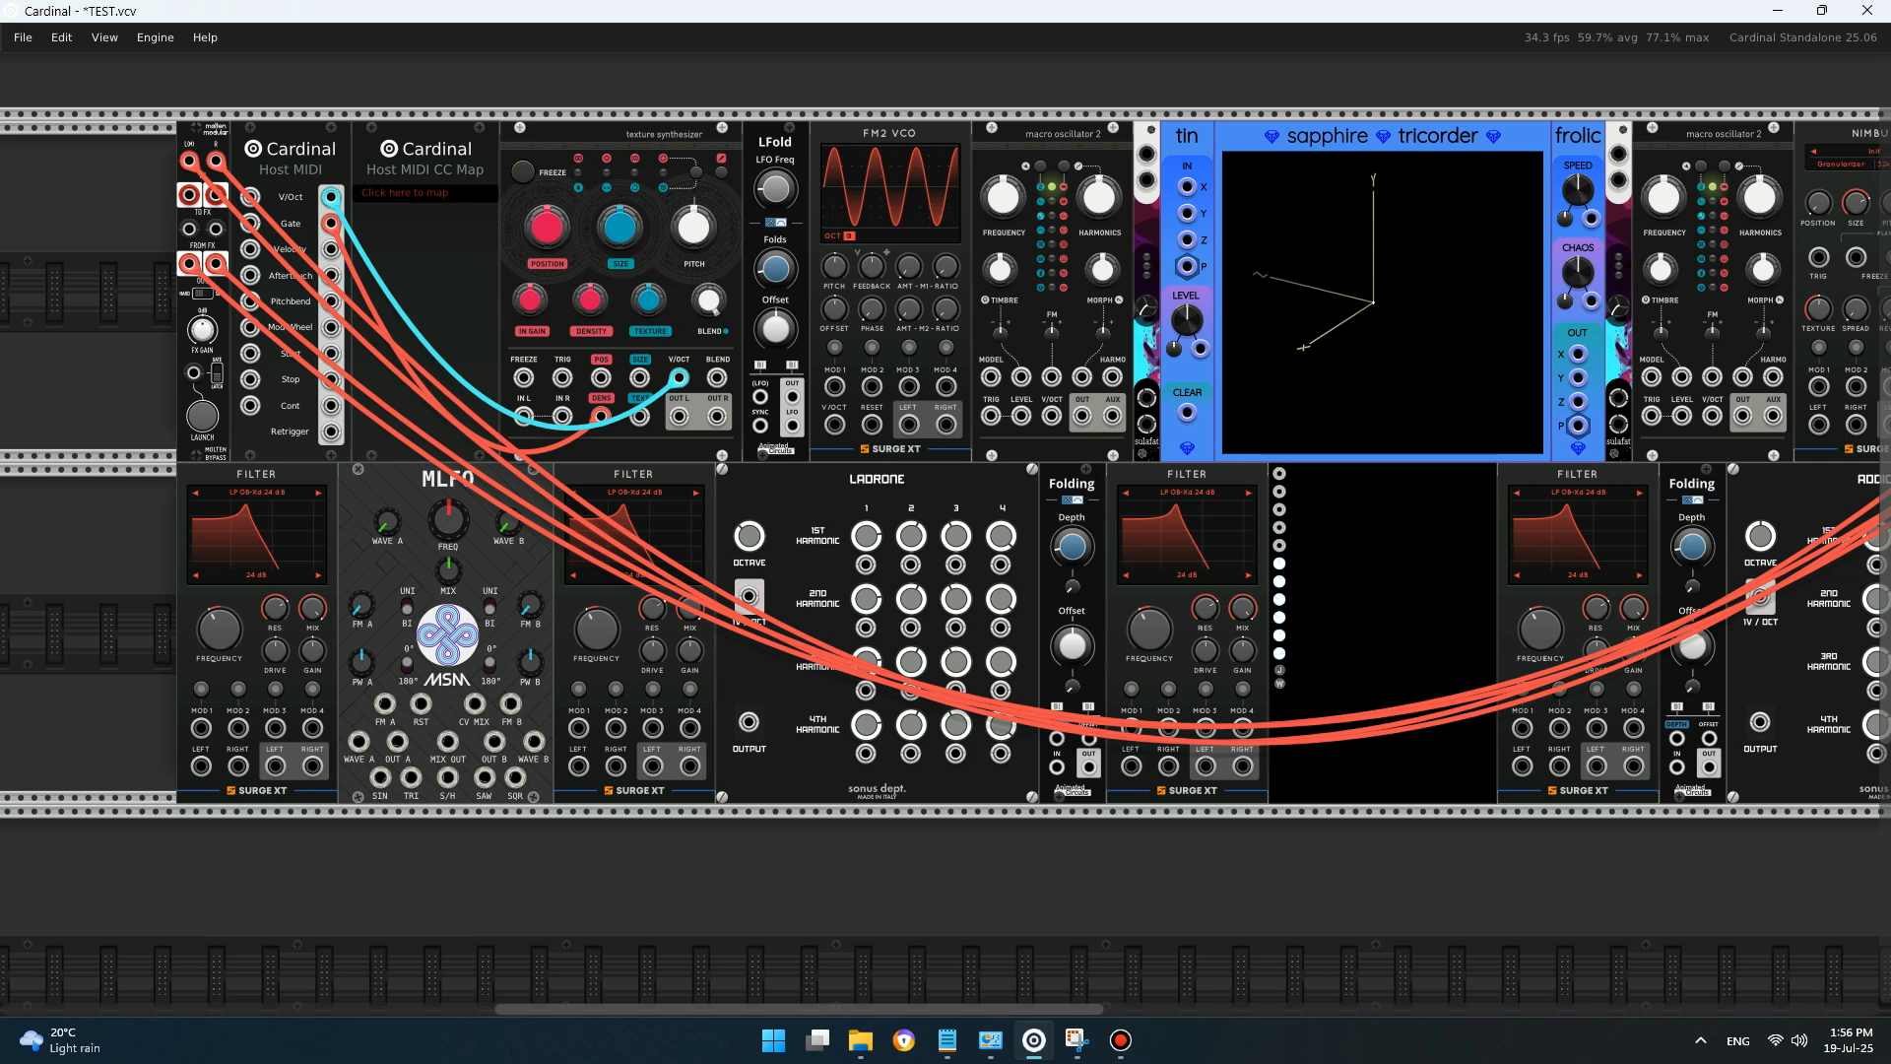
- Patch the first macro oscillator 2's main output to both the left and right inputs of the Surge XT filter below it with red cables
drag(1191, 882, 1200, 795)
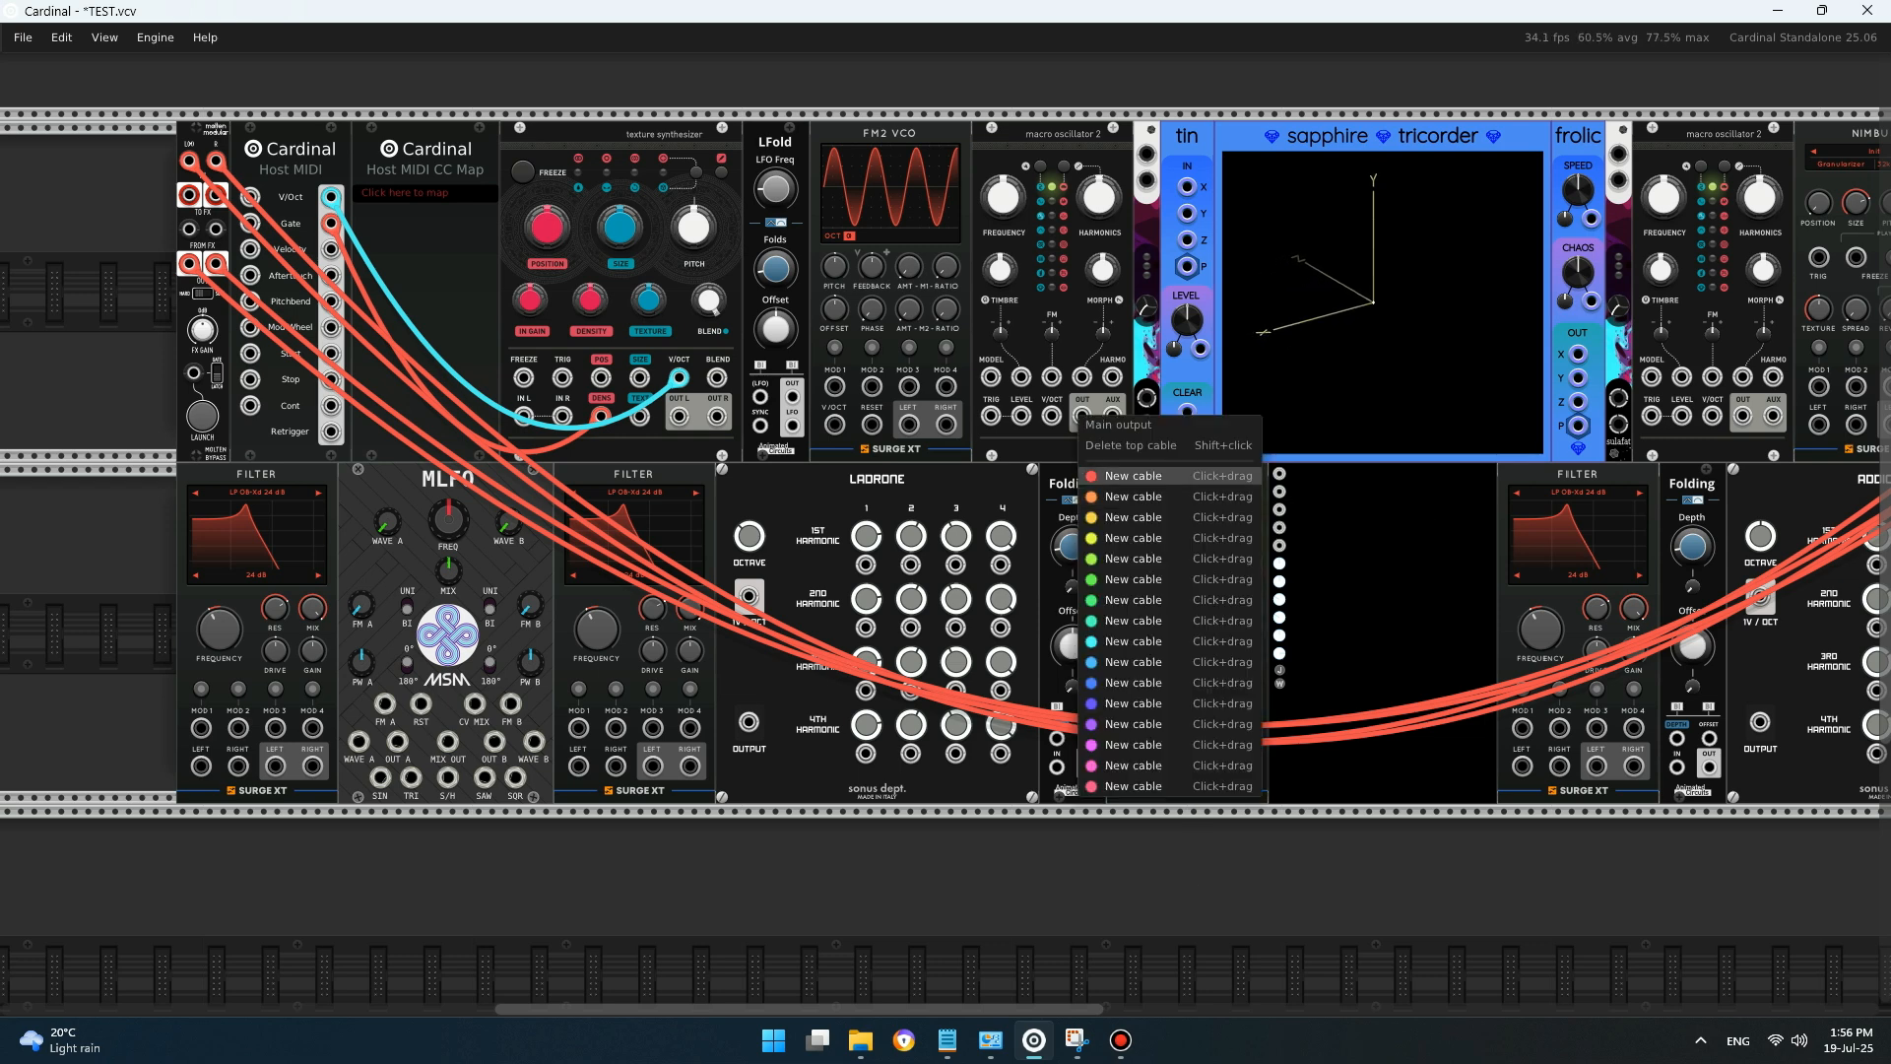
click(1133, 476)
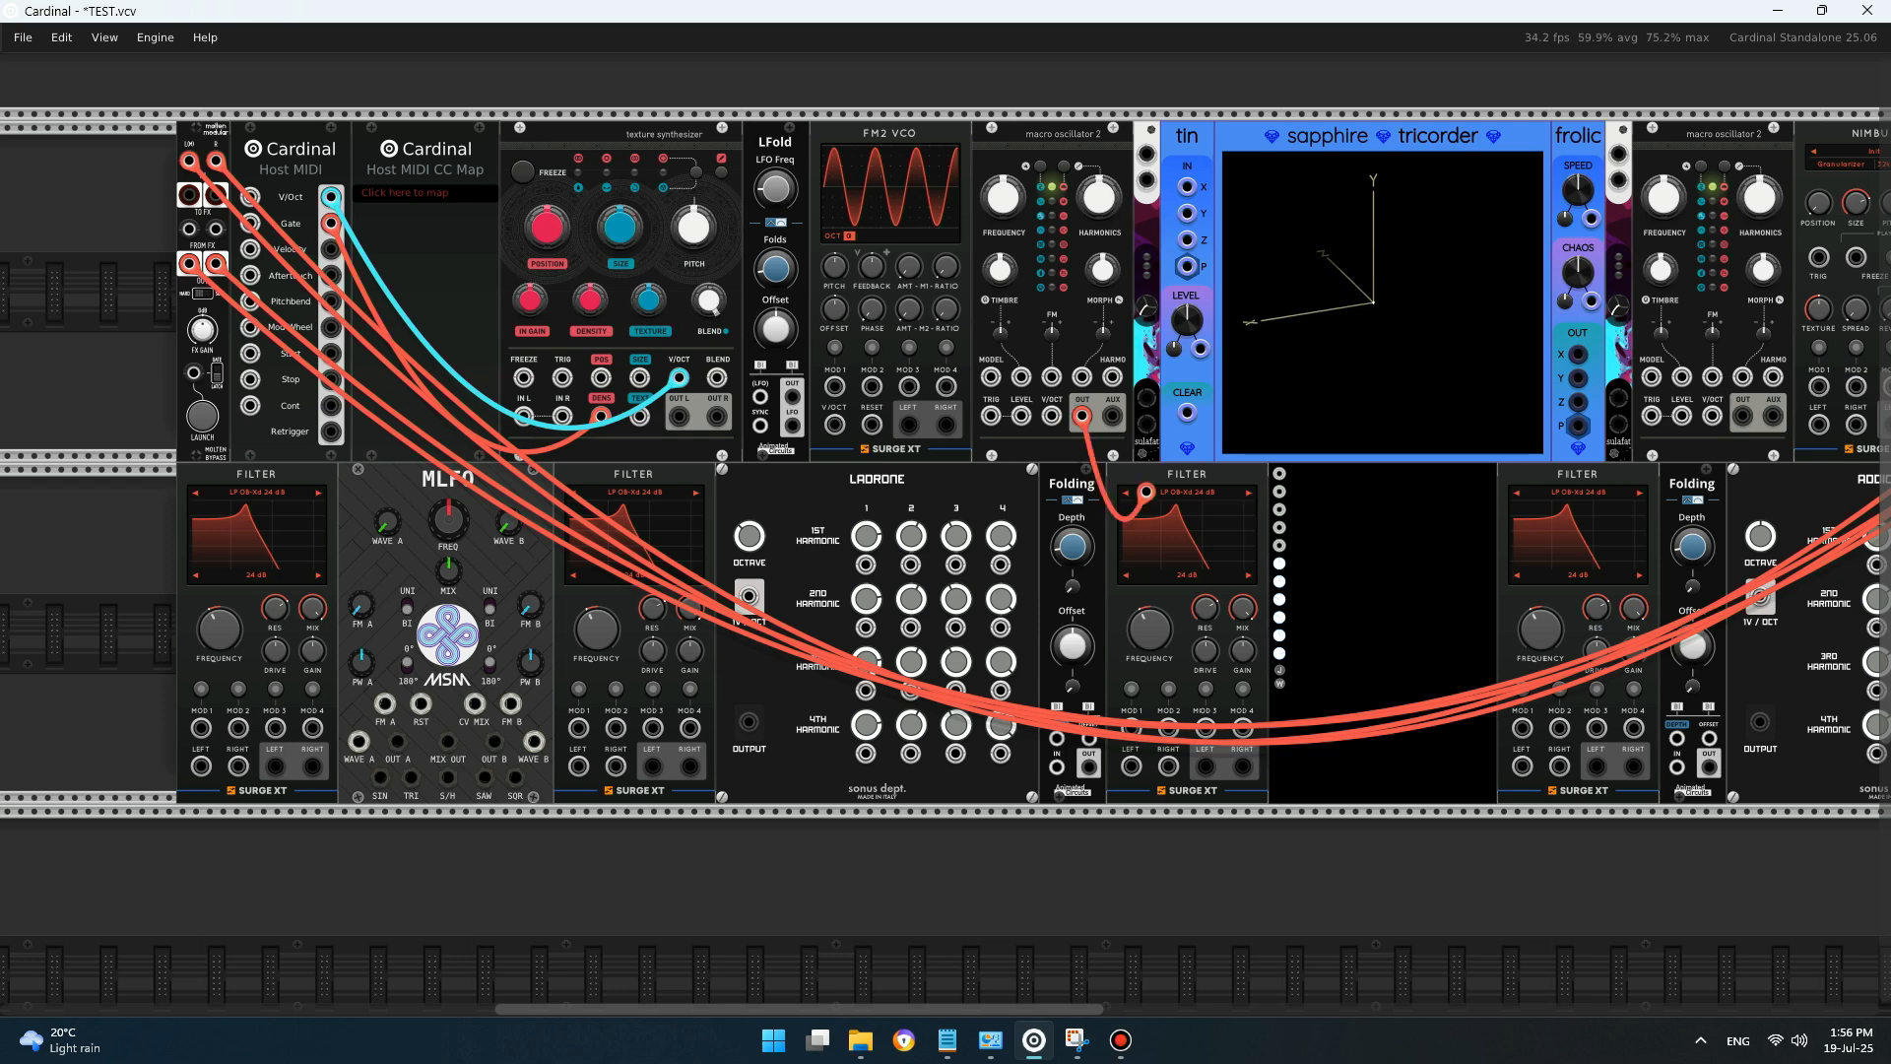
click(1131, 766)
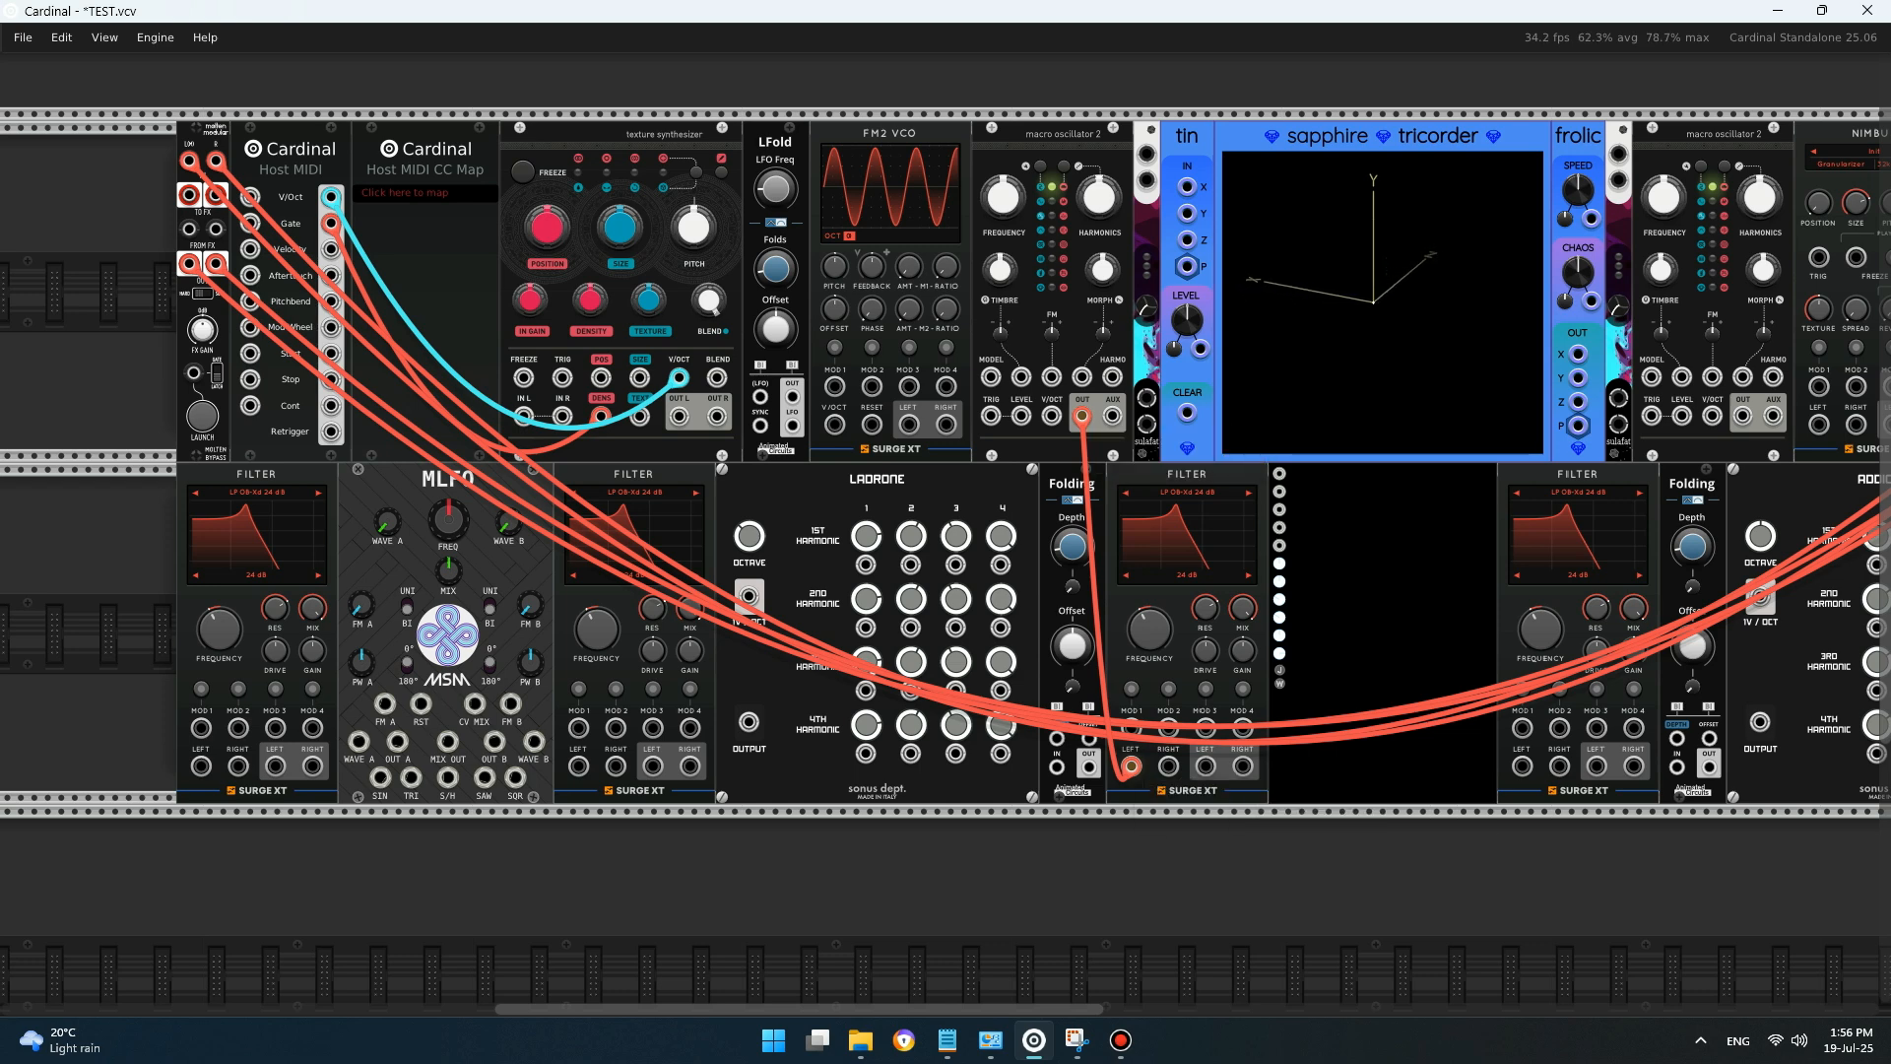
right_click(1168, 765)
click(1224, 696)
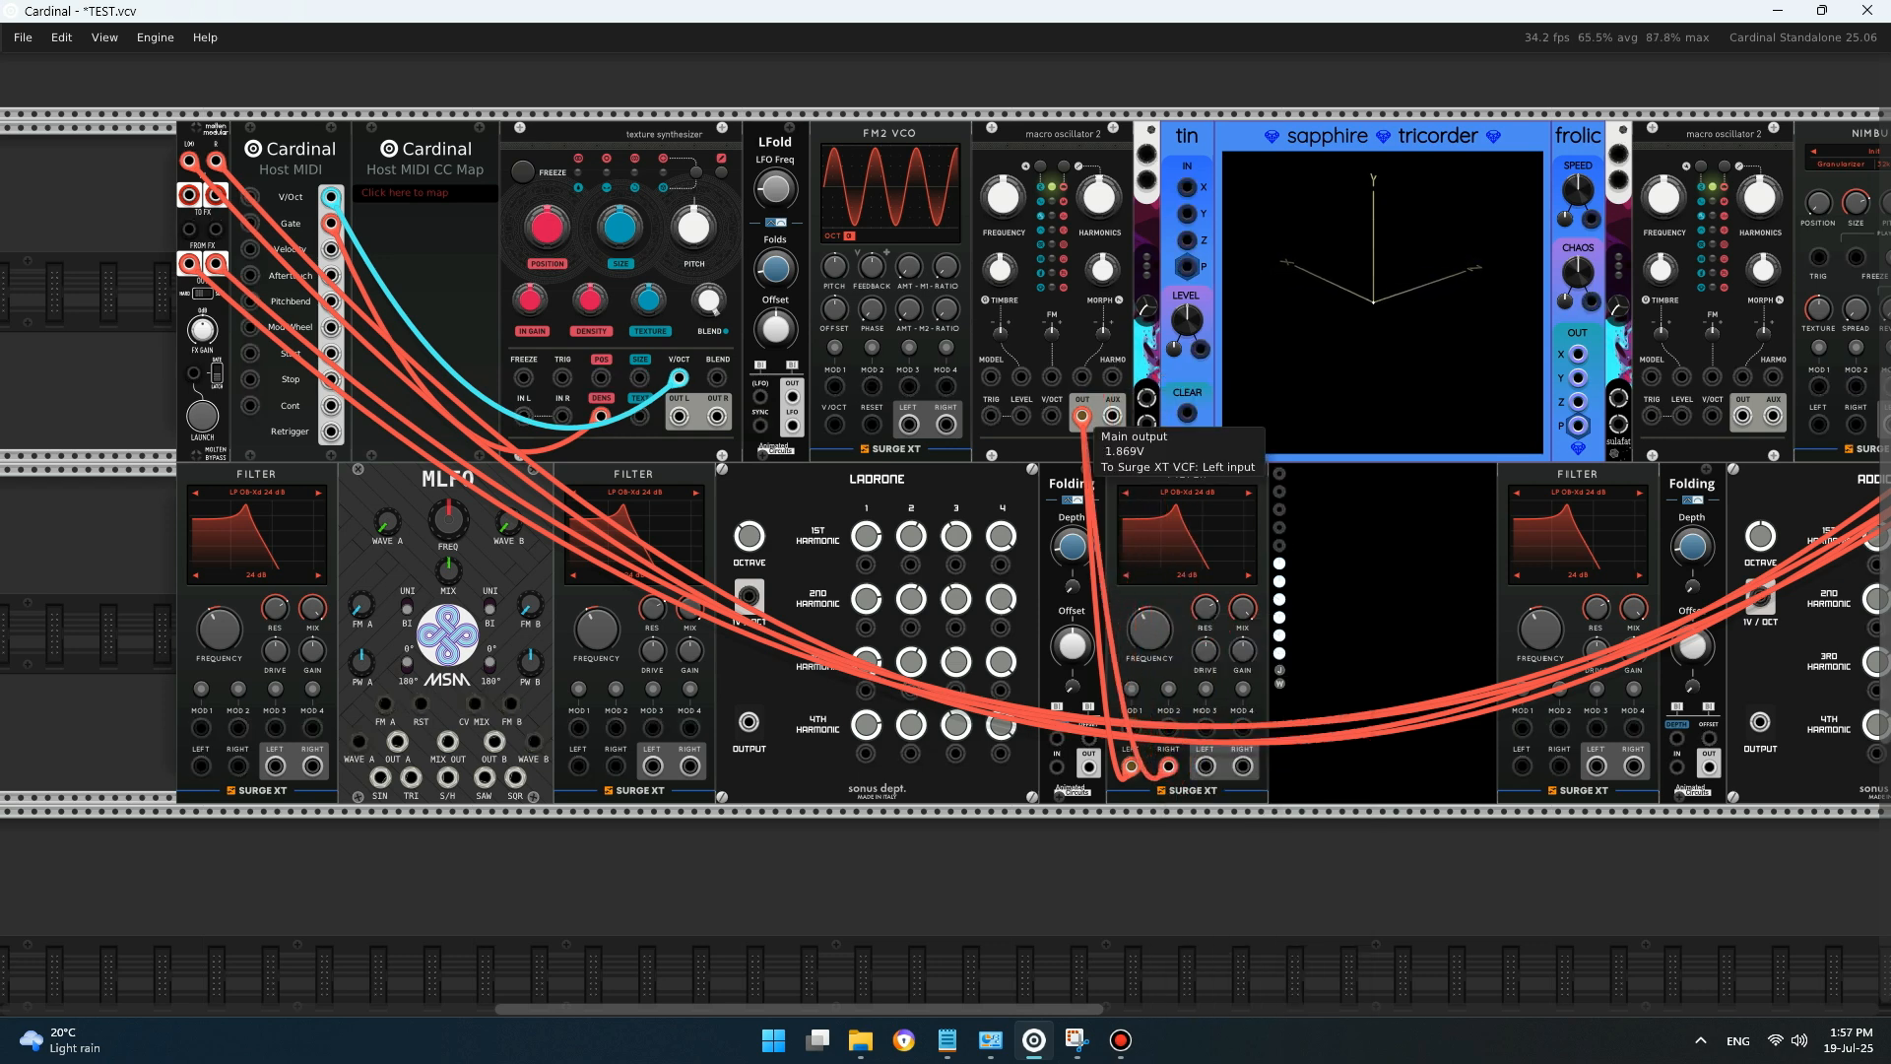
click(1082, 414)
- Patch the second macro oscillator 2's main output to the left and right inputs of the Surge XT filter nearest below it with orange cables
scroll(946, 562, right, 1)
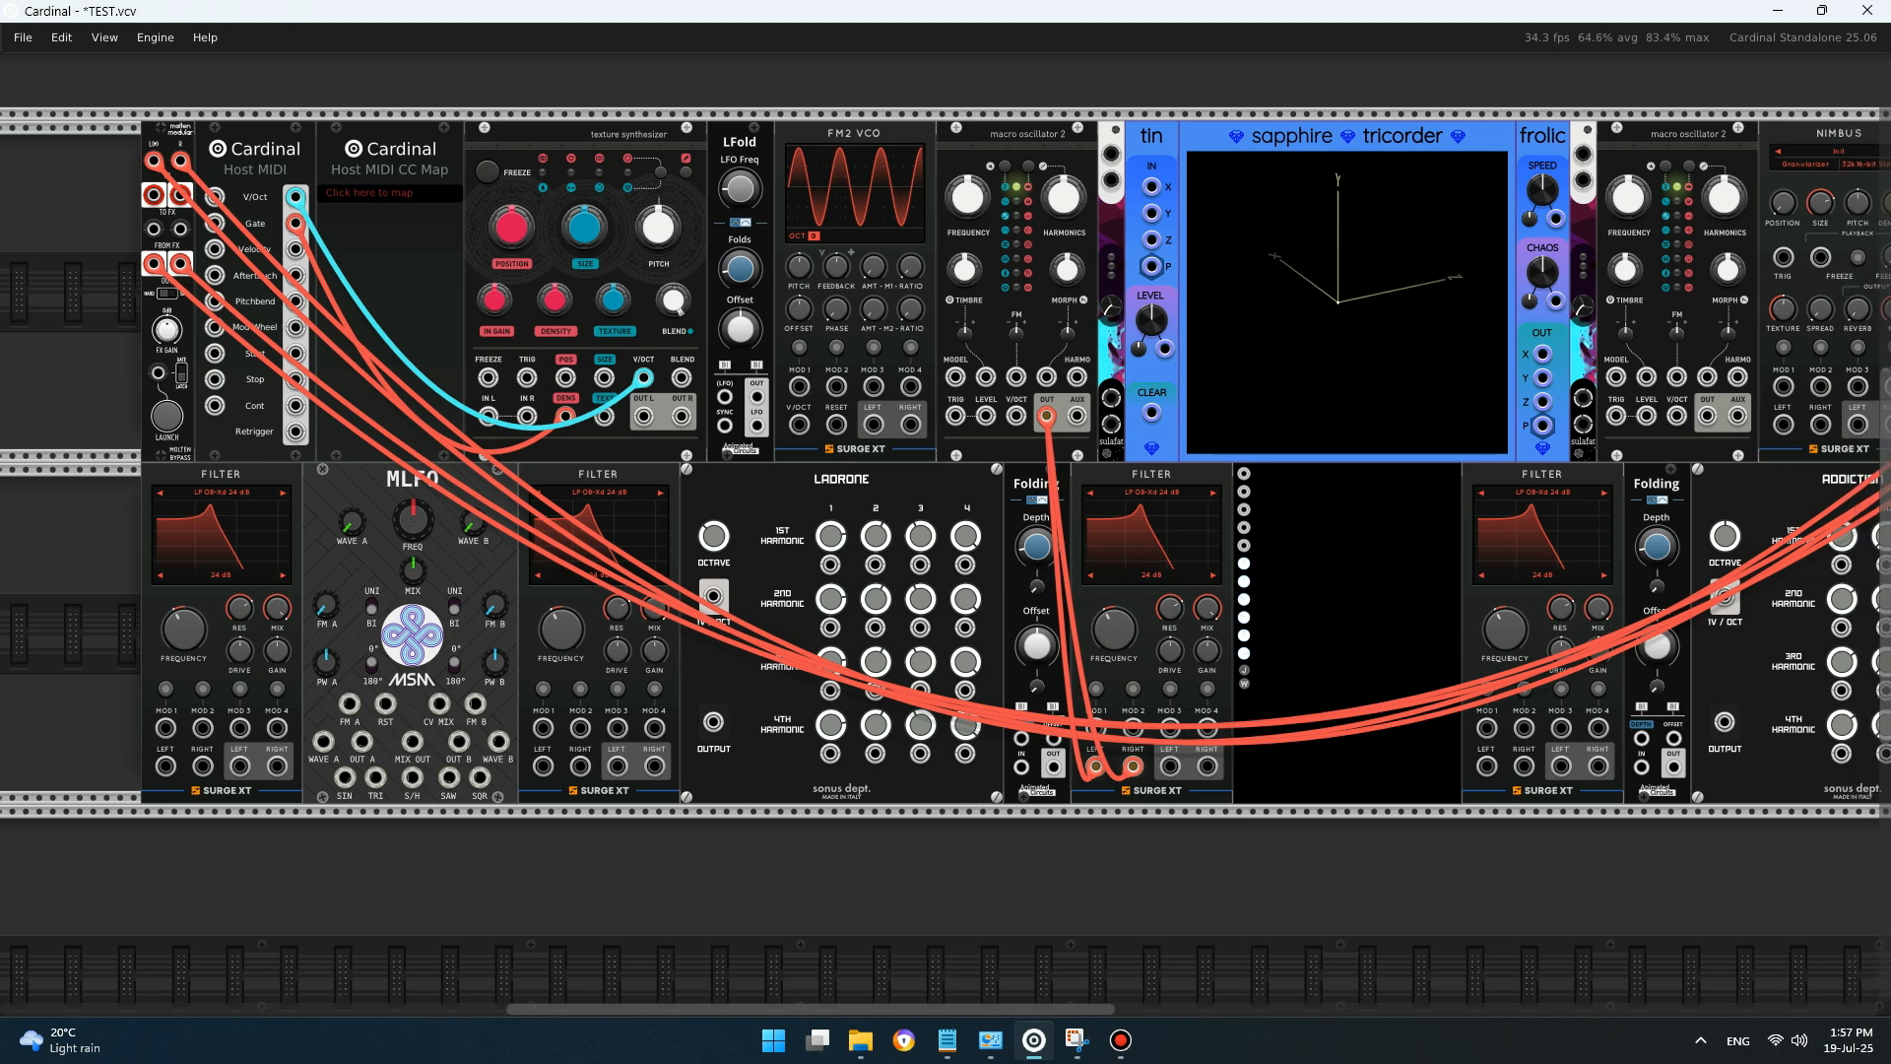
scroll(946, 562, right, 8)
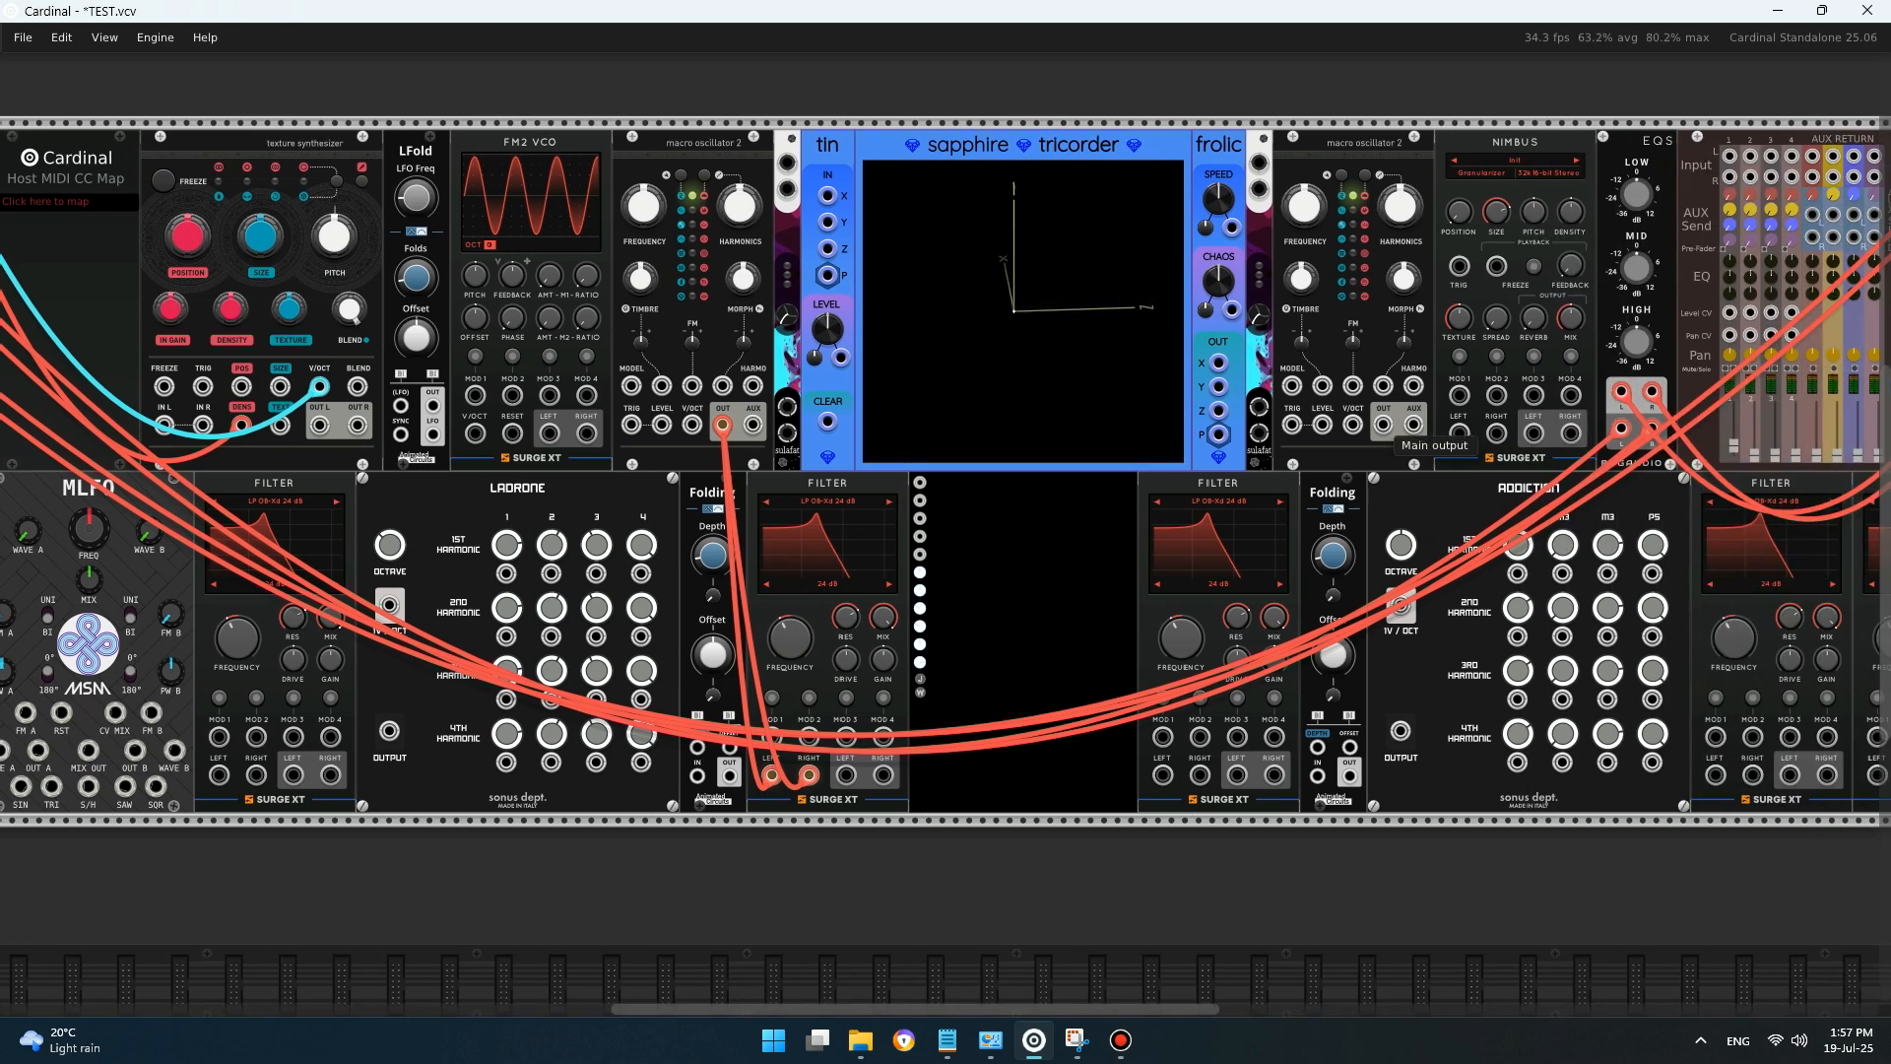
right_click(1384, 426)
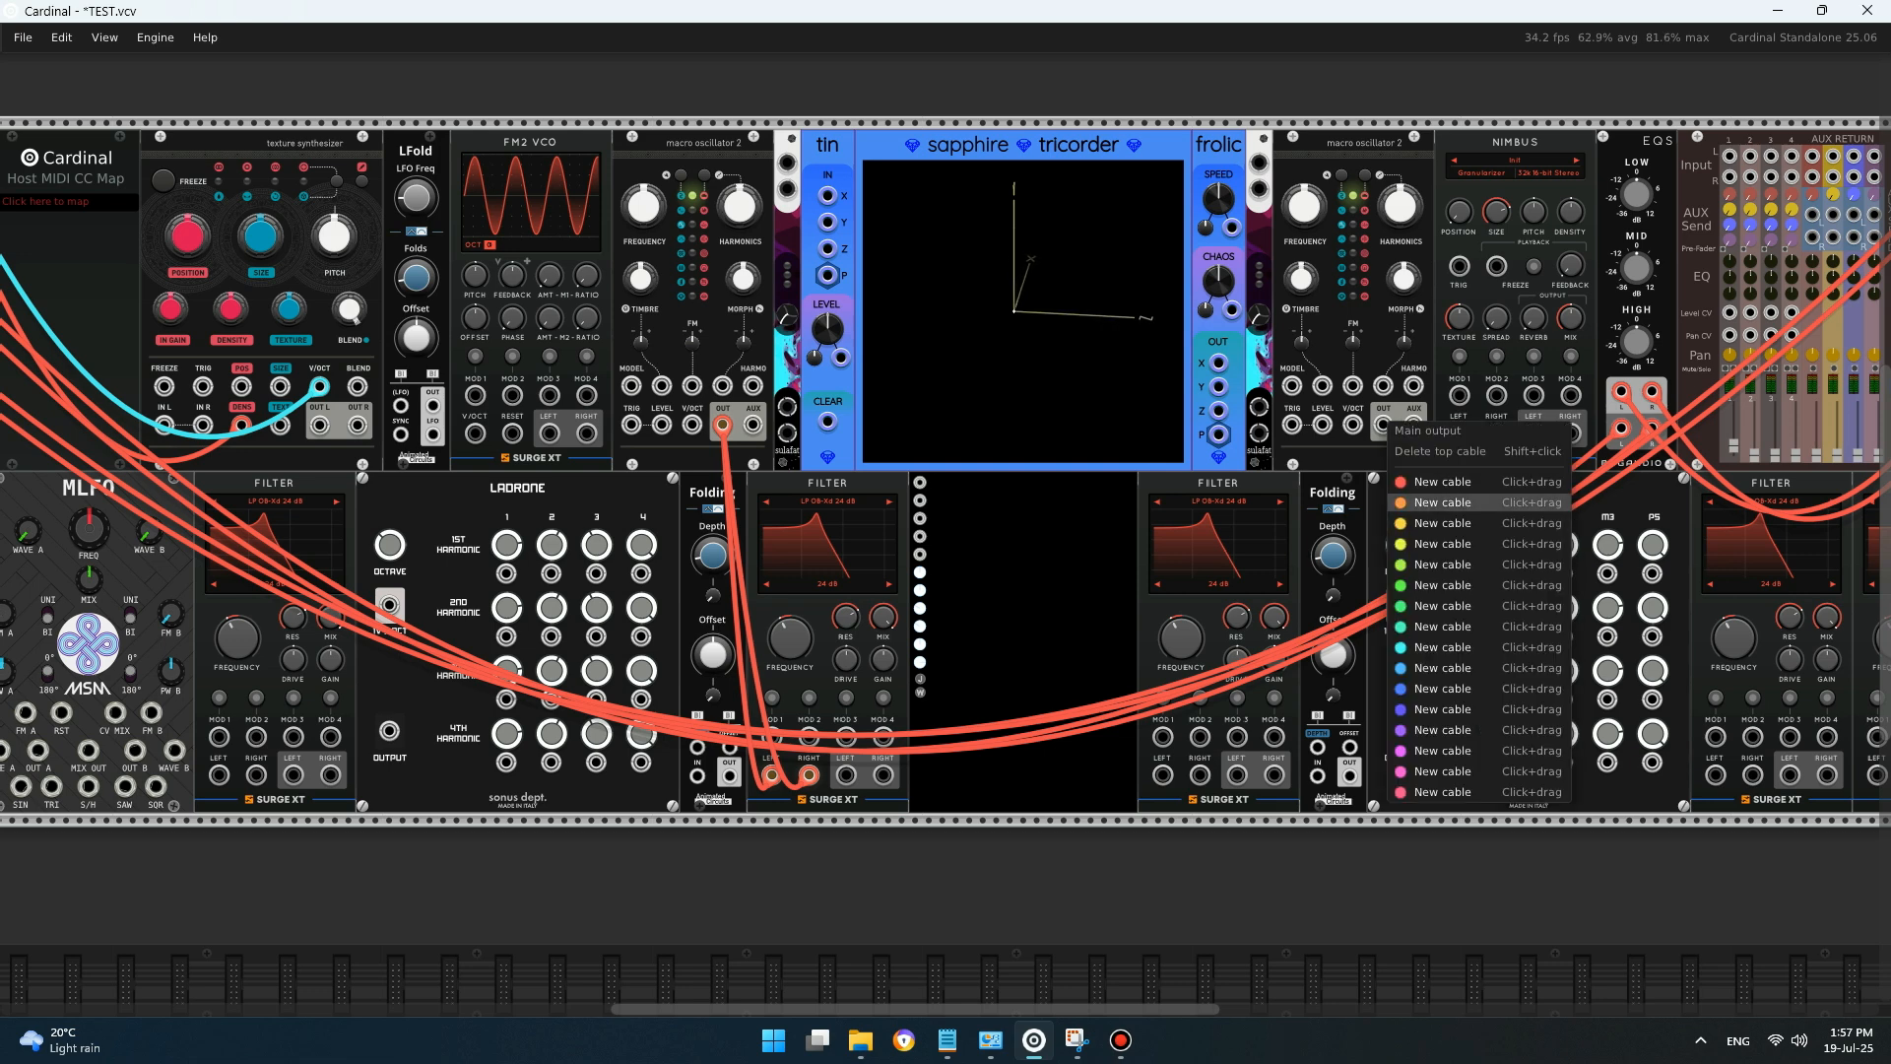
click(1428, 502)
drag(1384, 458, 1162, 776)
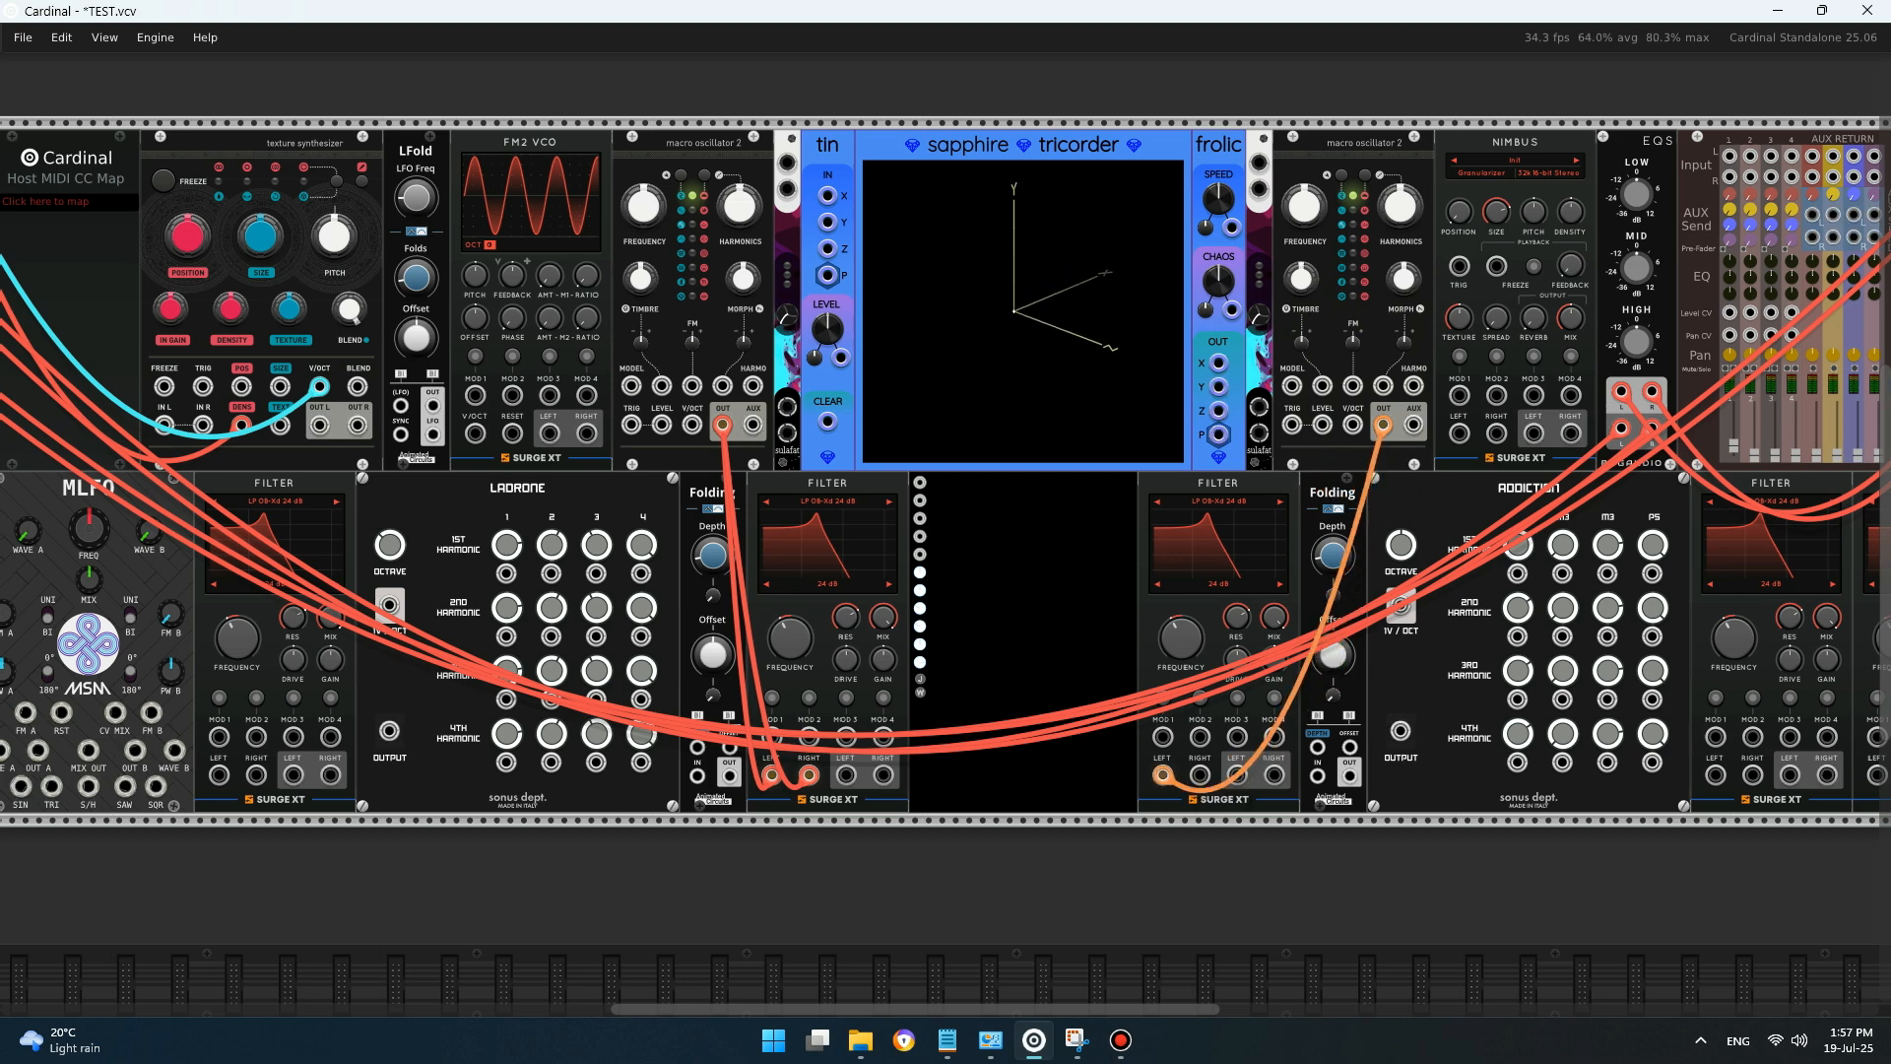
right_click(1201, 775)
drag(1251, 716, 1755, 406)
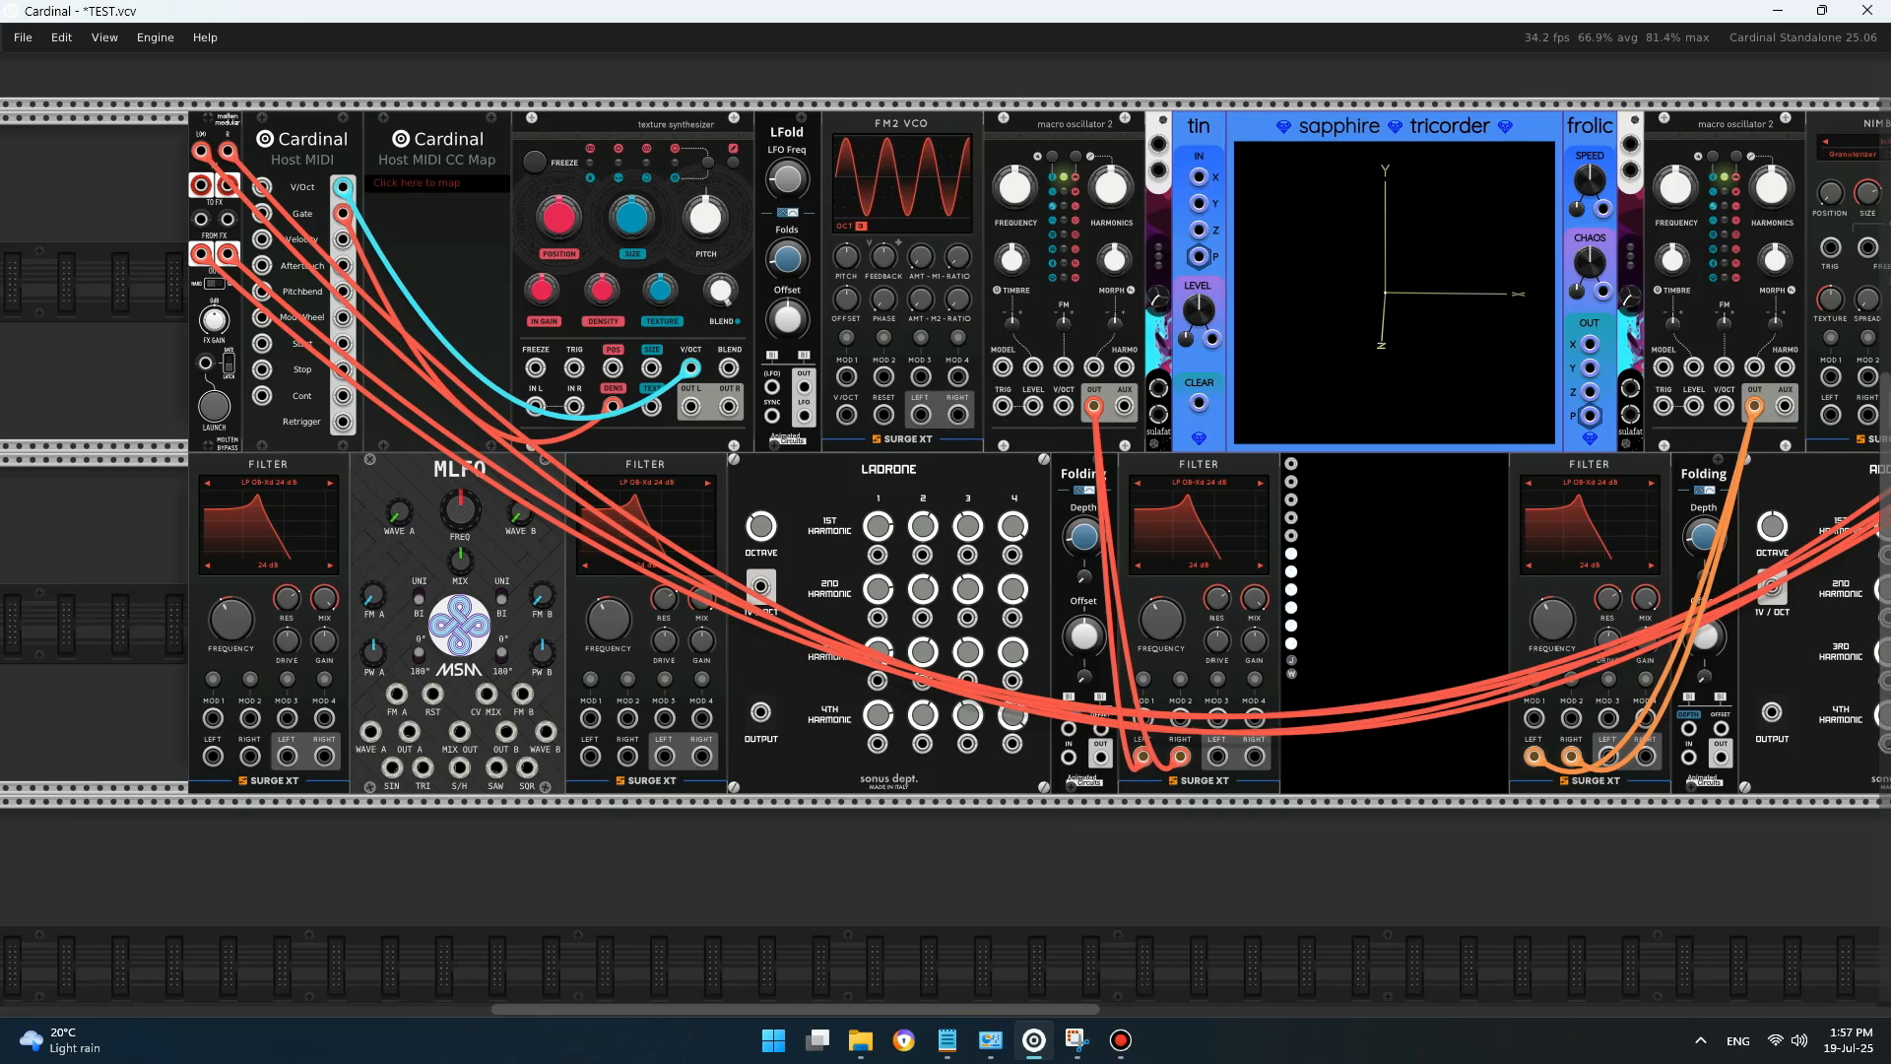
- Patch the left output of the second macro oscillator's Surge XT filter to the mixer's channel 2 upper input with an orange cable
drag(1755, 406, 1338, 394)
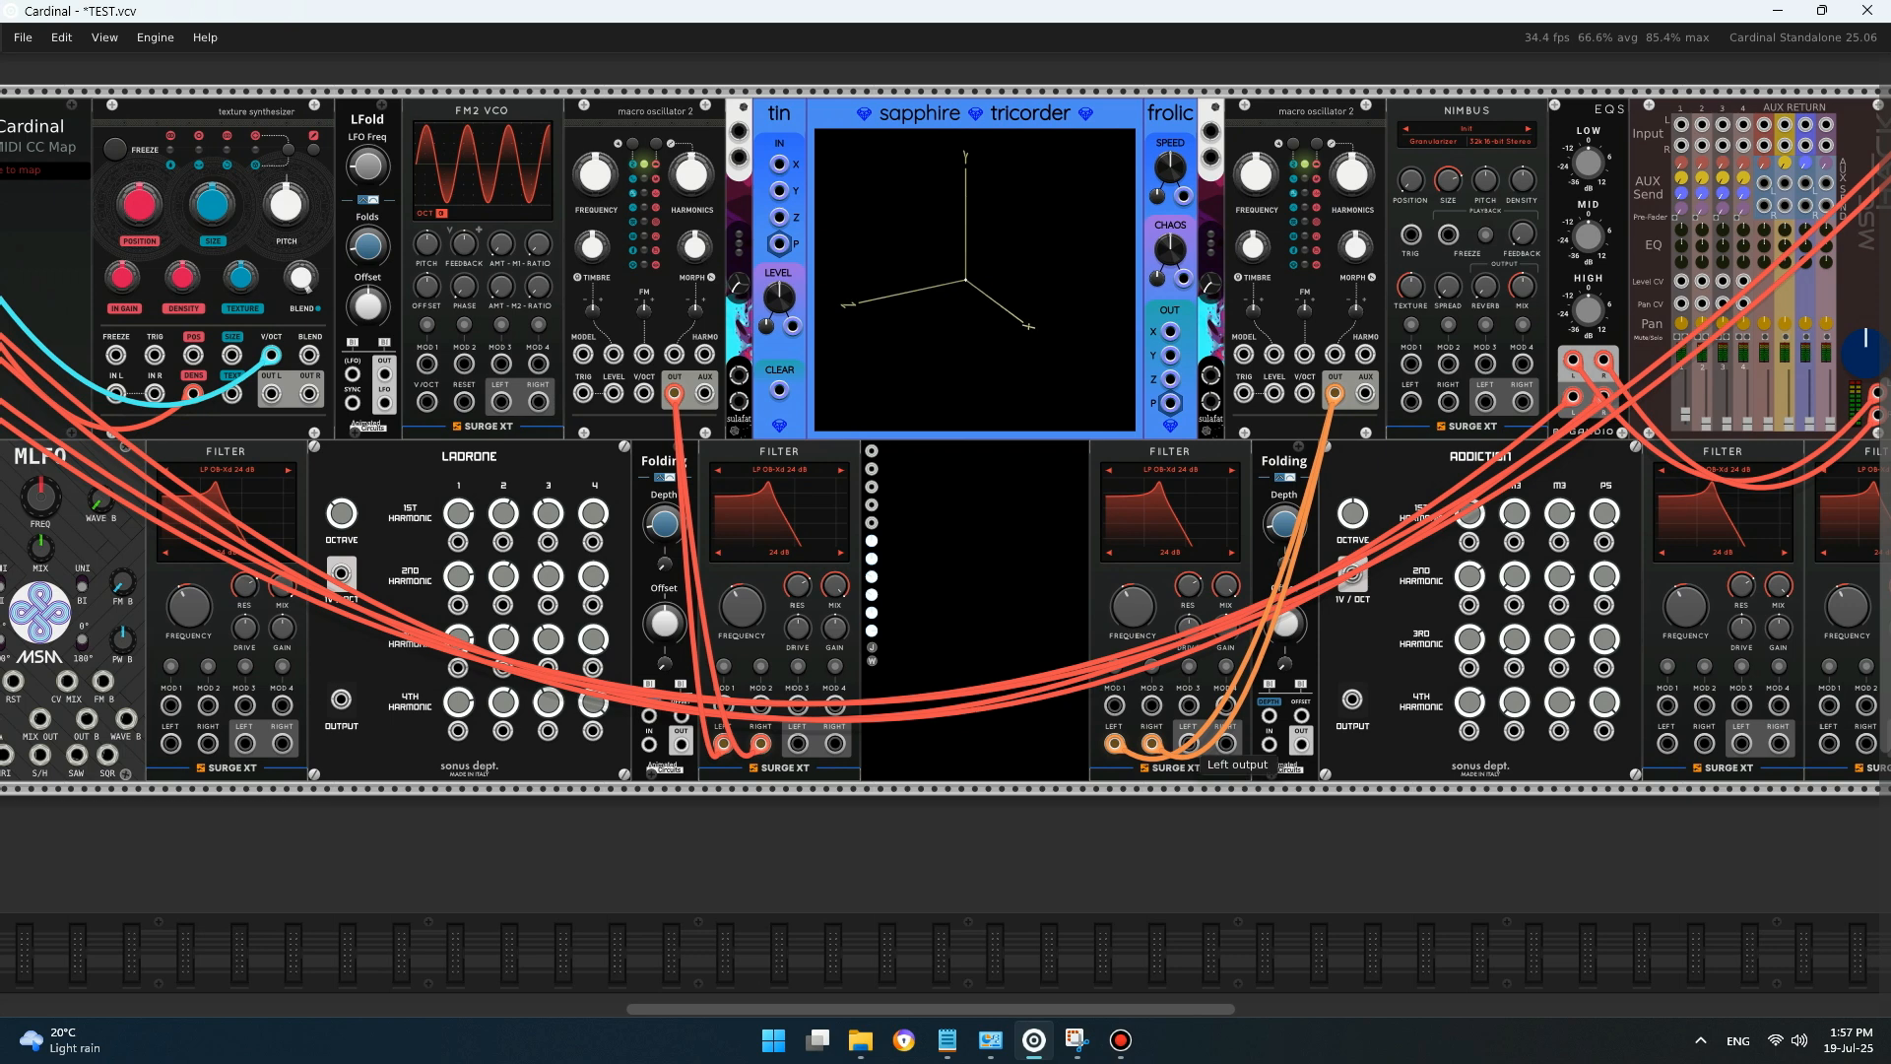
drag(1188, 742, 1010, 727)
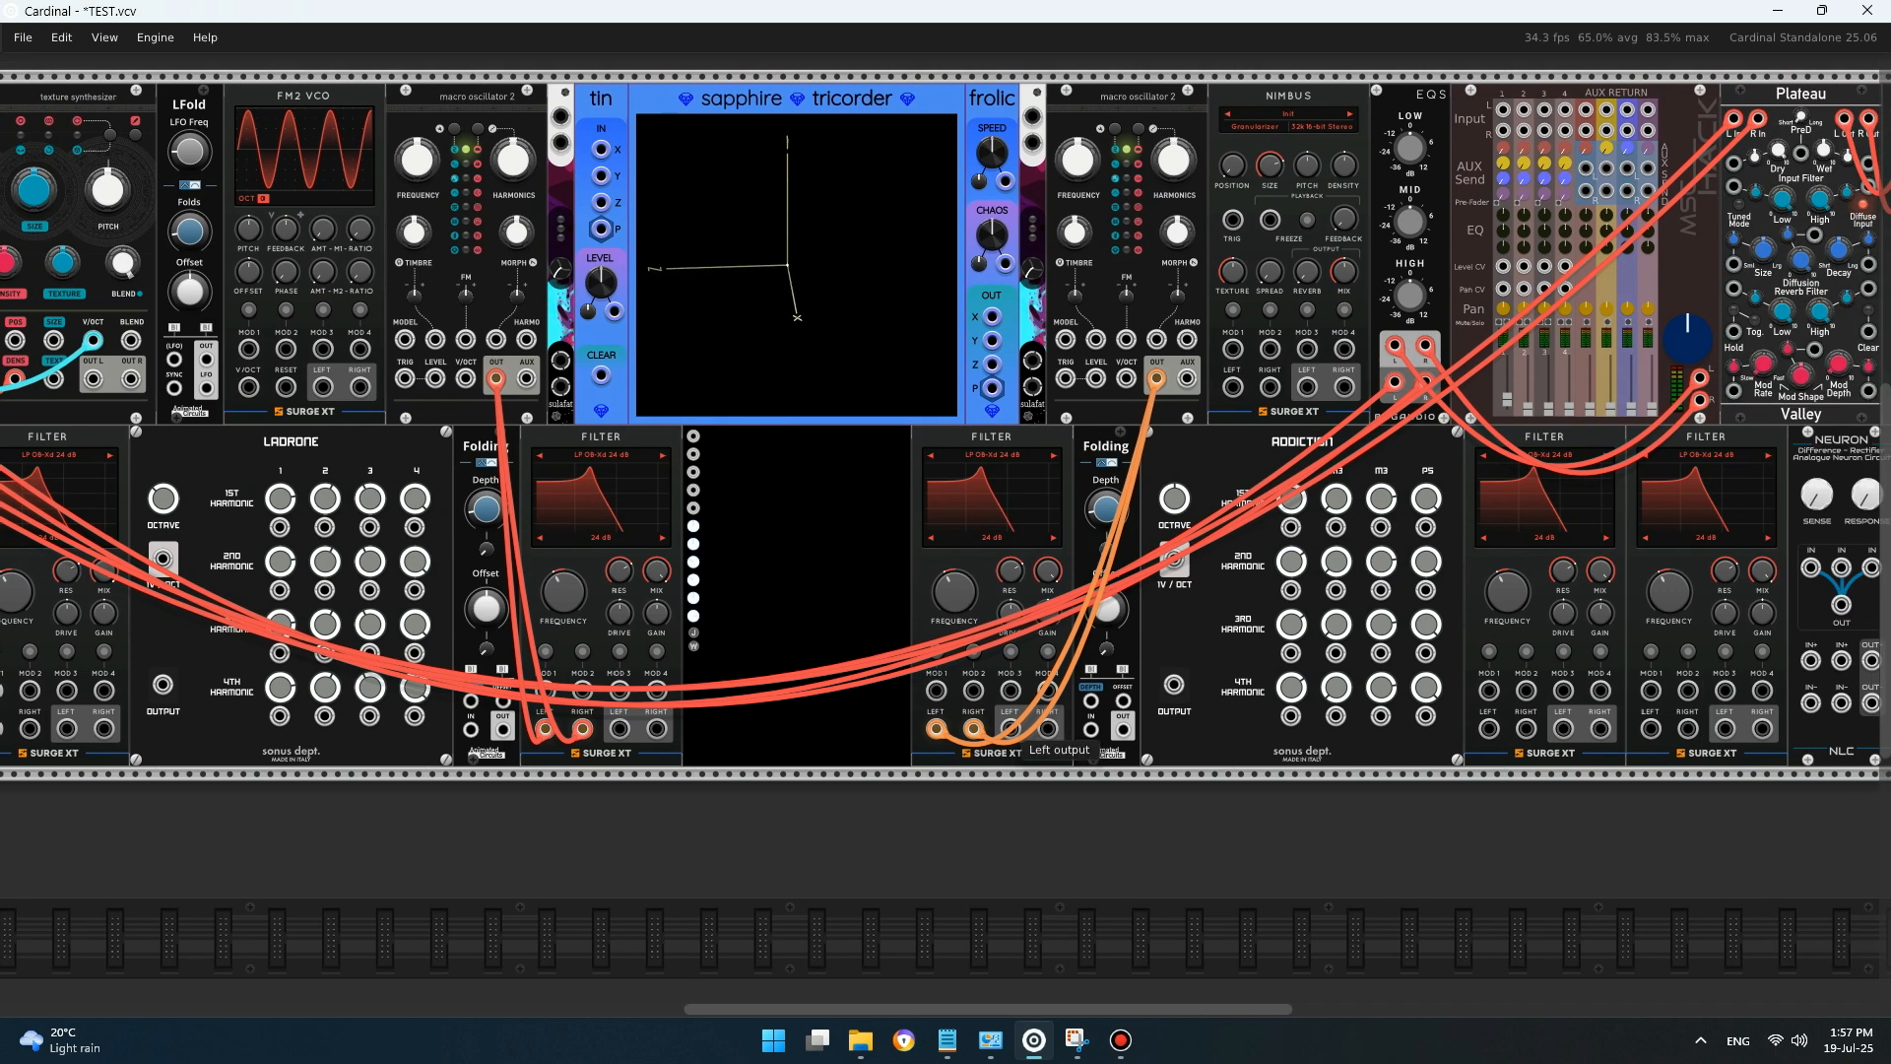
right_click(1010, 729)
click(1064, 685)
drag(1200, 518, 1524, 111)
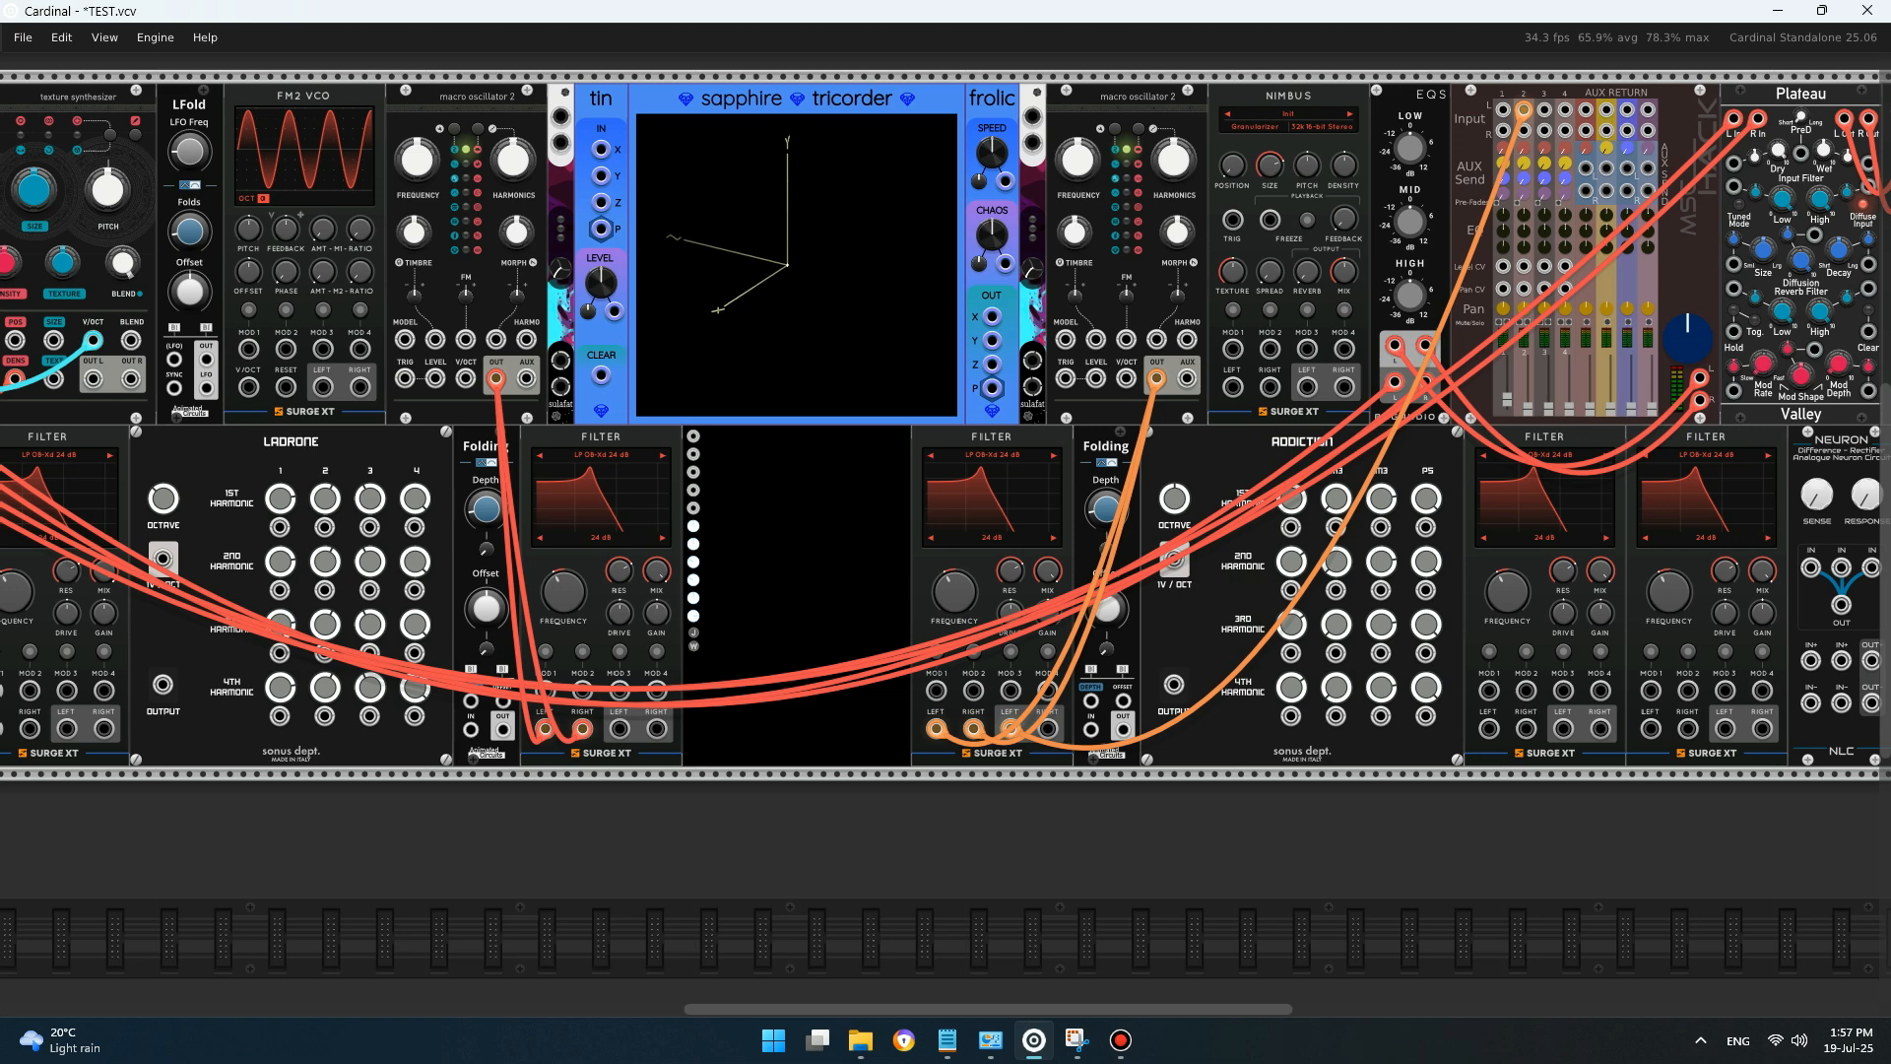
- Patch the right output of the second macro oscillator's filter to the mixer's channel 2 lower input and raise channel 2's level slightly
right_click(1047, 728)
drag(1069, 686, 1524, 131)
drag(1527, 408, 1528, 399)
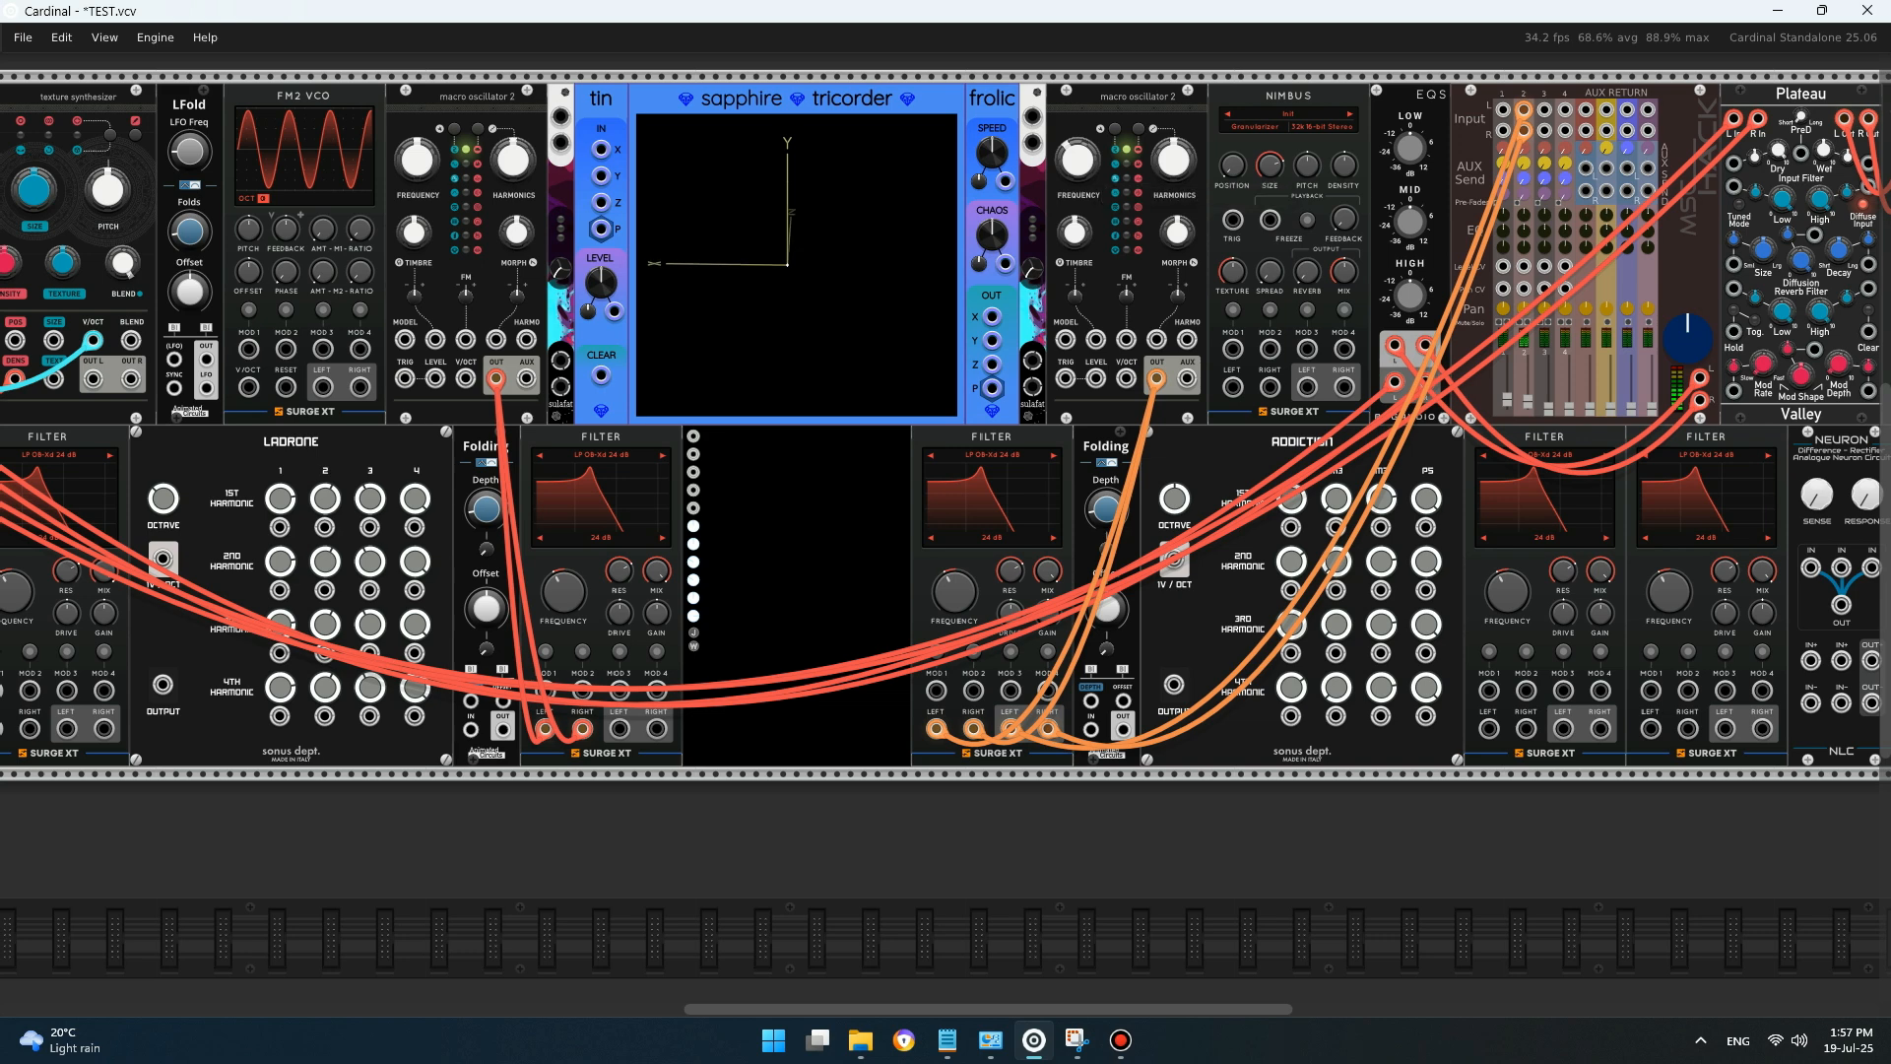
- Try sweeping the Frequency of the second macro oscillator's filter and undo the accidental move of that oscillator to the lower row
drag(955, 591, 954, 827)
drag(954, 624, 955, 595)
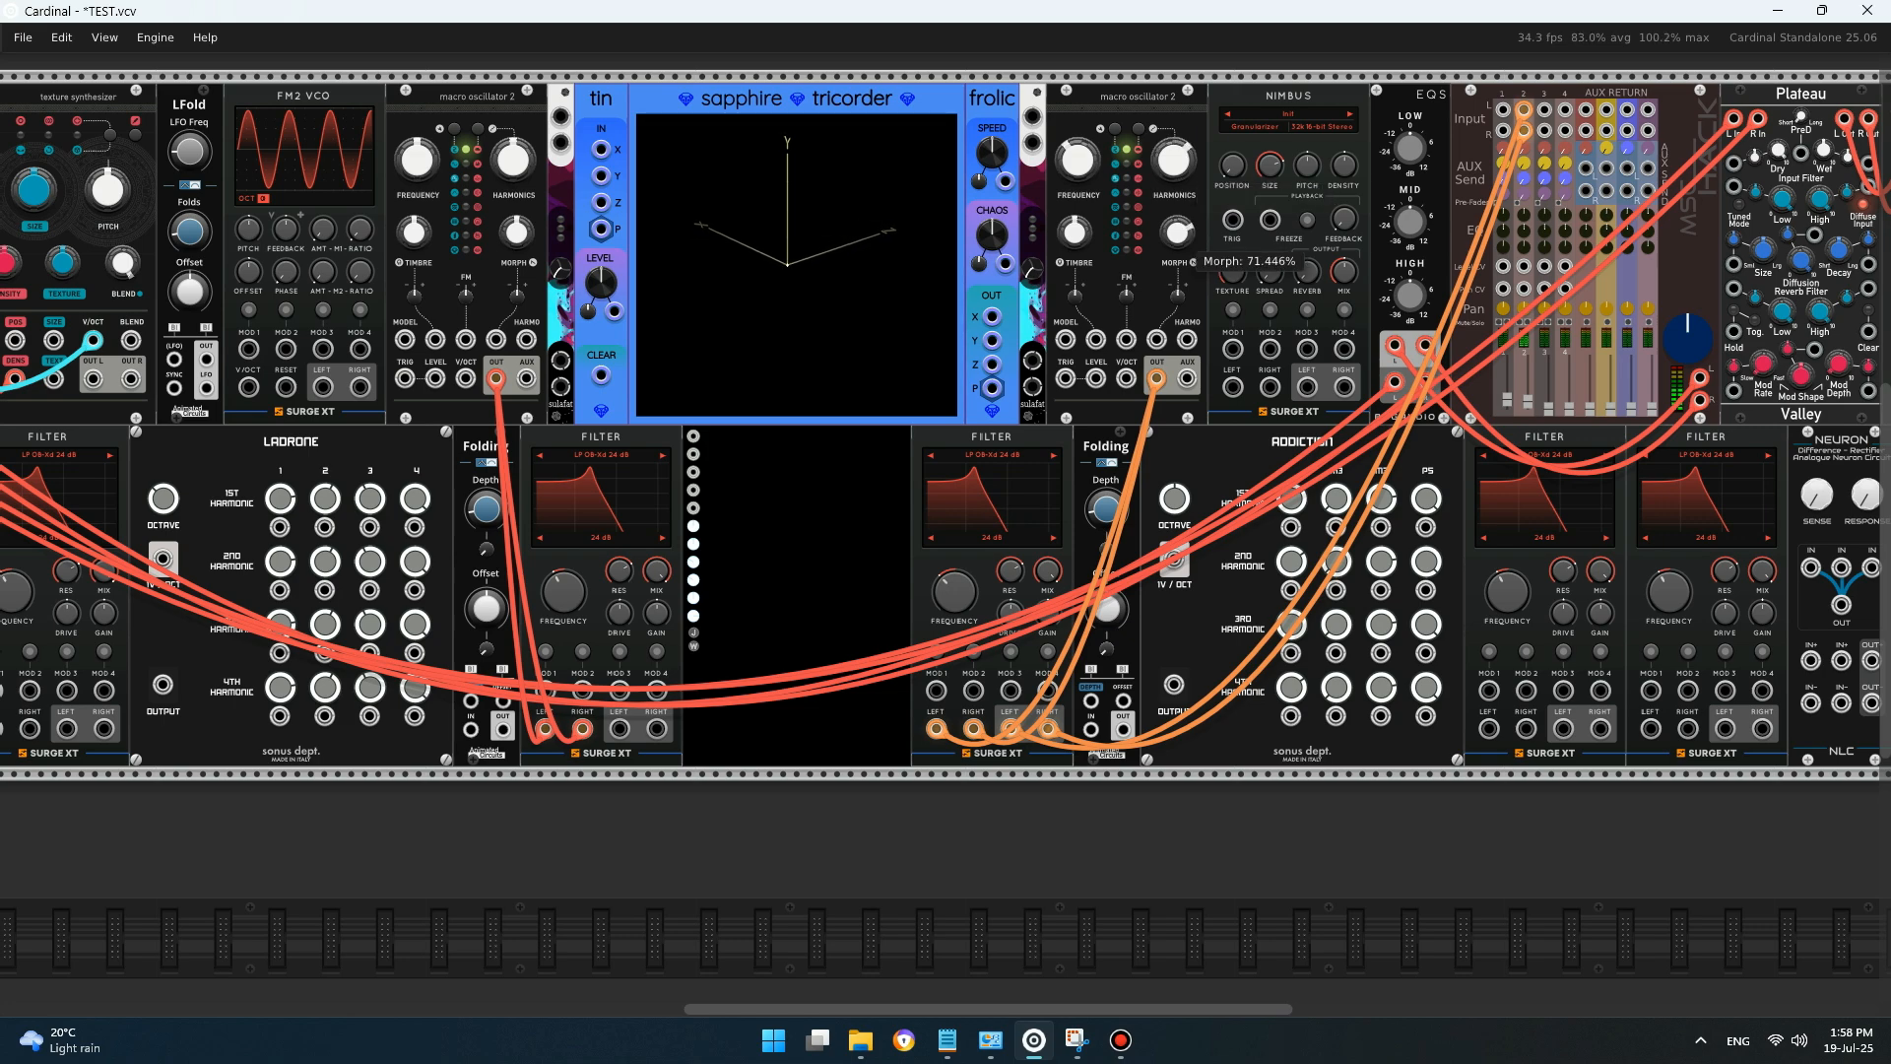
drag(1127, 96, 1154, 438)
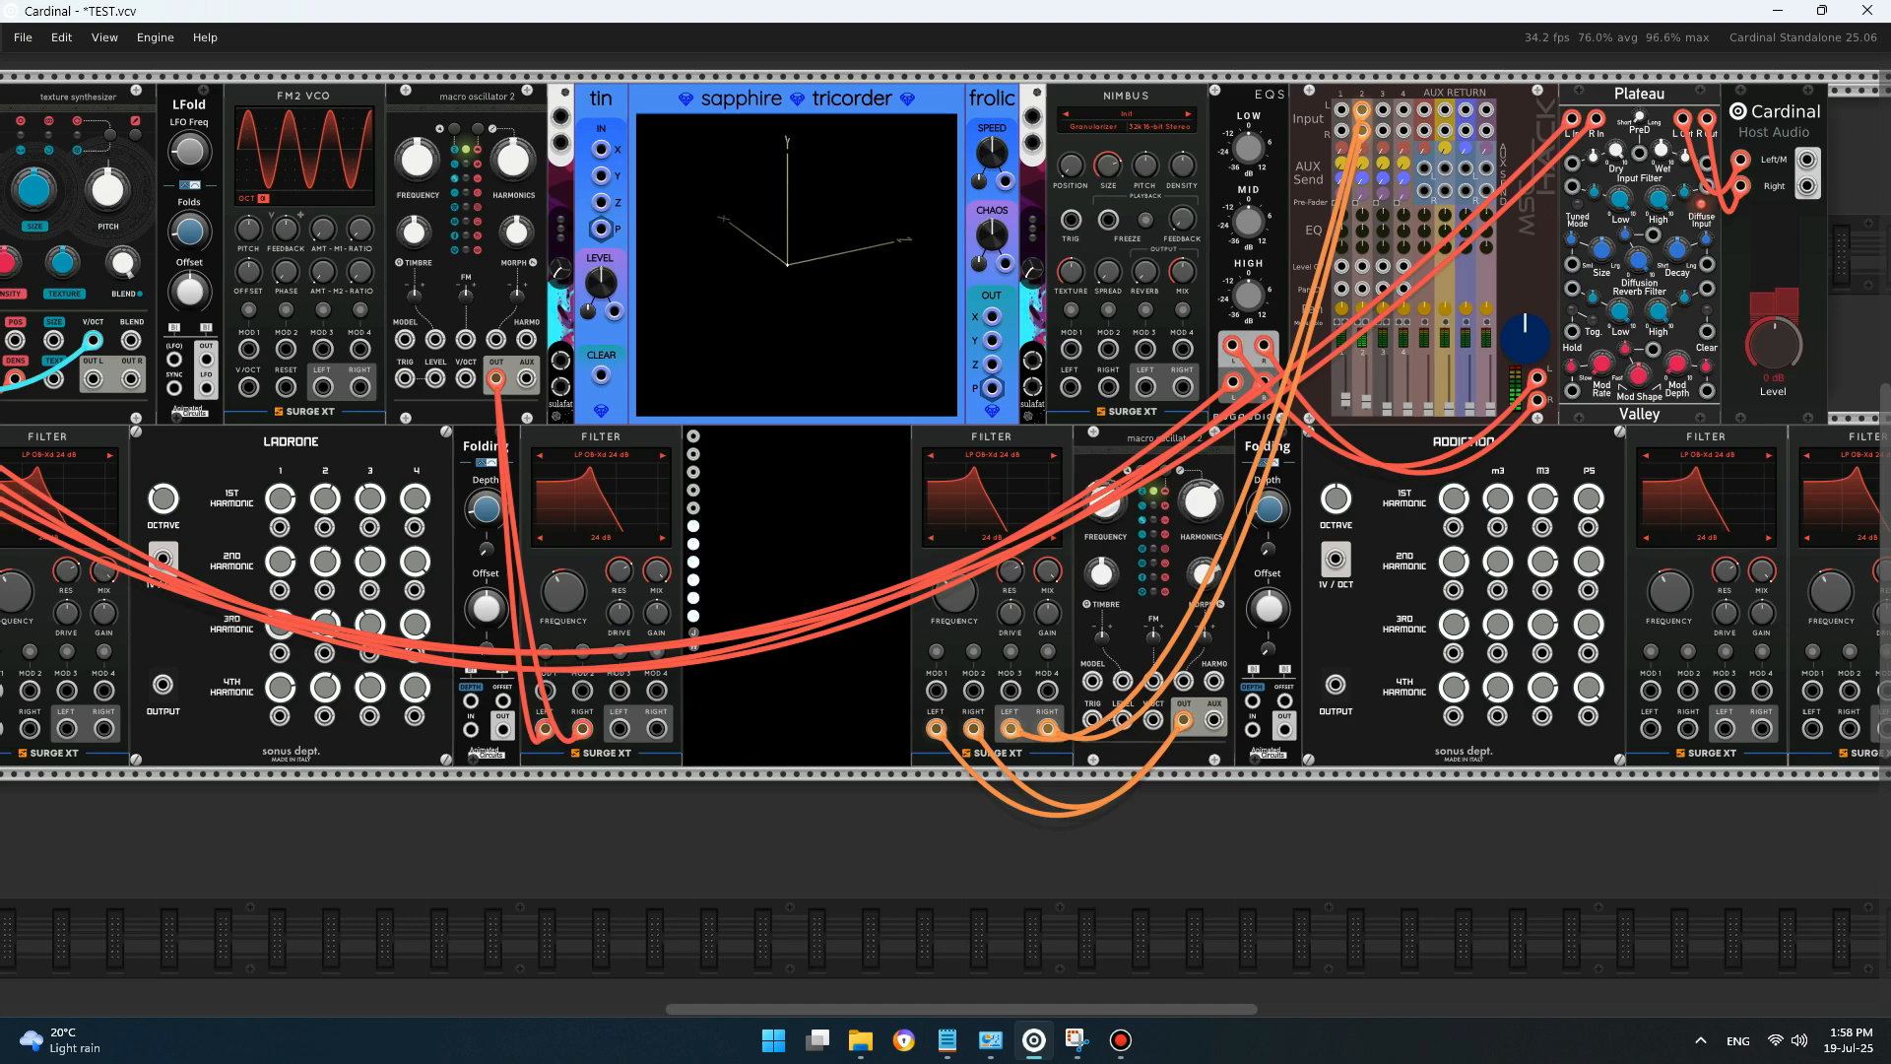
key(ctrl+z)
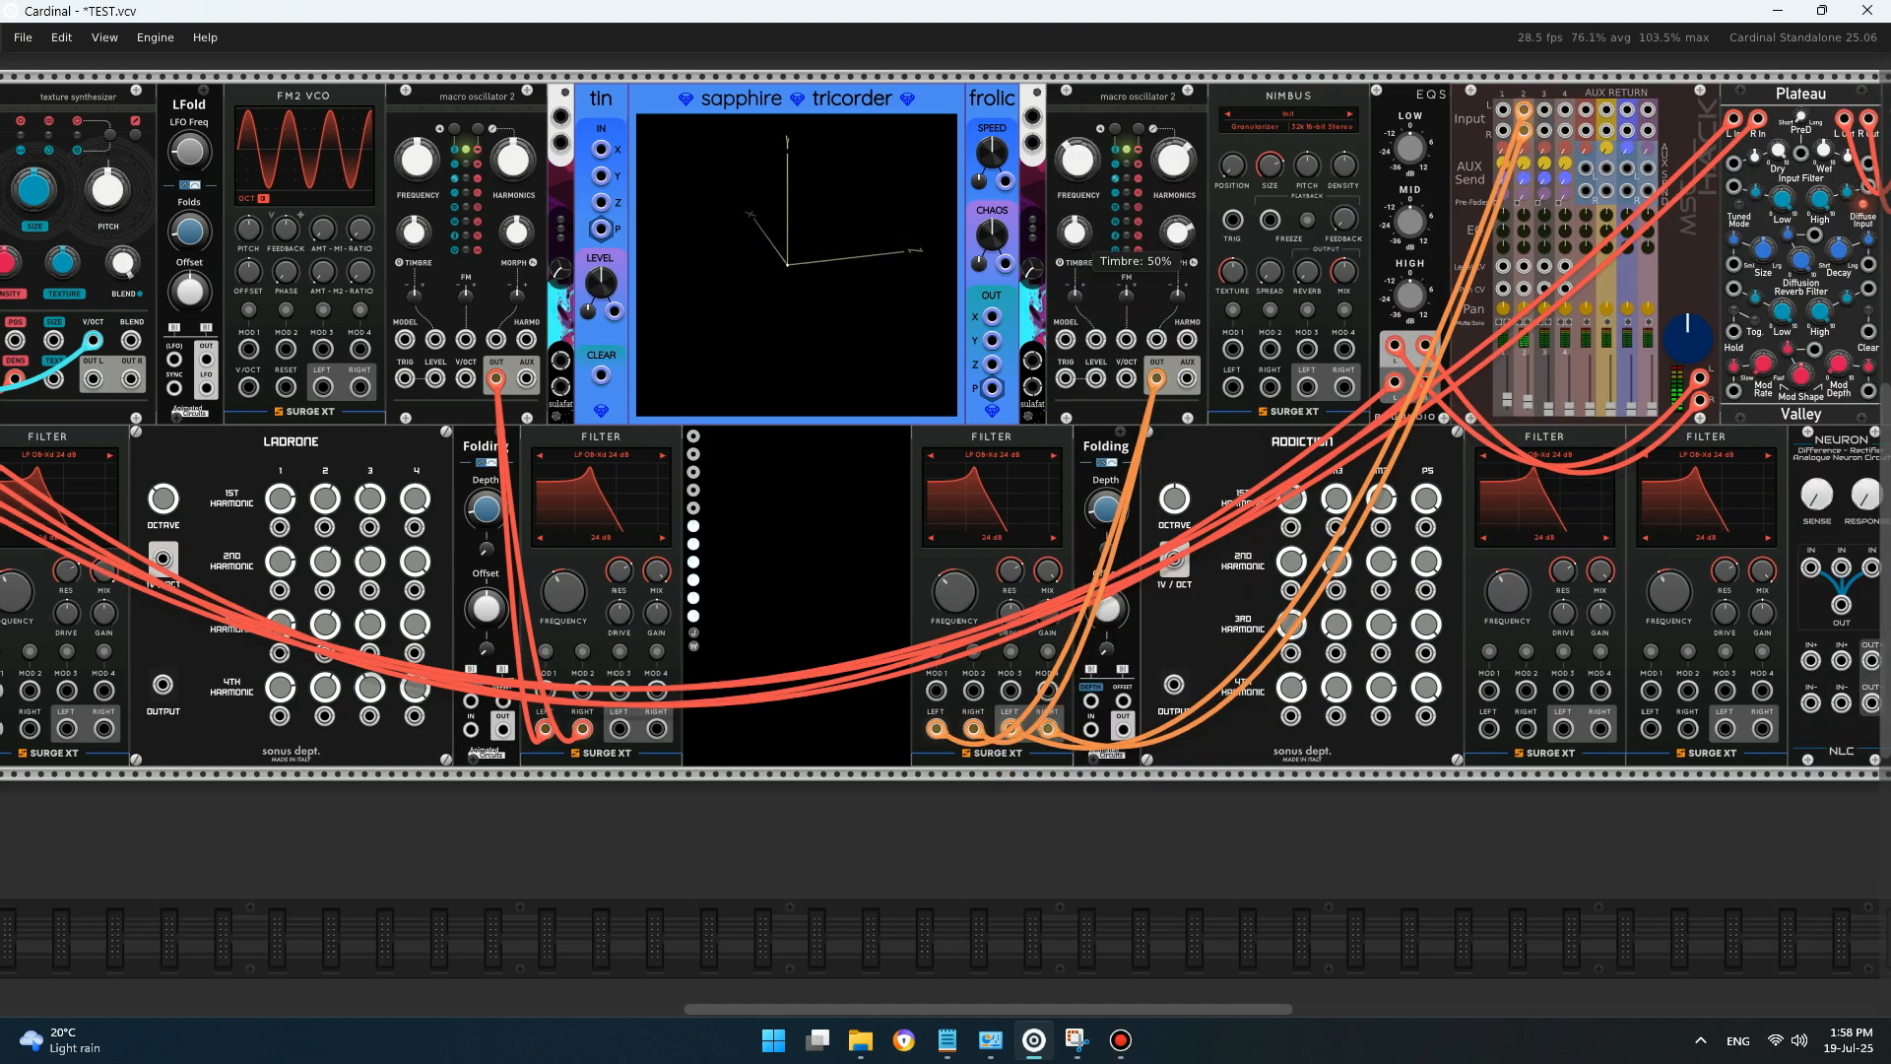
- Set the second macro oscillator 2's Timbre to 82.771%, readjust its Harmonics and Morph, and raise the mixer's channel 2 level
drag(1075, 233, 1177, 246)
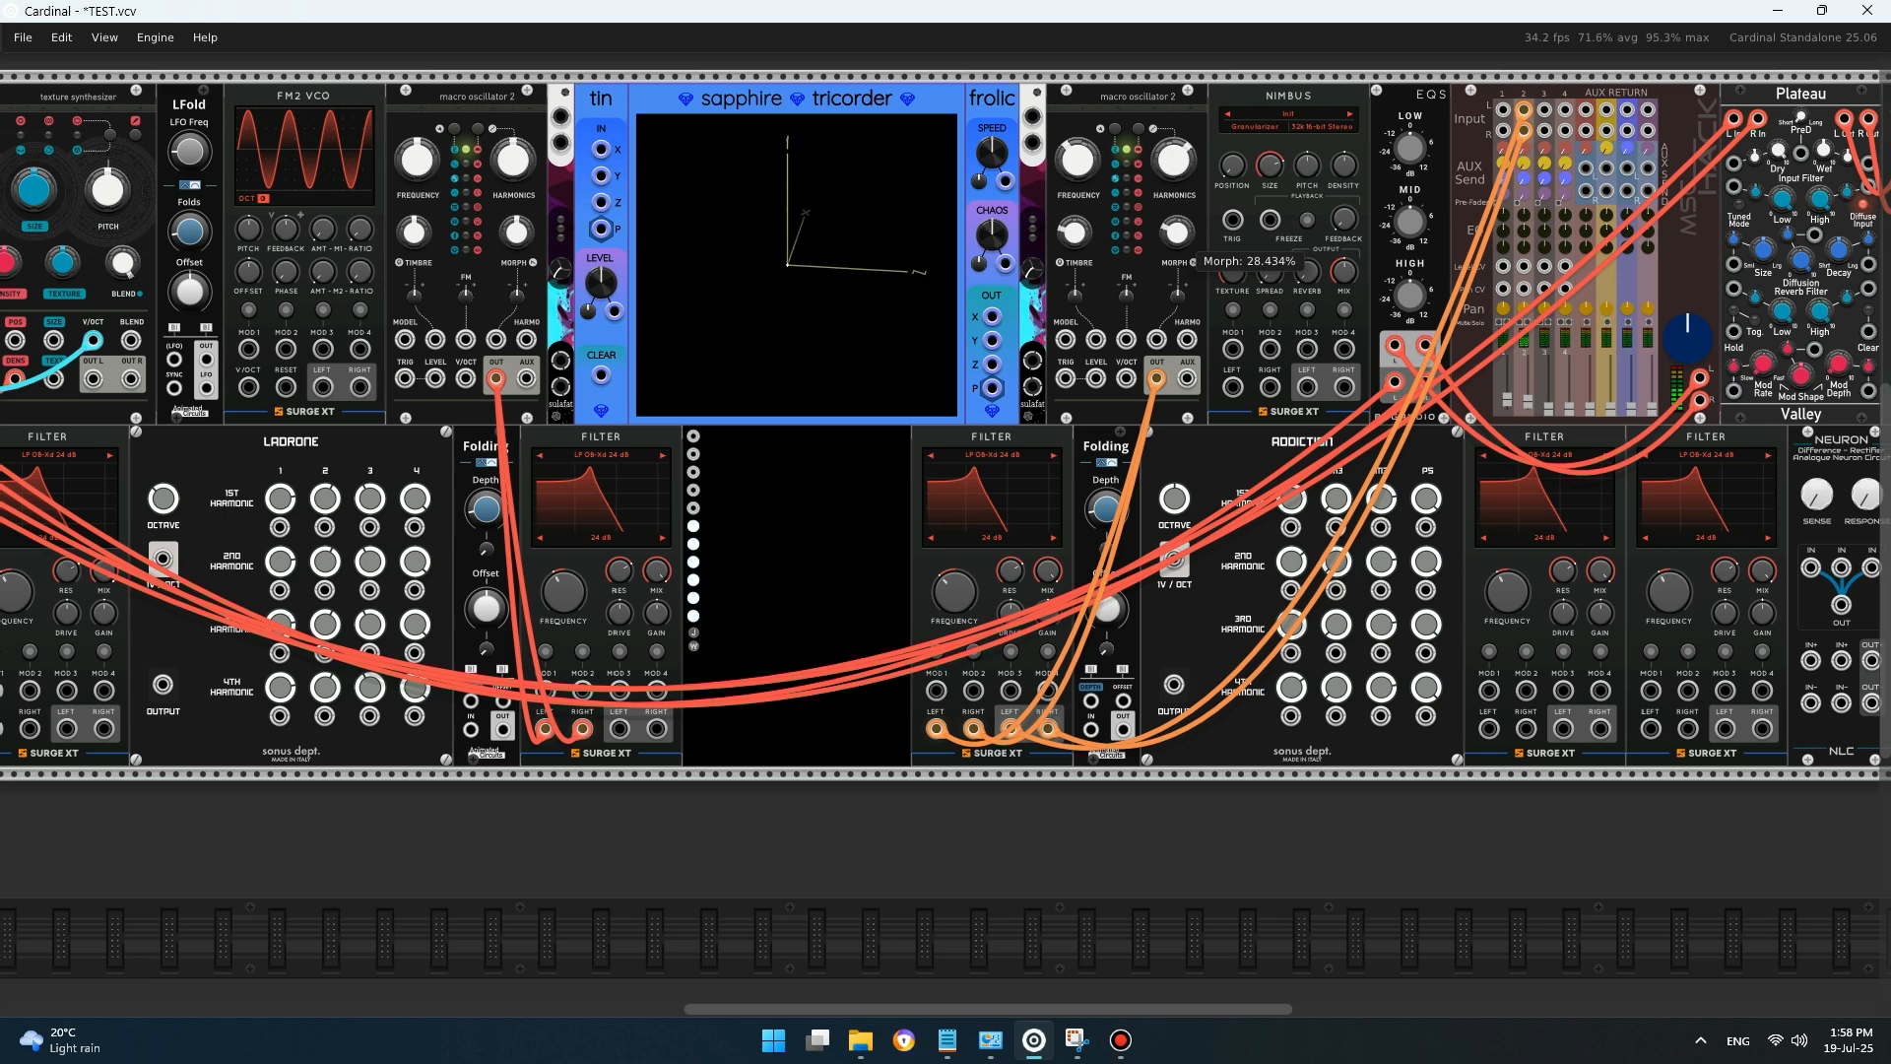
drag(1074, 231, 1074, 227)
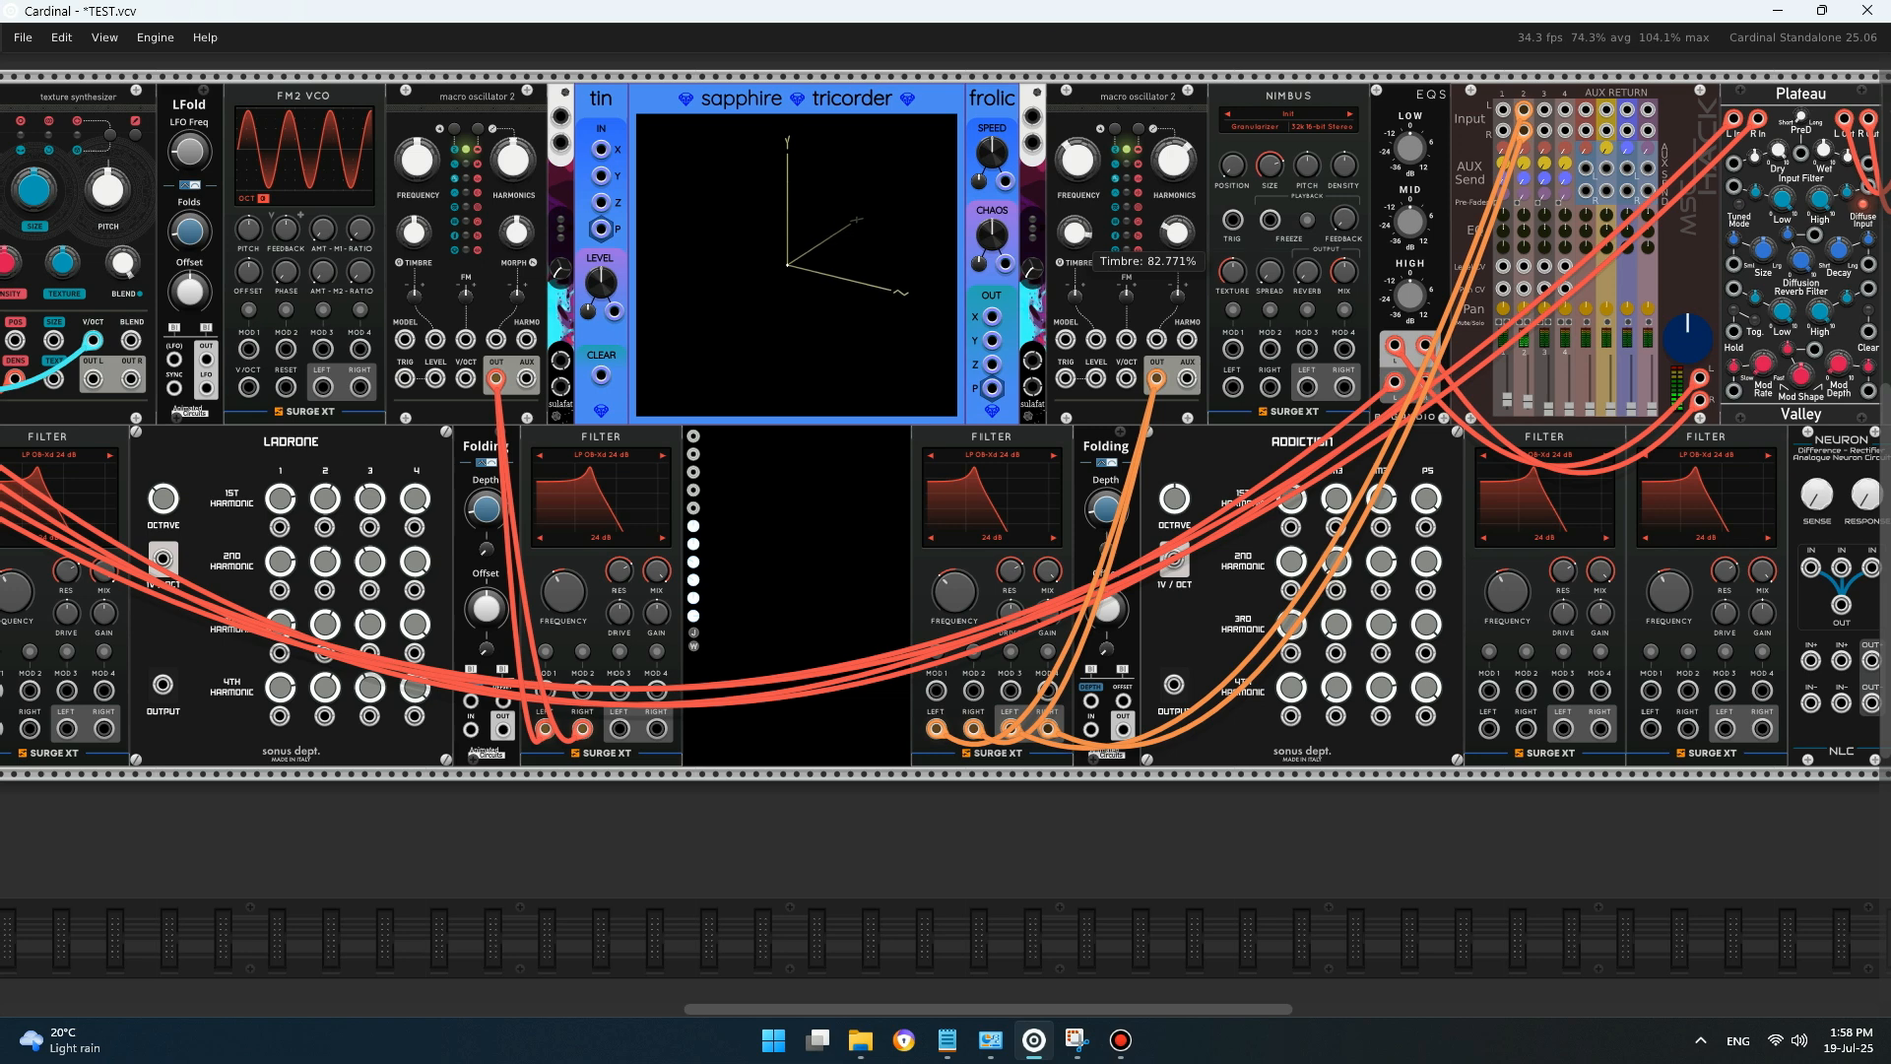
drag(1174, 158, 1174, 154)
drag(1175, 231, 1175, 229)
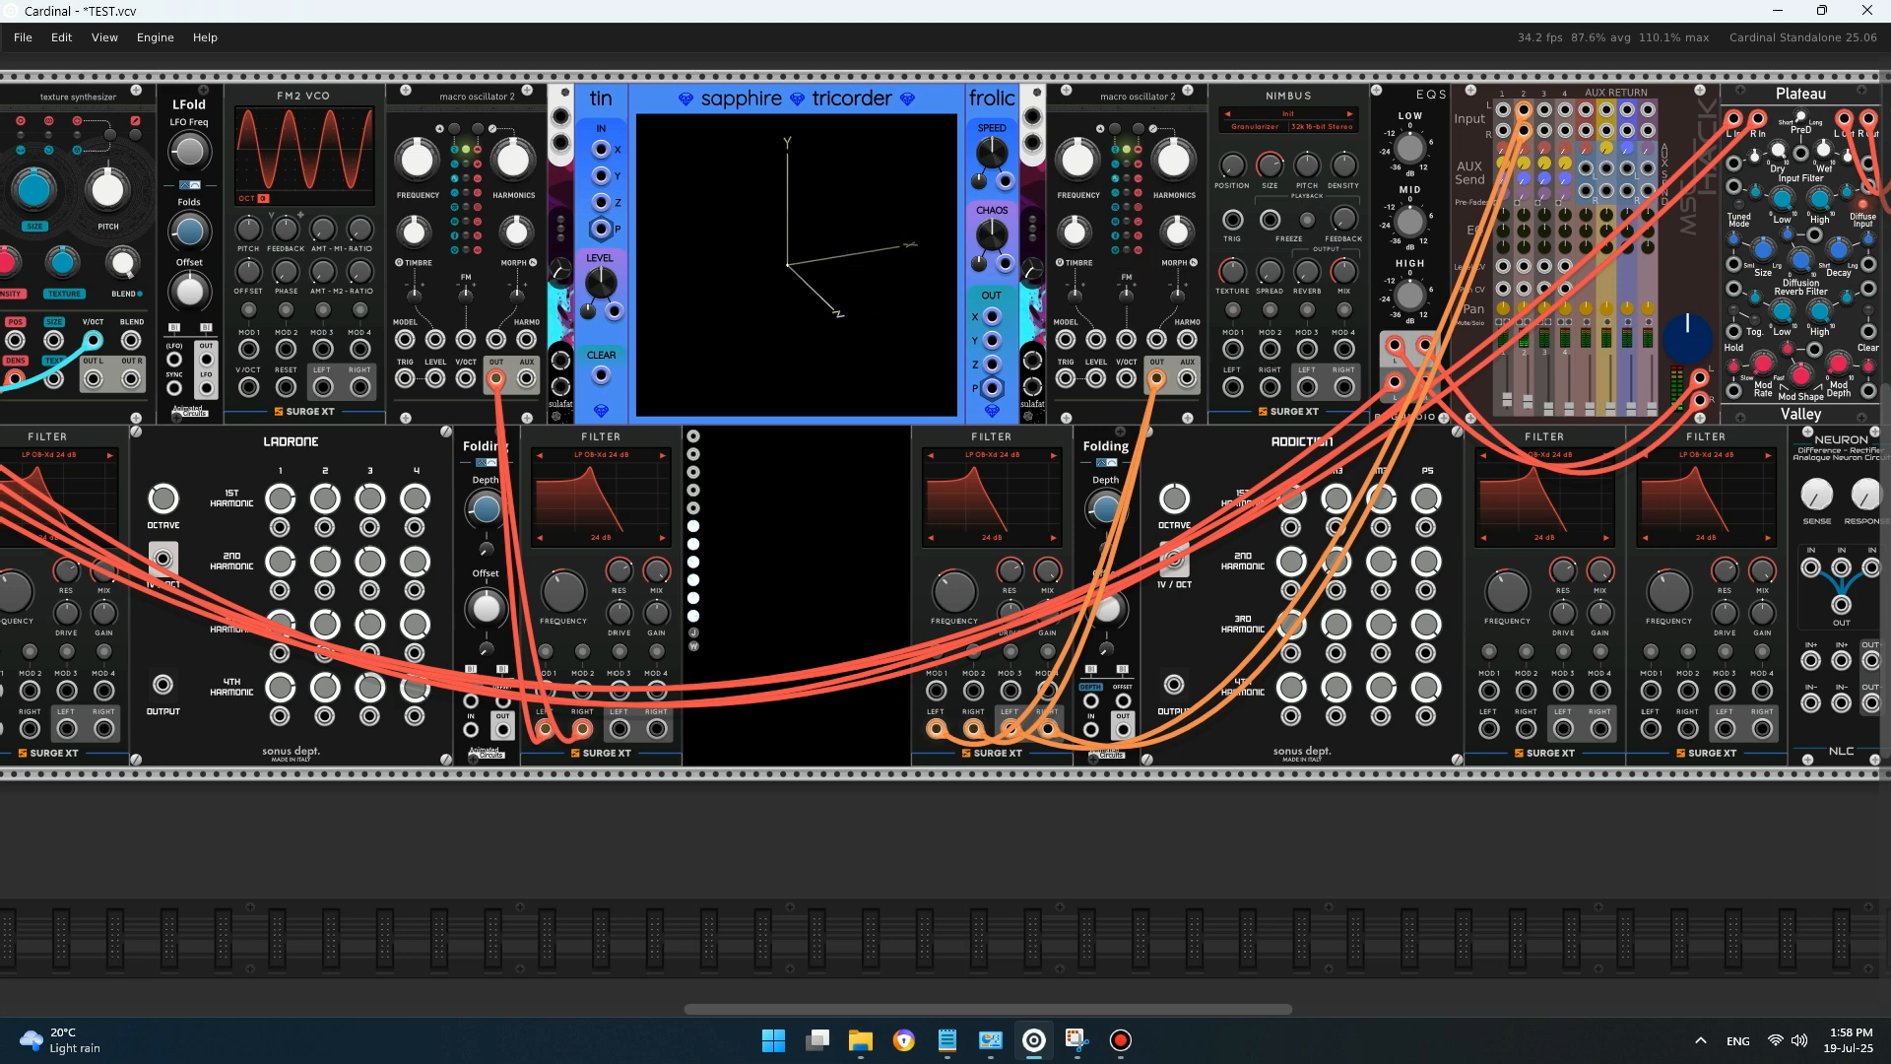
drag(1527, 401, 1527, 380)
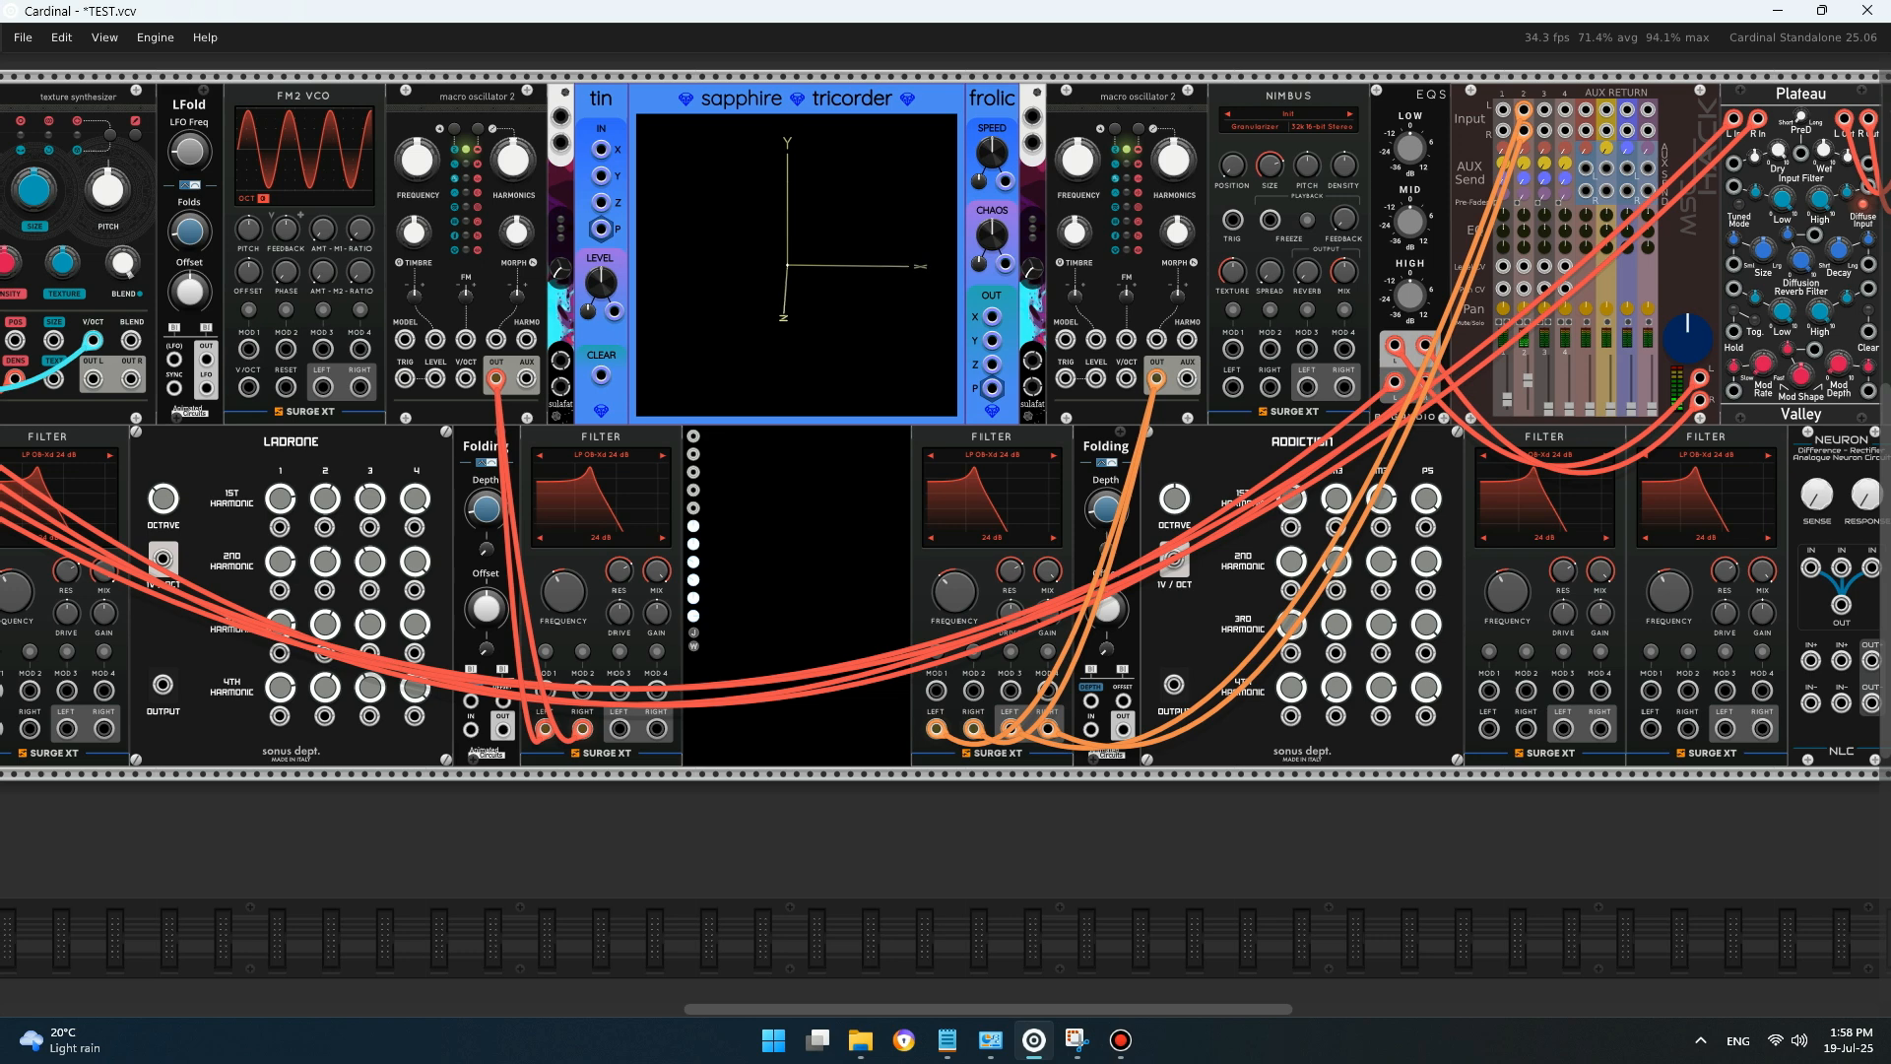
- Patch the left and right outputs of the first macro oscillator's filter to the mixer's channel 1 upper and lower inputs with red cables
right_click(619, 729)
drag(673, 665, 1503, 110)
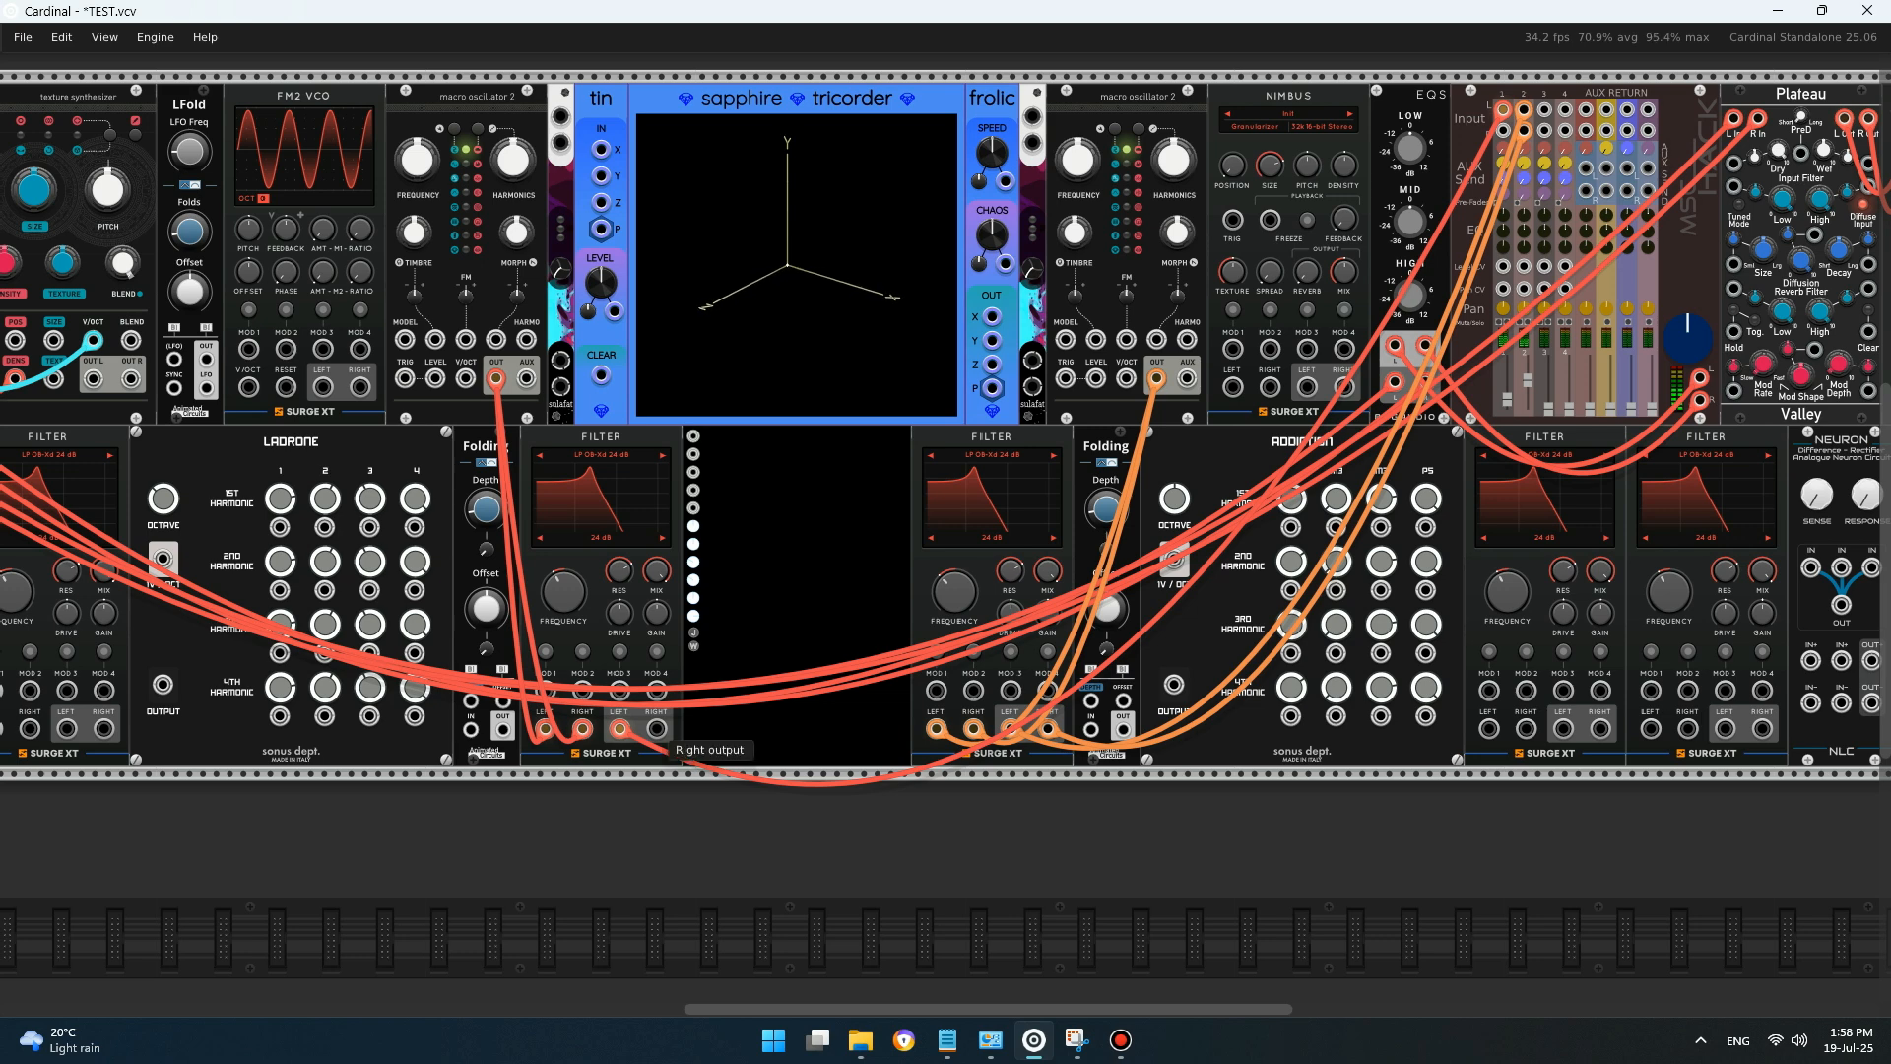
right_click(657, 729)
drag(676, 665, 1502, 142)
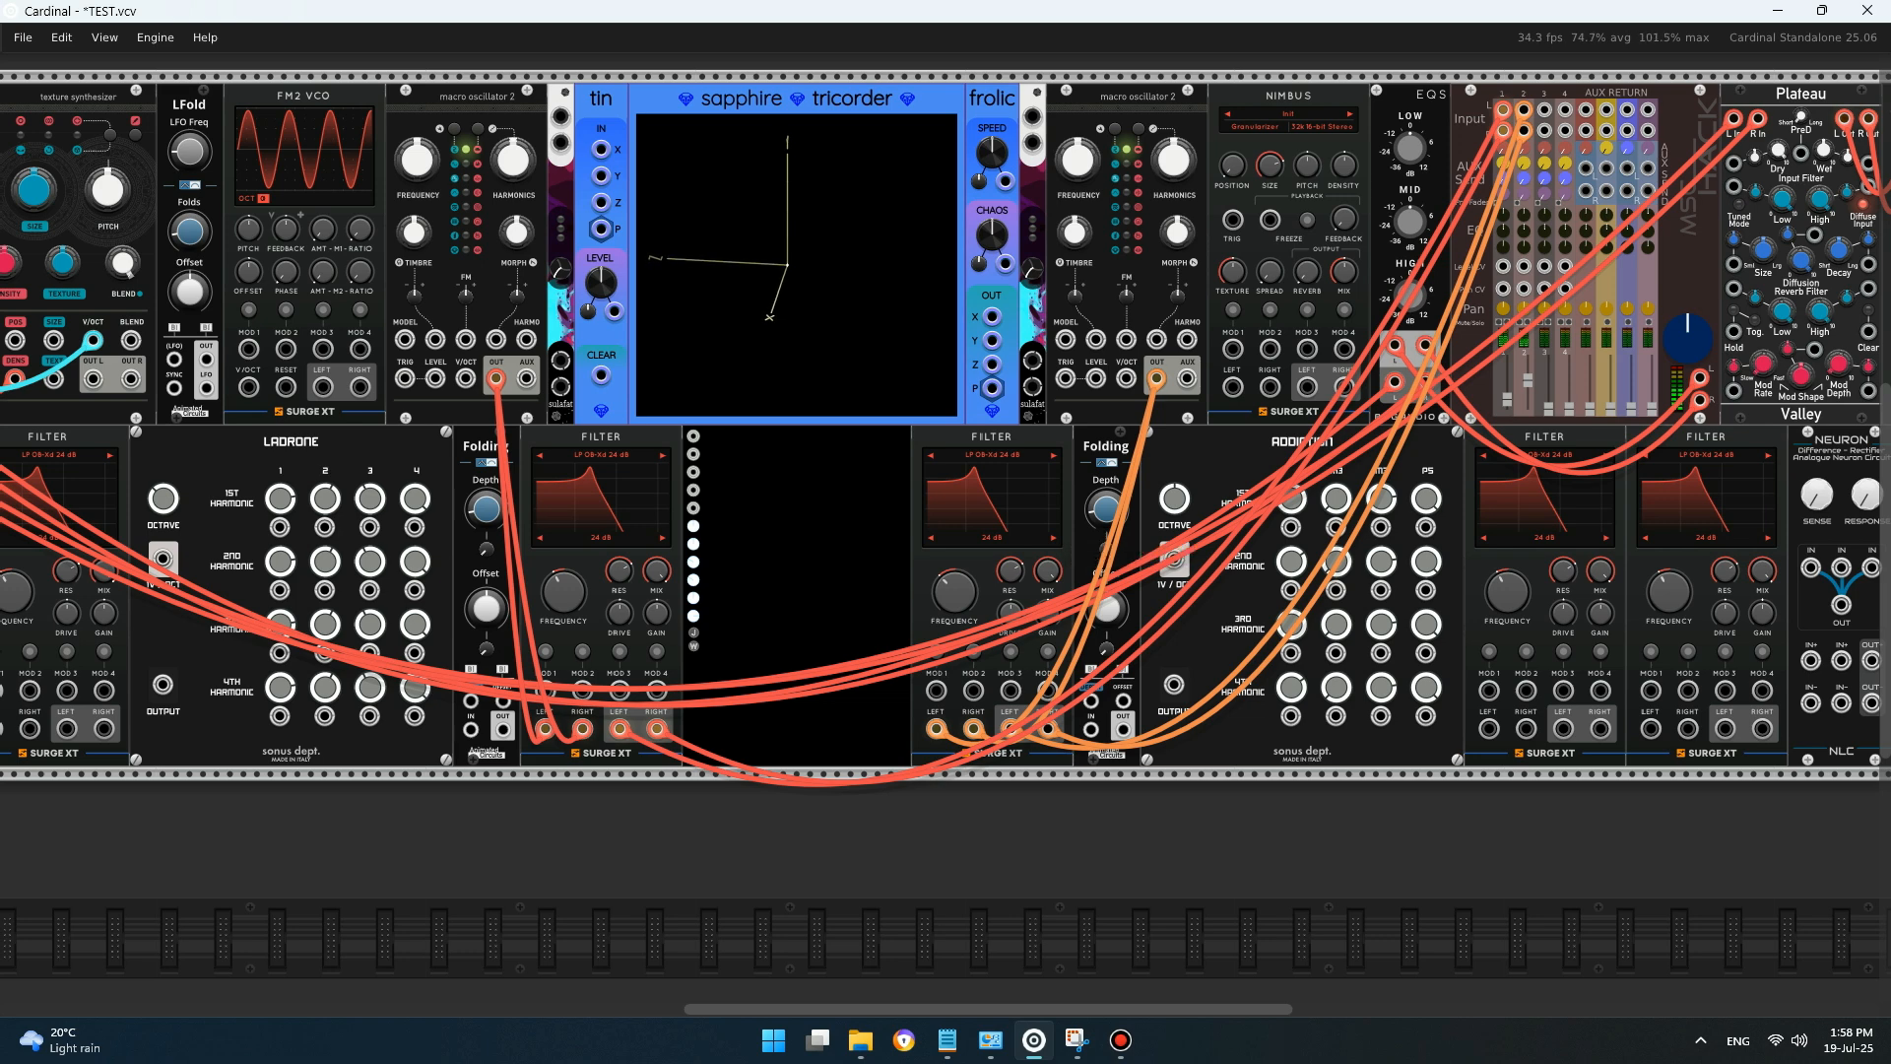
- Raise the Frequency of both macro oscillators' filters and set the mixer levels to 0.11 on channel 1 and 0.228 on channel 2
mouse_move(563, 591)
mouse_down()
mouse_move(564, 547)
mouse_move(564, 572)
mouse_up()
mouse_move(955, 592)
mouse_down()
mouse_move(954, 552)
mouse_move(954, 581)
mouse_up()
drag(1527, 380, 1506, 409)
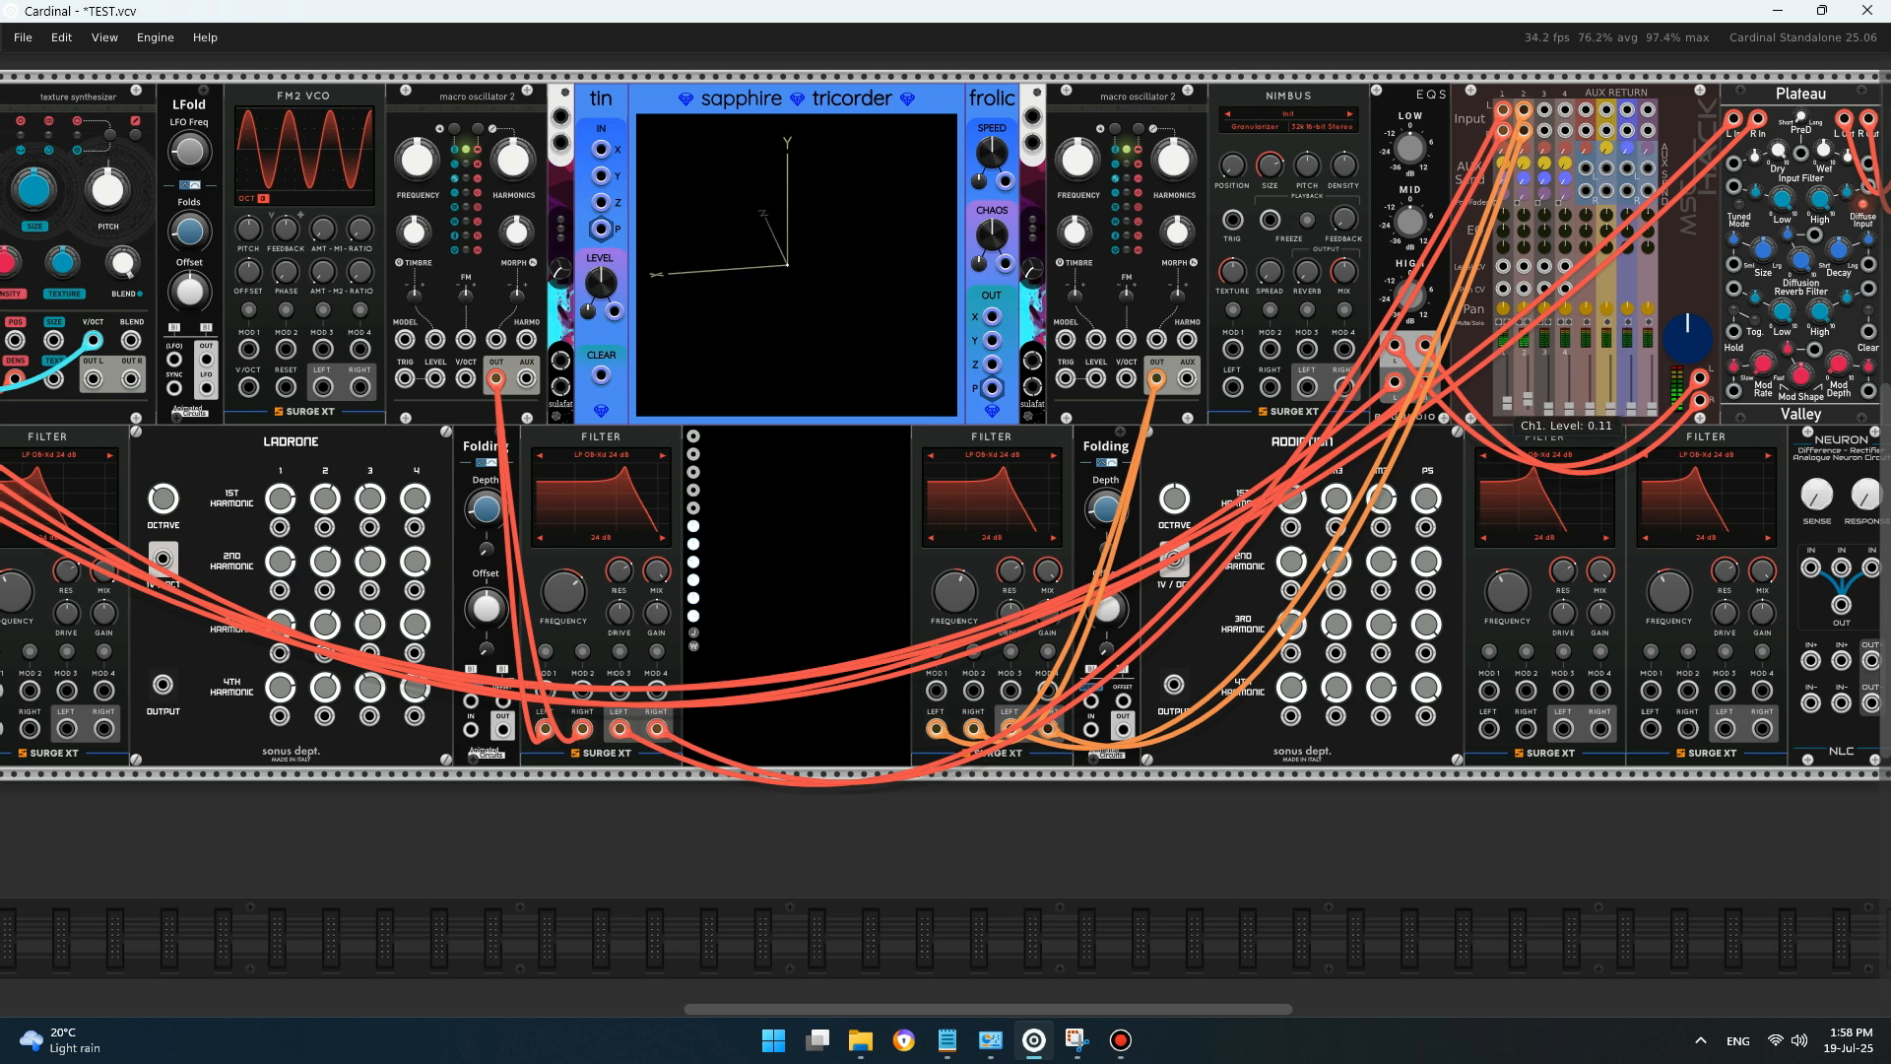
mouse_move(1522, 394)
mouse_down()
mouse_move(1522, 412)
mouse_move(1527, 395)
mouse_up()
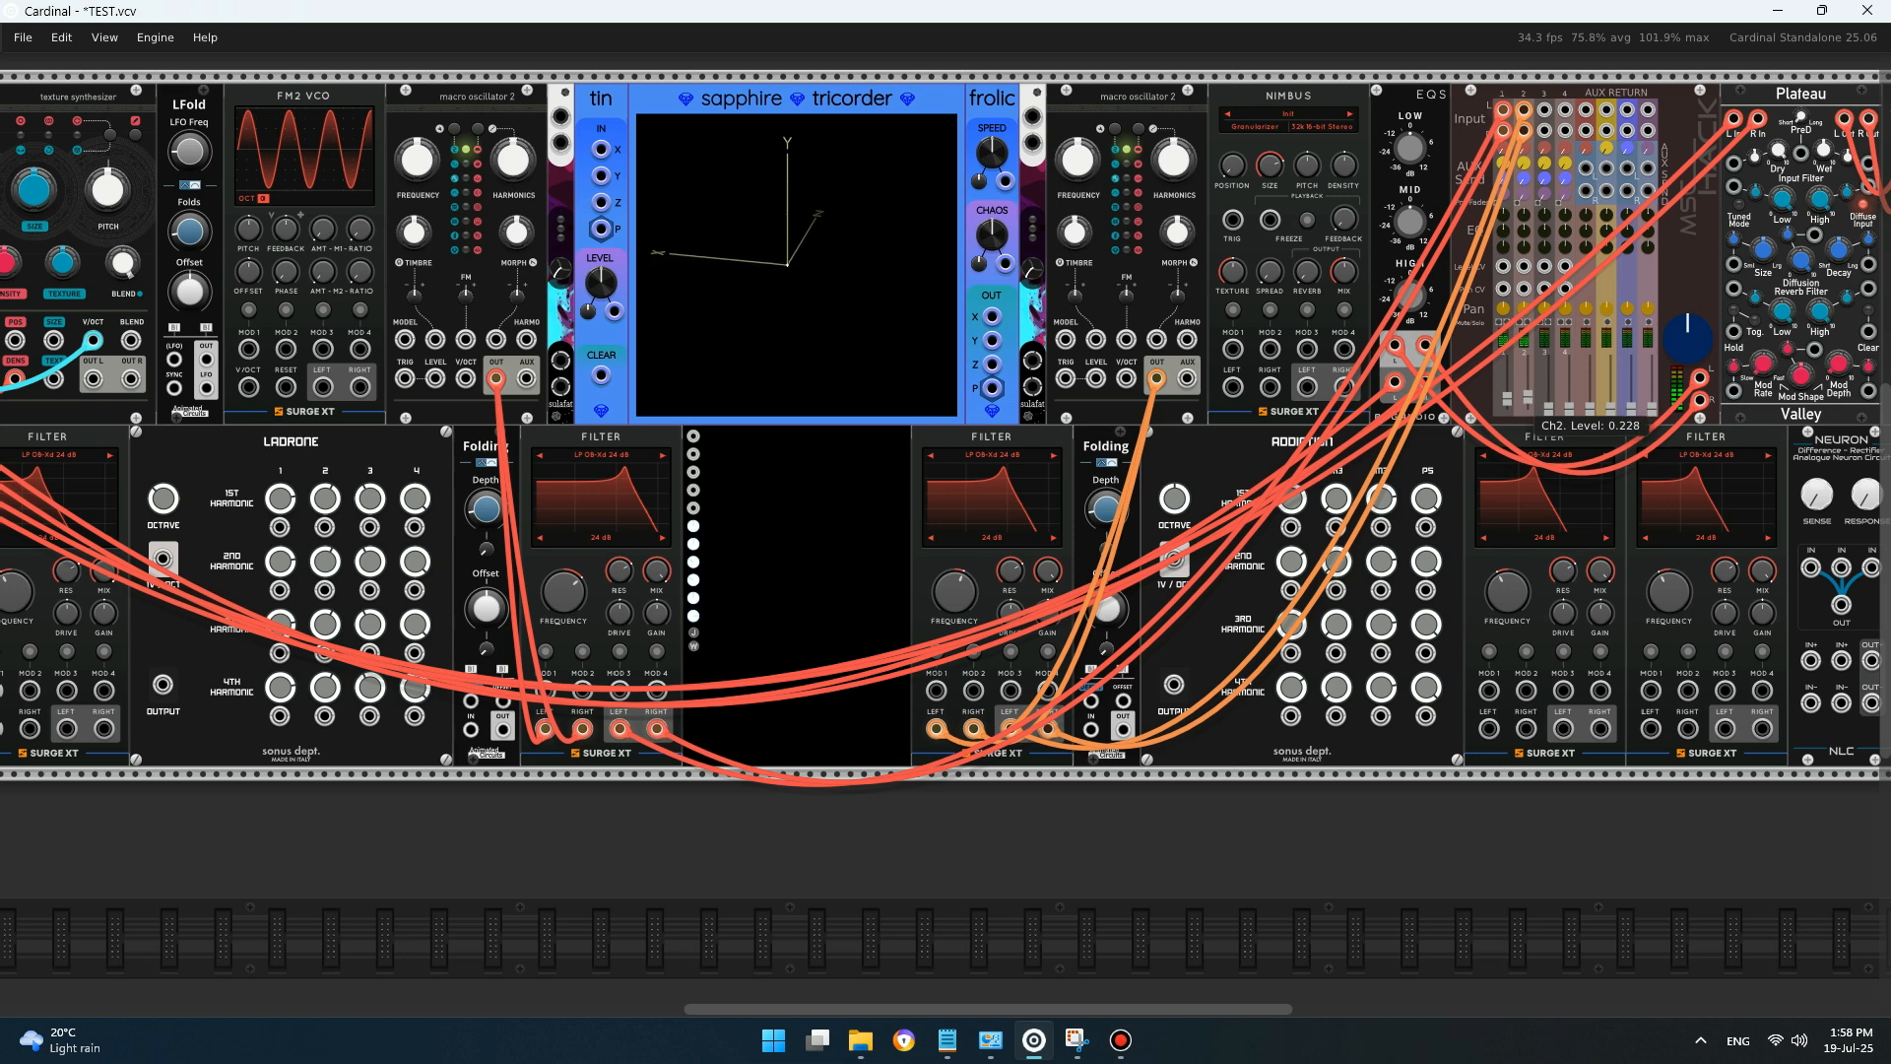
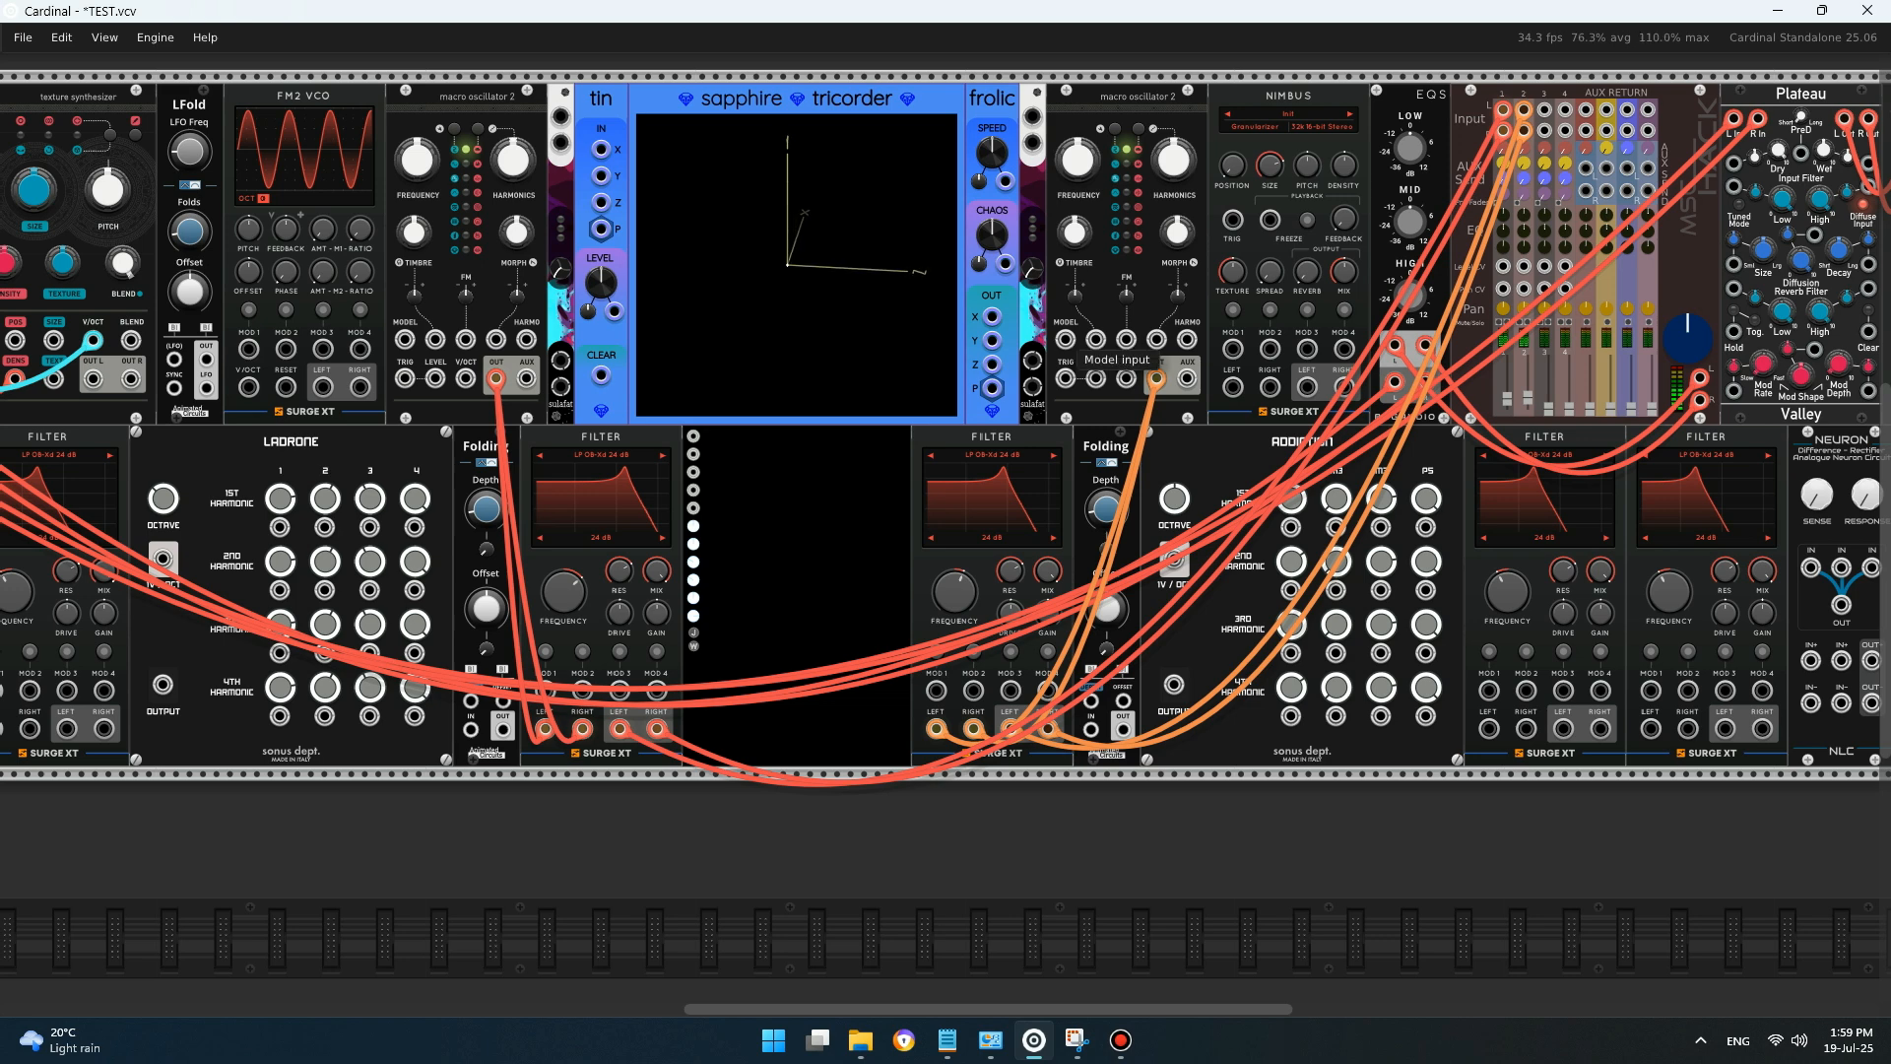
- Readjust the Timbre of the second macro oscillator 2 and reset the knob to its default
mouse_move(1075, 233)
mouse_down()
mouse_move(1074, 124)
mouse_move(1075, 241)
mouse_up()
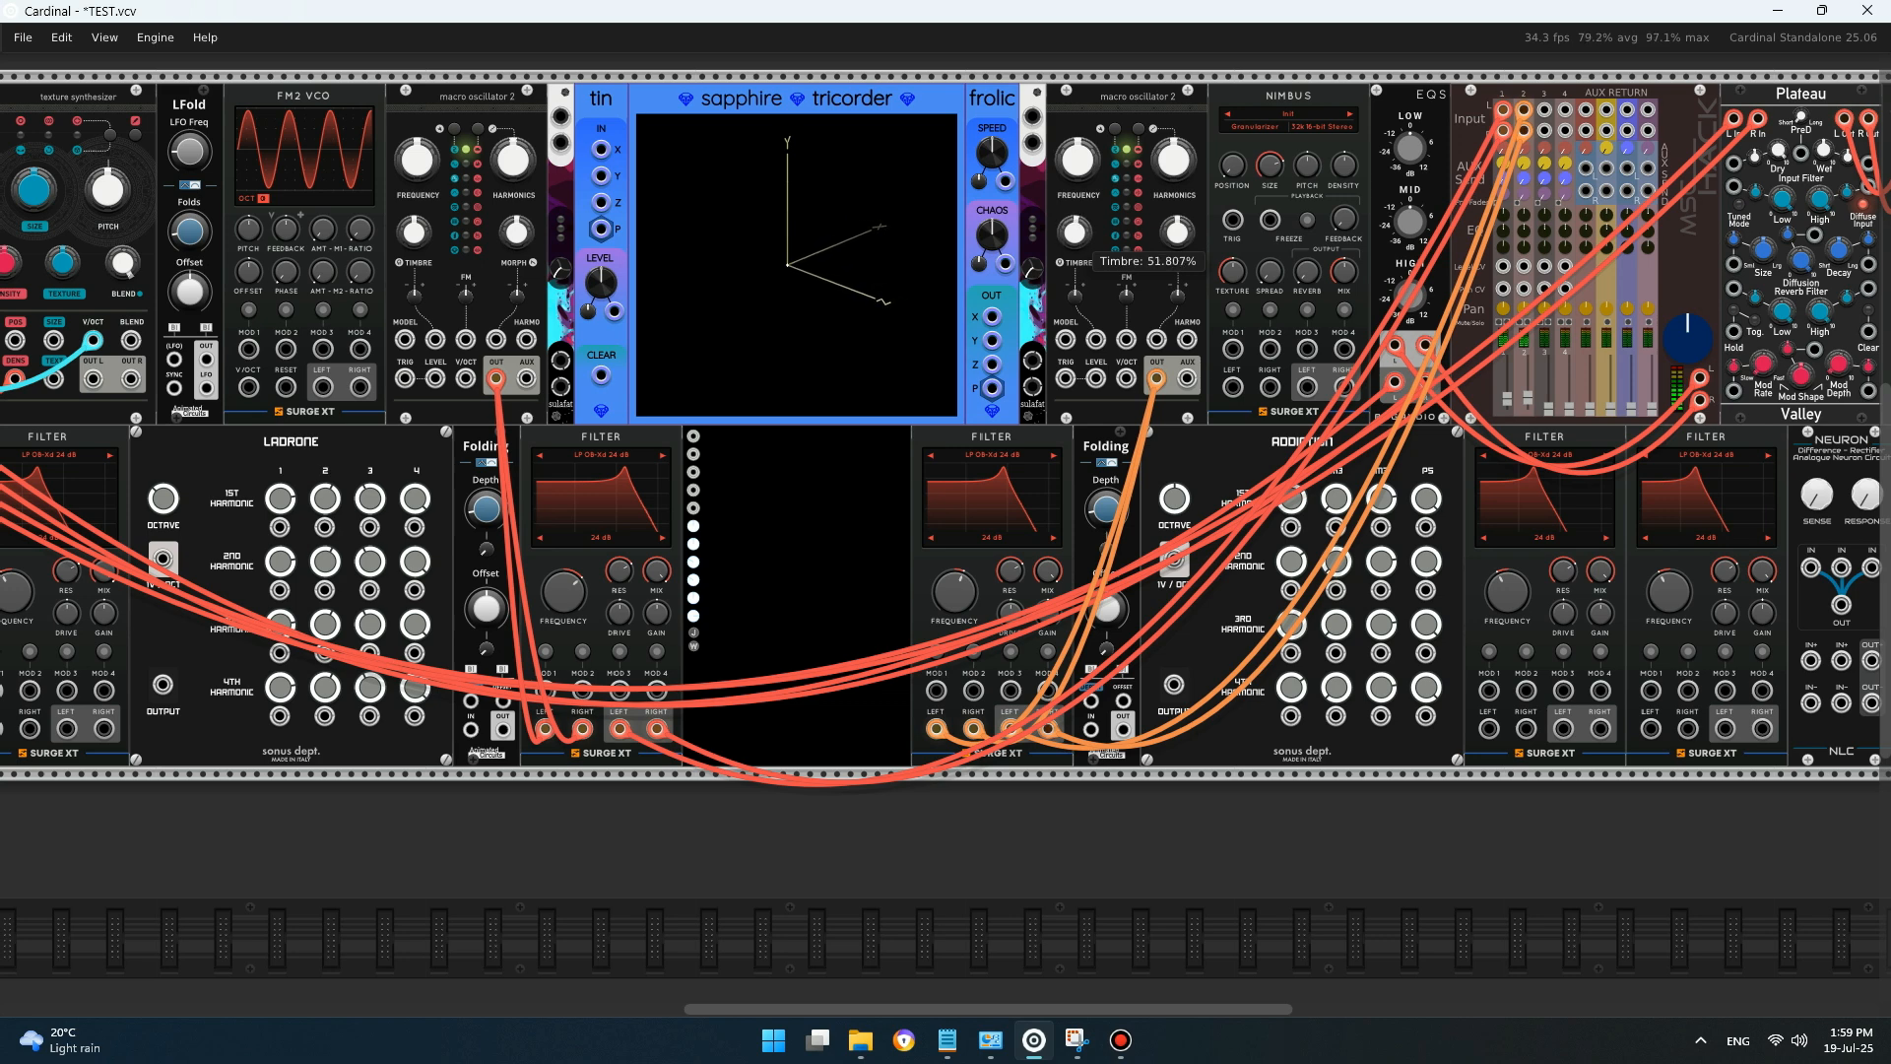
double_click(1074, 233)
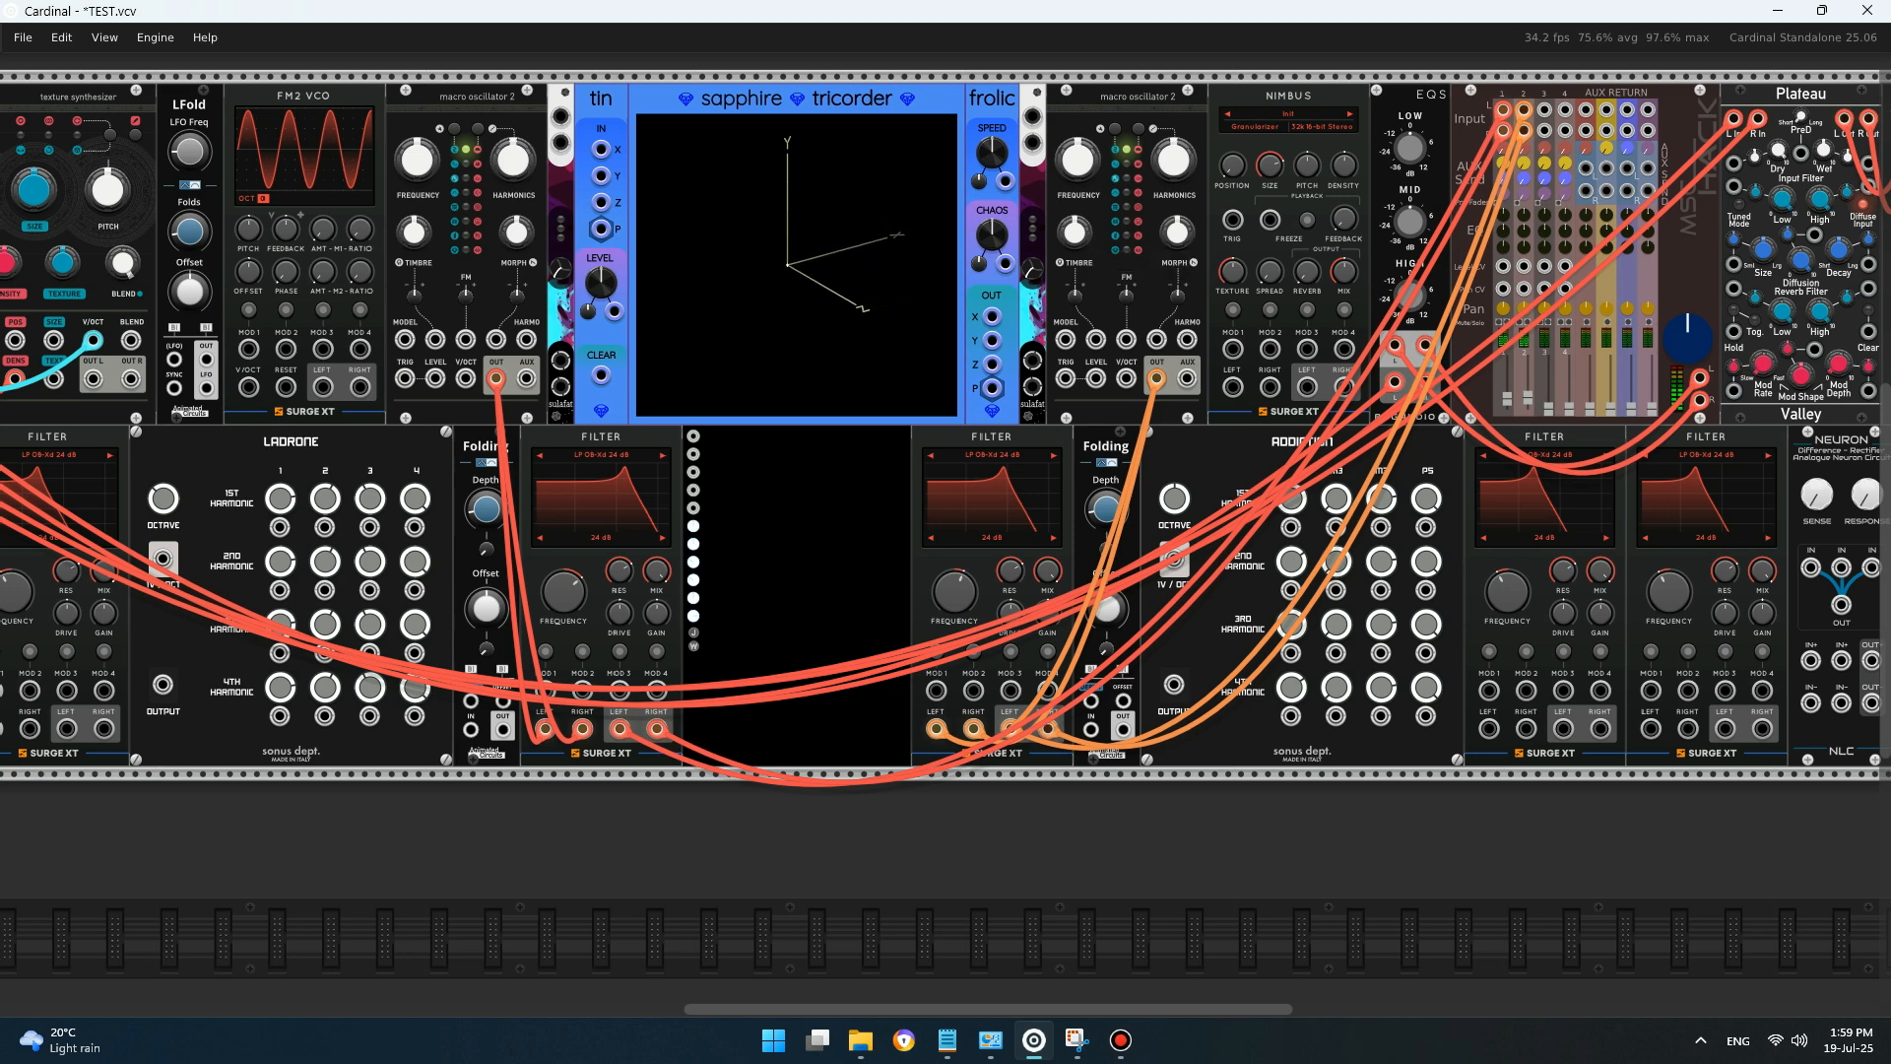
scroll(946, 524, left, 1)
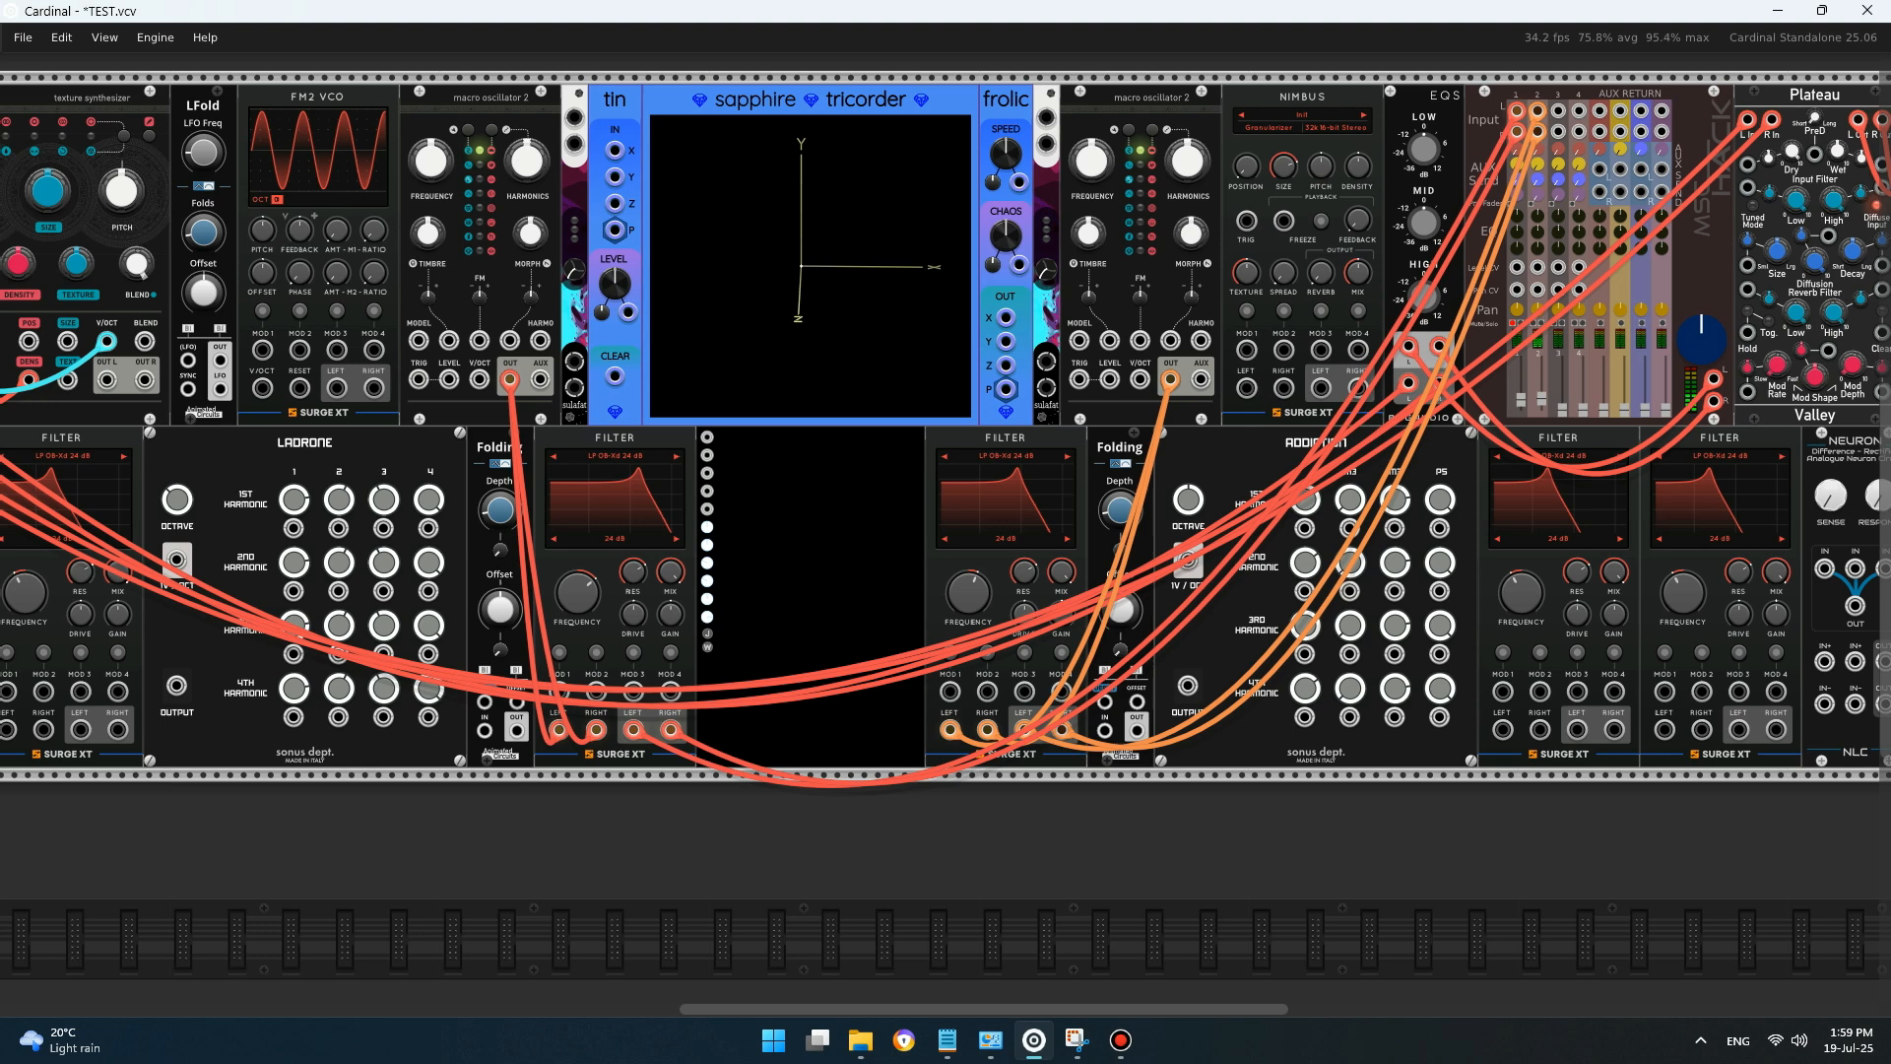
- Patch Ladrone's output to the left and right inputs of the filter beside it with two yellow cables
scroll(407, 650, left, 5)
scroll(407, 650, down, 1)
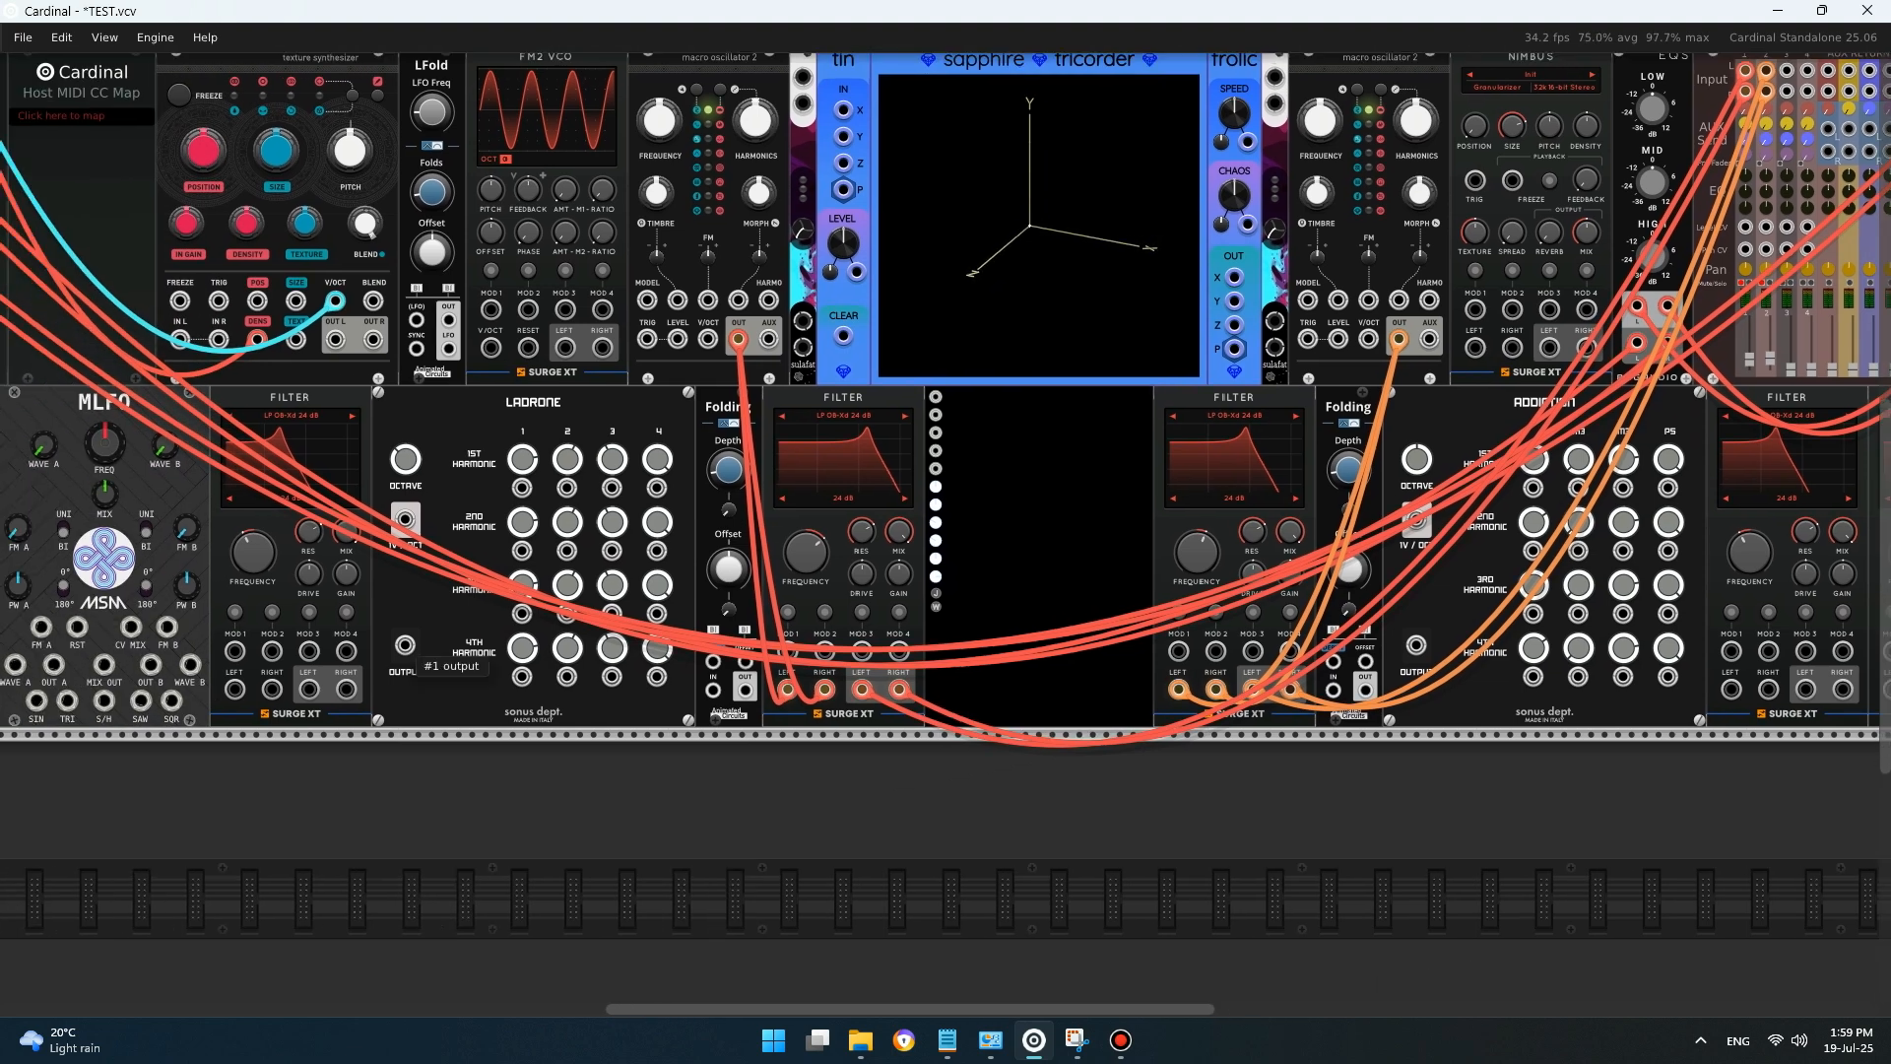
right_click(406, 642)
click(403, 642)
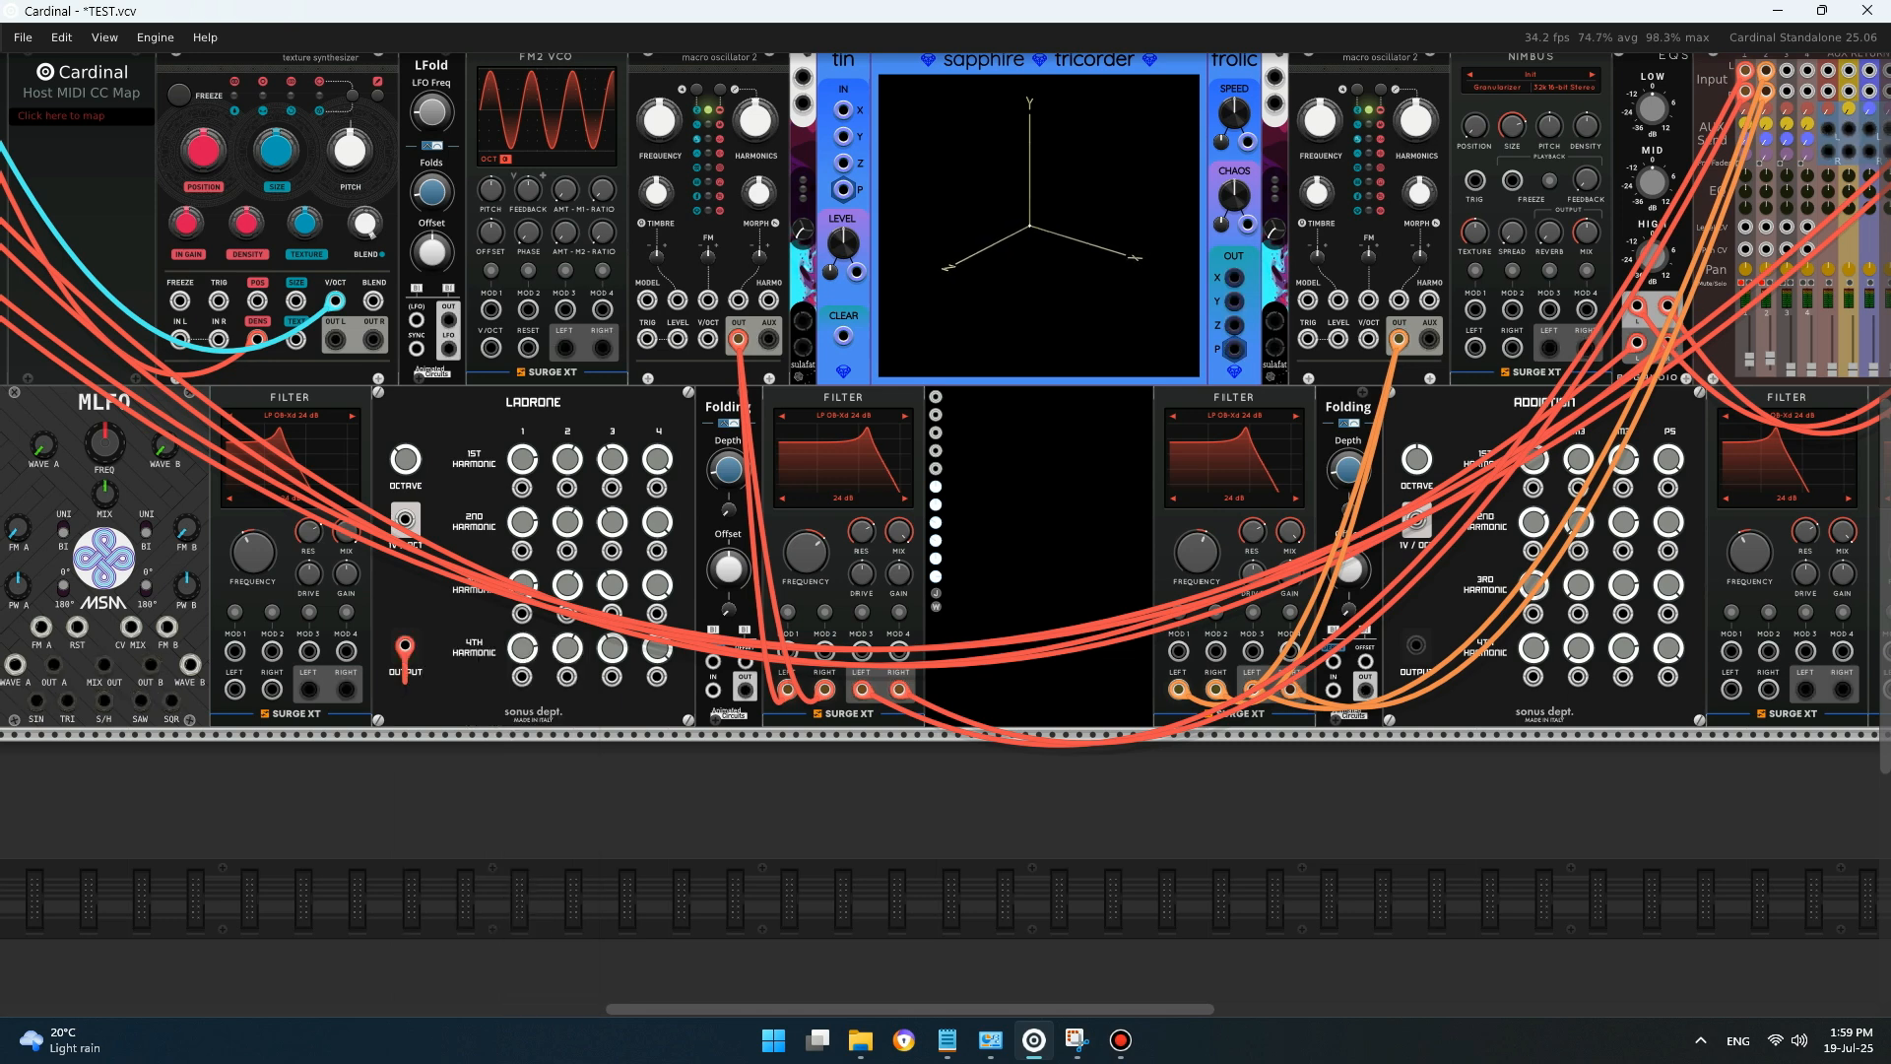
right_click(401, 642)
drag(454, 737, 234, 689)
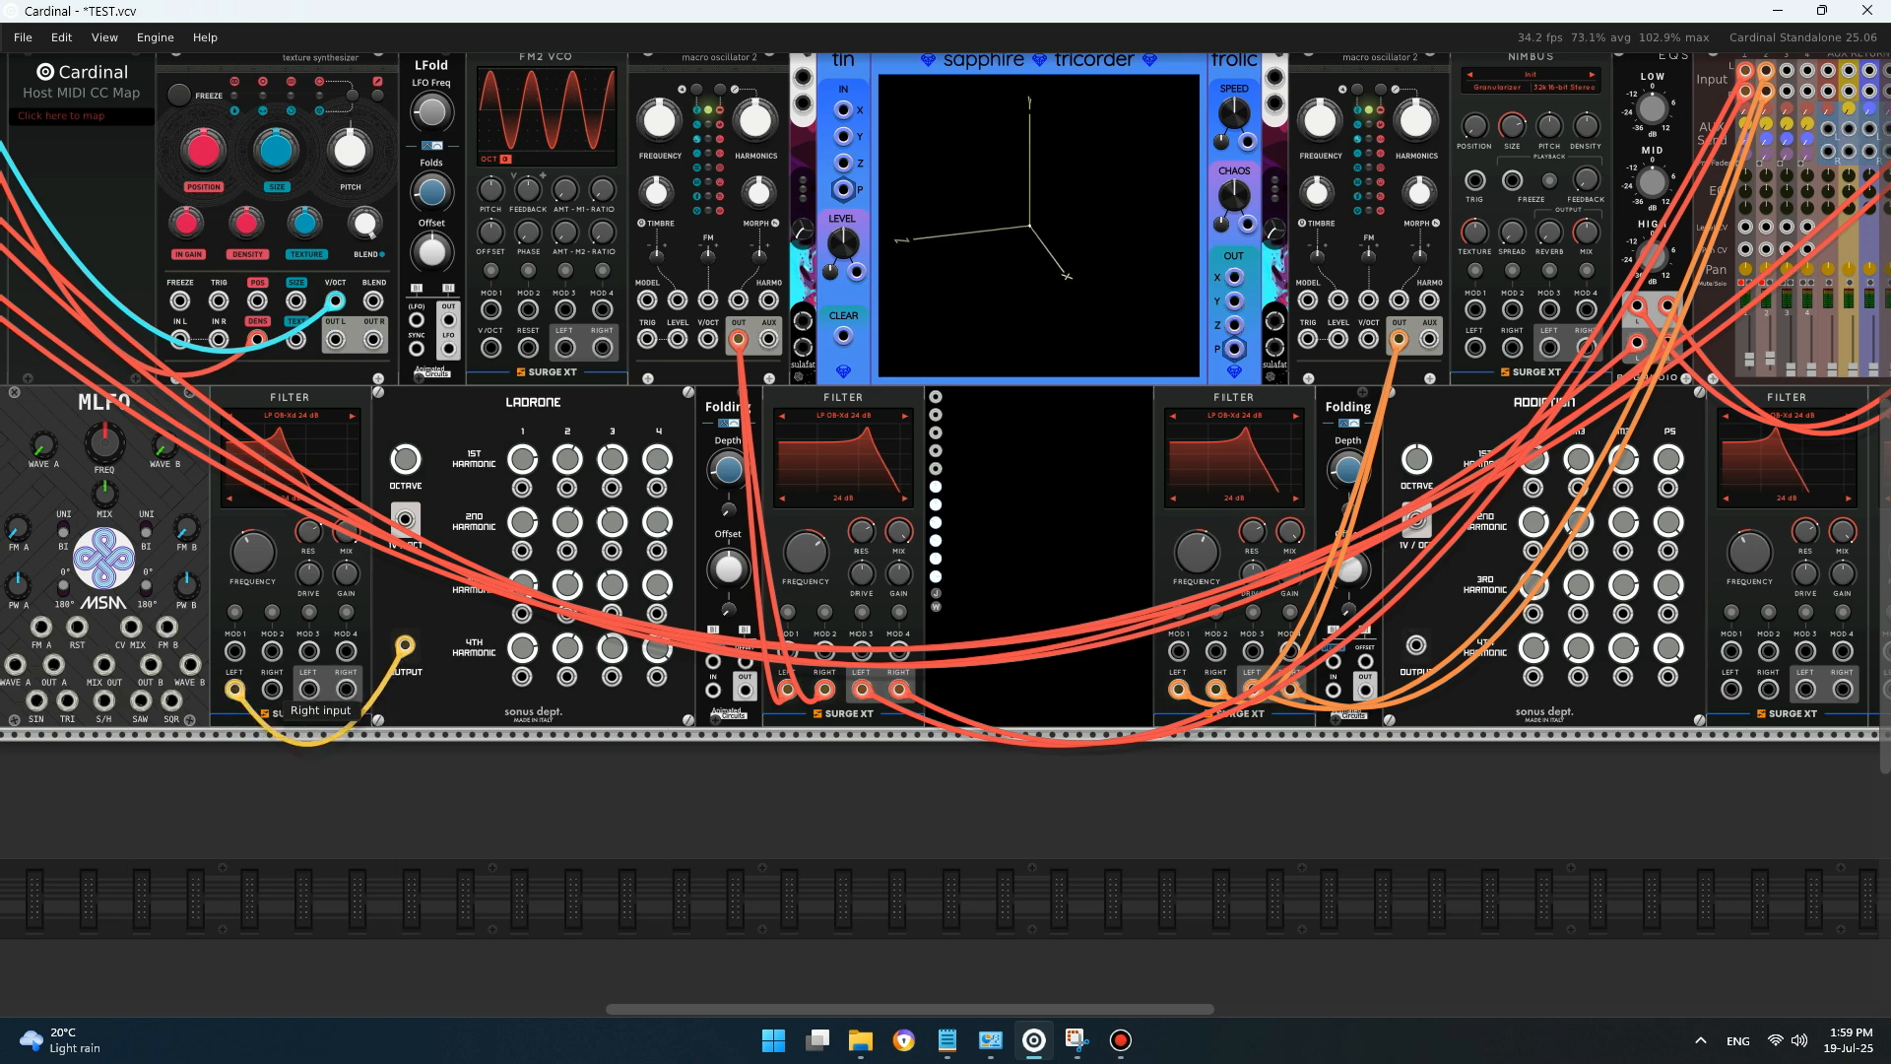
right_click(272, 690)
drag(325, 737, 405, 645)
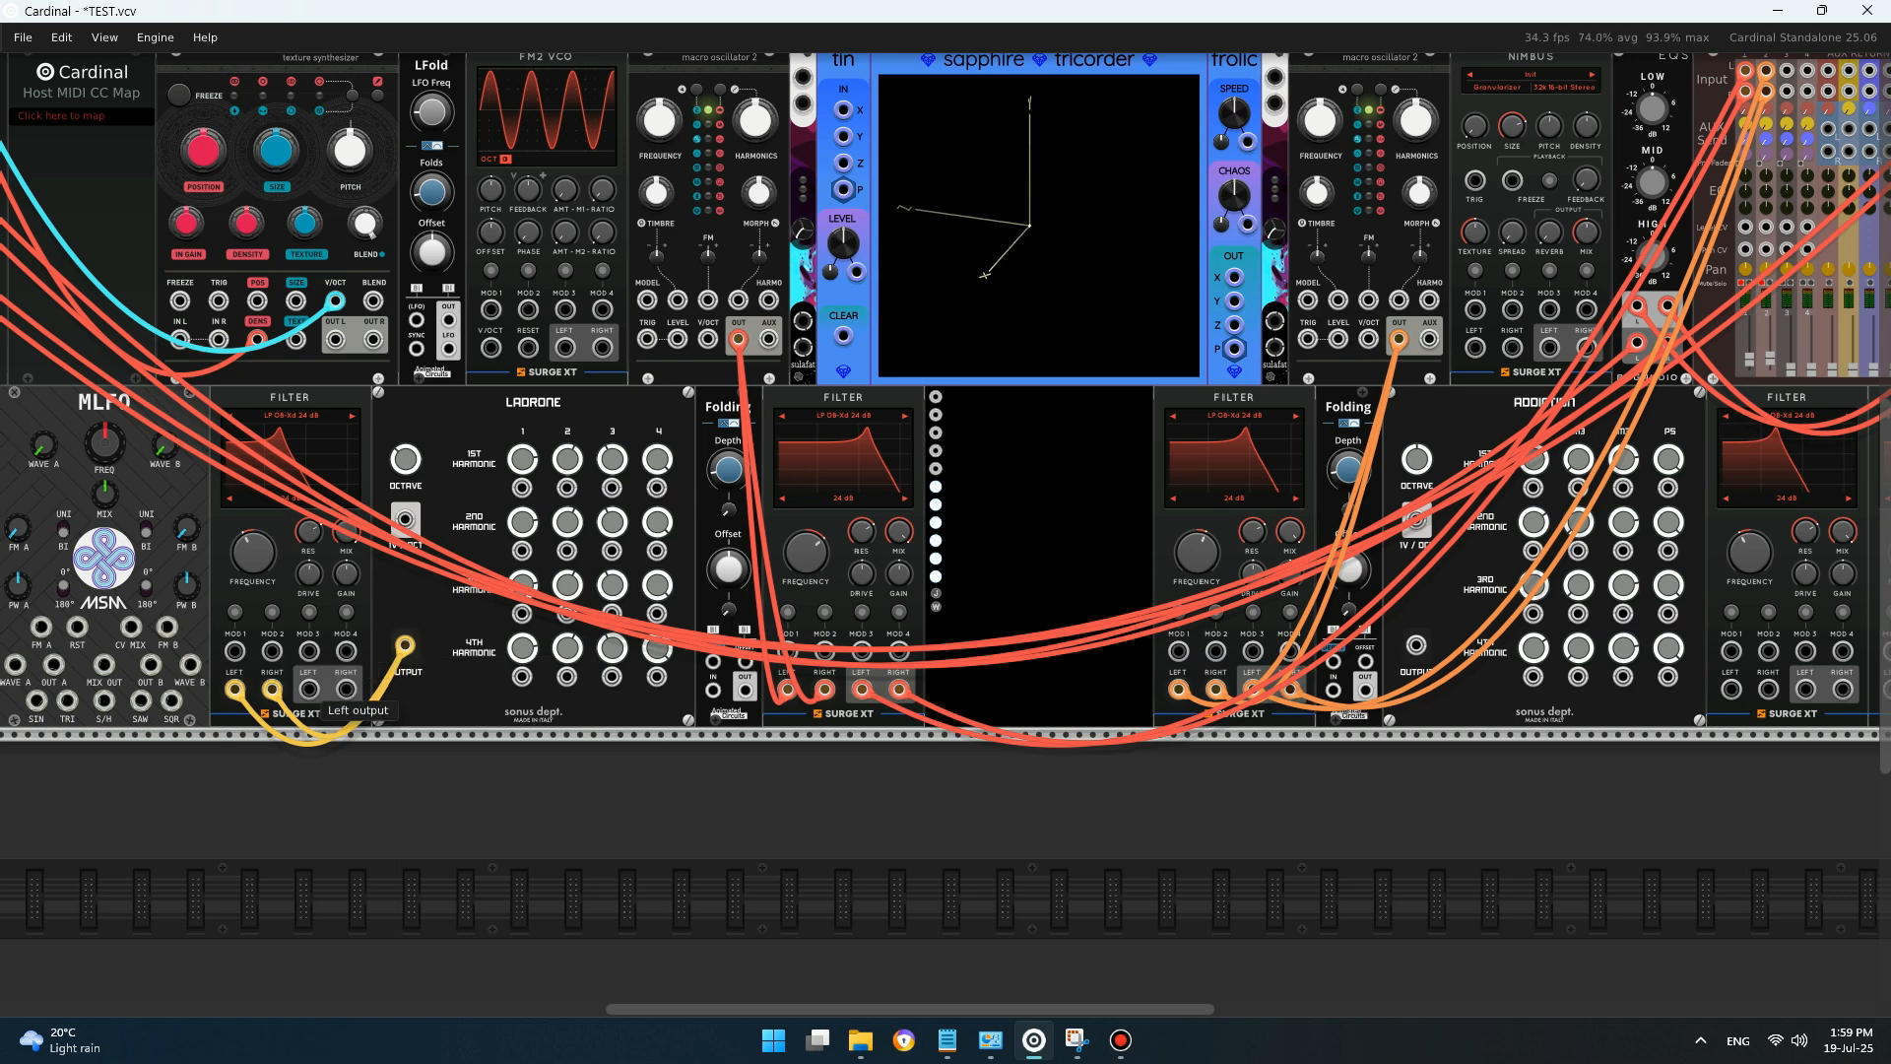
- Patch the left and right outputs of Ladrone's filter to the mixer's channel 3 upper and lower inputs with yellow cables
right_click(311, 701)
drag(336, 706, 1786, 233)
scroll(1636, 158, up, 3)
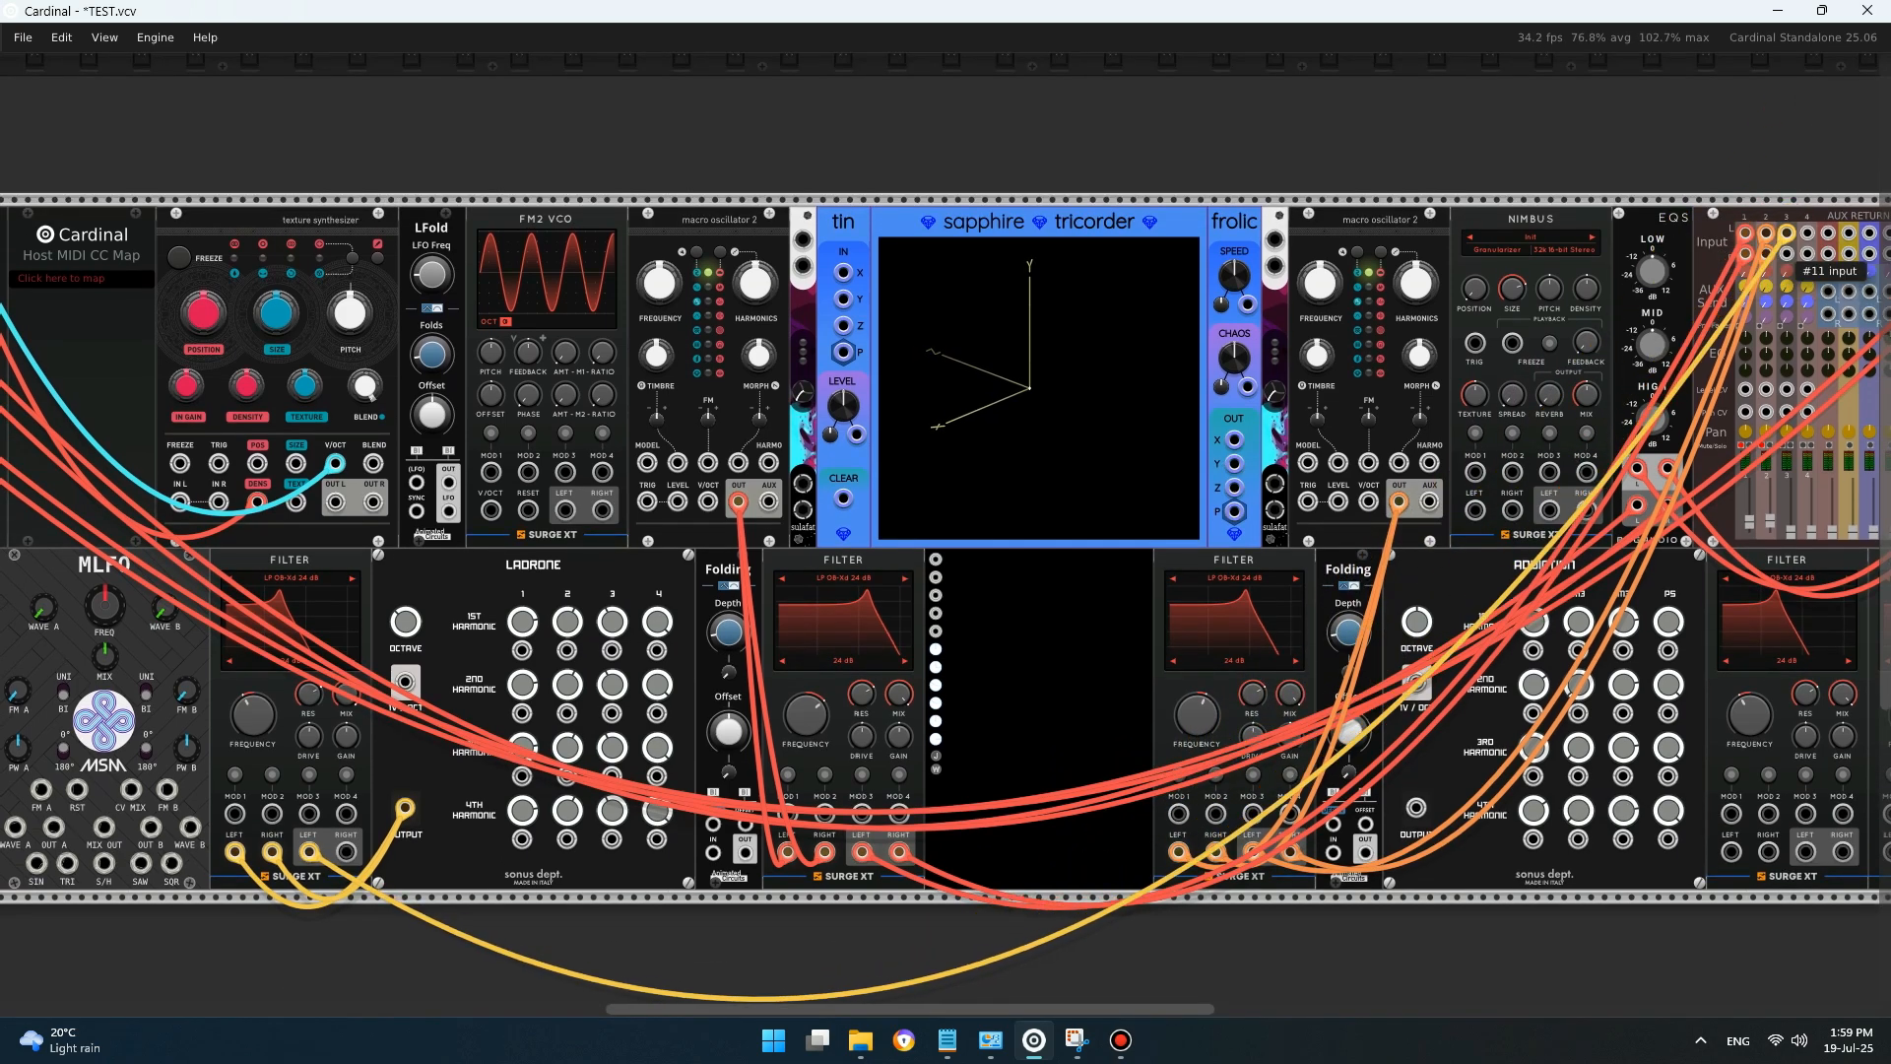
right_click(1786, 235)
drag(1751, 376, 347, 853)
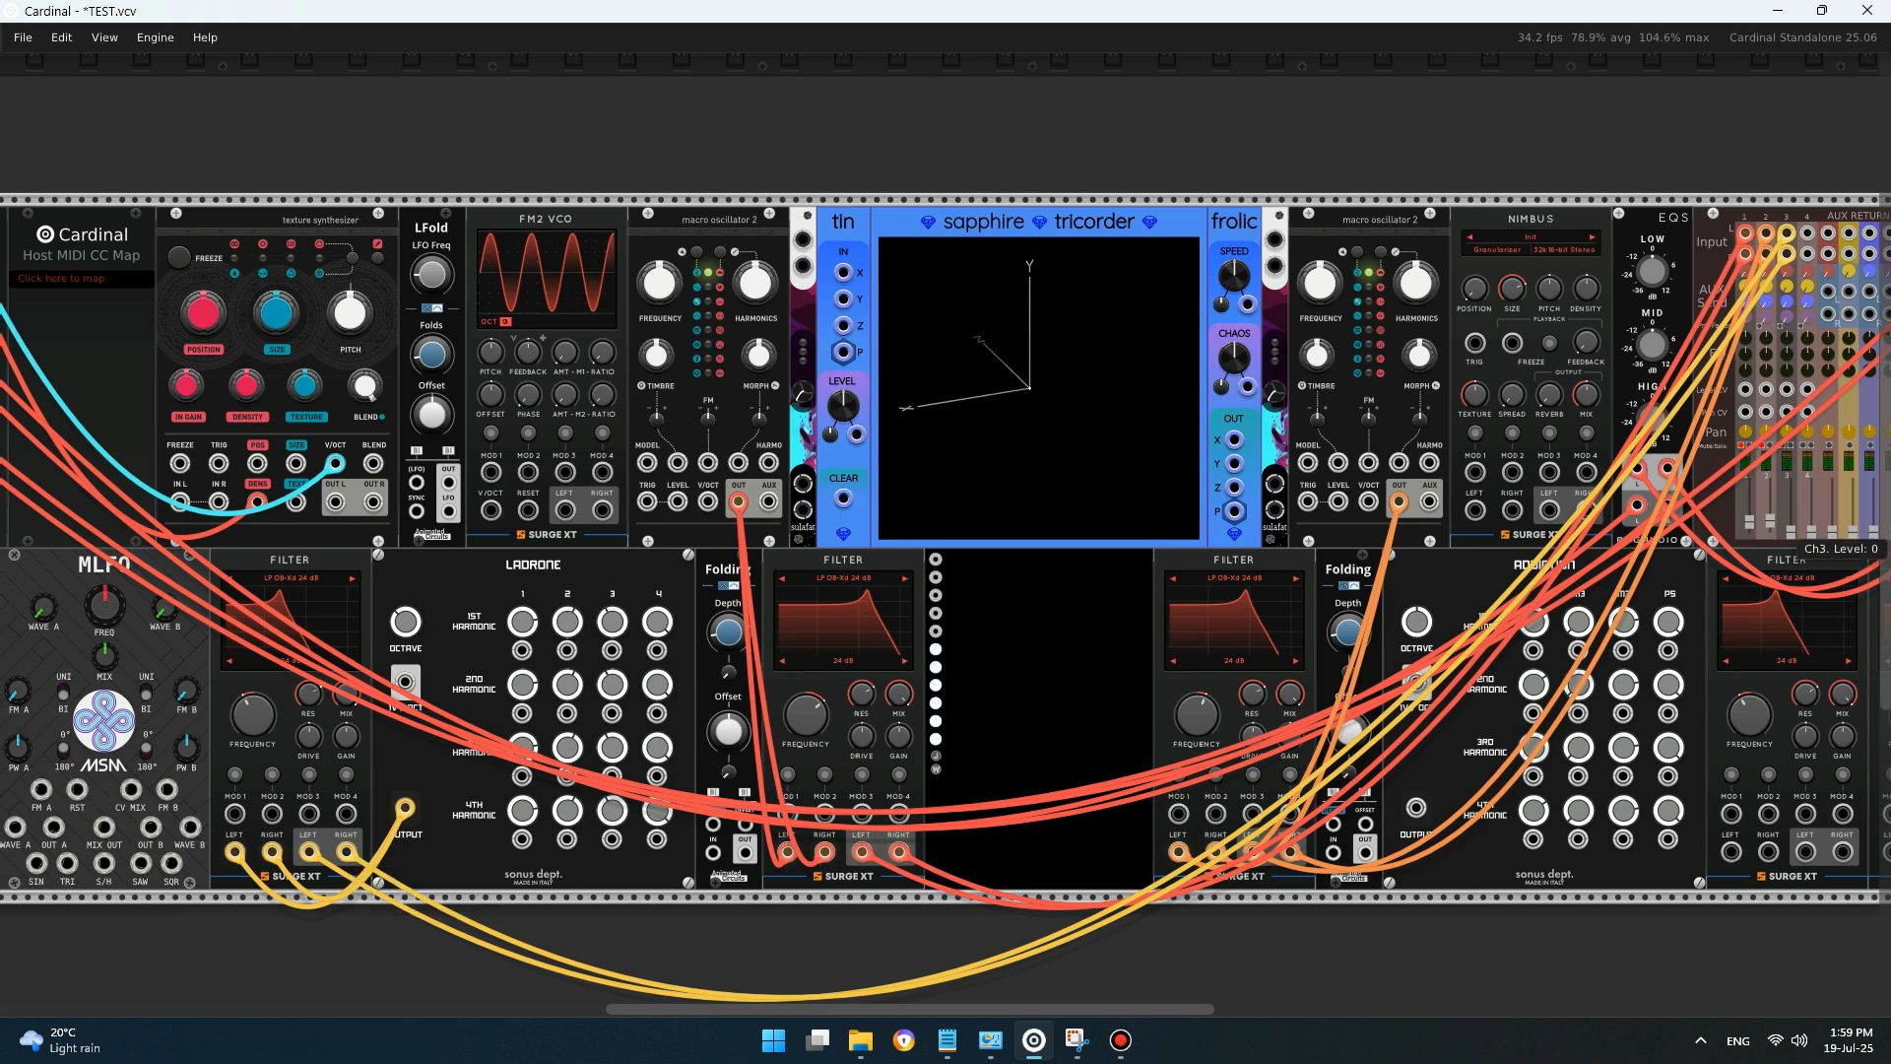
- Raise the mixer's channel 3 level and set the Frequency of Ladrone's filter to 248.00 Hz
drag(1790, 531, 1790, 517)
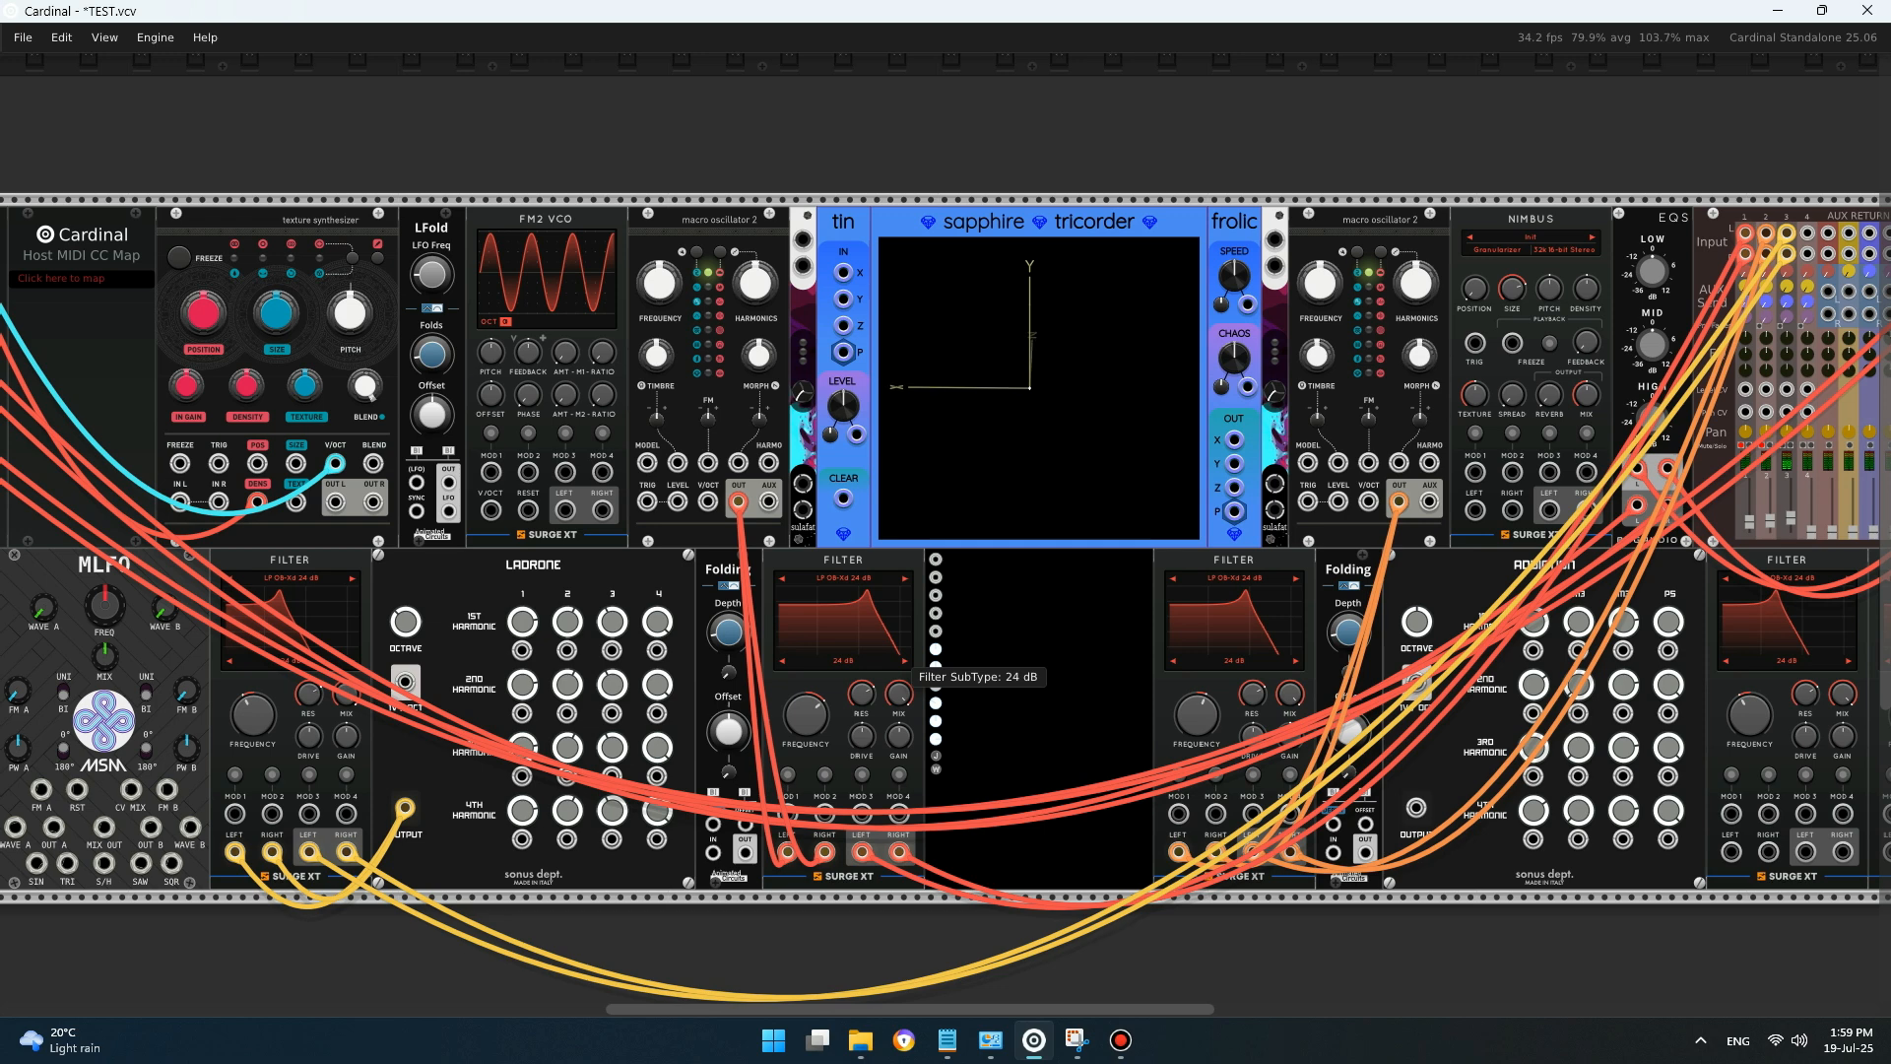
mouse_move(252, 714)
mouse_down()
mouse_move(253, 547)
mouse_move(252, 723)
mouse_up()
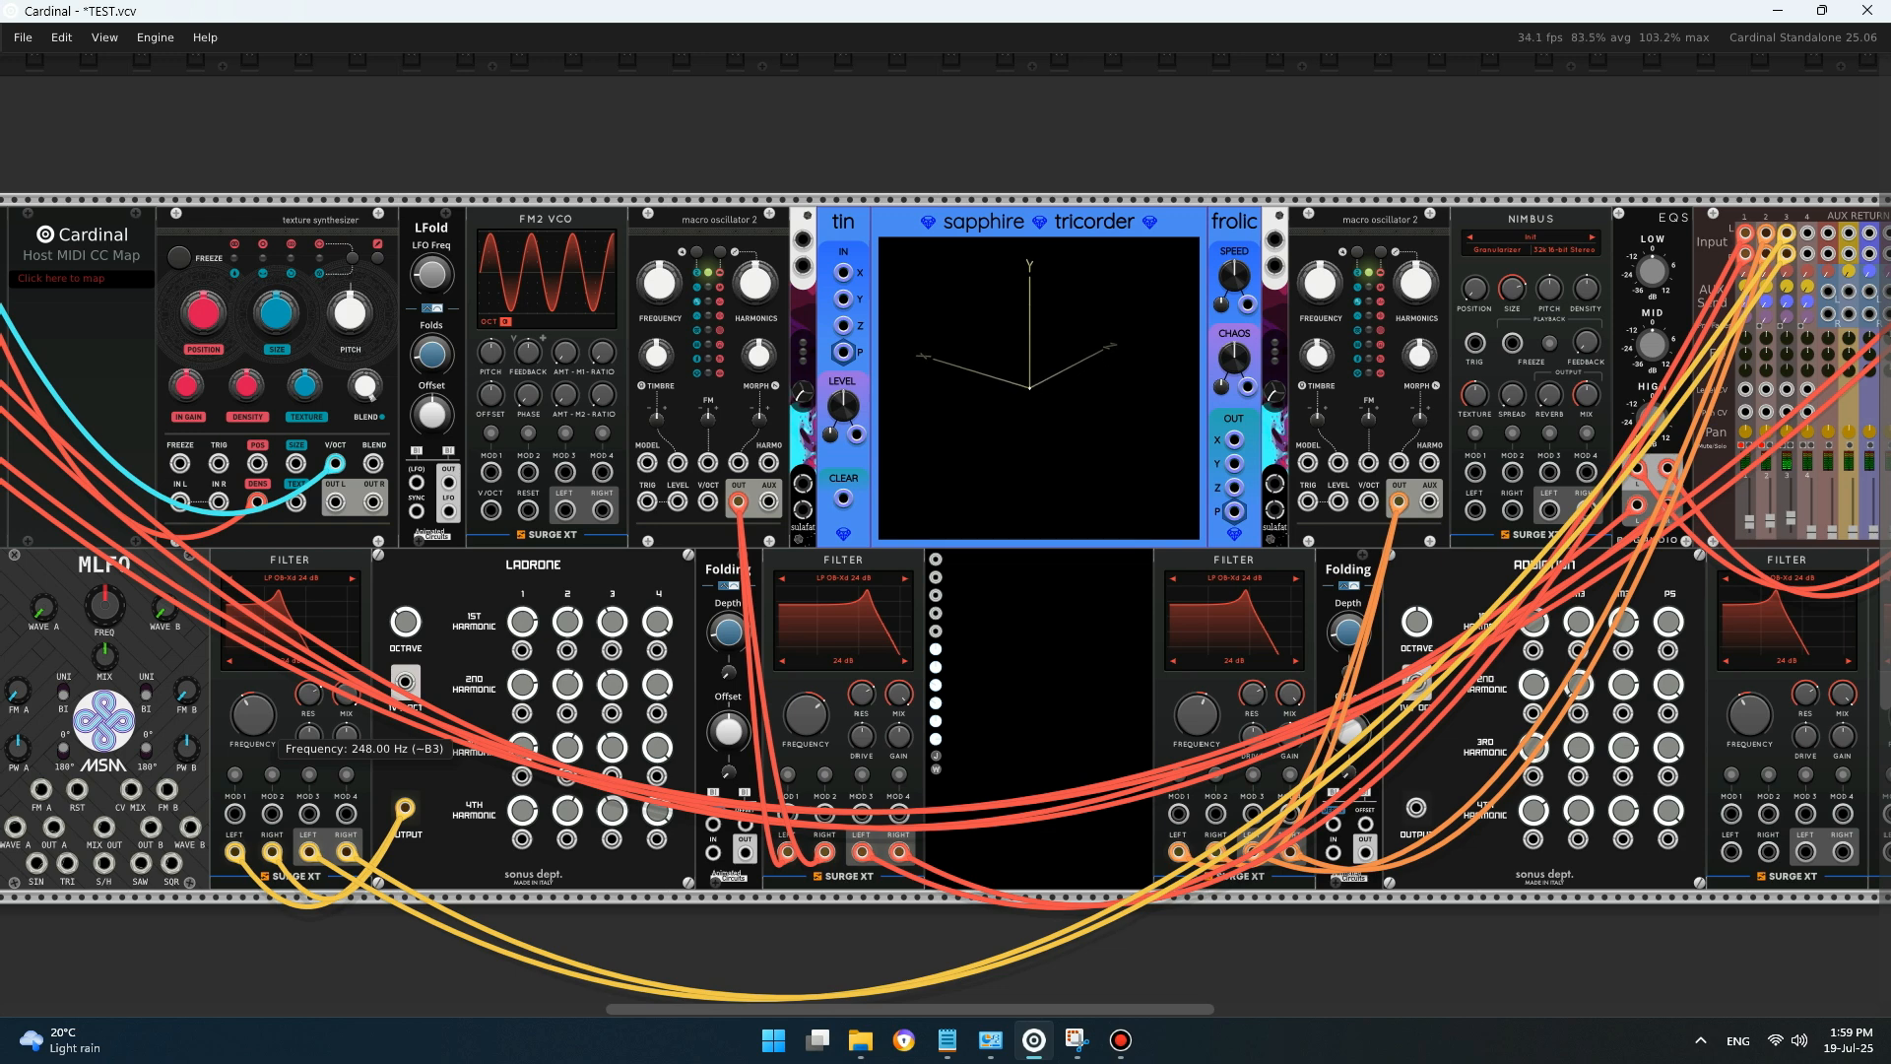
scroll(946, 535, right, 5)
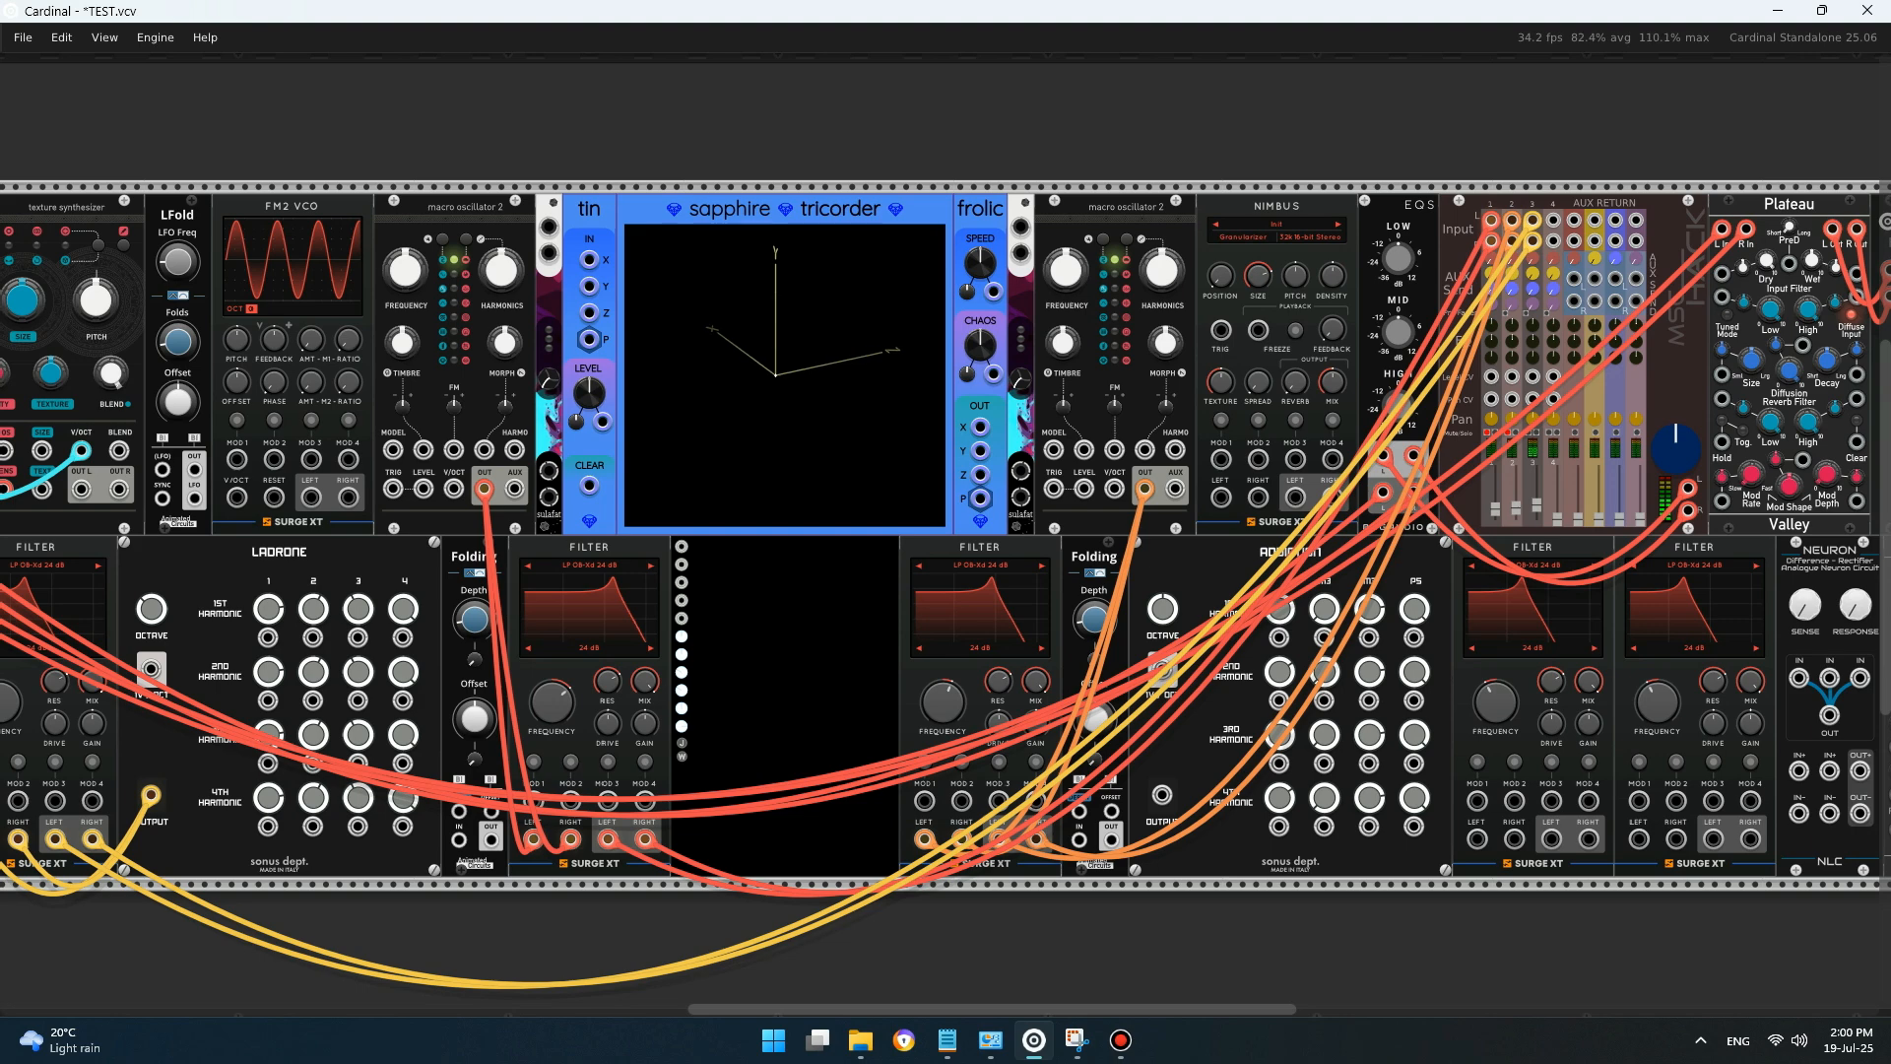
scroll(945, 535, left, 10)
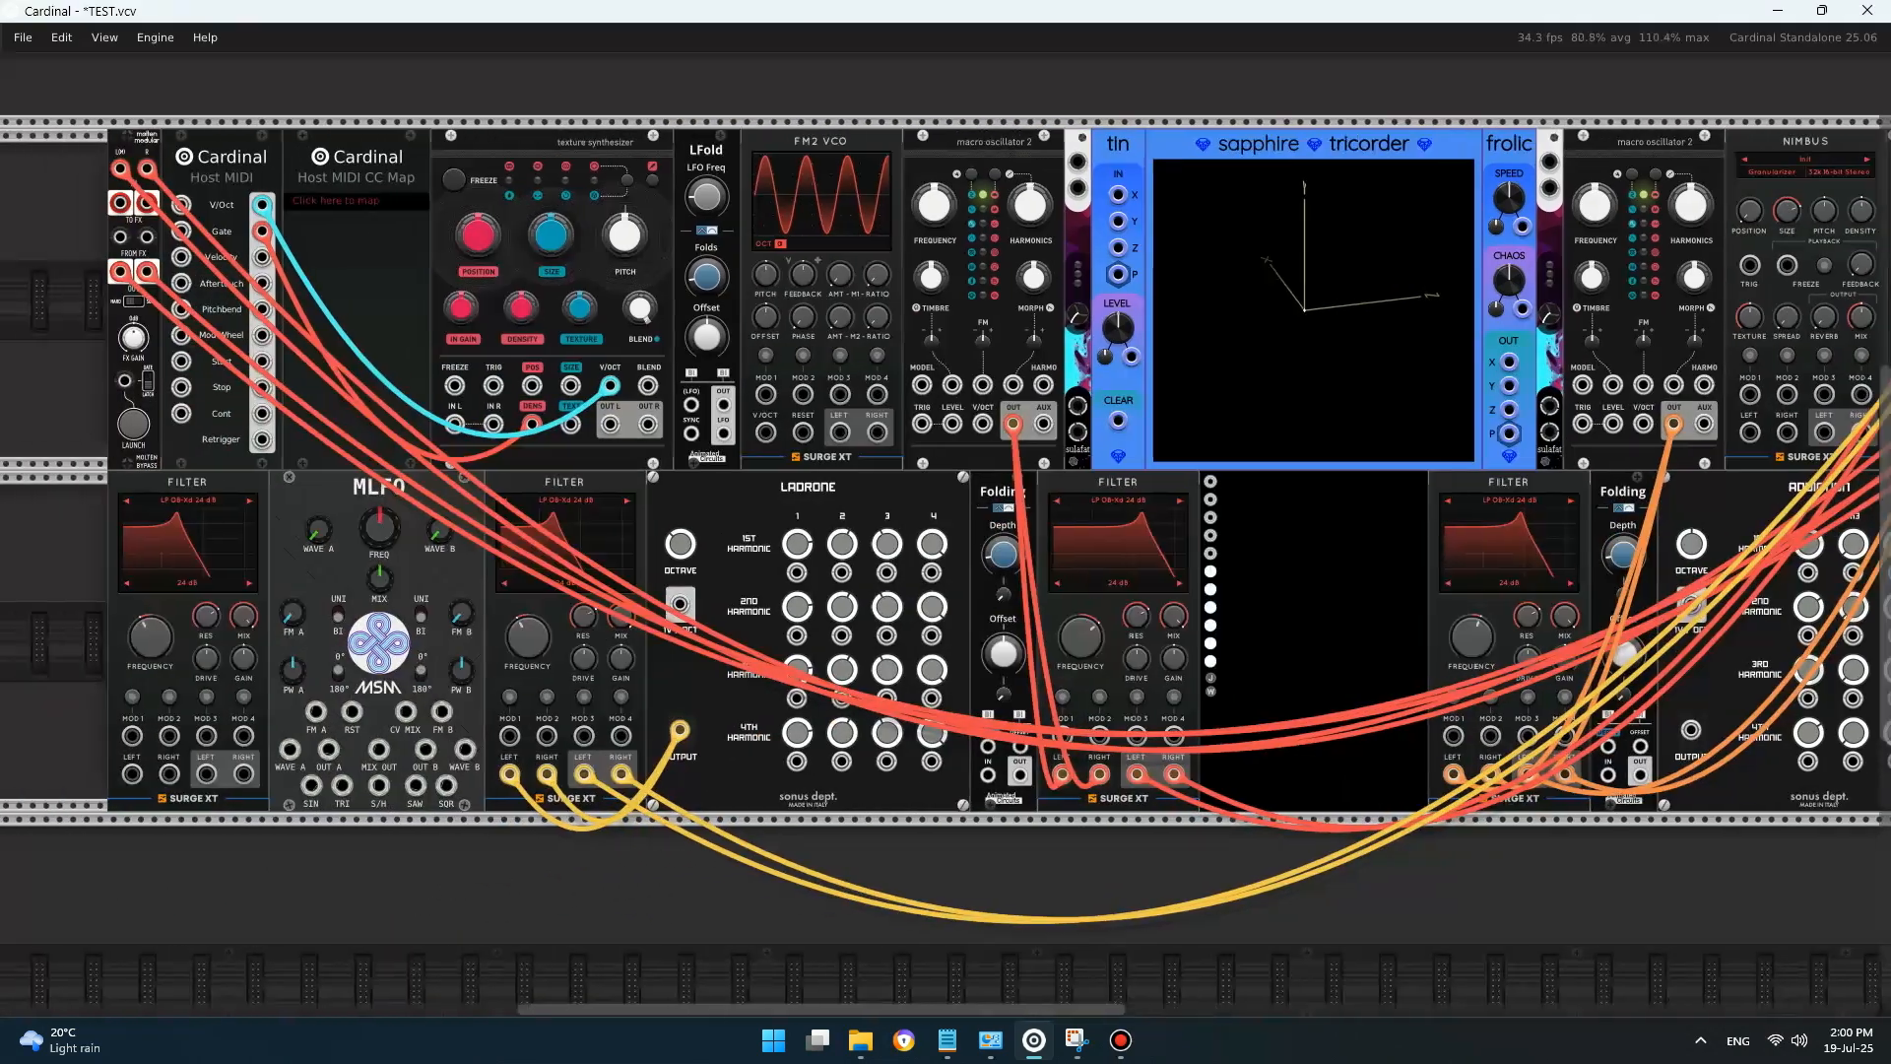
- Move the filter next to Neuron to the end of the lower row, just after Feline
scroll(946, 535, right, 16)
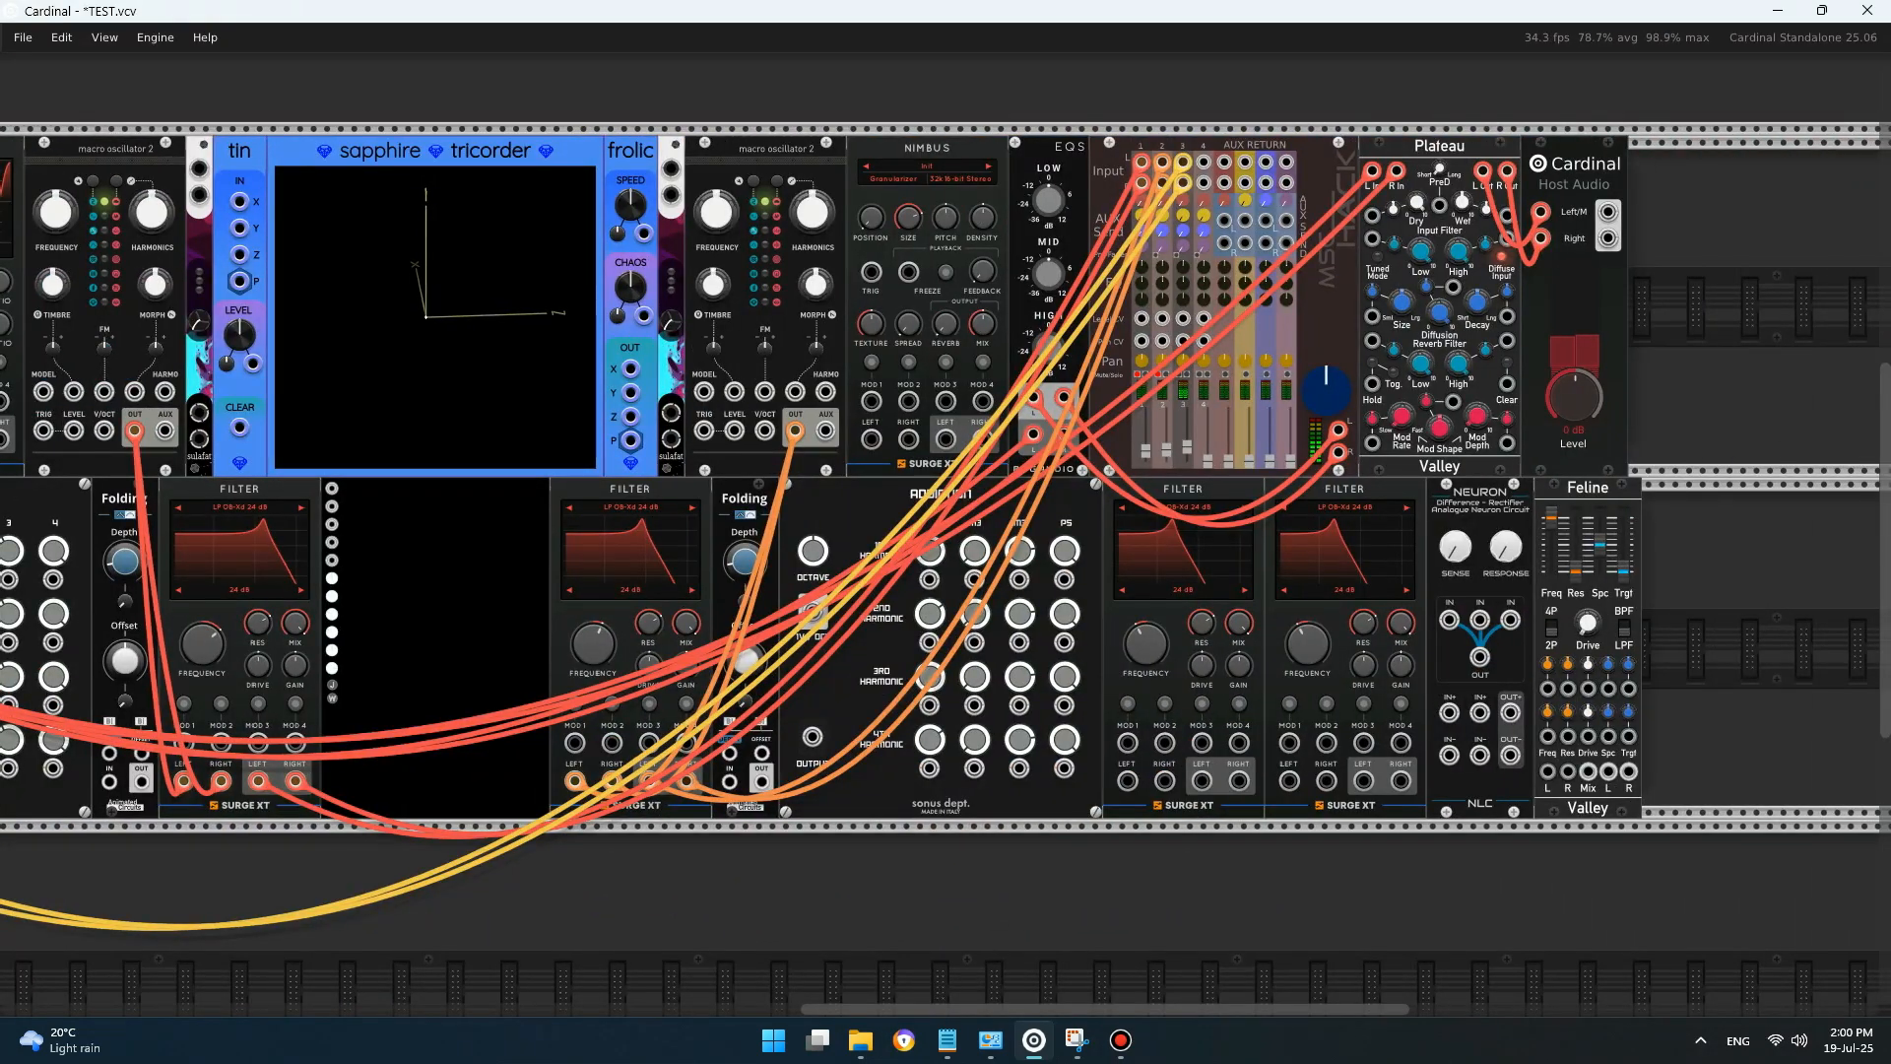
drag(512, 630, 474, 695)
drag(1306, 554, 1522, 553)
drag(473, 630, 1495, 475)
drag(659, 880, 294, 609)
click(172, 640)
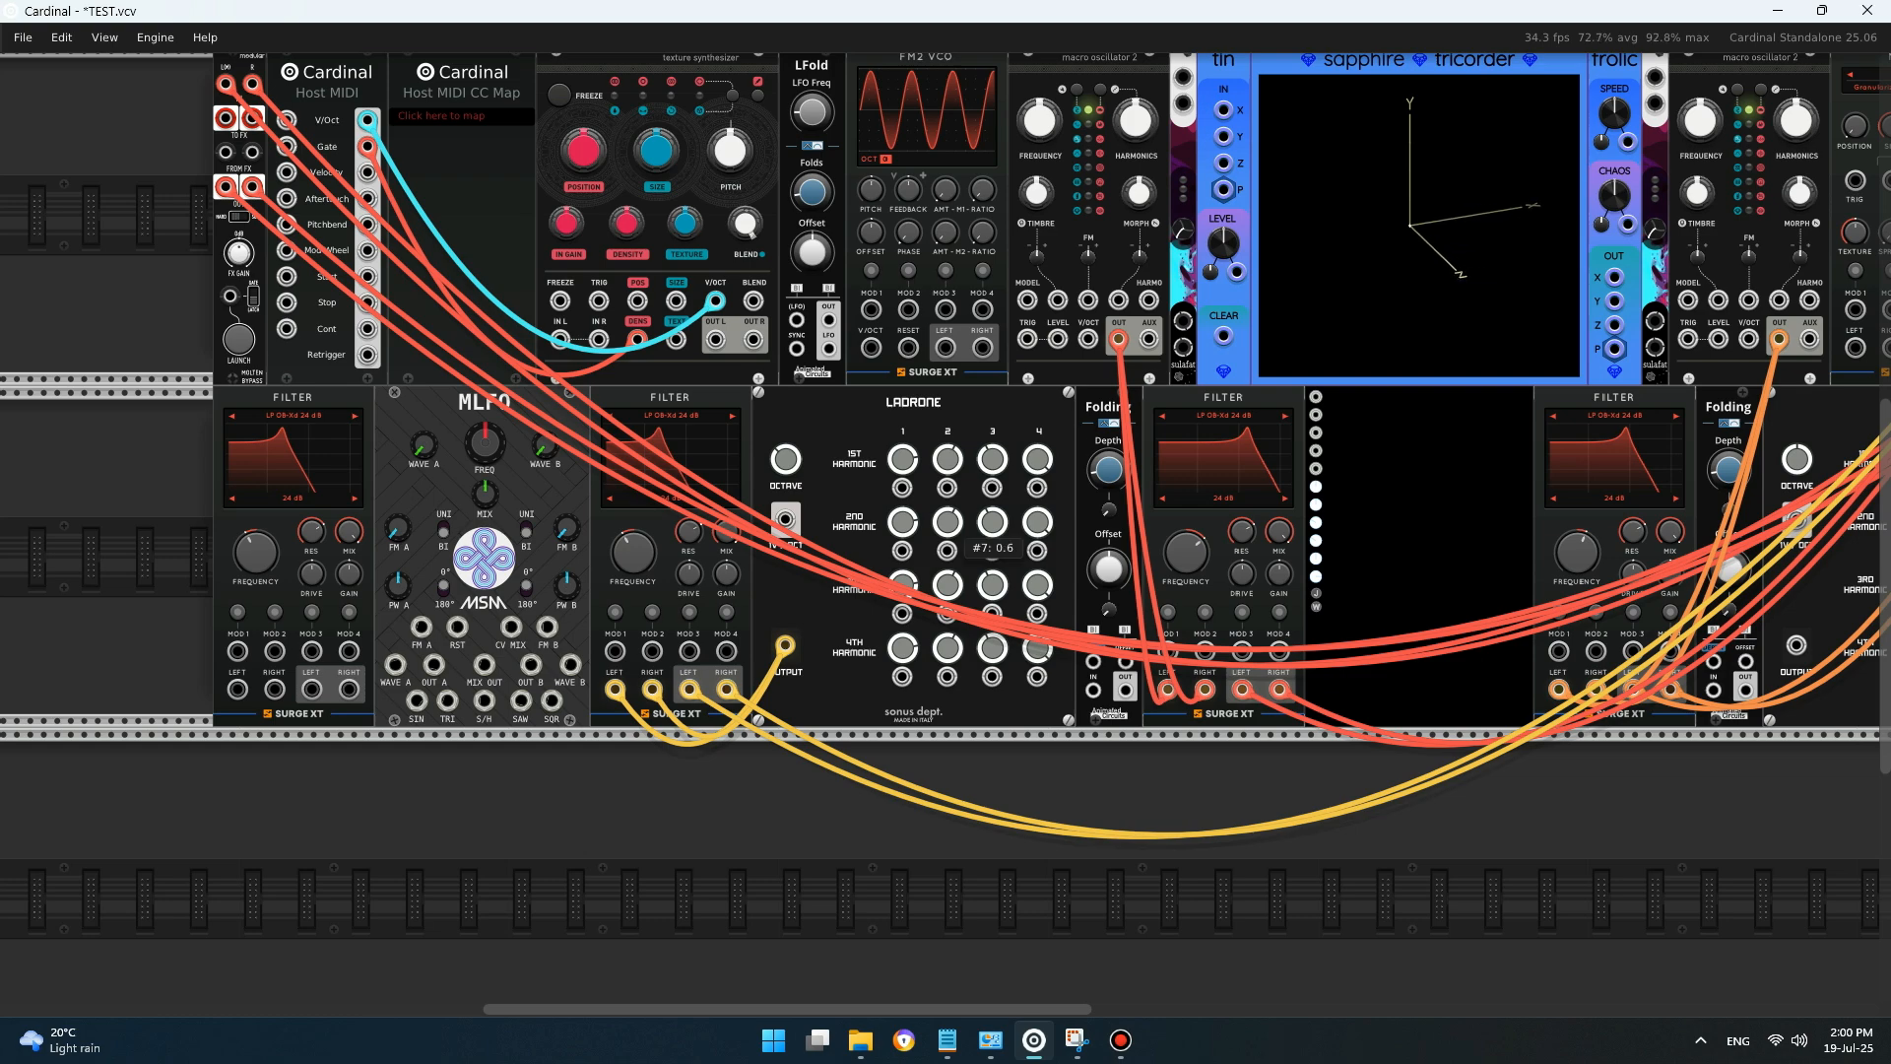
drag(1595, 631, 239, 656)
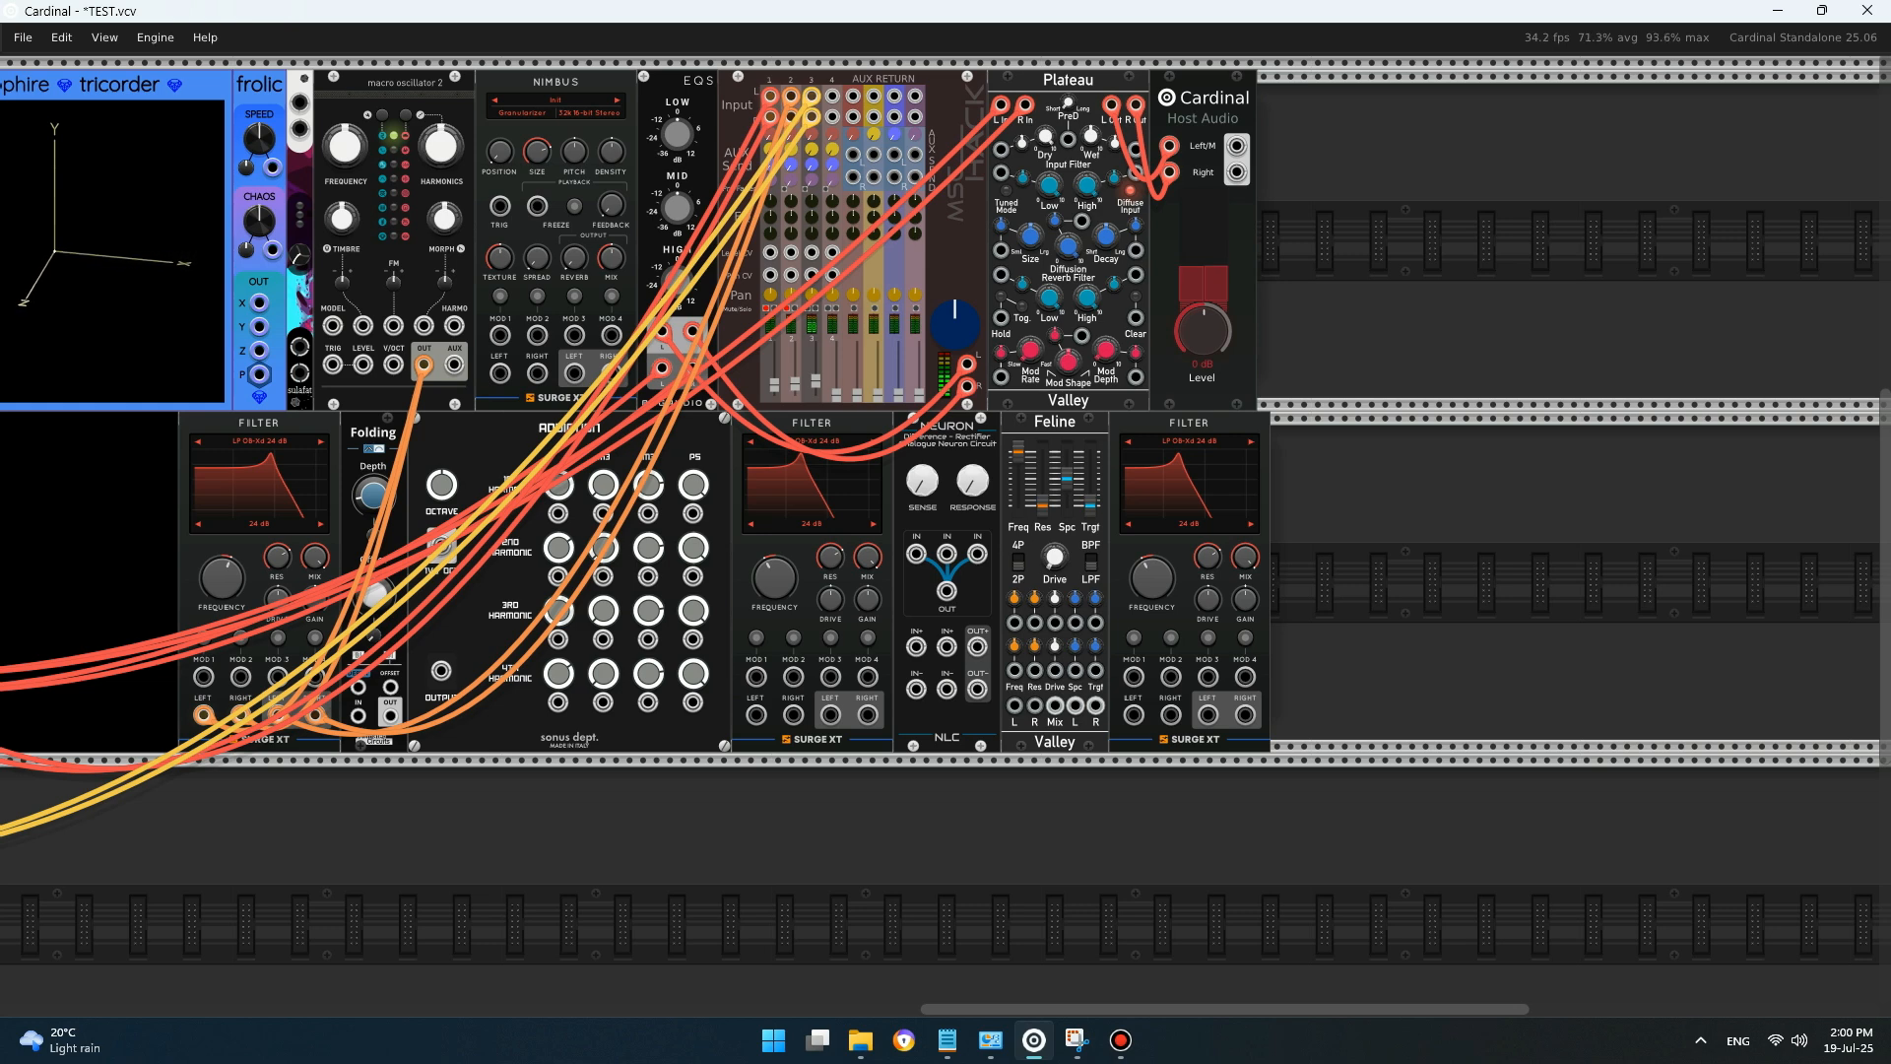
drag(749, 838, 1039, 867)
- Patch the Addiction module's output to the left and right inputs of the filter beside it with two yellow-green cables
scroll(946, 532, left, 2)
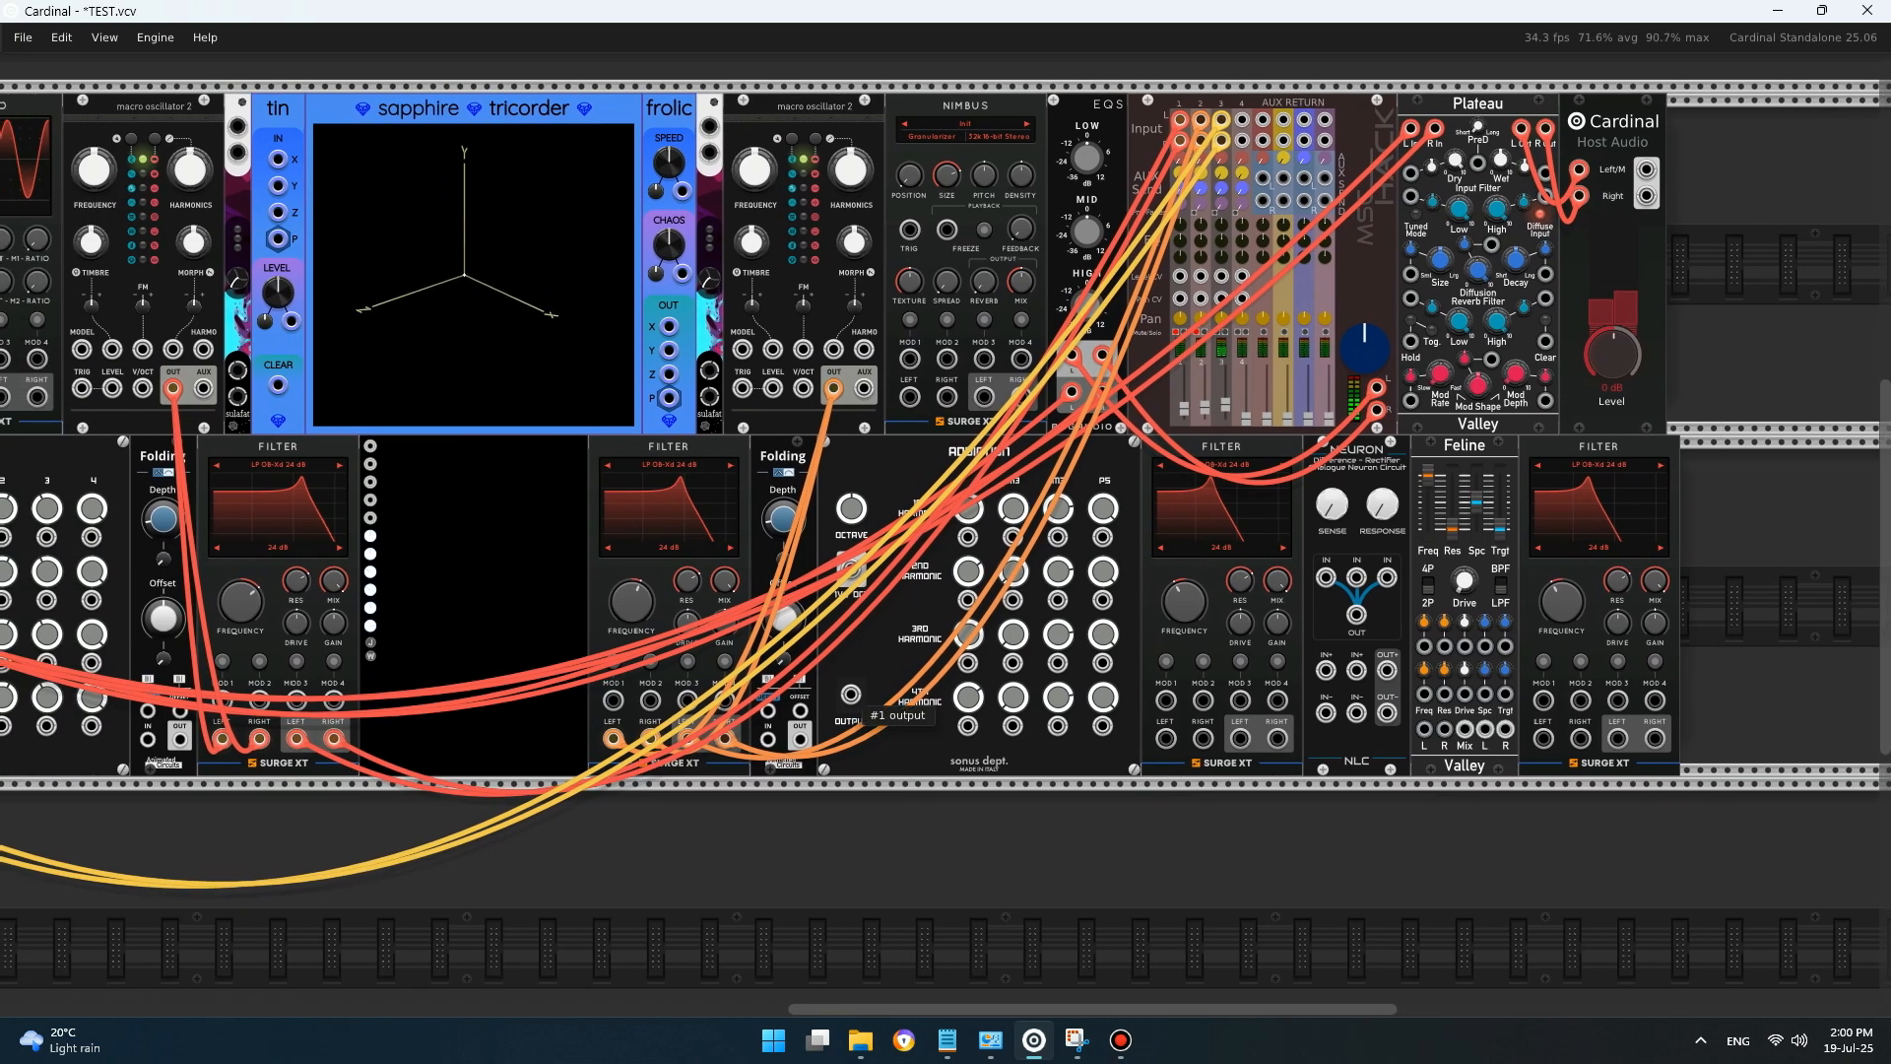
right_click(854, 695)
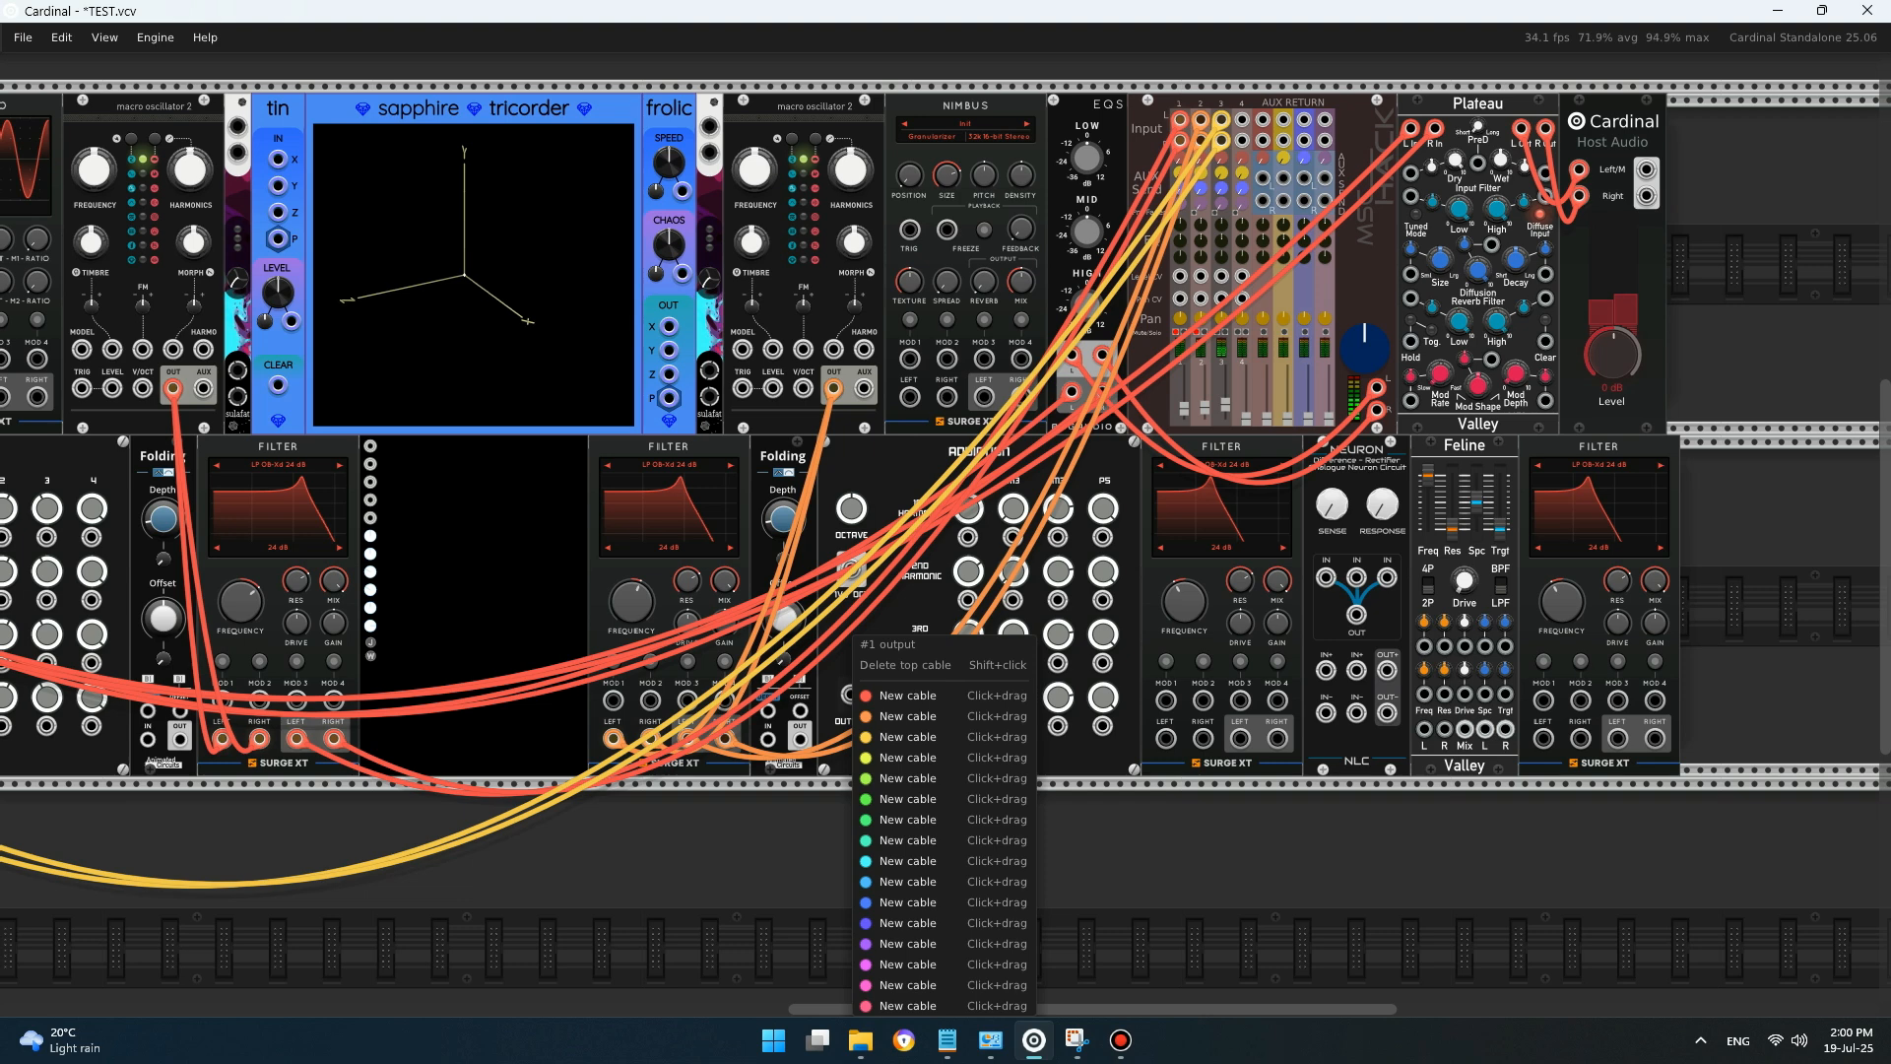
click(1087, 849)
drag(1088, 850, 1024, 761)
click(855, 696)
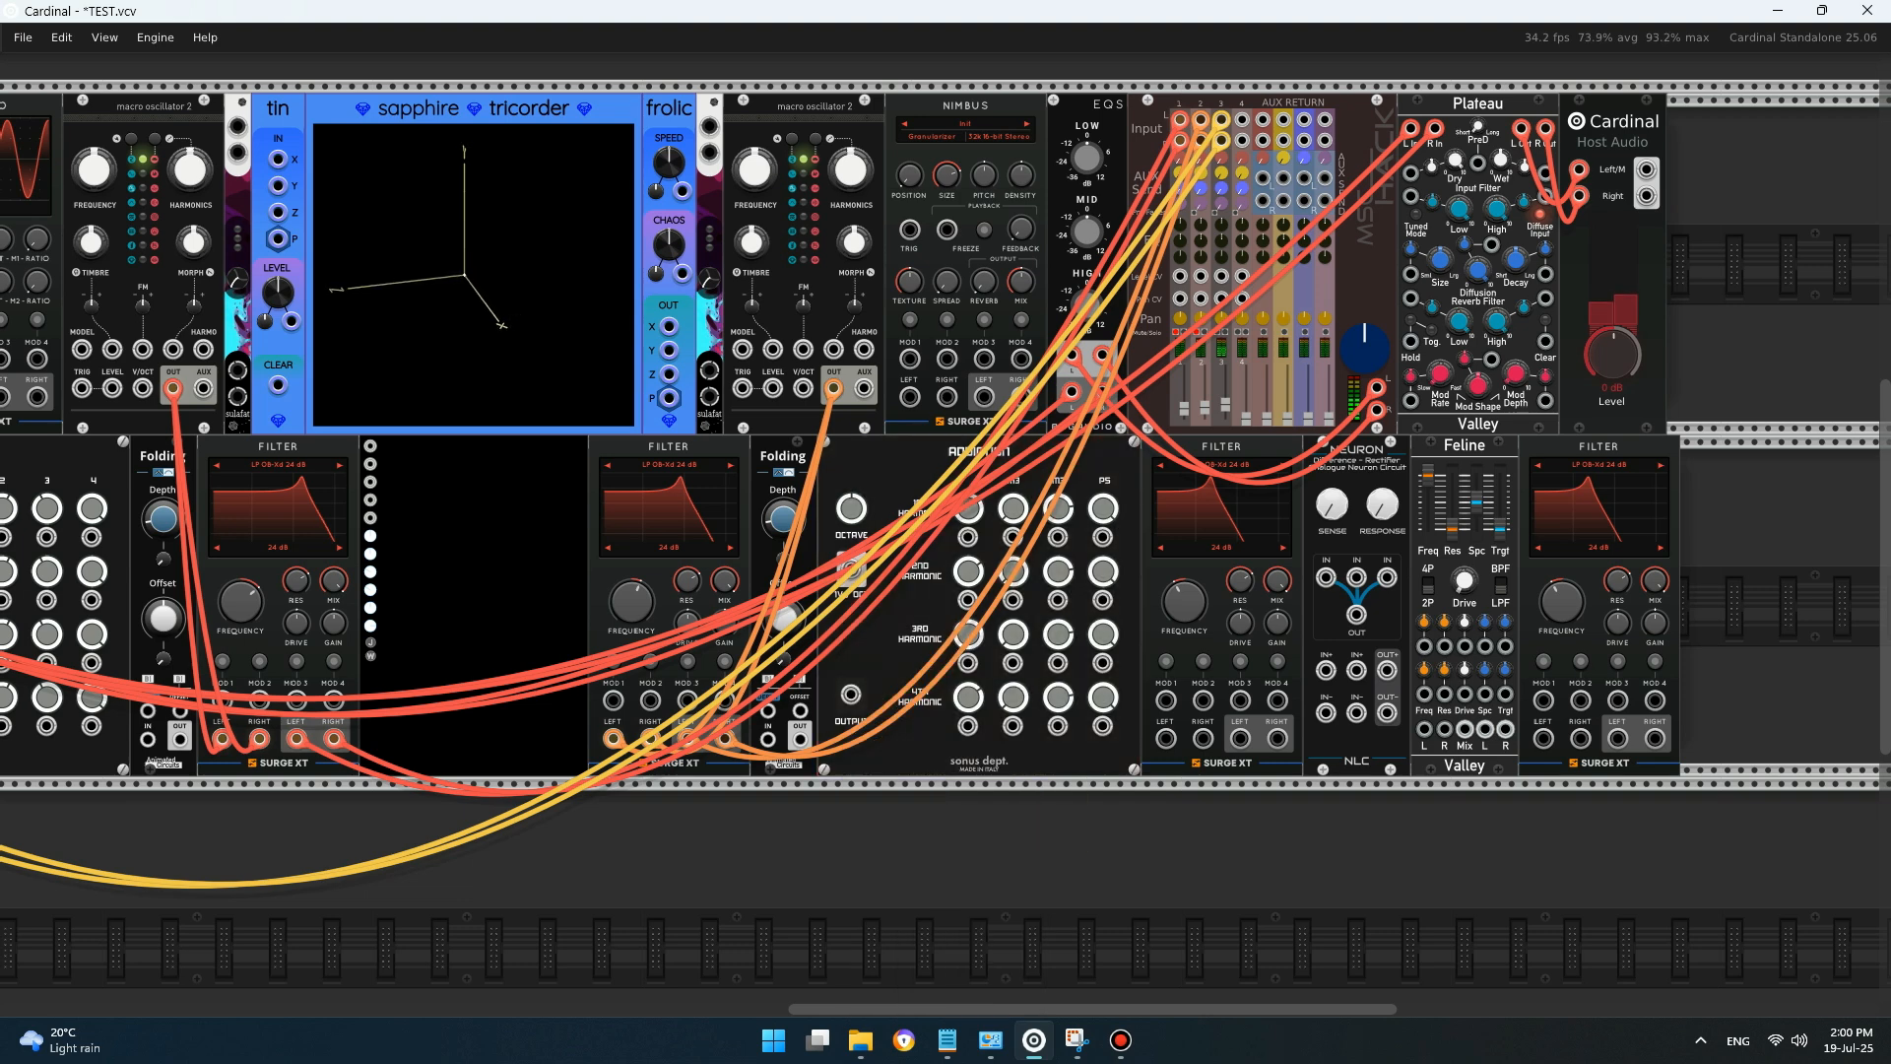
right_click(854, 695)
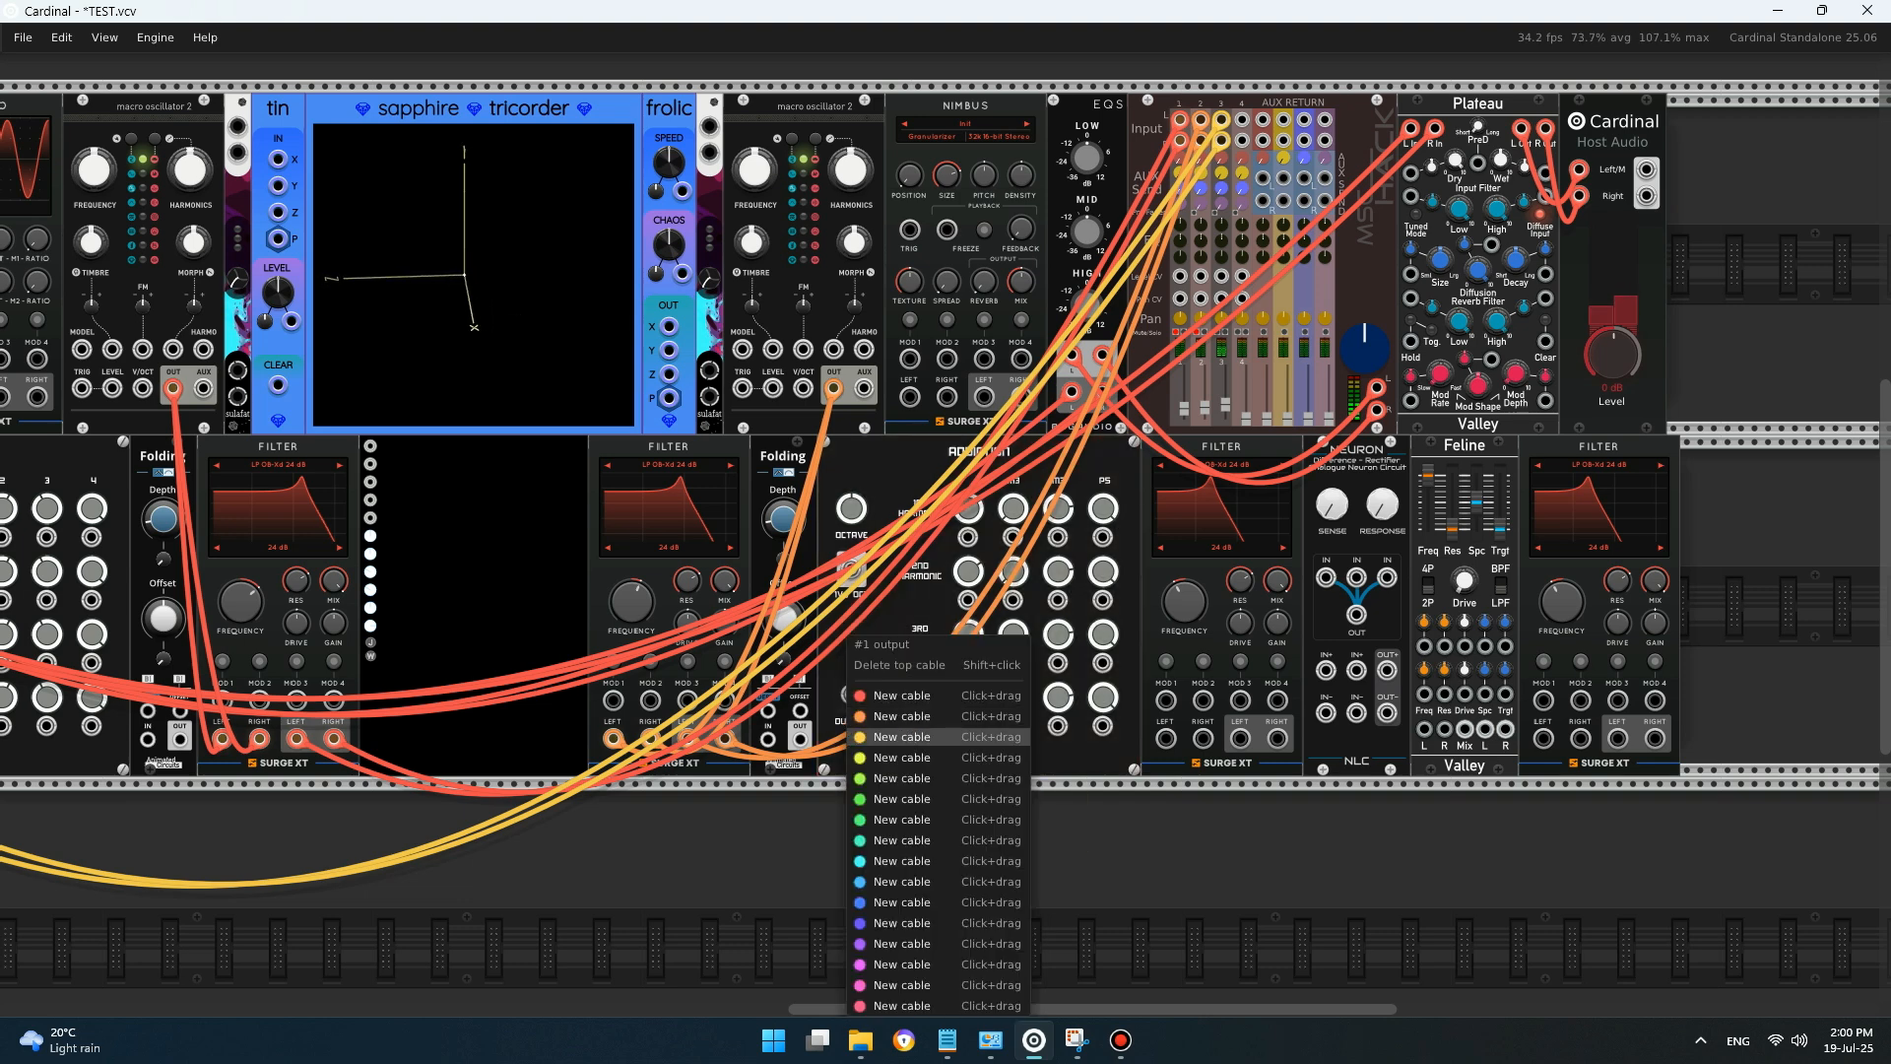
drag(901, 757, 851, 694)
right_click(1203, 739)
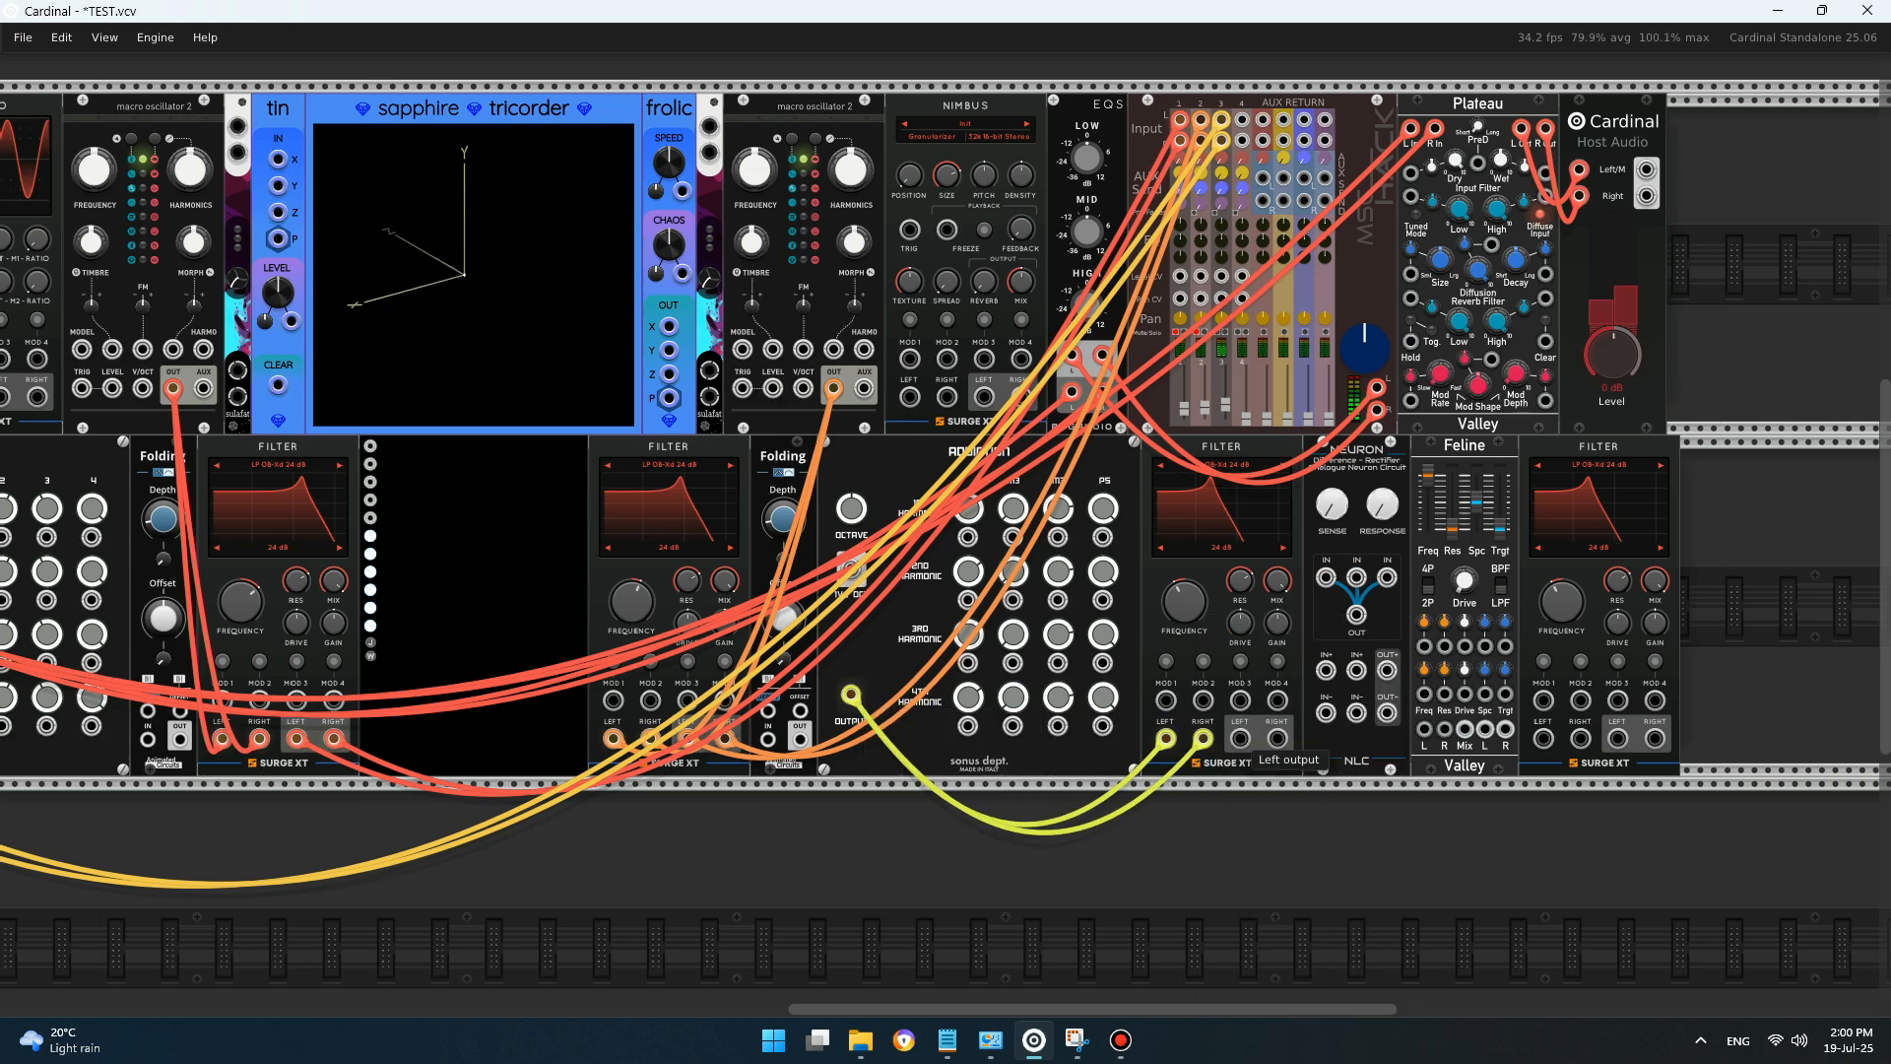
- Patch the left and right outputs of Addiction's filter to the mixer's channel 4 upper and lower inputs
right_click(1240, 739)
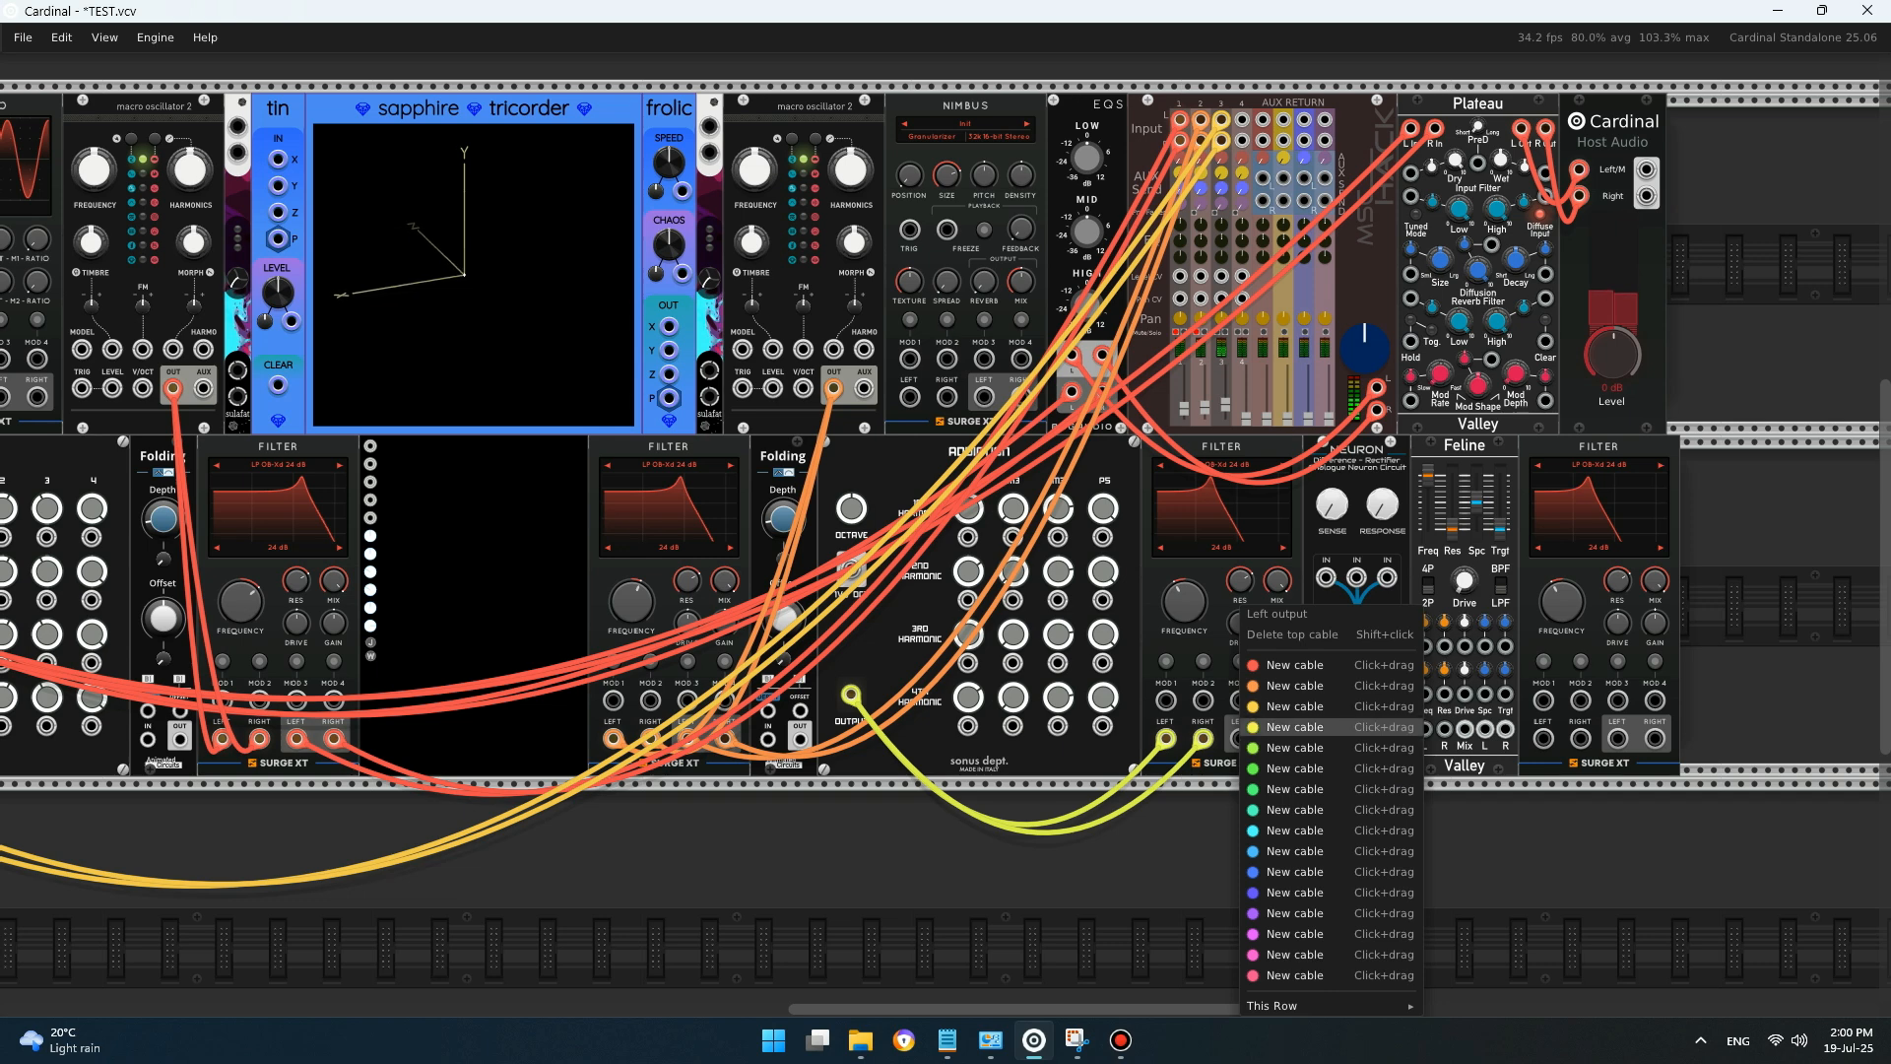
drag(1295, 727, 1243, 119)
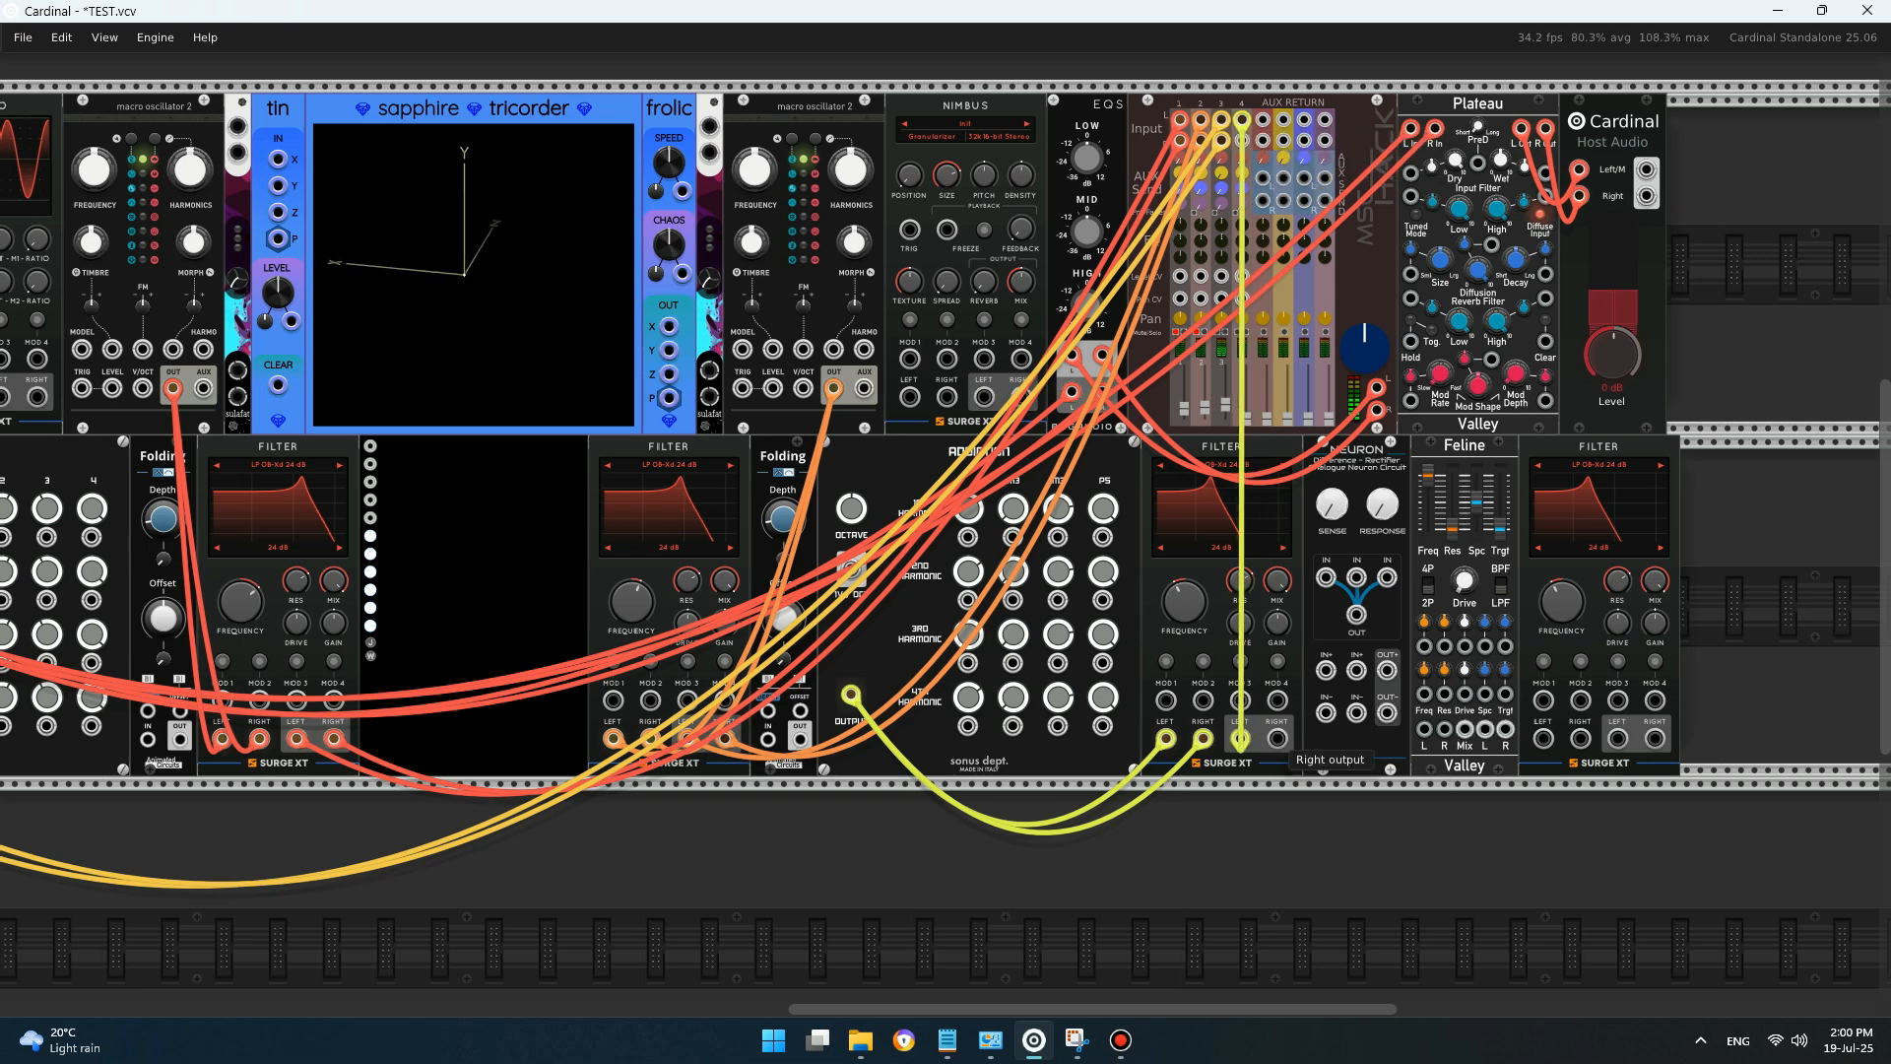
right_click(1277, 739)
drag(1295, 707, 1242, 214)
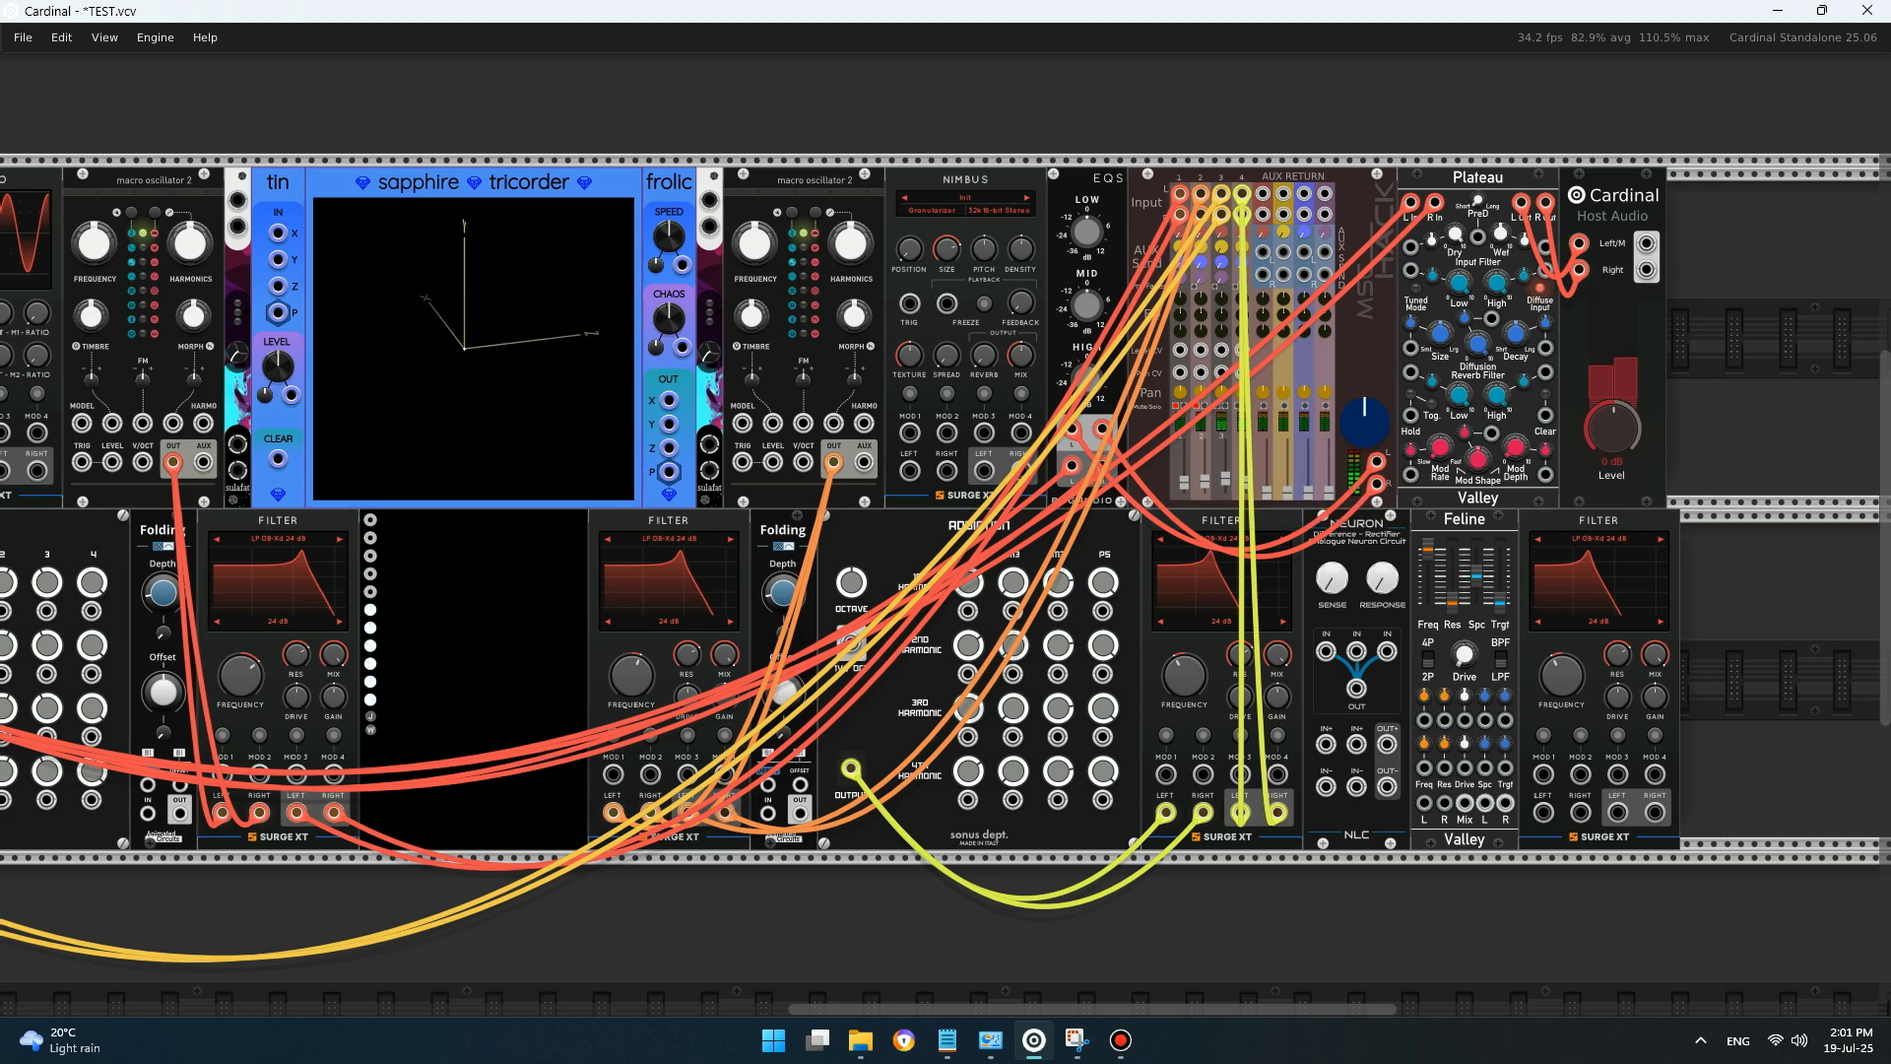
drag(986, 936, 1605, 653)
drag(700, 867, 695, 659)
key(ctrl+shift+a)
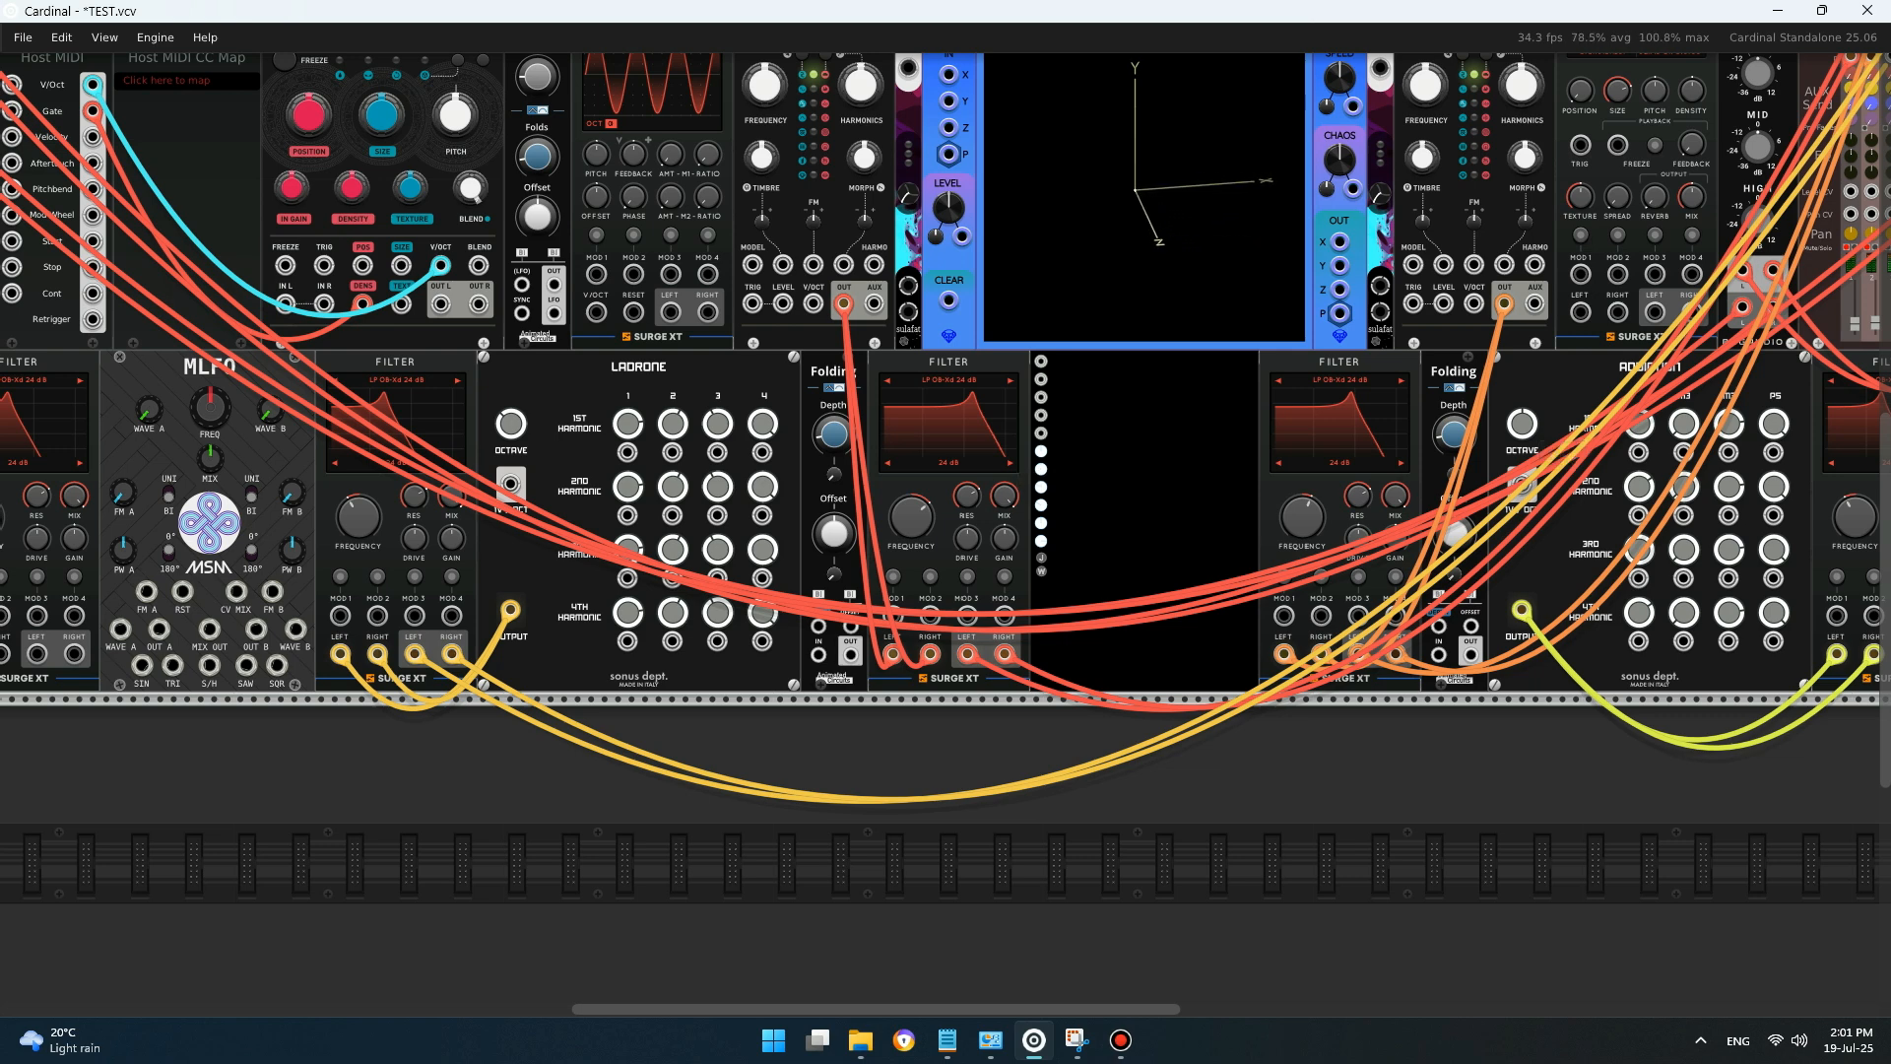
shift+click(571, 453)
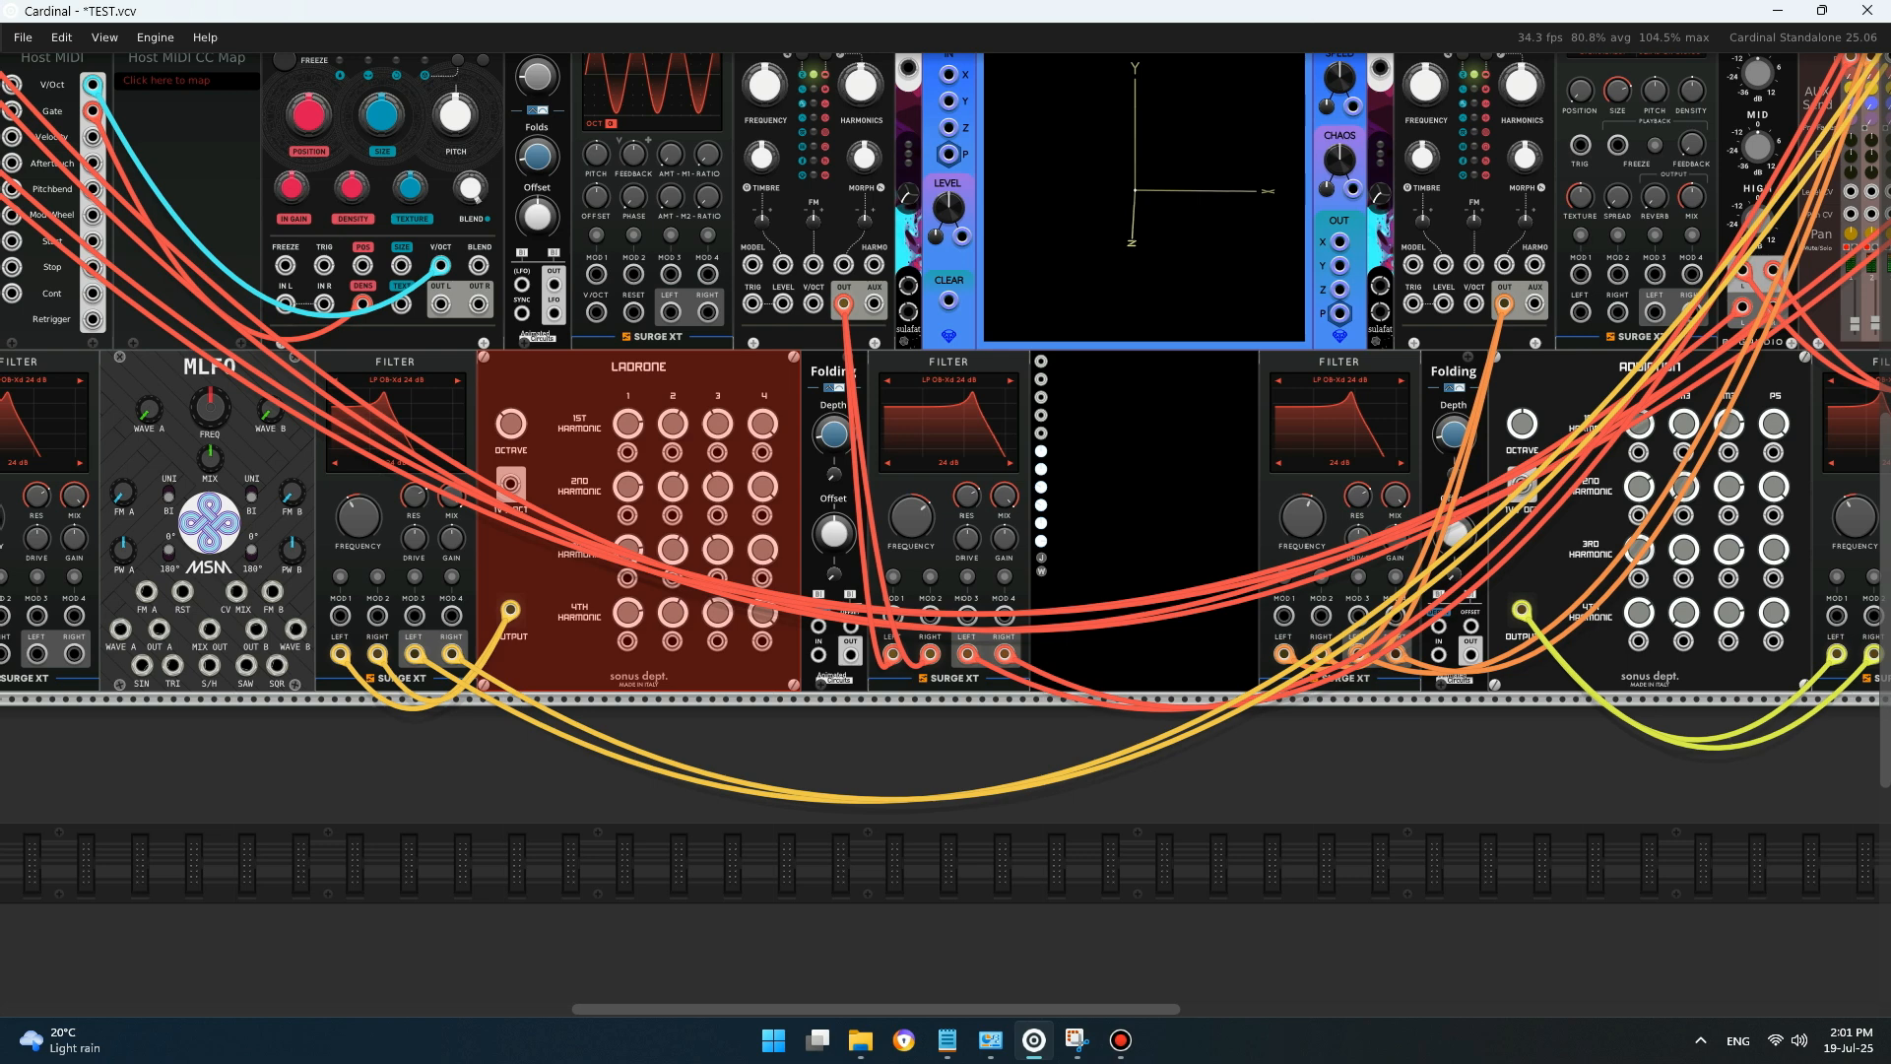
click(631, 749)
drag(1649, 736, 1615, 619)
click(1616, 748)
- Examine the Octave settings of Ladrone and Addiction and the values of Ladrone's first-harmonic knobs
right_click(513, 425)
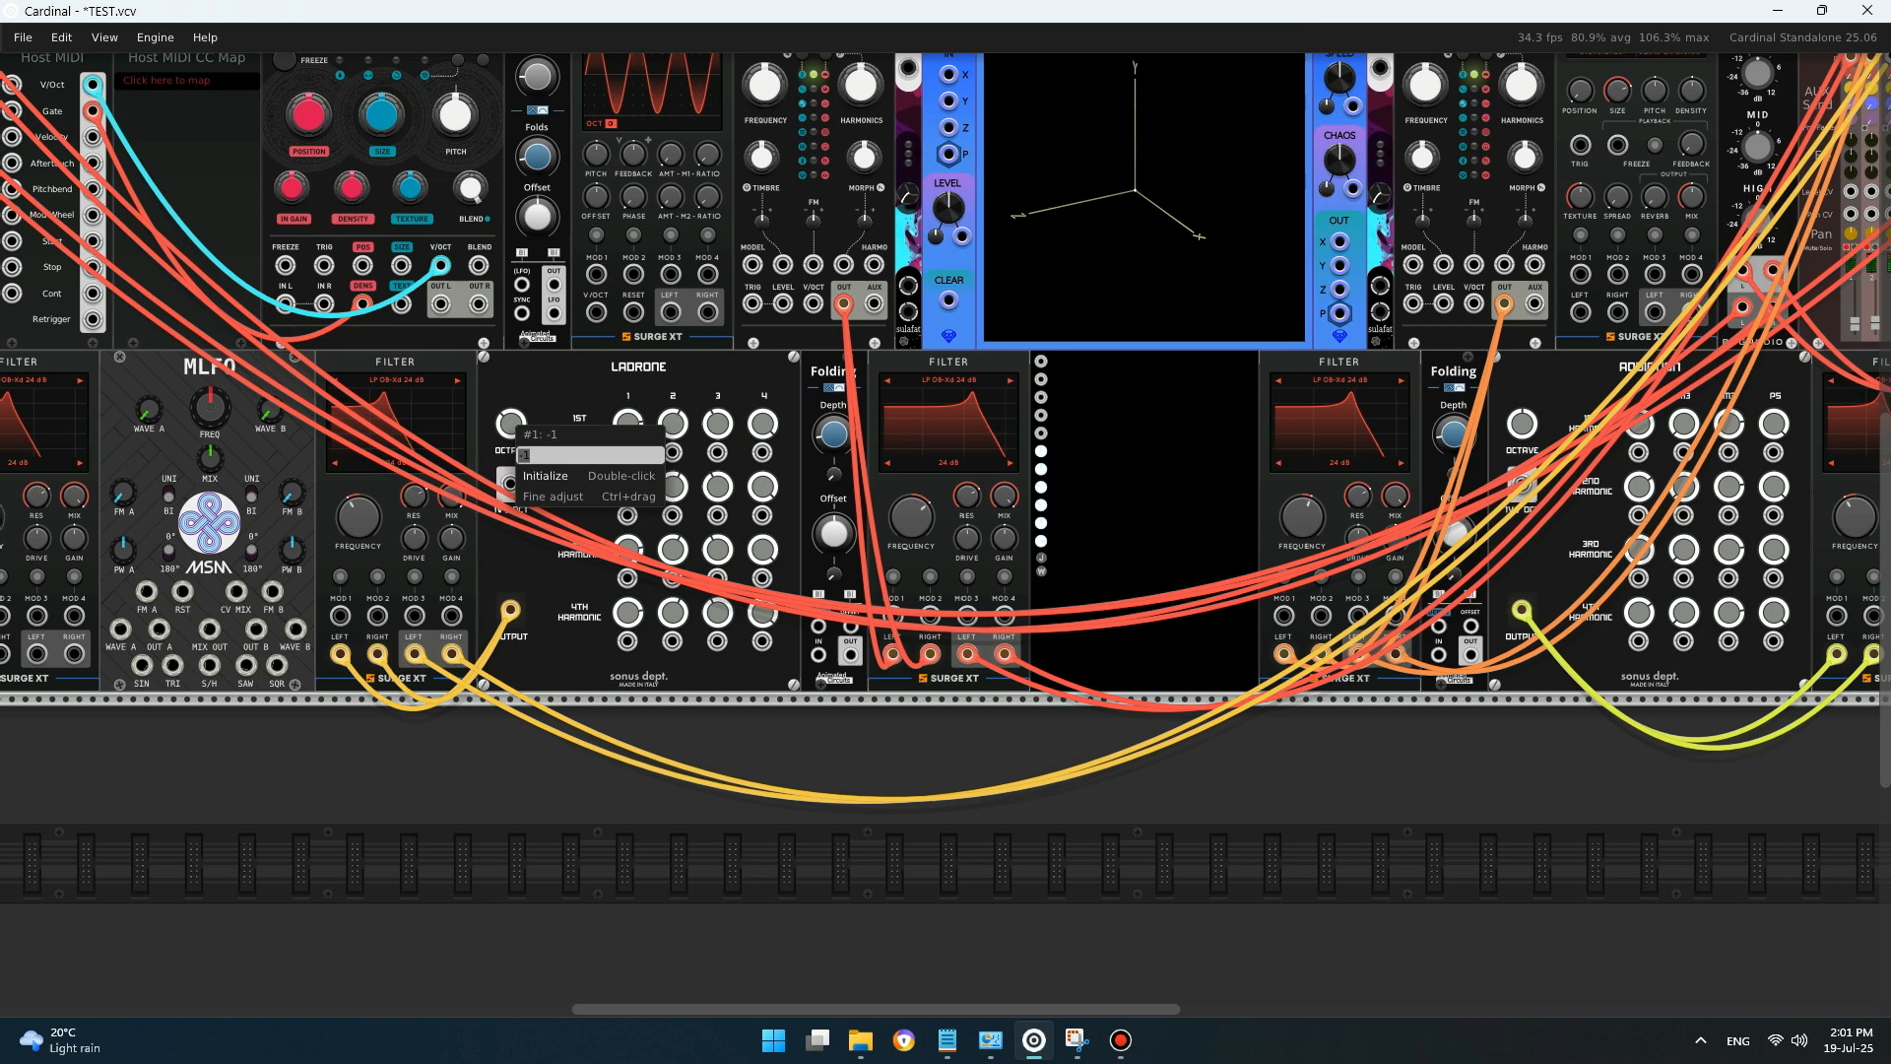
key(Escape)
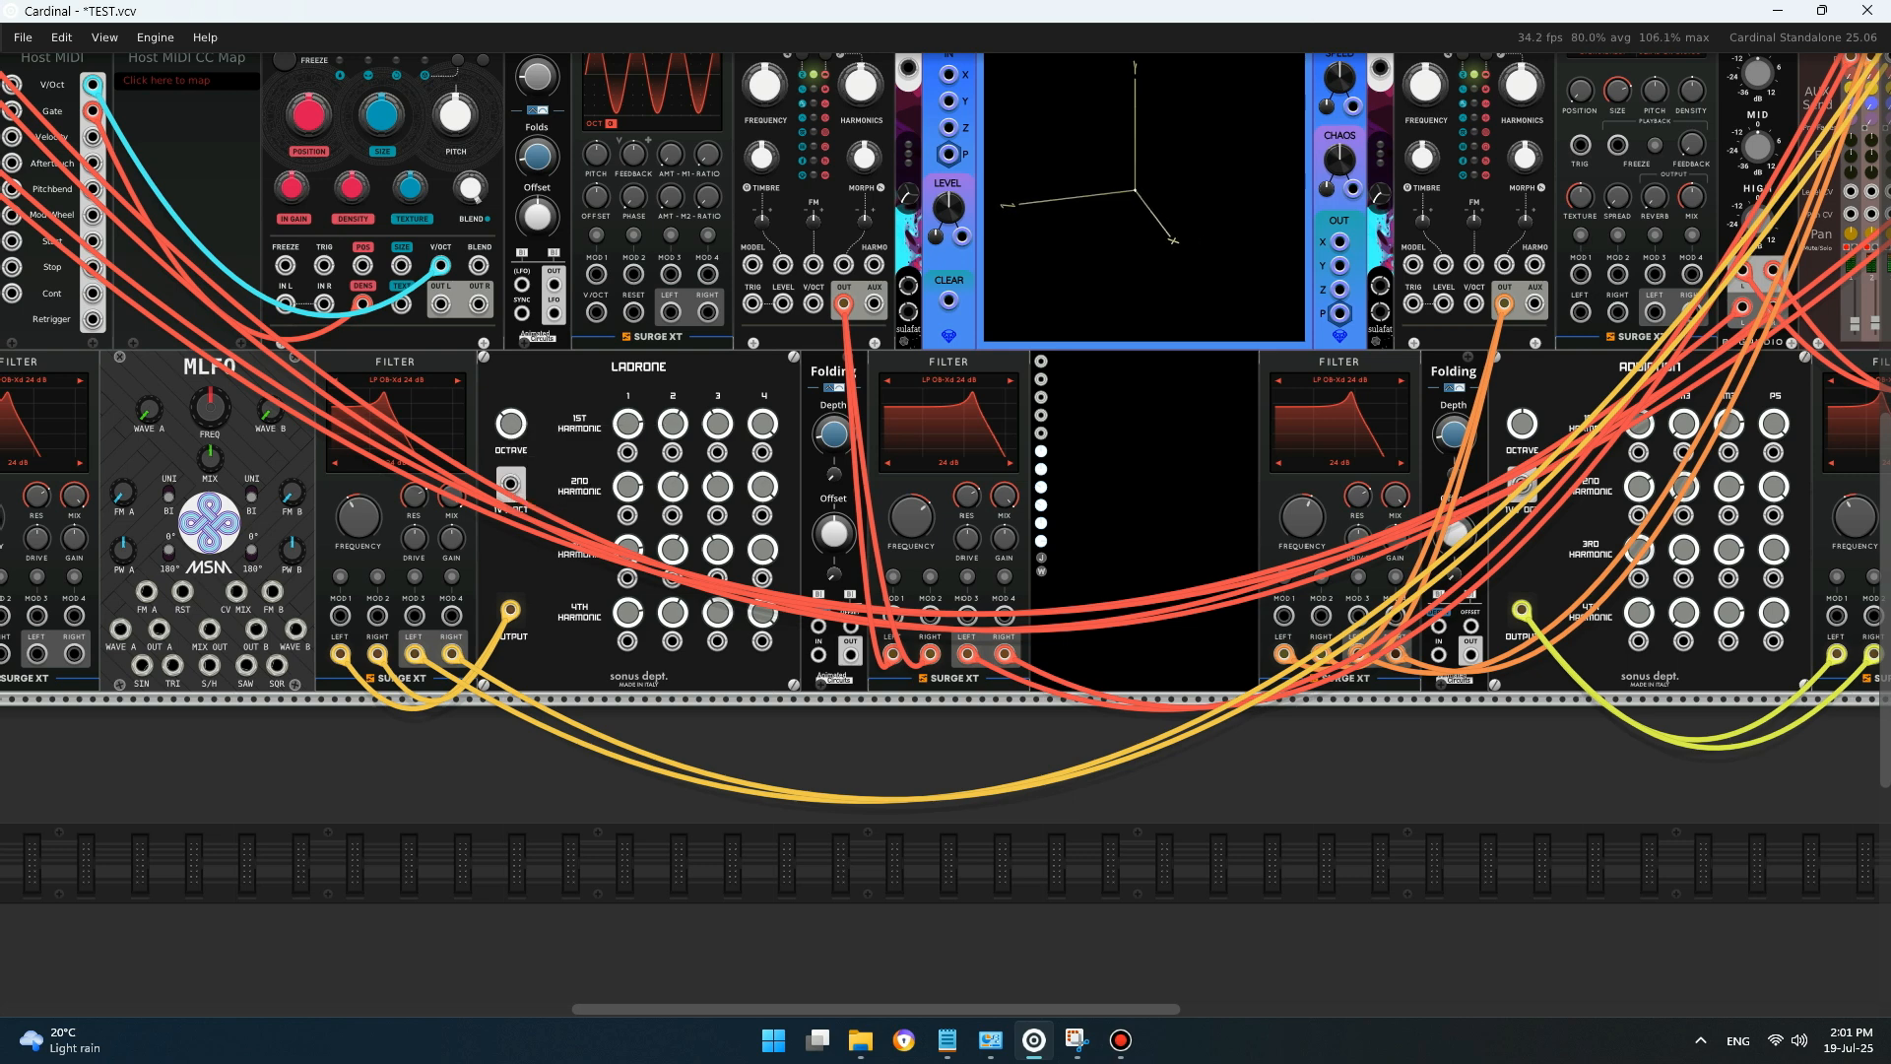
right_click(1524, 424)
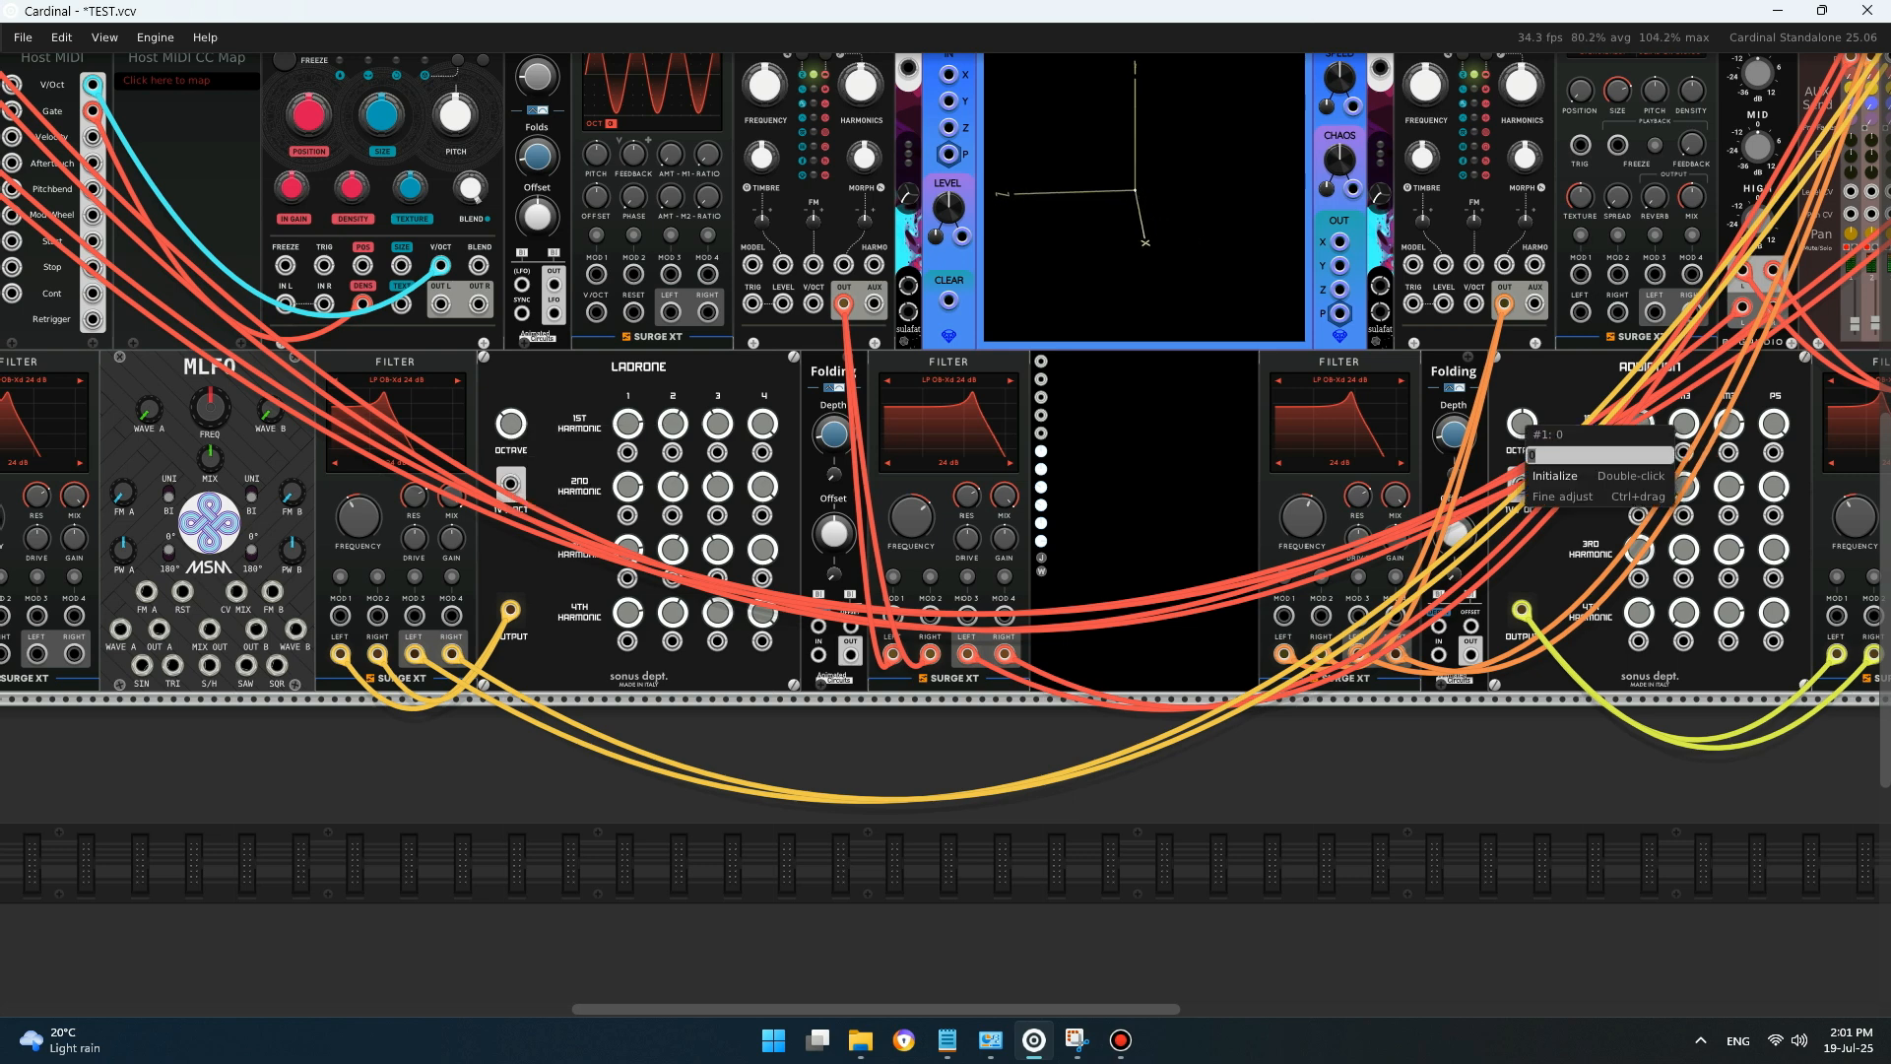
key(Escape)
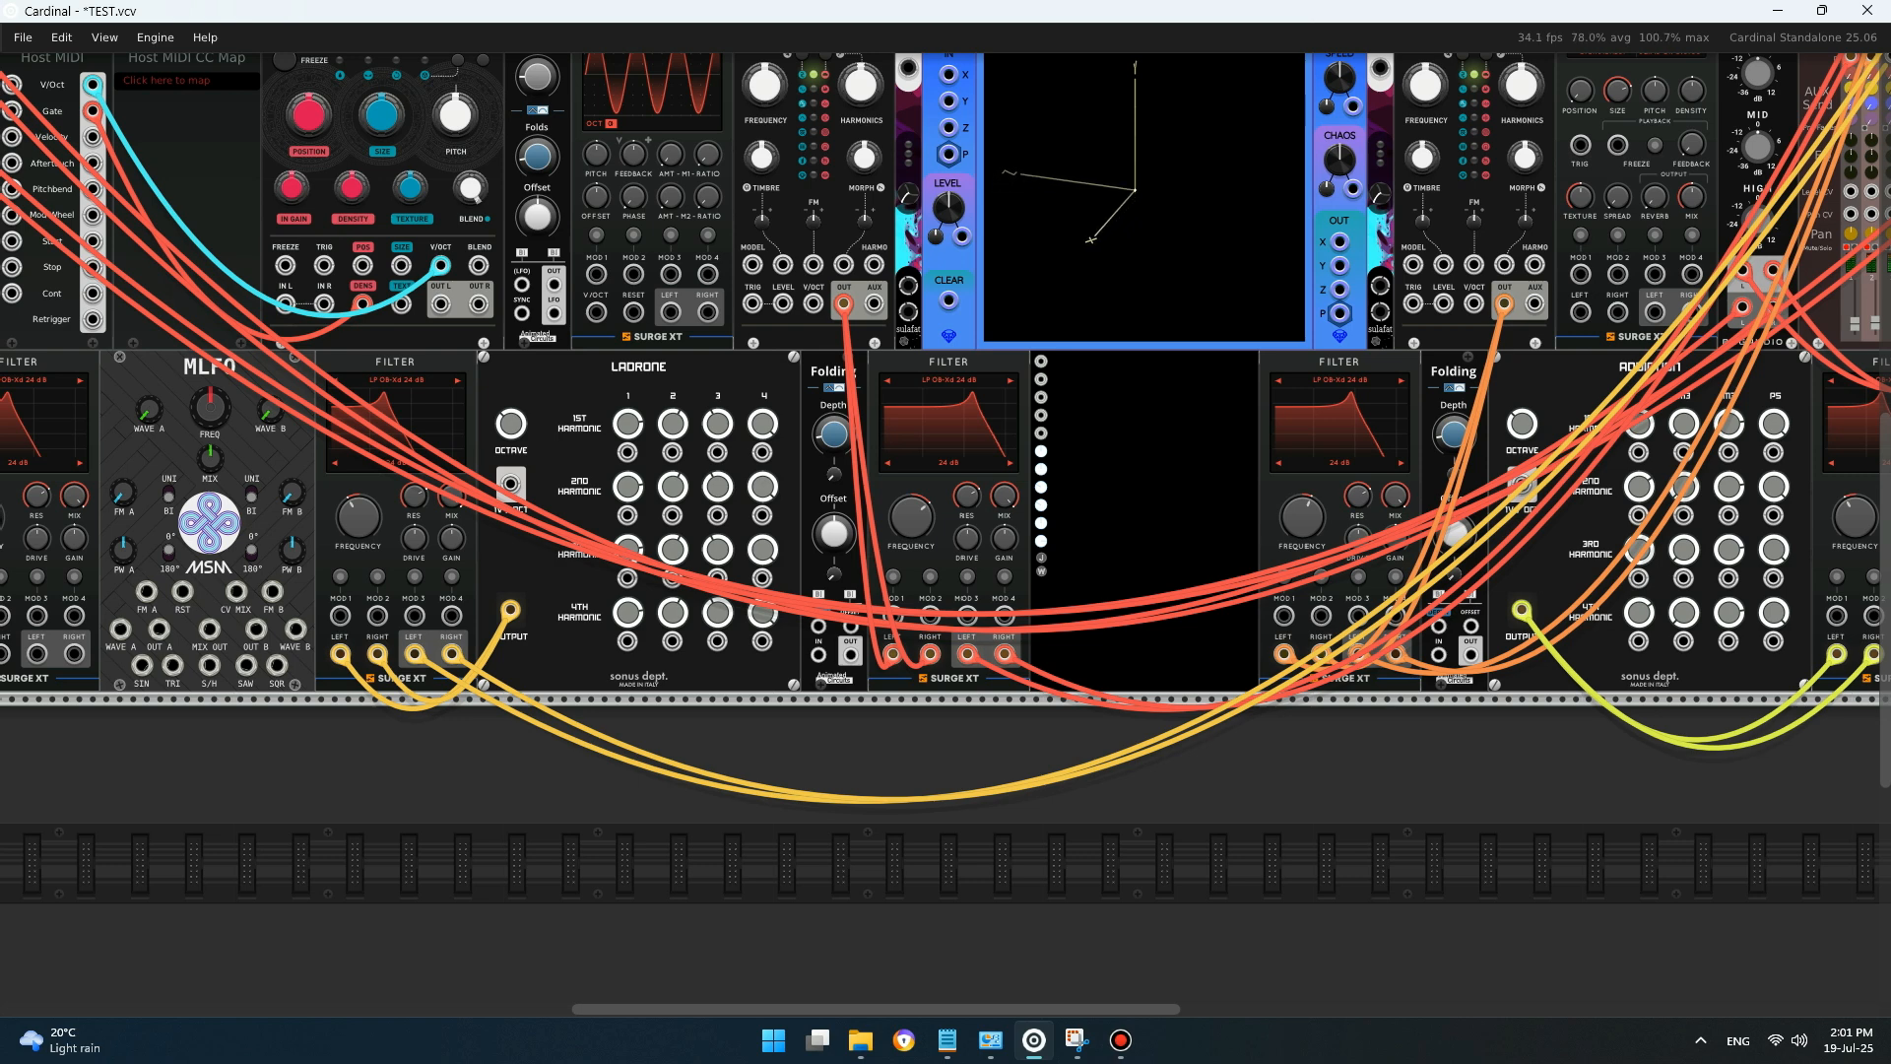
drag(1650, 880, 1674, 645)
drag(665, 883, 698, 668)
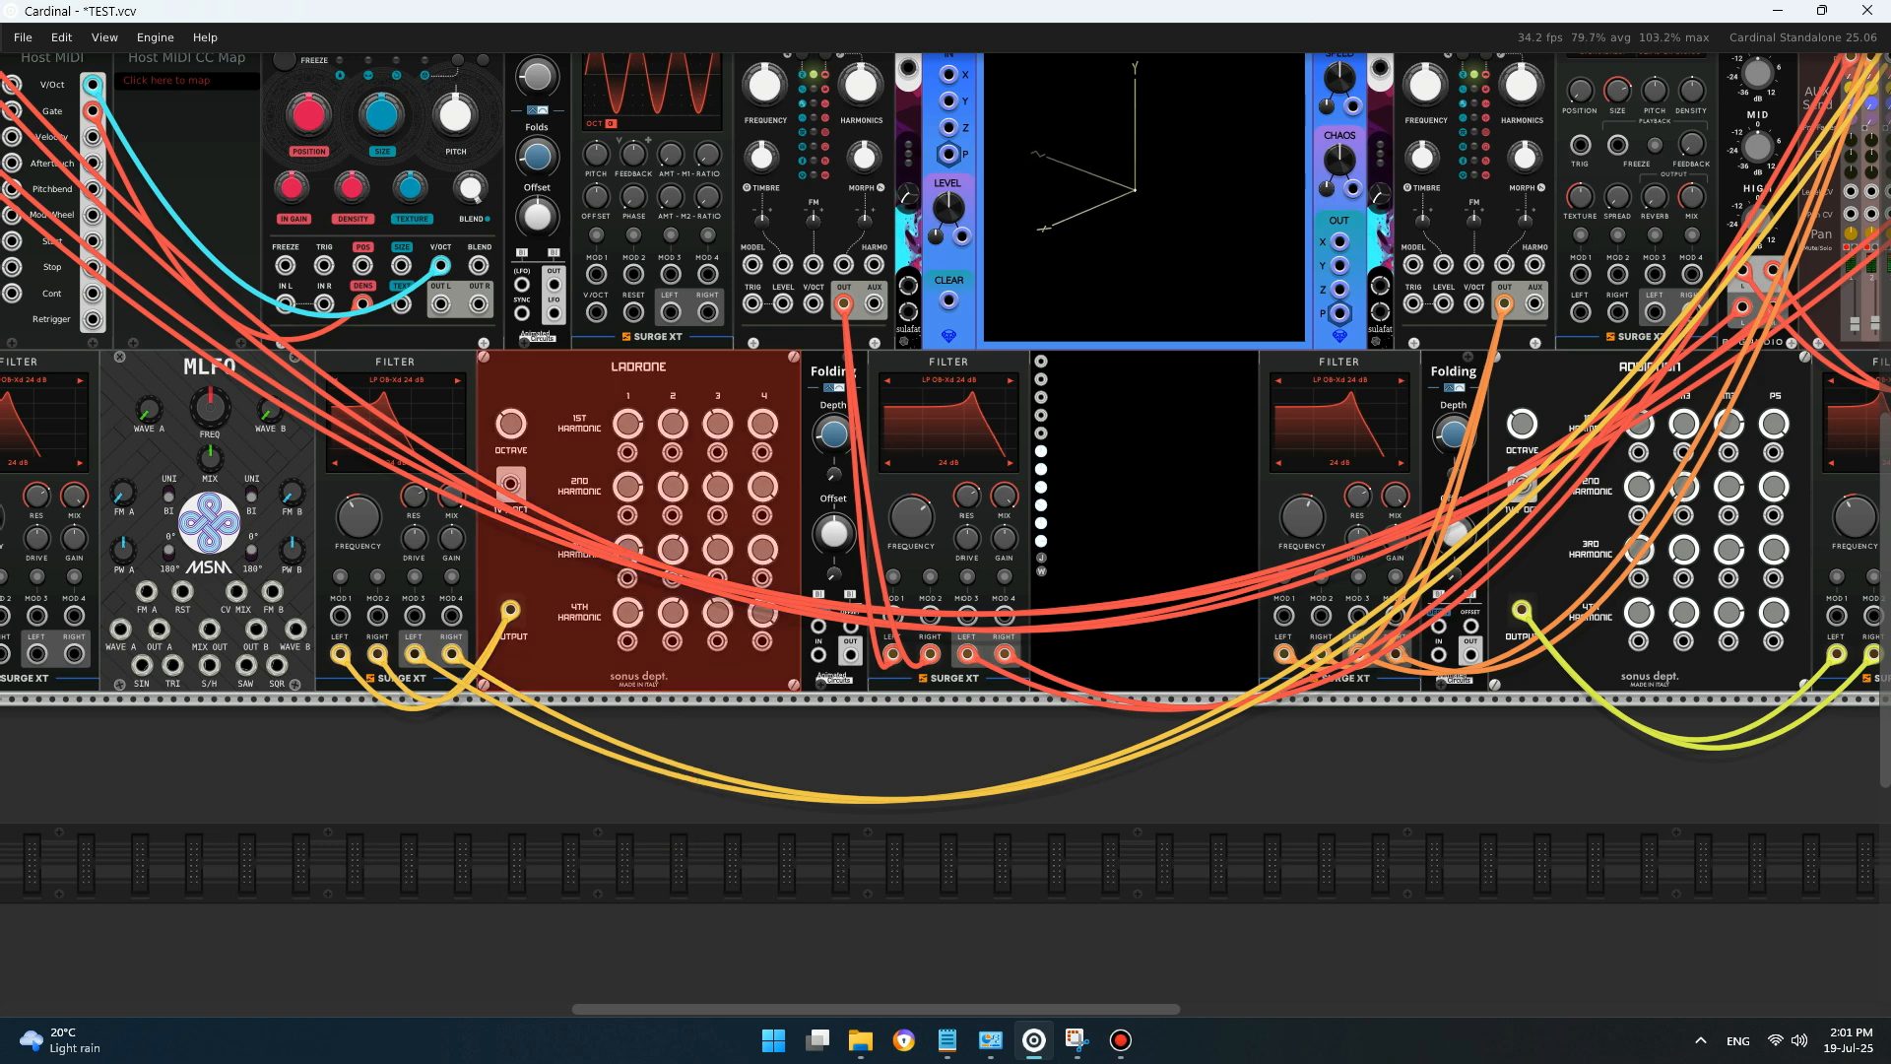
key(ctrl+shift+a)
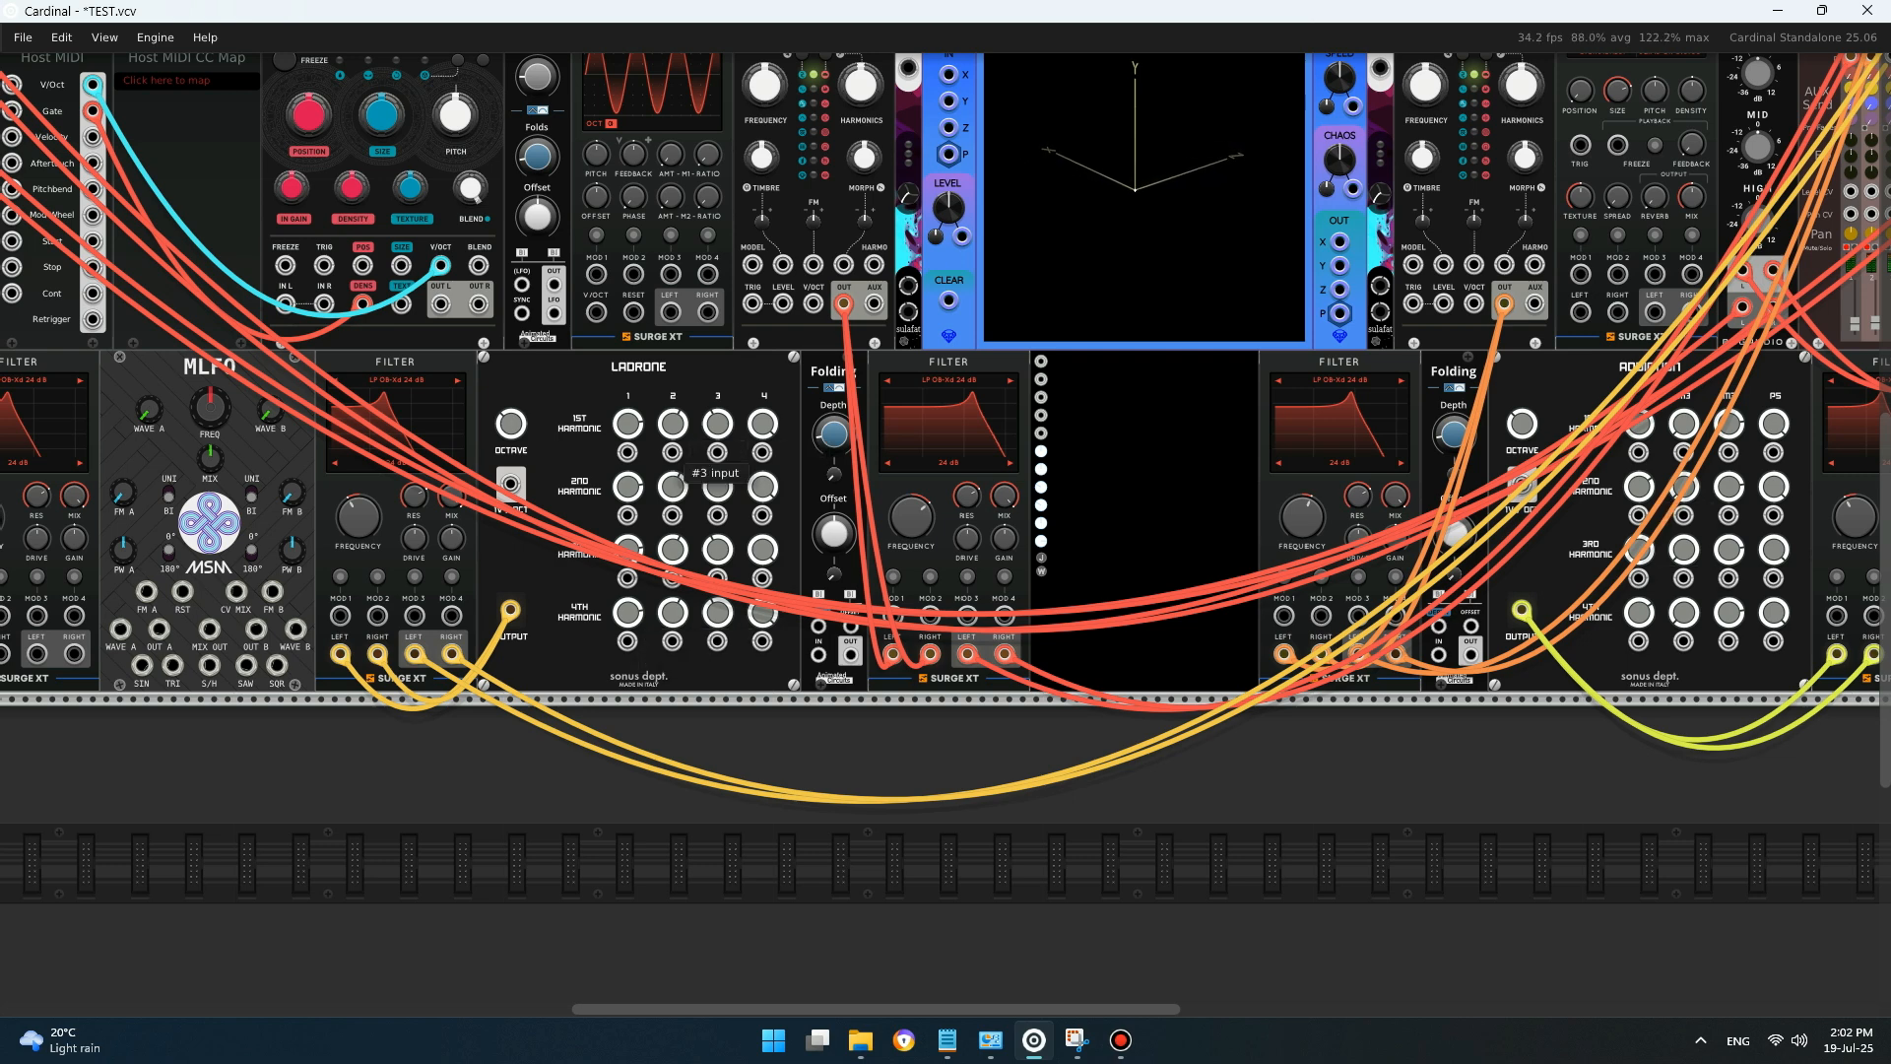
mouse_move(673, 426)
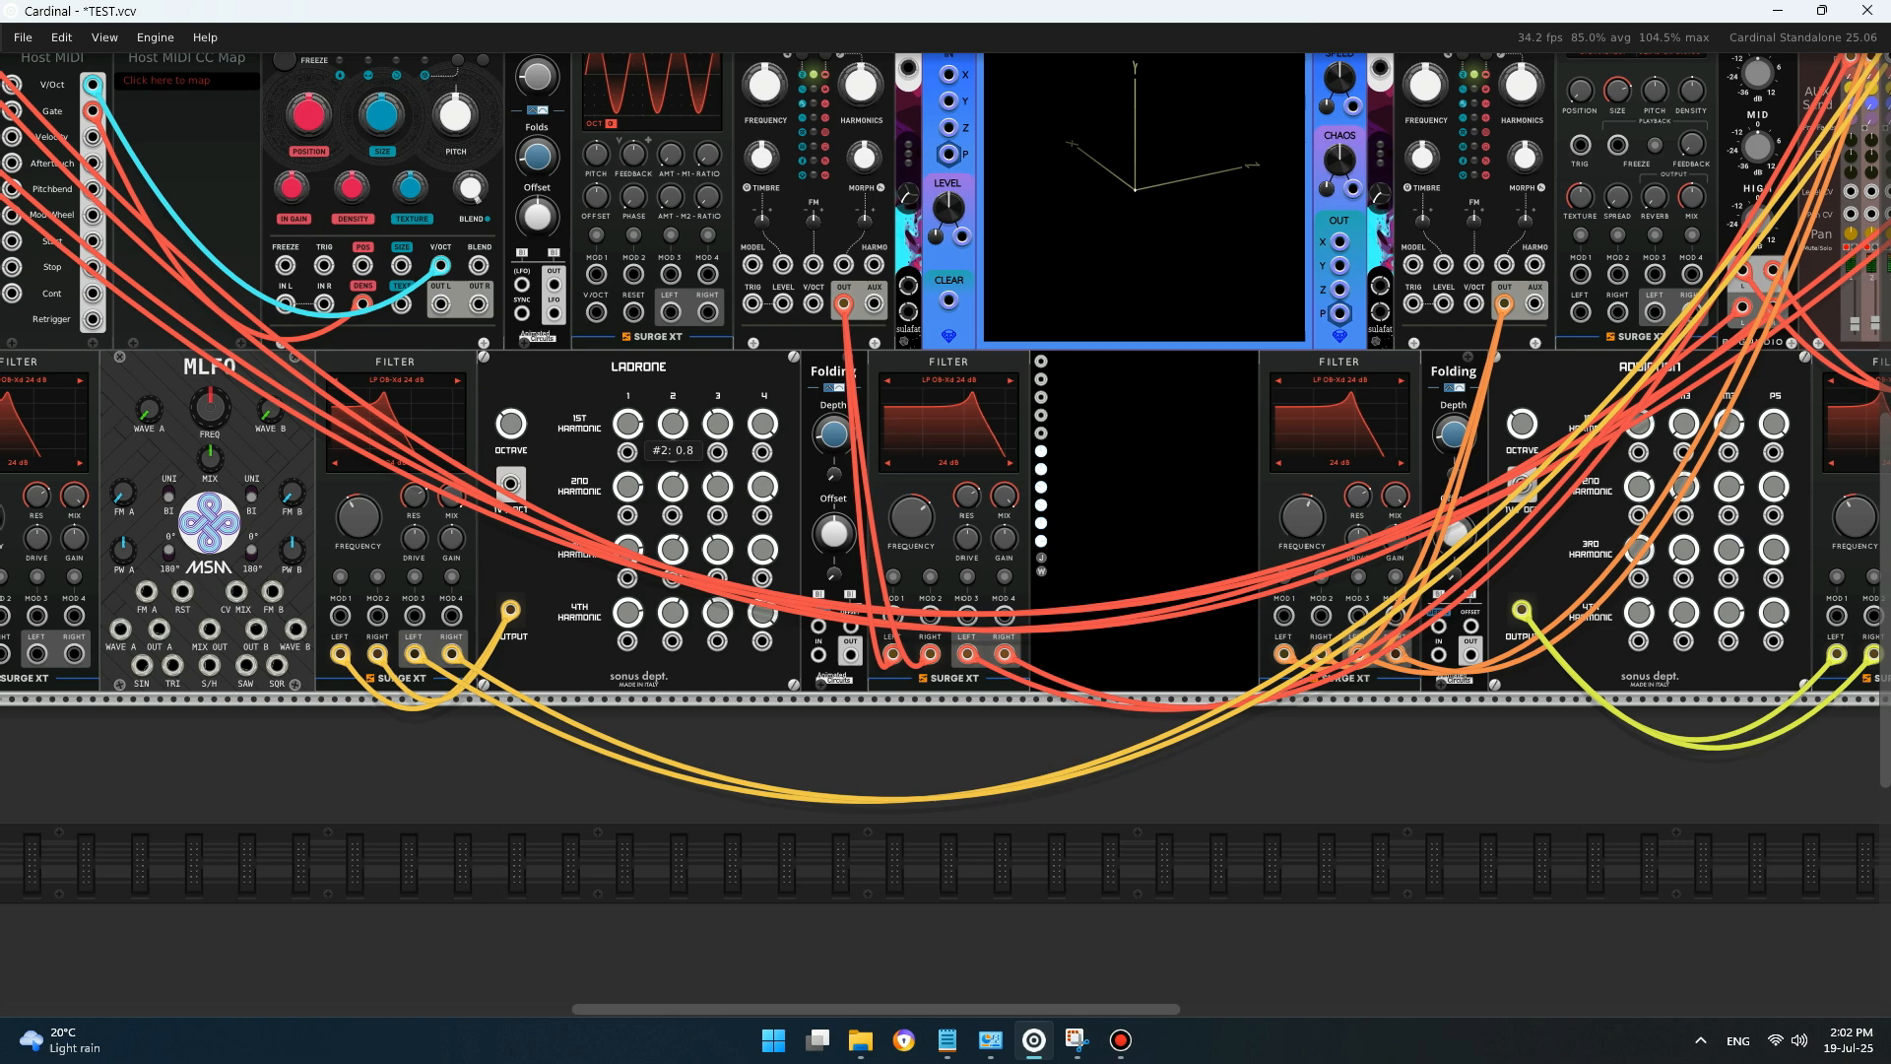
mouse_move(763, 426)
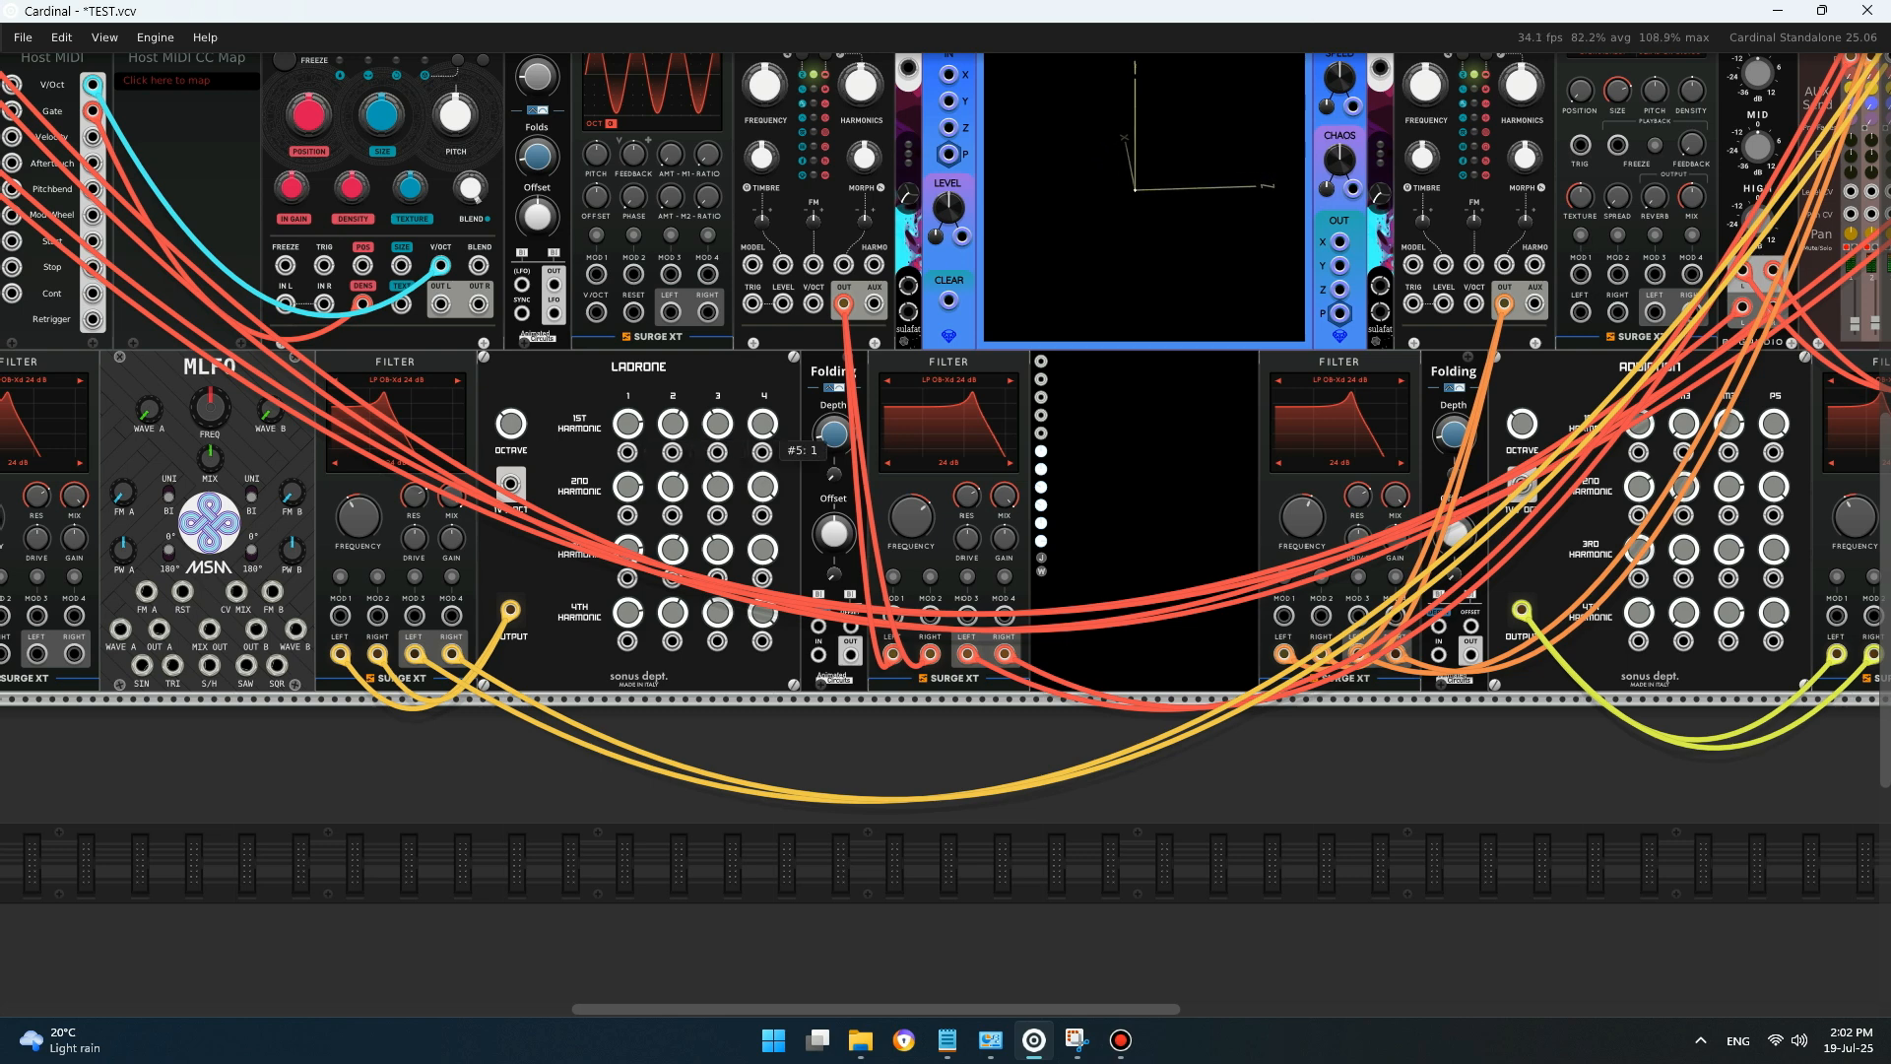
drag(1143, 522, 784, 698)
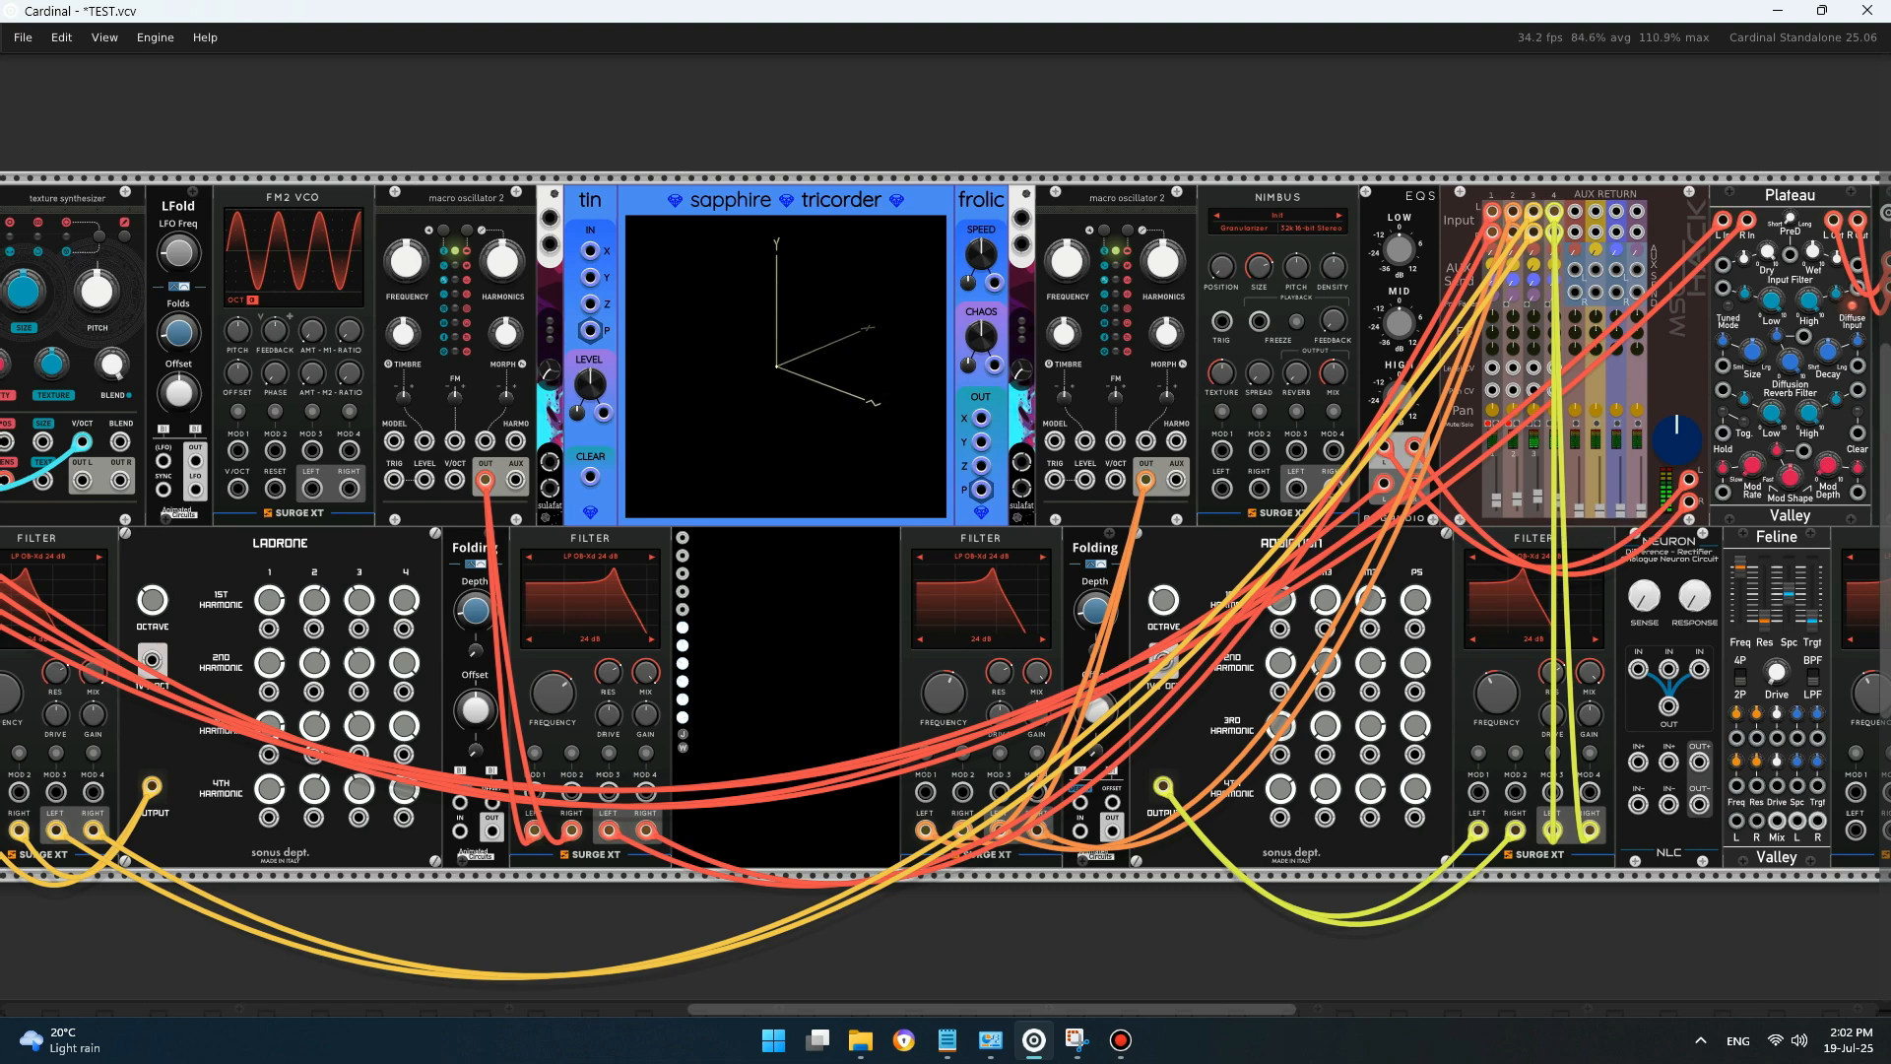
drag(1248, 933, 1244, 853)
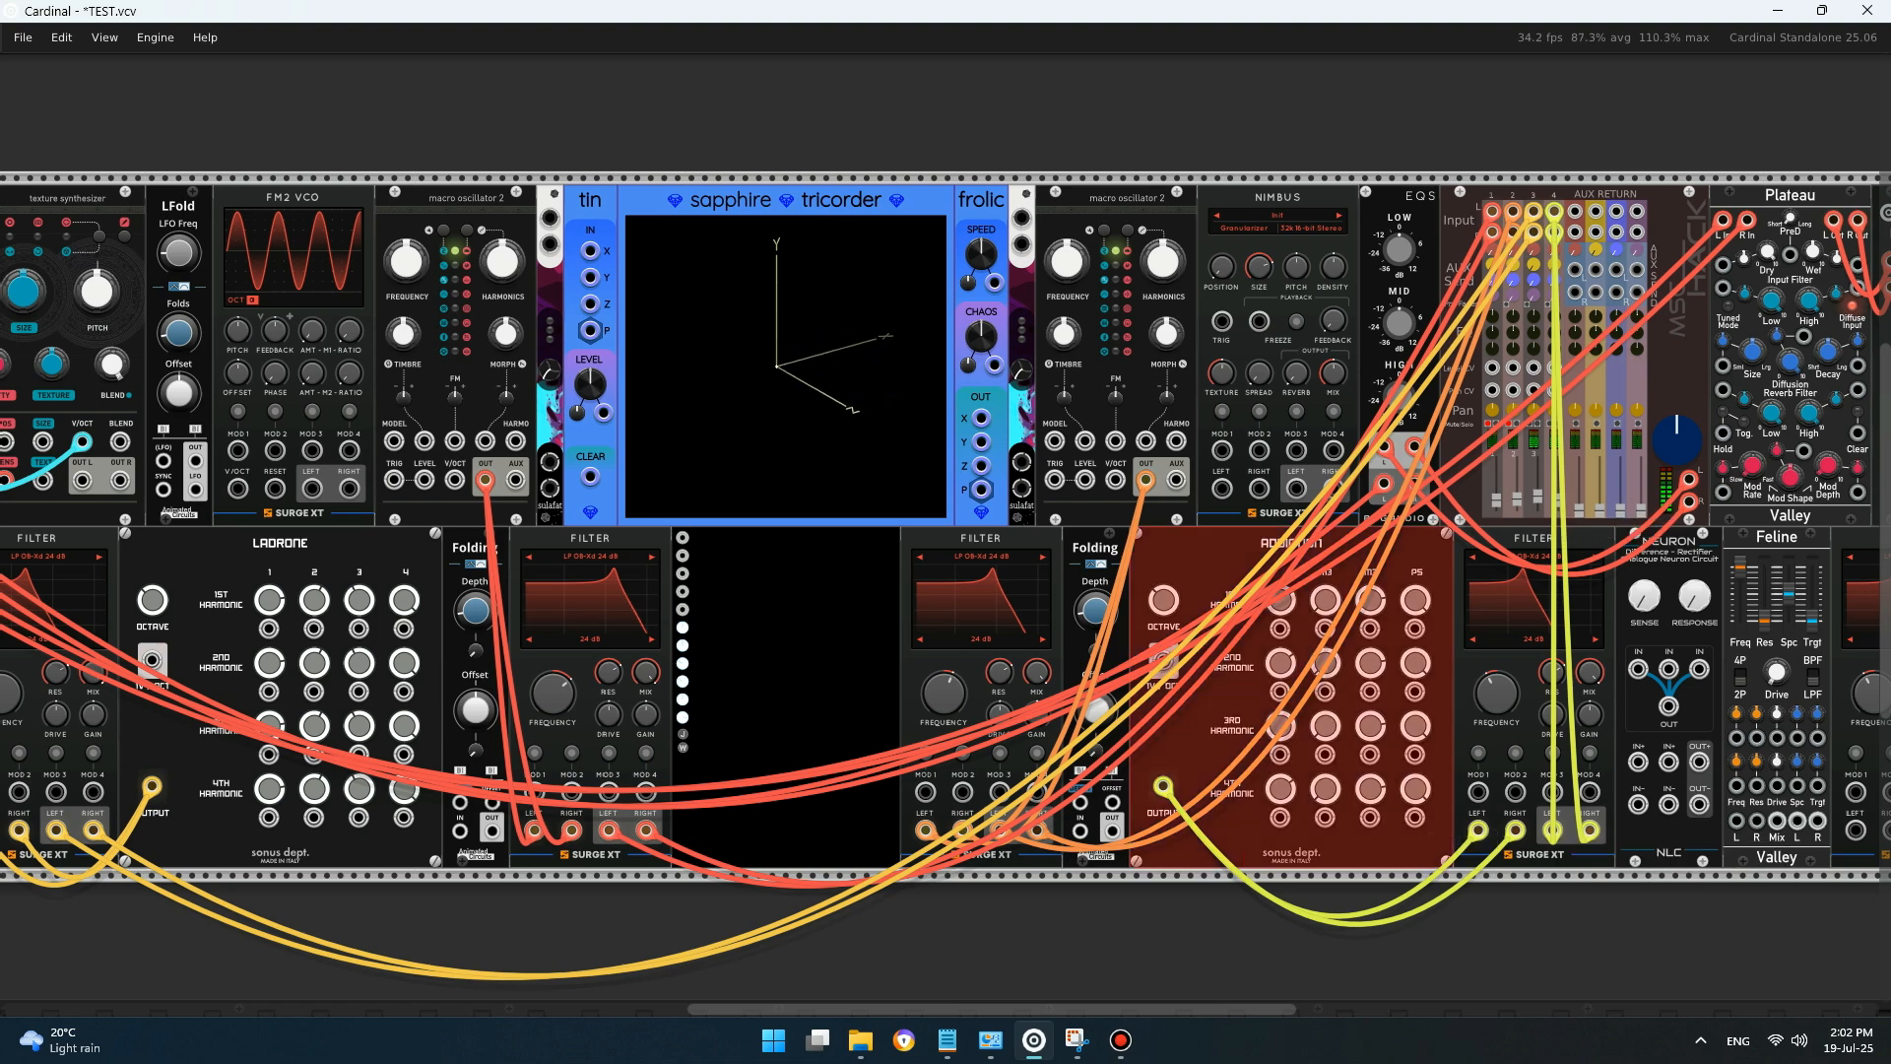
scroll(945, 528, right, 15)
scroll(946, 528, left, 12)
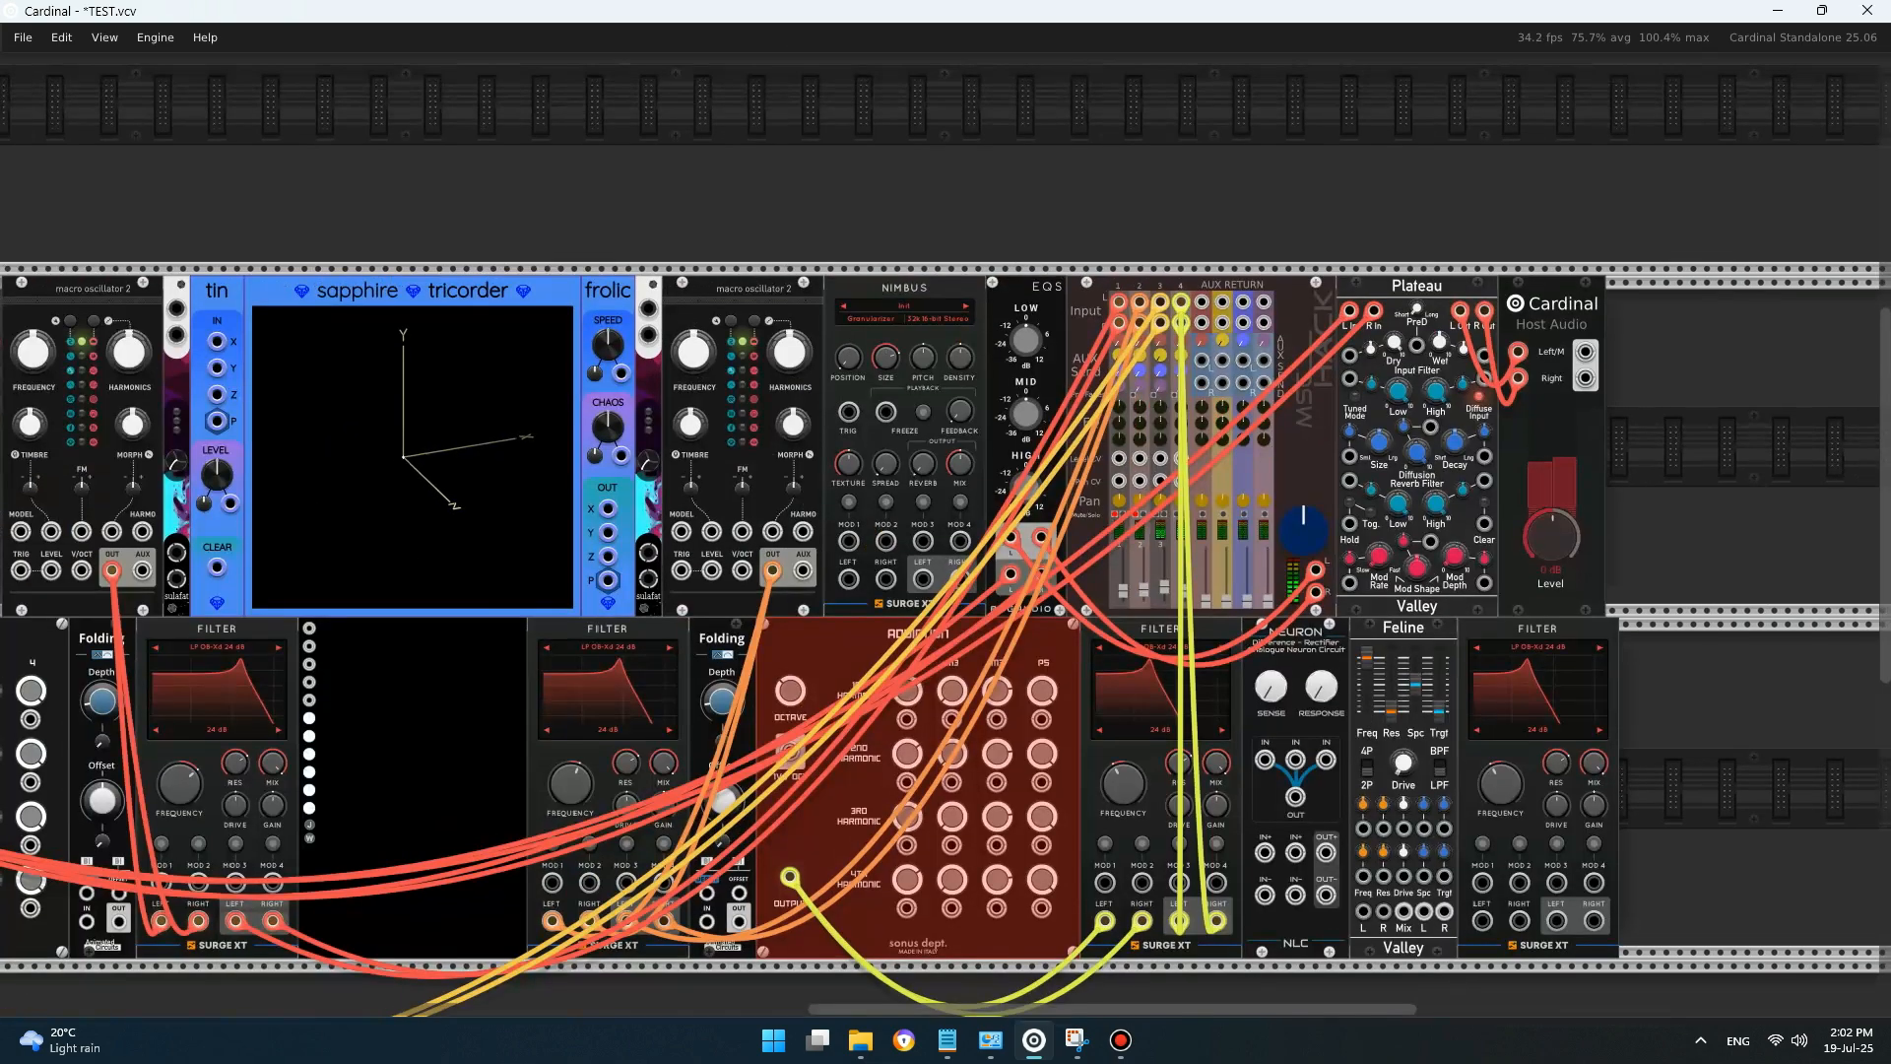
scroll(945, 528, left, 5)
scroll(945, 528, left, 1)
key(ctrl+shift+a)
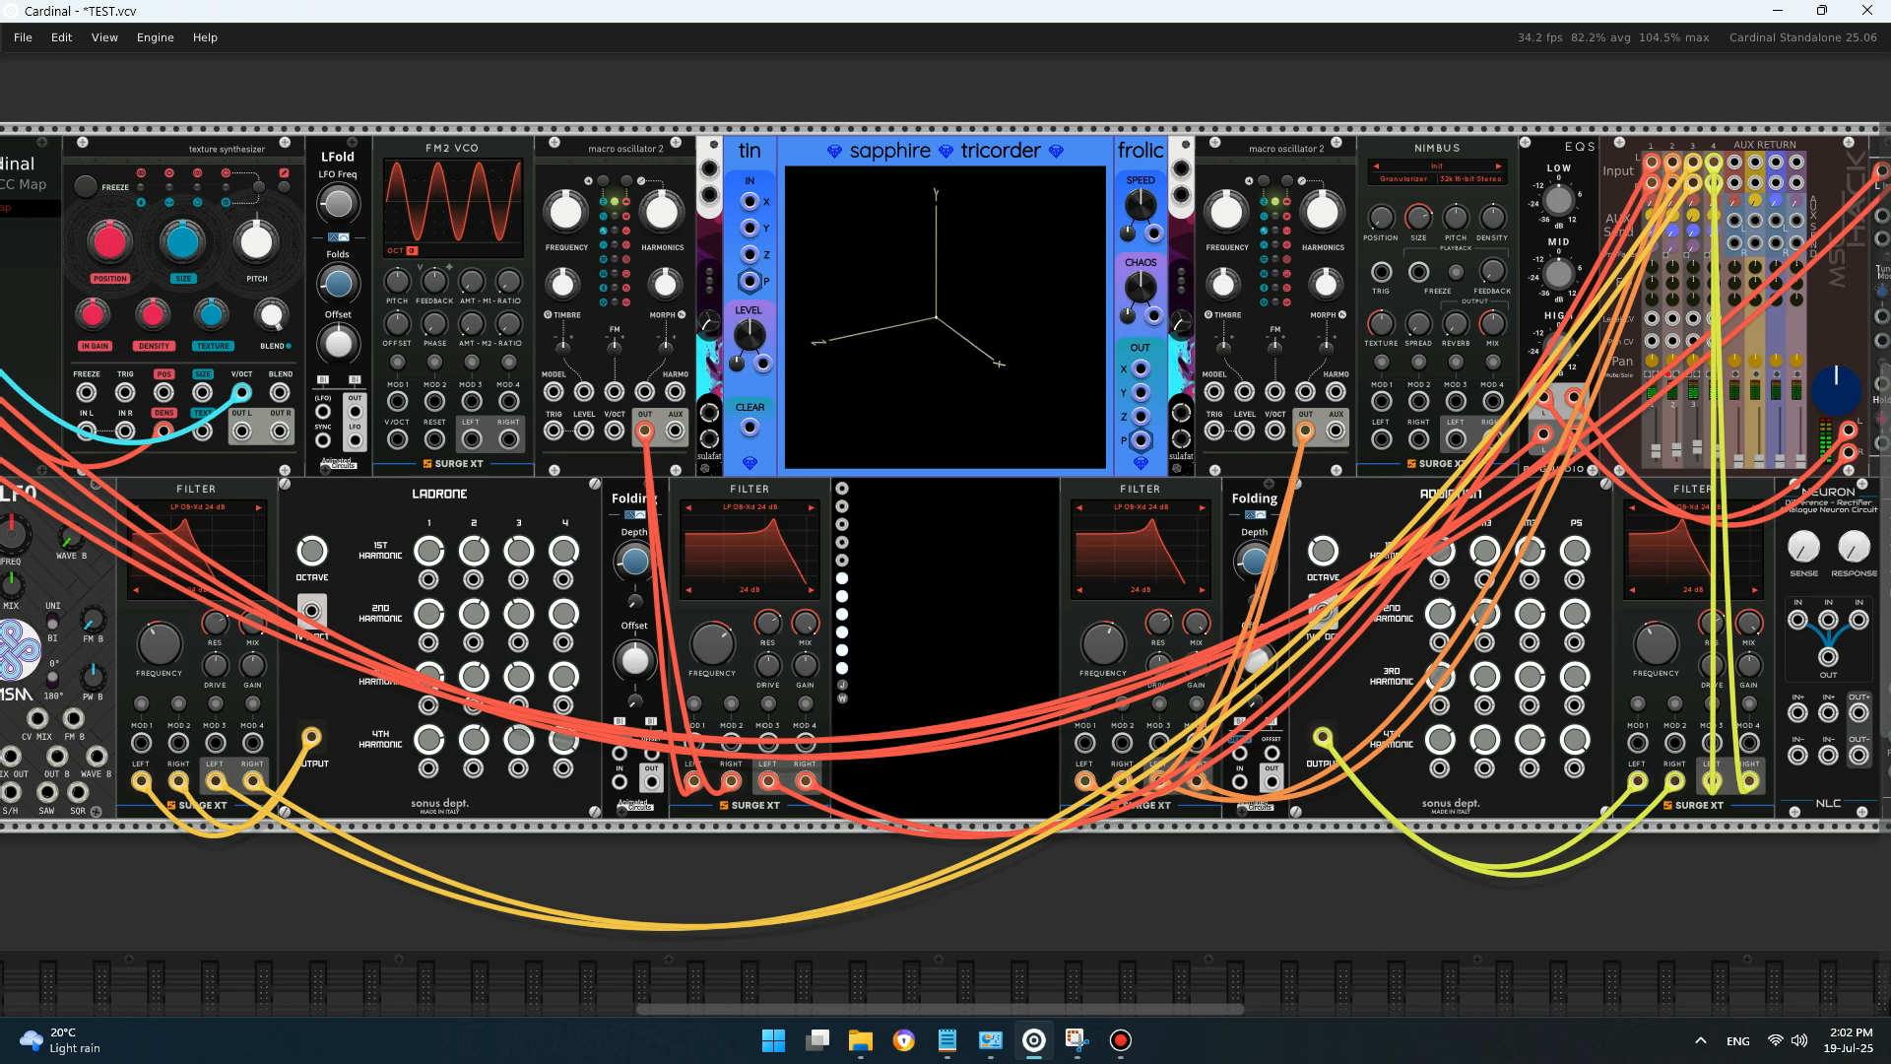
- Save the patch over the existing TEST.vcv in the Cardinal Synth folder
click(23, 38)
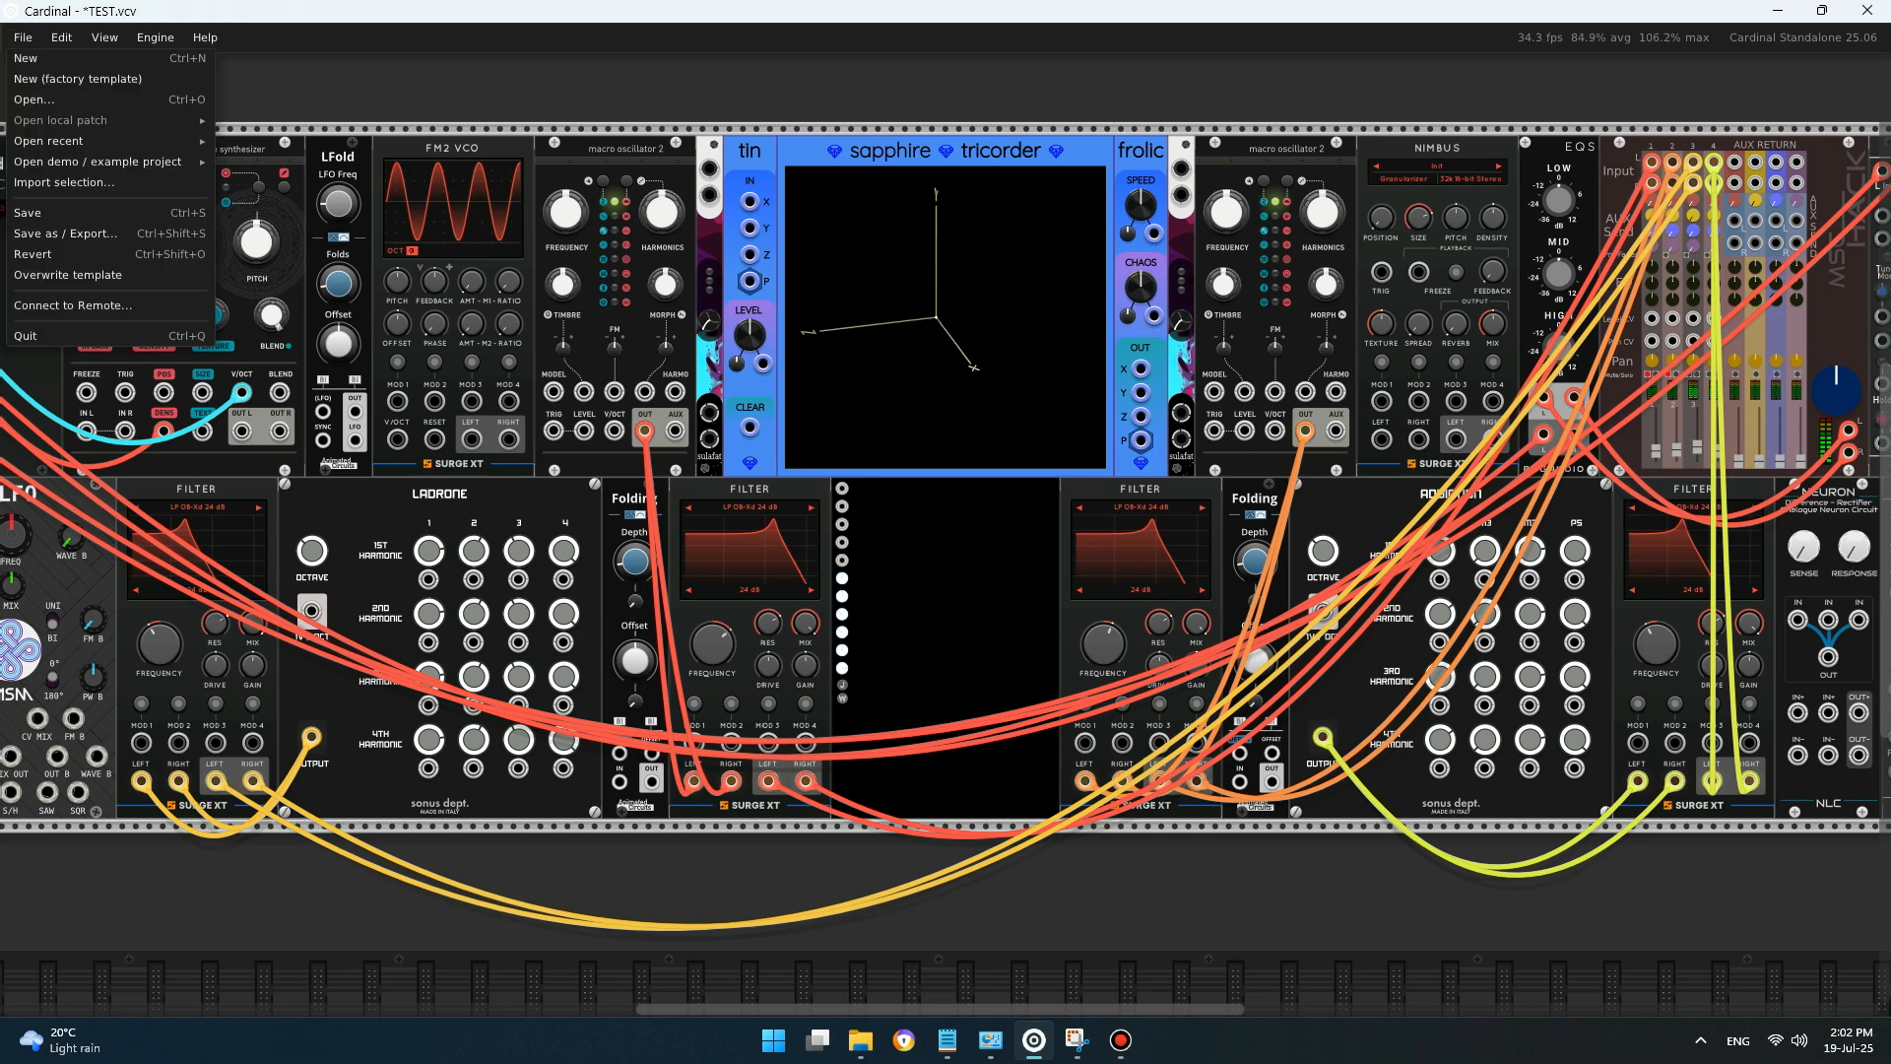
click(120, 235)
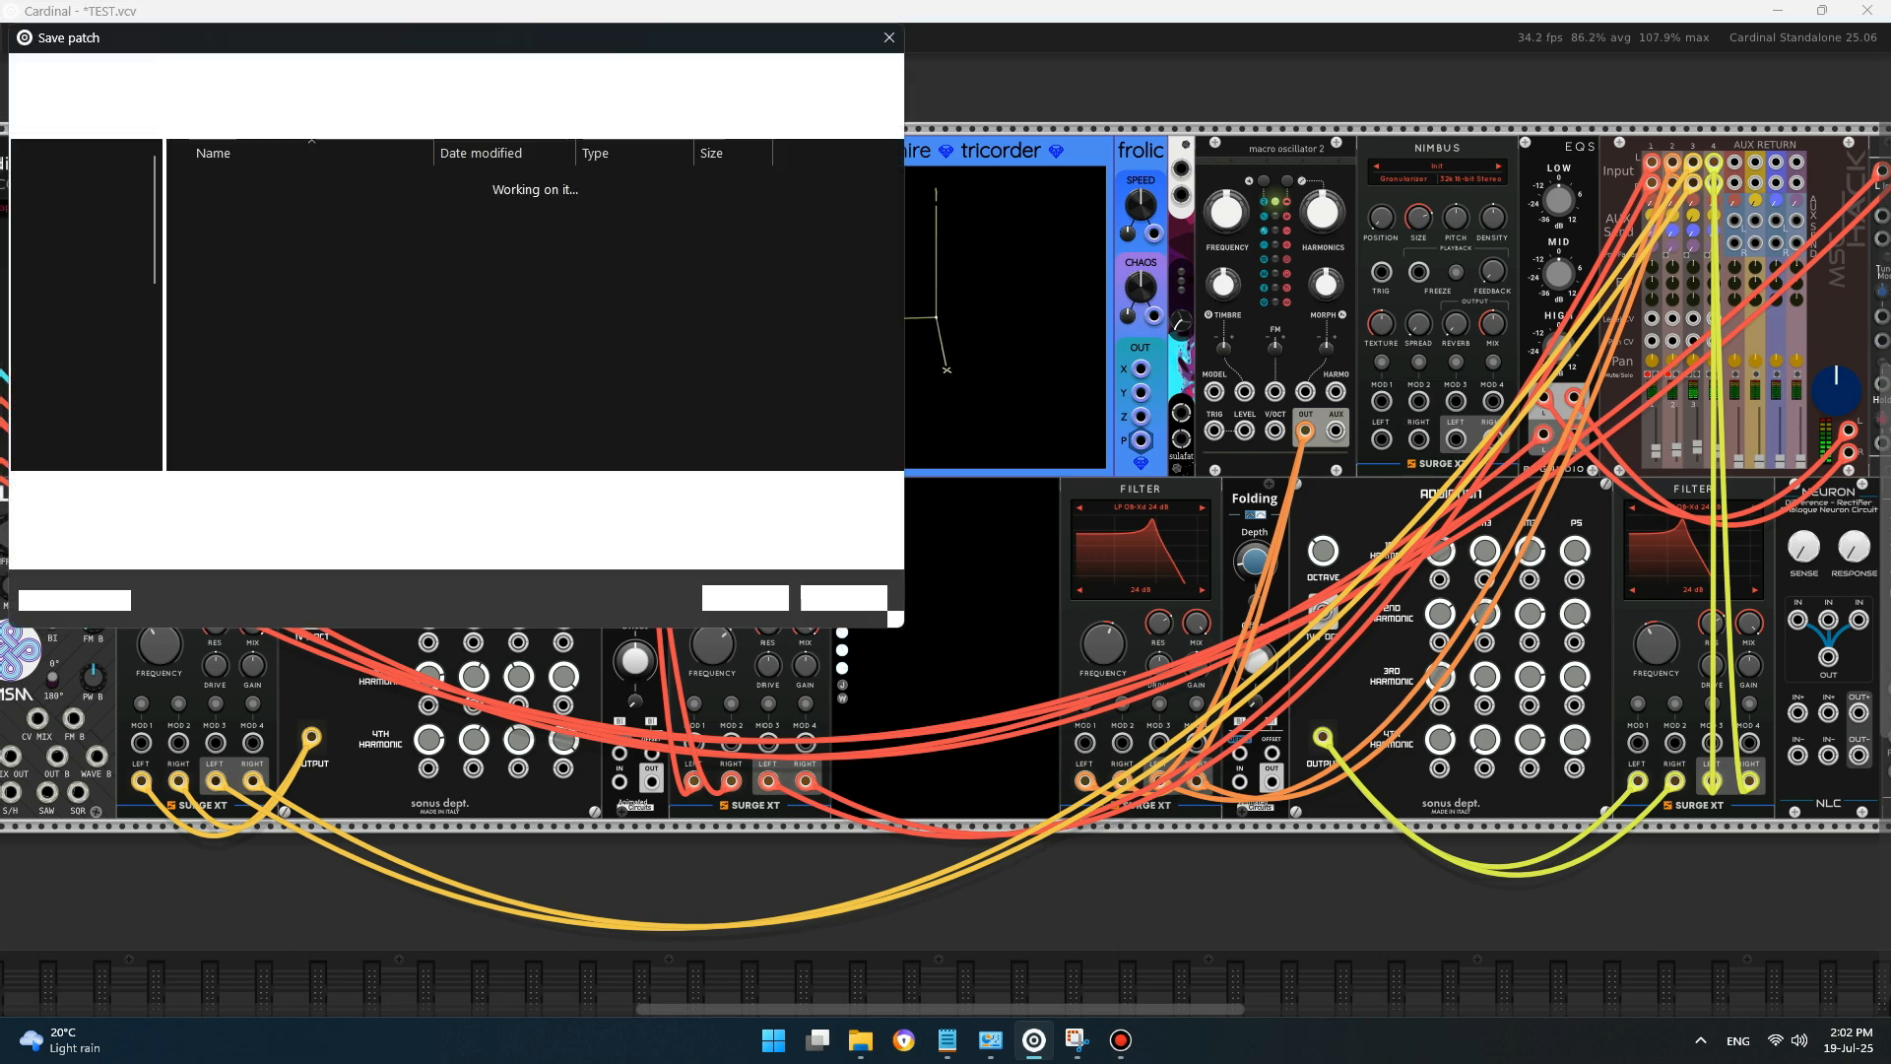
scroll(473, 347, down, 8)
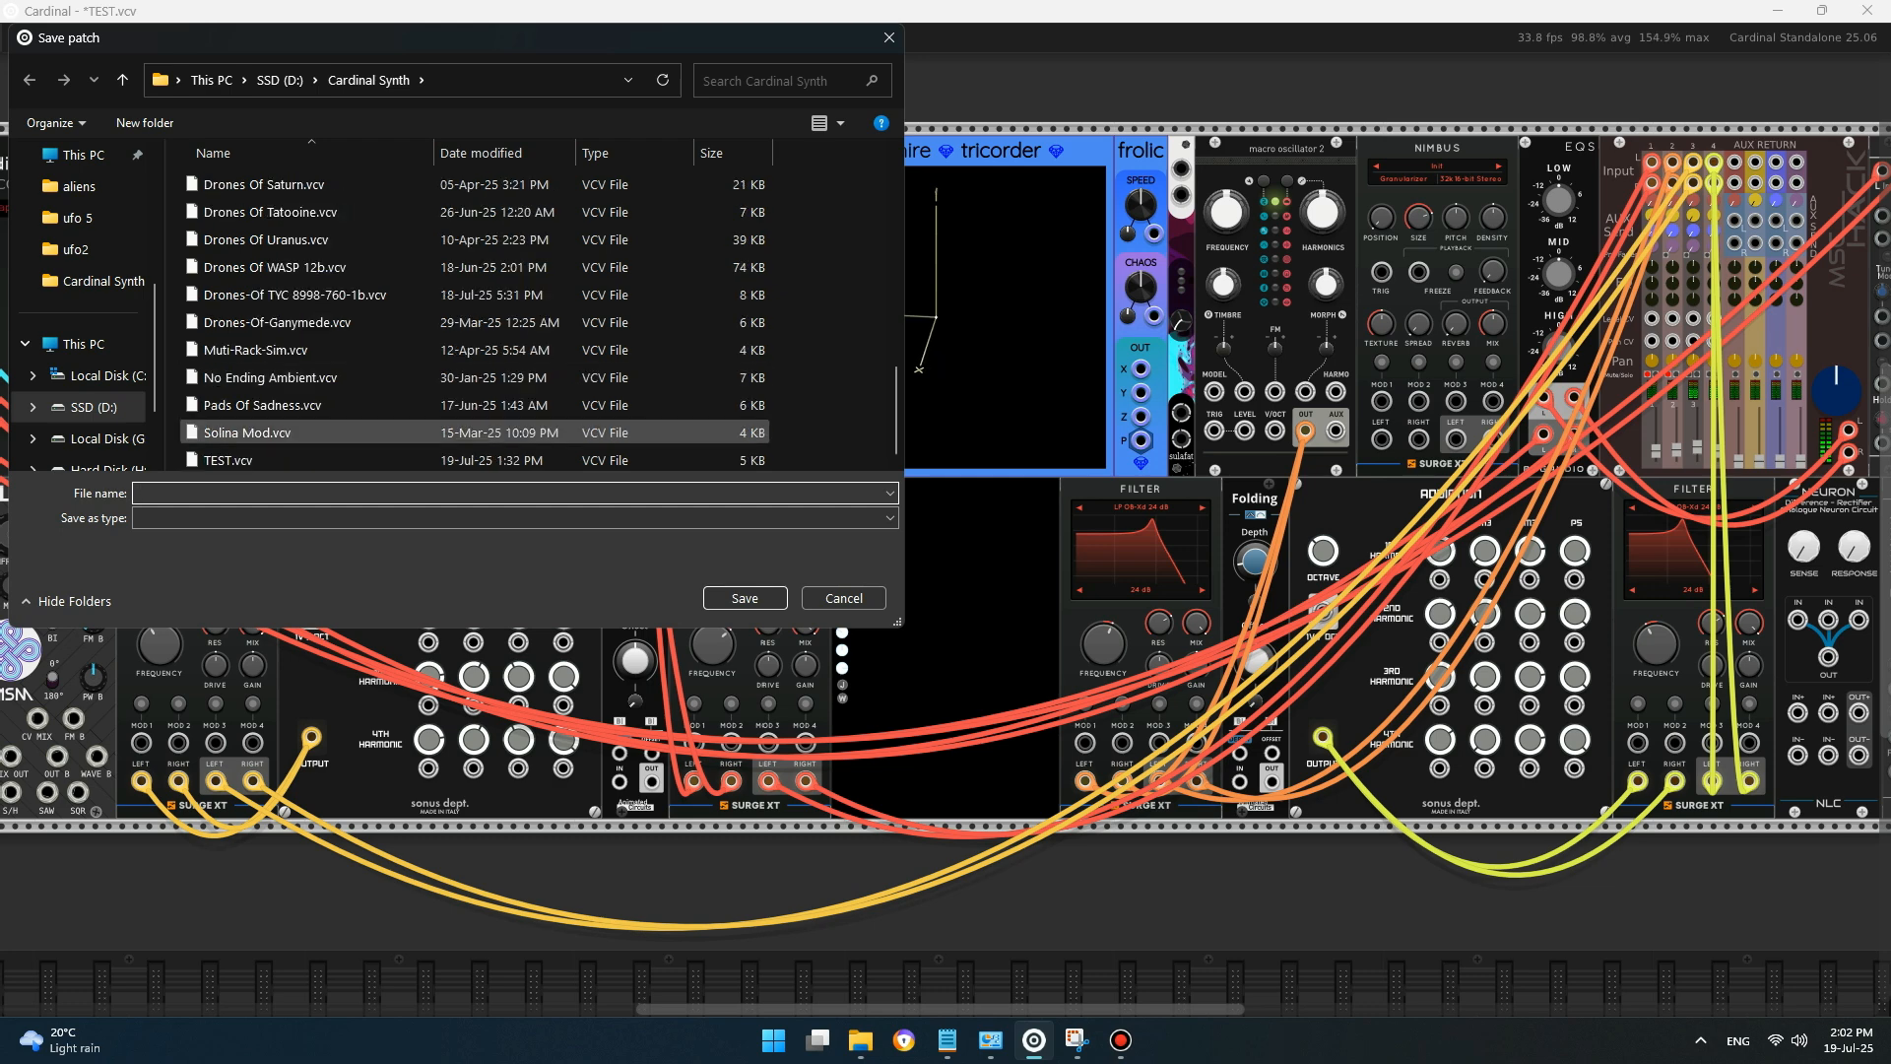
click(296, 460)
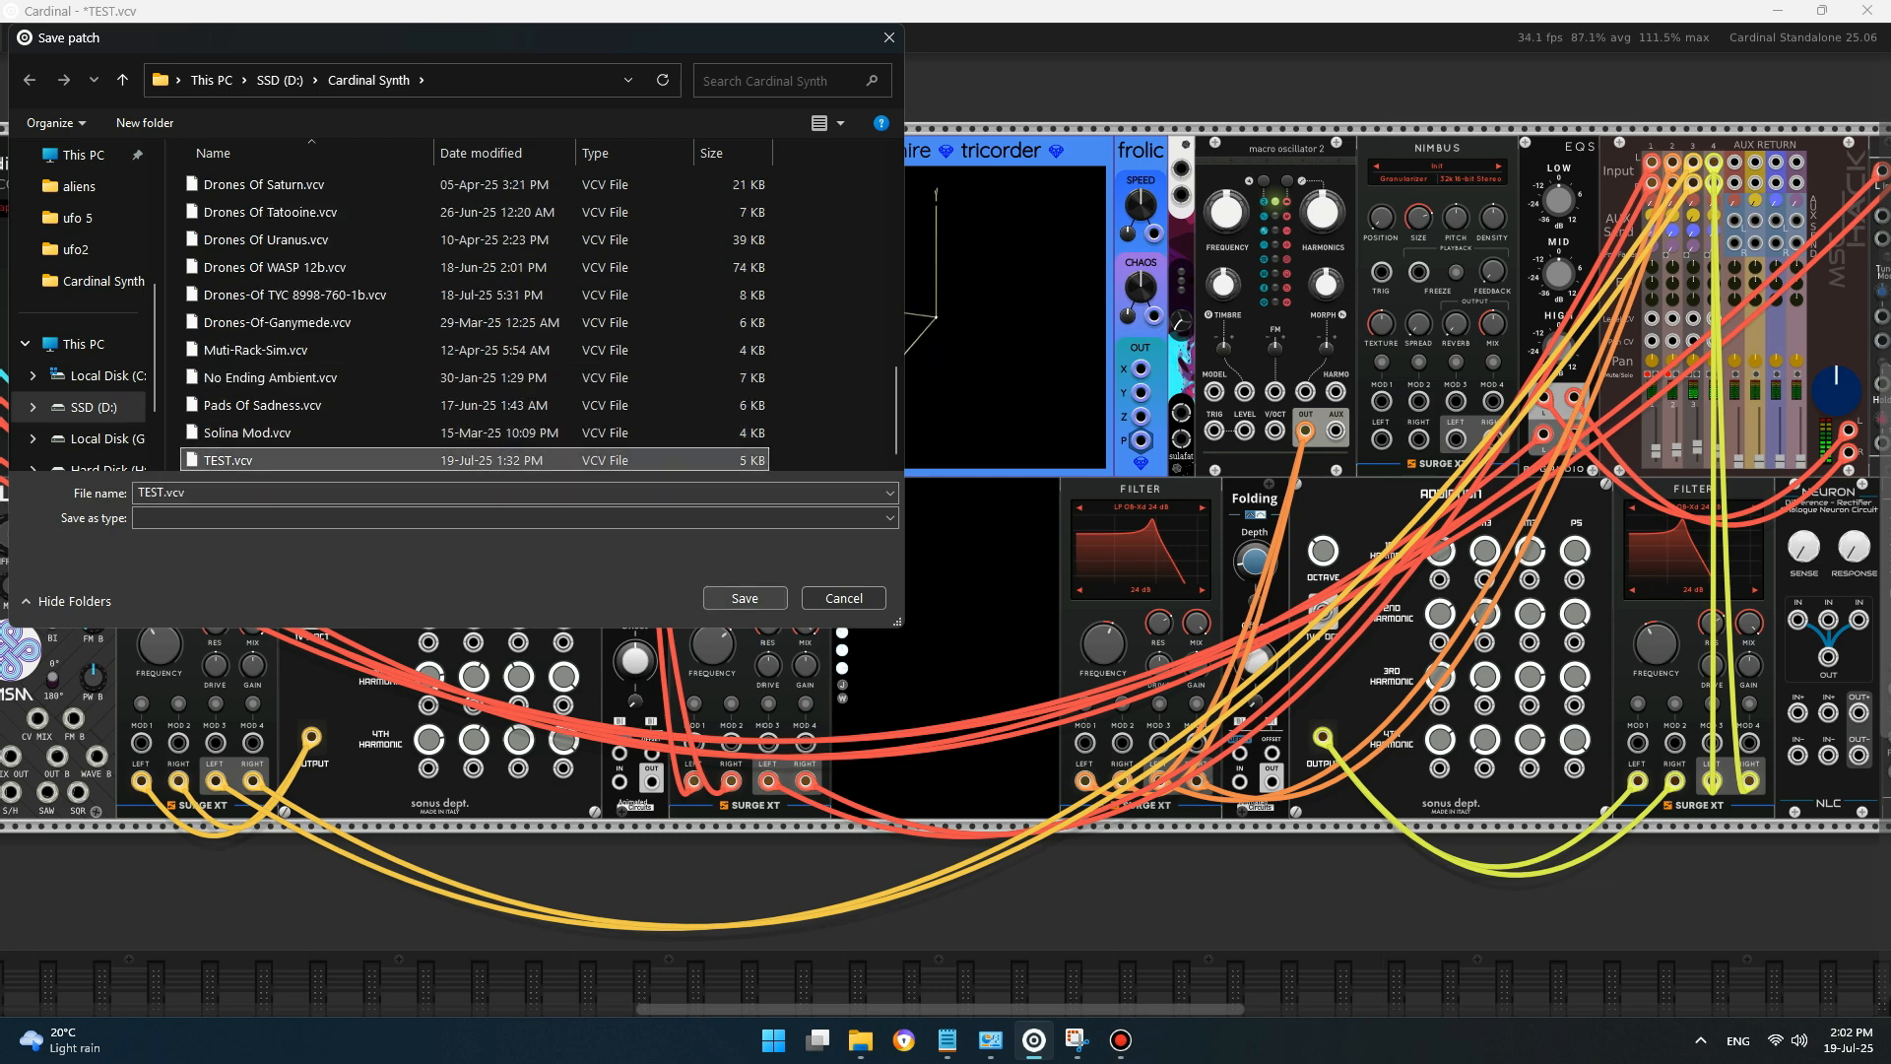
click(745, 598)
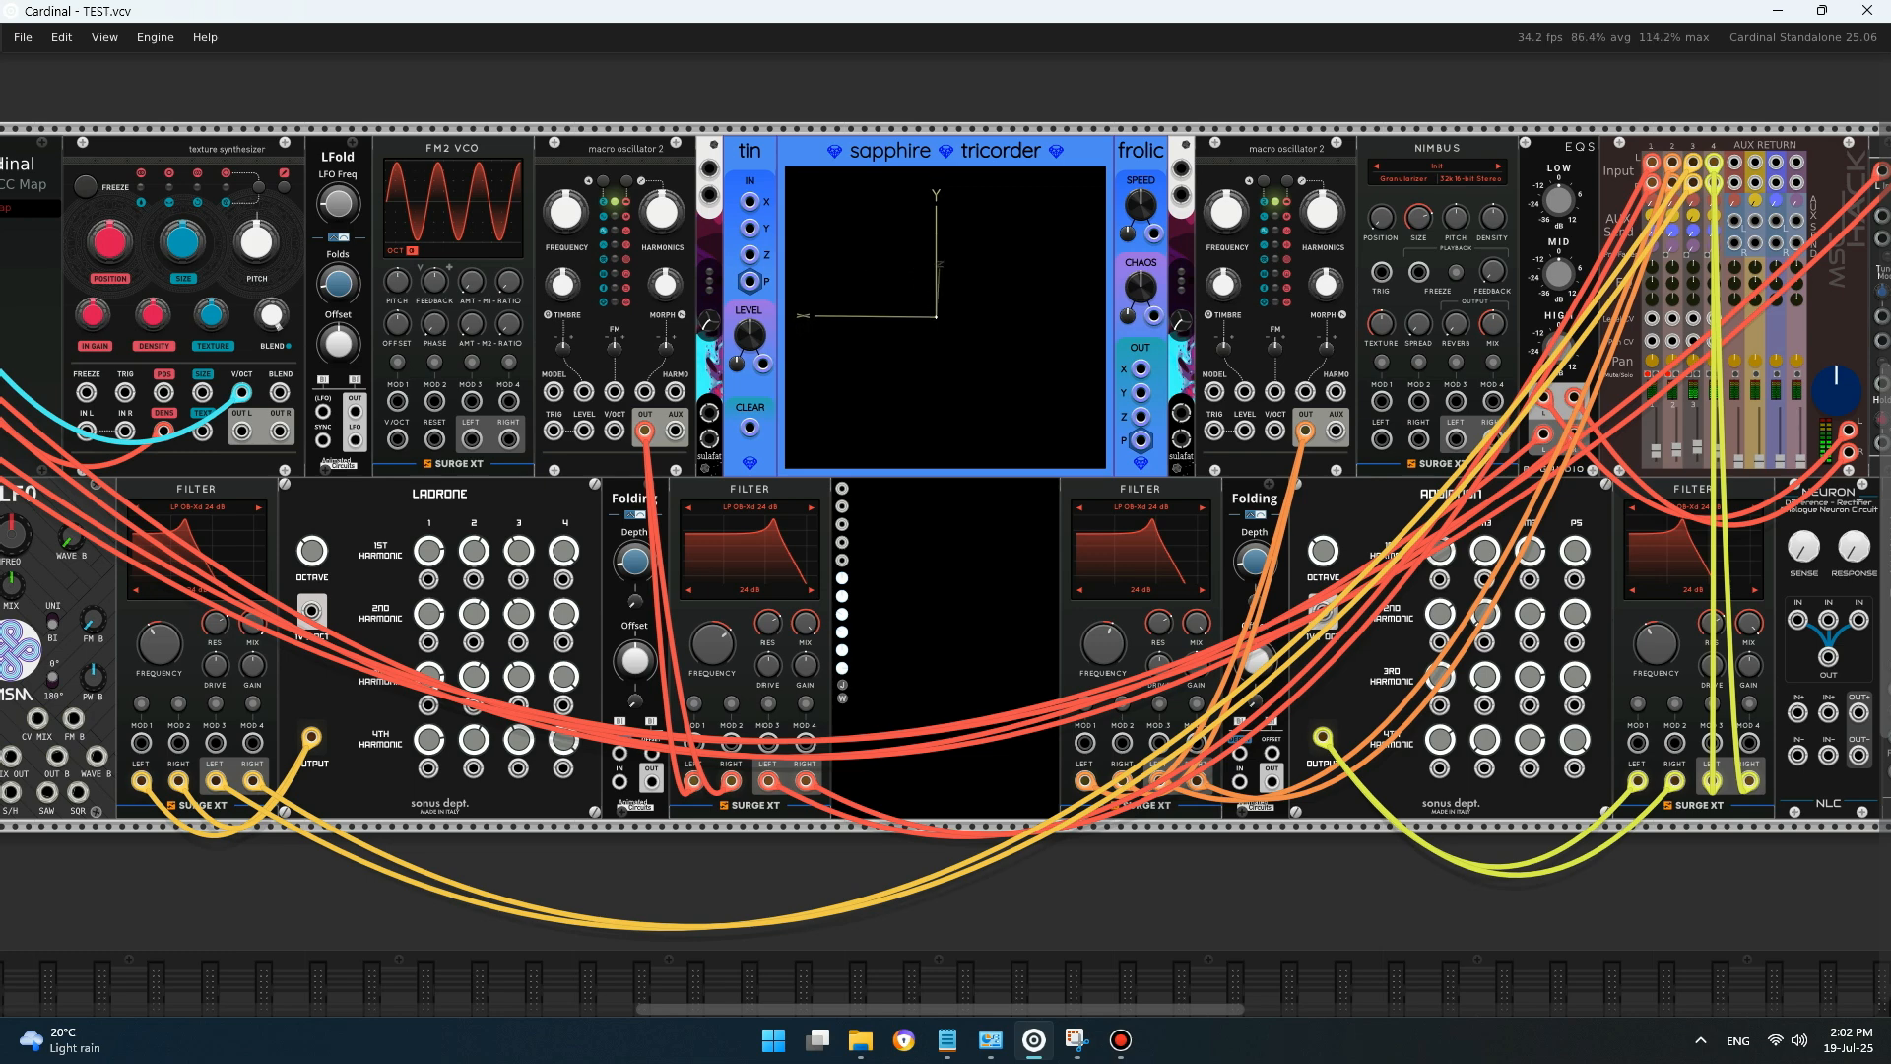
- Examine the rack from Host MIDI to Host Audio, checking the FM2 VCO and the other modules still without cables
scroll(945, 568, left, 9)
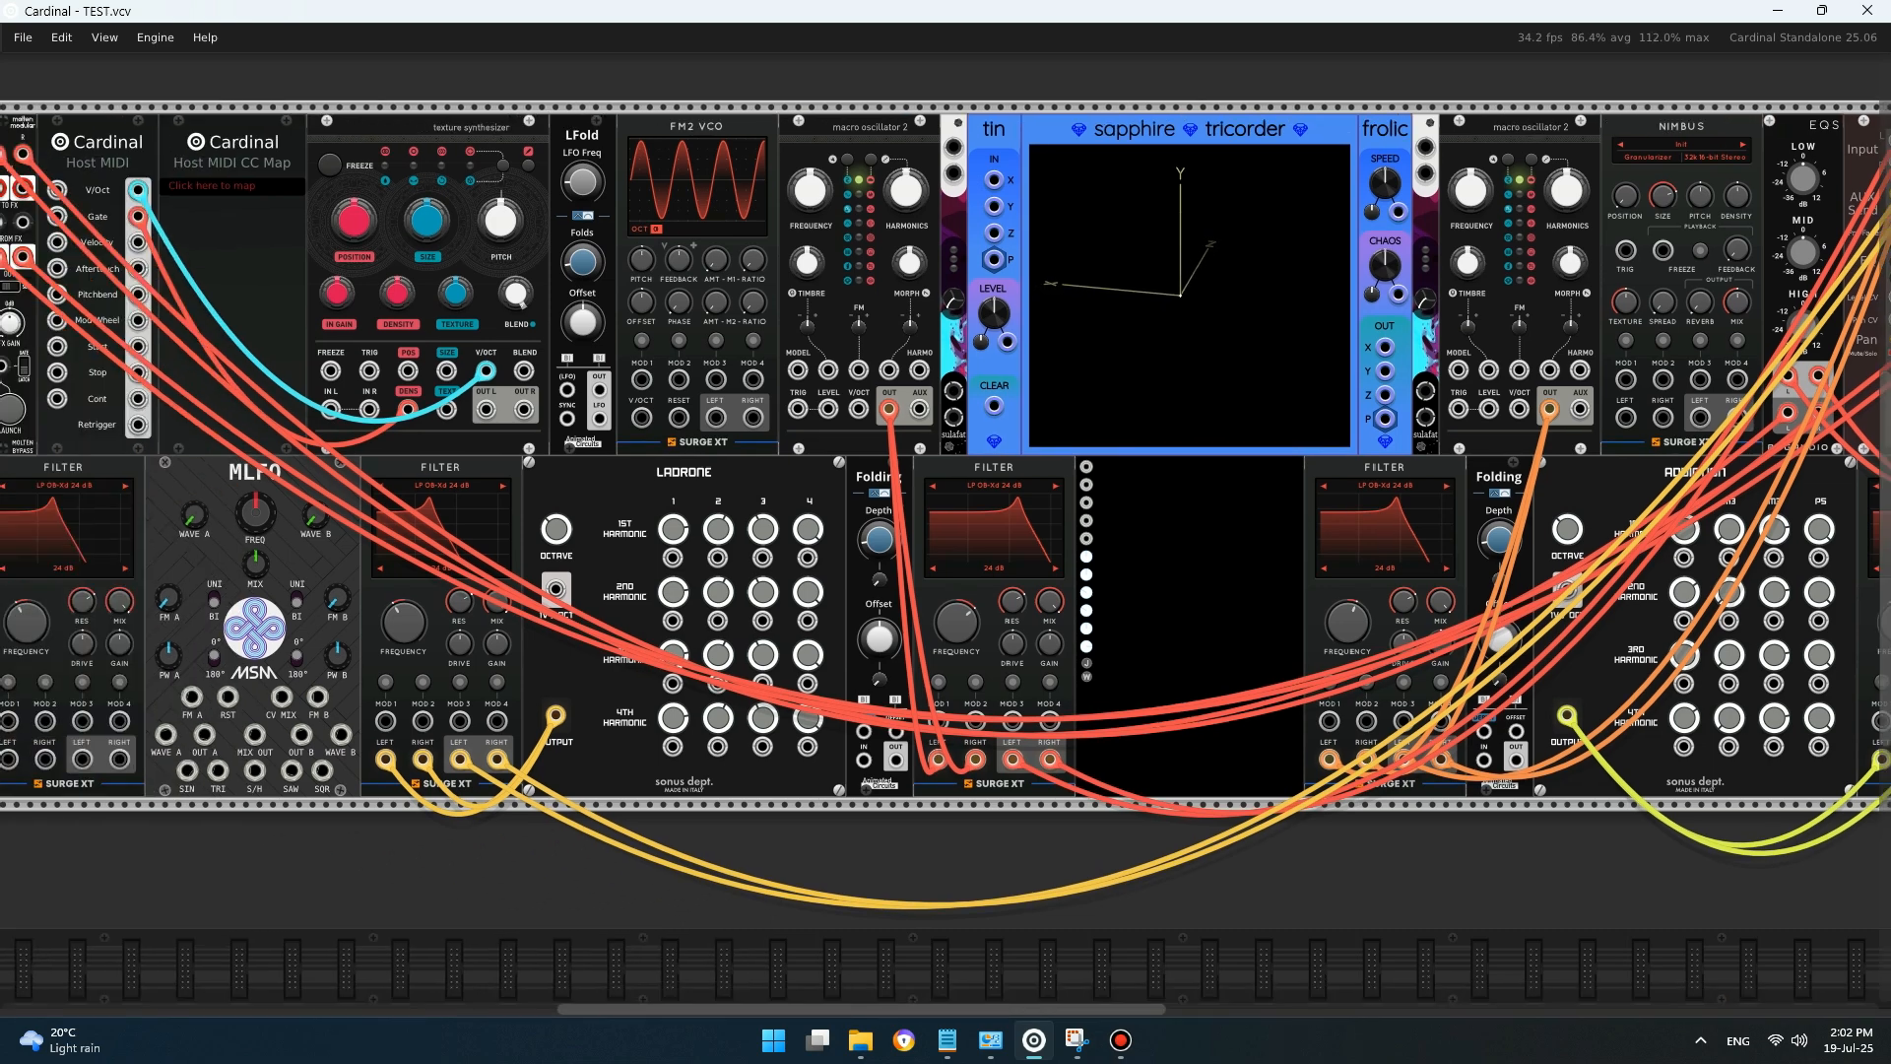
scroll(946, 572, right, 1)
scroll(946, 571, up, 1)
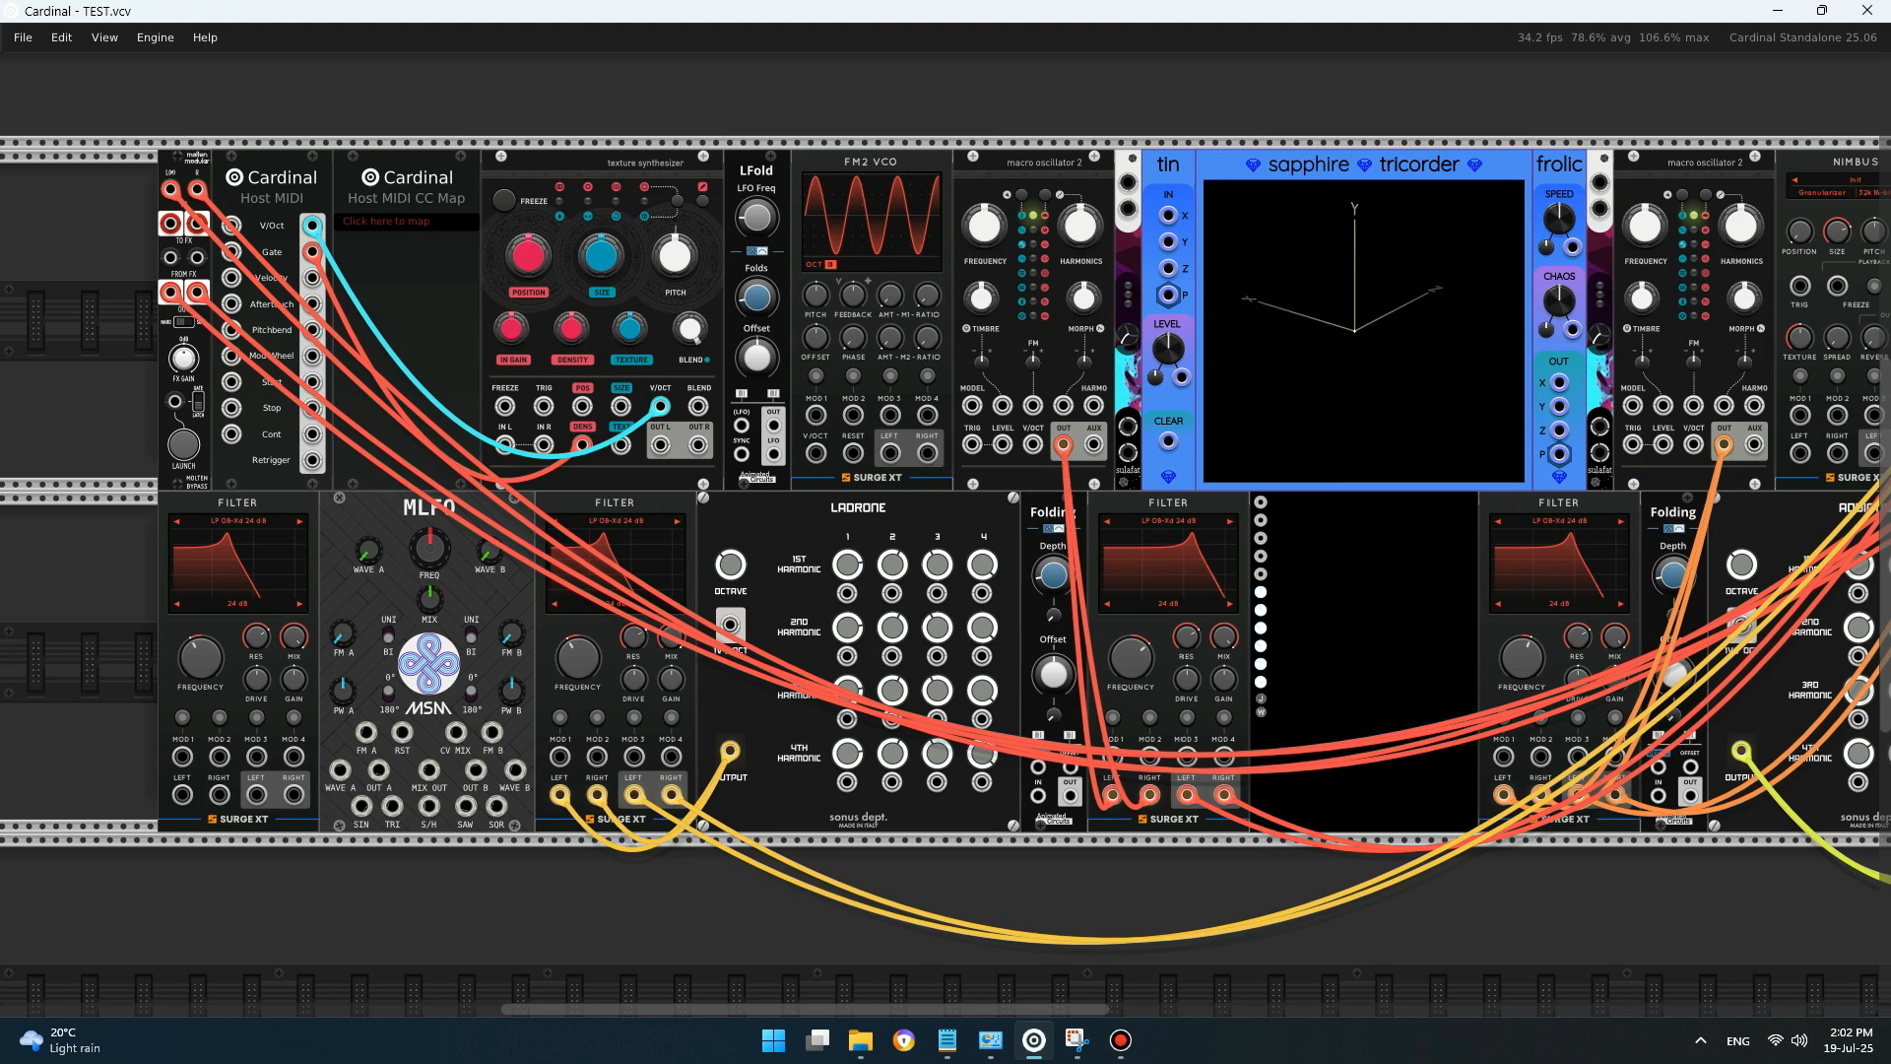
drag(885, 86, 890, 154)
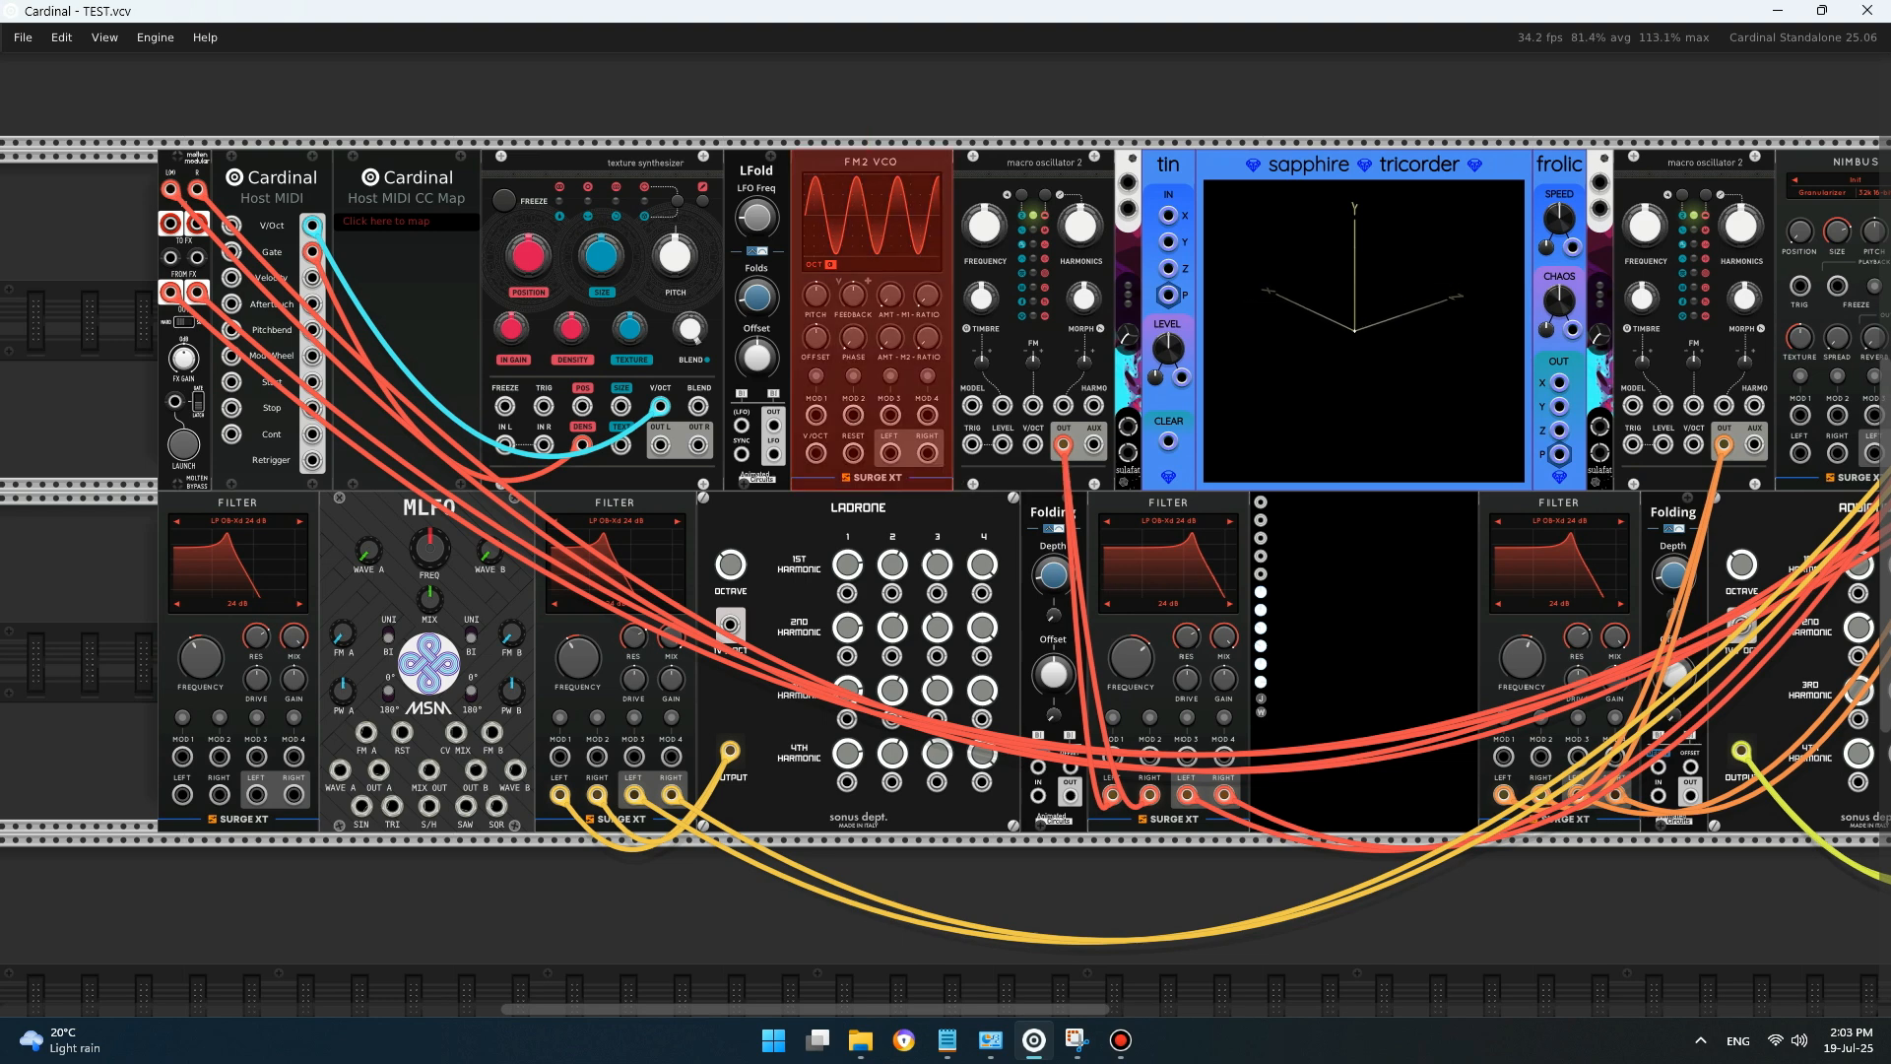
click(890, 108)
scroll(946, 572, right, 3)
scroll(945, 571, up, 1)
drag(1690, 96, 1710, 212)
click(1700, 119)
scroll(946, 572, right, 4)
scroll(946, 552, right, 13)
scroll(946, 551, up, 1)
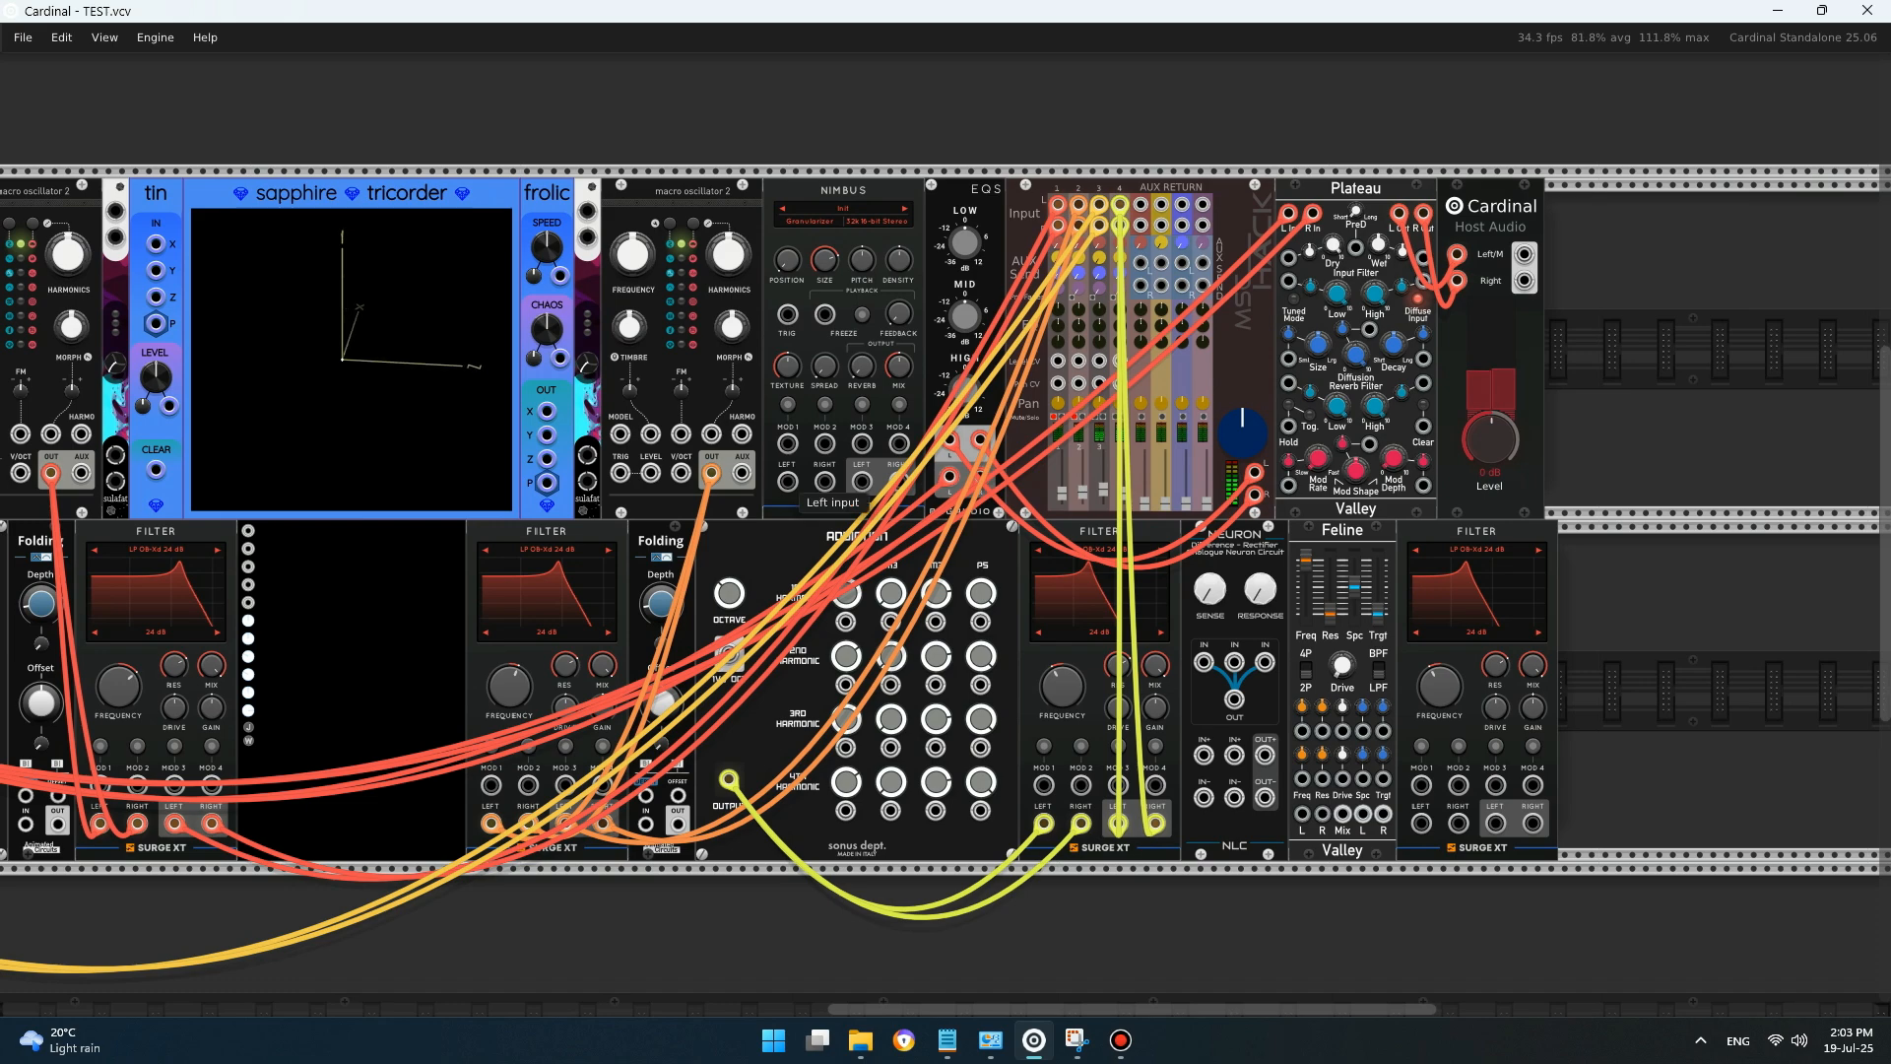
- Patch the signal output of the Folding module beside Ladrone to the mixer's first AUX return input
scroll(798, 488, left, 8)
scroll(798, 488, down, 3)
scroll(946, 532, left, 1)
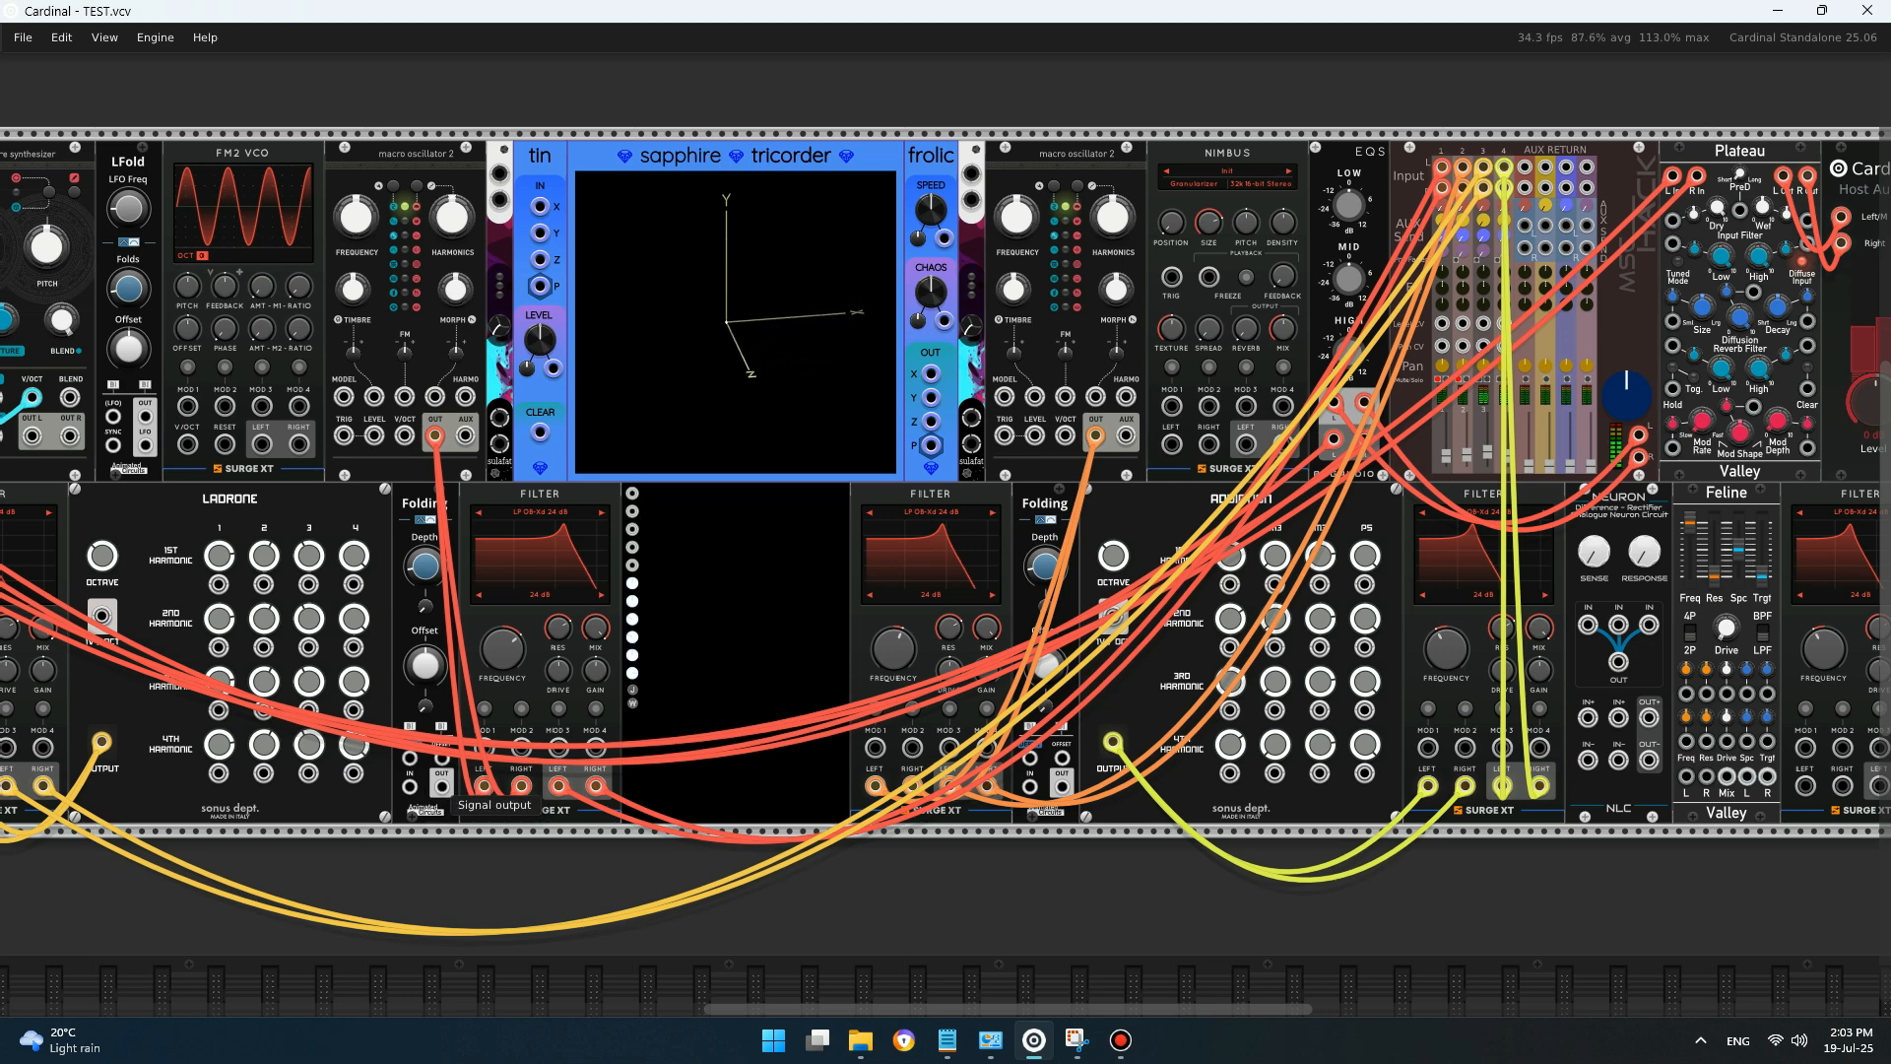
drag(441, 785, 1525, 187)
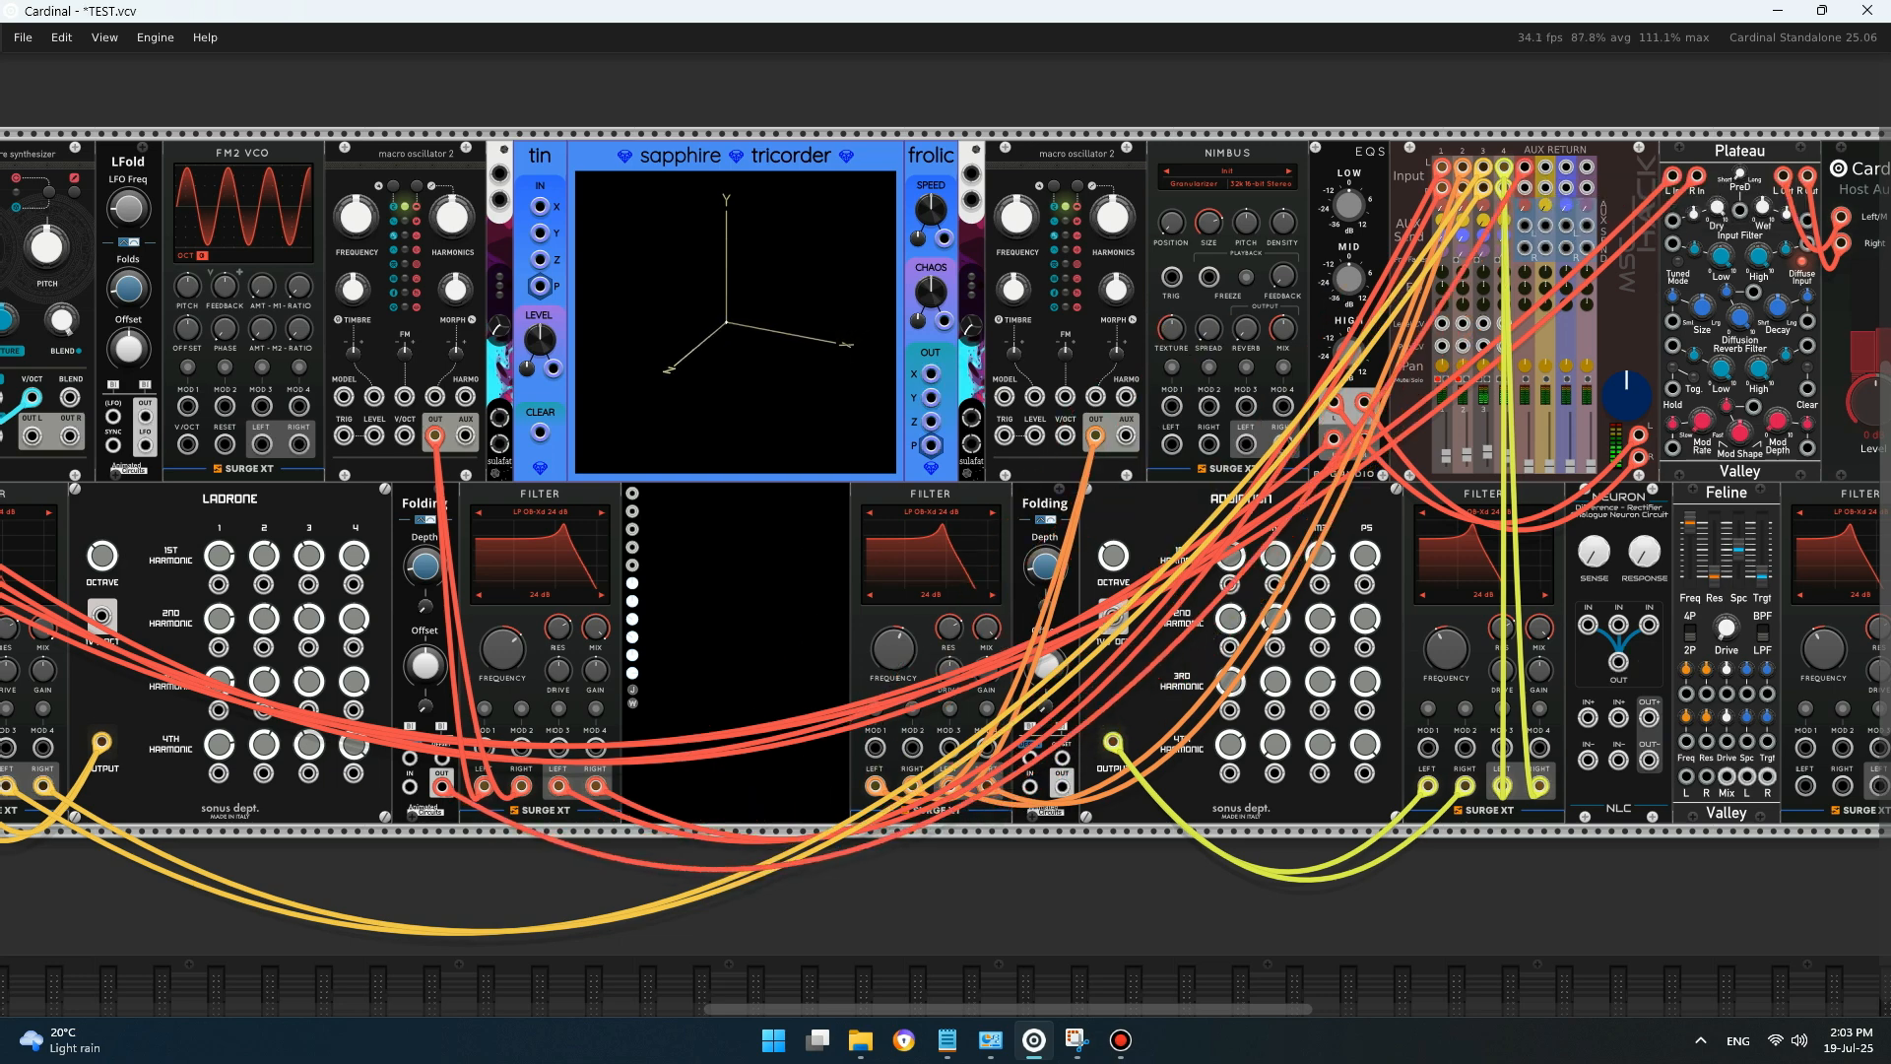
- Lower the cable opacity until the patch cables are hidden
click(104, 38)
drag(246, 141, 87, 141)
key(Escape)
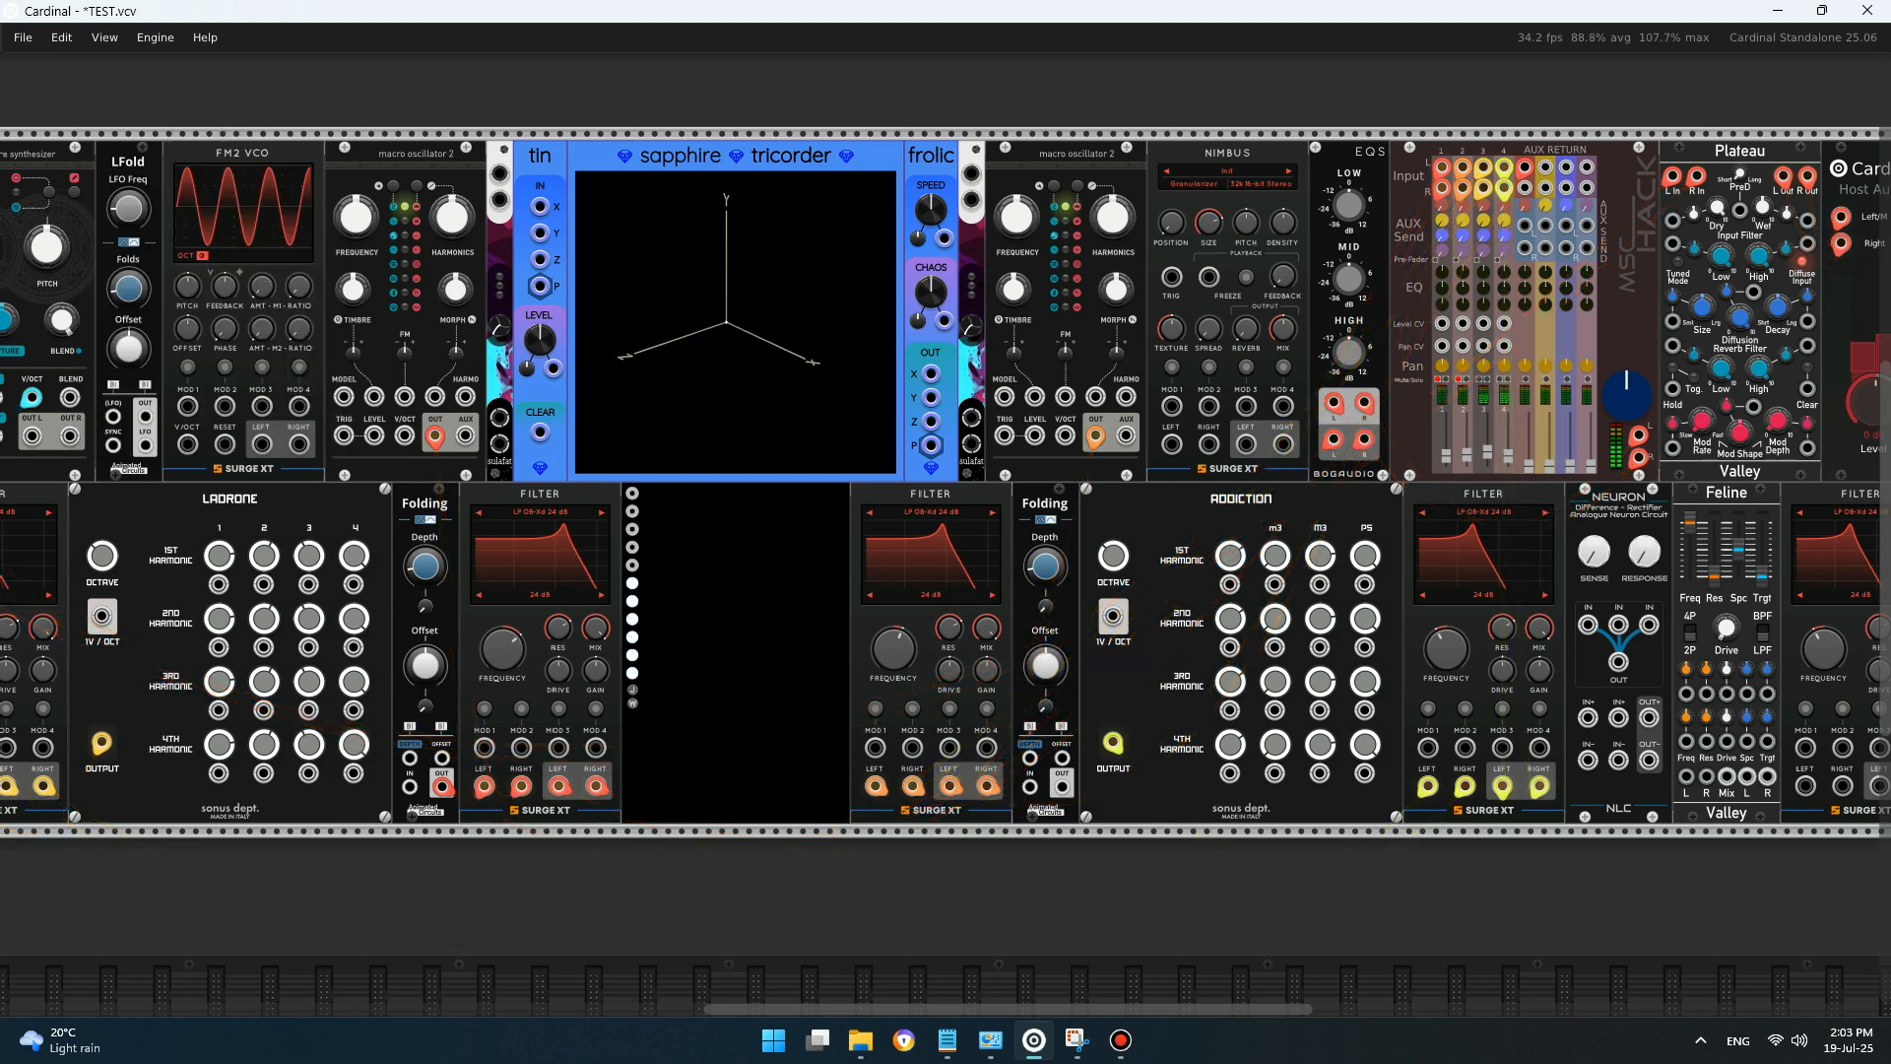
- Raise the first AUX return fader slightly and patch the first Macro Oscillator 2's auxiliary output to the signal input of Ladrone's neighbouring Folding module
mouse_move(443, 787)
drag(1529, 465, 1529, 451)
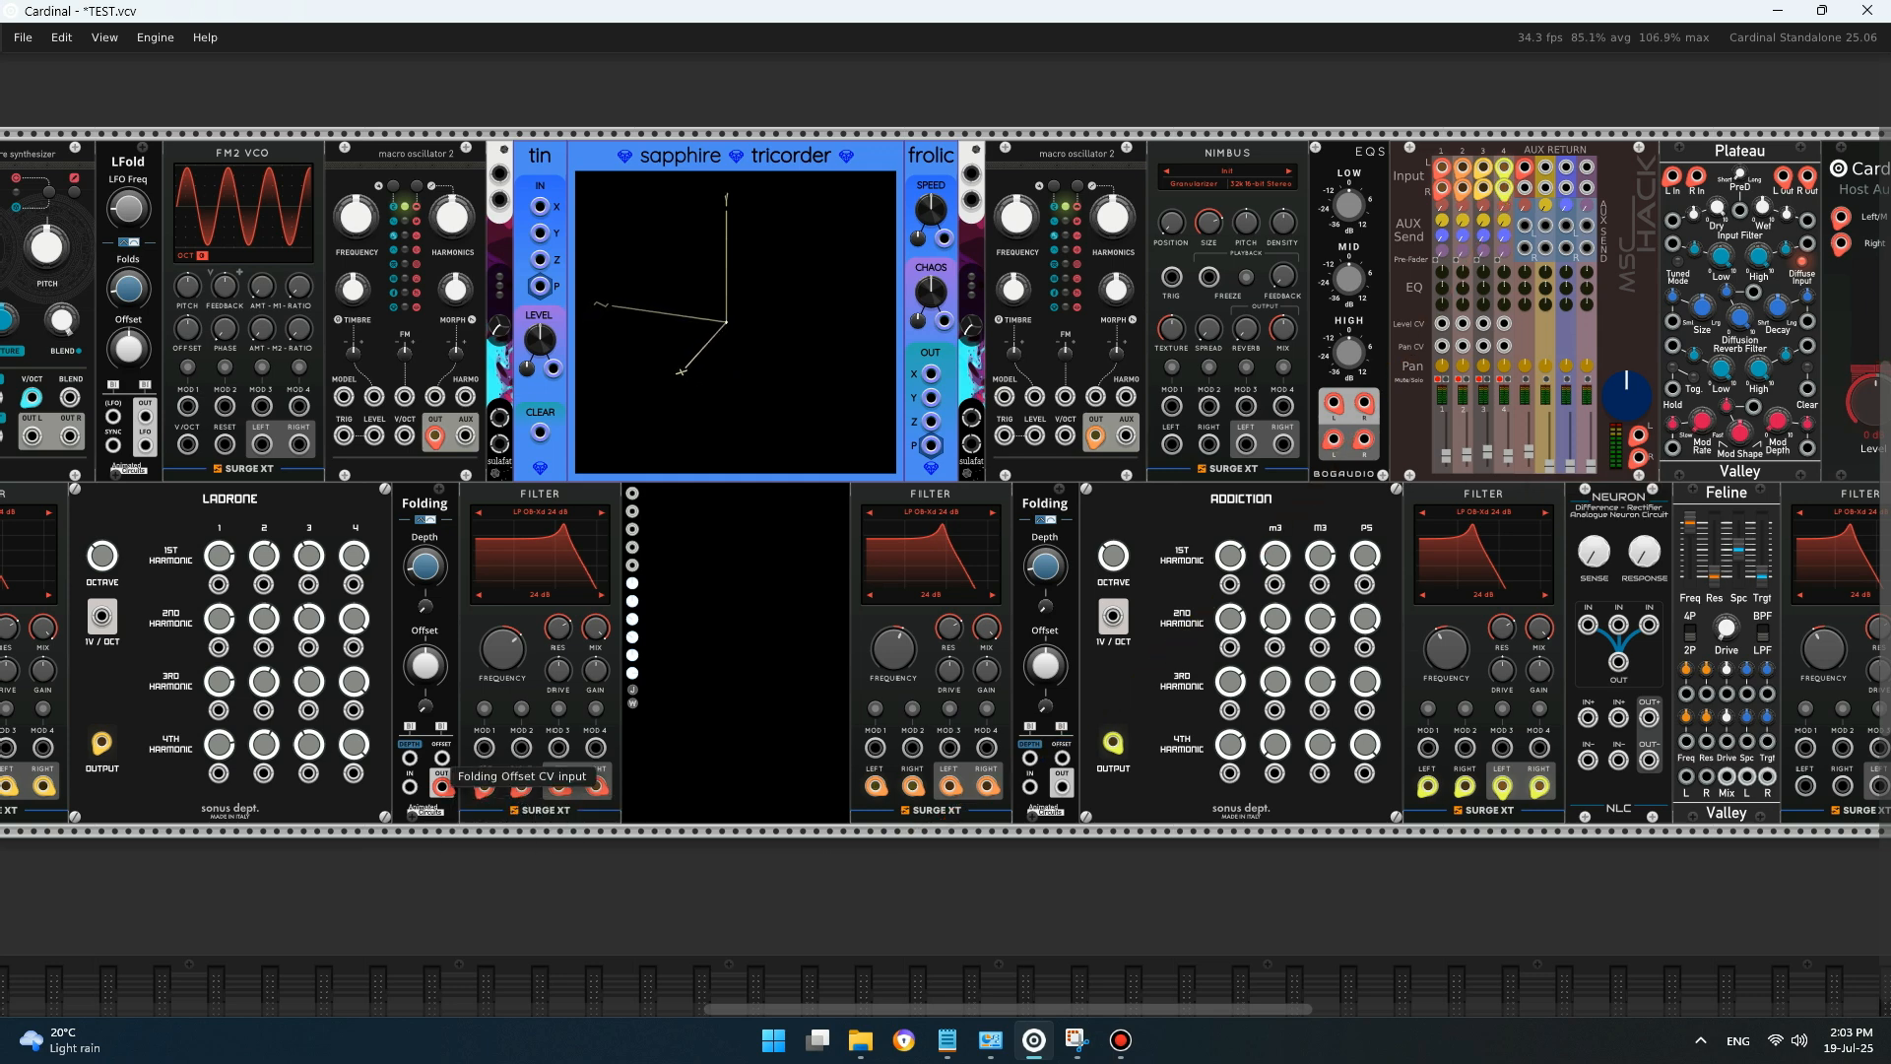
drag(410, 785, 465, 435)
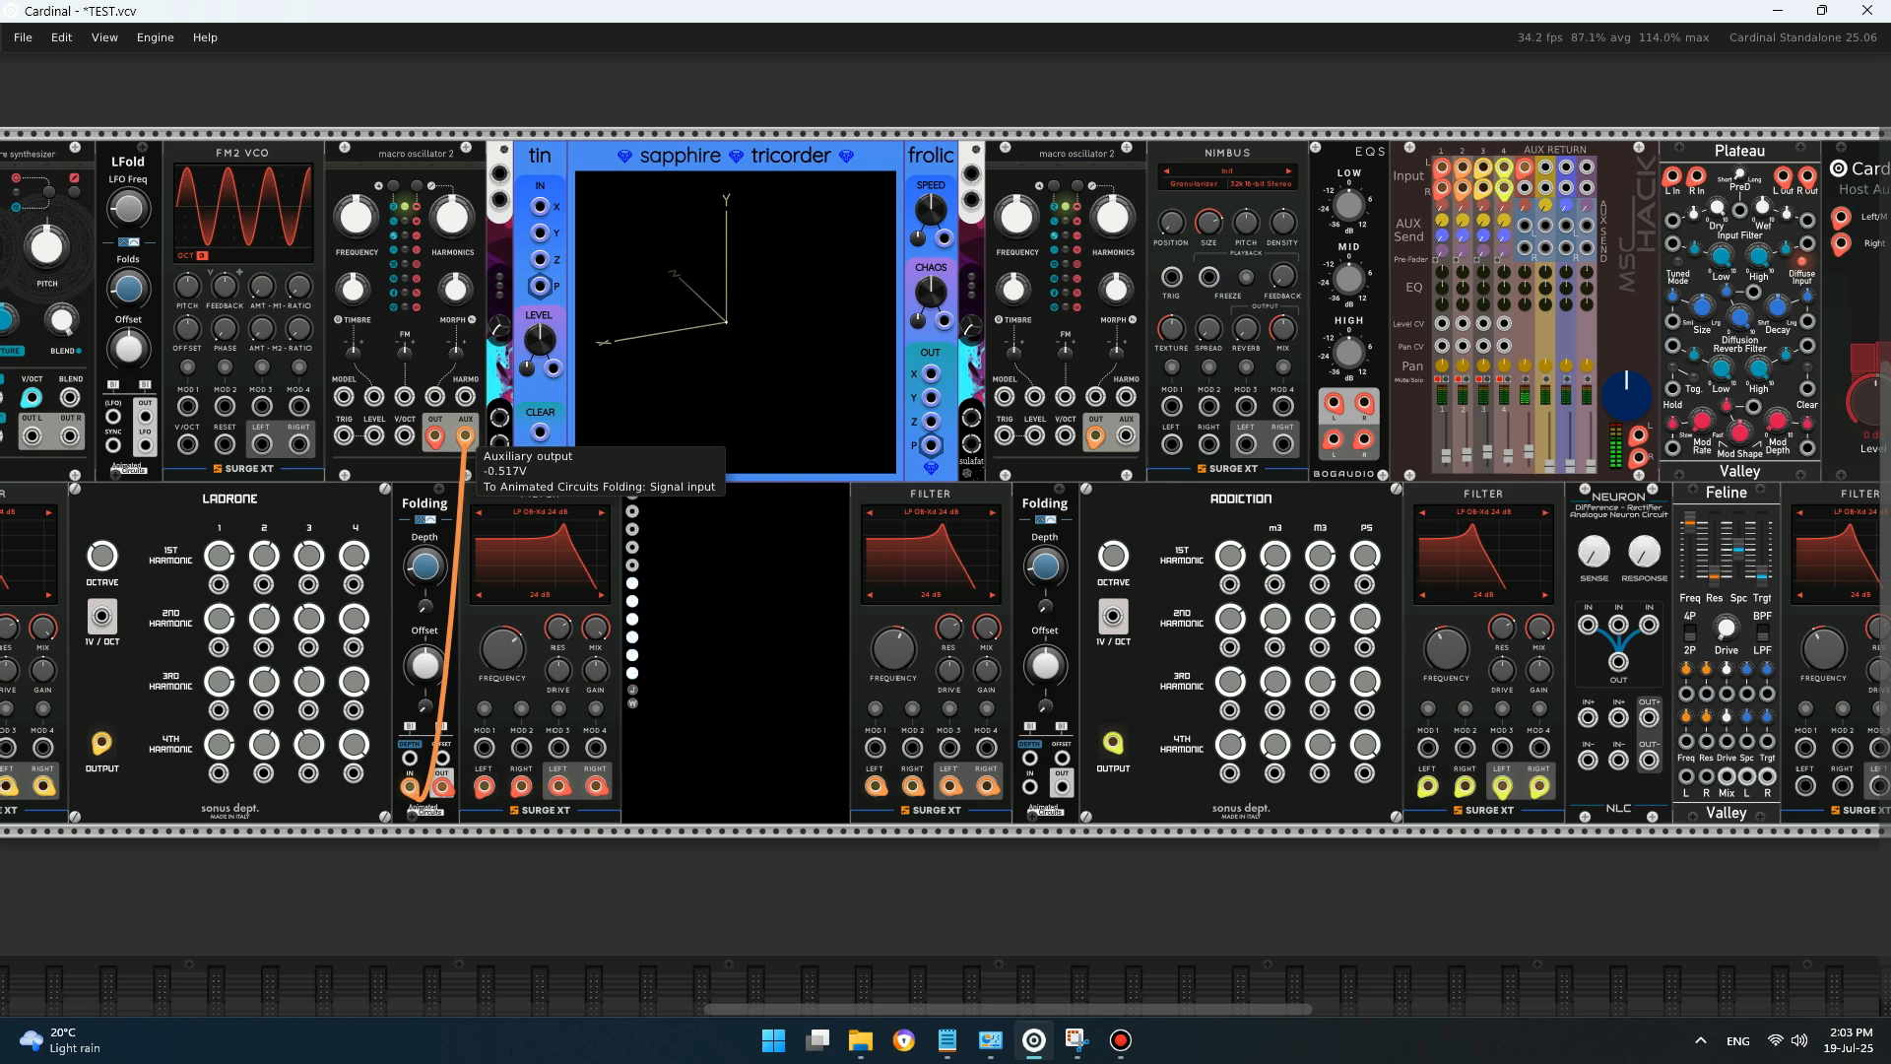
- Adjust that Folding module's Depth to about 1.33 and Offset to about -2.4, and remove its auxiliary oscillator cable
drag(426, 566, 425, 325)
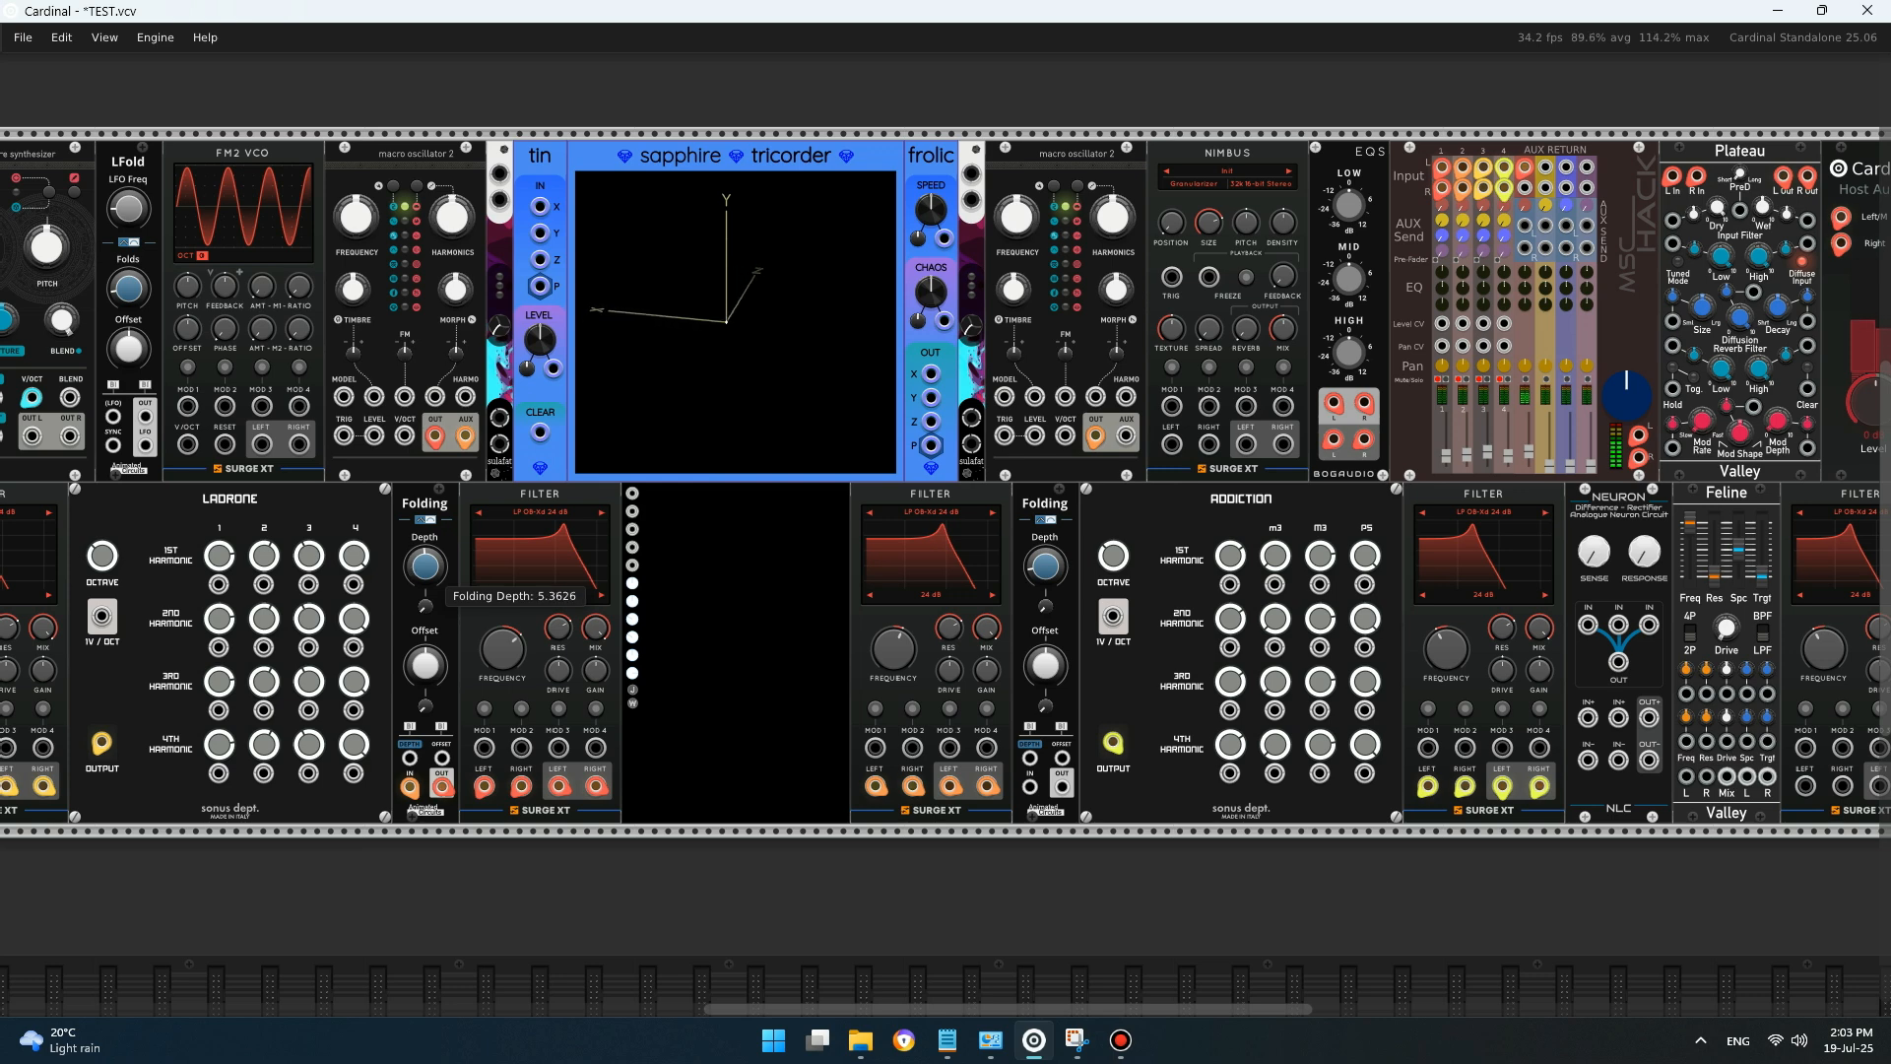
mouse_move(430, 670)
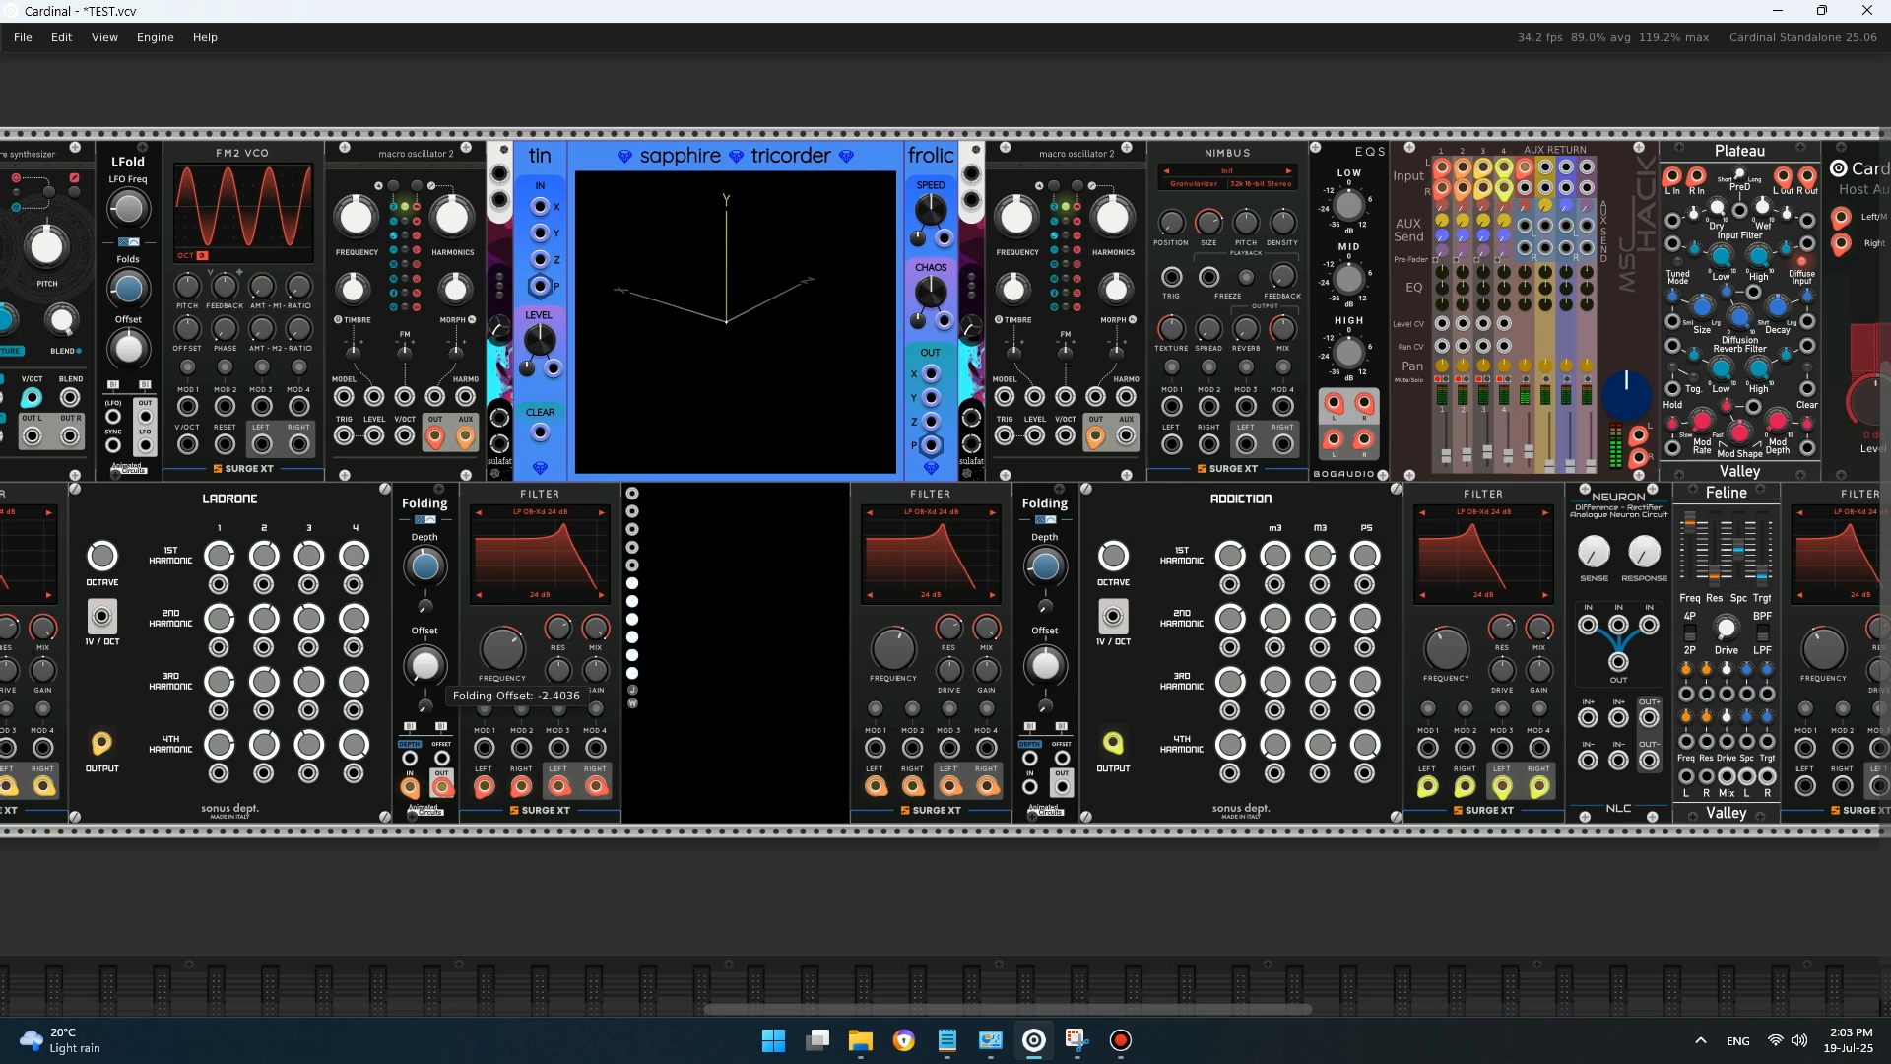
mouse_move(425, 605)
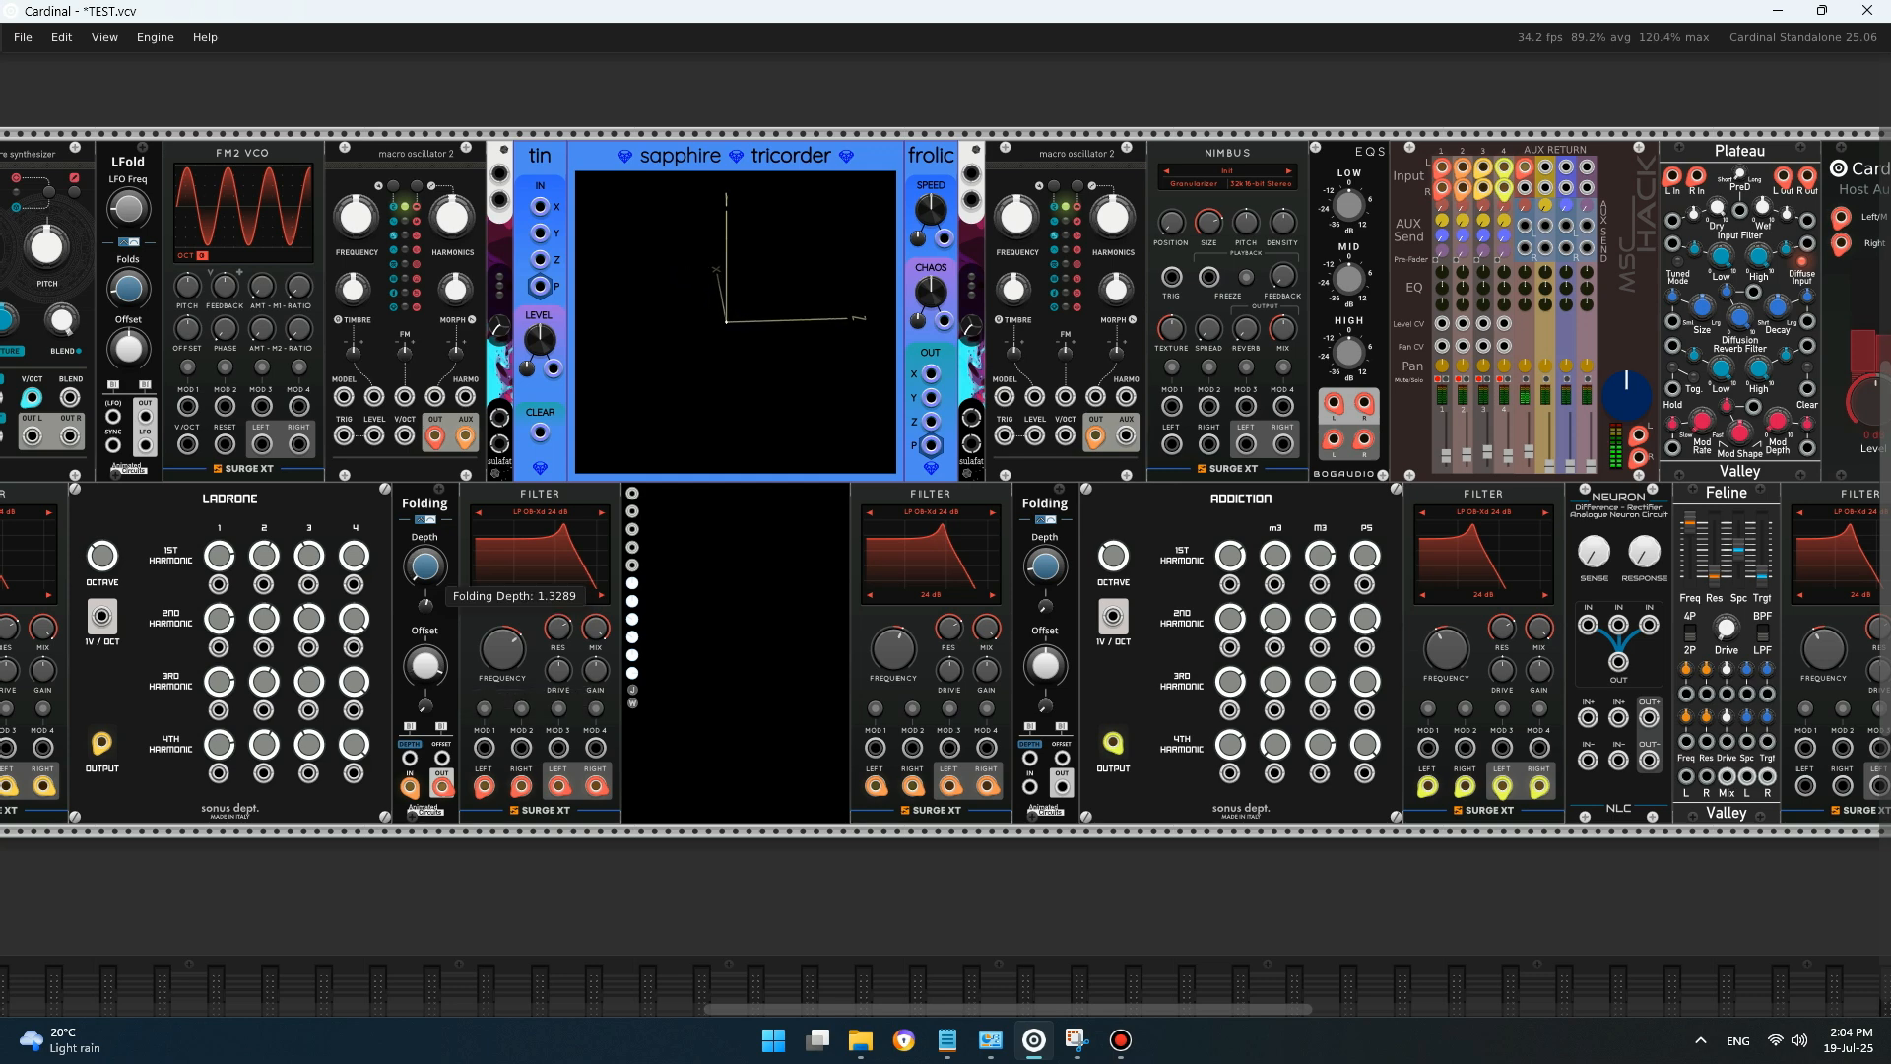
mouse_move(426, 706)
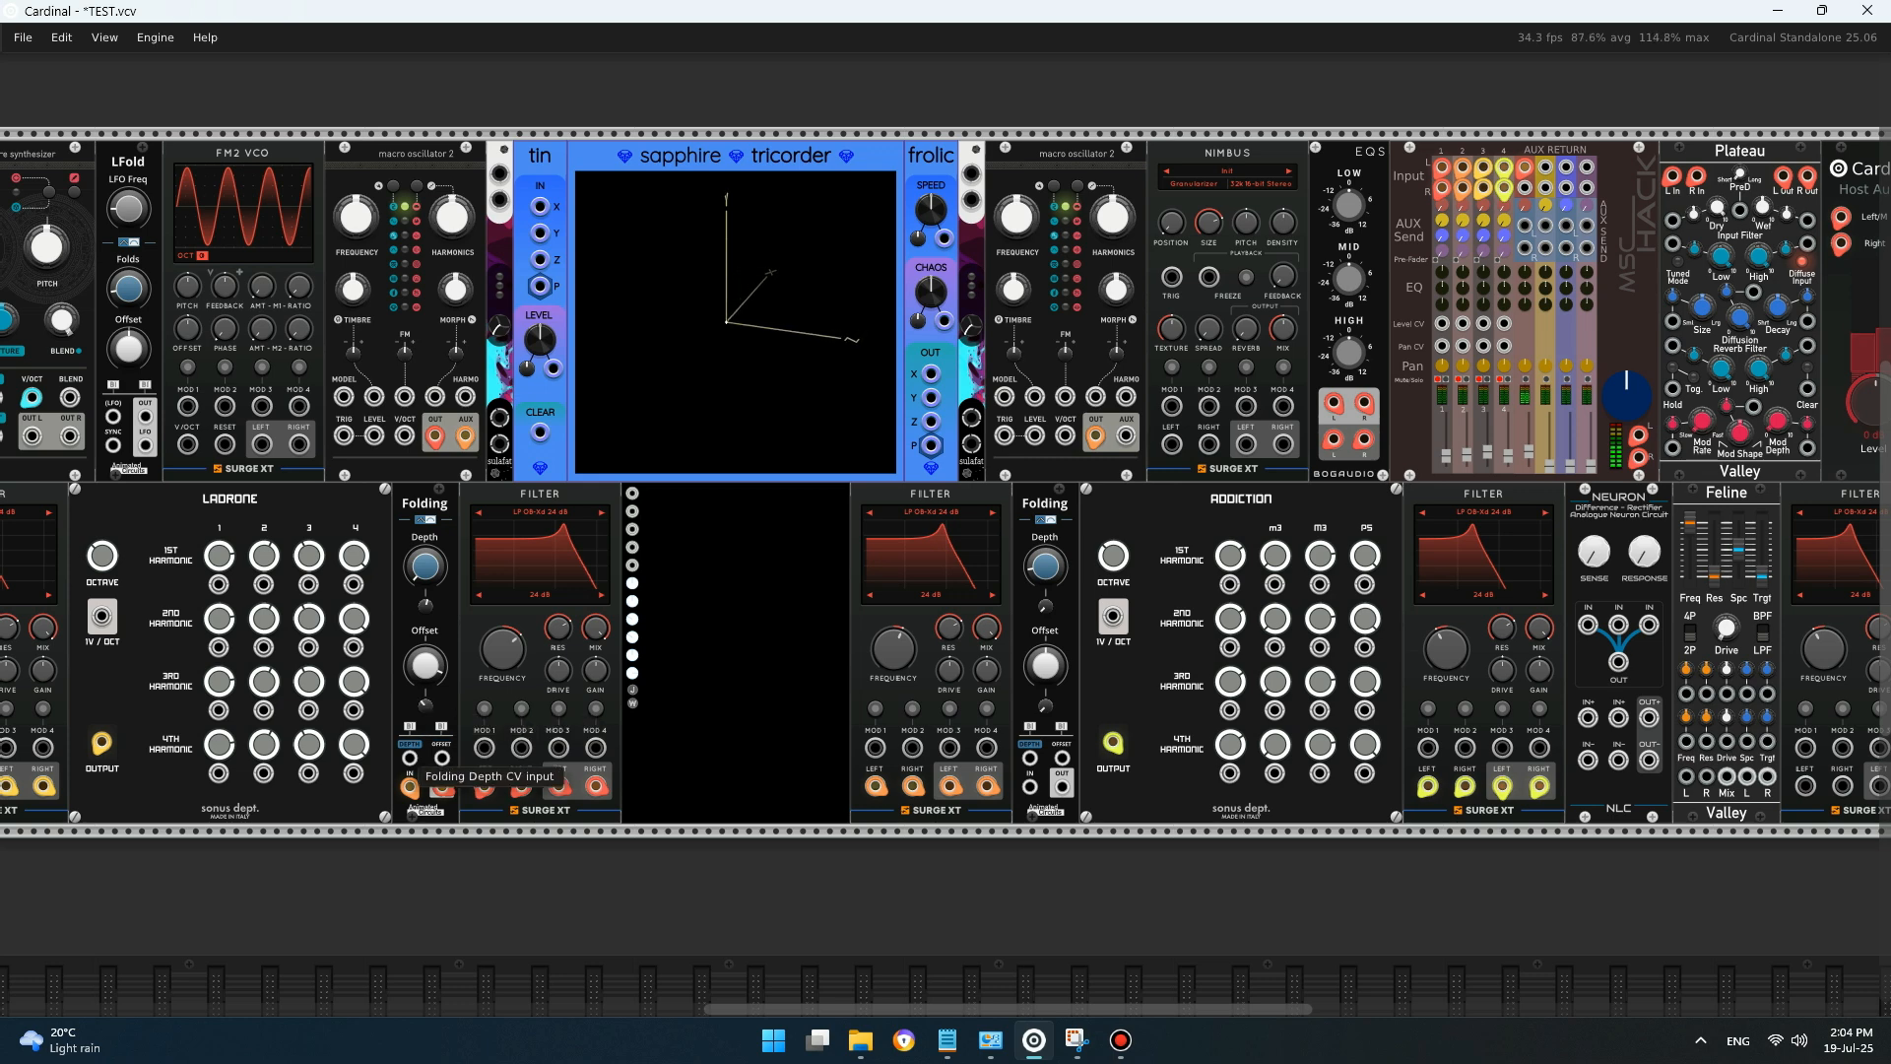
drag(408, 756, 486, 865)
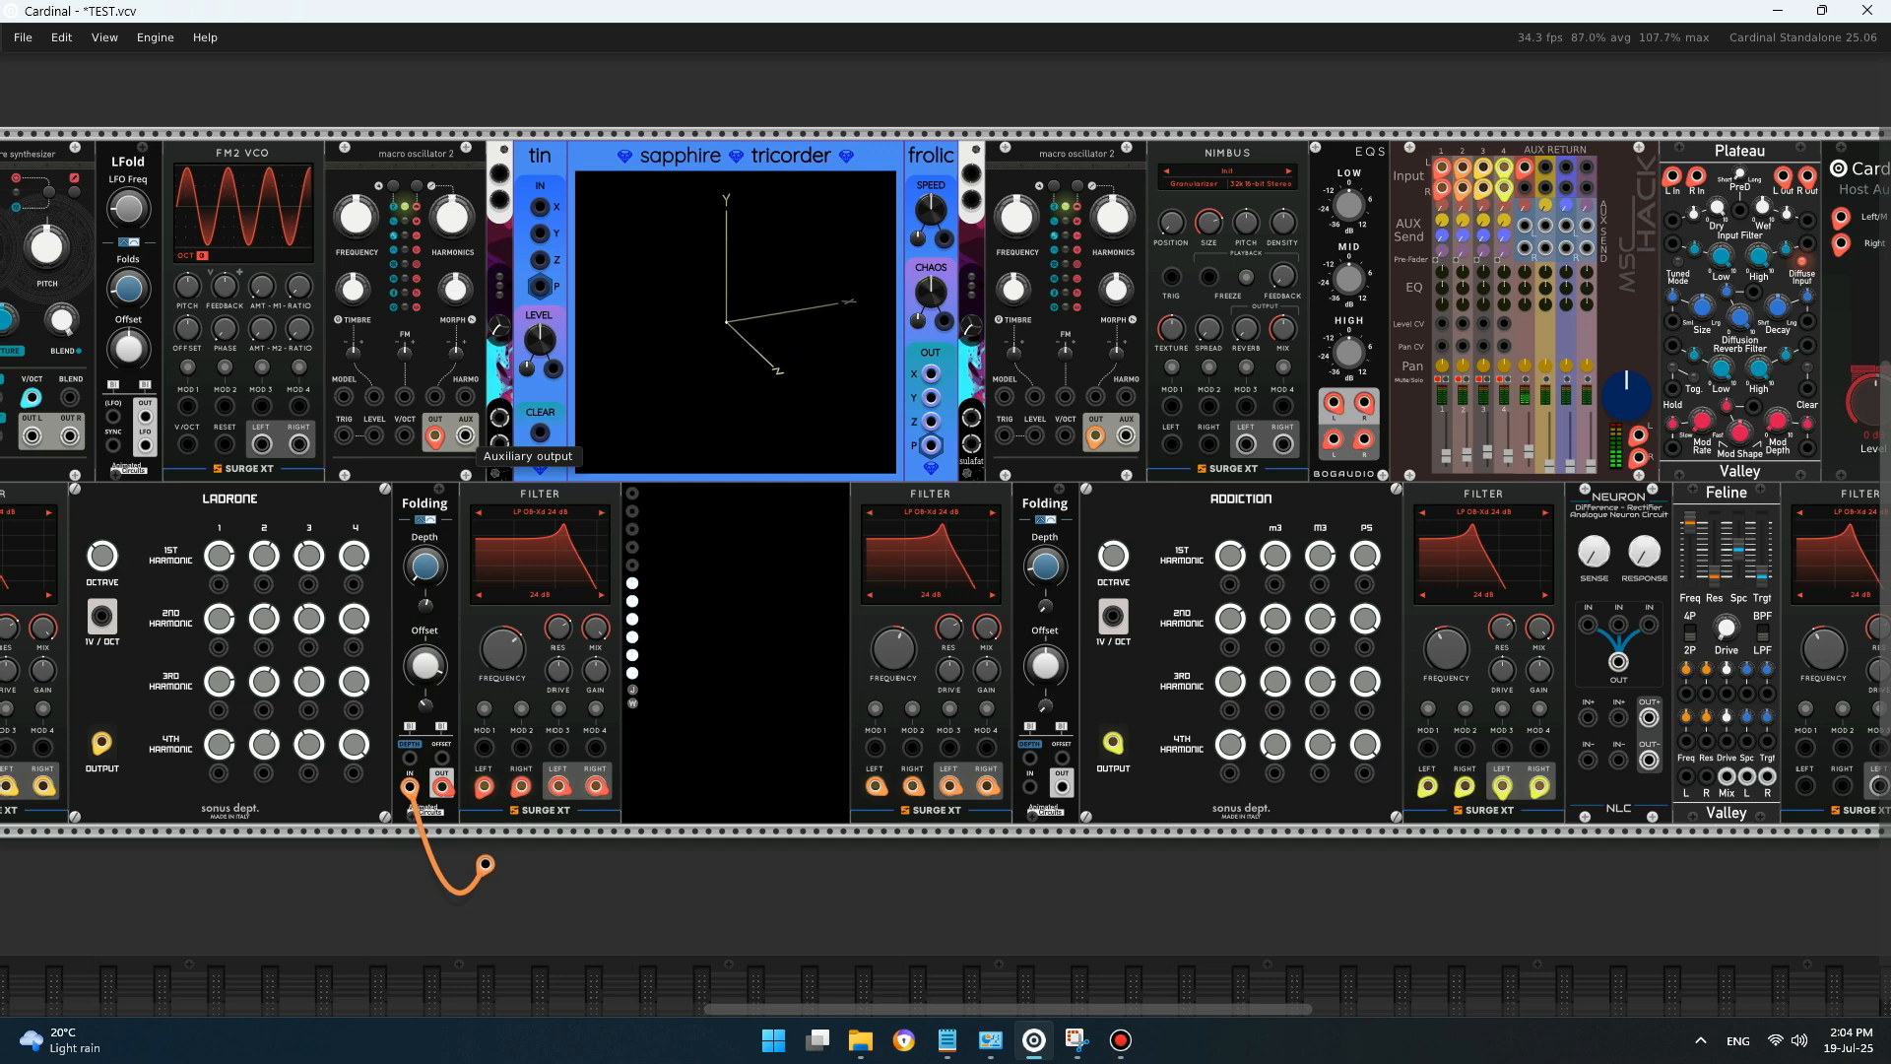
drag(486, 865, 729, 872)
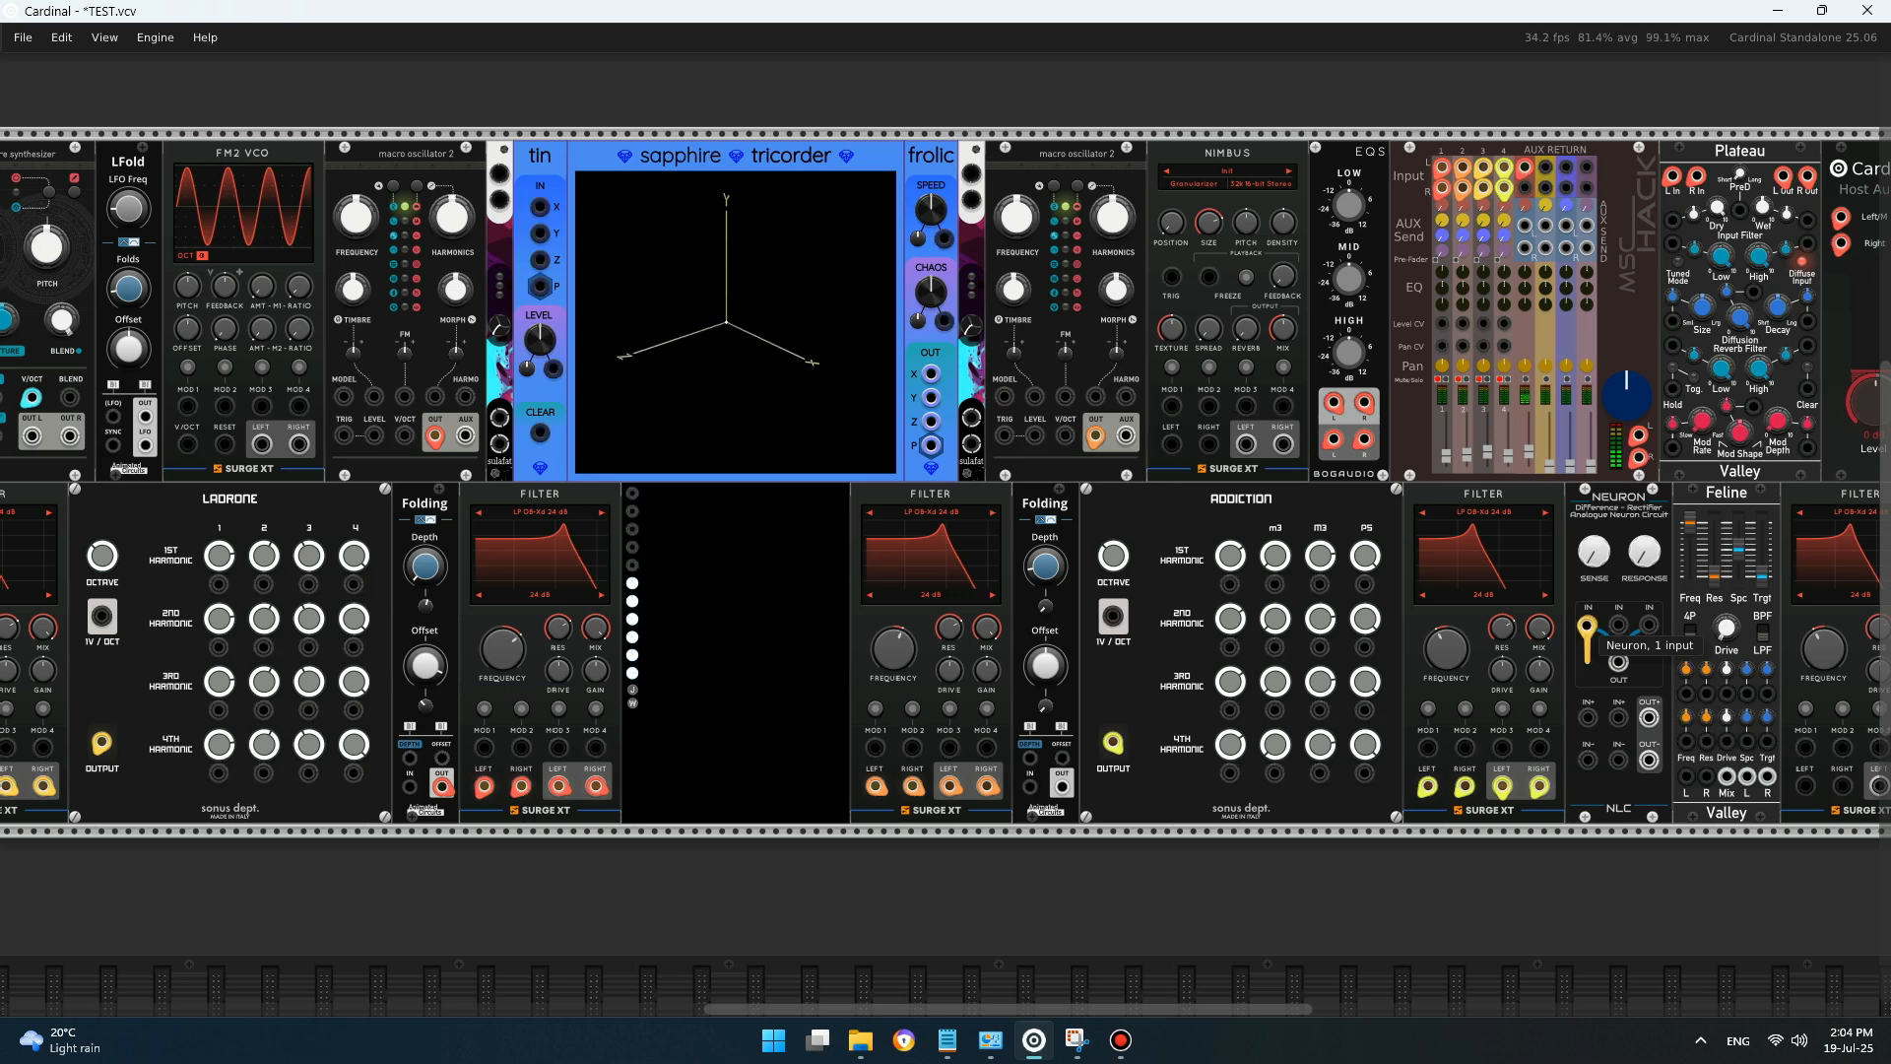
- Patch the auxiliary output of the Macro Oscillator 2 beside Nimbus to Neuron's 1 input, and Neuron's Diff-Rect negative output to the second AUX return
mouse_move(1588, 625)
mouse_down()
mouse_move(1070, 603)
mouse_move(1090, 474)
mouse_move(1126, 435)
mouse_up()
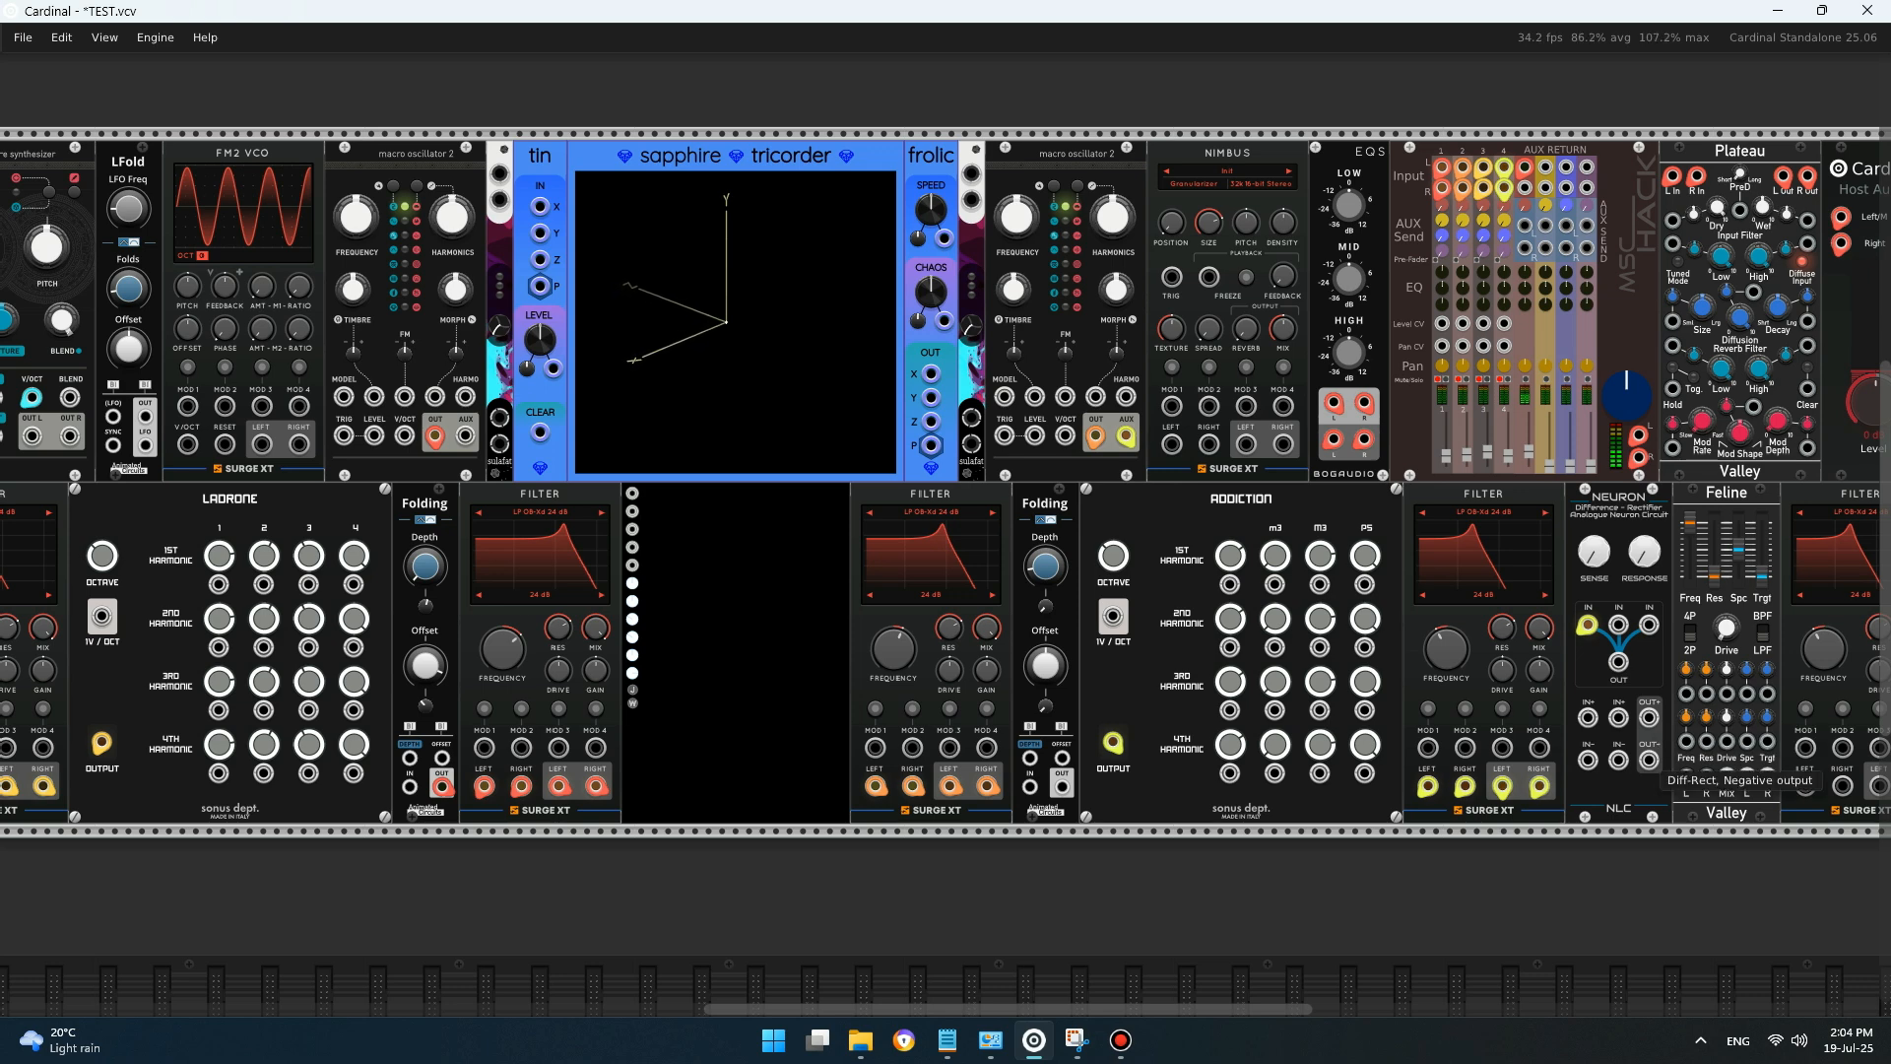
drag(1649, 762, 1546, 272)
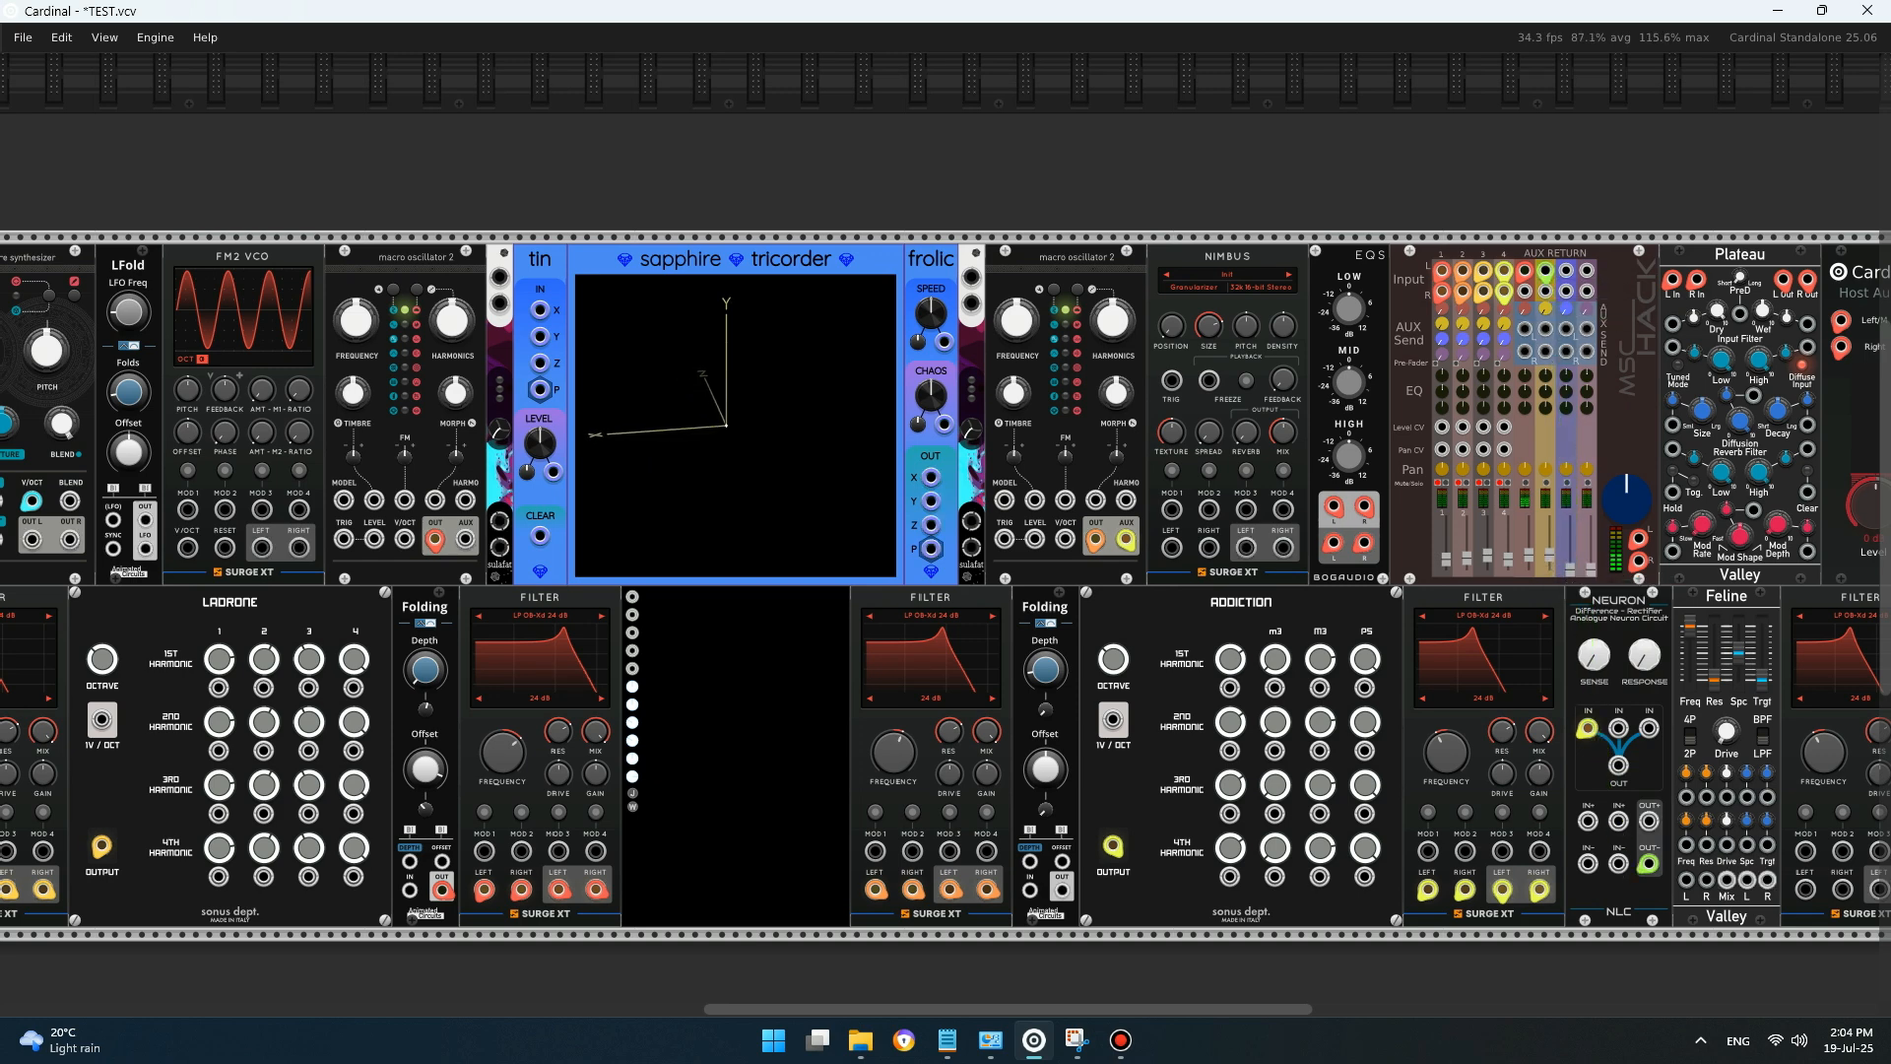
scroll(946, 532, down, 2)
- Set Neuron's Response to 4.6 and try the oscillator cable in the Diff-Rect positive 1 input before returning it to Neuron's 1 input
drag(1593, 556, 1644, 547)
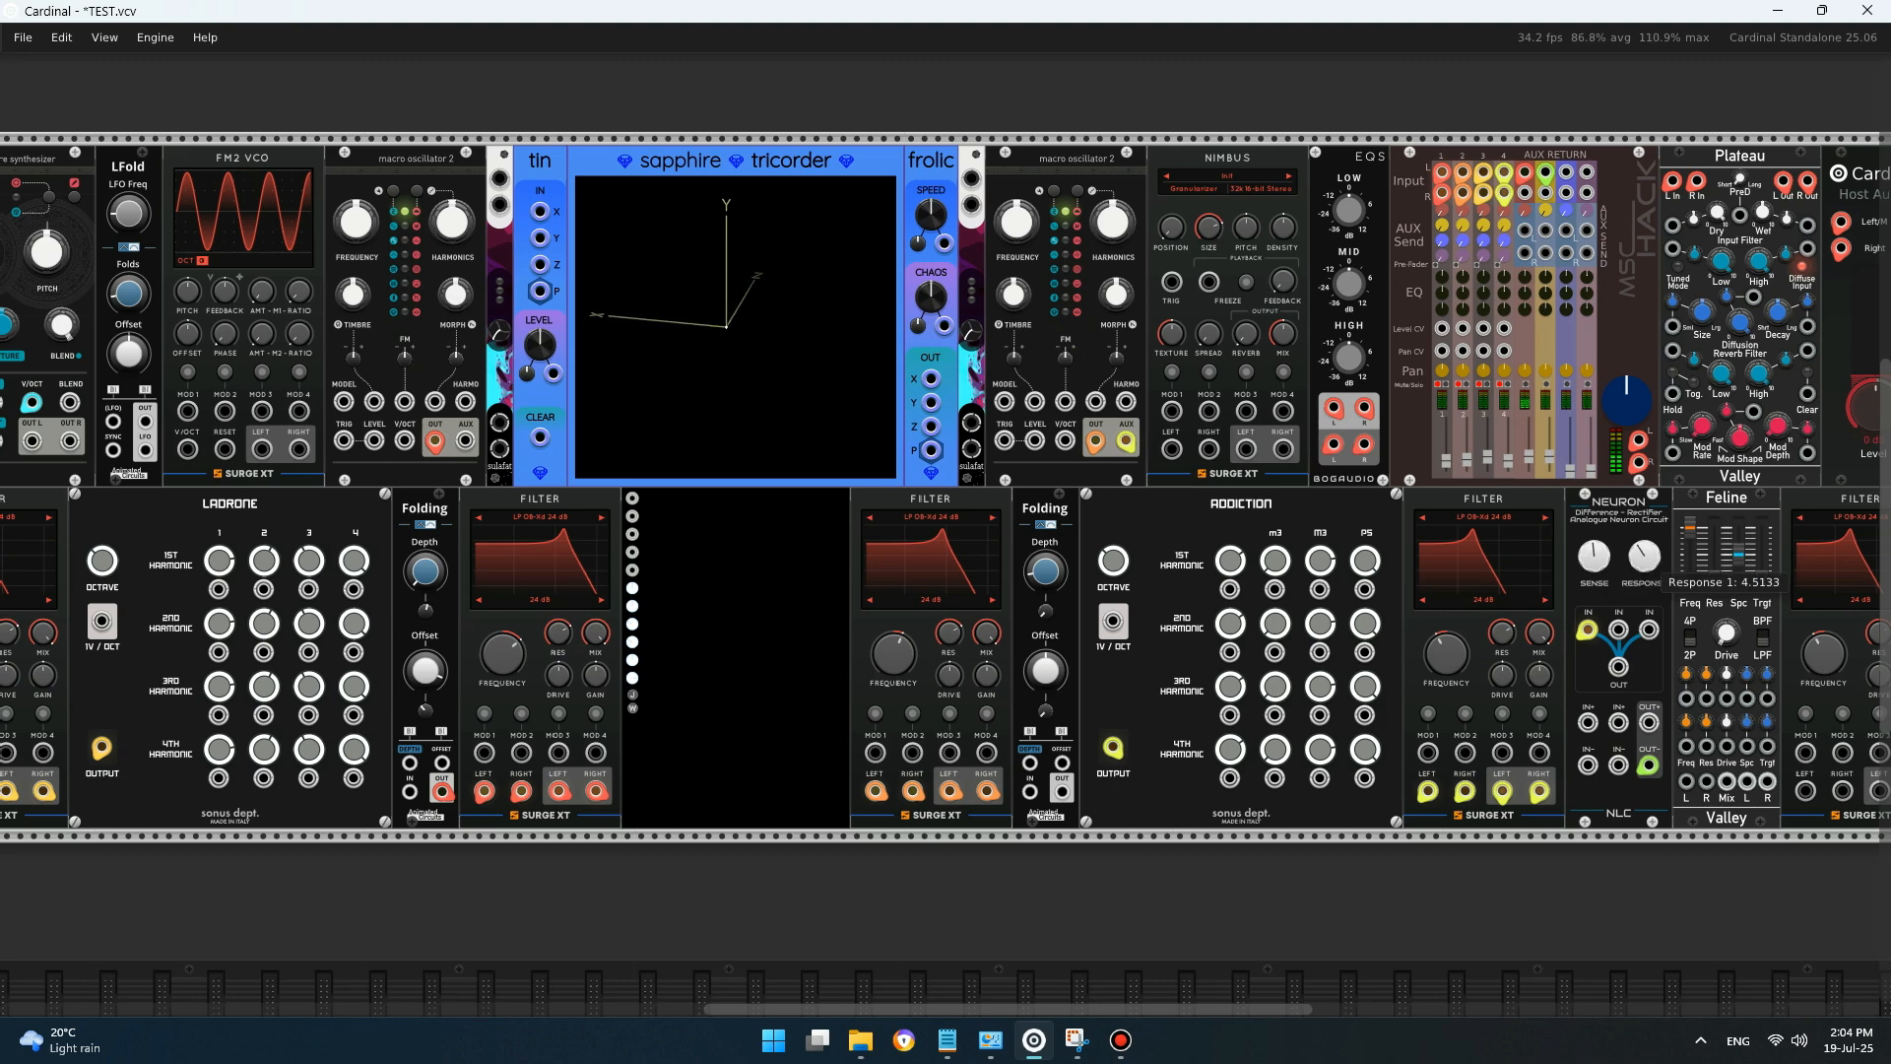
drag(1126, 440, 1588, 722)
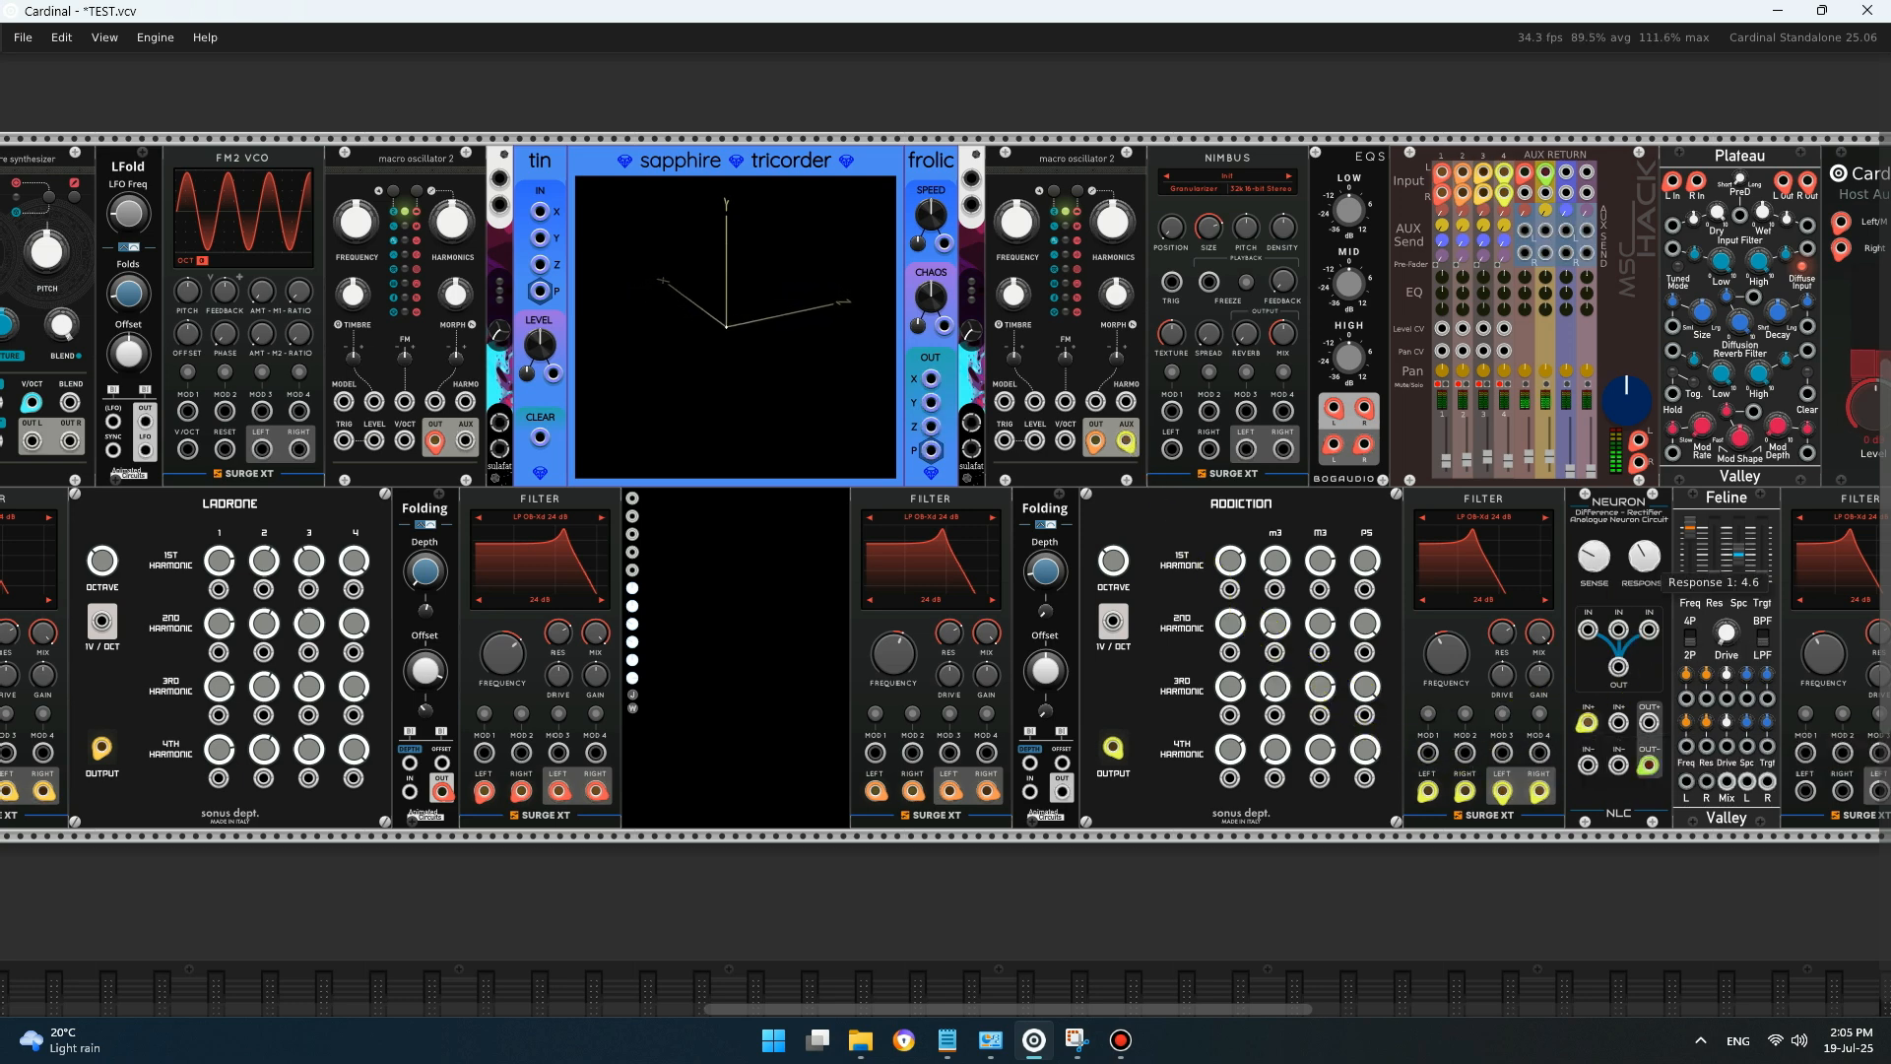
drag(1588, 723, 1588, 629)
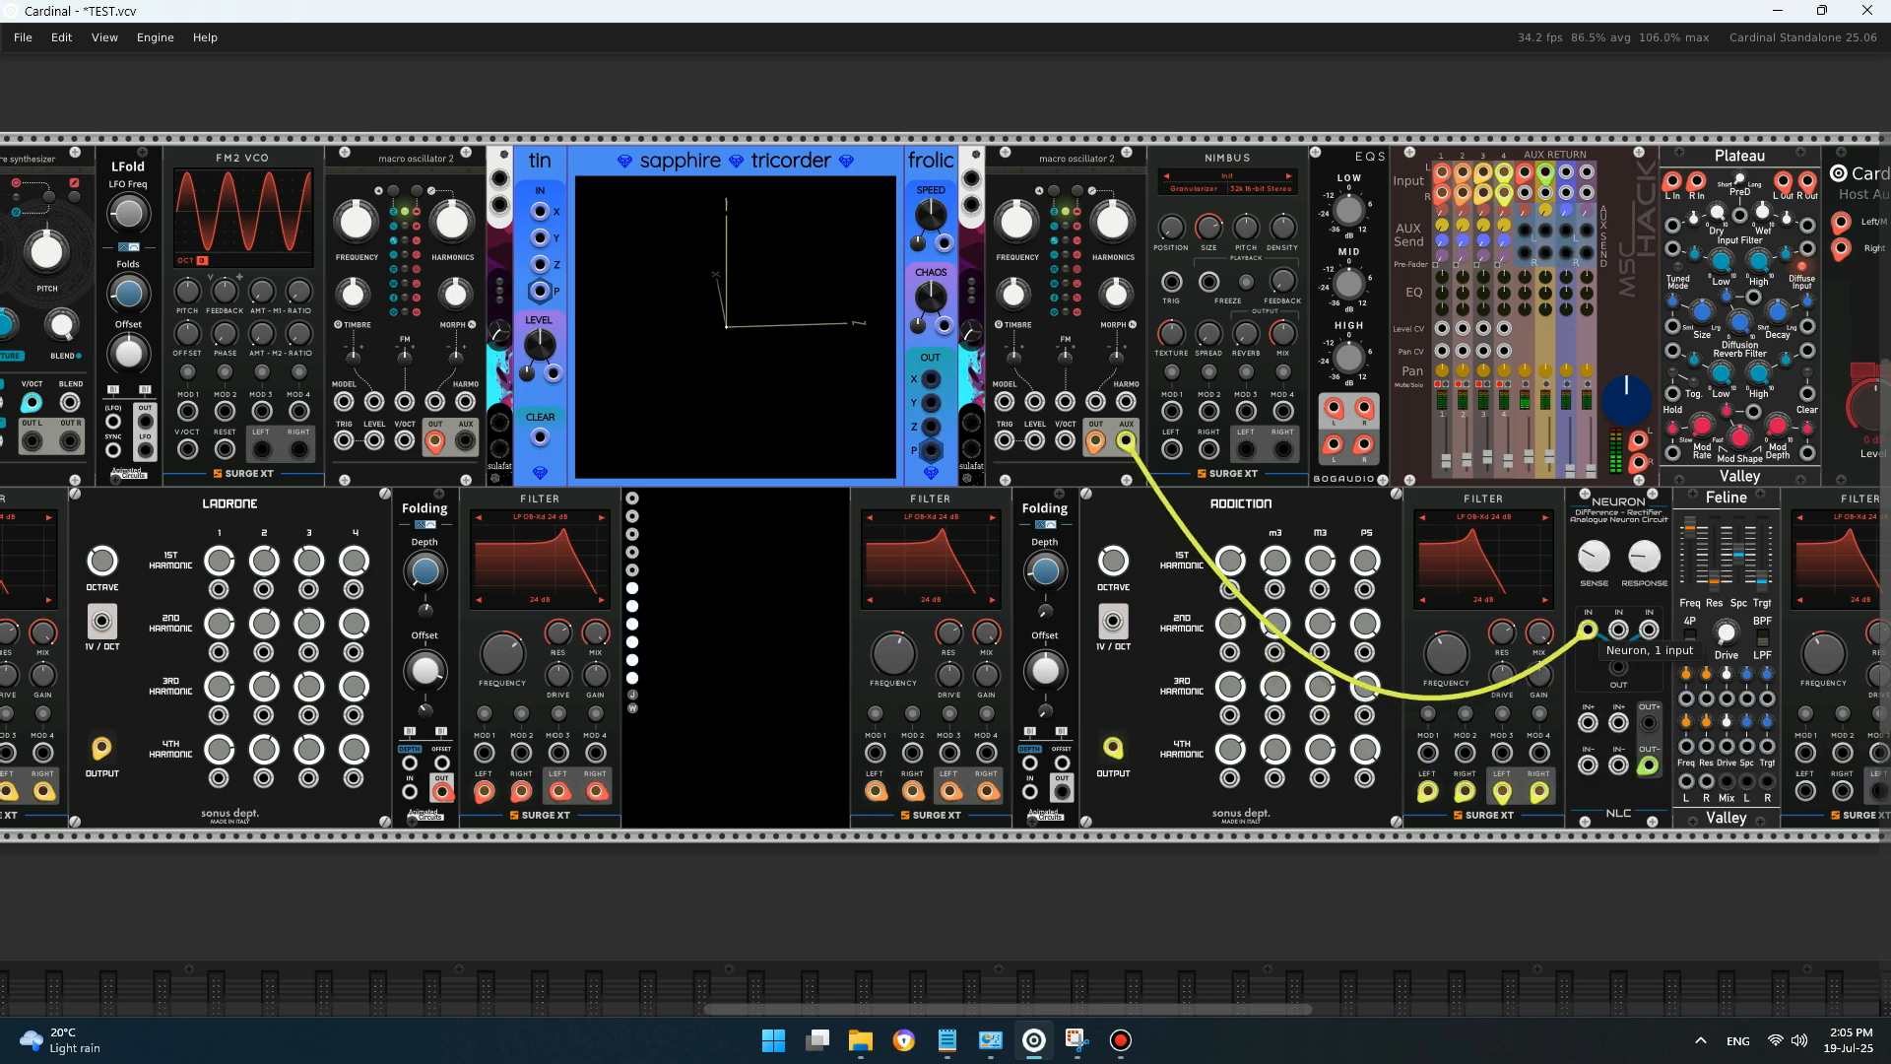
- Move the AUX return cable from Diff-Rect negative to Neuron's main output and adjust the Sense and Response knobs
drag(1649, 765, 1619, 667)
drag(1594, 557, 1594, 498)
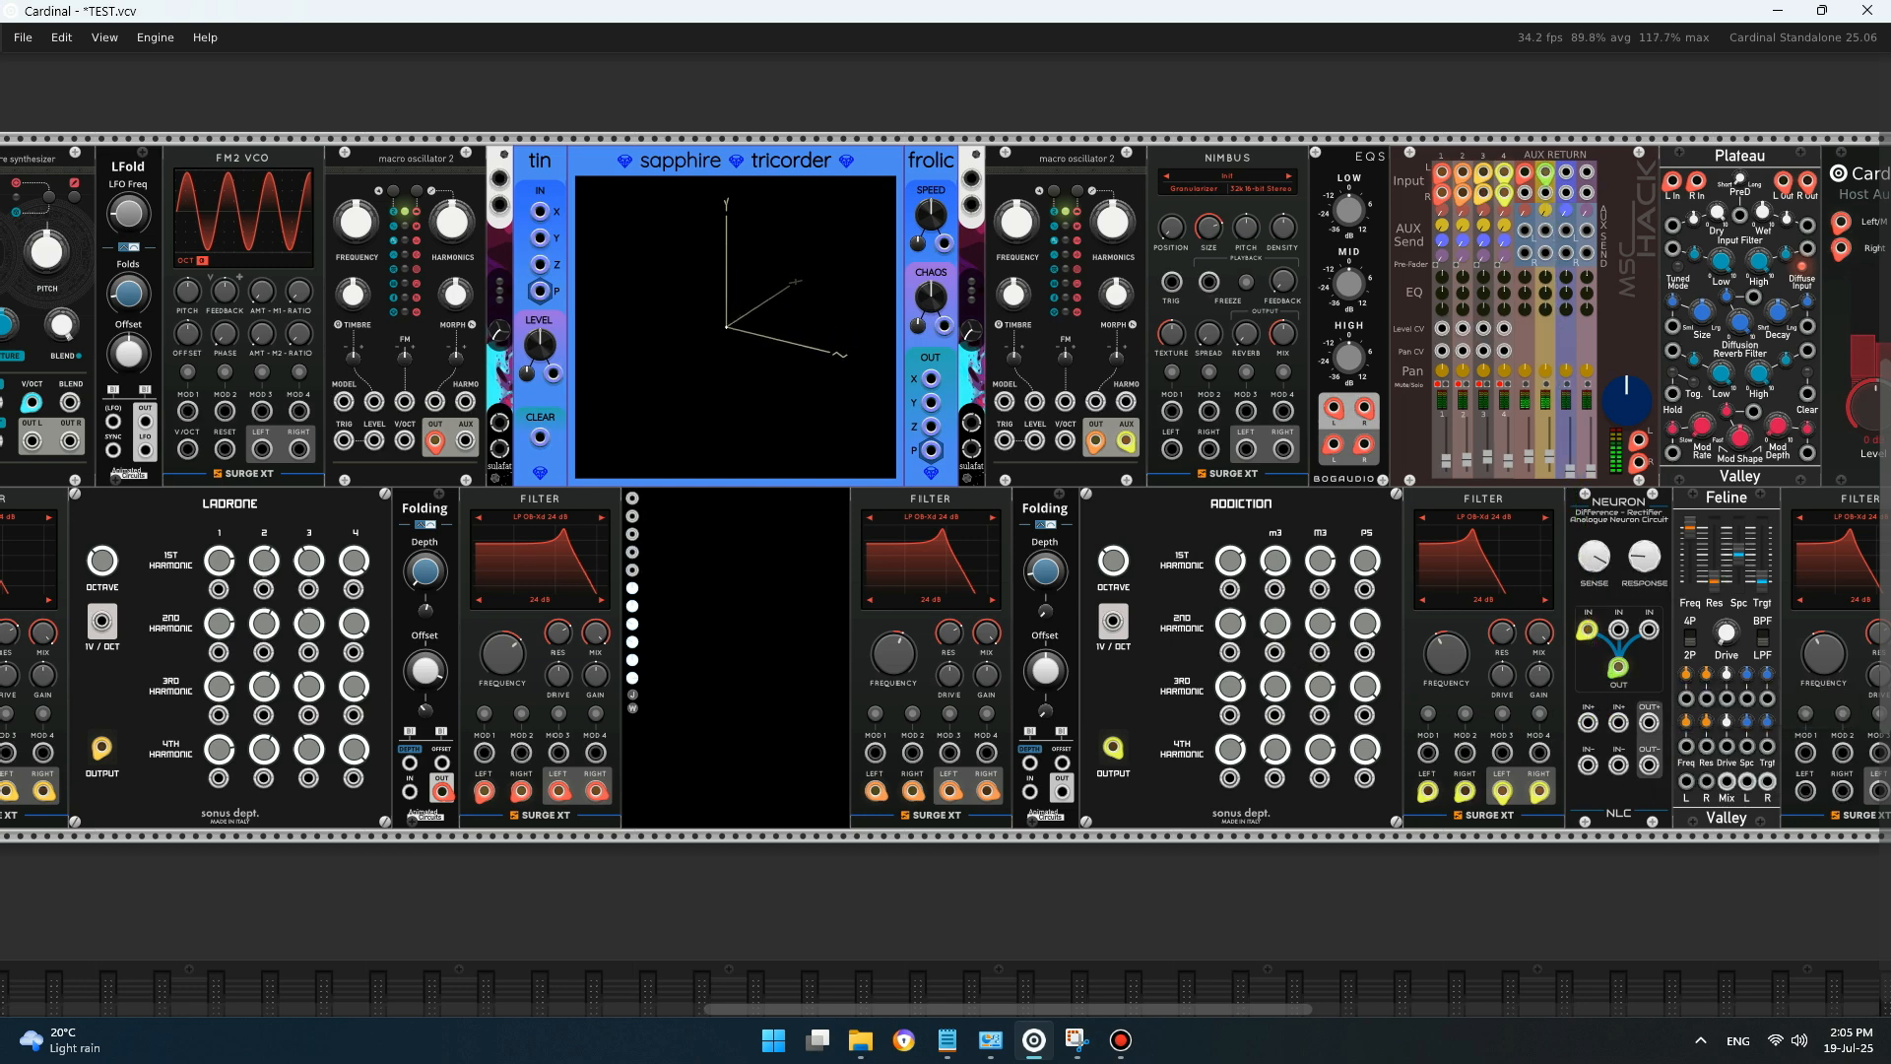
mouse_move(1643, 557)
mouse_down()
mouse_move(1594, 587)
mouse_move(1594, 498)
mouse_move(1643, 550)
mouse_up()
- Try the oscillator cable in Neuron's second input and the Diff-Rect inputs, feeding the AUX return from the Diff-Rect negative and positive outputs
drag(1126, 442, 1619, 628)
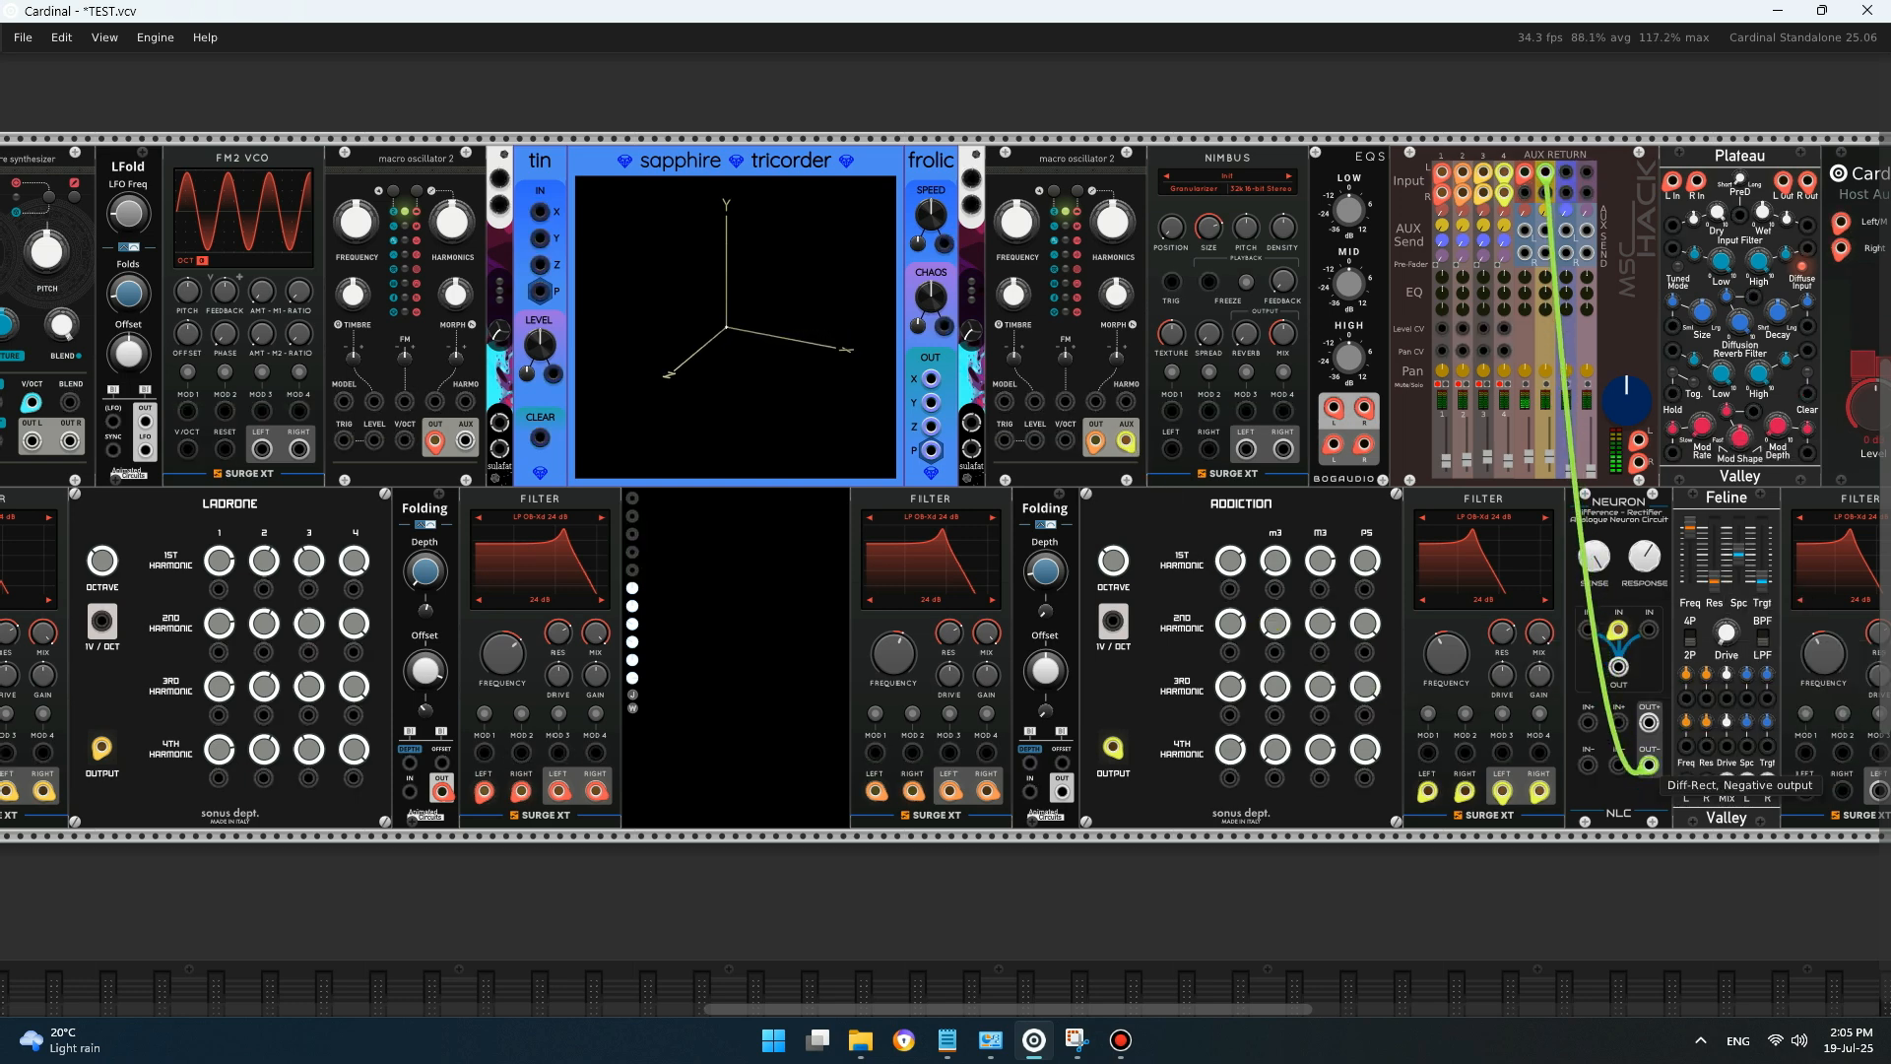
drag(1617, 631, 1587, 722)
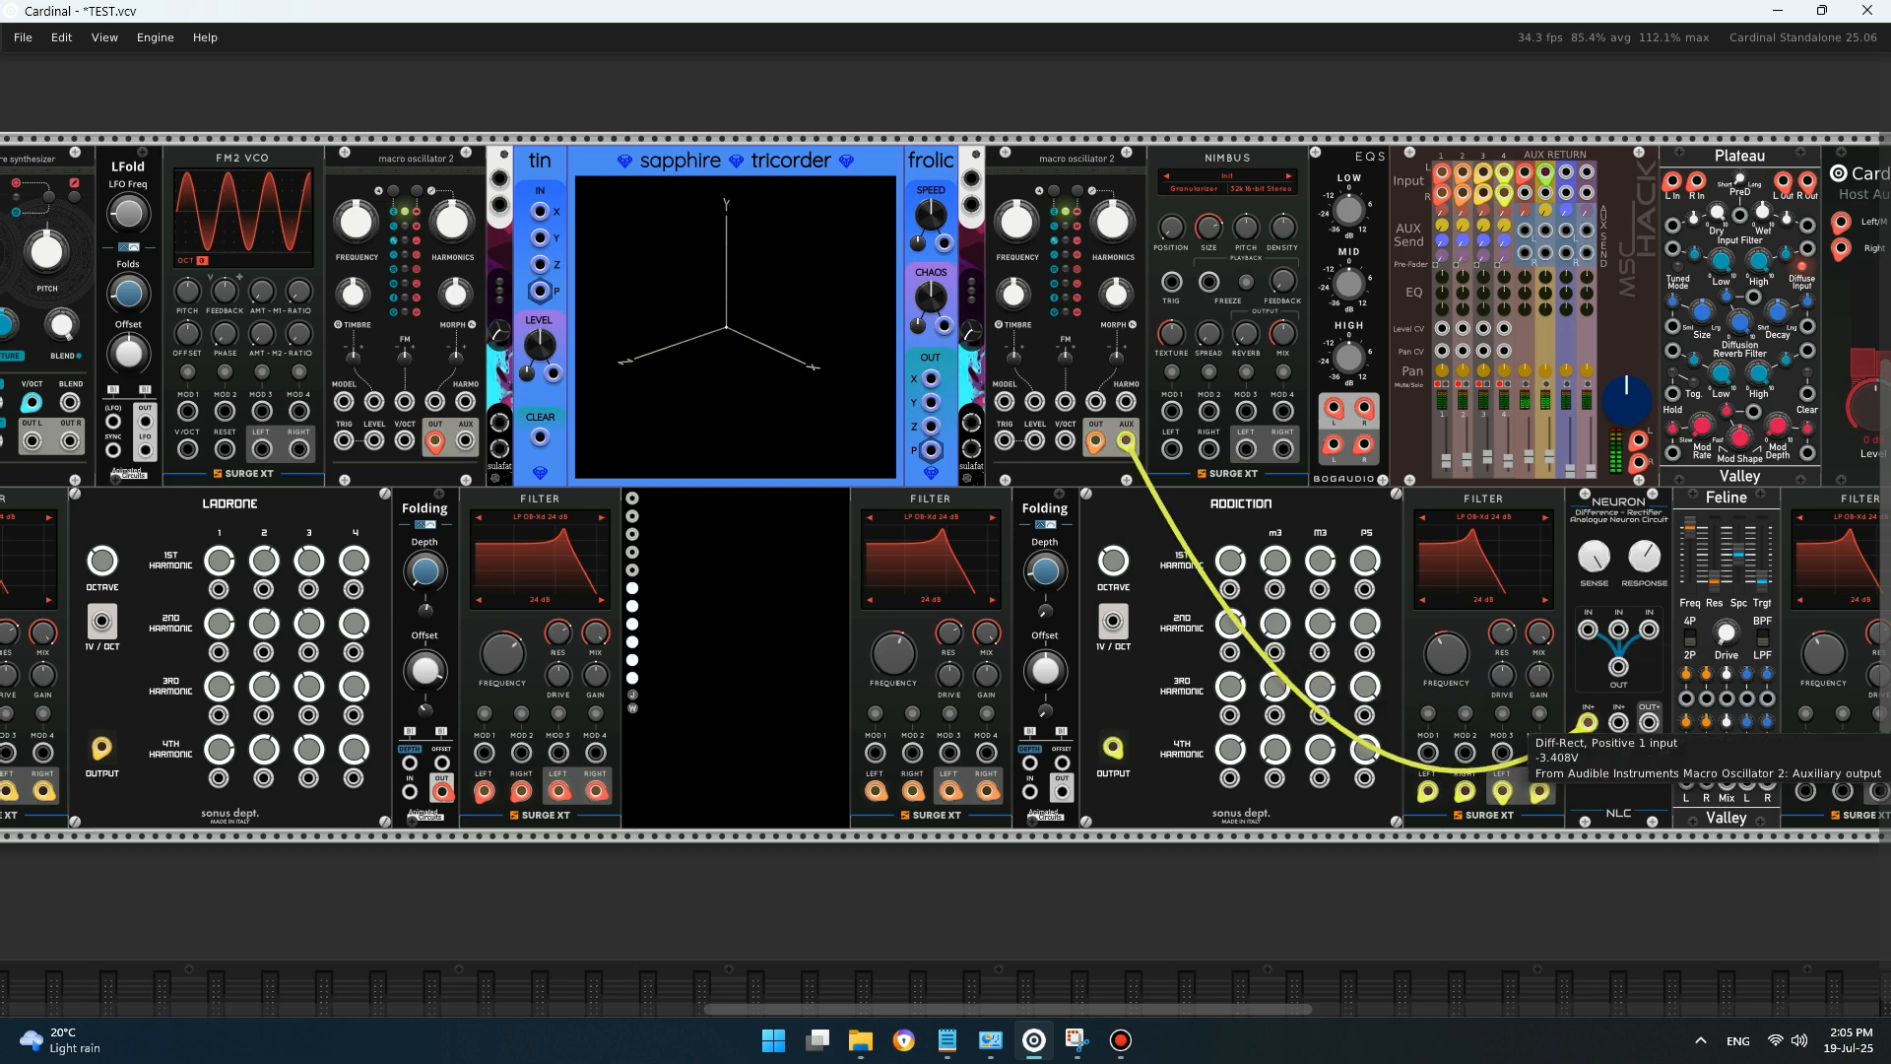
drag(1587, 722, 1648, 722)
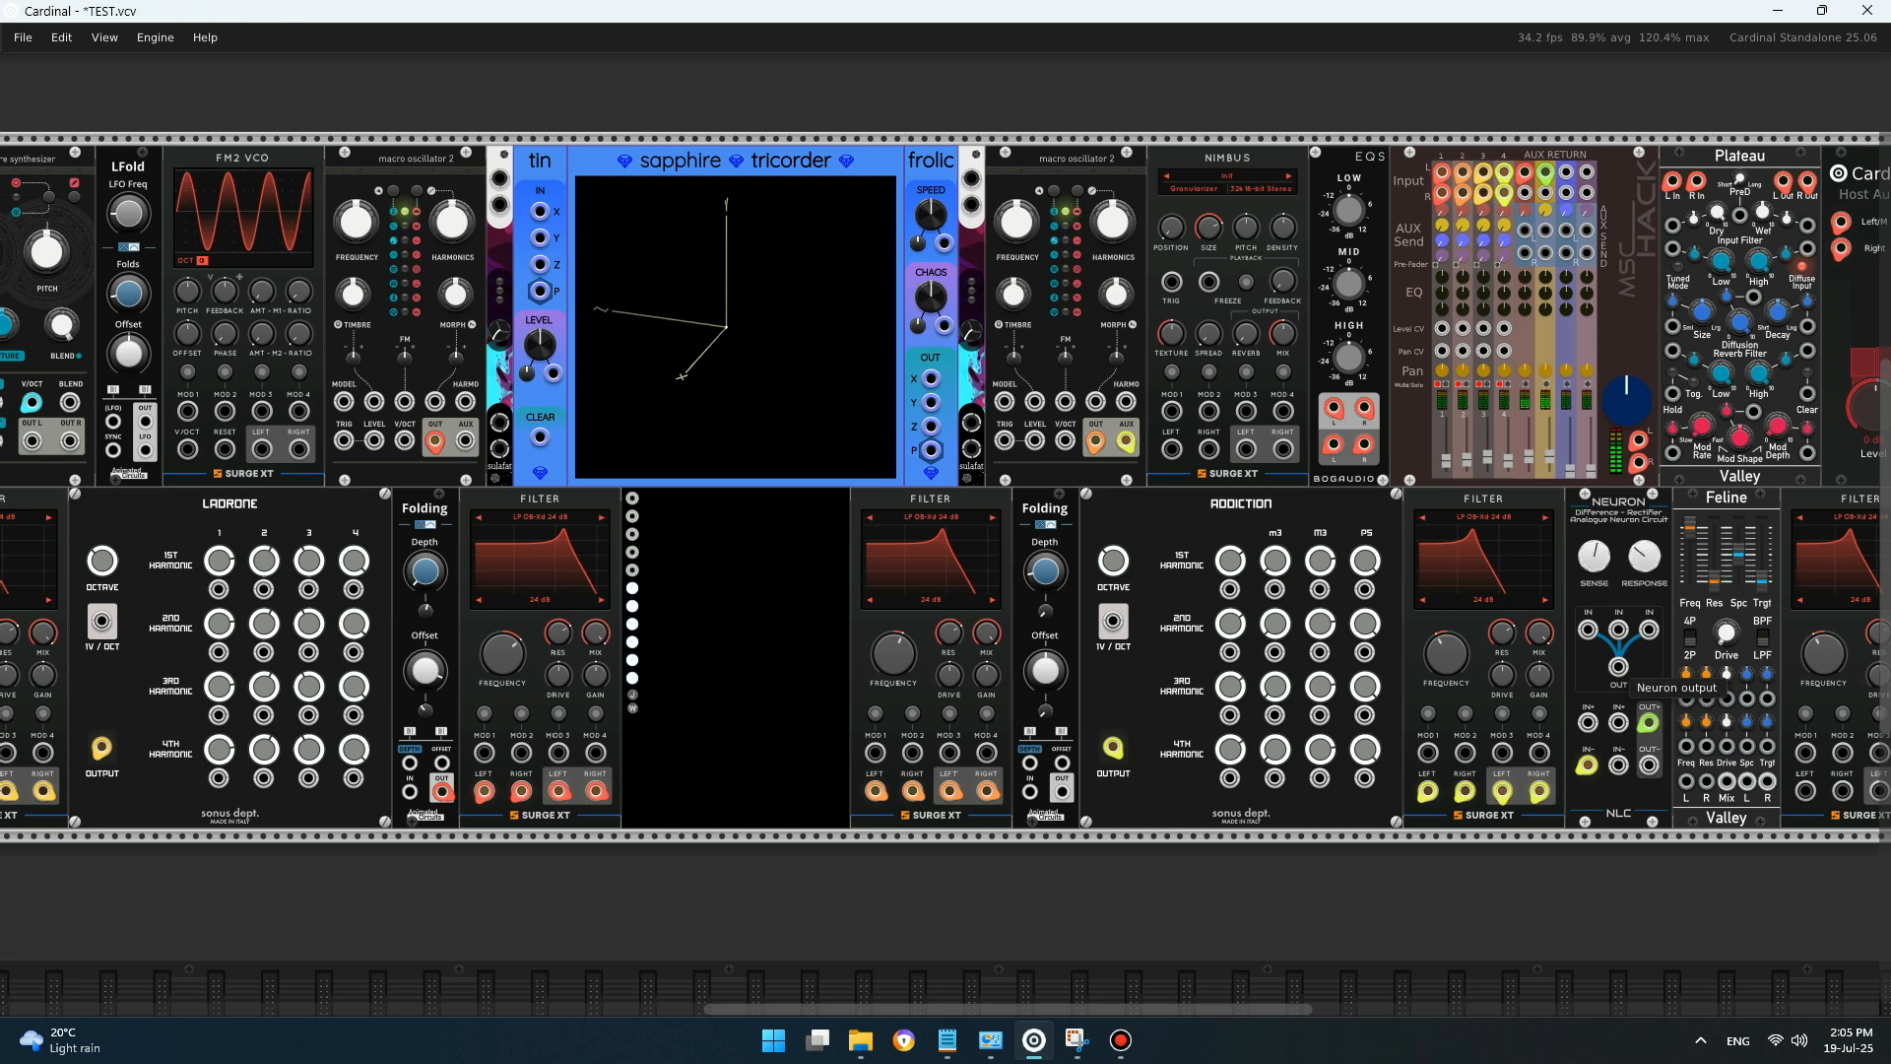
- Remove the oscillator's auxiliary cable to Neuron and the cable from Neuron to the mixer's AUX return
drag(1126, 442, 1611, 941)
drag(1649, 724, 1616, 887)
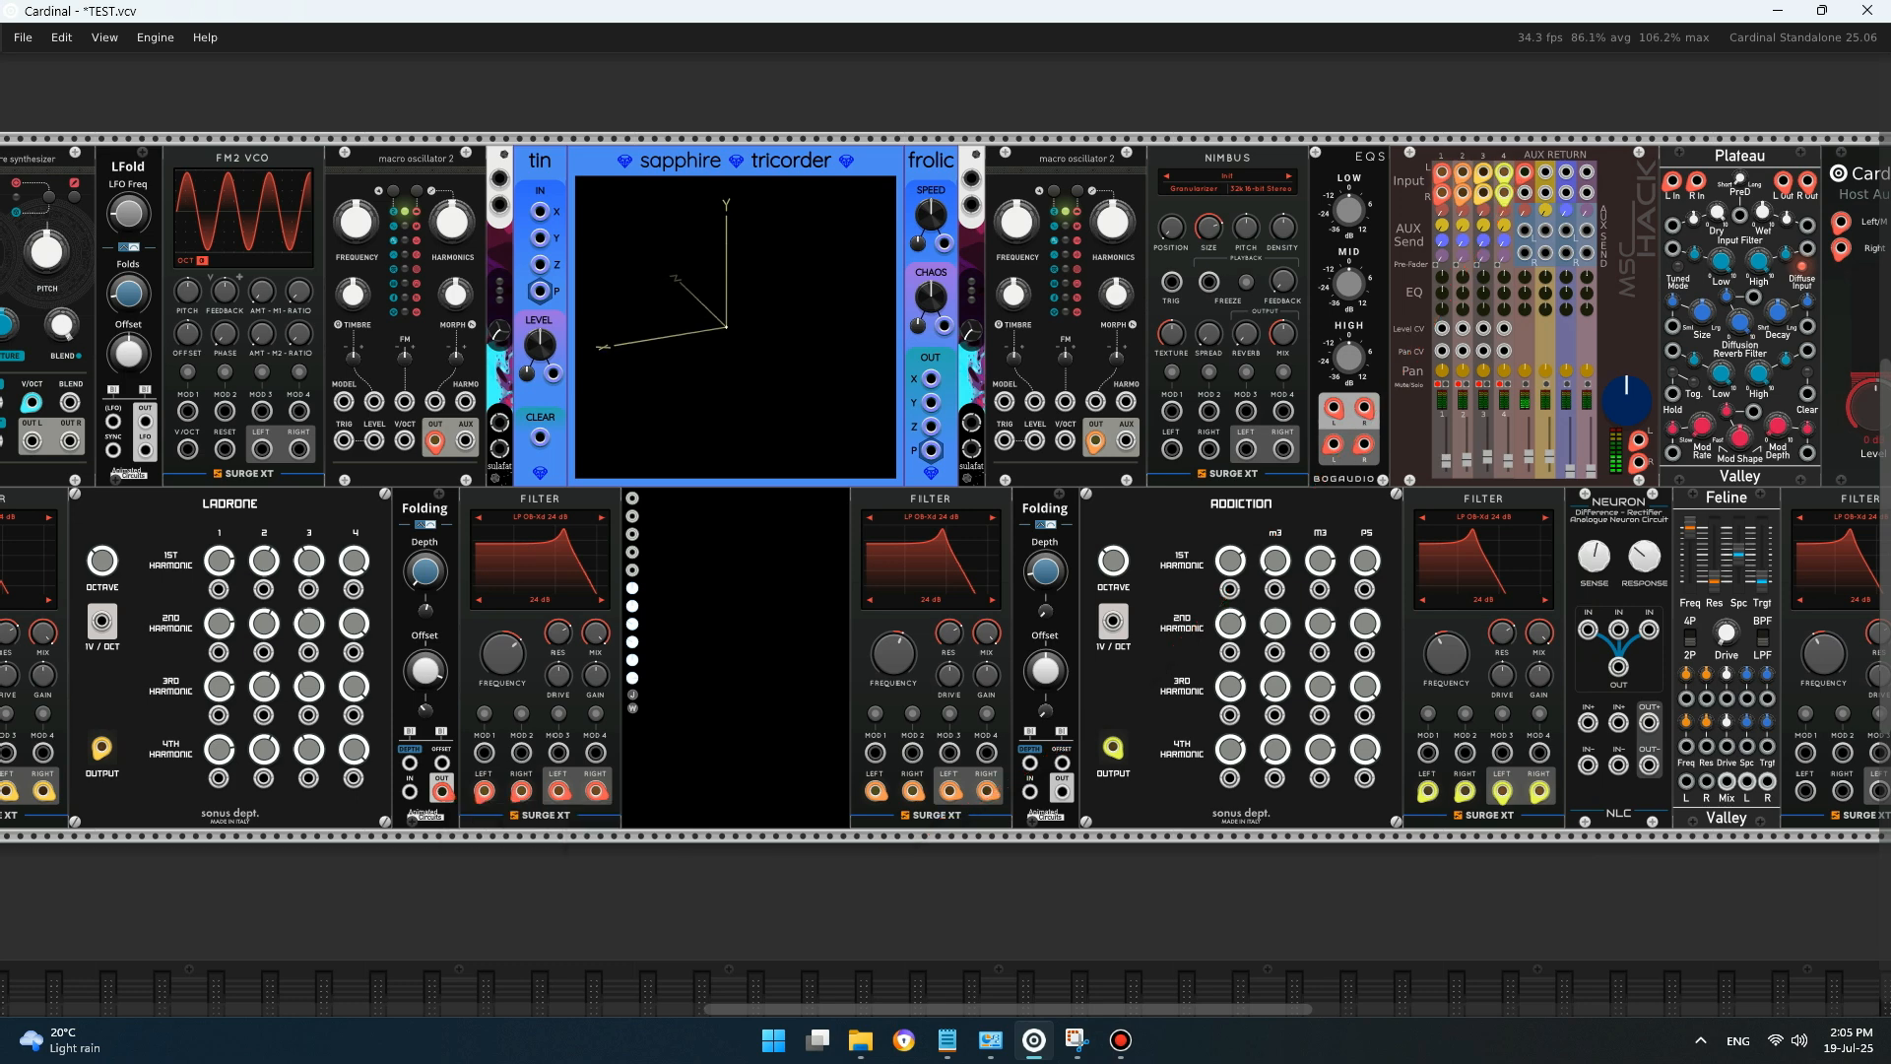
scroll(946, 577, left, 3)
scroll(946, 483, left, 6)
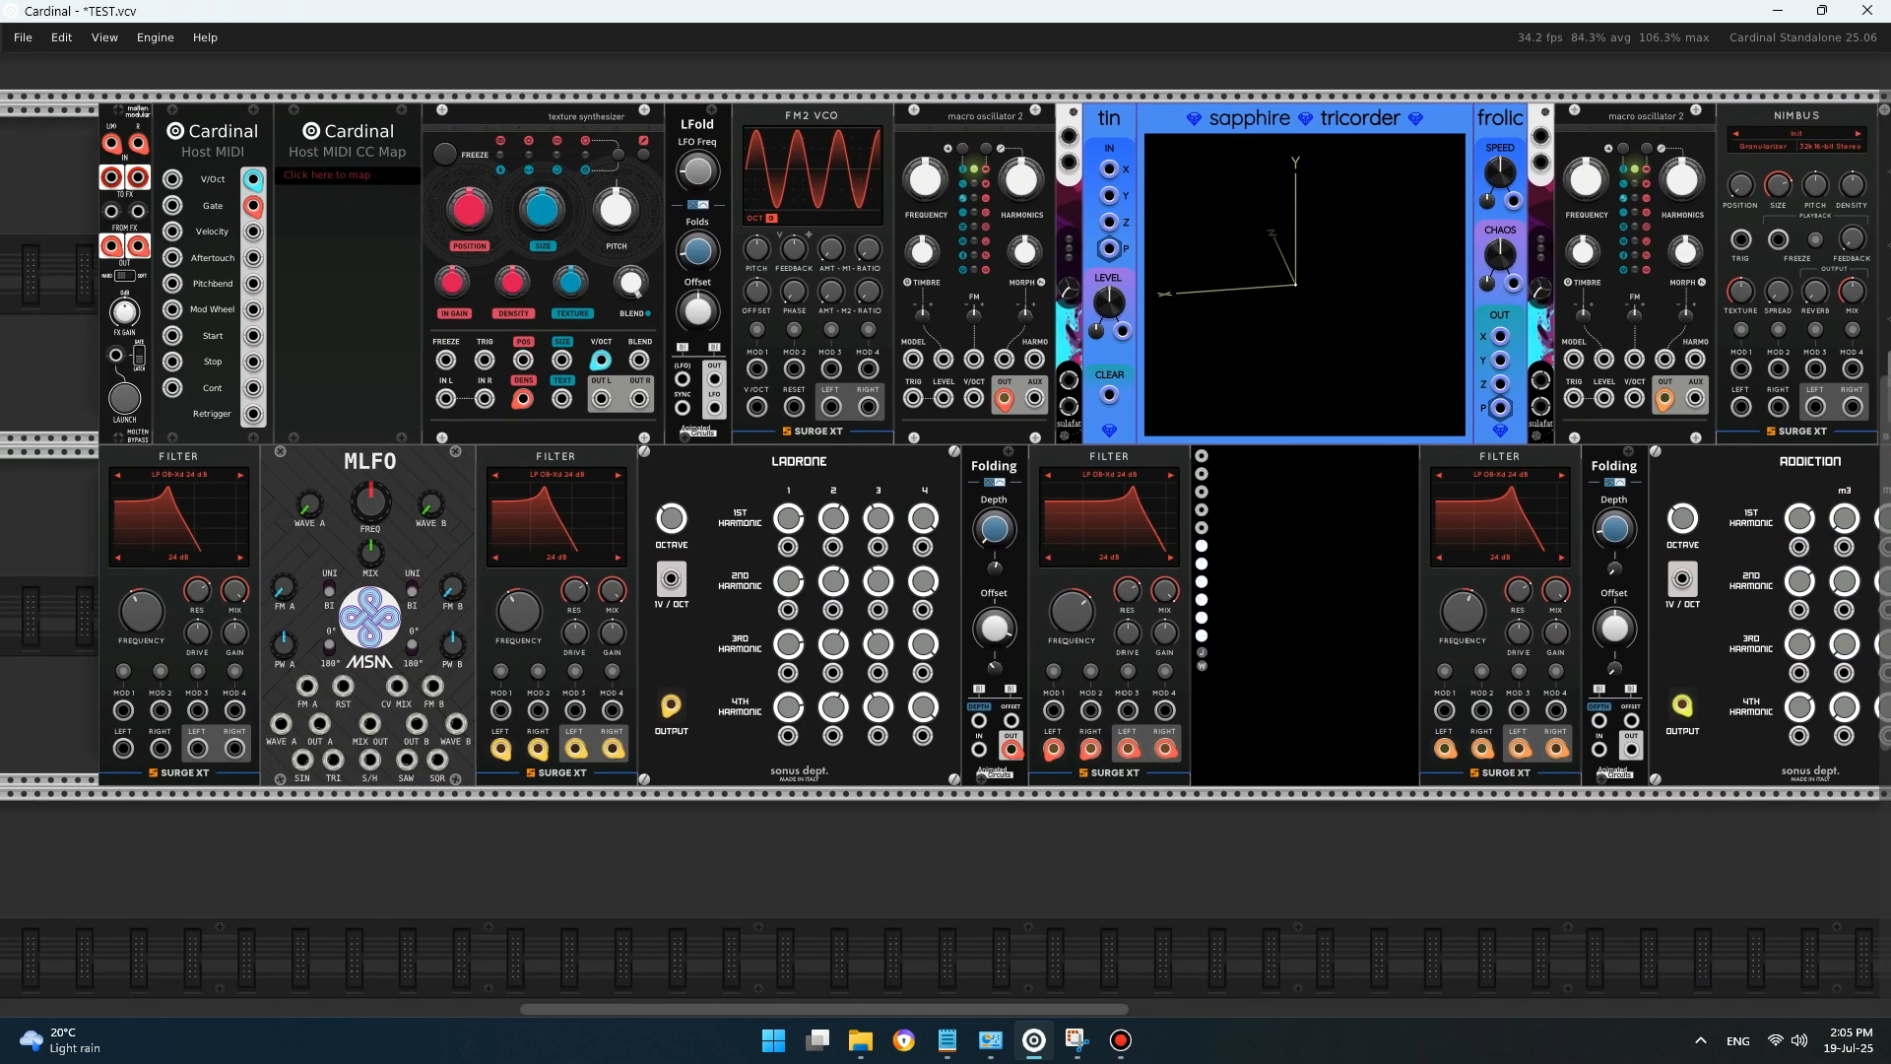
scroll(946, 444, right, 1)
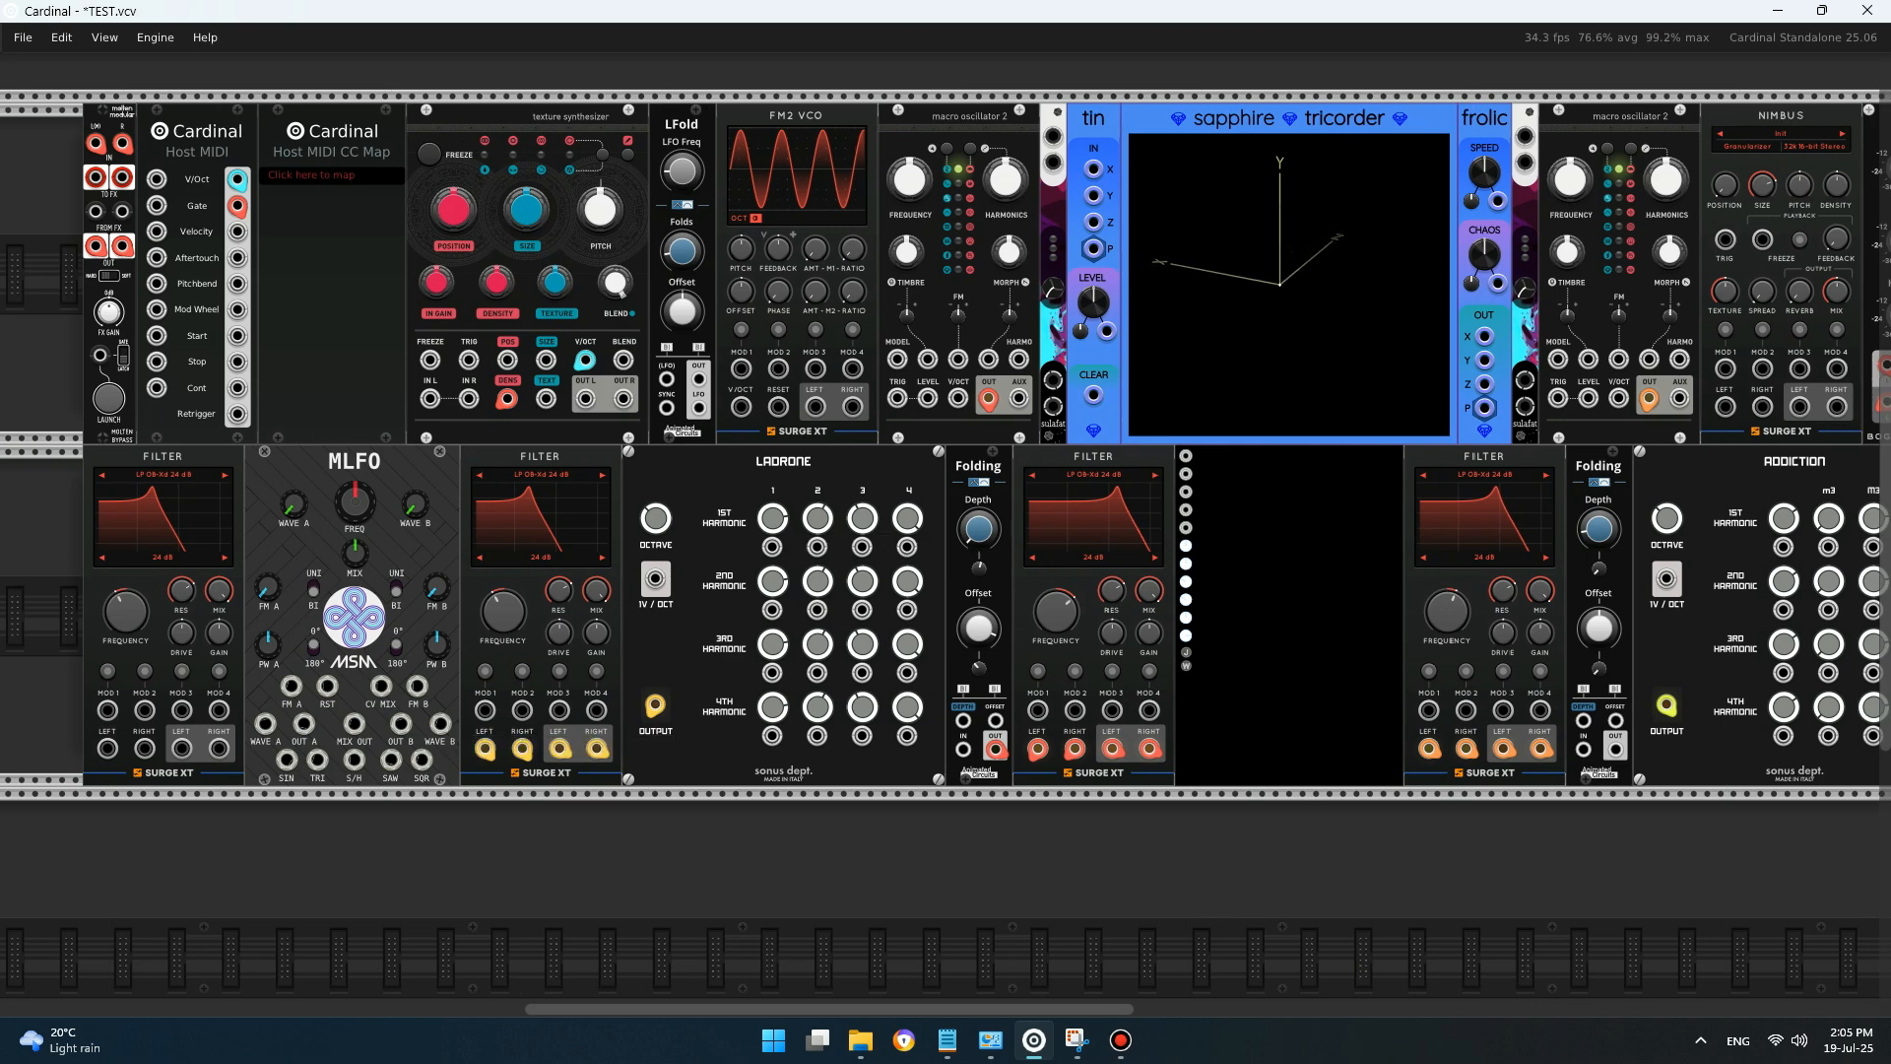
- Cable MLFO's B master output to the mixer's #6 input and try the A random staircase output as the source instead
drag(441, 724, 1756, 129)
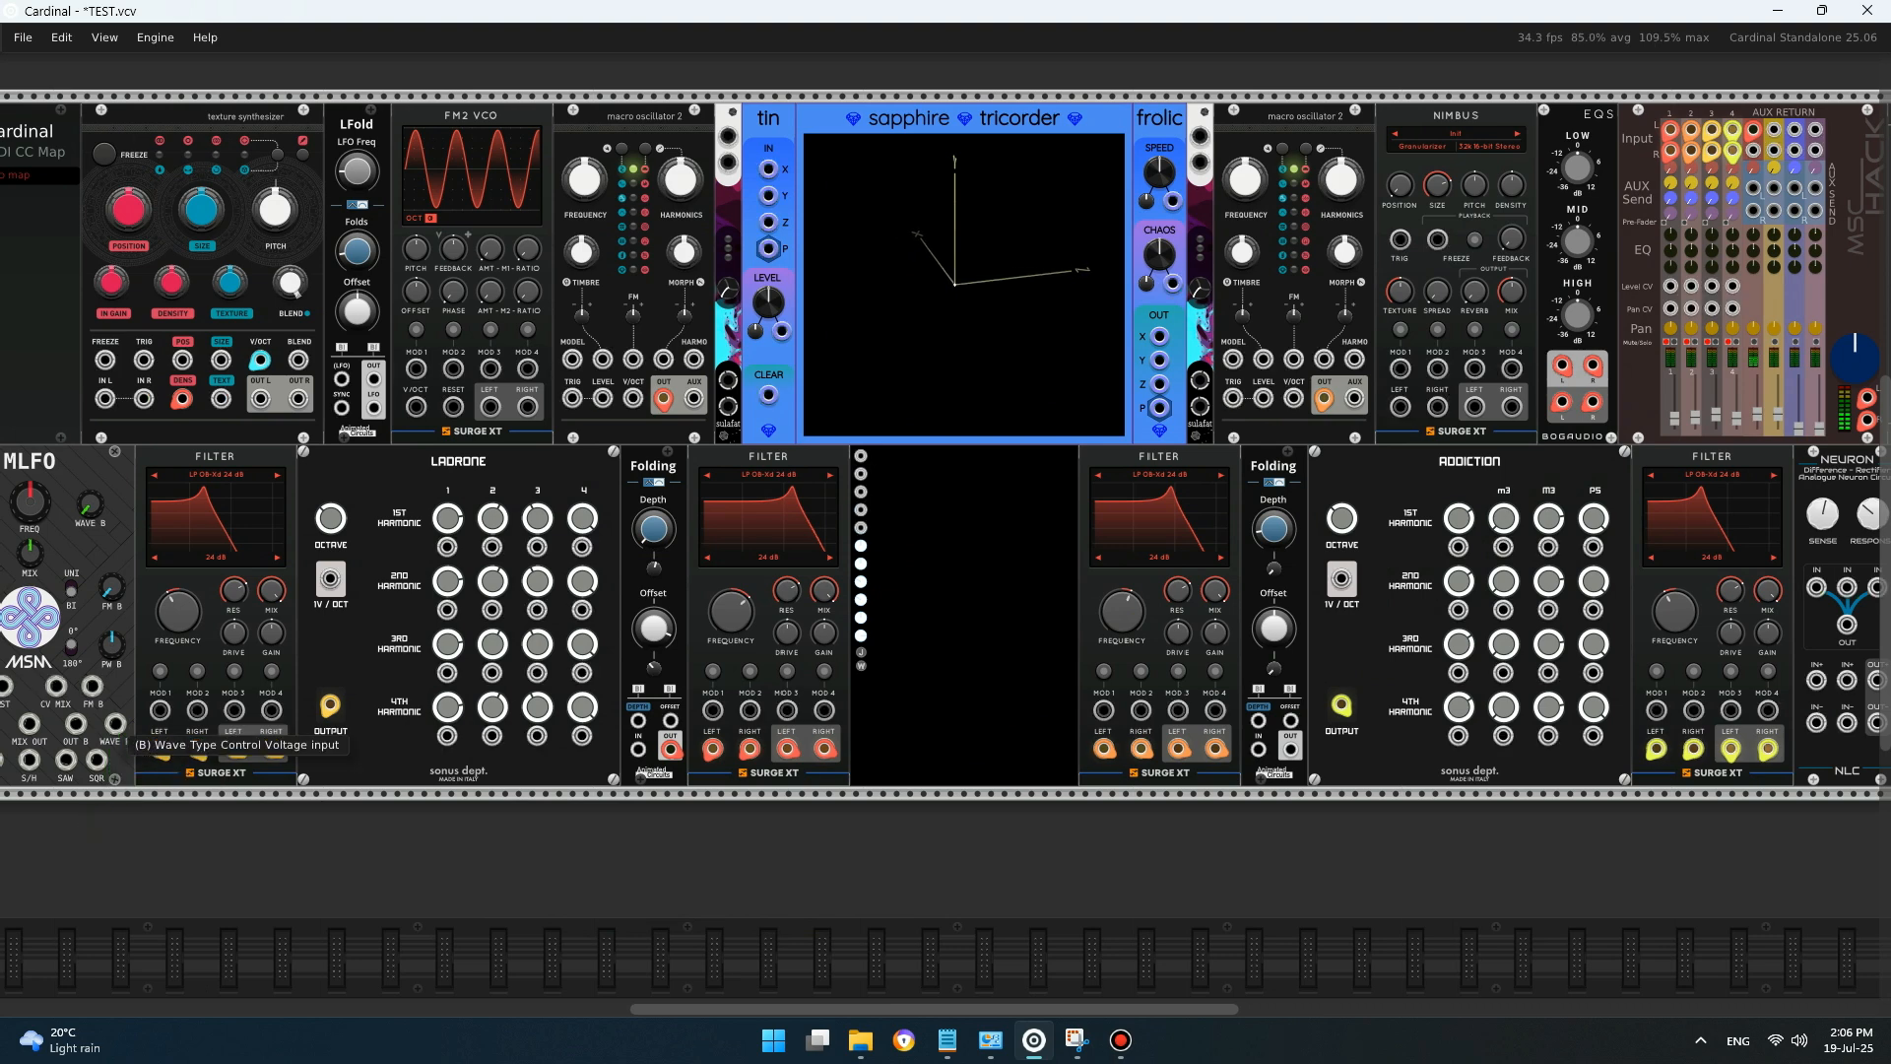
drag(75, 724, 1656, 174)
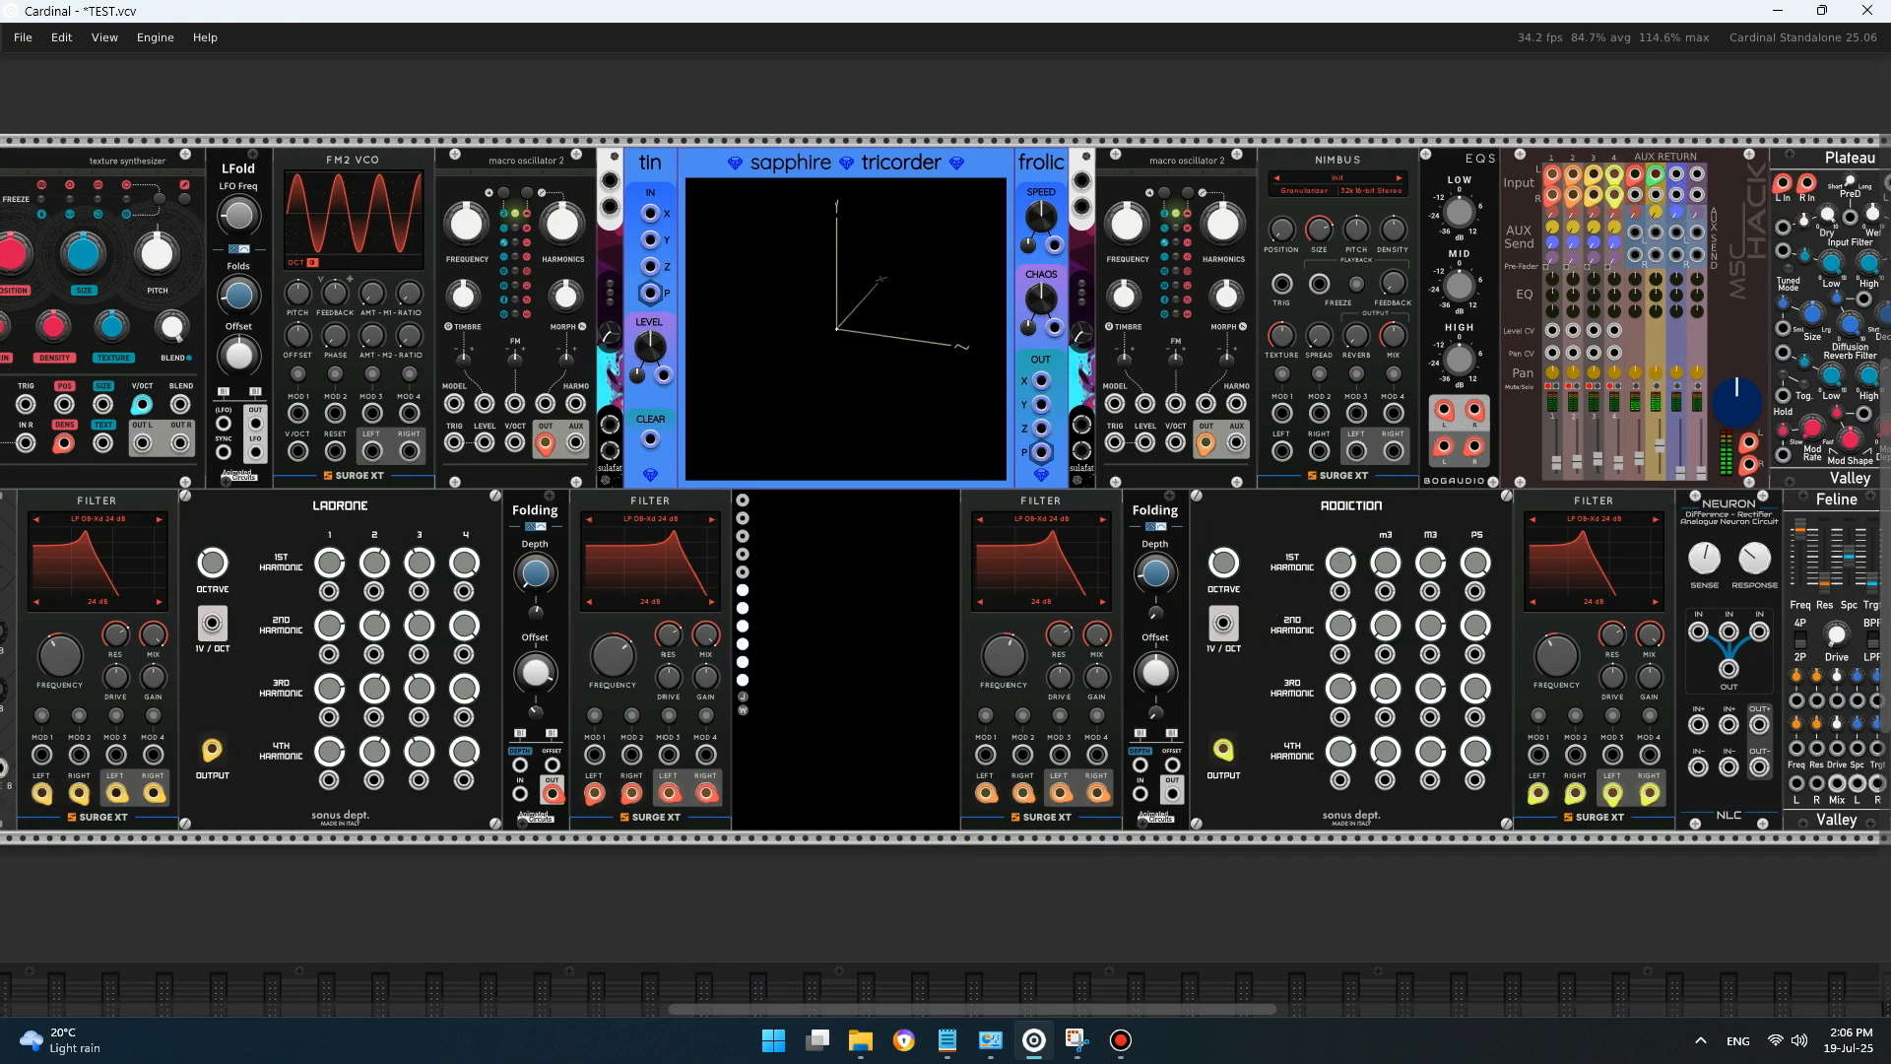
scroll(946, 532, left, 7)
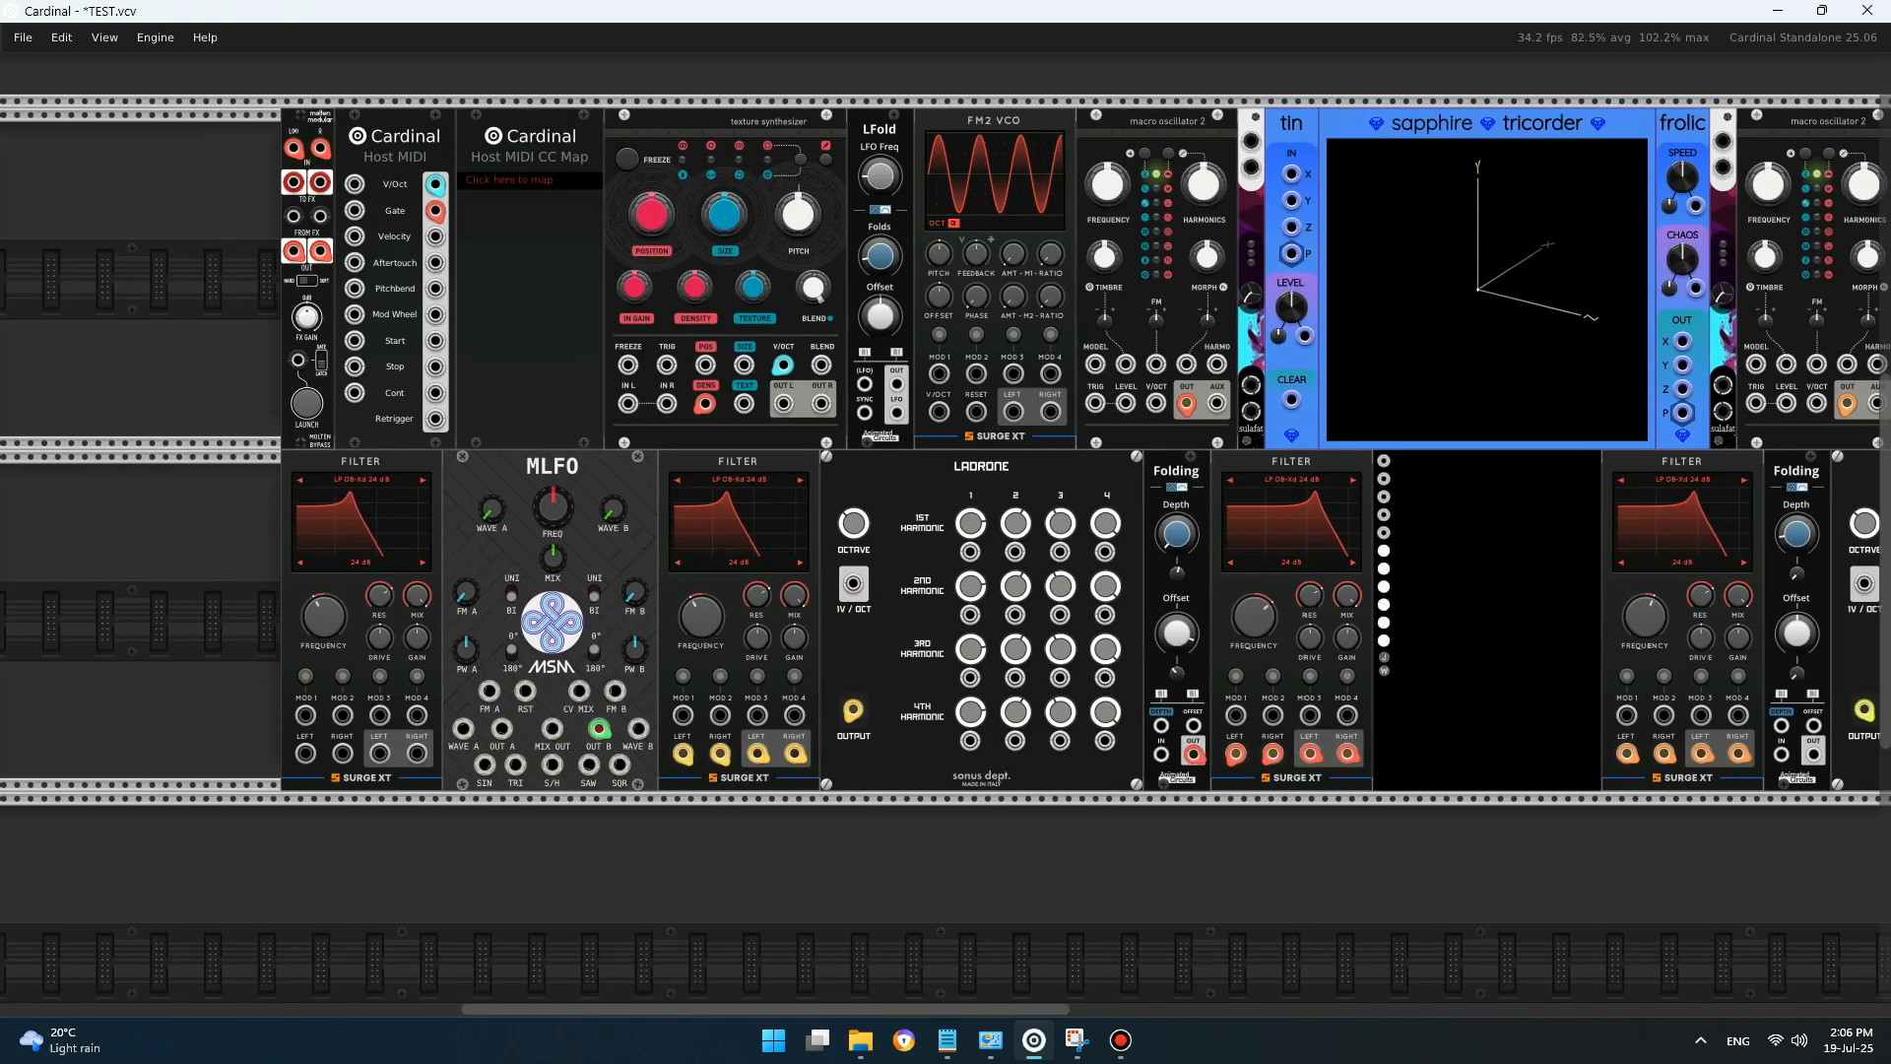
drag(599, 729, 553, 765)
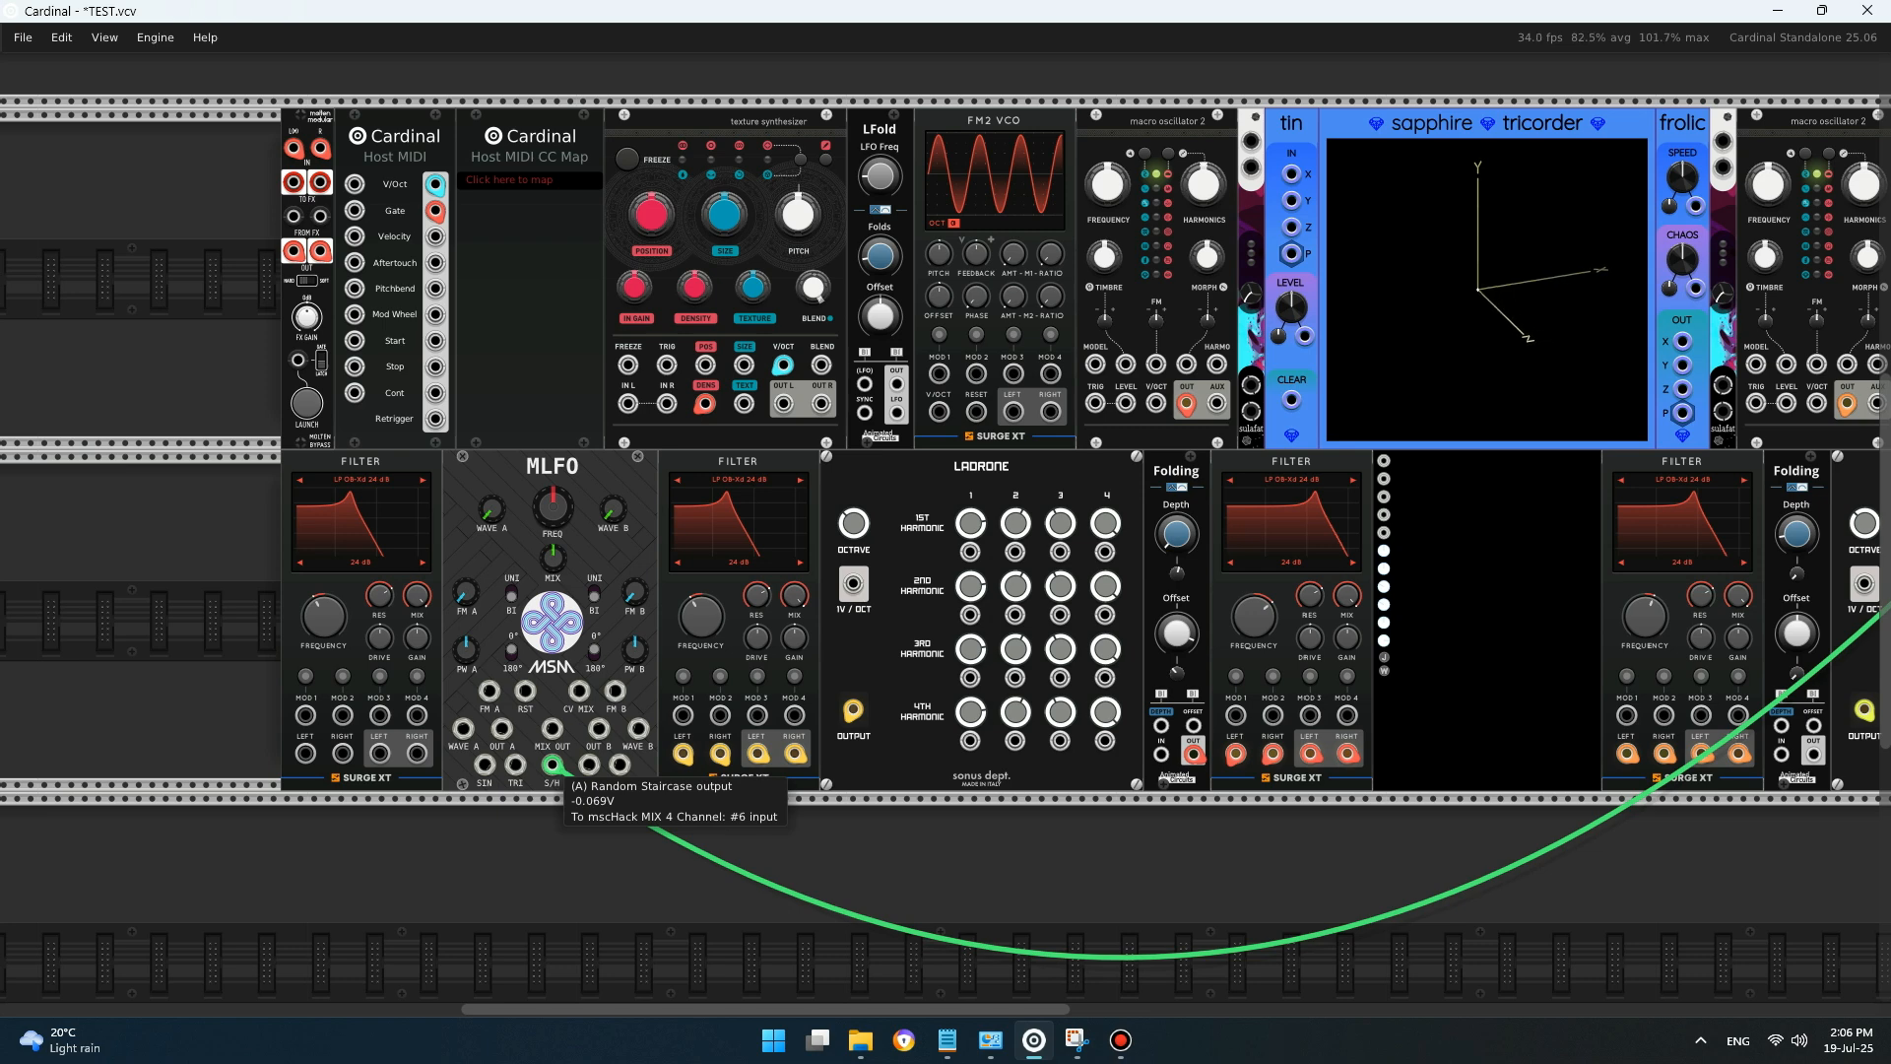
- Set MLFO's Wave A and Wave B knobs around their middle position and move the mixer cable to the A sine output
drag(492, 510, 492, 374)
drag(613, 498, 612, 493)
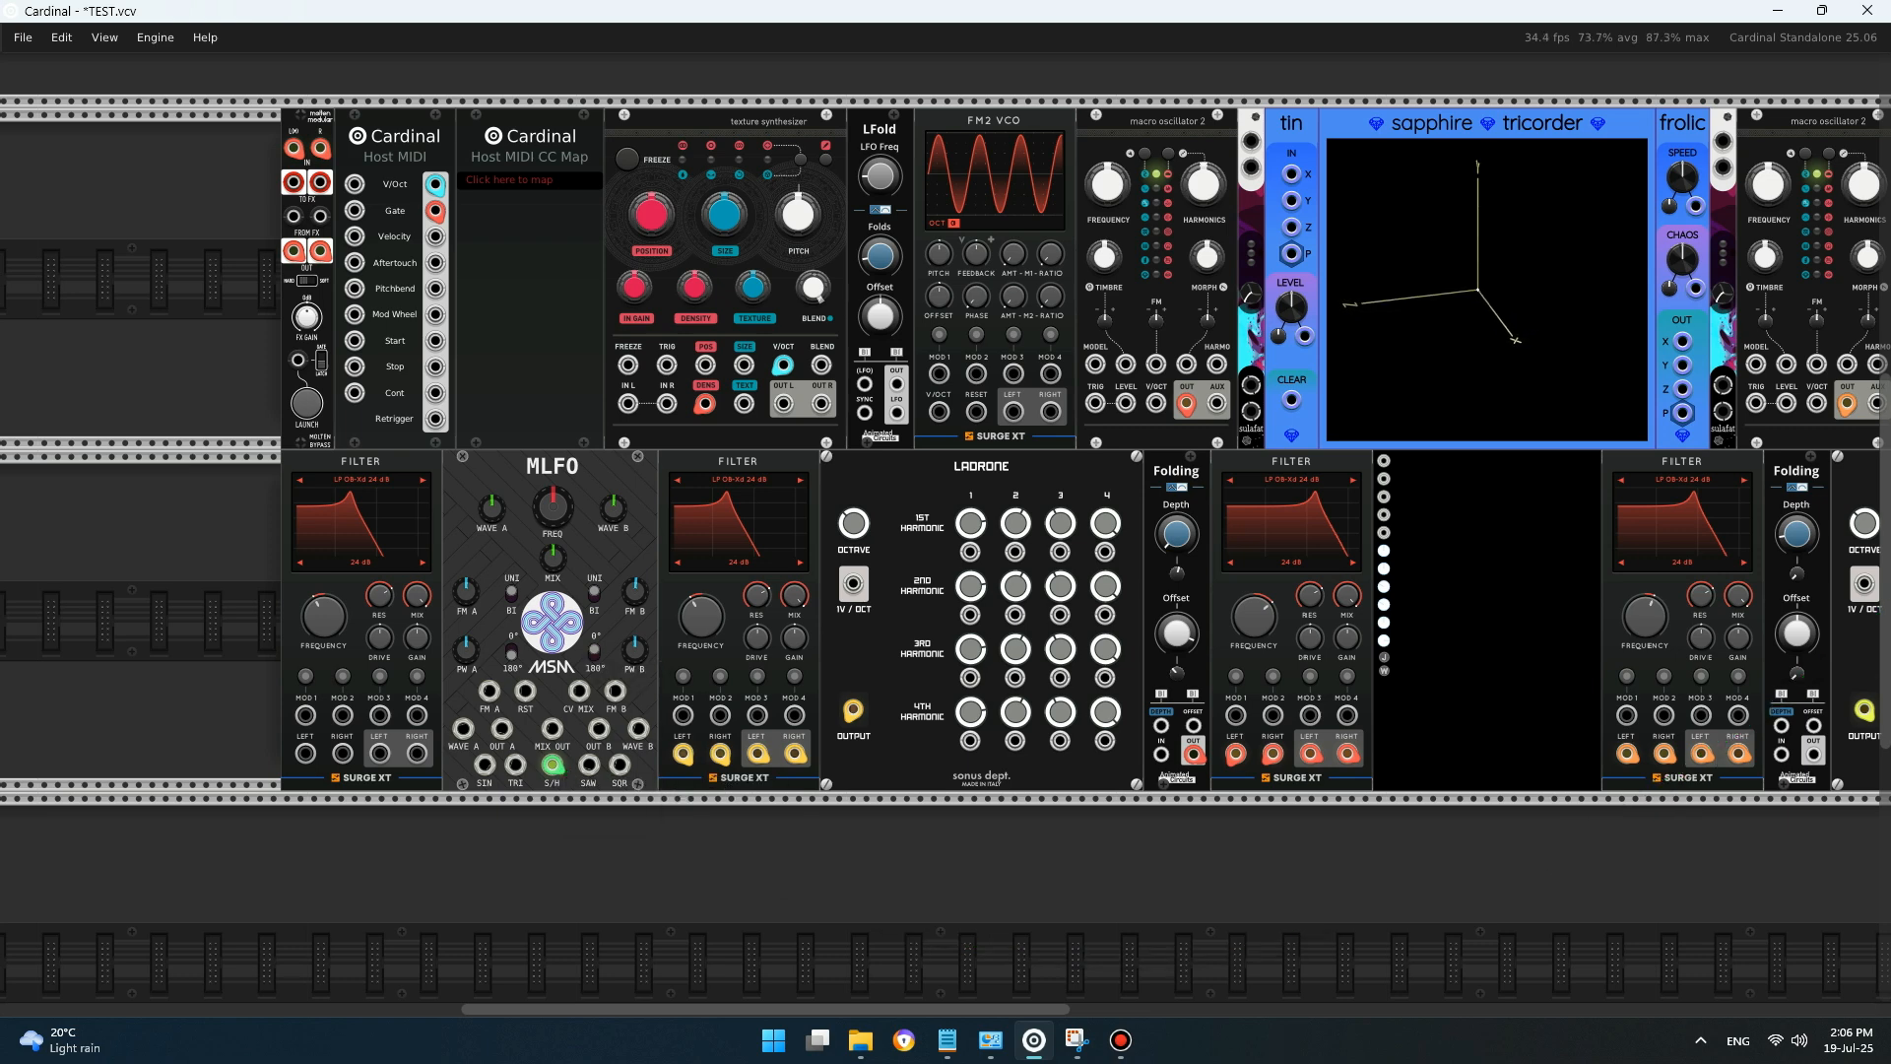
drag(552, 764, 462, 730)
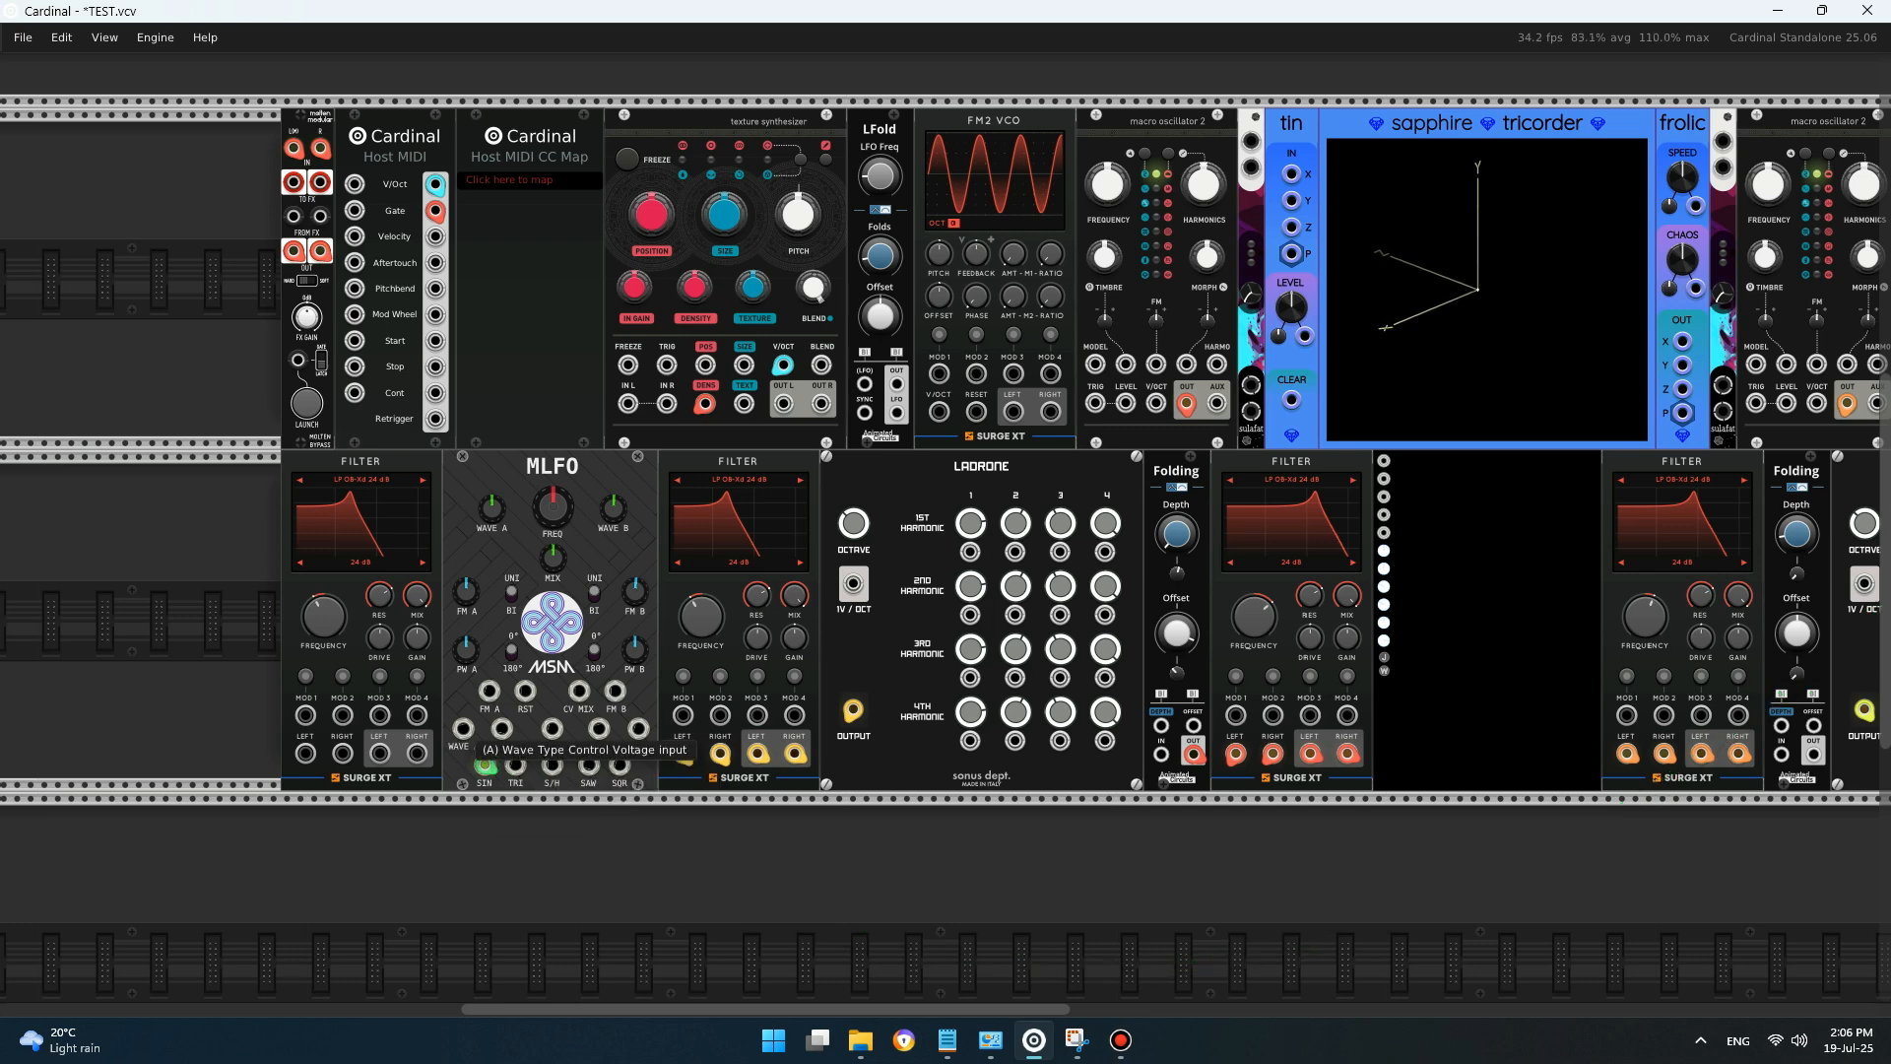
- Try modulating MLFO's Wave A CV input from the macro oscillator's auxiliary output, with MLFO's A master output feeding the mixer, and remove the modulation cable
drag(1218, 402, 463, 729)
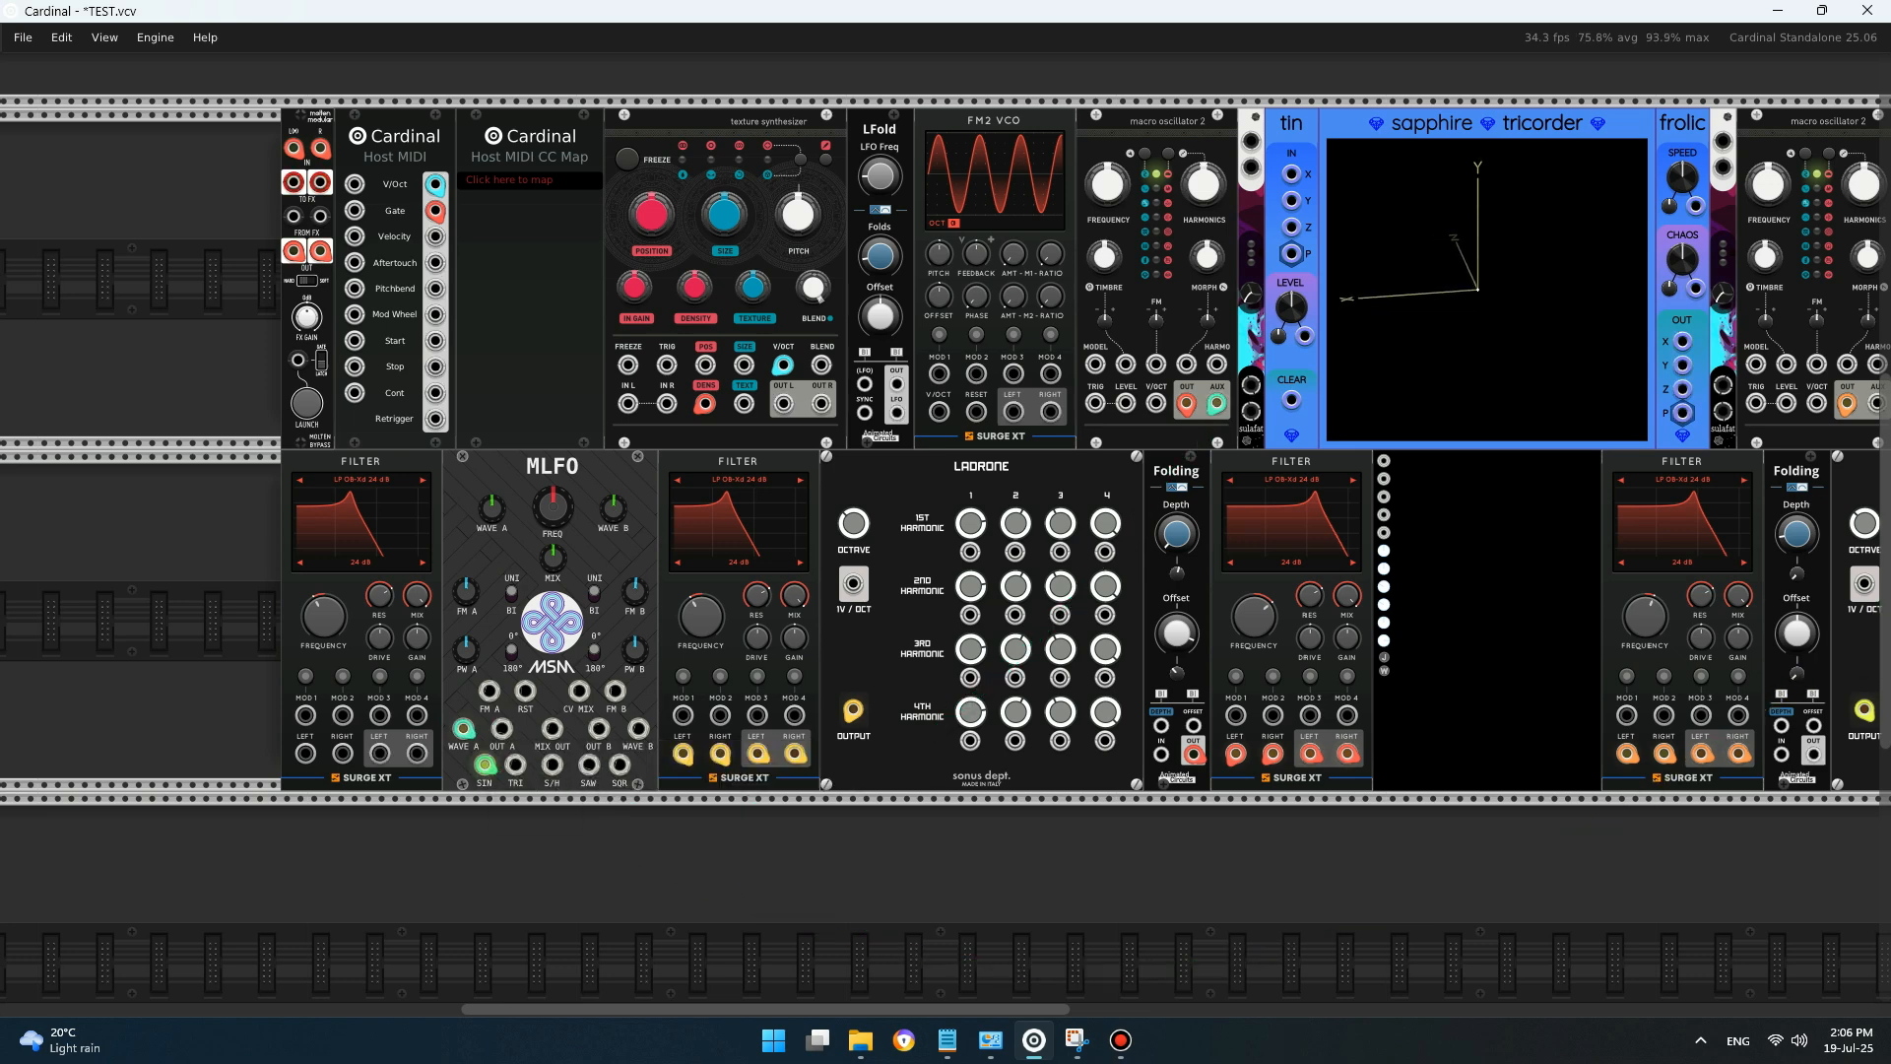
drag(485, 764, 464, 730)
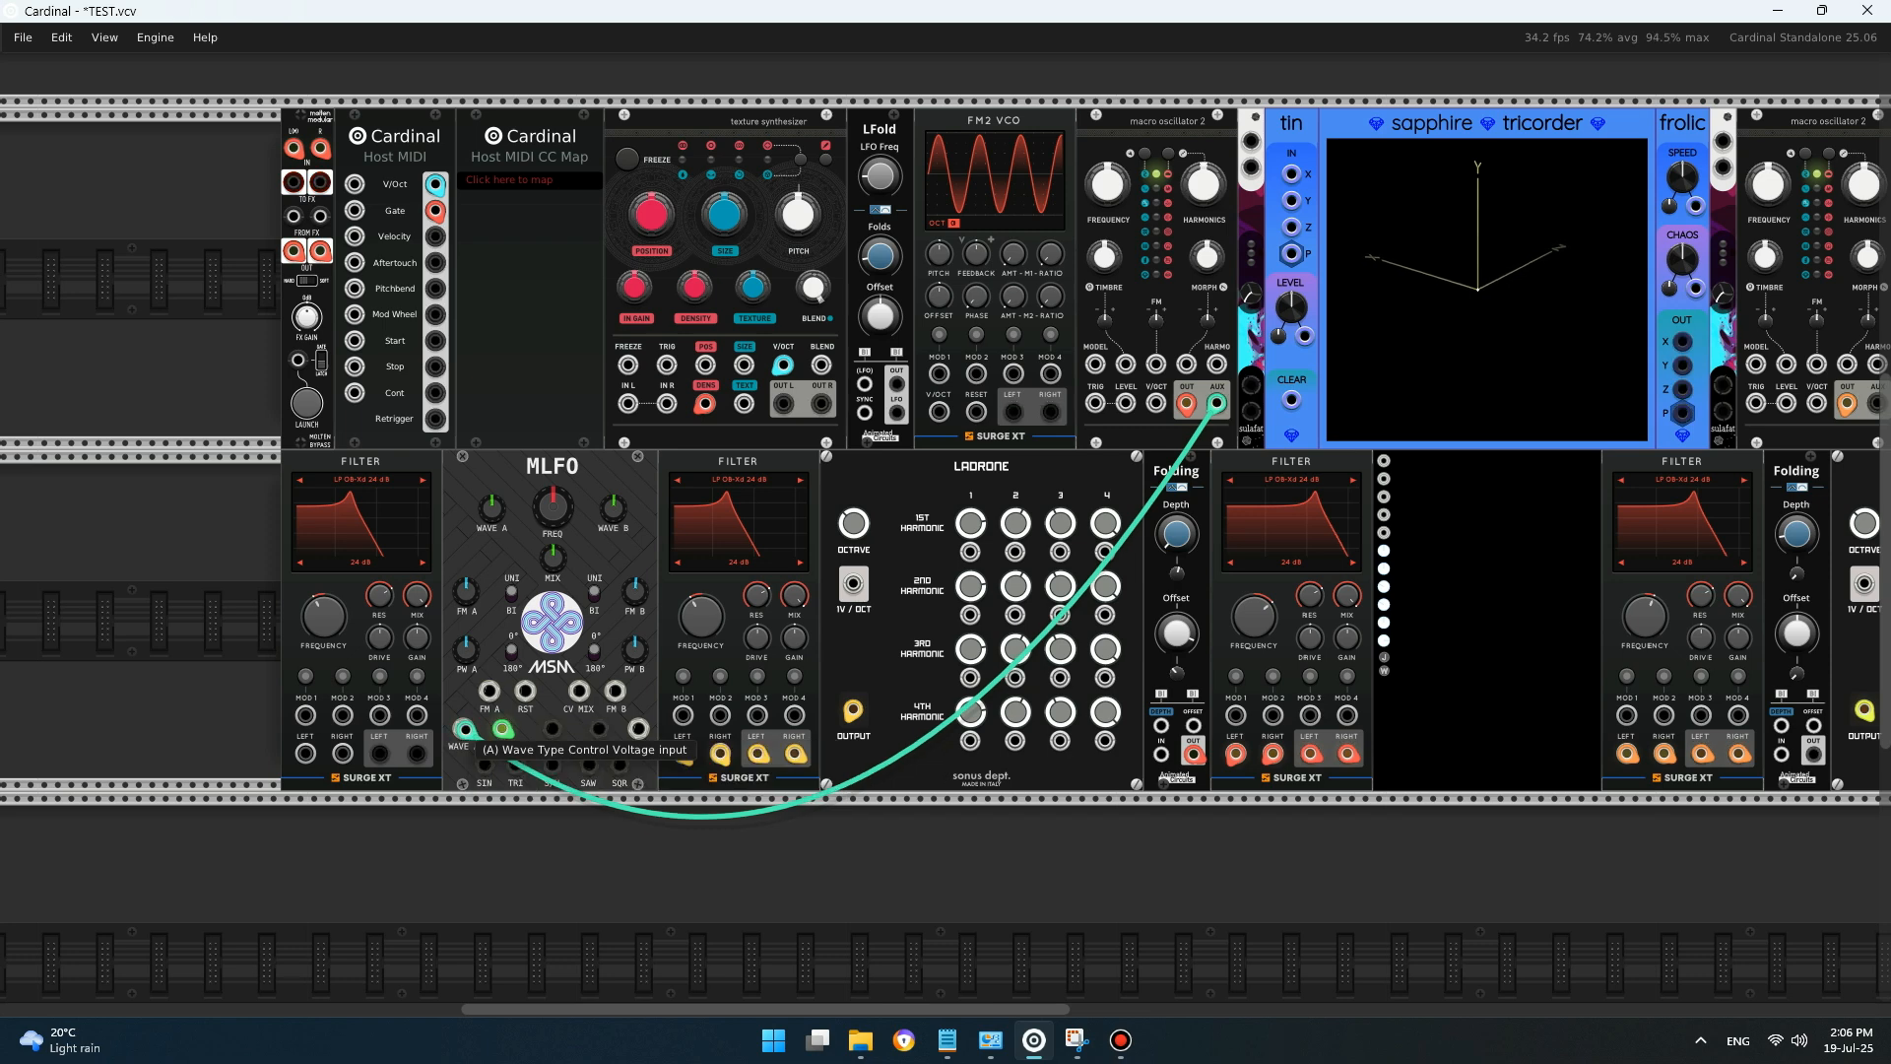
drag(464, 730, 488, 826)
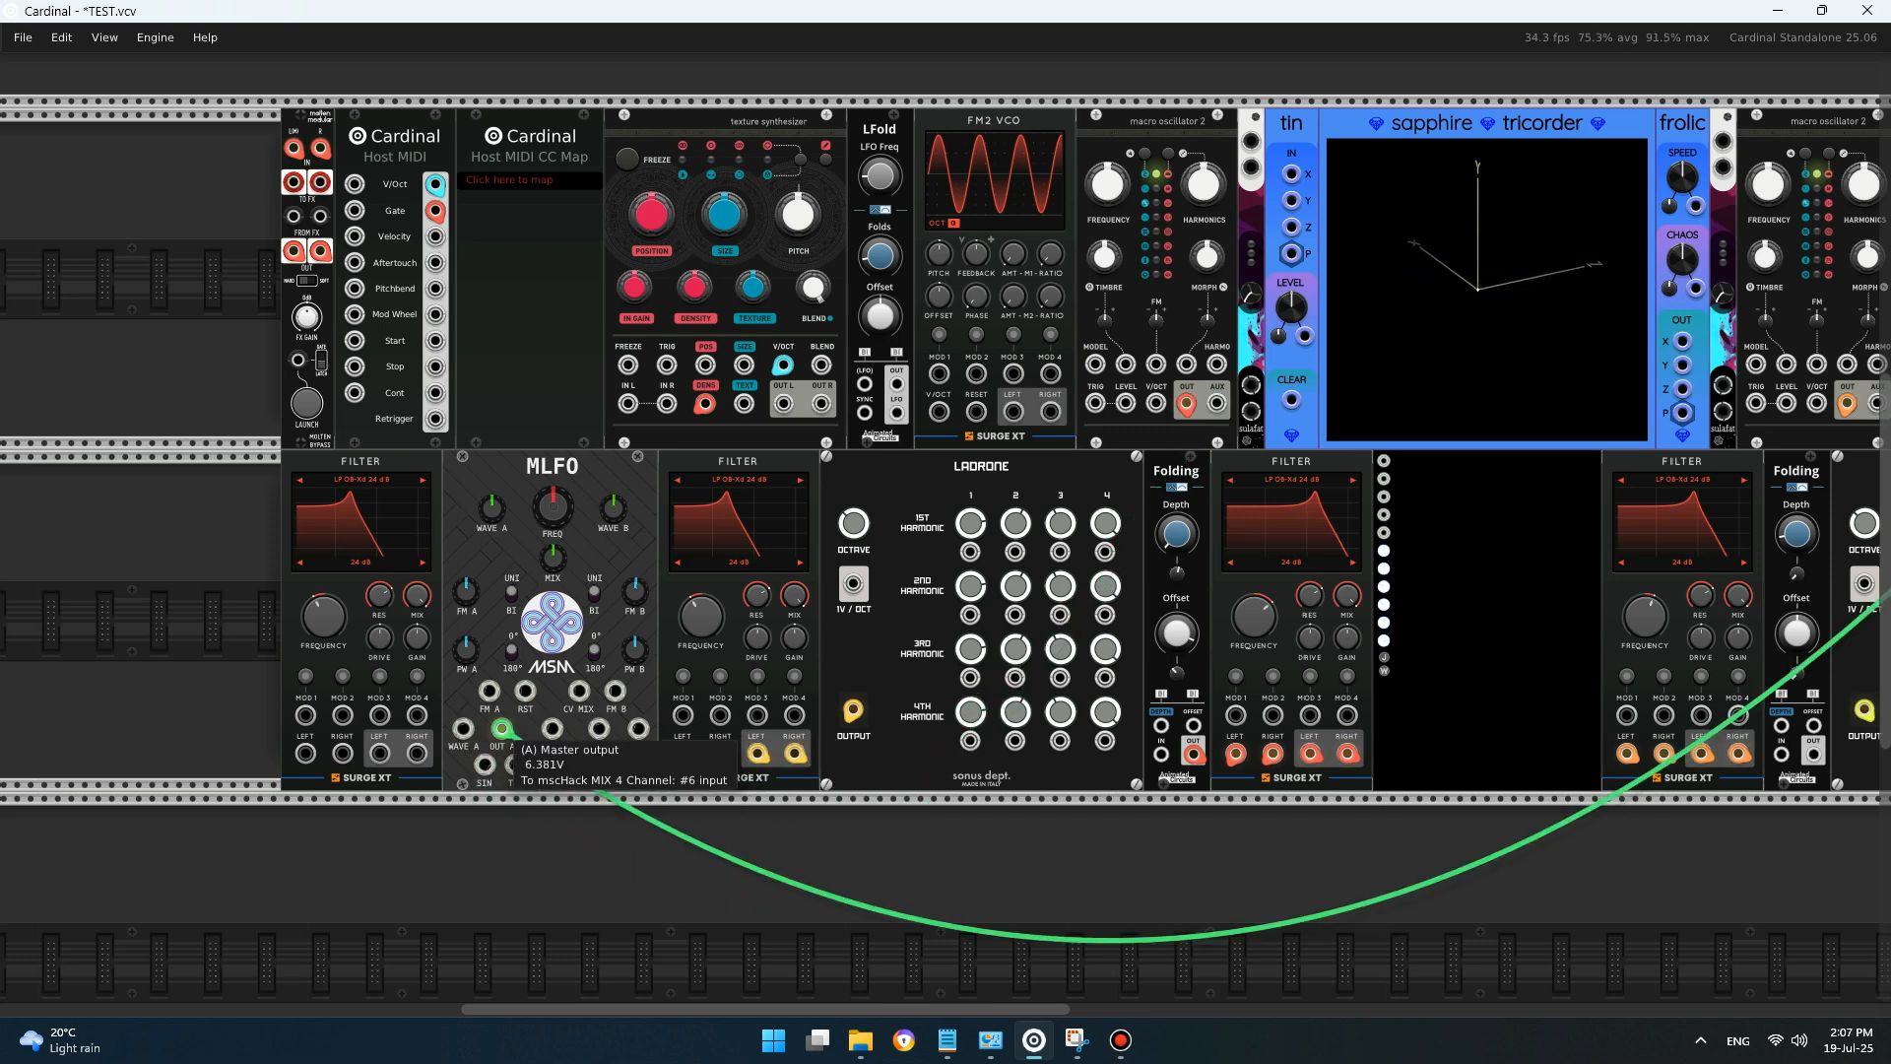
- Move the mixer cable to MLFO's B square output, set its Frequency to 17.991 Hz, turn Wave A fully down and adjust Wave B
drag(502, 729, 621, 767)
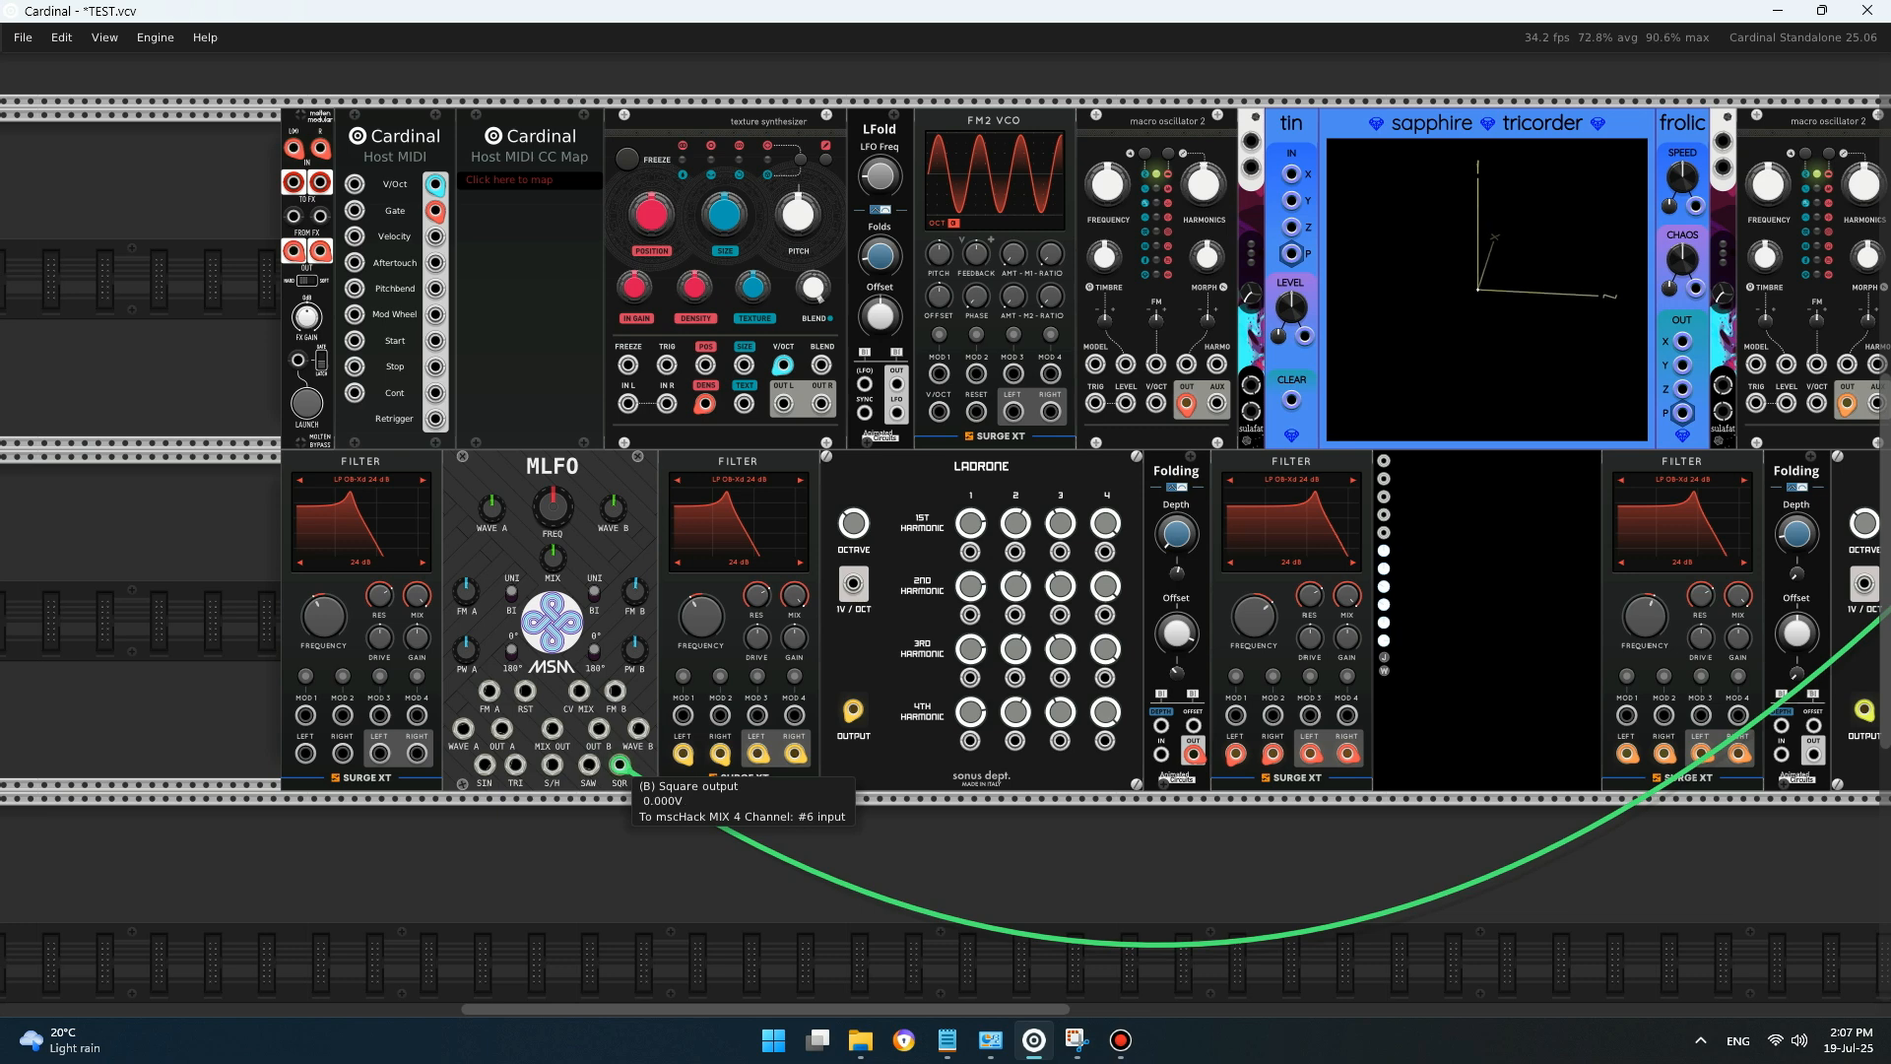
drag(621, 767, 621, 766)
drag(553, 508, 553, 325)
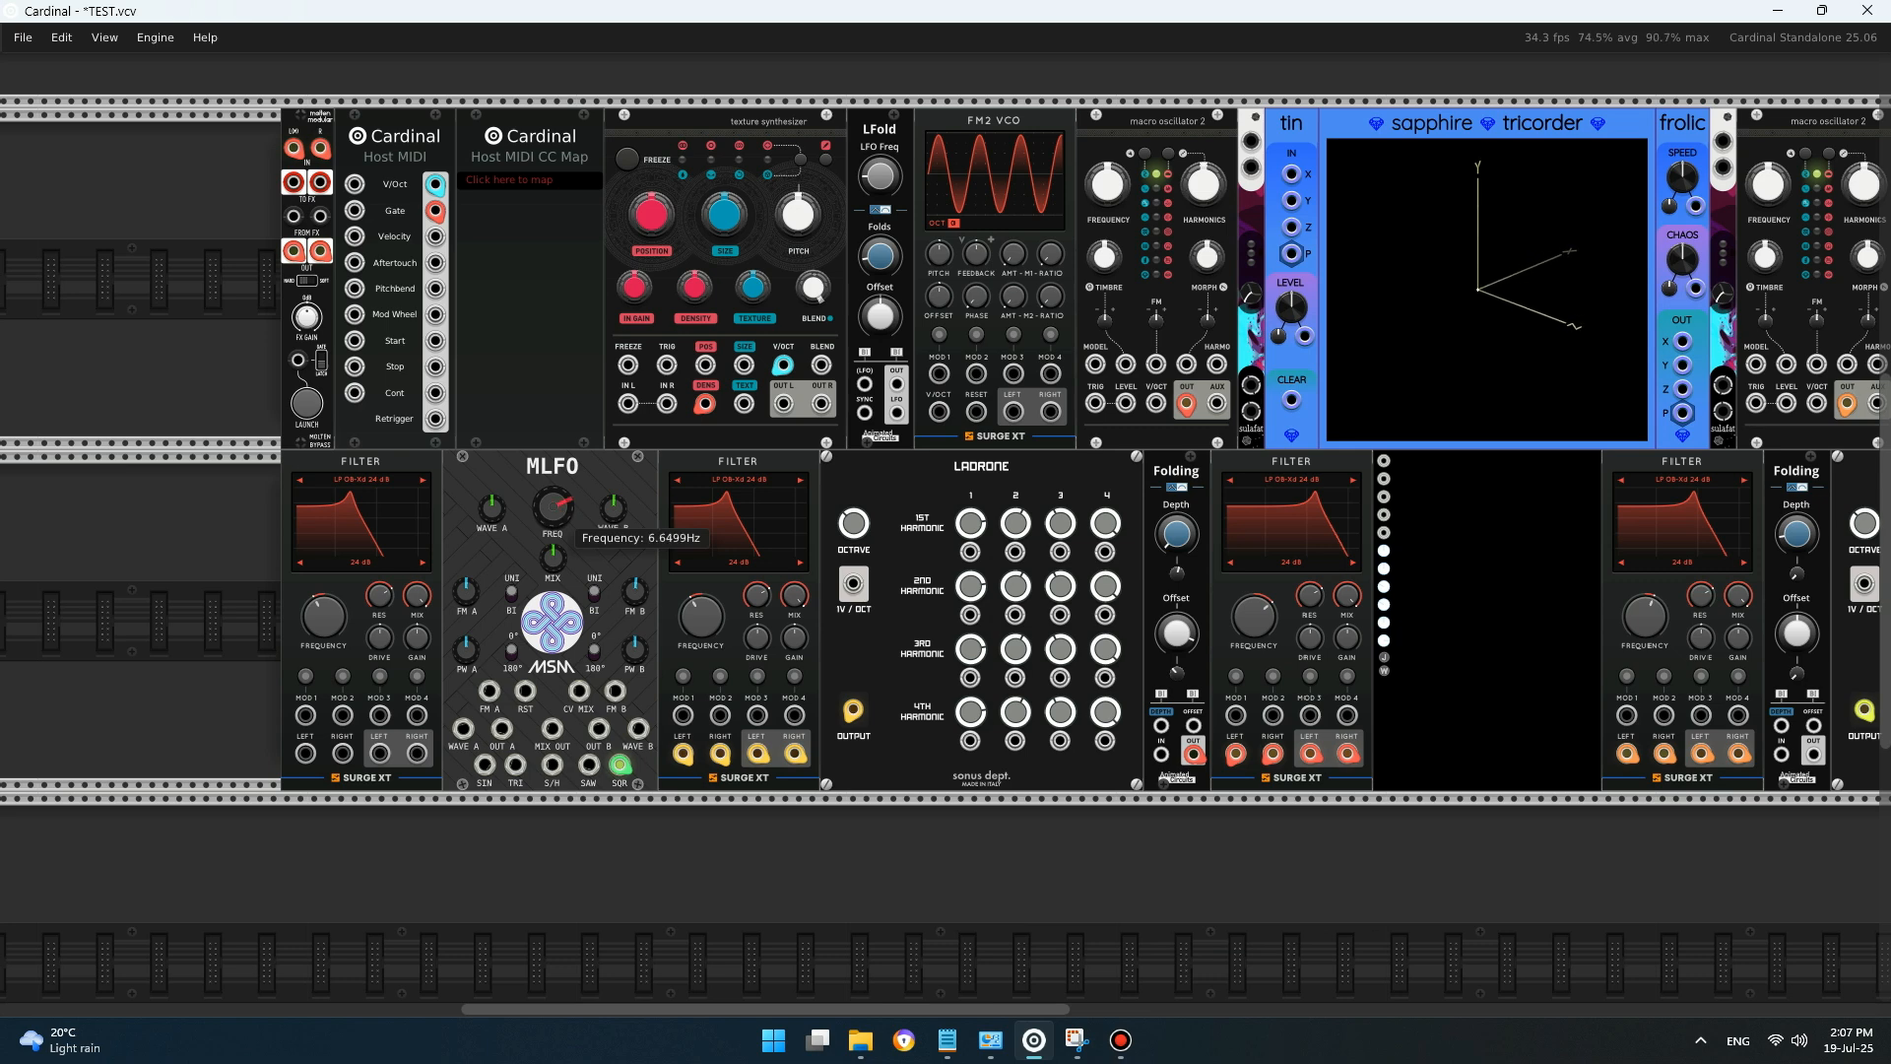
drag(553, 507, 613, 424)
drag(613, 493, 612, 511)
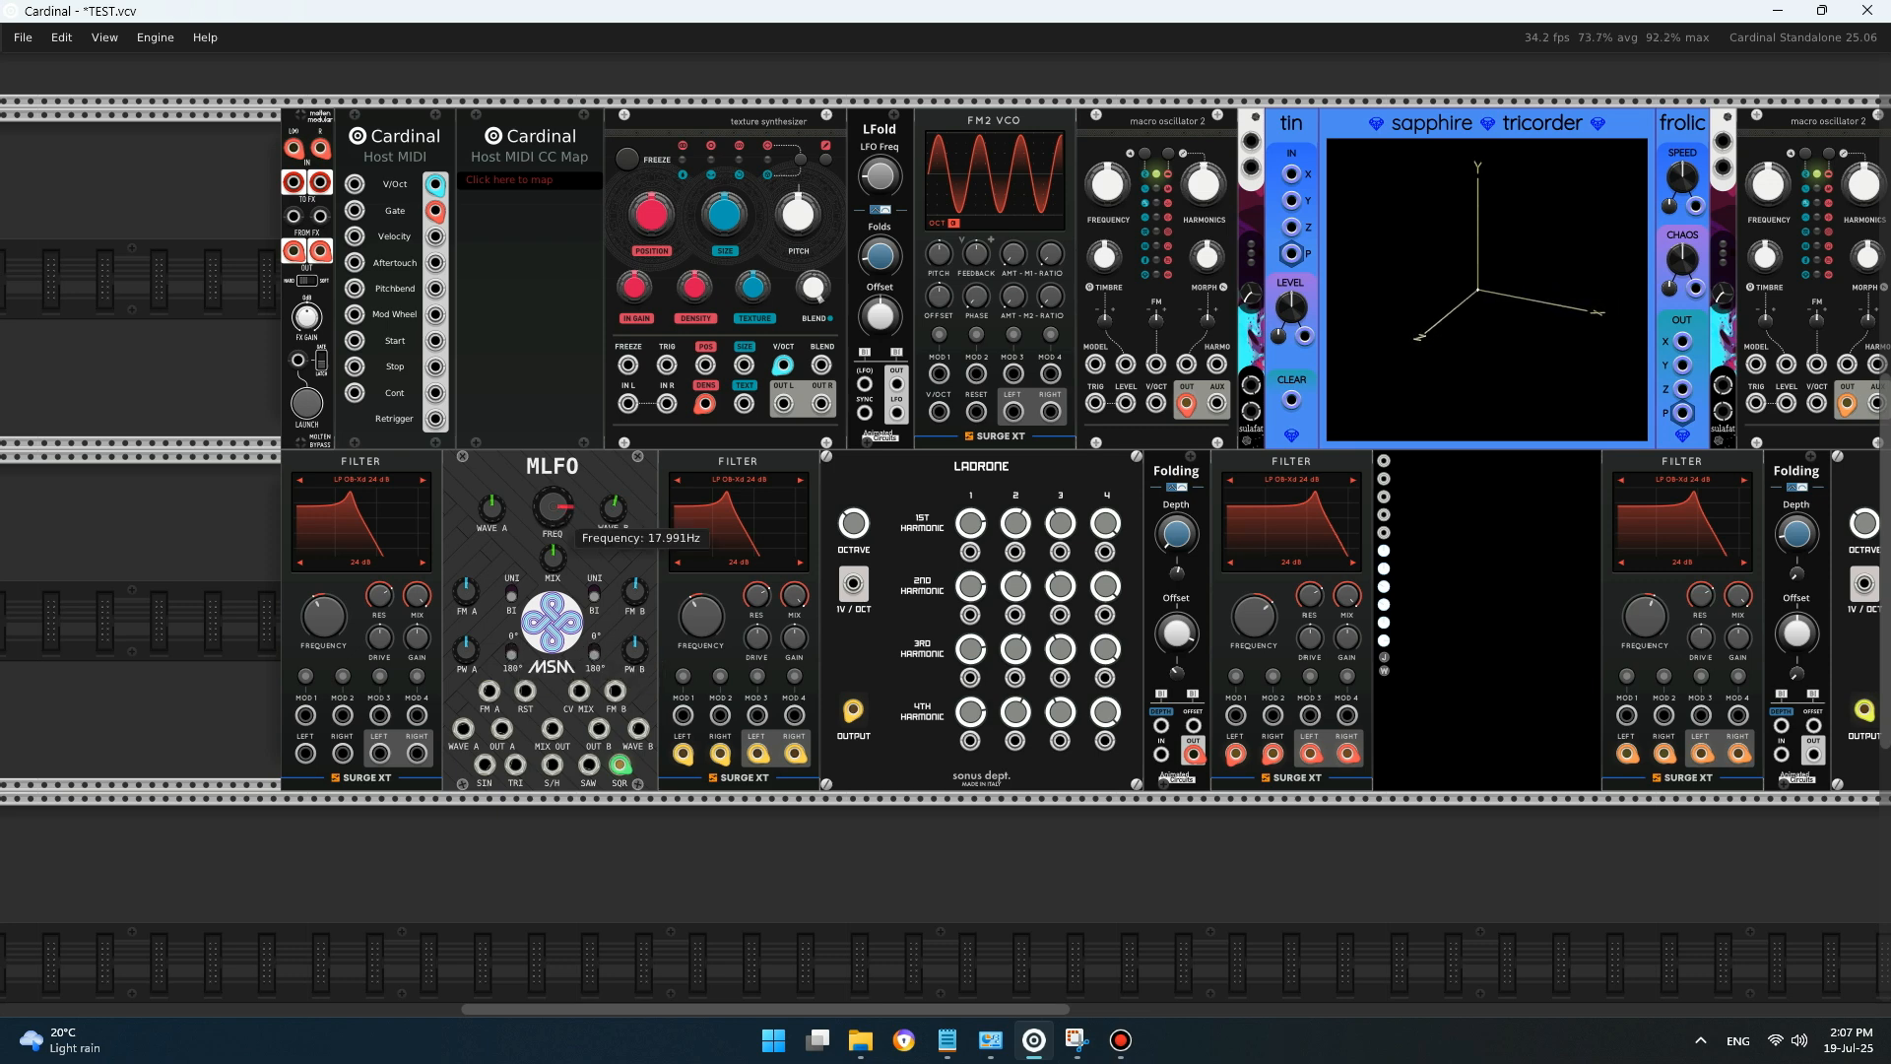
drag(492, 509, 491, 867)
mouse_move(613, 508)
mouse_down()
mouse_move(613, 867)
mouse_move(613, 497)
mouse_up()
- Try the mixer cable in MLFO's A sine output and remove it from MLFO
drag(620, 764, 486, 766)
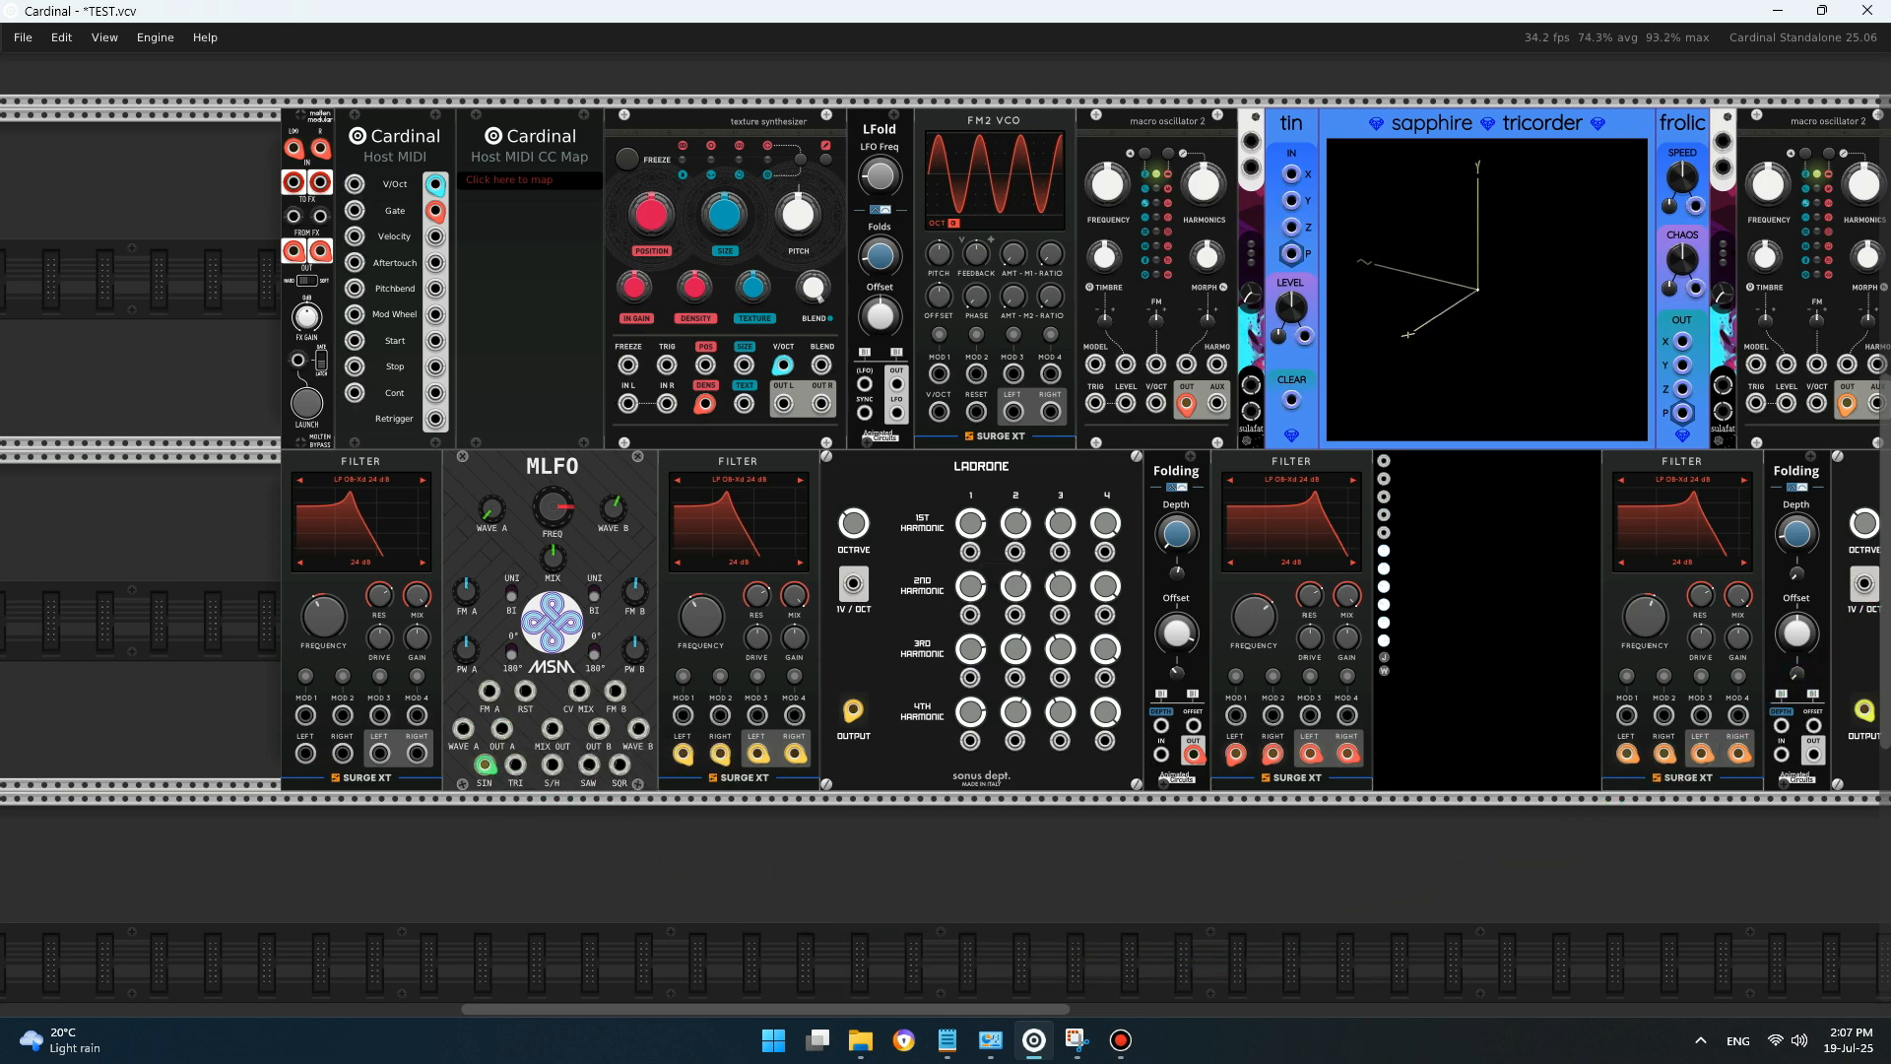
drag(485, 764, 788, 871)
scroll(946, 556, right, 7)
scroll(945, 557, down, 1)
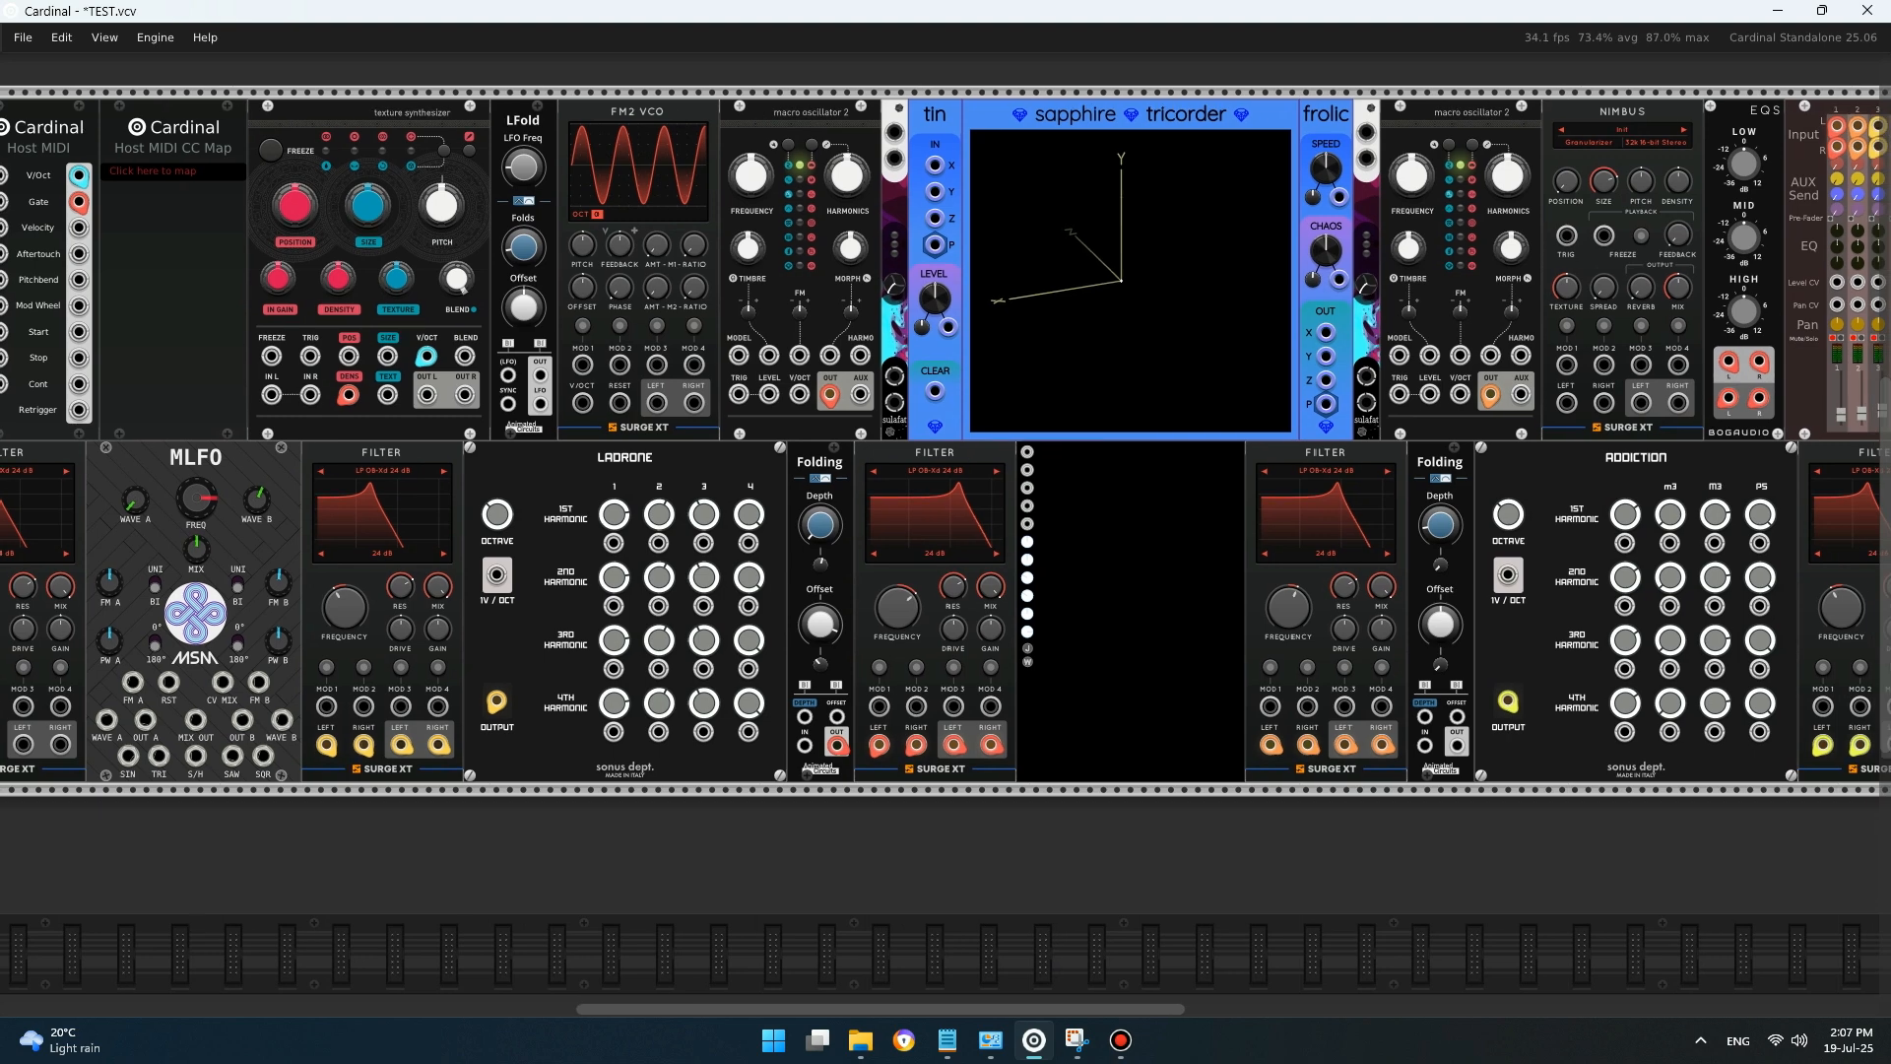
scroll(946, 557, left, 2)
scroll(946, 535, left, 1)
scroll(945, 535, down, 1)
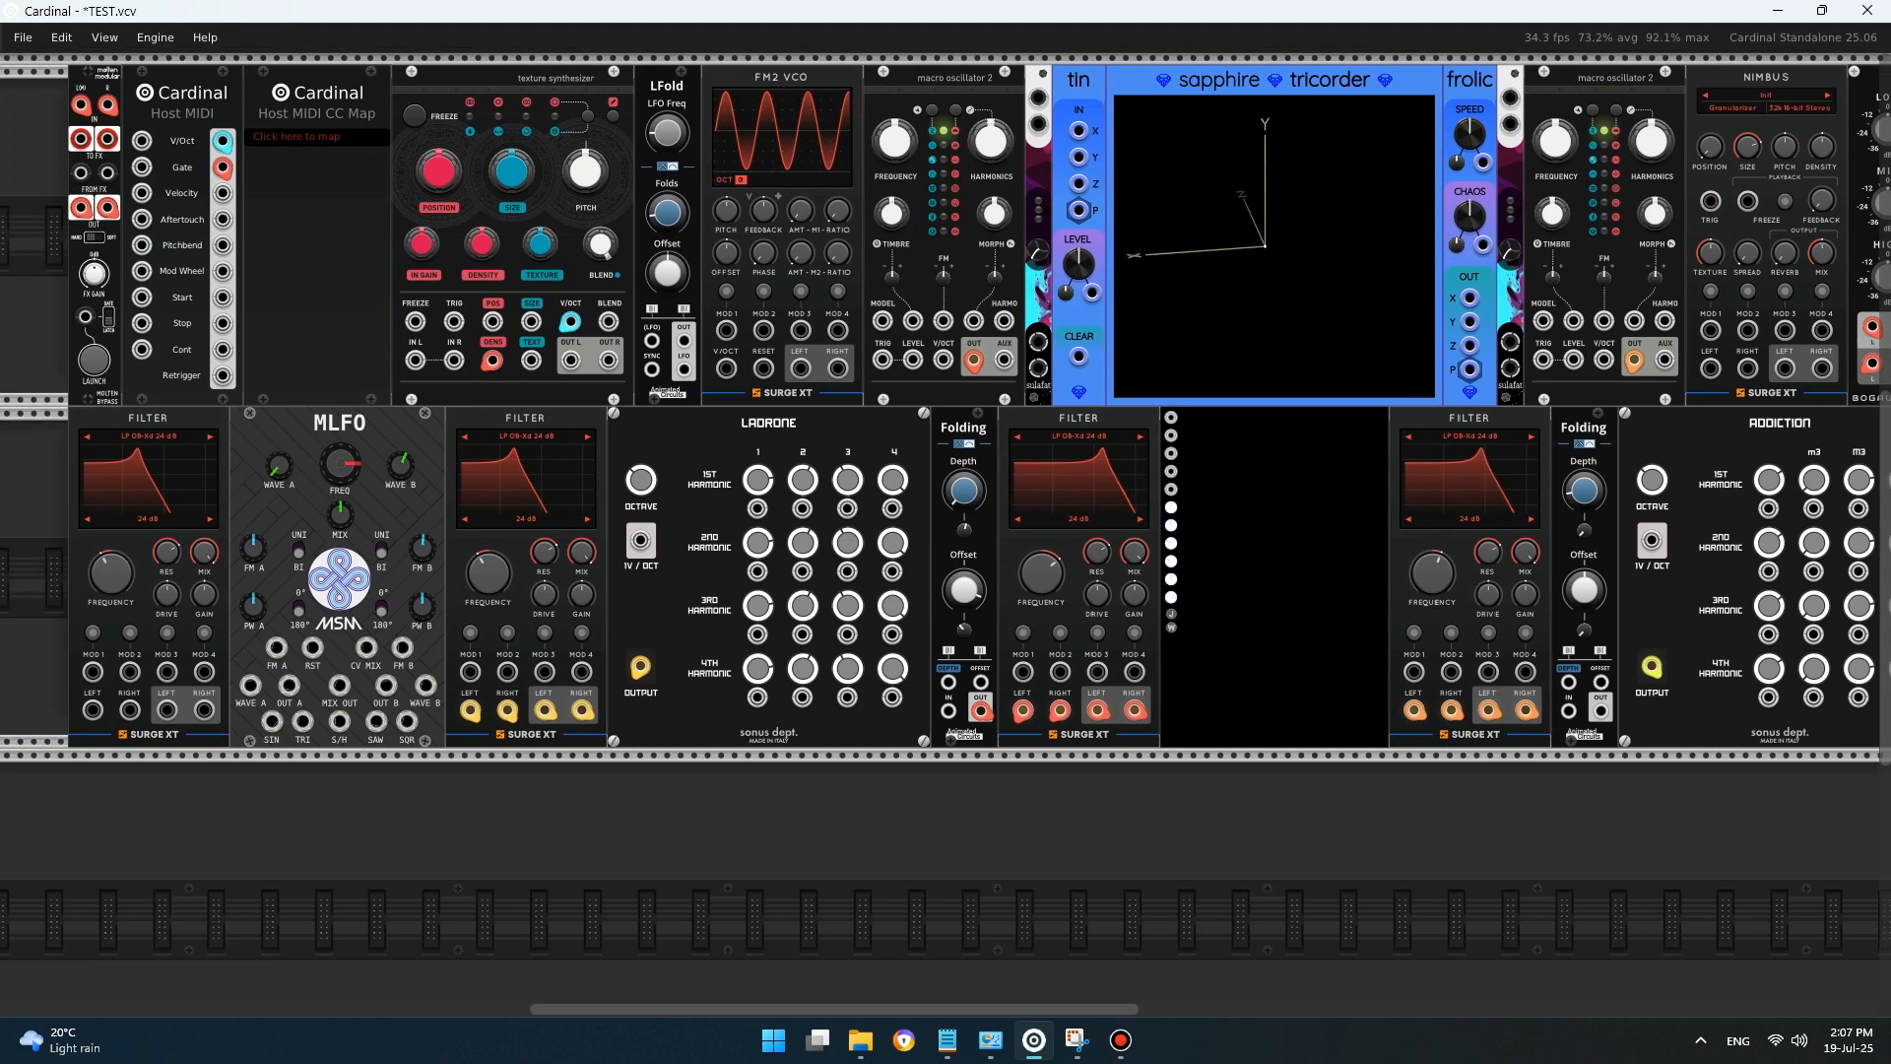
scroll(945, 443, right, 3)
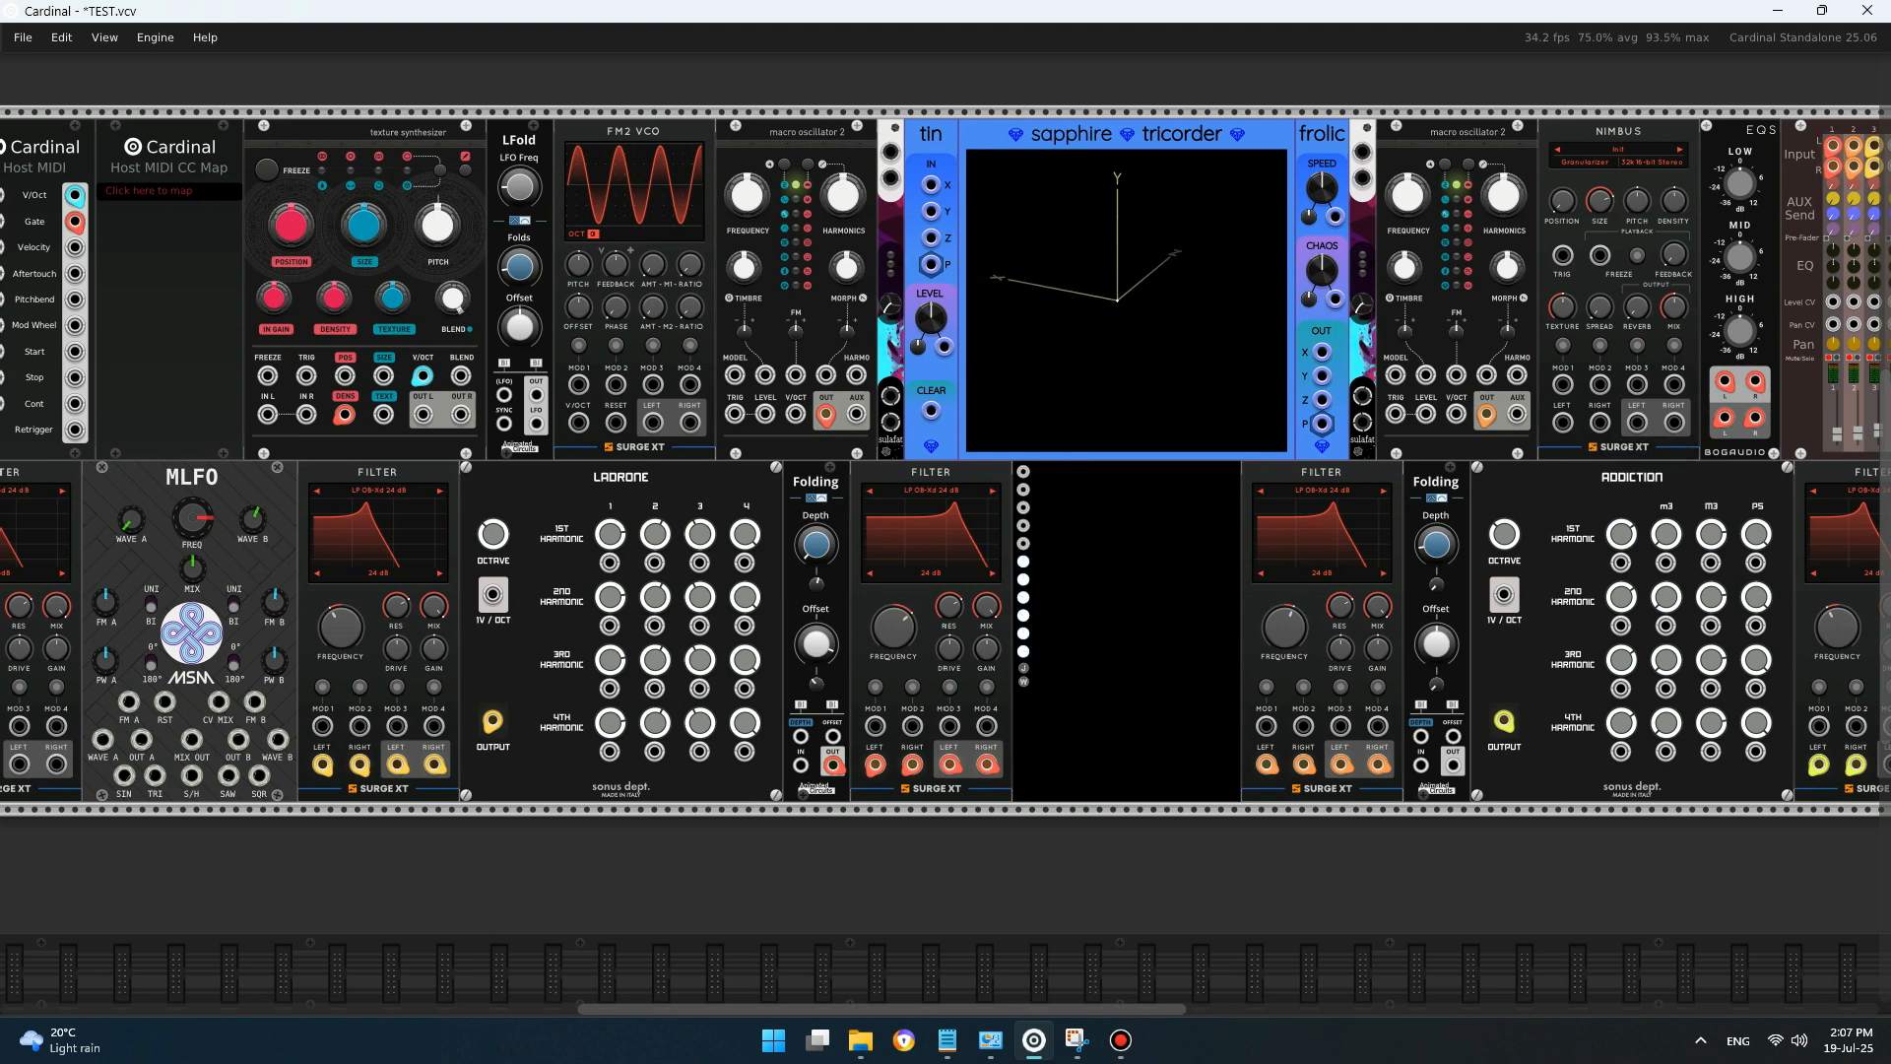
- Connect the FM2 VCO's left and right outputs to the left and right inputs of the filter beside MLFO's Wave A side with light-green cables
scroll(946, 459, left, 2)
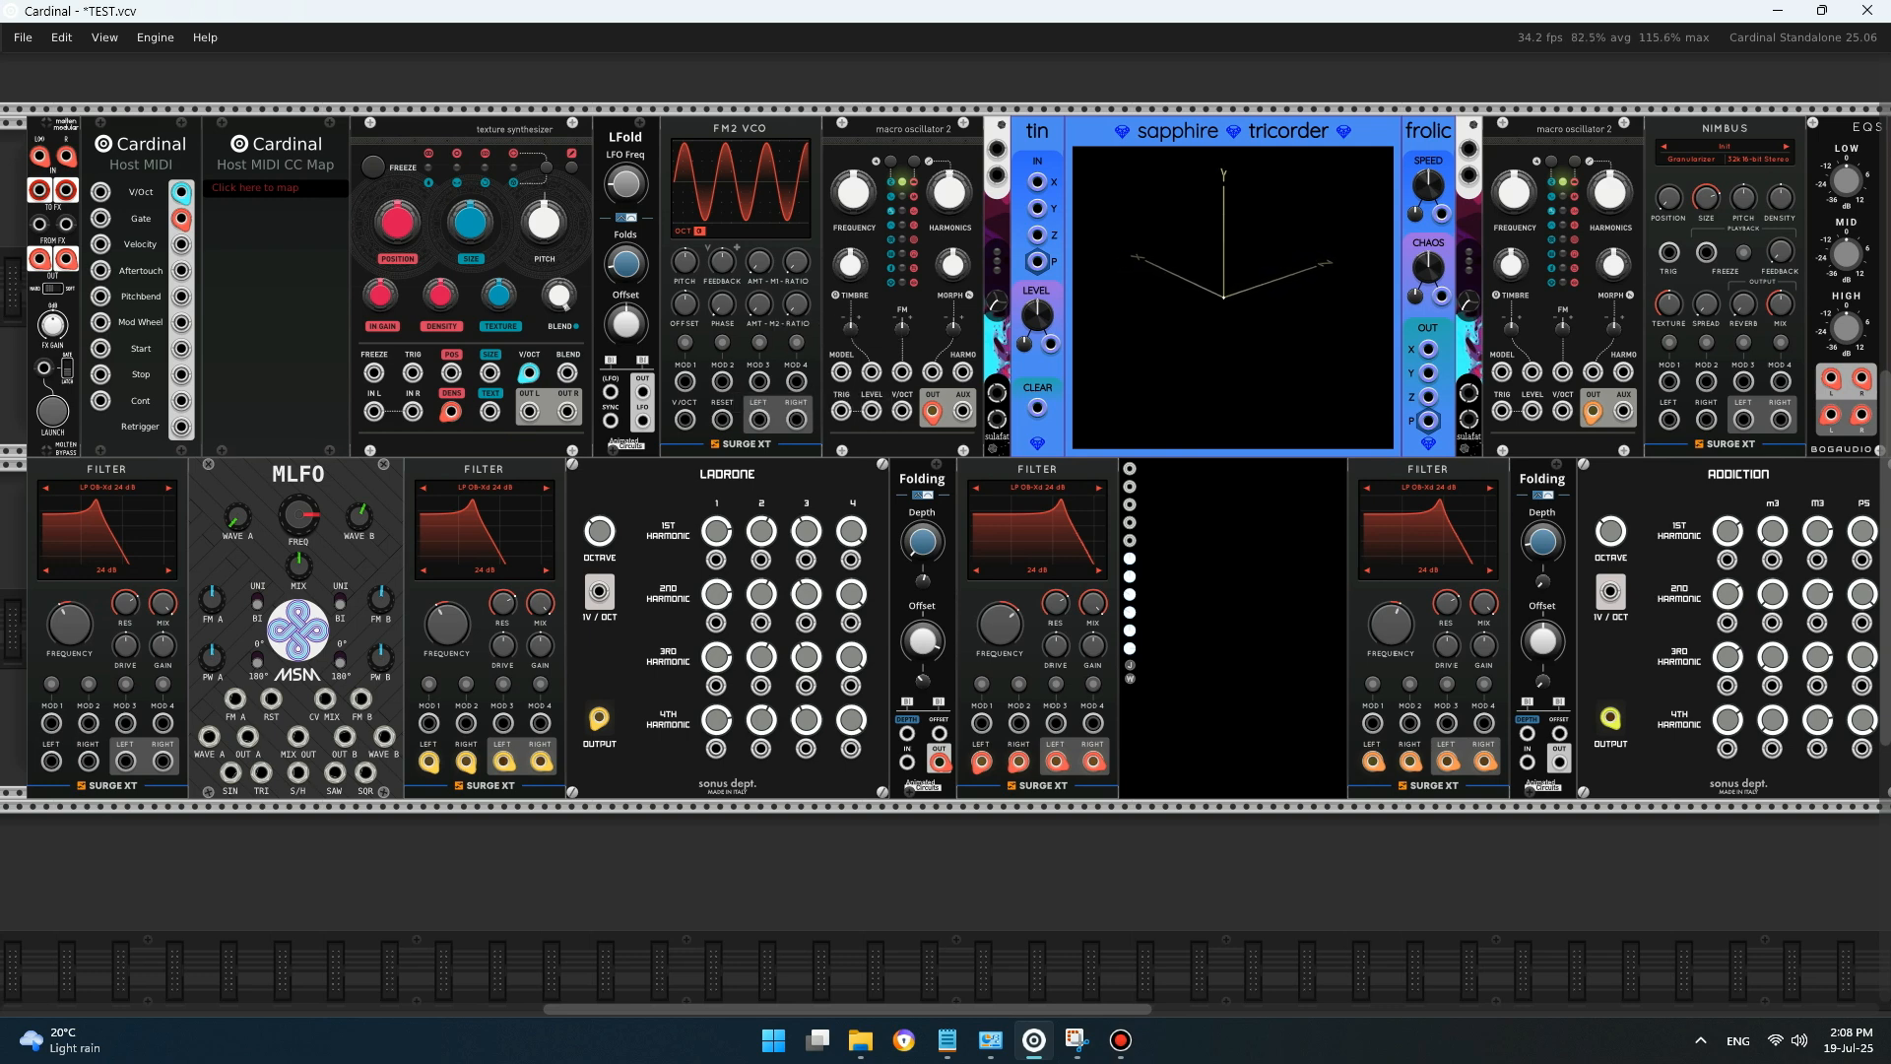
right_click(759, 419)
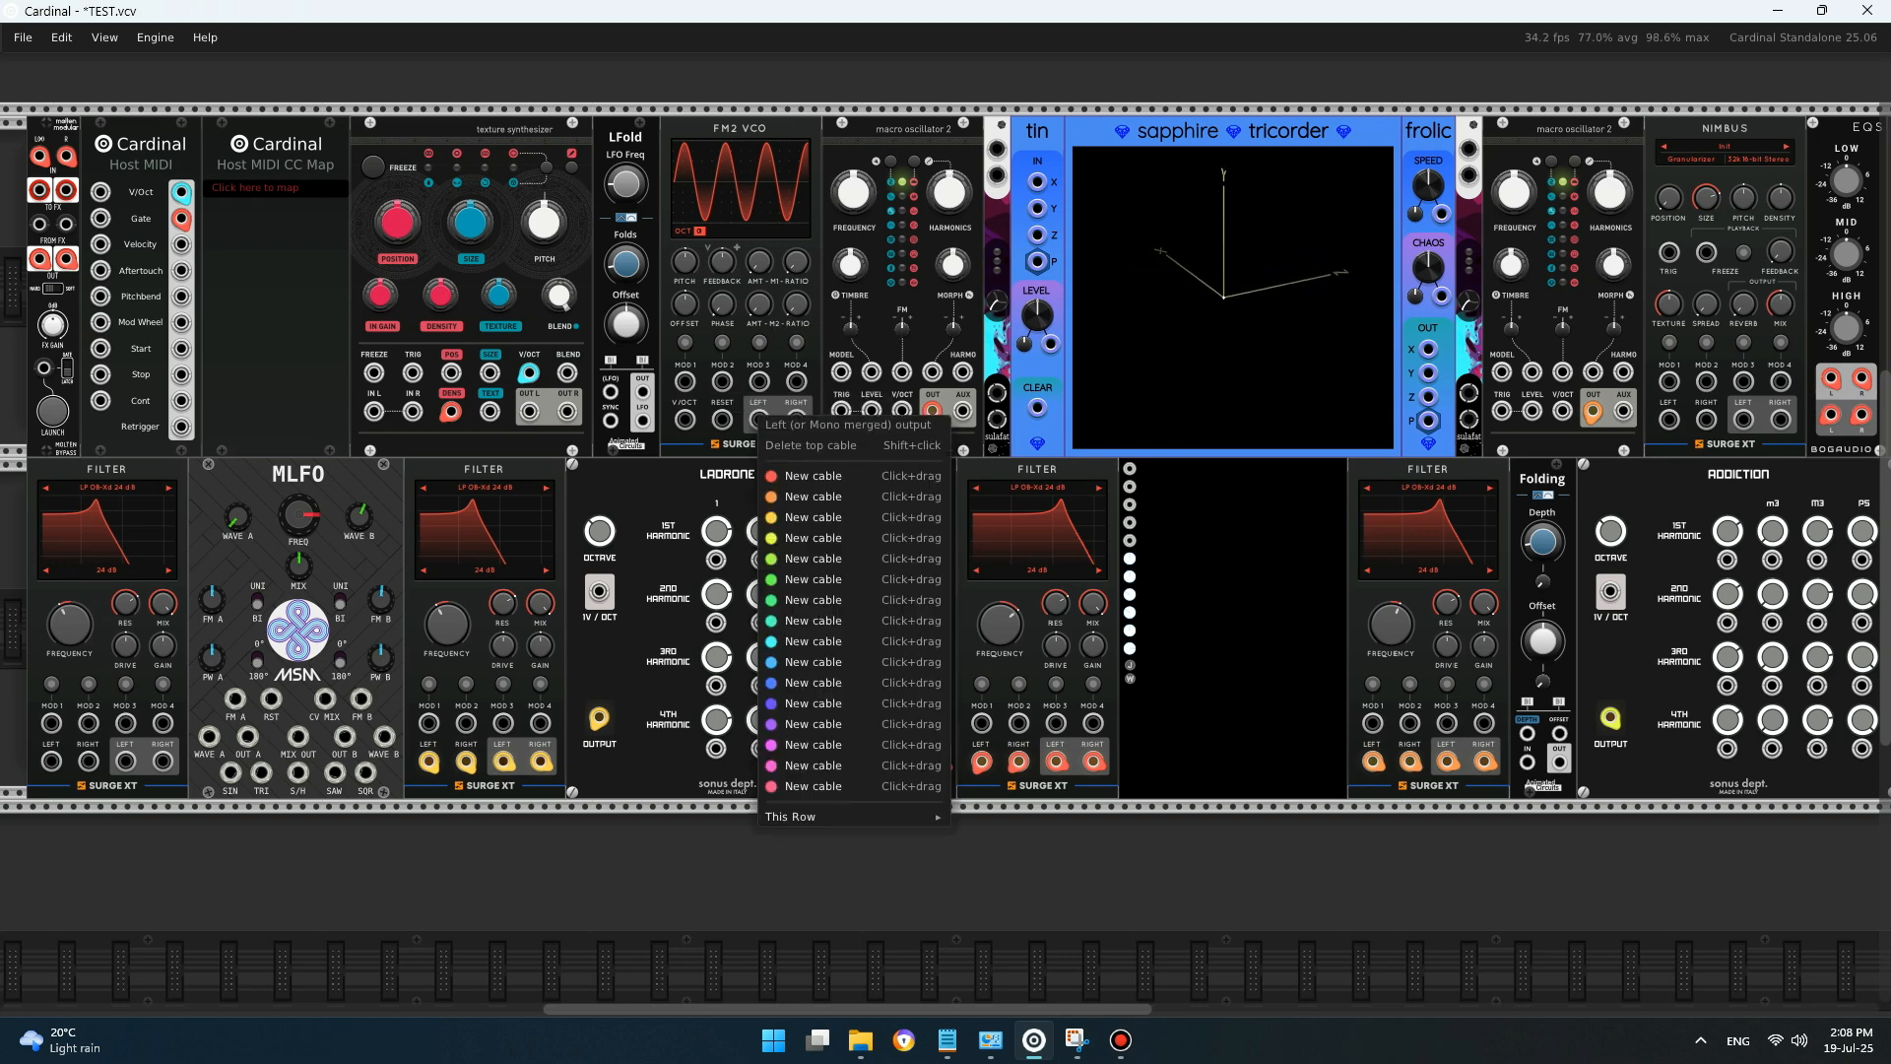
click(778, 559)
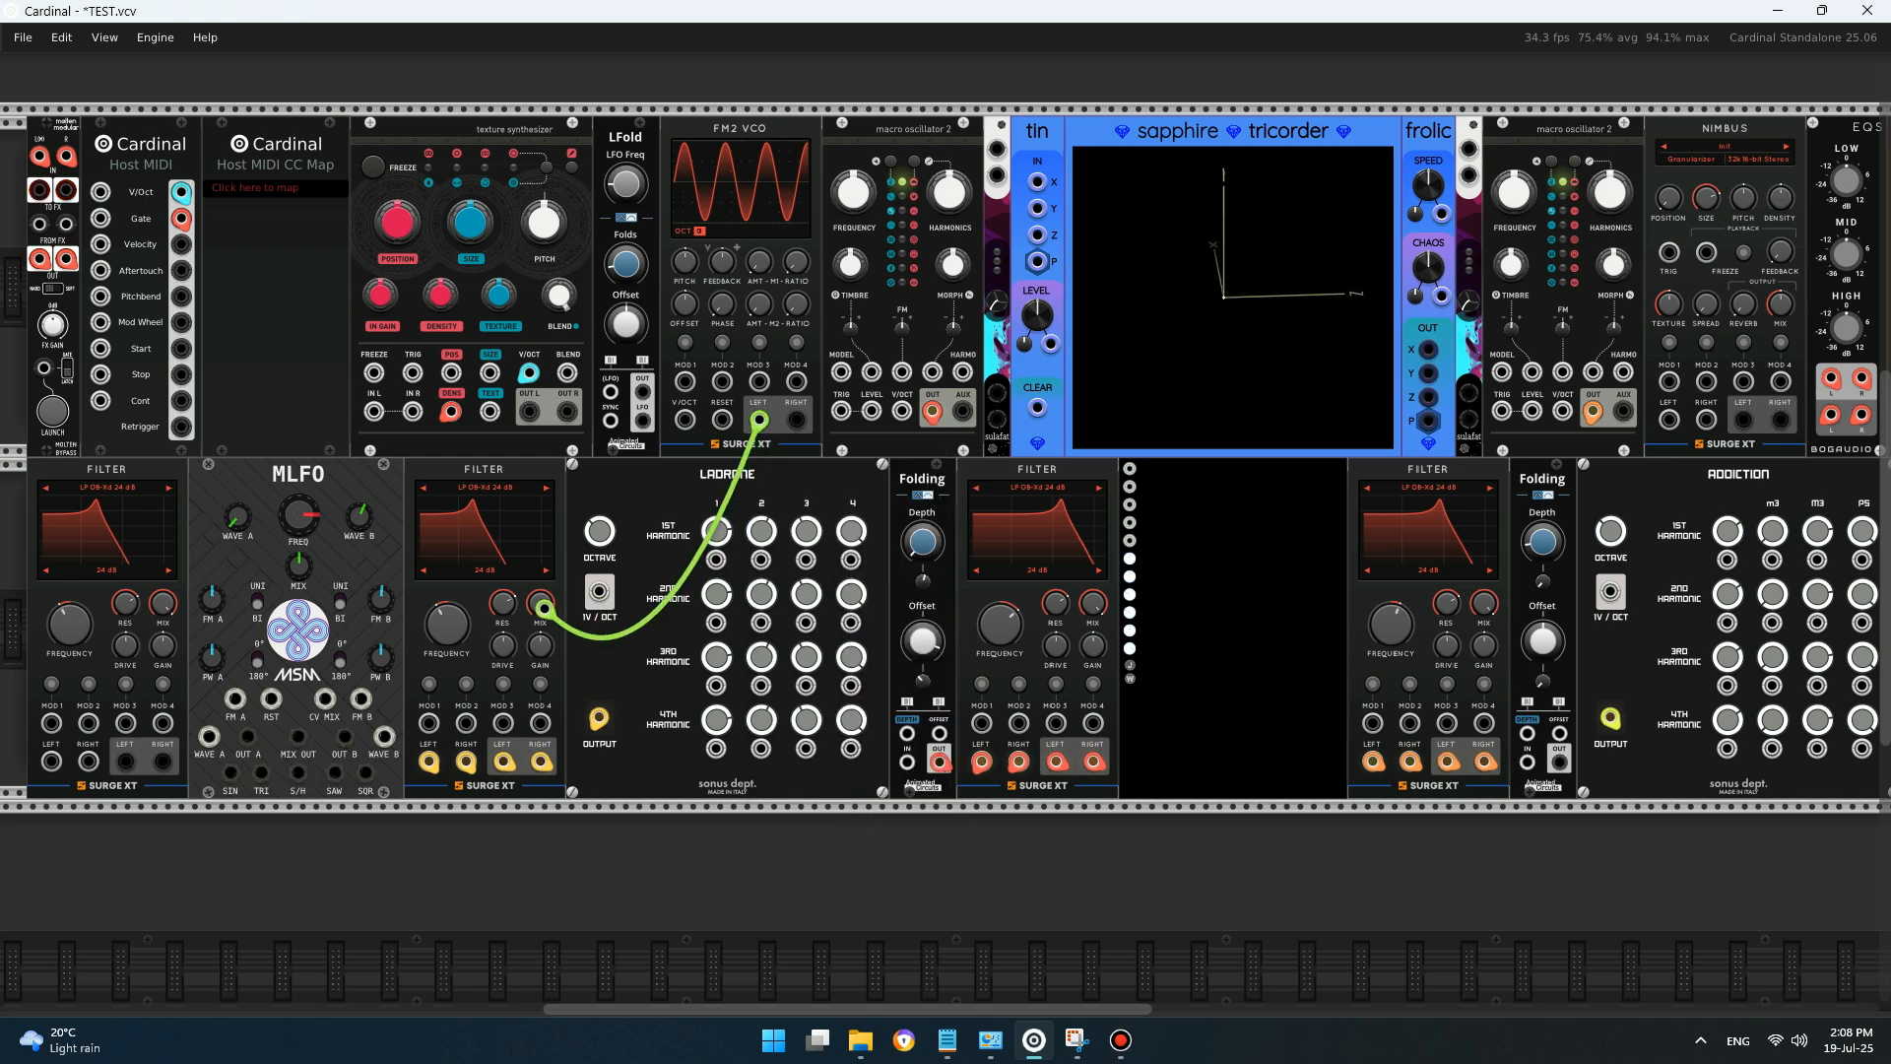
drag(472, 611, 52, 762)
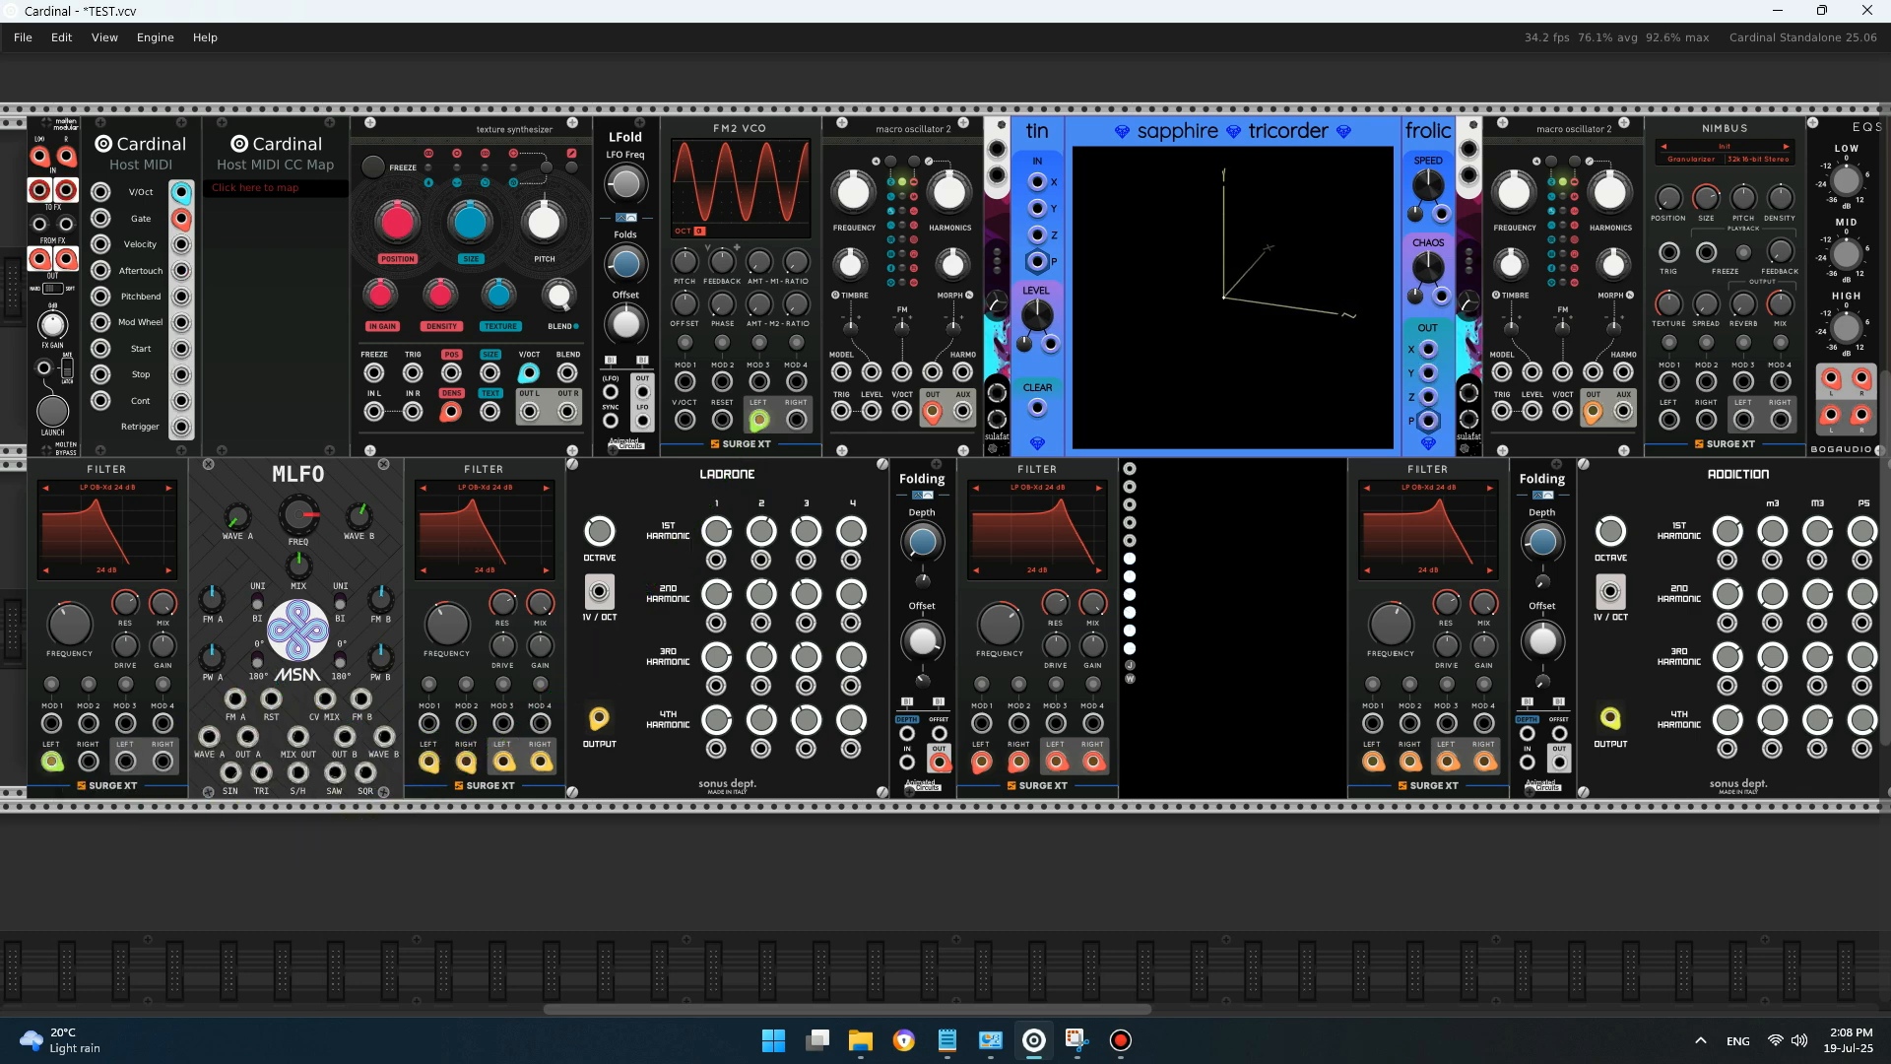
right_click(796, 419)
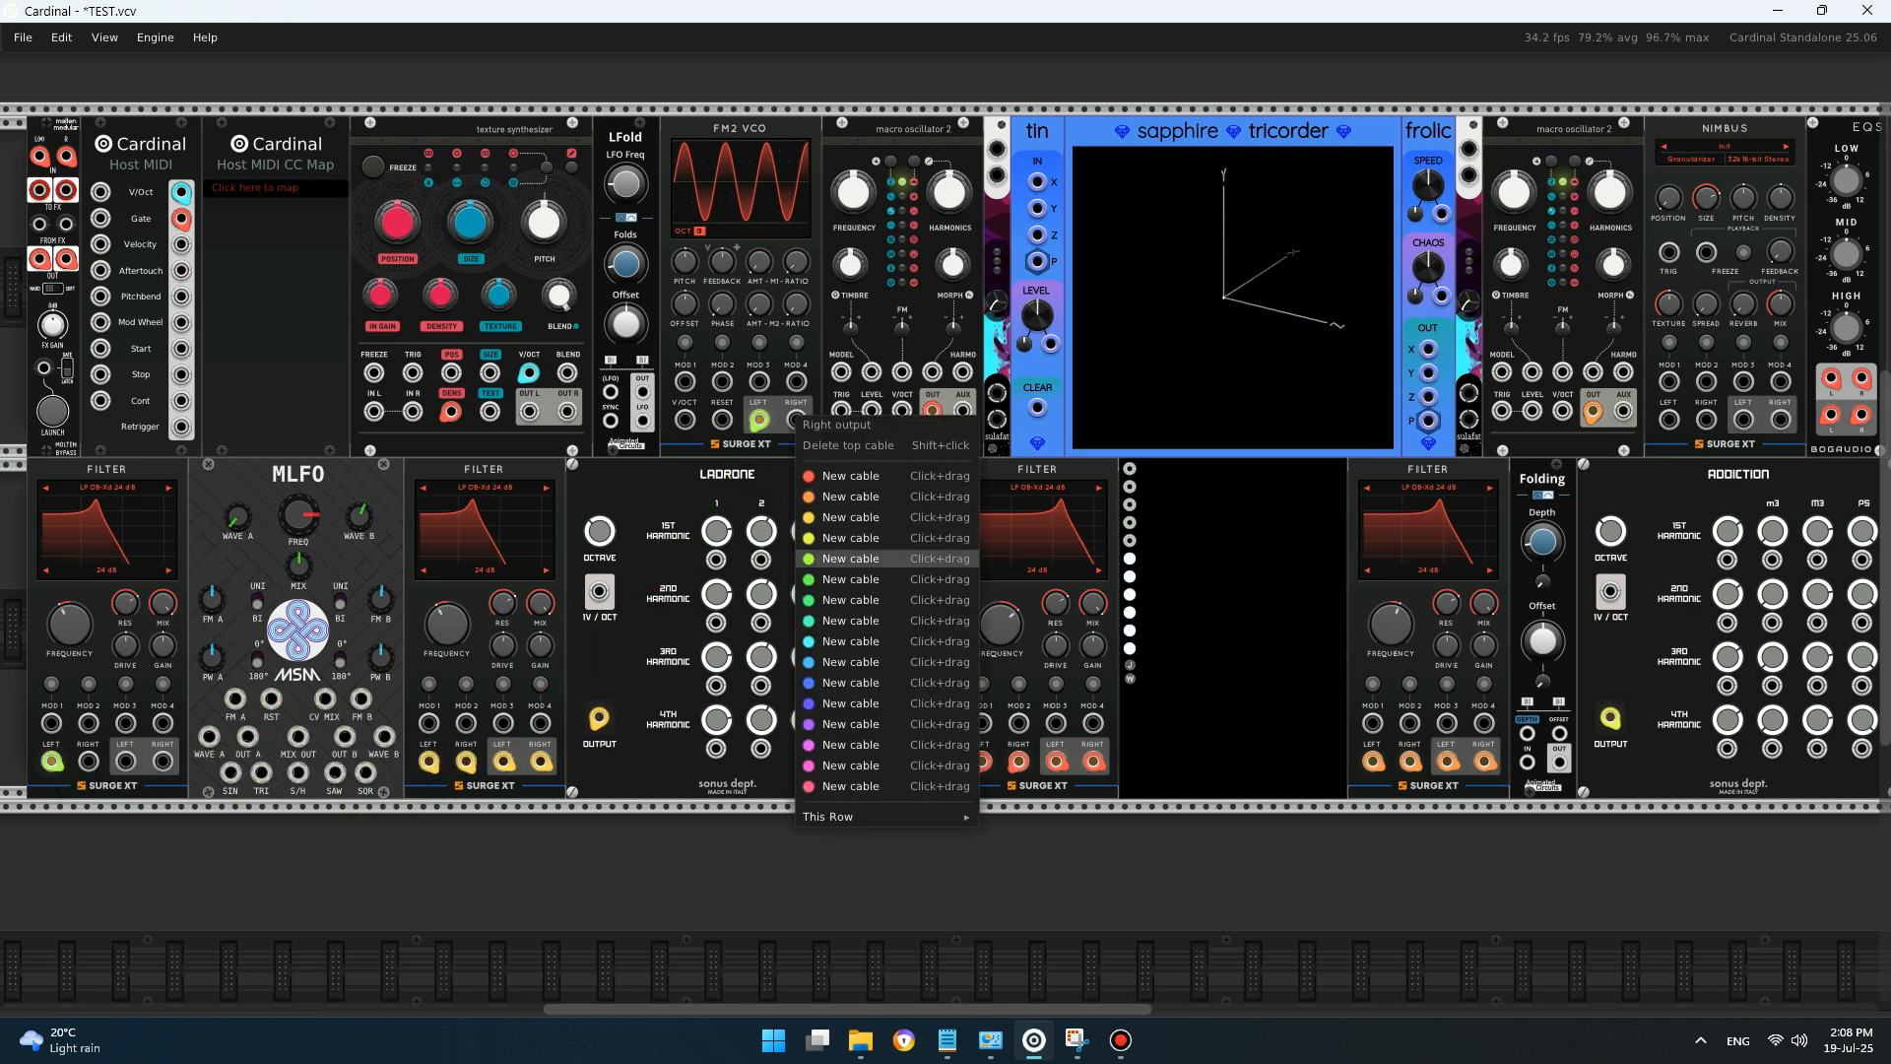
click(852, 559)
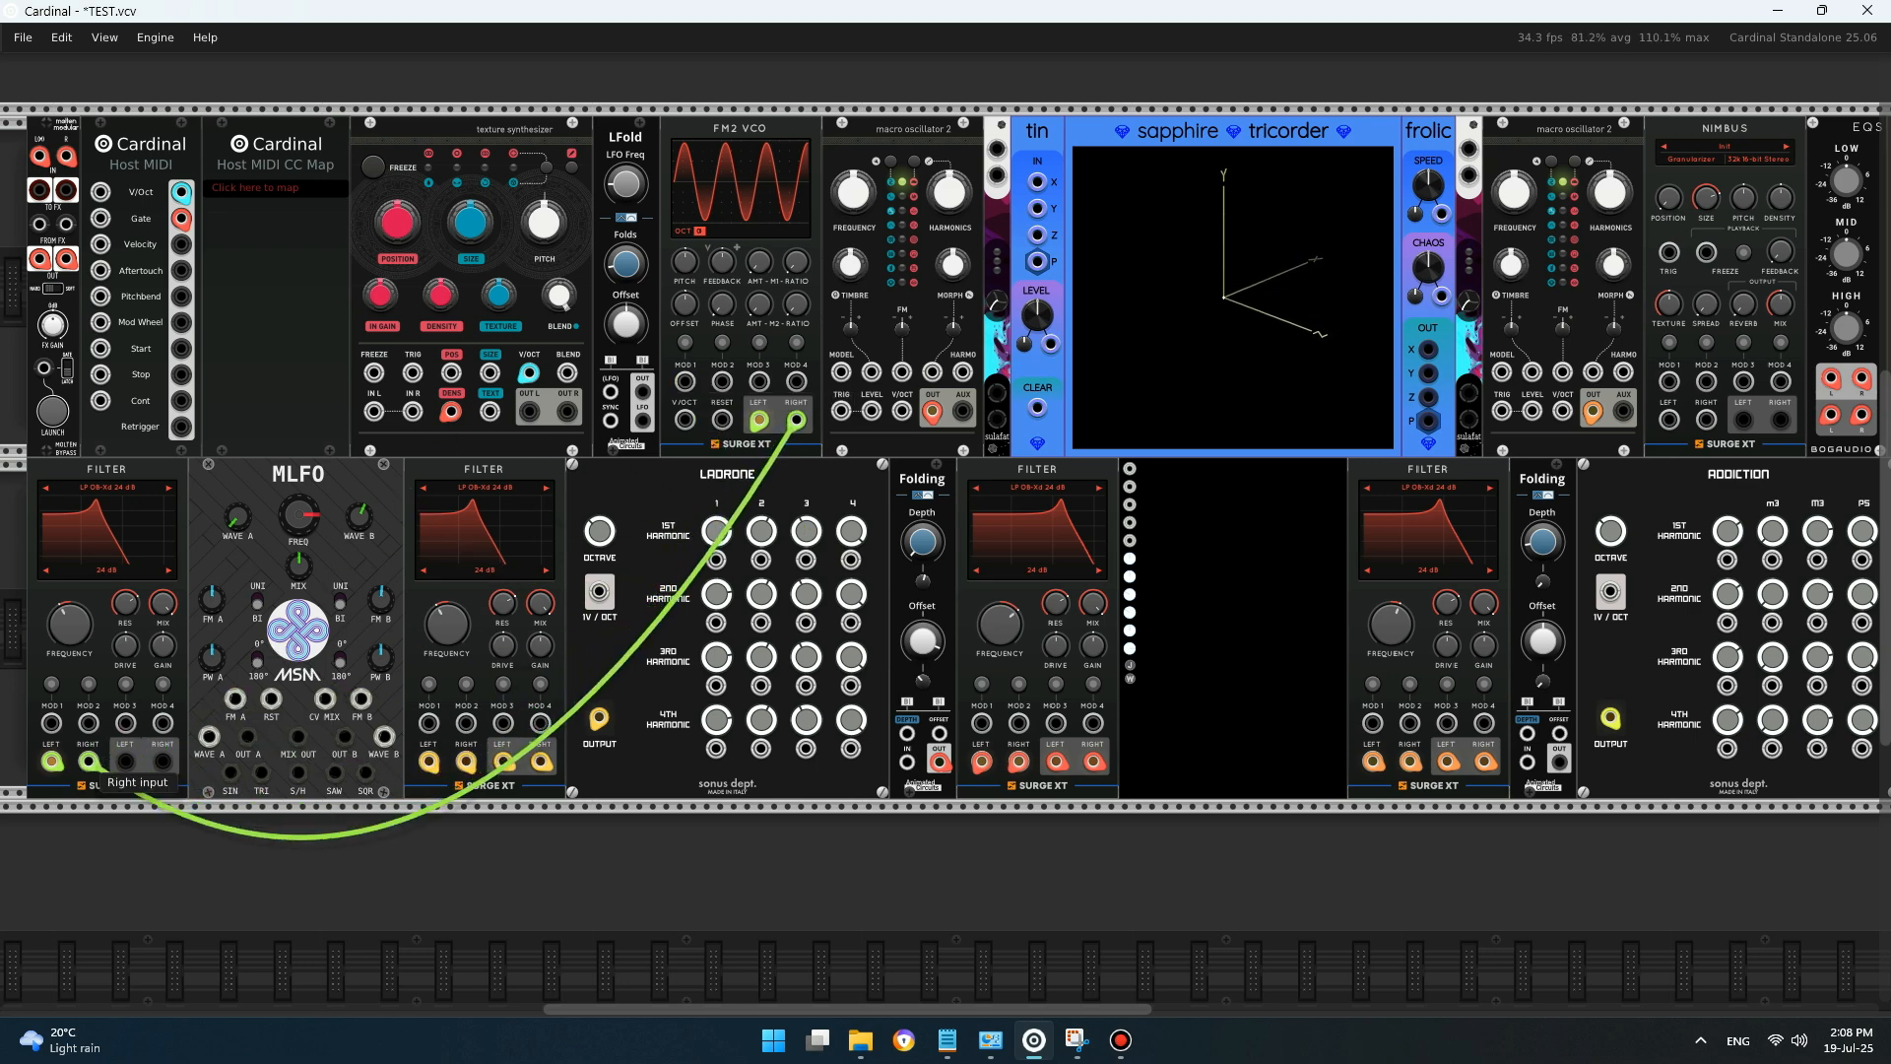
click(88, 761)
- Connect that filter's left and right outputs to the mixer's first AUX return inputs with light-green cables
right_click(125, 762)
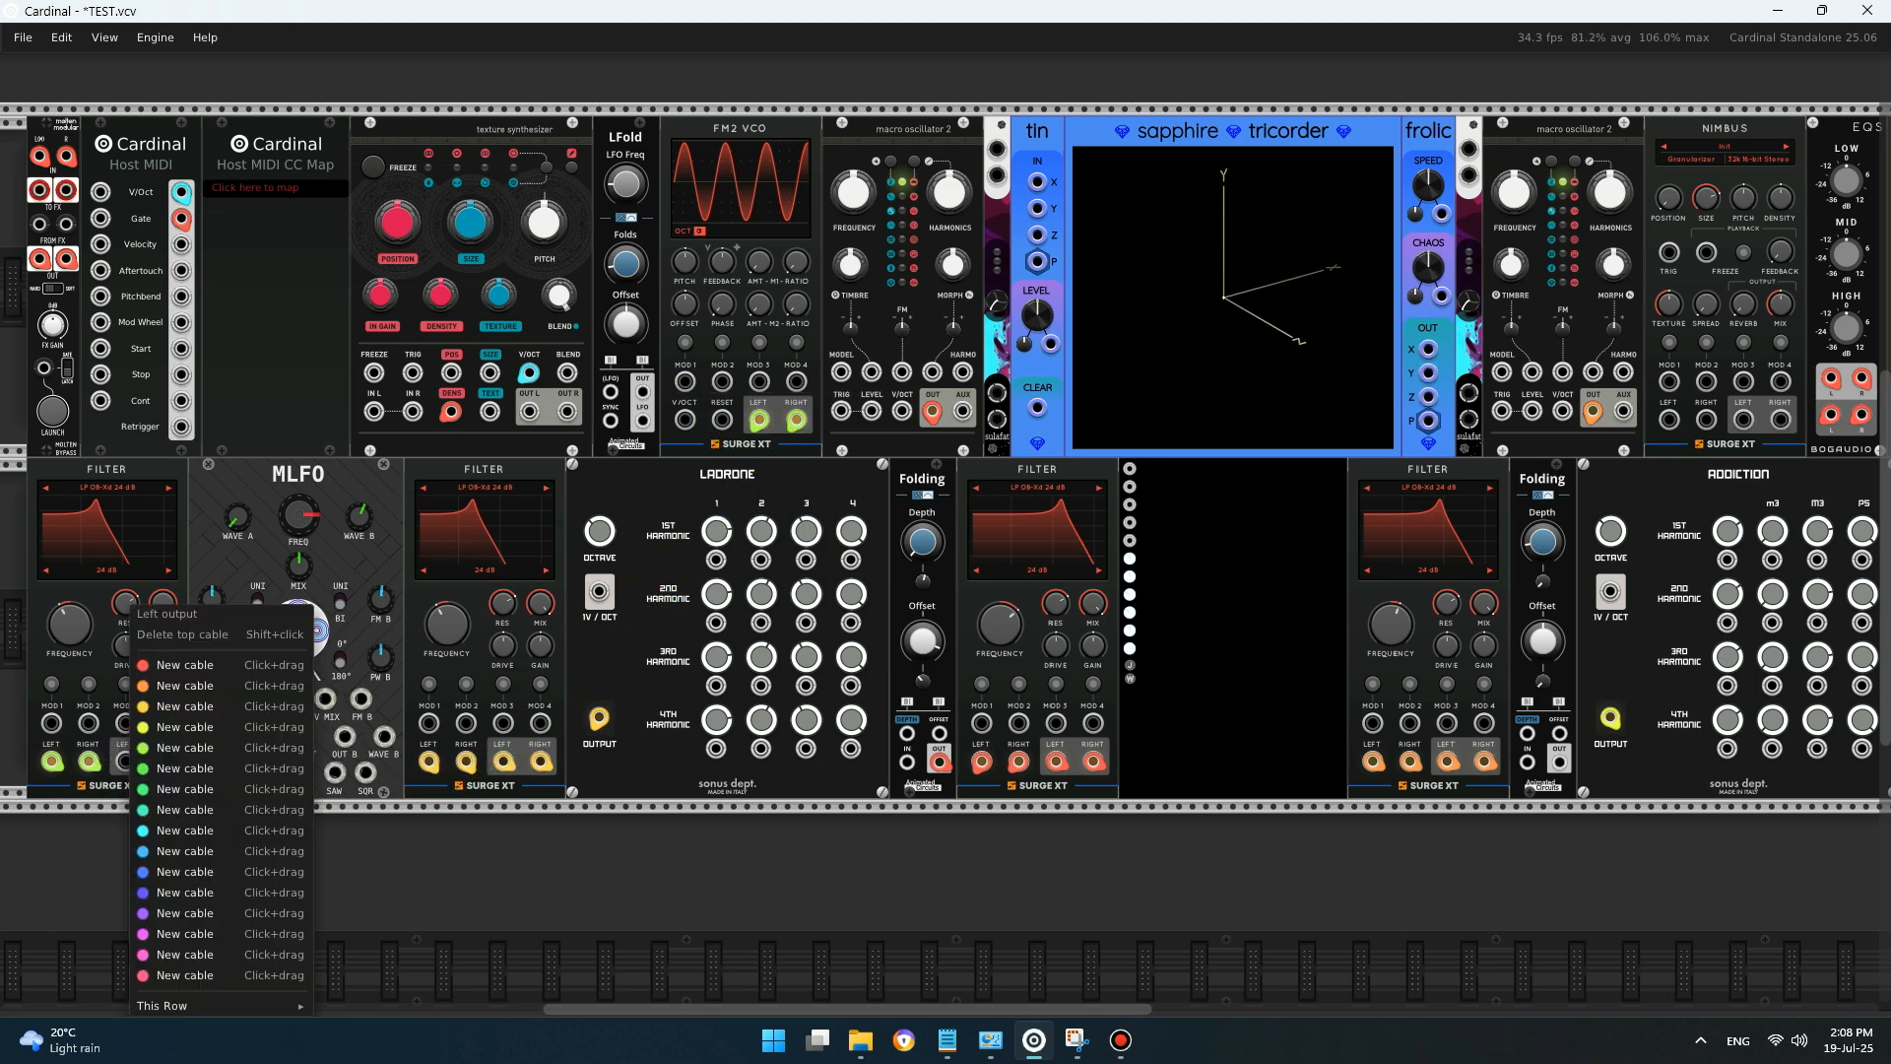
click(187, 747)
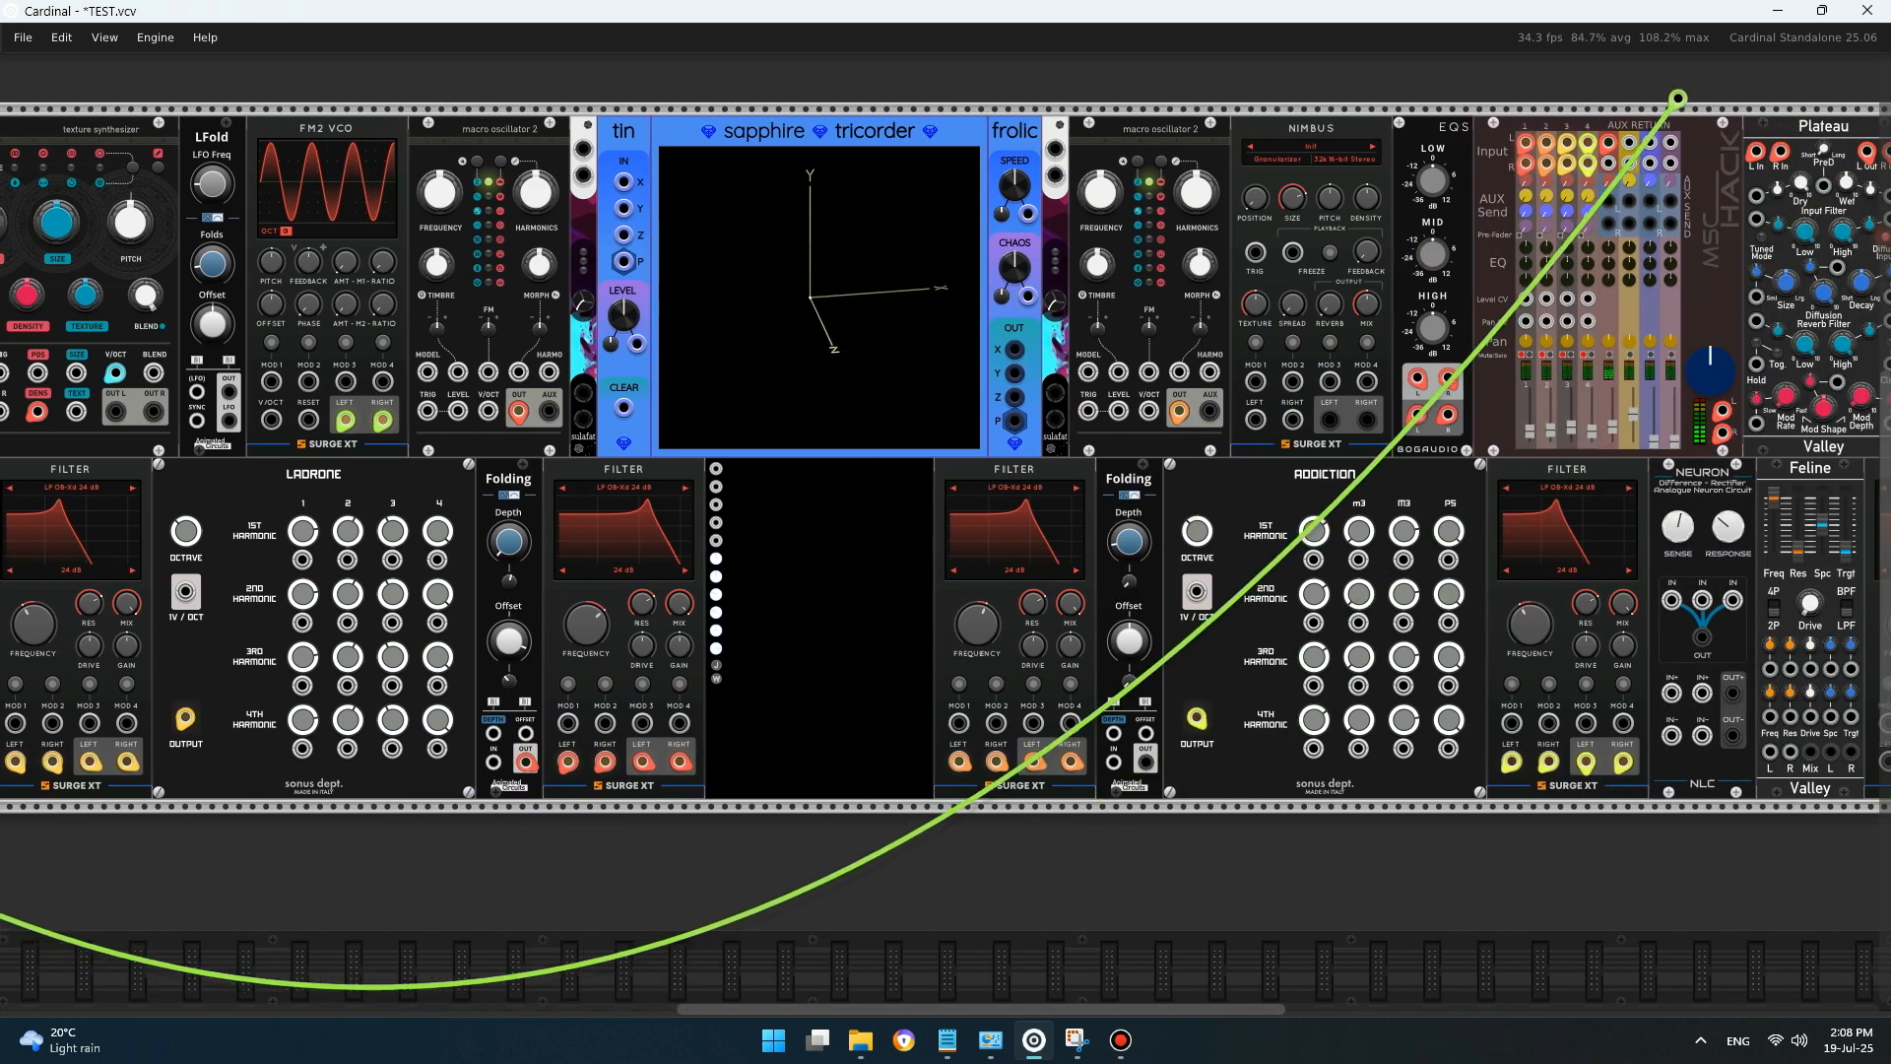
click(1629, 142)
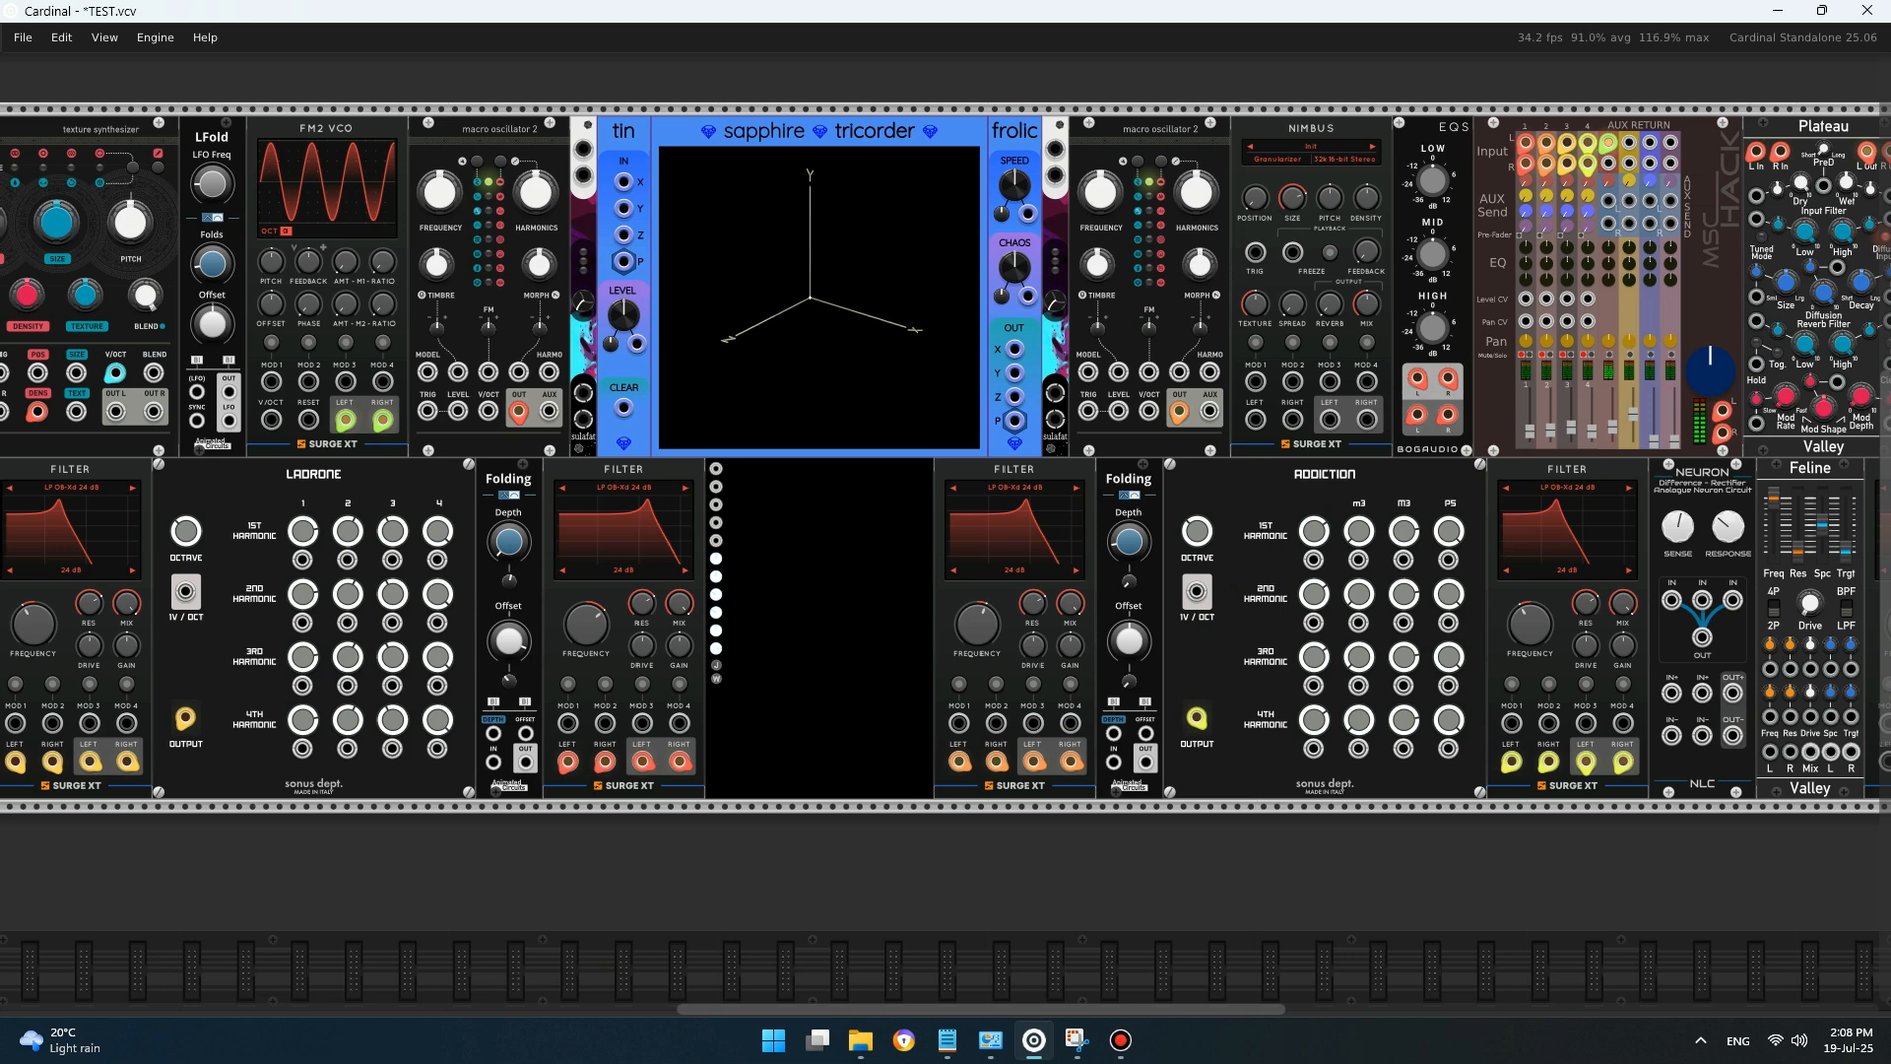
scroll(945, 532, left, 6)
right_click(180, 770)
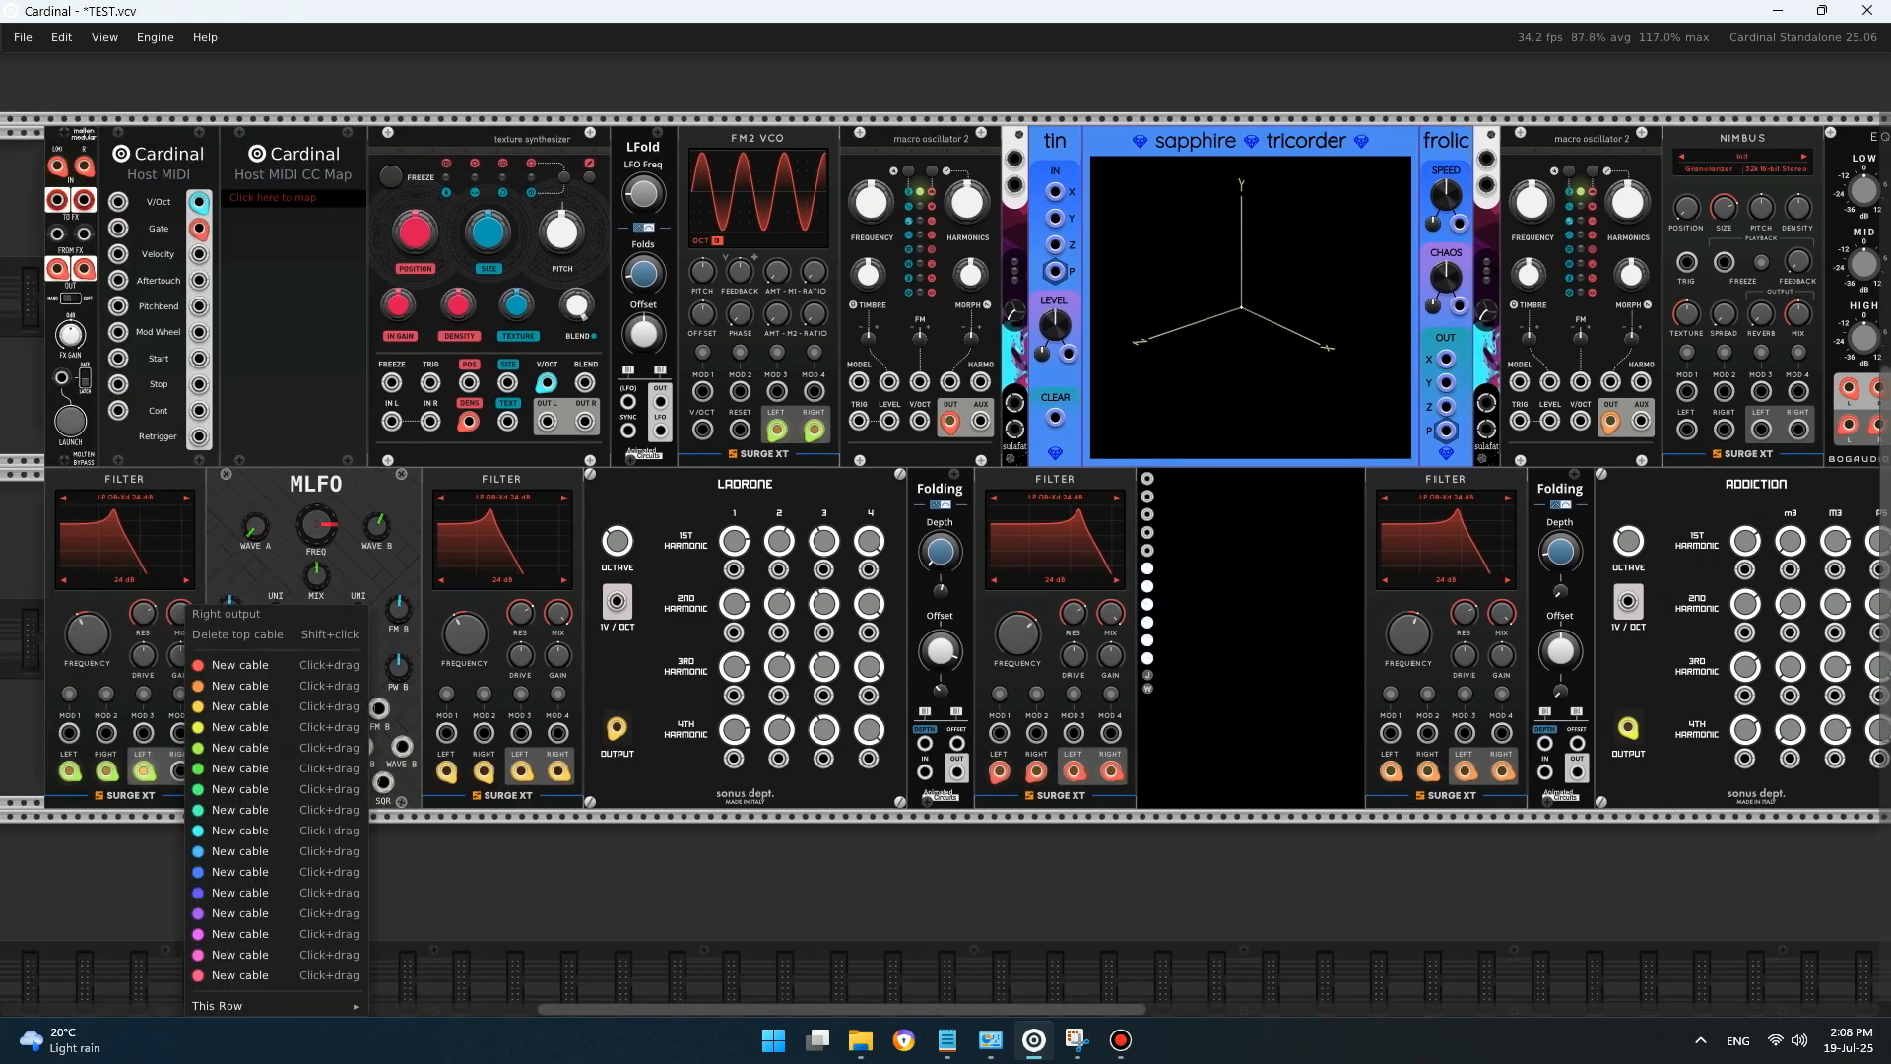
click(246, 747)
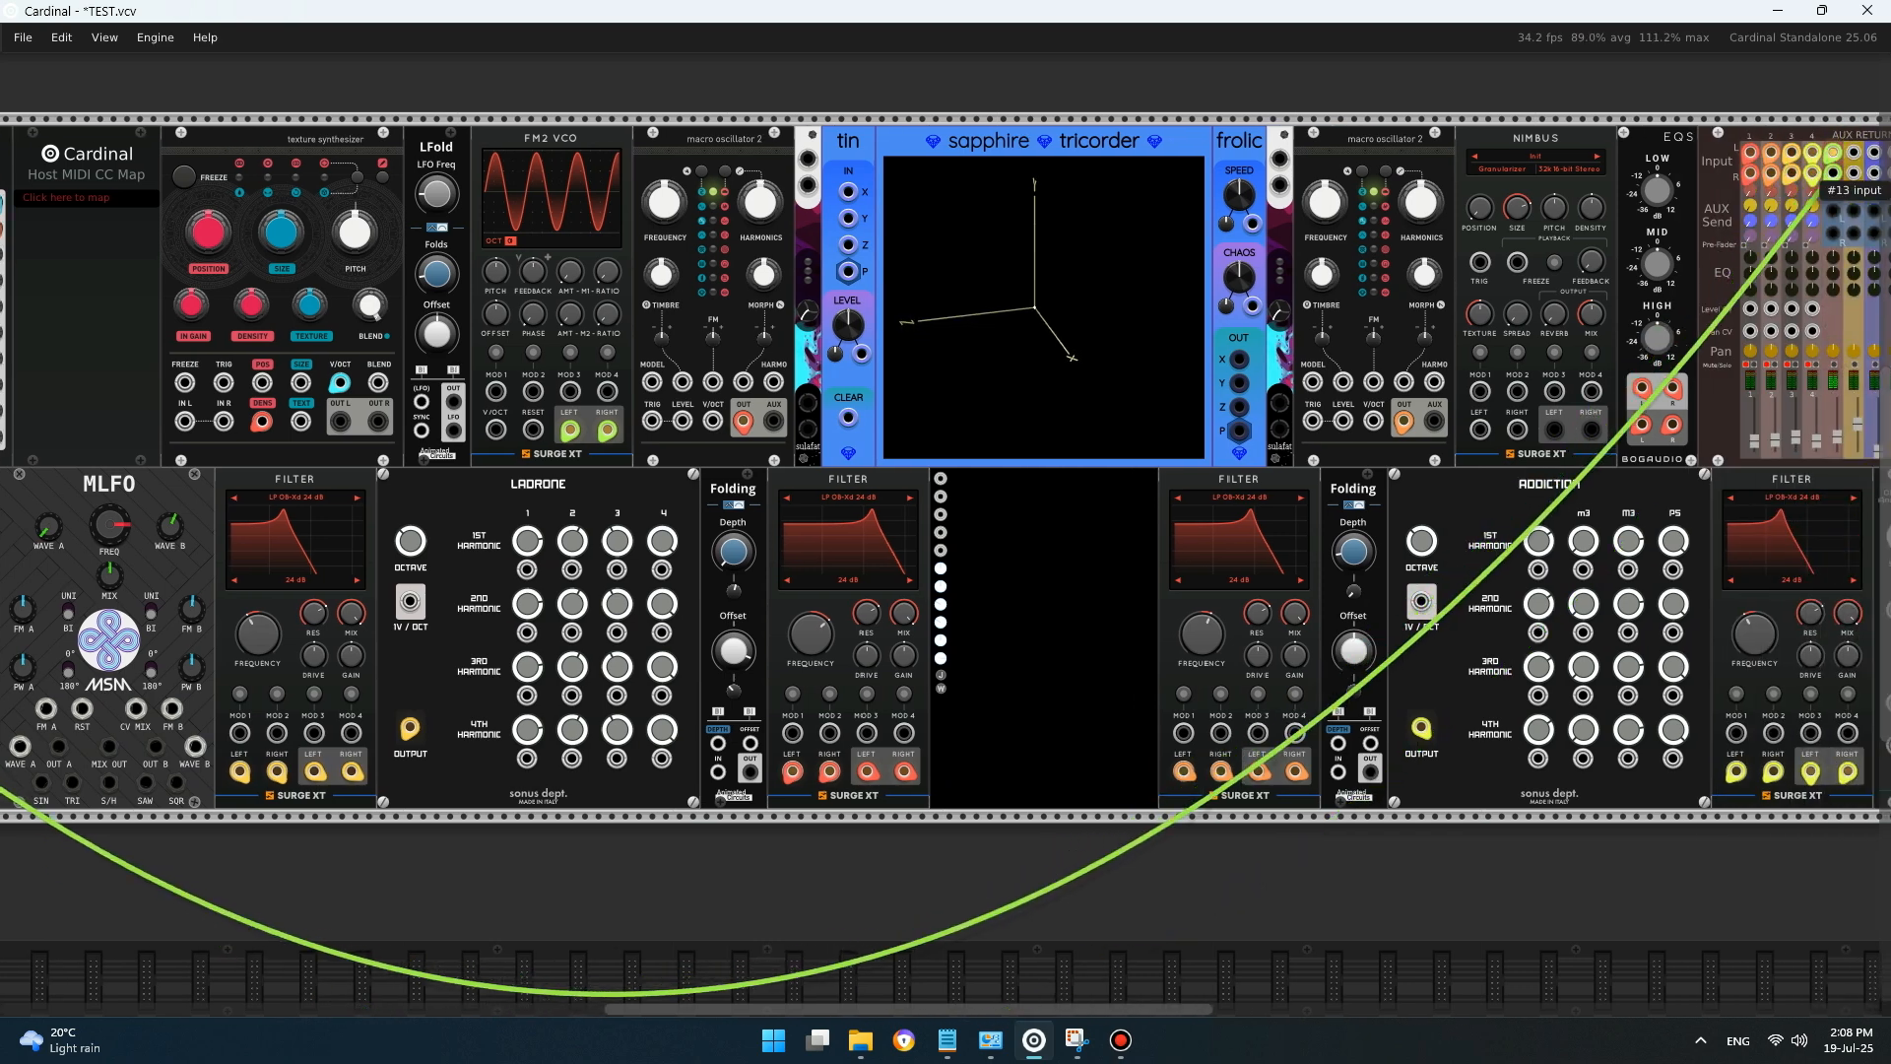
drag(1831, 171, 1833, 174)
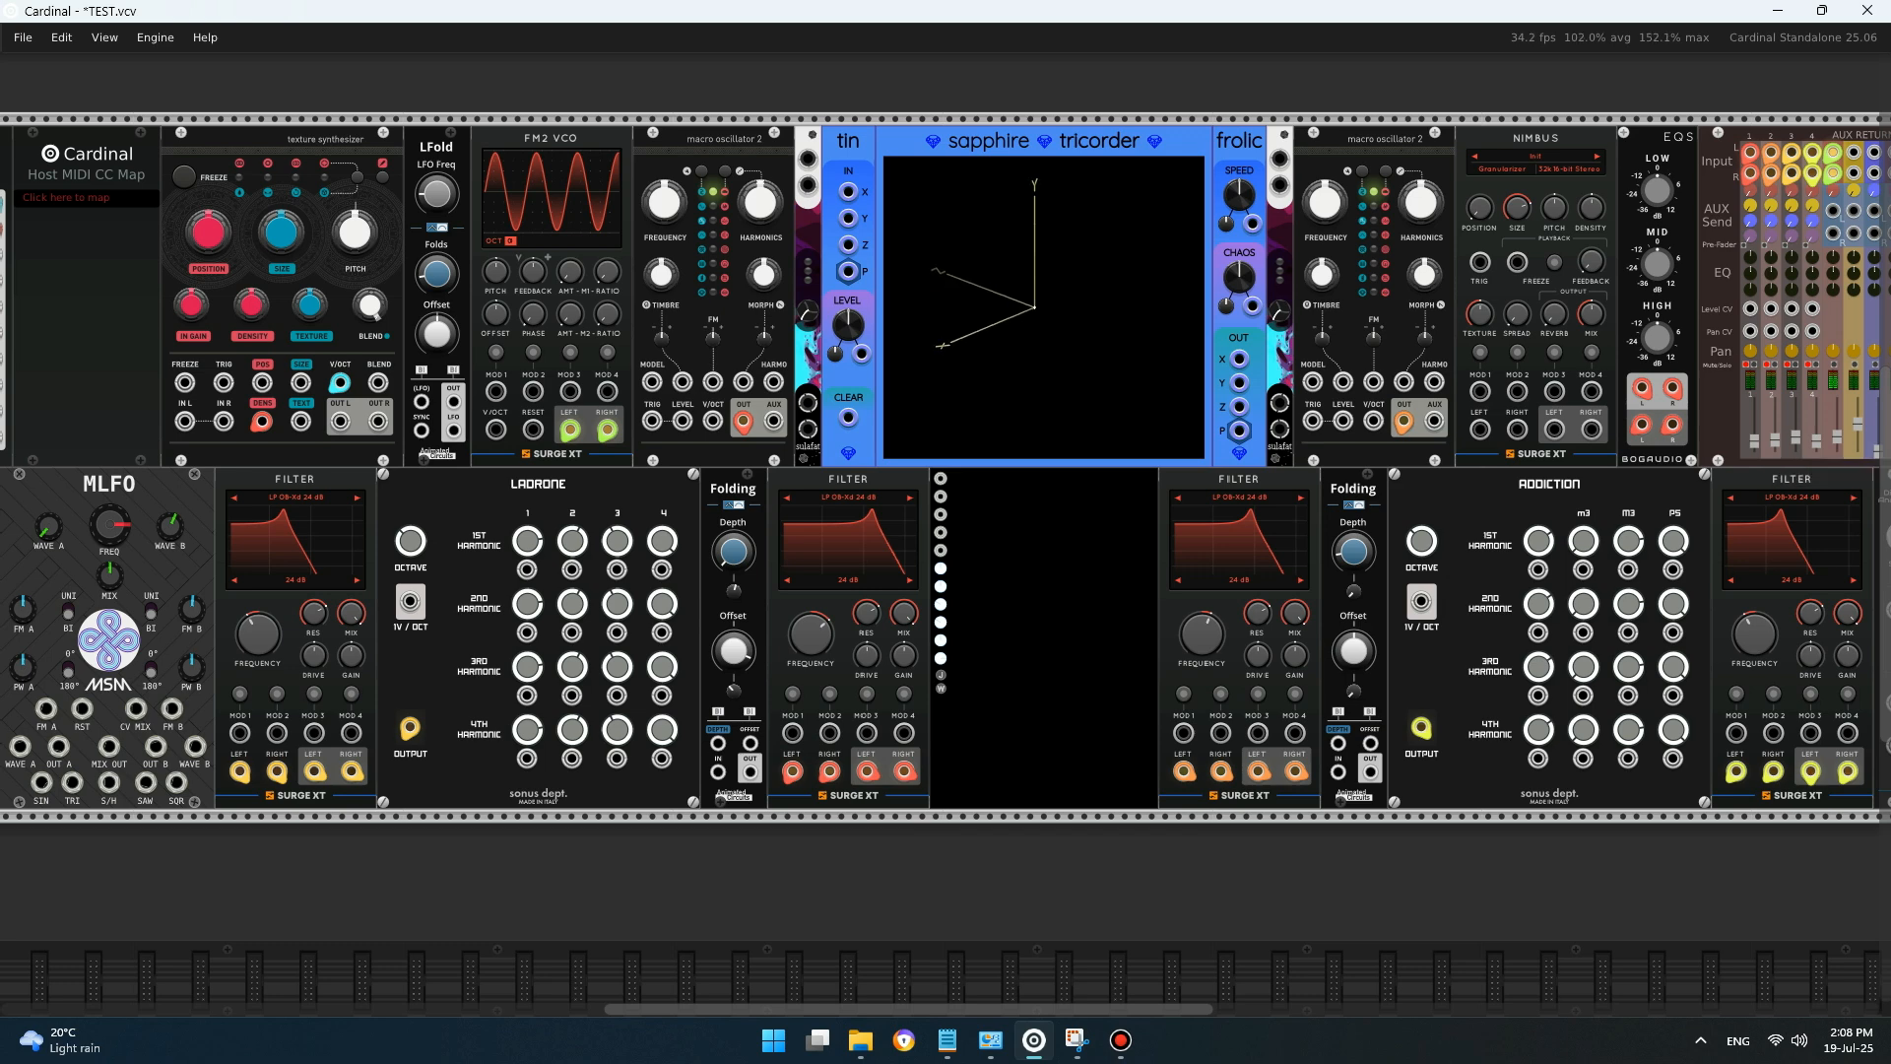
- Raise the cutoff frequency of the filter fed by the FM2 VCO to about 1301 Hz
mouse_move(947, 1040)
mouse_move(1121, 1041)
scroll(945, 532, left, 8)
scroll(945, 532, up, 1)
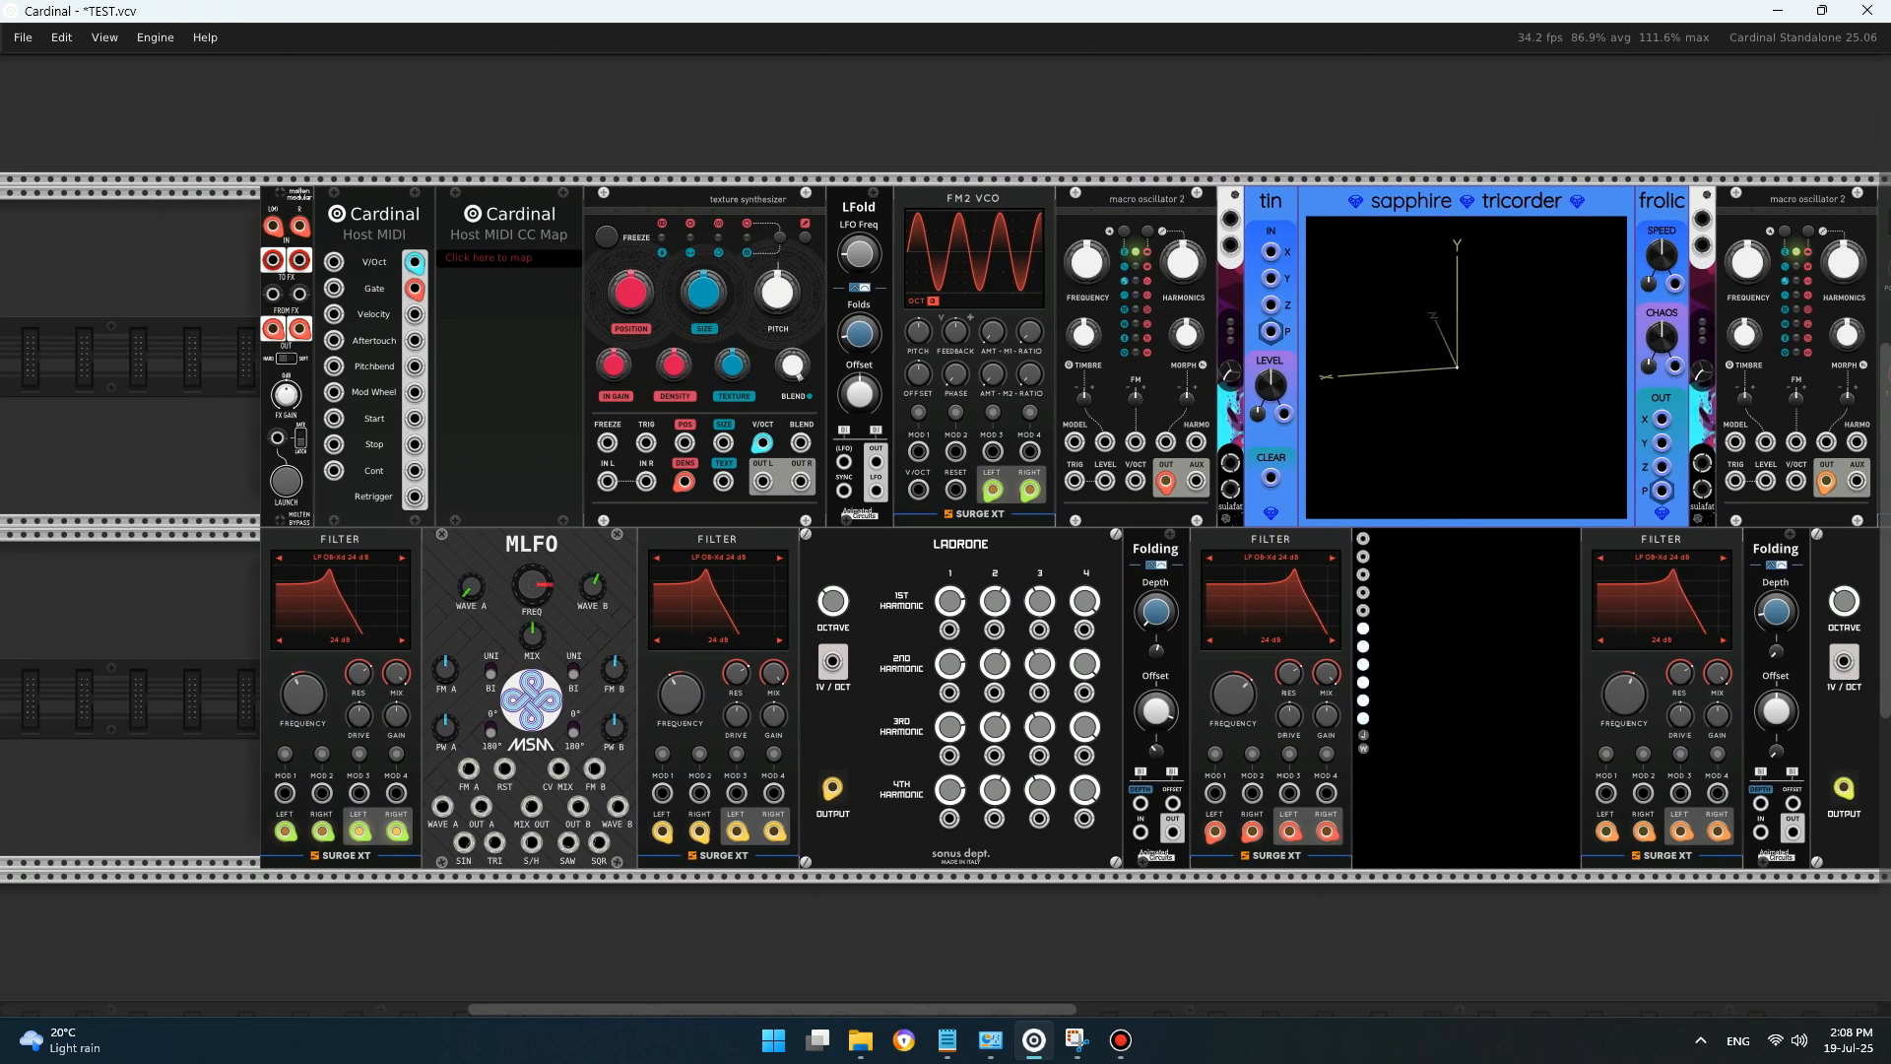
drag(304, 693, 303, 496)
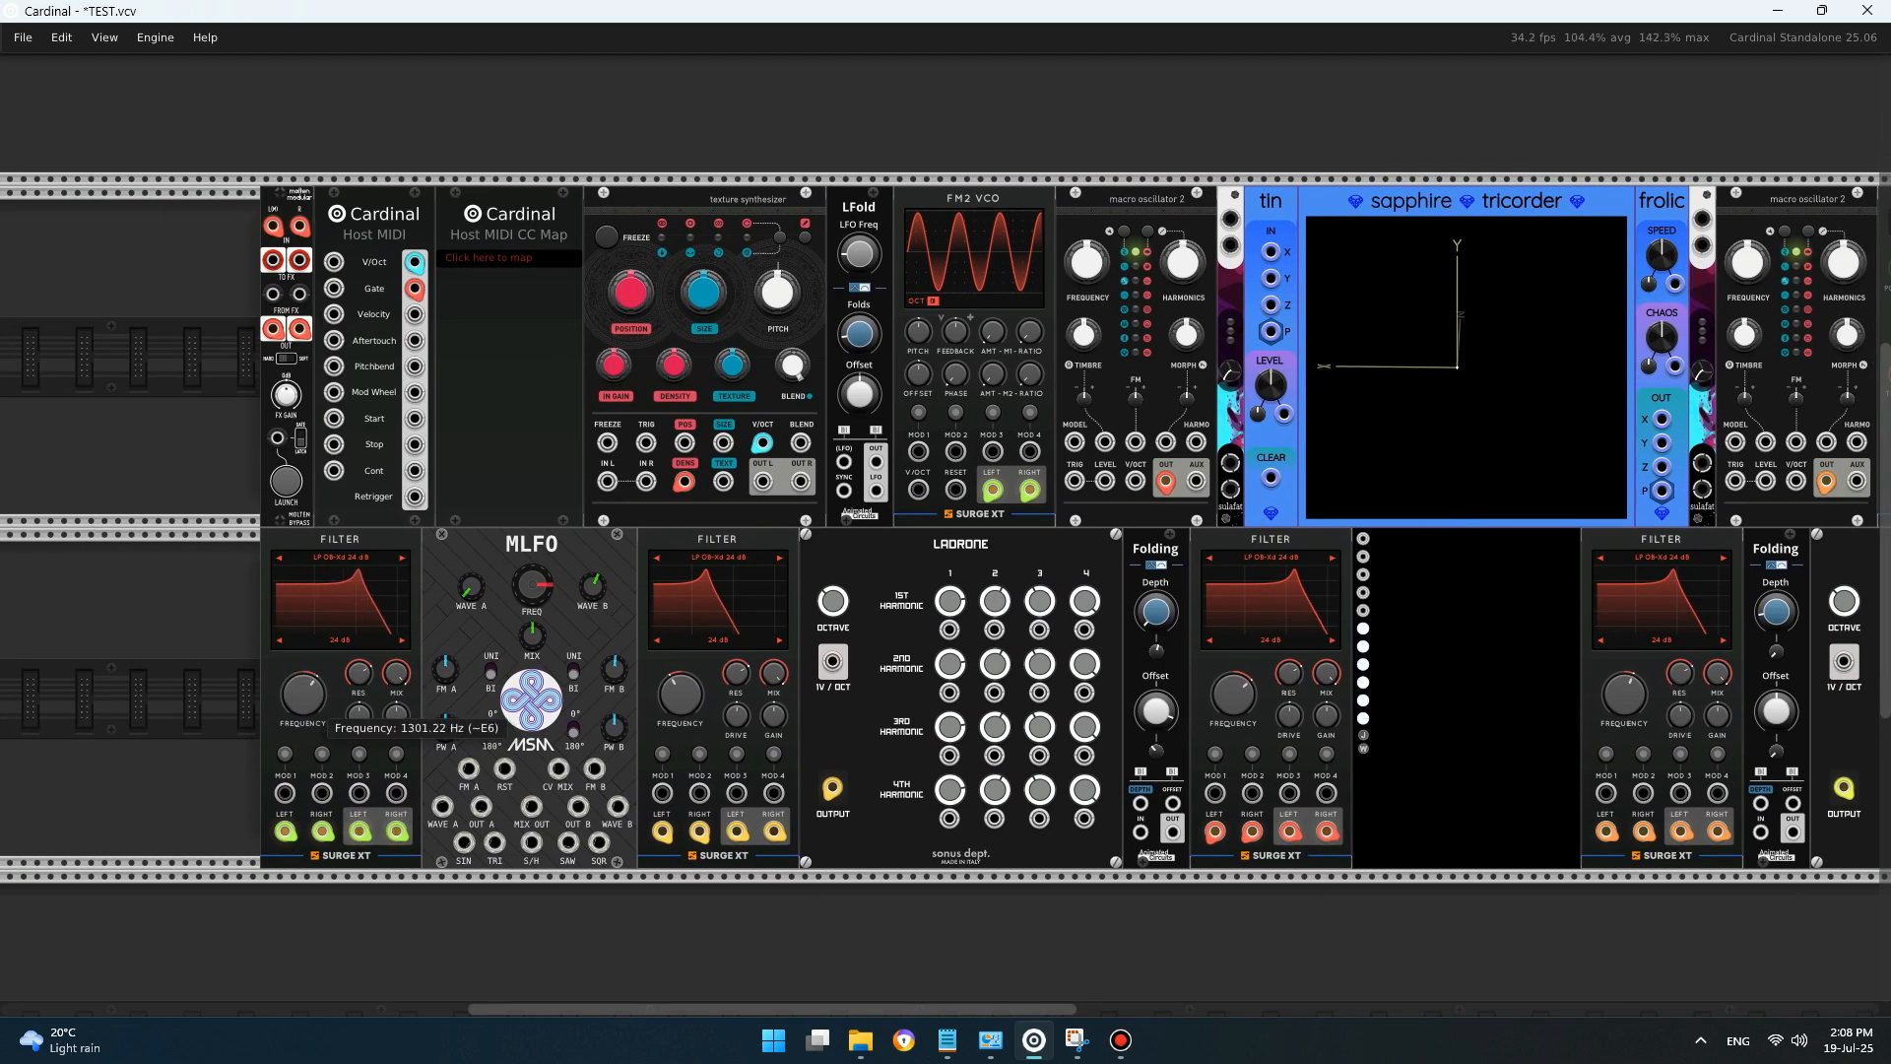
drag(303, 673, 303, 669)
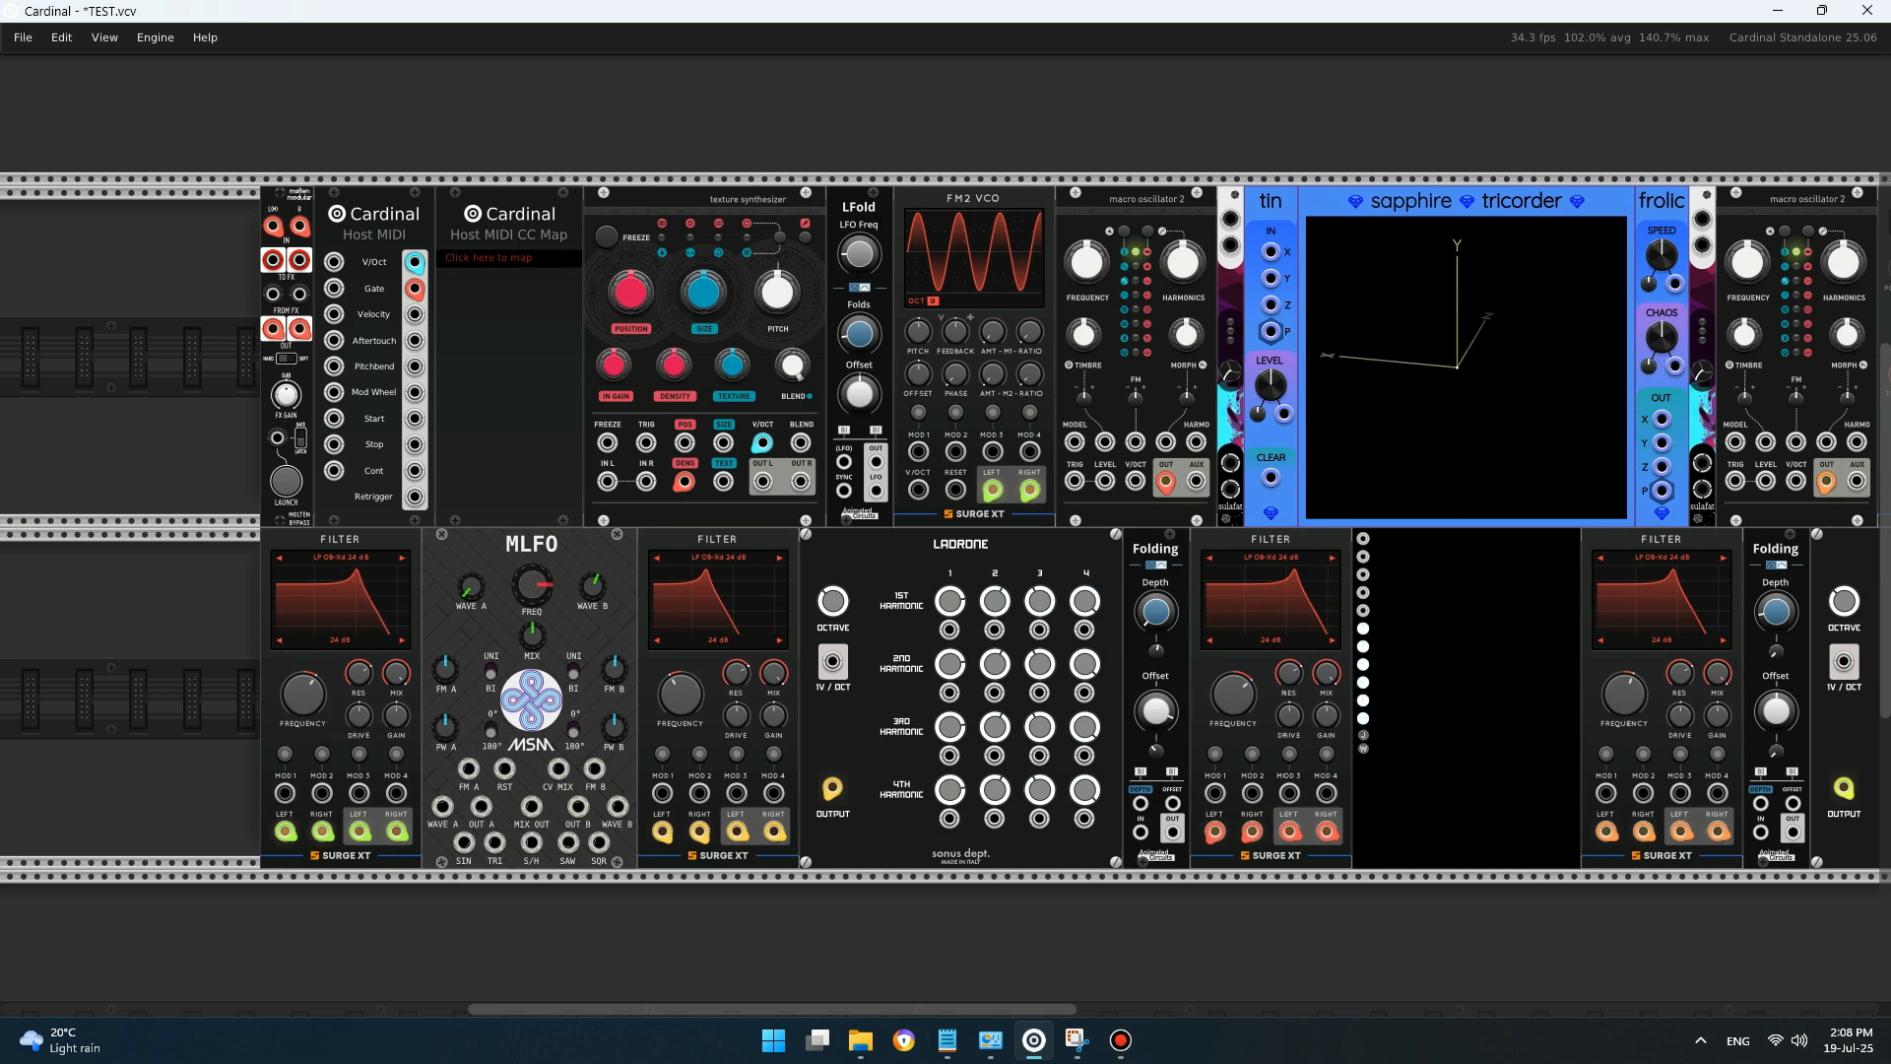
- Turn on the engine's performance meters and examine the CPU load of the modules across the rack
click(155, 38)
click(194, 58)
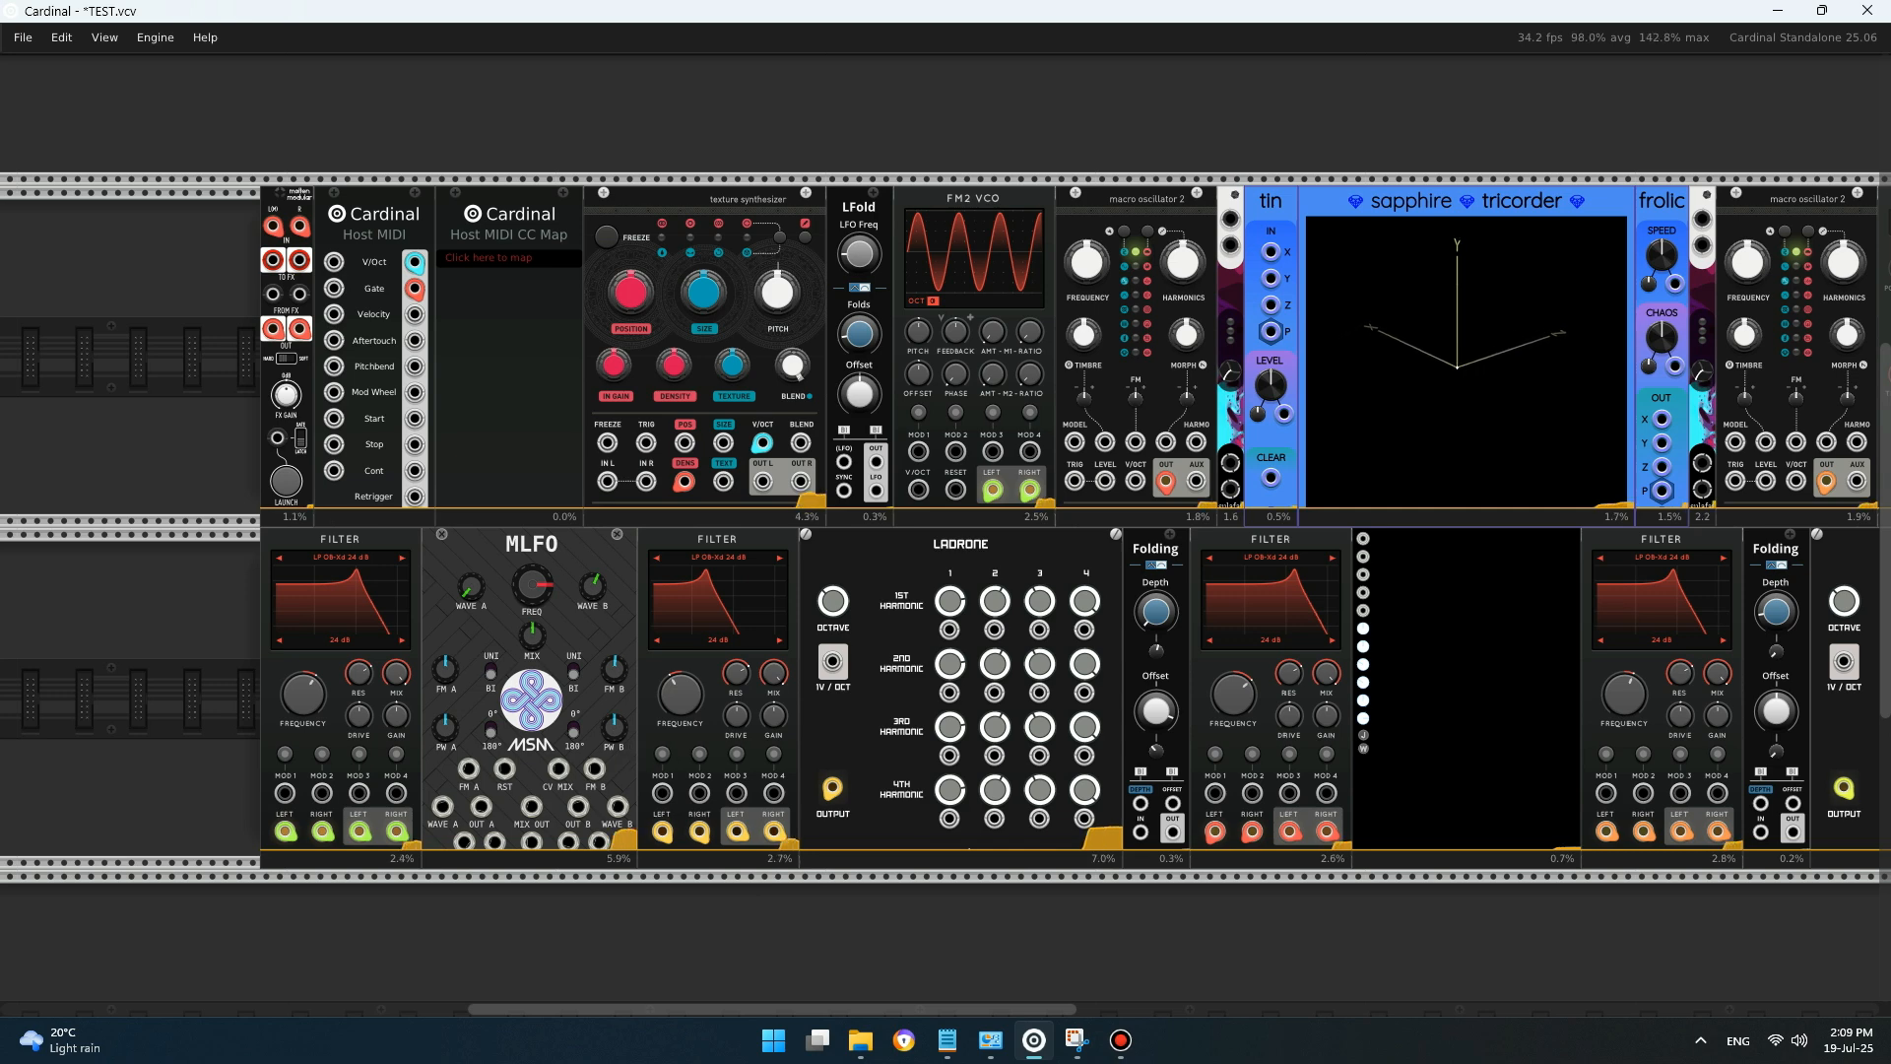
right_click(618, 761)
key(Escape)
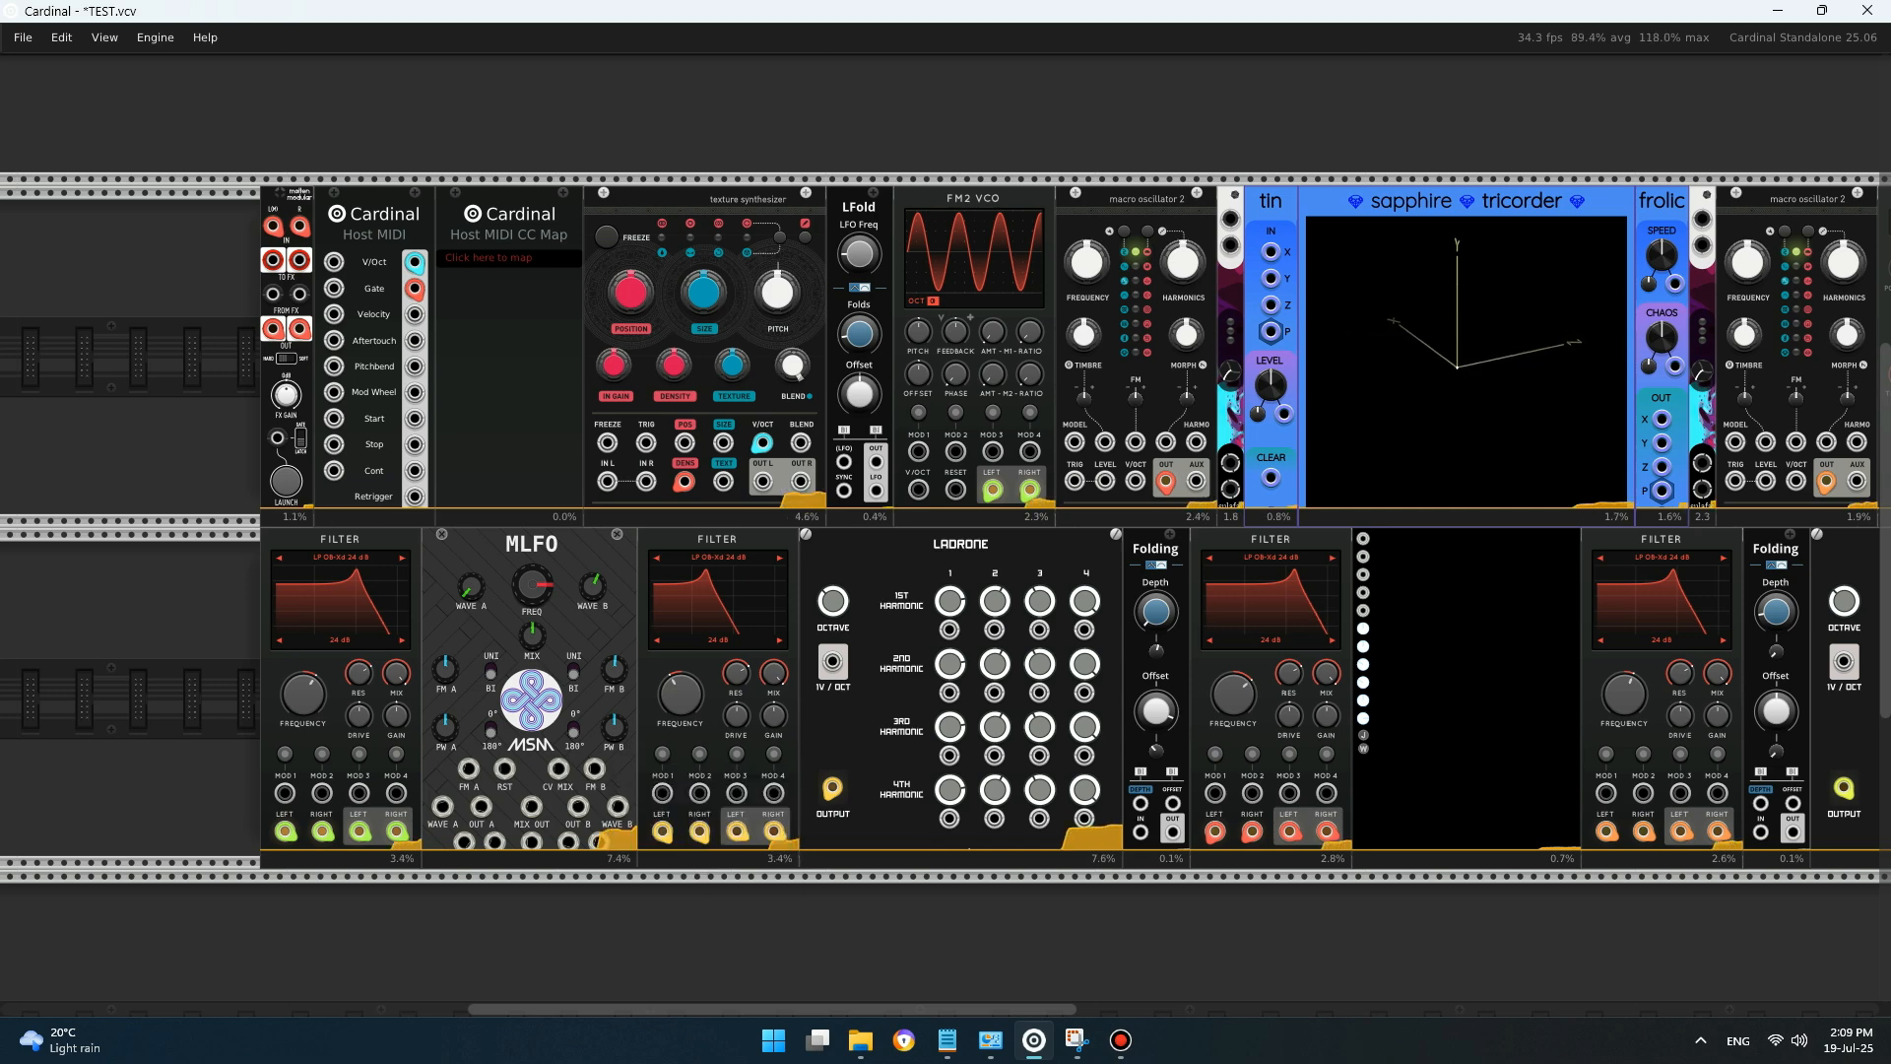
scroll(945, 532, right, 9)
scroll(946, 532, down, 1)
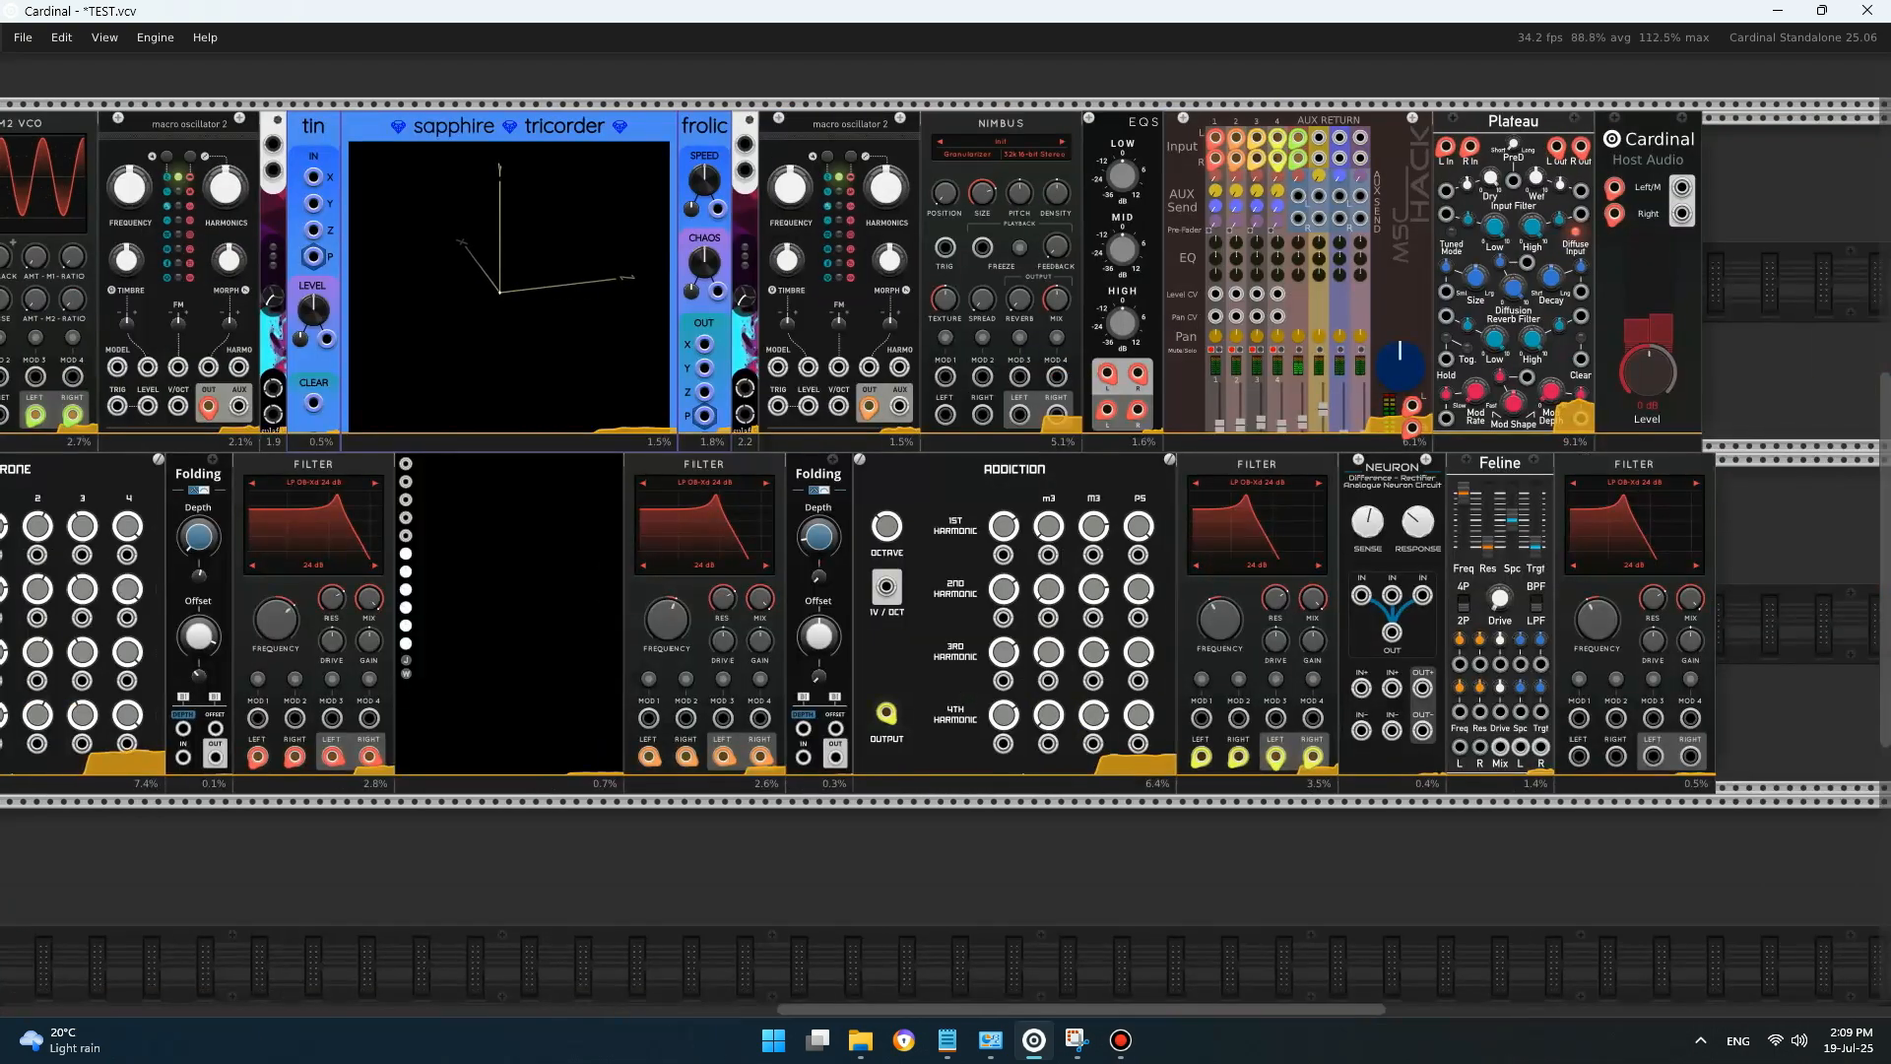
scroll(945, 532, left, 1)
scroll(946, 552, up, 1)
scroll(946, 552, left, 8)
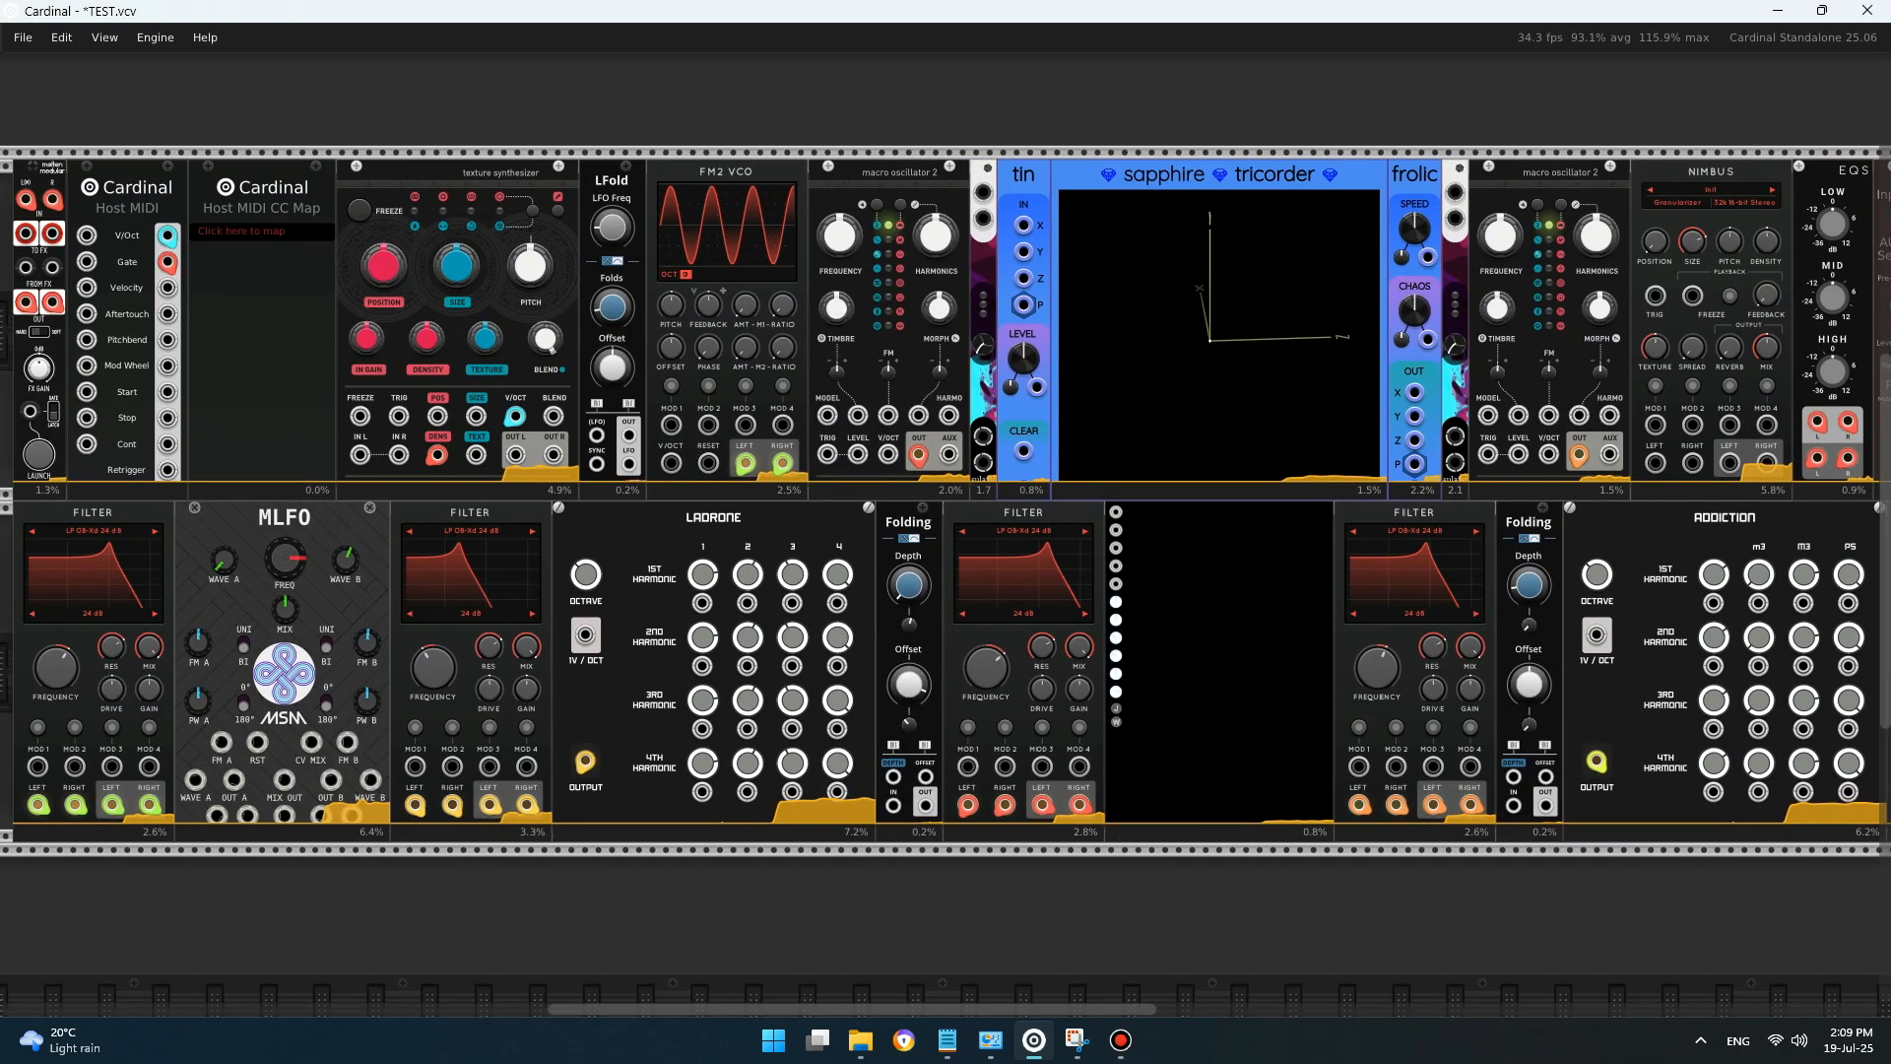
- Examine the CPU load of the FM2 VCO and its neighbouring modules along both rows of the rack
scroll(749, 372, up, 1)
scroll(749, 373, right, 1)
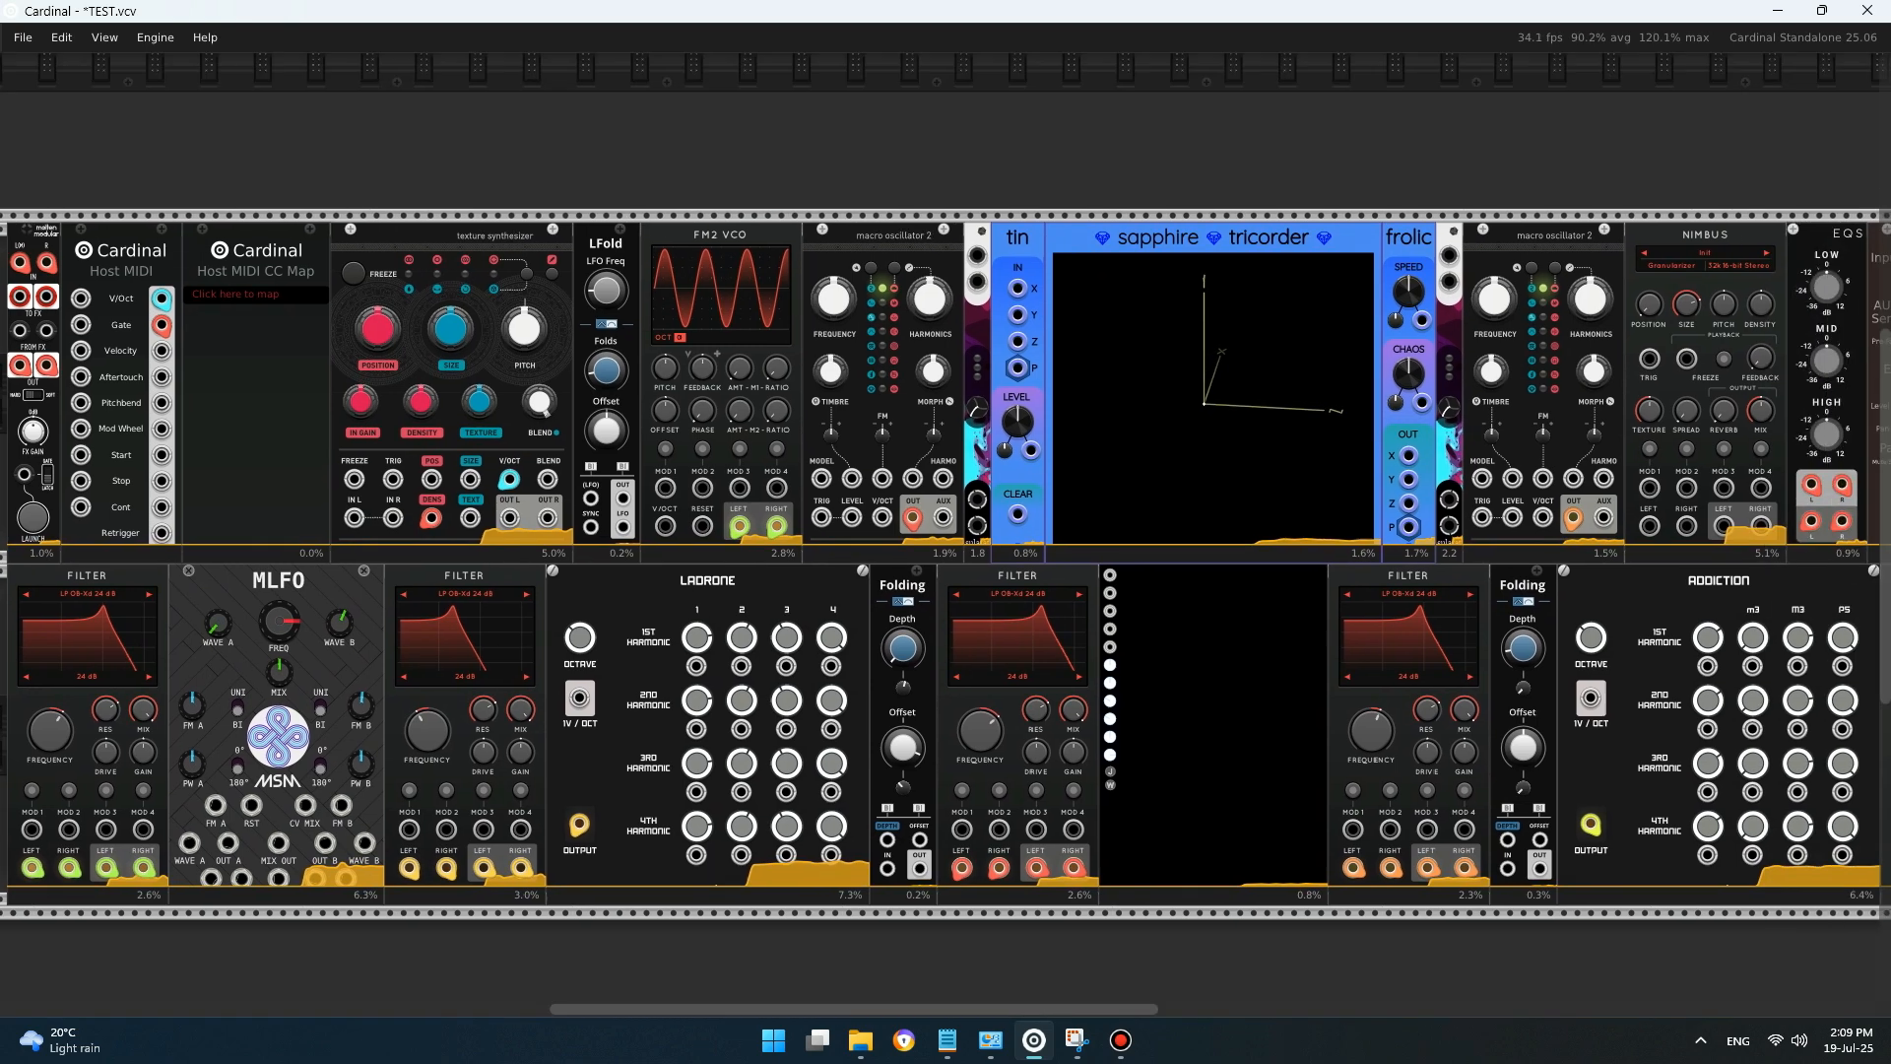
mouse_move(777, 367)
mouse_down()
mouse_move(777, 350)
mouse_move(776, 394)
mouse_up()
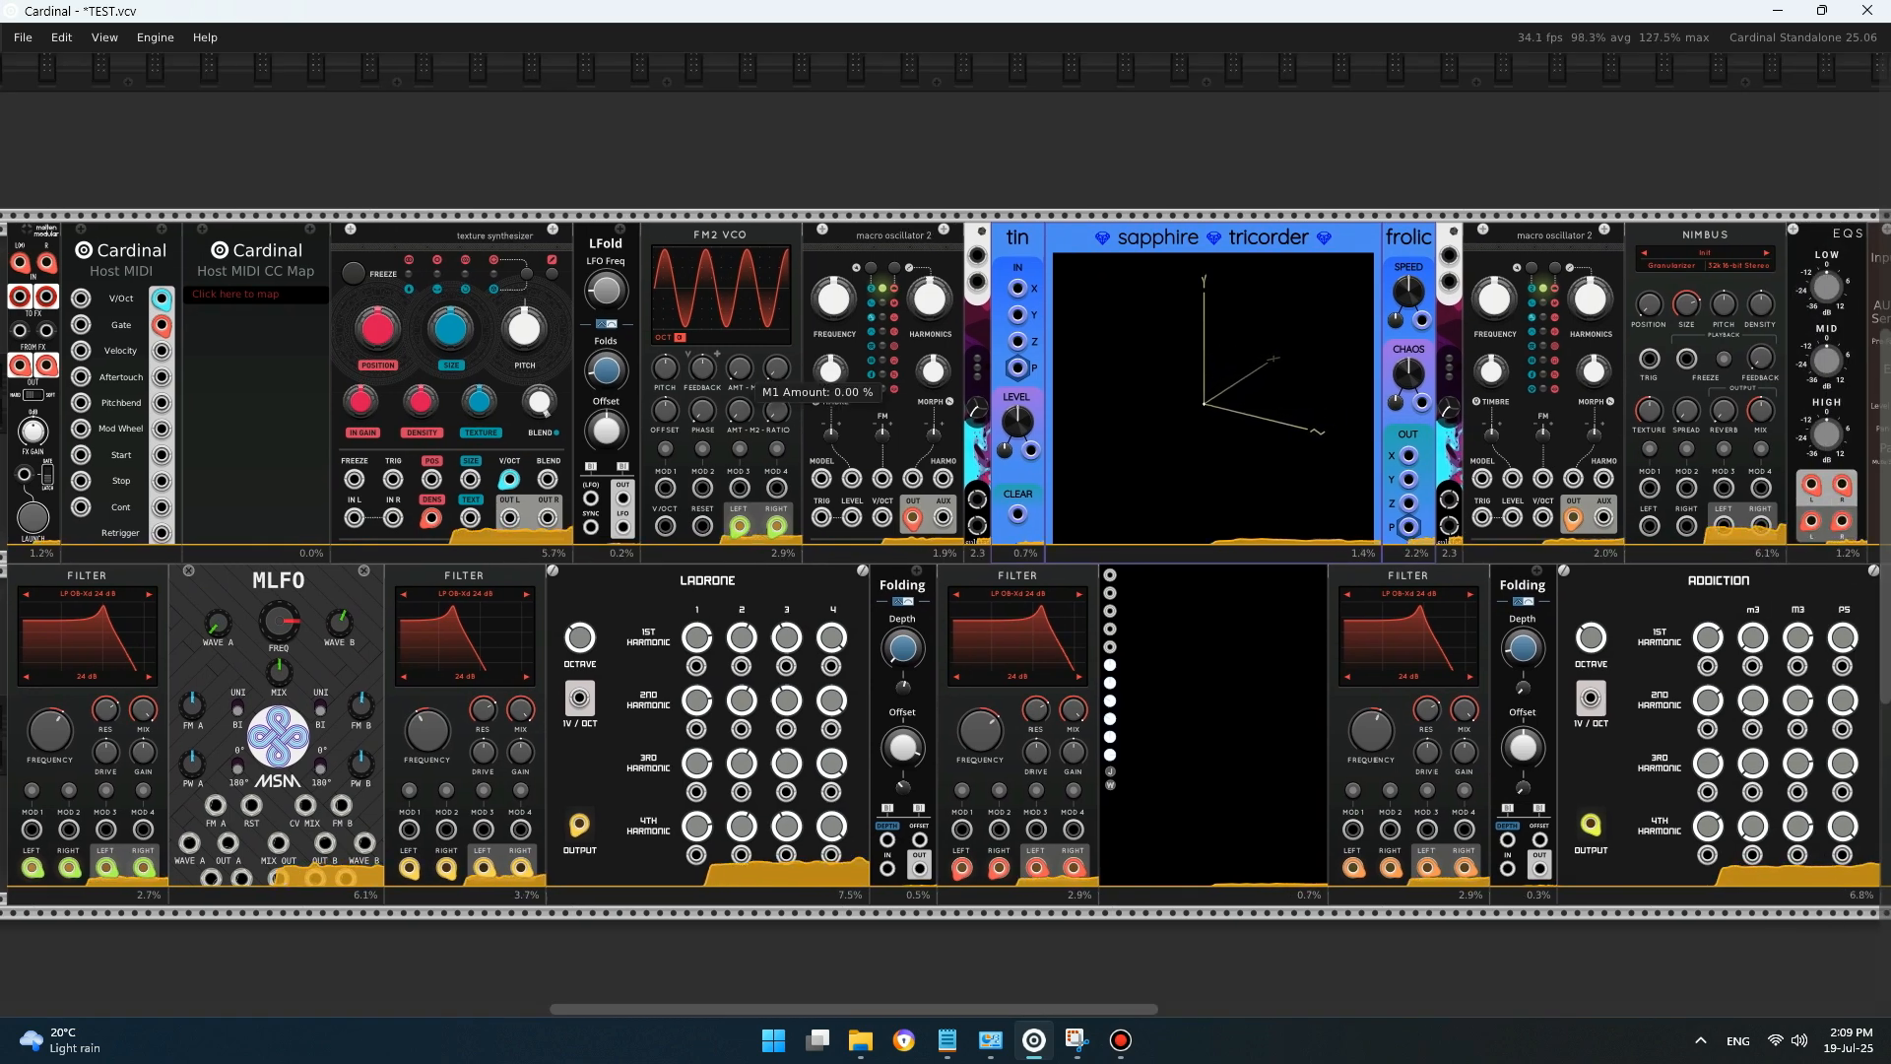
drag(739, 367, 776, 379)
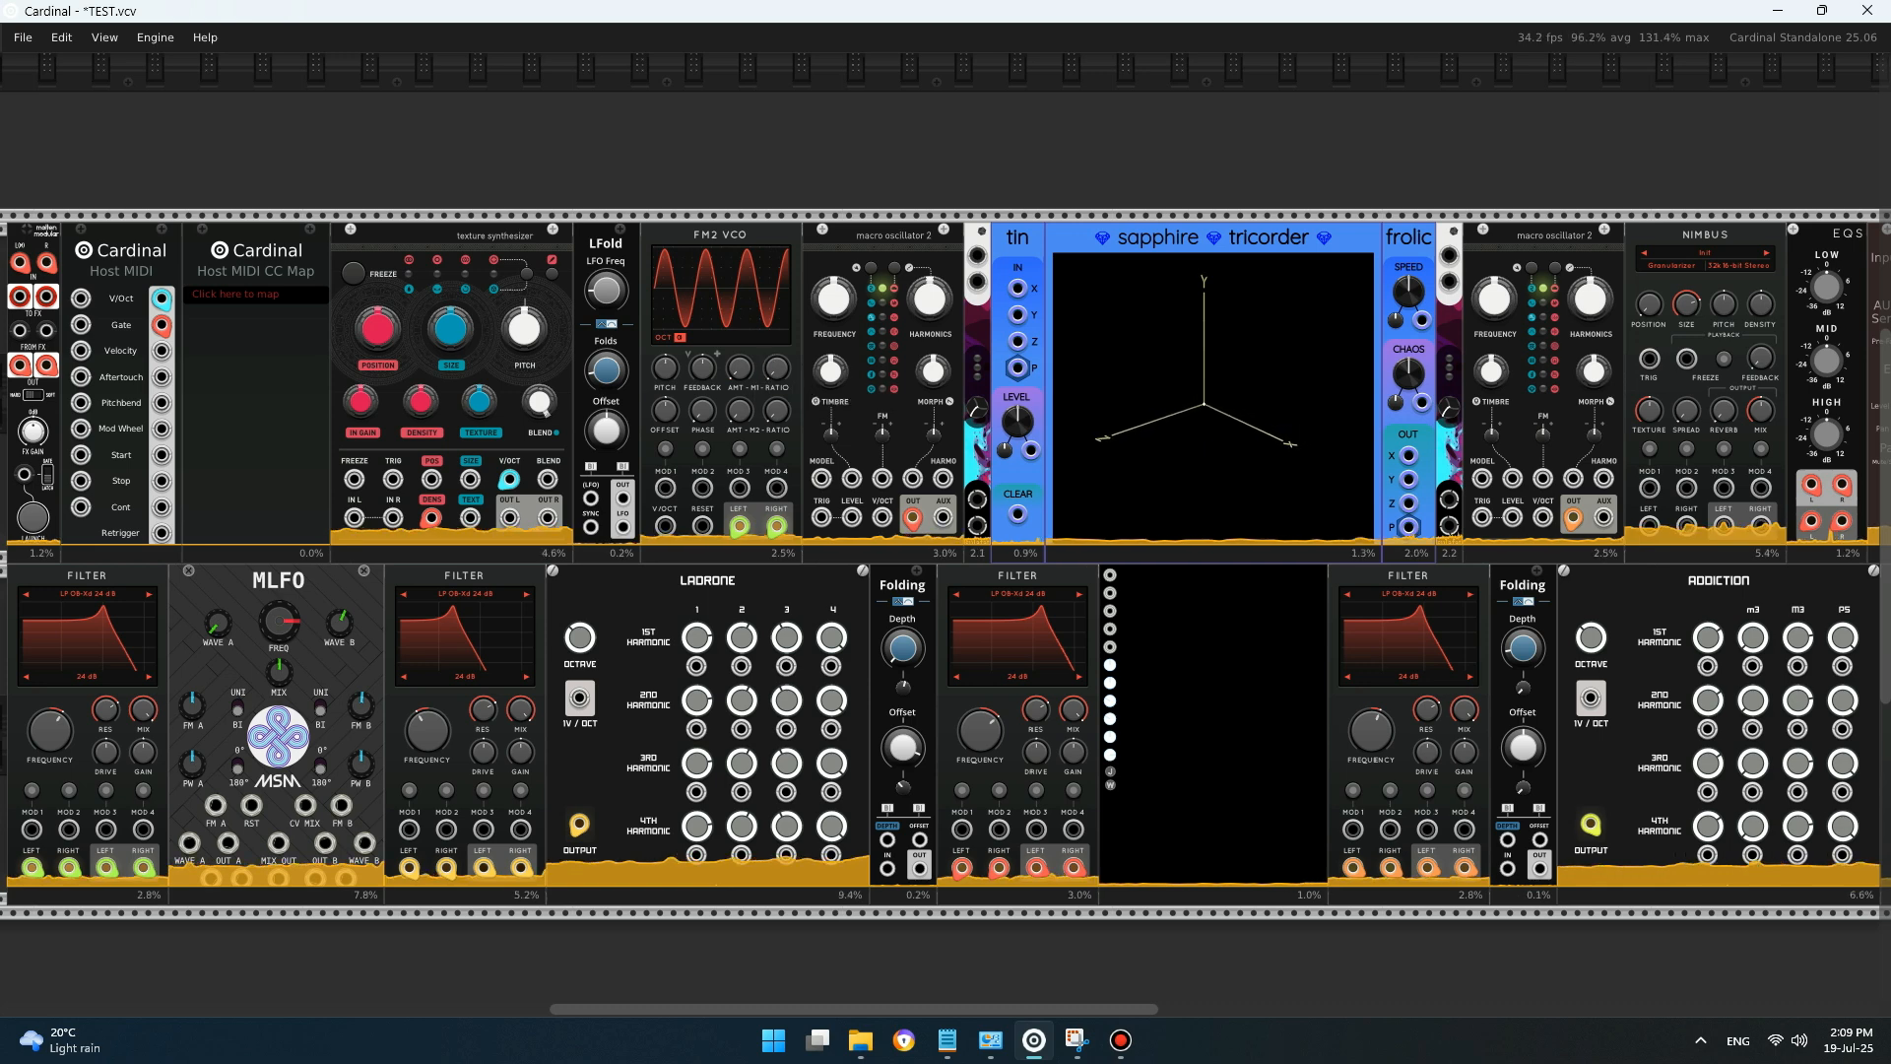
scroll(946, 562, left, 1)
scroll(946, 561, right, 5)
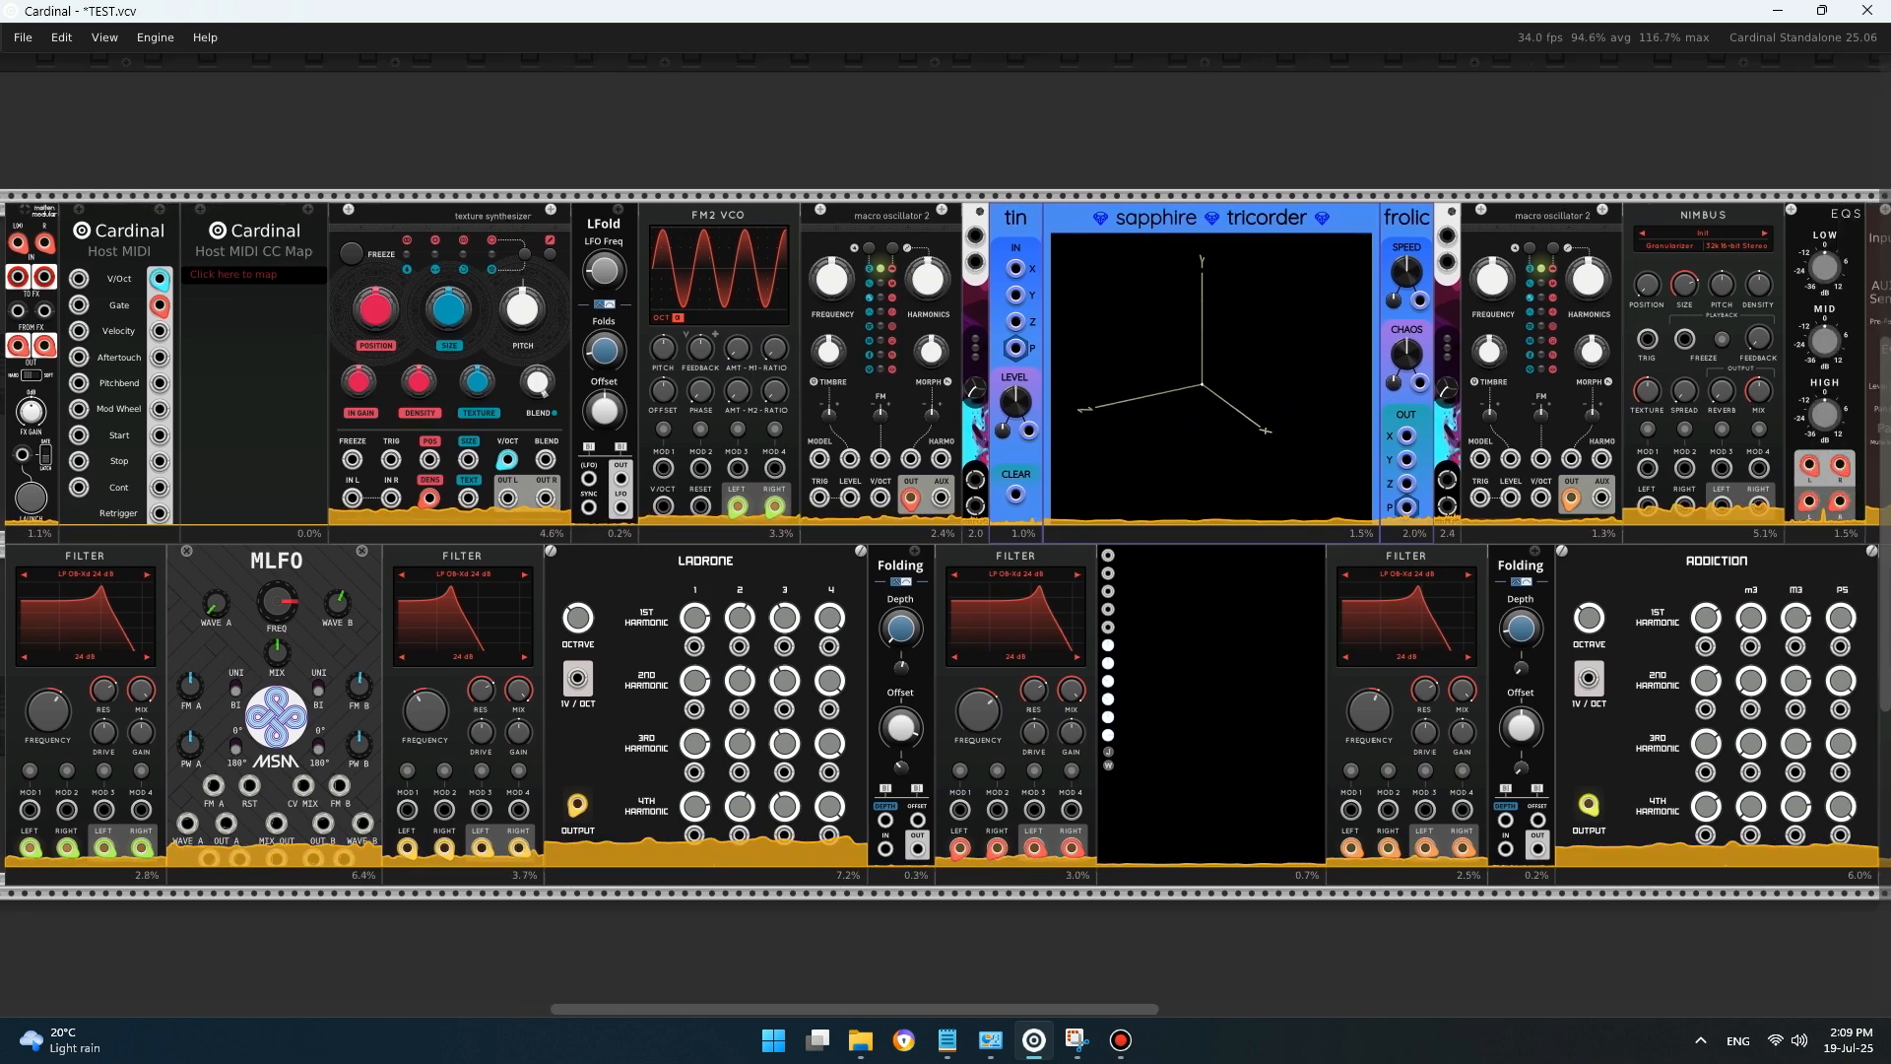
scroll(1132, 488, right, 2)
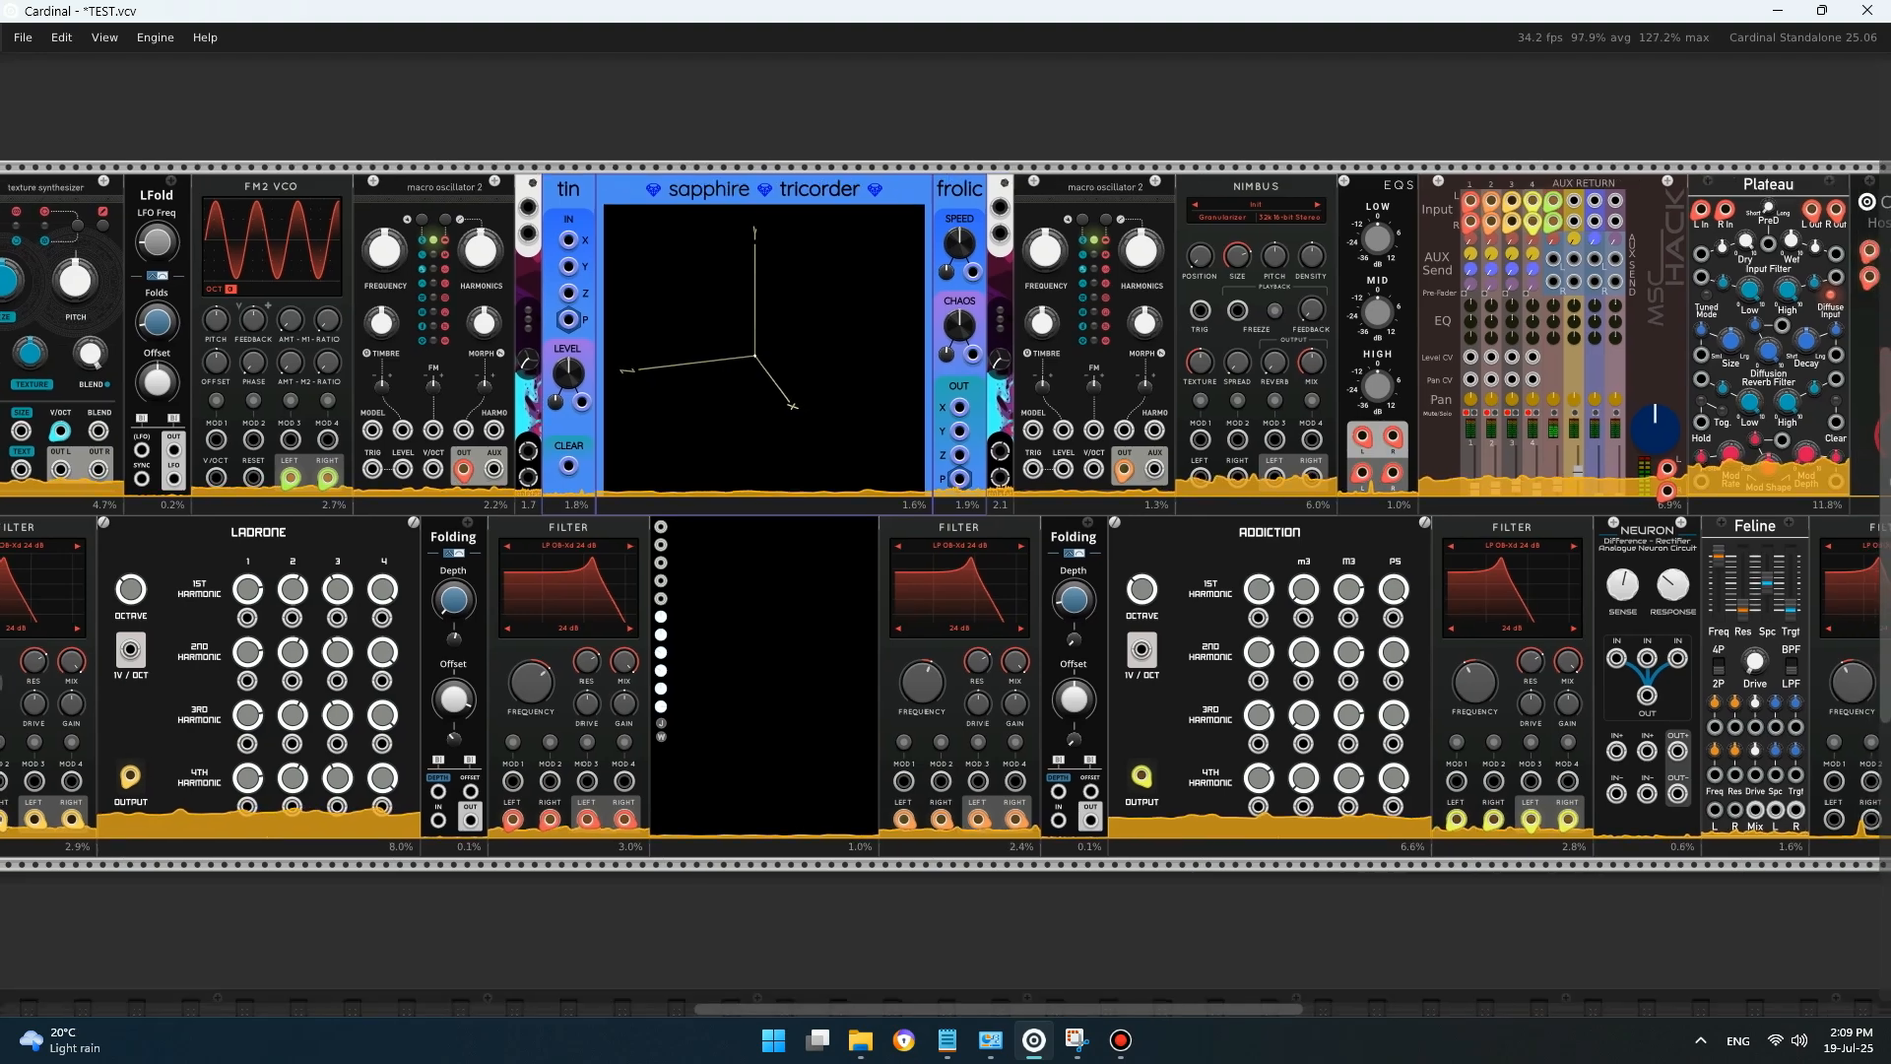
- Turn off the engine's performance meters
right_click(1132, 520)
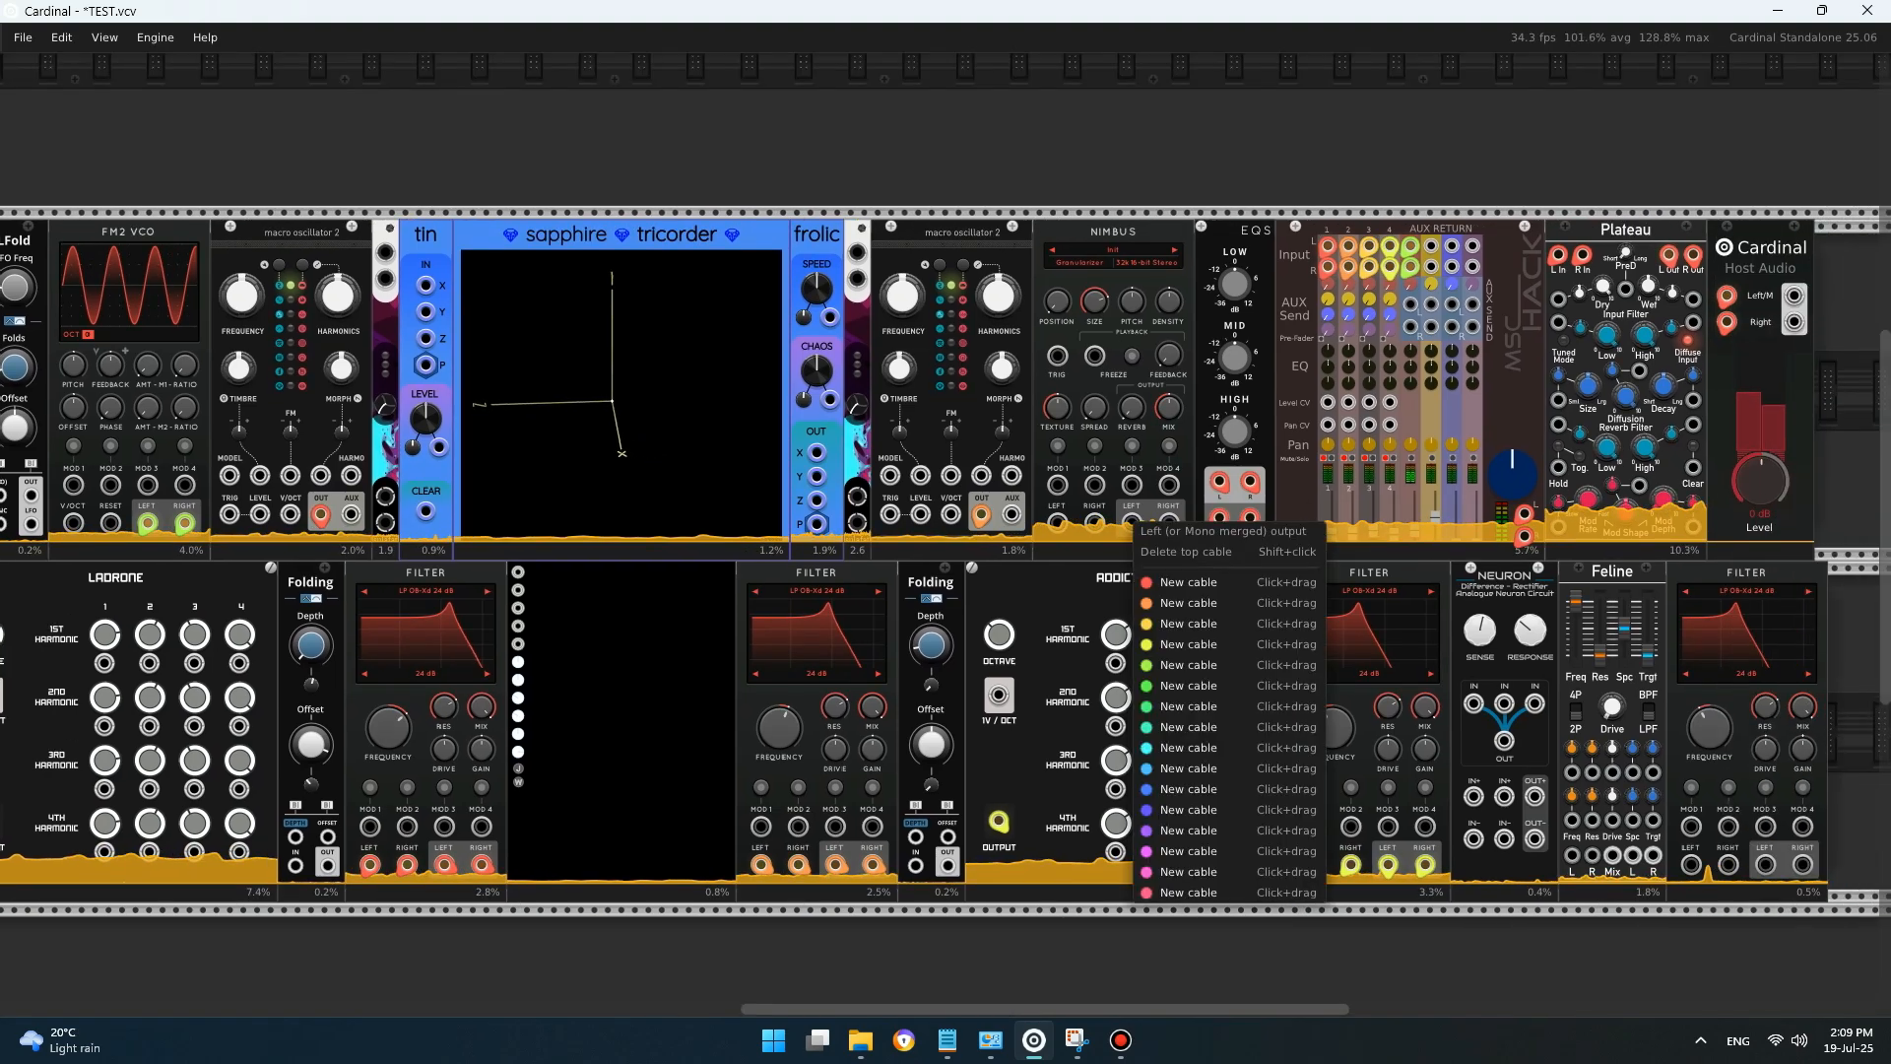
click(155, 38)
click(154, 37)
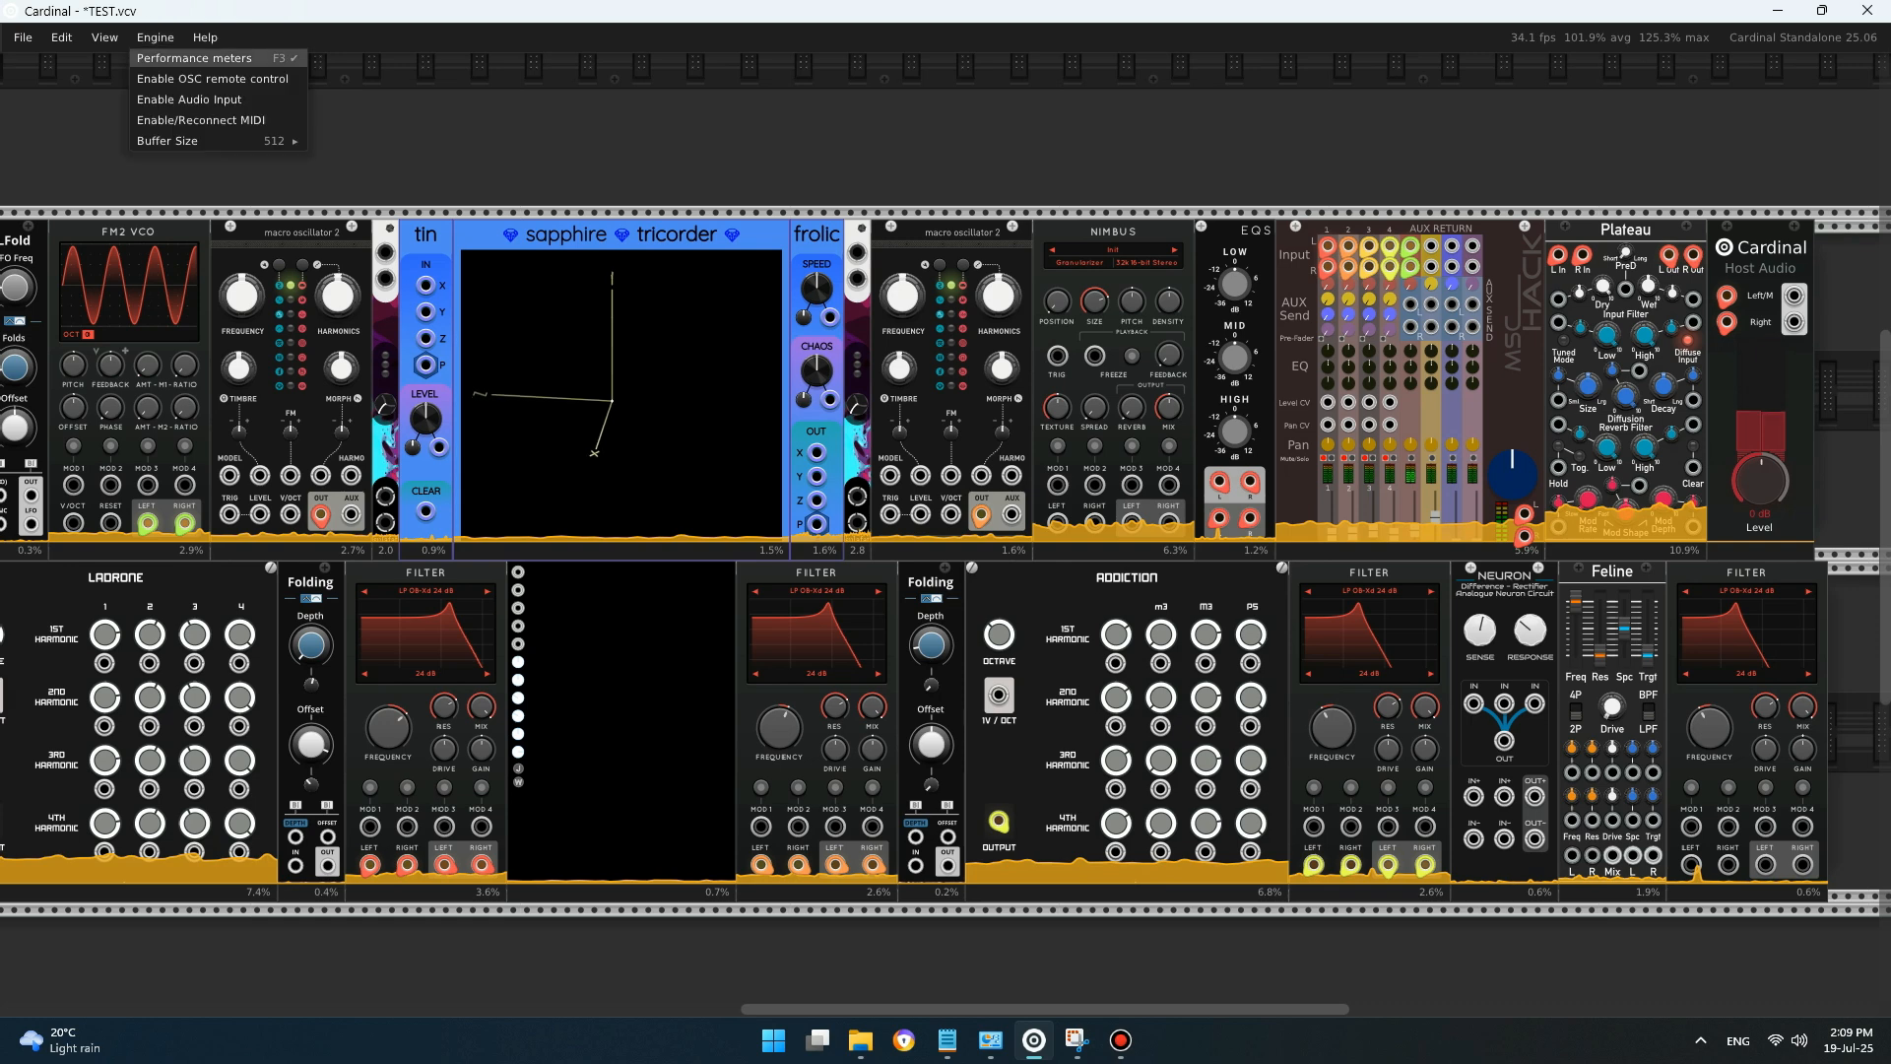
click(178, 58)
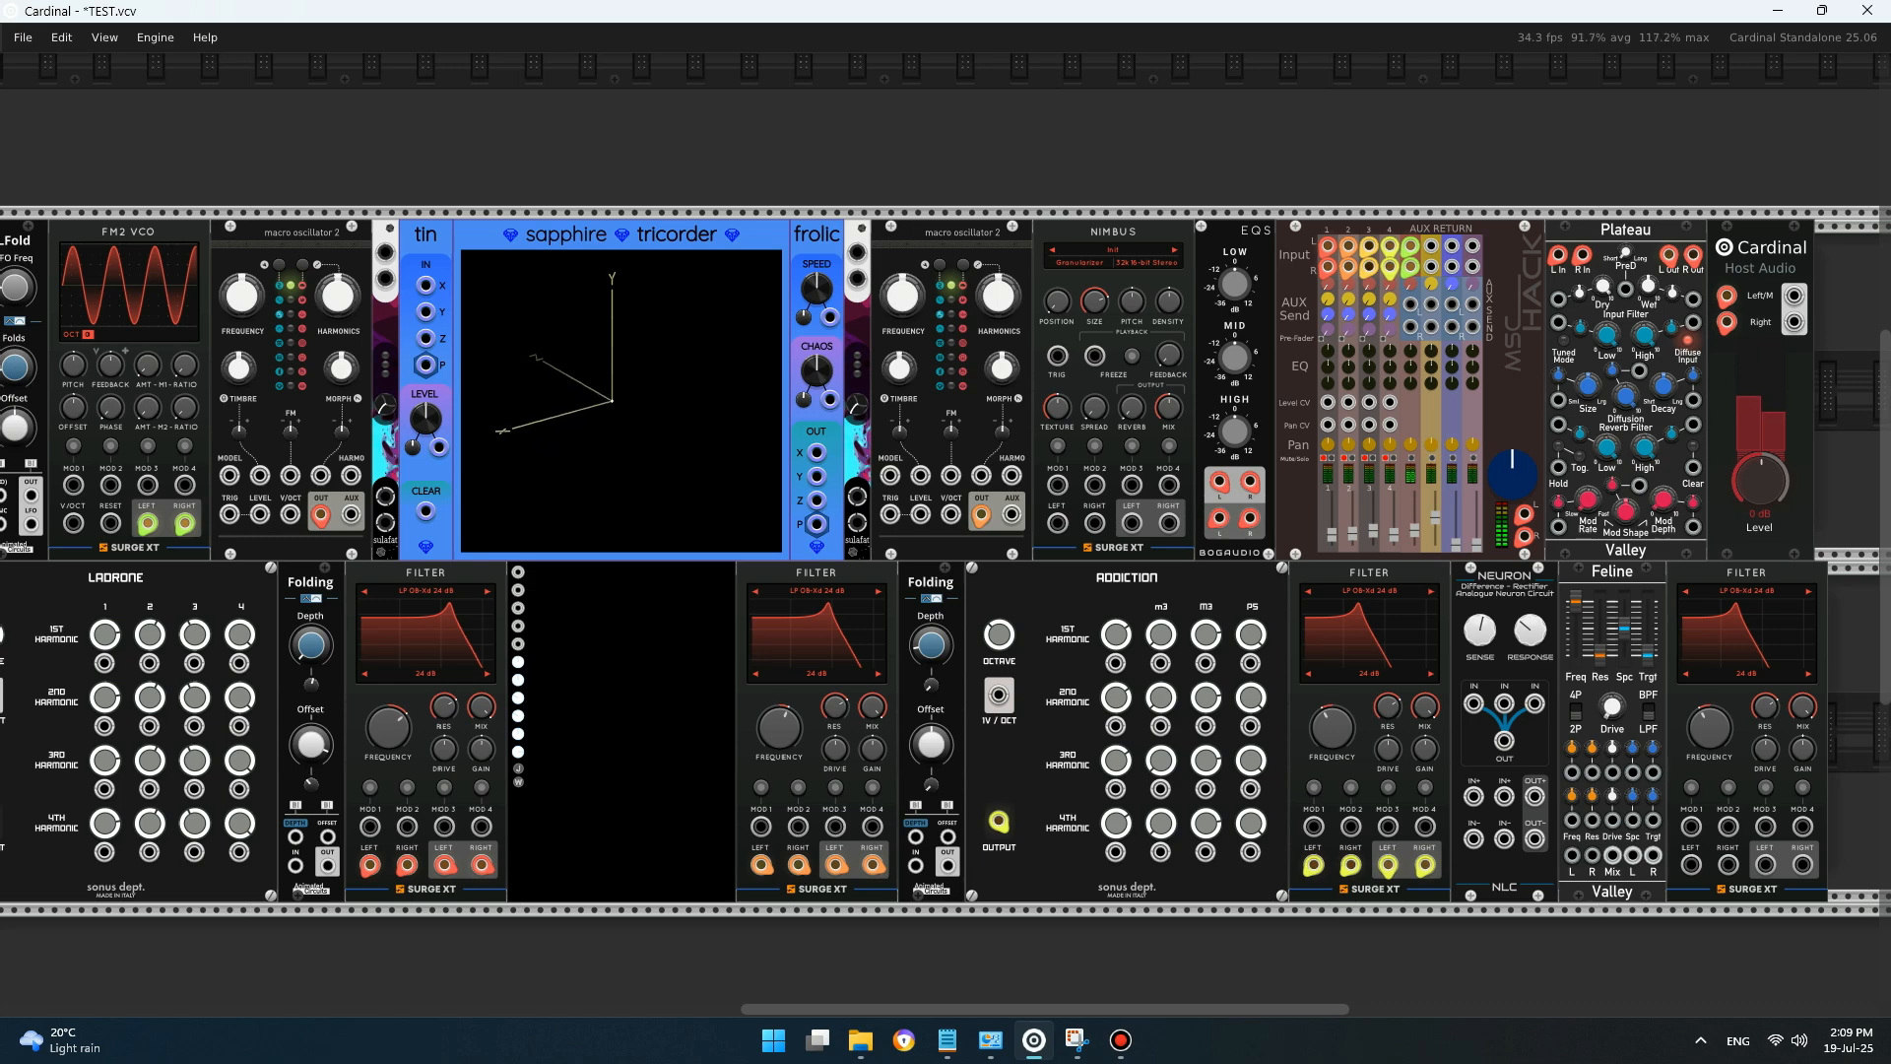
- Search the module library for Nimbus and close the library without adding a module
key(Return)
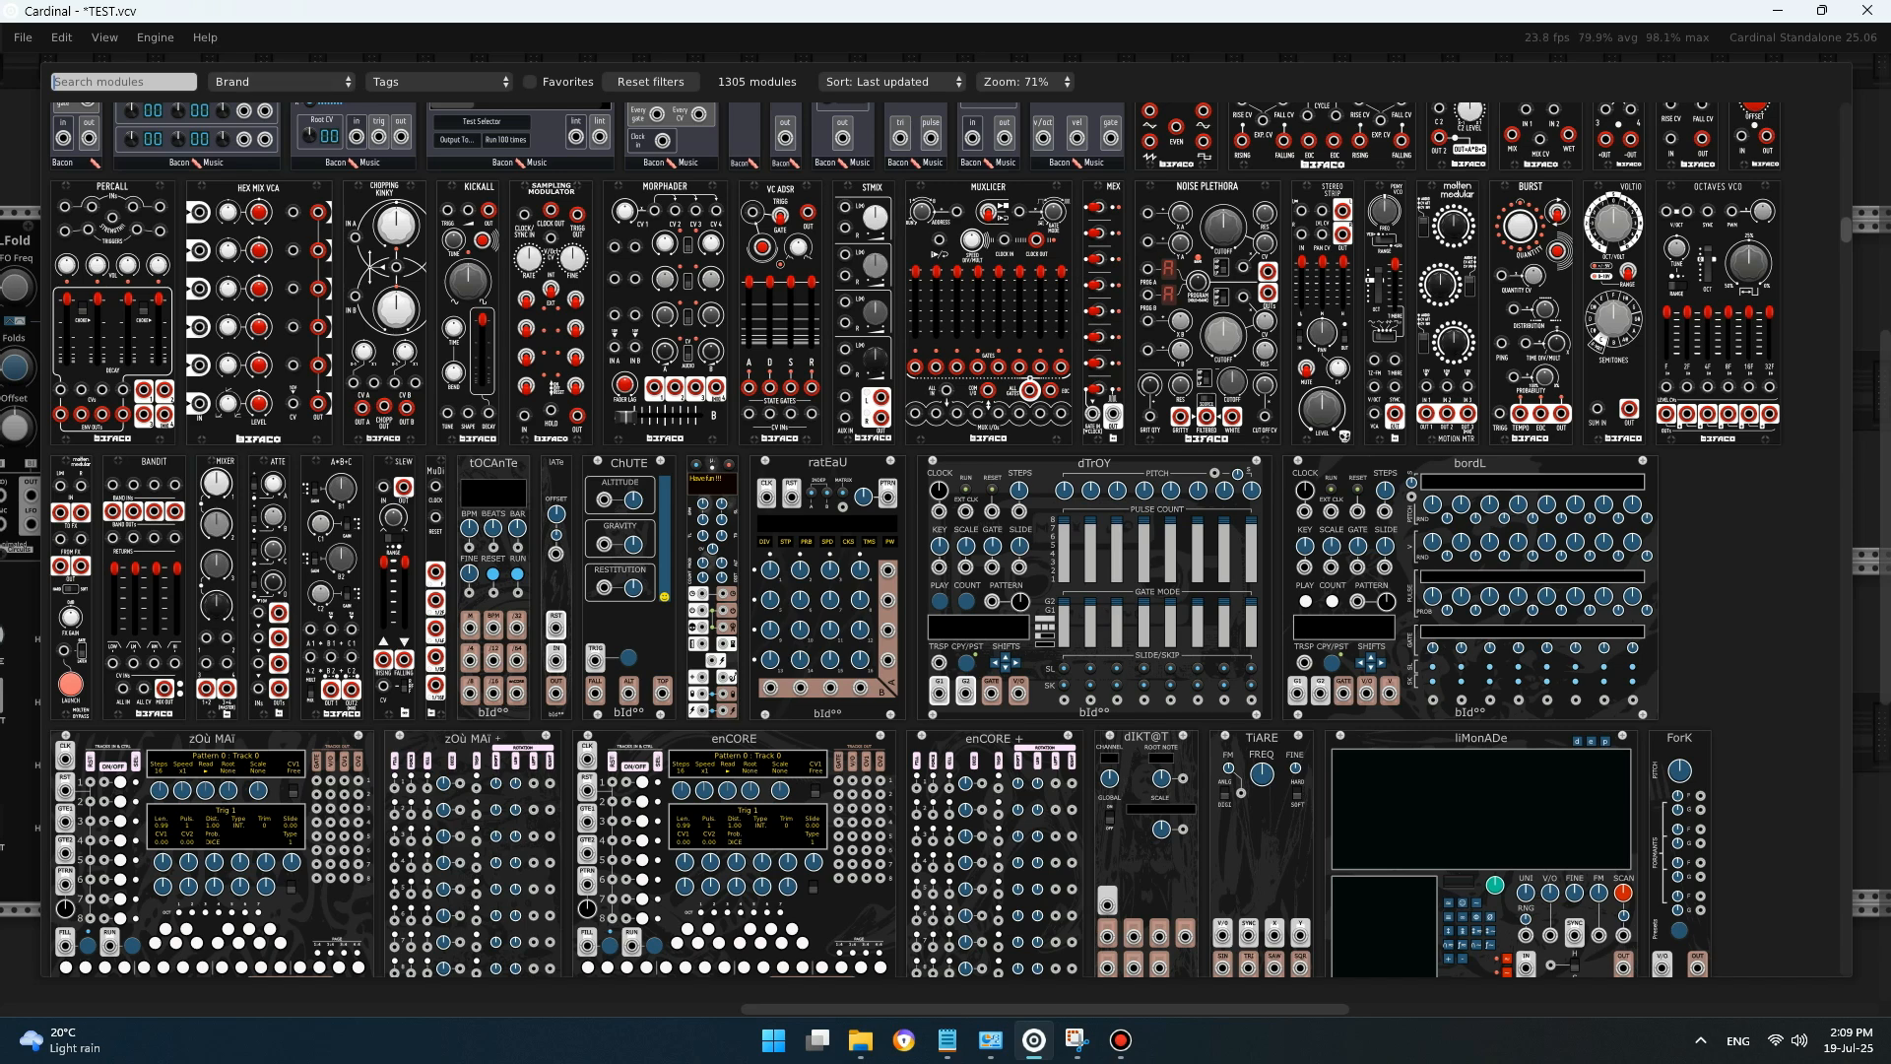
text(n)
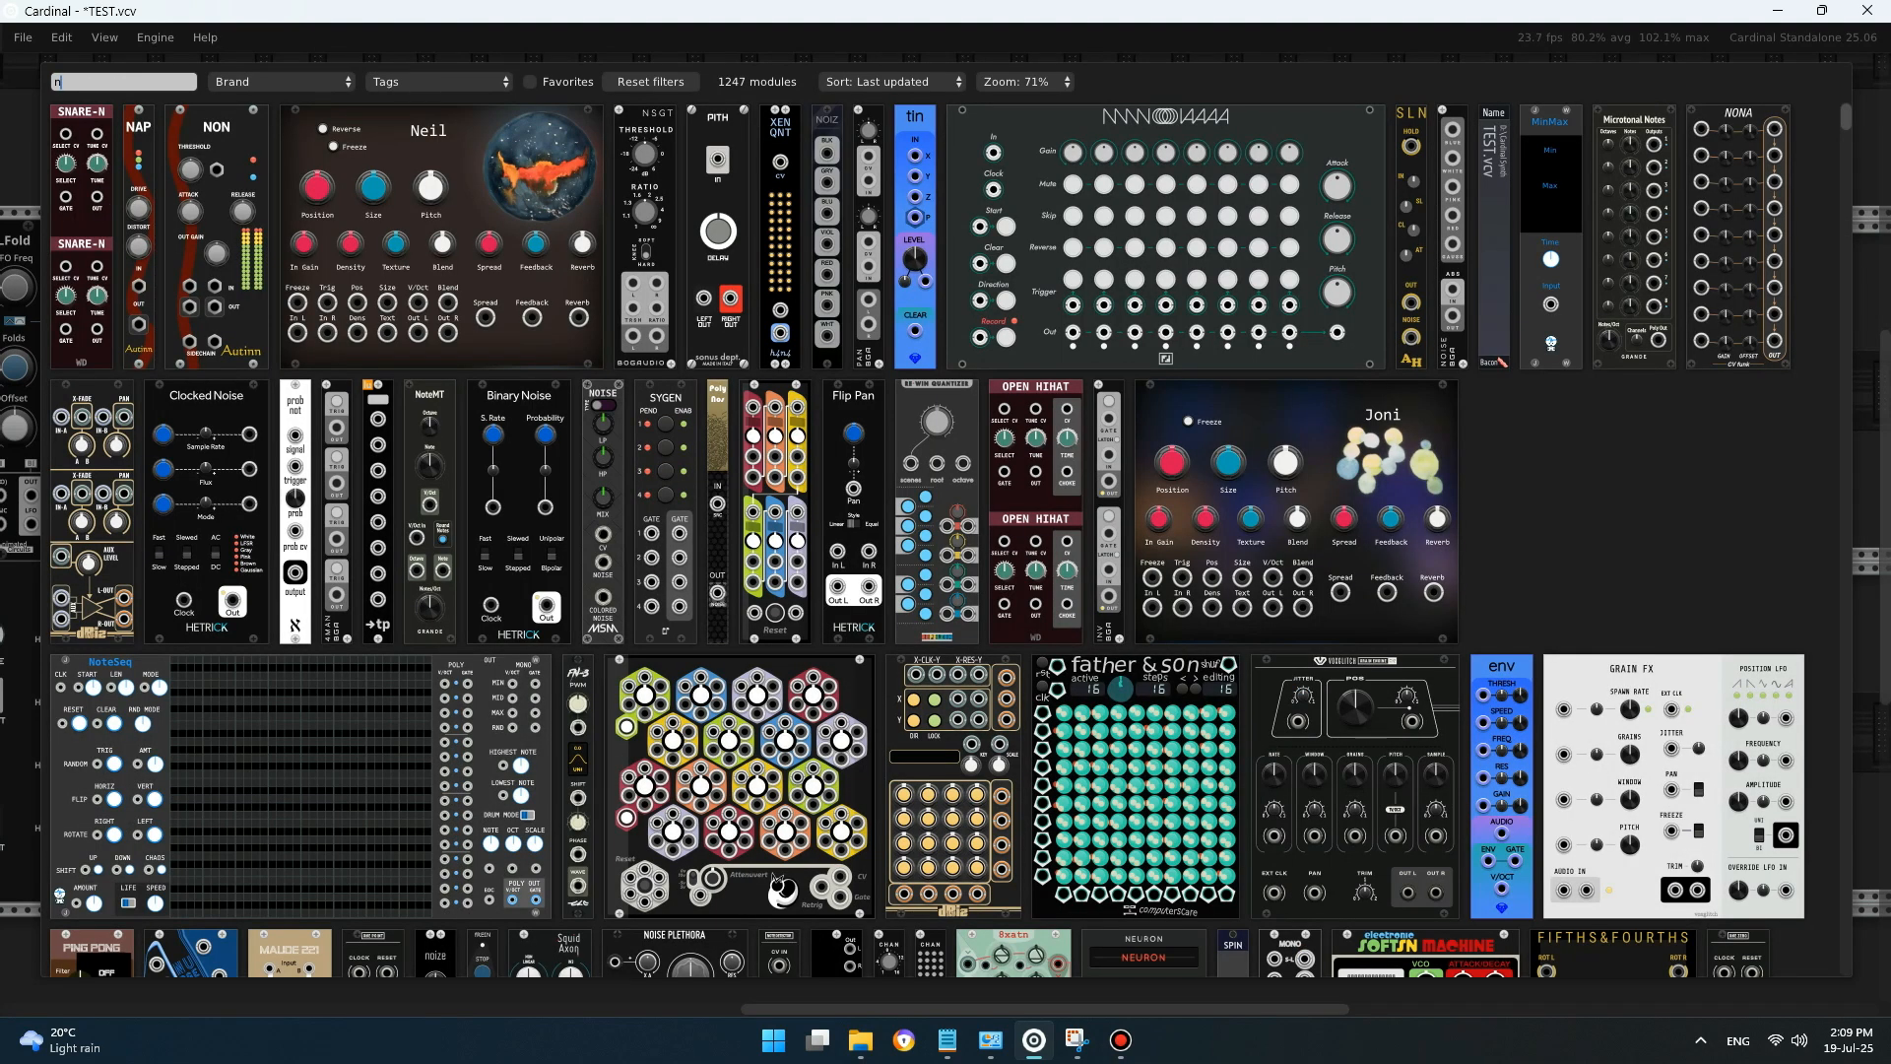
text(ib)
key(BackSpace)
text(mbu)
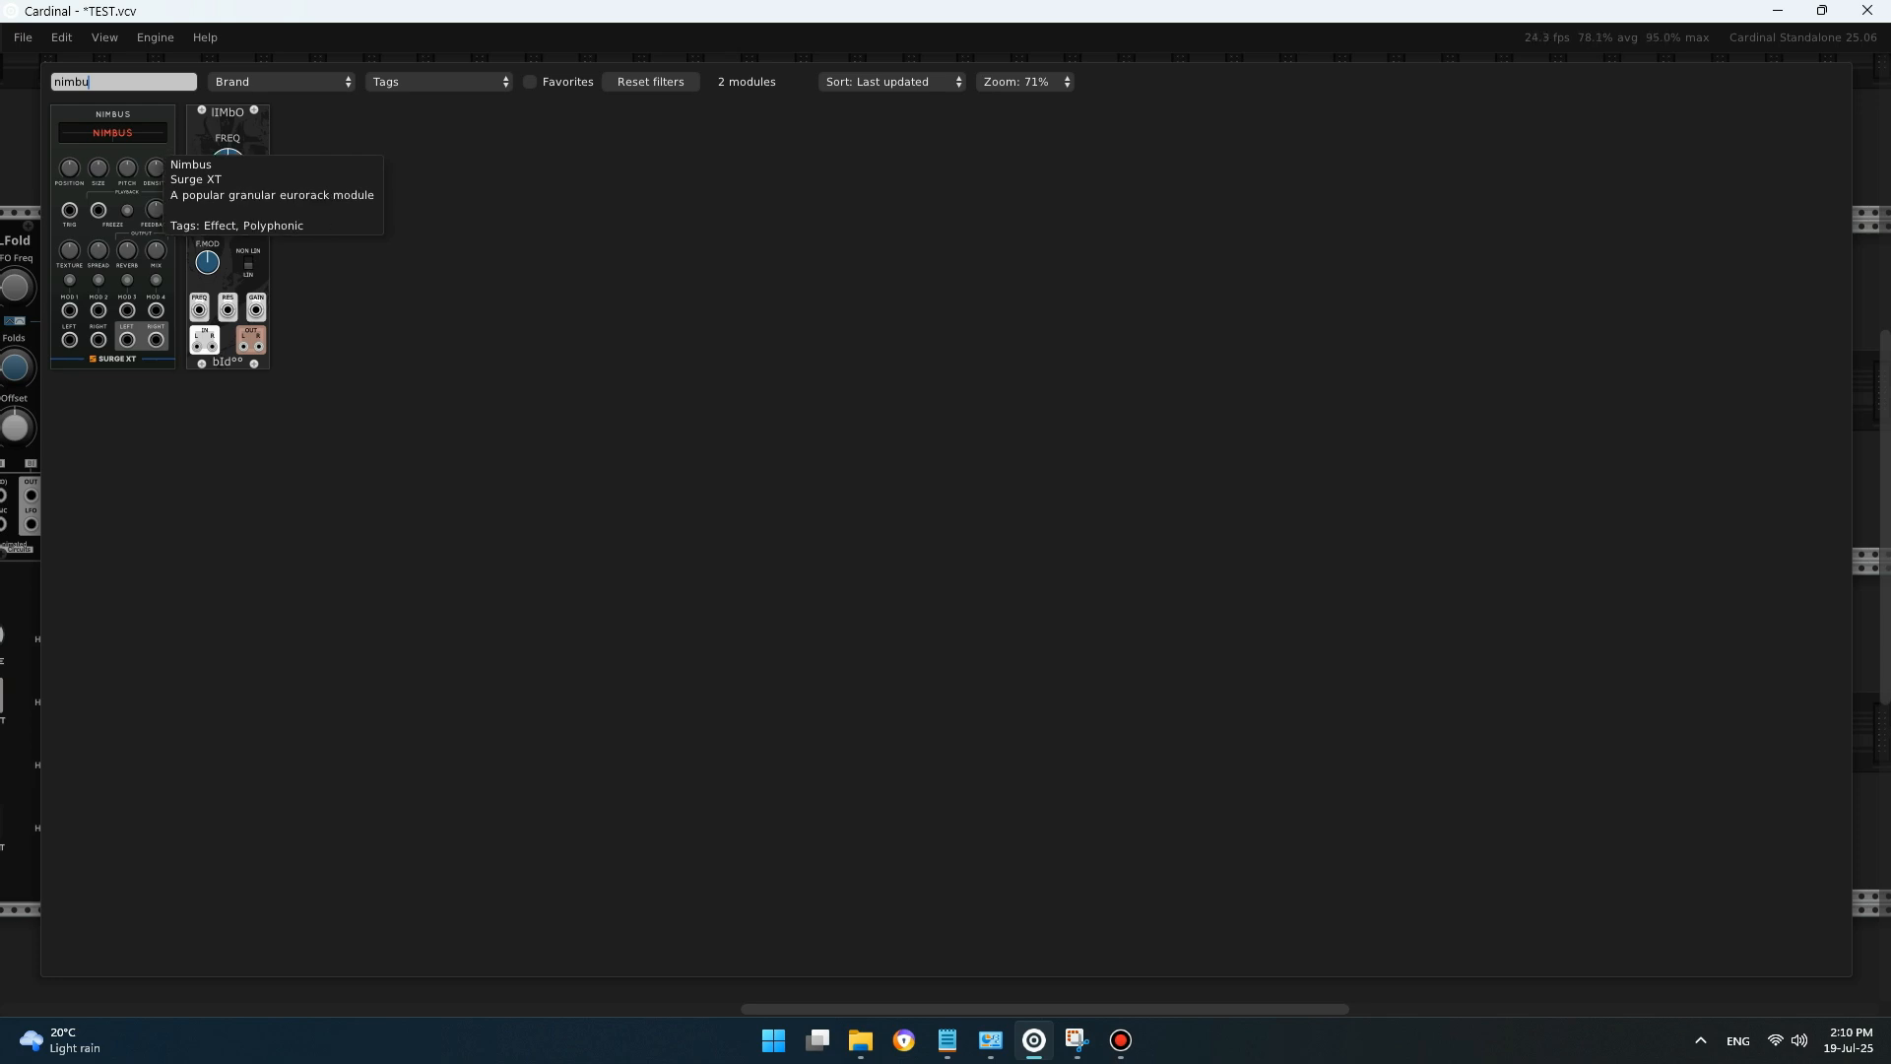
key(Escape)
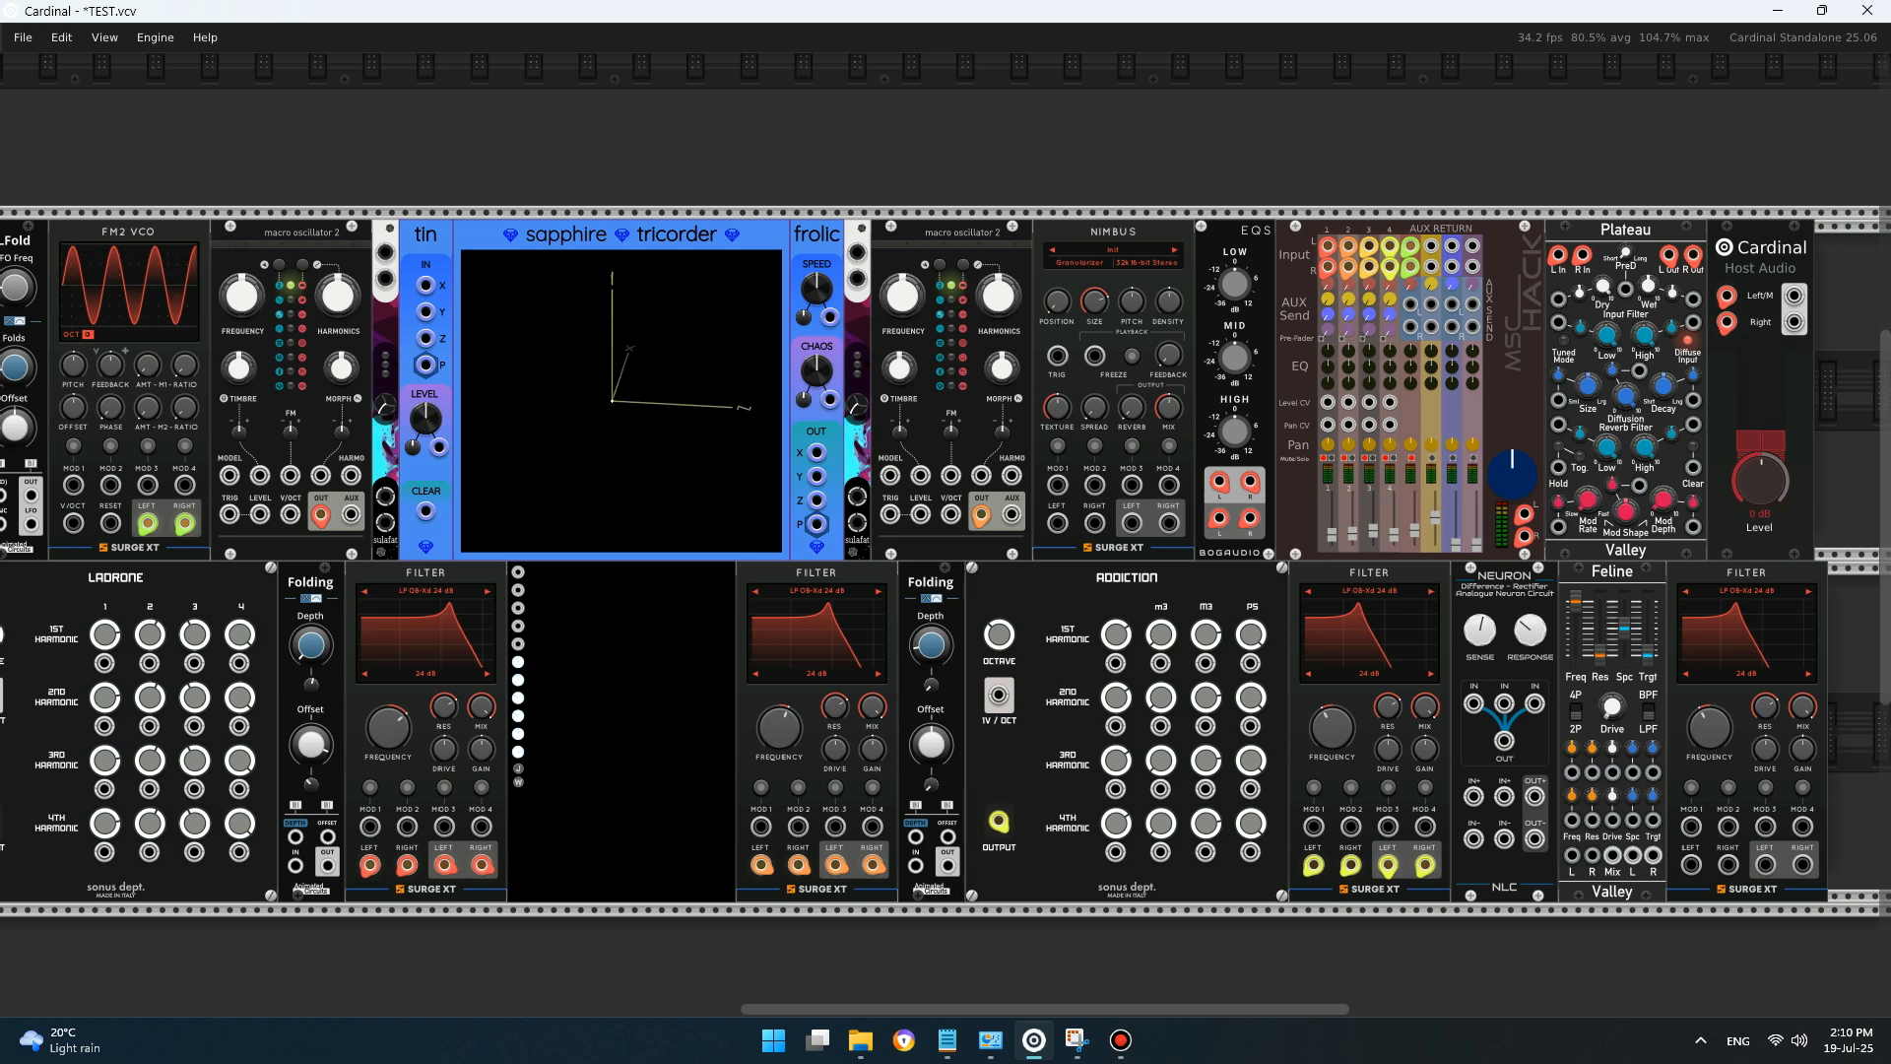
- Connect the Nimbus left and right outputs to the mixer's second AUX return inputs with green cables
right_click(1132, 522)
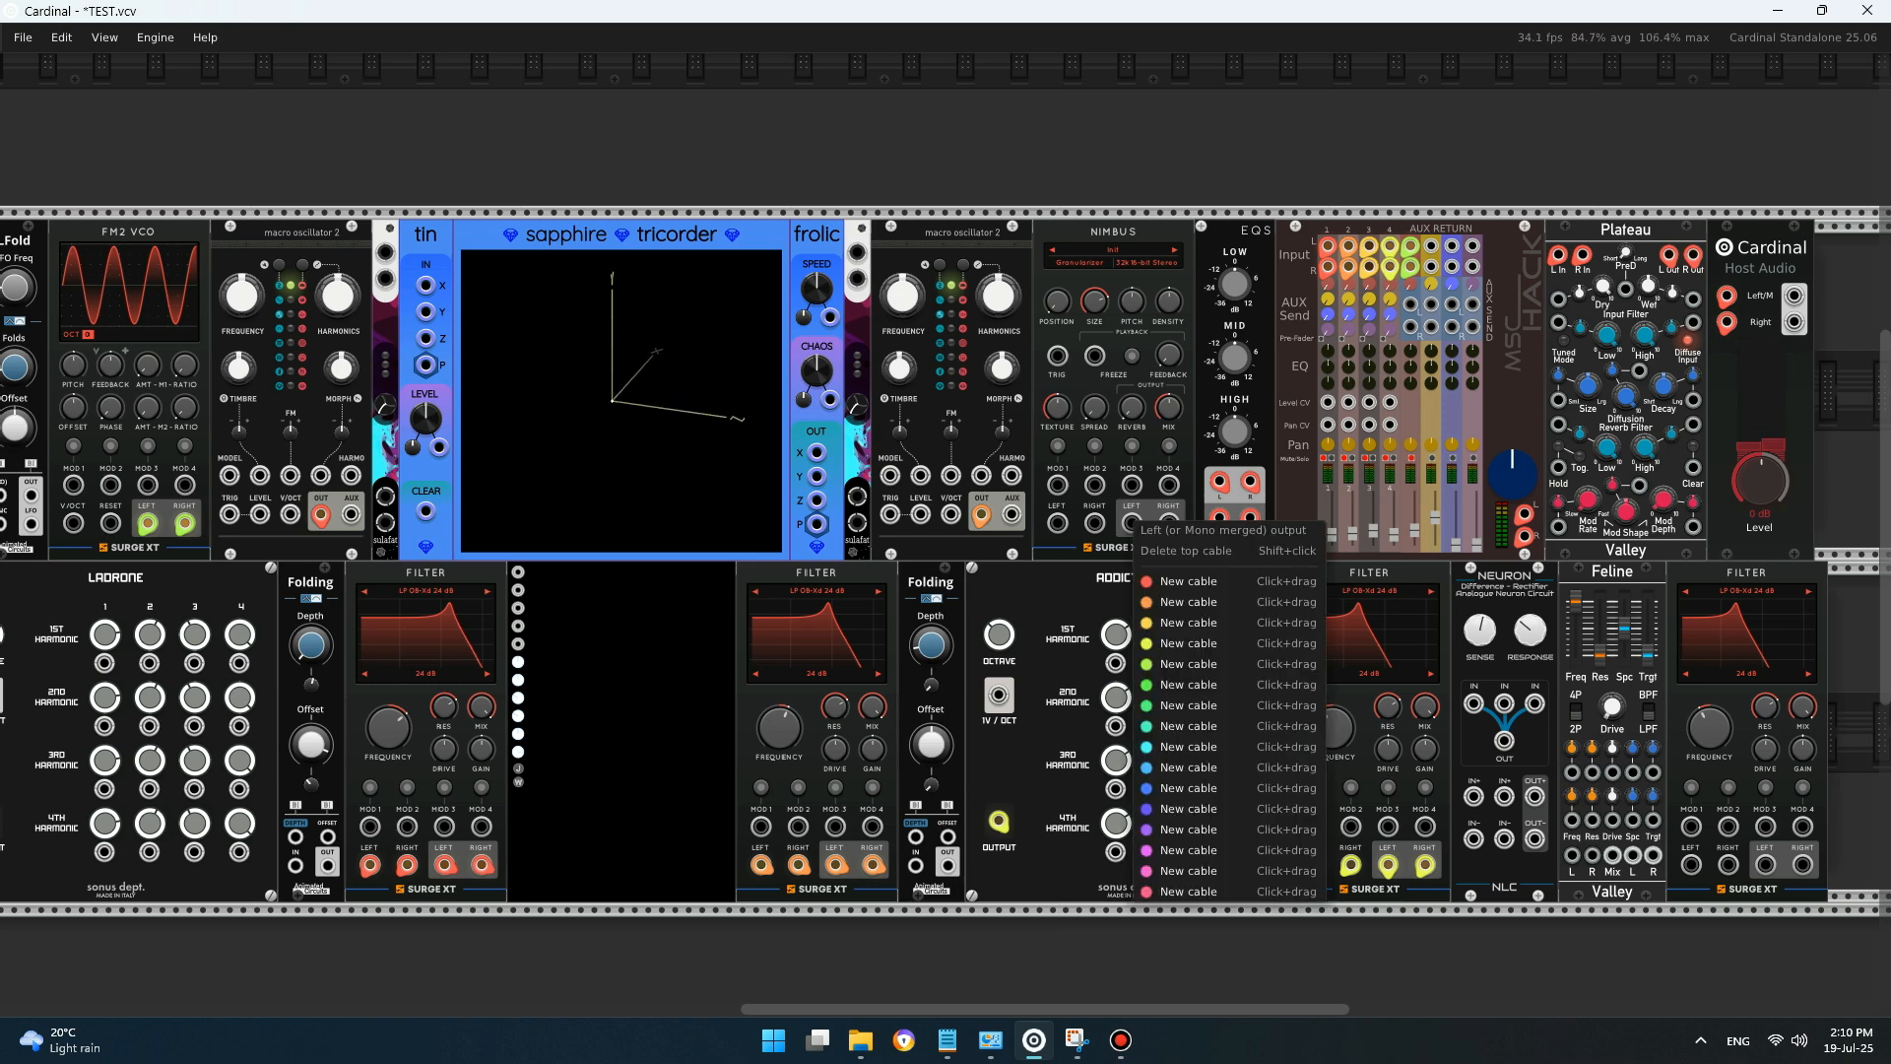
click(1189, 705)
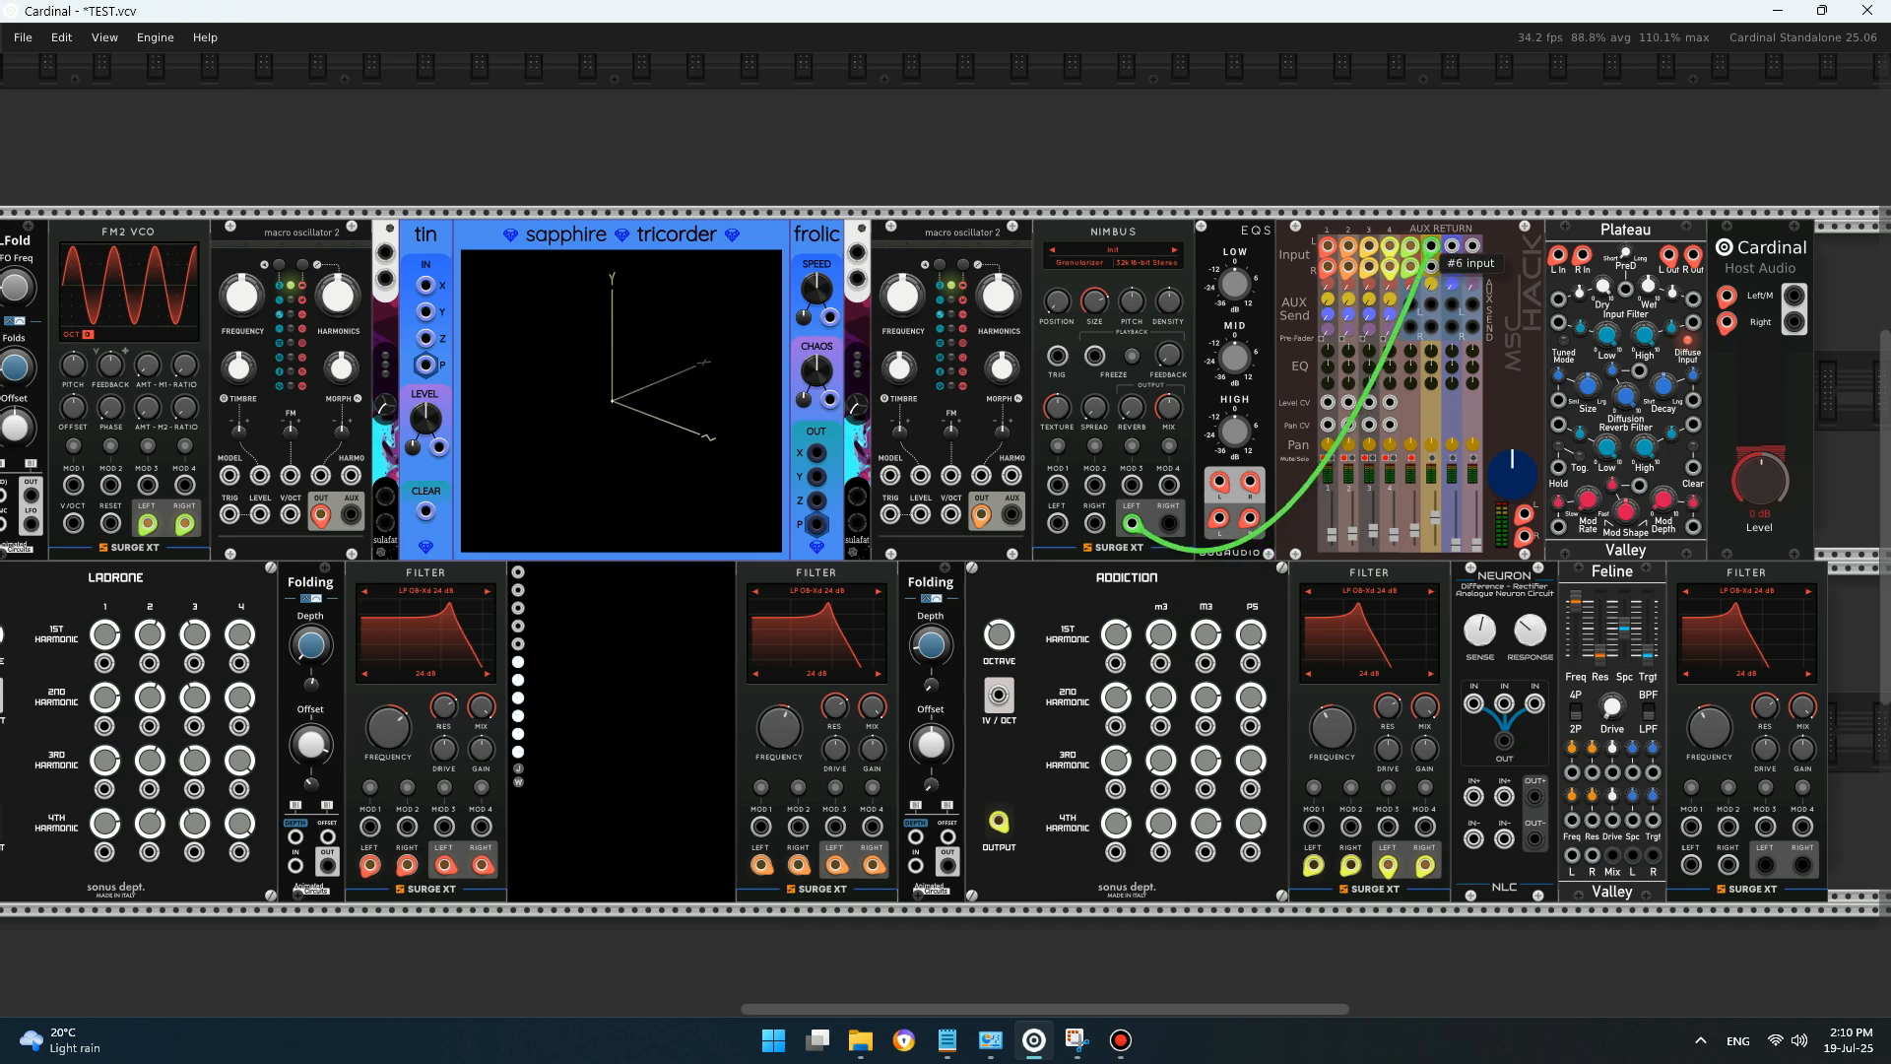
click(1431, 246)
right_click(1169, 522)
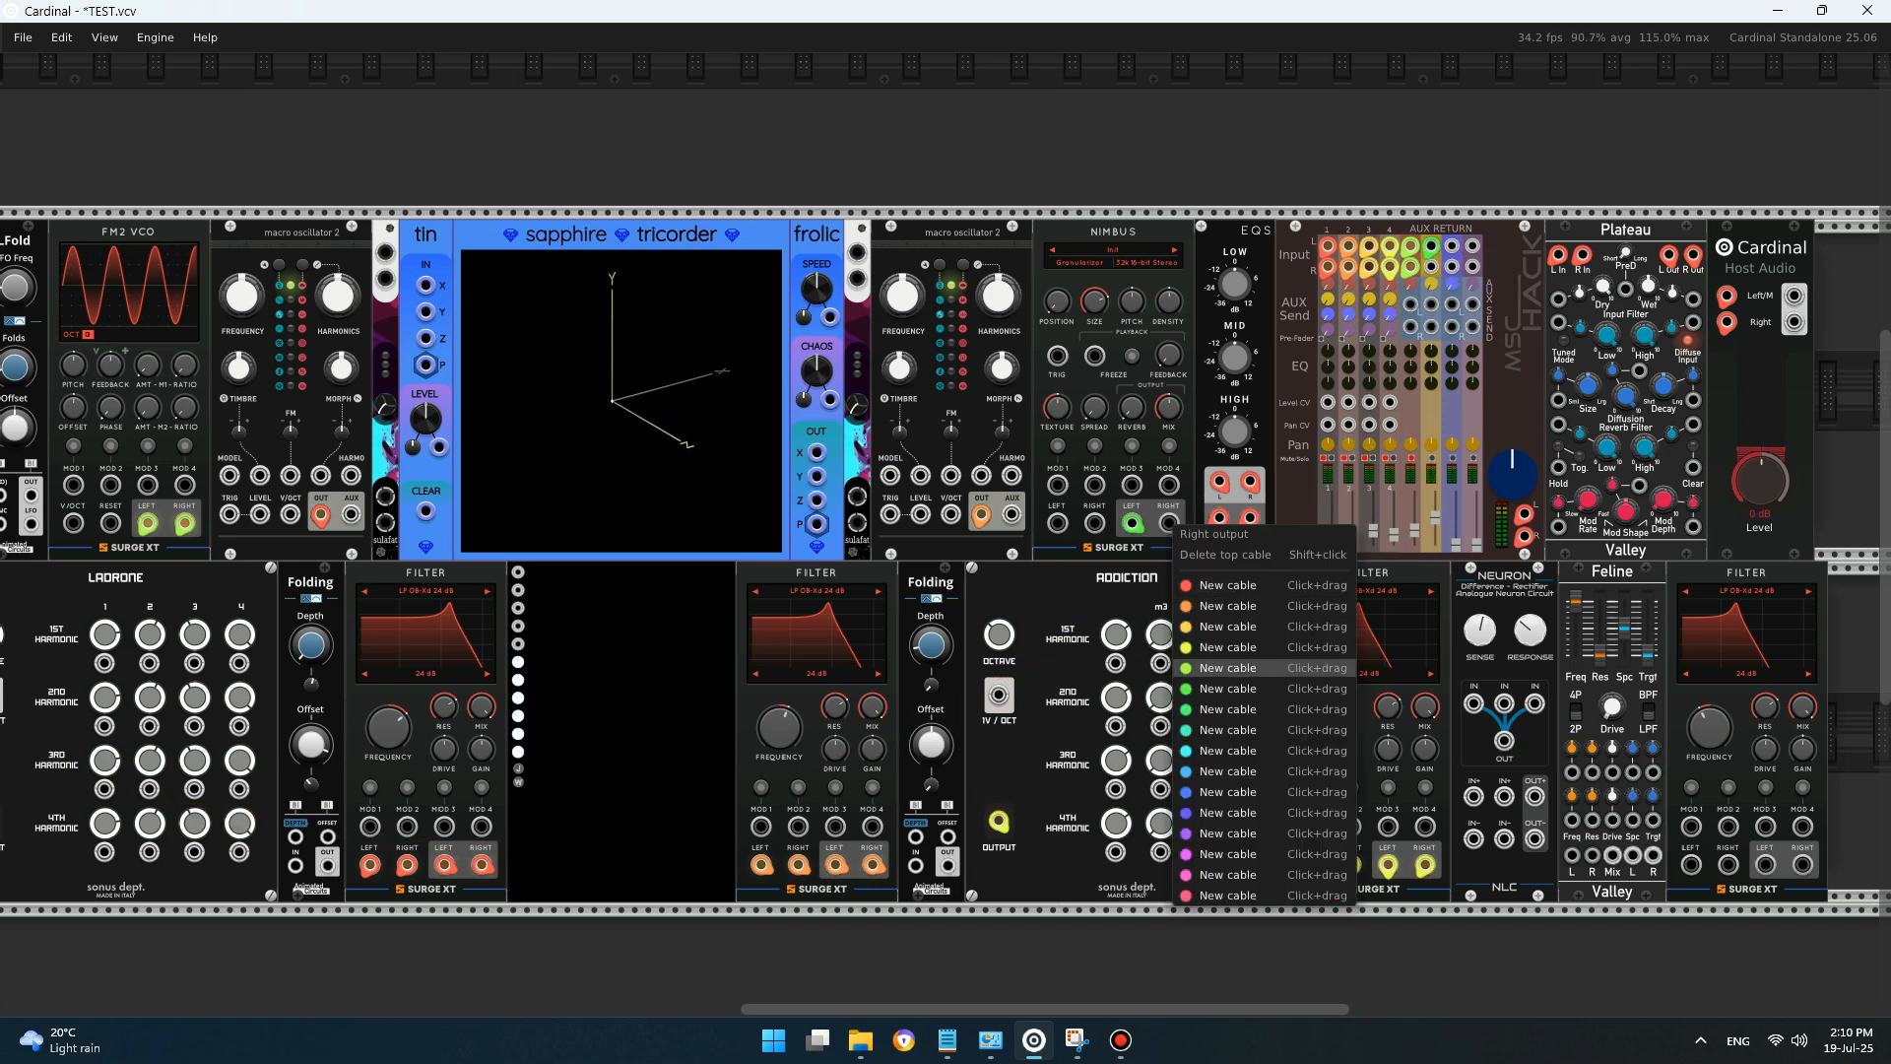
click(1189, 688)
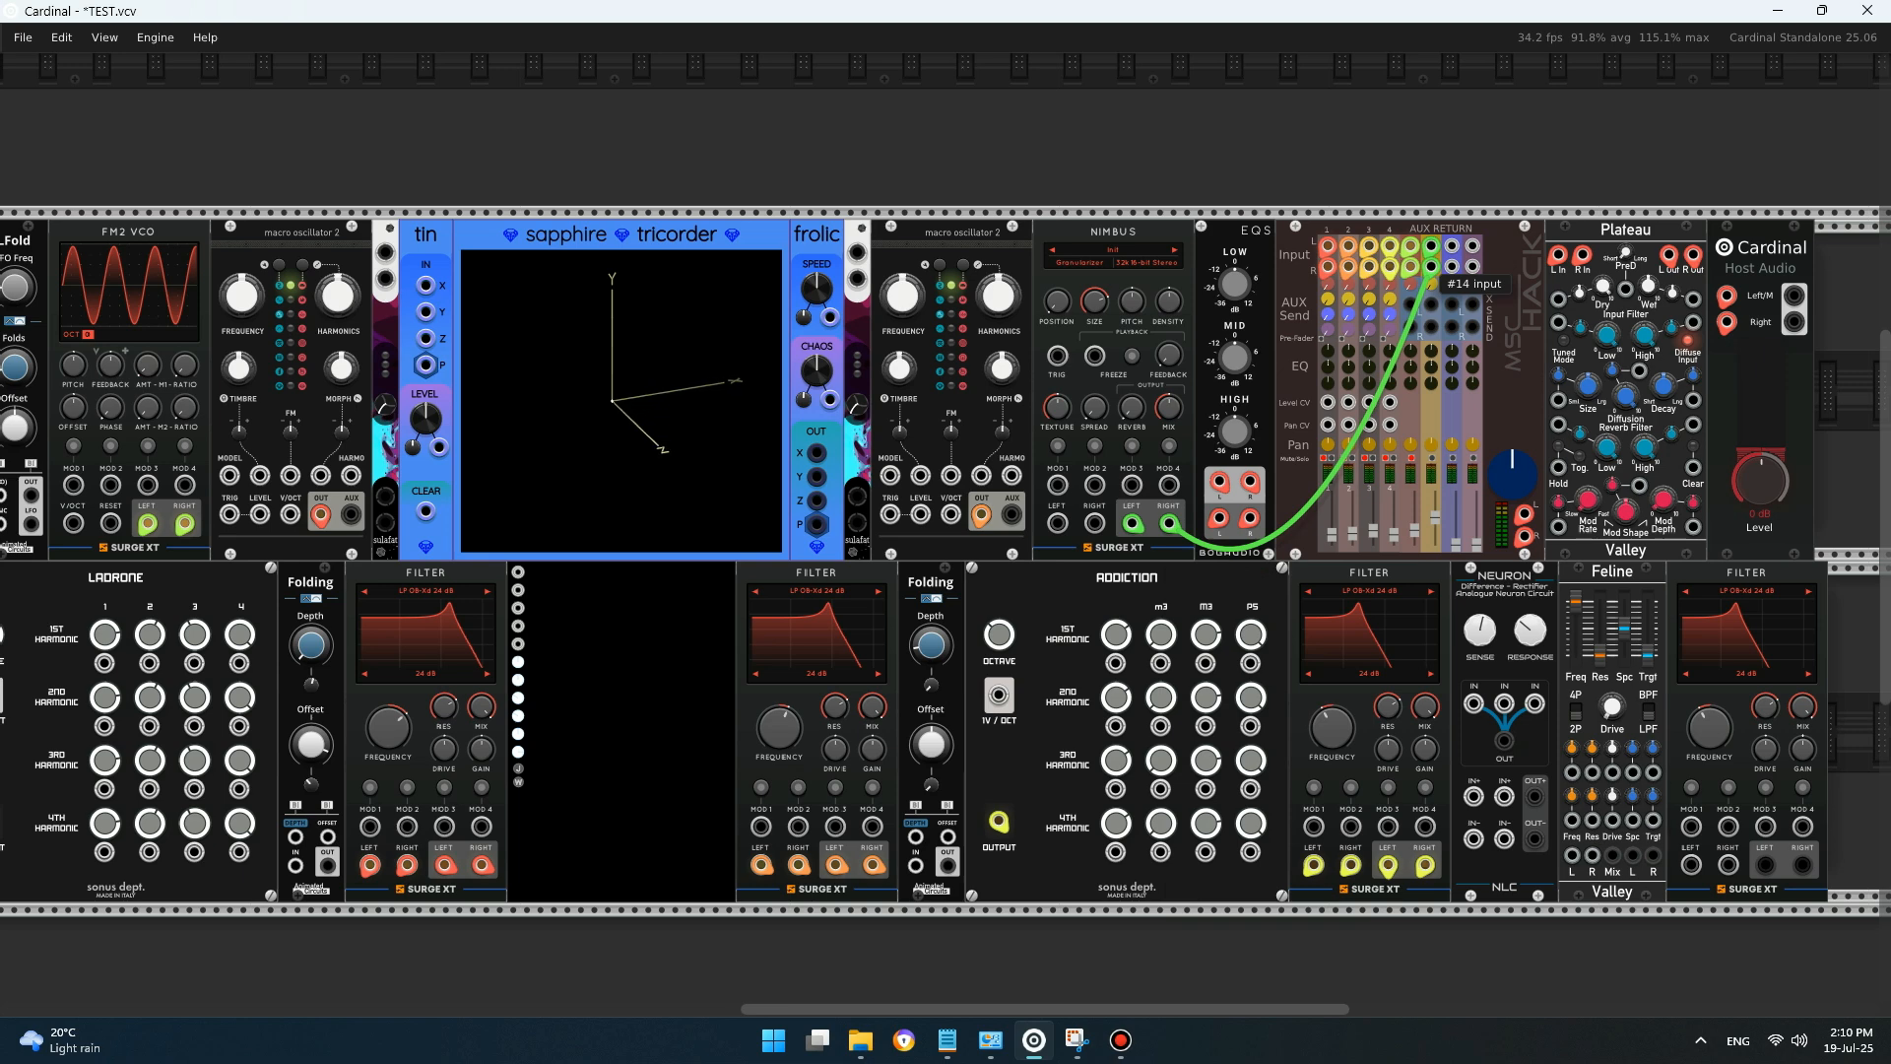
click(1431, 267)
- Connect both macro oscillators' AUX outputs to the Nimbus left and right inputs with green cables, and load its Creepy Combo (Send) preset
scroll(1431, 267, left, 1)
drag(1467, 258, 1657, 207)
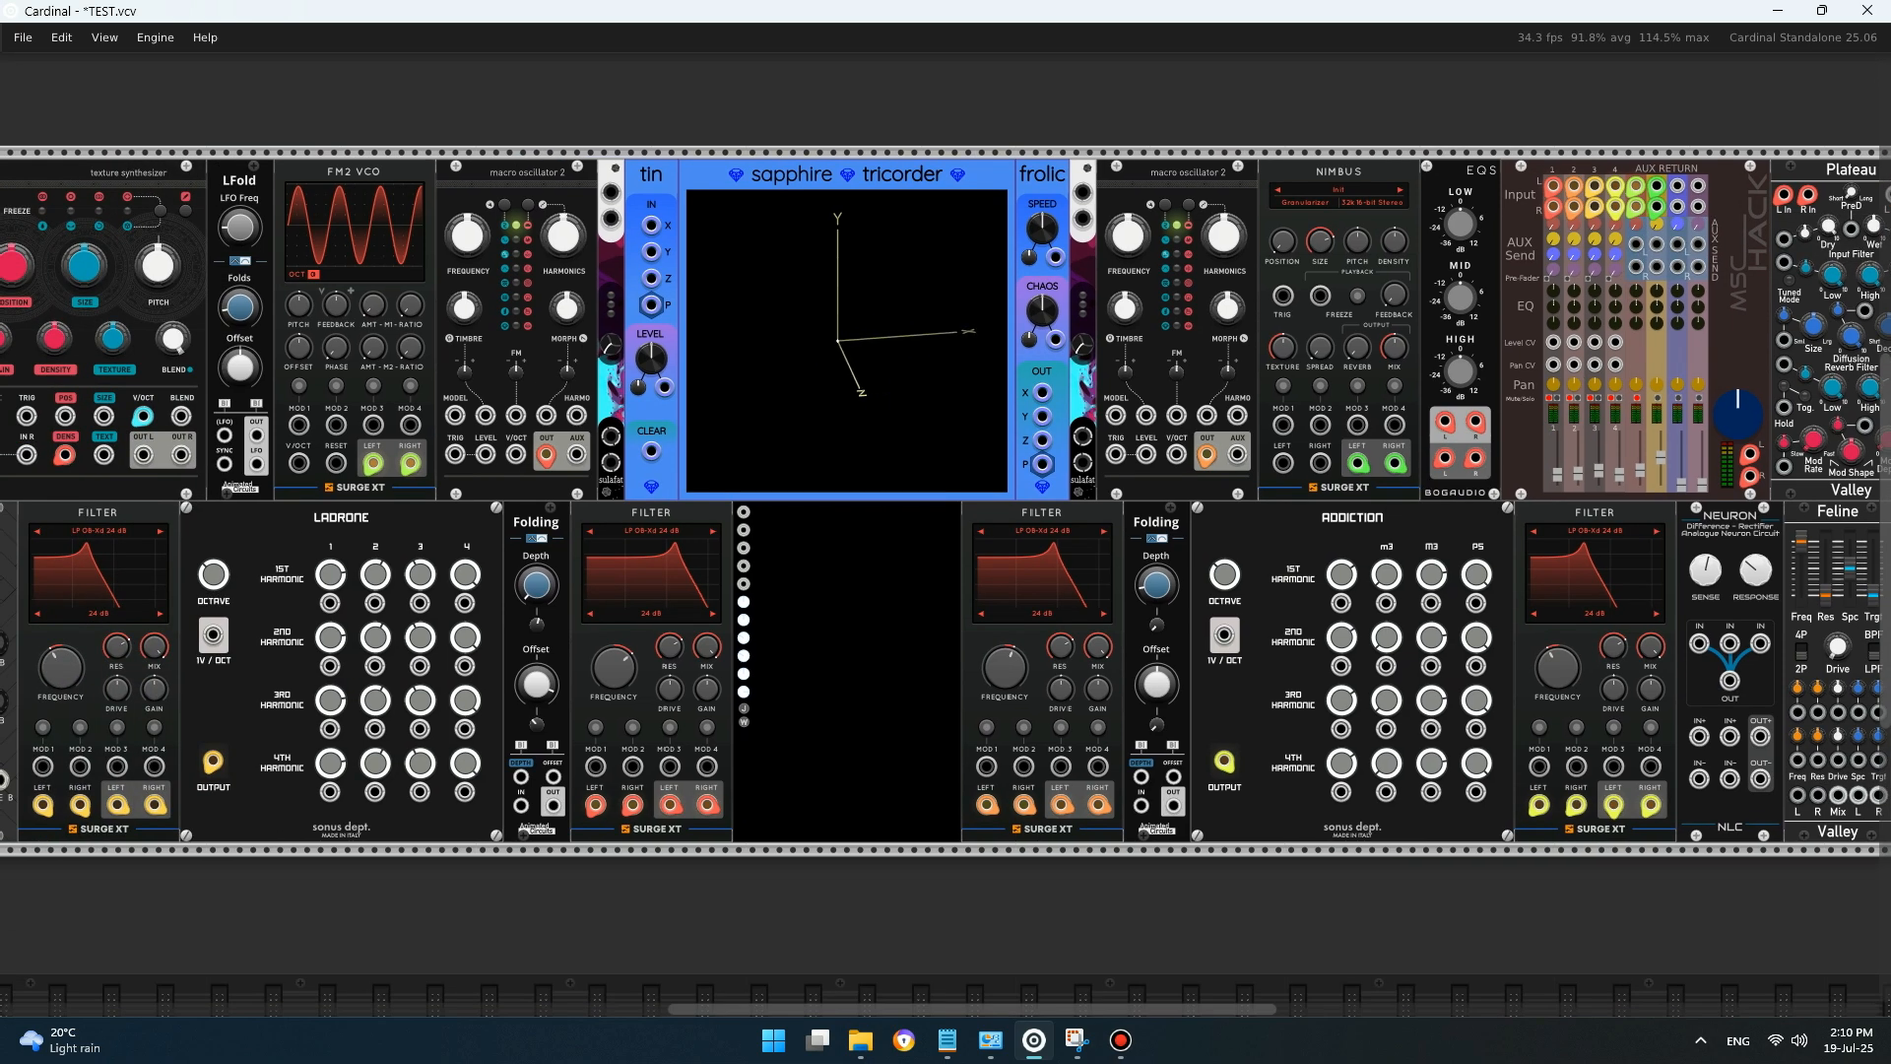
right_click(1285, 463)
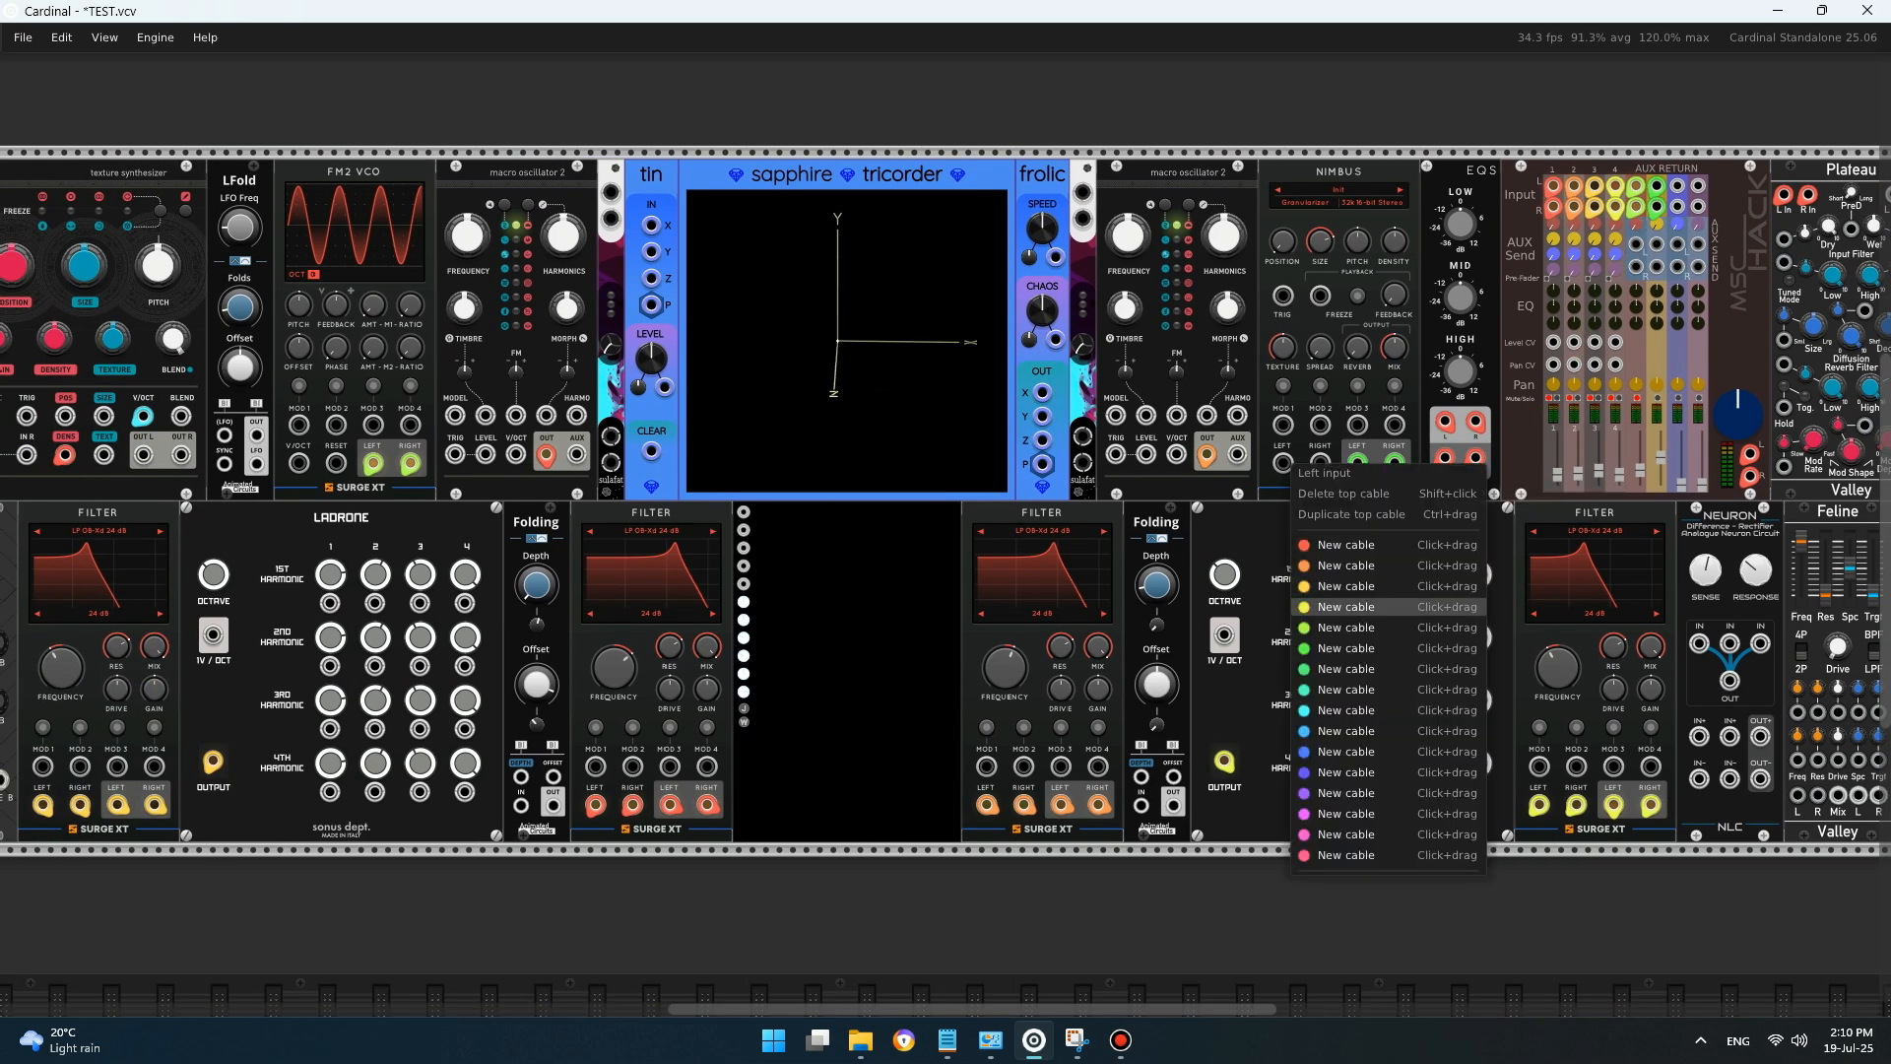
drag(1347, 648, 579, 458)
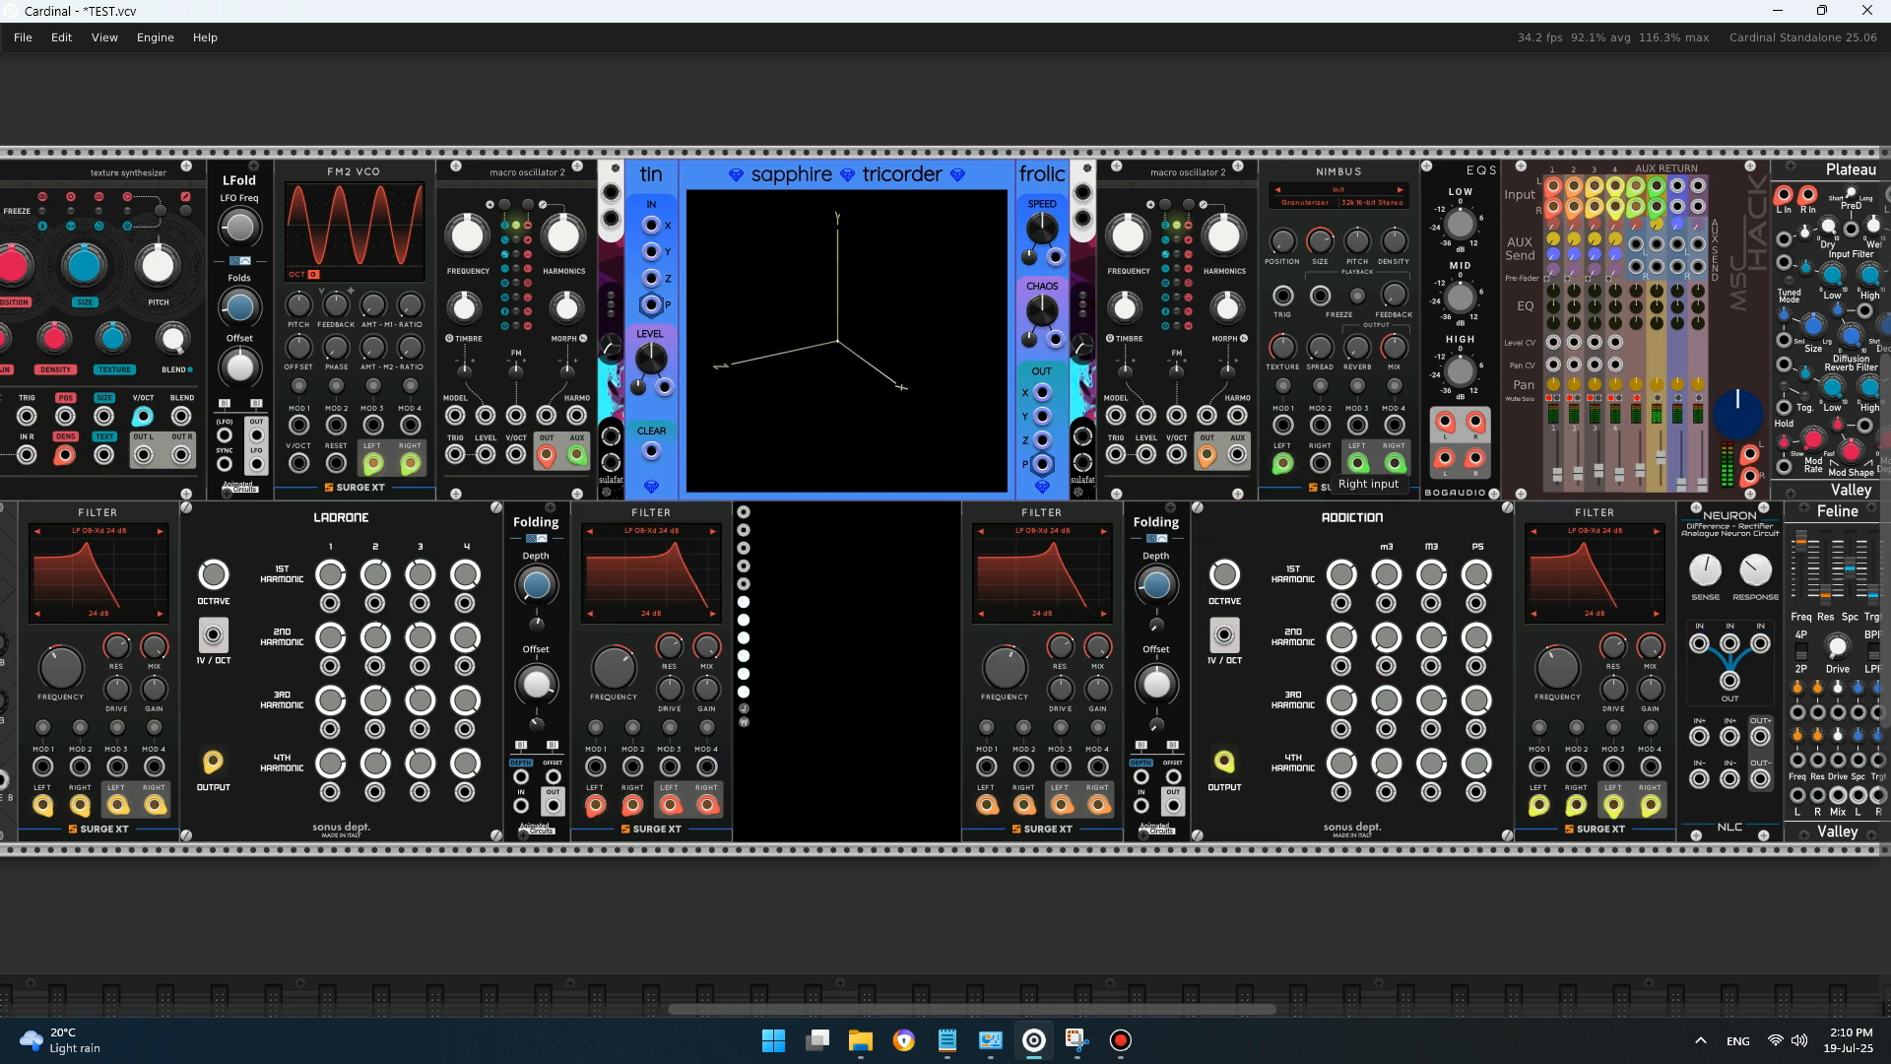
right_click(1320, 462)
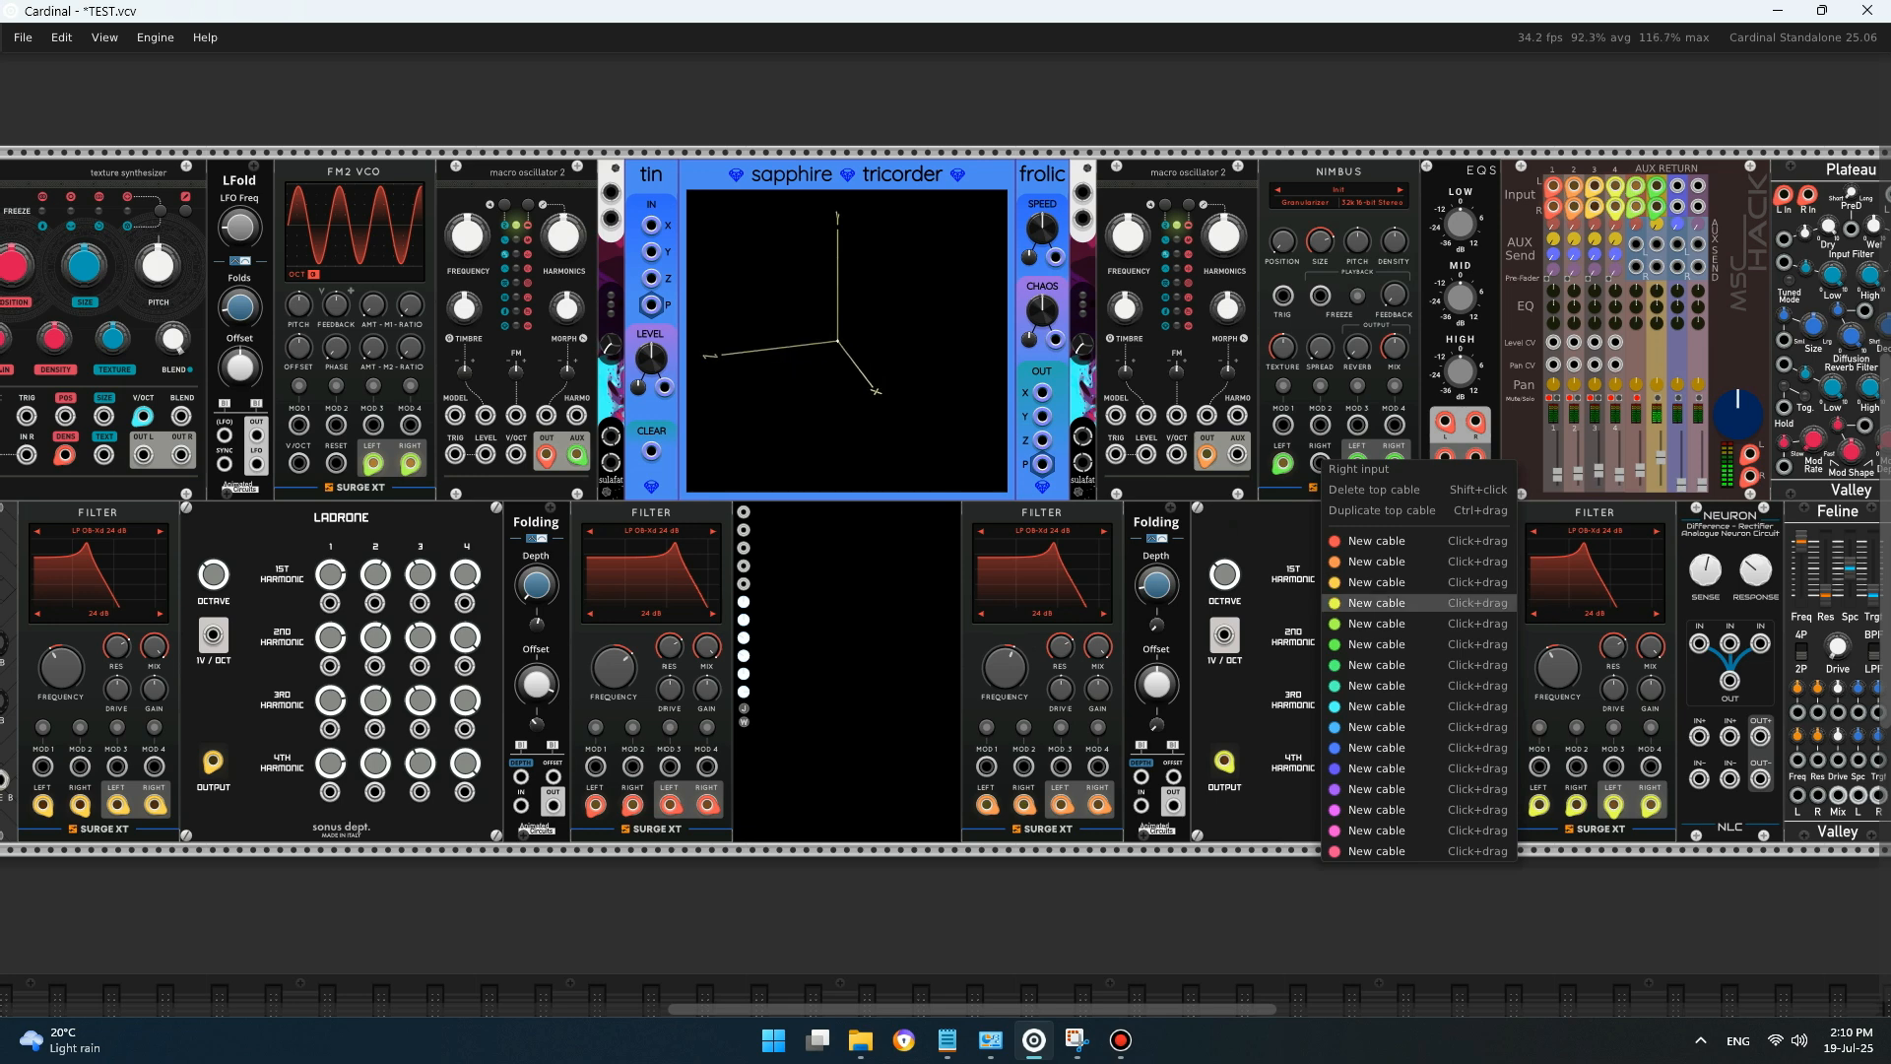
click(1377, 644)
click(1237, 455)
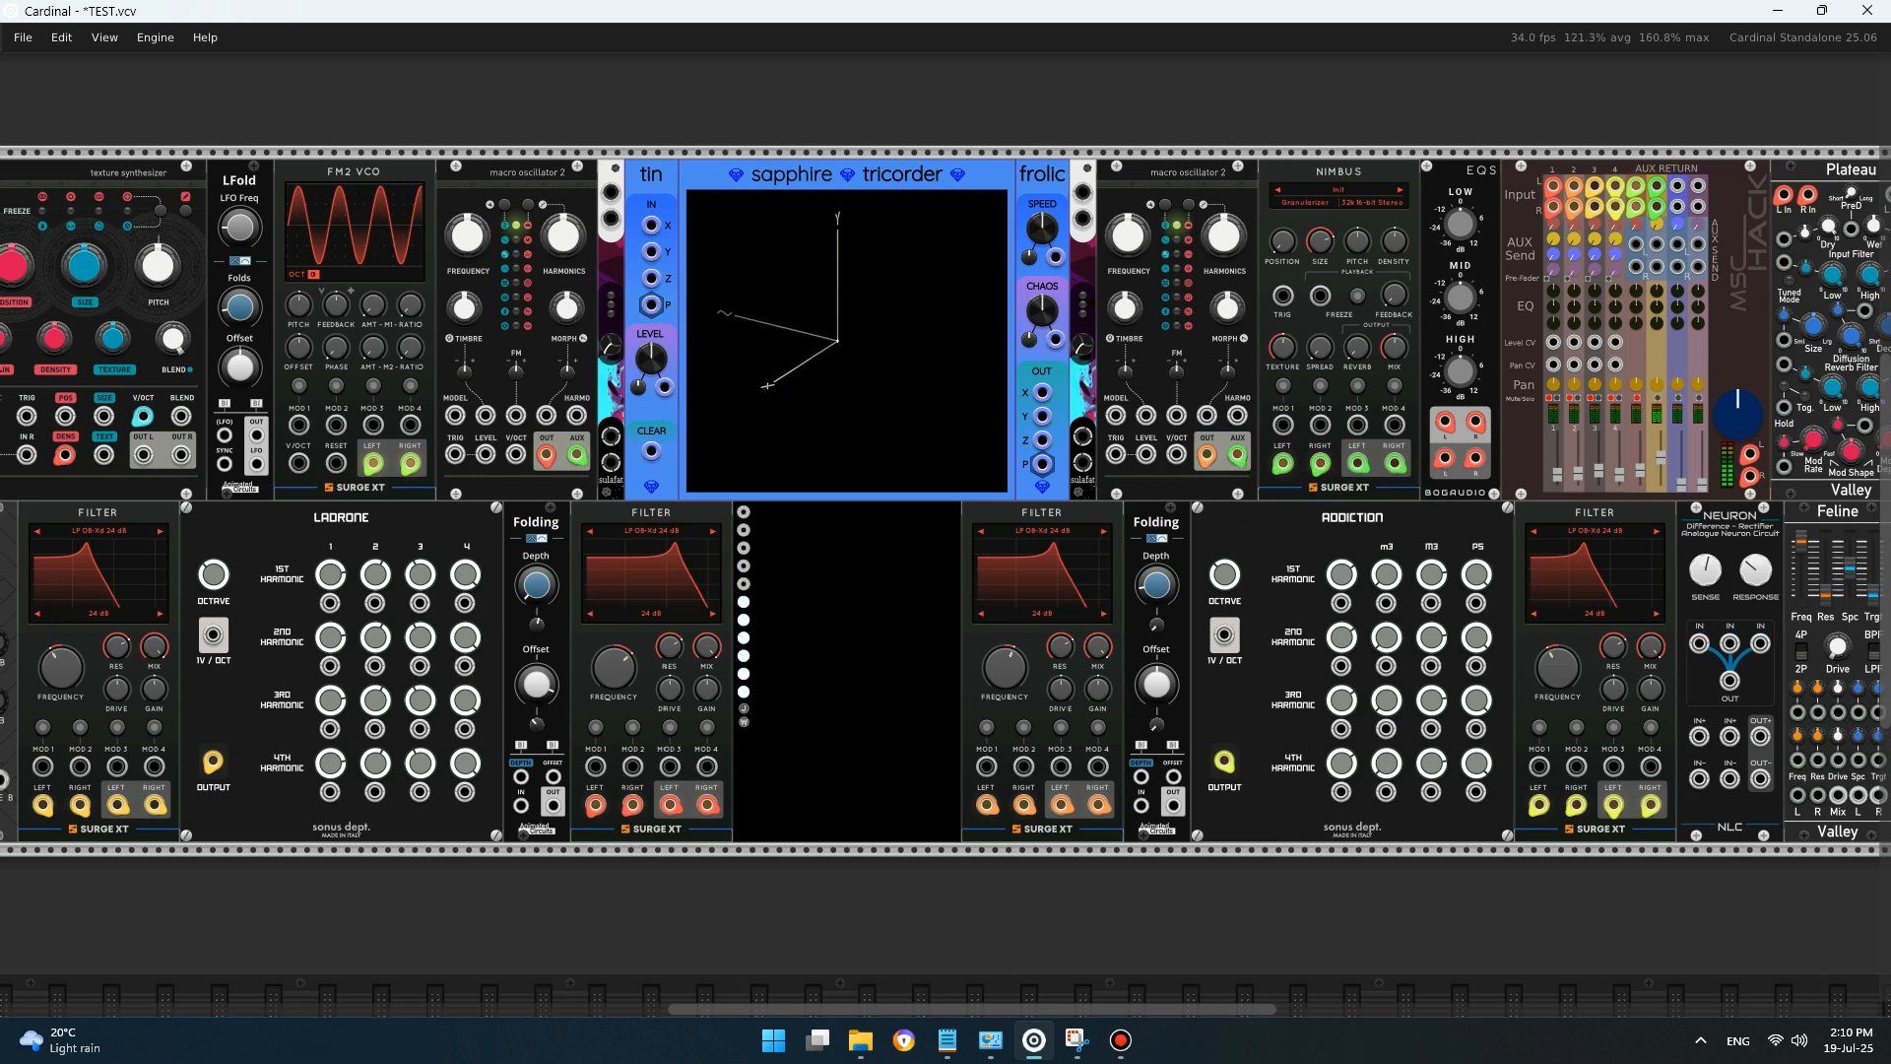
click(1400, 190)
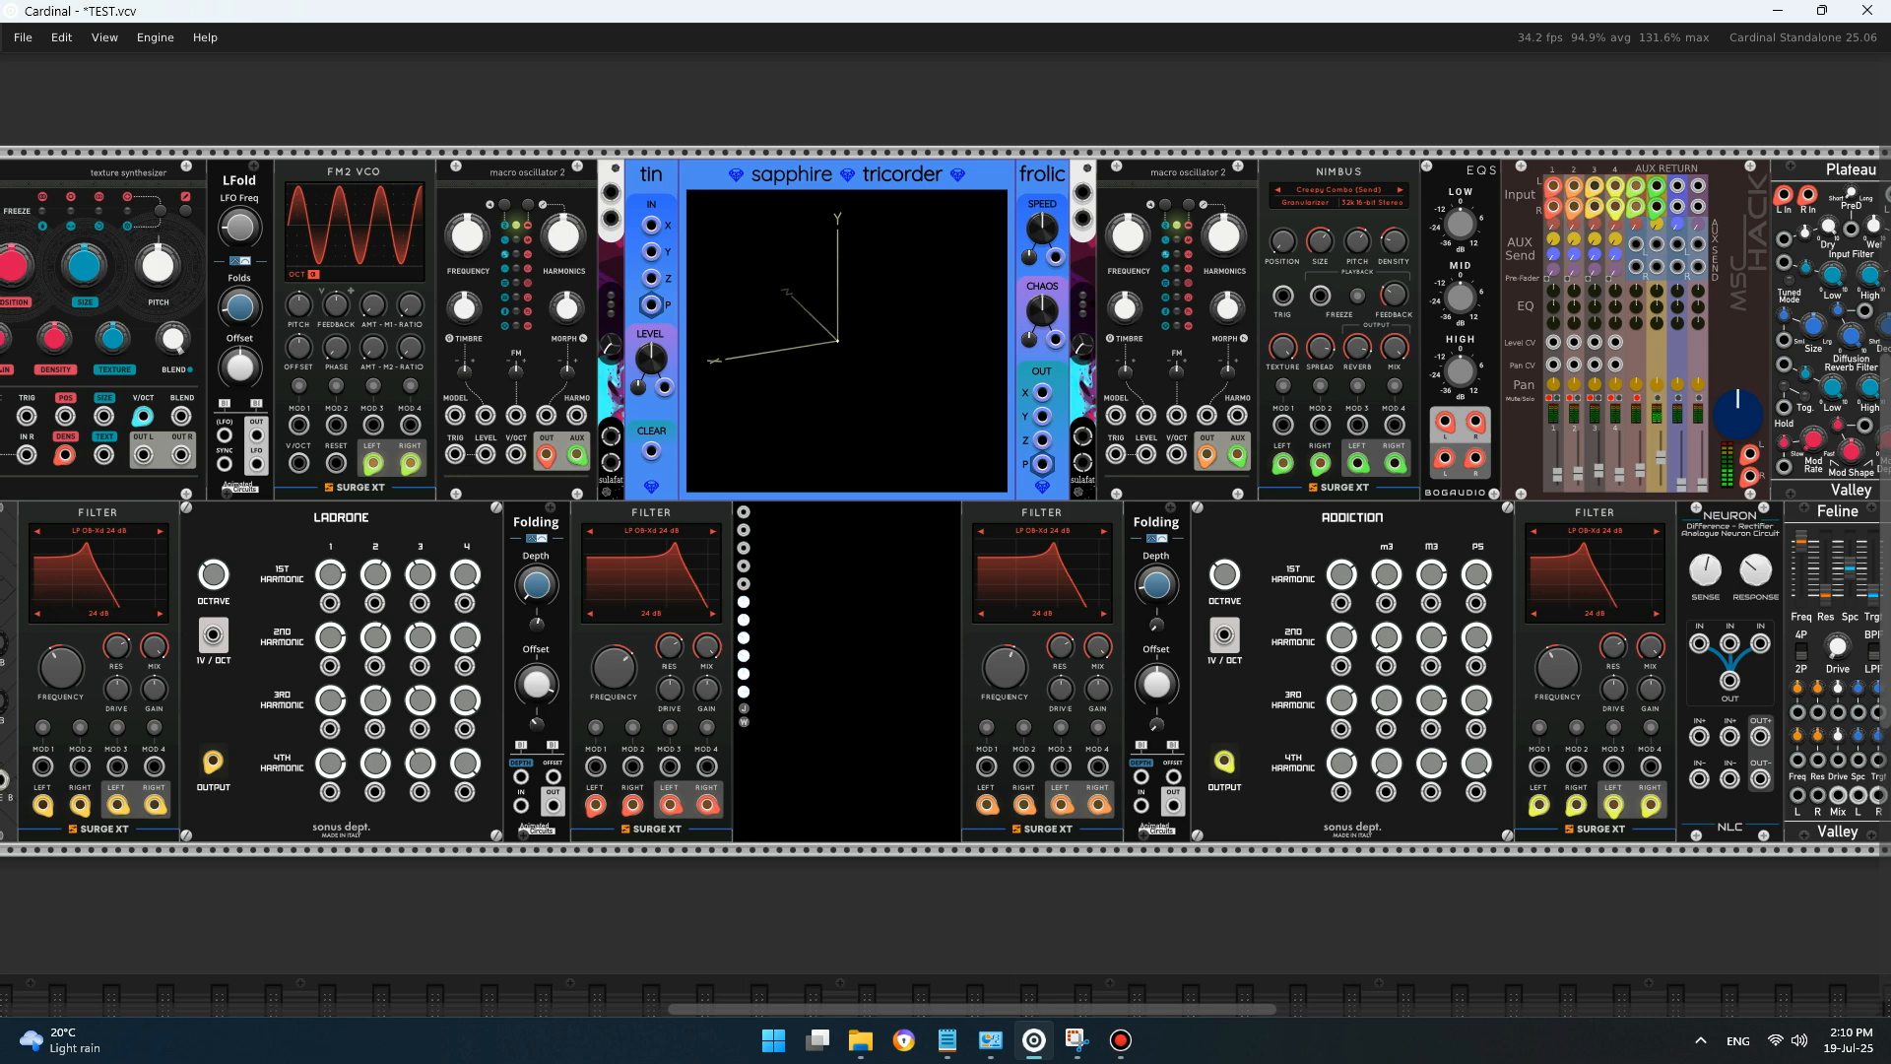
- Move the Nimbus output cables from the mixer's second AUX return to the left and right inputs of the unused filter beside Feline
scroll(1616, 474, right, 3)
scroll(1456, 473, right, 3)
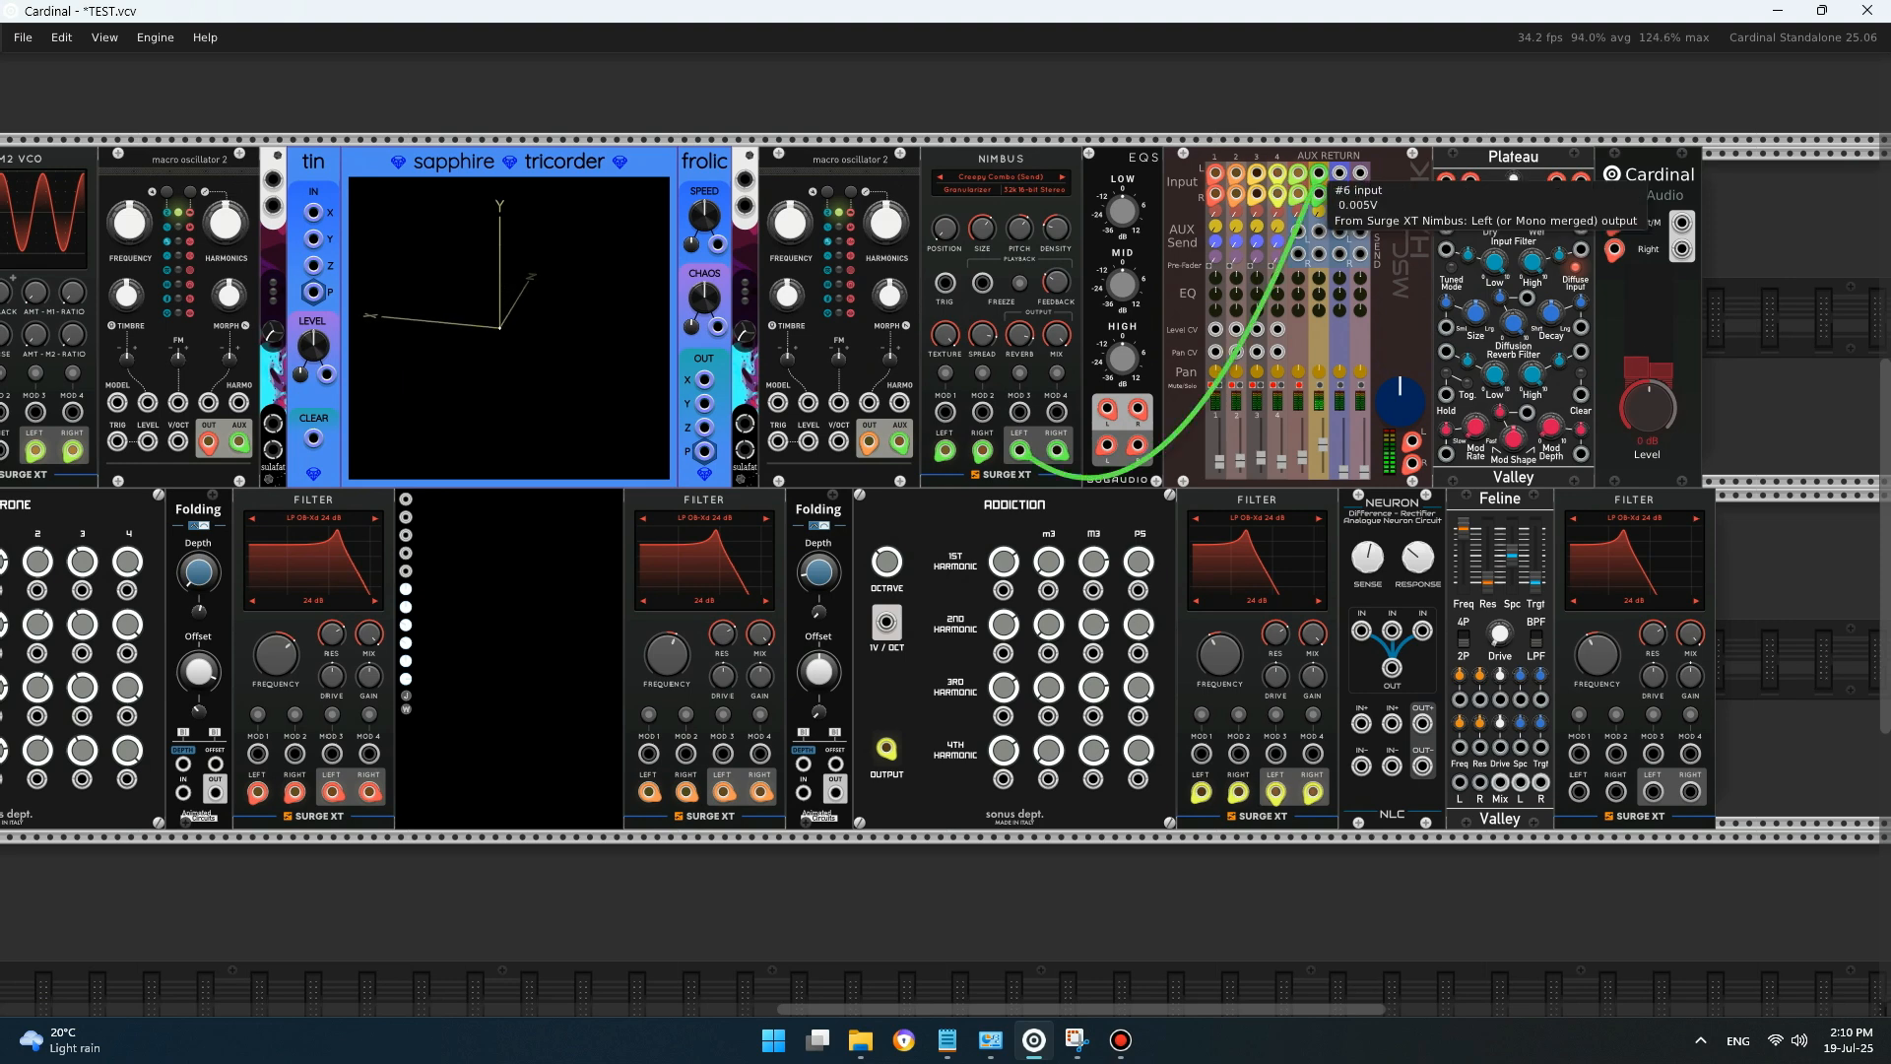
drag(1318, 172, 1578, 791)
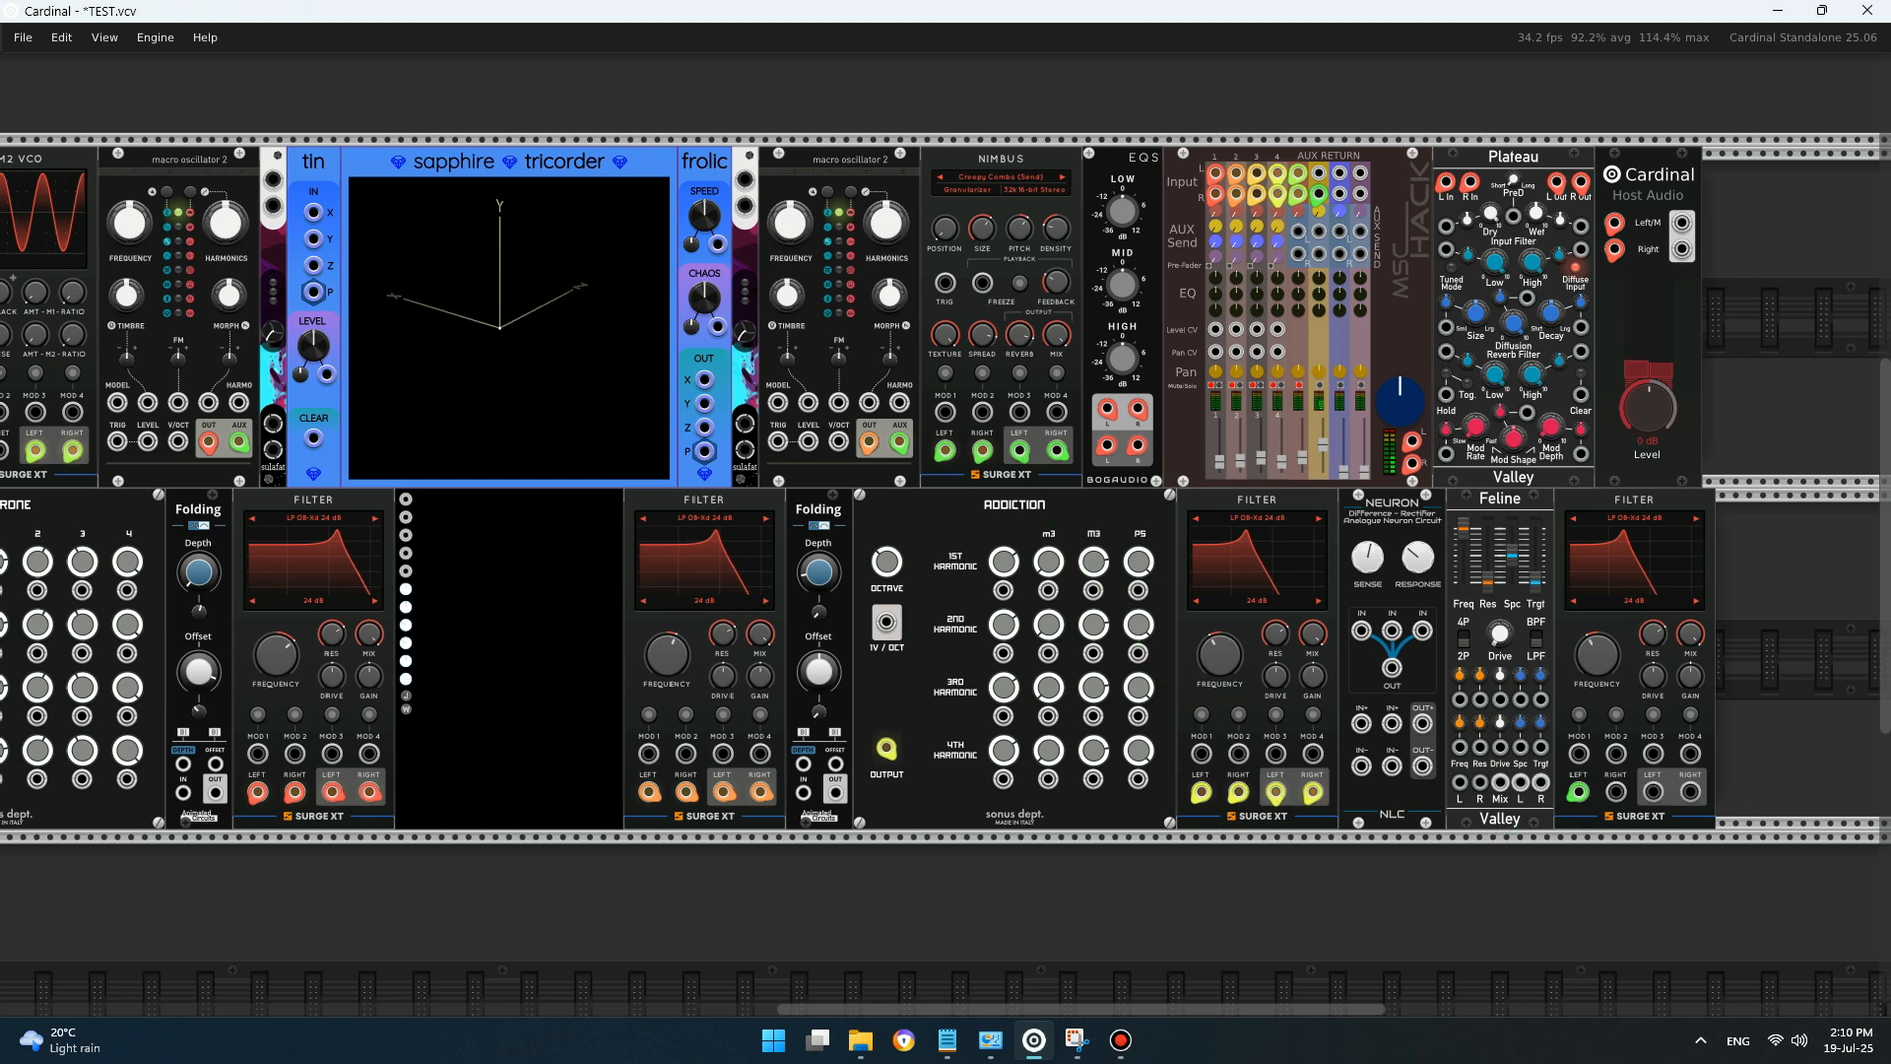
drag(1319, 193, 1617, 793)
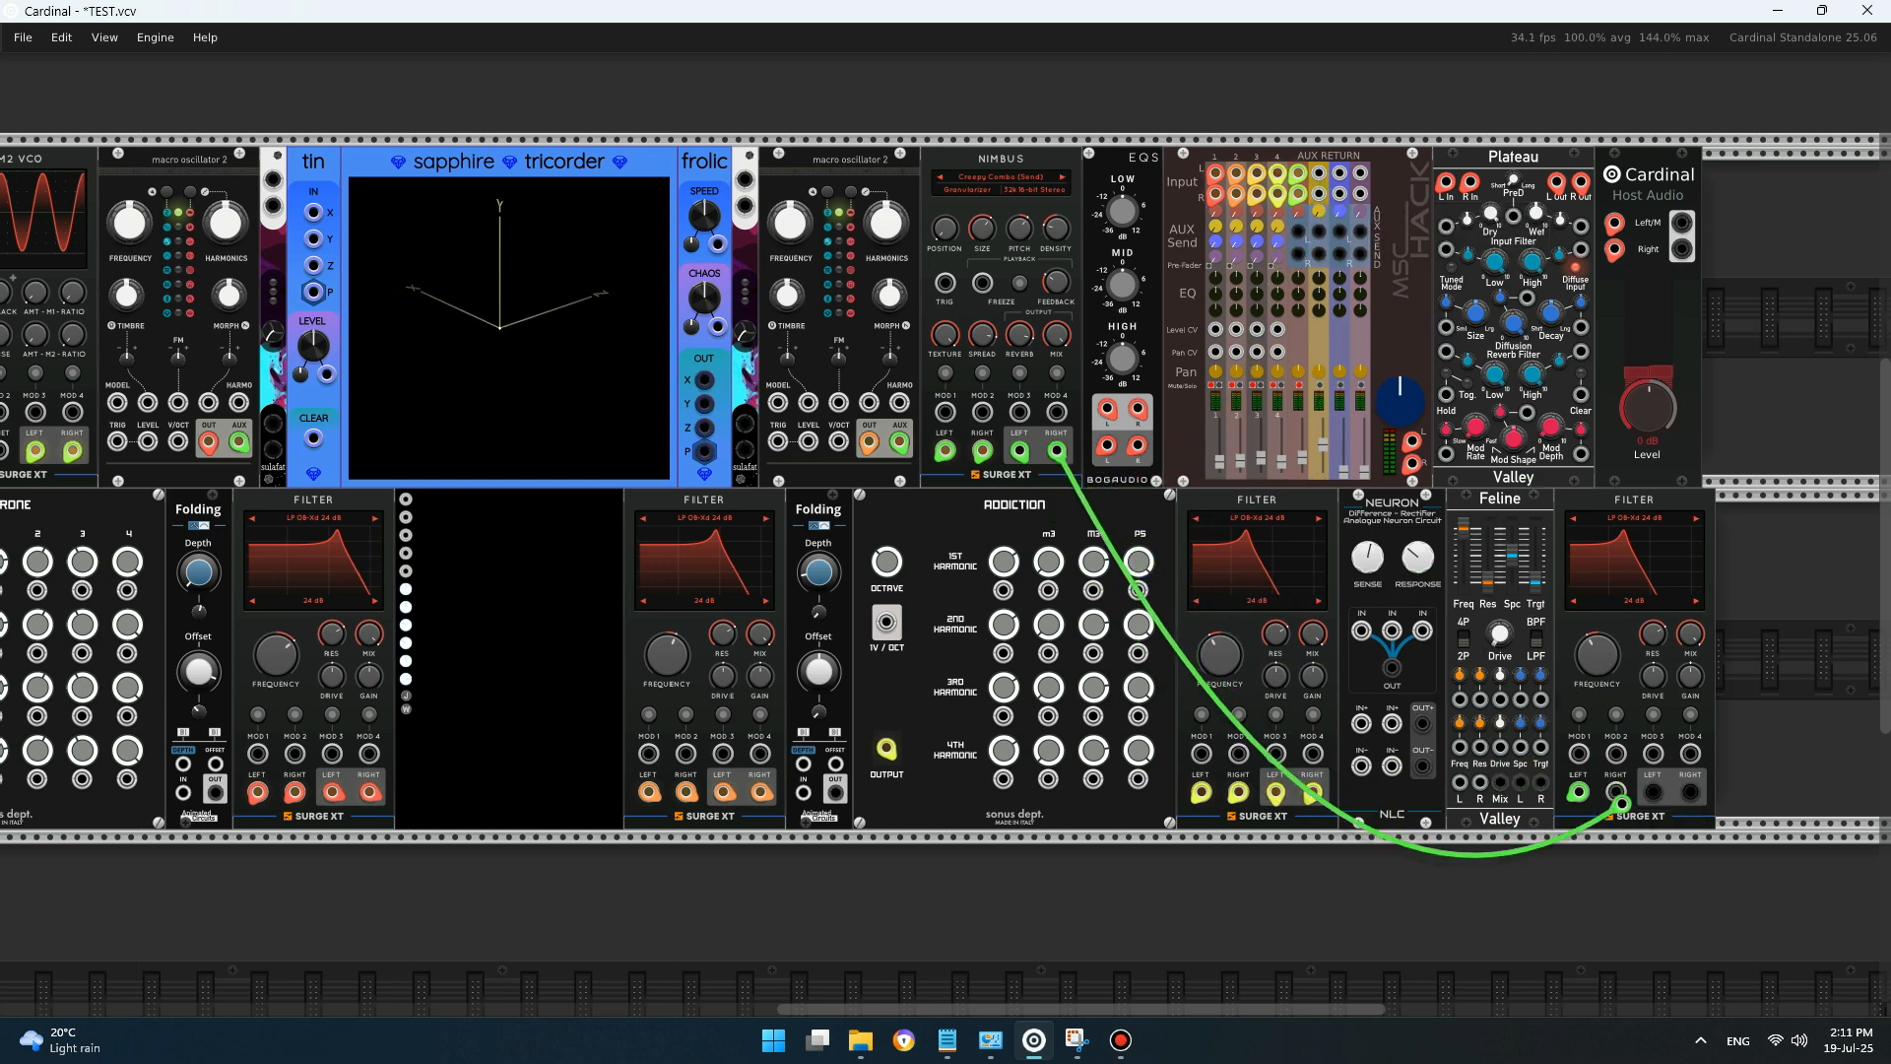
- Connect the left and right outputs of the filter beside Feline to the mixer's second AUX return inputs with green cables
right_click(1654, 791)
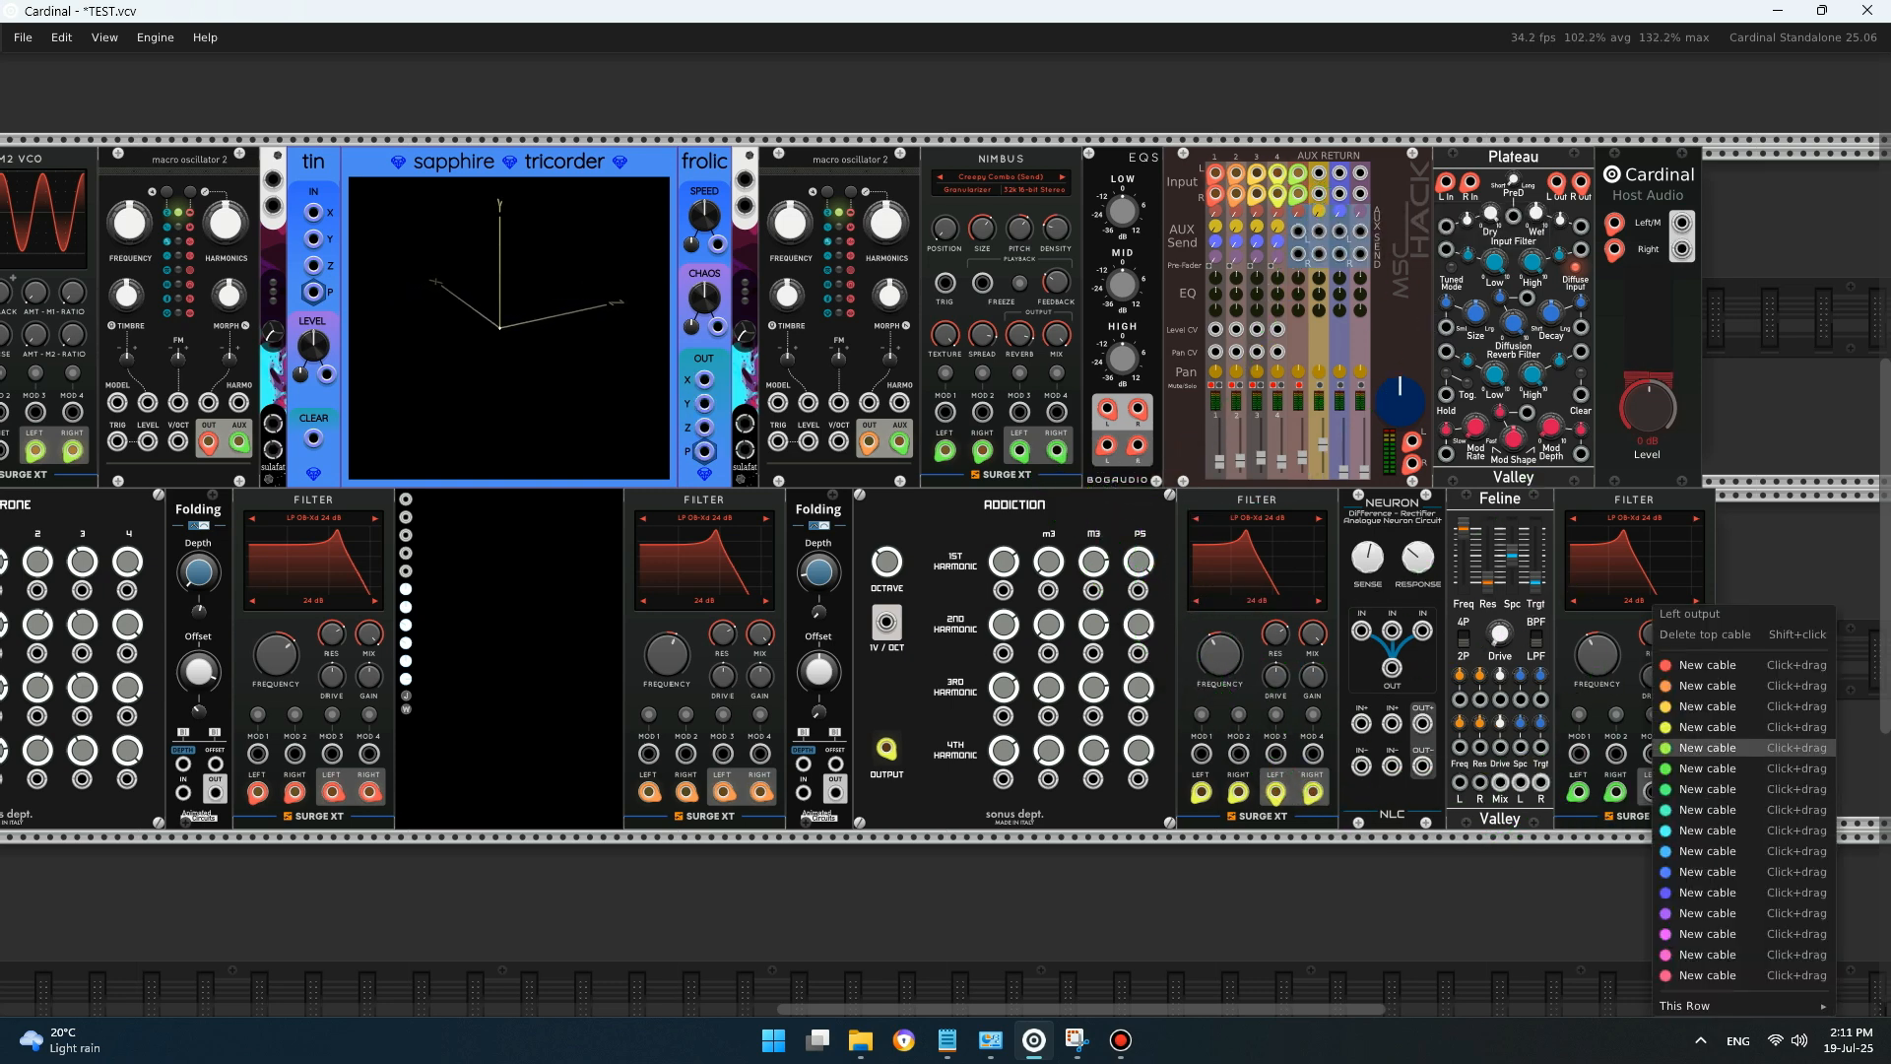
drag(1707, 748, 1330, 174)
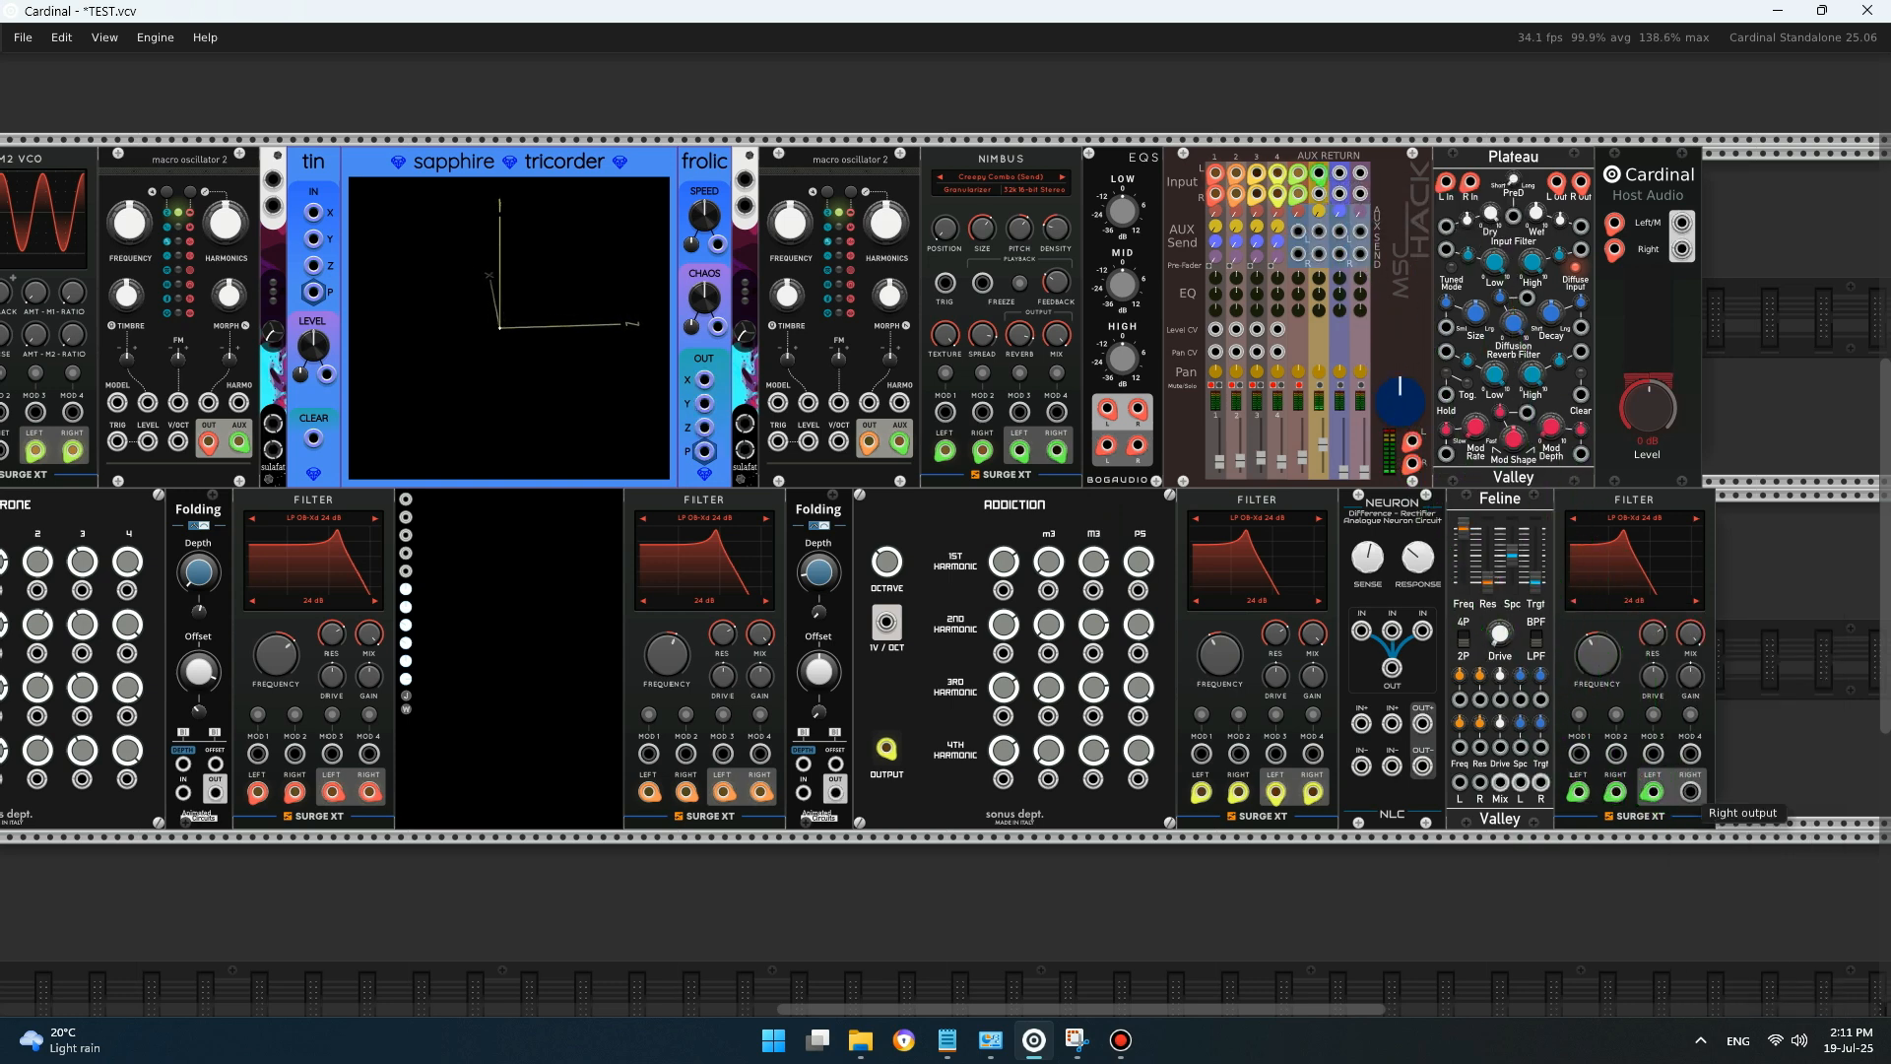
right_click(1691, 791)
drag(1744, 768, 1321, 194)
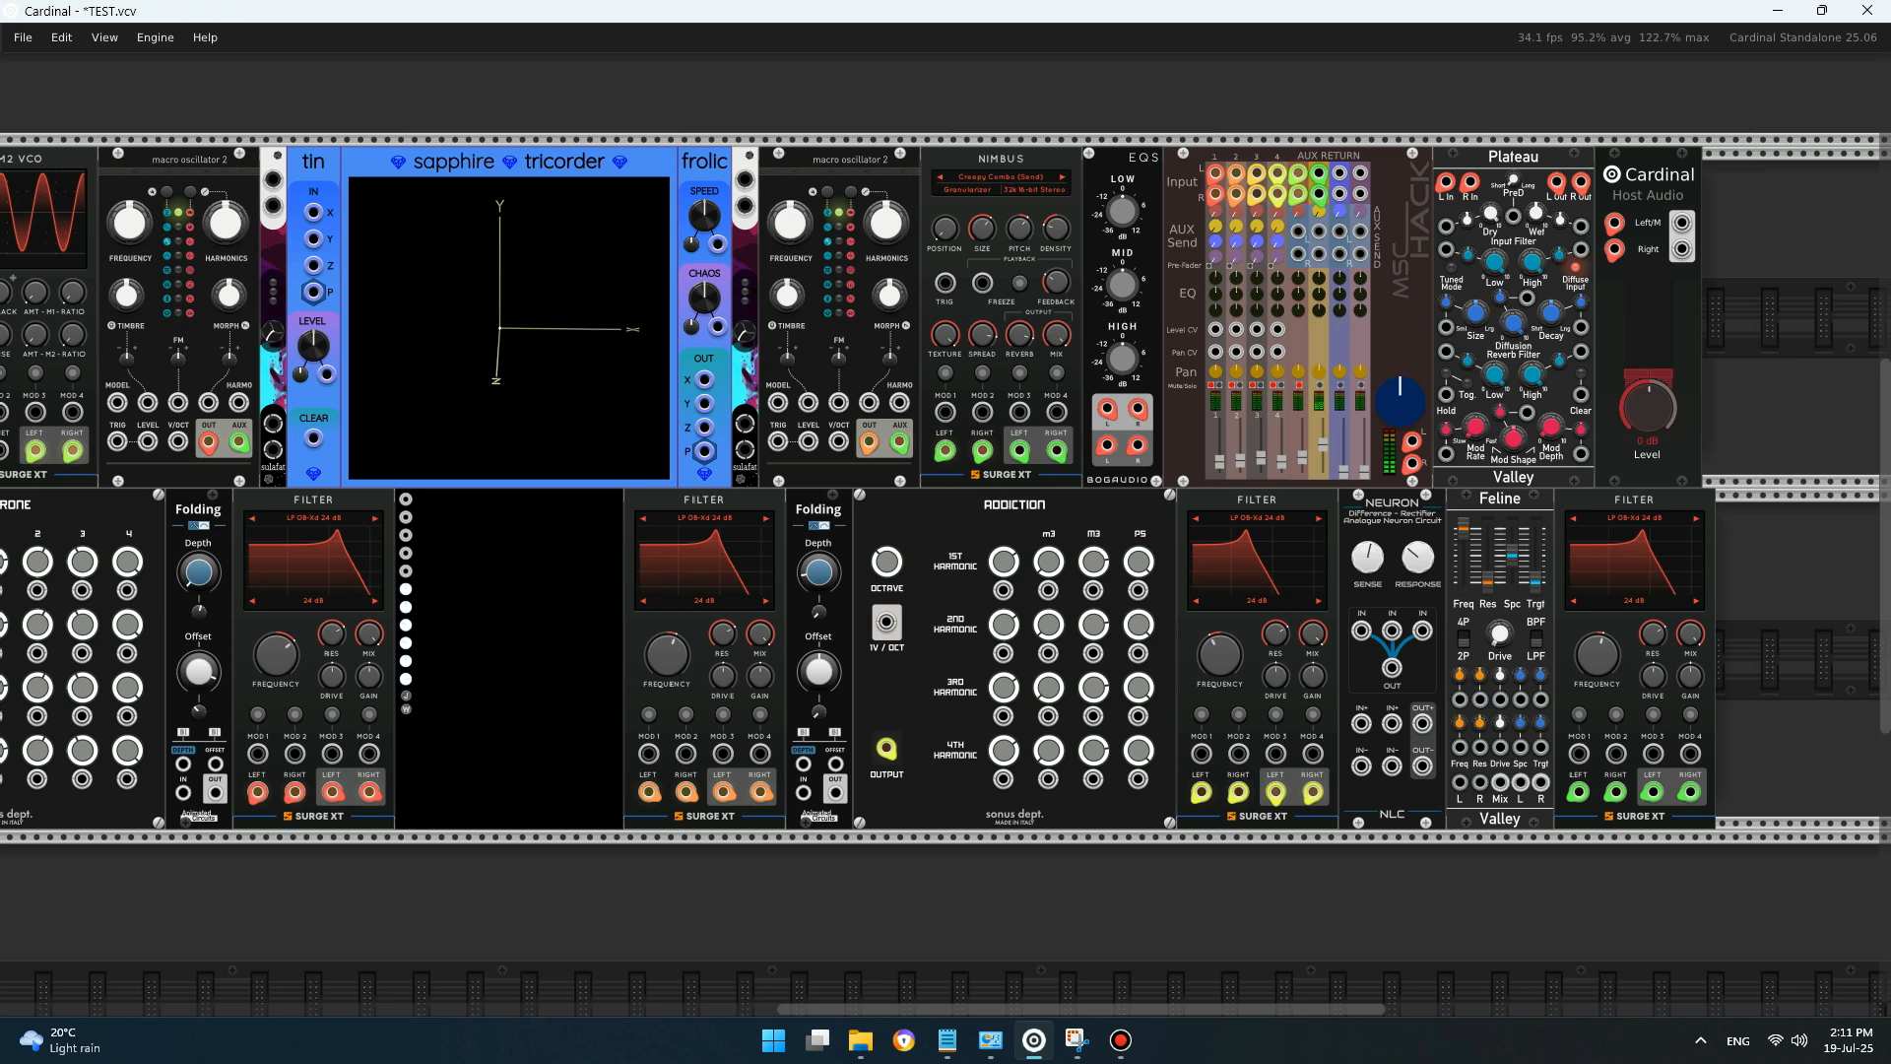
- Raise the mixer's AUX2 level to about 0.91 and increase the gain of the filter fed by Nimbus
mouse_move(982, 228)
drag(1323, 445, 1323, 423)
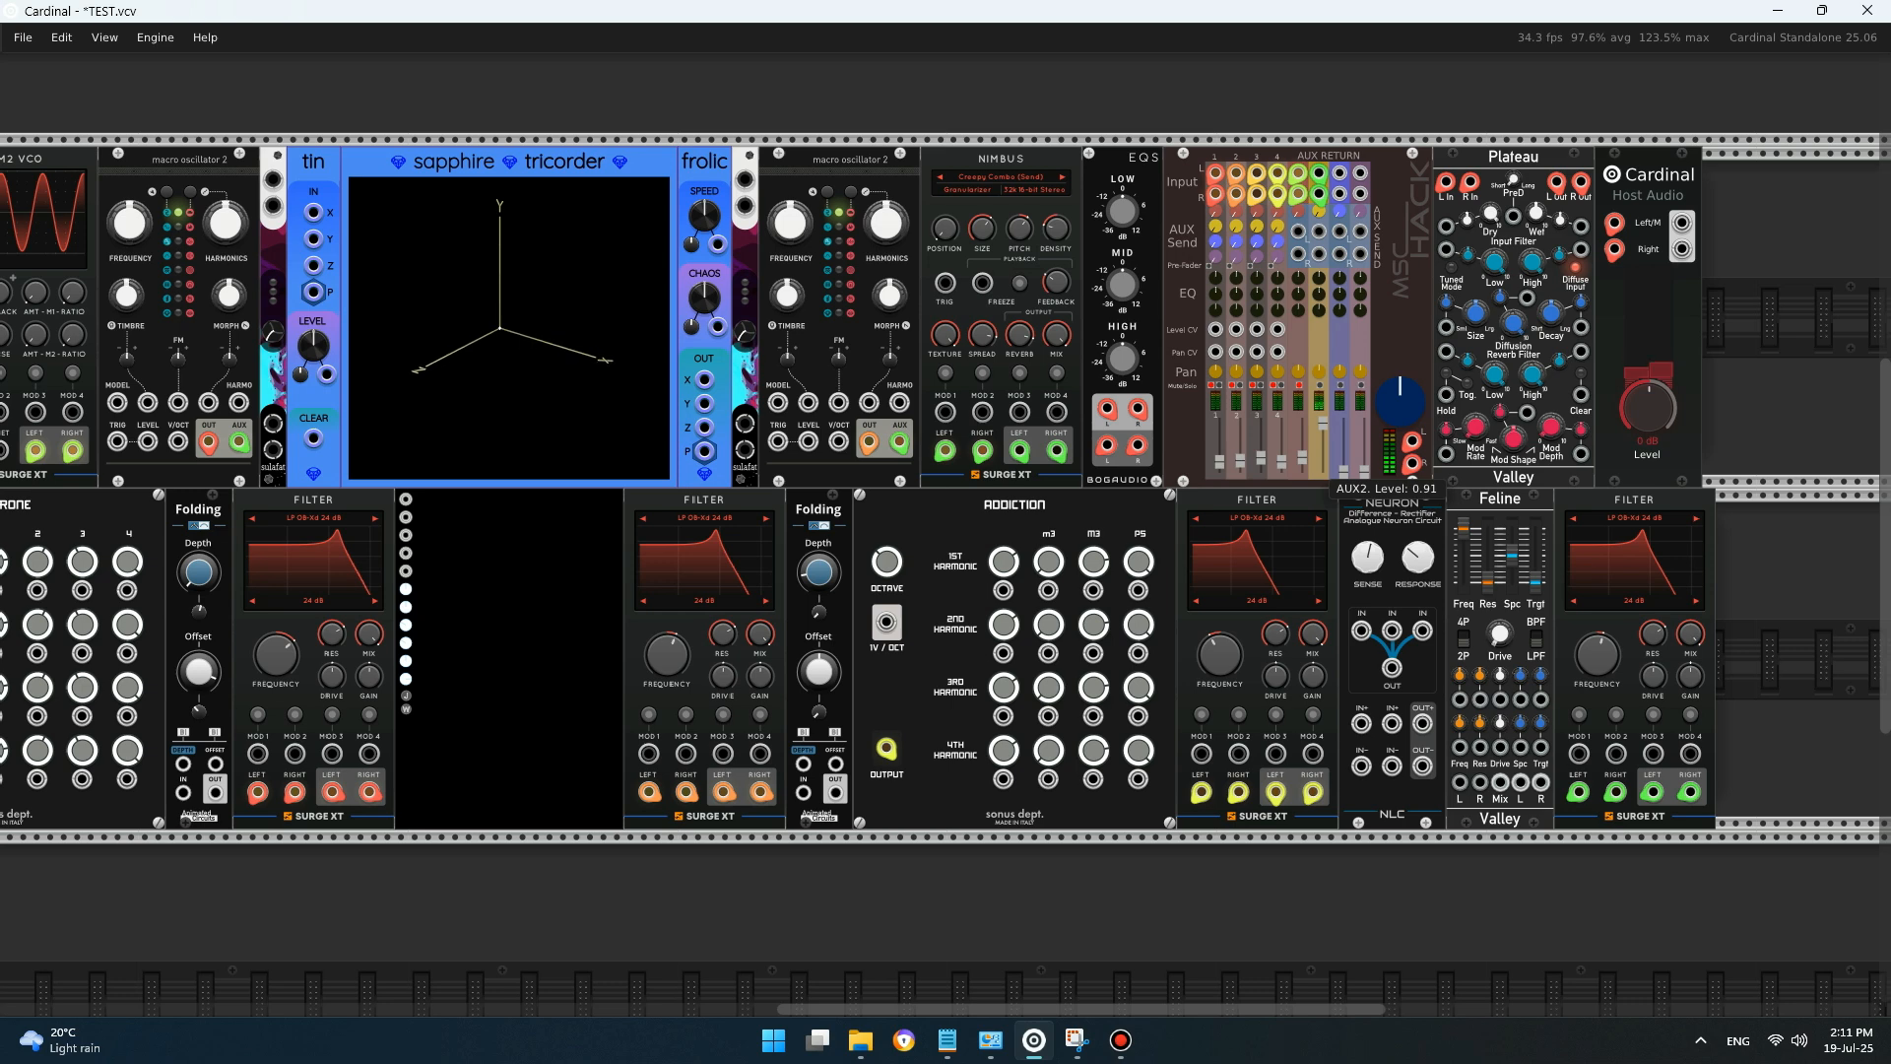
mouse_move(1323, 418)
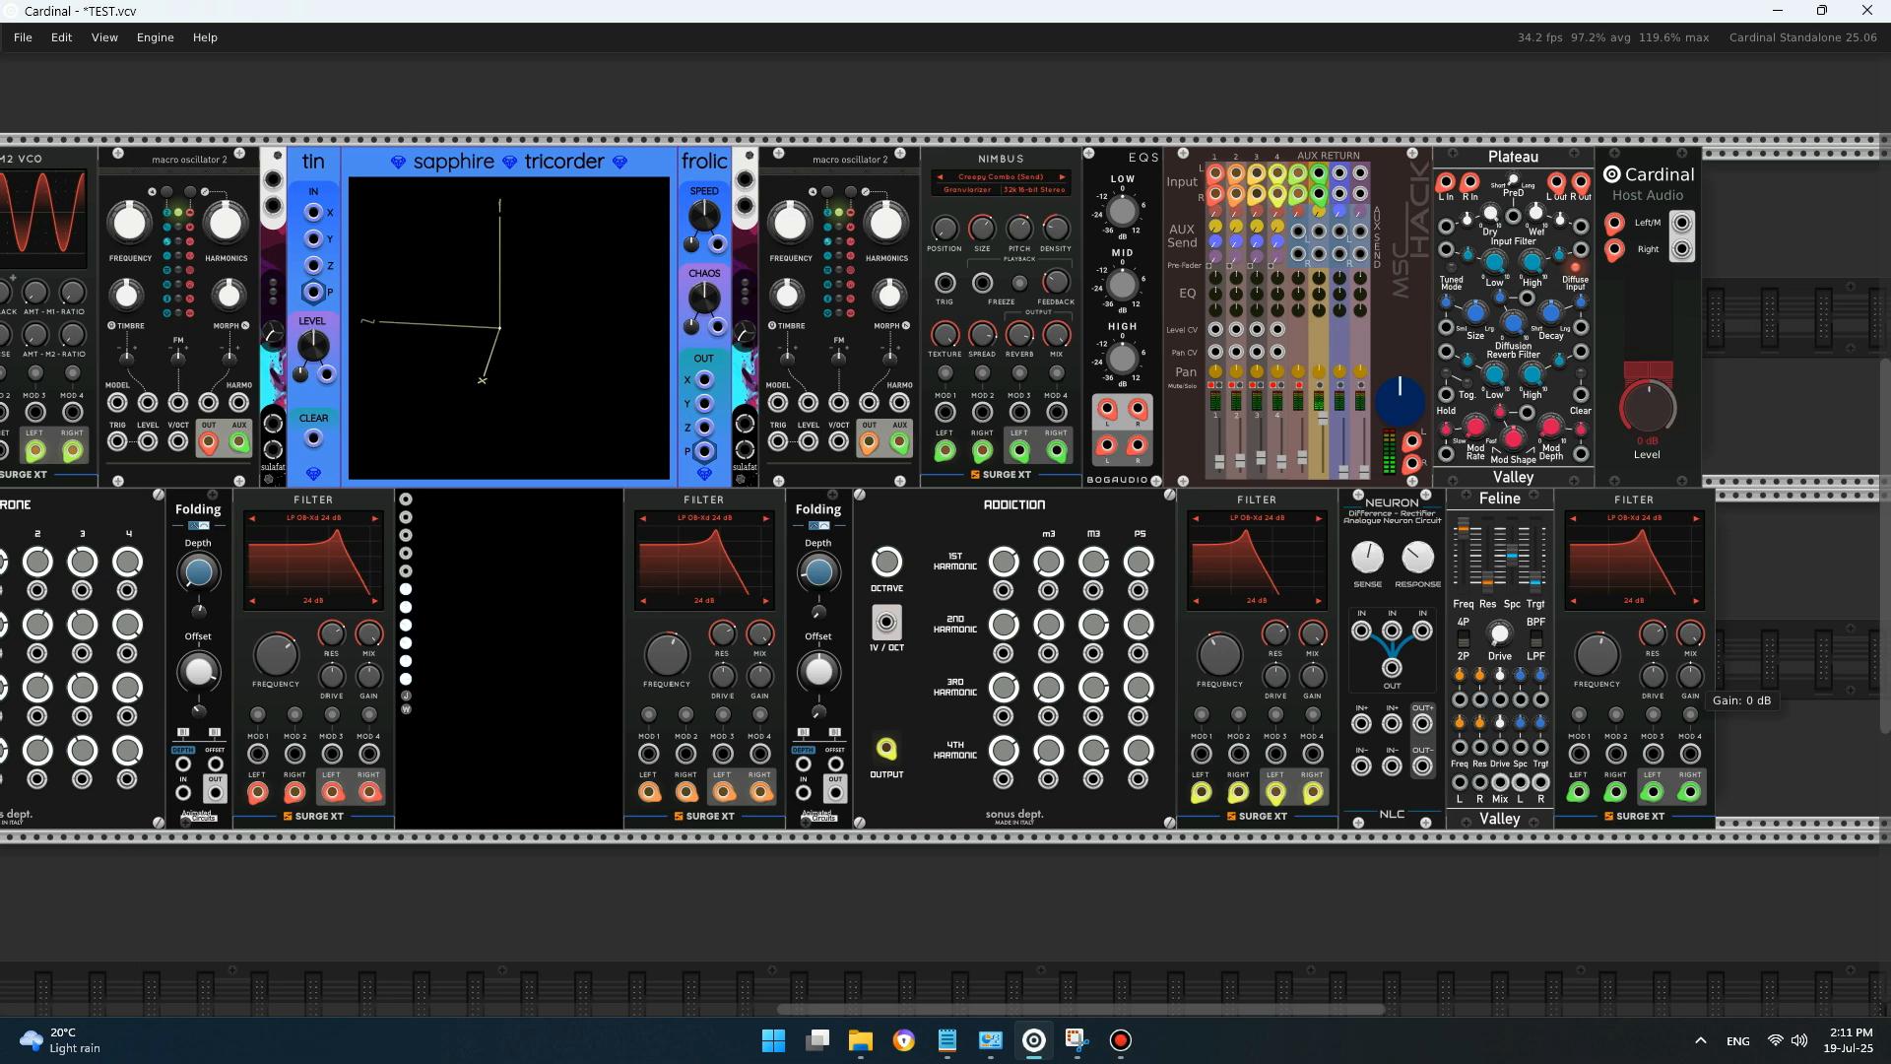
drag(1690, 676, 1690, 652)
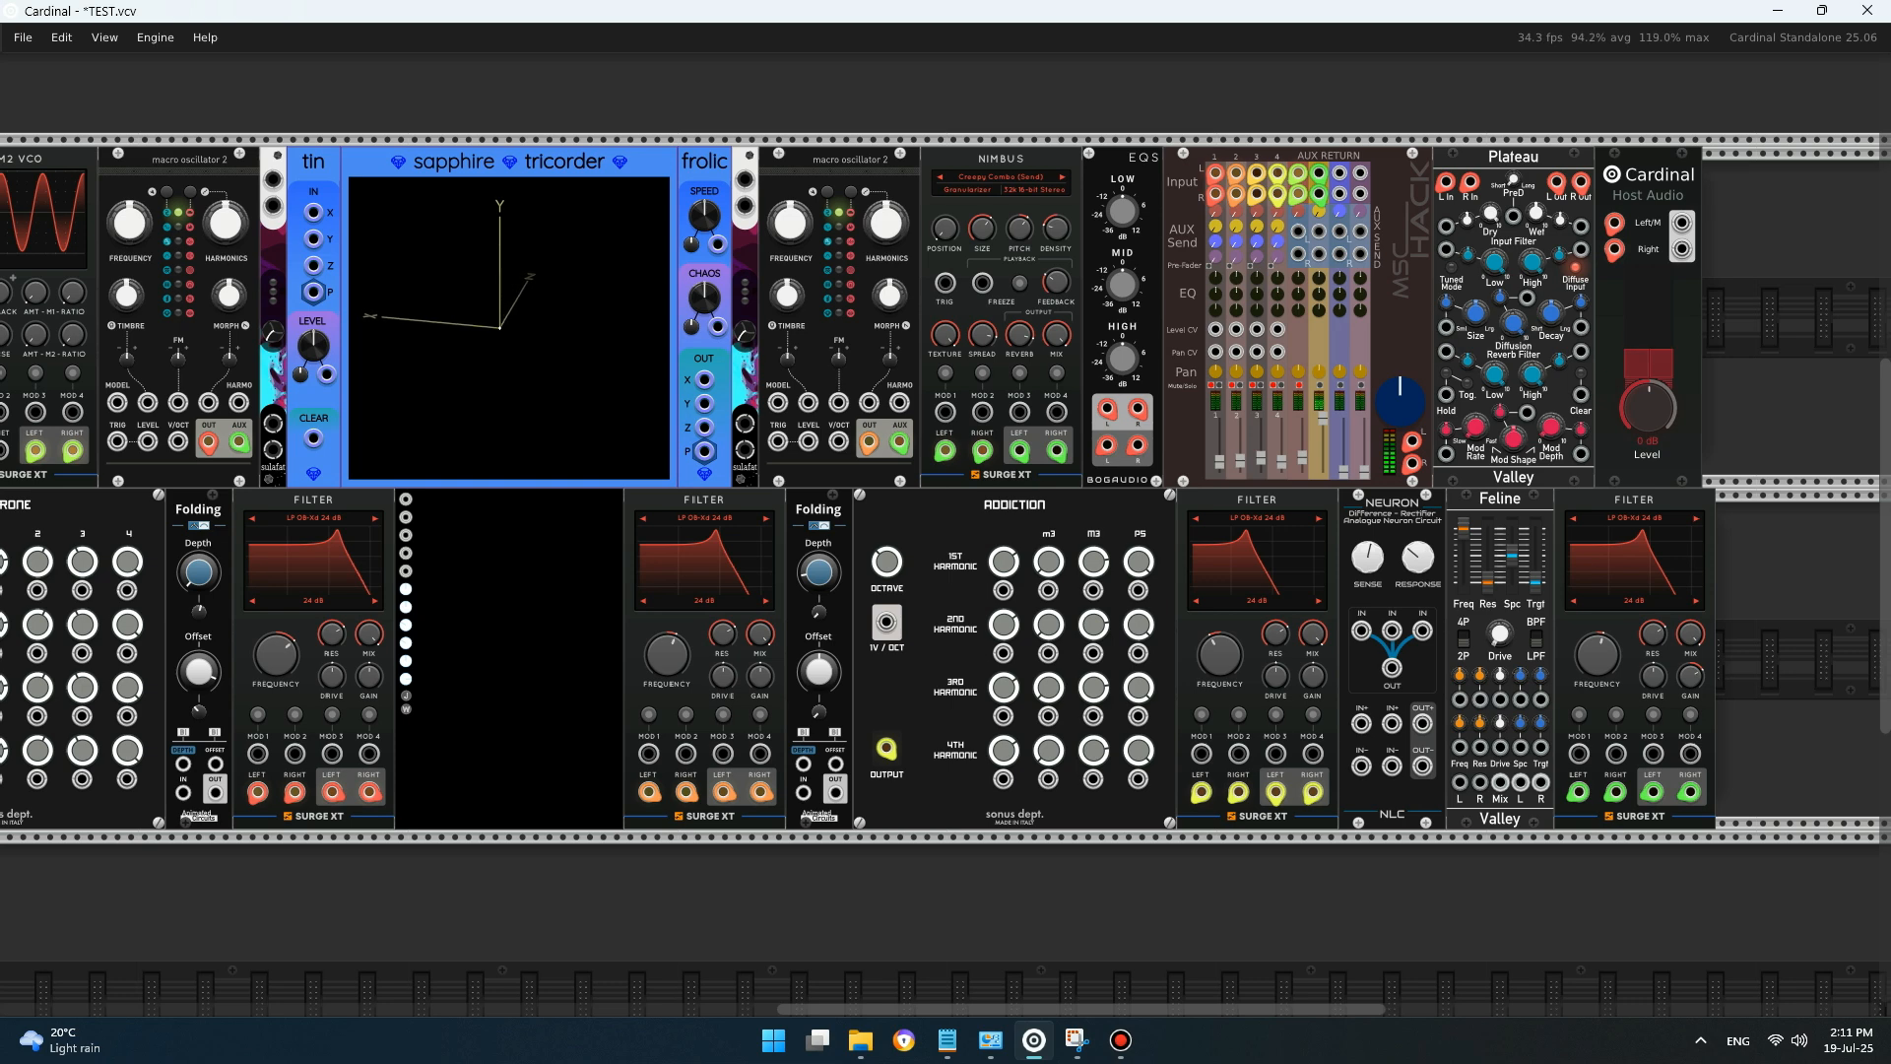
- Try a lower pitch and the next preset on Nimbus, and undo the preset change
mouse_move(1056, 283)
mouse_move(982, 227)
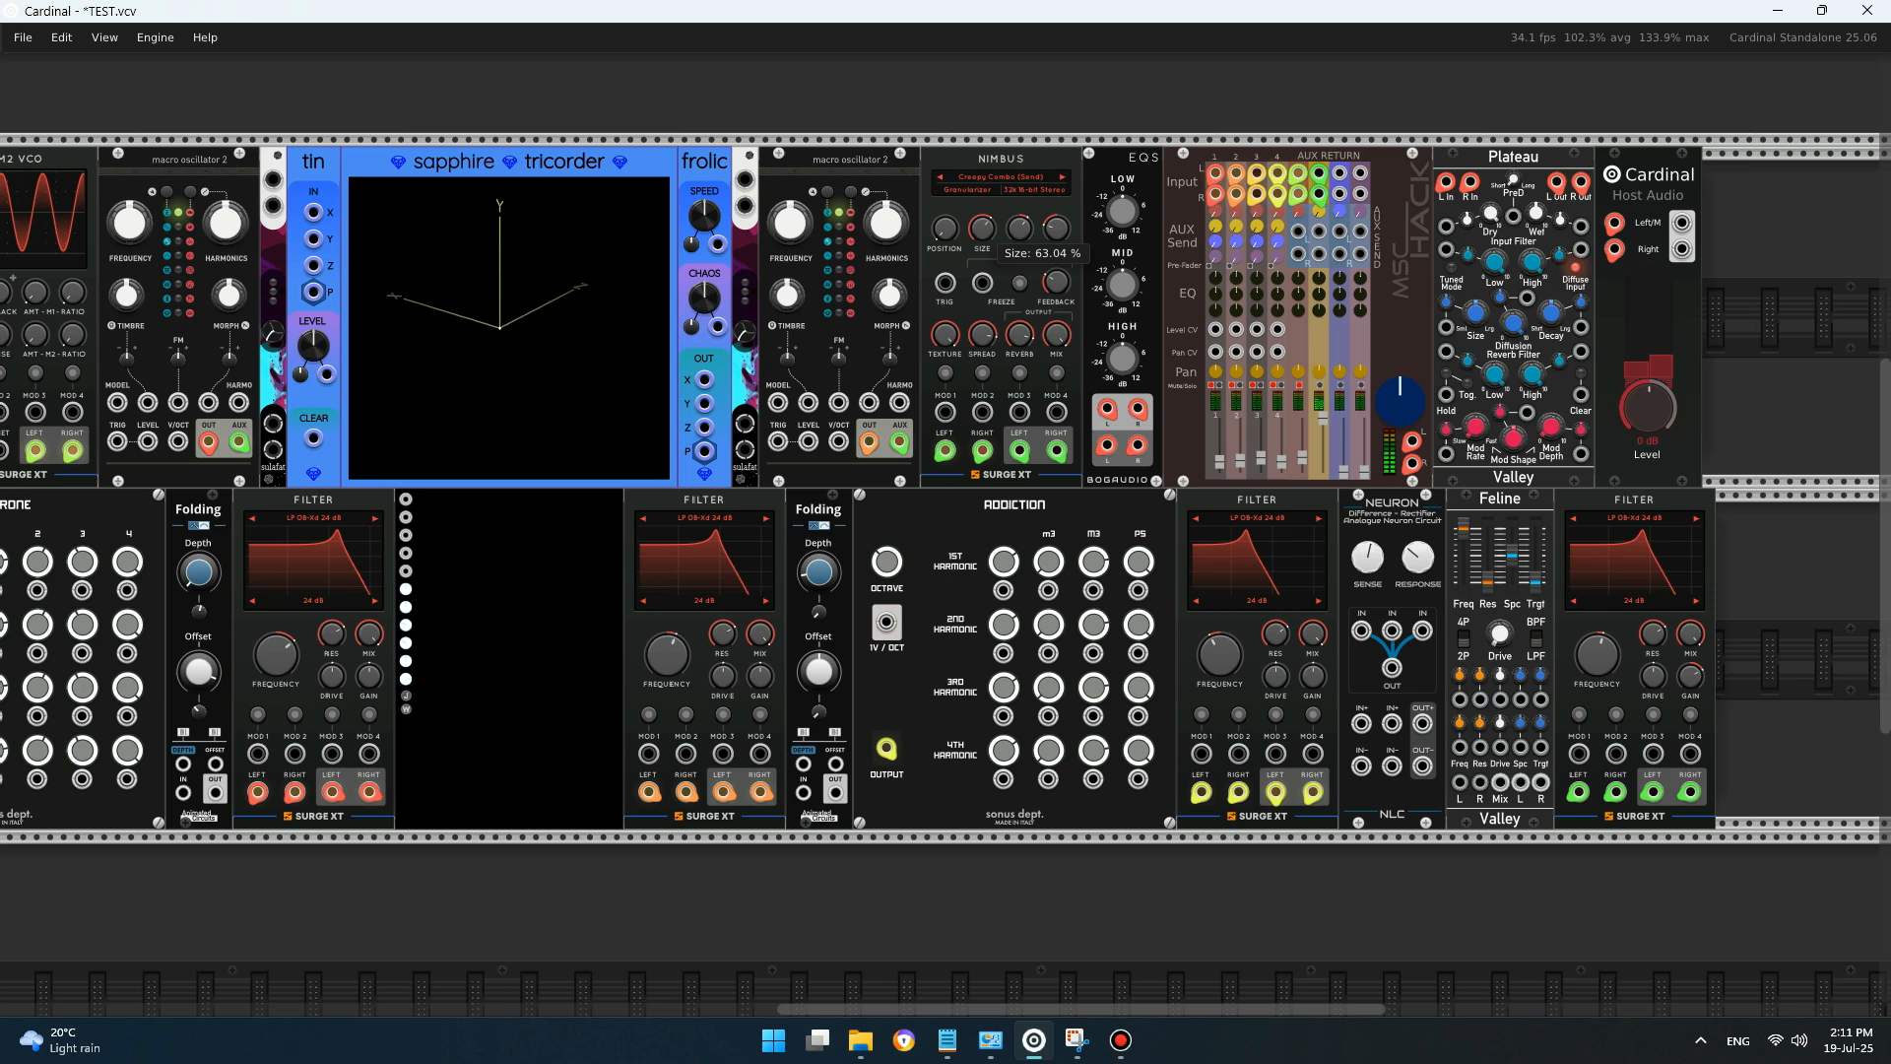
drag(1019, 228, 1019, 260)
click(1062, 177)
key(ctrl+z)
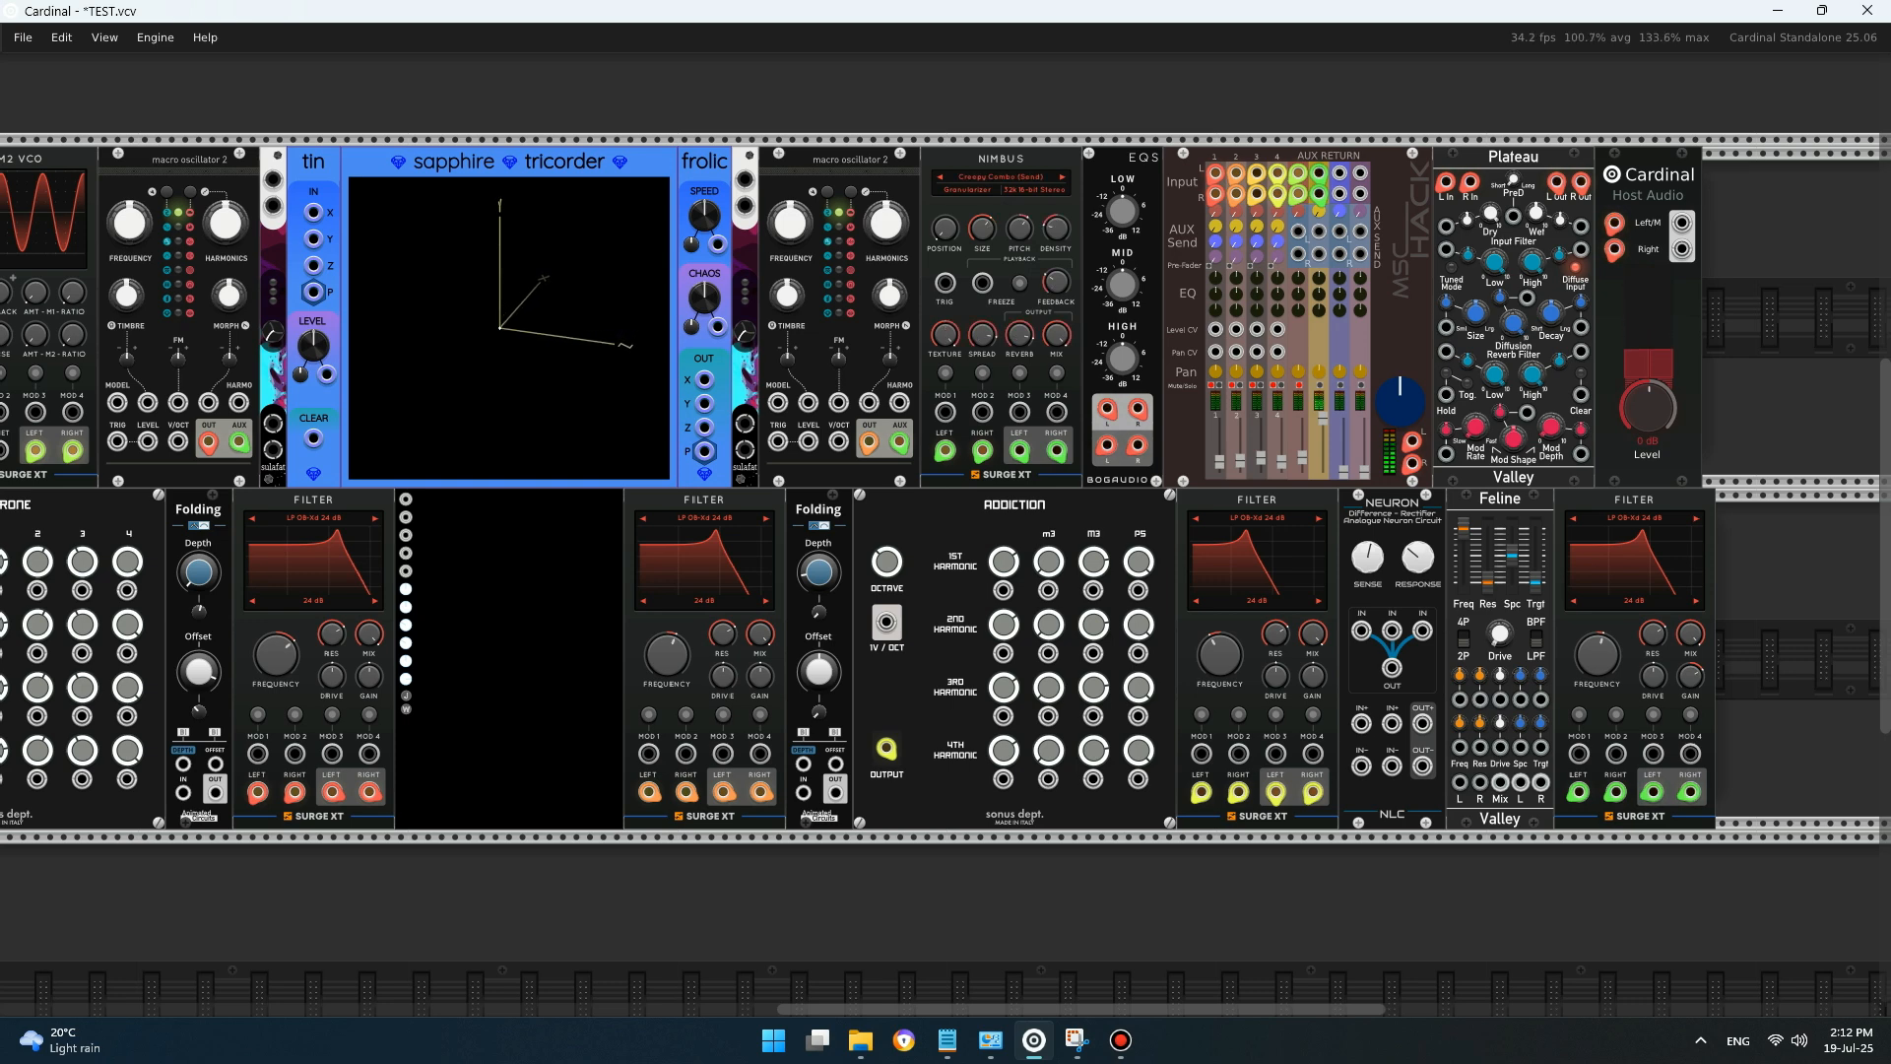
- Raise the cutoff frequency of the filter fed by Nimbus and lower the mixer's AUX2 level
drag(1598, 654, 1597, 630)
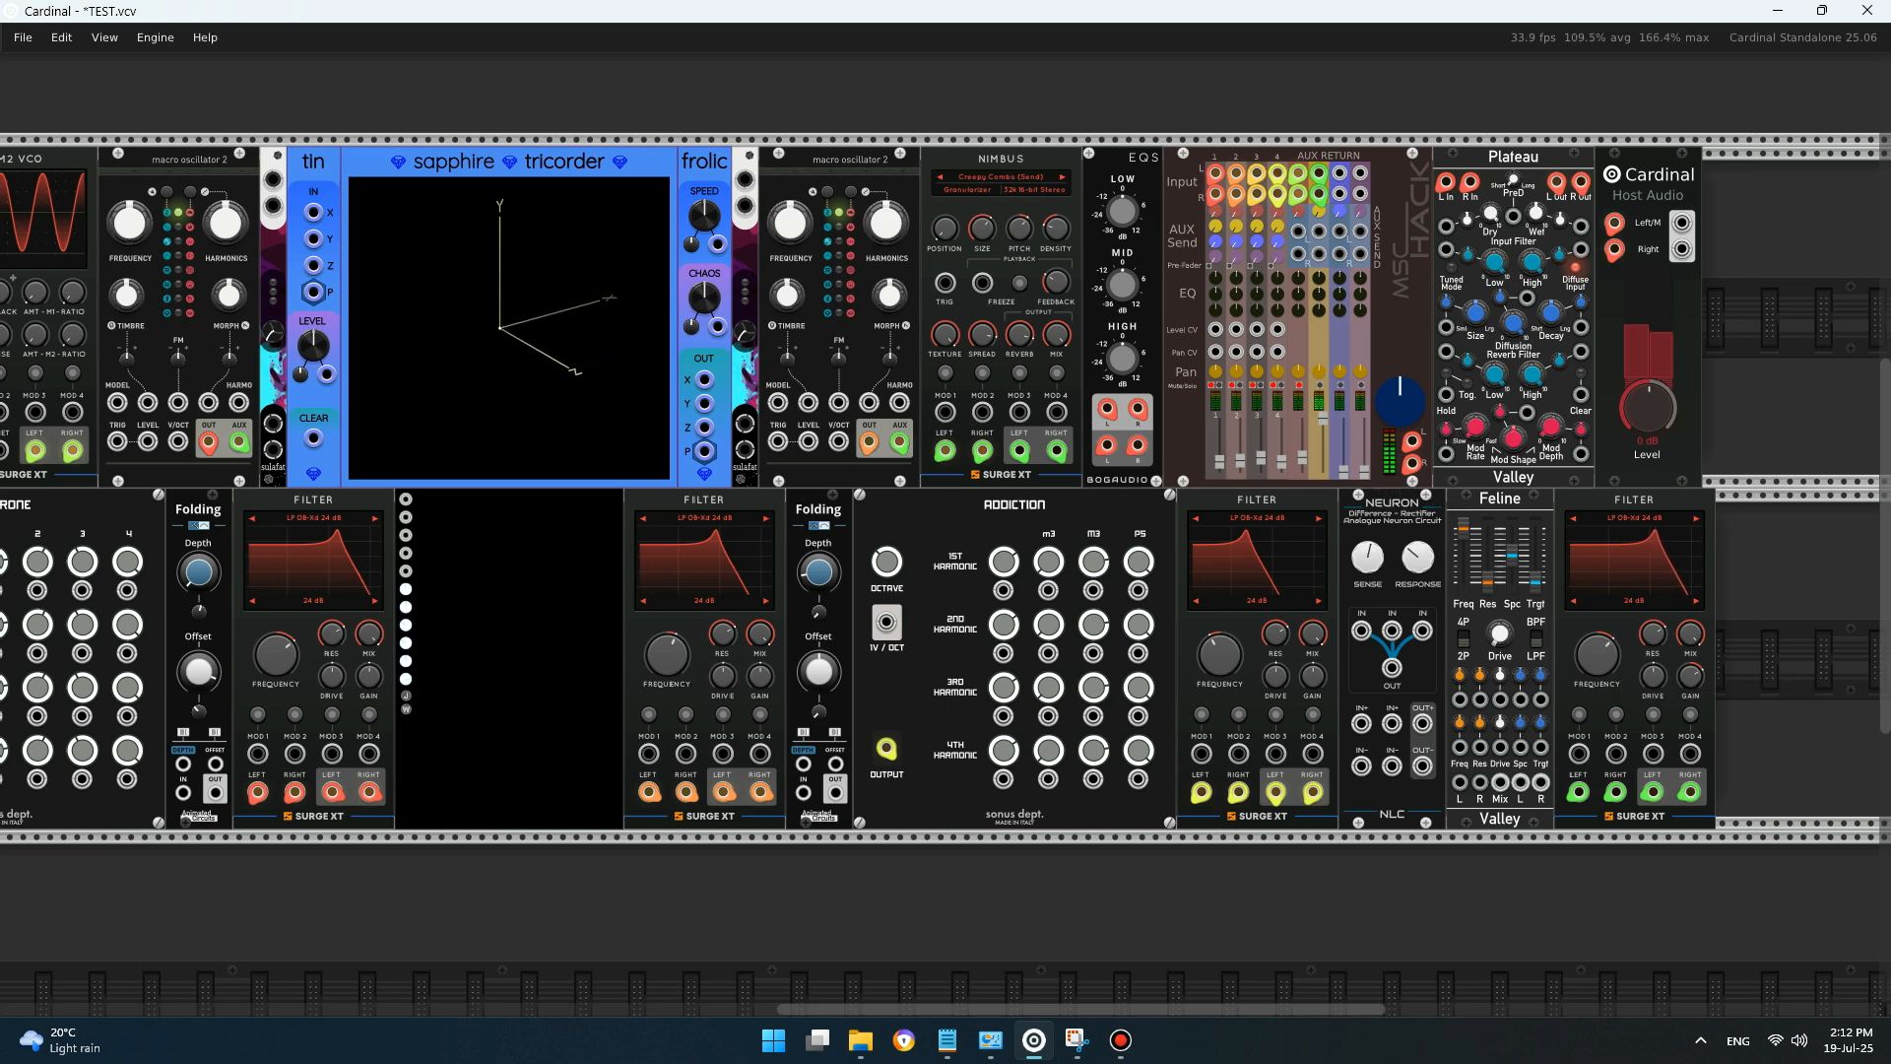
drag(1320, 417, 1323, 443)
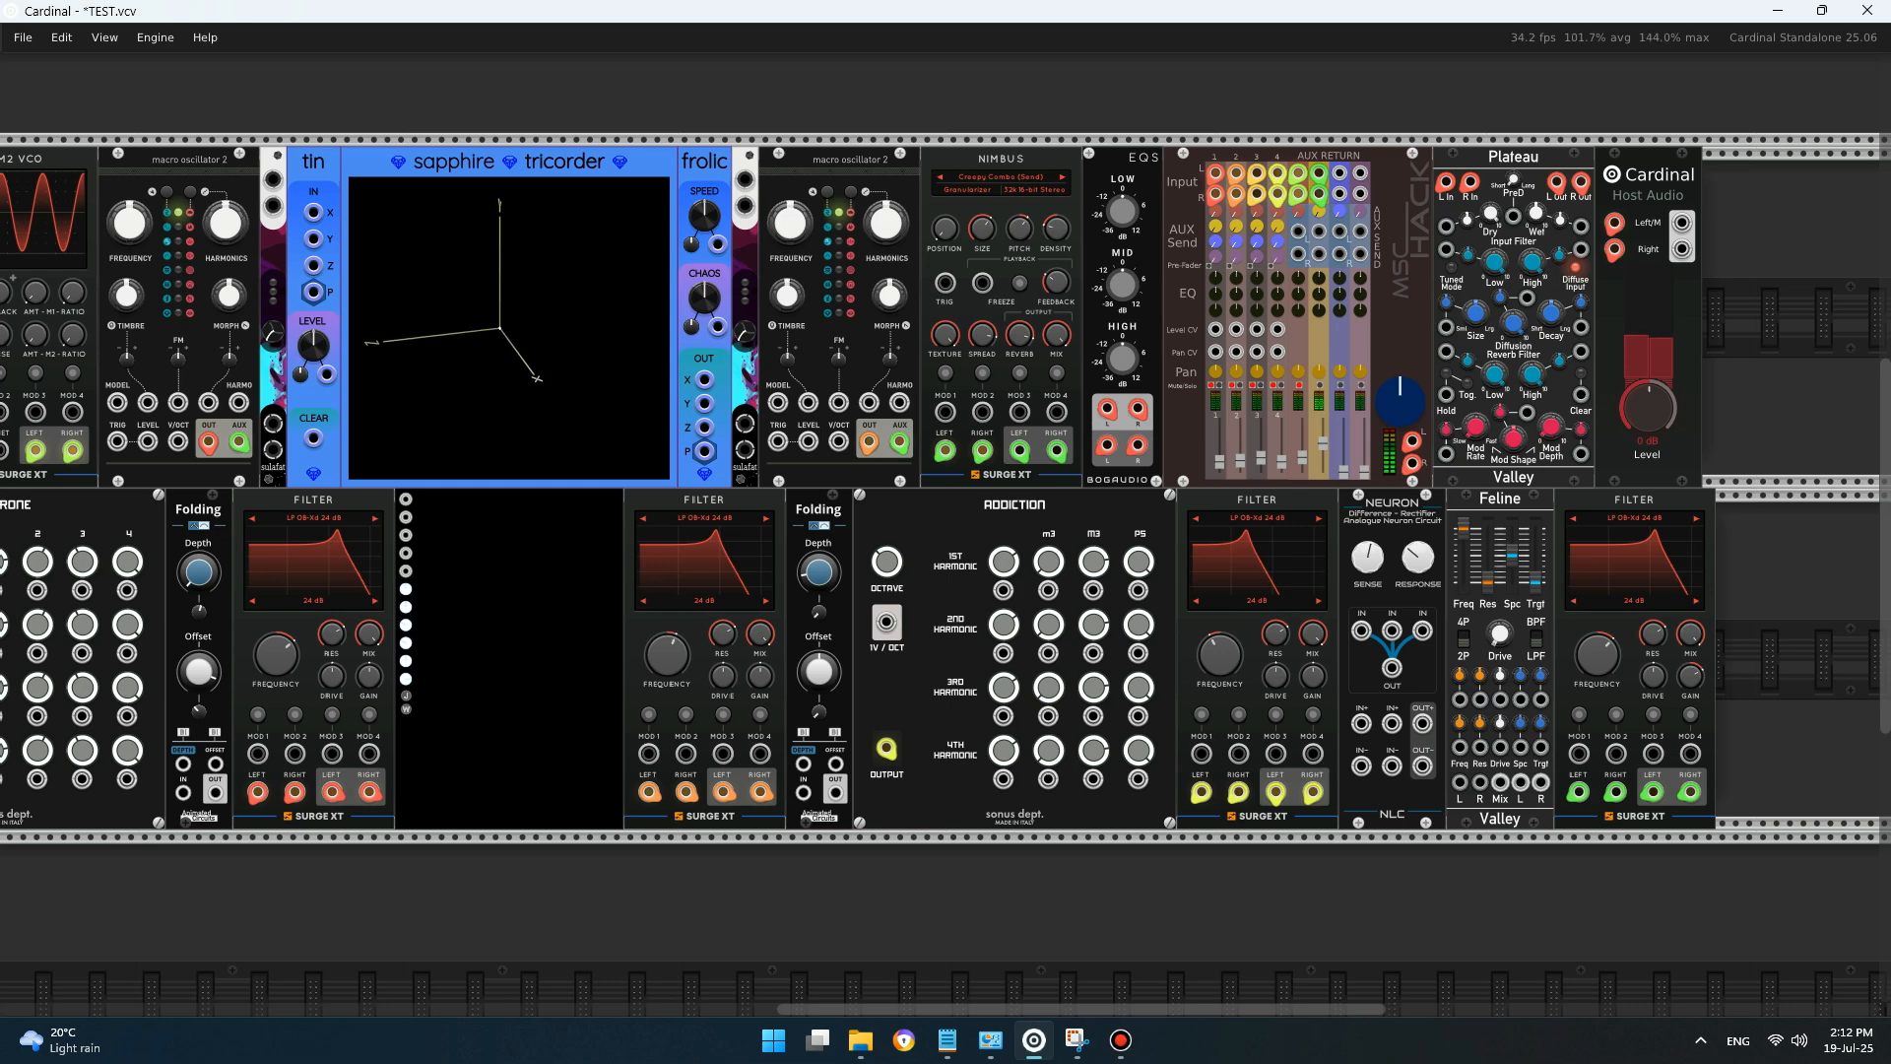
- Trace where the EQS module's left and right outputs are cabled, following them to the bypass module
drag(1513, 900, 1505, 719)
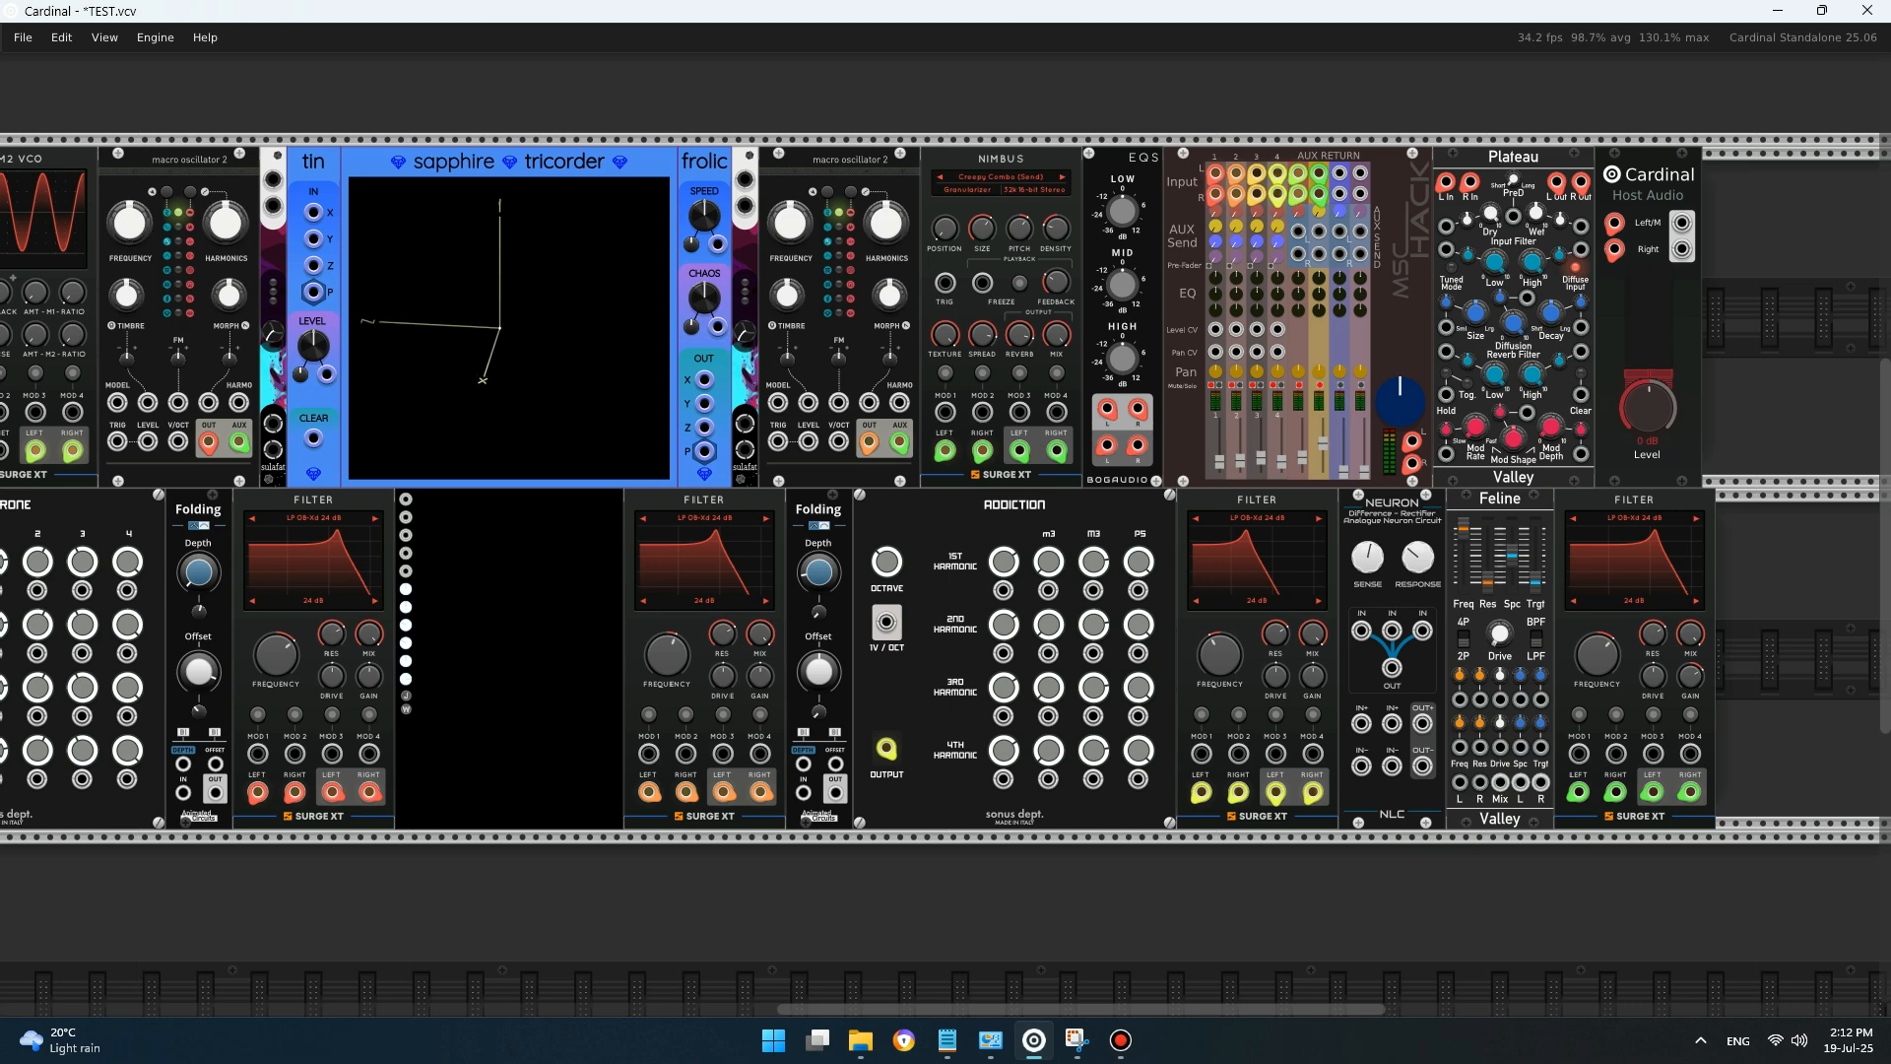
mouse_move(1137, 445)
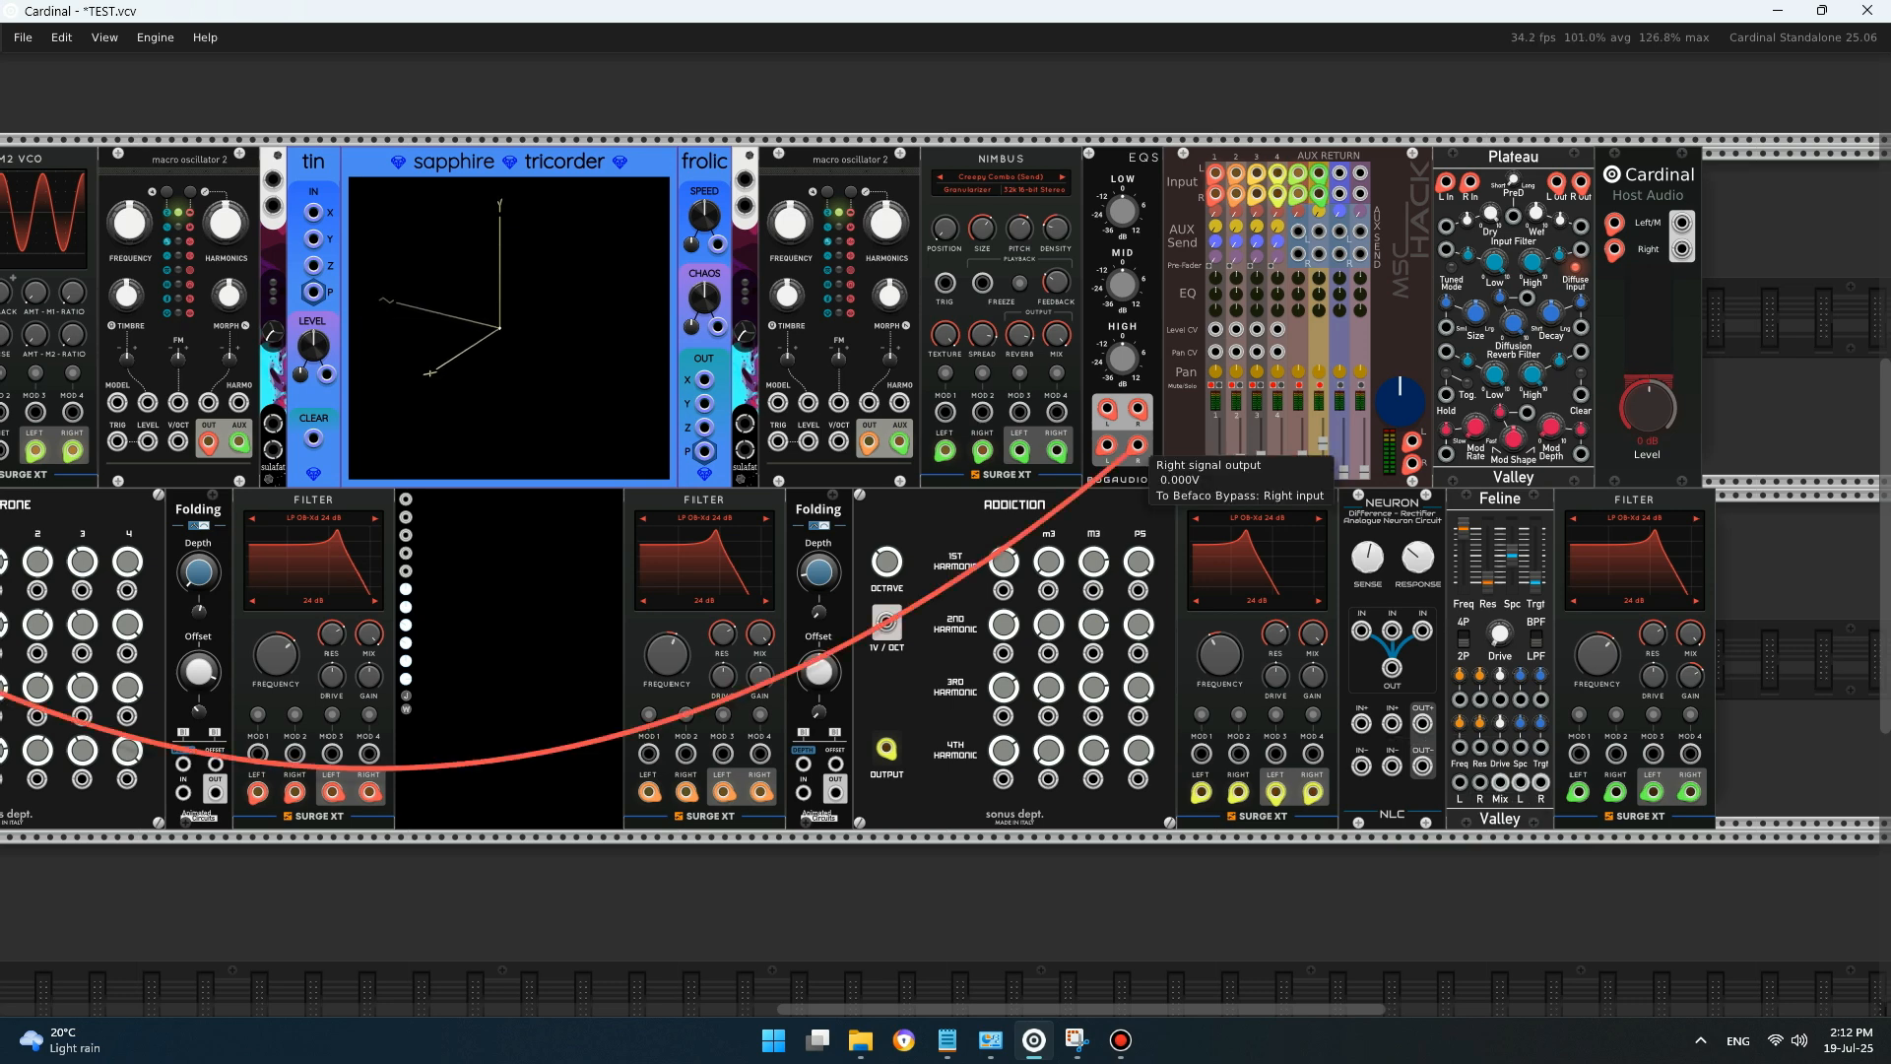
mouse_move(1138, 410)
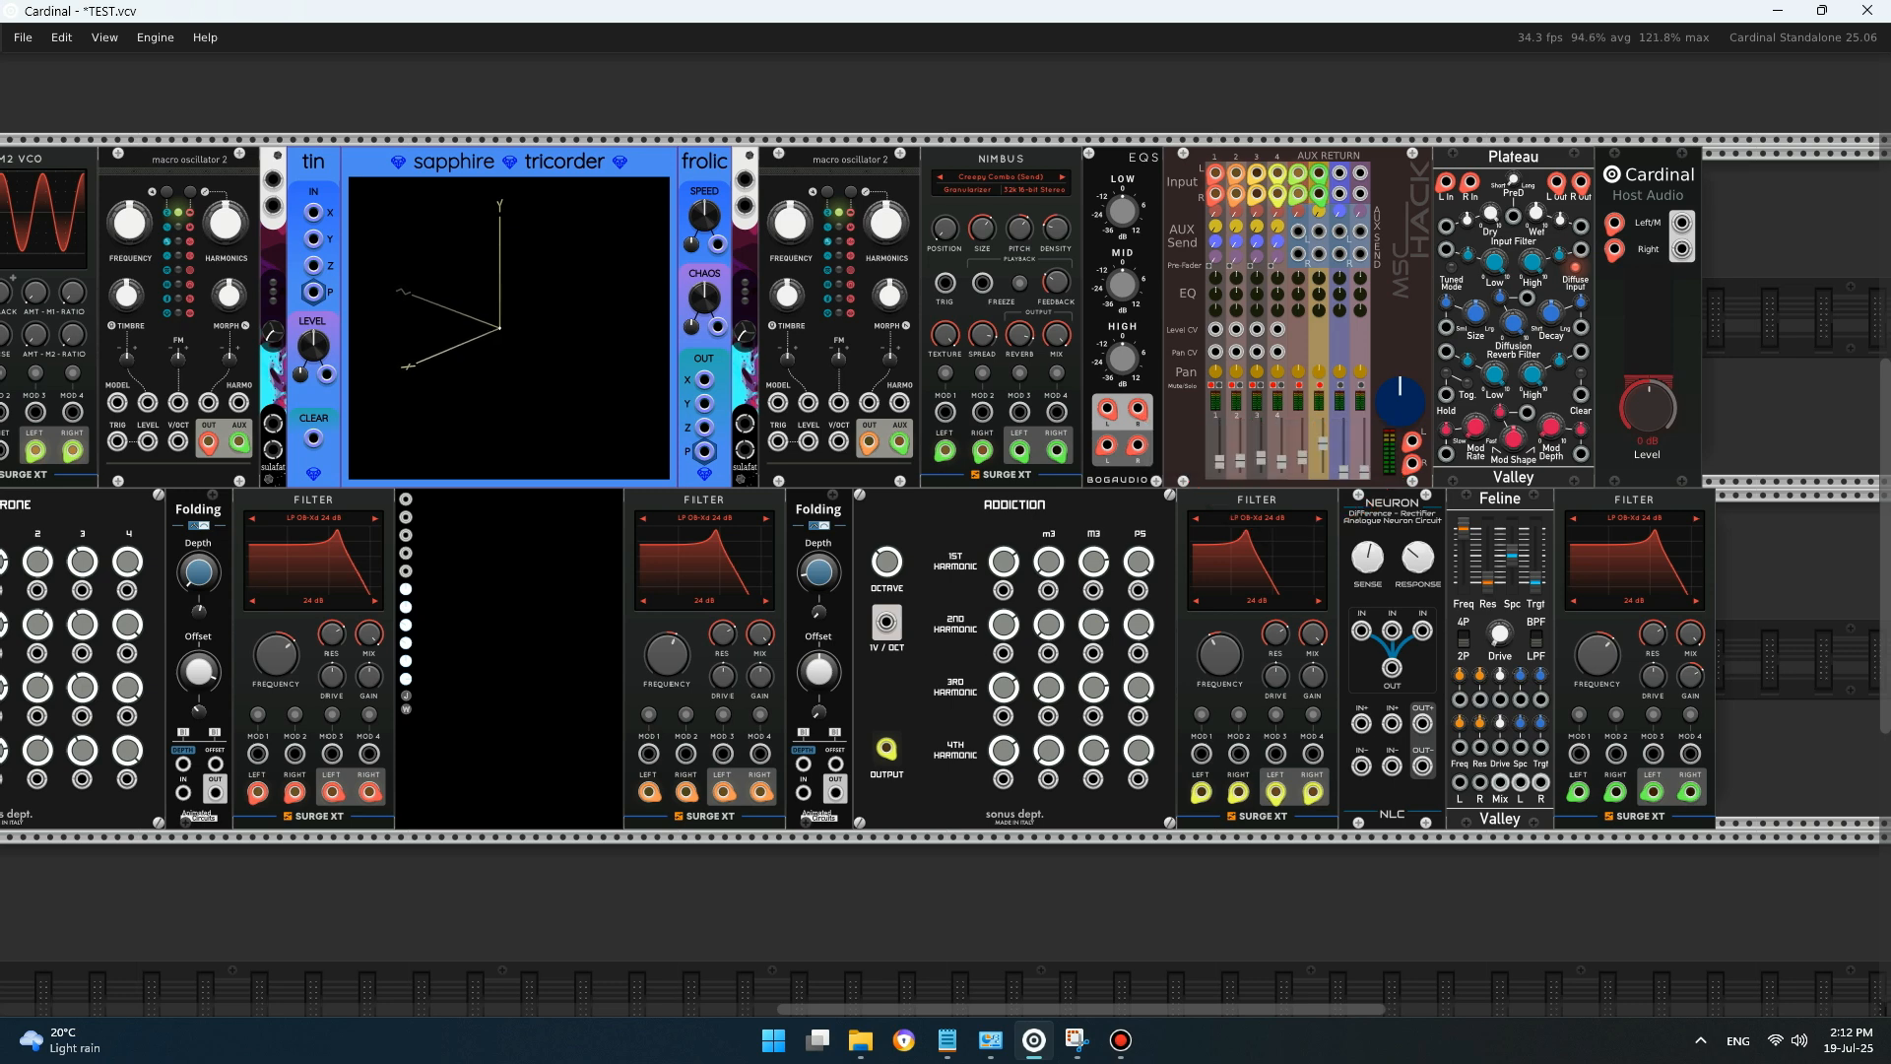
drag(1109, 106, 1121, 156)
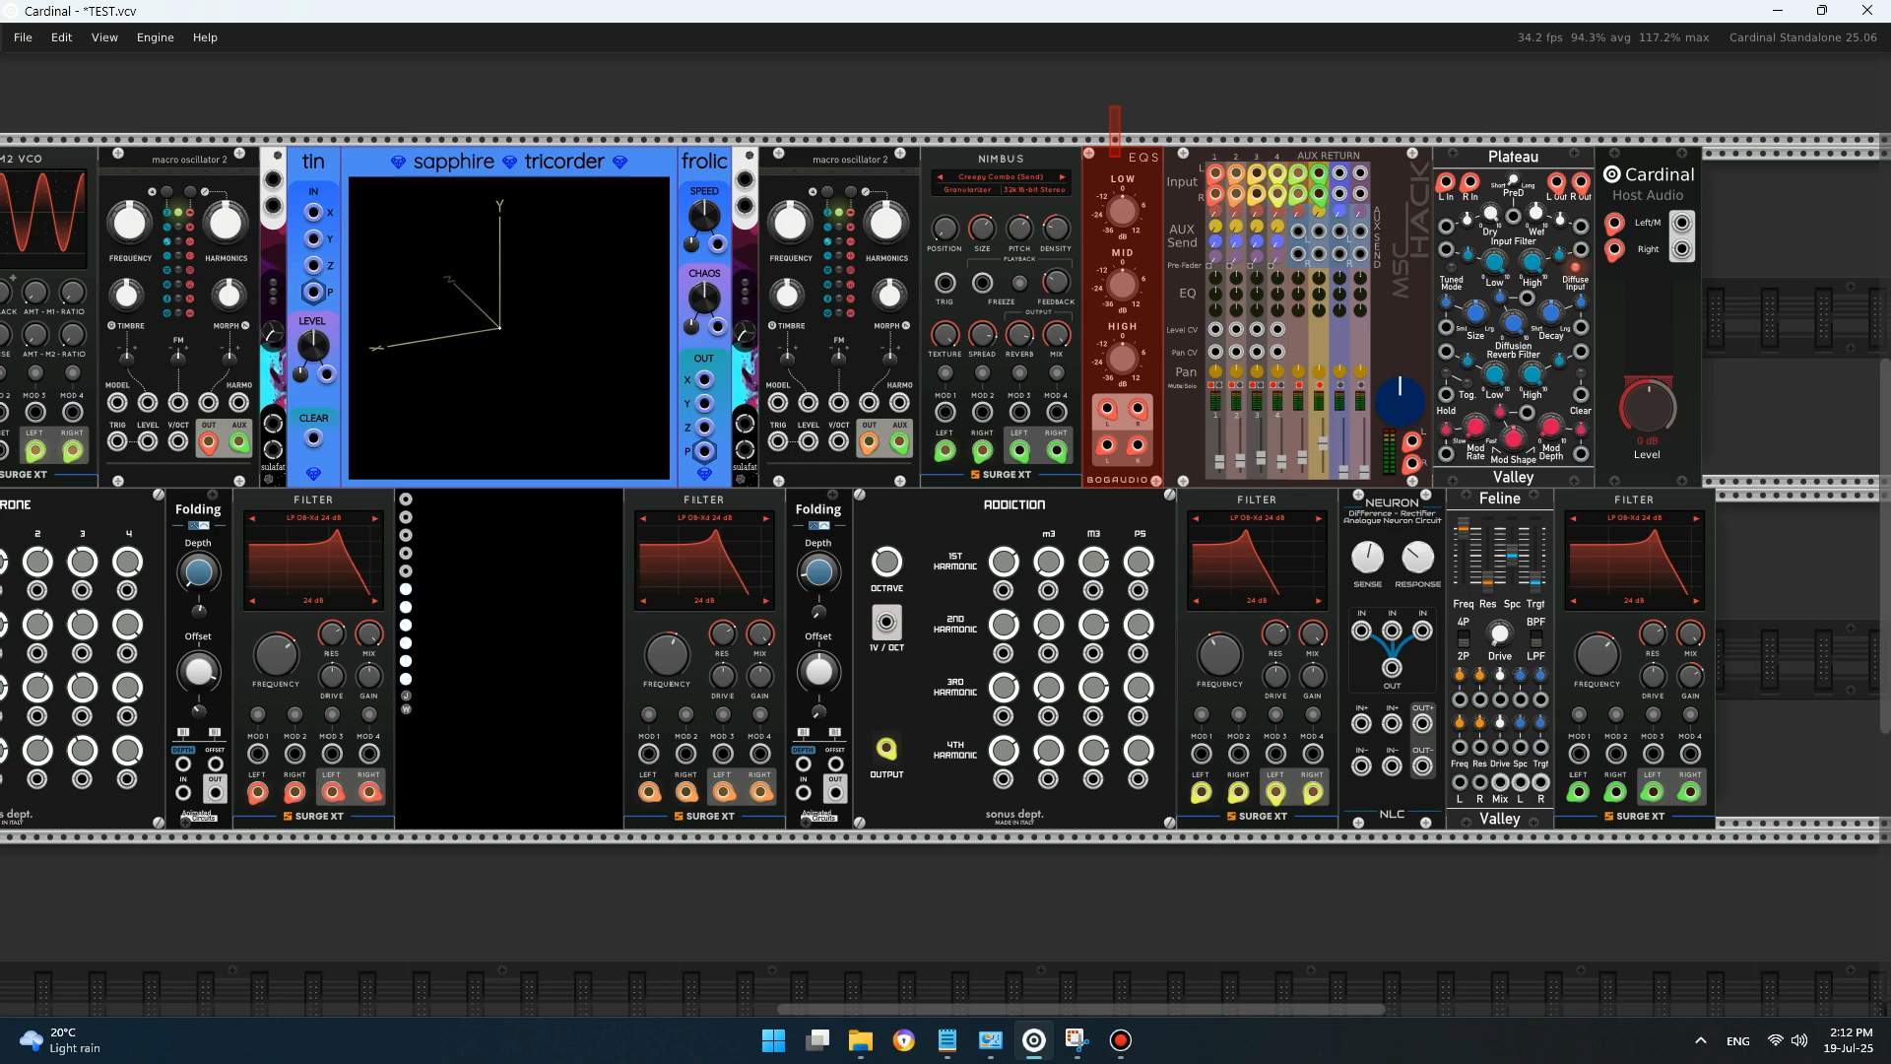
scroll(946, 532, left, 8)
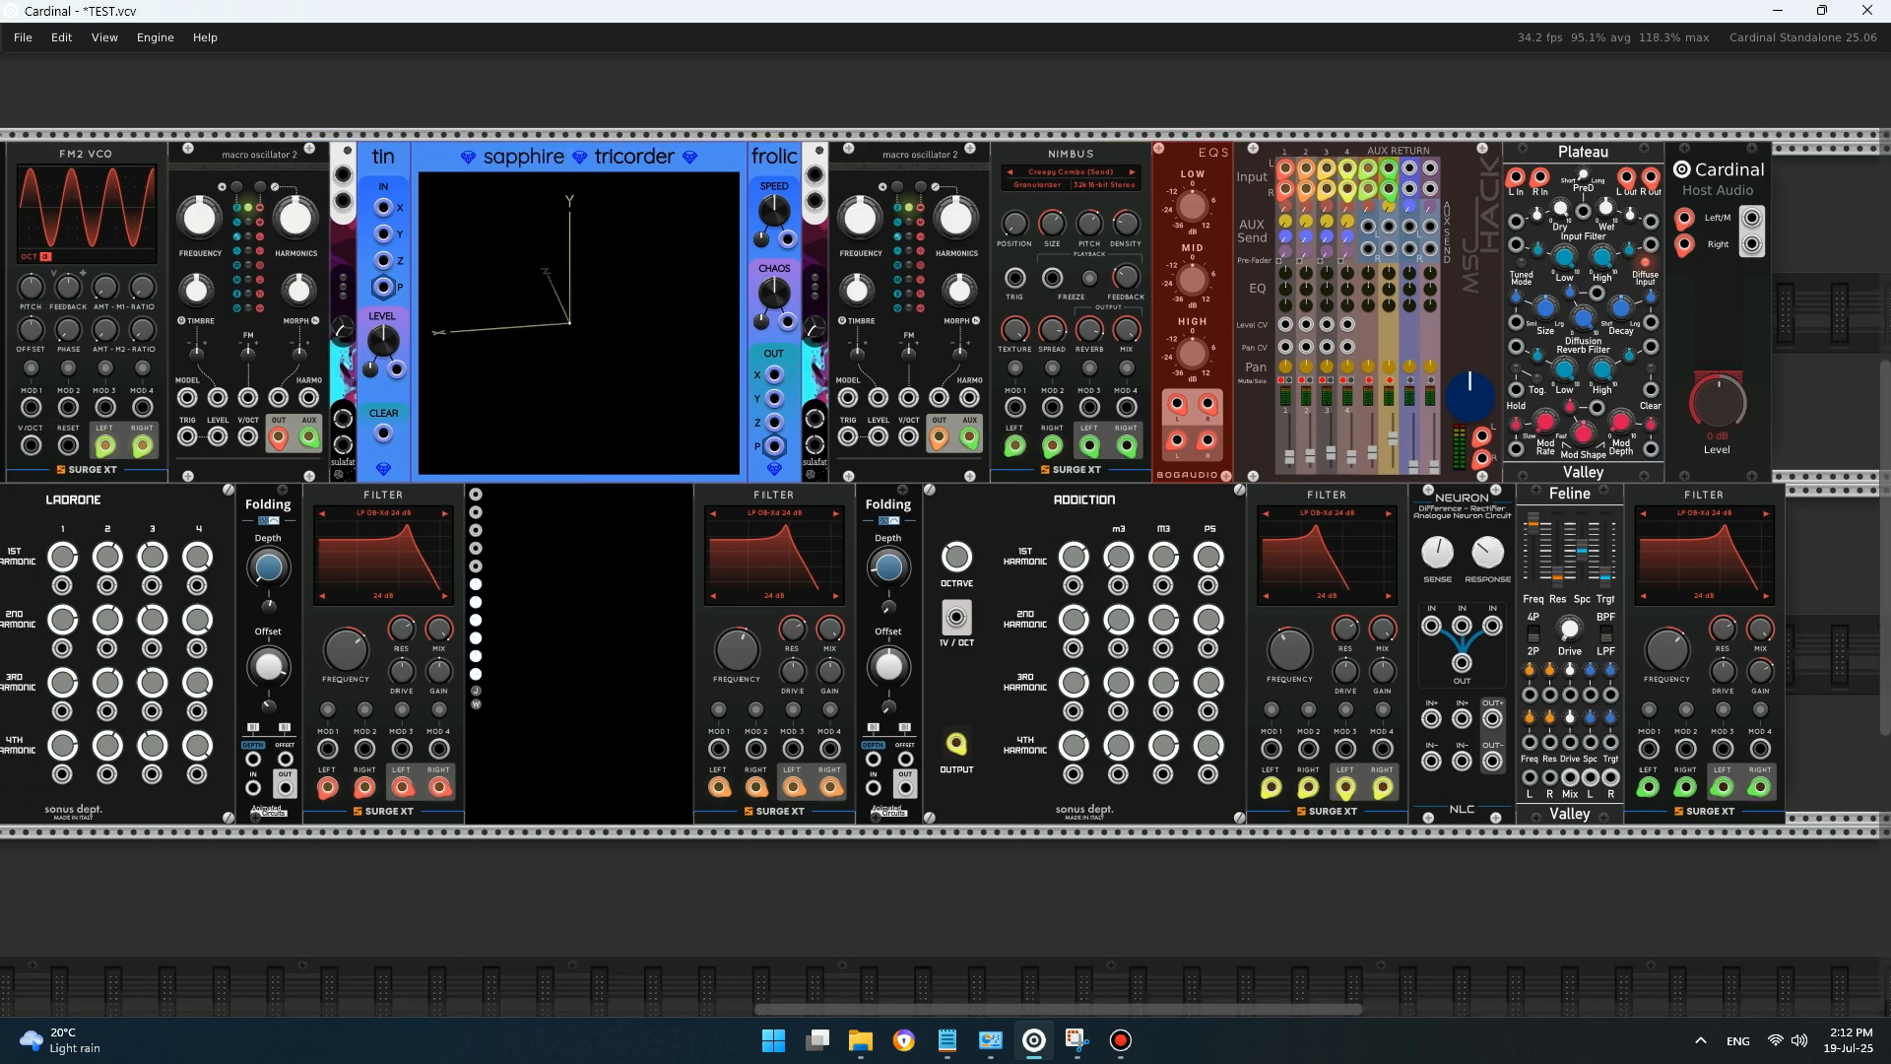
scroll(945, 532, left, 4)
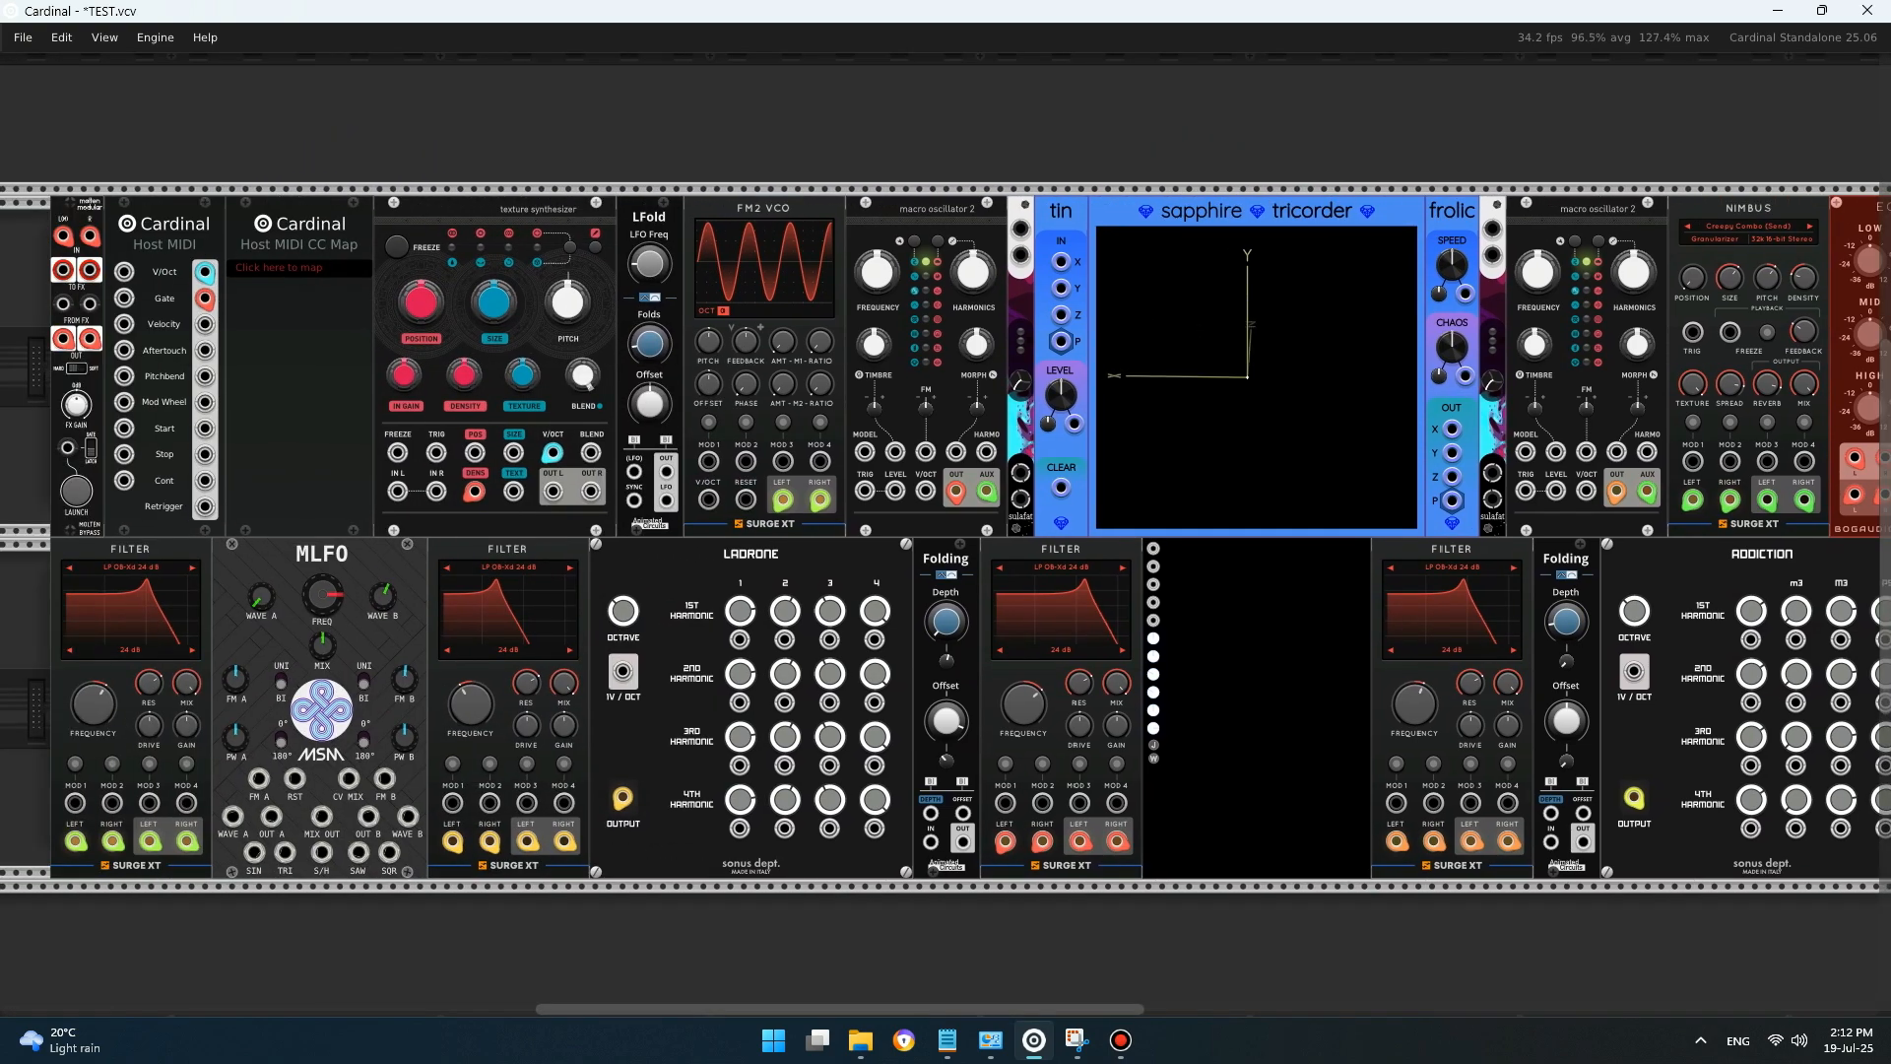
scroll(945, 532, right, 10)
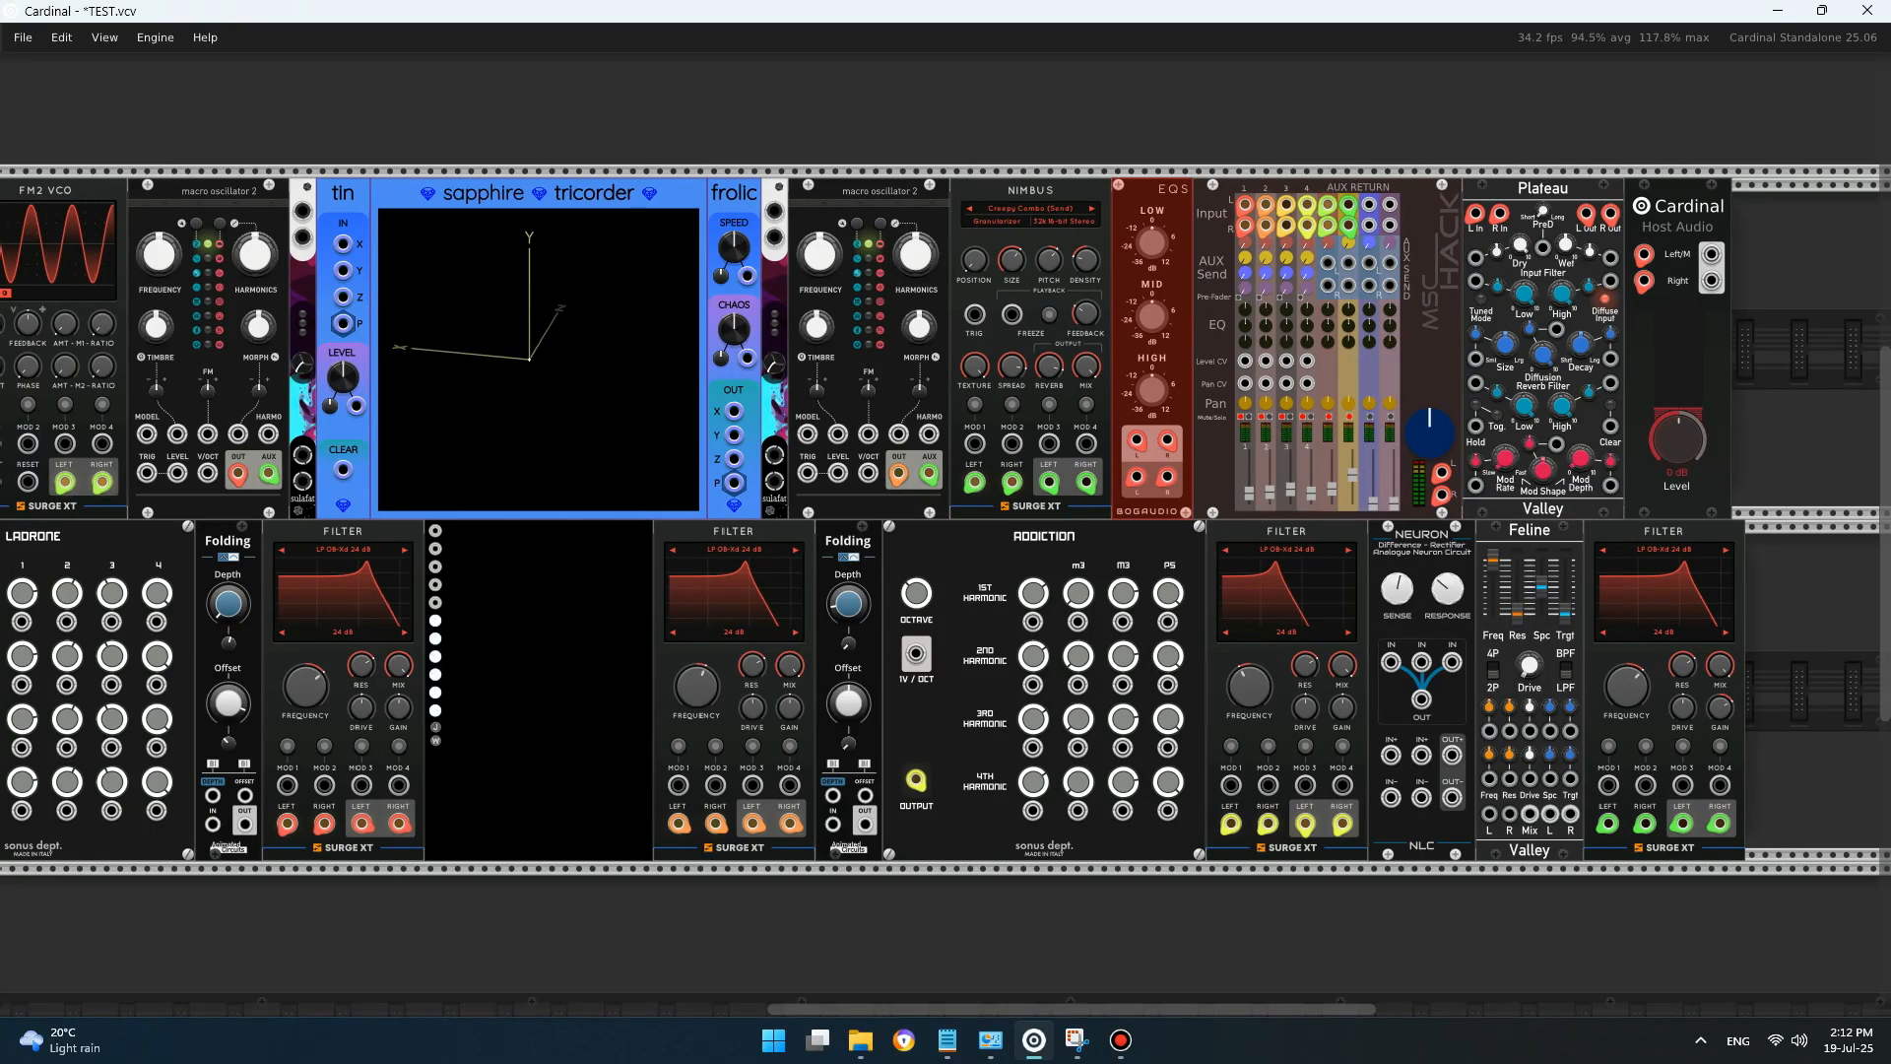
key(ctrl+shift+a)
- Insert Feline ahead of Plateau by moving Plateau's left and right input cables to Feline's inputs and cabling Feline's outputs to Plateau's inputs
mouse_move(1475, 212)
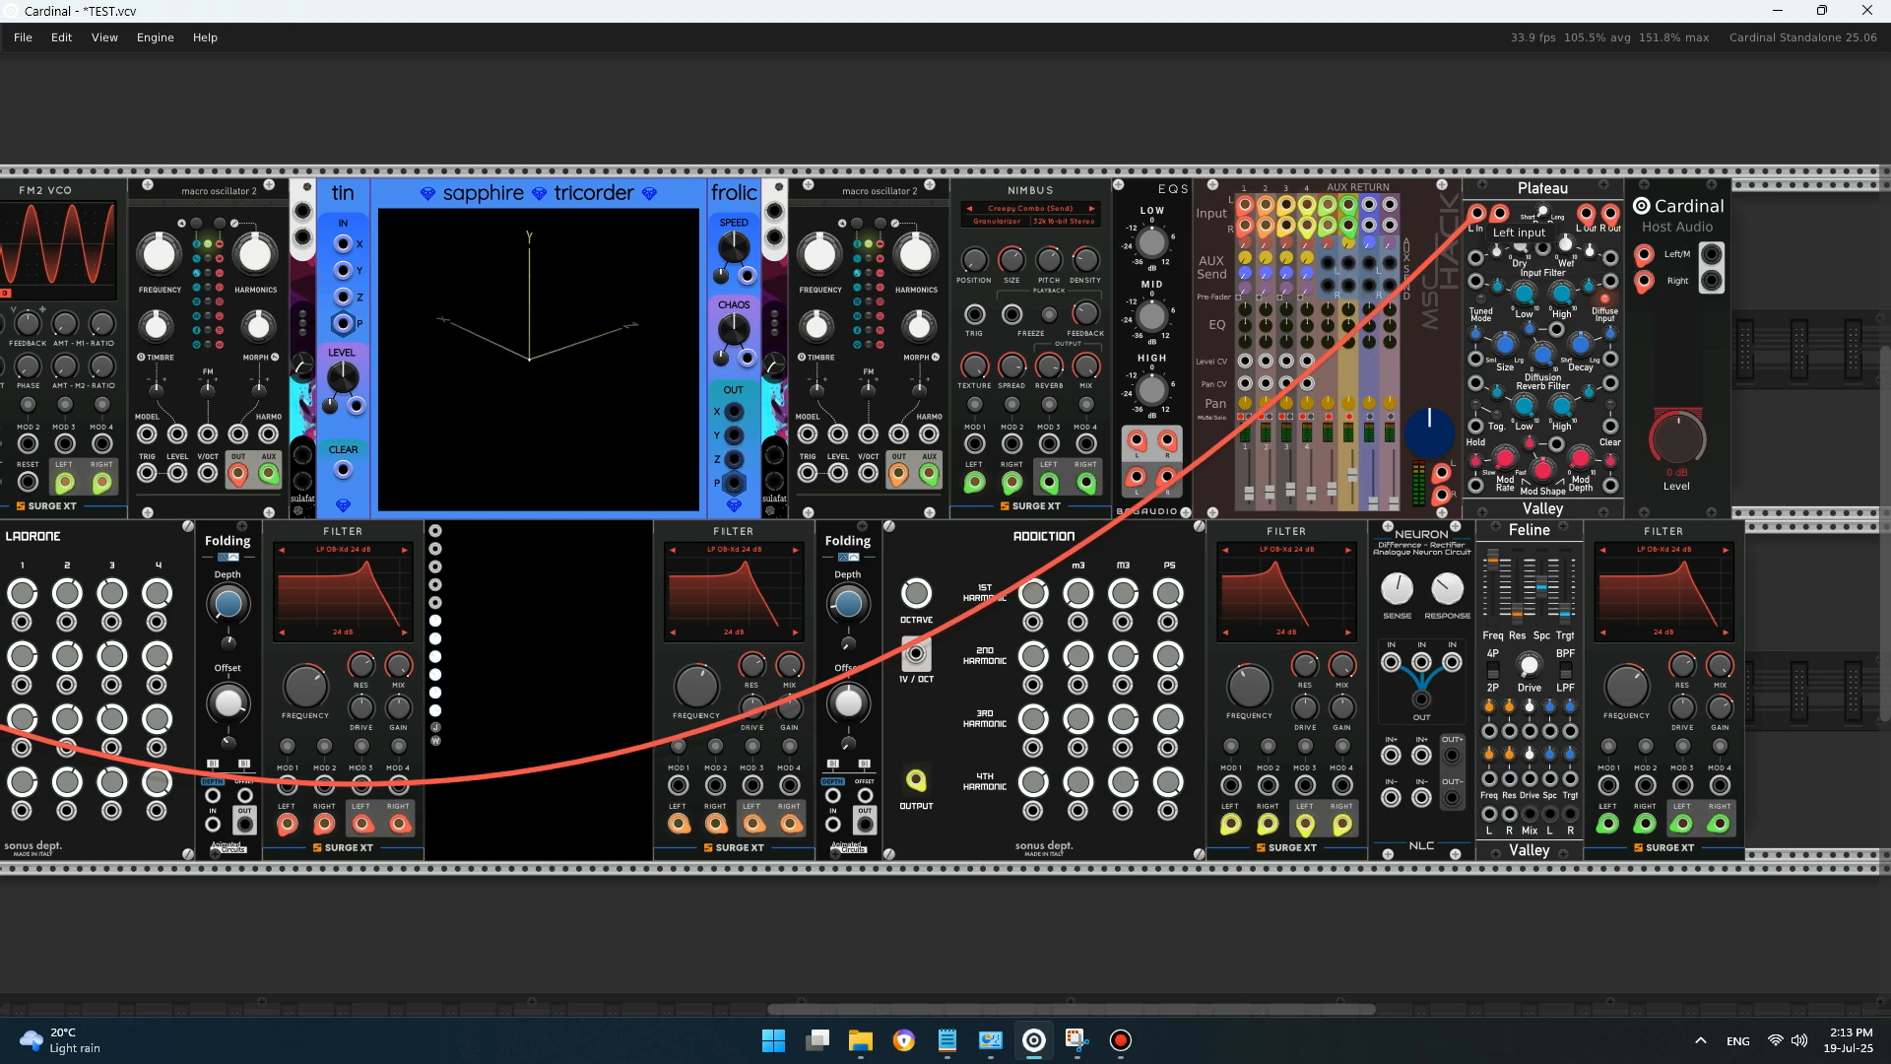
drag(1478, 212, 1552, 815)
right_click(1550, 816)
drag(1566, 716, 1566, 716)
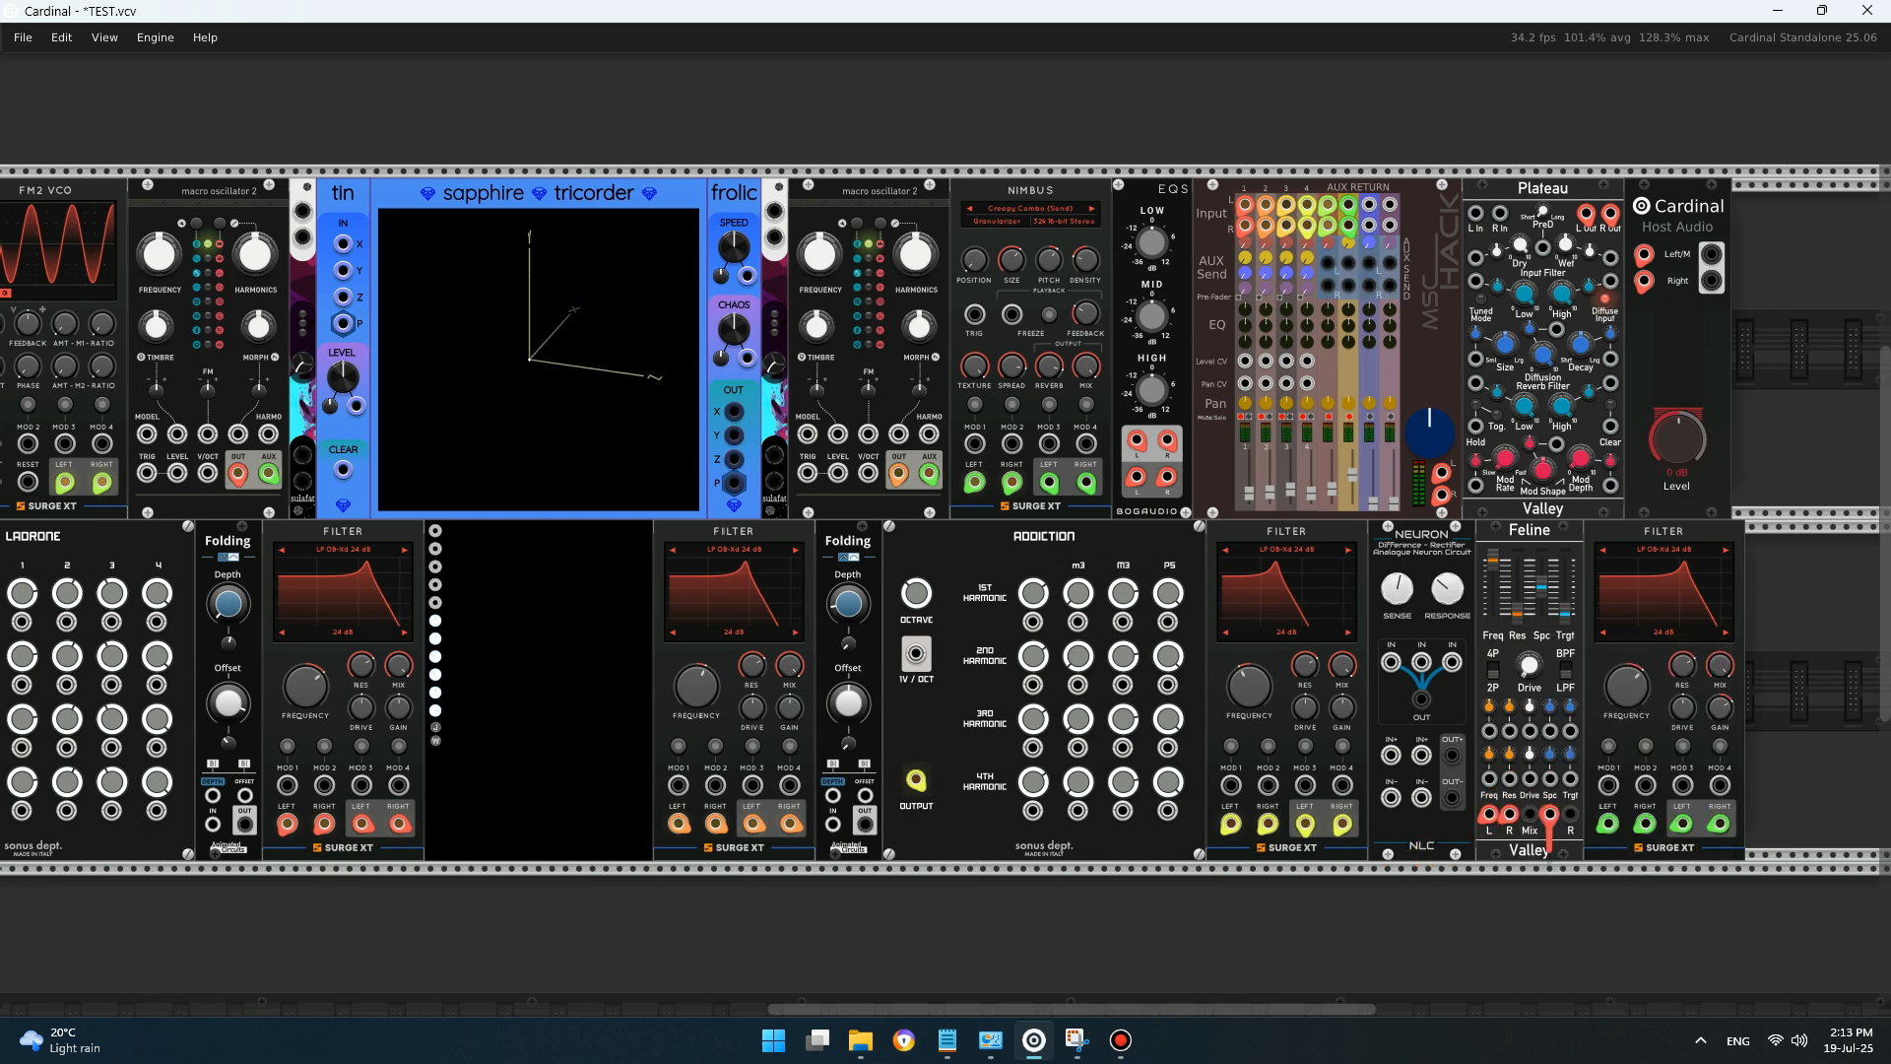
drag(1549, 849, 1477, 214)
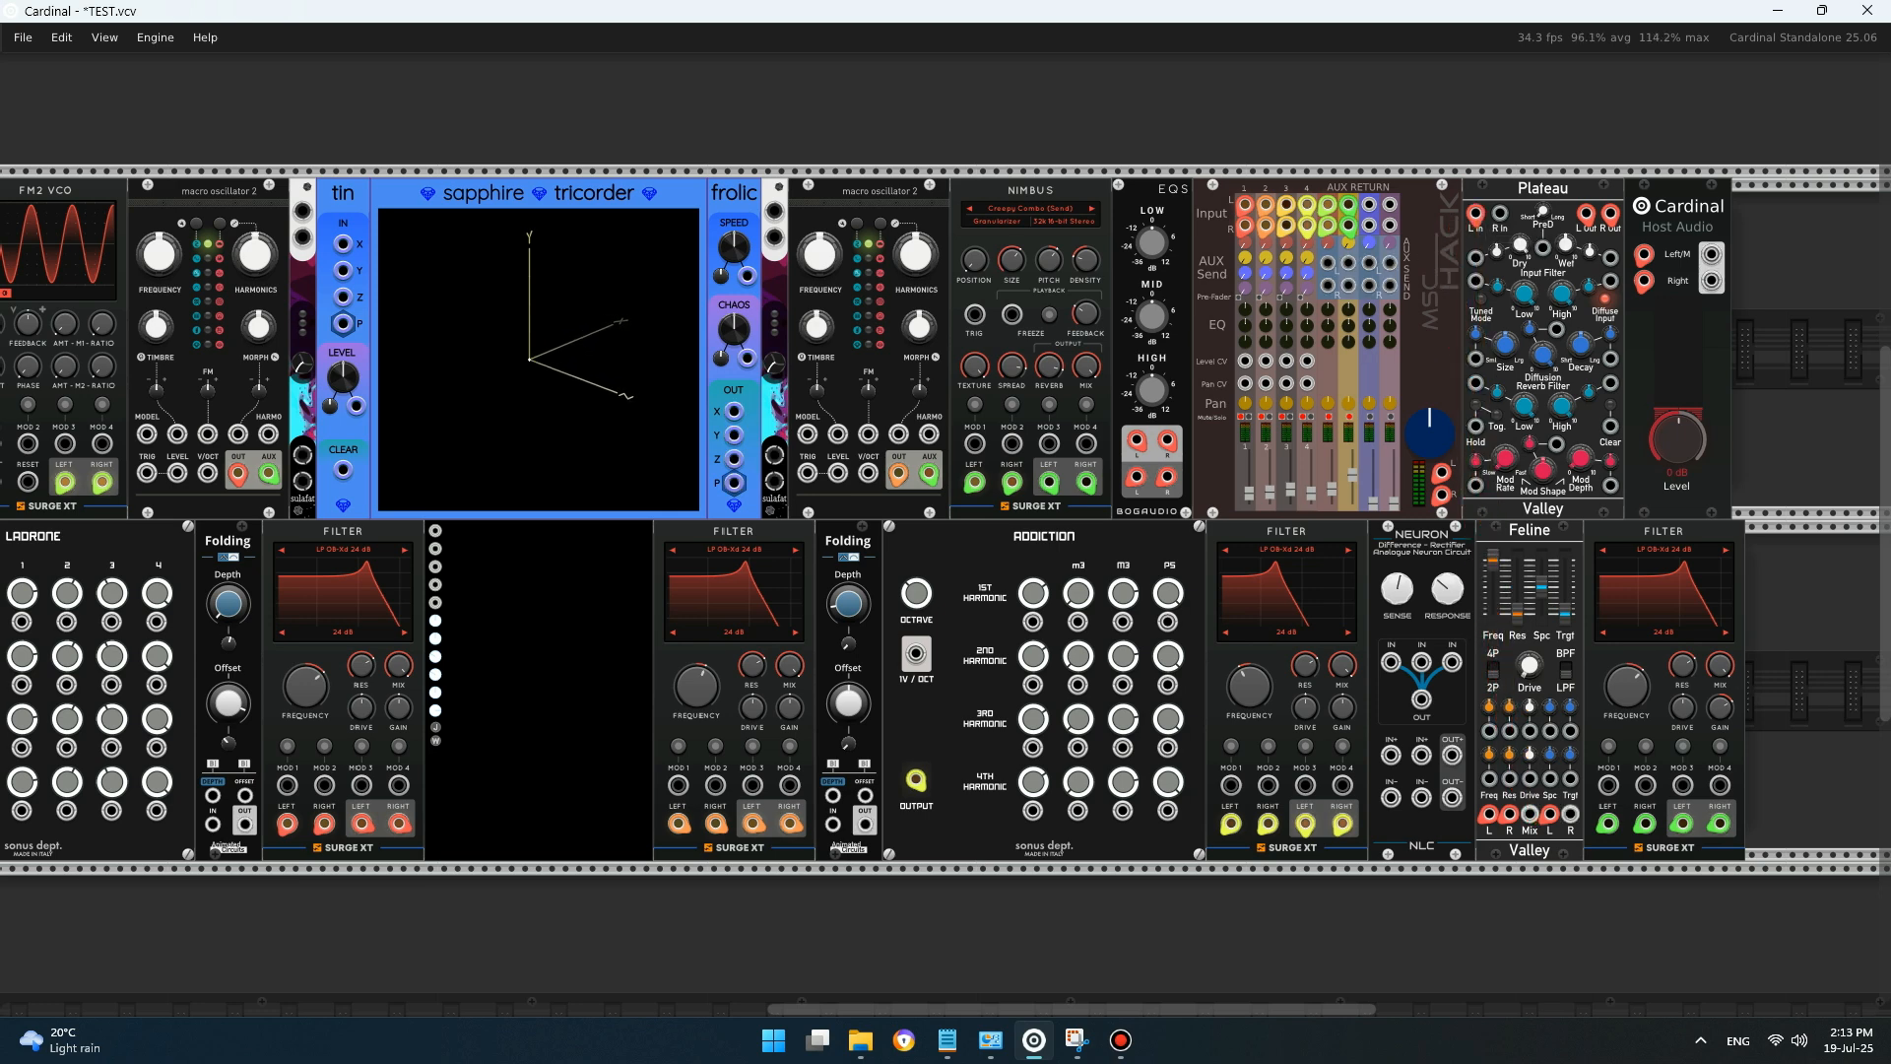
right_click(1499, 213)
drag(1553, 296, 1571, 814)
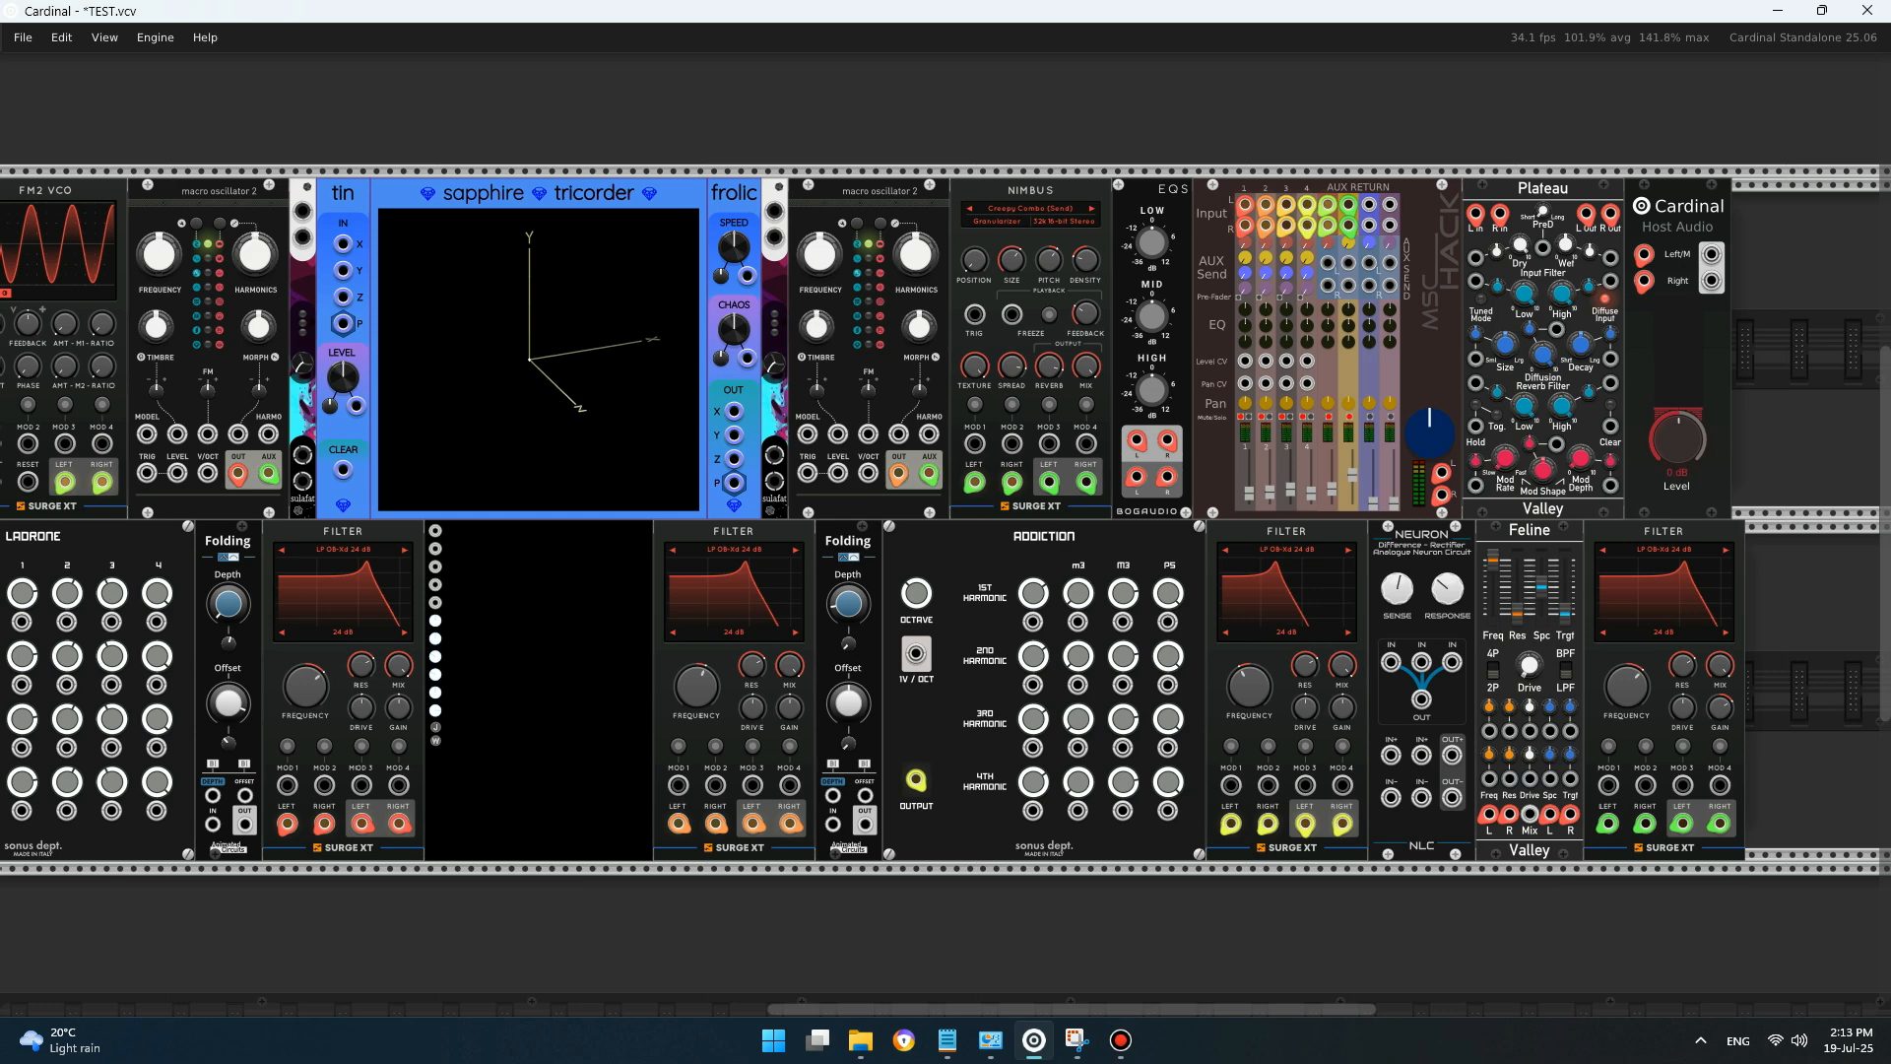
- Adjust Feline's filter controls, lowering its frequency slider, and toggle the mute state of the mixer's second channel
mouse_move(1518, 623)
mouse_move(1534, 675)
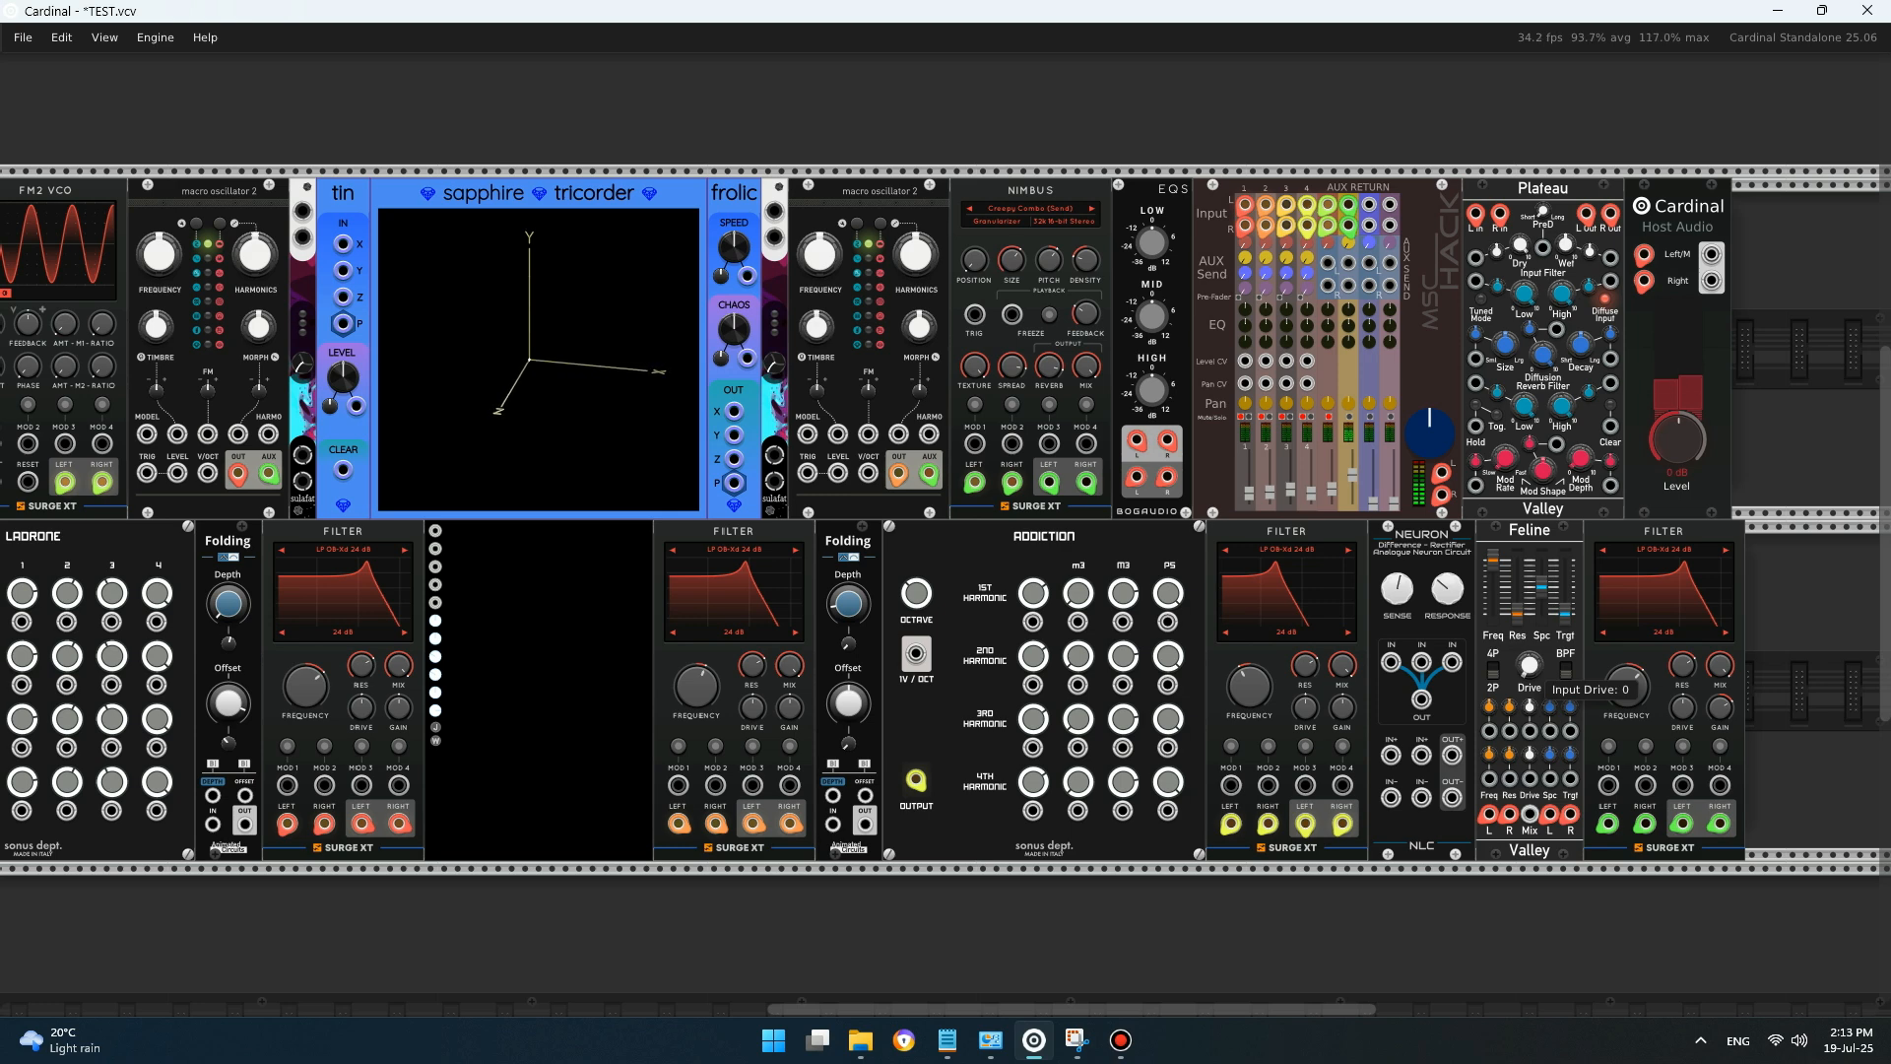
drag(1492, 619, 1492, 625)
drag(1493, 591, 1493, 561)
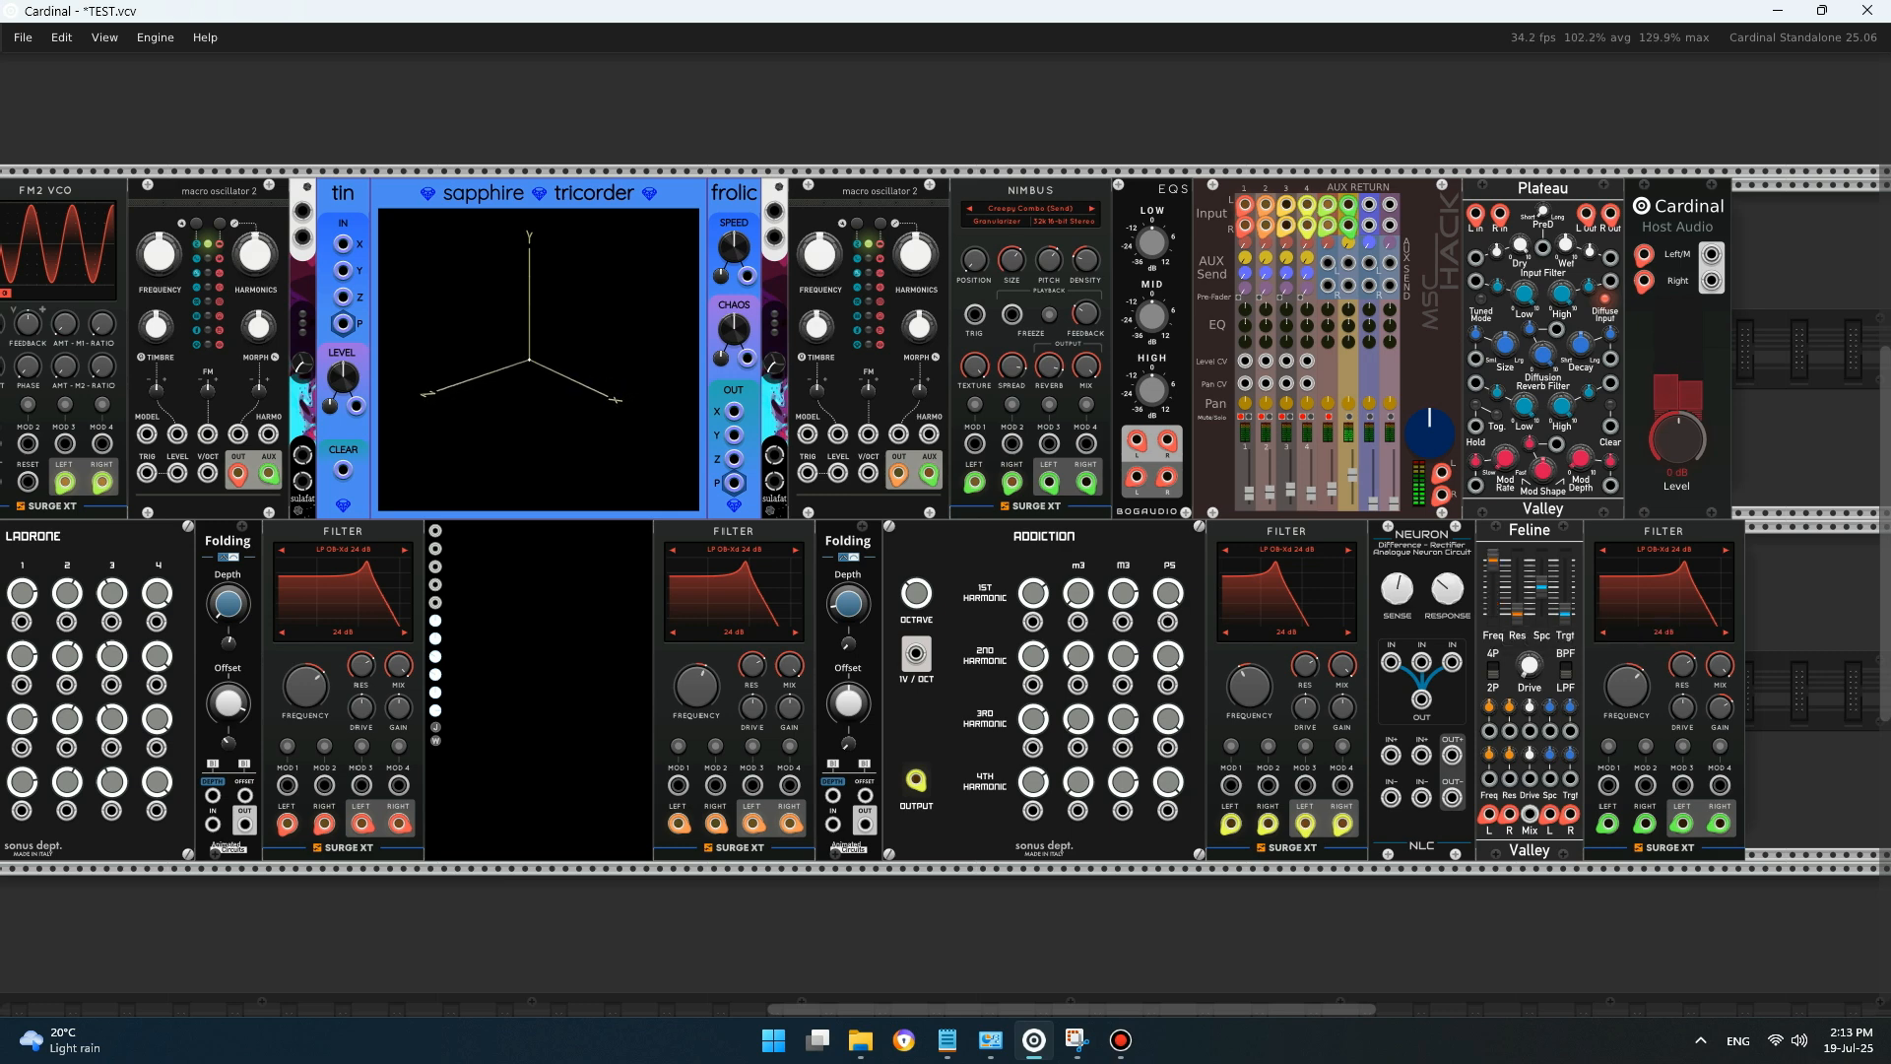
click(1565, 671)
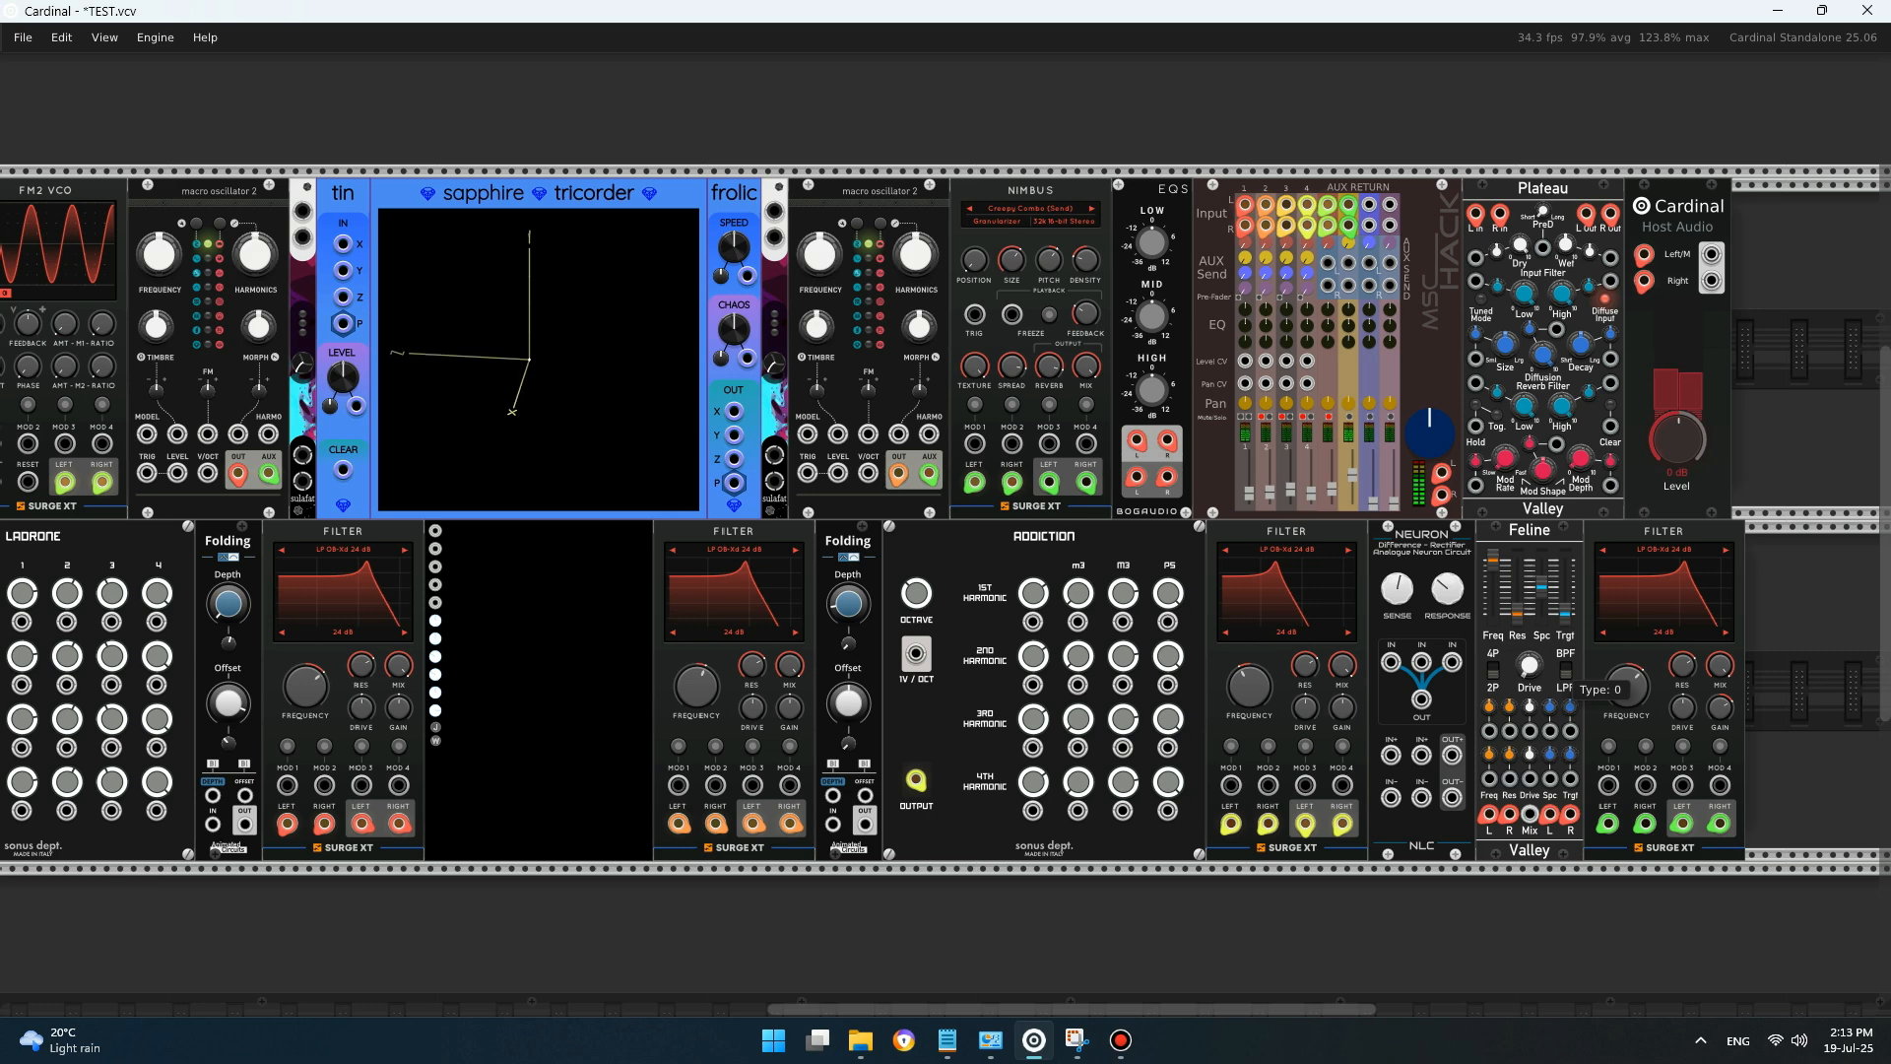
mouse_move(1529, 665)
mouse_down()
mouse_move(1529, 631)
mouse_move(1529, 649)
mouse_up()
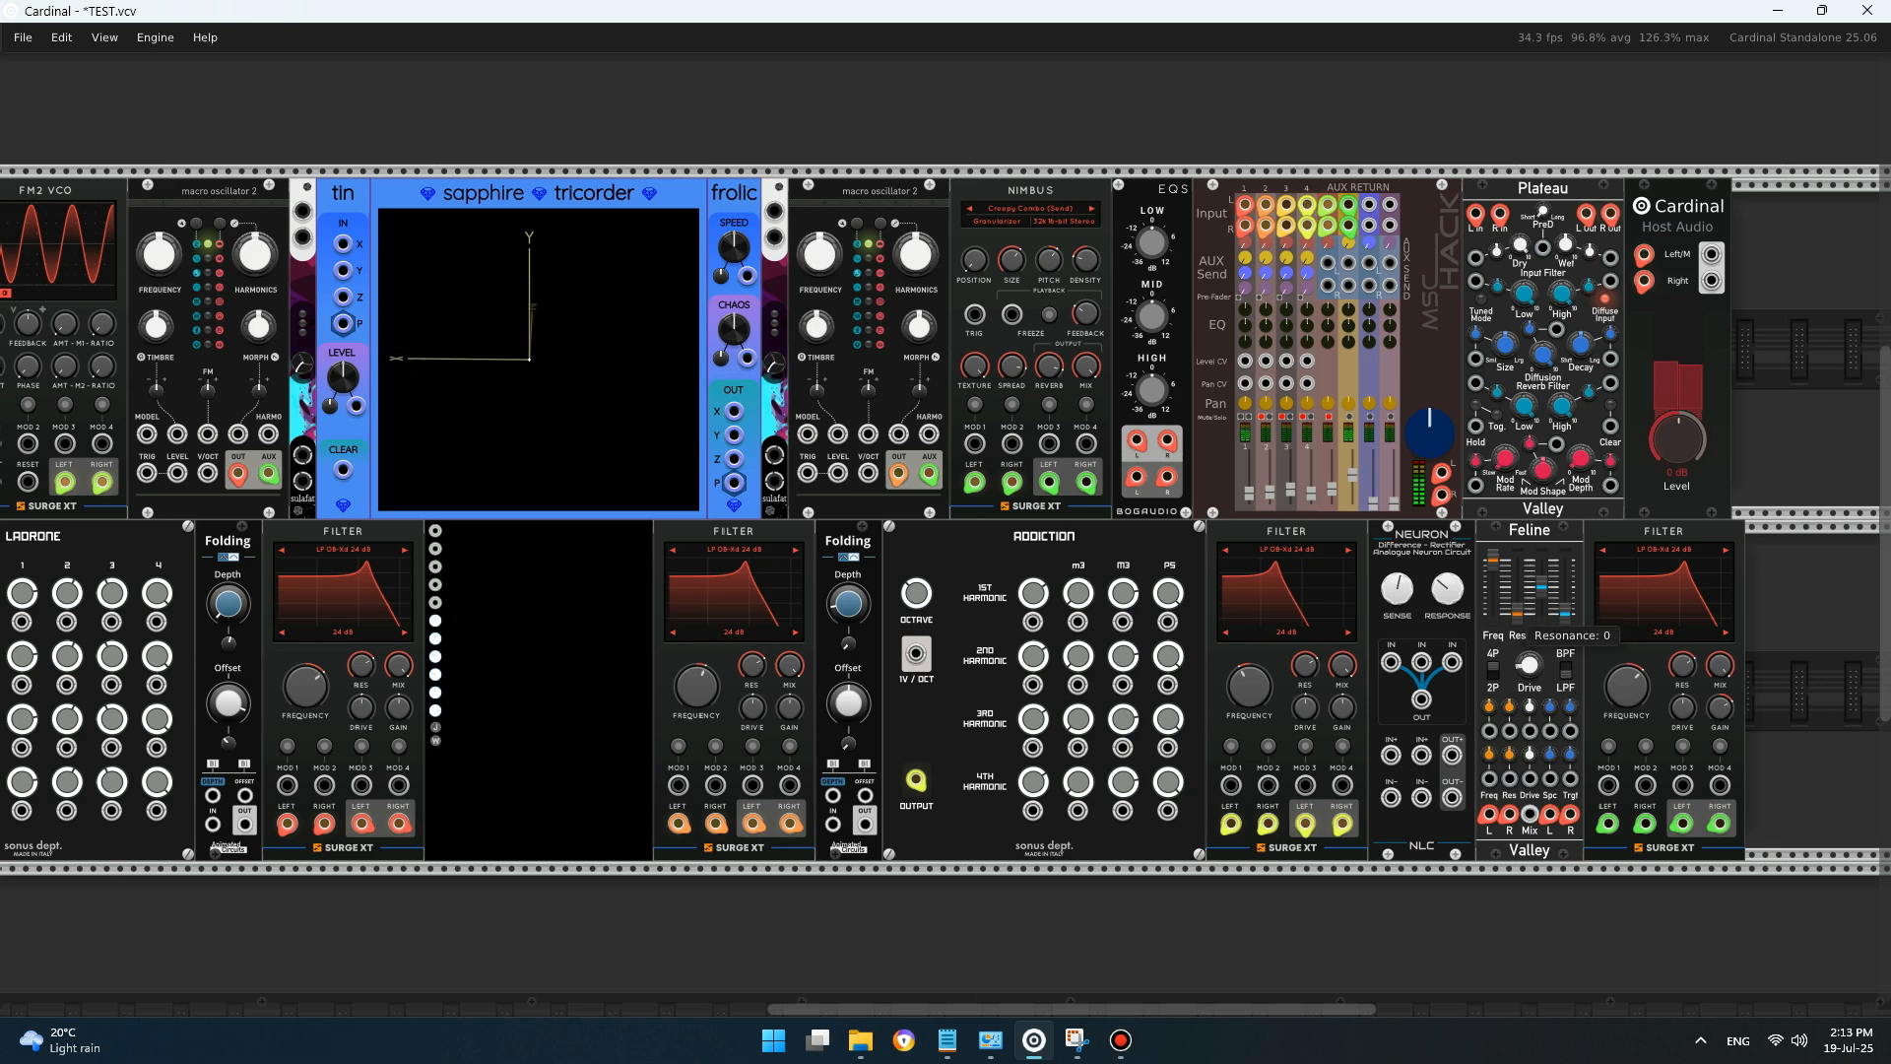
drag(1493, 558, 1493, 588)
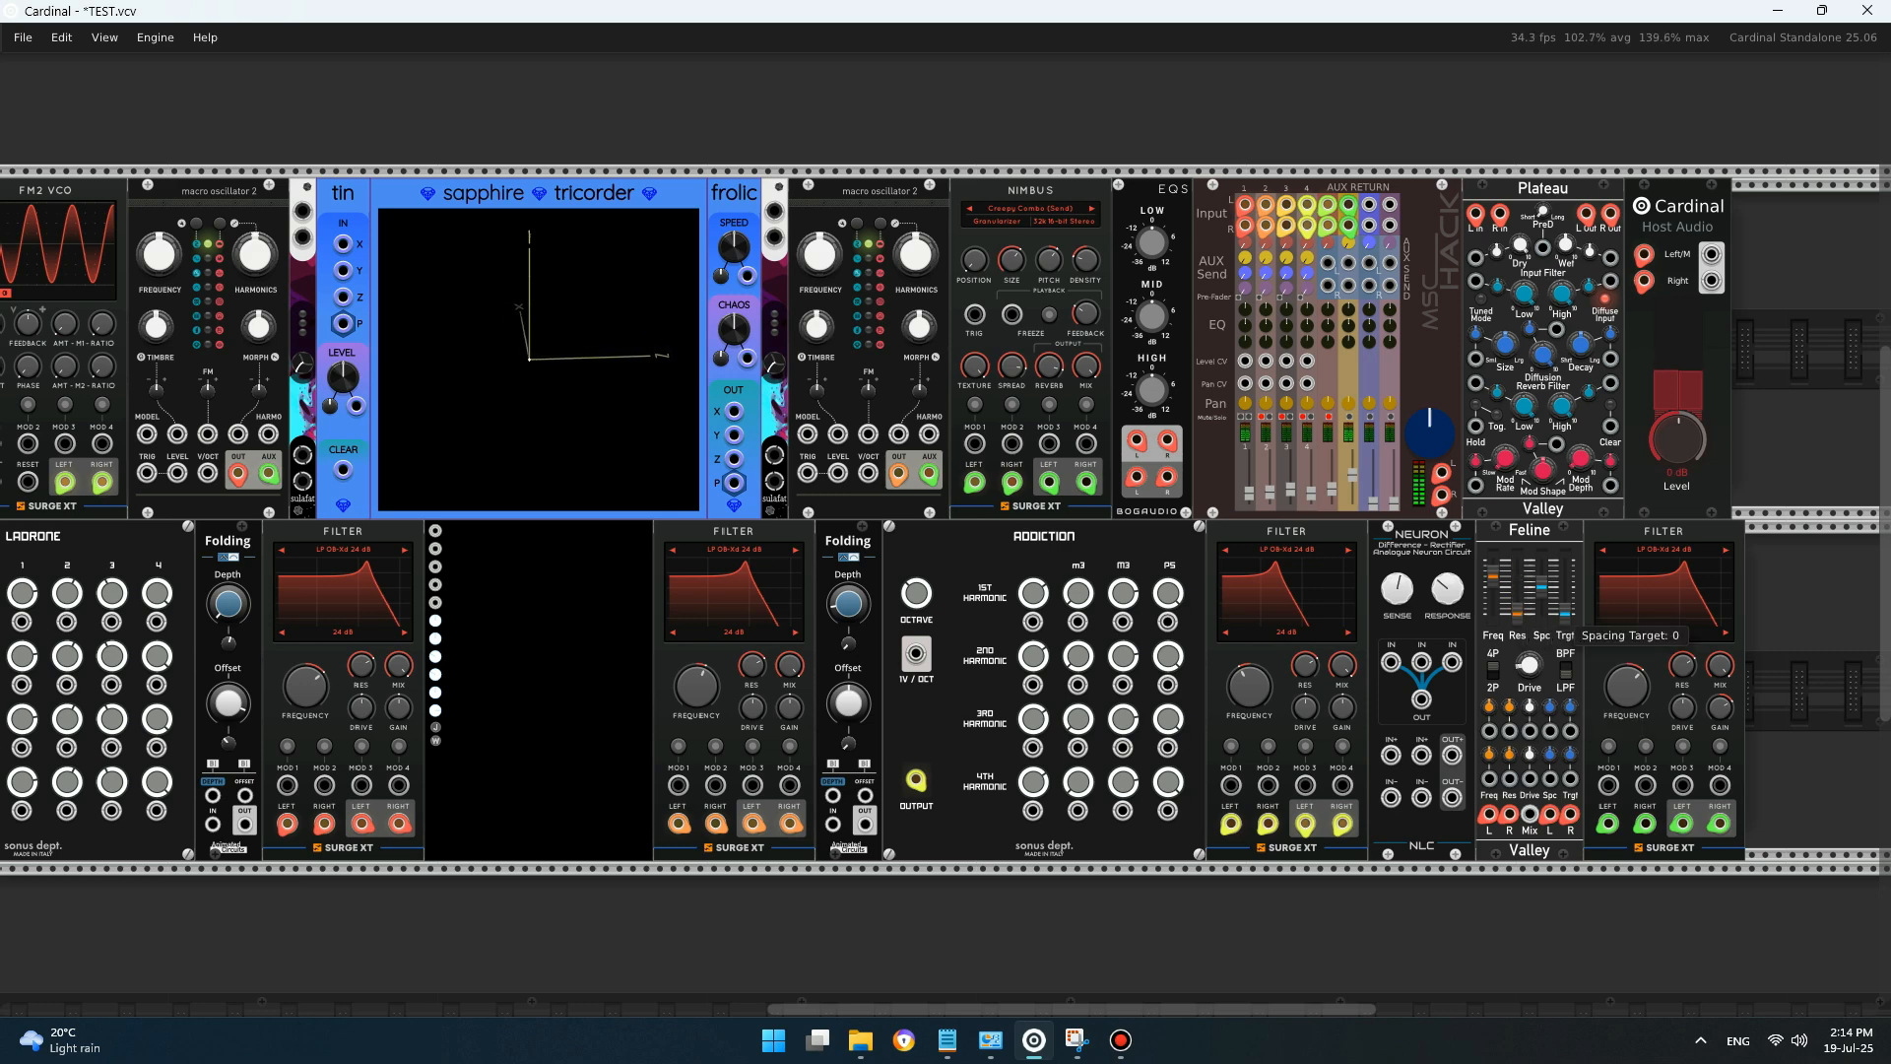
mouse_move(1564, 613)
mouse_down()
mouse_move(1565, 560)
mouse_move(1565, 614)
mouse_up()
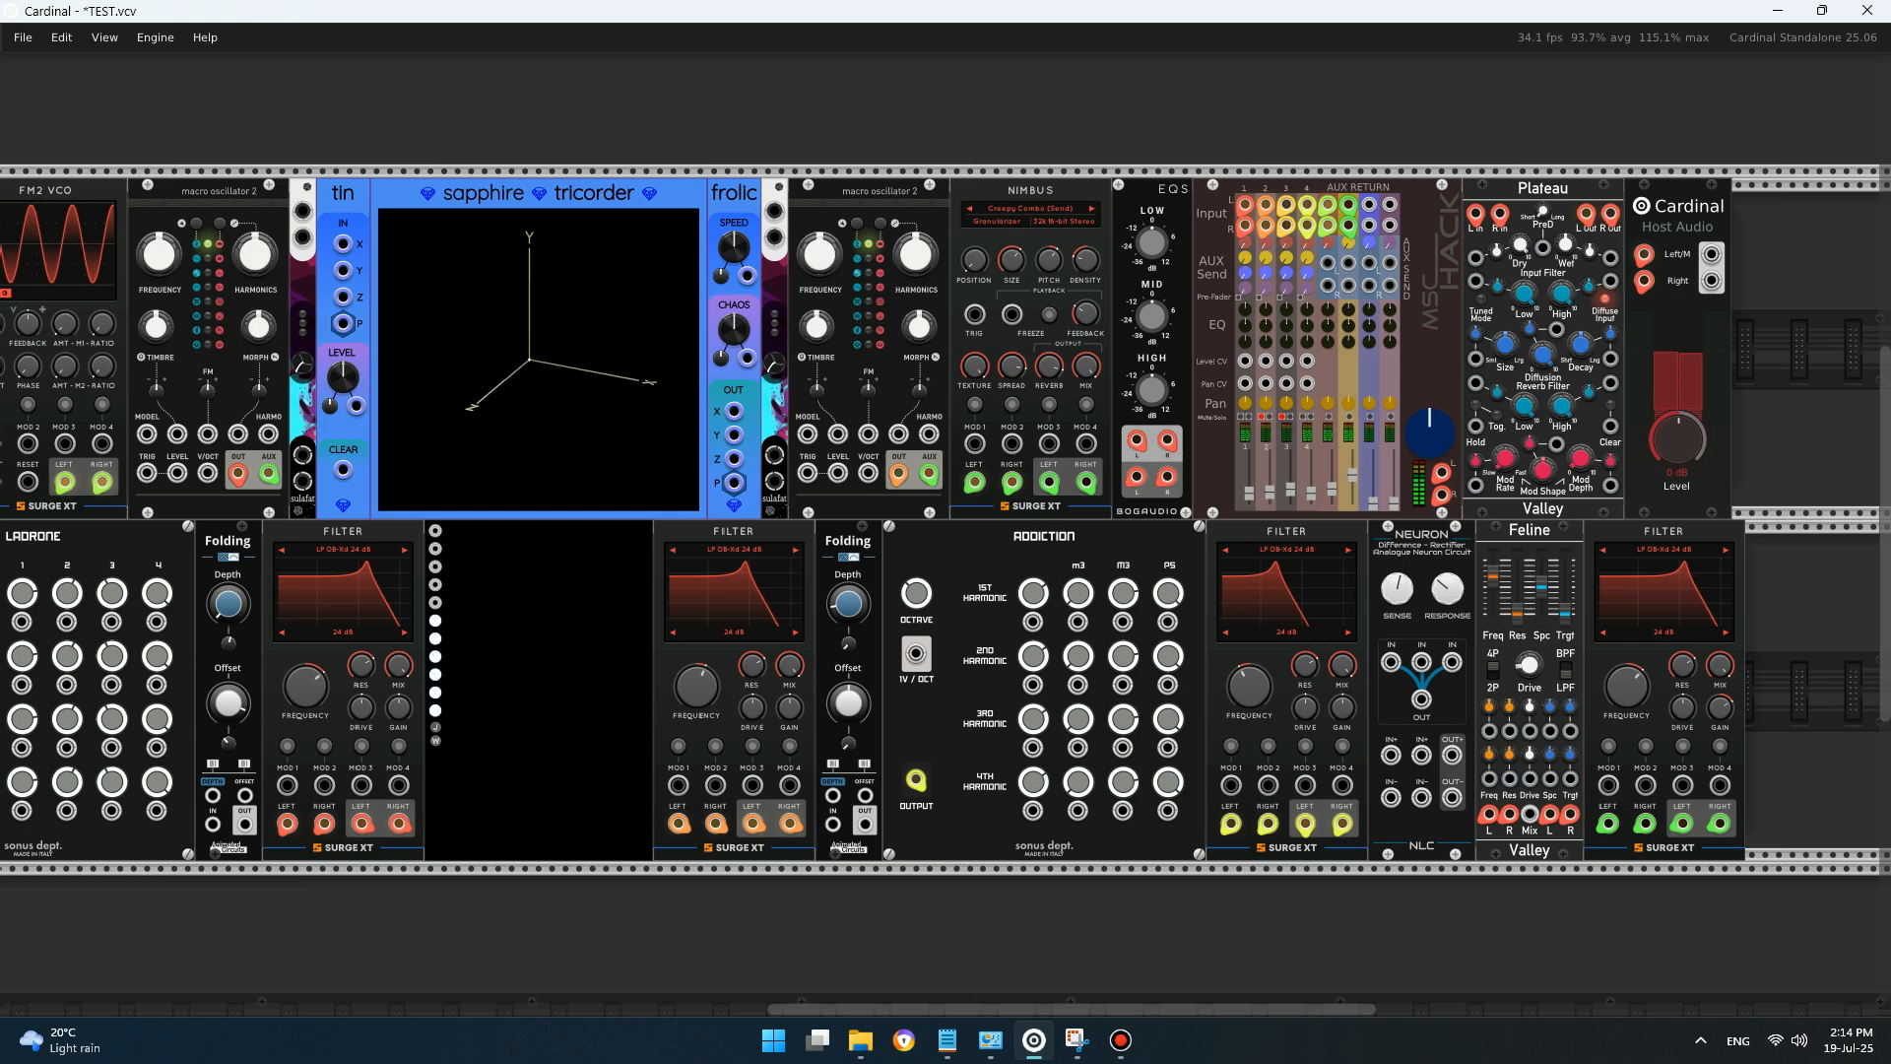
click(1262, 417)
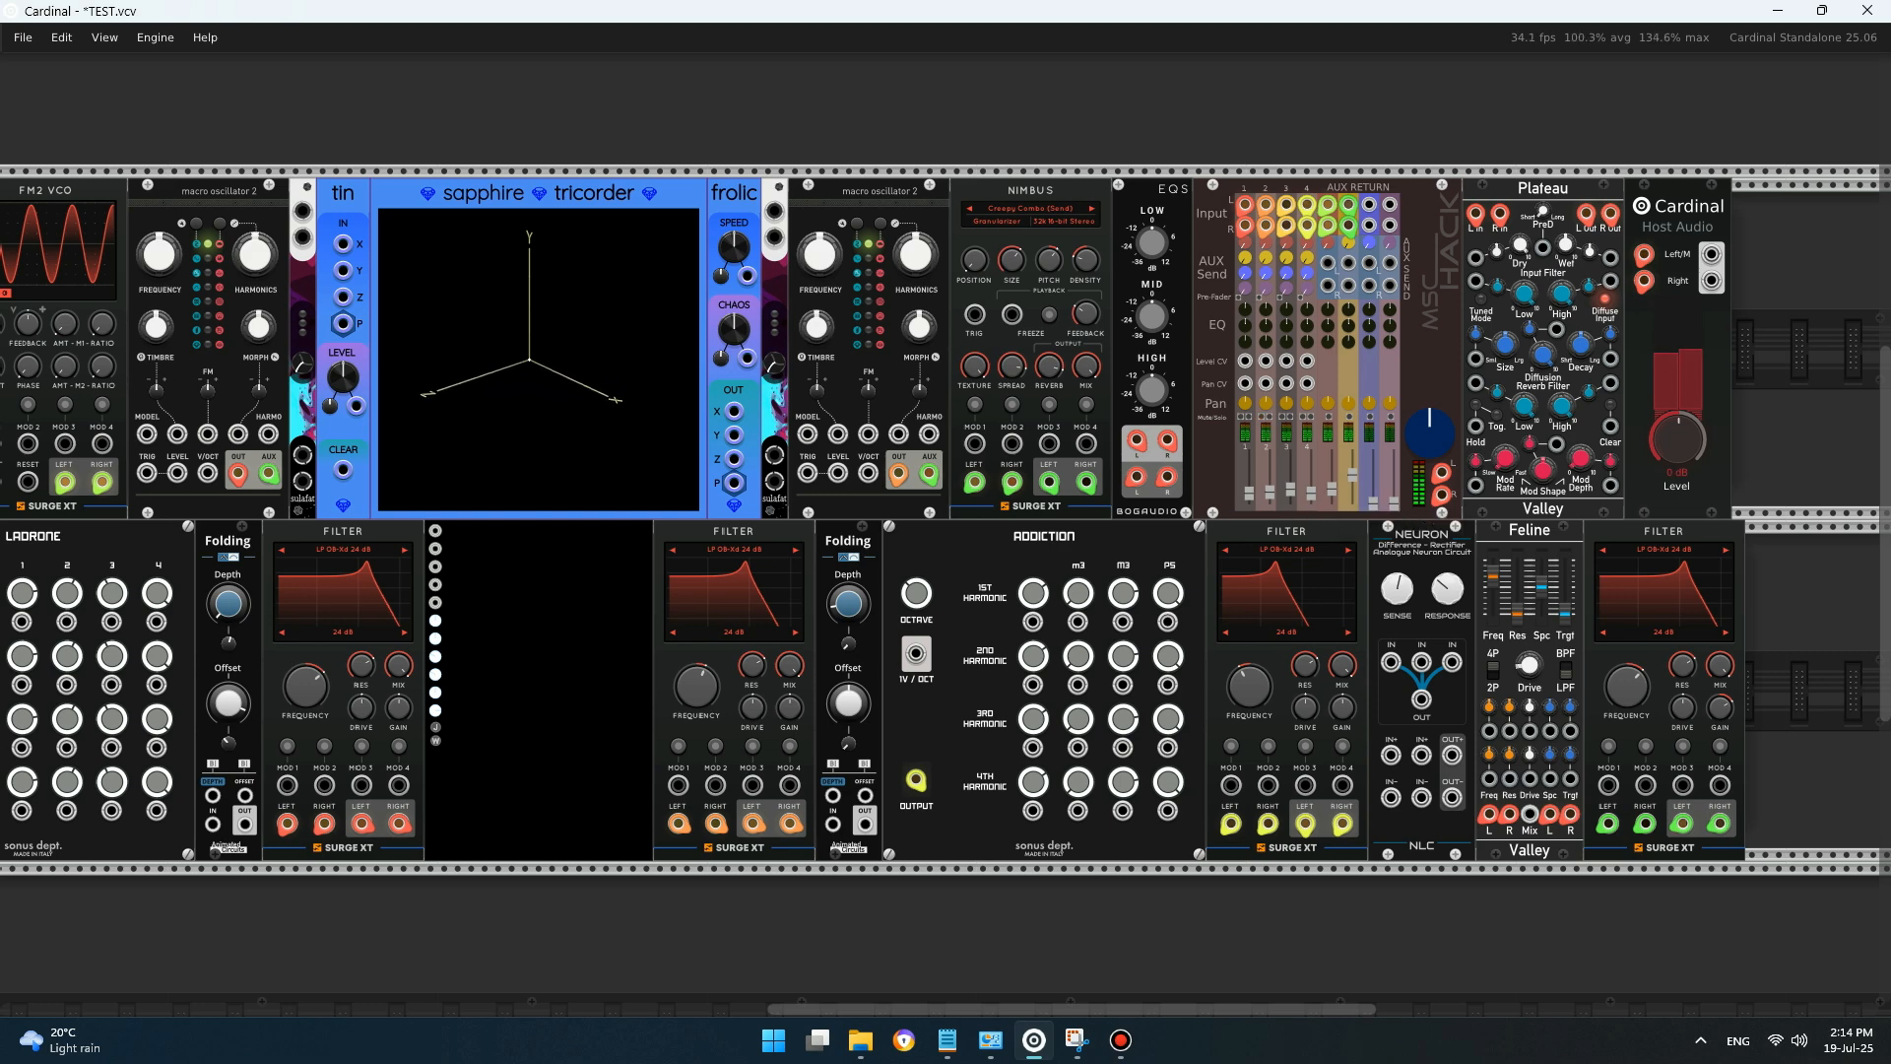
- Move the mixer's left and right output cables from the EQS inputs to the texture synthesizer's left and right inputs
scroll(946, 512, left, 6)
scroll(945, 512, down, 1)
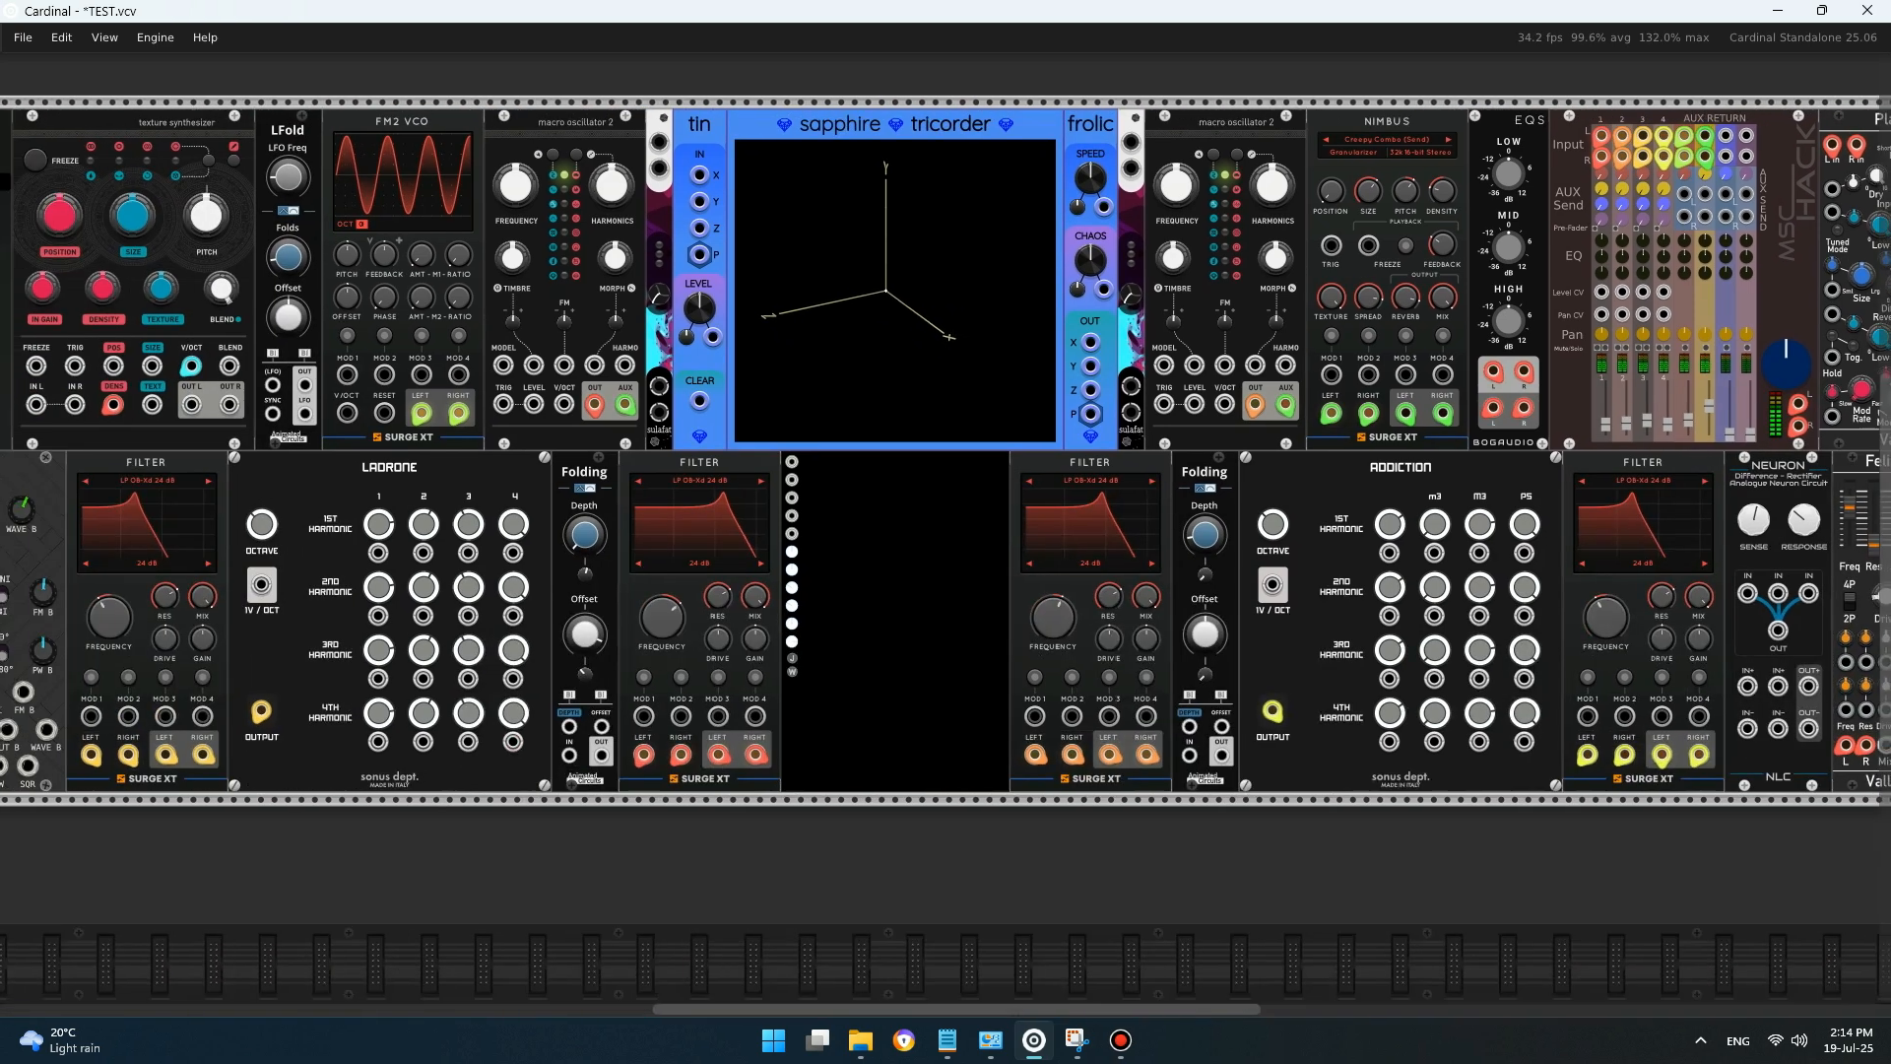
scroll(946, 463, left, 3)
scroll(946, 463, up, 1)
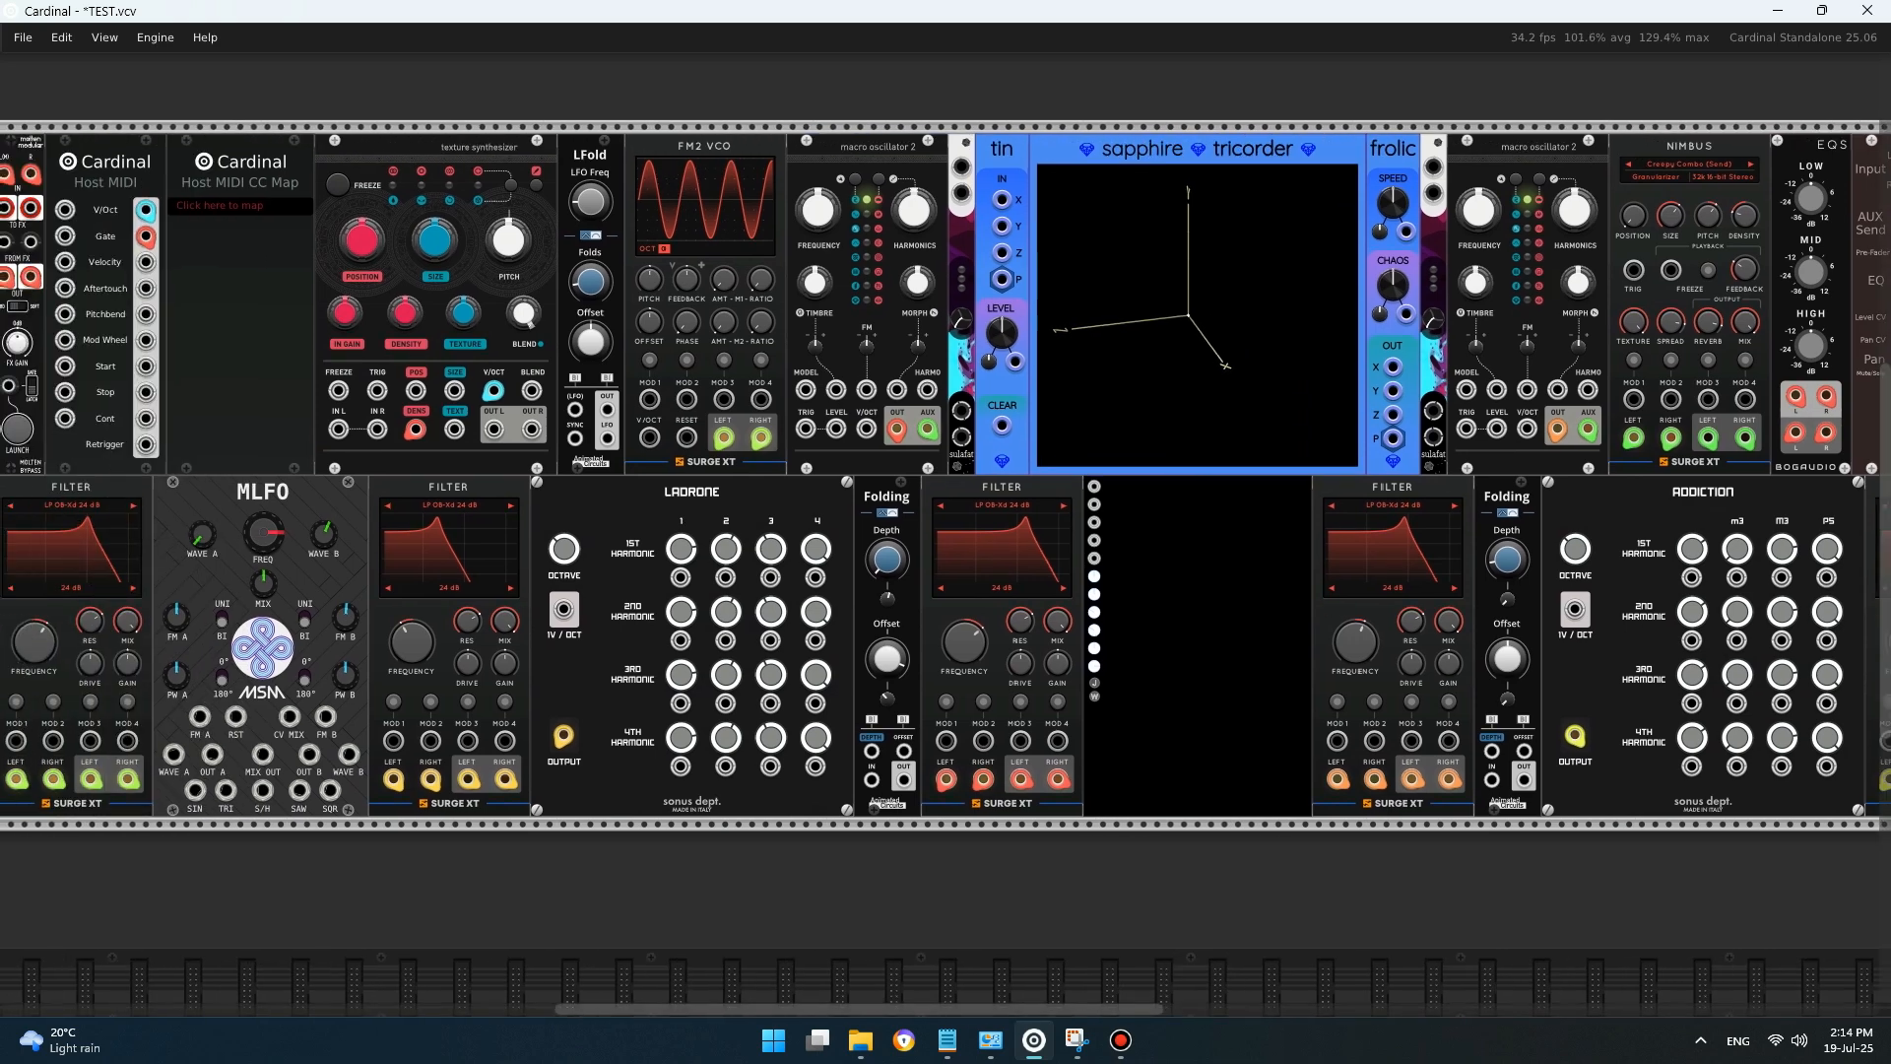
scroll(945, 493, left, 2)
scroll(946, 492, up, 1)
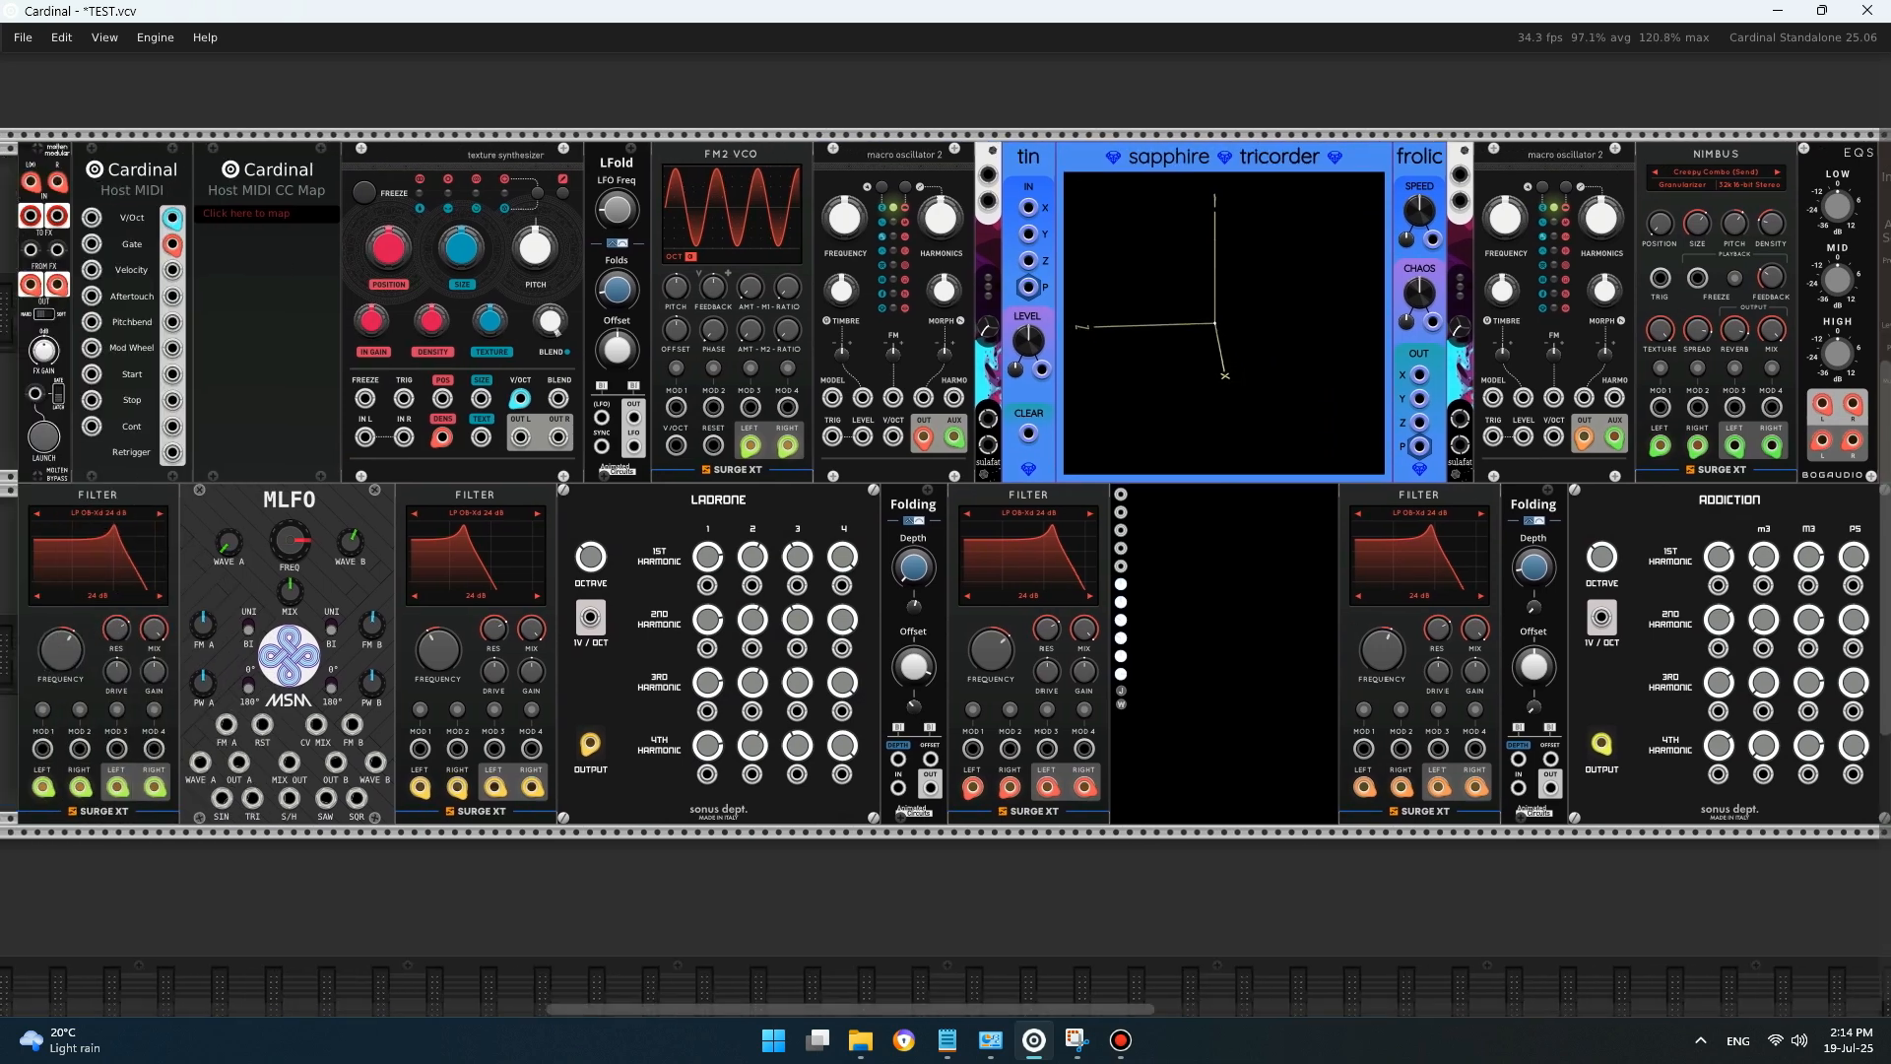
scroll(945, 513, right, 5)
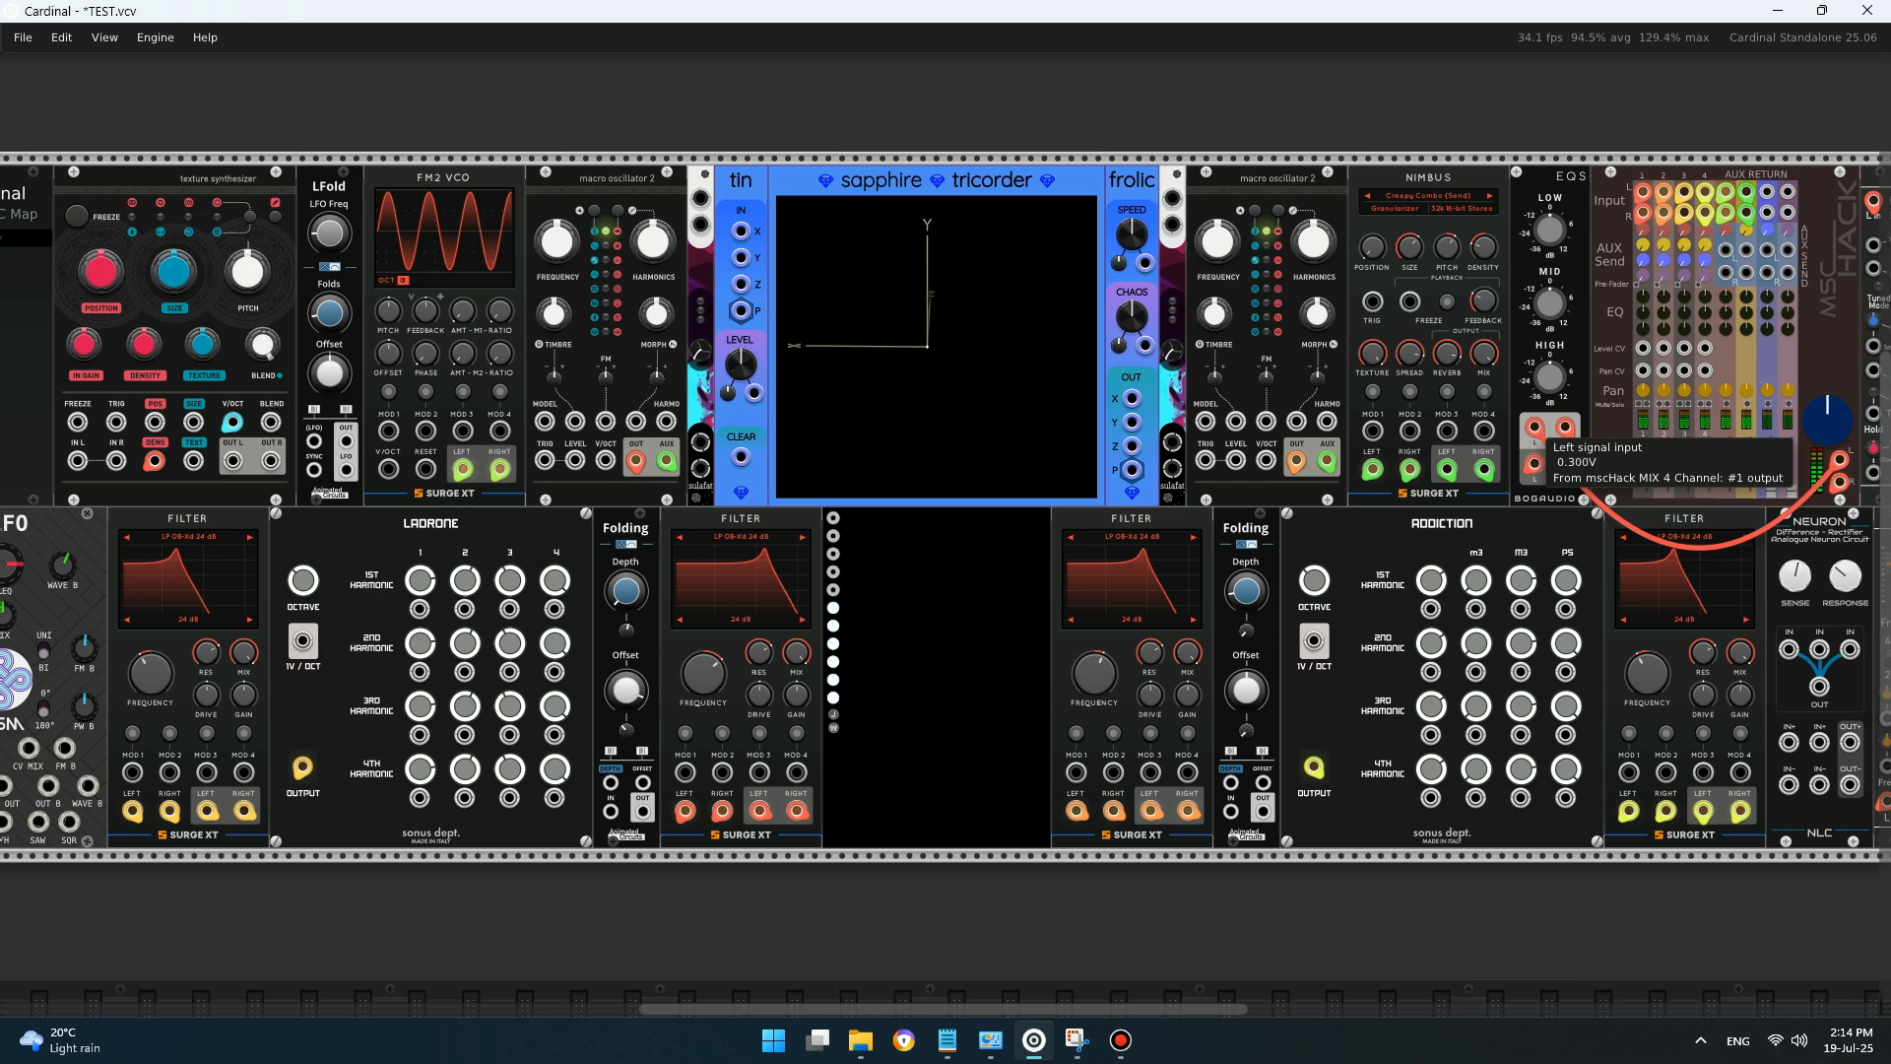
drag(1535, 430, 77, 460)
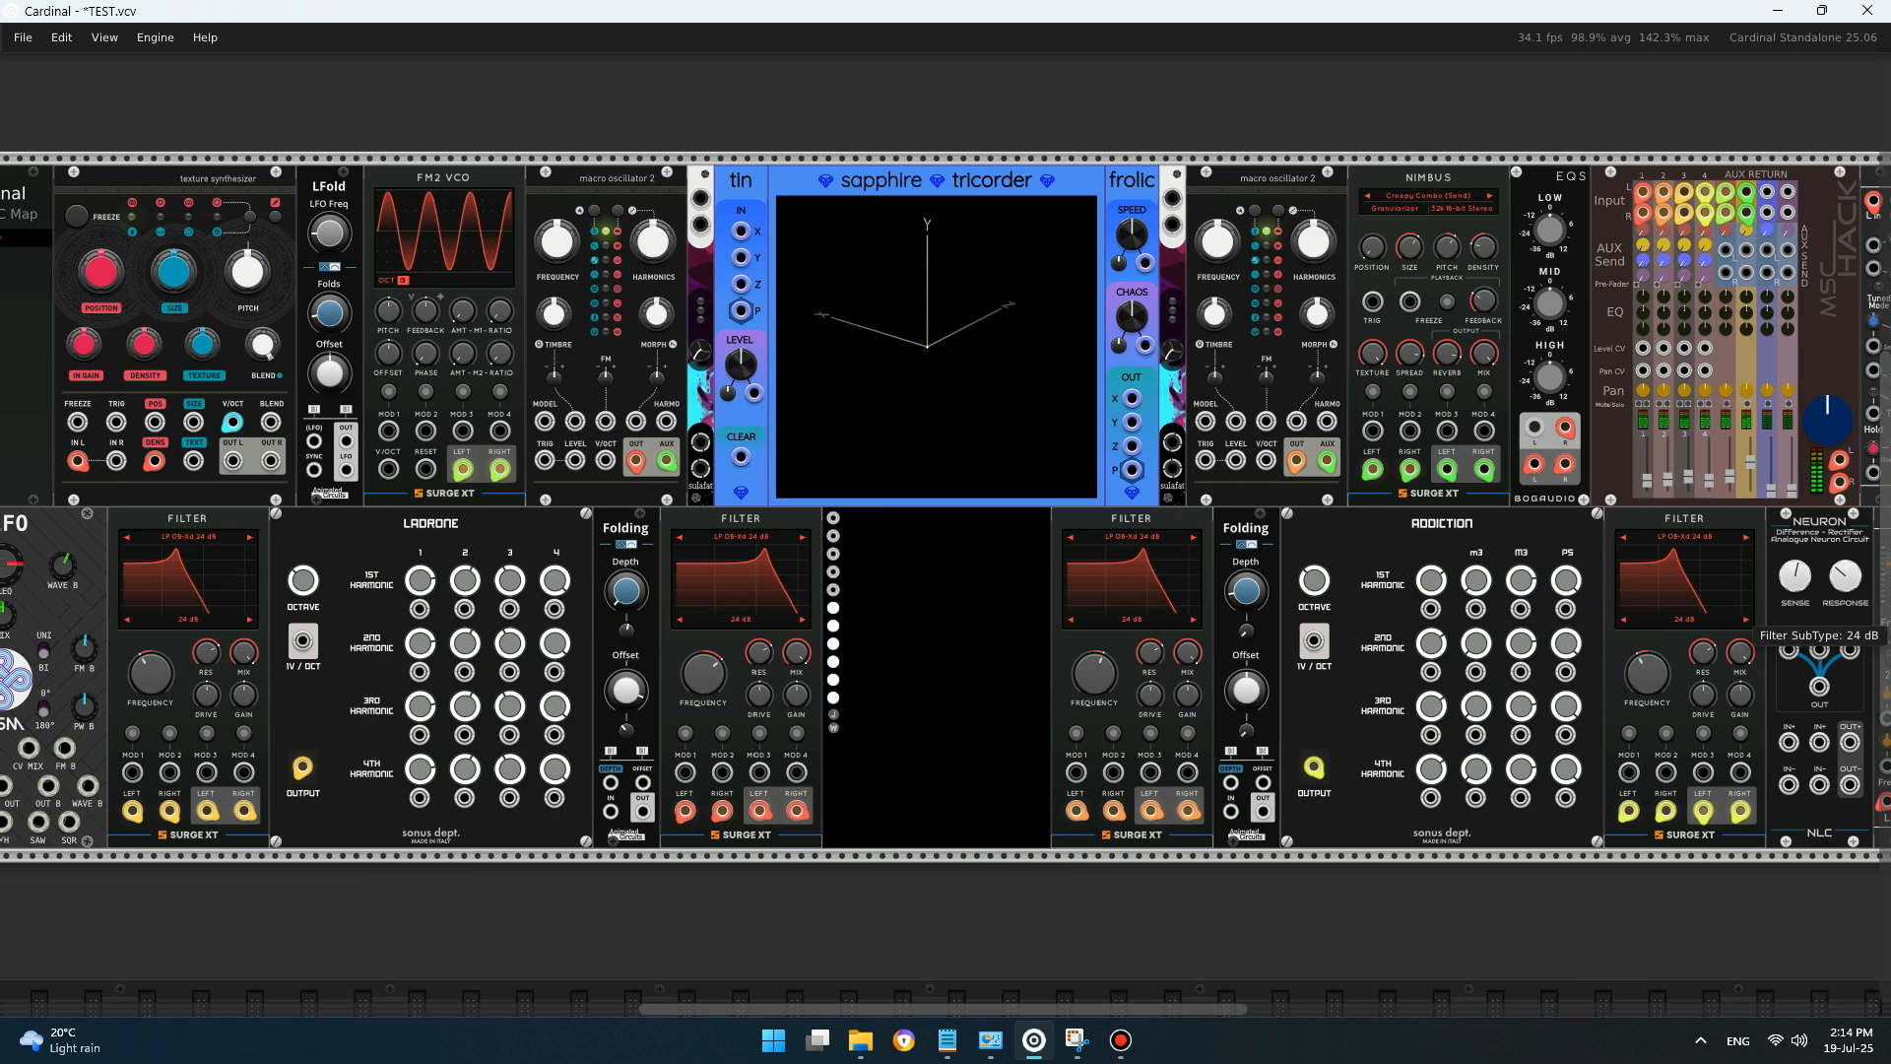
drag(1565, 427, 235, 462)
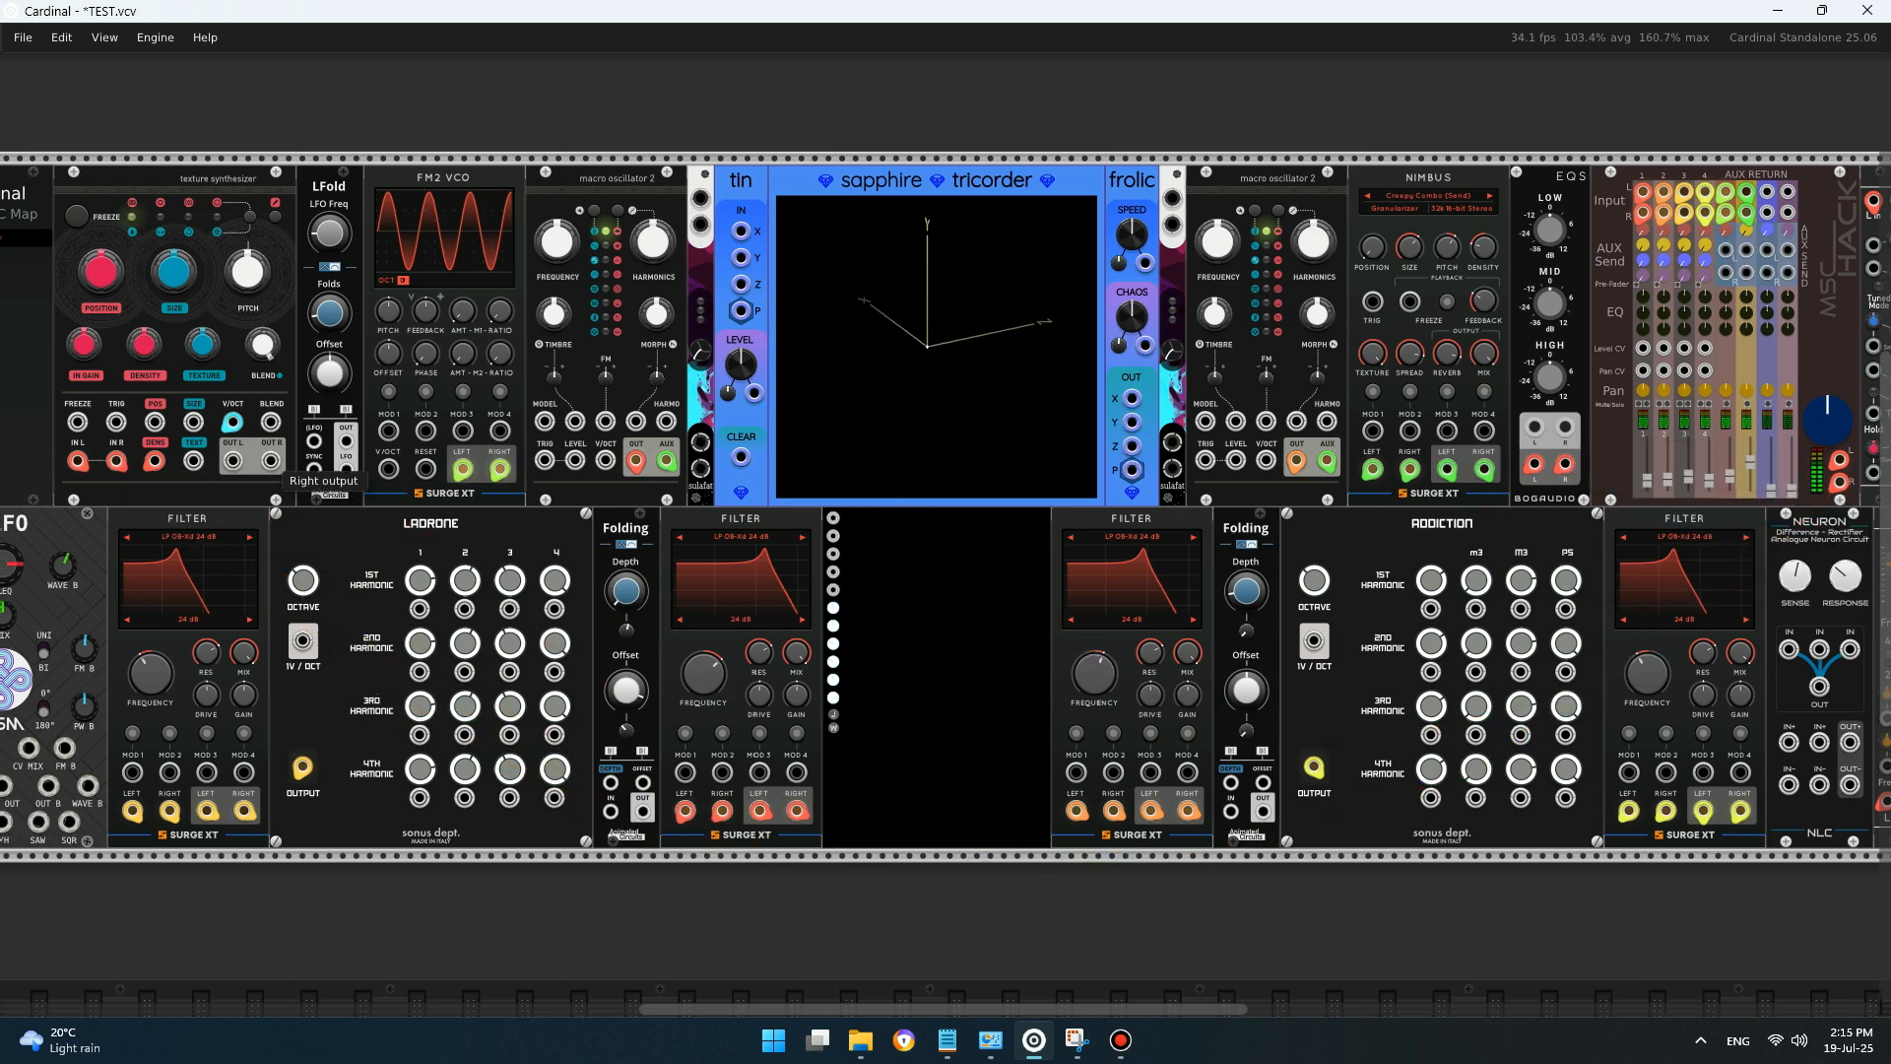
- Connect the texture synthesizer's left and right outputs to the EQS module's left and right inputs with new cables
right_click(234, 462)
click(285, 526)
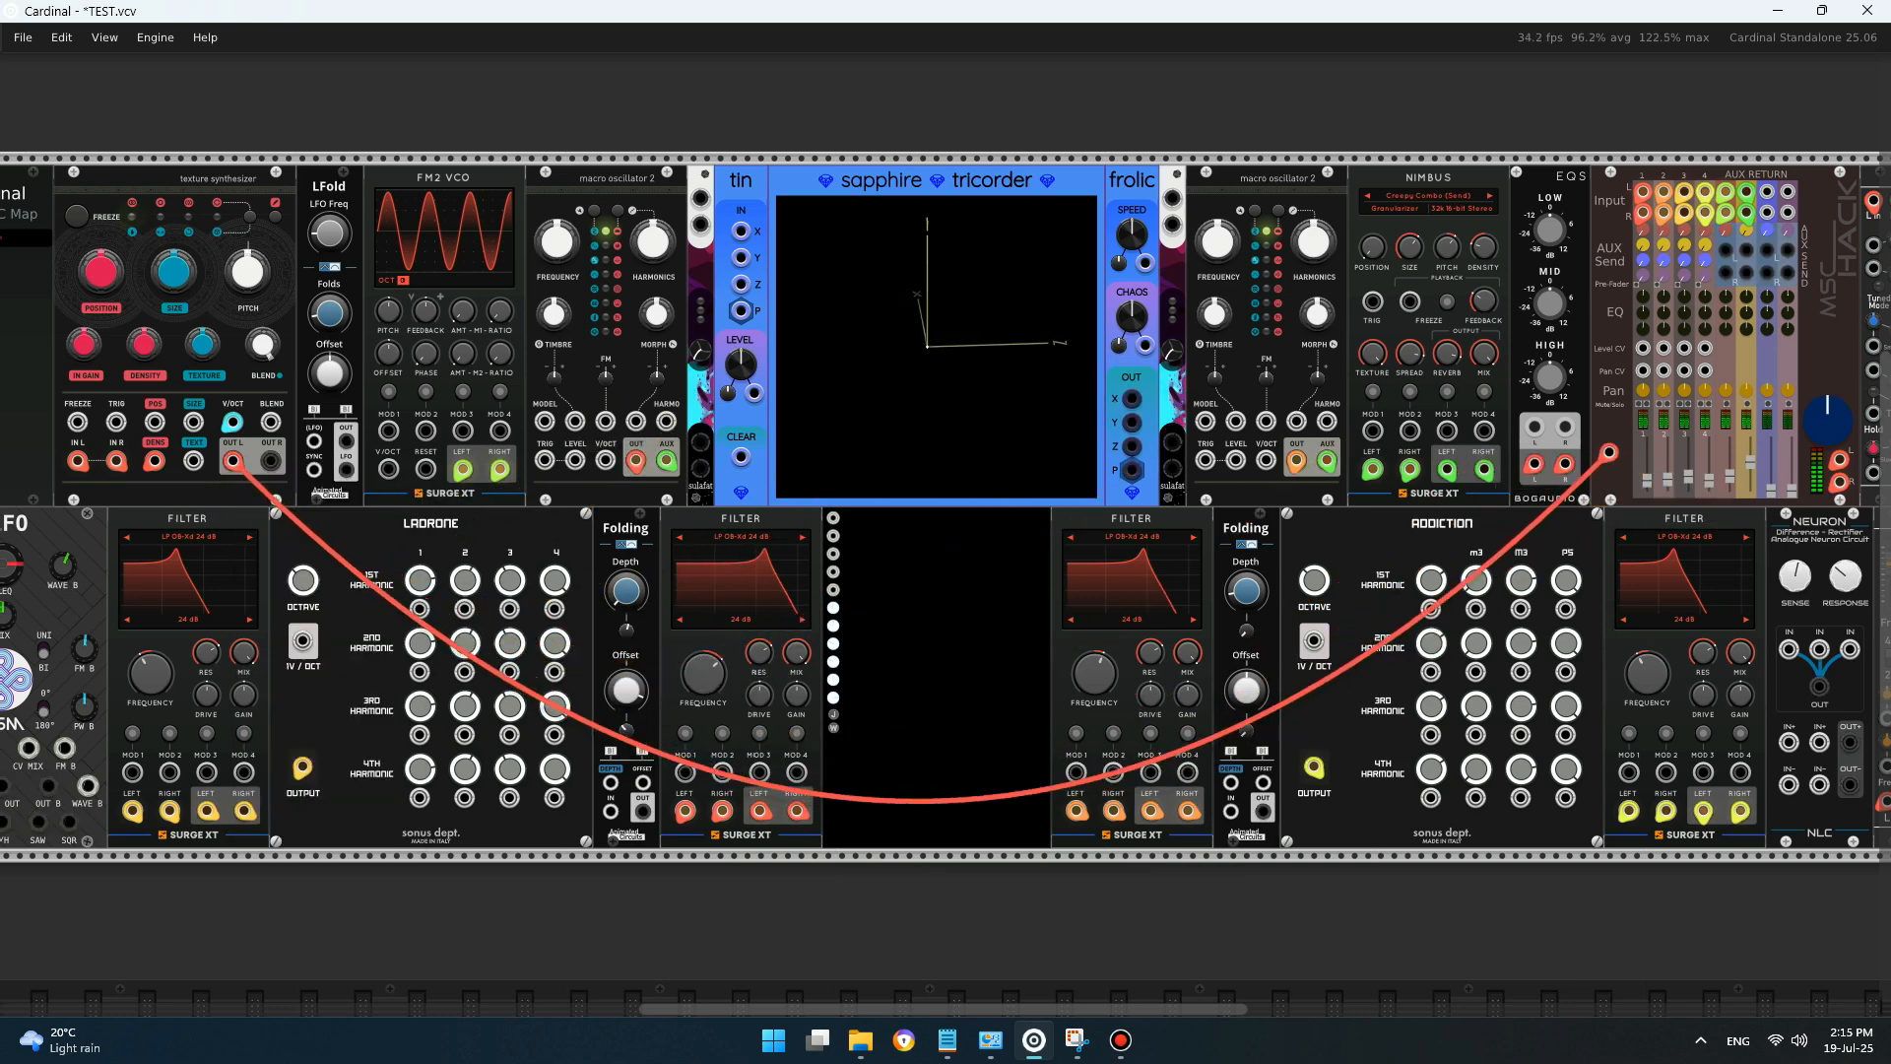
click(1535, 425)
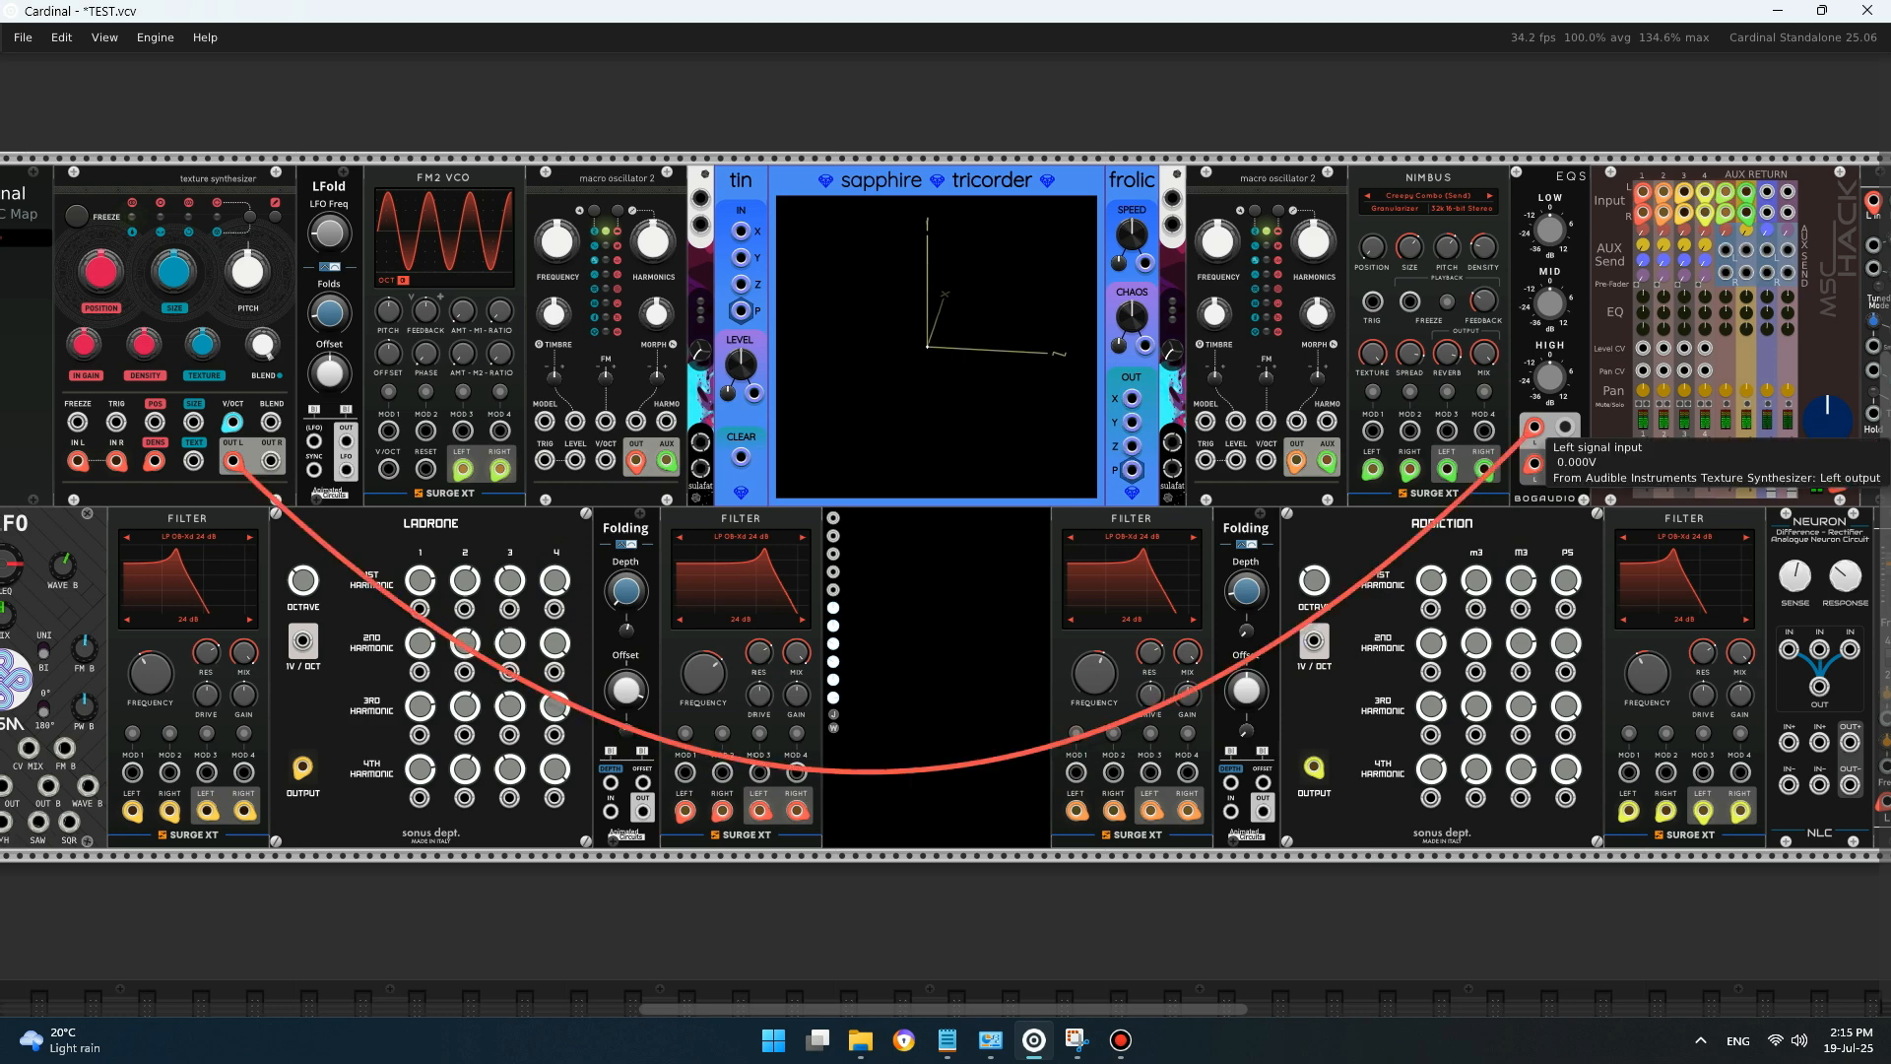
right_click(1566, 426)
click(1621, 508)
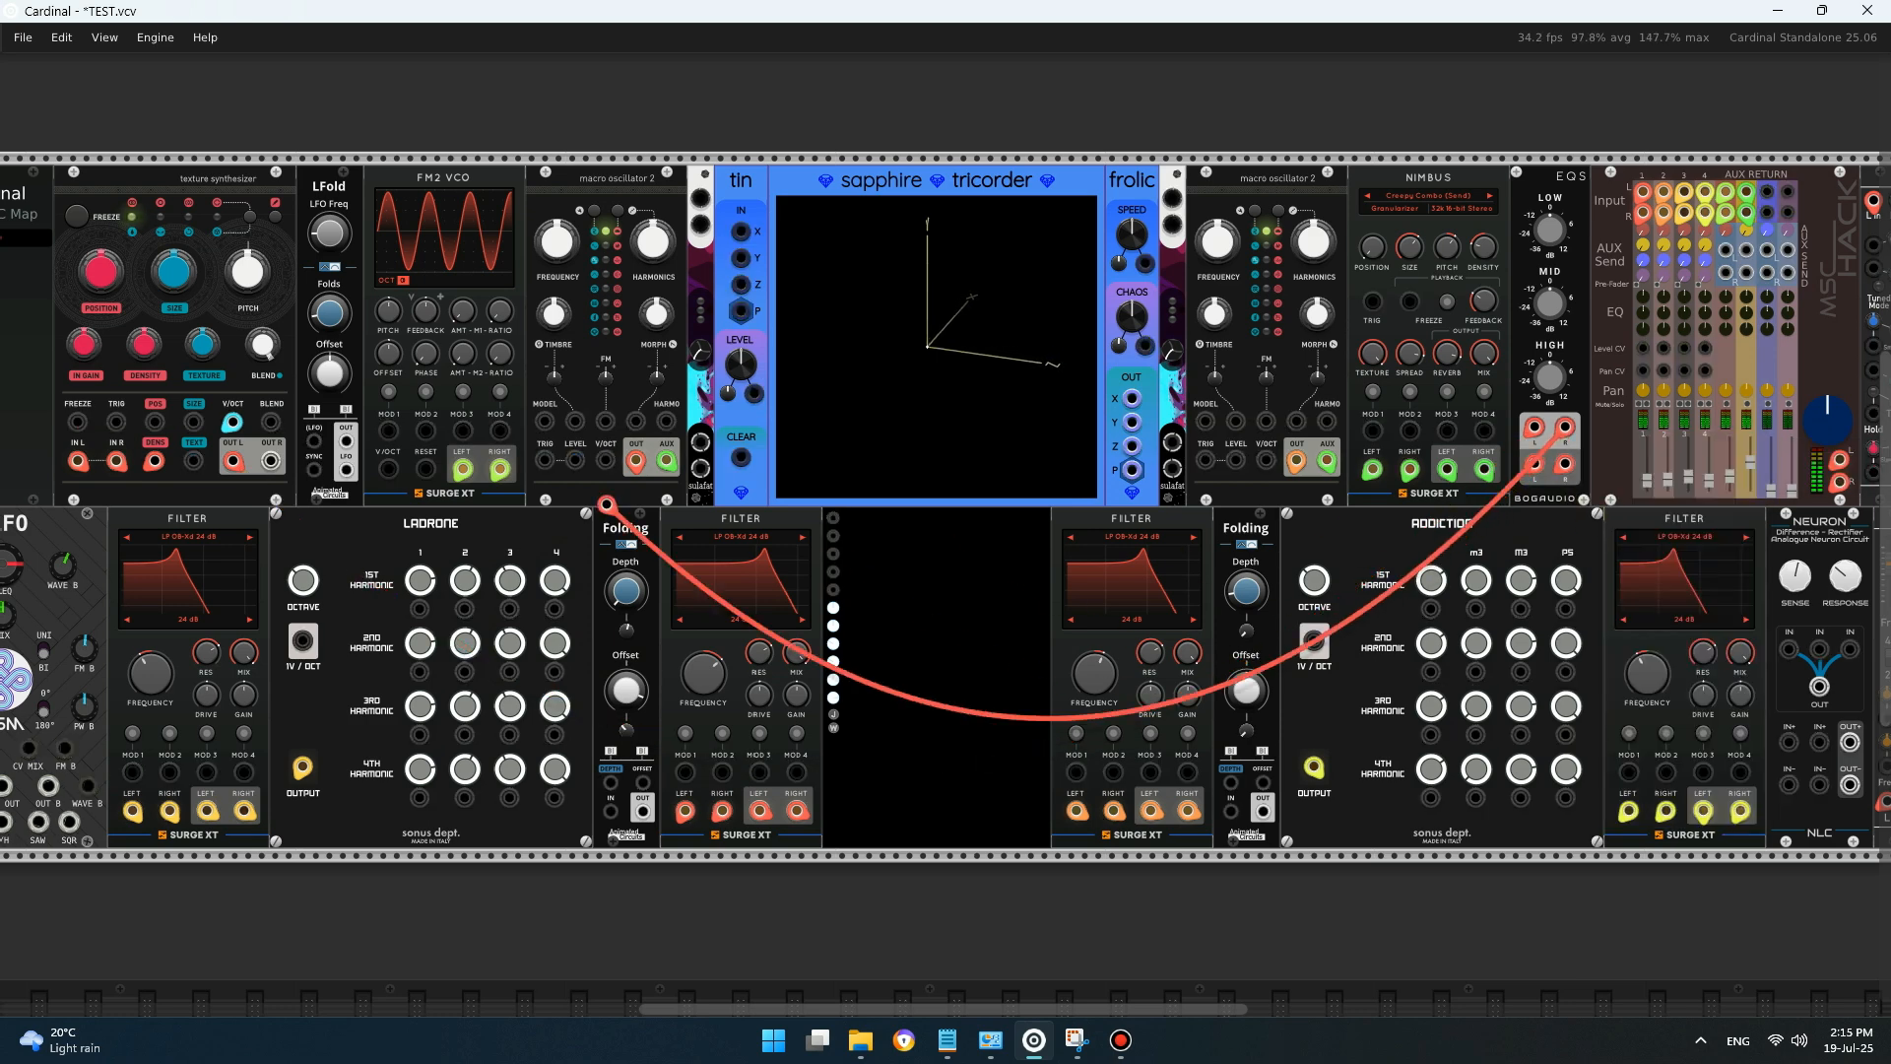
click(296, 490)
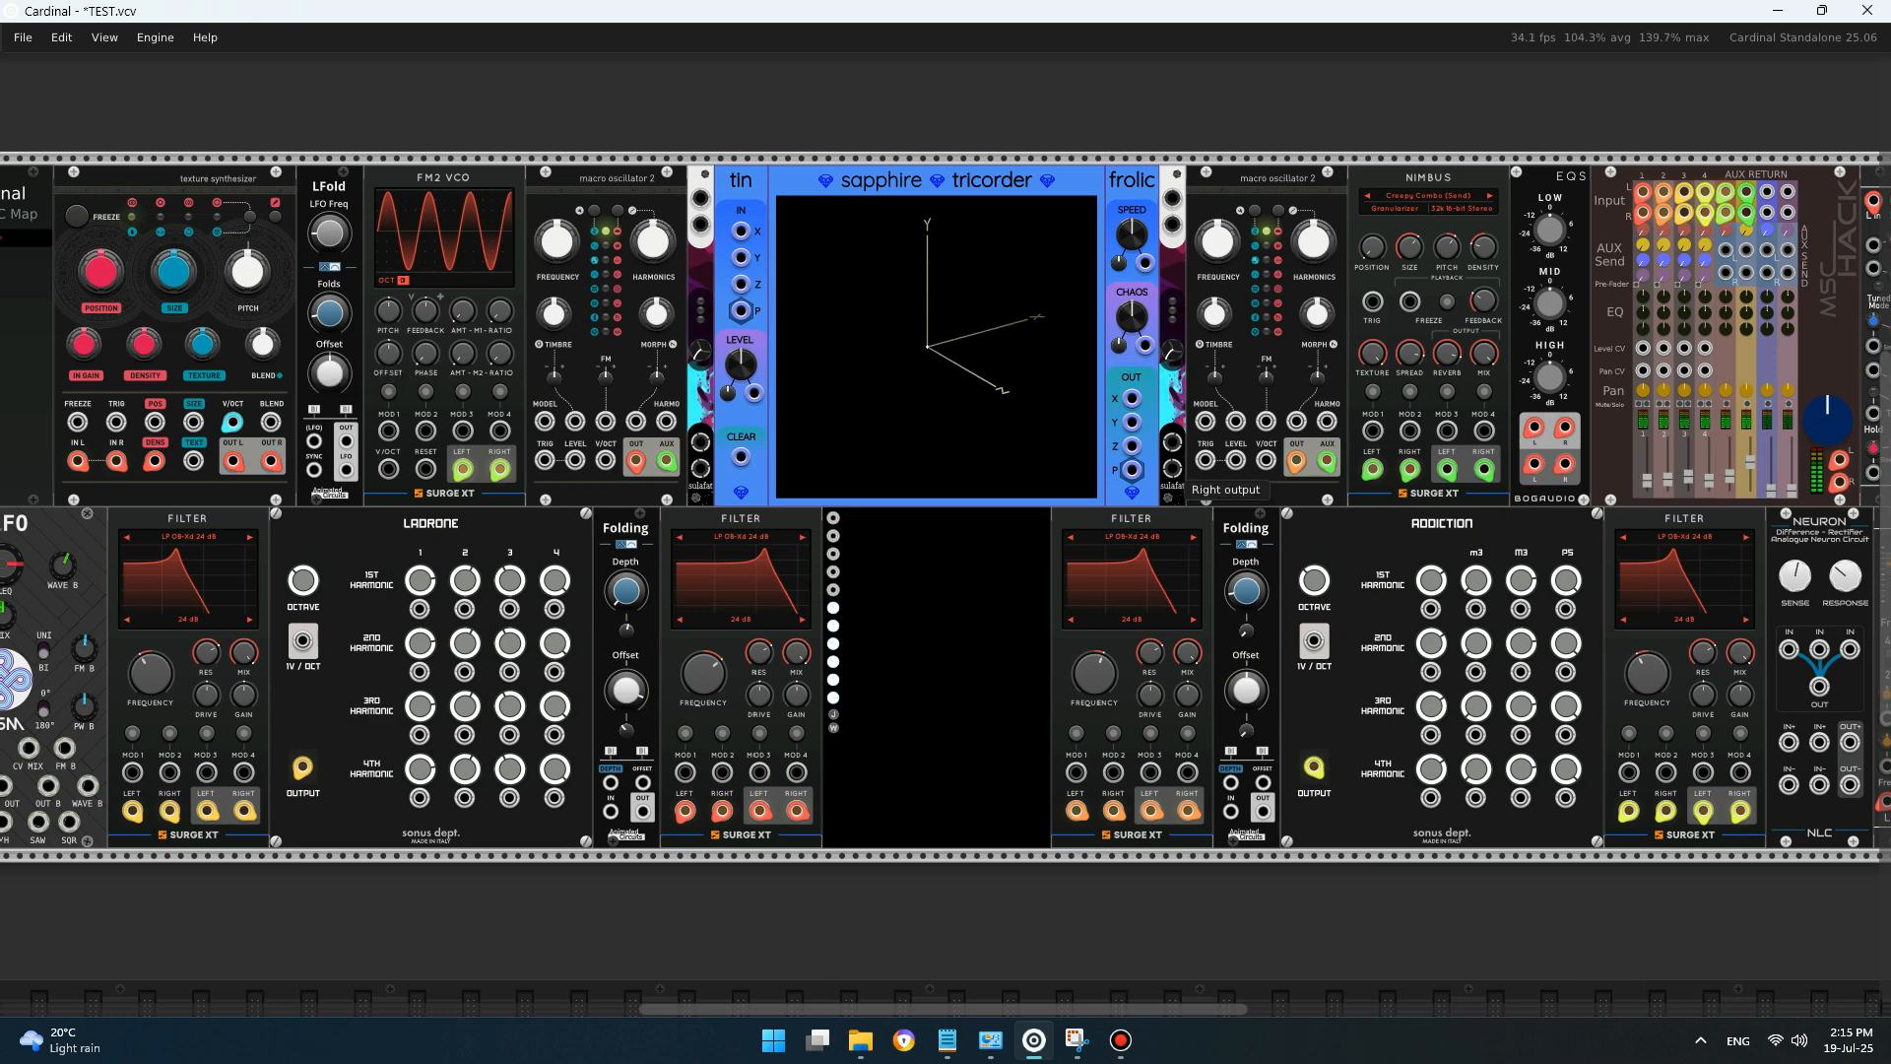
- Raise the texture synthesizer's Blend setting
mouse_move(262, 344)
drag(262, 339, 262, 264)
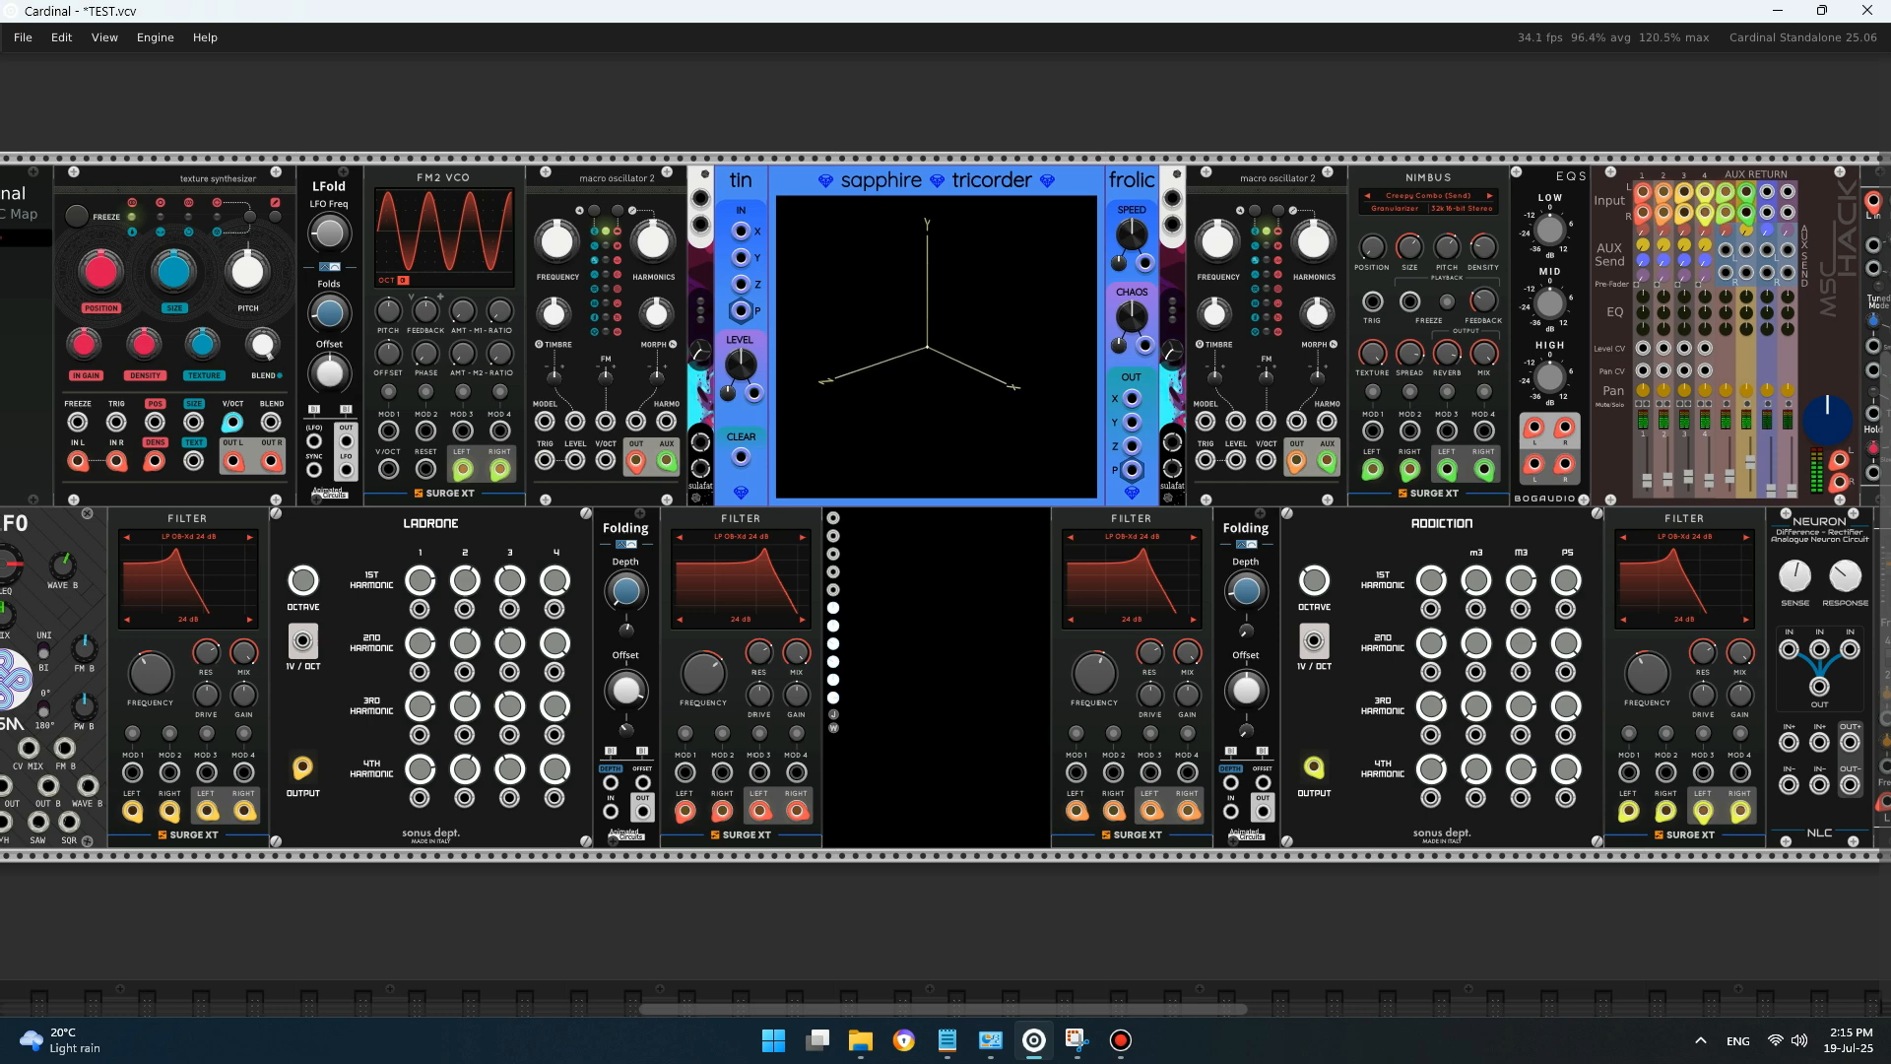
scroll(945, 508, left, 4)
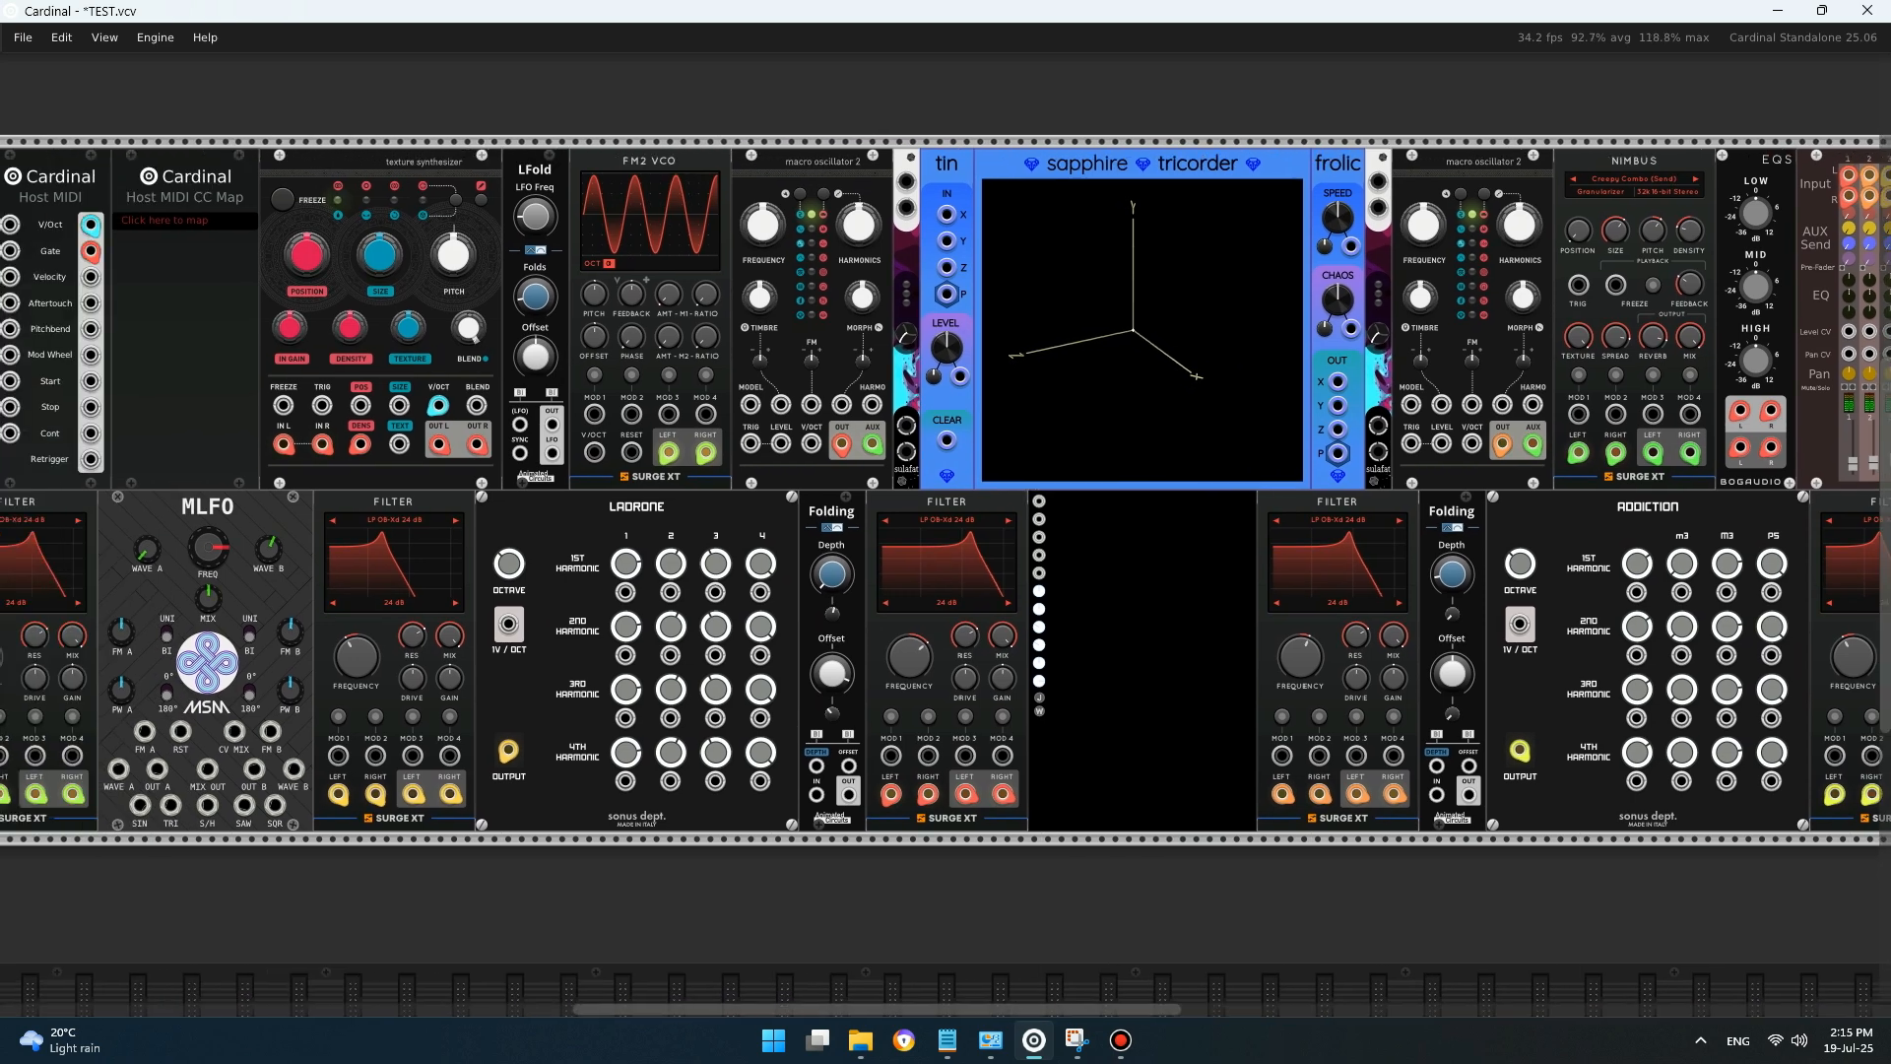
scroll(946, 507, right, 3)
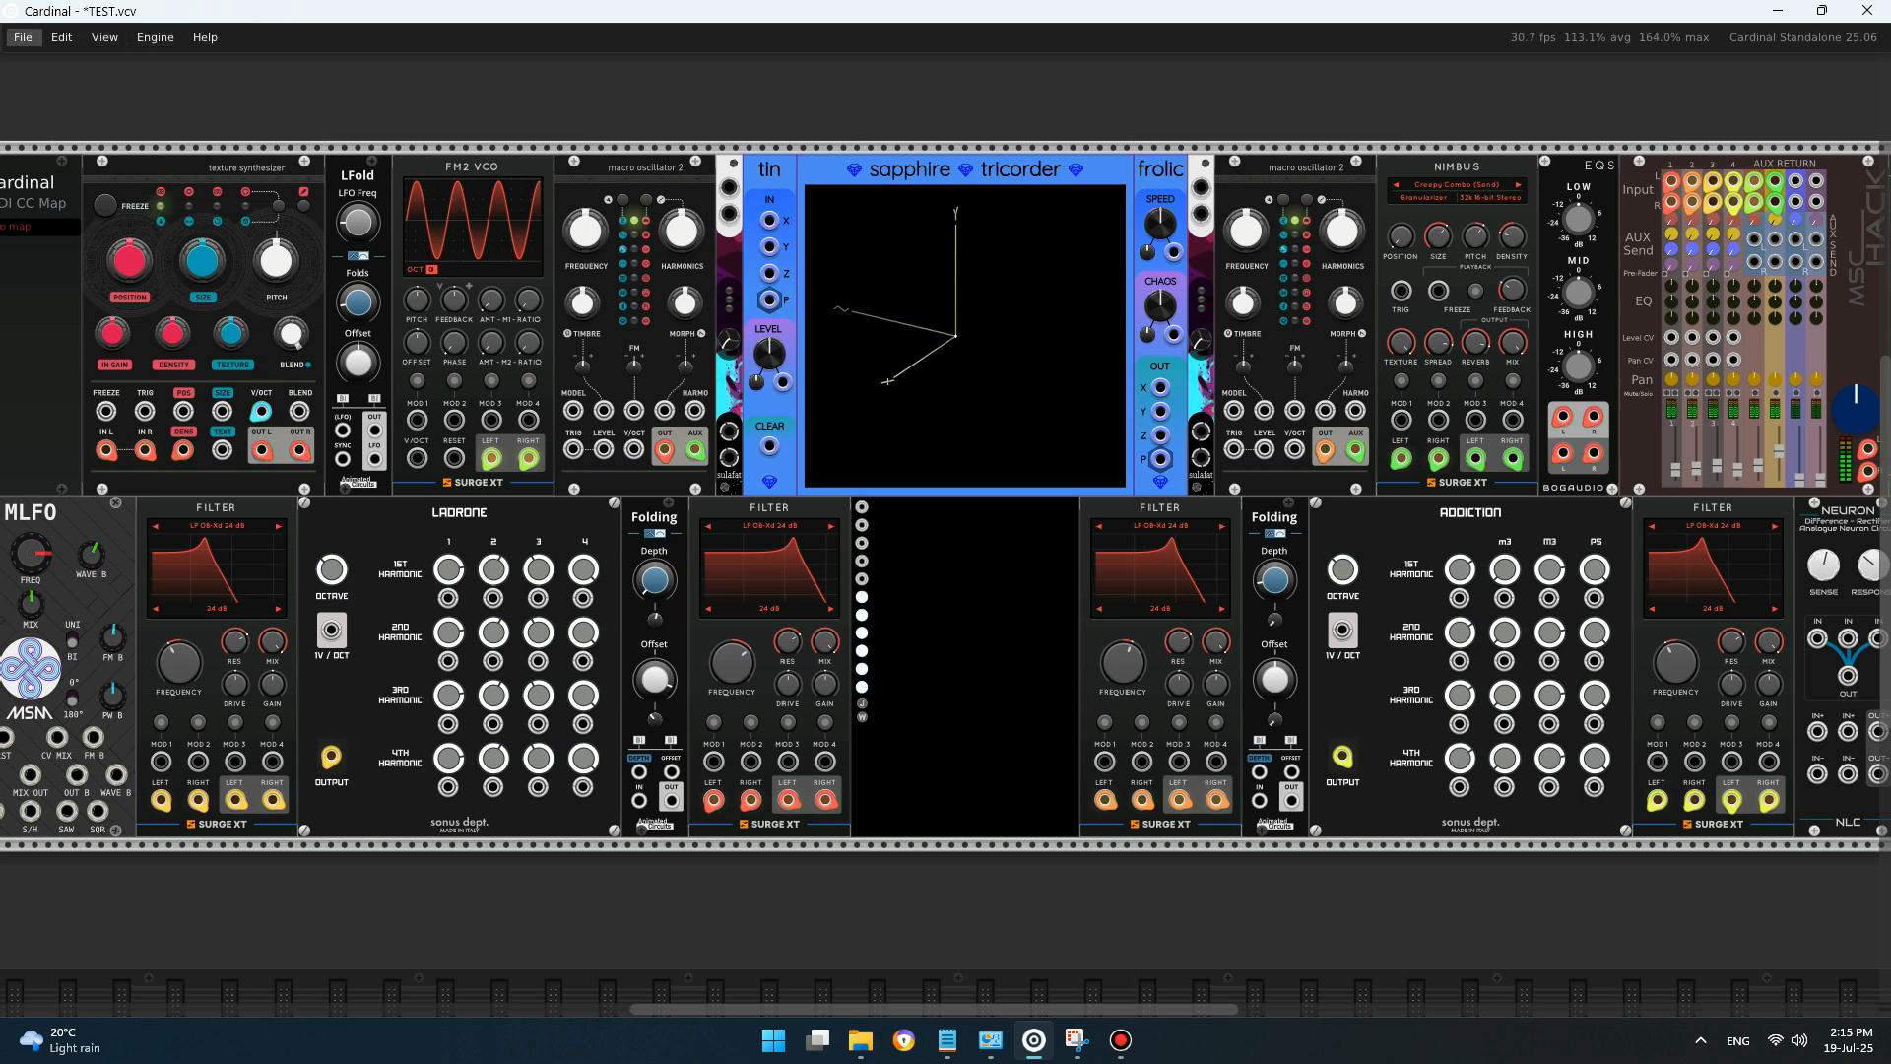
- Save the patch to TEST.vcv in the Cardinal Synth folder and enable or reconnect MIDI
click(22, 38)
click(65, 234)
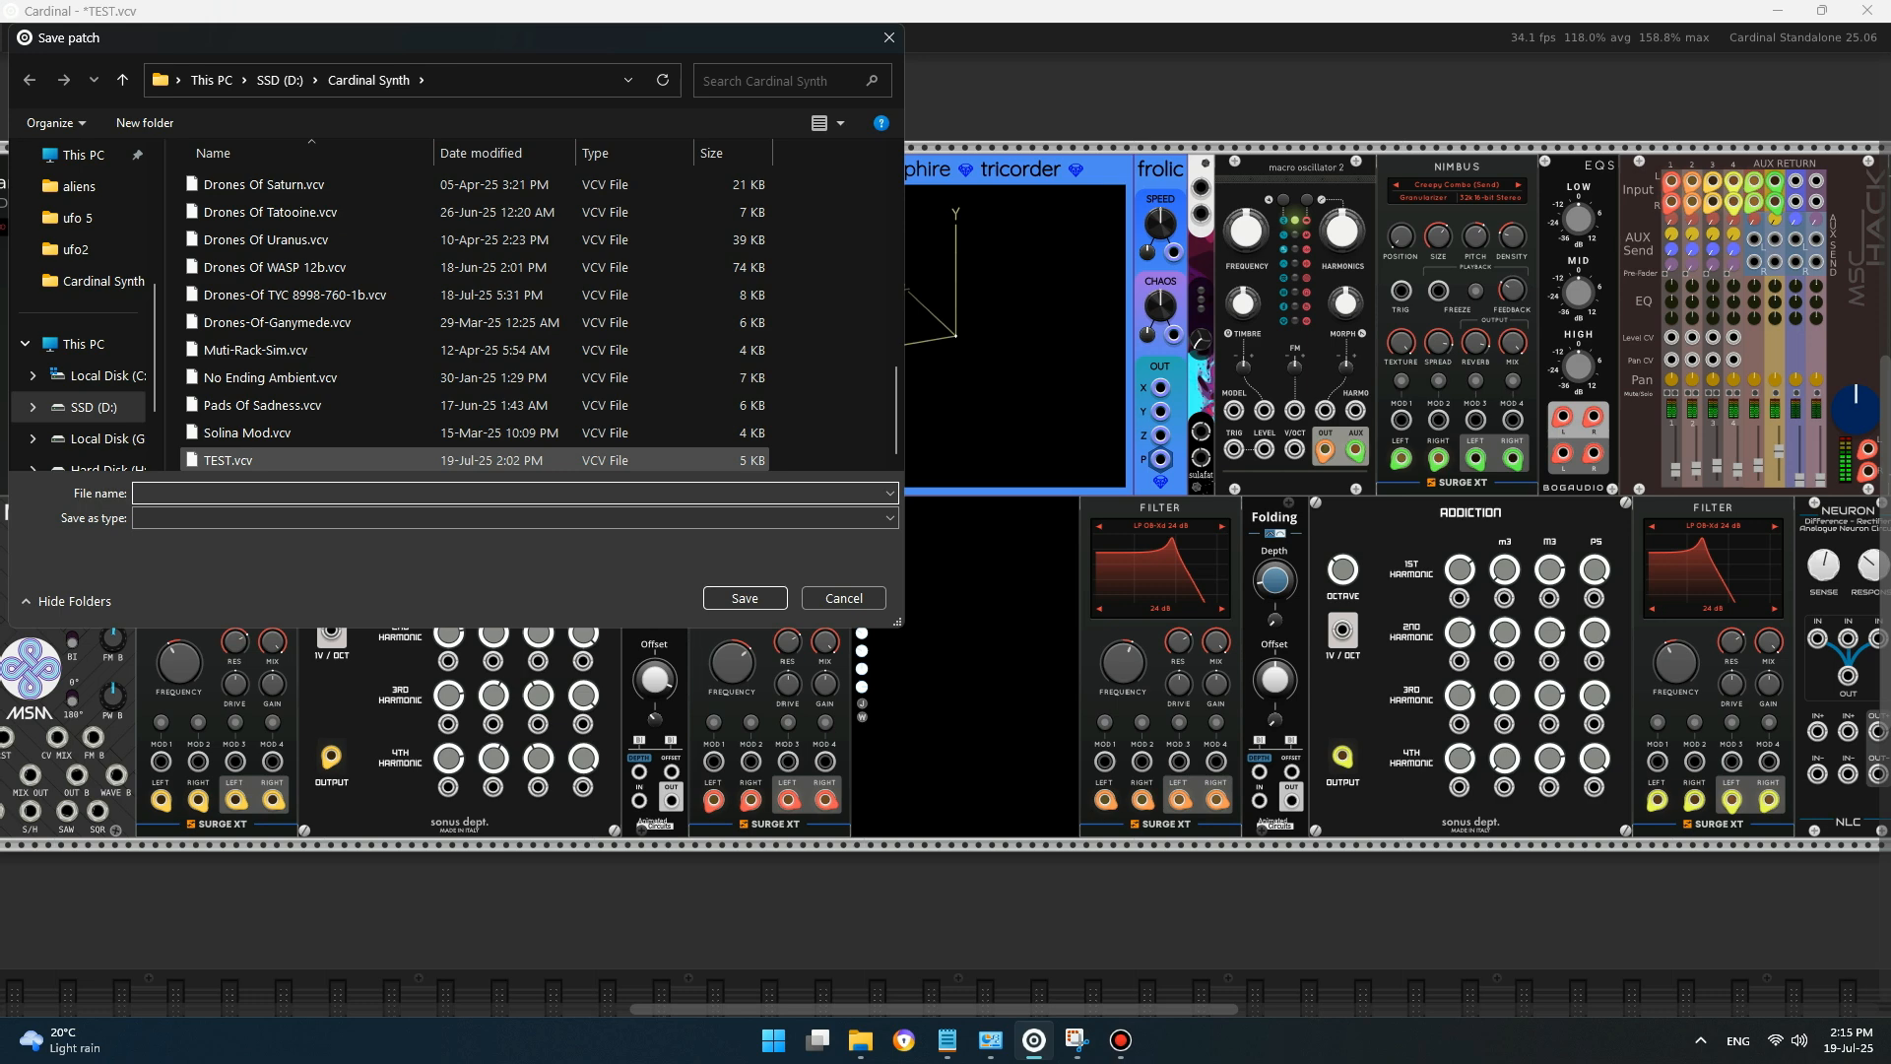
click(745, 598)
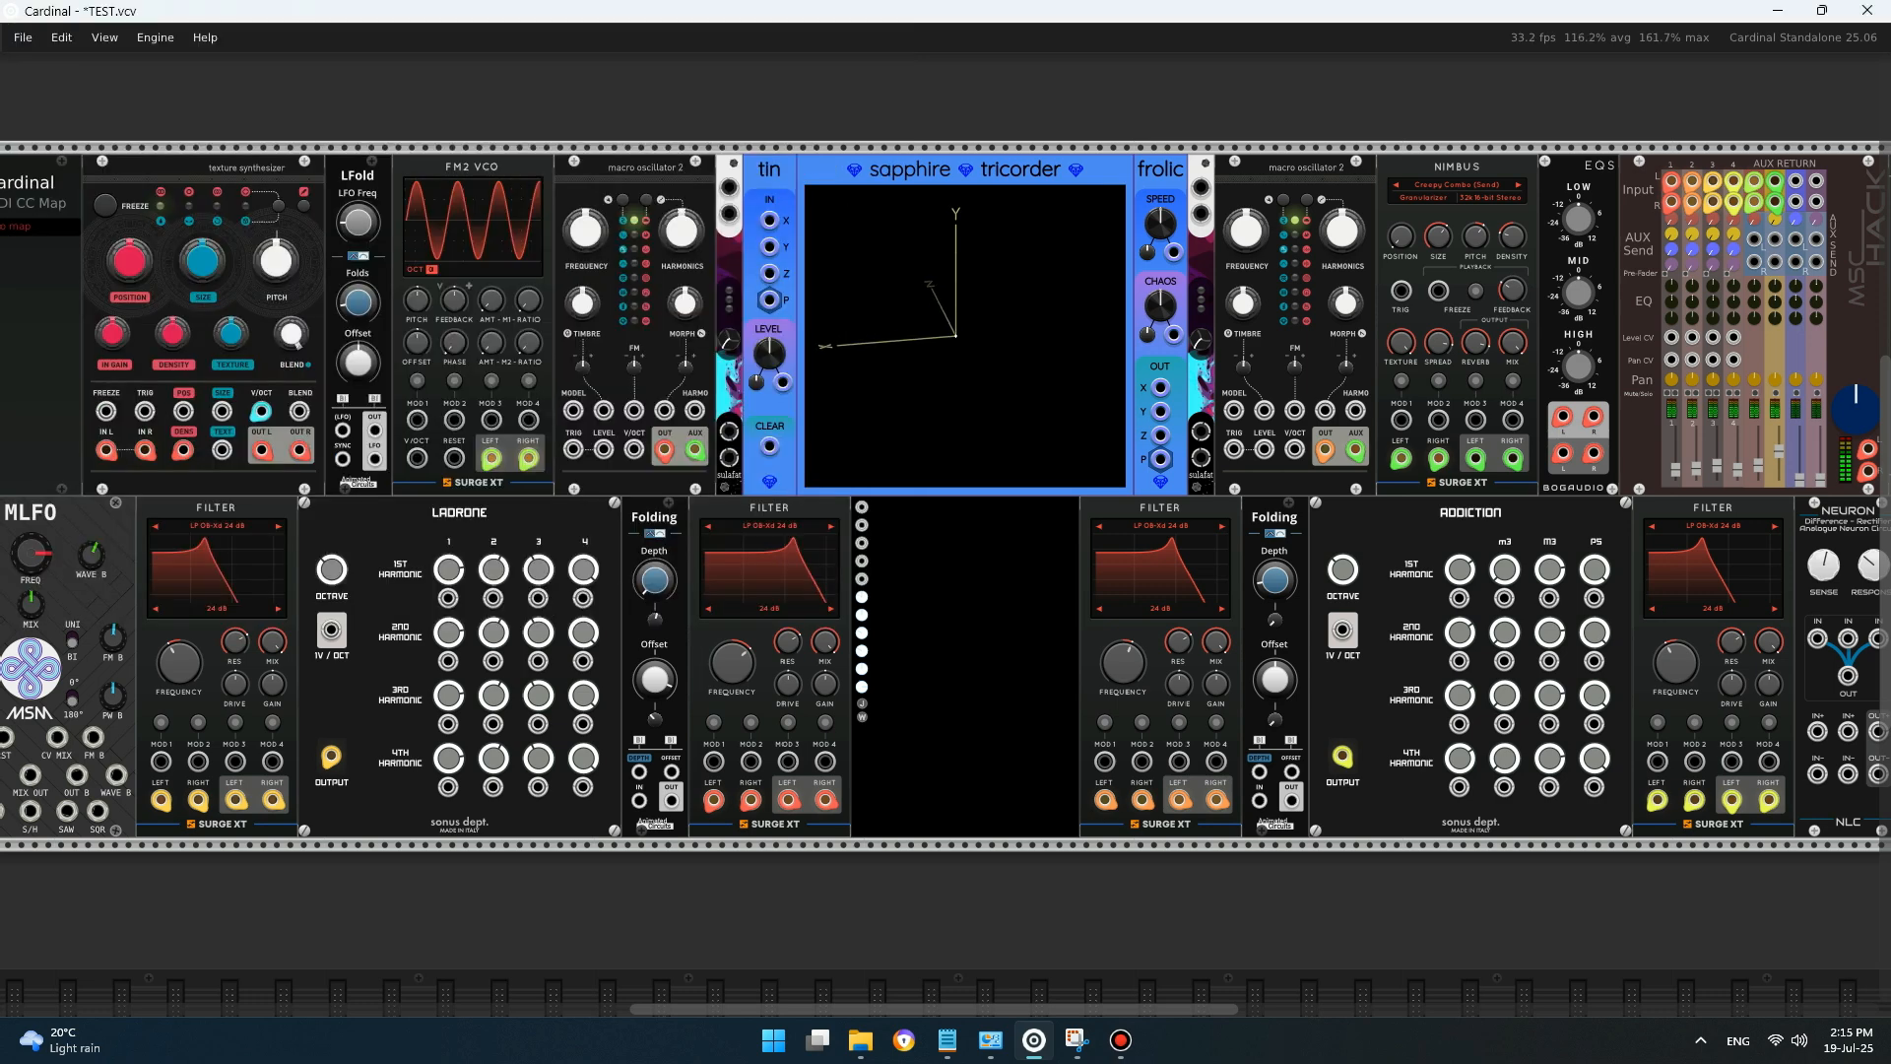
click(155, 37)
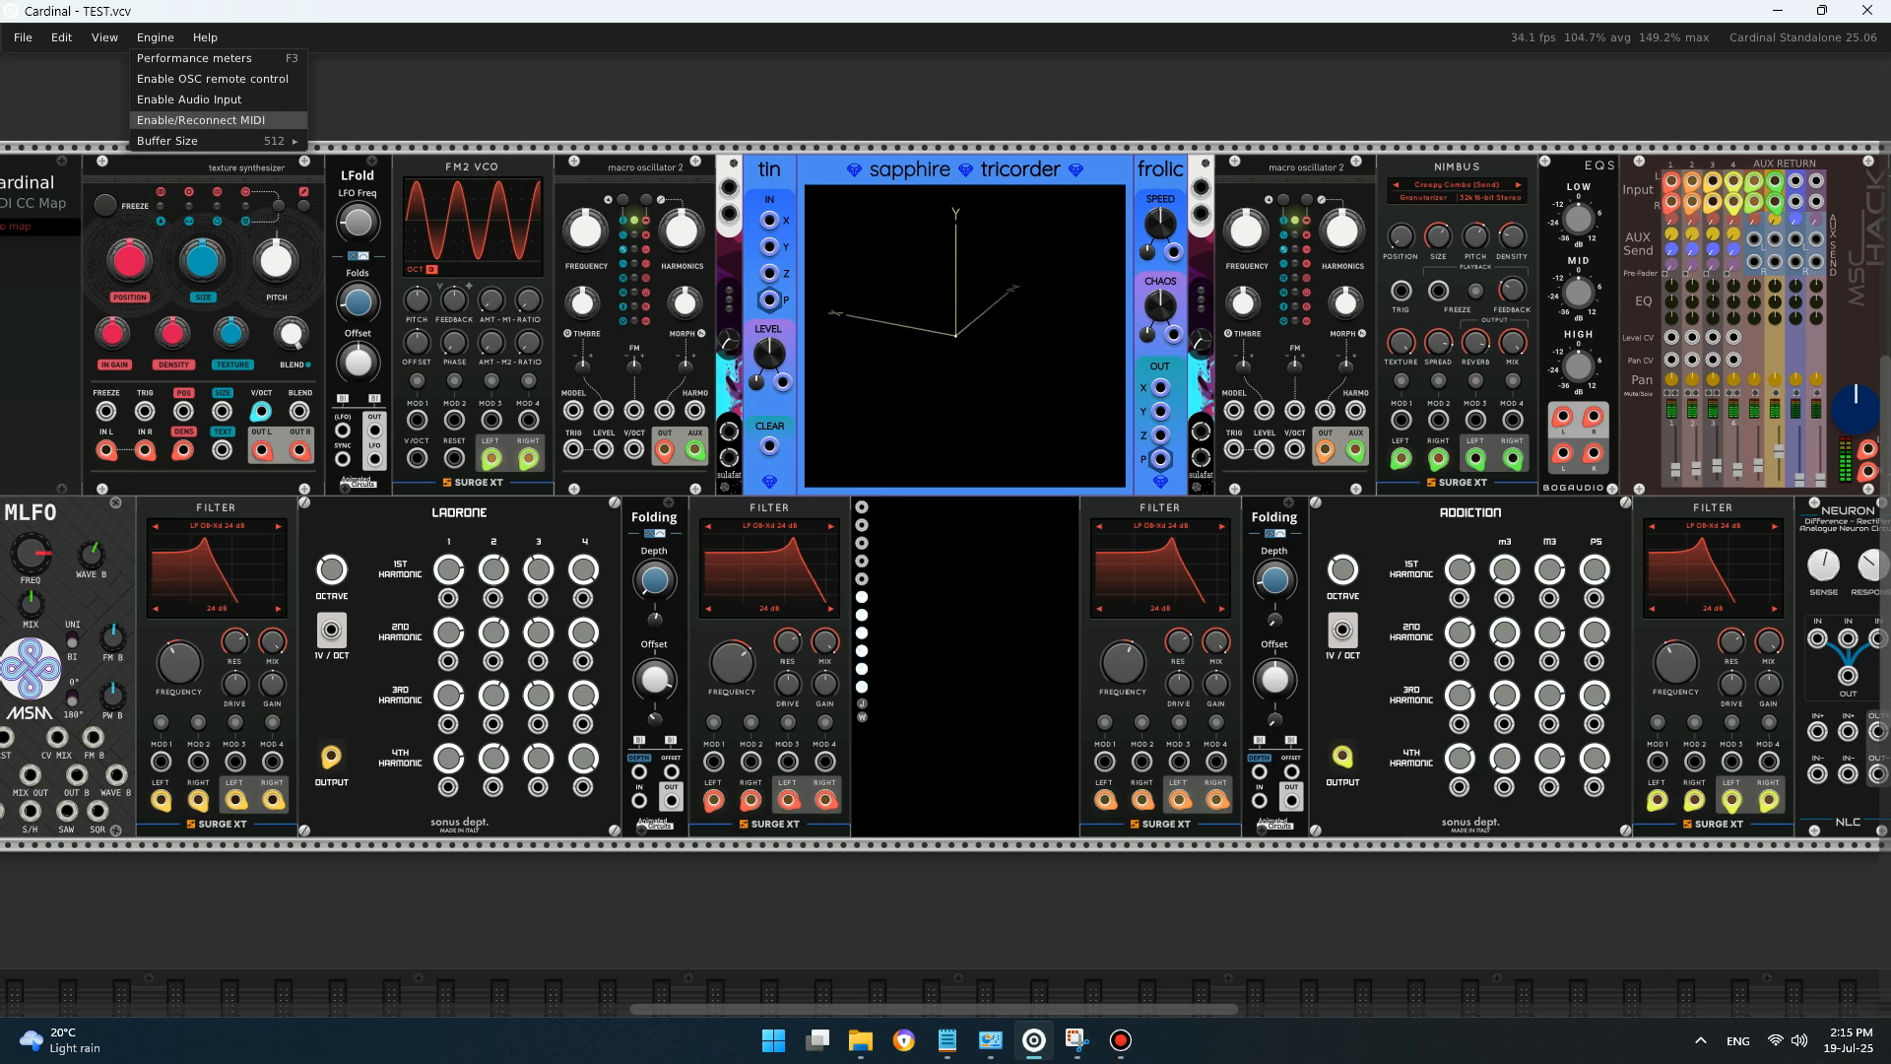
click(201, 121)
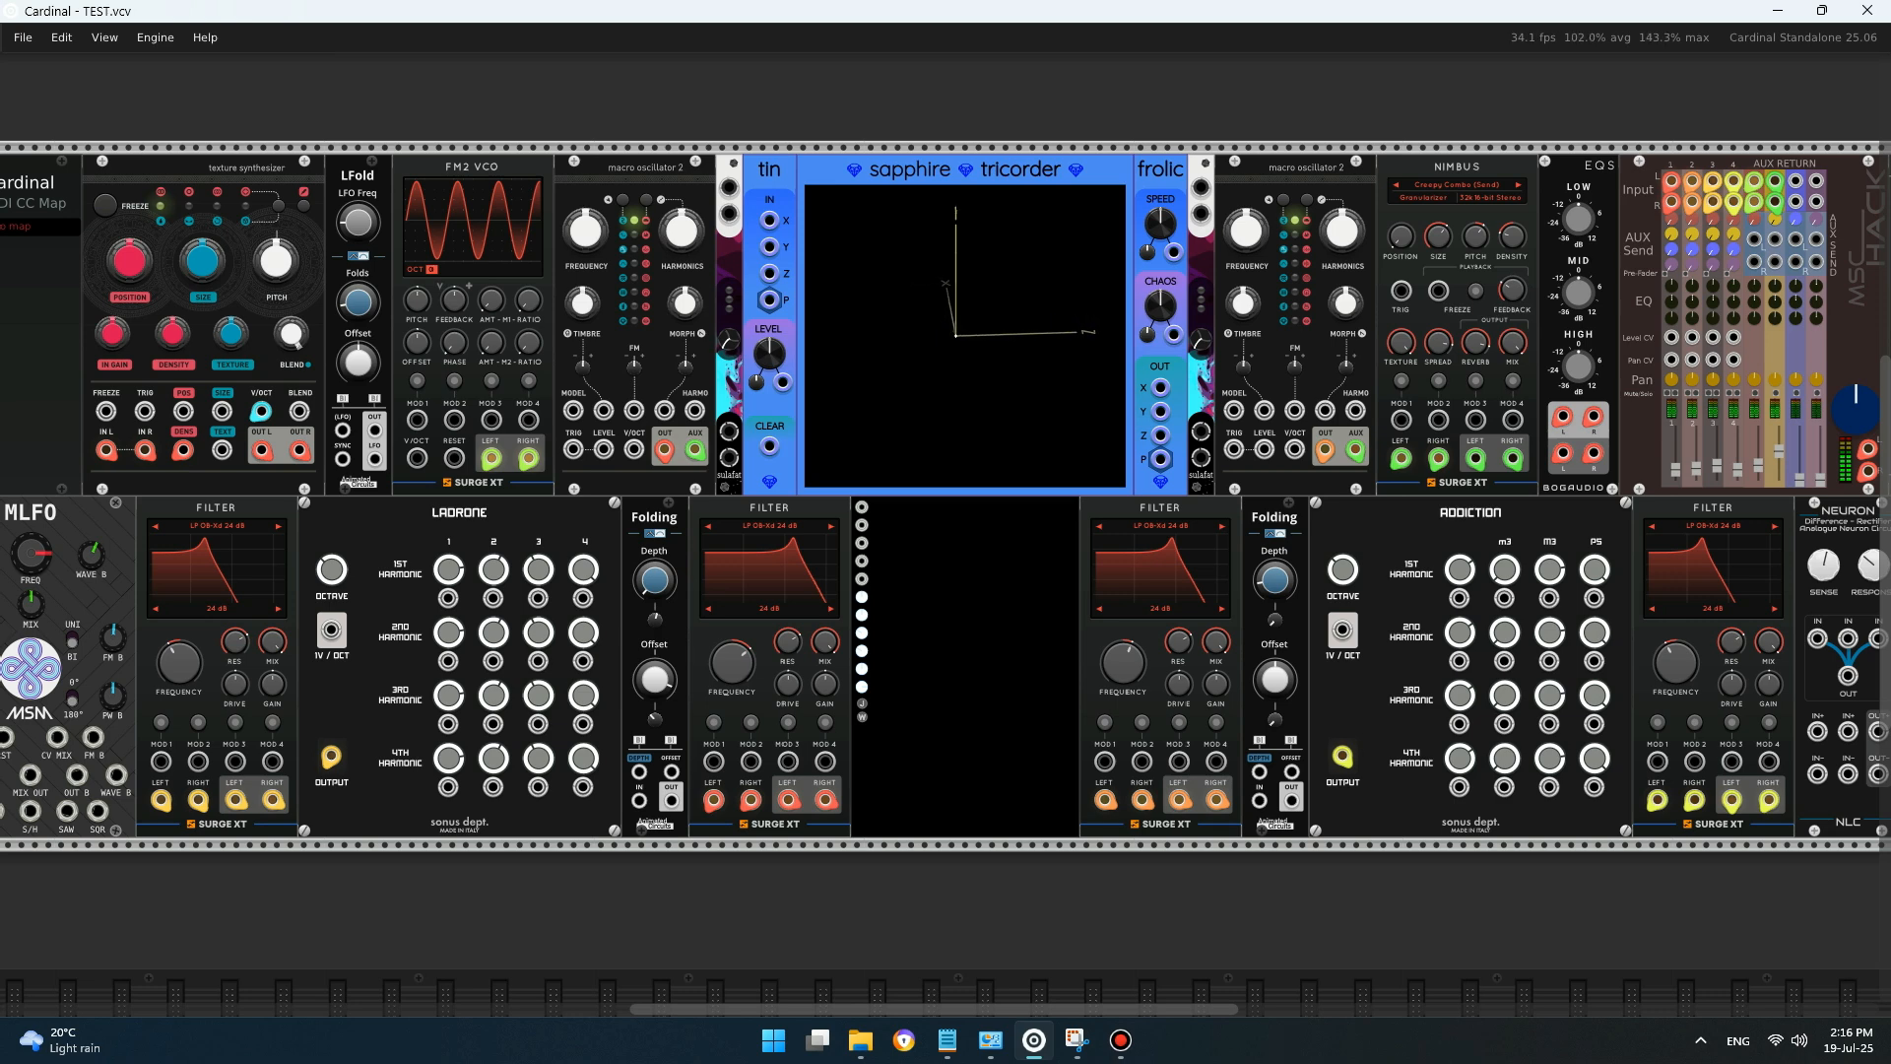
- Zoom out the rack view and examine the patch from the Host MIDI module across to the Plateau and Host Audio modules
drag(946, 911, 1105, 870)
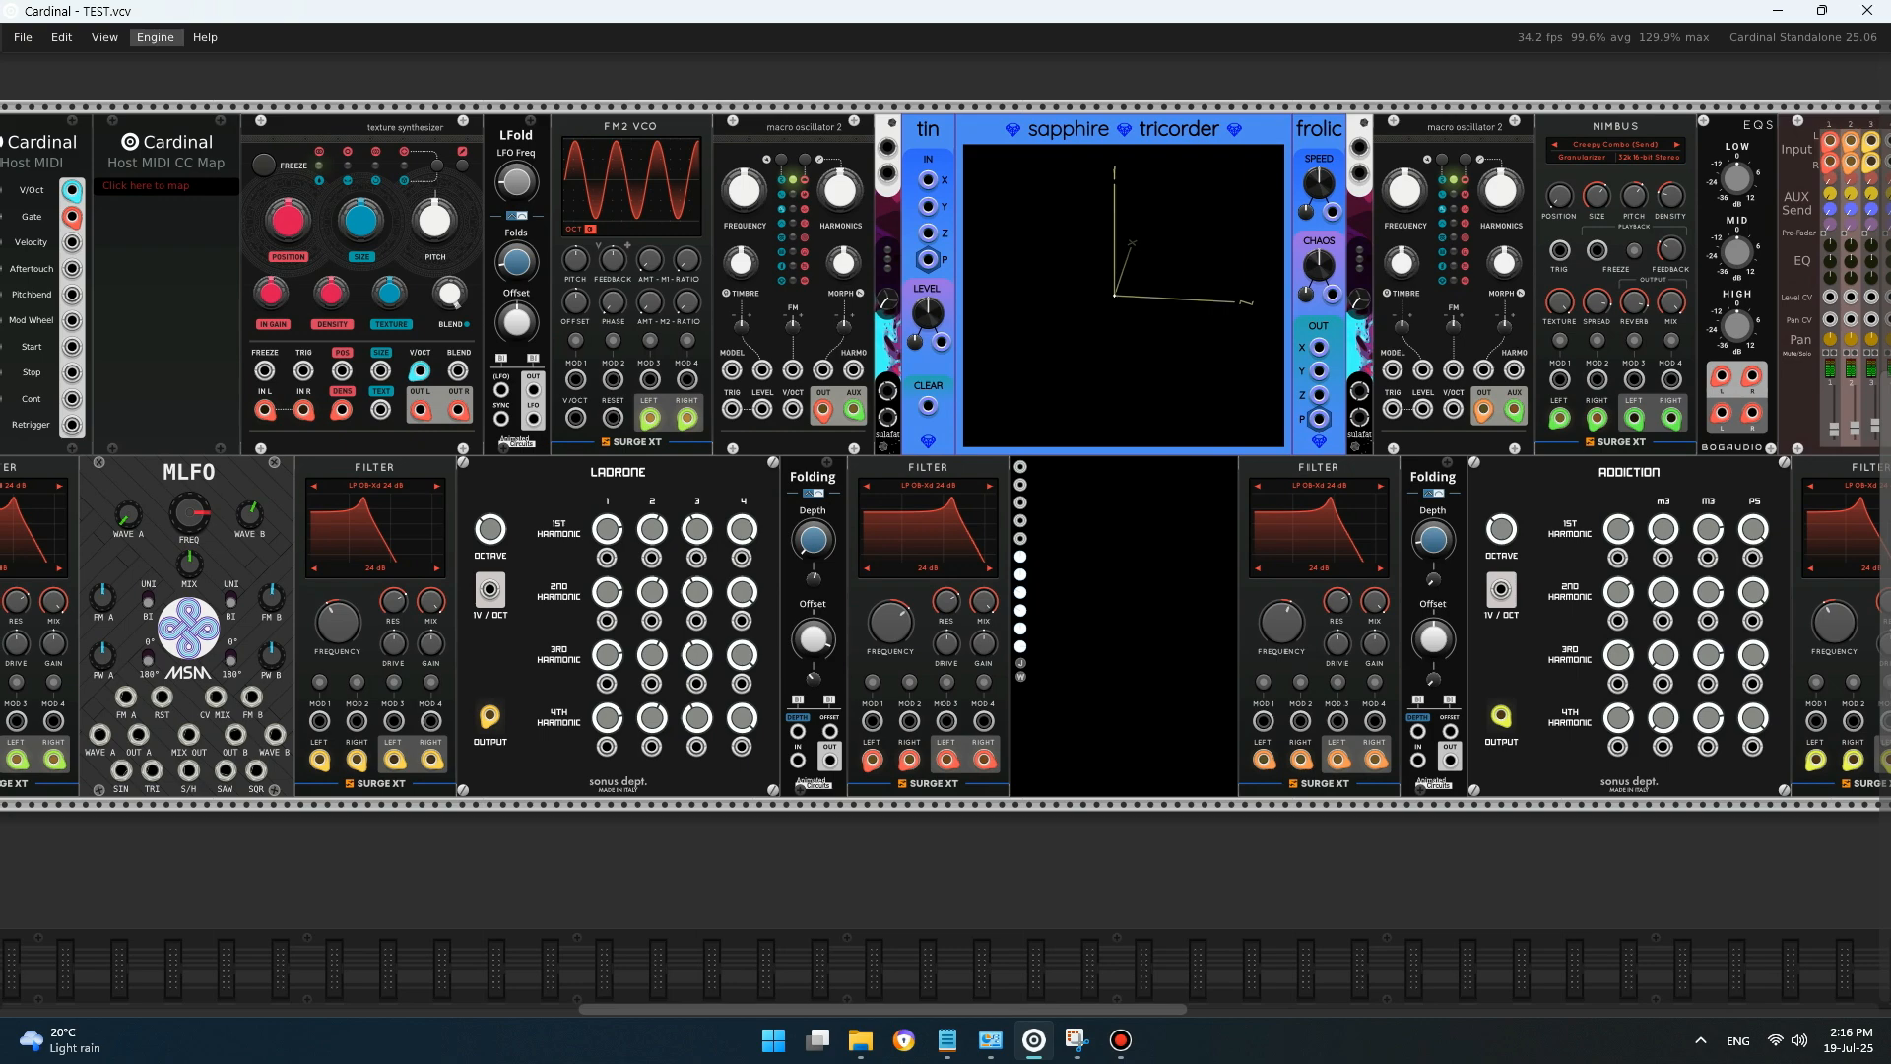
click(105, 37)
drag(208, 121, 195, 120)
key(Escape)
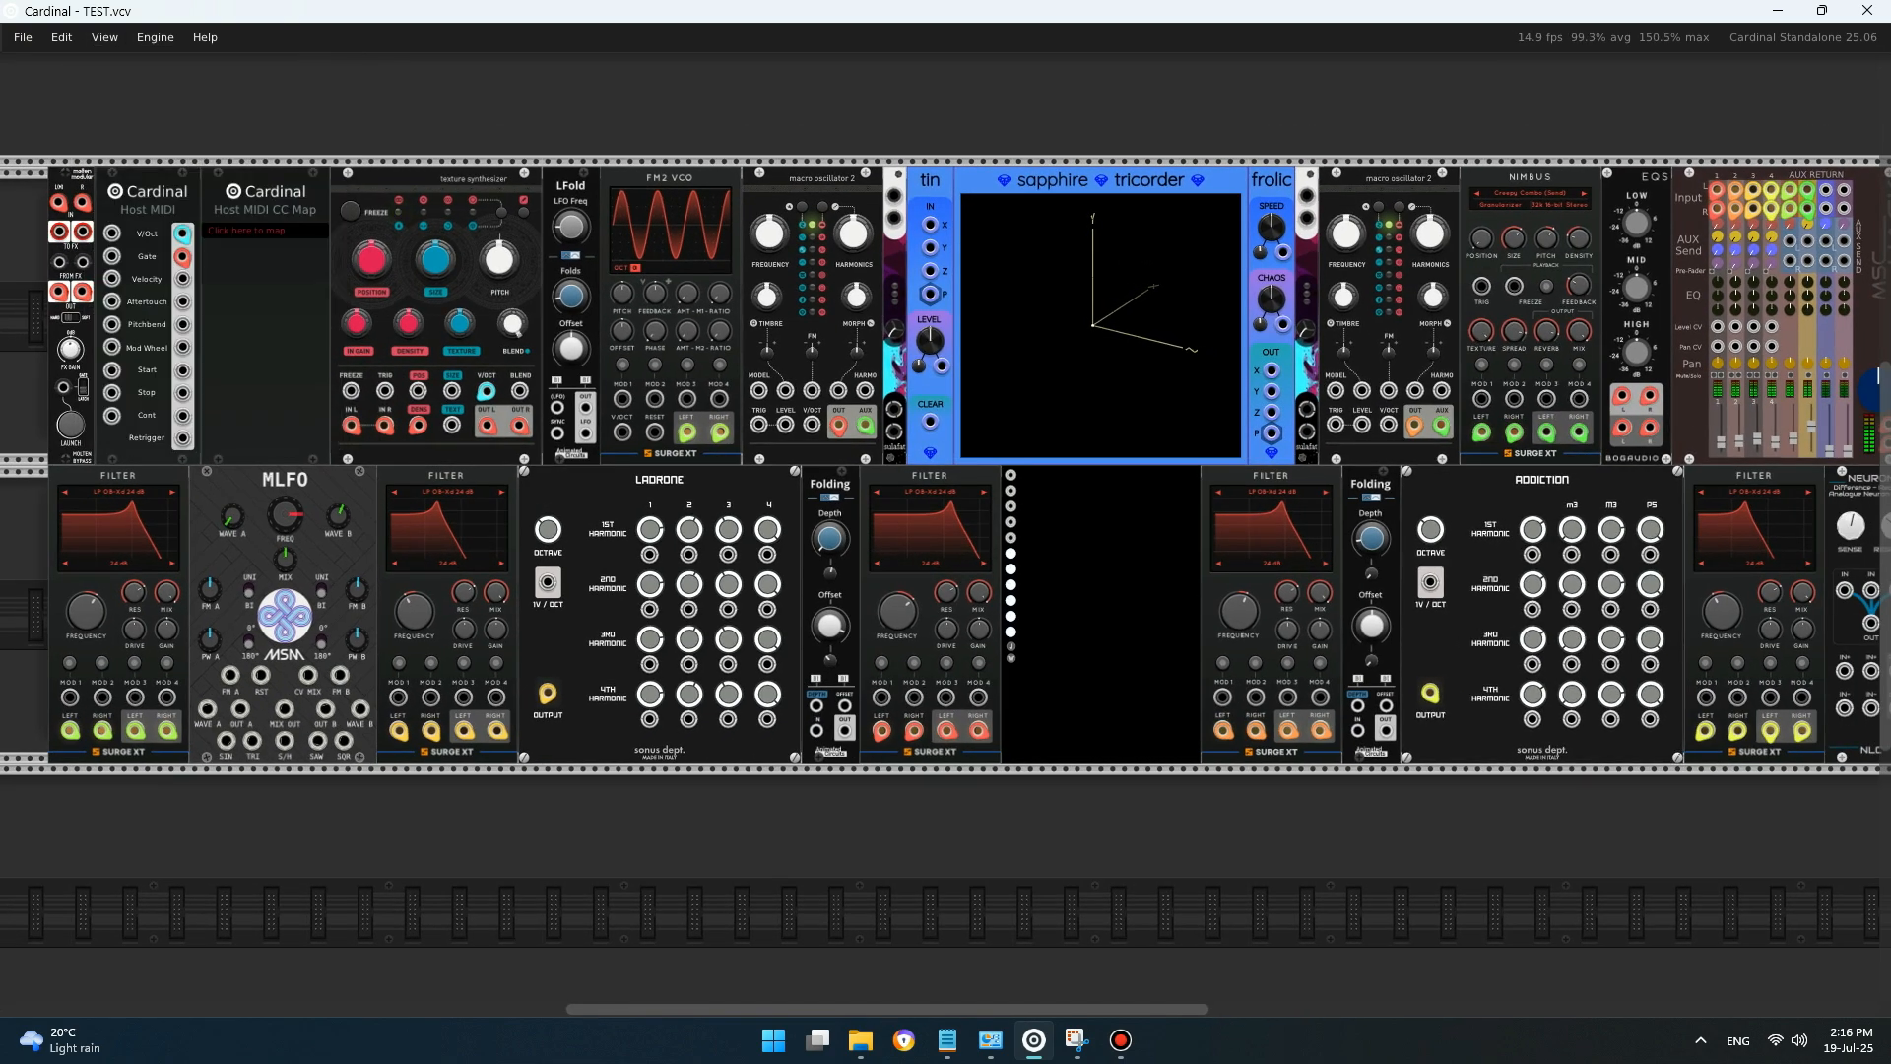
drag(946, 911, 895, 909)
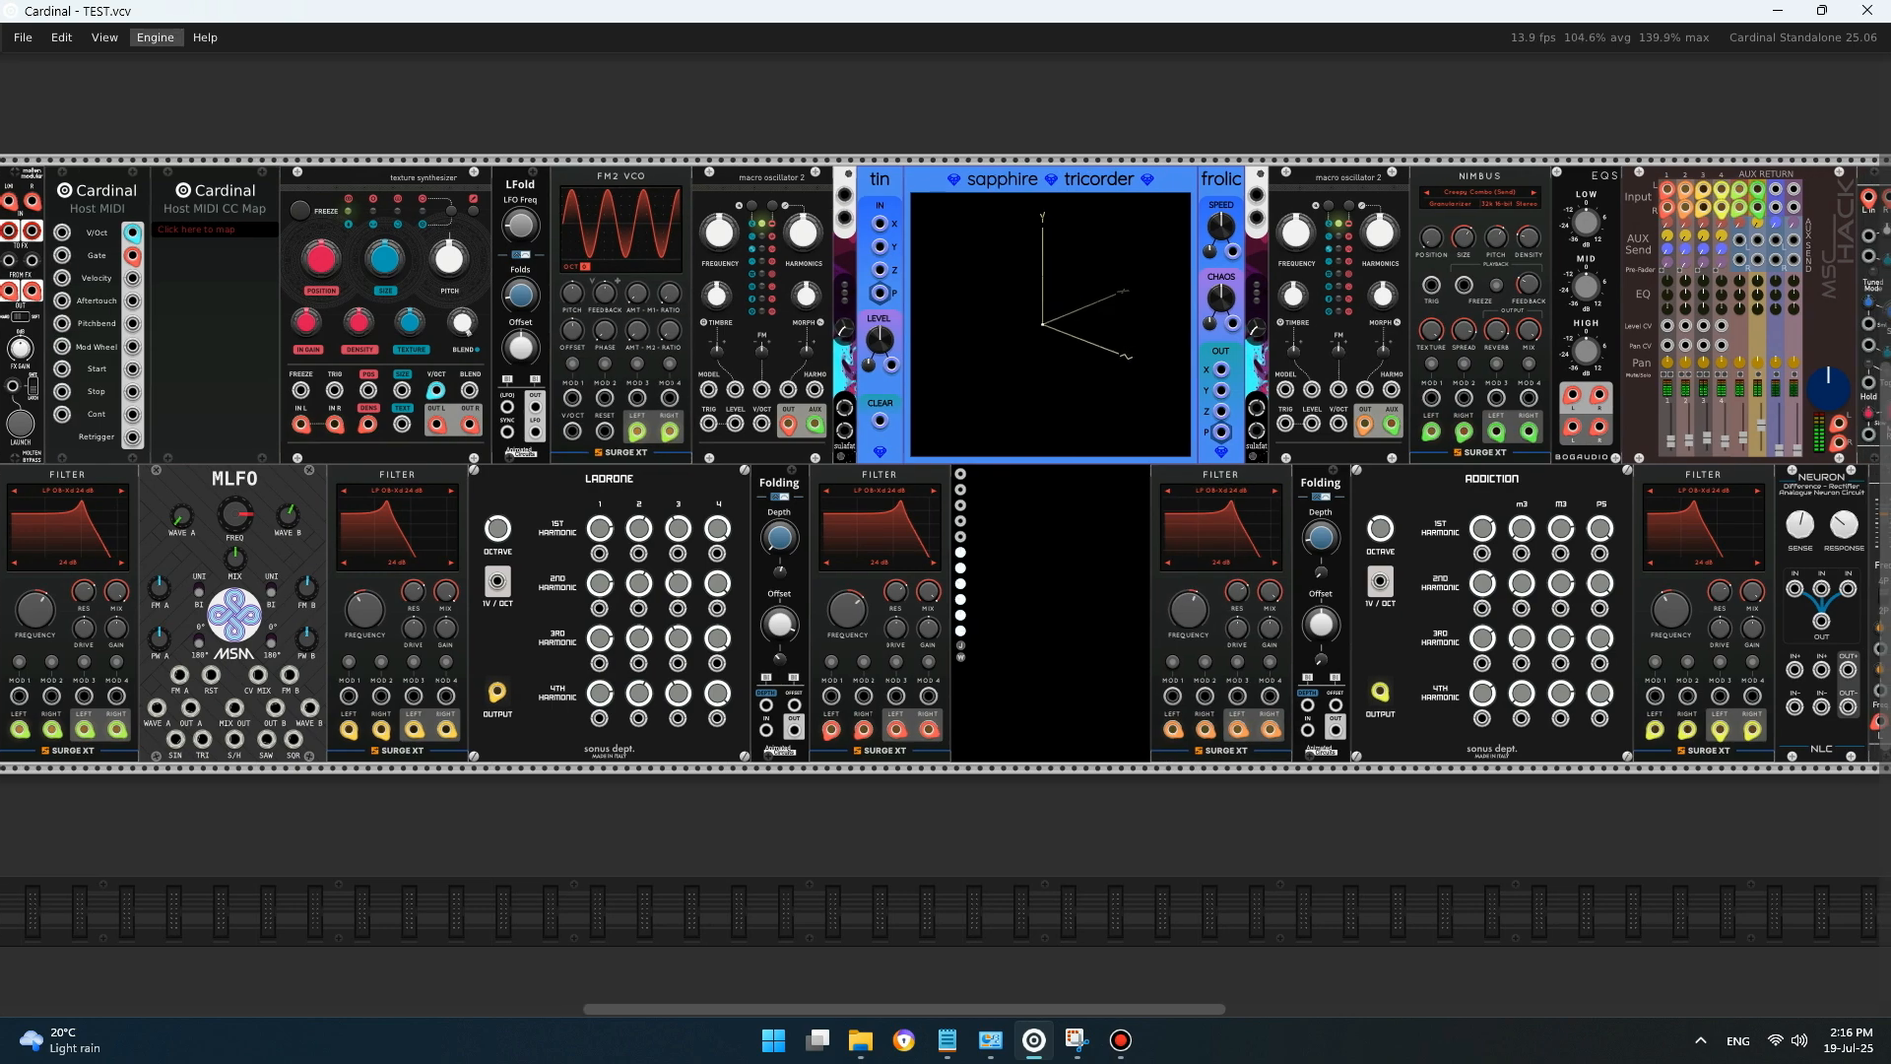
click(105, 37)
drag(196, 120, 182, 120)
key(Escape)
scroll(945, 532, right, 2)
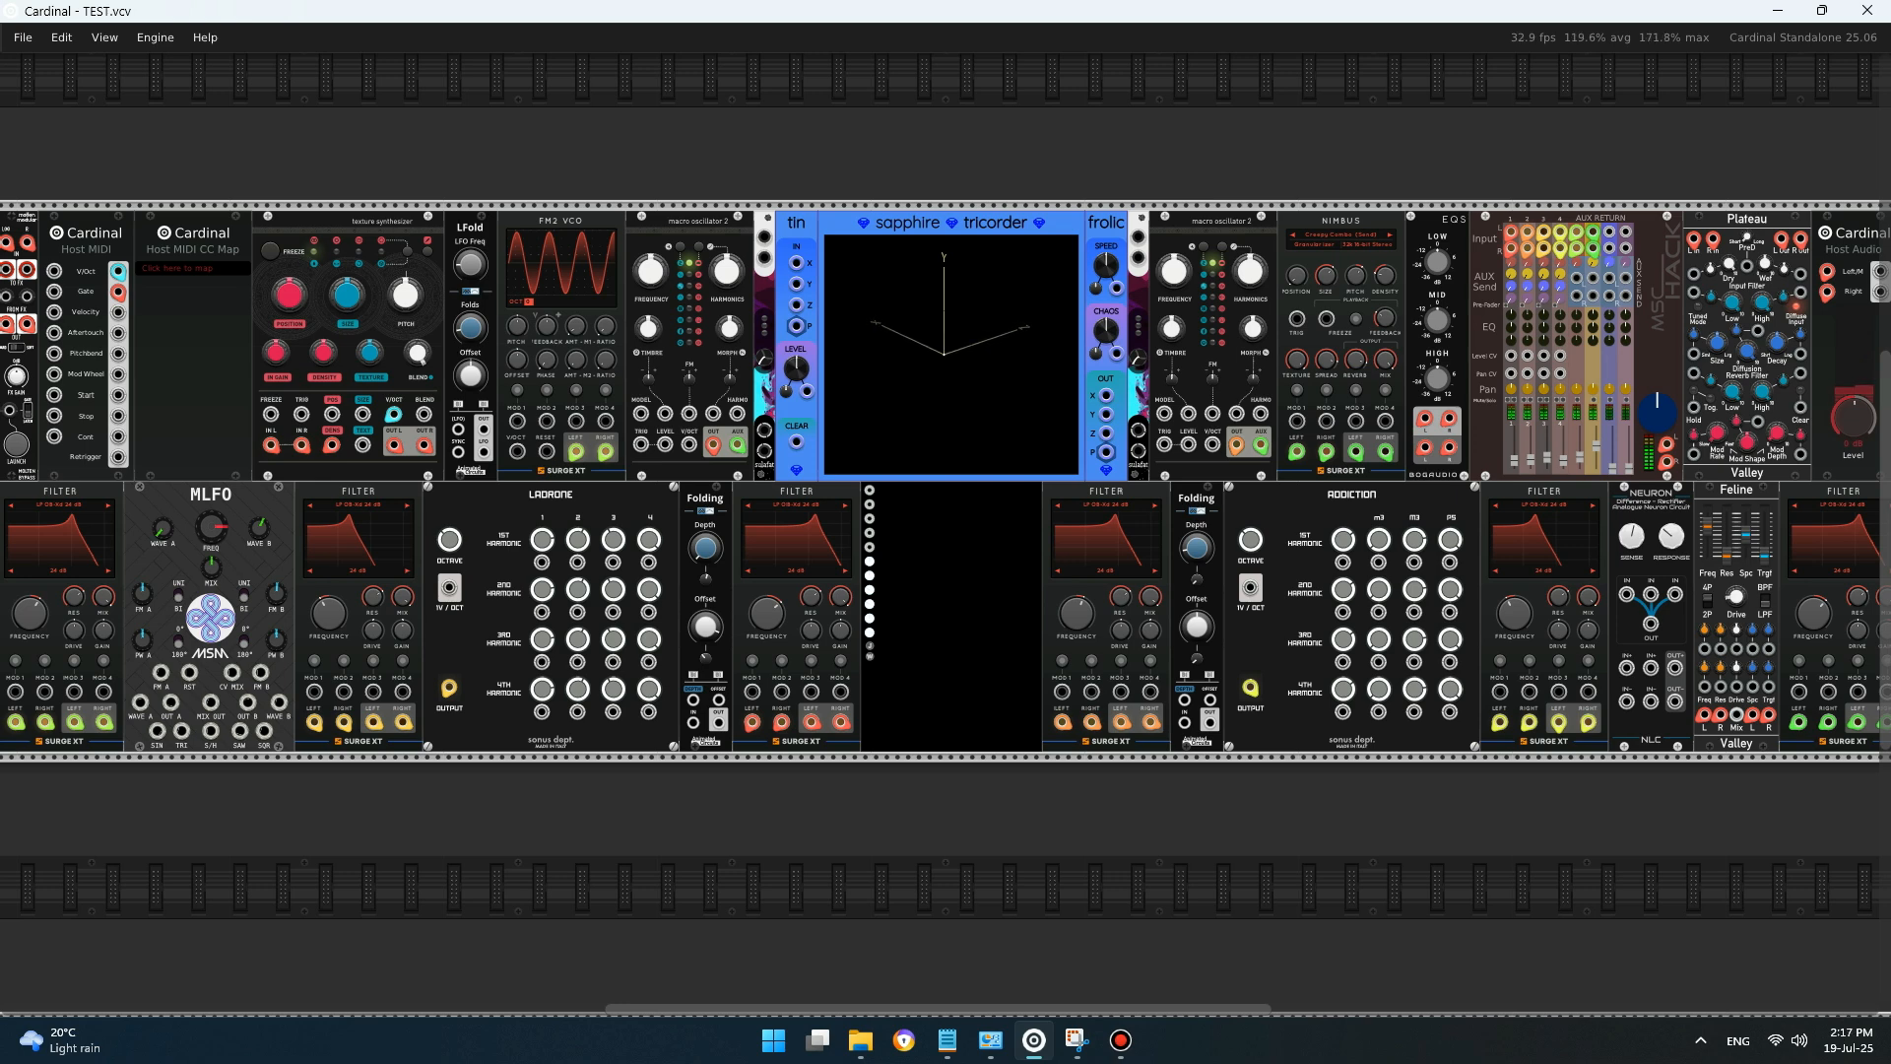
click(104, 36)
click(105, 37)
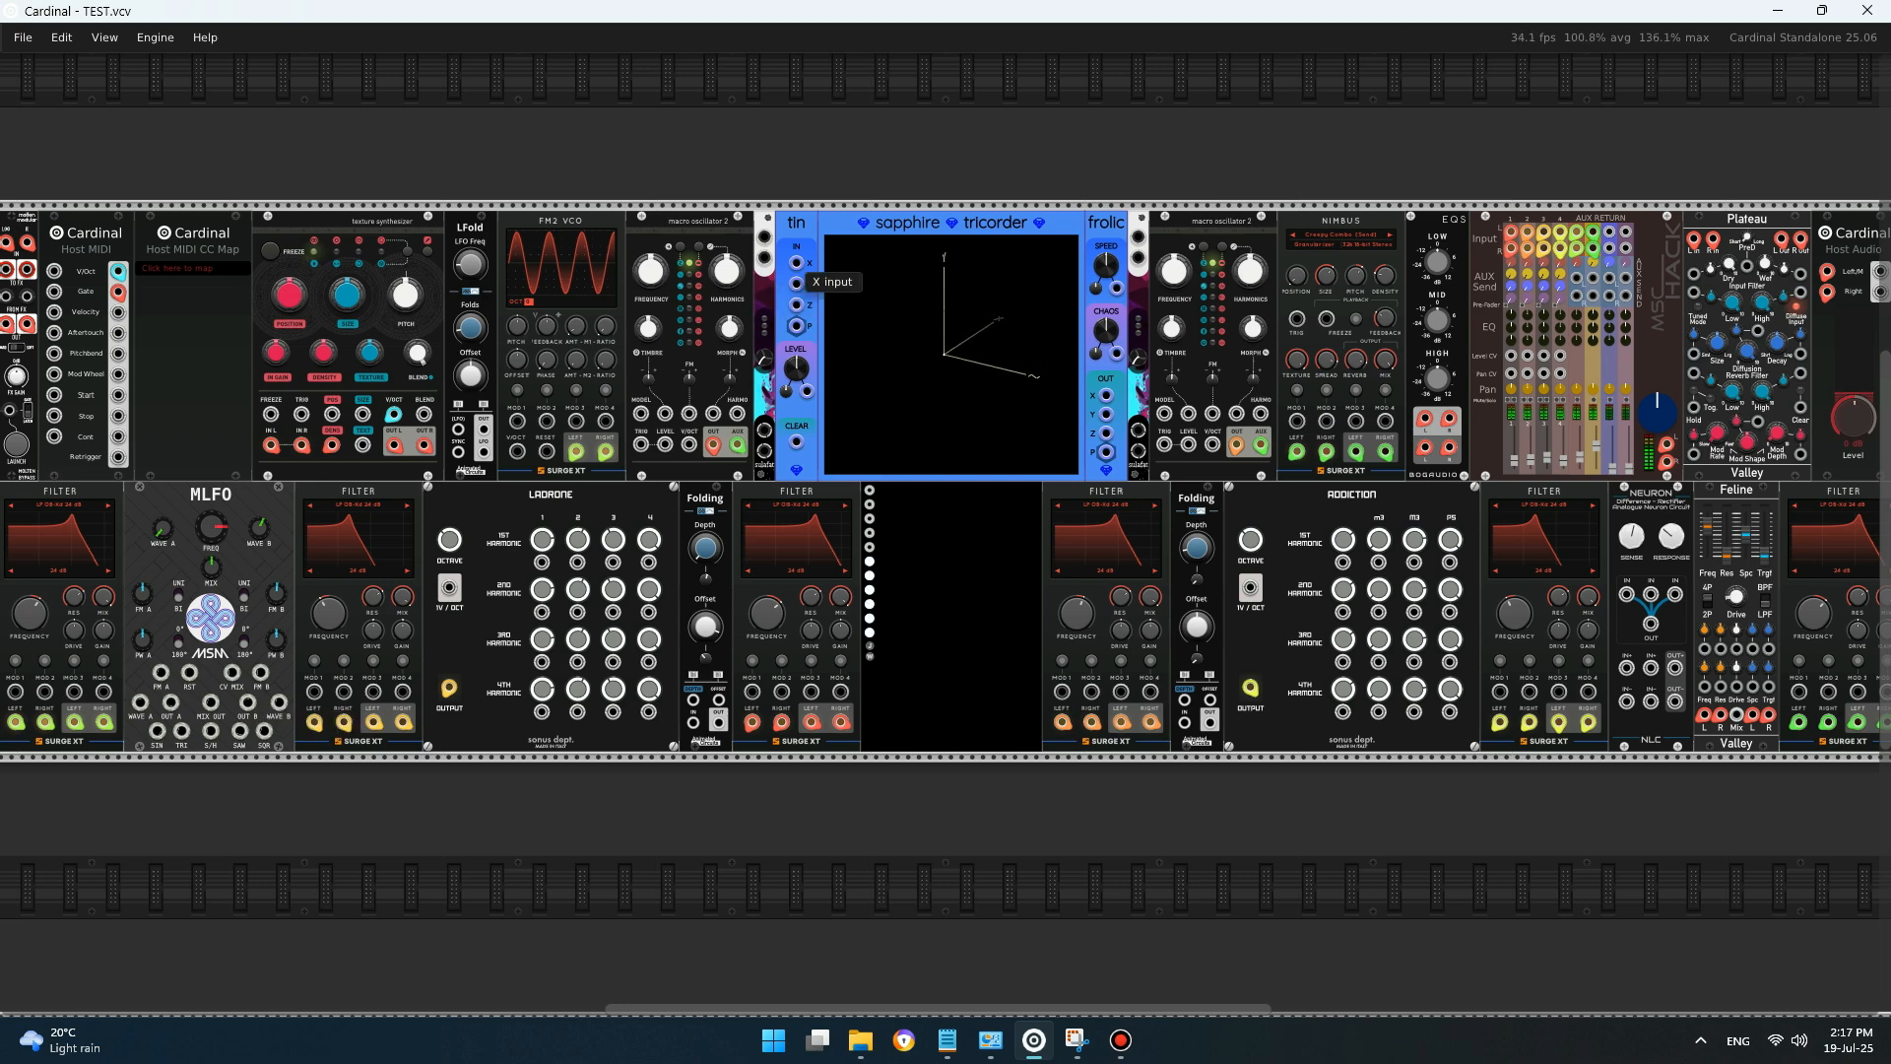
drag(798, 152, 1102, 276)
click(1143, 182)
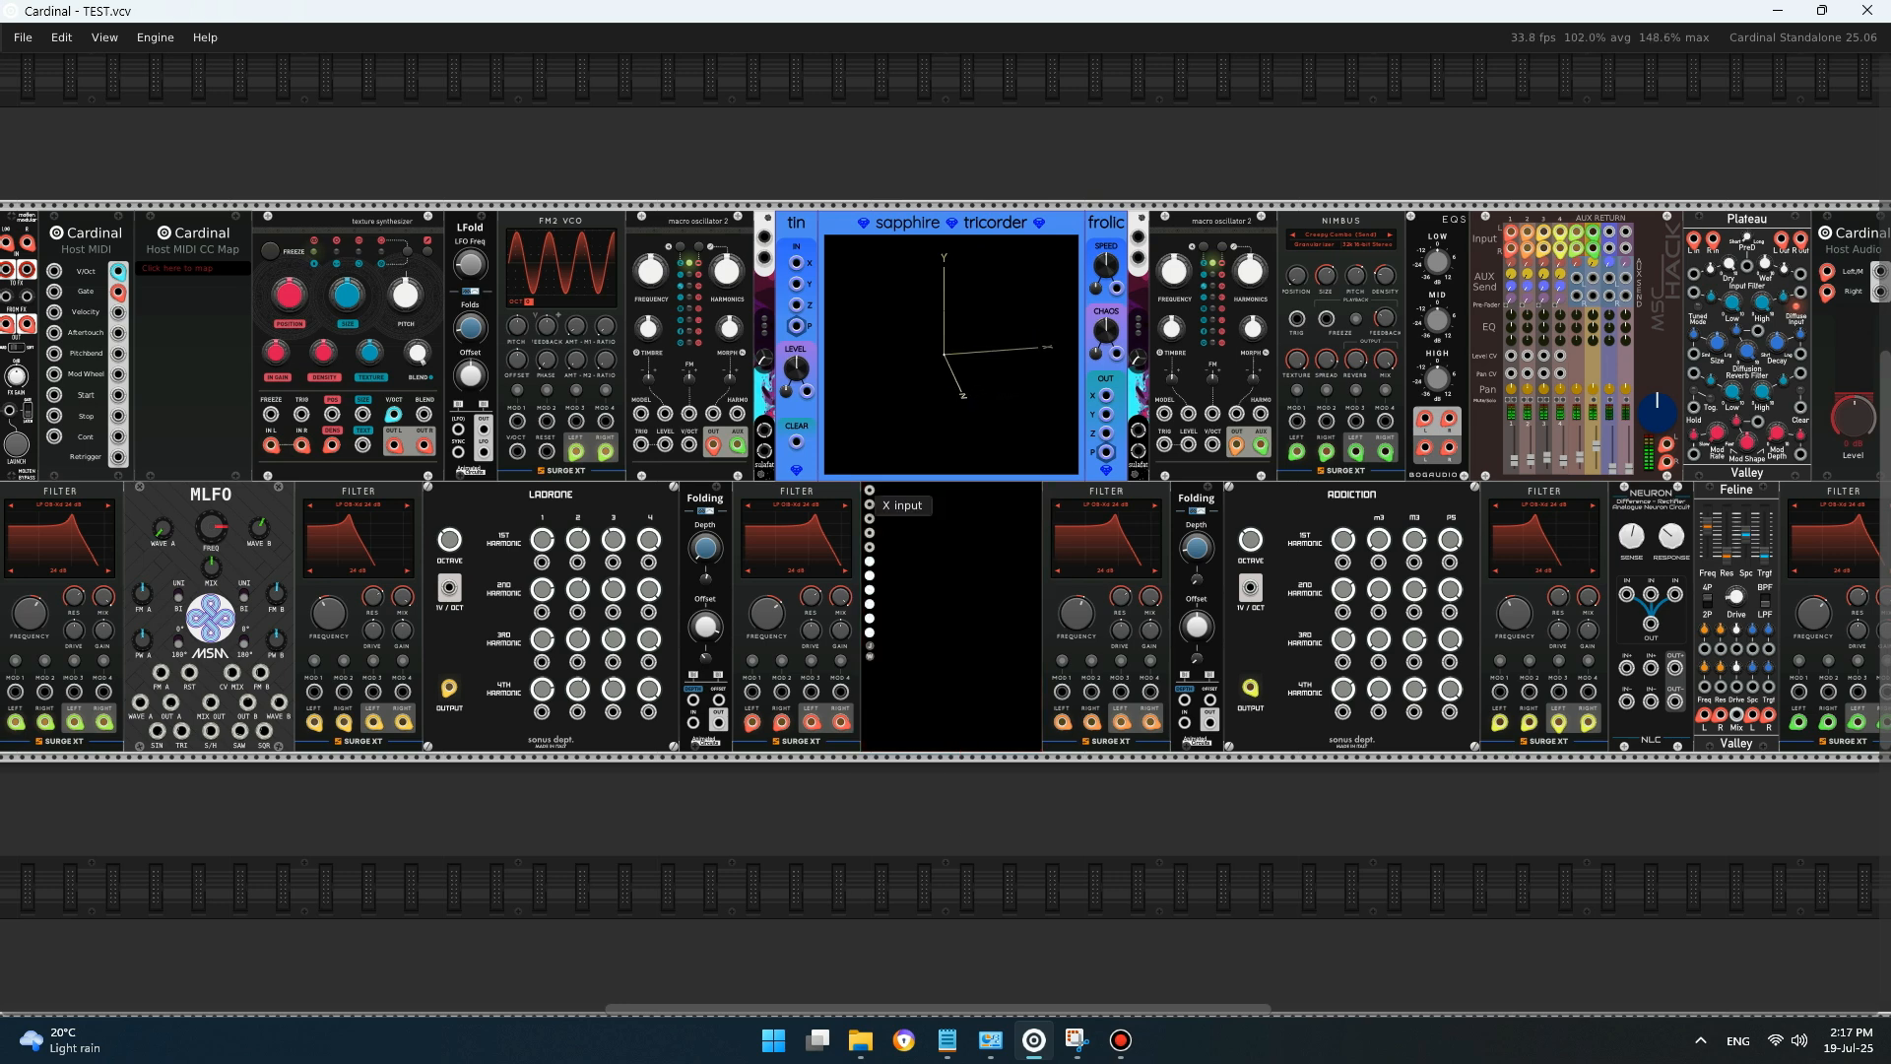
- Connect the Full Scope's X and Y inputs to Plateau's two stereo outputs with new red cables
right_click(869, 490)
click(924, 573)
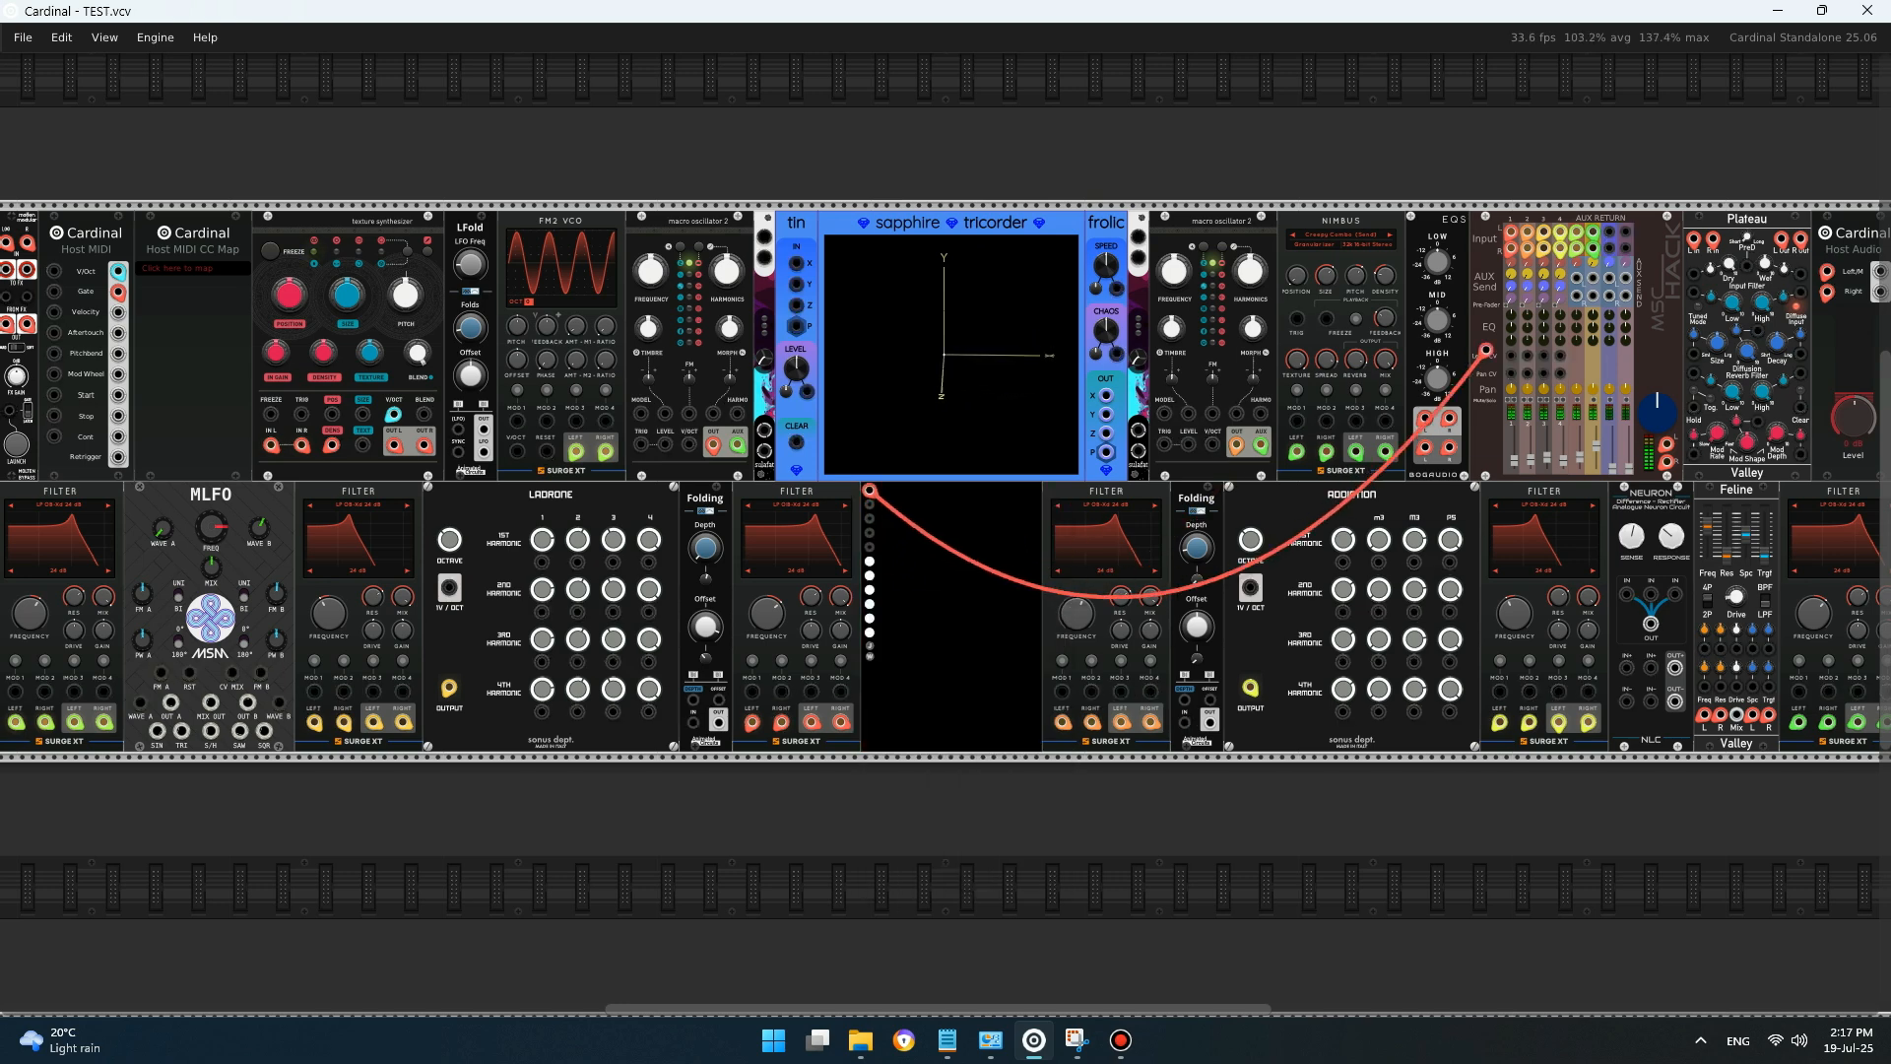
drag(1803, 254, 1801, 239)
right_click(869, 505)
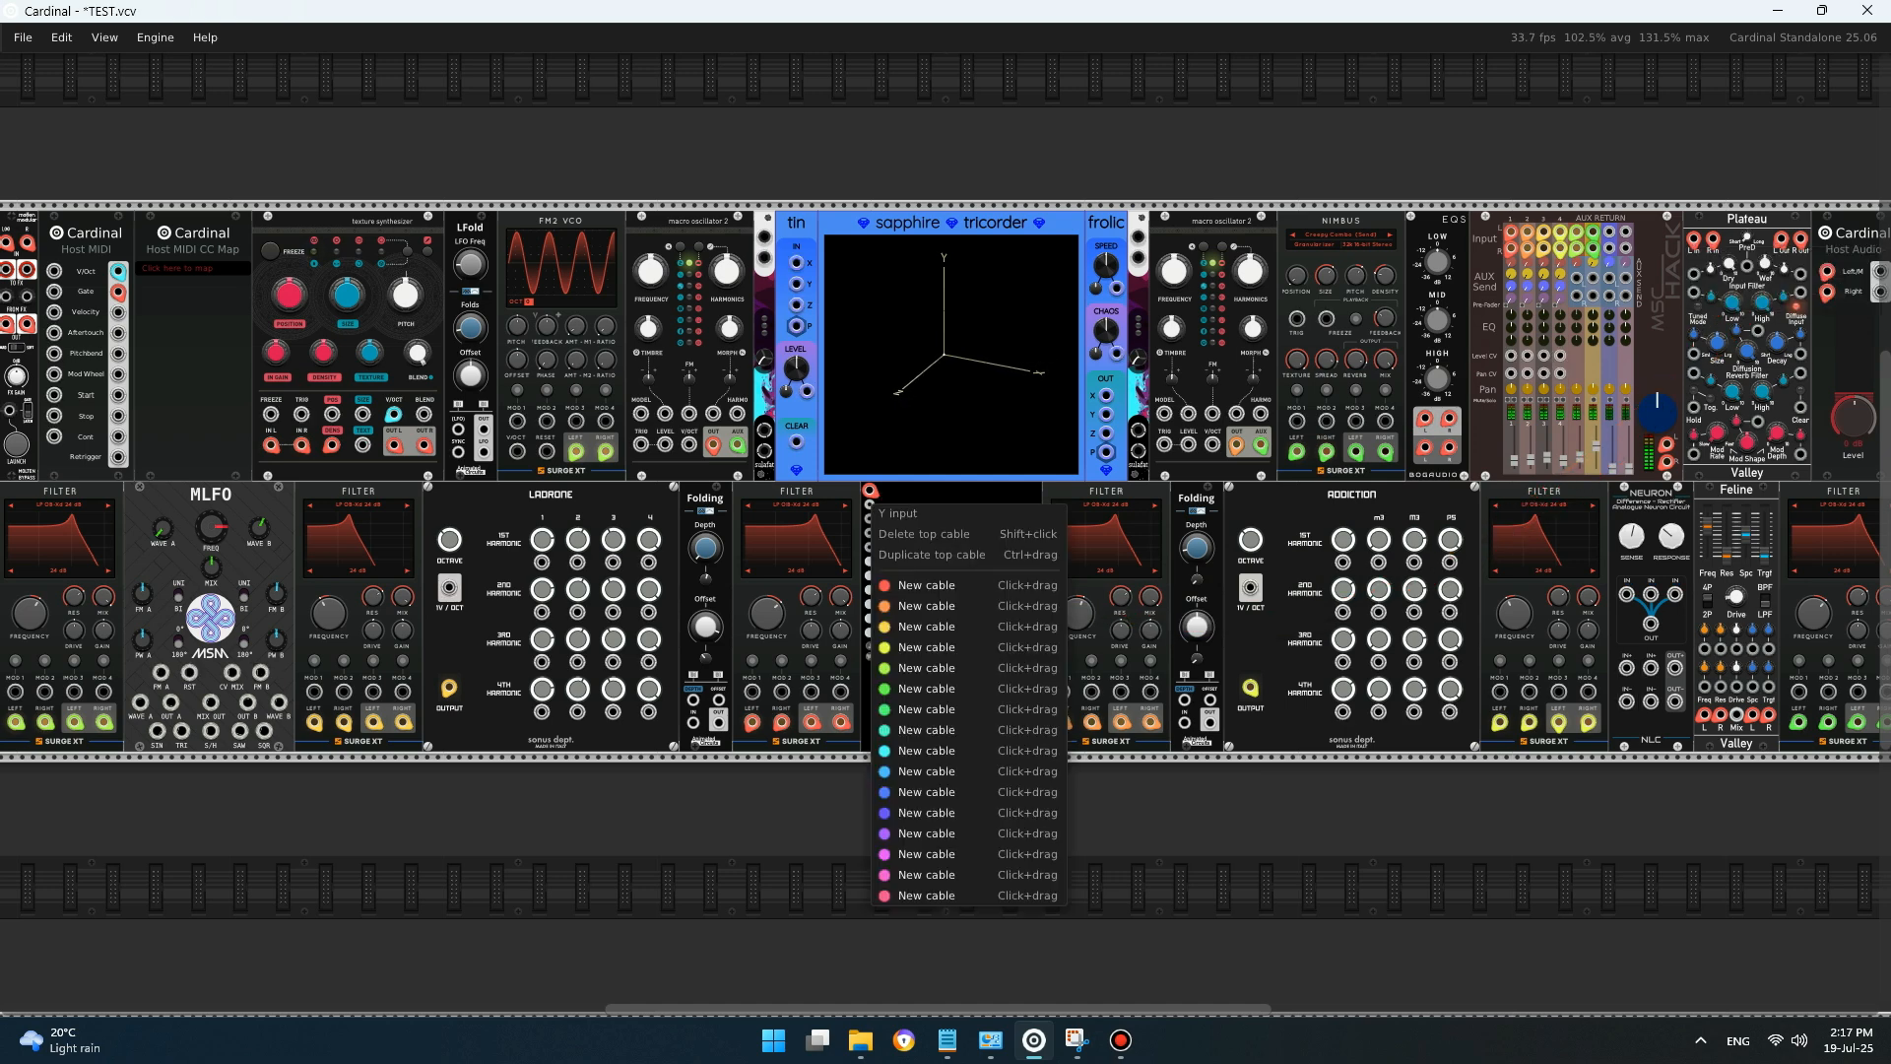
click(906, 585)
drag(1625, 245, 1781, 240)
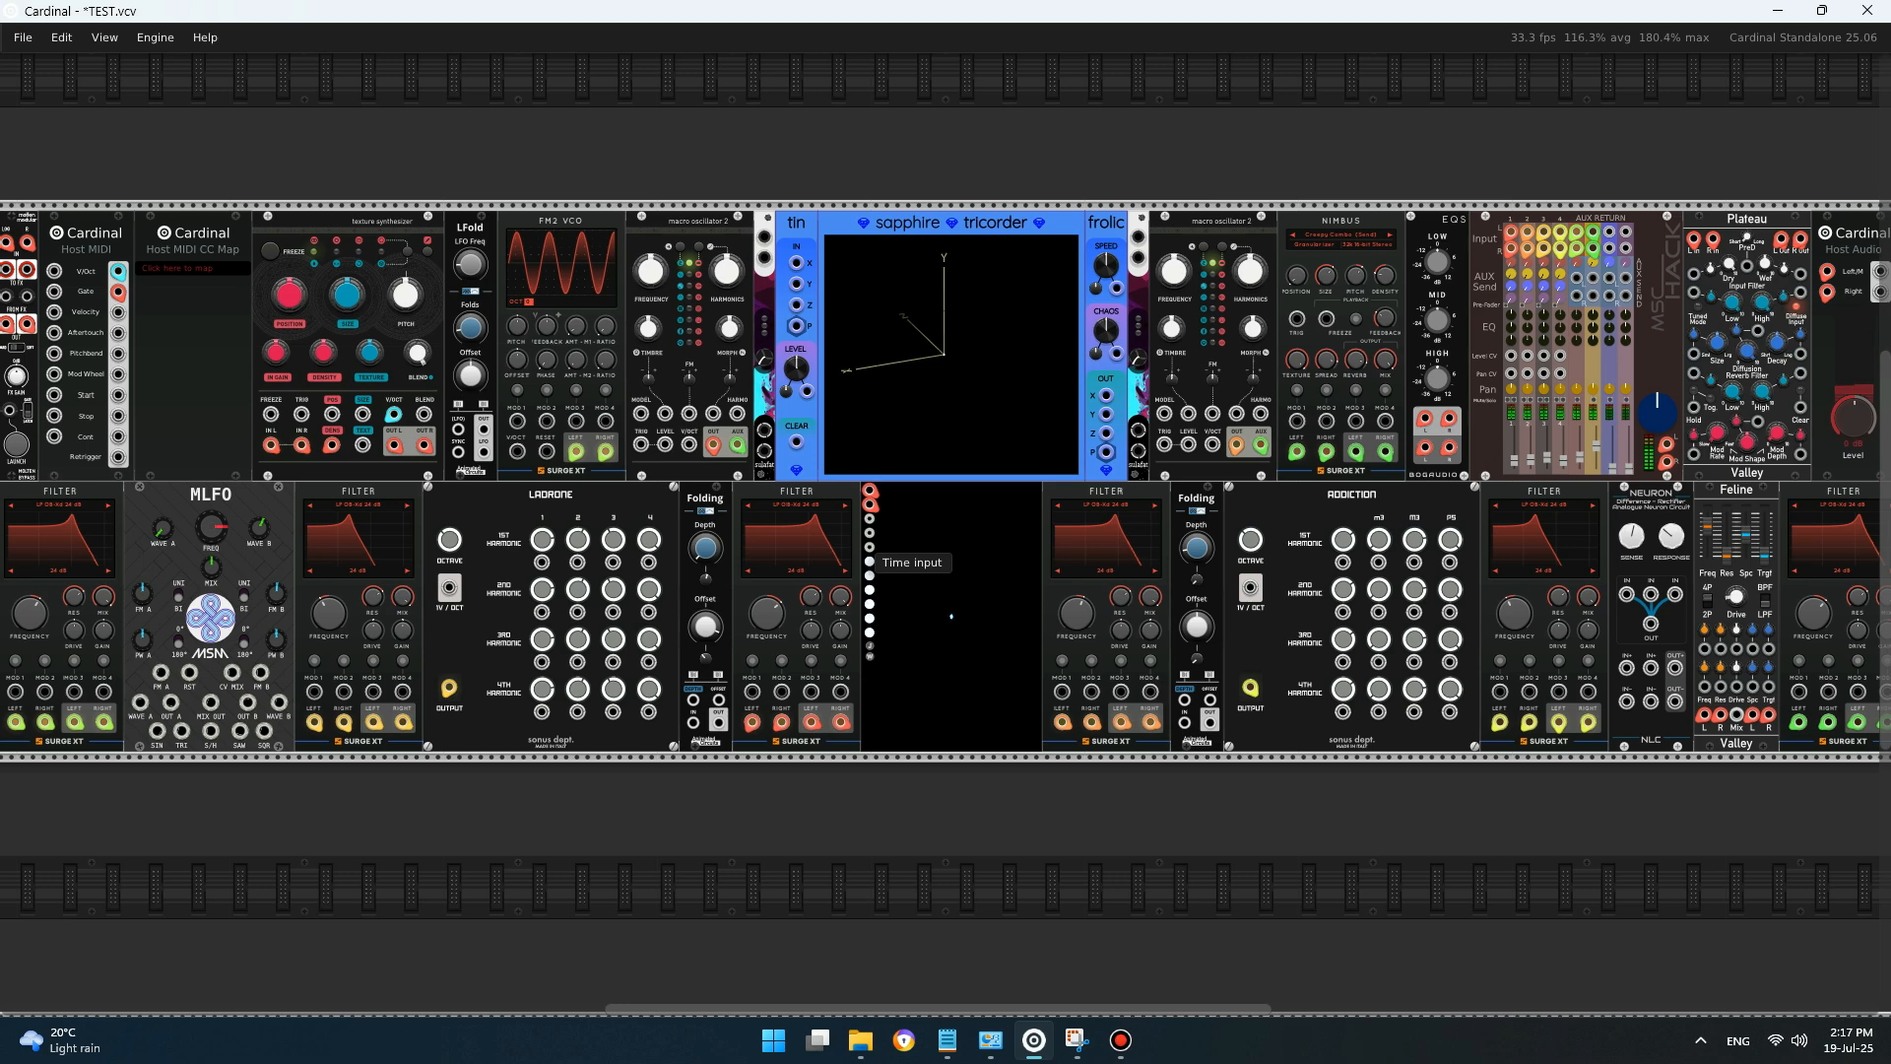
- Connect the Full Scope's Time input to the Host MIDI Pitchbend output with a new cyan cable
right_click(870, 547)
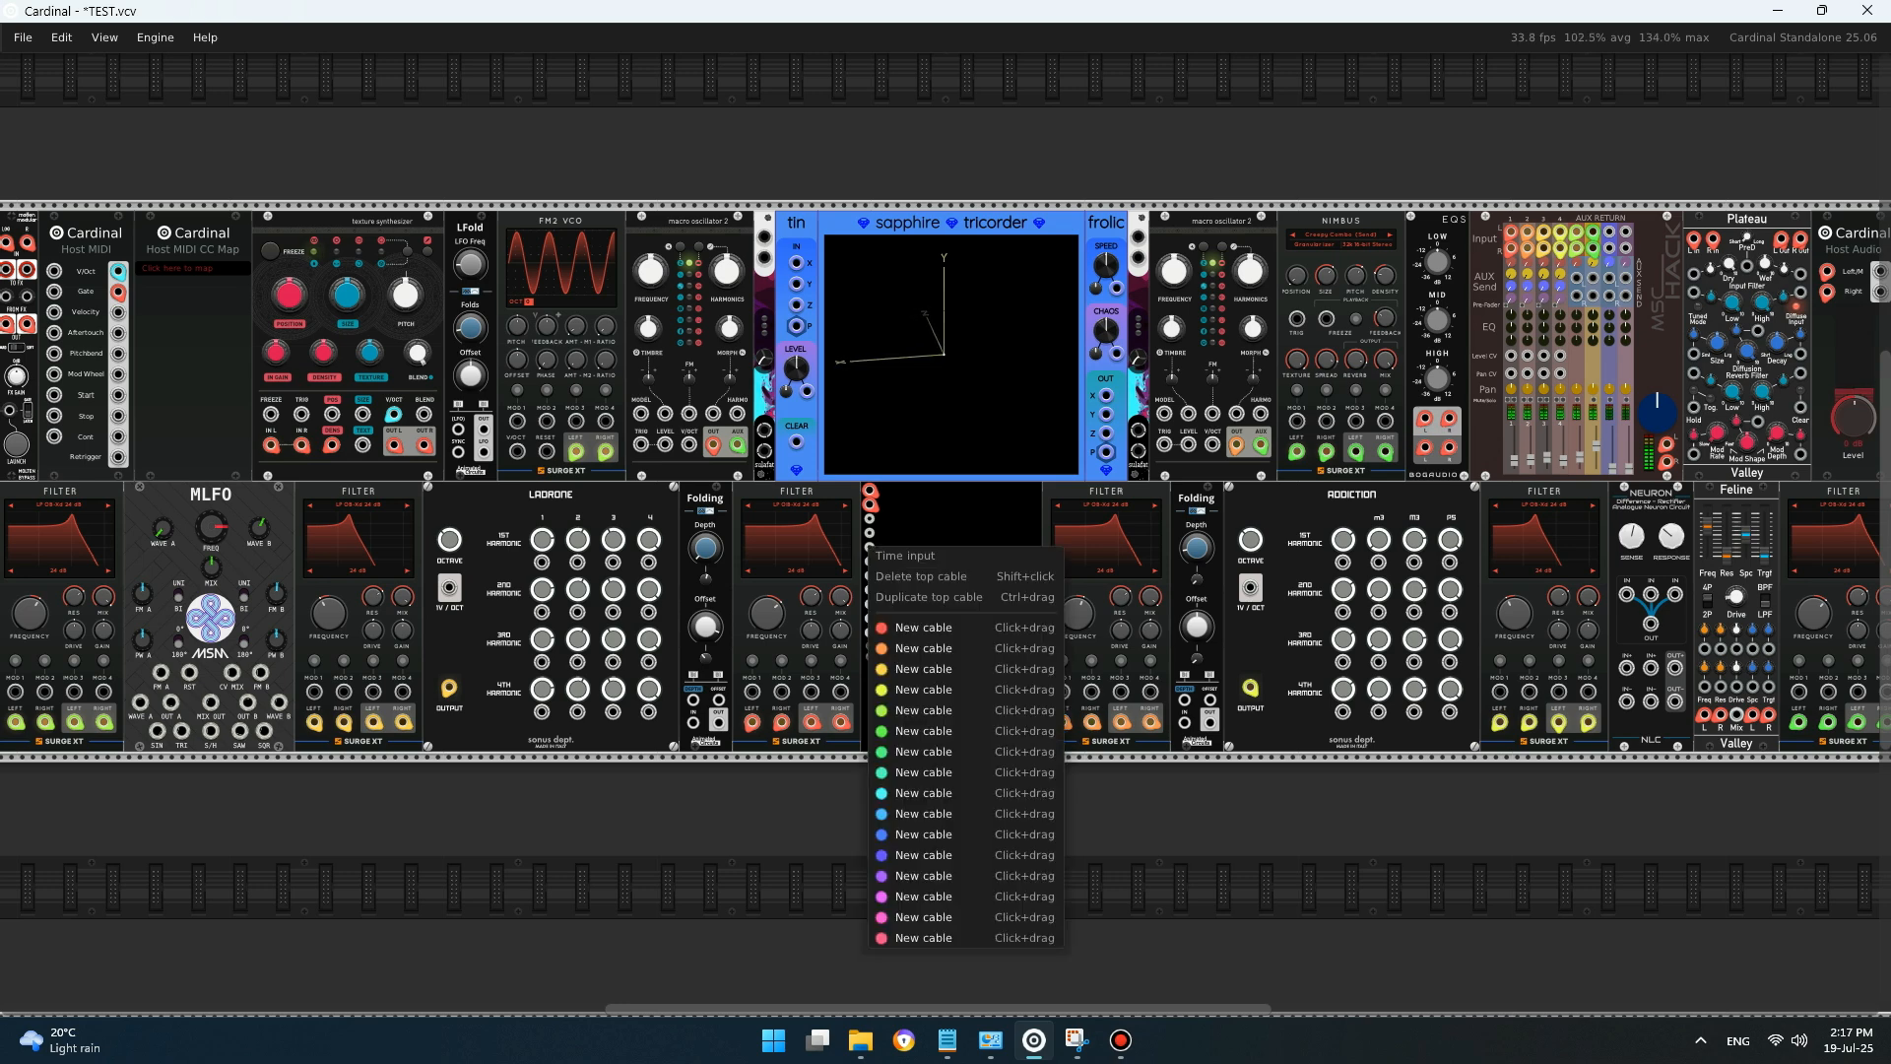
click(936, 814)
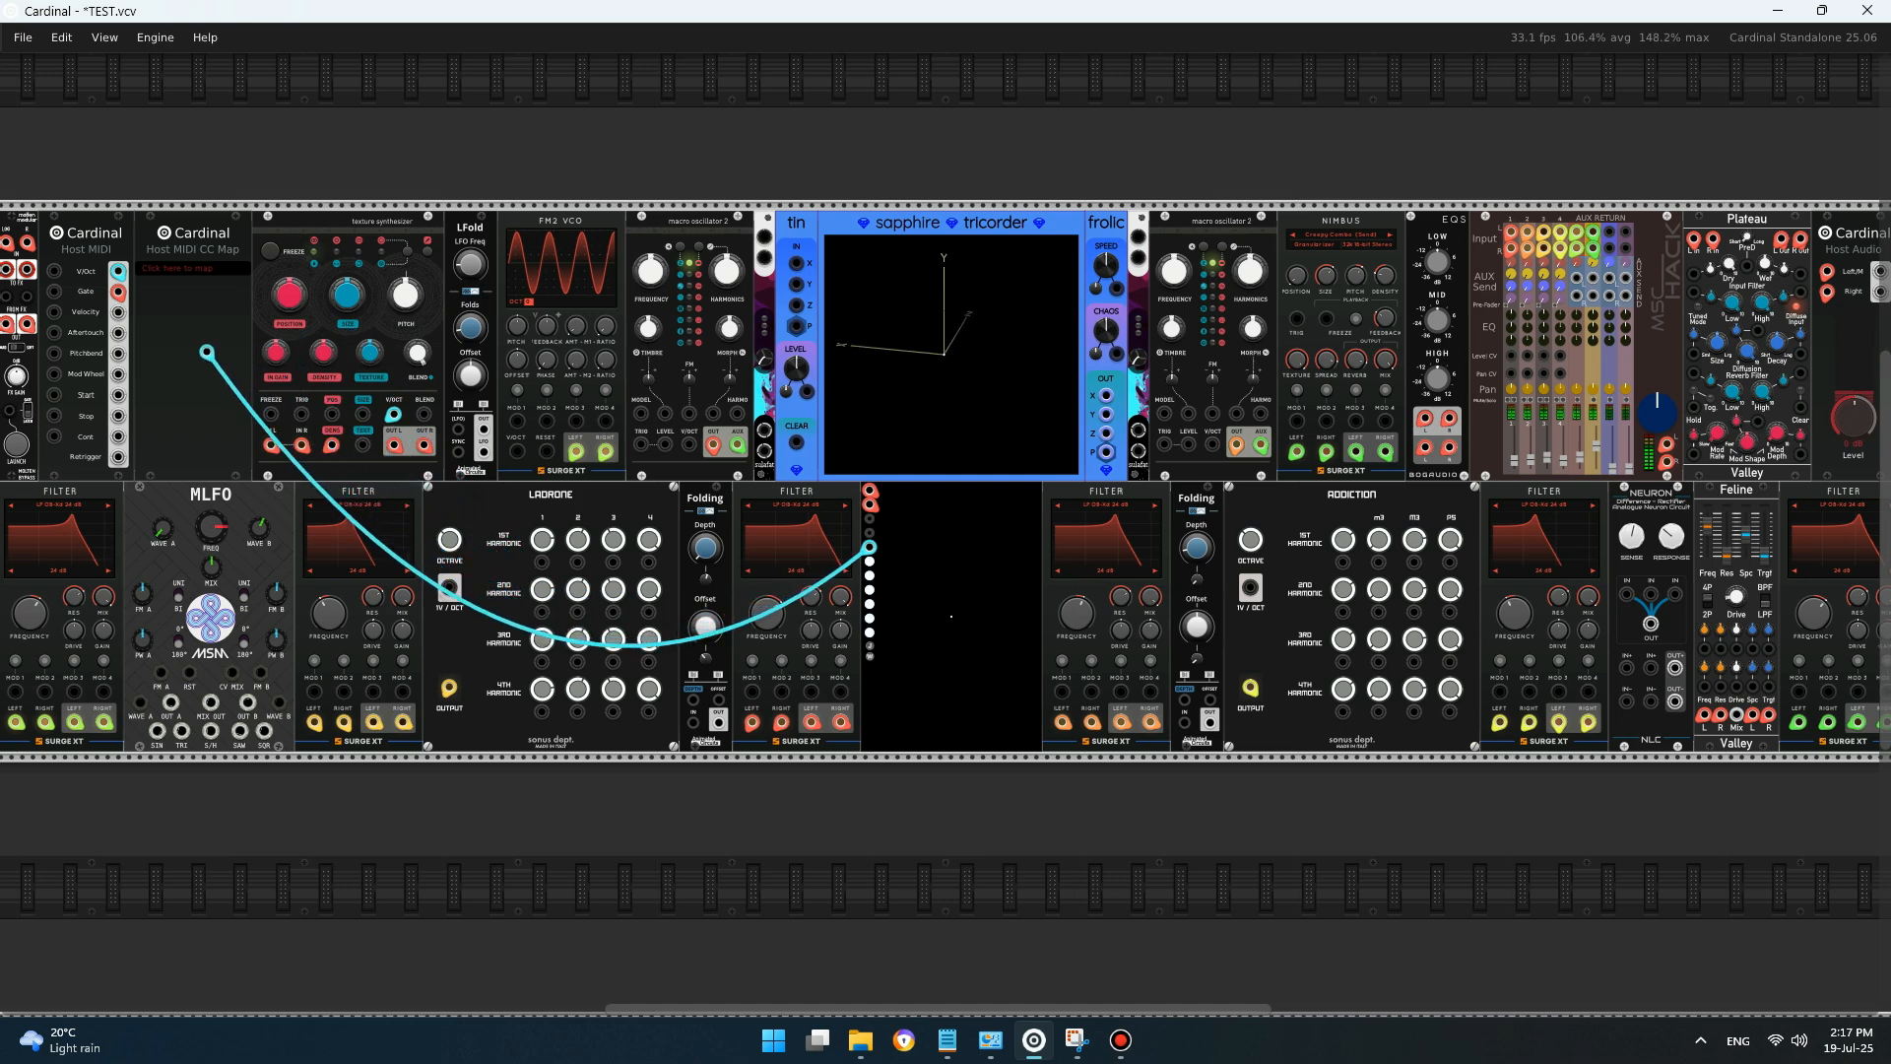
click(118, 353)
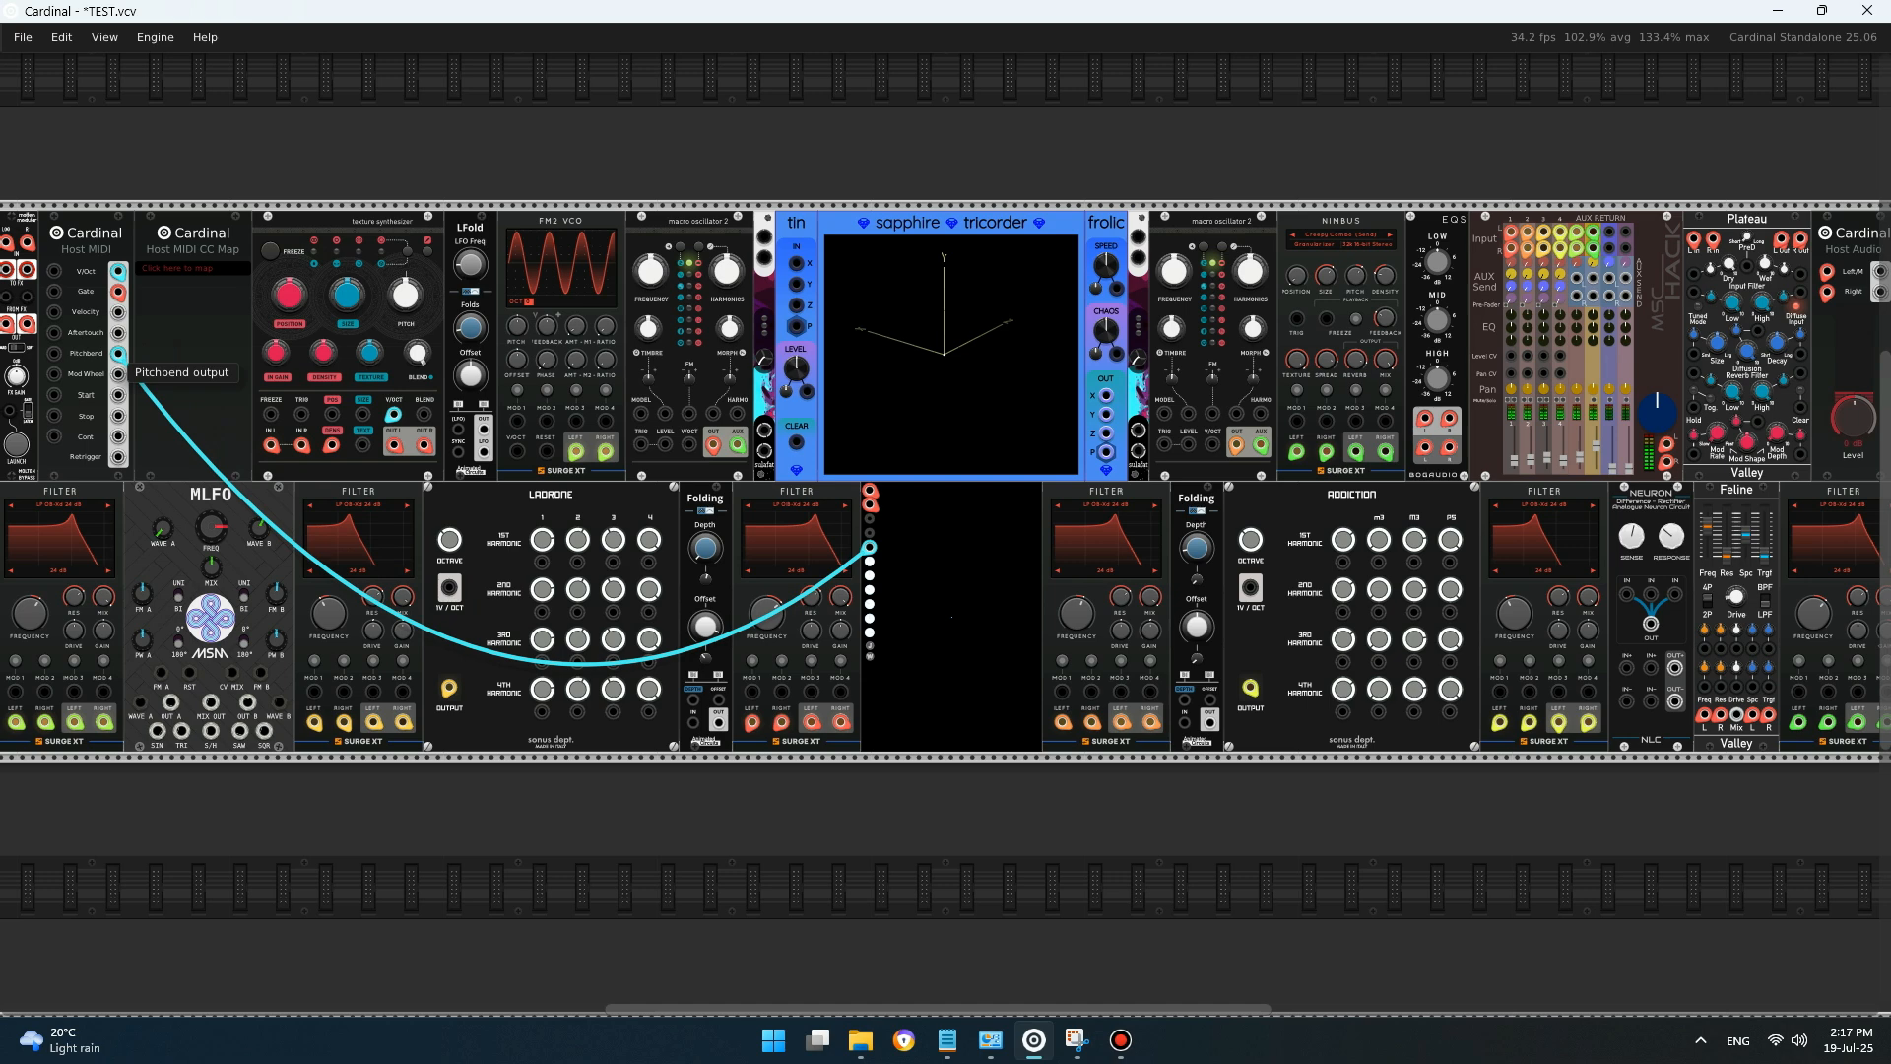
drag(120, 357, 118, 353)
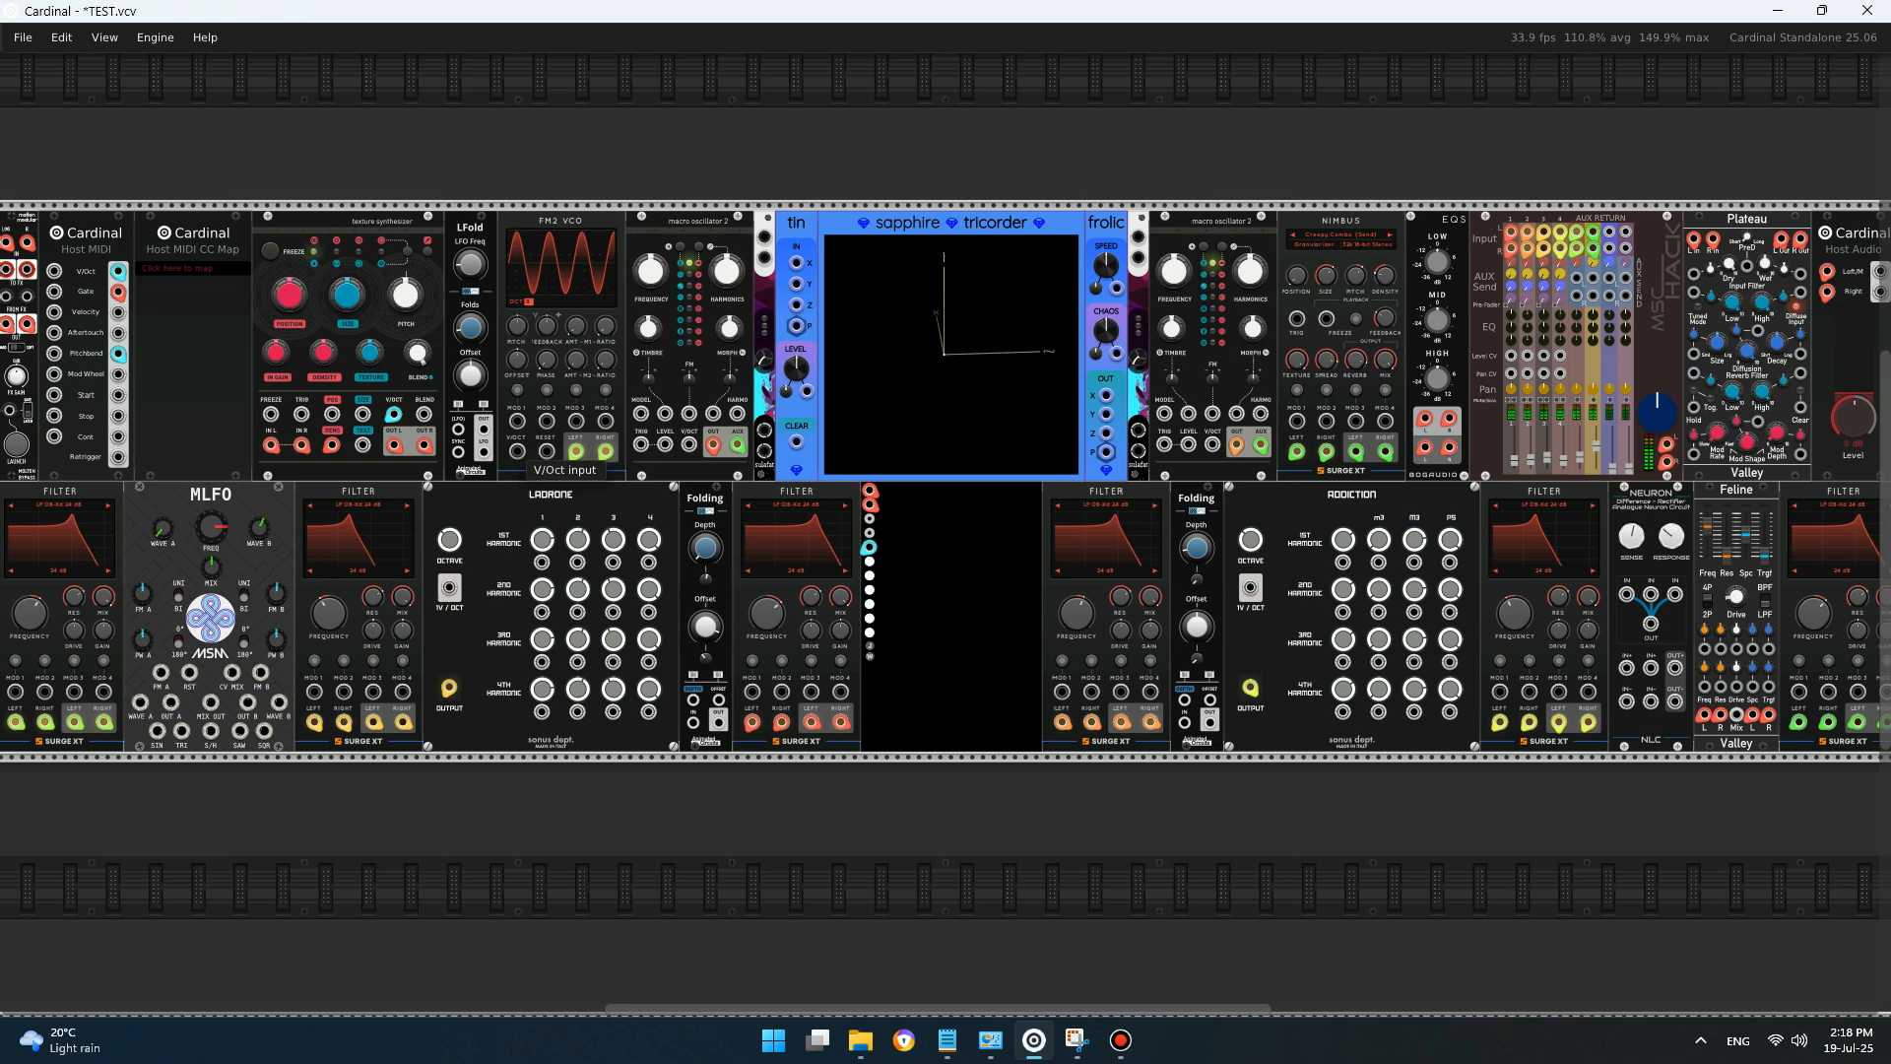
- Connect the FM2 VCO's V/Oct input to the Host MIDI Pitchbend output with a new cyan cable
drag(516, 450, 119, 272)
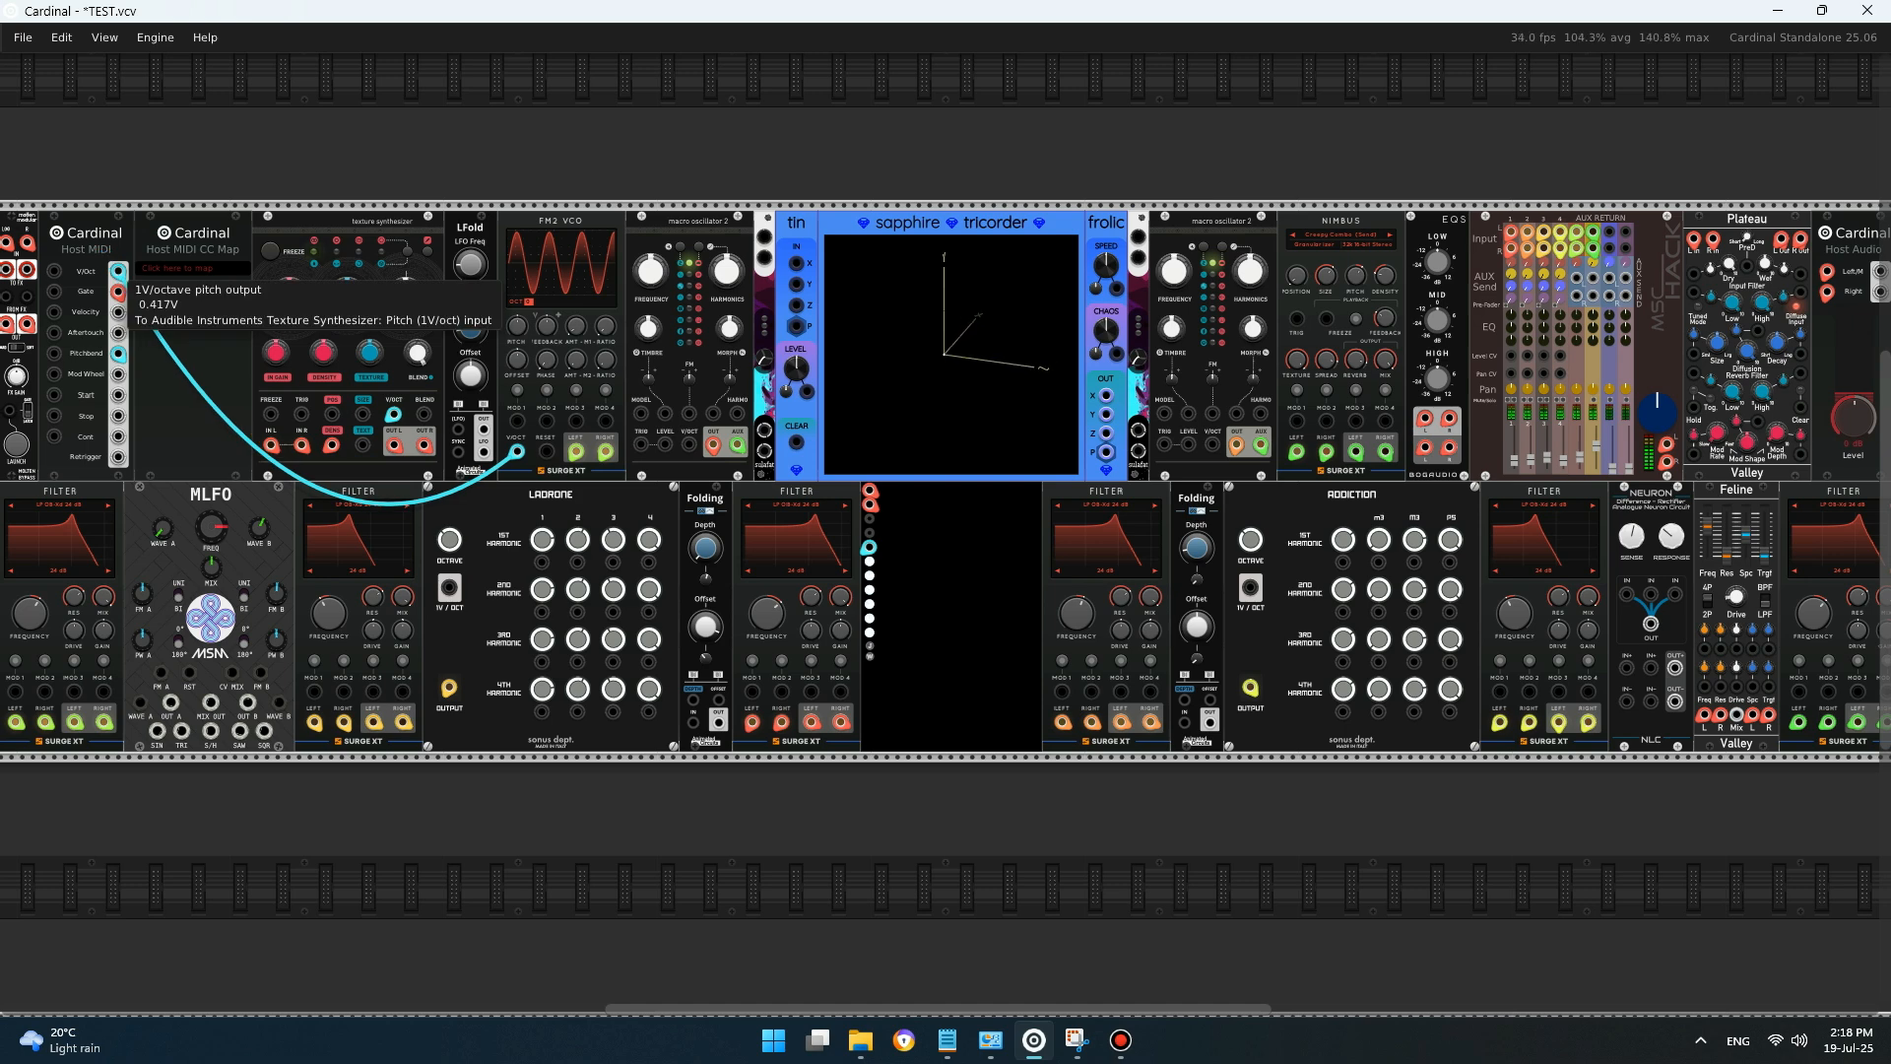
drag(119, 272, 484, 182)
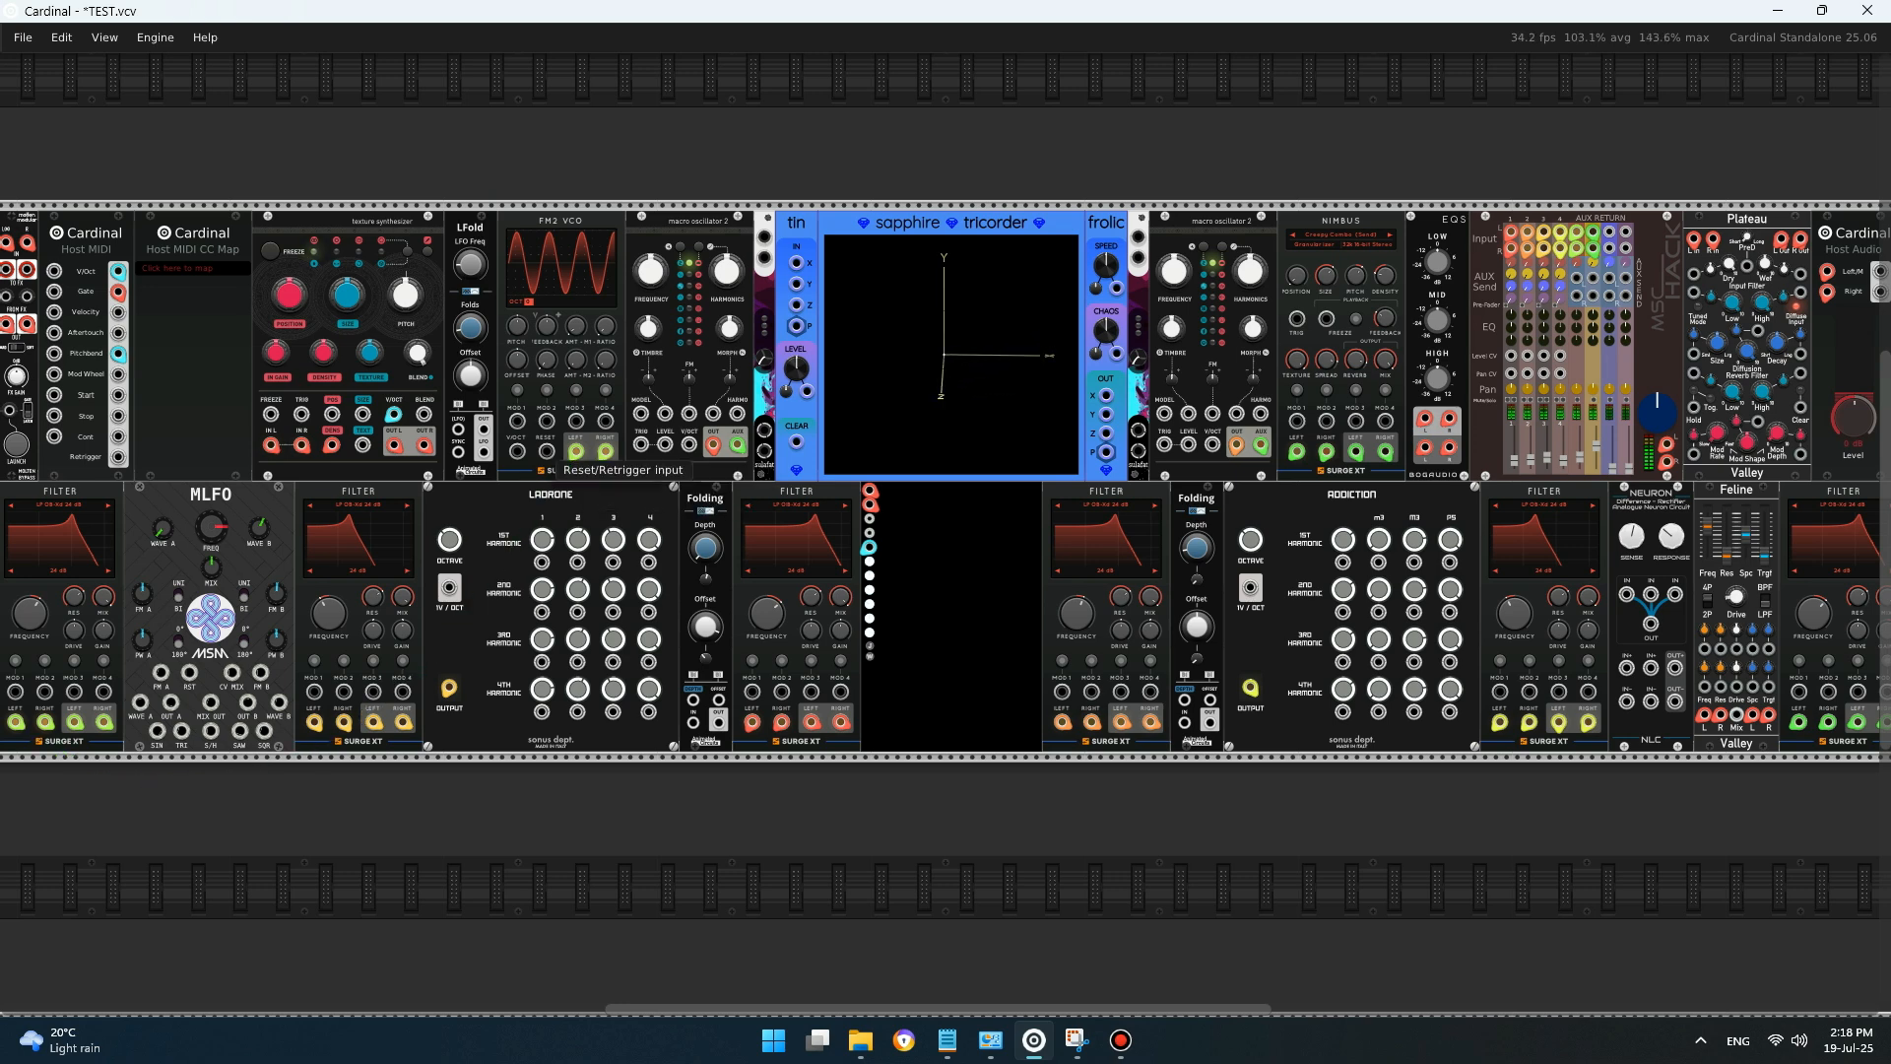
right_click(517, 450)
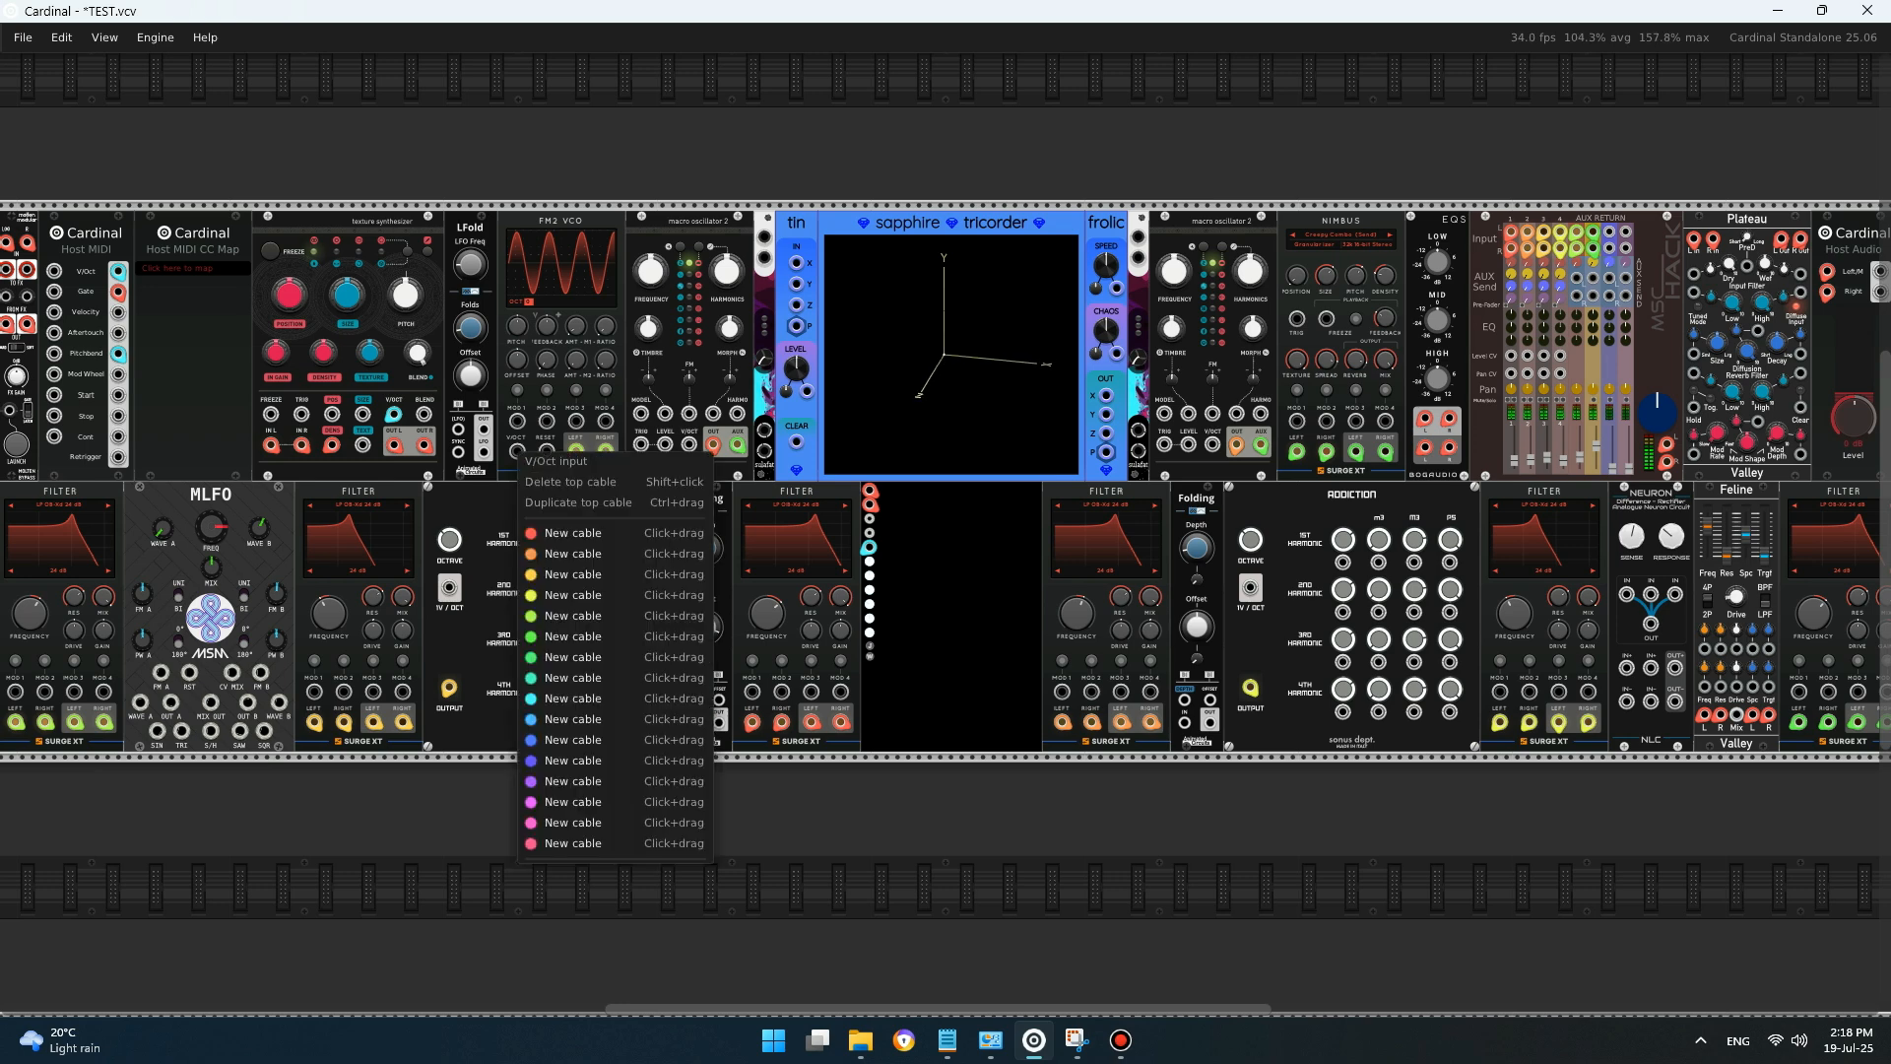
click(591, 698)
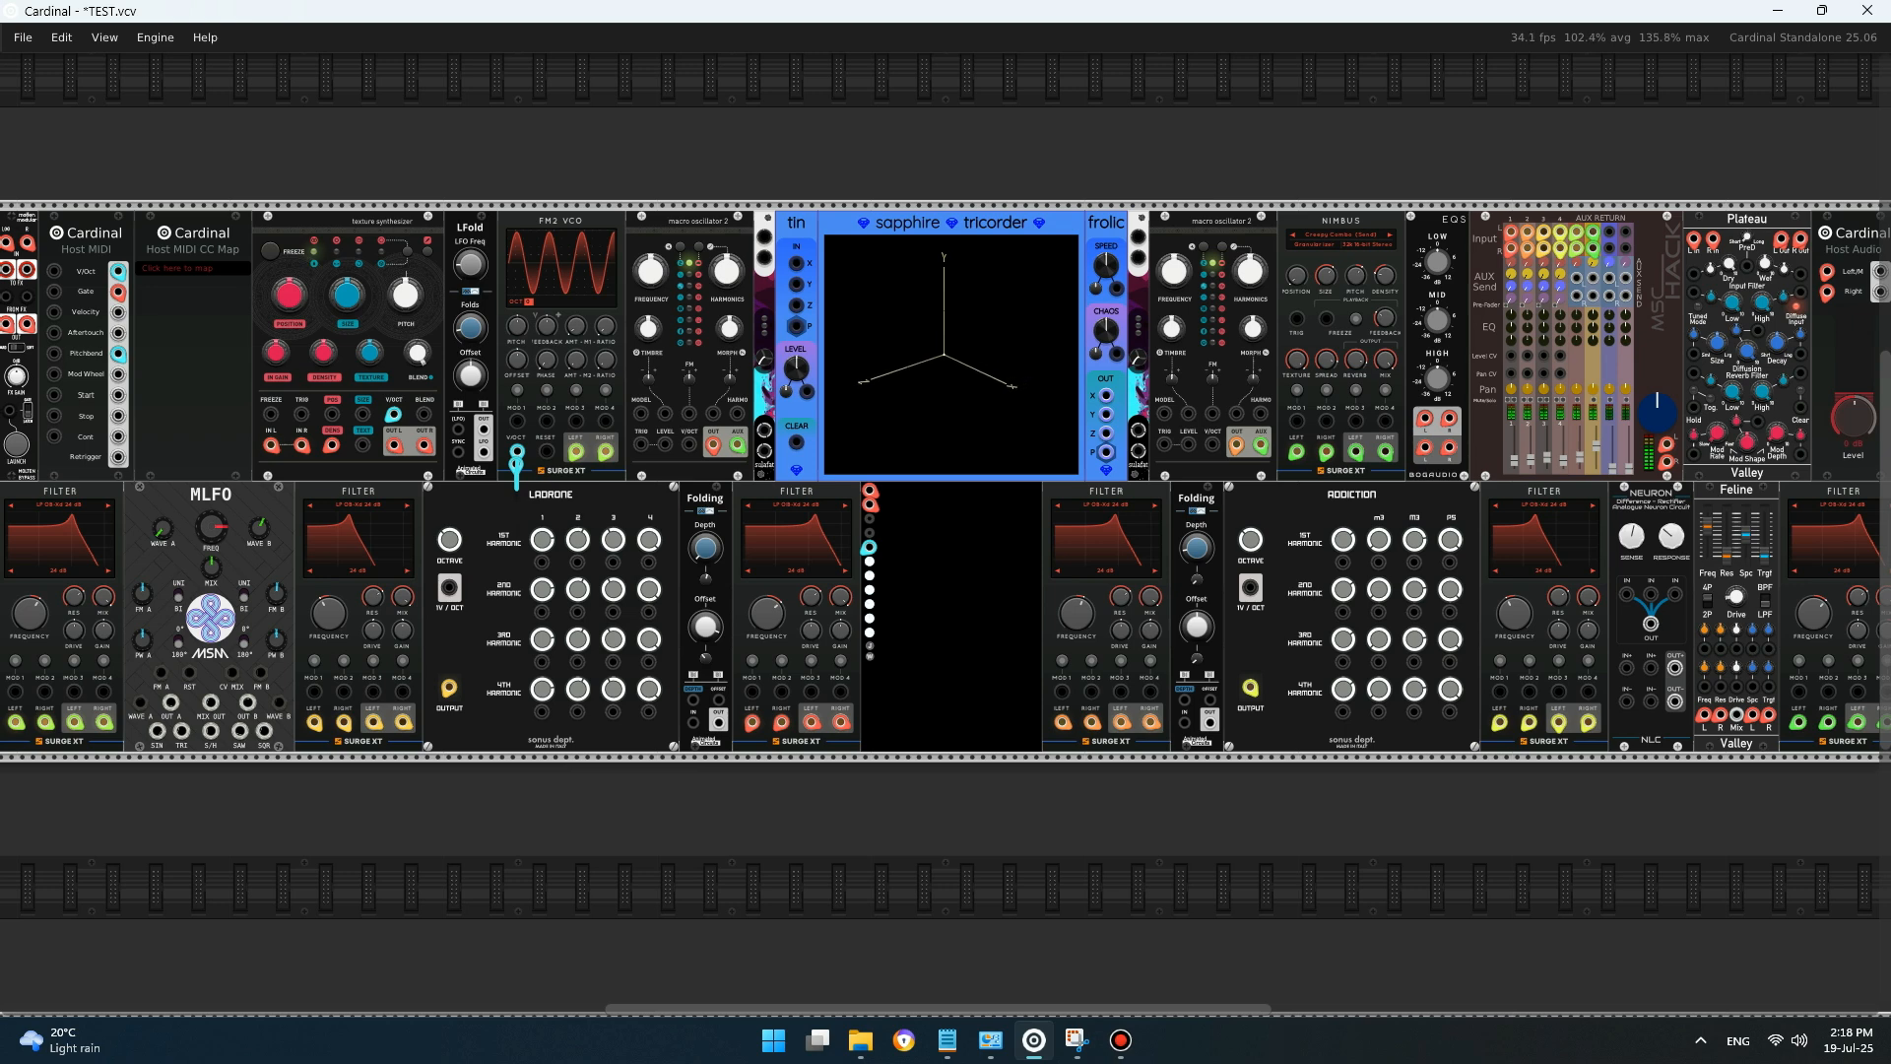
drag(516, 483, 118, 353)
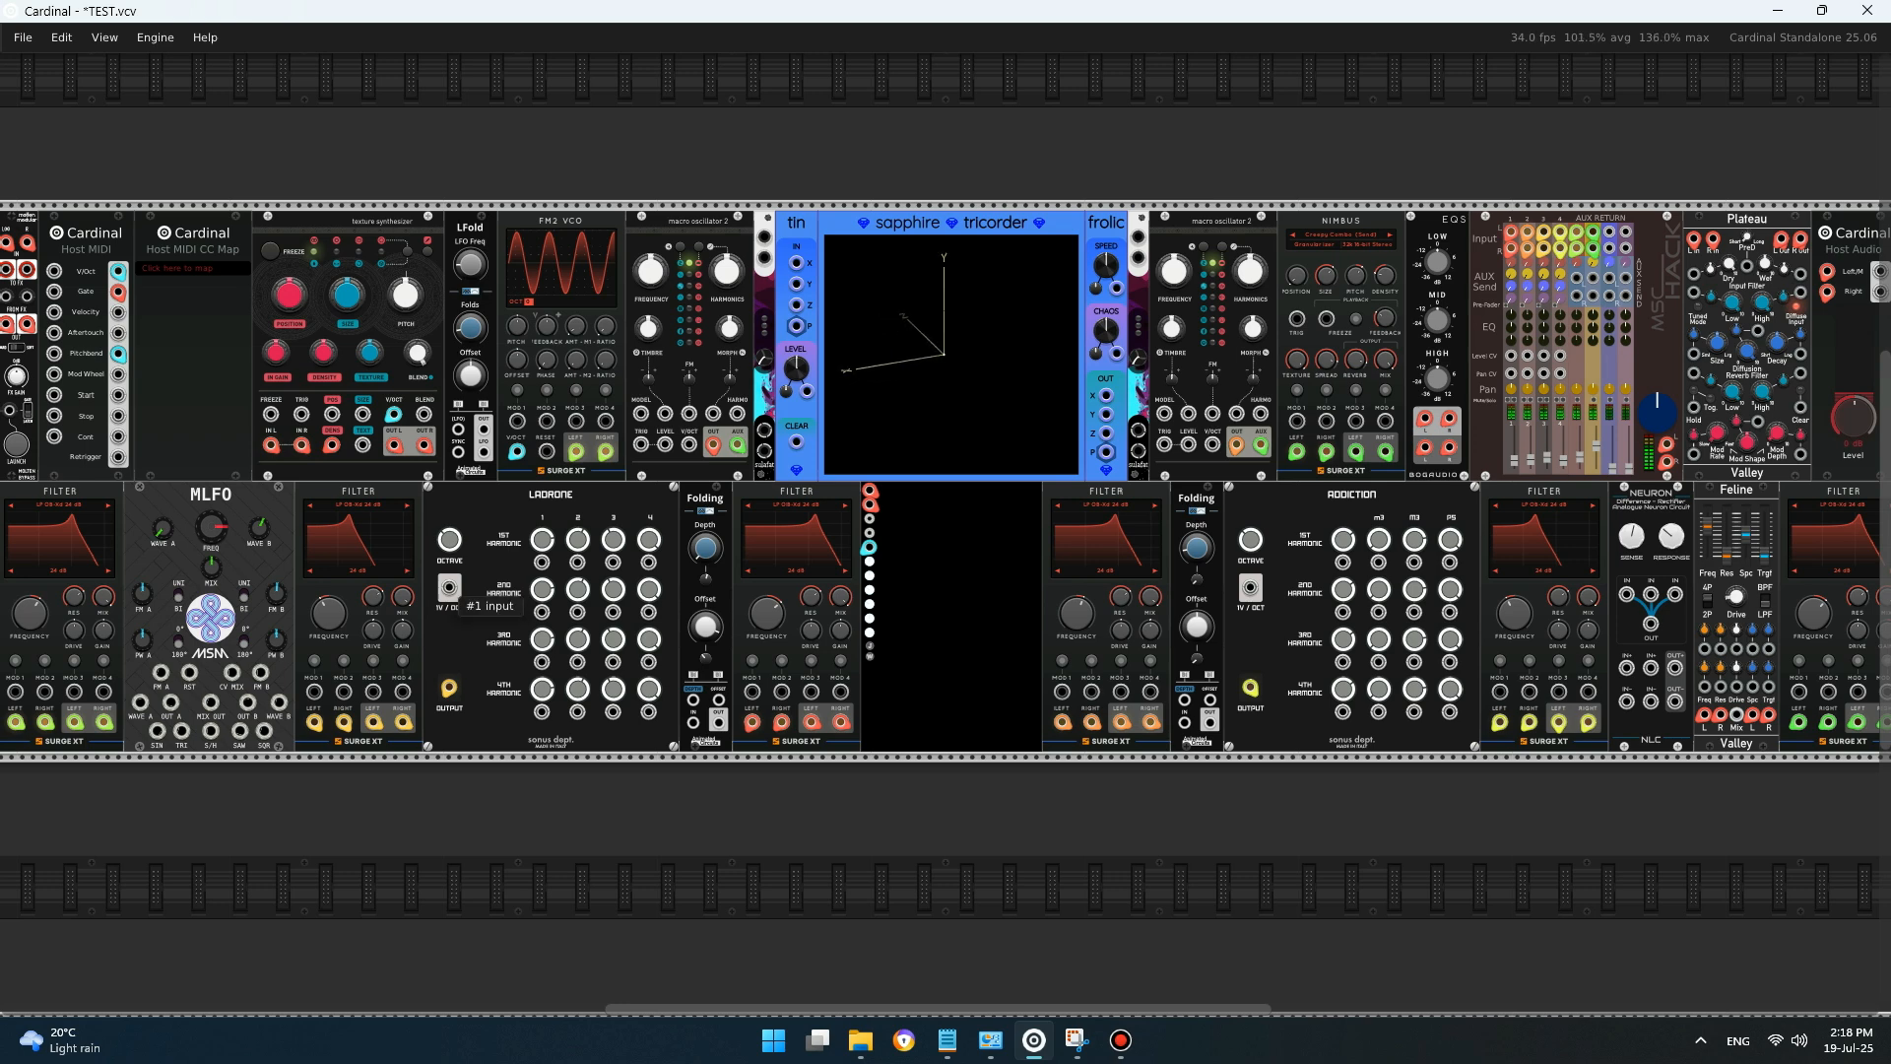
- Connect the 1V/Oct inputs of Ladrone and the macro oscillator 2 beside FM2 VCO to the Host MIDI Pitchbend output with cyan cables
right_click(449, 589)
click(512, 852)
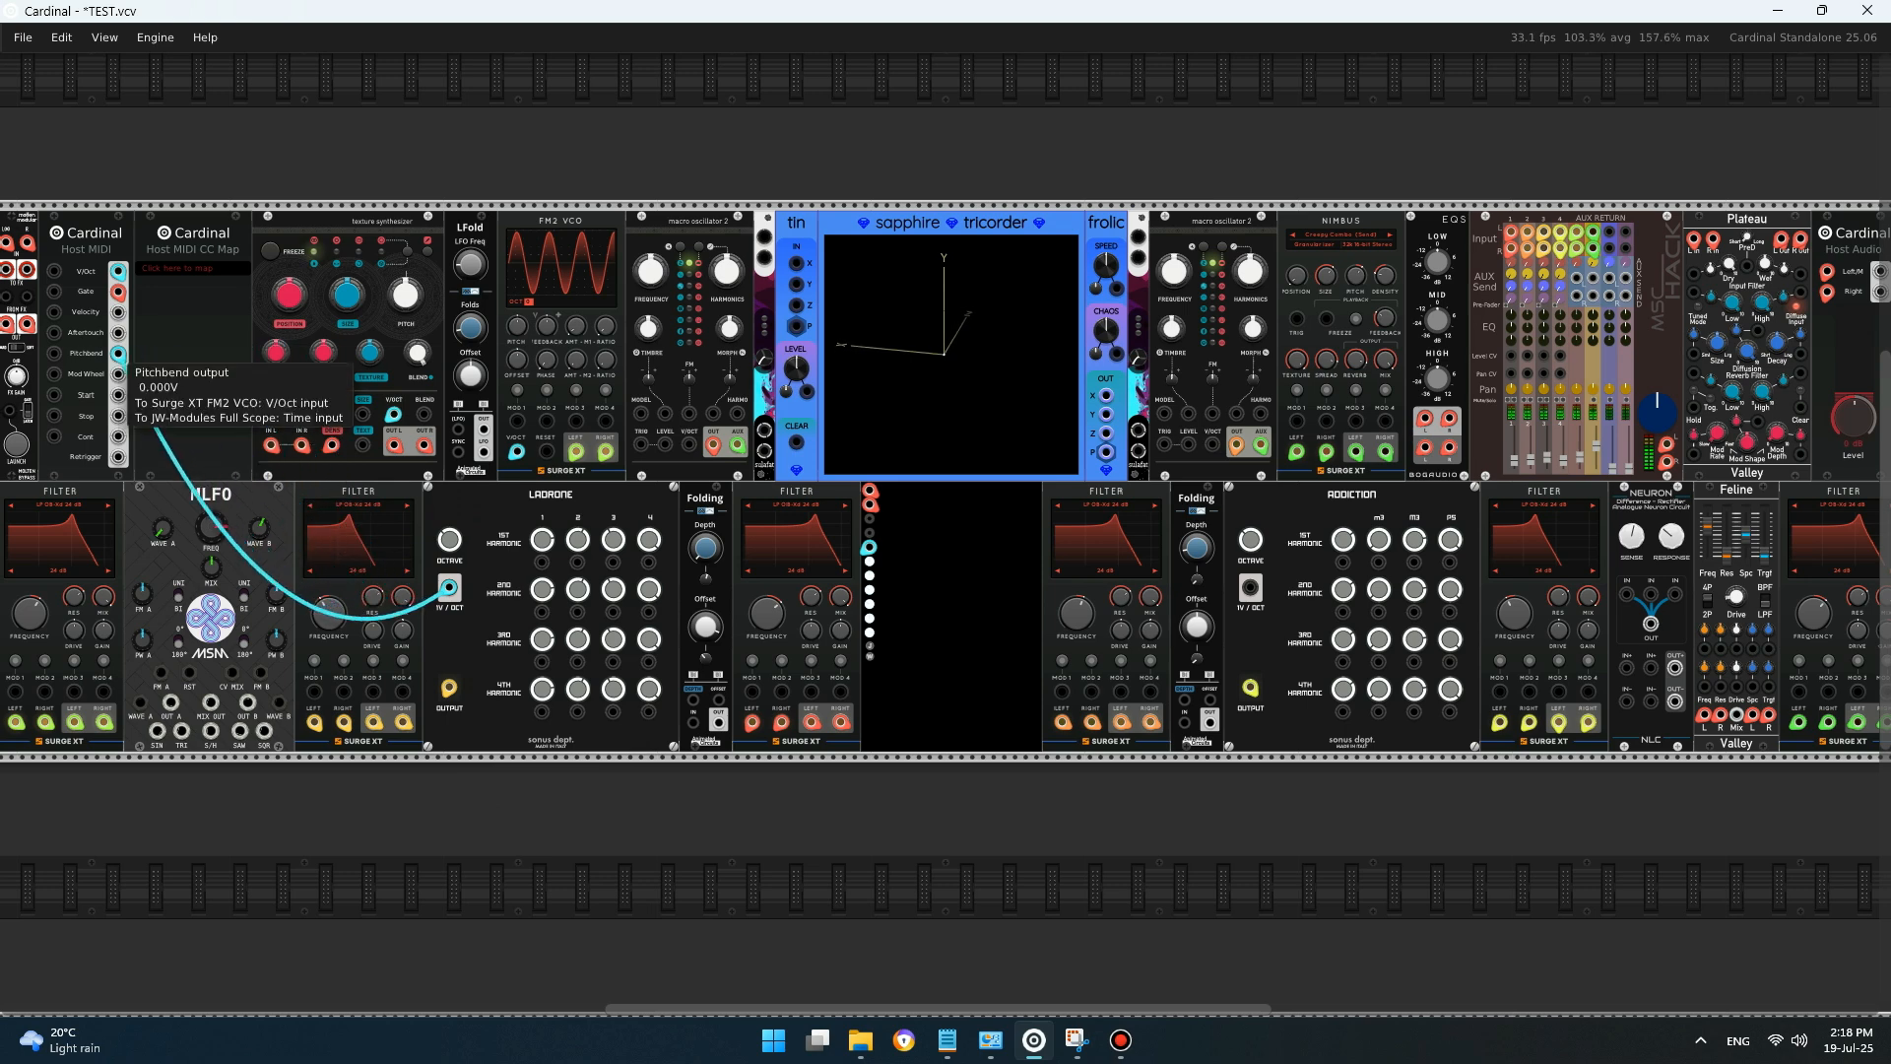
click(118, 353)
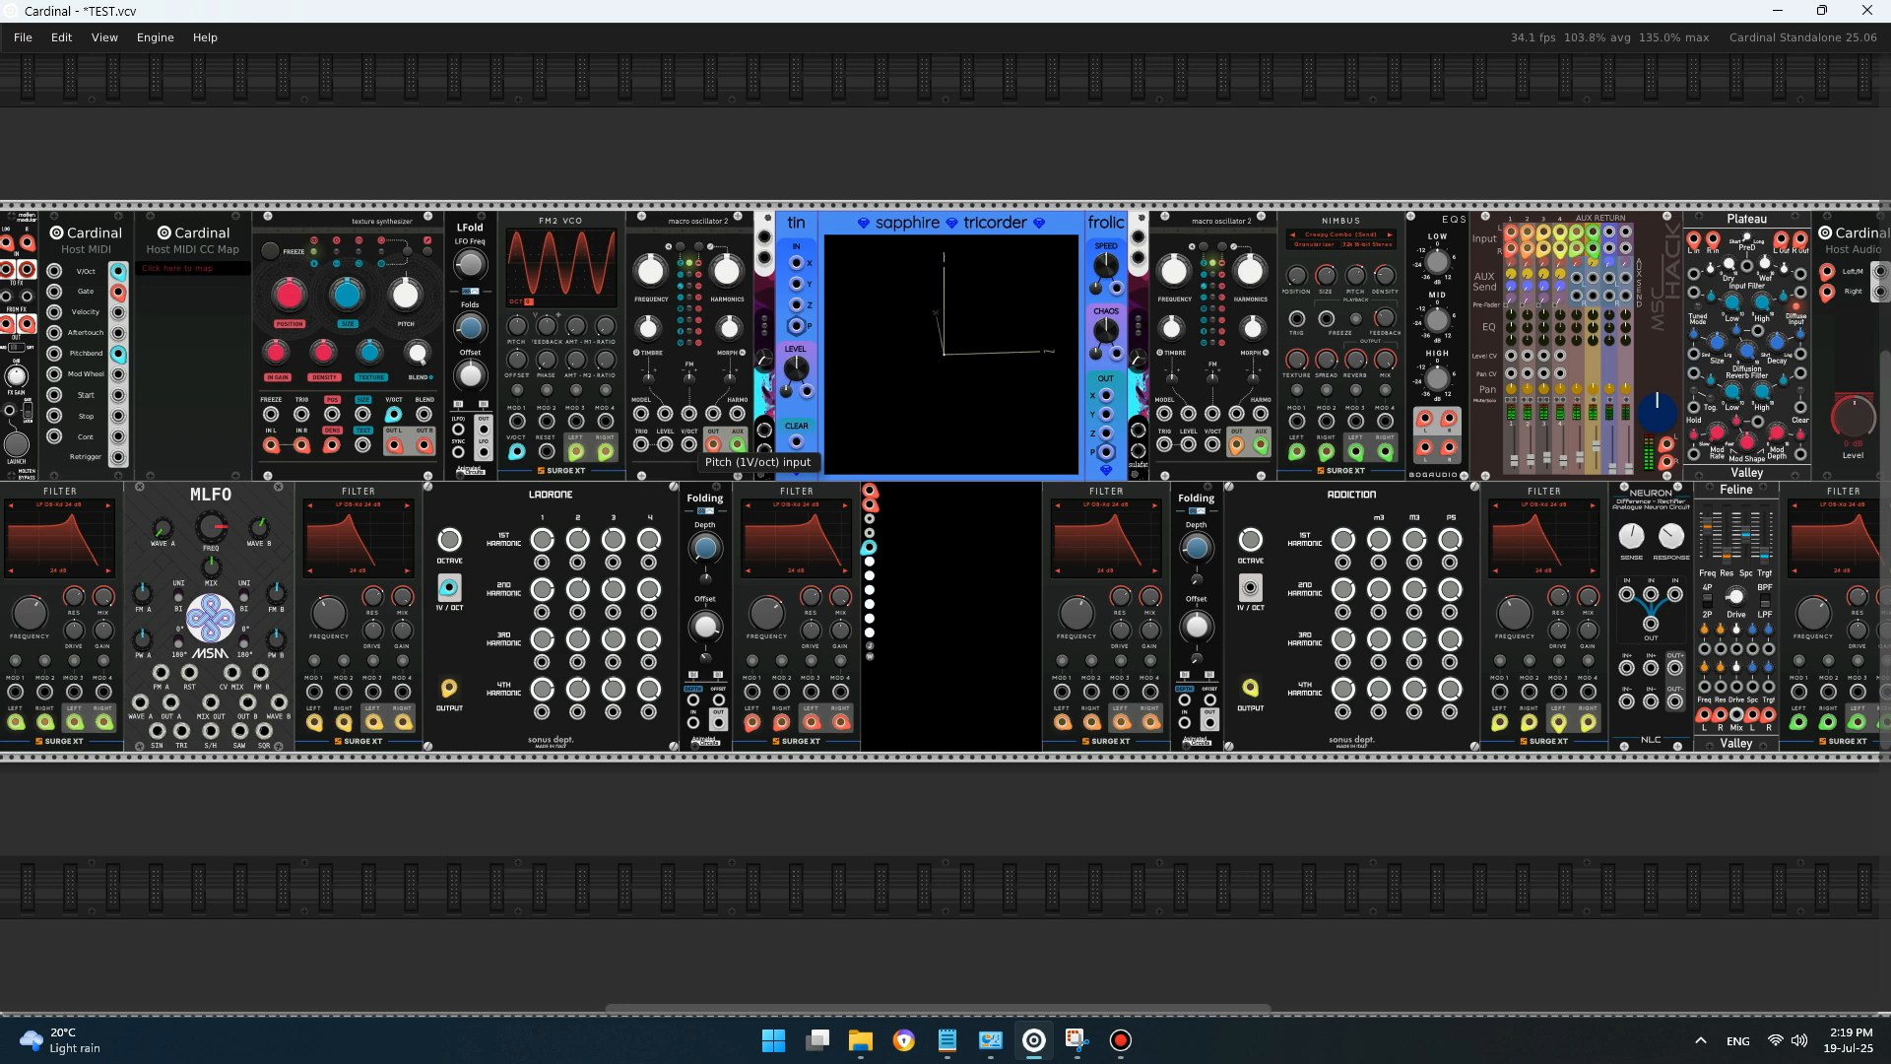
right_click(690, 443)
click(734, 690)
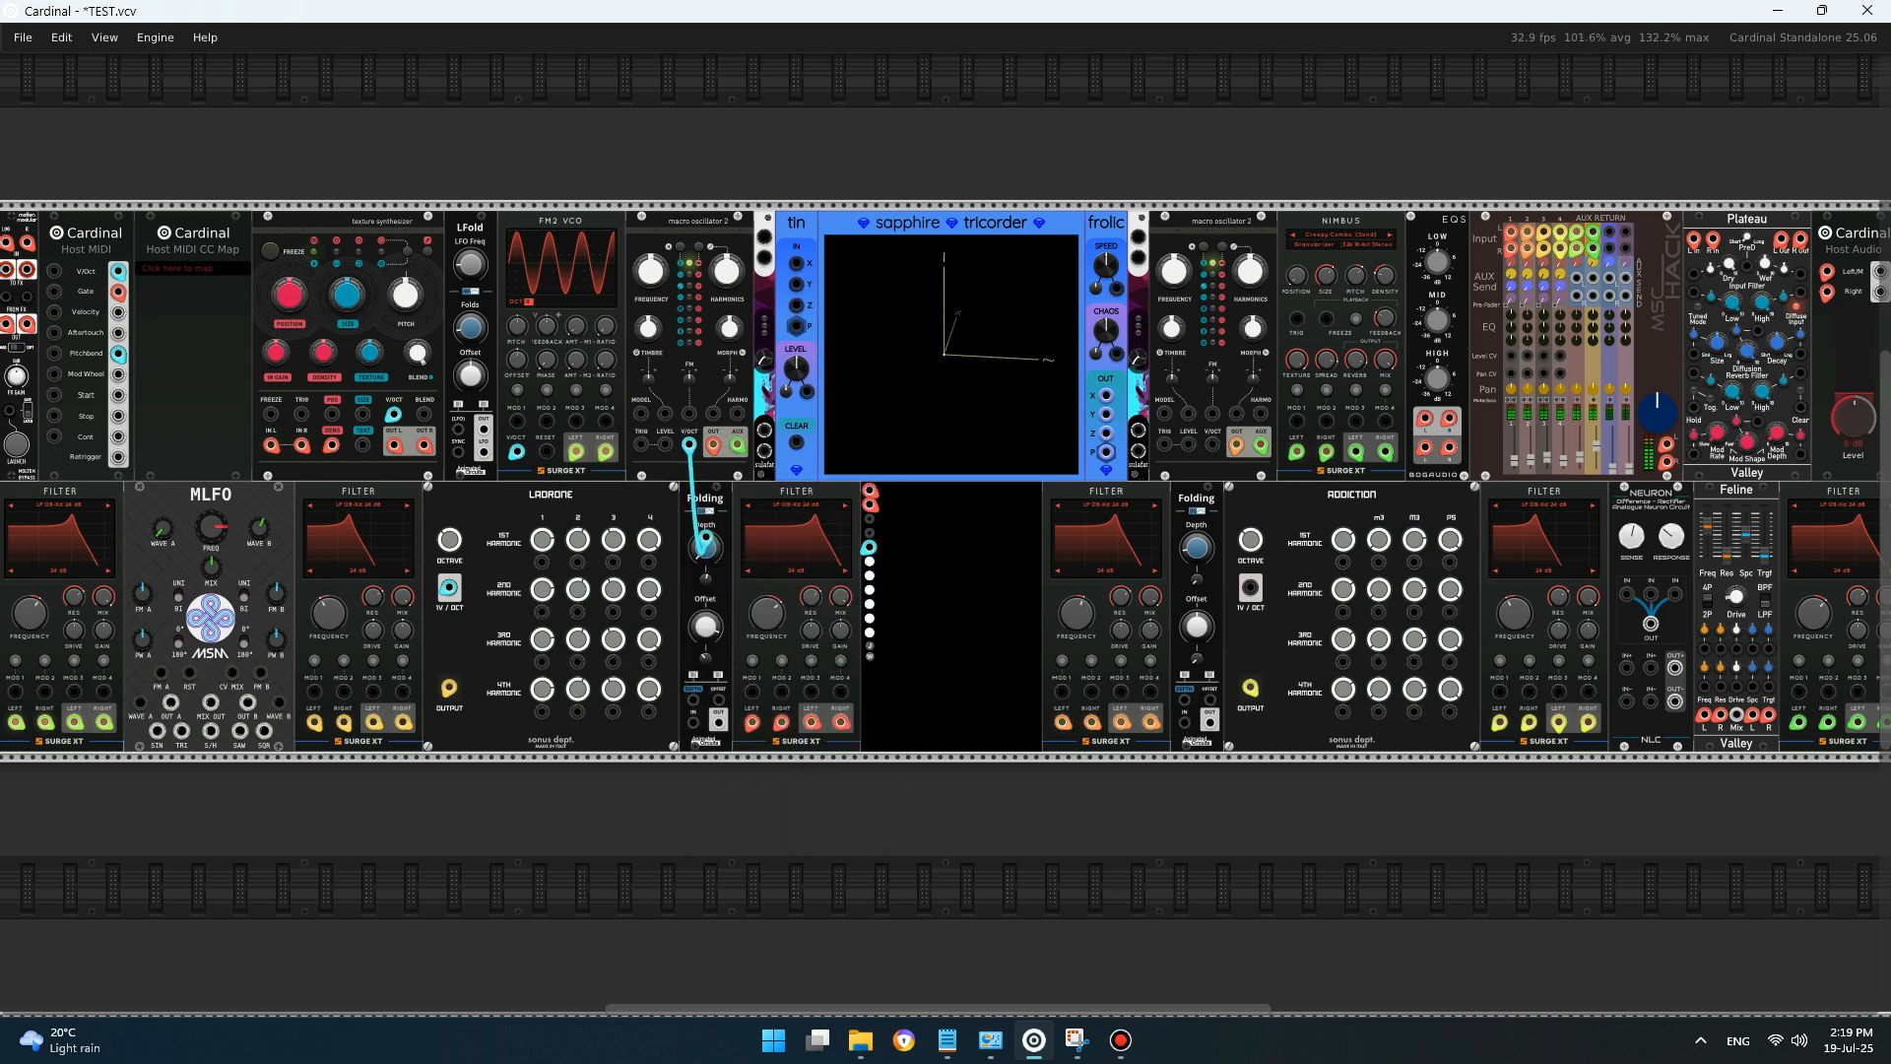
click(118, 353)
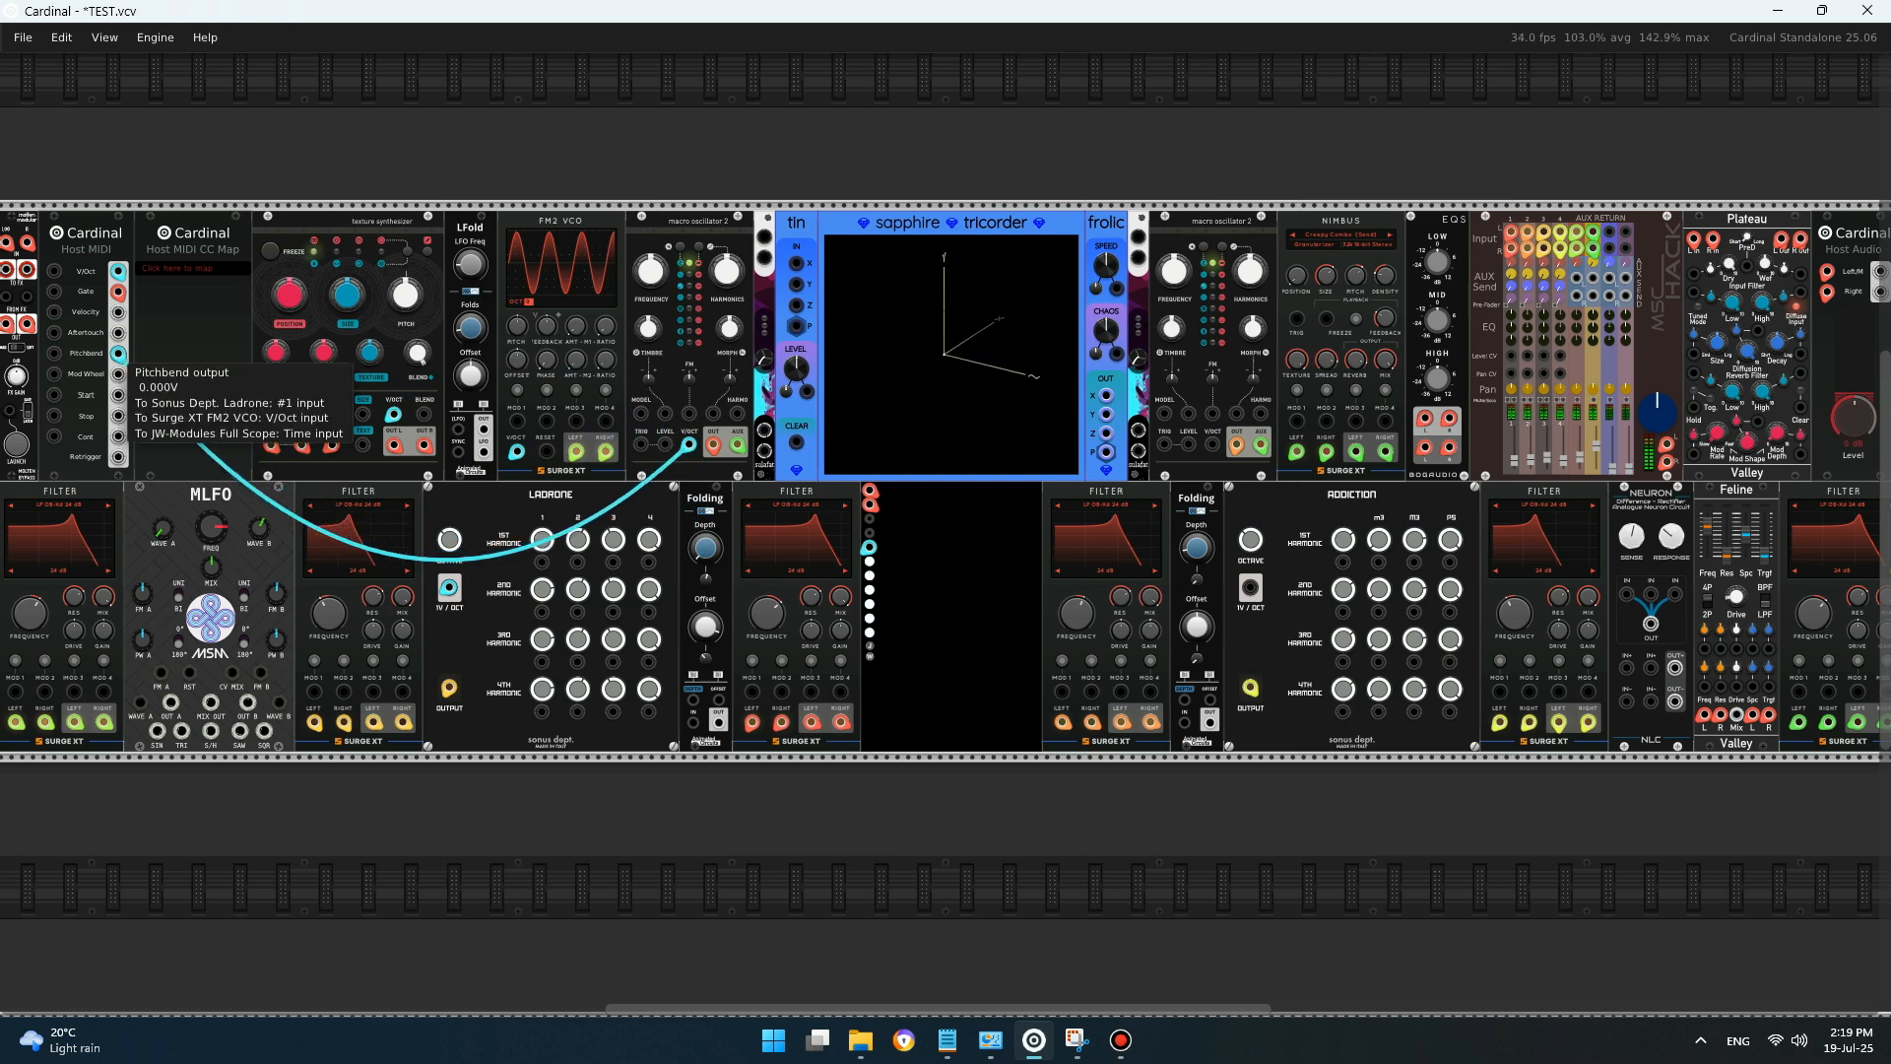
click(118, 353)
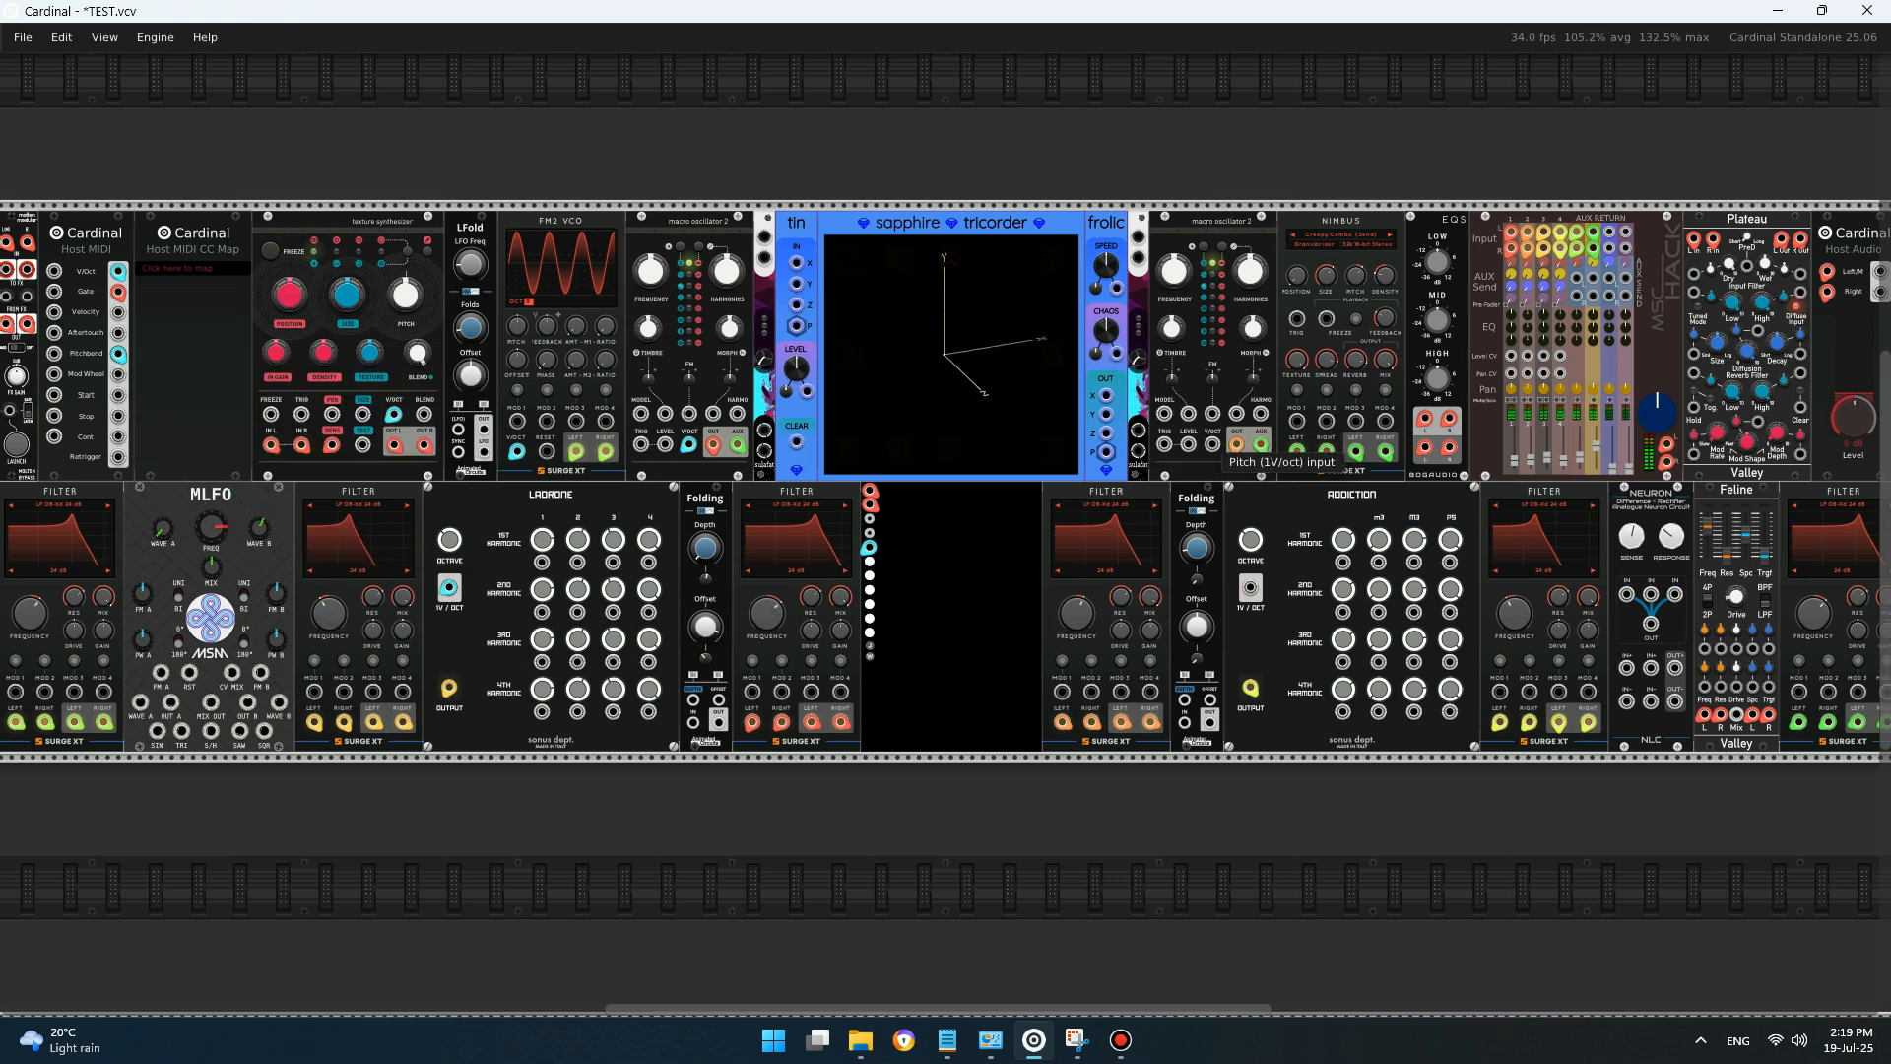
- Connect the 1V/Oct inputs of Addiction and the macro oscillator 2 beside Nimbus to the Host MIDI Pitchbend output with cyan cables
right_click(1213, 444)
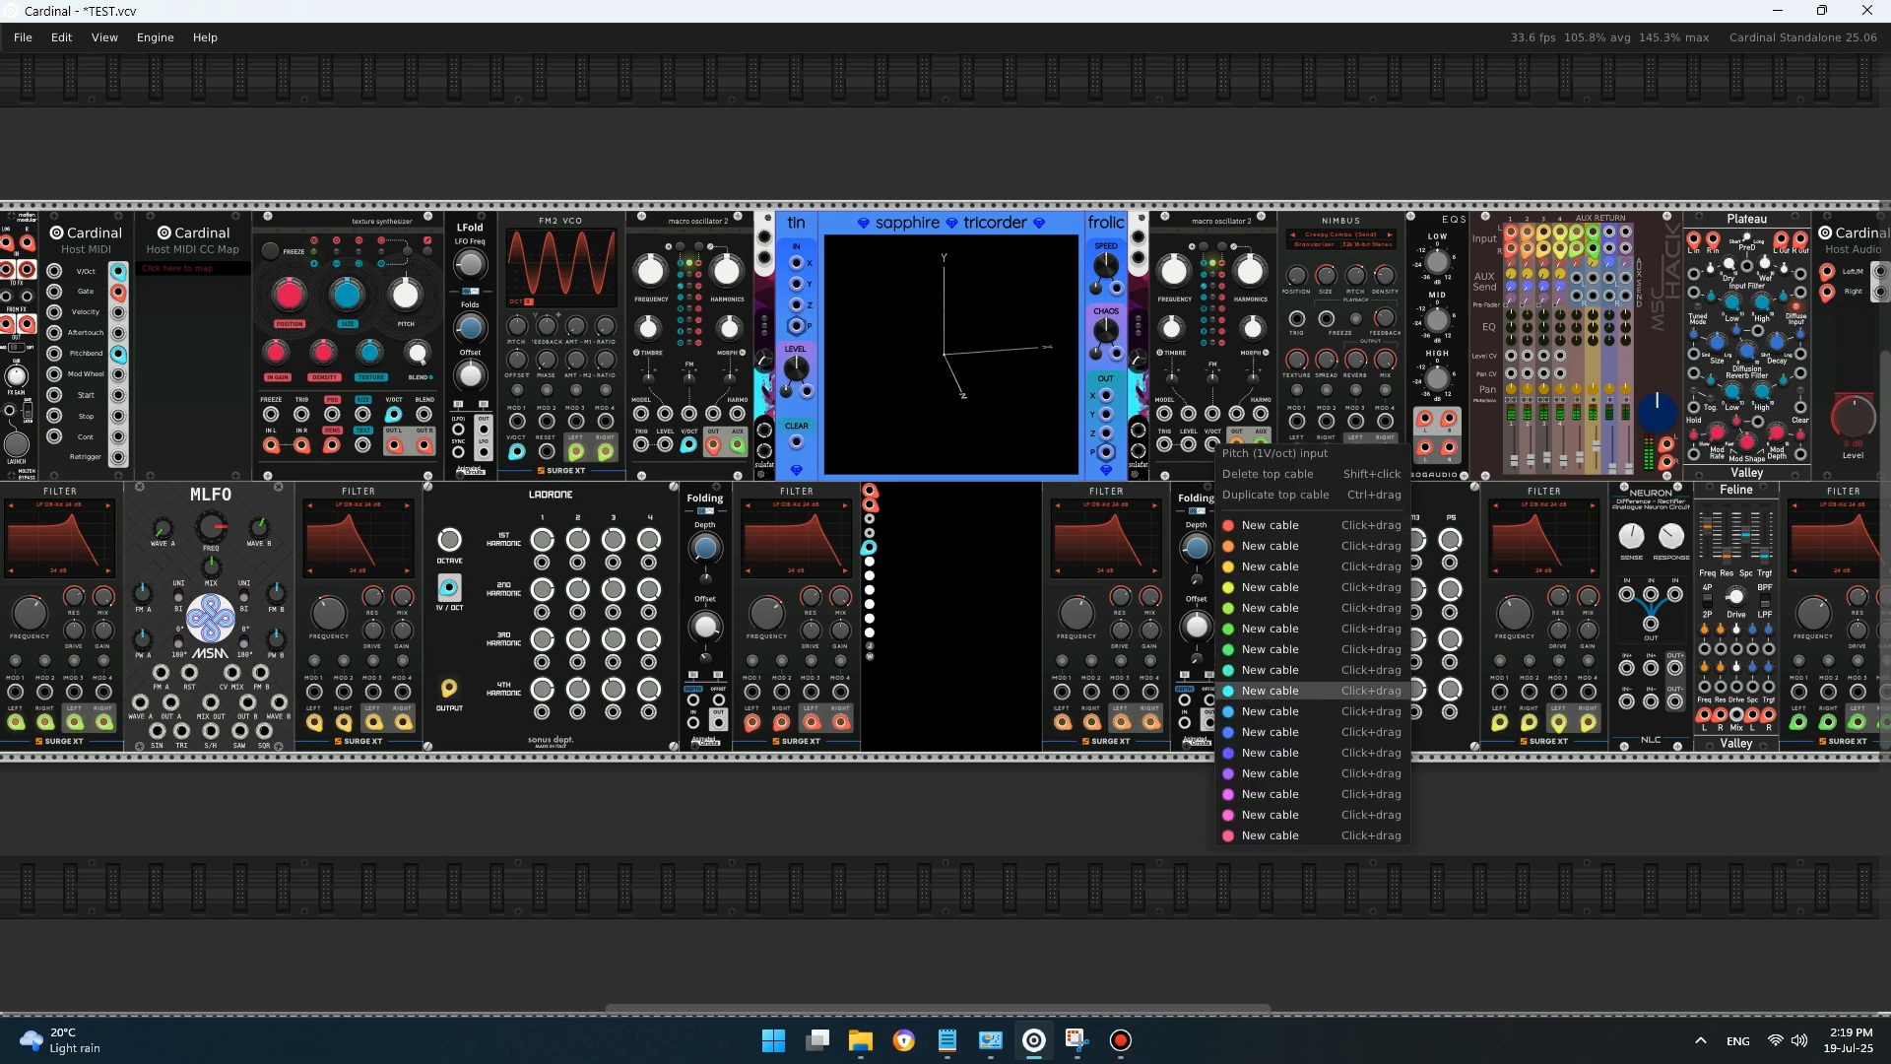
click(1281, 690)
drag(1281, 690, 118, 354)
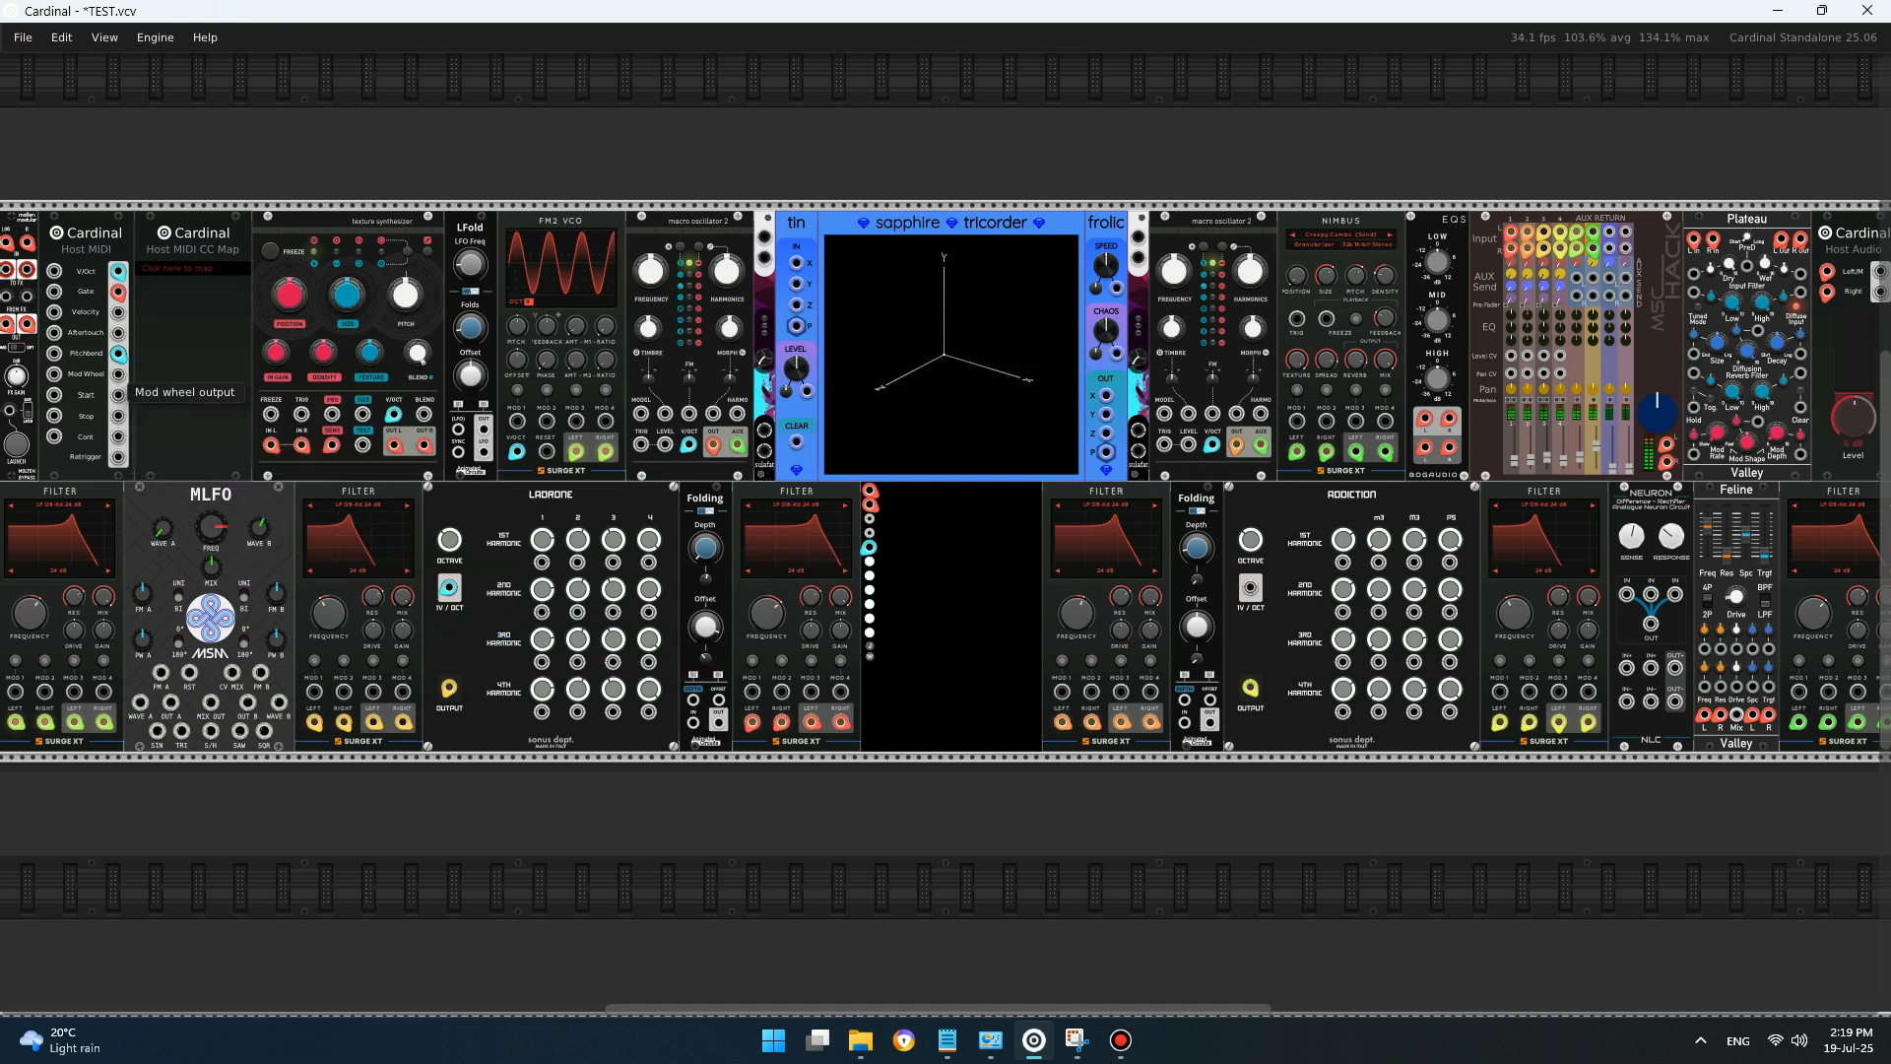
drag(117, 374, 459, 134)
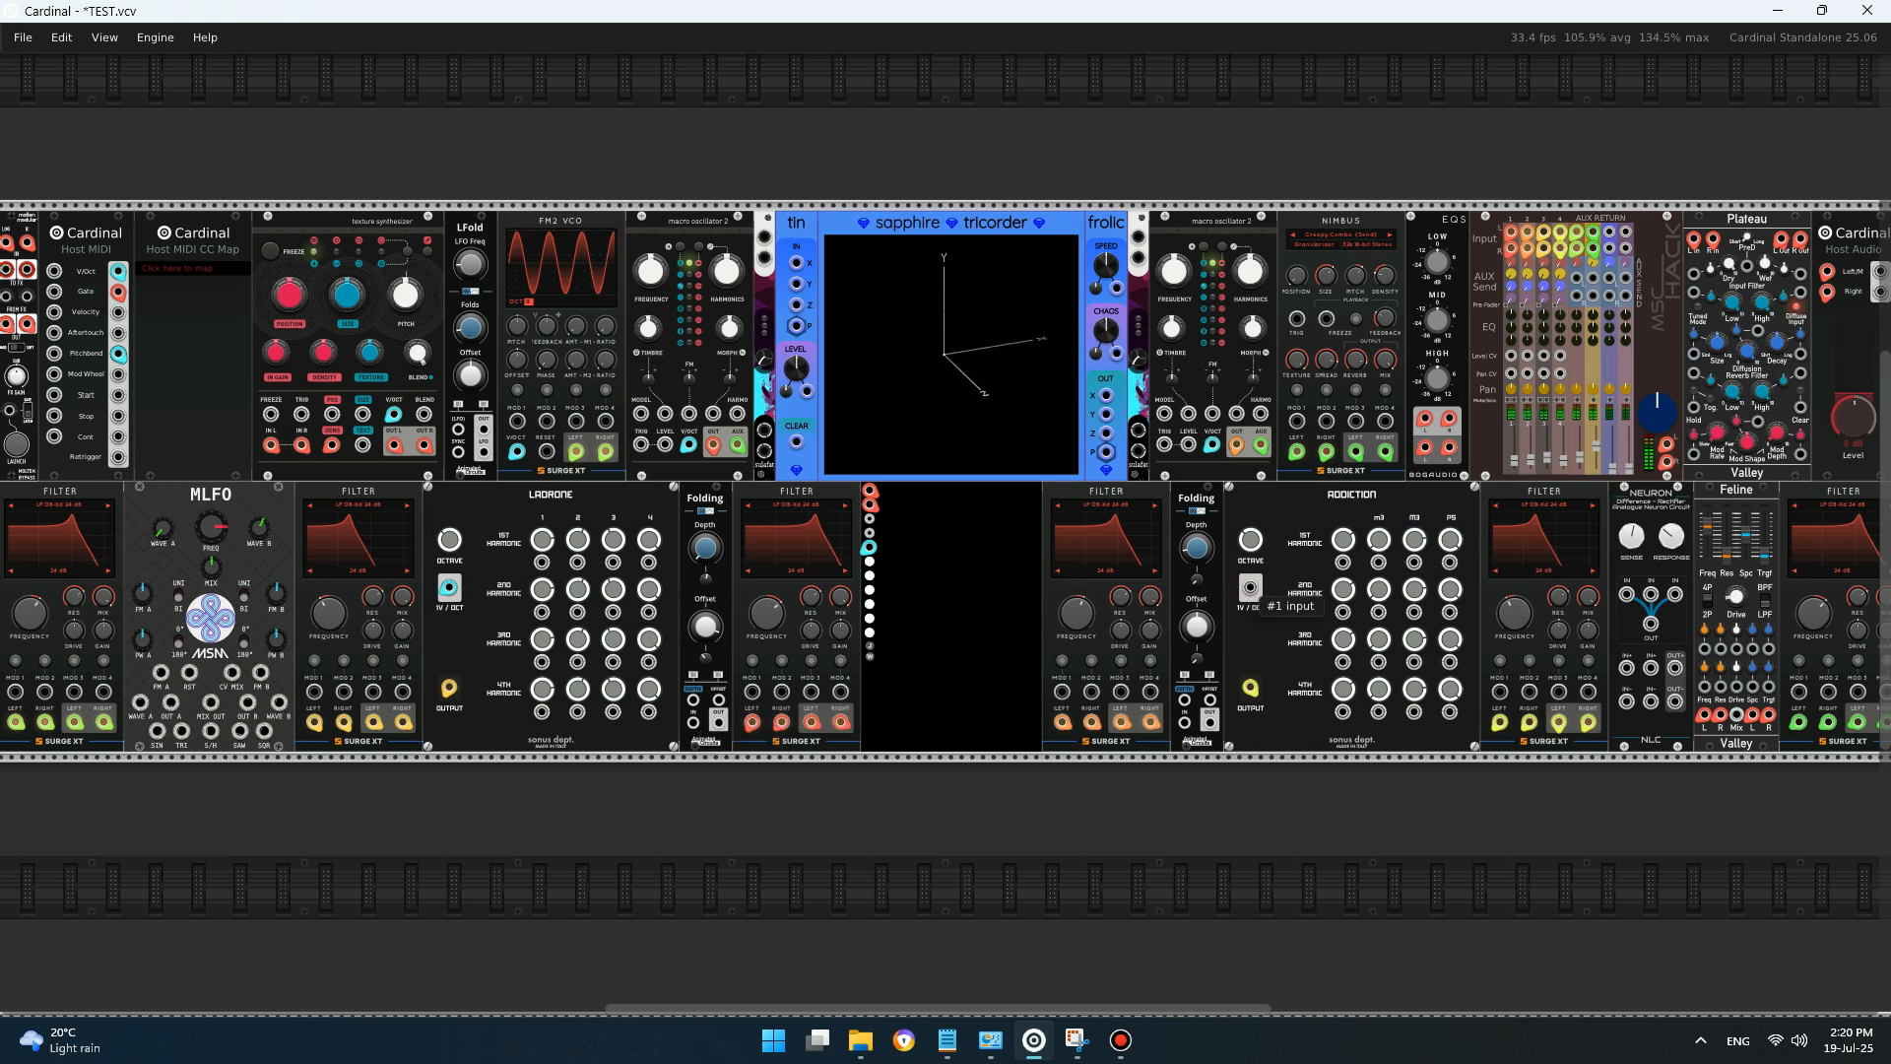
right_click(1250, 588)
drag(1310, 834, 117, 354)
scroll(946, 483, right, 2)
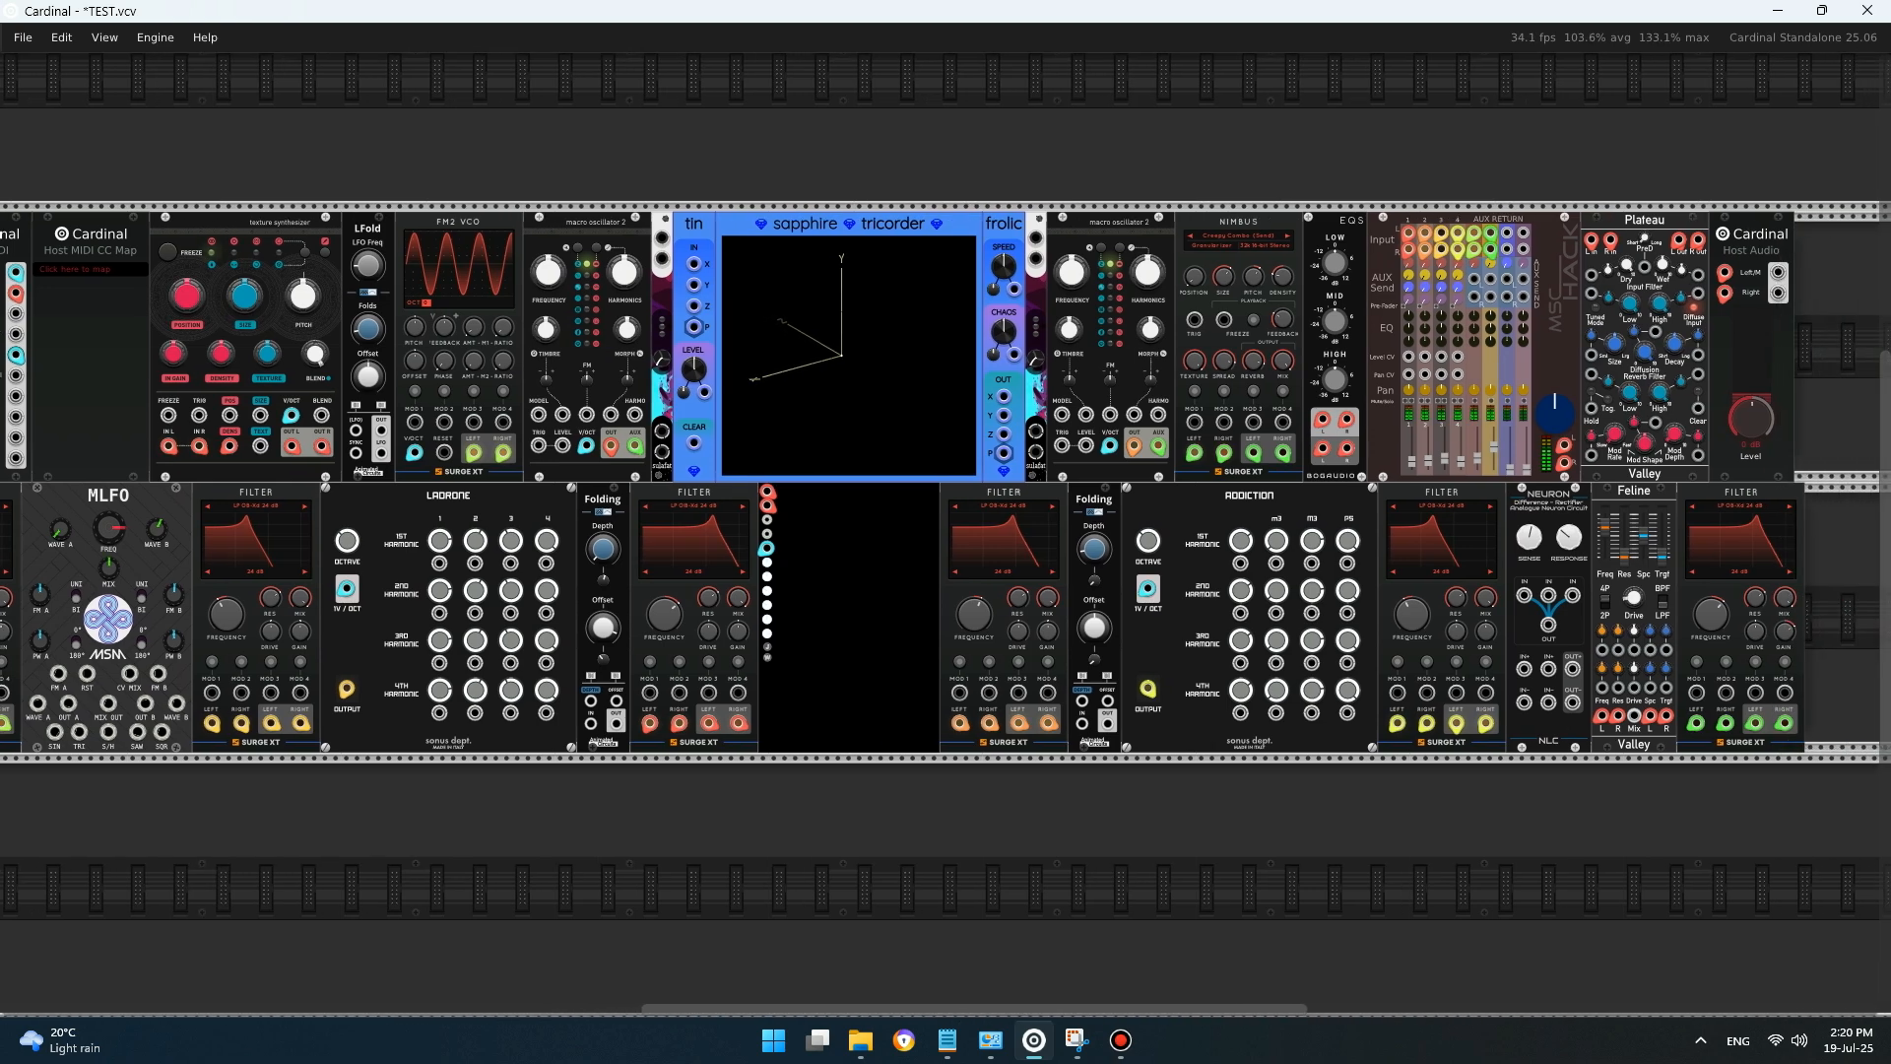
scroll(945, 483, left, 1)
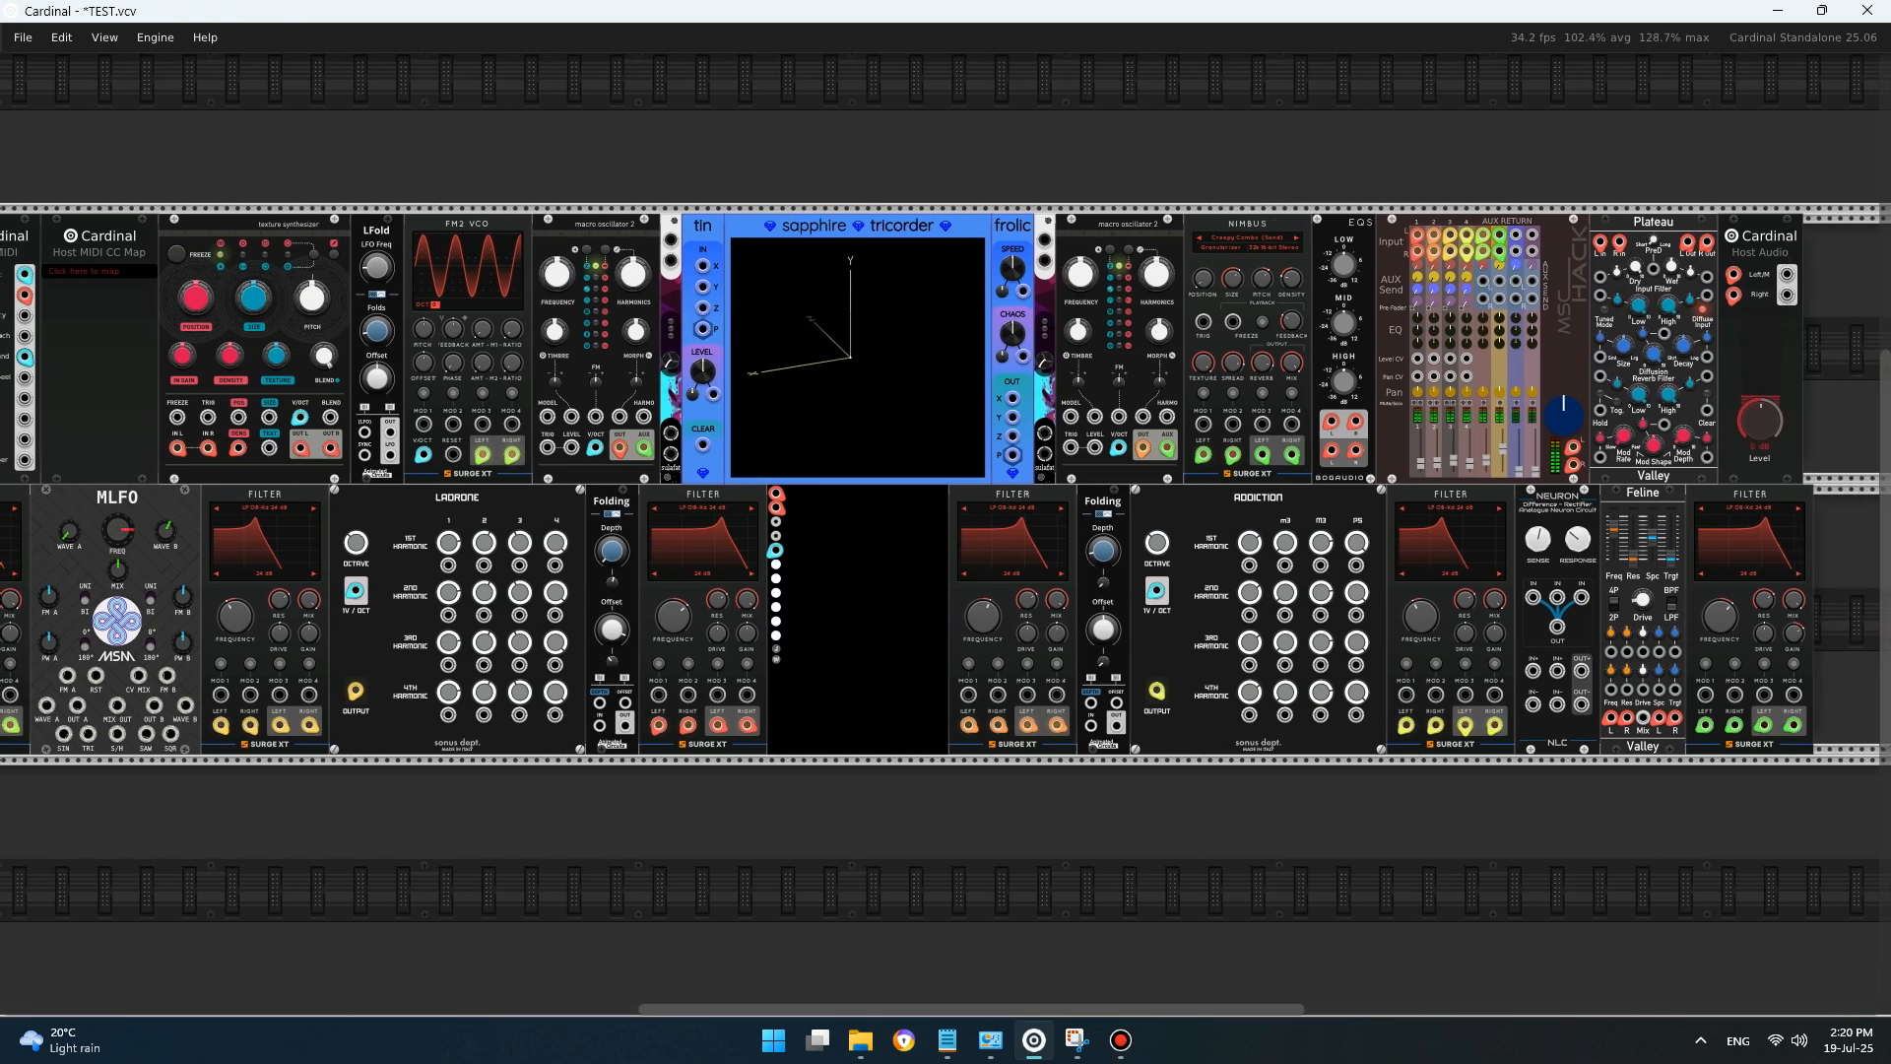
scroll(945, 483, left, 1)
scroll(946, 483, left, 1)
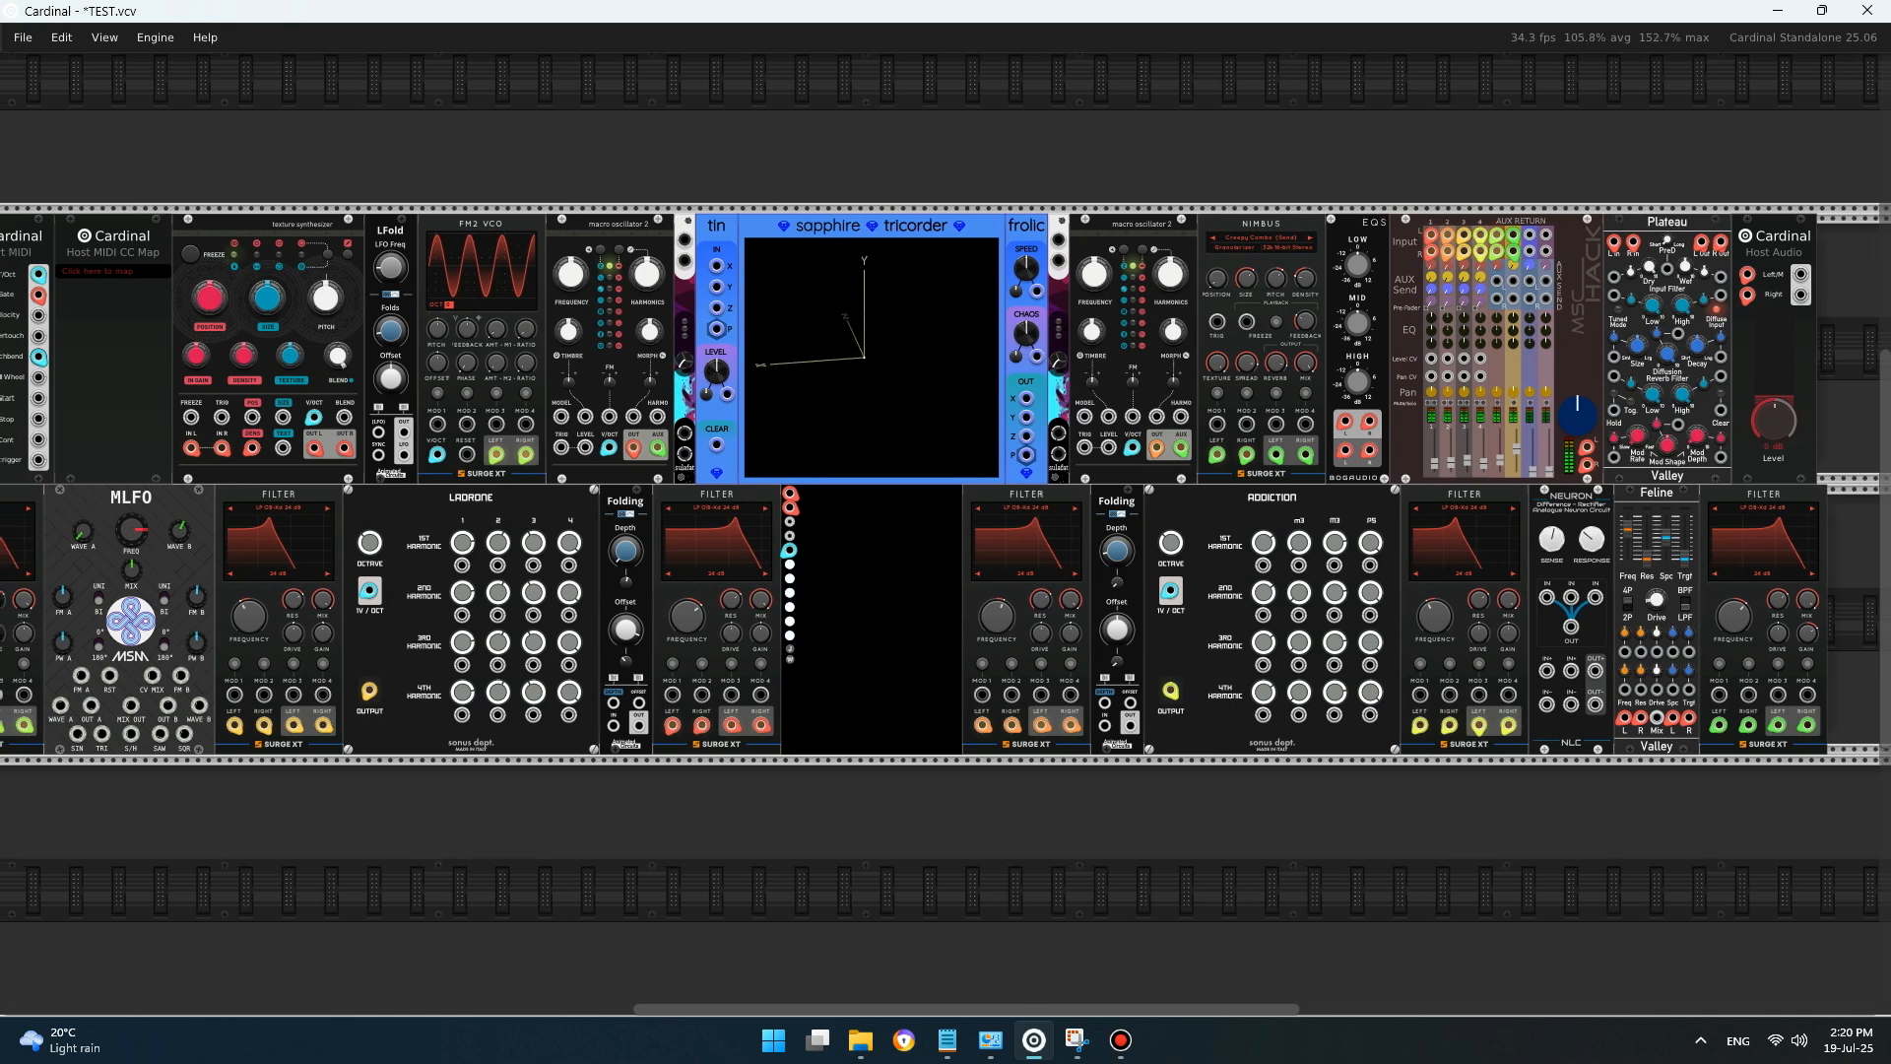
scroll(946, 482, left, 5)
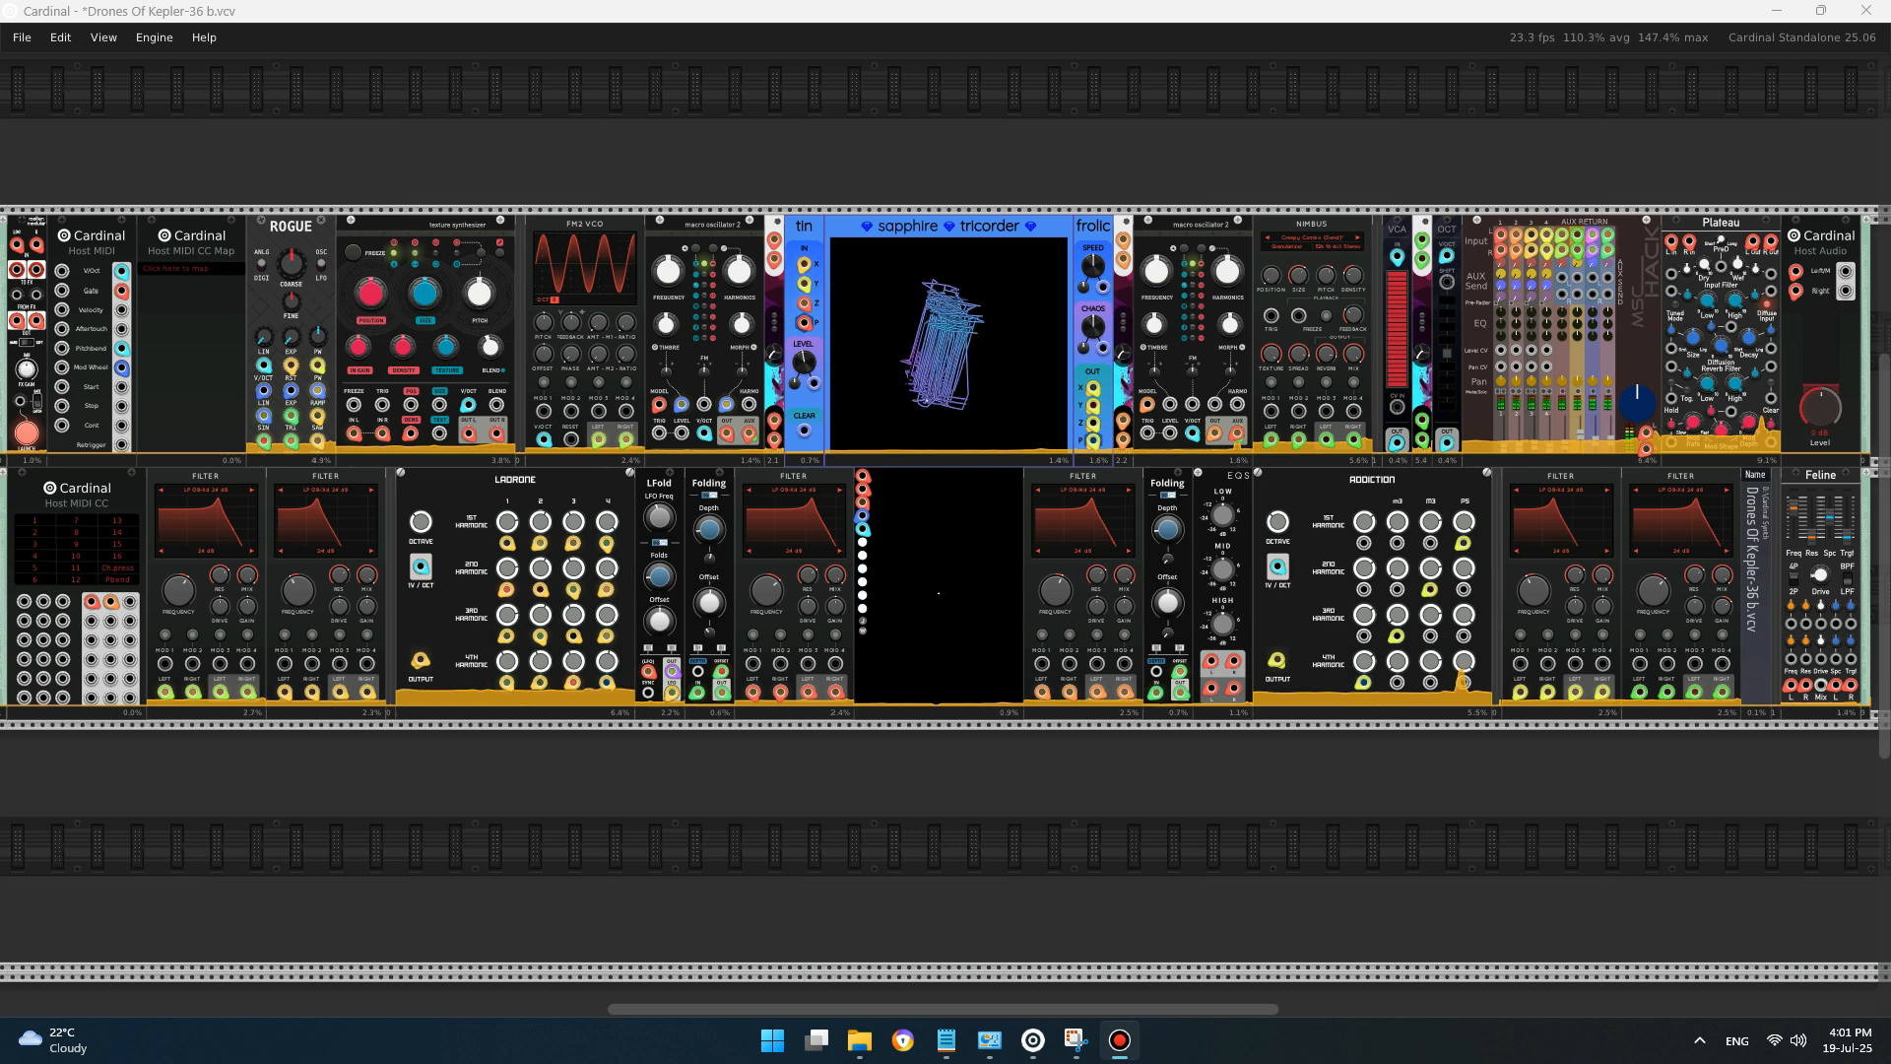
- Hide the performance meters on the modules and raise the cable opacity in the Drones Of Kepler-36 b patch
click(155, 37)
click(158, 58)
click(104, 38)
mouse_move(197, 141)
mouse_down()
mouse_move(338, 141)
mouse_move(189, 141)
mouse_up()
key(Escape)
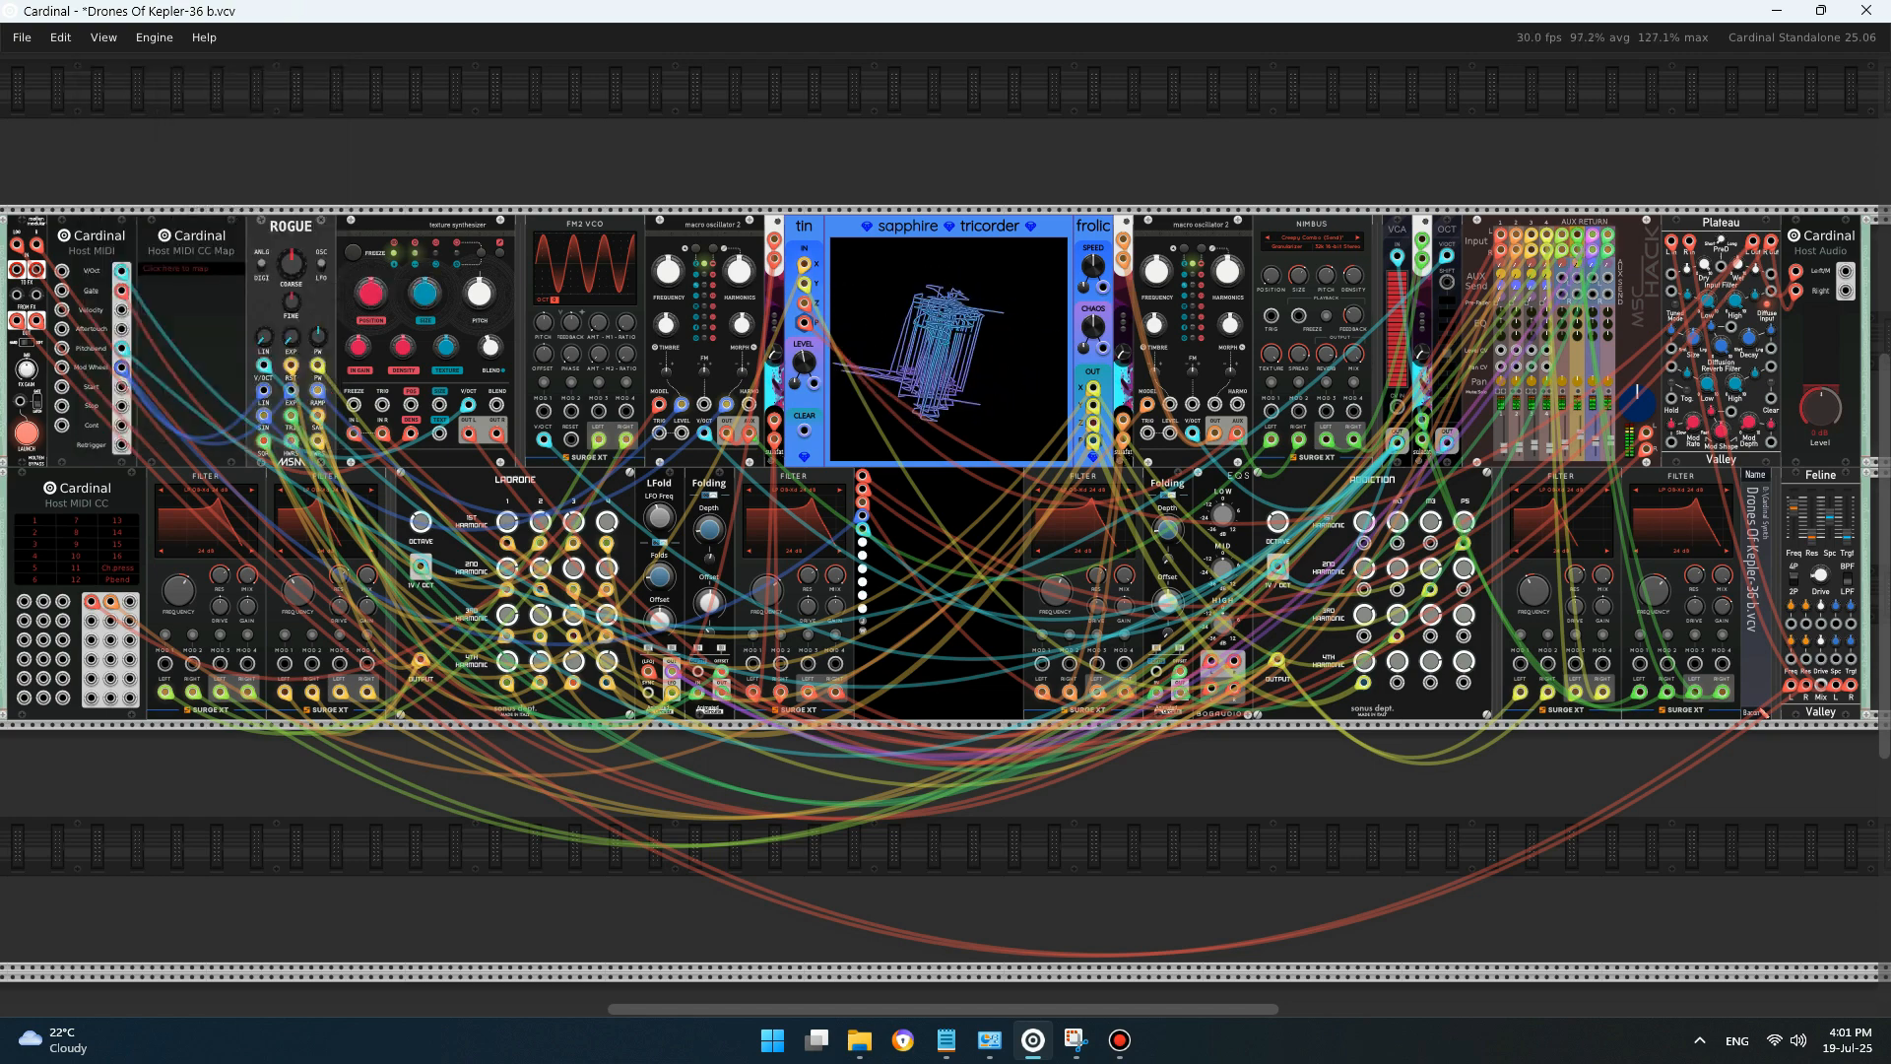
- Examine the Rogue module's Start of Cycle Sync connection and the ports of the Ladrone and Addiction modules
drag(301, 159, 309, 221)
click(307, 177)
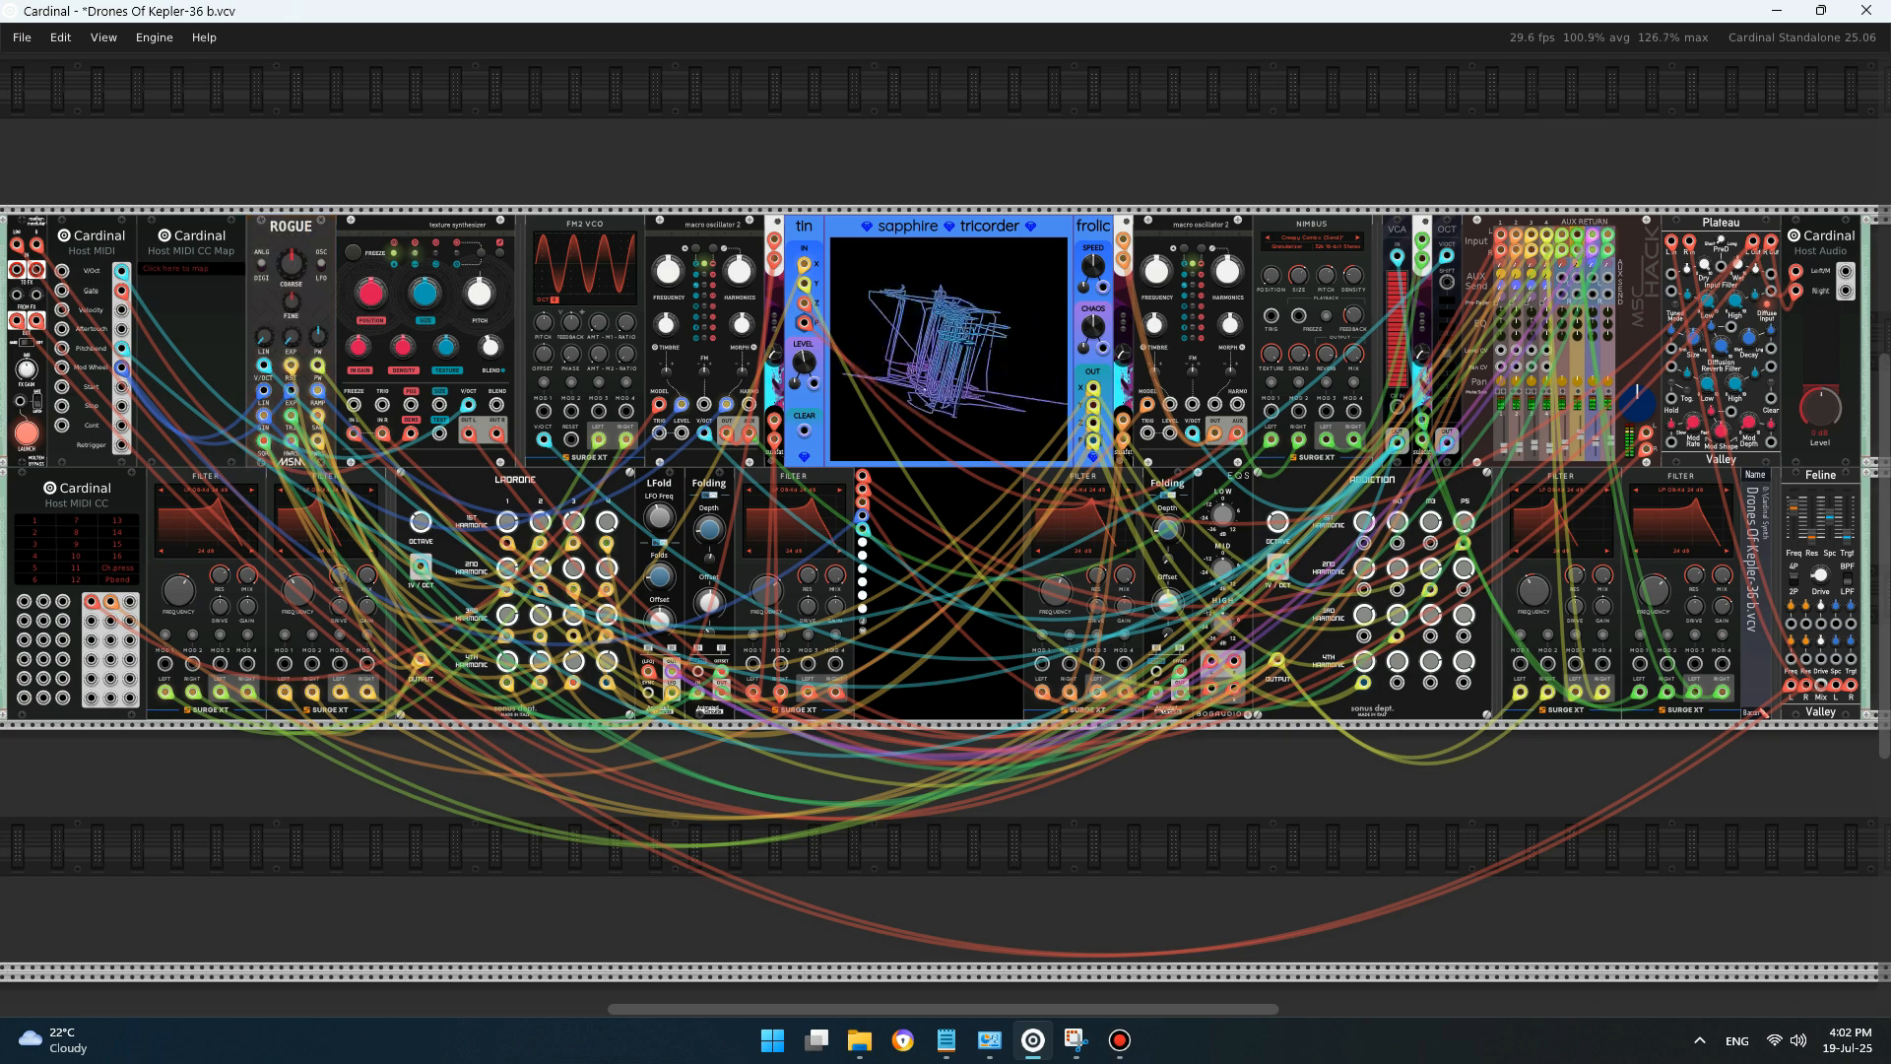
mouse_move(317, 364)
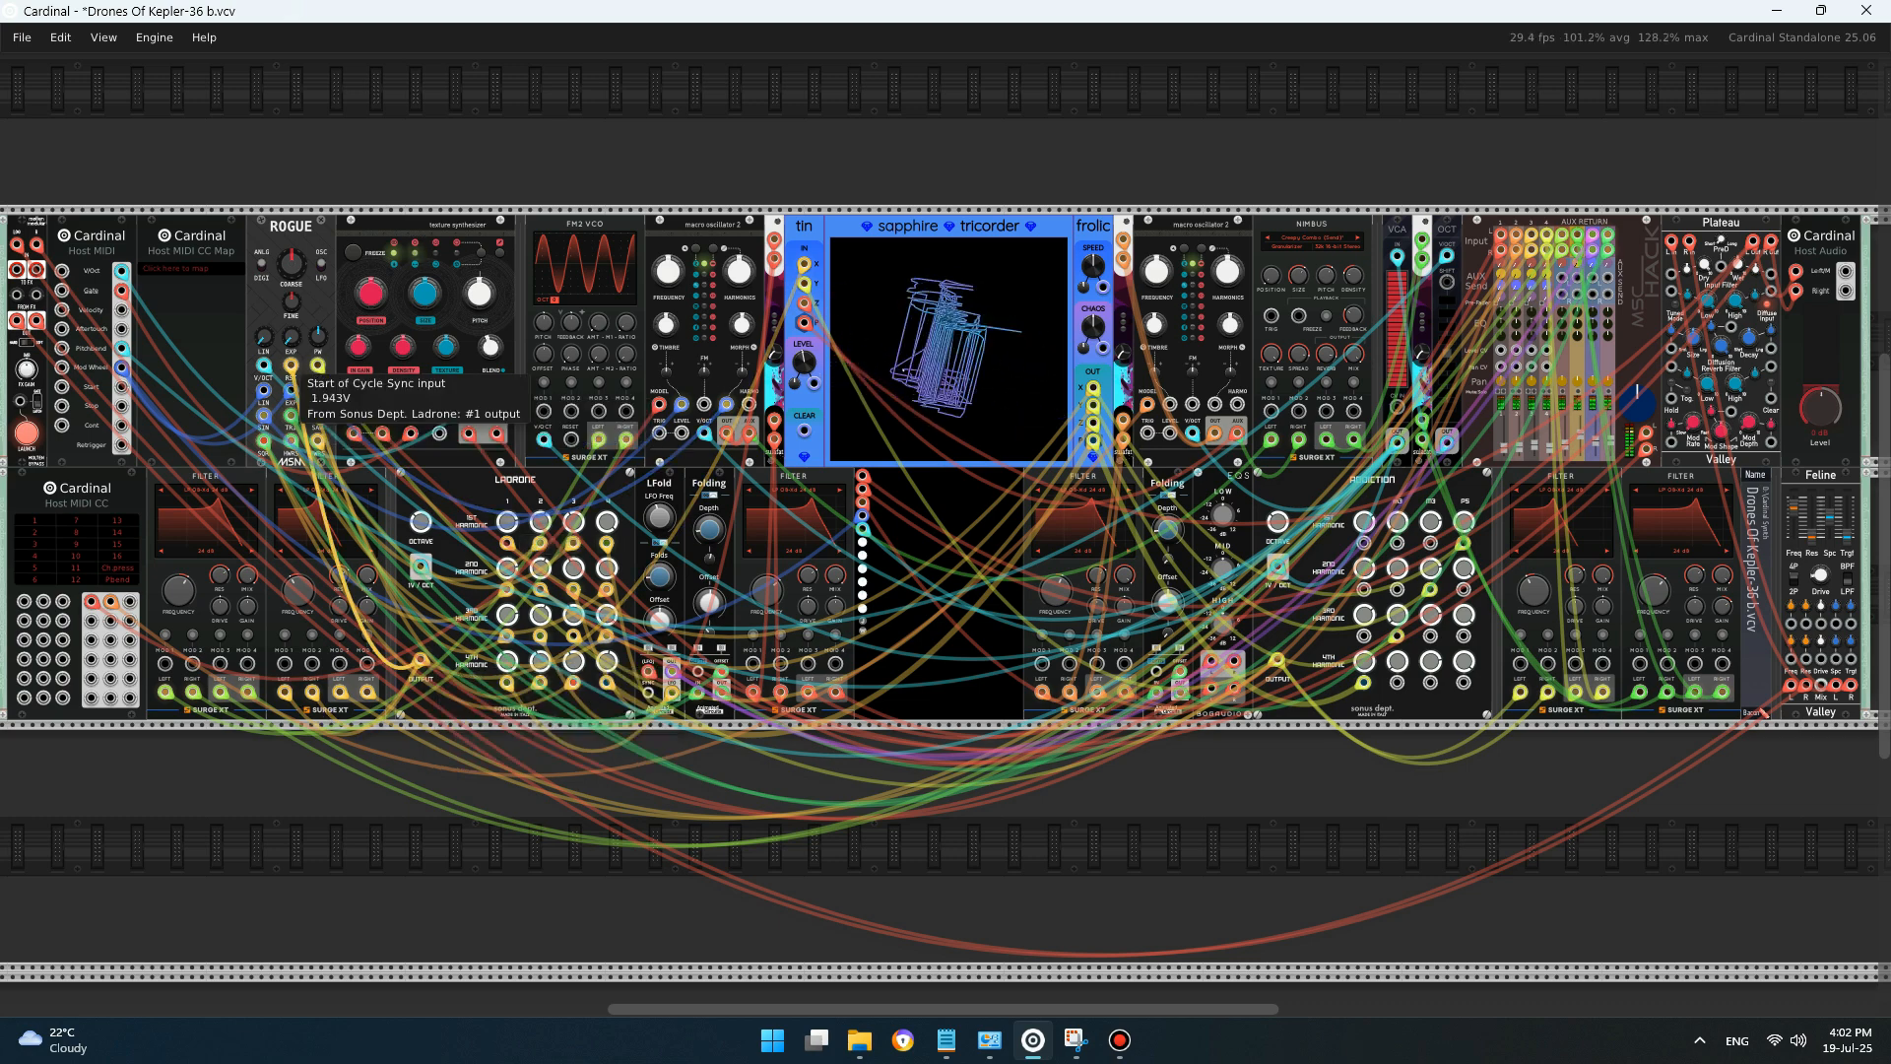
mouse_move(1277, 660)
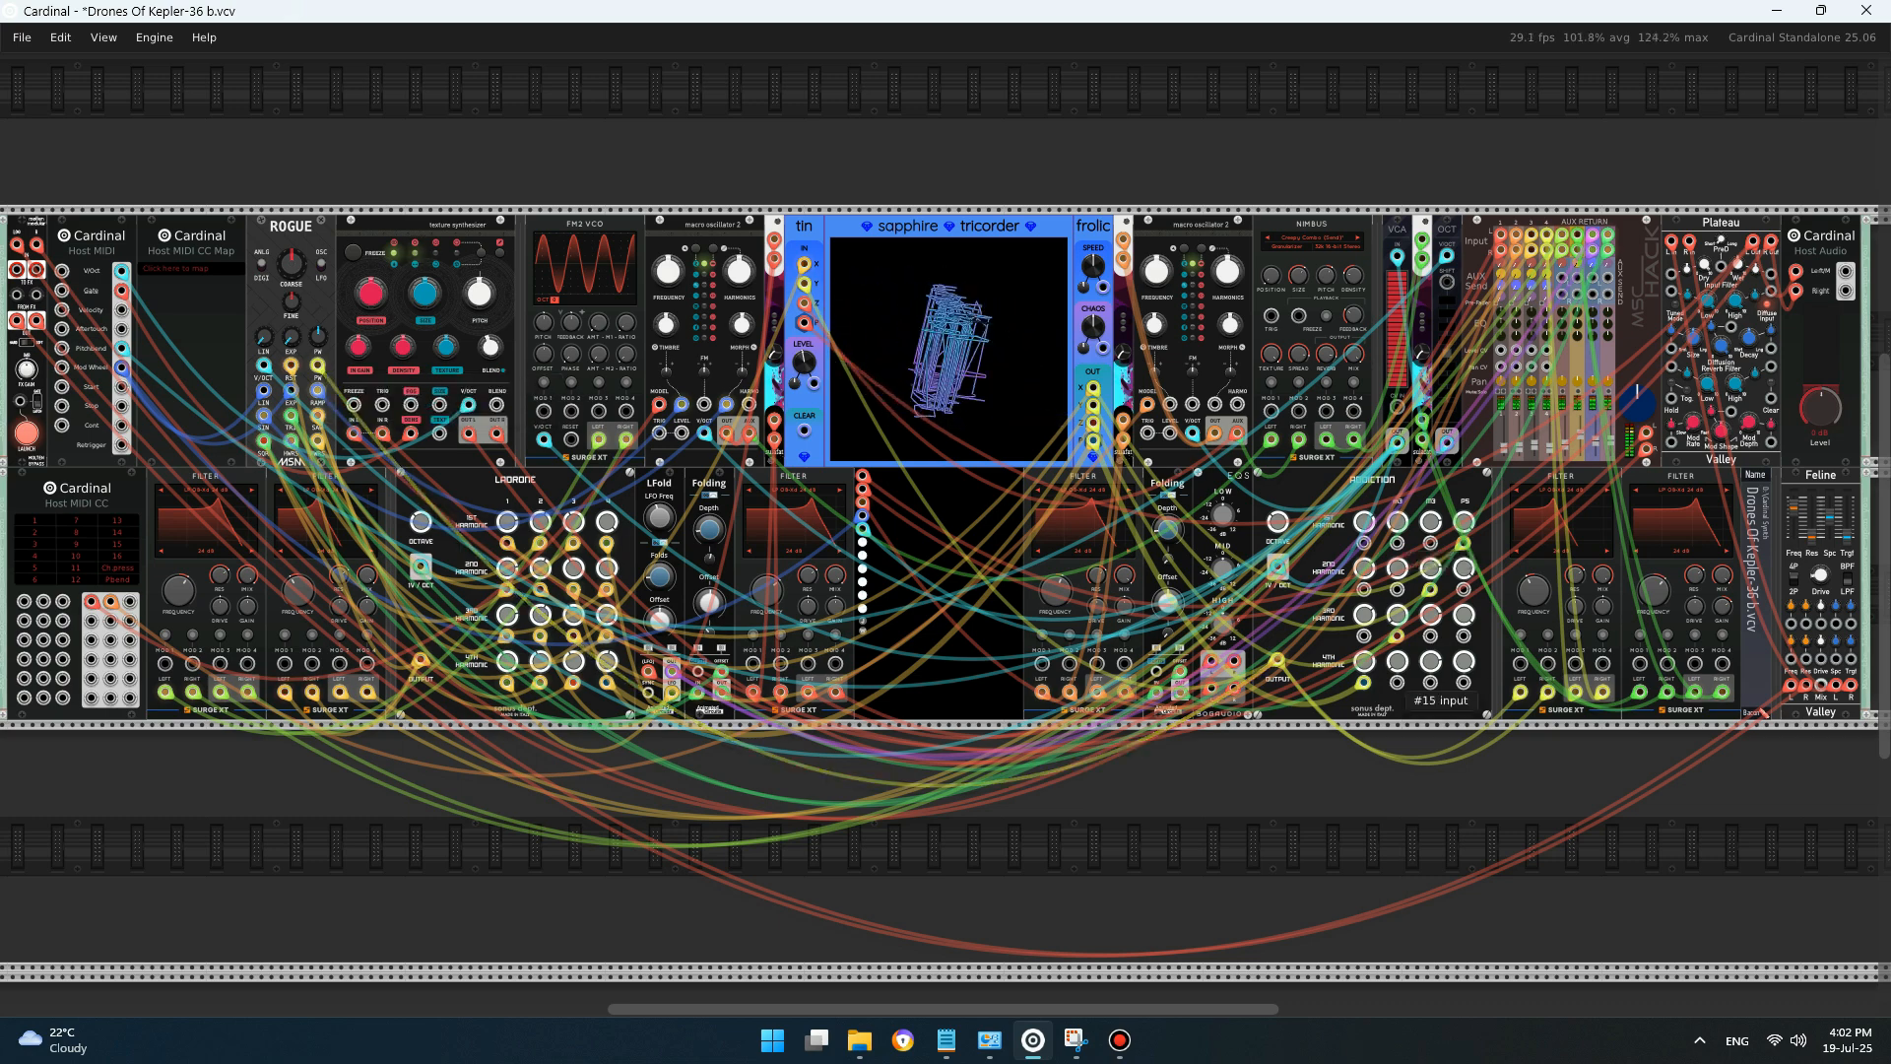
shift+click(1320, 591)
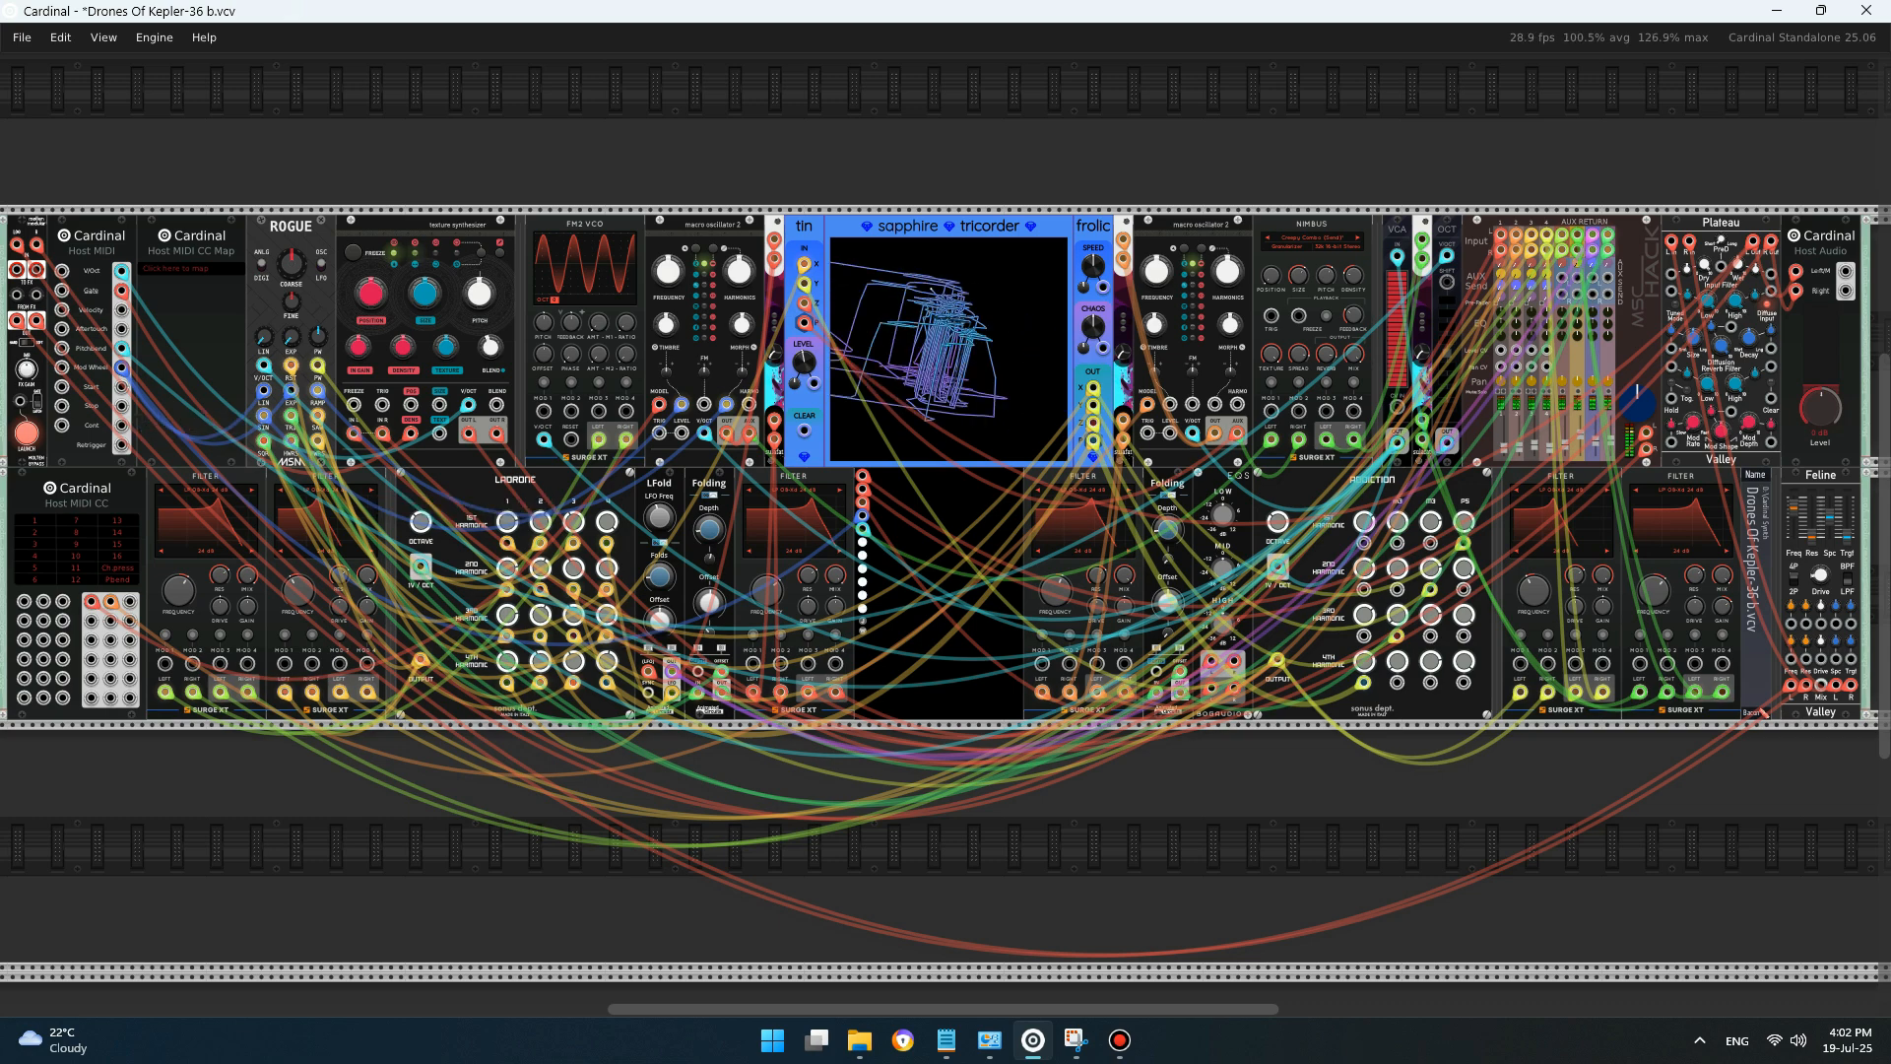
- Examine the main output connections of the macro oscillator 2 beside FM2 VCO and the mode setting of the neighbouring Sulafat module
mouse_move(123, 369)
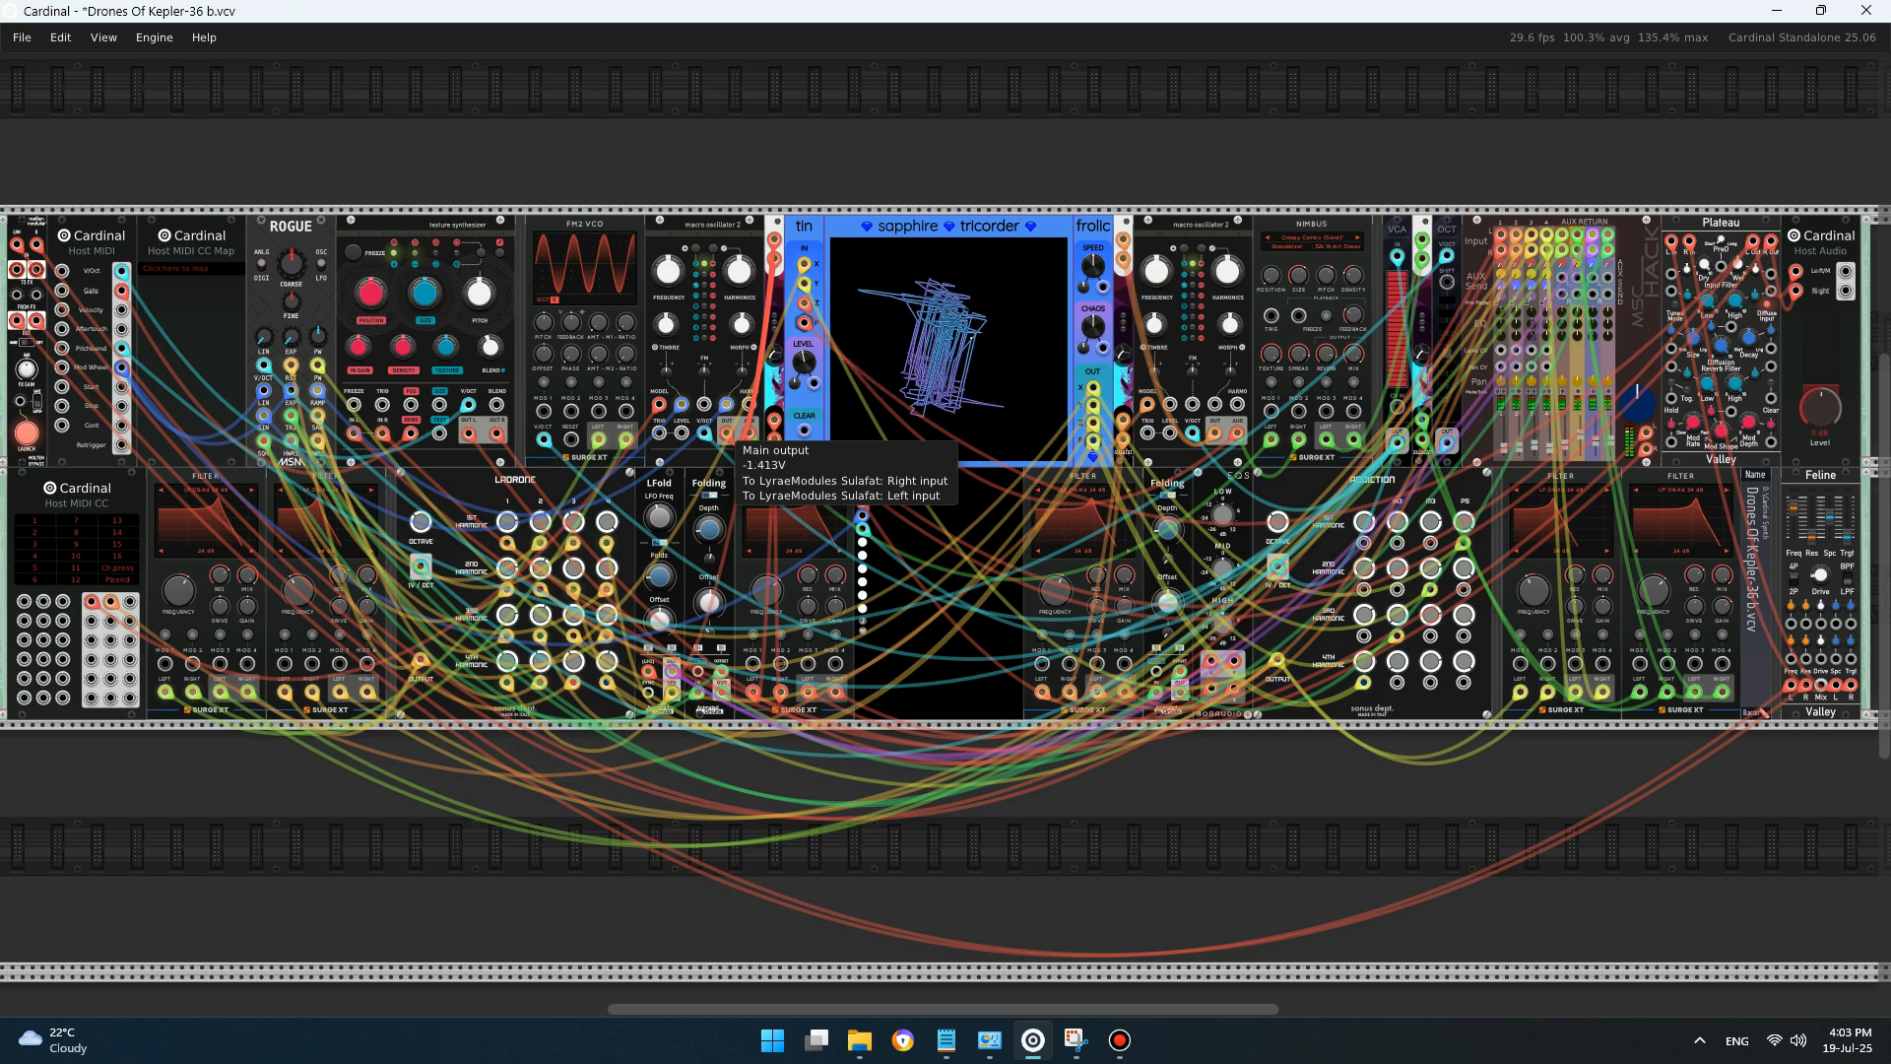
drag(718, 154, 711, 221)
drag(1228, 128, 1203, 221)
click(1204, 167)
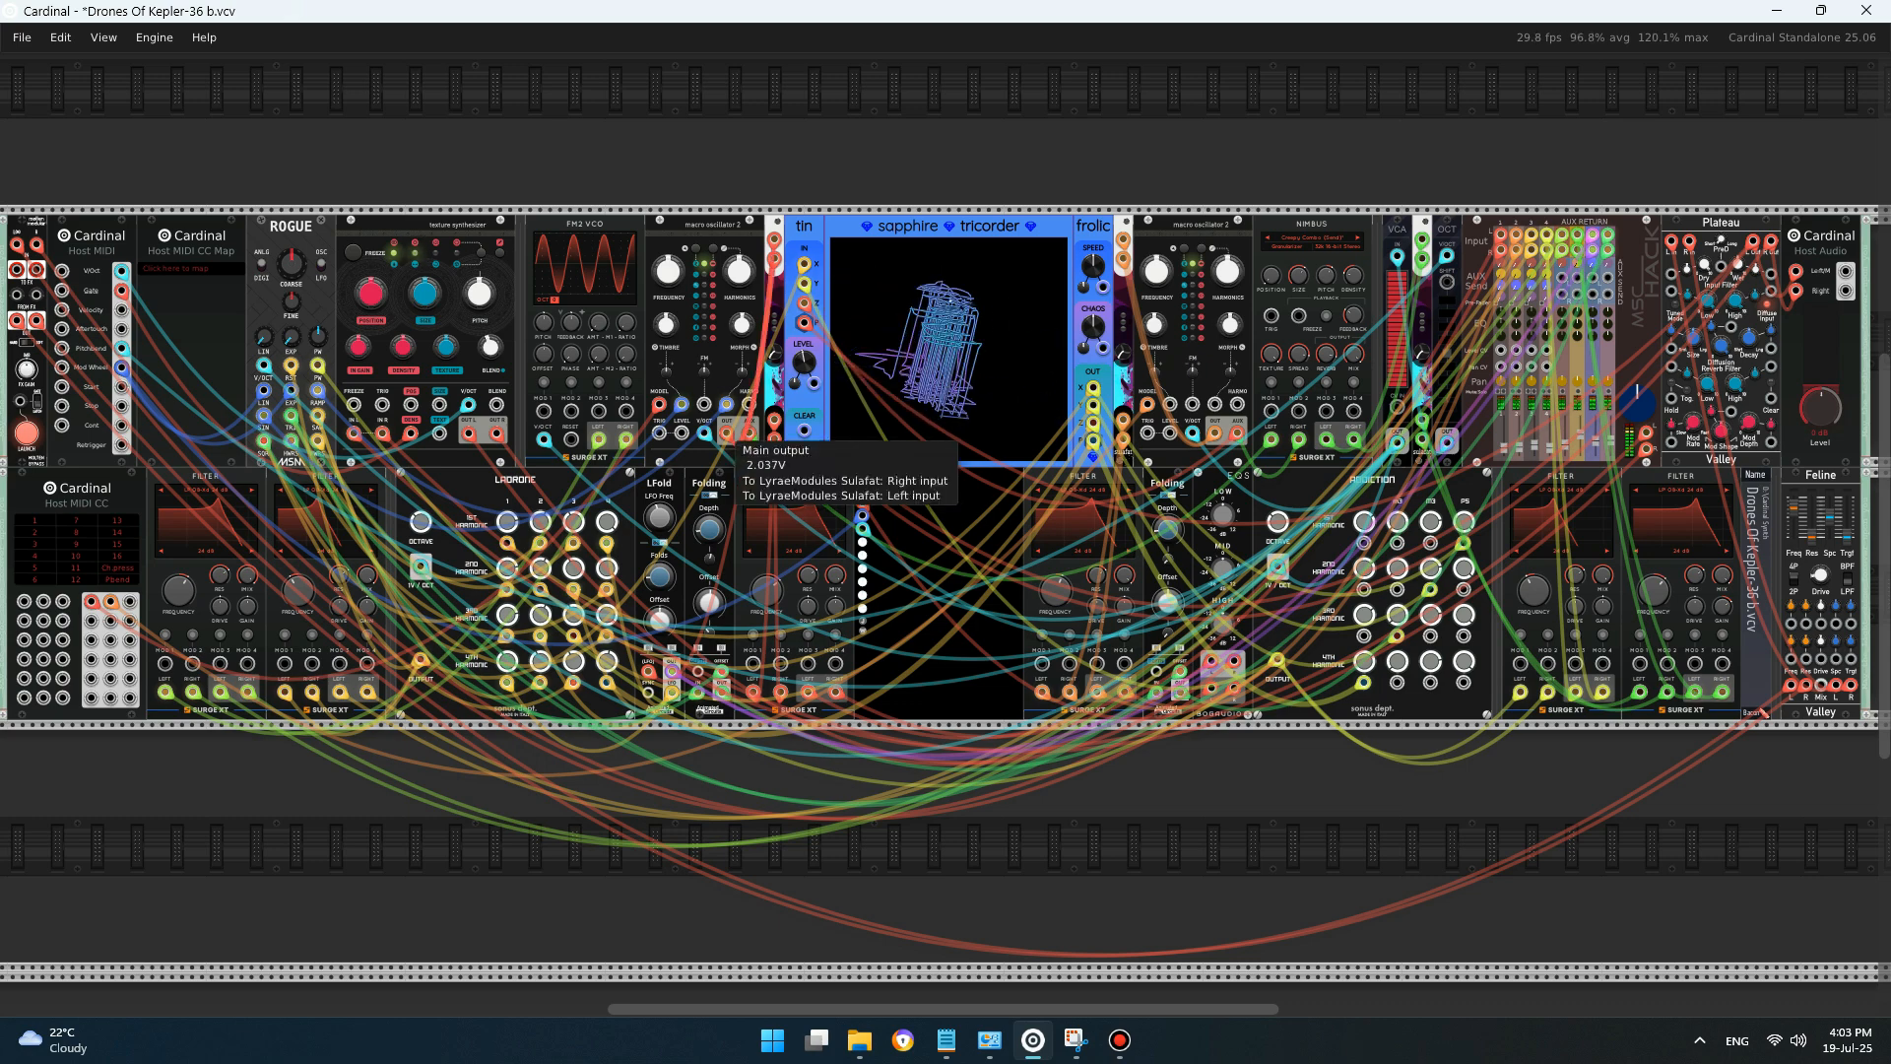
drag(771, 154, 780, 223)
key(ctrl+shift+a)
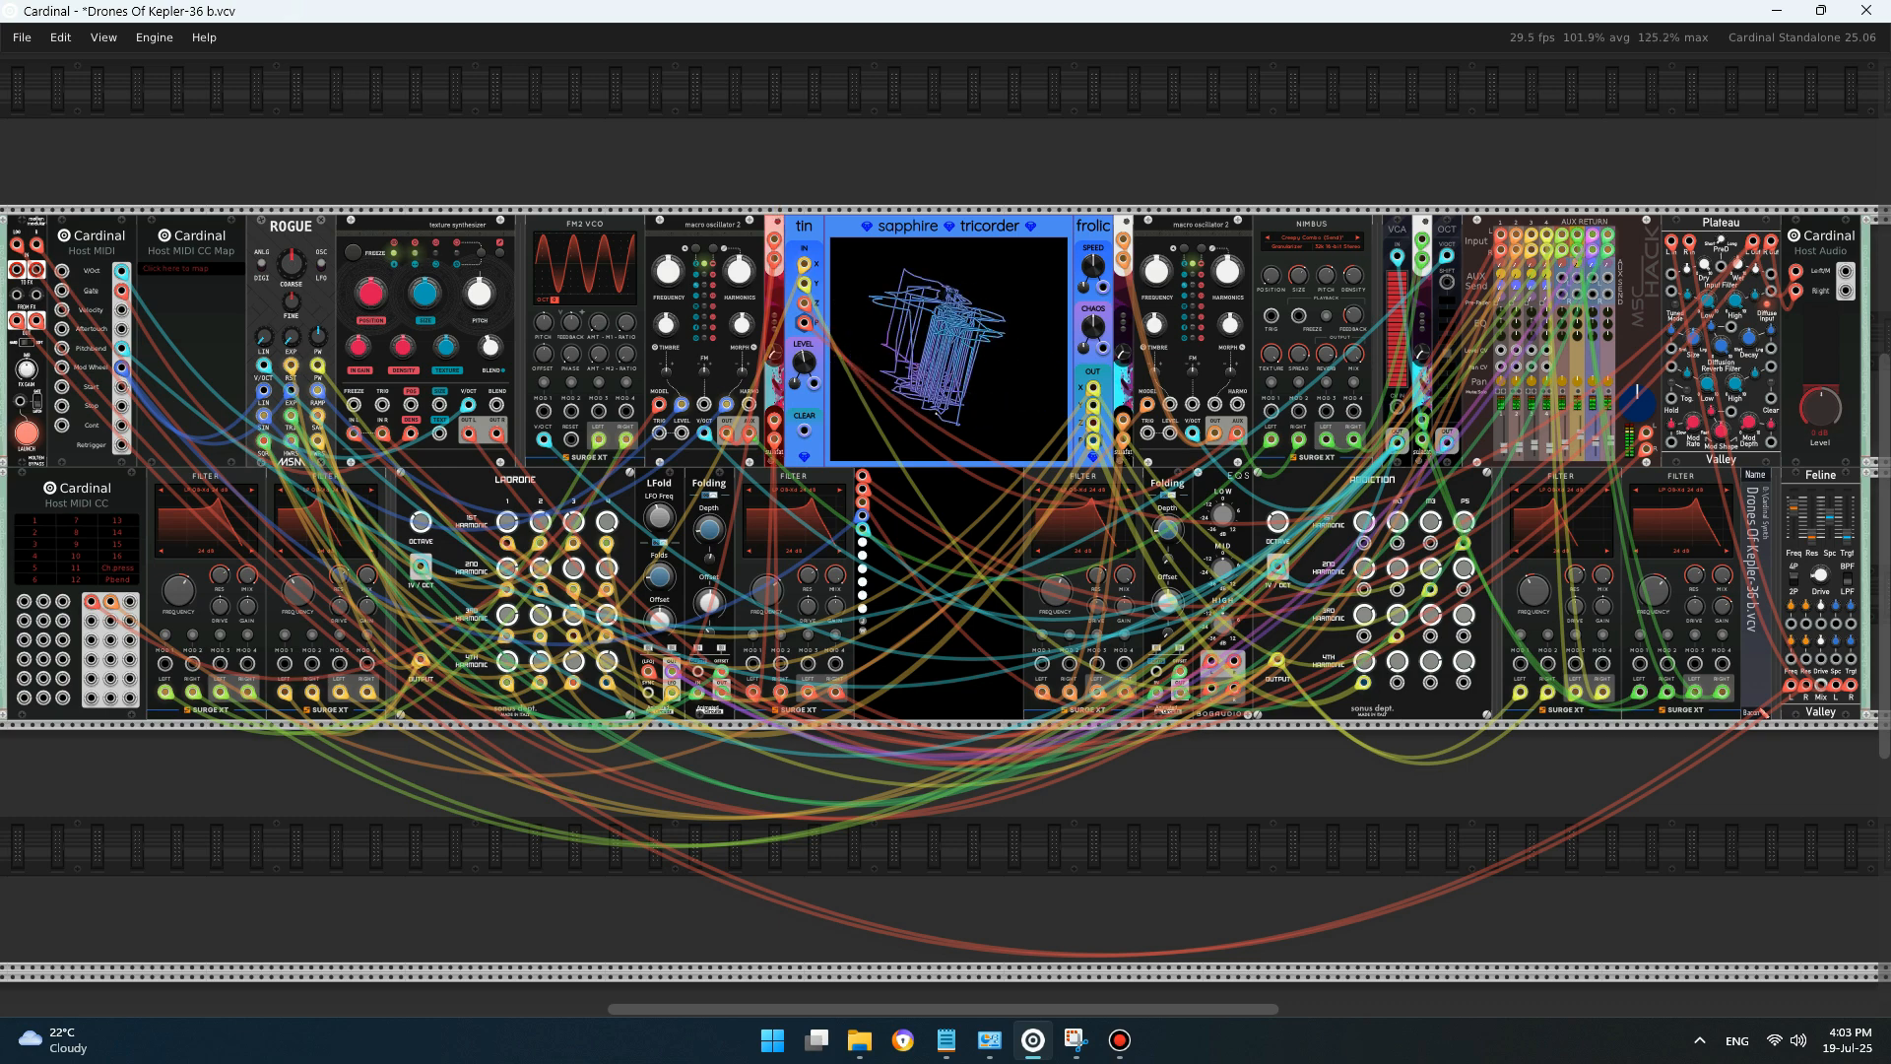
key(ctrl+shift+a)
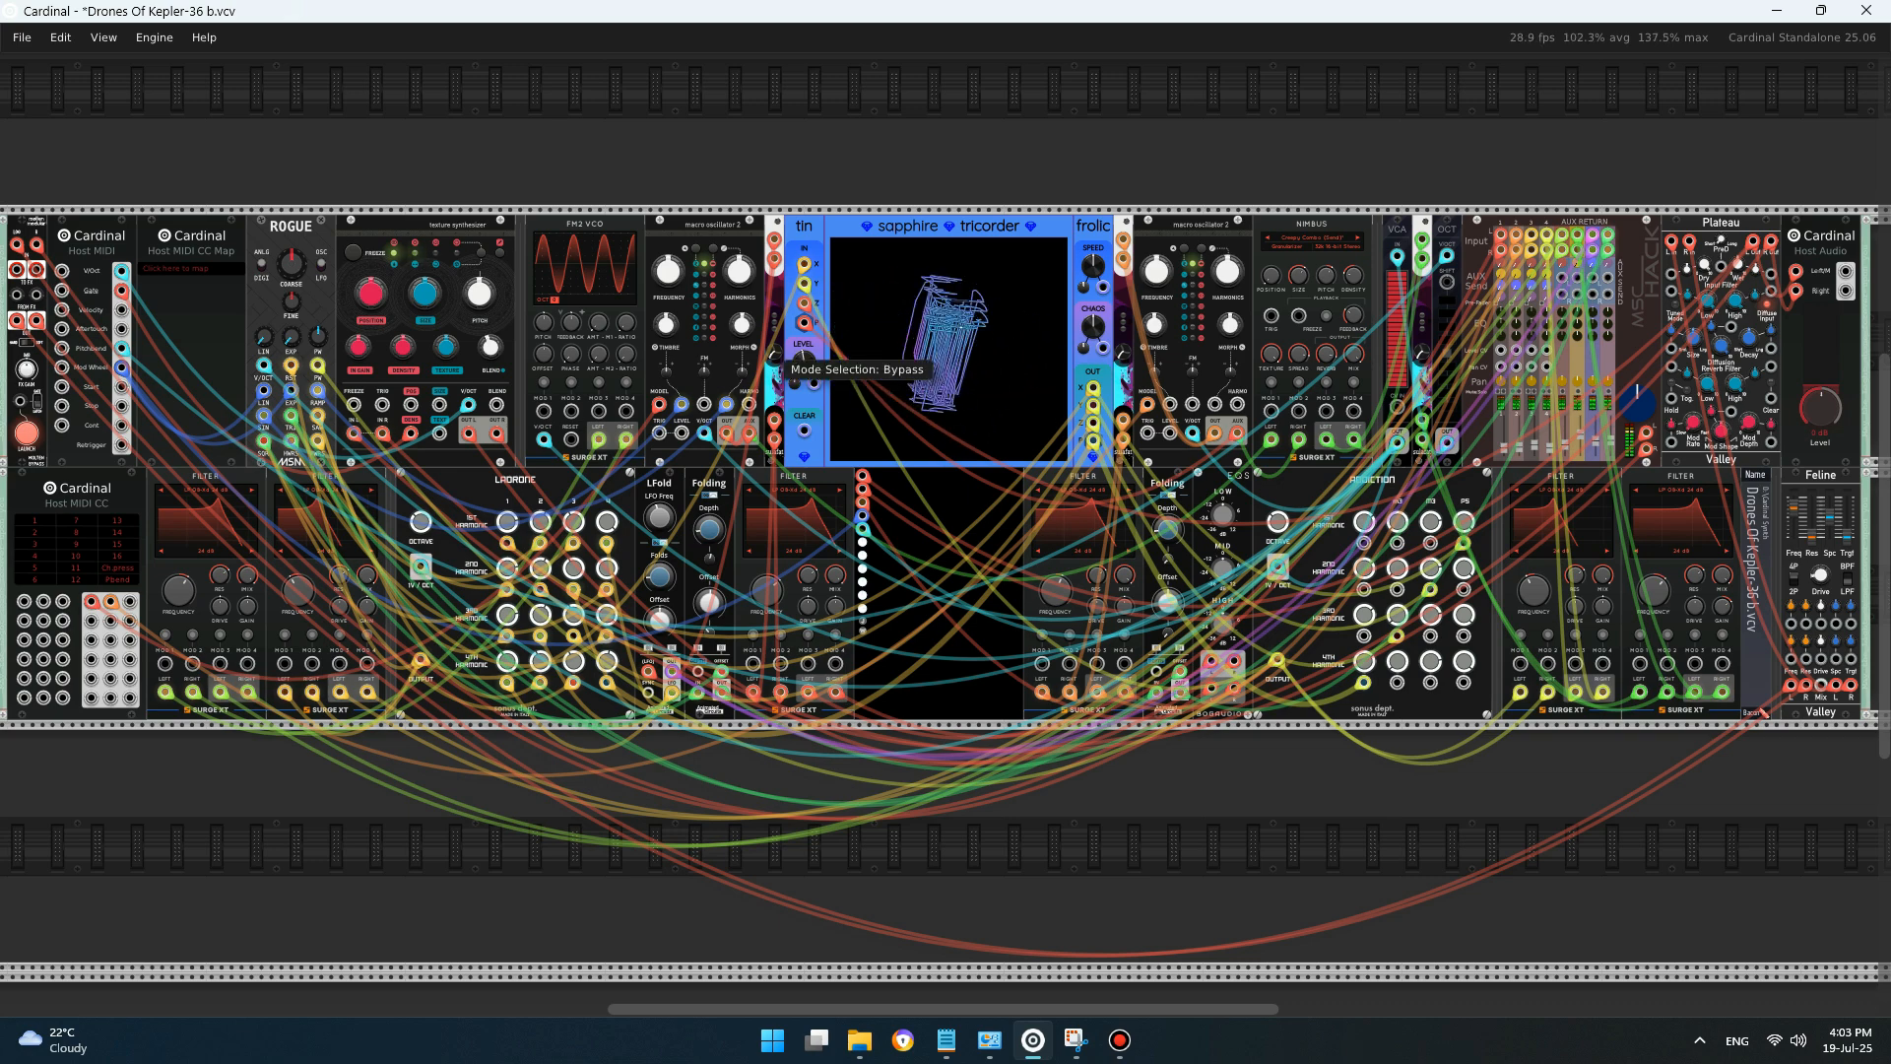
- Add the Biset Blank module for animated cables and a hover scope, placing it in the empty row above the Sapphire Tricorder
right_click(828, 166)
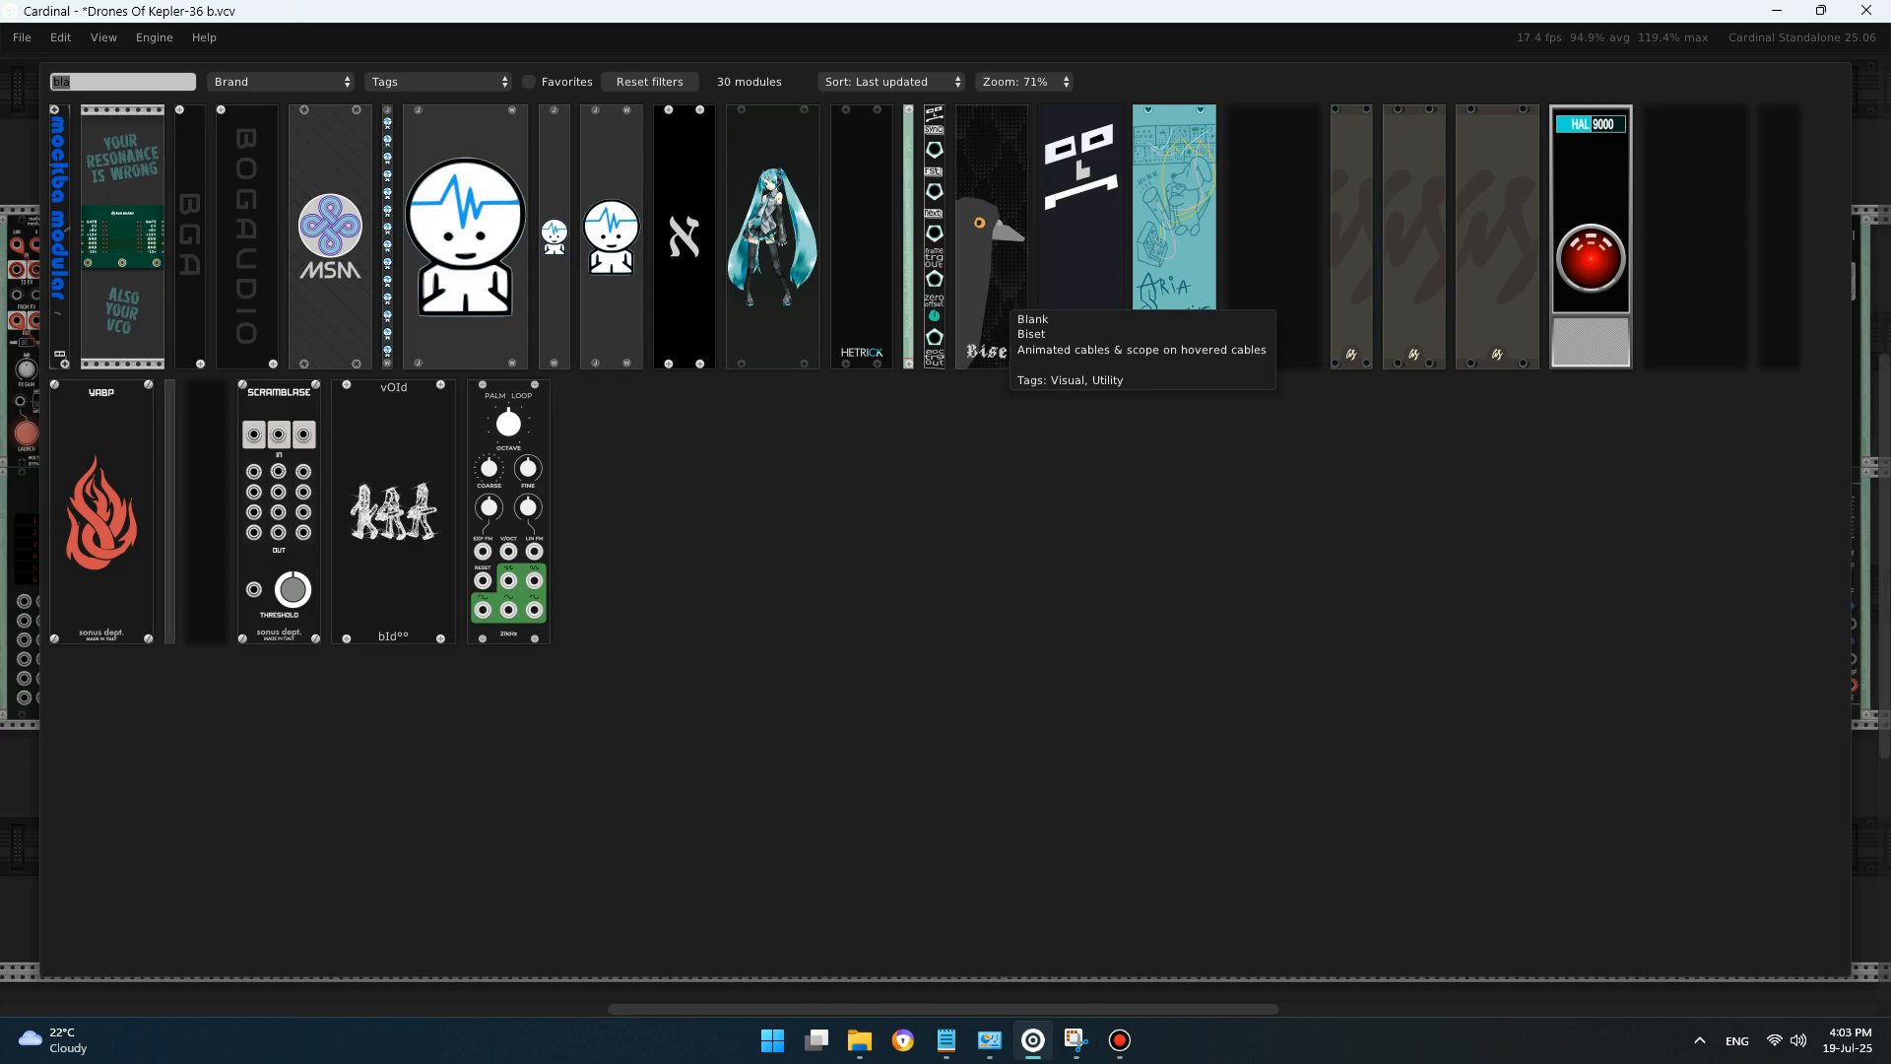
click(997, 297)
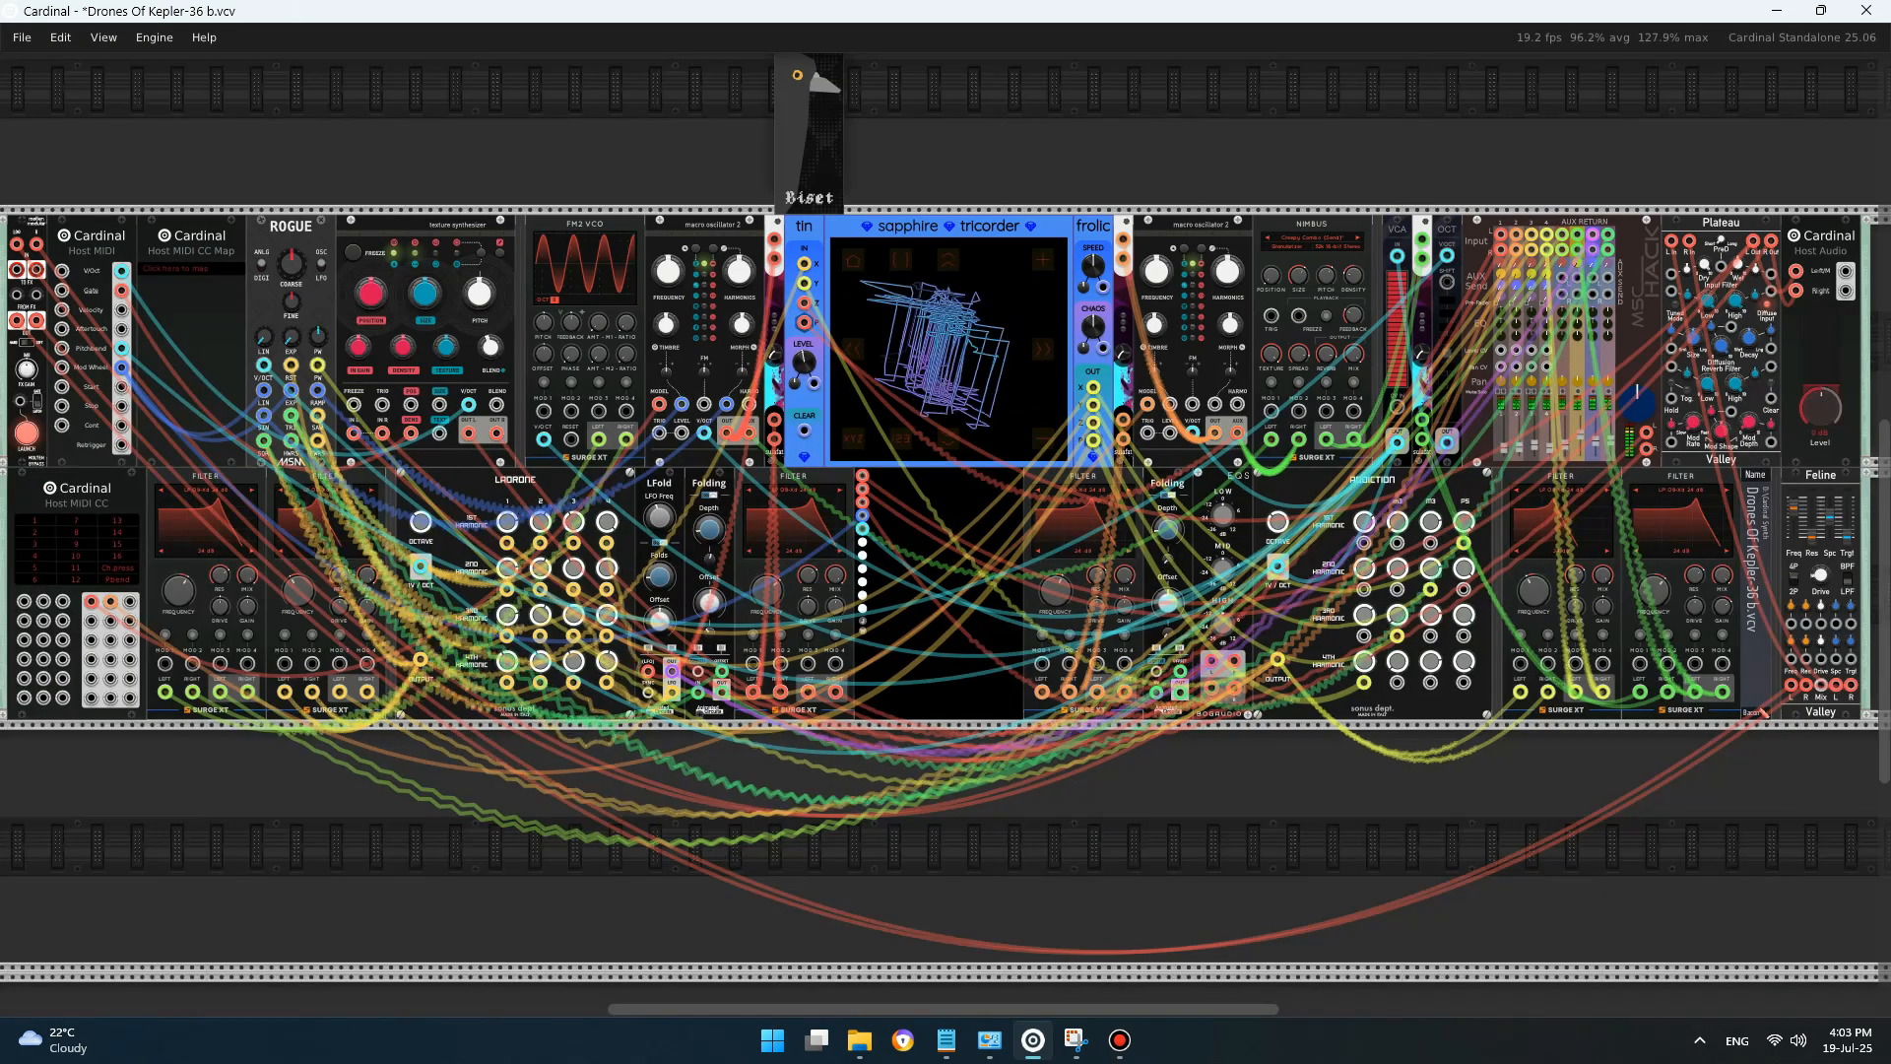
scroll(813, 473, up, 2)
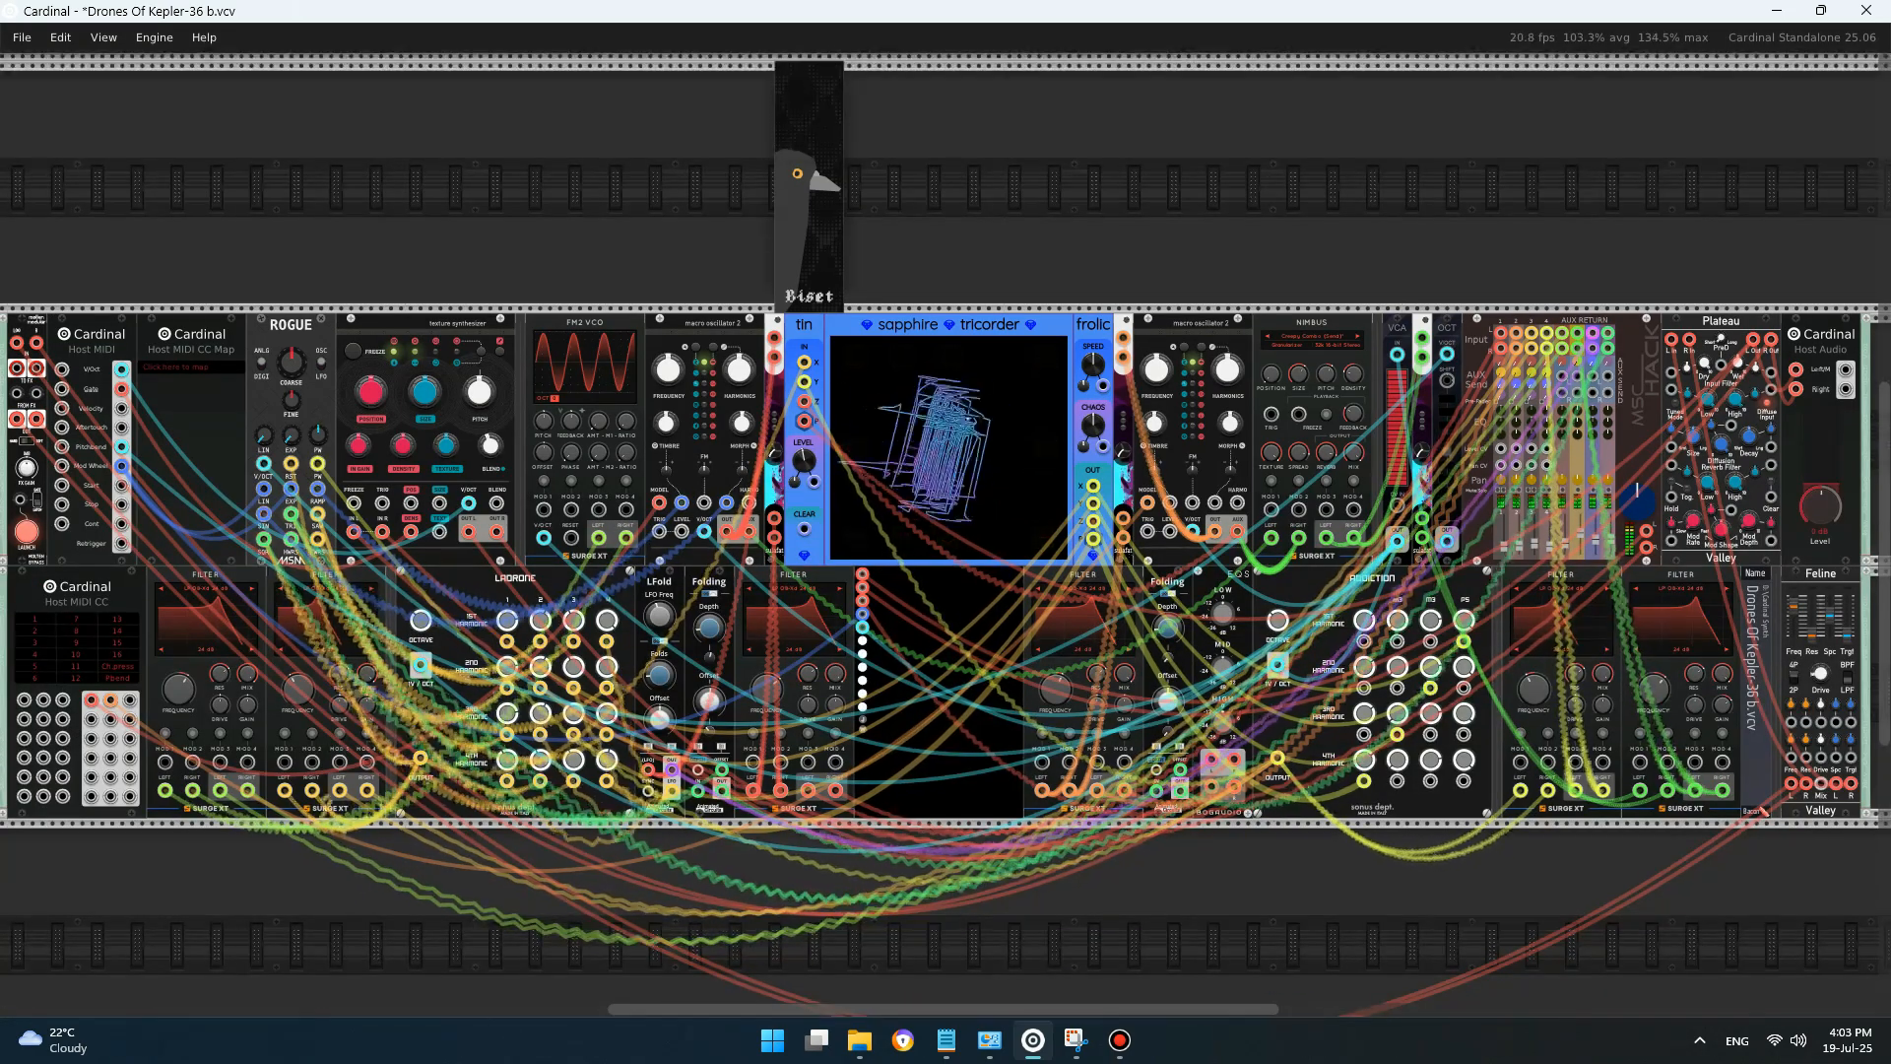
mouse_move(774, 357)
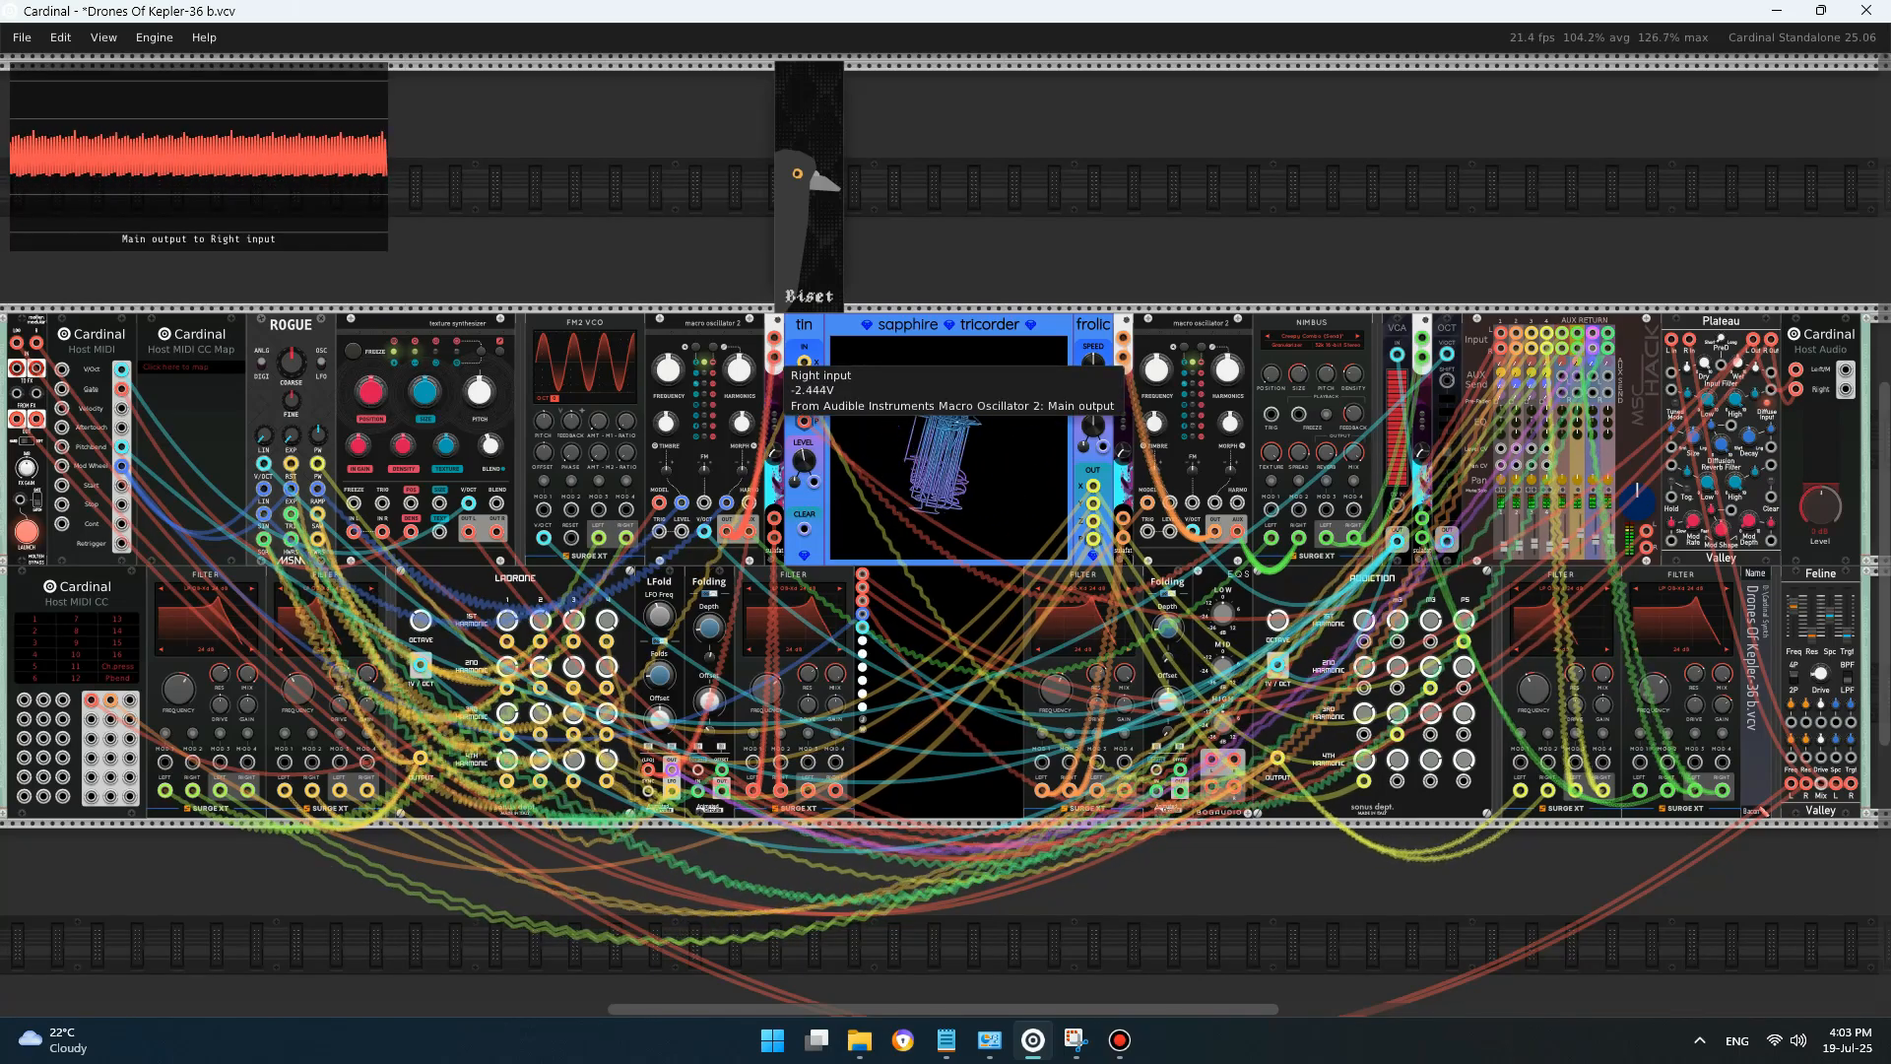
mouse_move(775, 519)
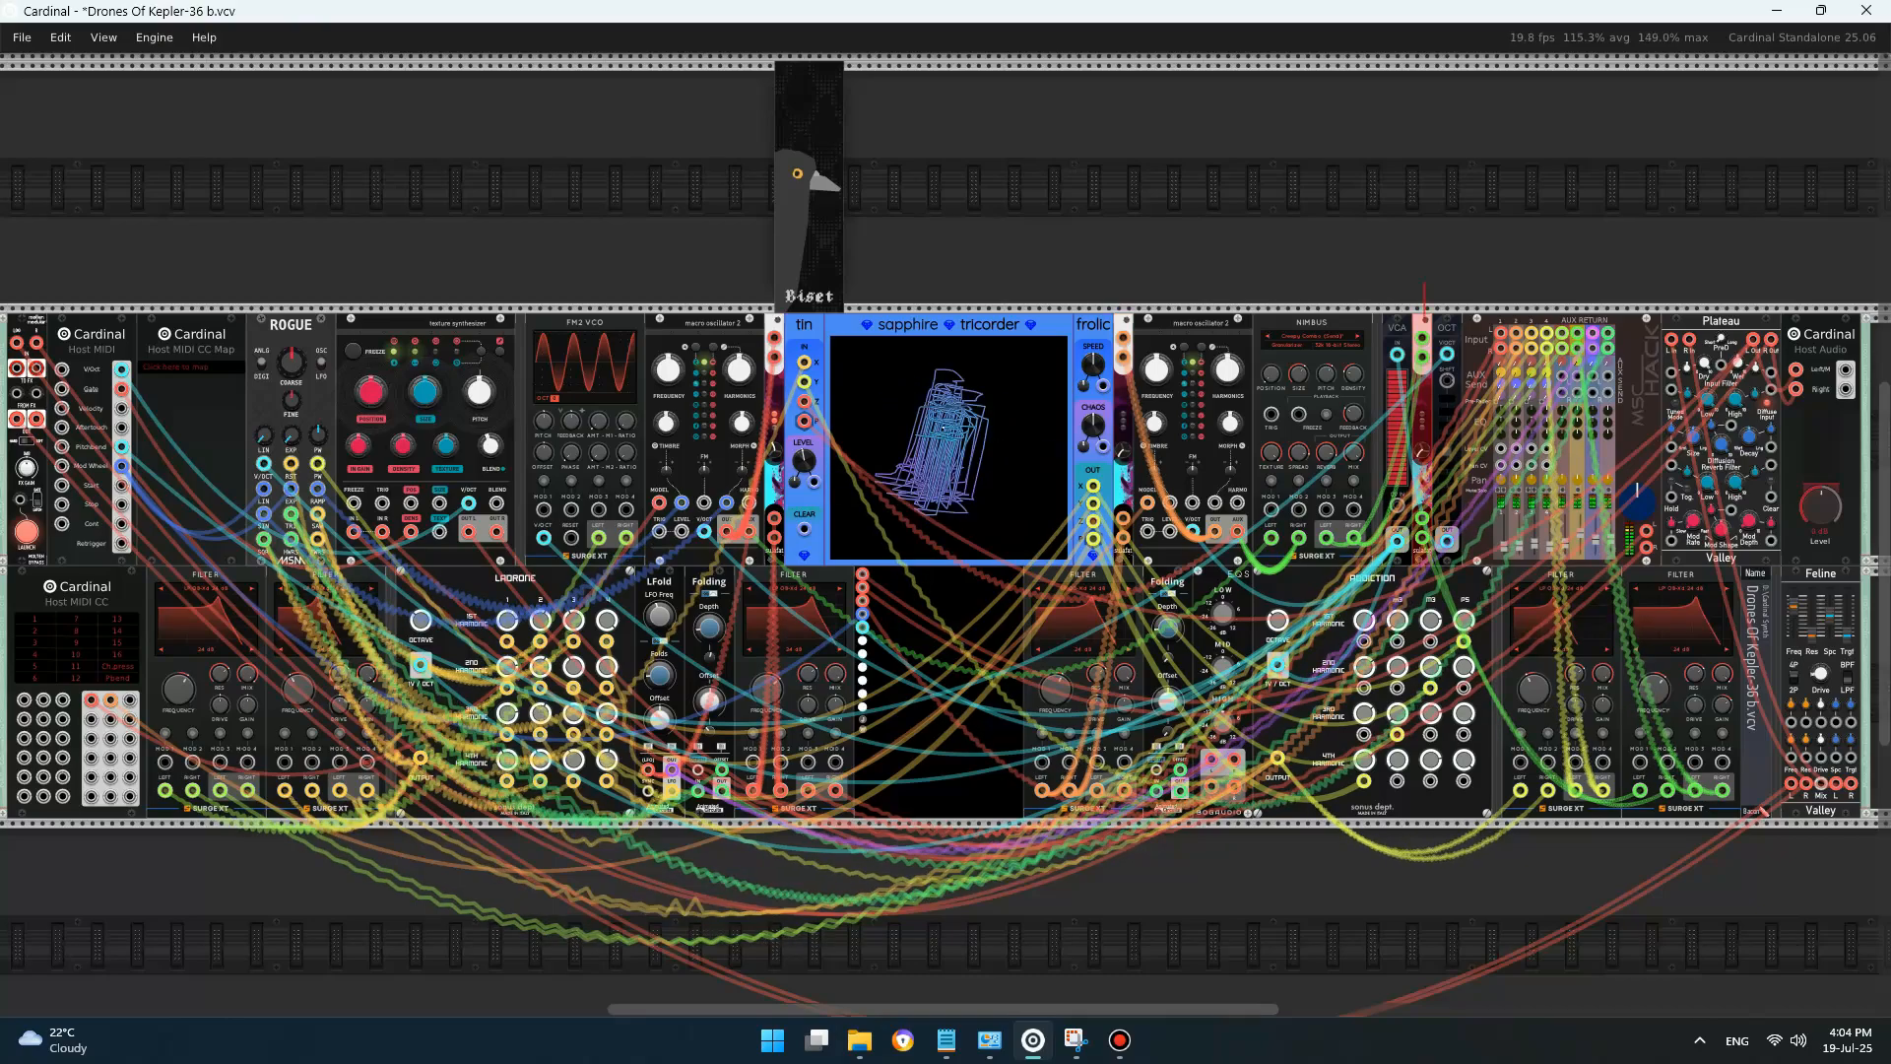
drag(809, 187, 869, 187)
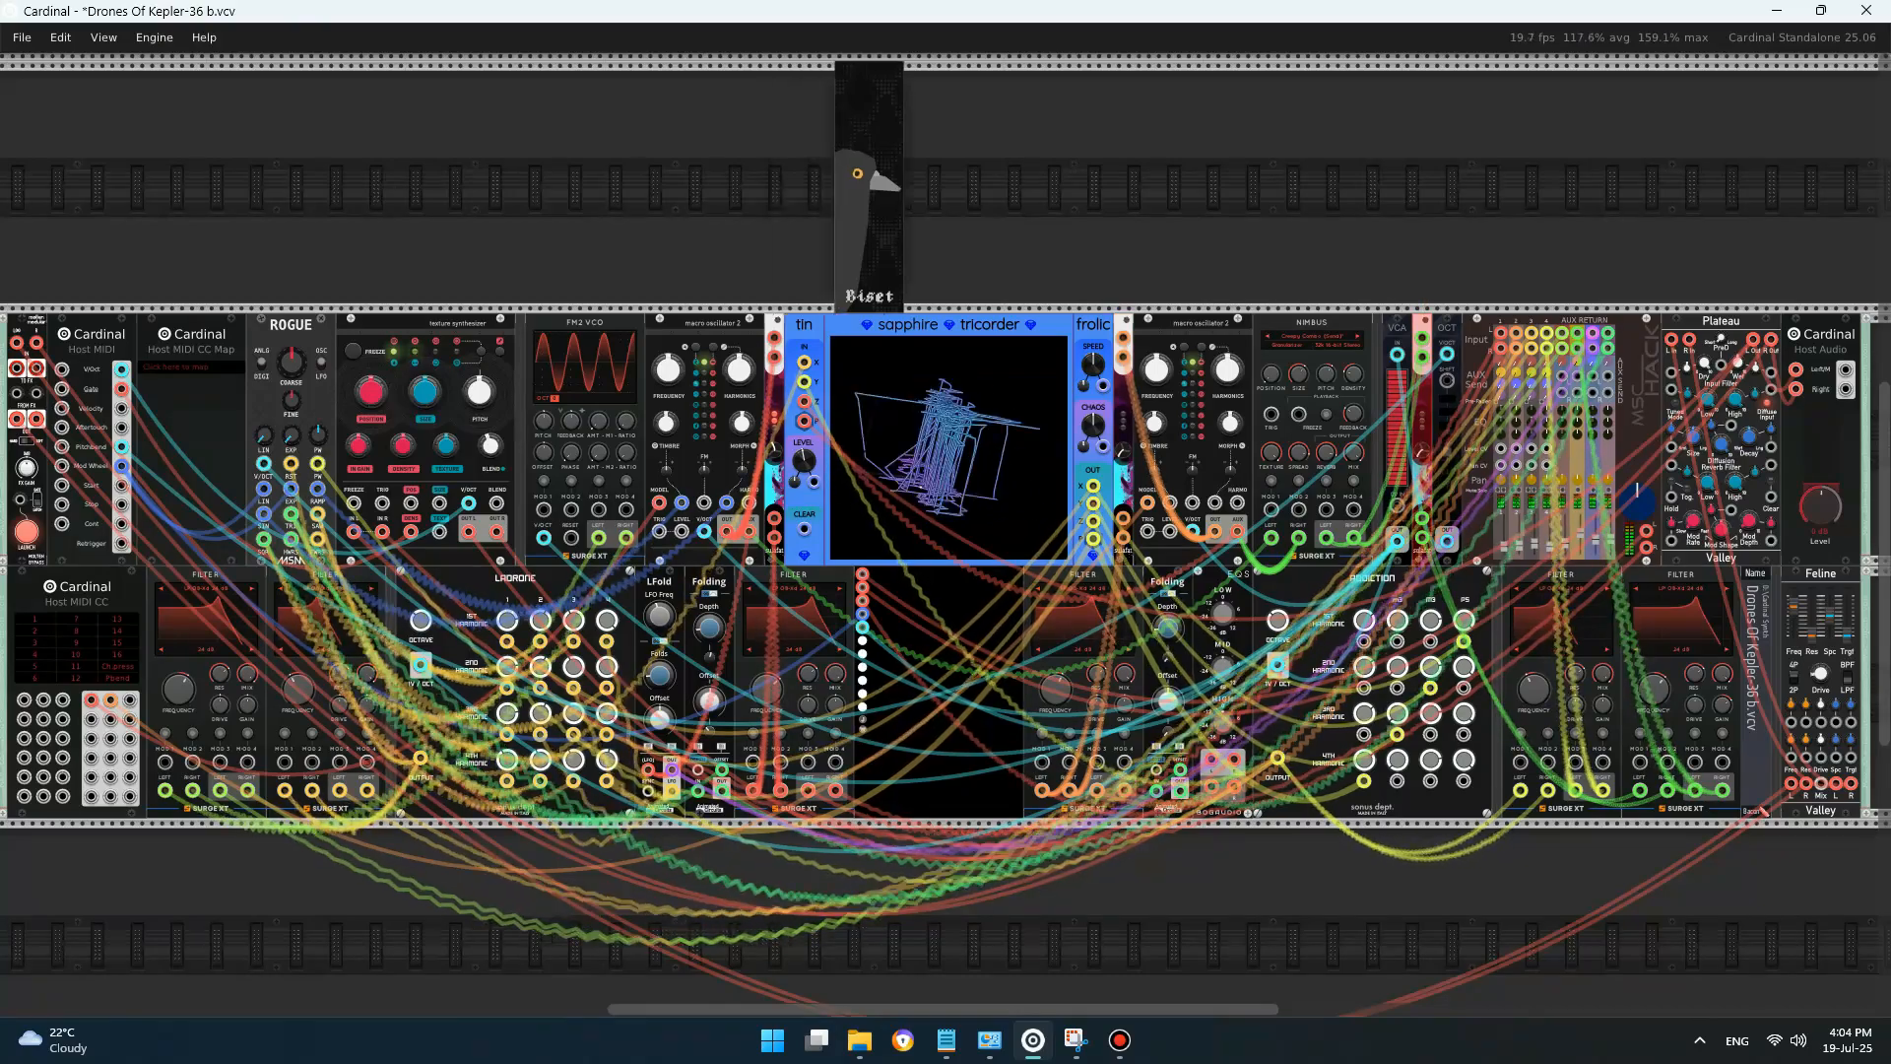
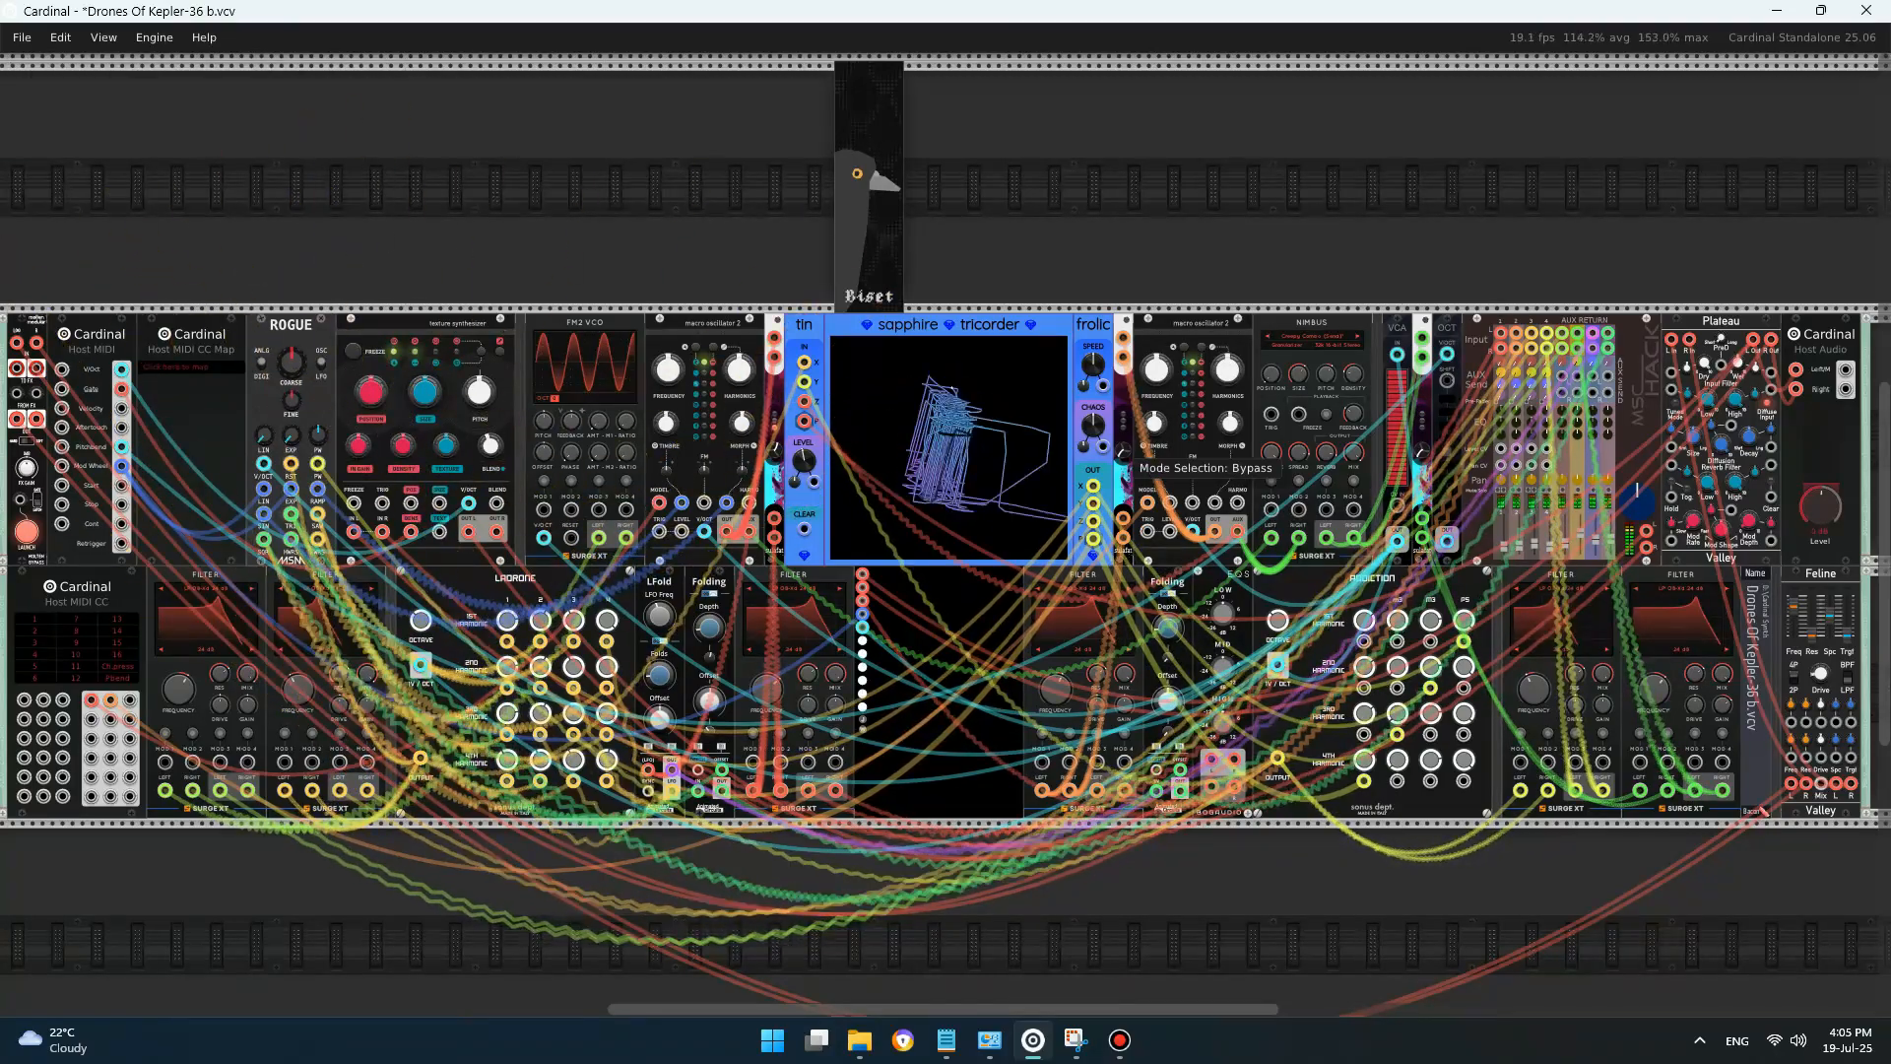
- Check the mode and left output signal of the Sulafat beside the Frolic module, and remove the Biset Blank module
drag(1124, 449, 1124, 429)
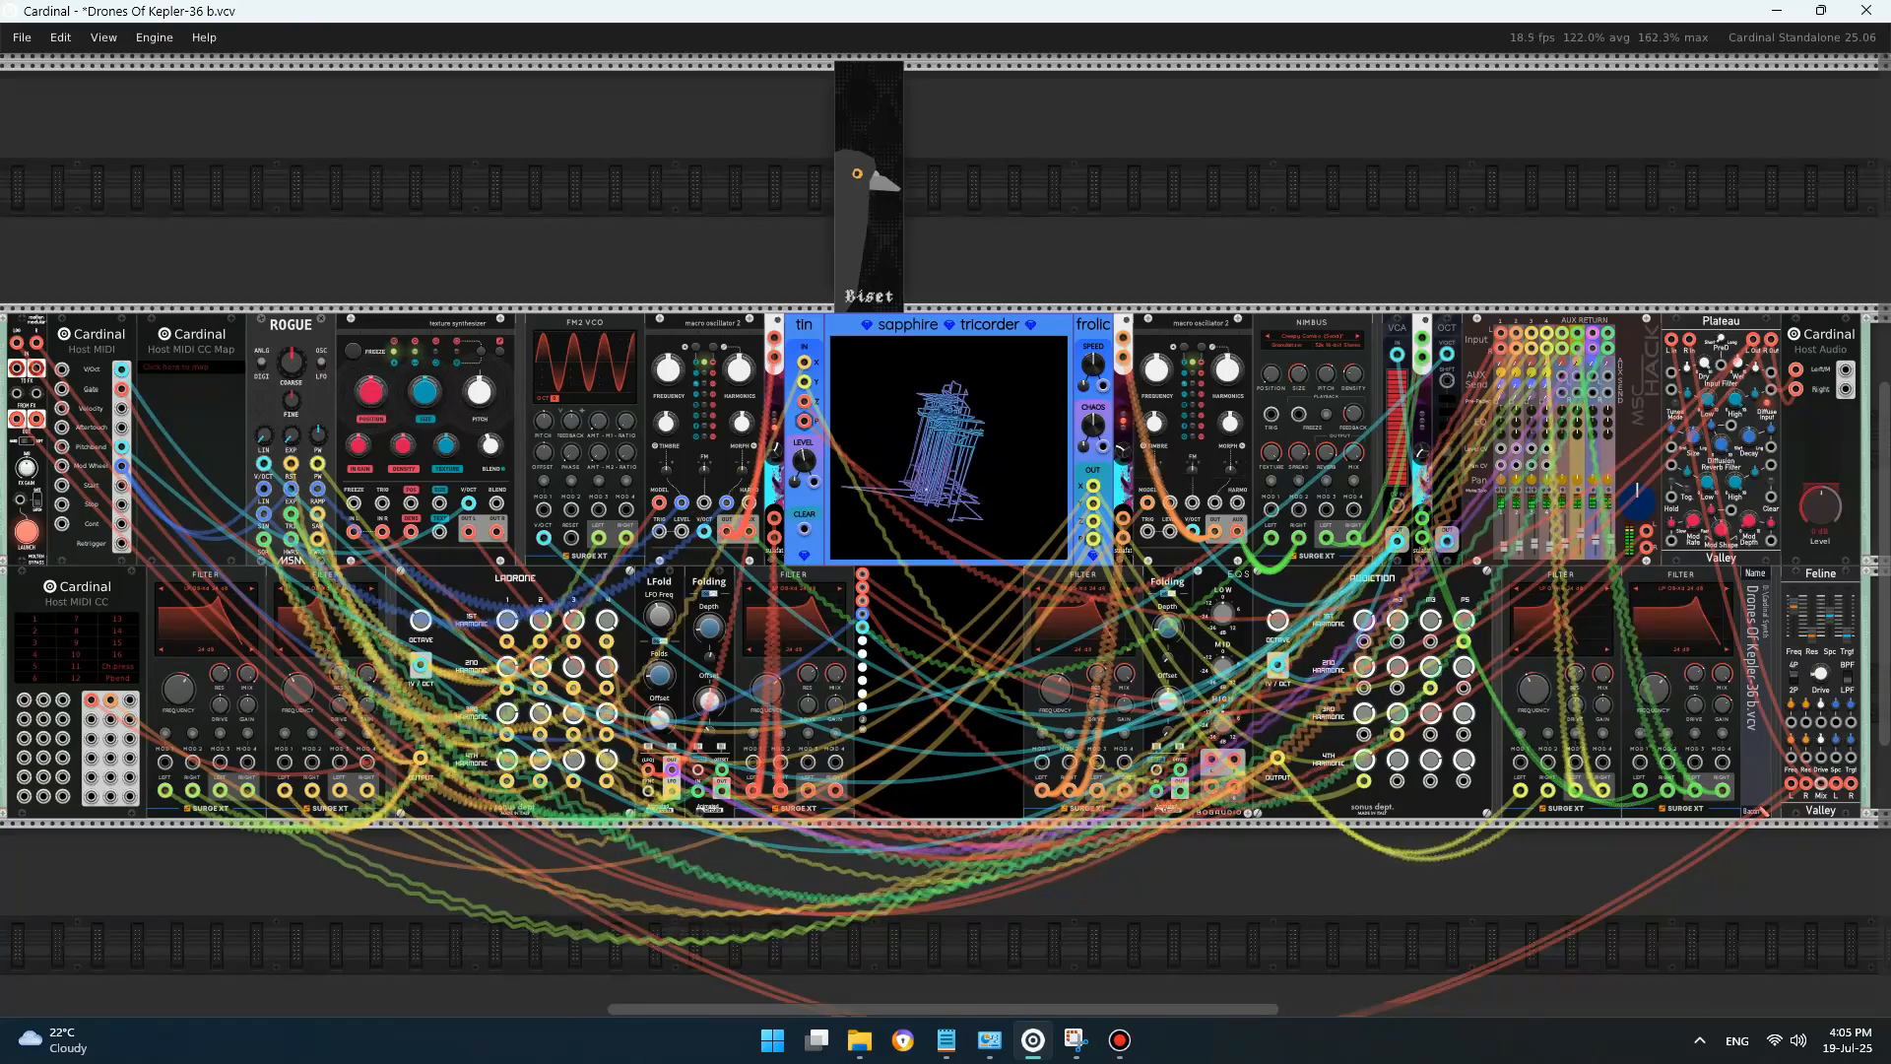
mouse_move(1124, 522)
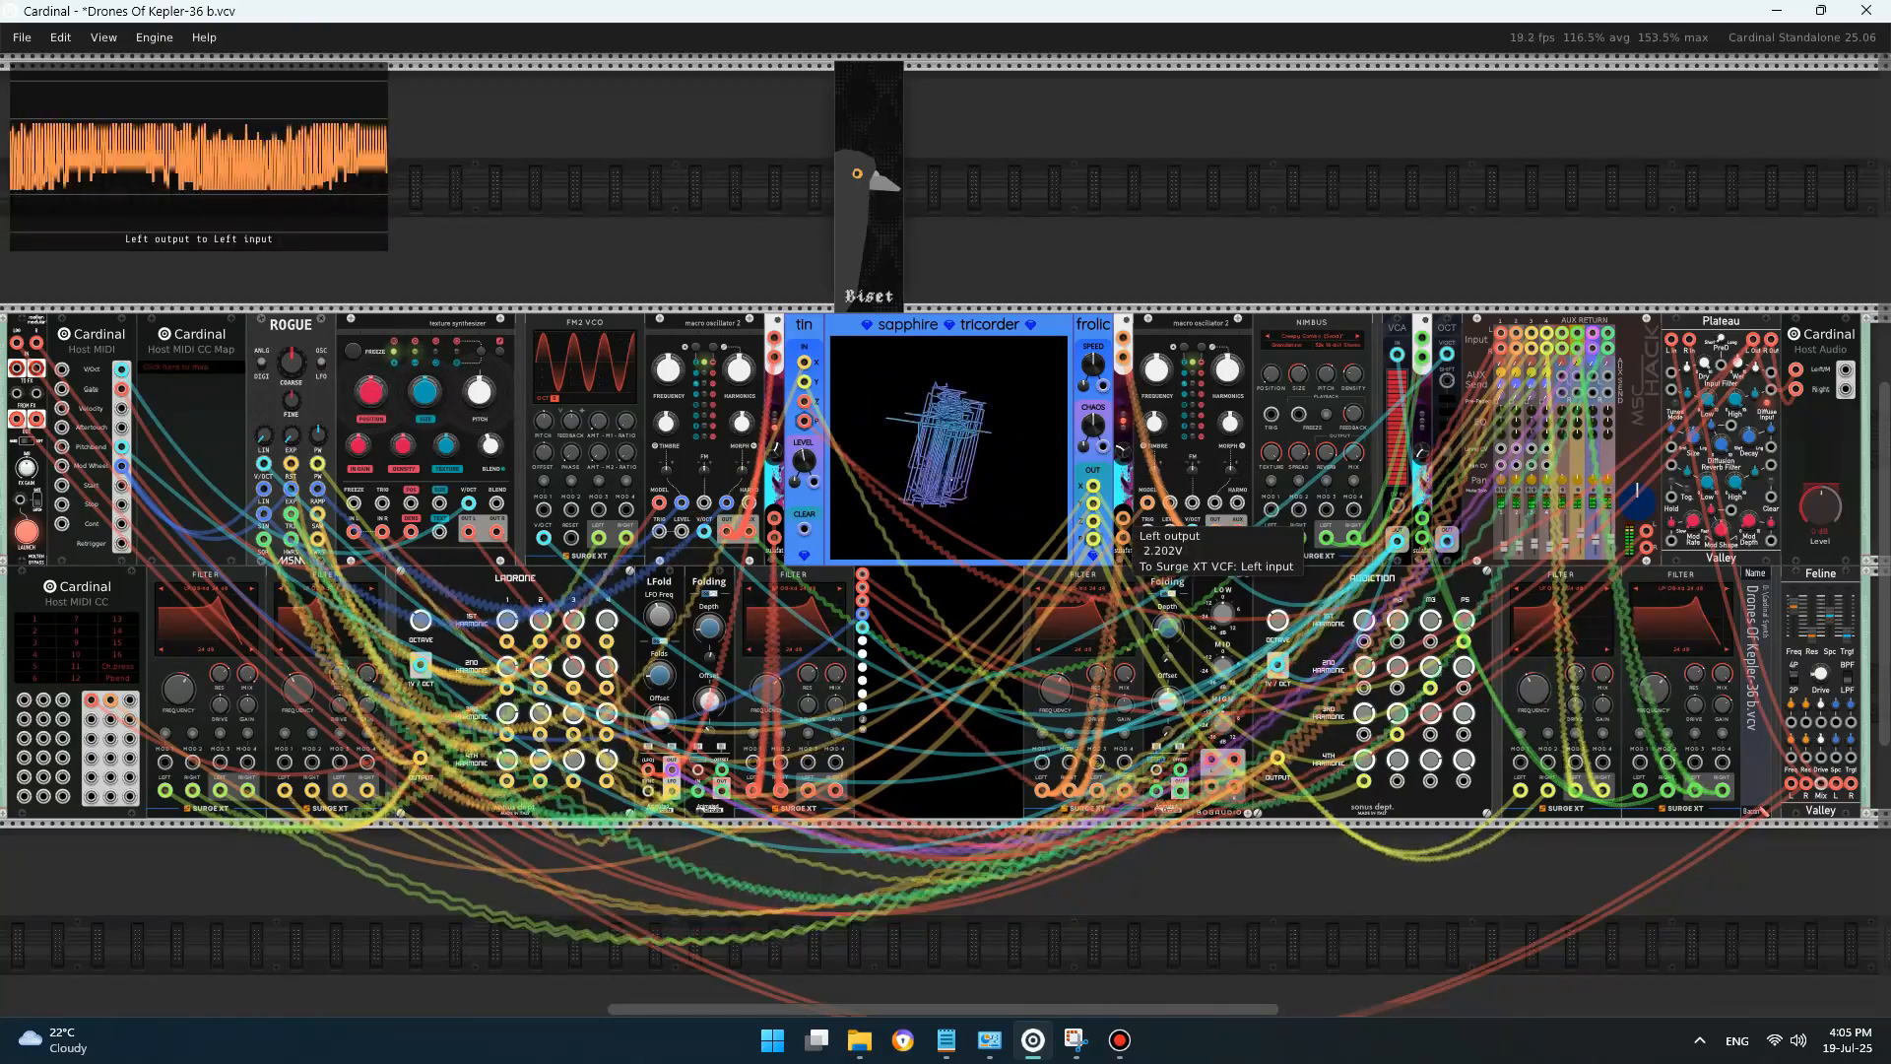
drag(1106, 192, 788, 192)
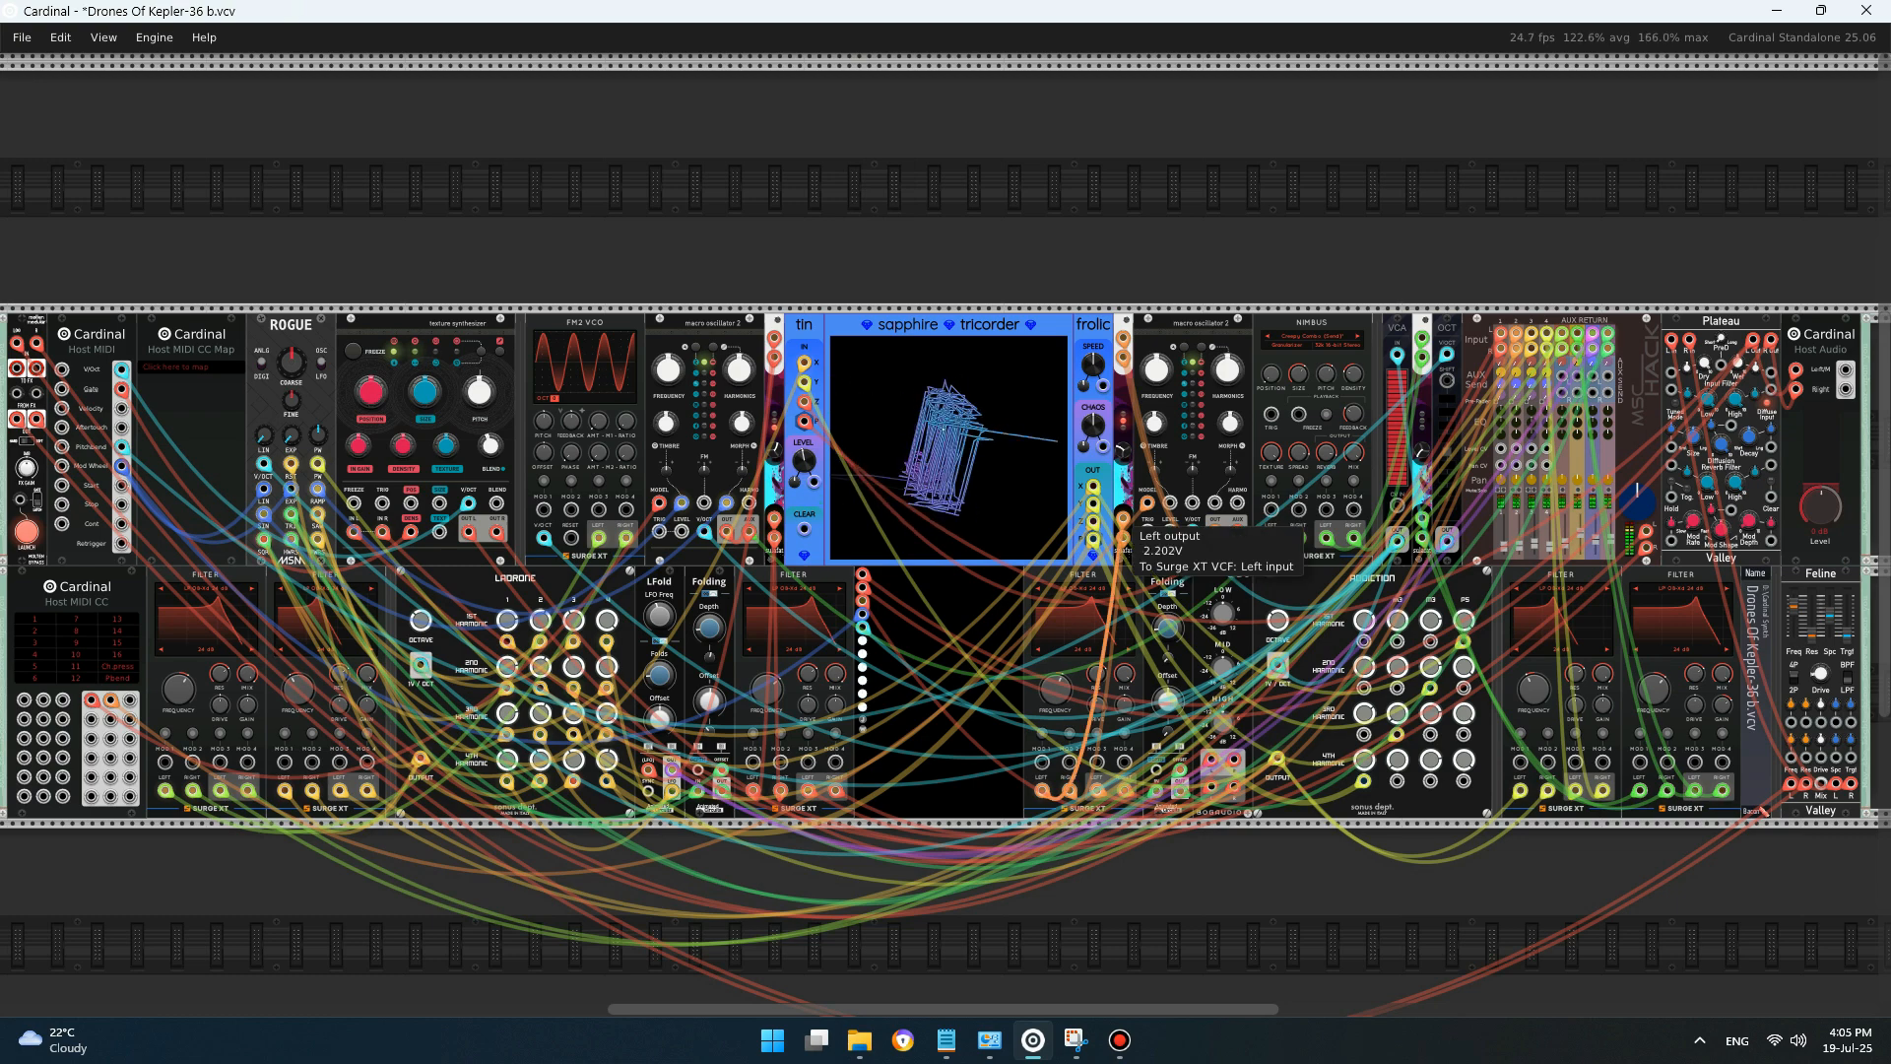
drag(1113, 260, 1127, 319)
mouse_move(769, 260)
mouse_down()
mouse_move(774, 305)
mouse_move(771, 261)
mouse_up()
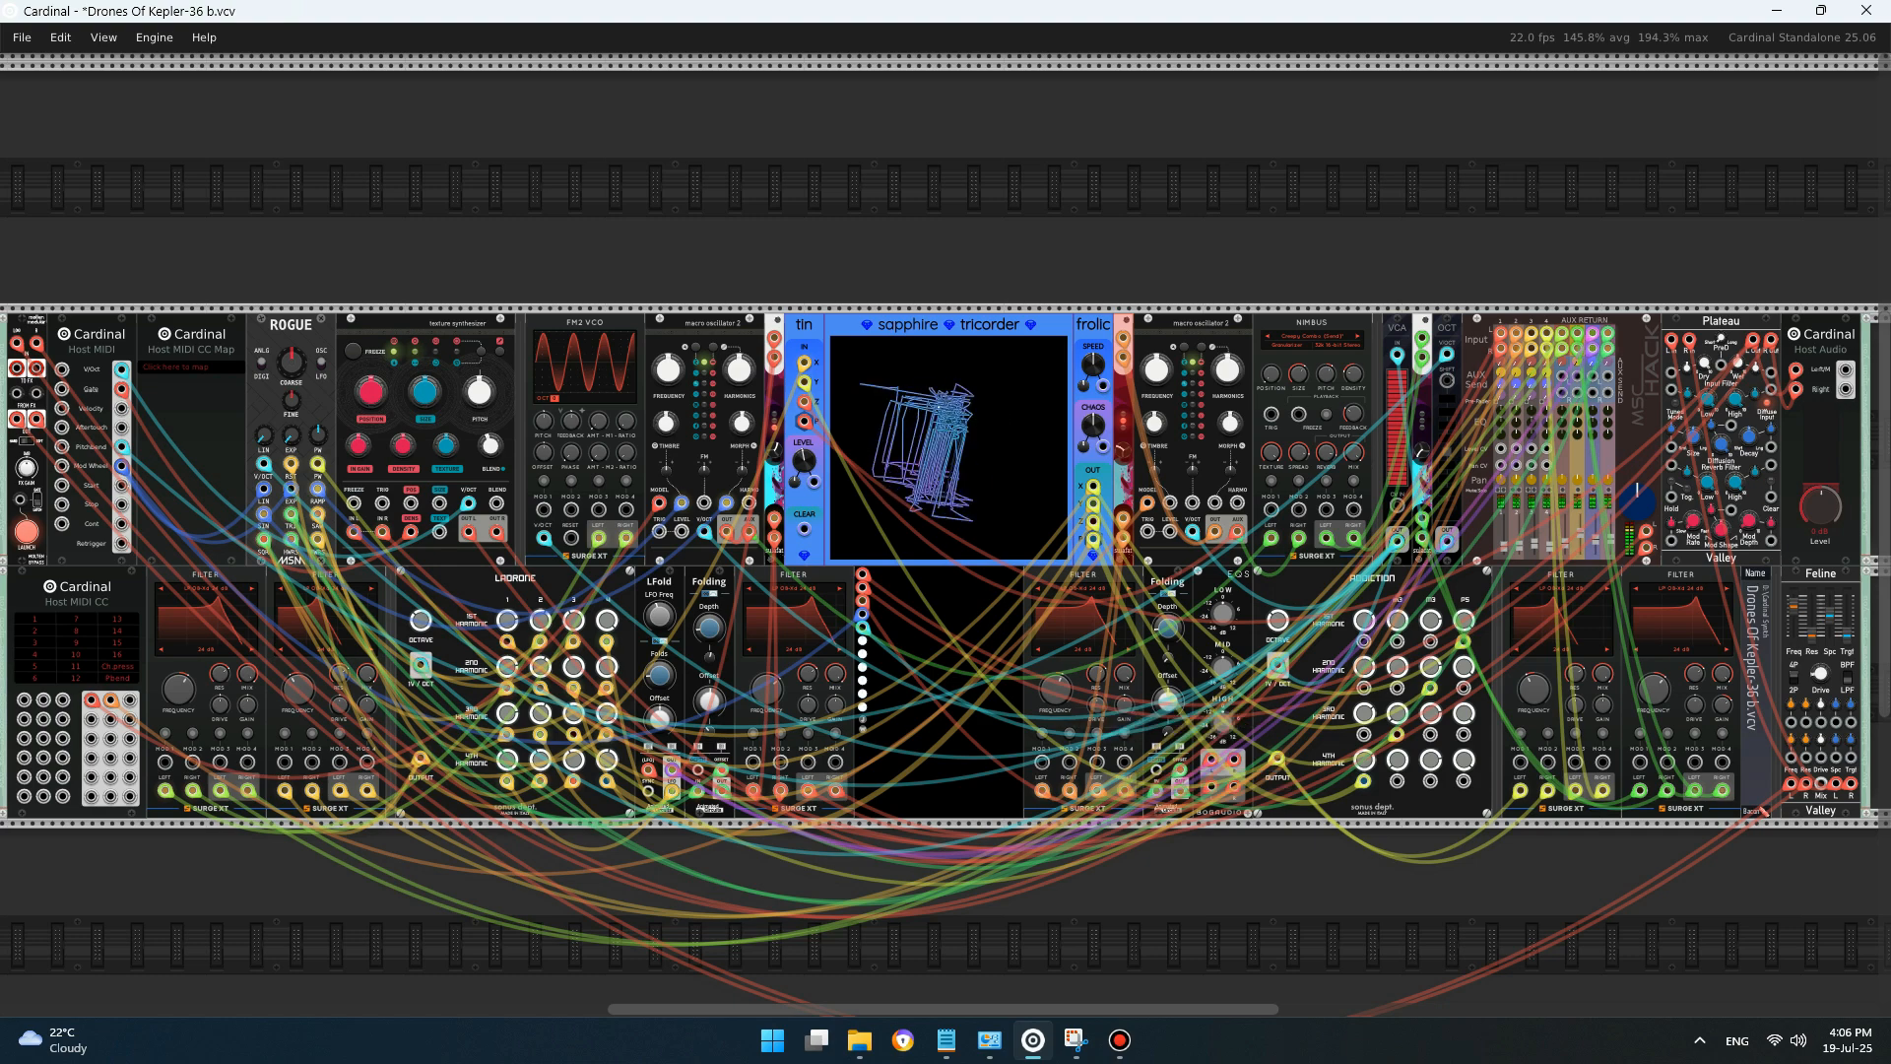
- Lower the cable opacity to 21.5%
click(104, 37)
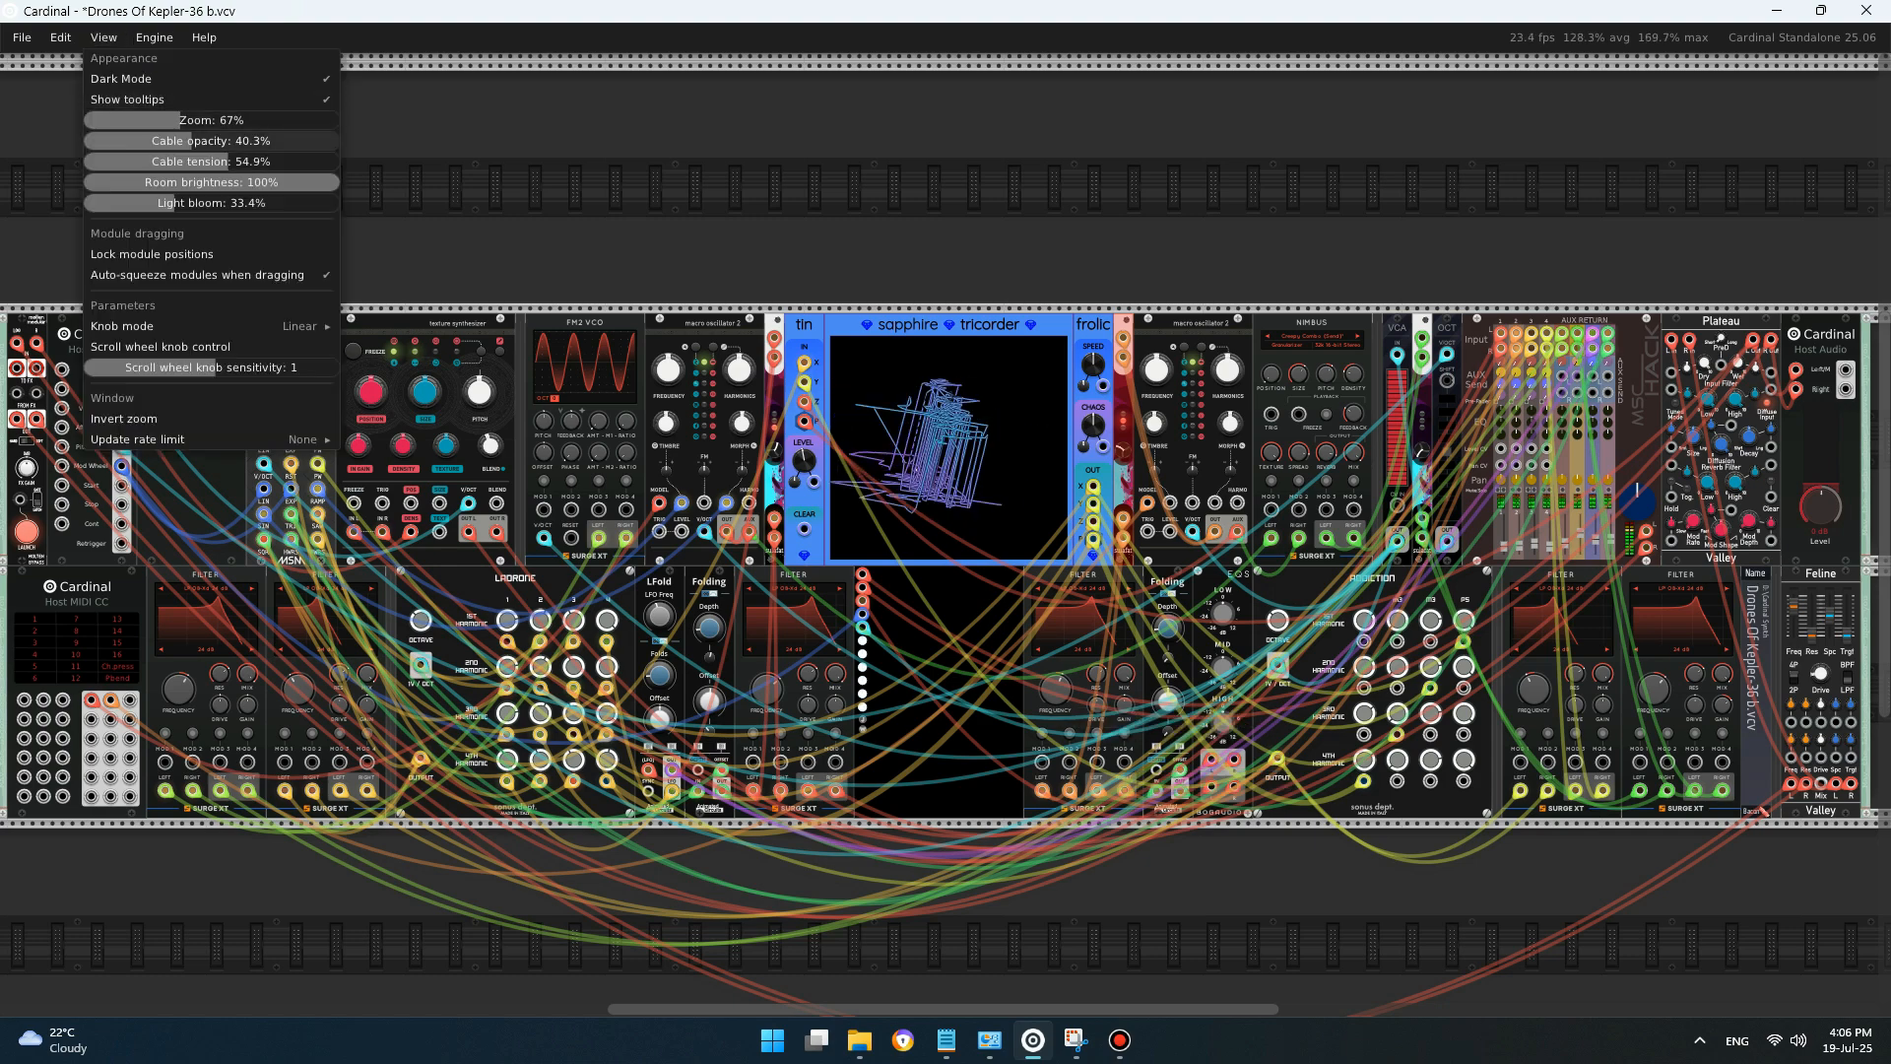
drag(236, 141, 99, 141)
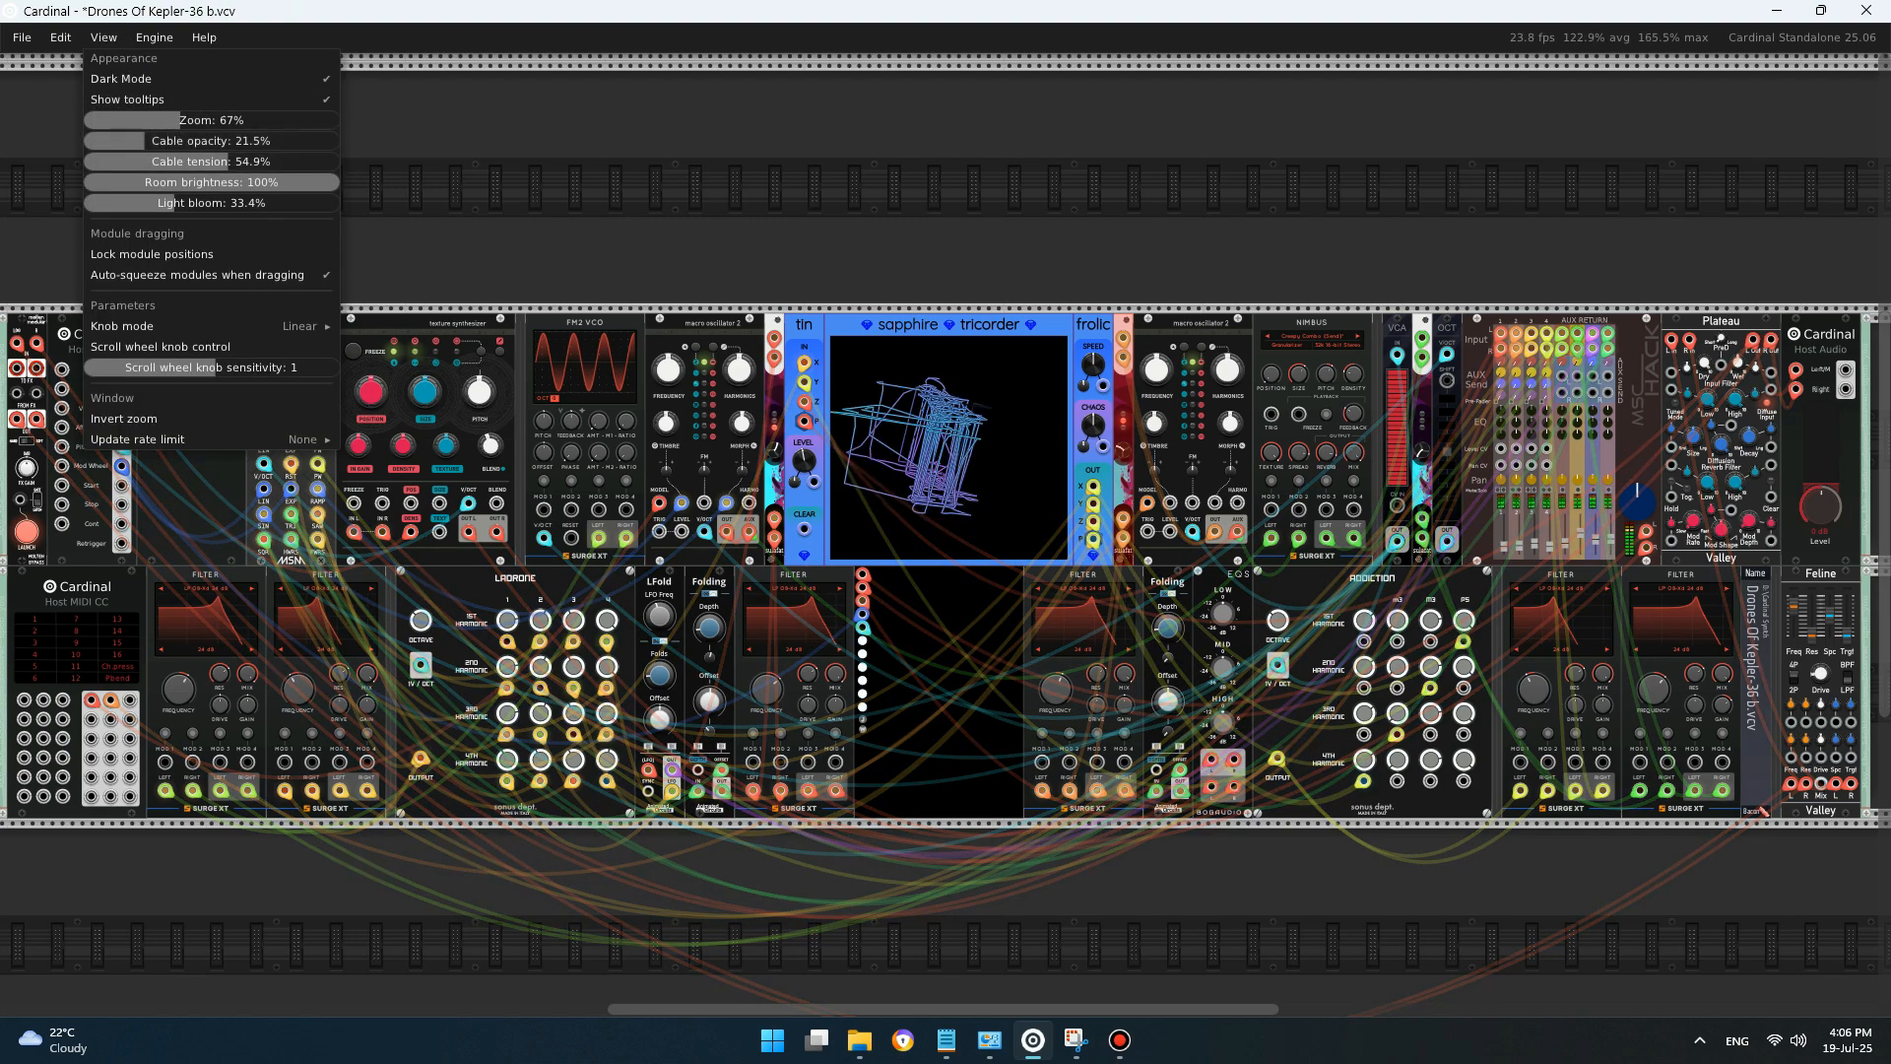
key(Escape)
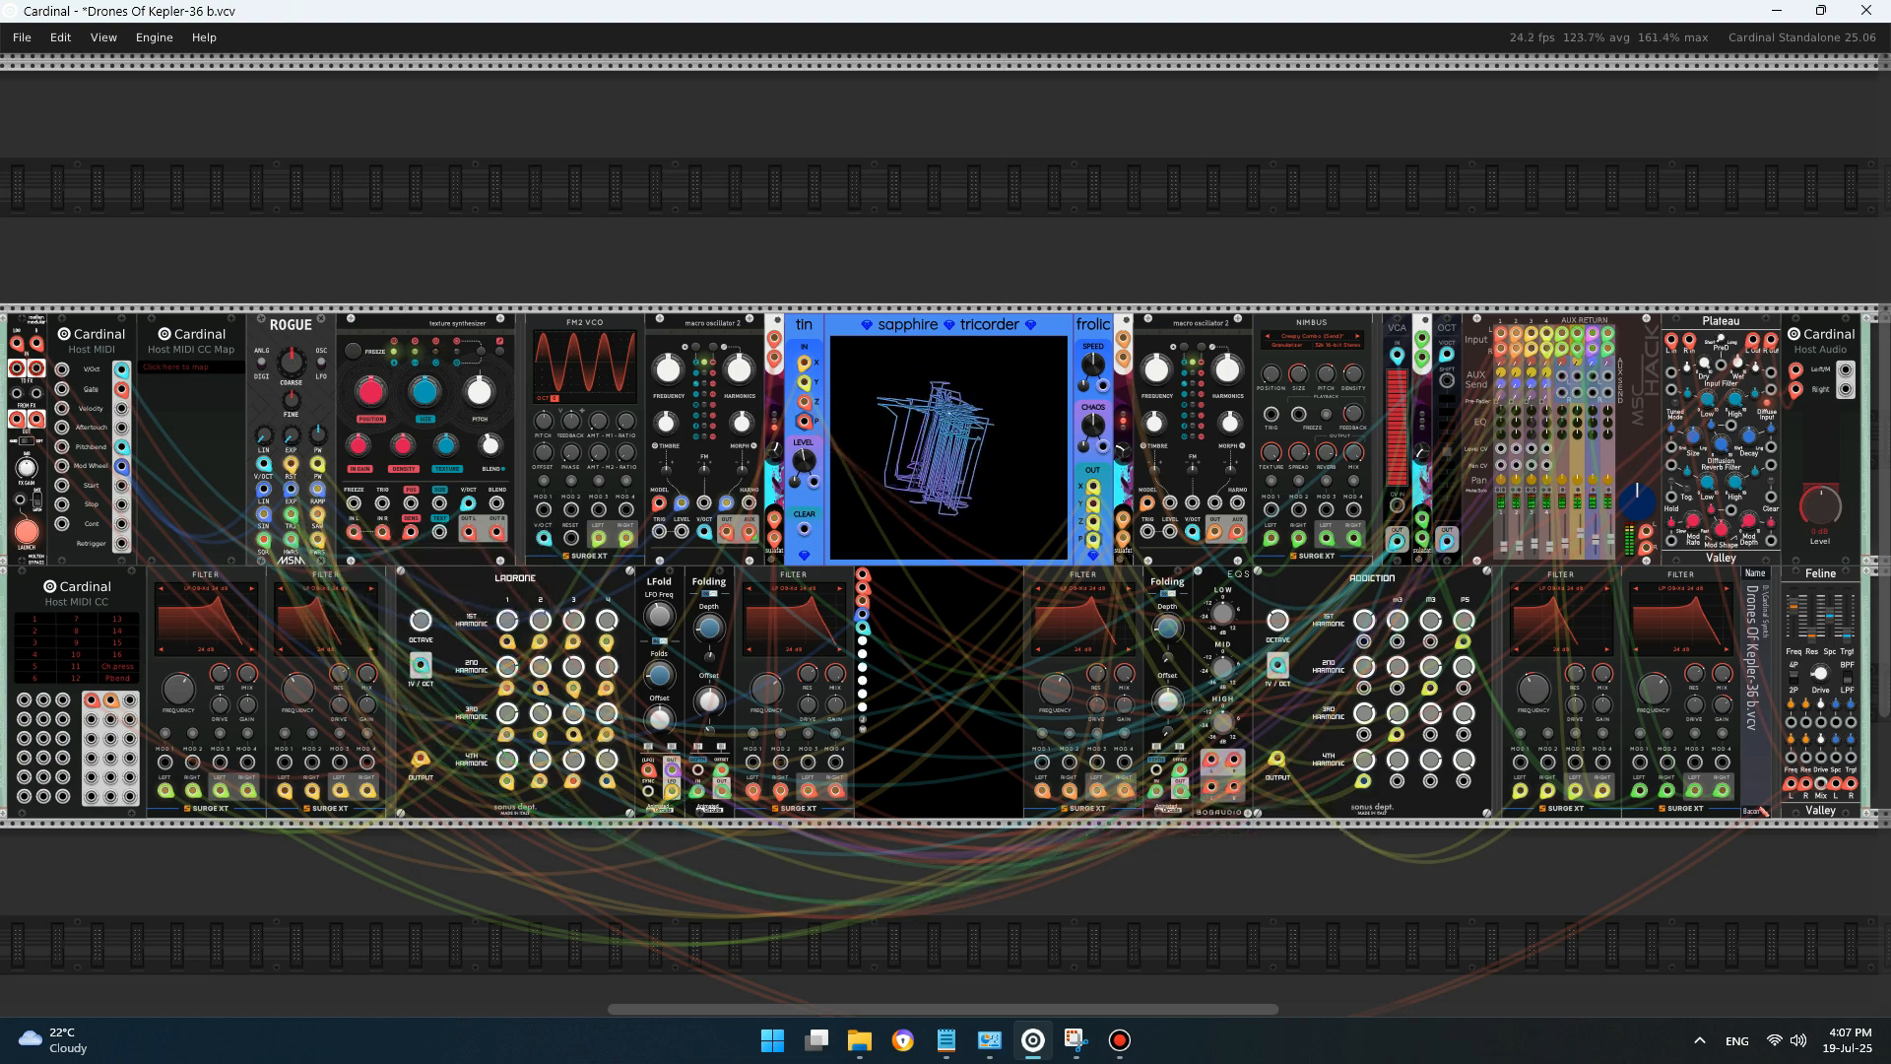
- Examine the two Folding modules and trace the second one's signal input cable back to the Rogue module
drag(1167, 854, 1160, 813)
drag(712, 833, 712, 800)
drag(1169, 833, 1169, 800)
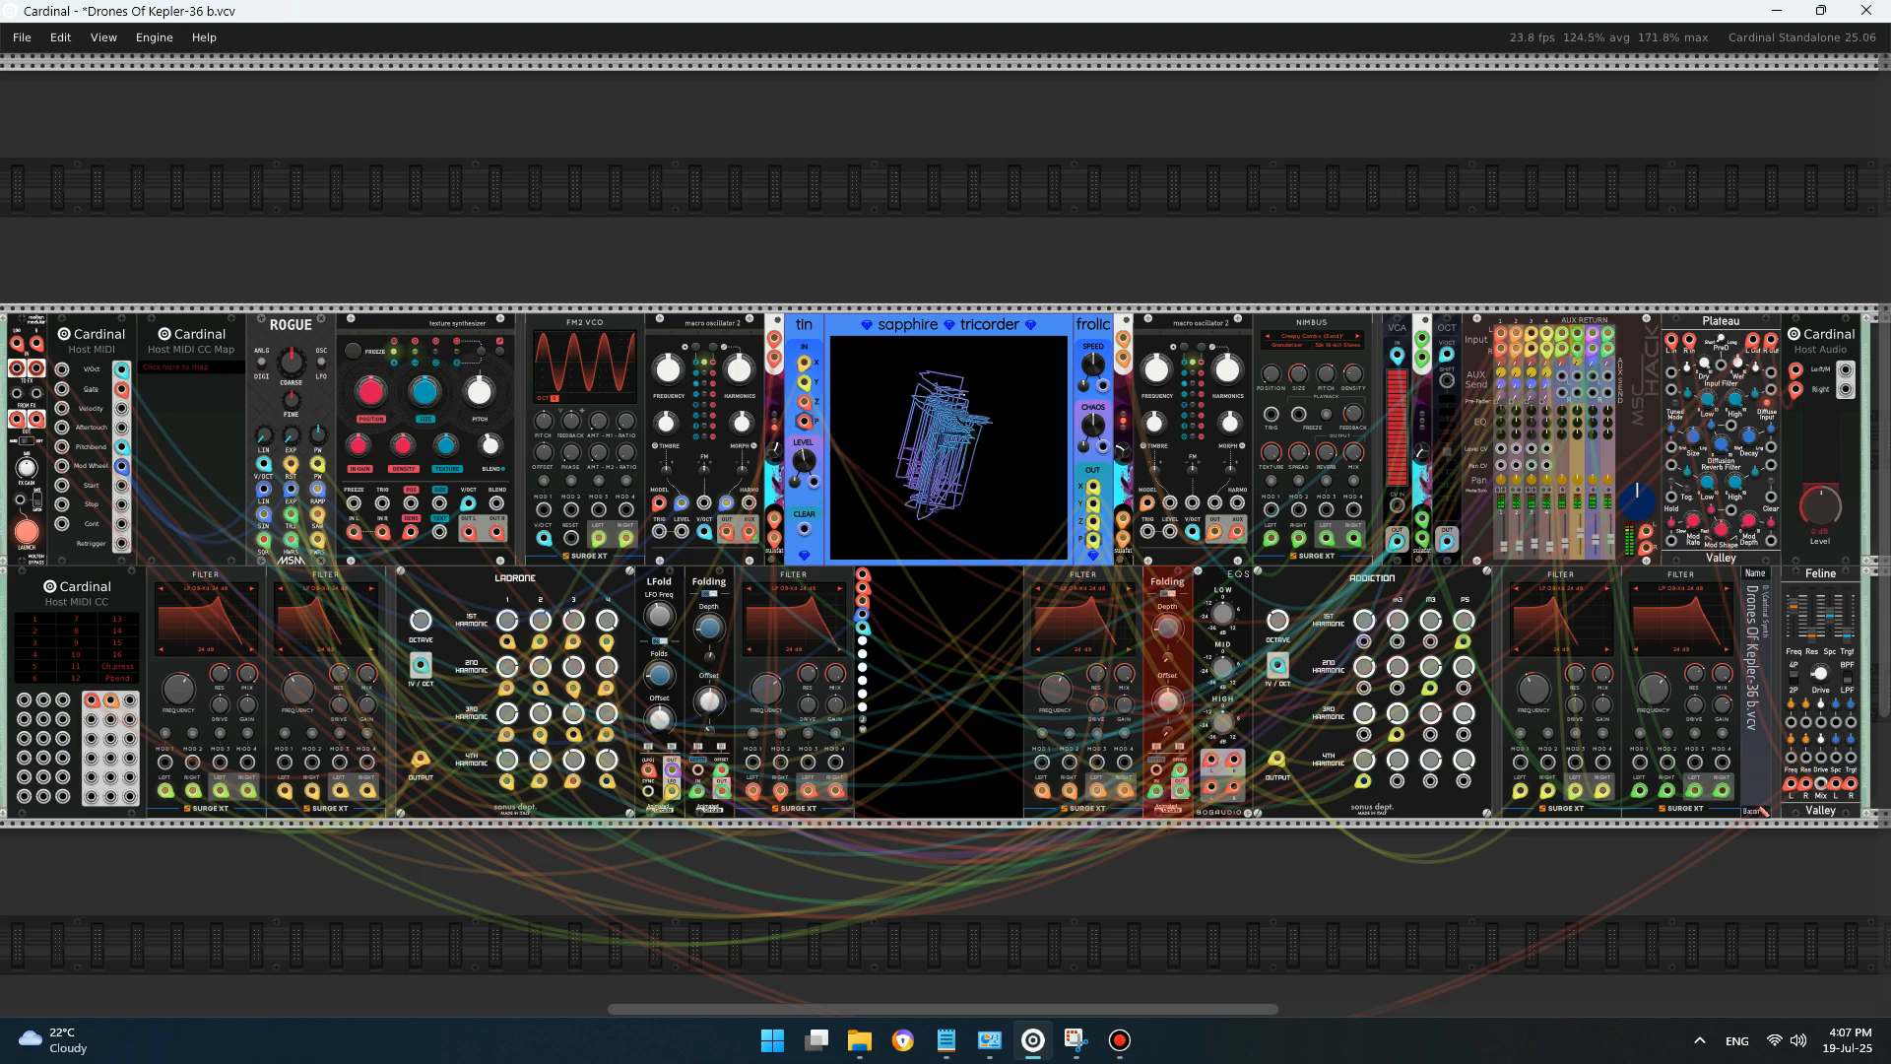
click(1170, 835)
mouse_move(1180, 791)
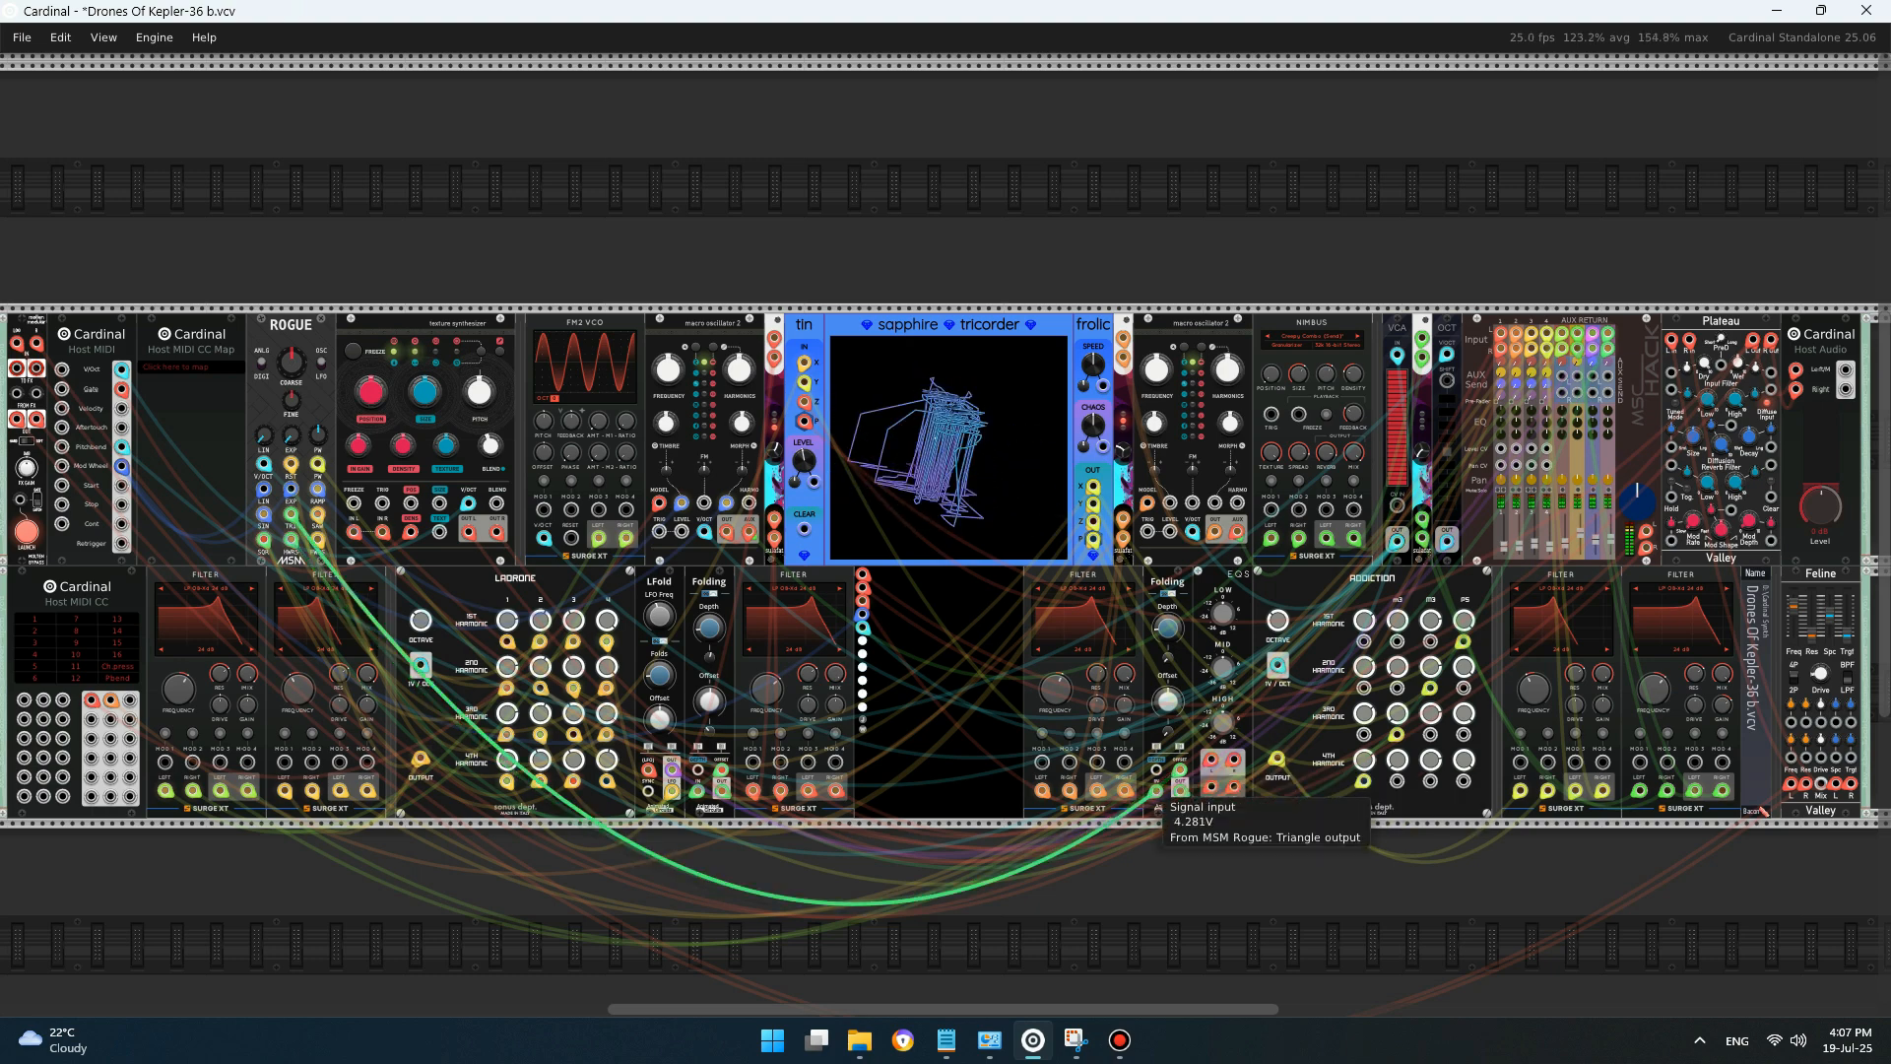
mouse_move(292, 519)
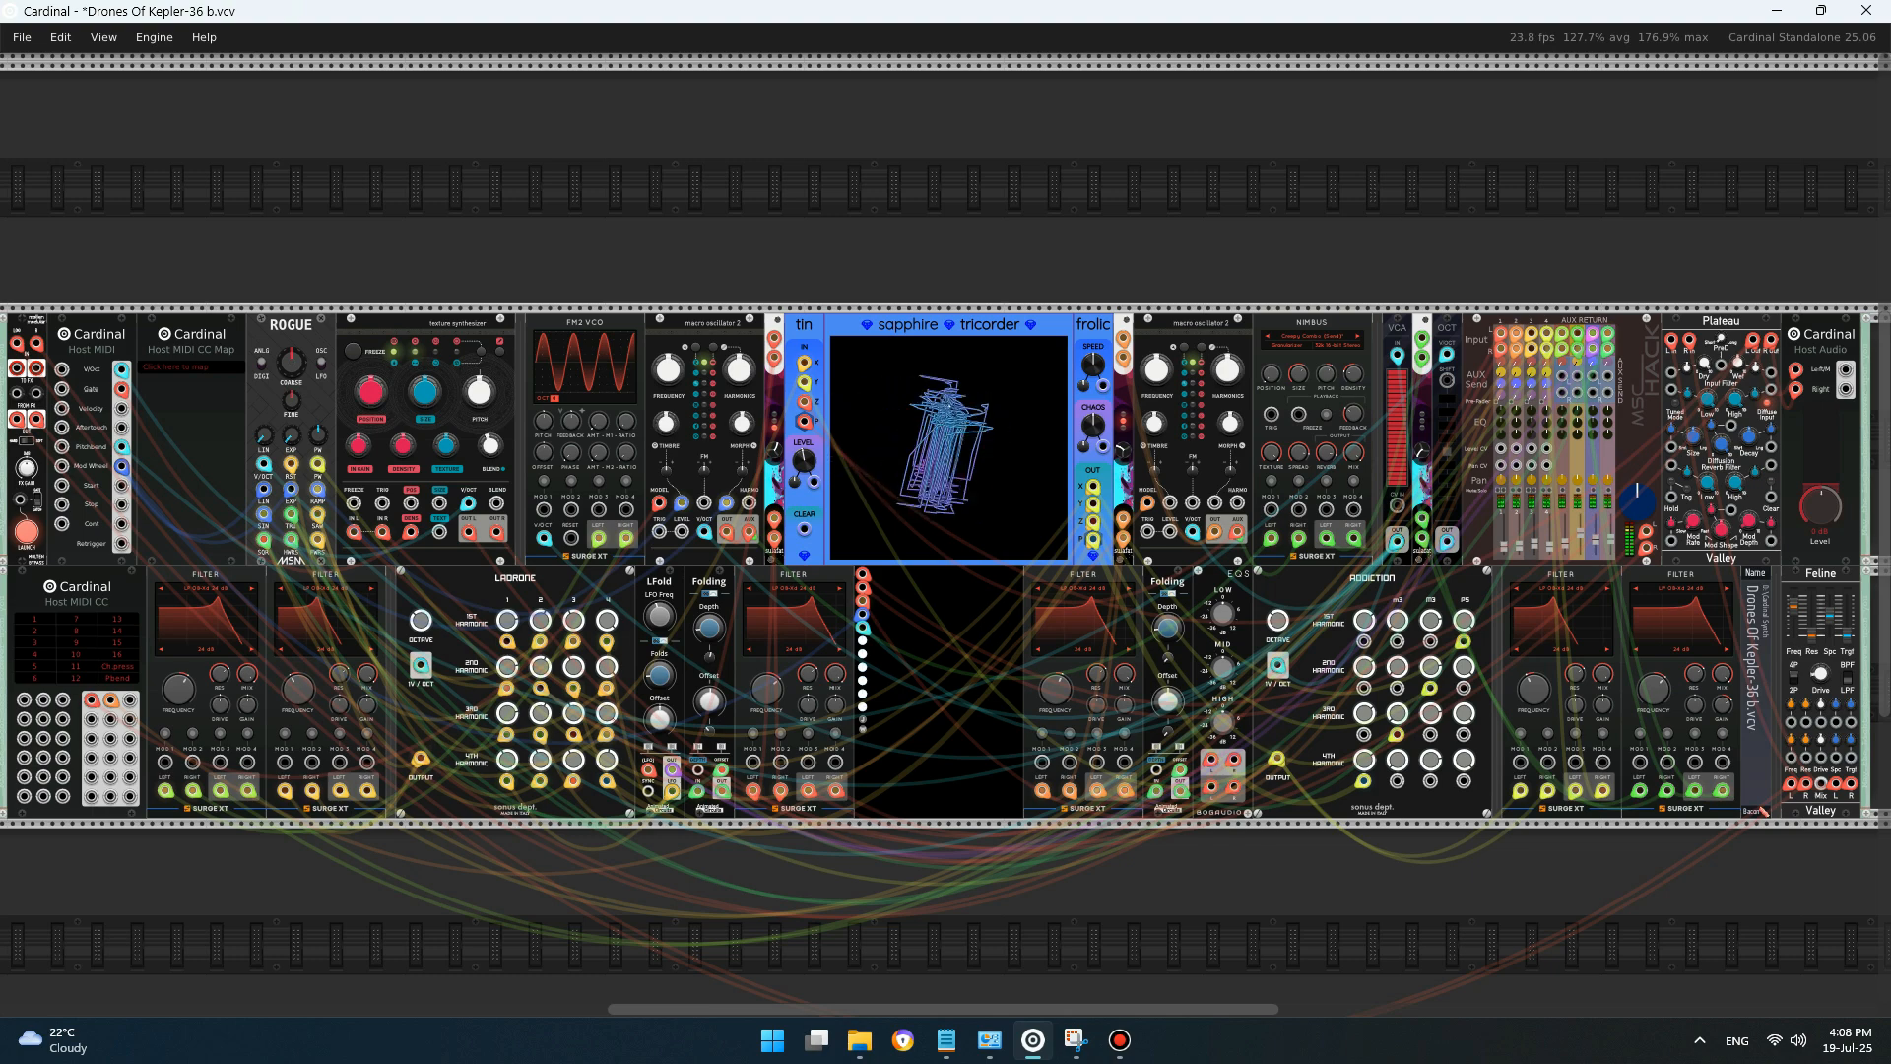
- Add the Biset Blank module again and place it in the empty row above the Tin and Tricorder modules
key(Return)
text(bla)
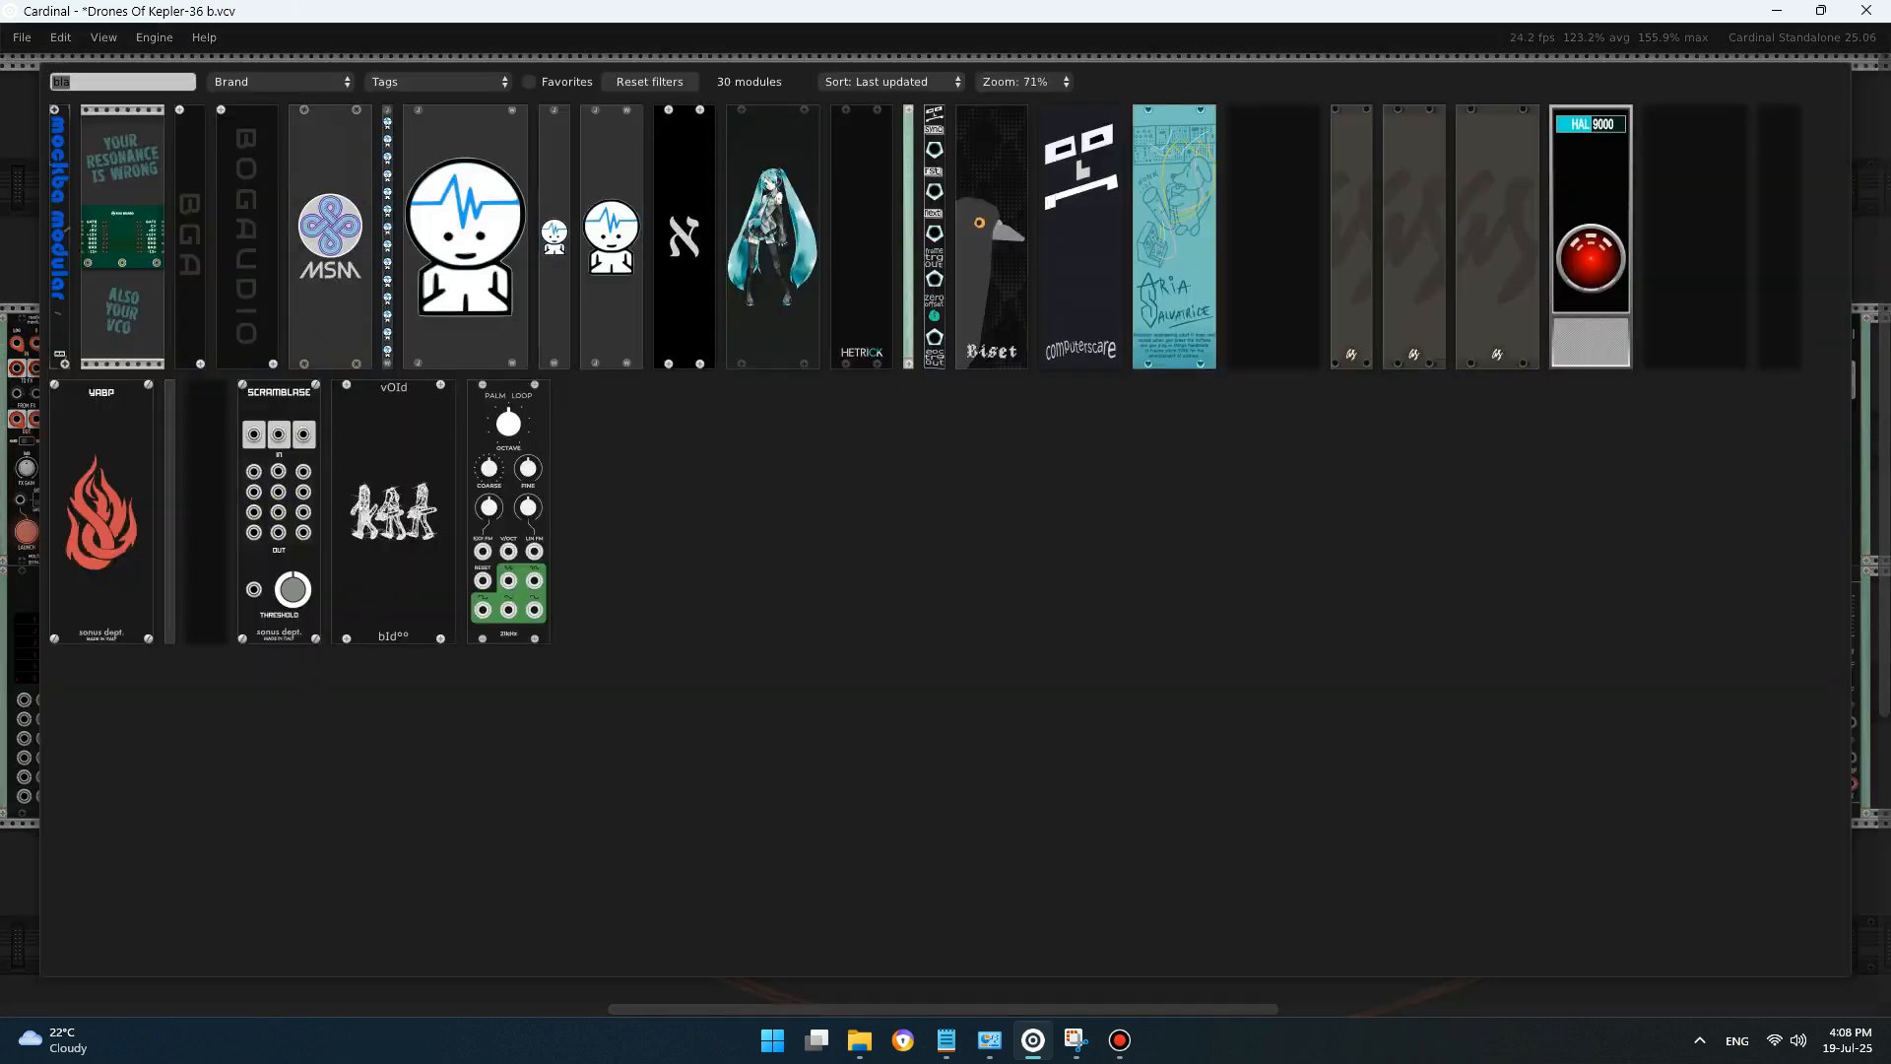
click(995, 197)
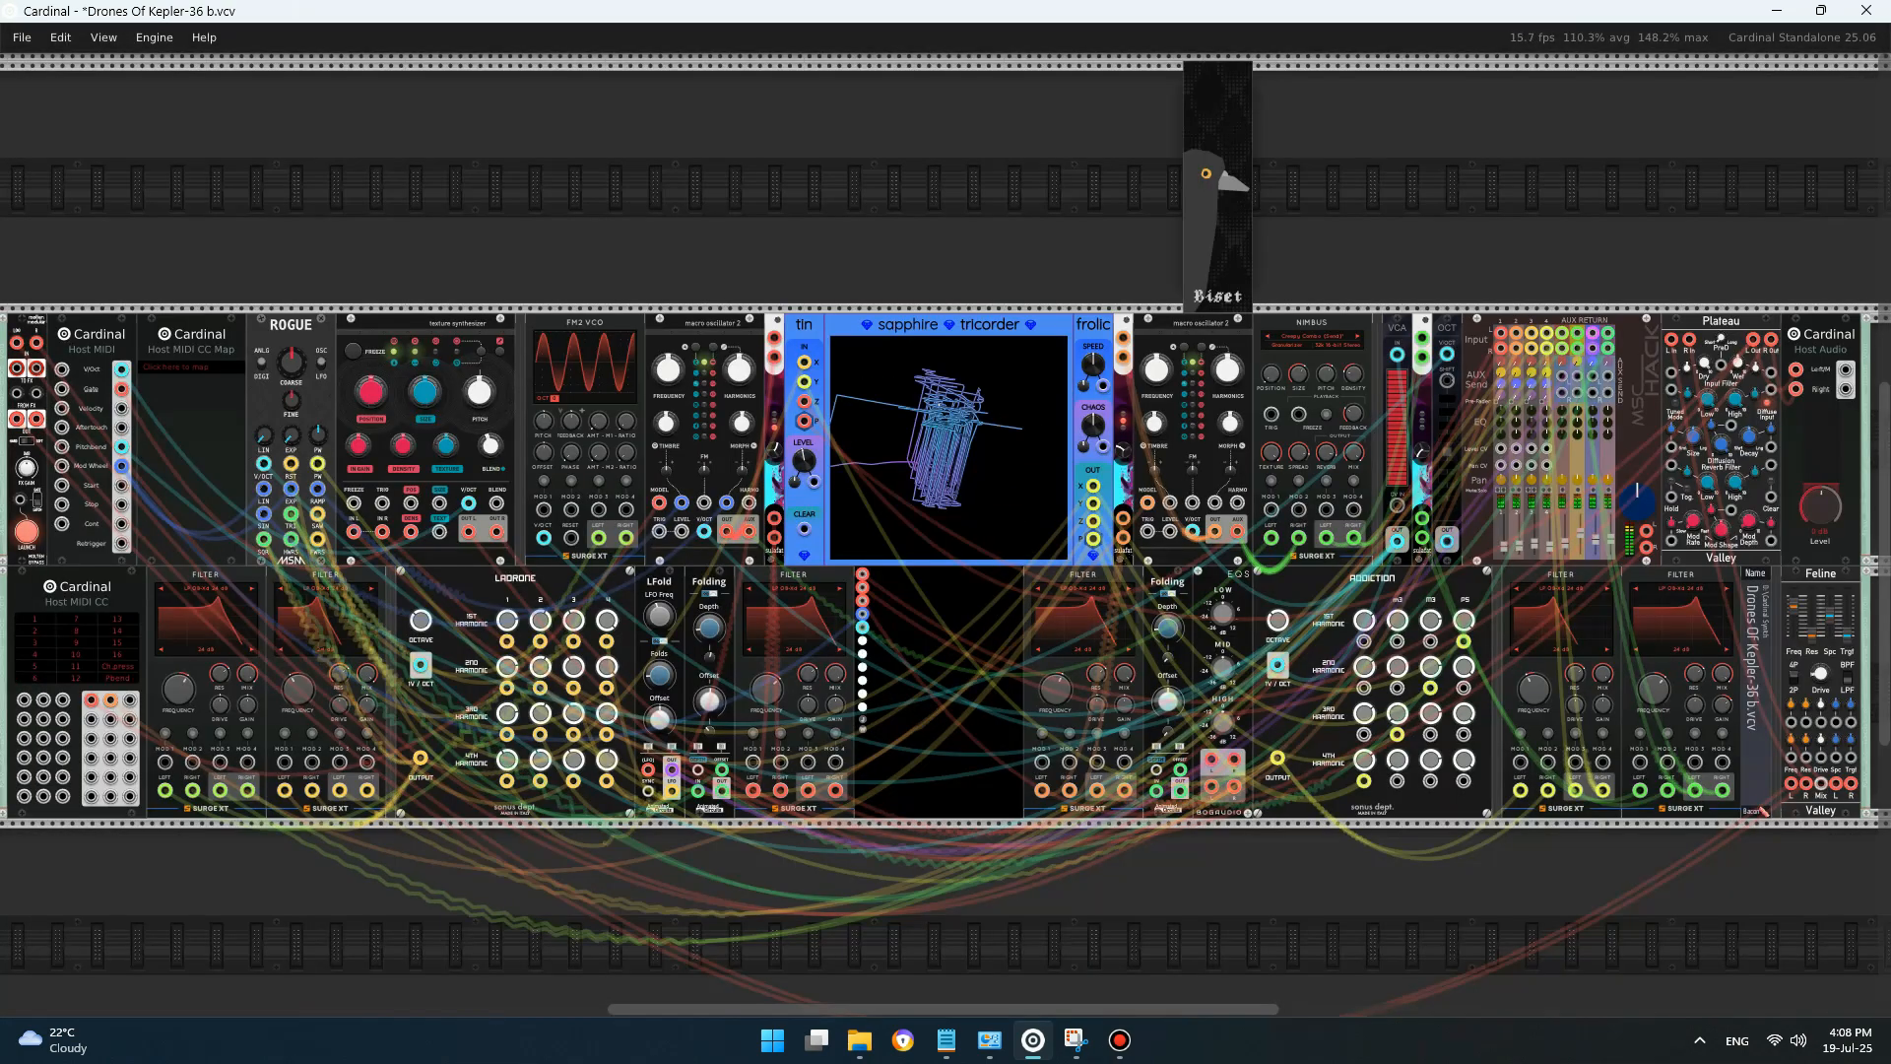
drag(1218, 188, 828, 187)
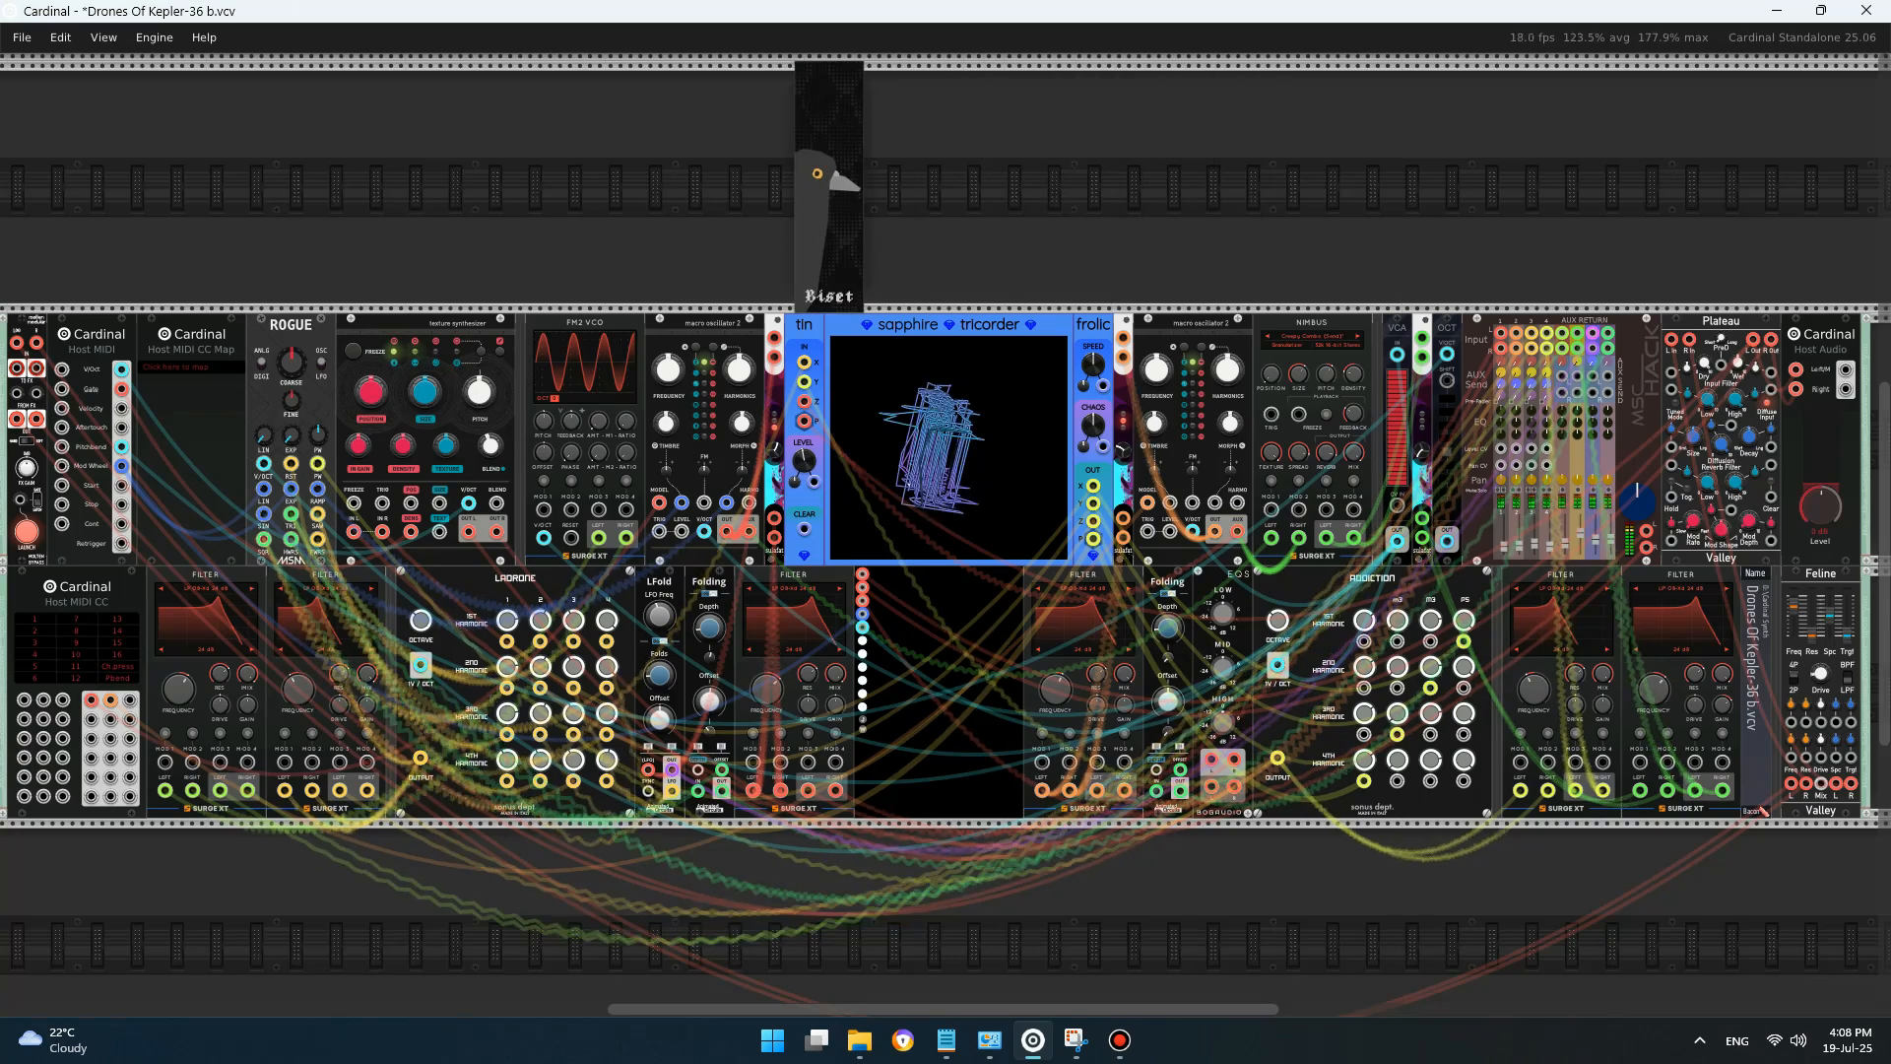
- Inspect the Nimbus outputs, the next Sulafat's ports and mode, and the last filter with the hover scope, and remove the Biset Blank
mouse_move(1353, 538)
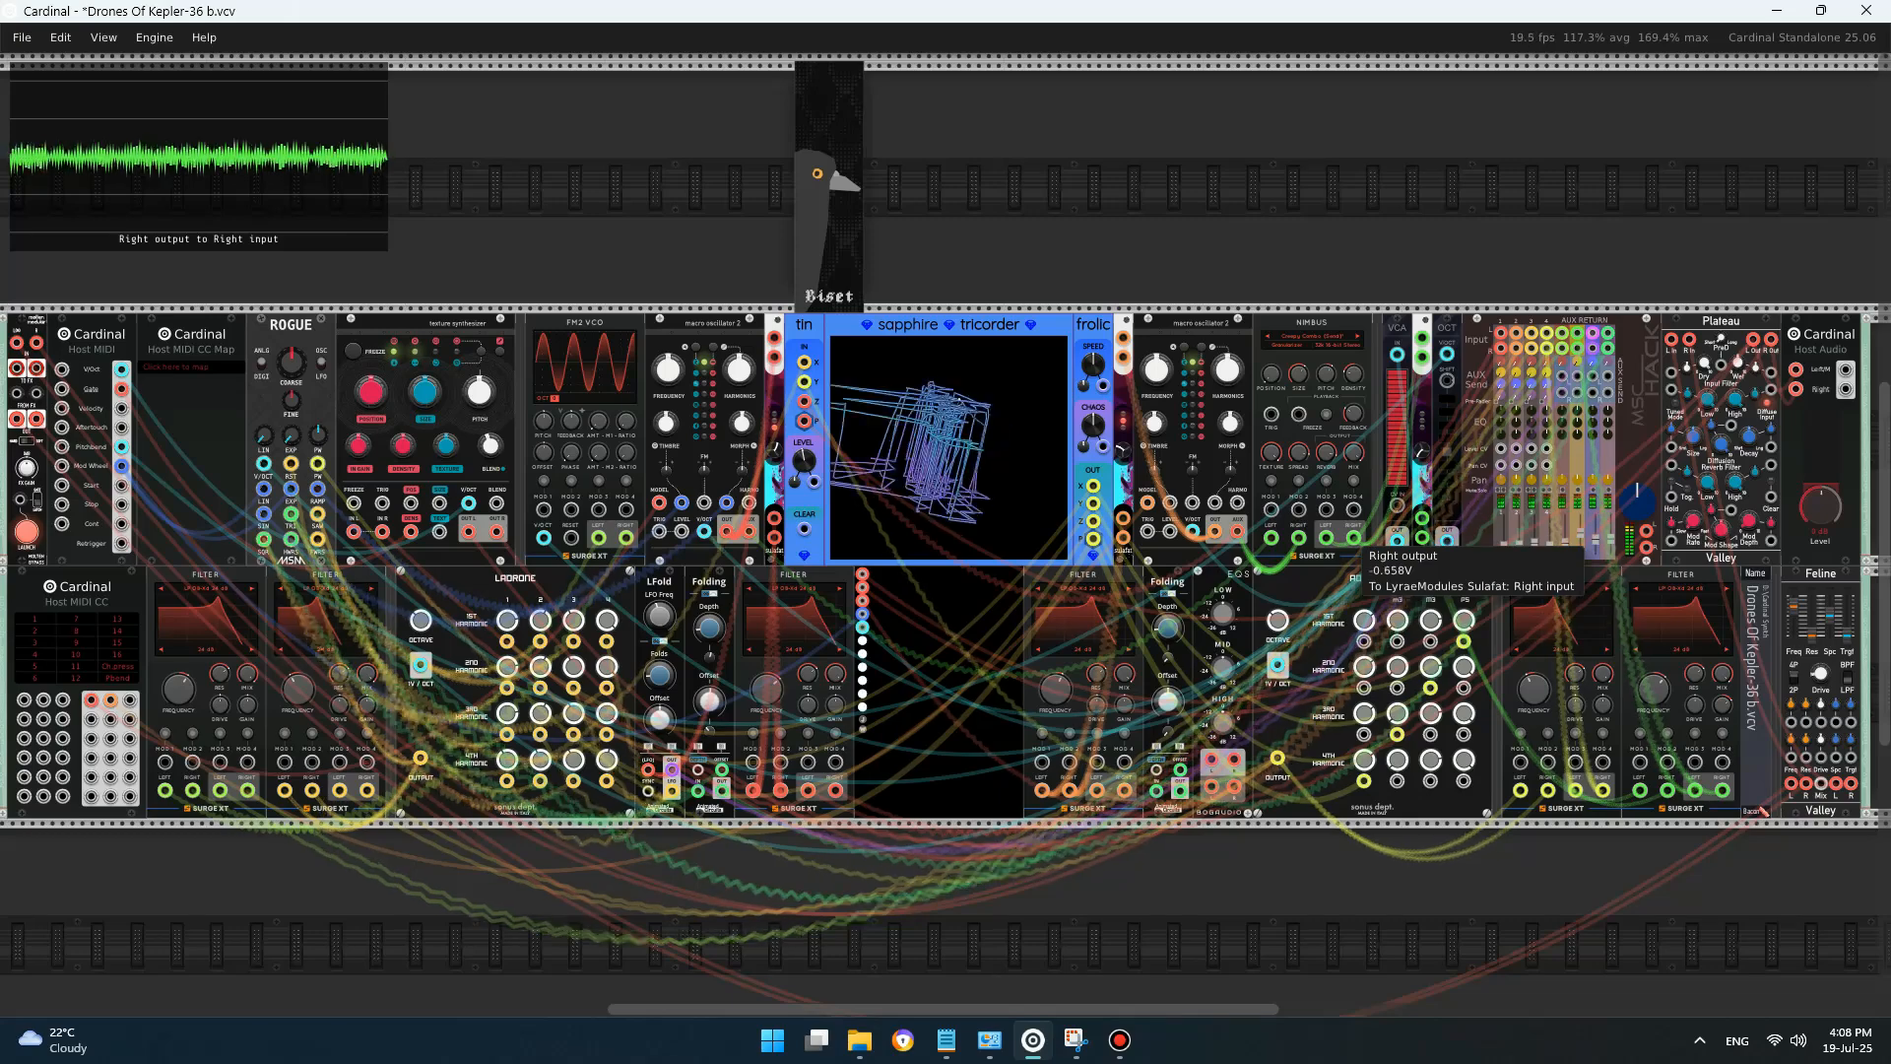
mouse_move(1433, 367)
drag(1425, 259, 1425, 331)
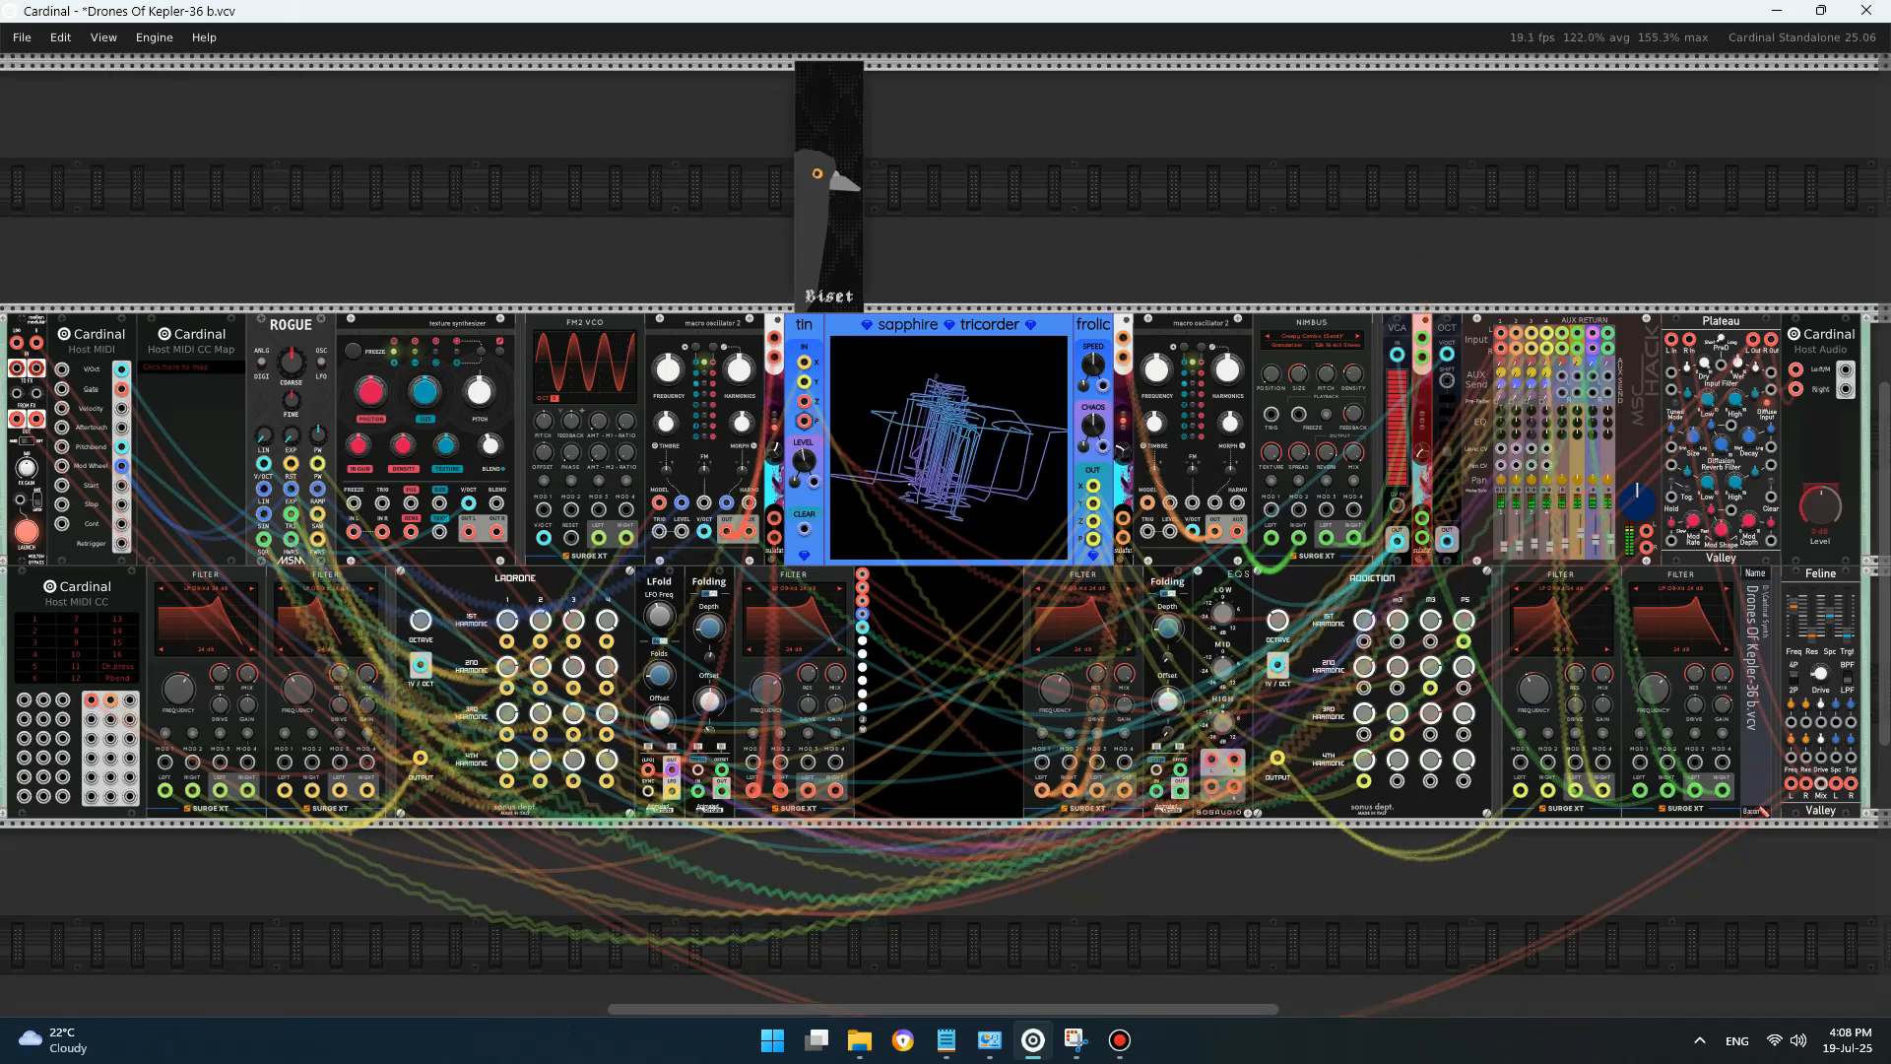
mouse_move(1424, 345)
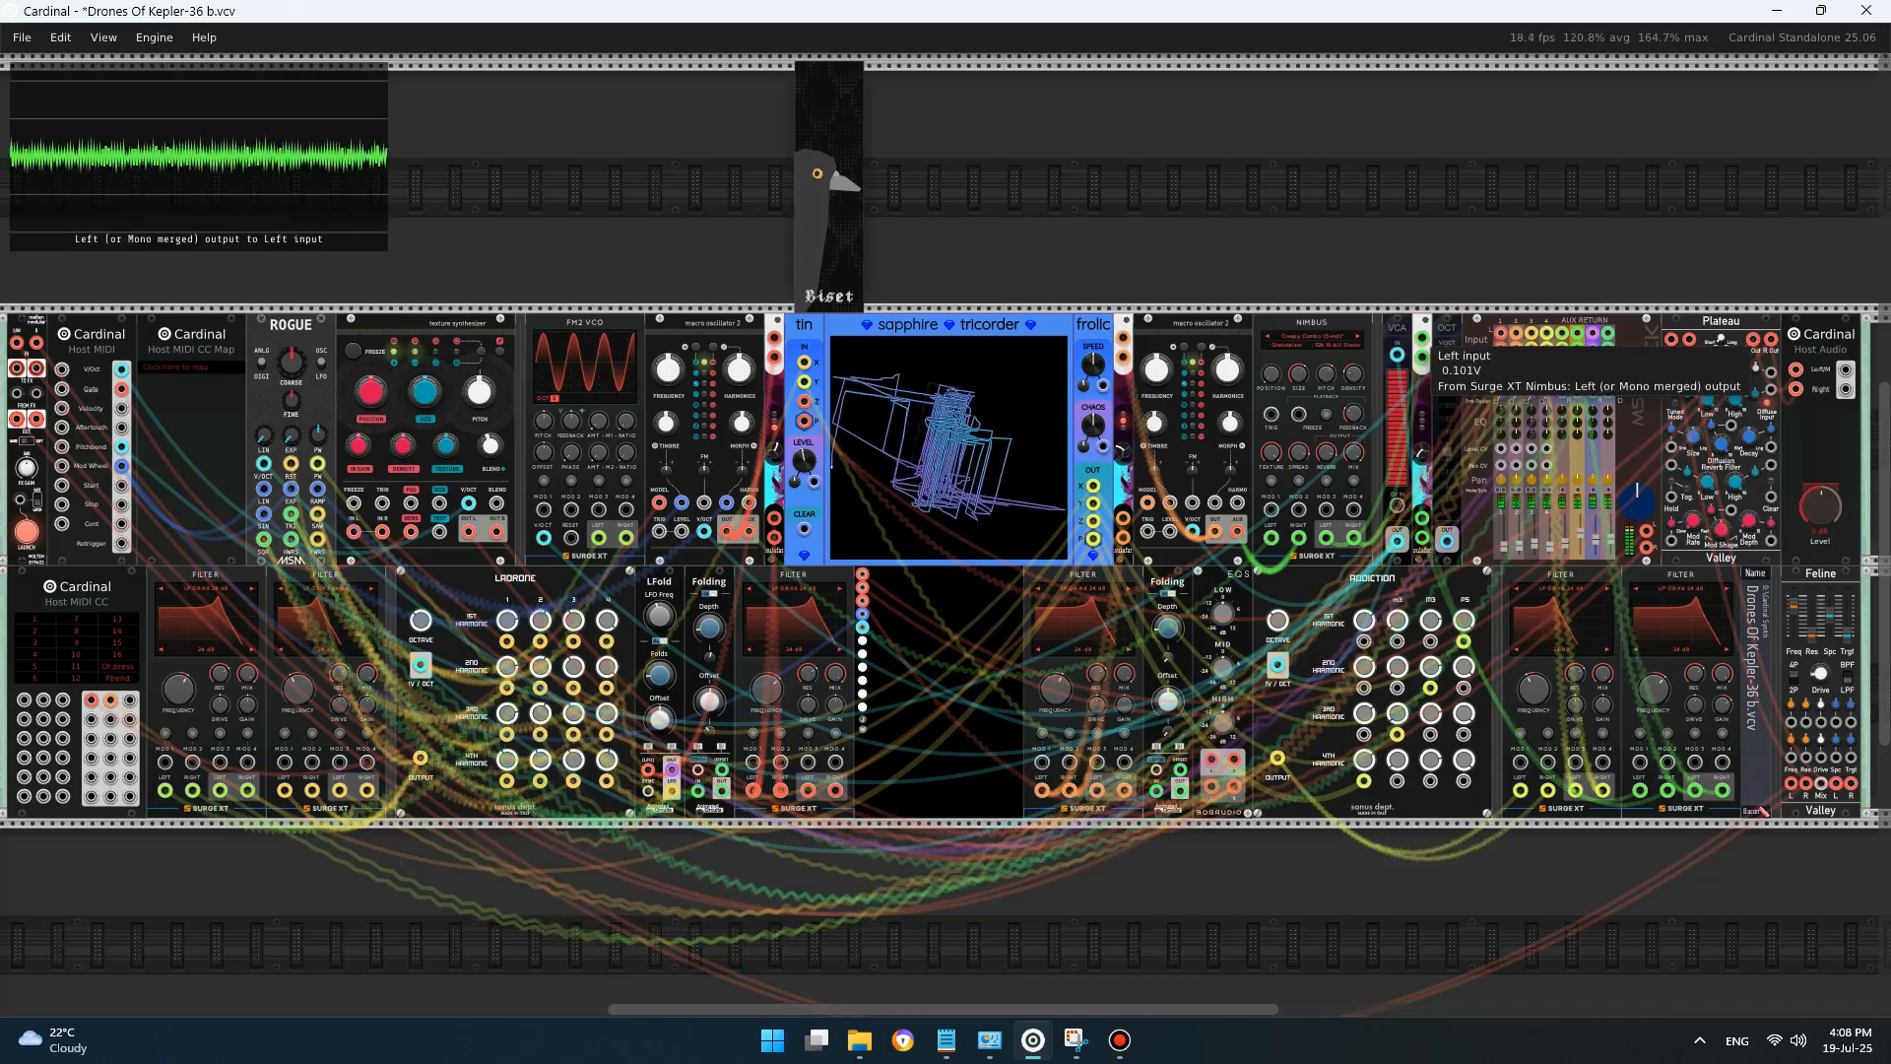
mouse_move(1424, 524)
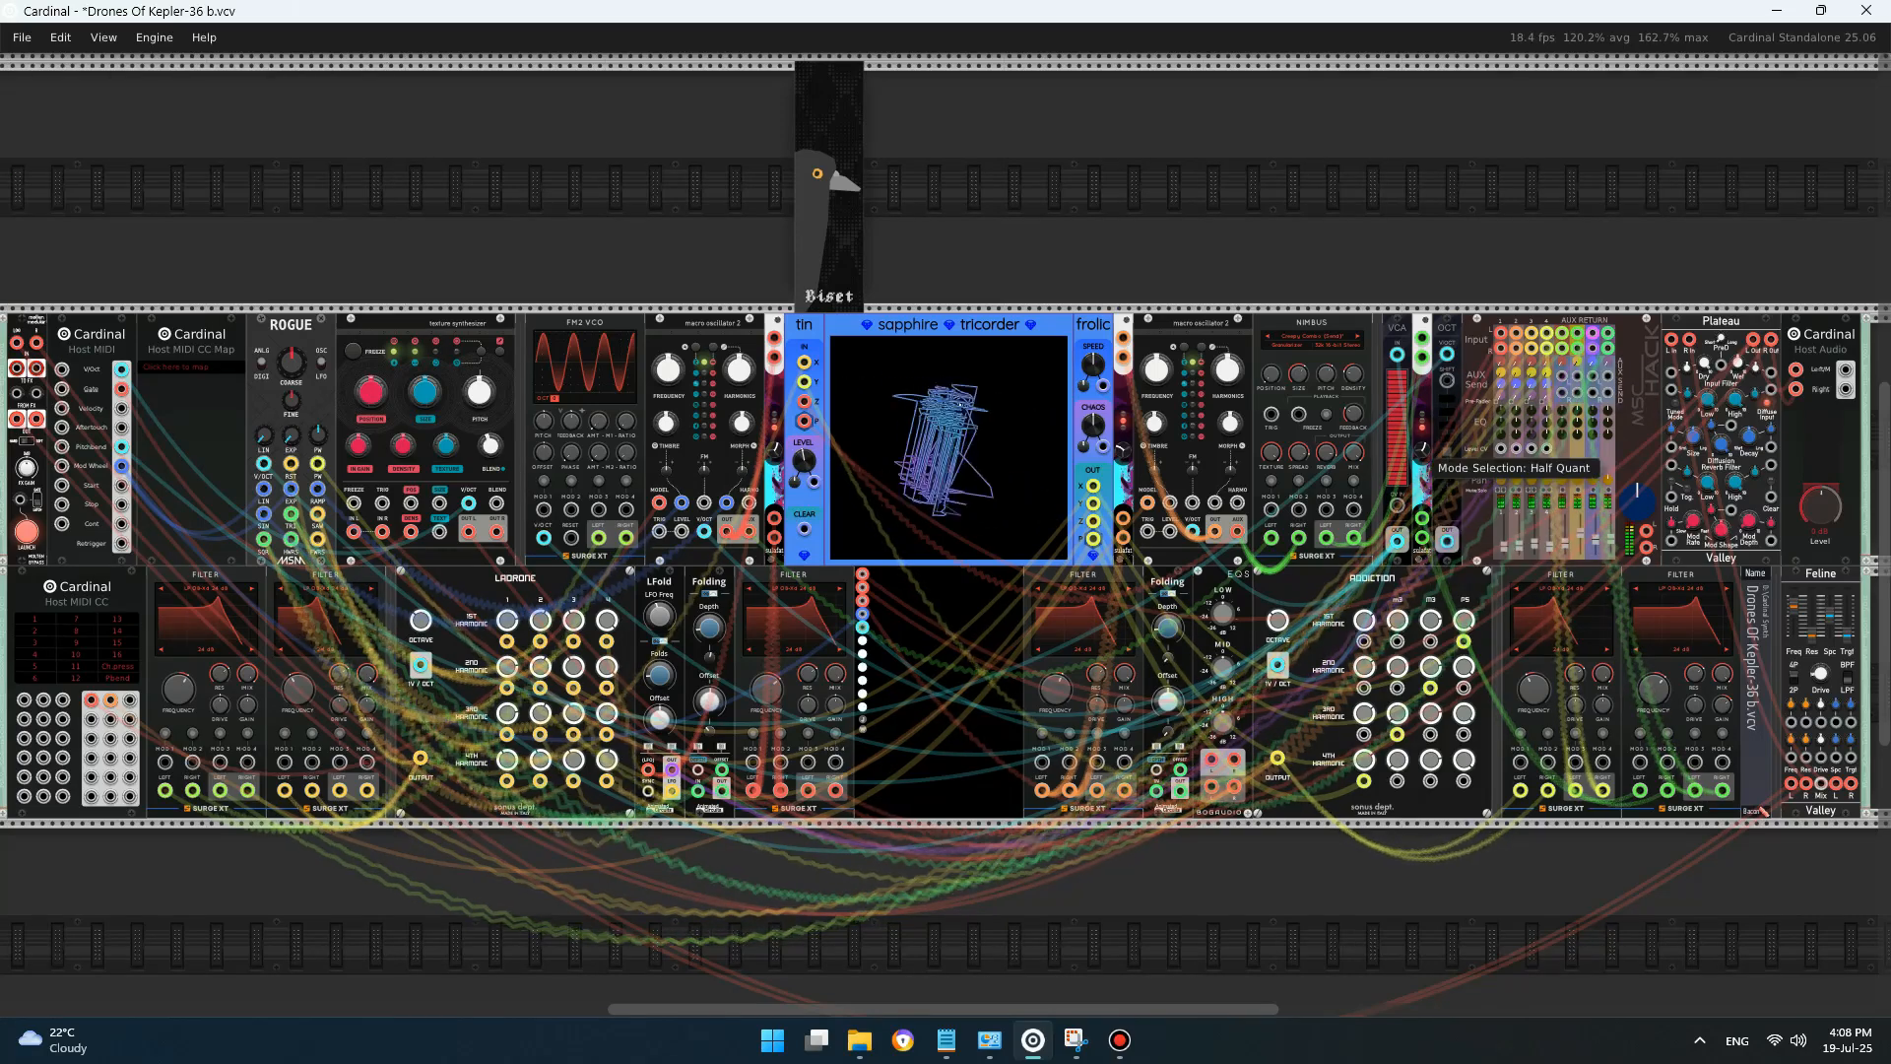
drag(1423, 448, 1422, 434)
mouse_move(1424, 522)
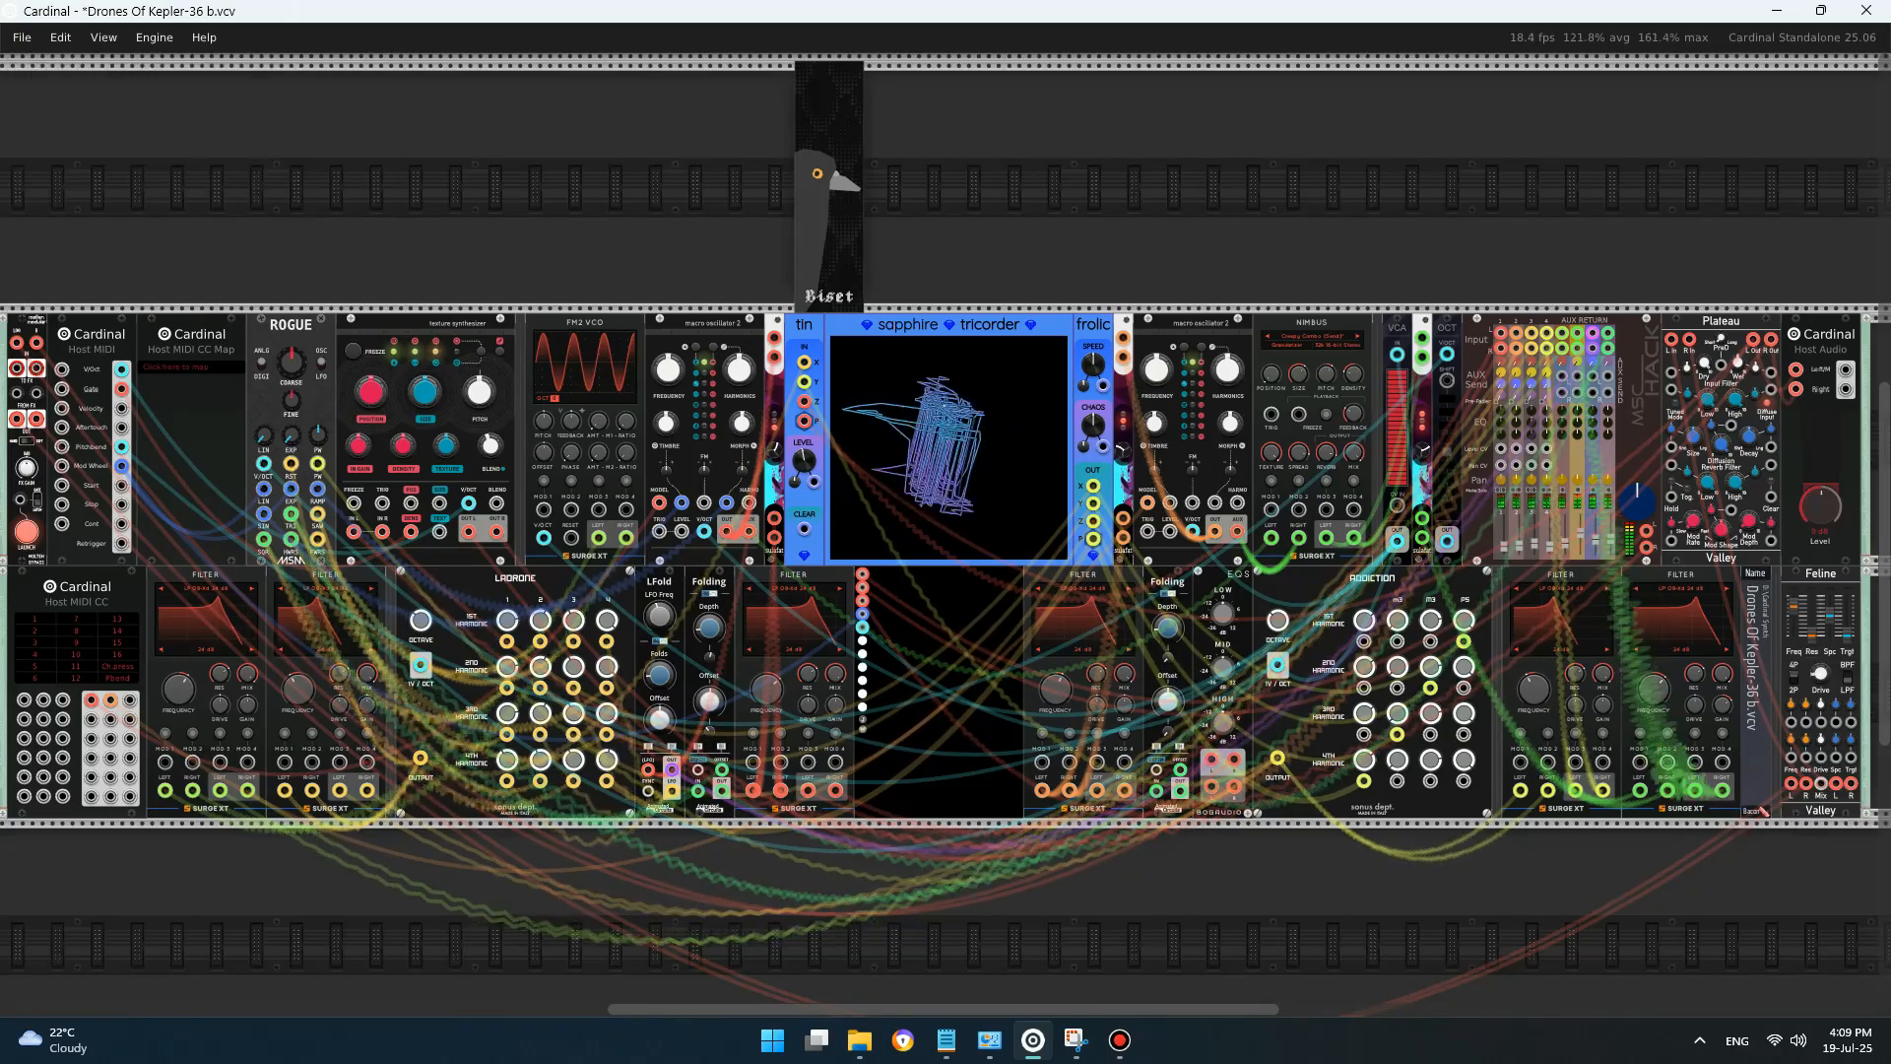
mouse_move(1665, 794)
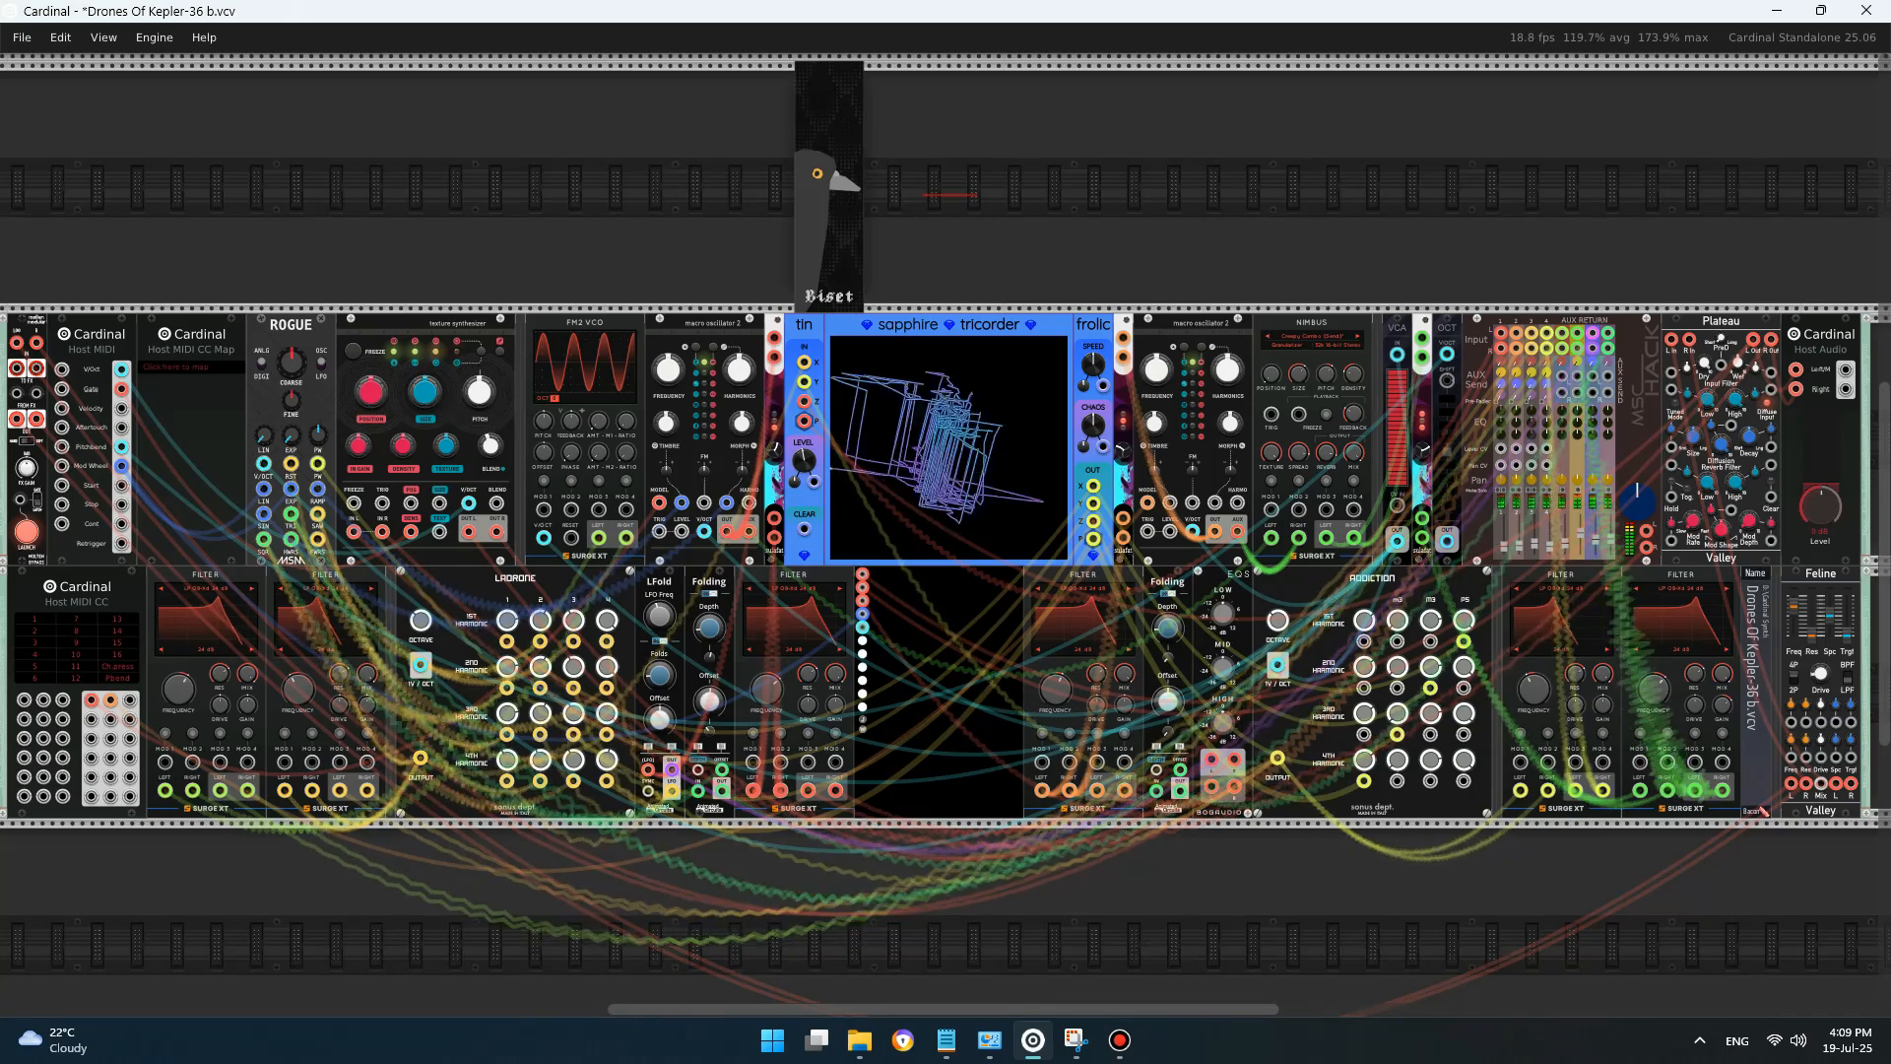
key(Delete)
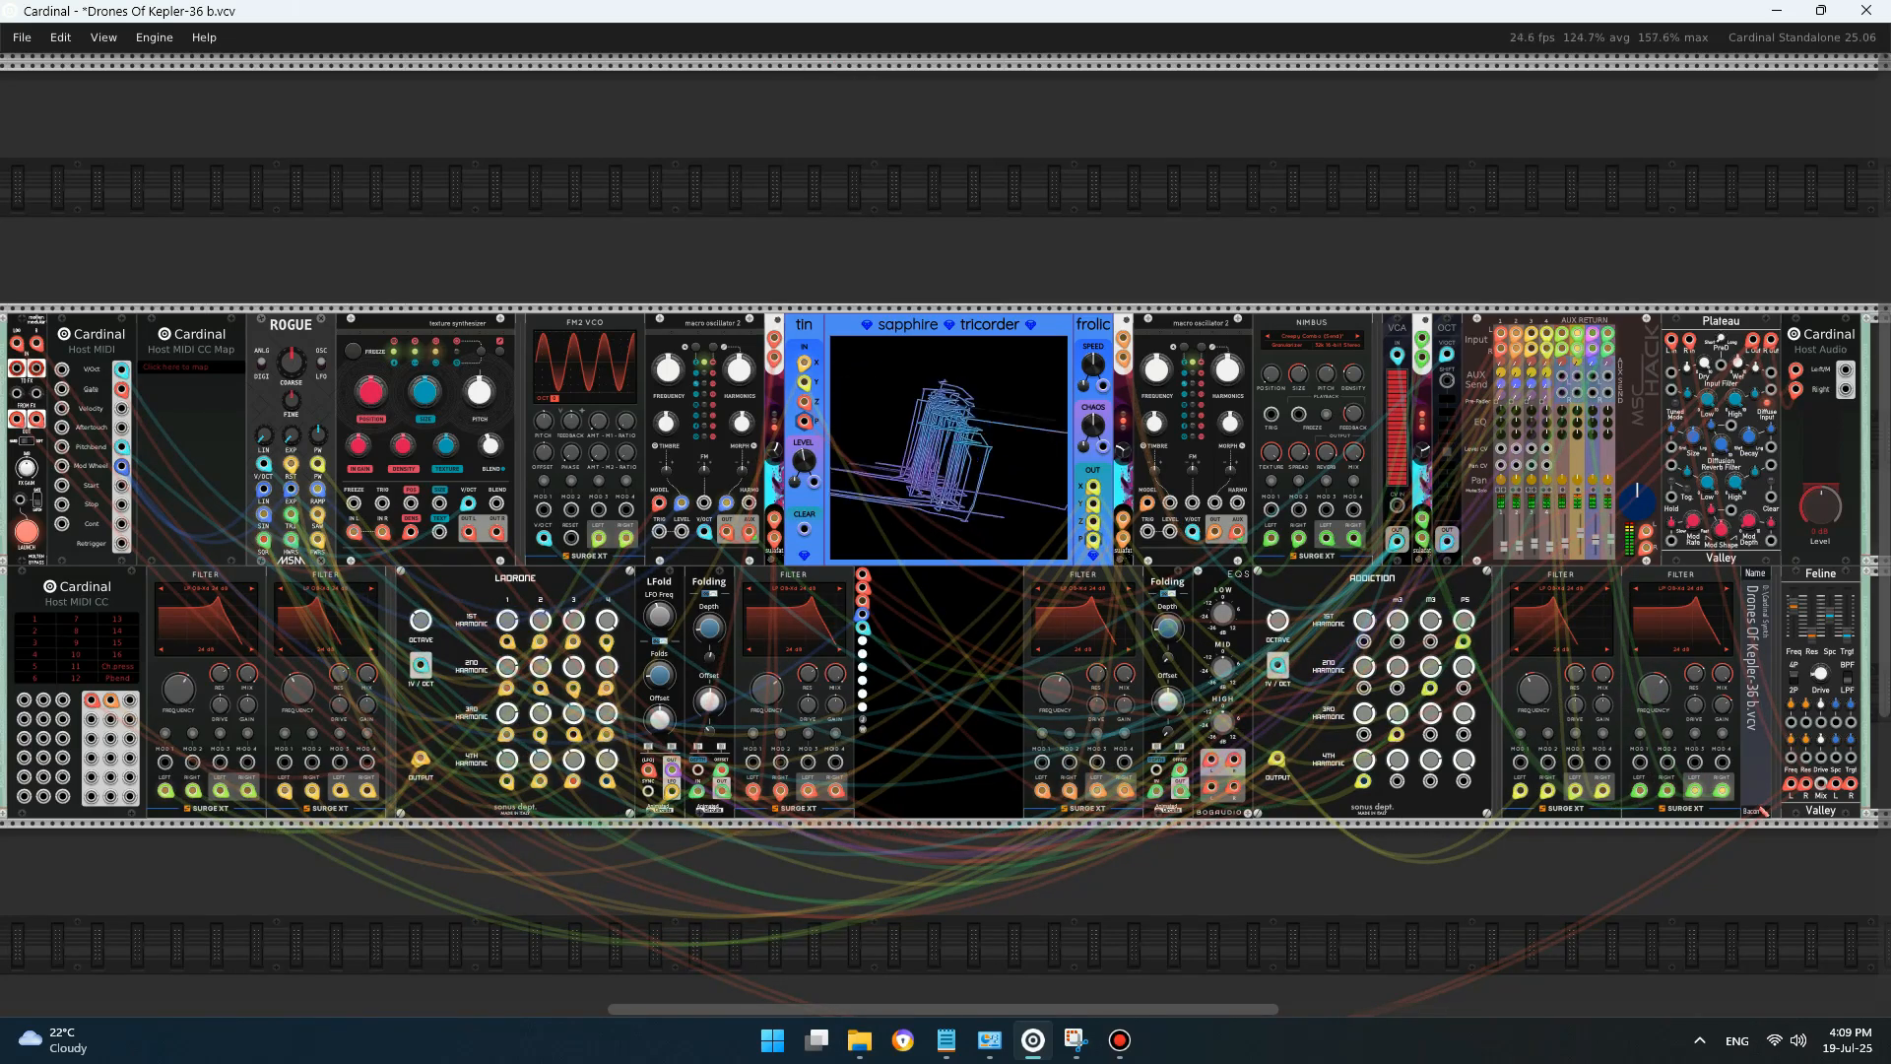
- Try separating the Tin module from the Sapphire Tricorder by swapping it with the neighbouring Sulafat, and undo the move
shift+click(949, 440)
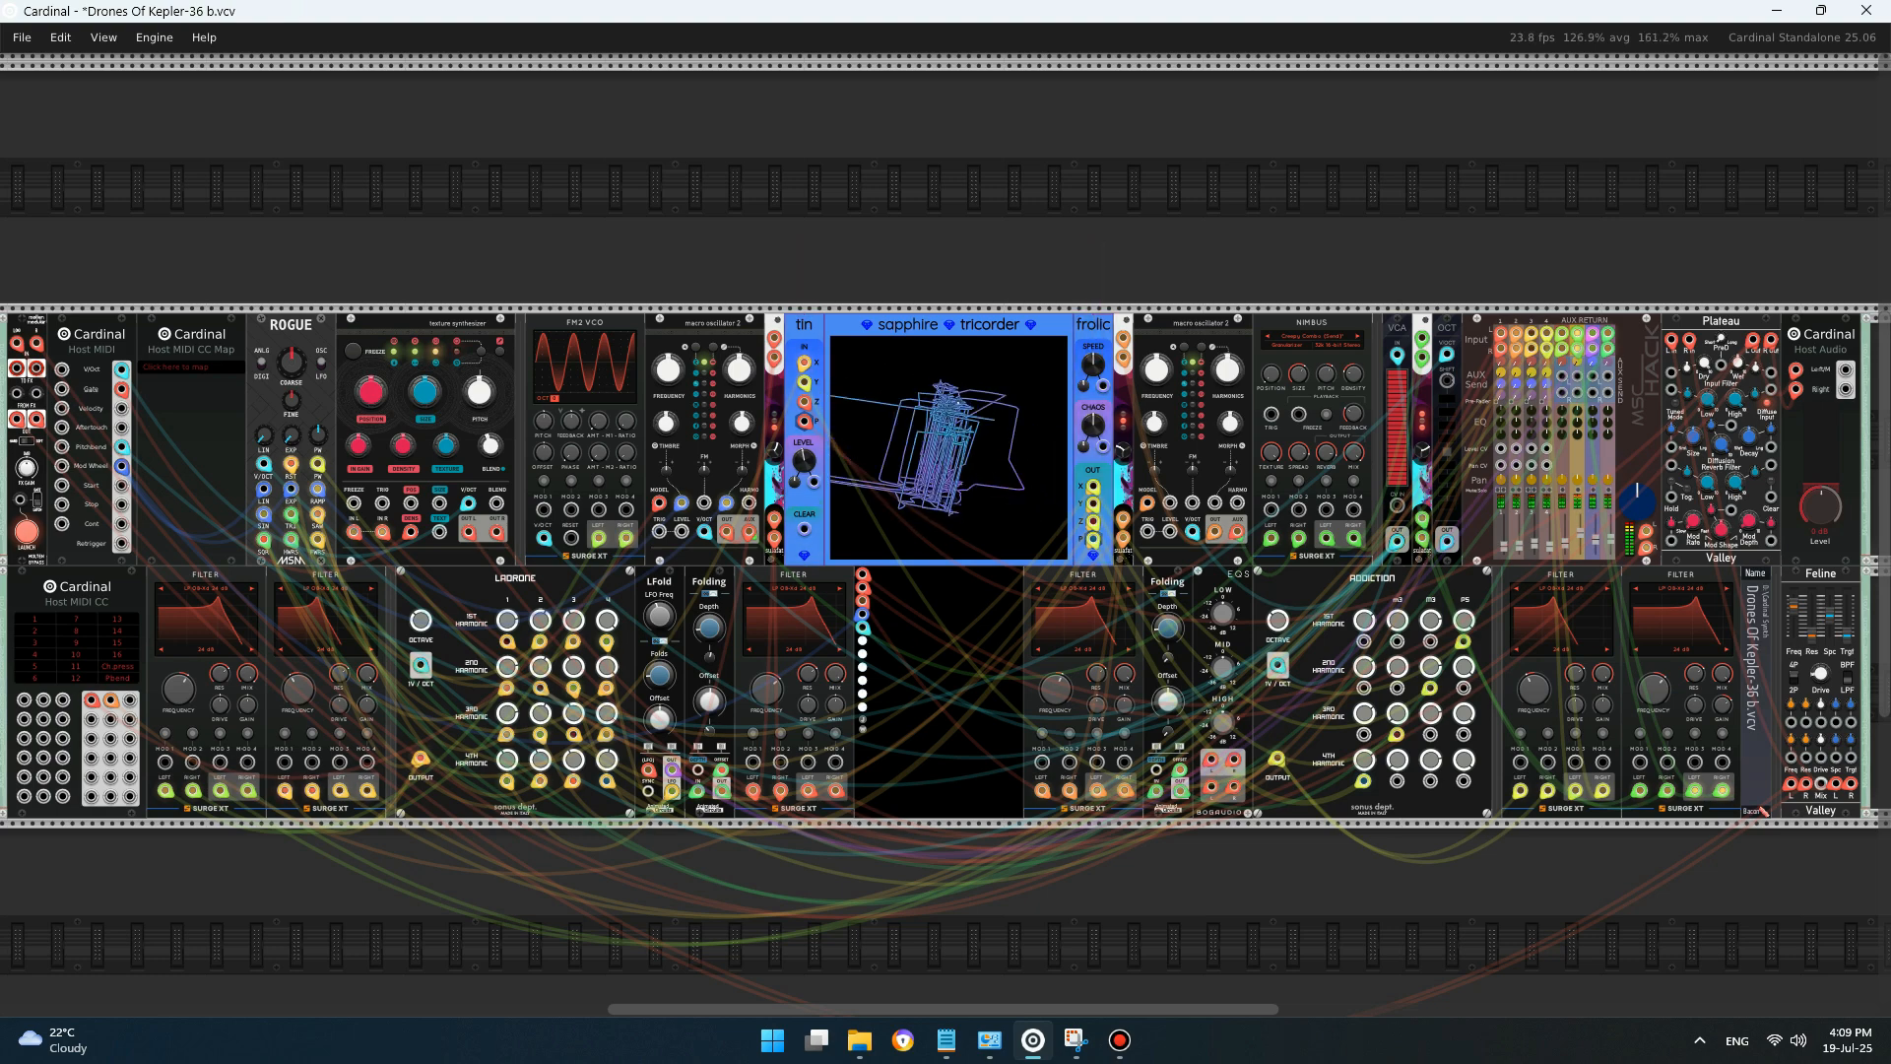
key(ctrl+z)
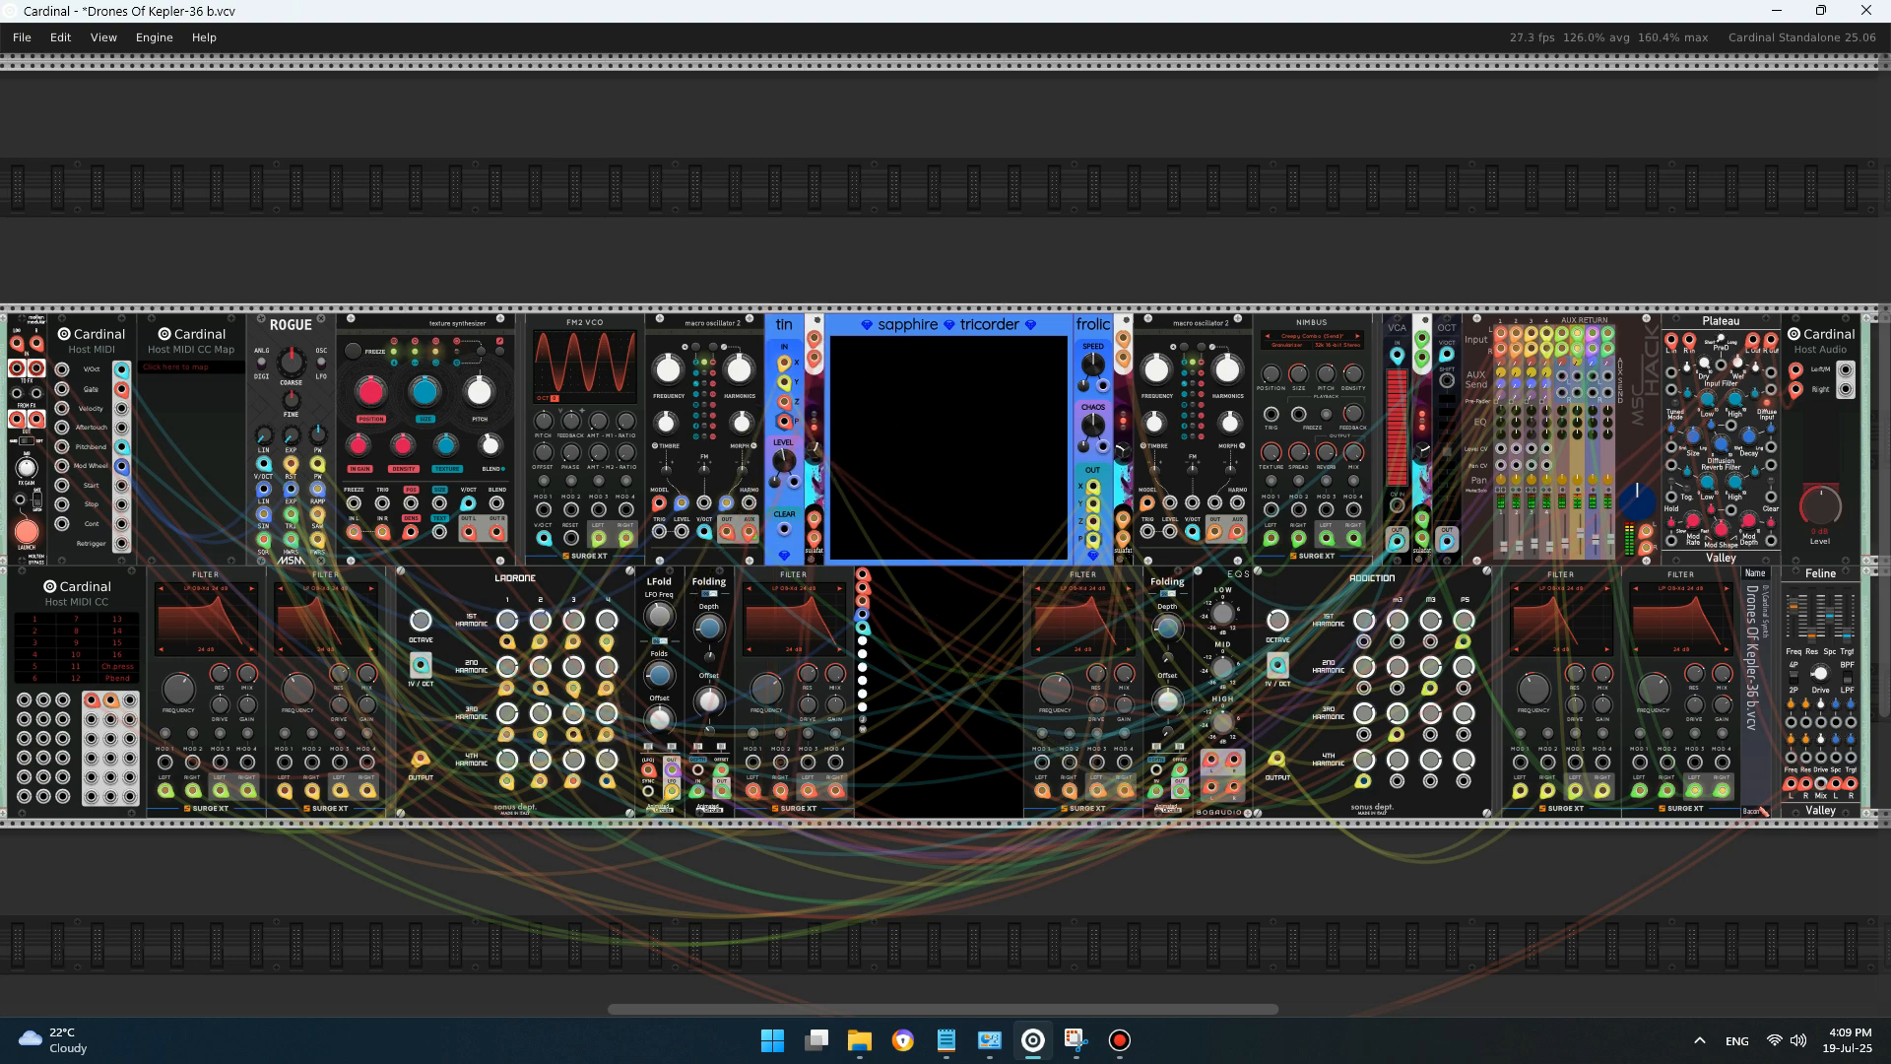
drag(931, 254, 931, 335)
key(ctrl+z)
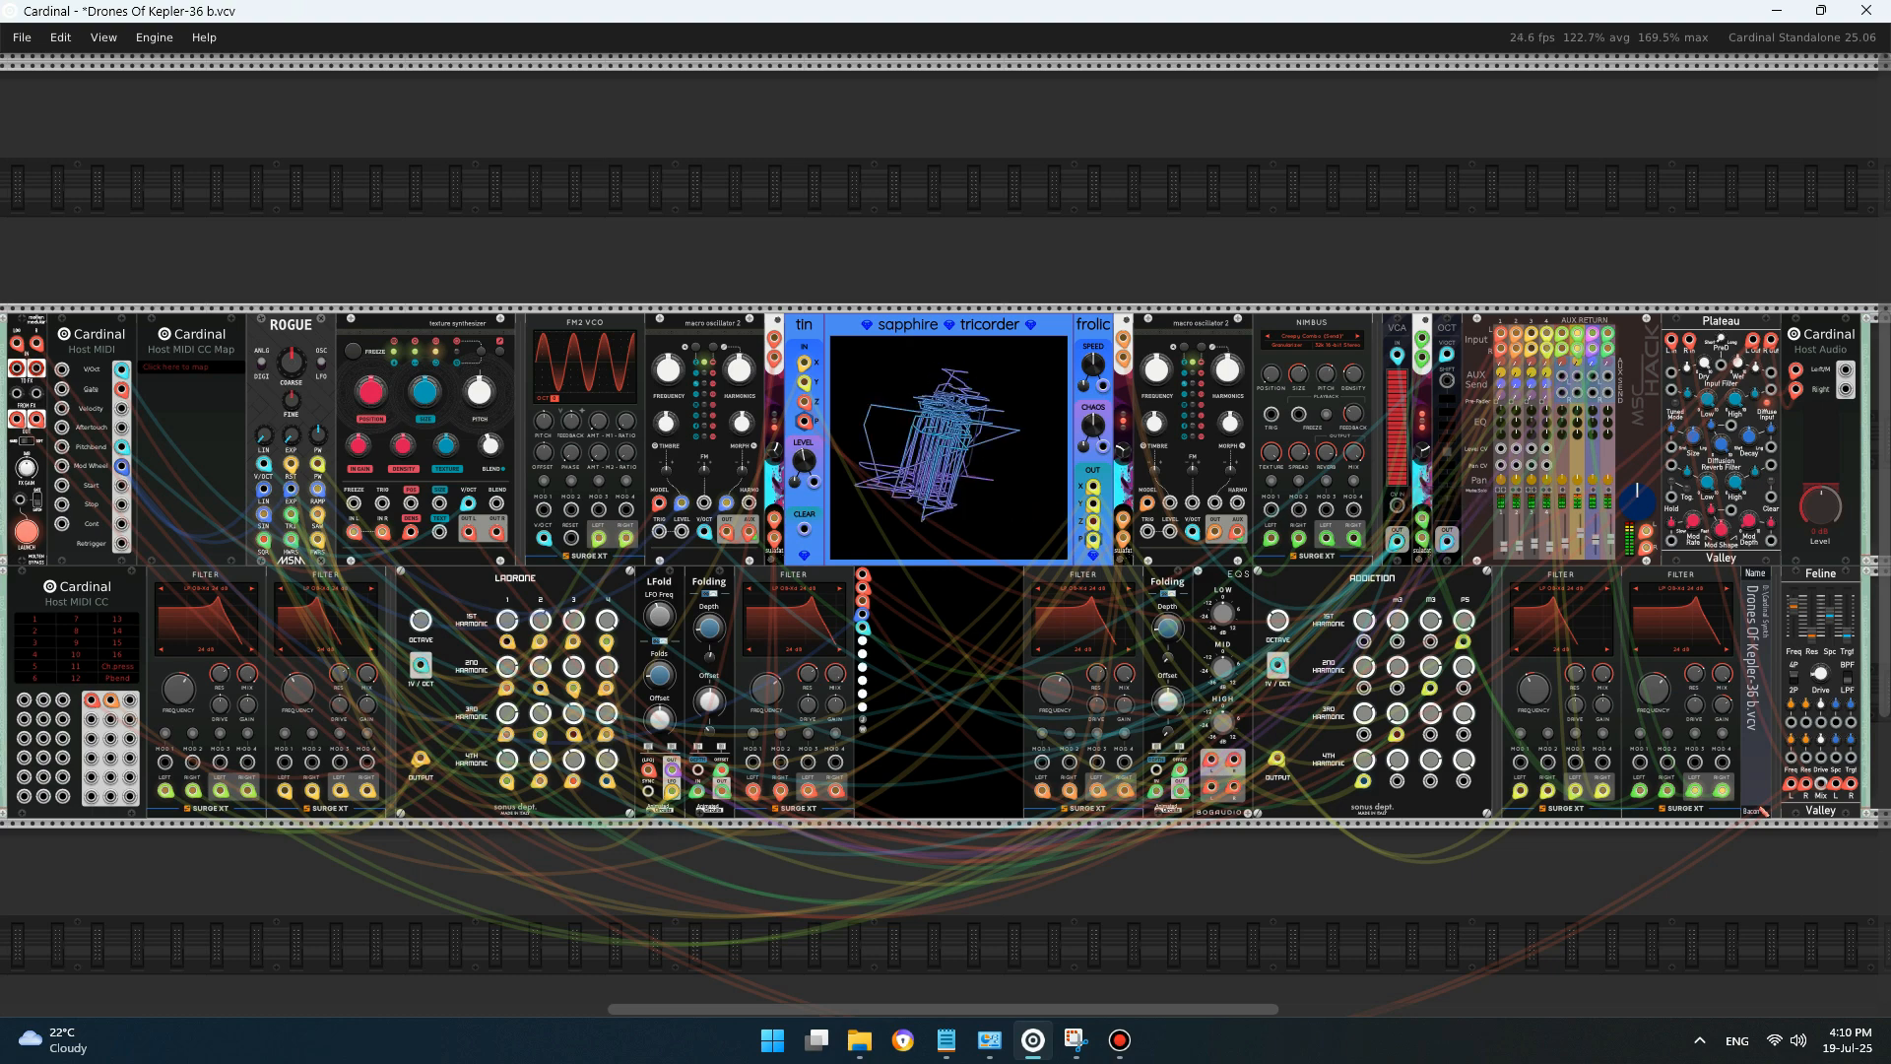
- Examine the VCA's connection to the Octave module and try Octave shifts of -1, -2, -4 and 3 oct, returning to -2 oct
mouse_move(1398, 352)
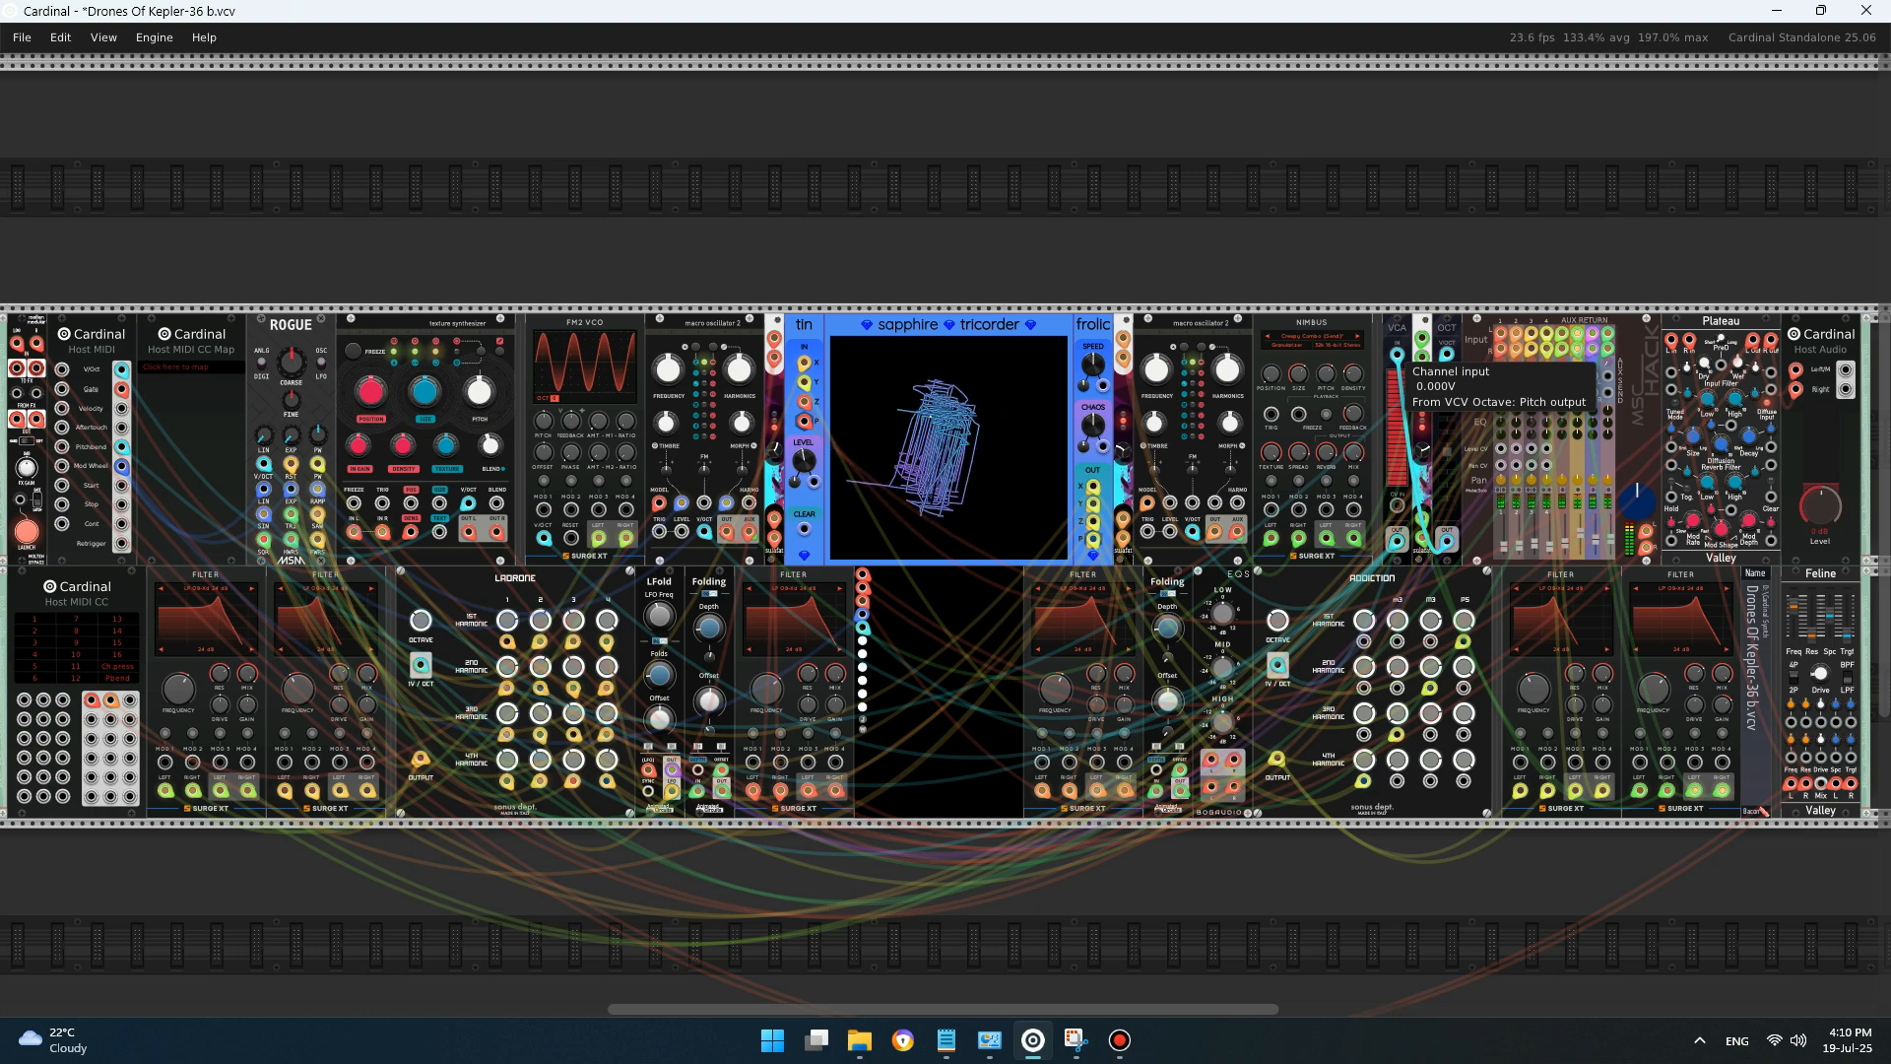
mouse_move(1446, 541)
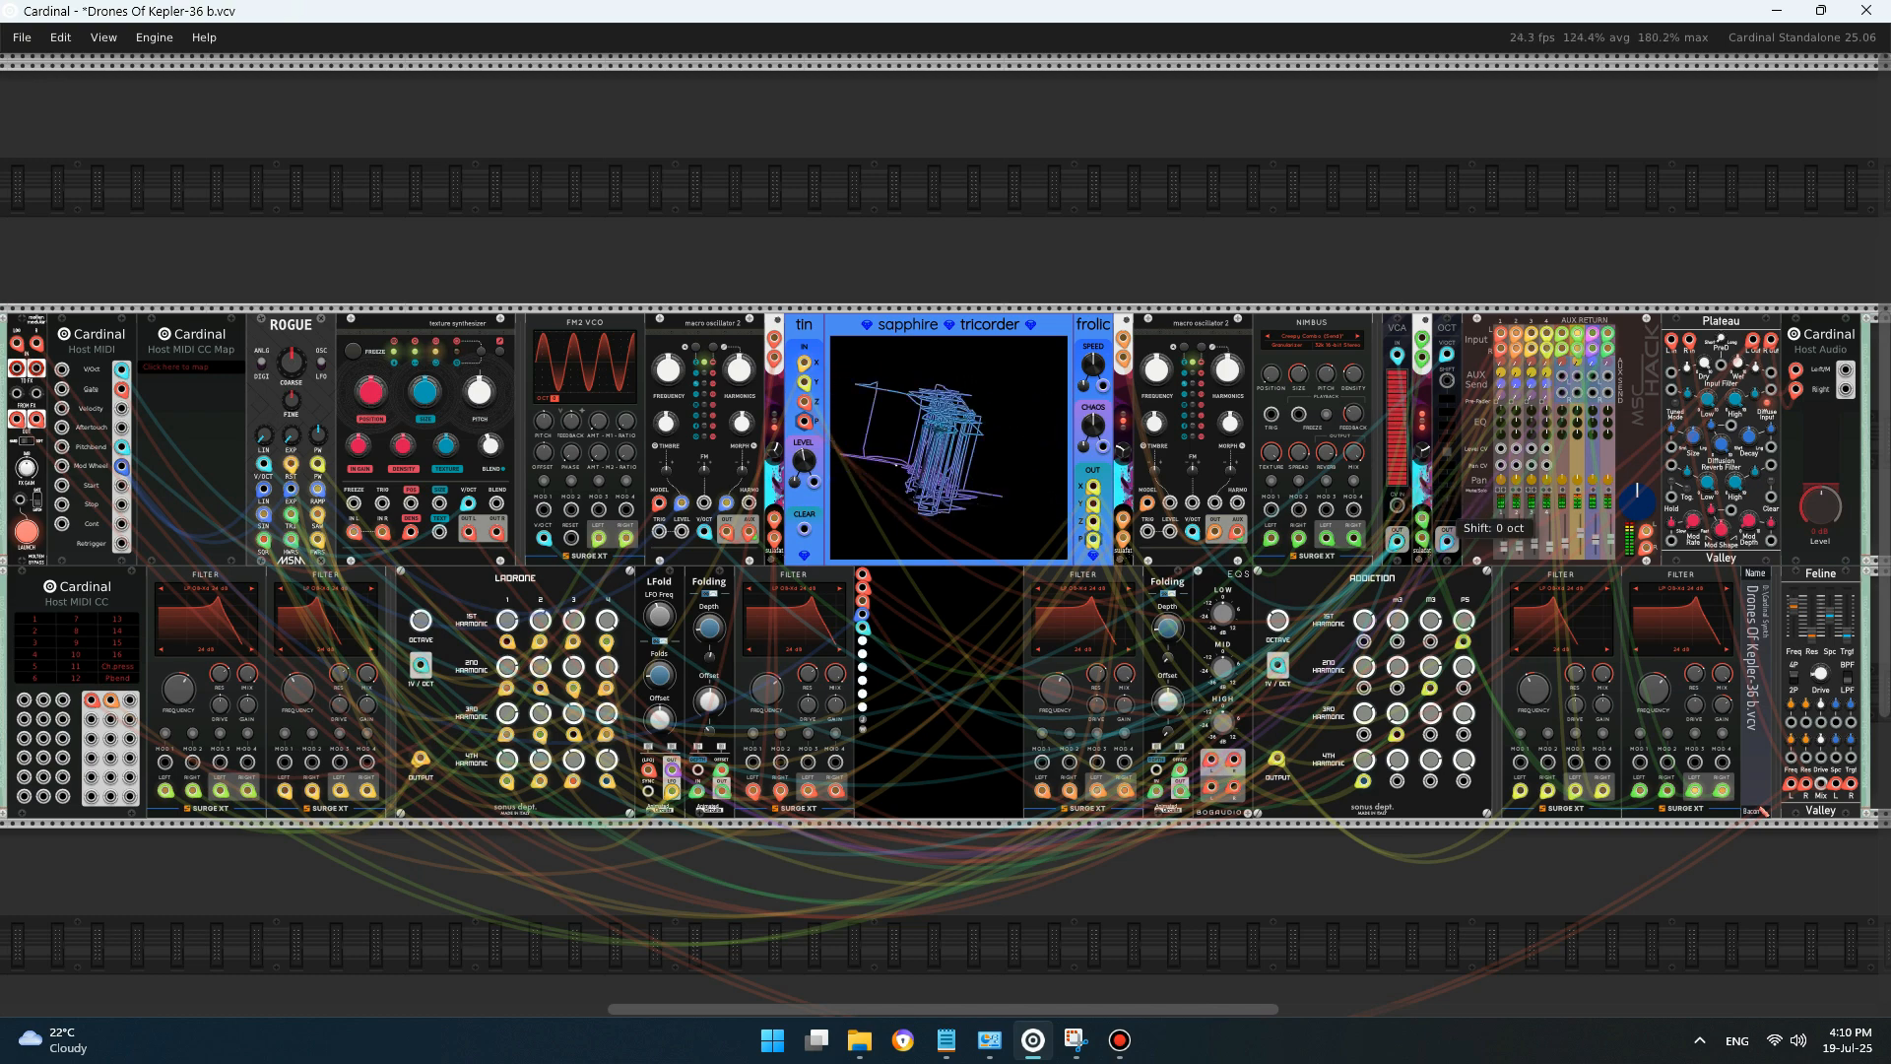
click(1446, 465)
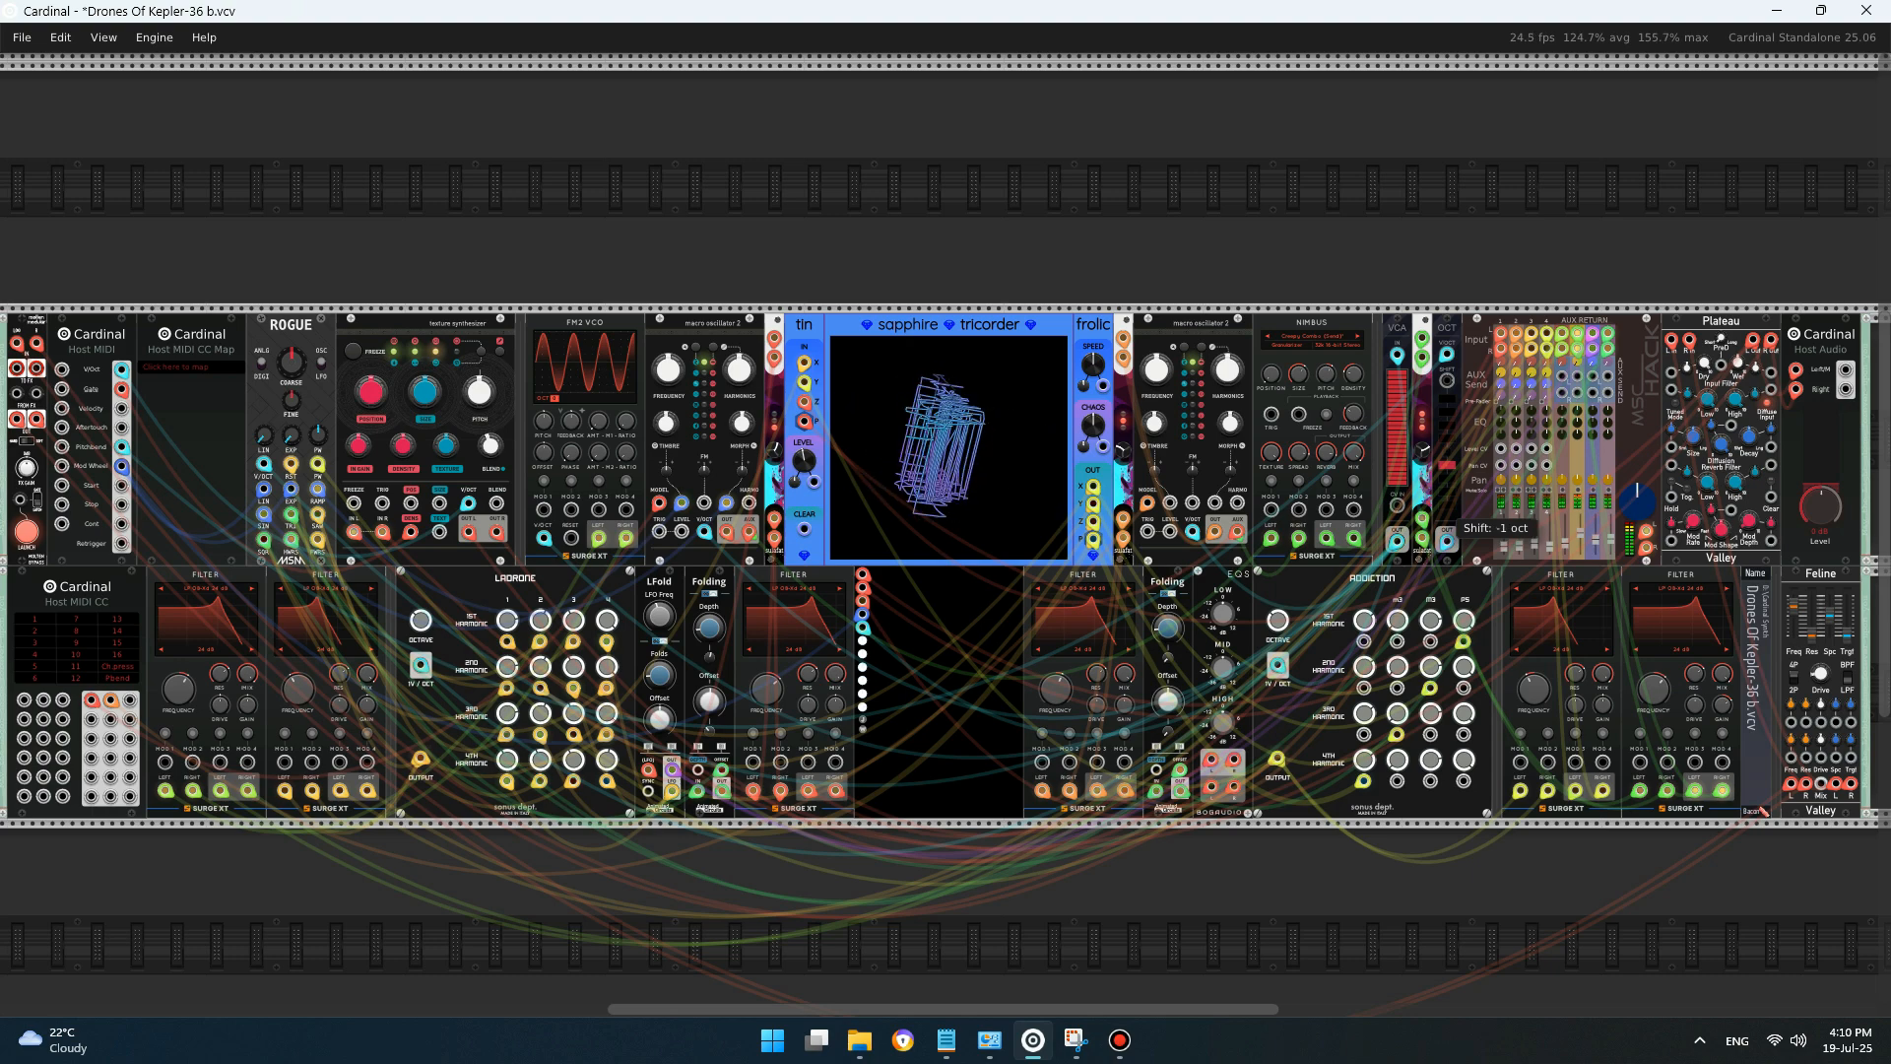
drag(1446, 531, 1446, 552)
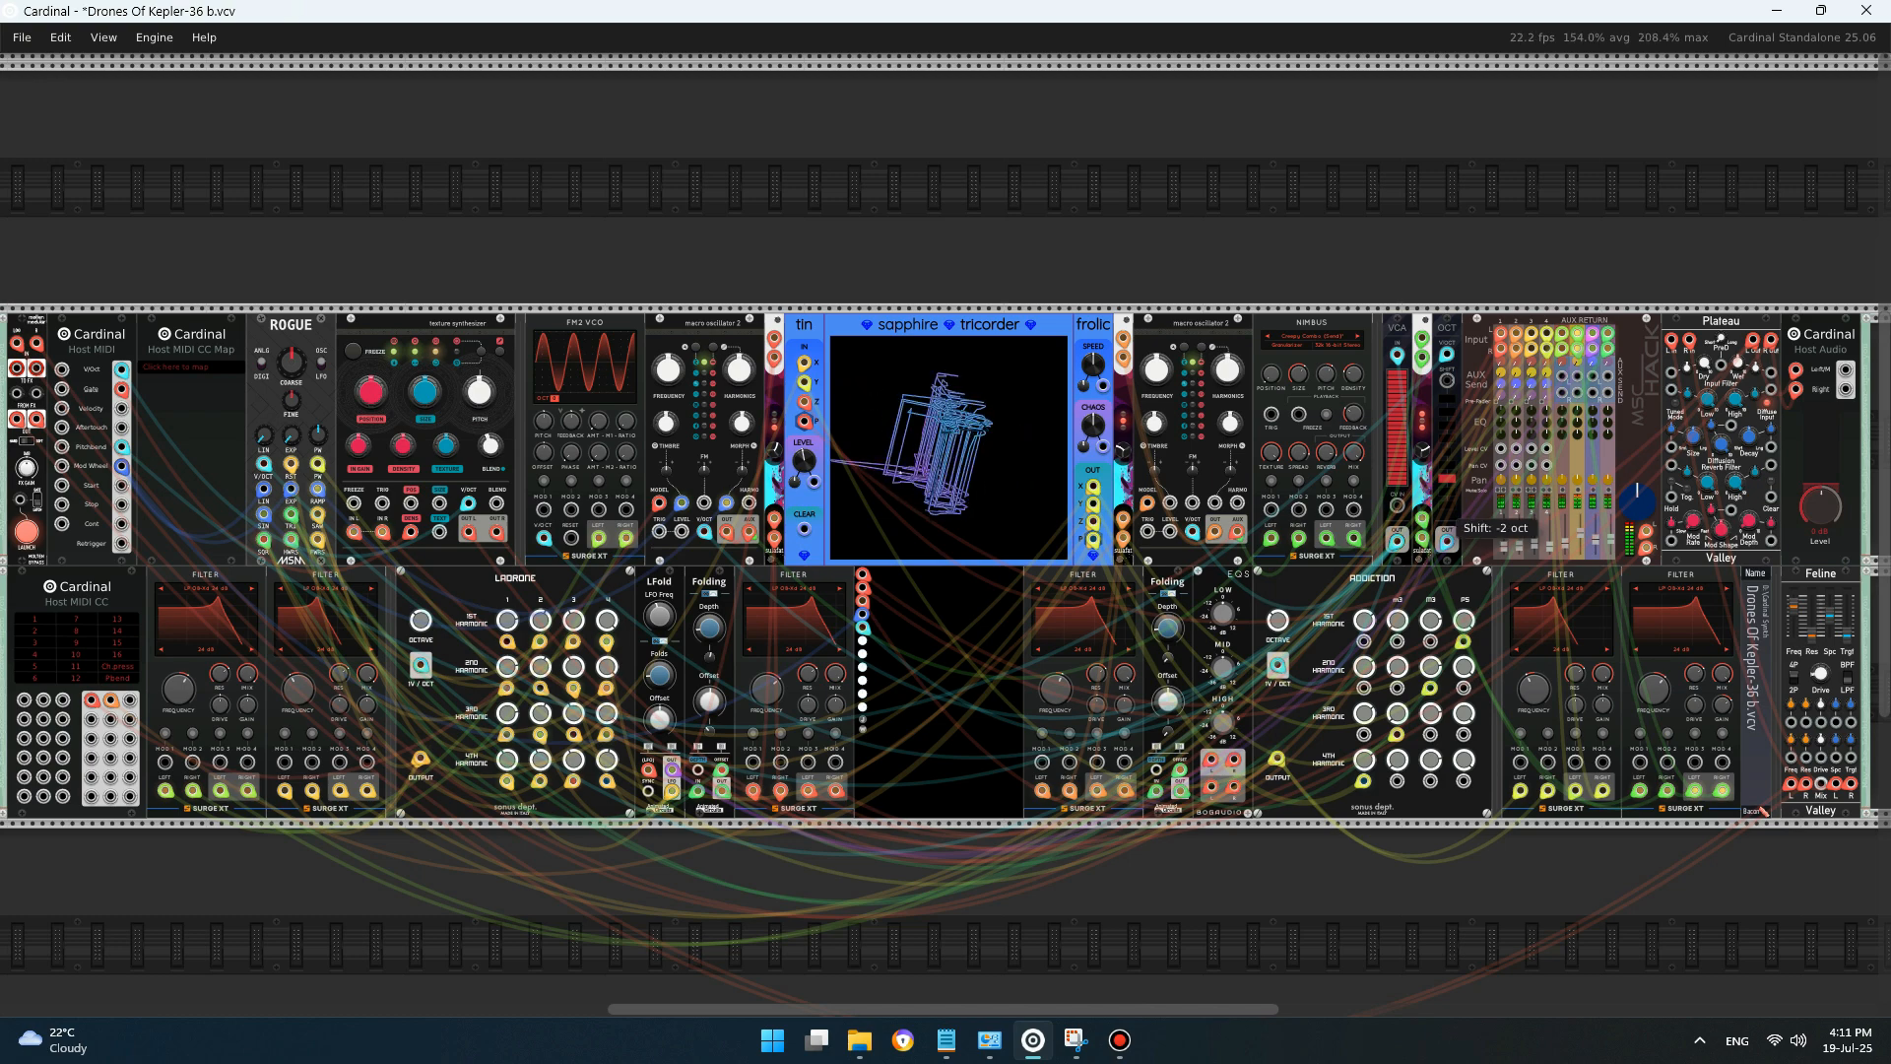
click(1446, 505)
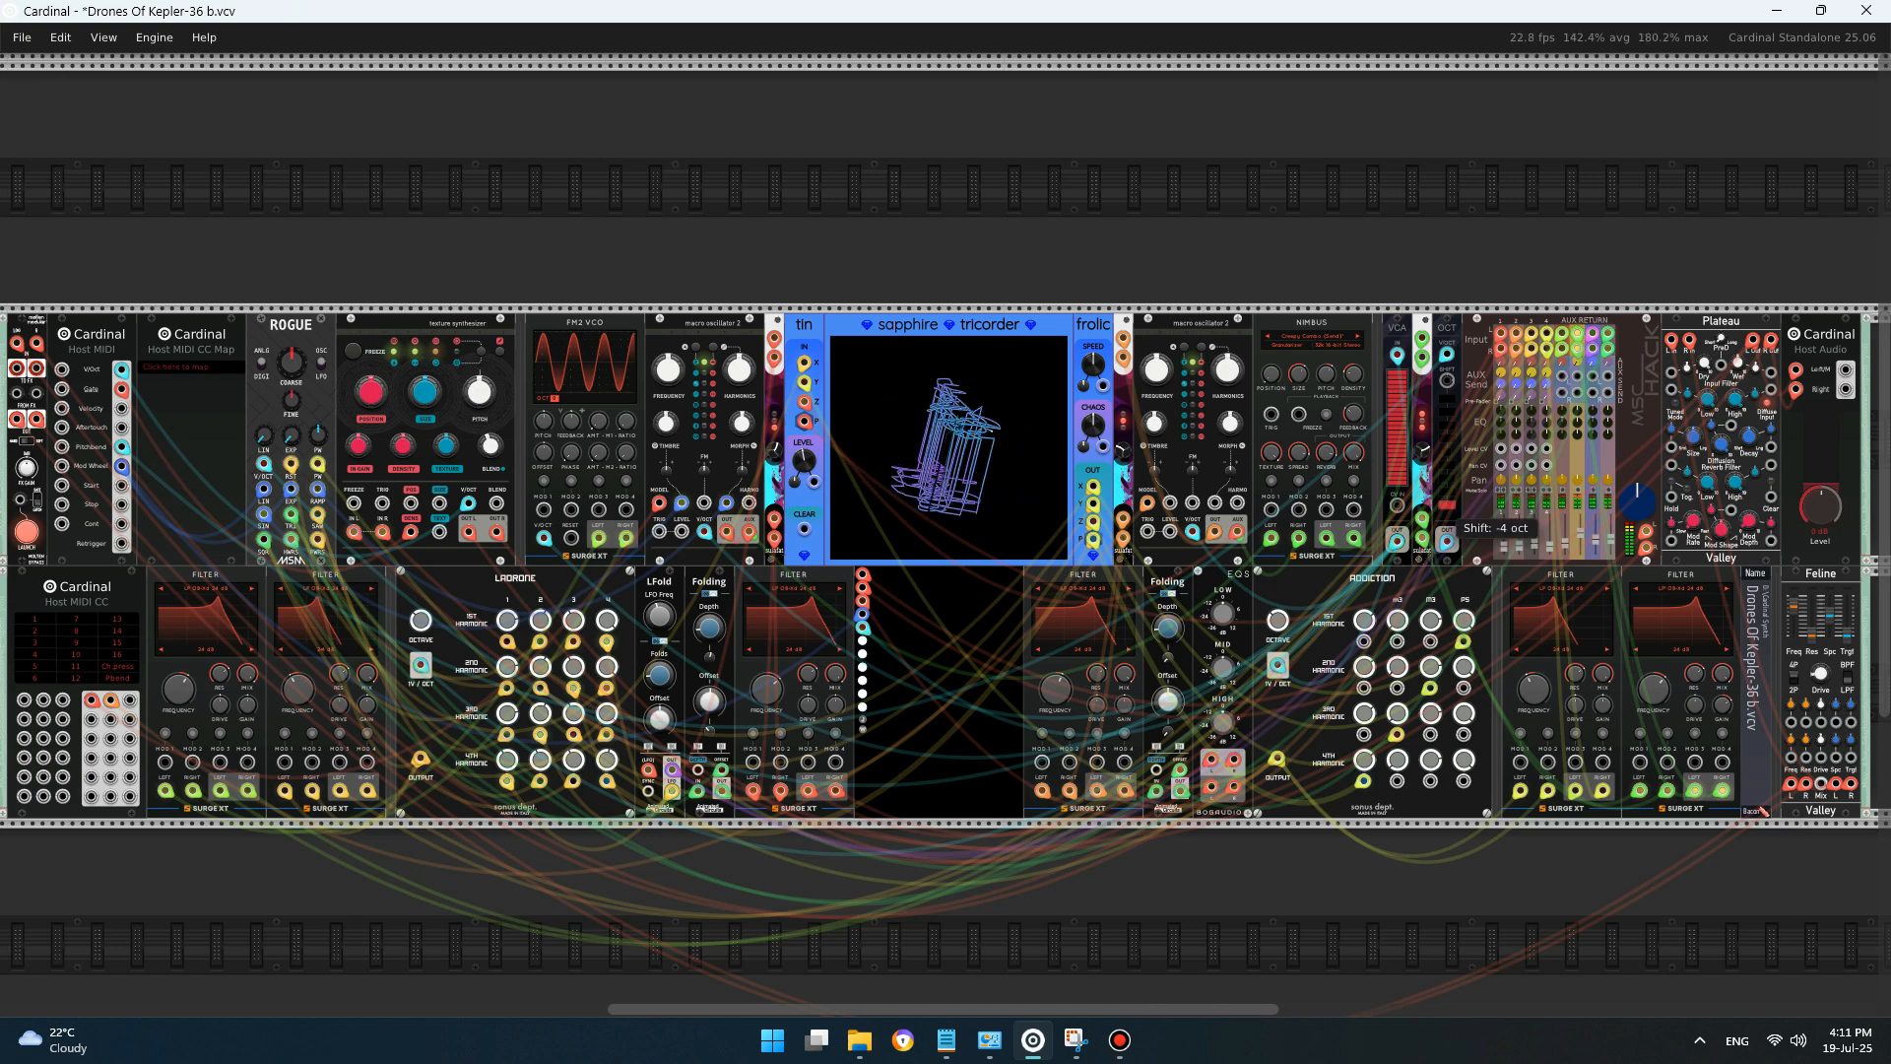
drag(1446, 504, 1446, 412)
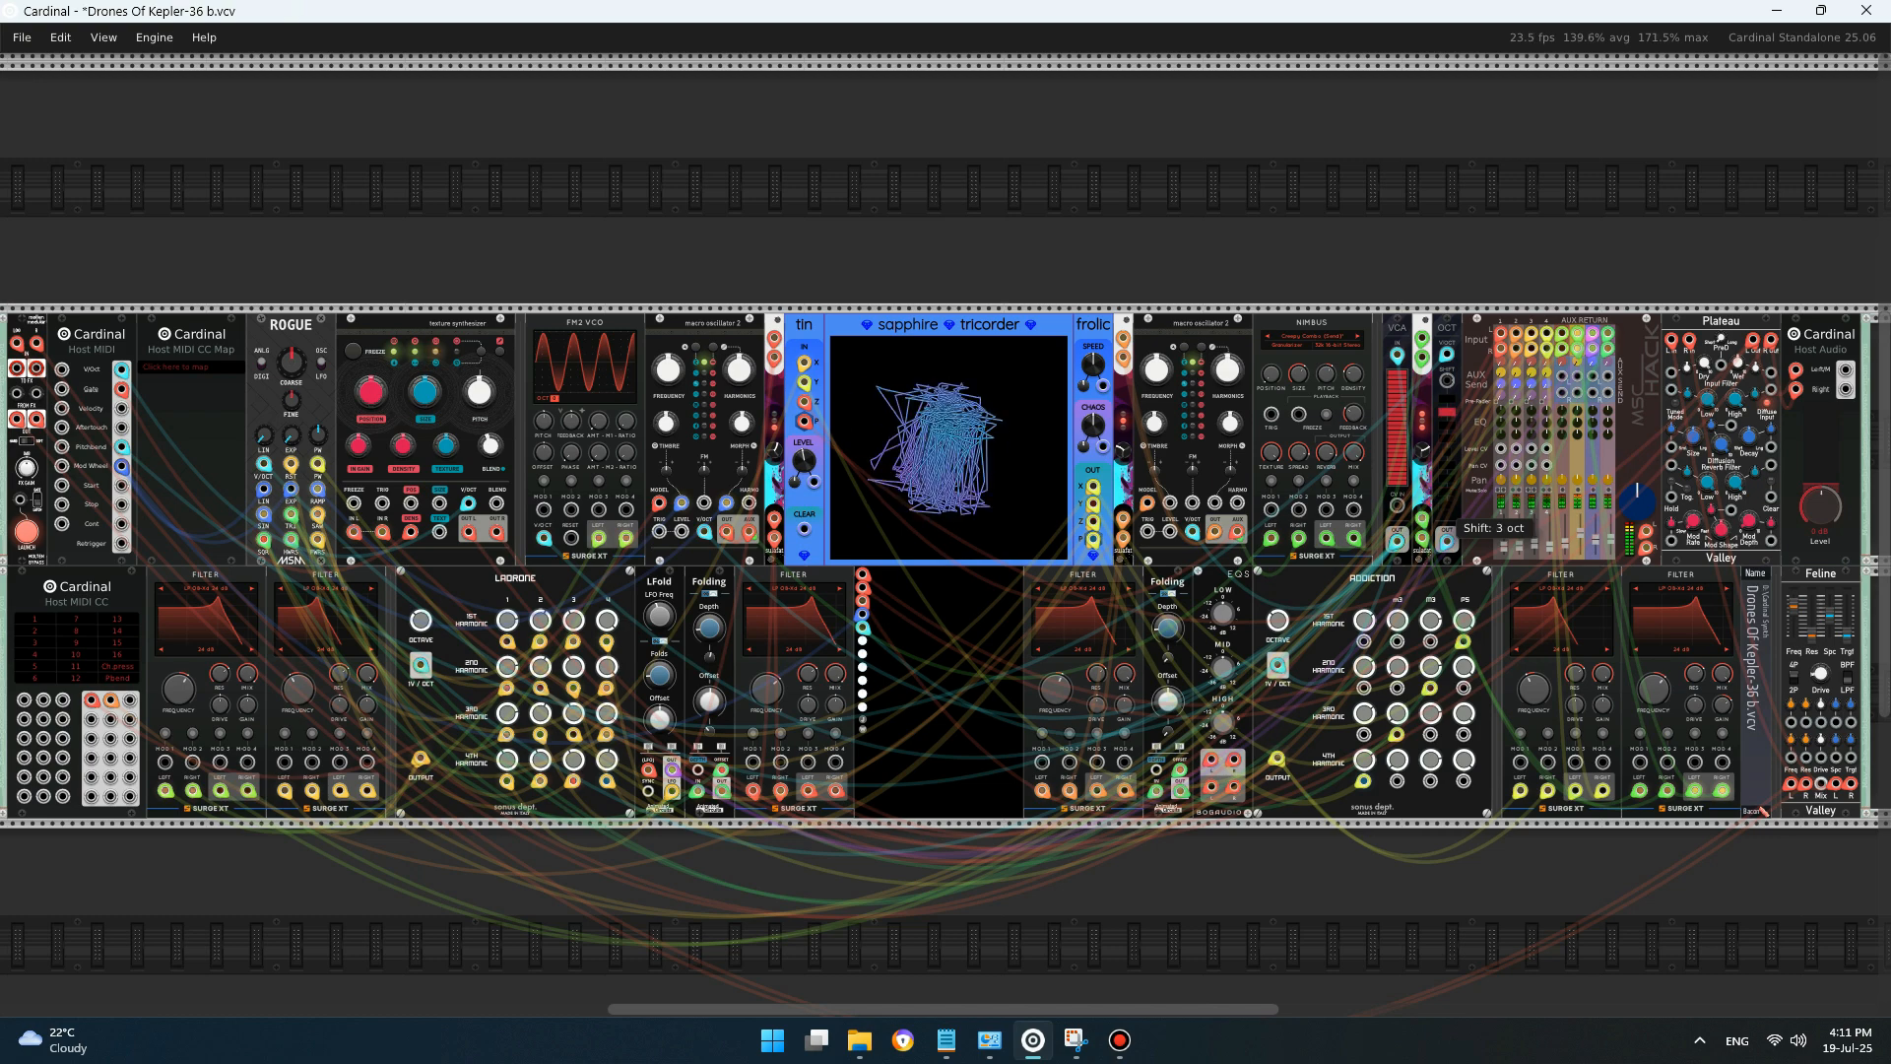
drag(1448, 479, 1447, 491)
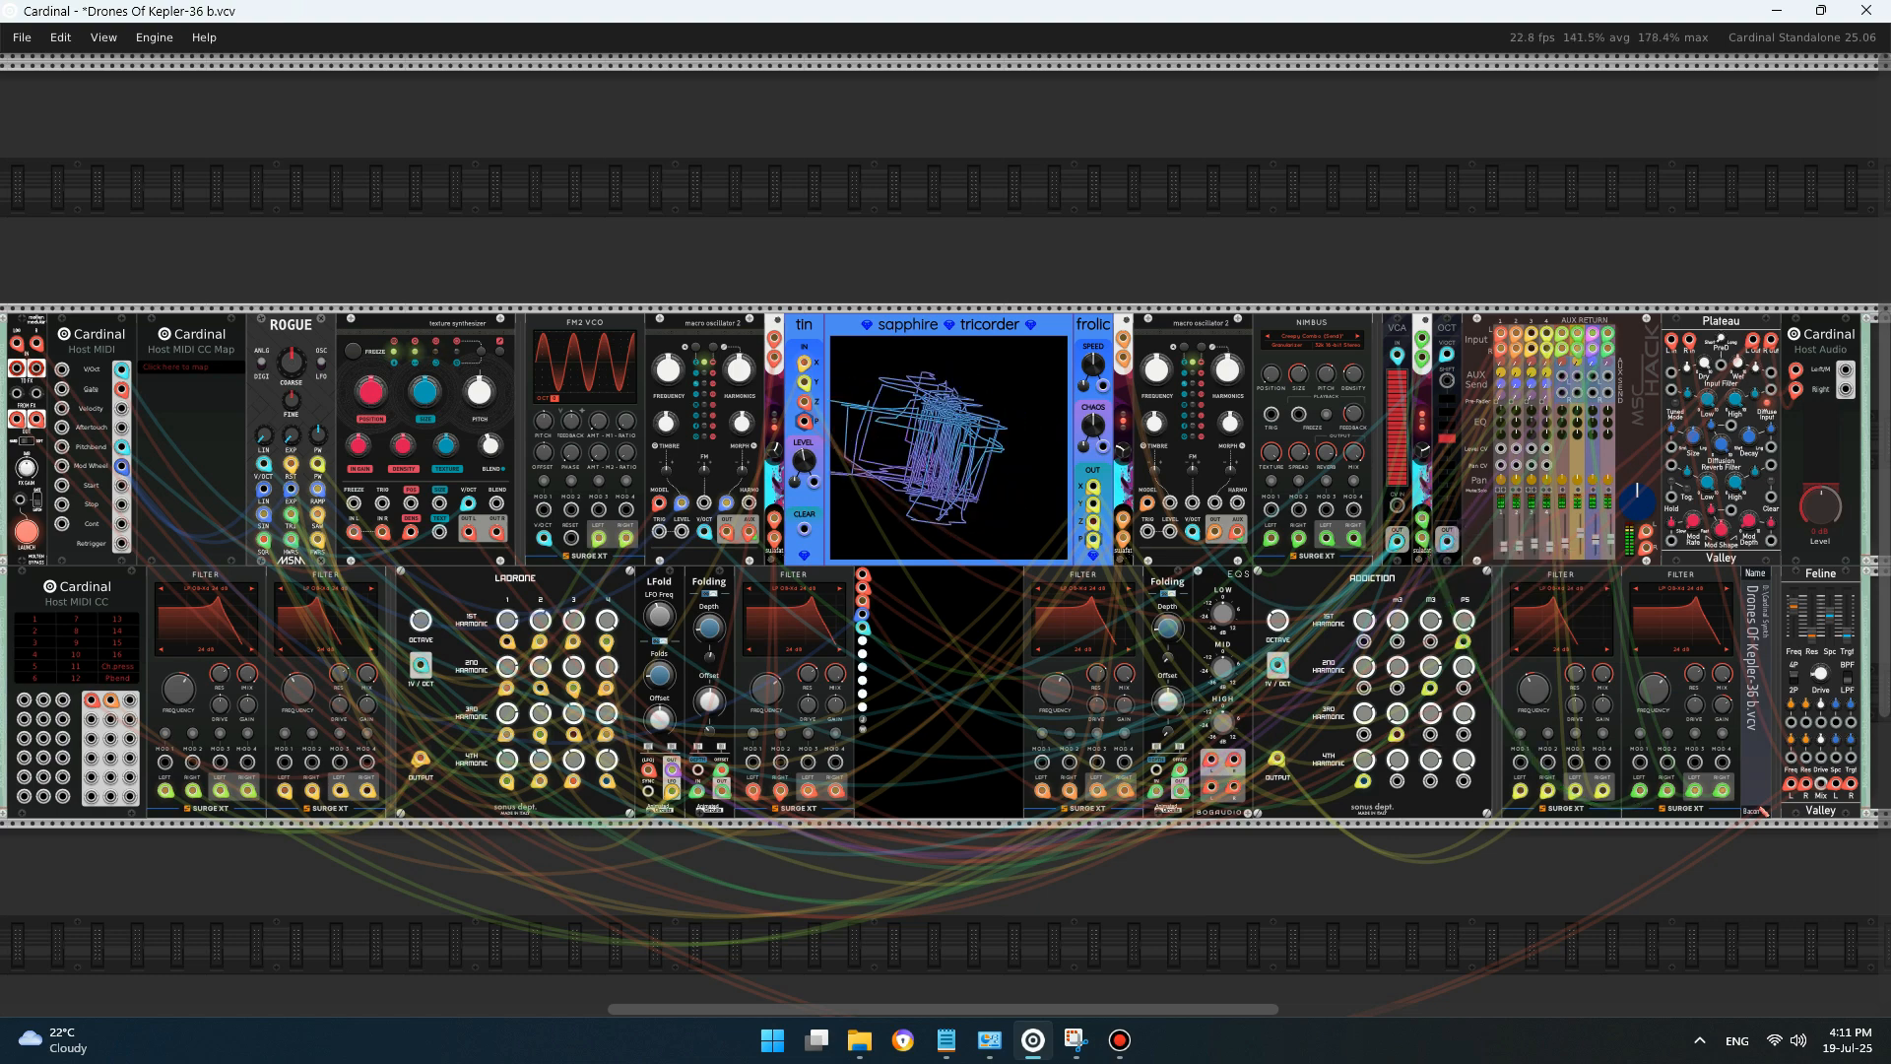
click(1446, 478)
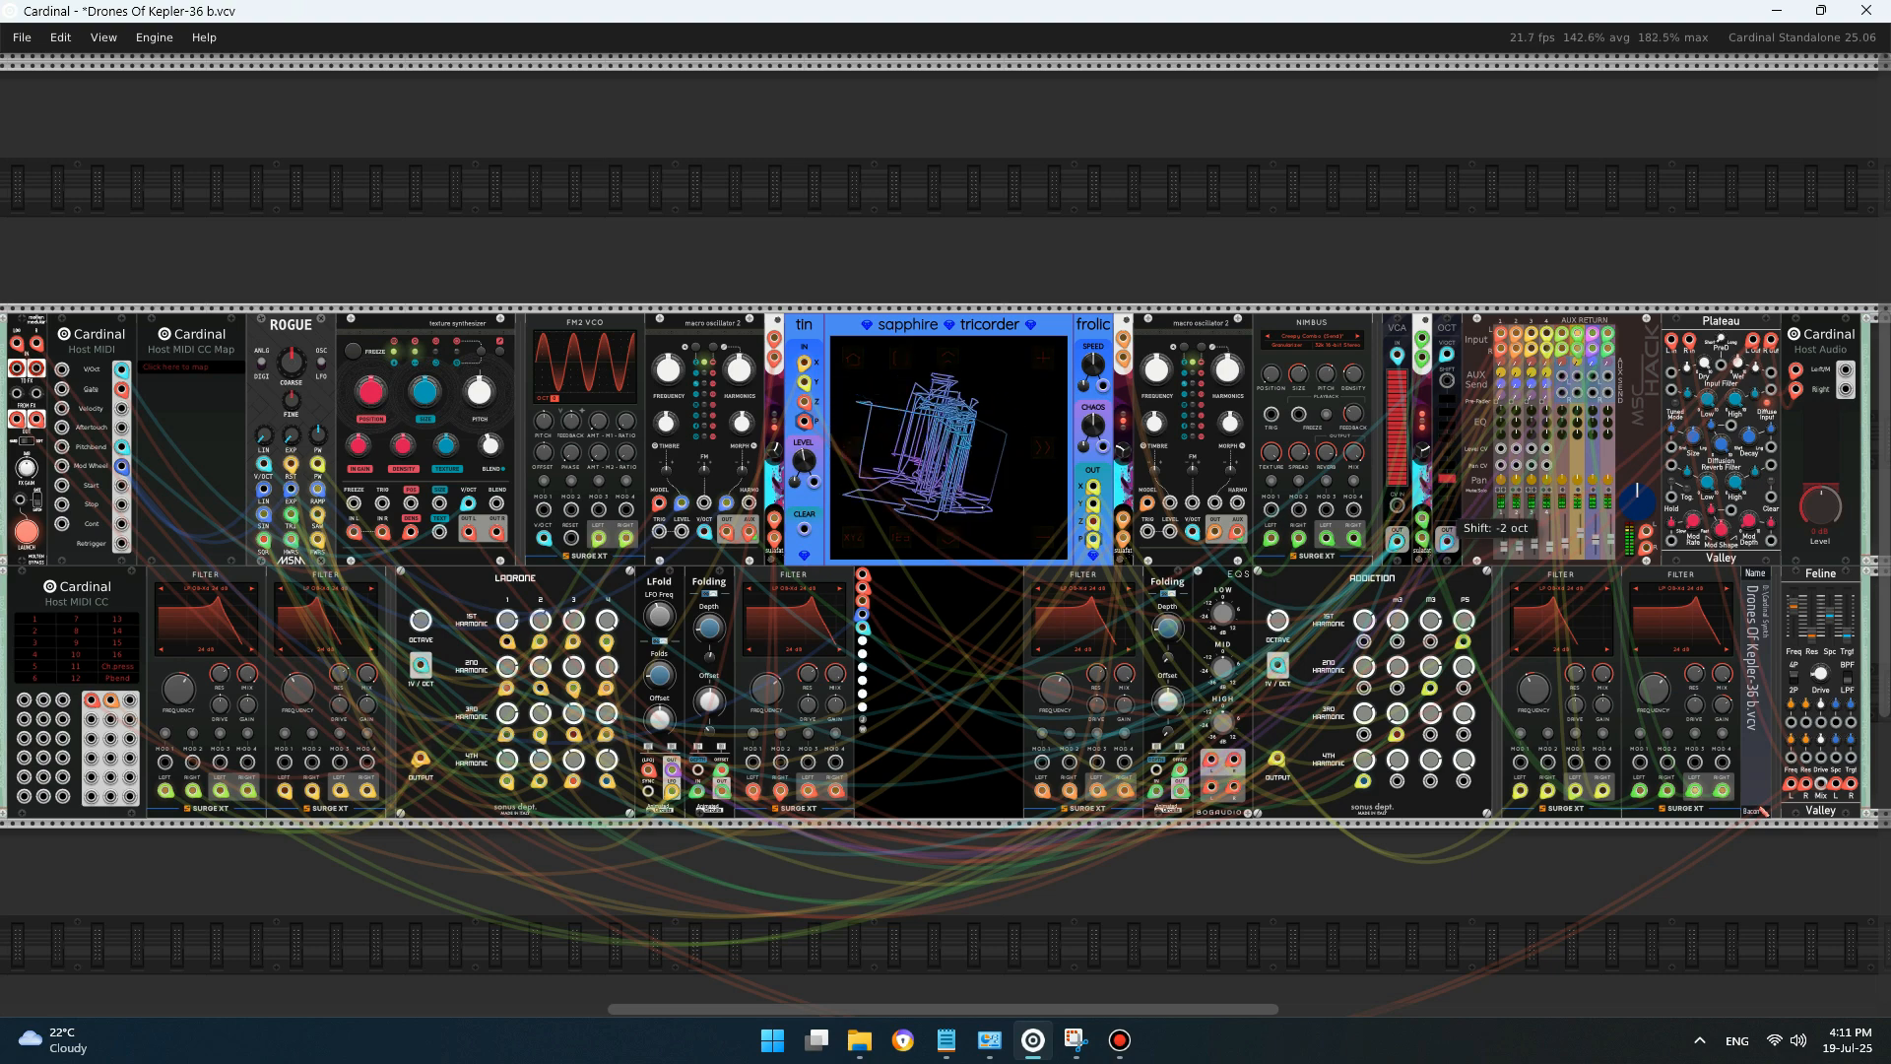
- Try the VCA level at 30.9%, restore it to full, and raise the Octave module's shift back through -1 oct
scroll(1446, 512, down, 2)
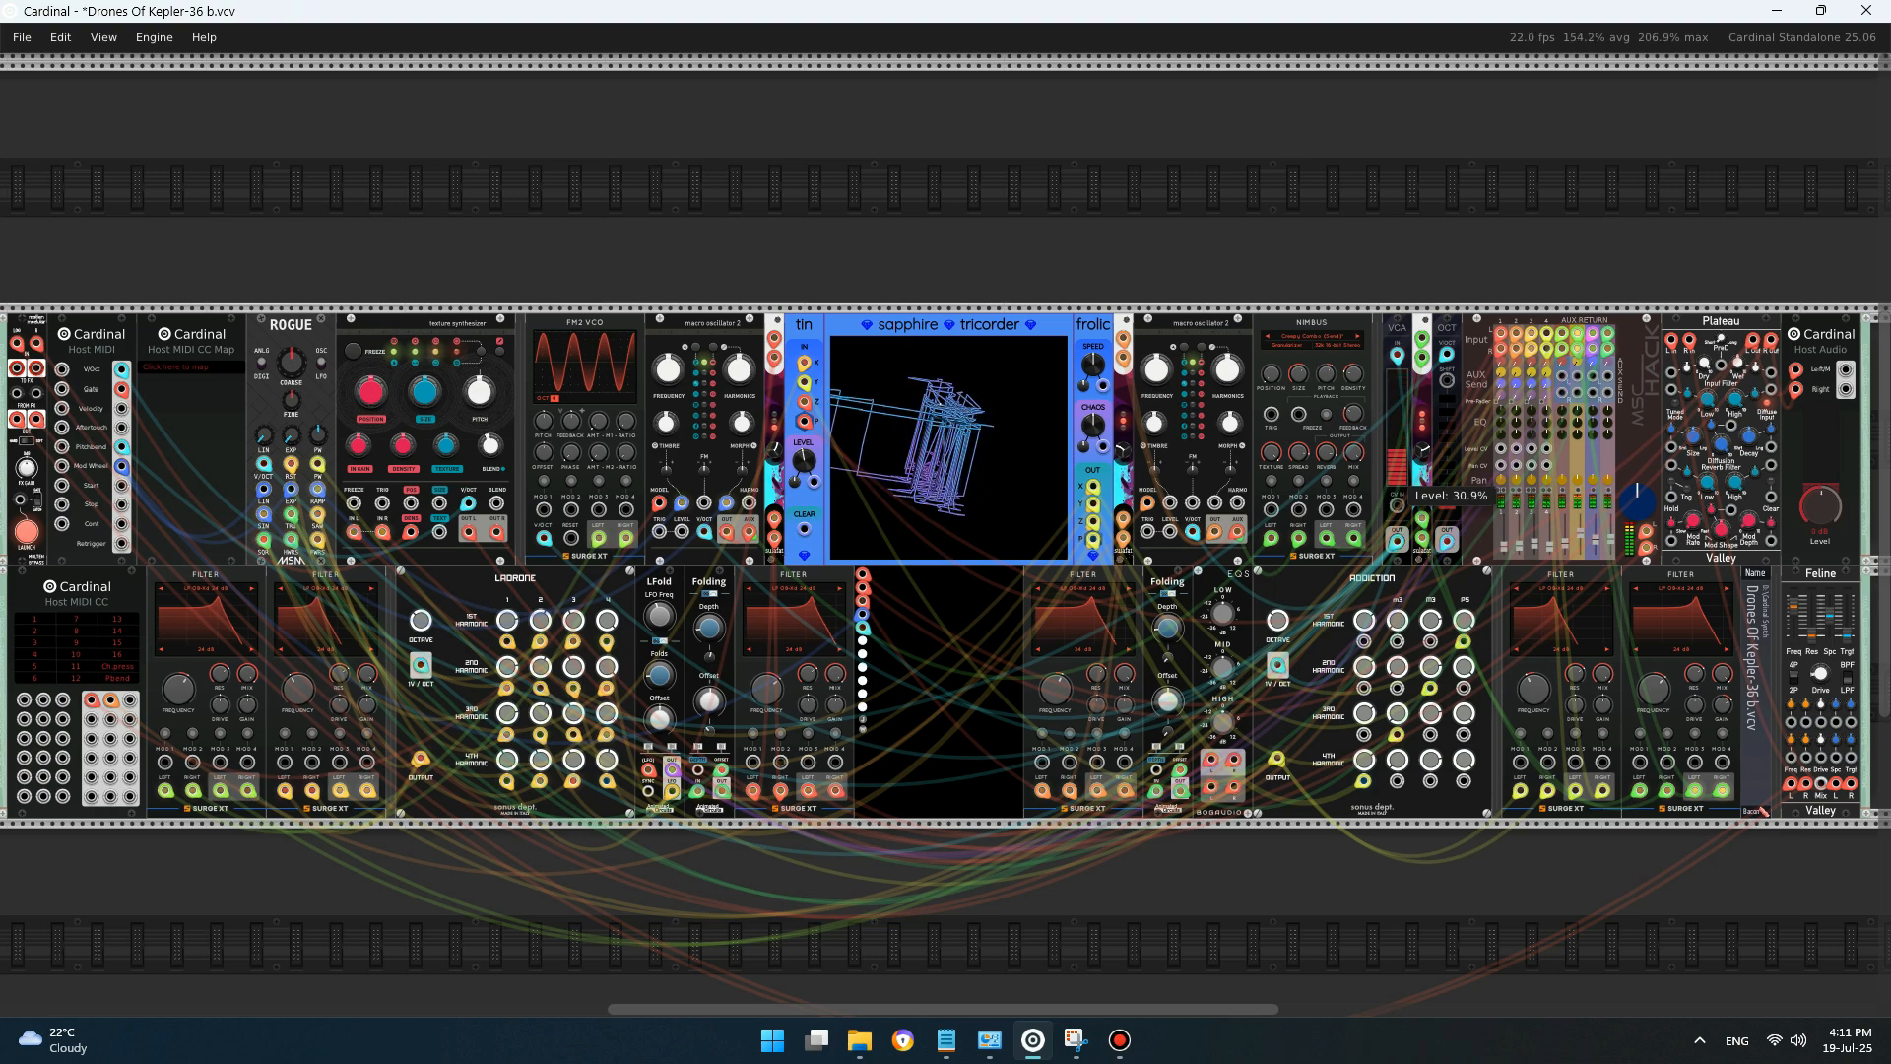
scroll(1447, 517, up, 3)
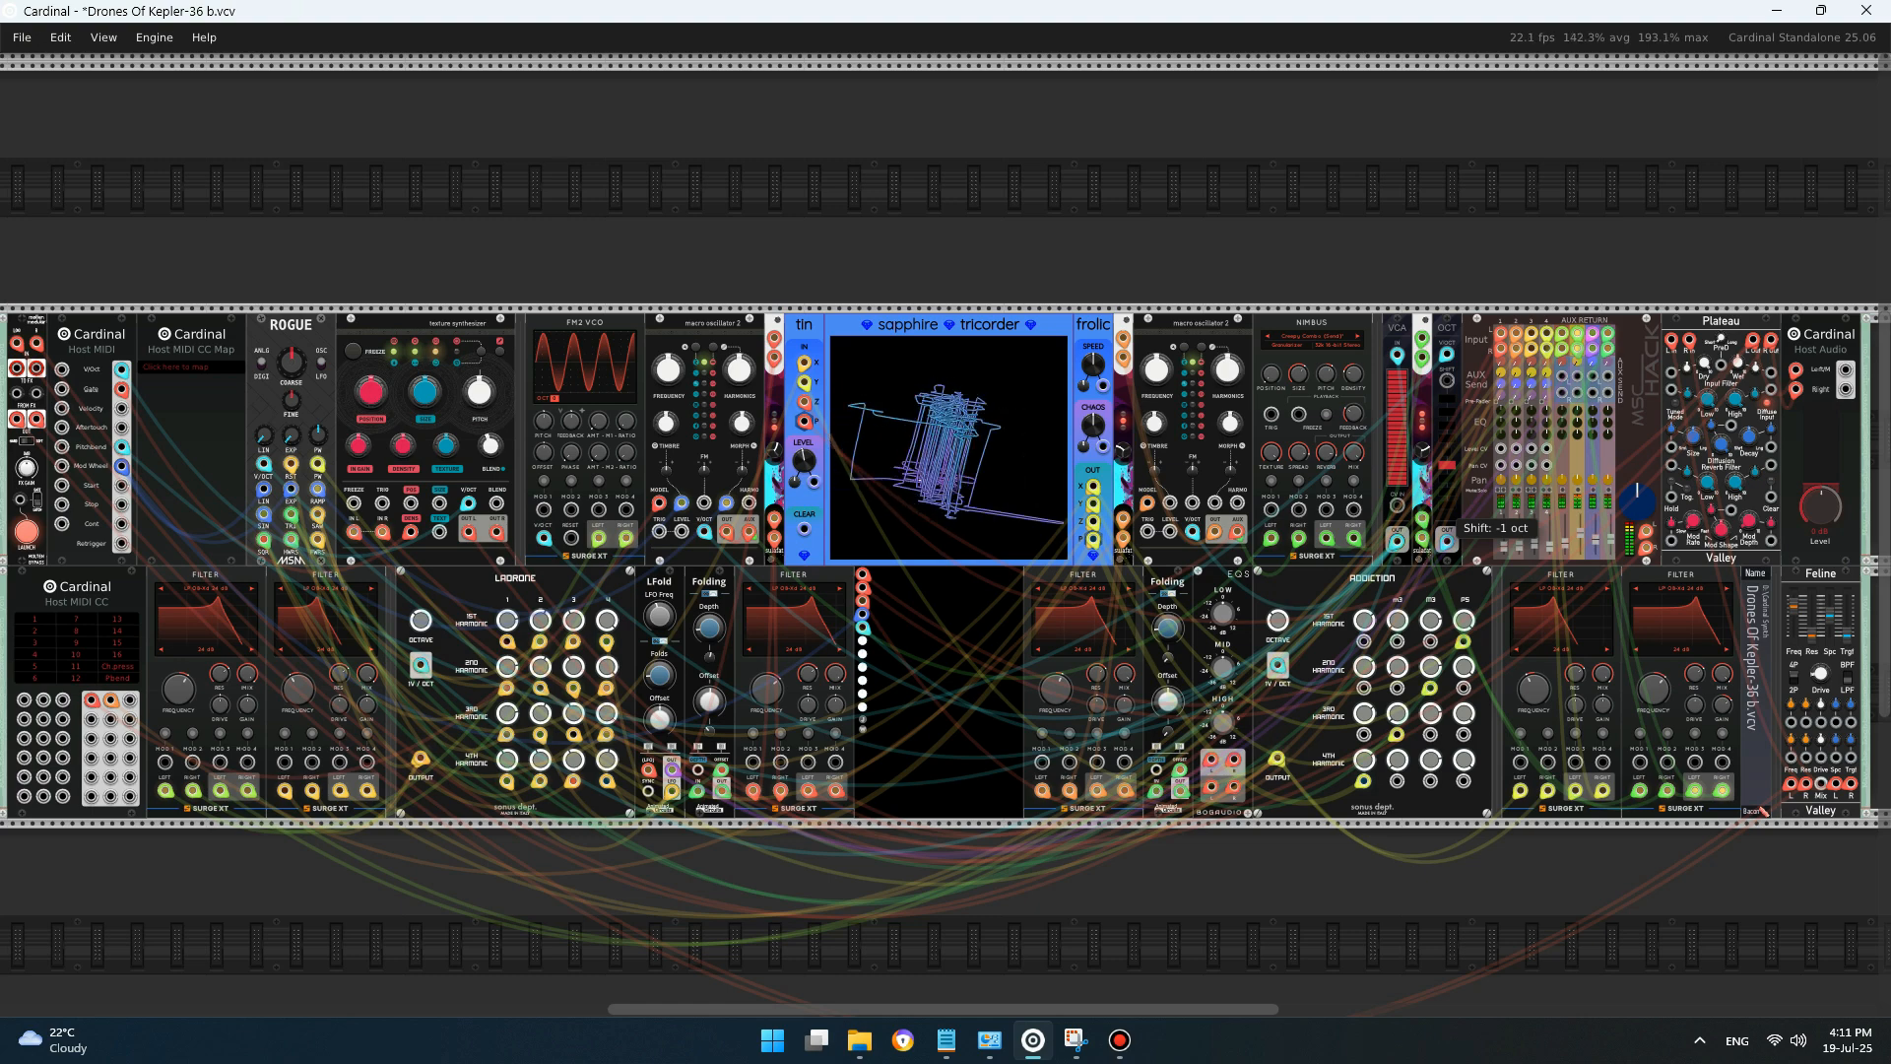
scroll(1446, 520, up, 1)
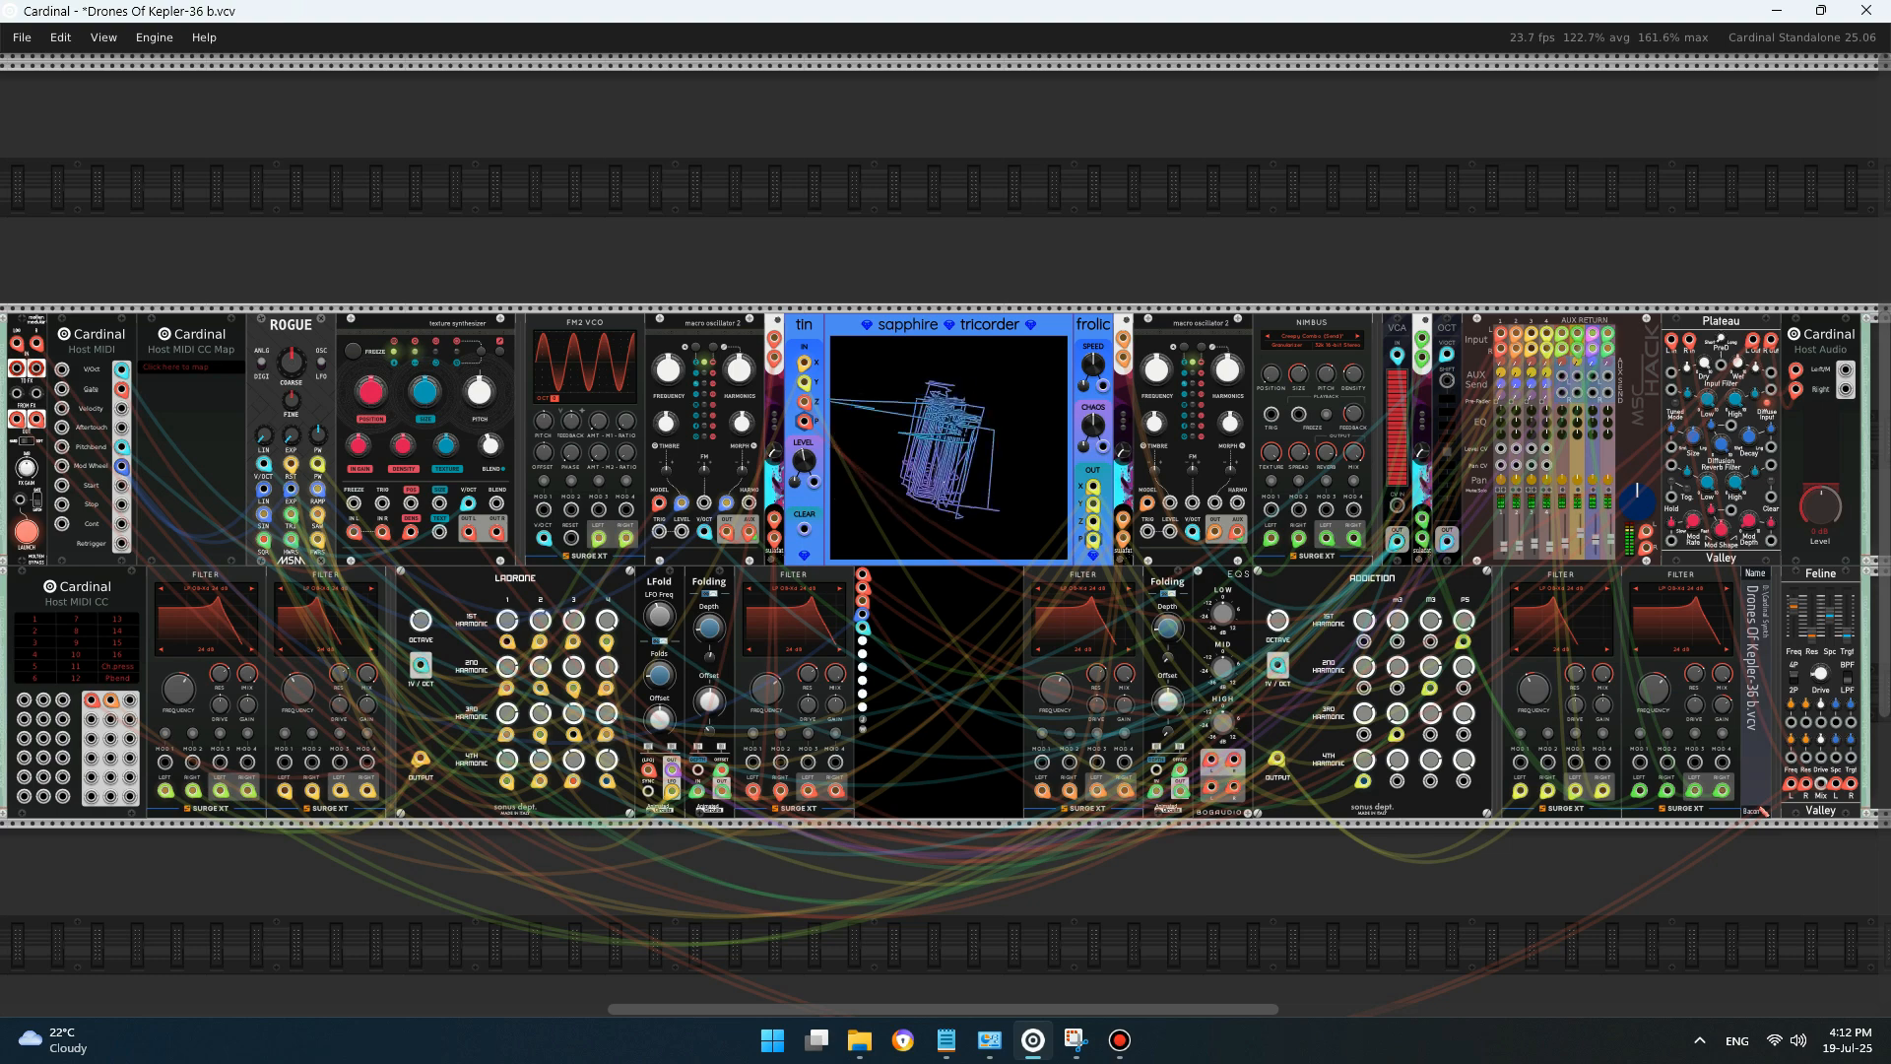
mouse_move(1154, 422)
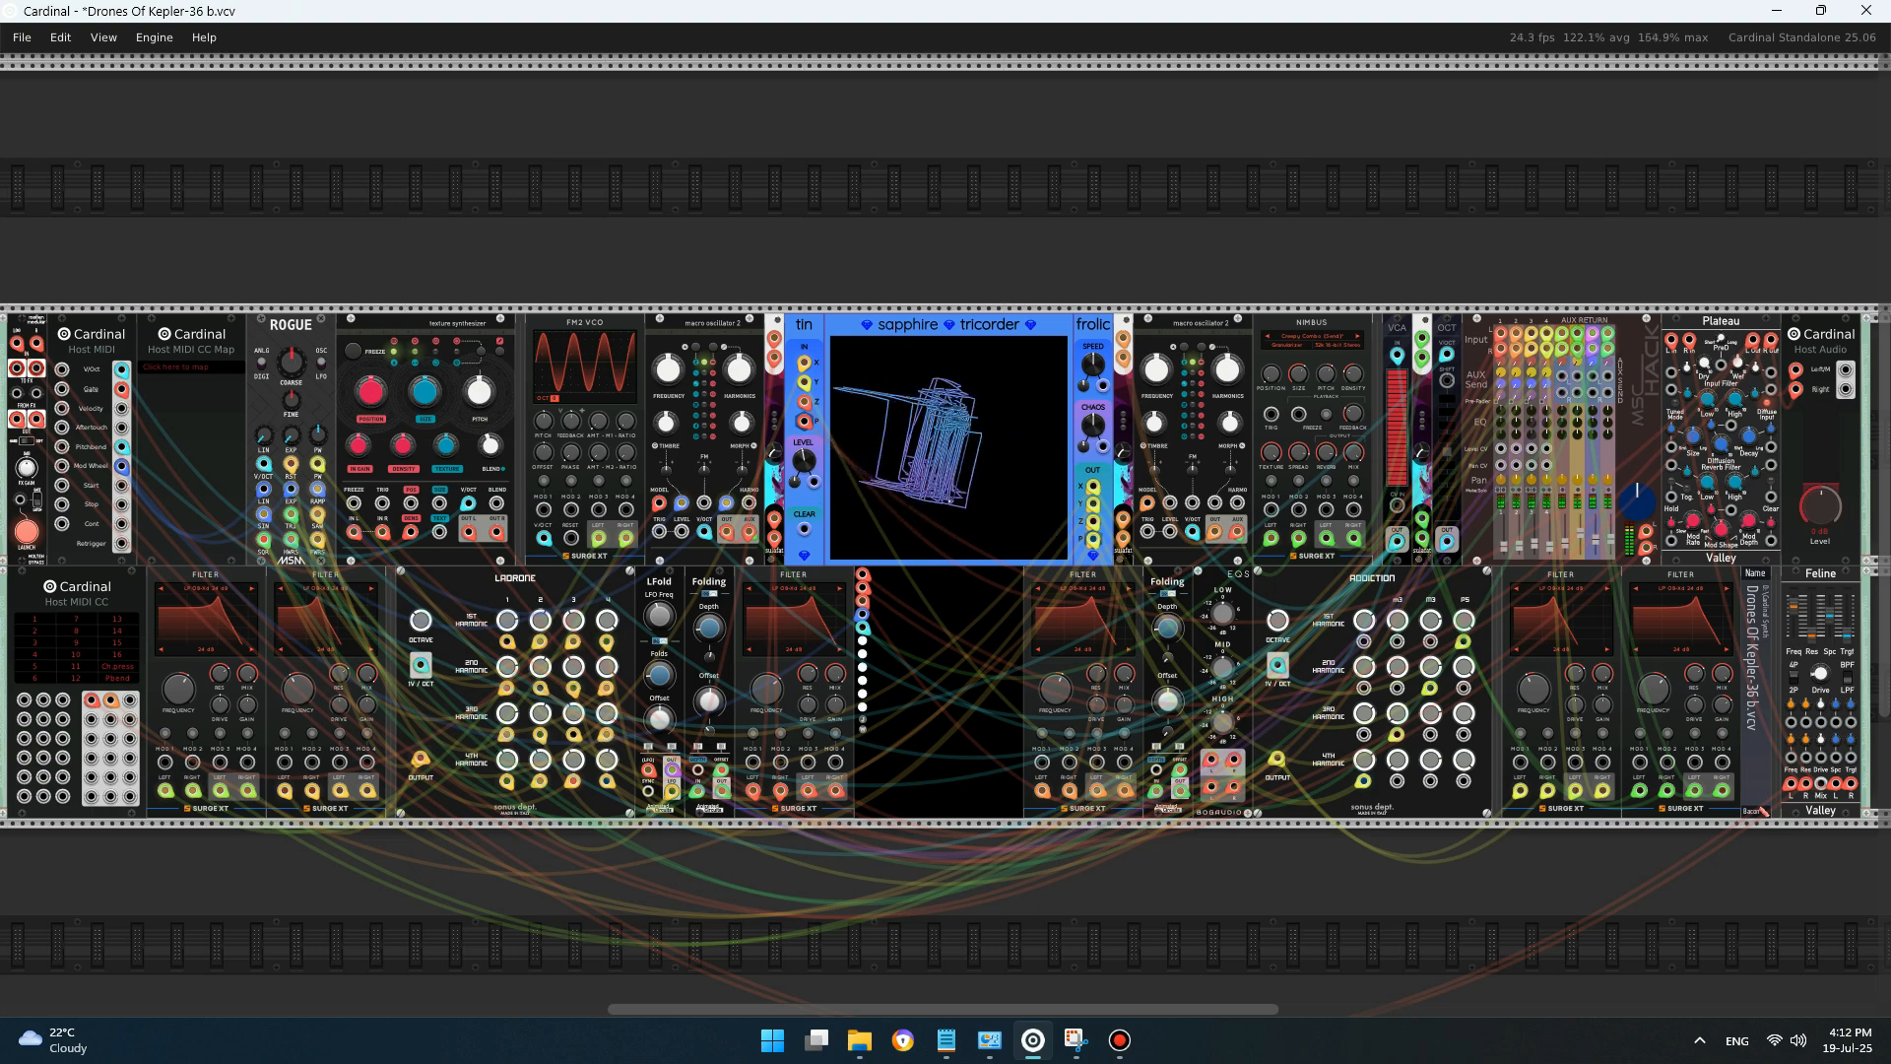
- Examine the second Macro Oscillator 2's FM, Level and Model inputs and trace its modulation cable back to the Rogue's sawtooth output
mouse_move(681, 502)
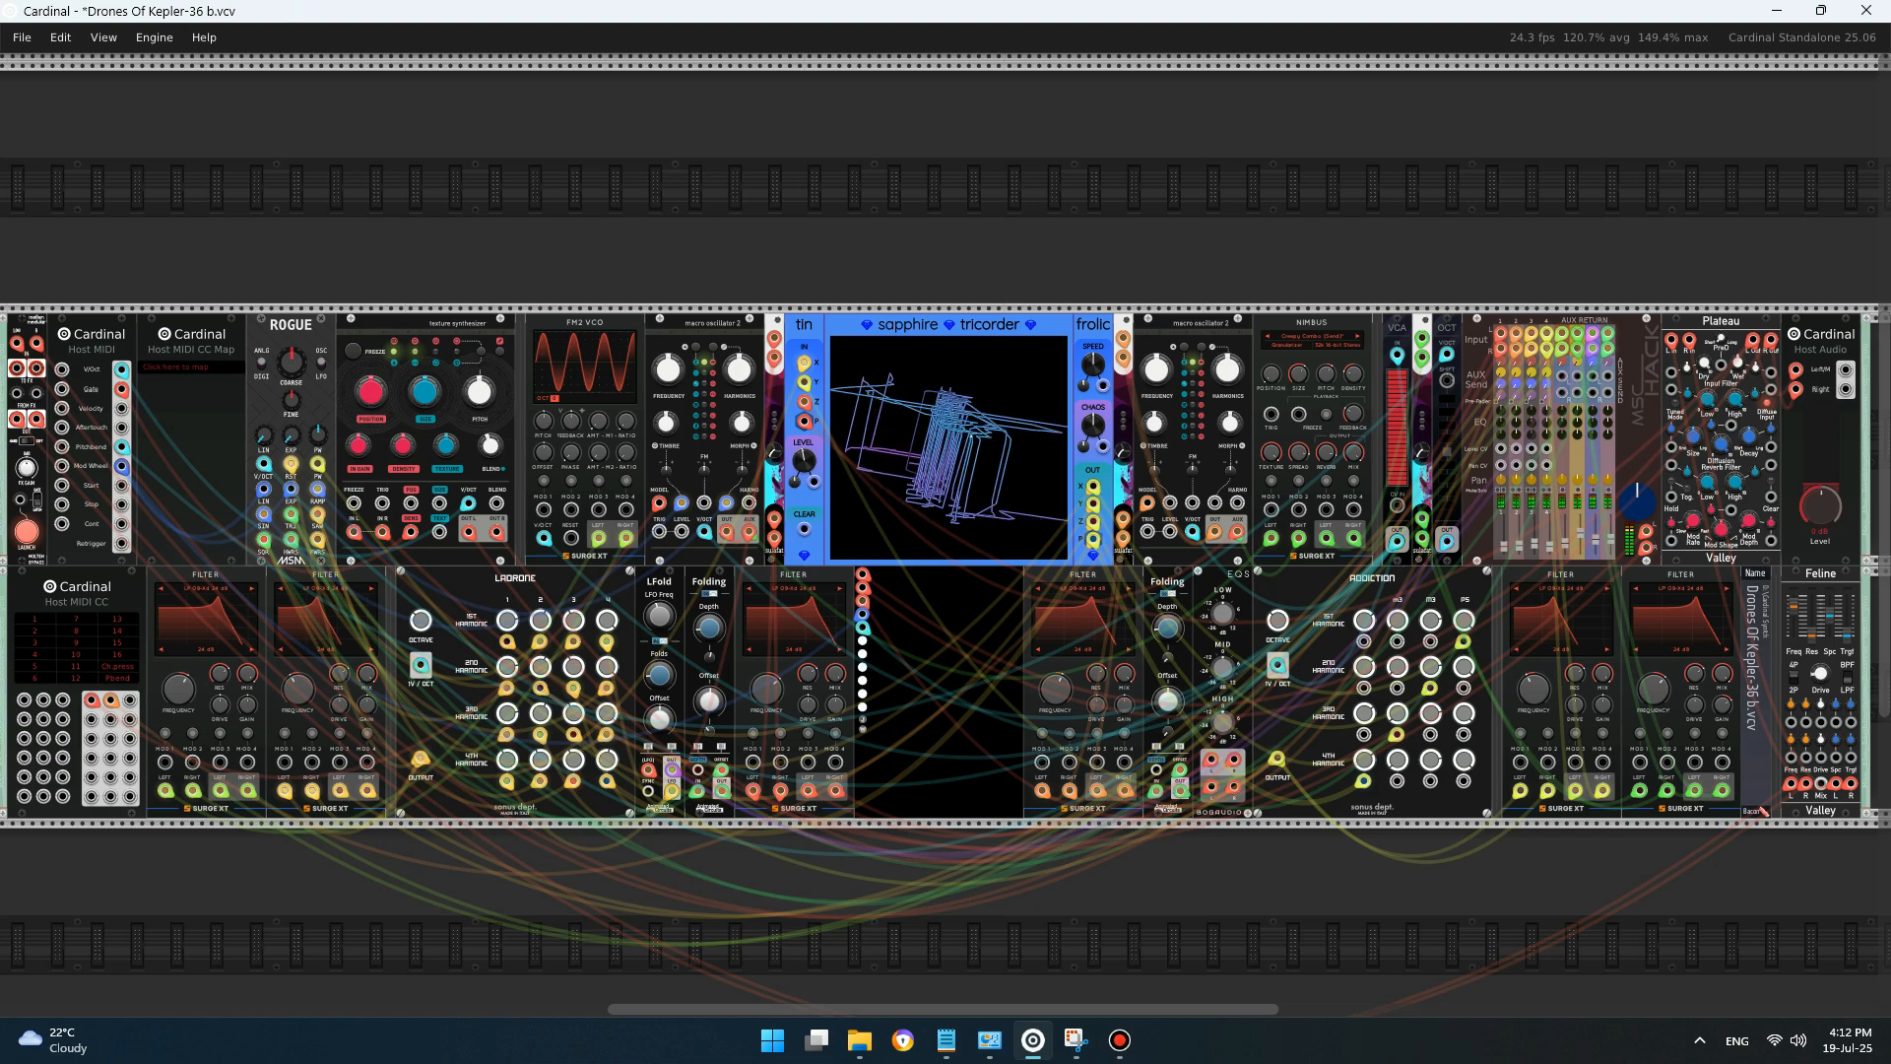
mouse_move(264, 539)
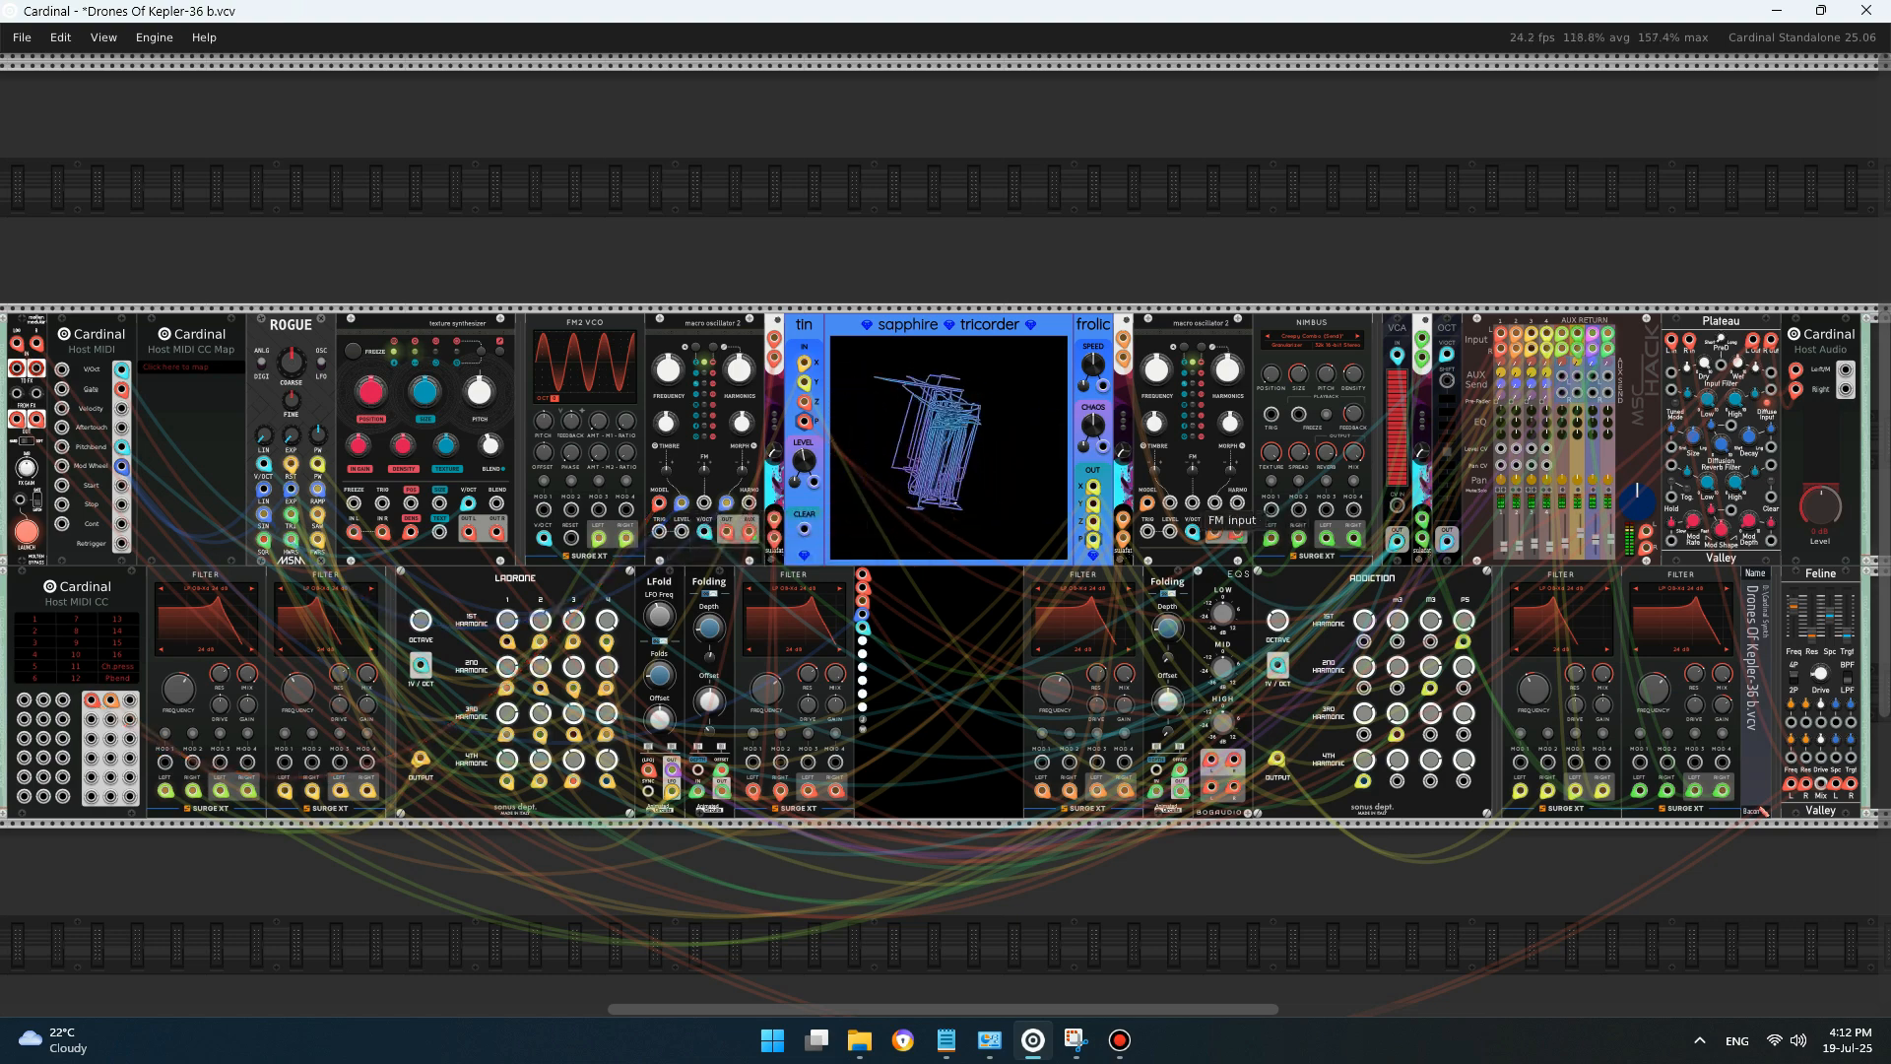
right_click(1169, 502)
drag(1218, 787, 291, 496)
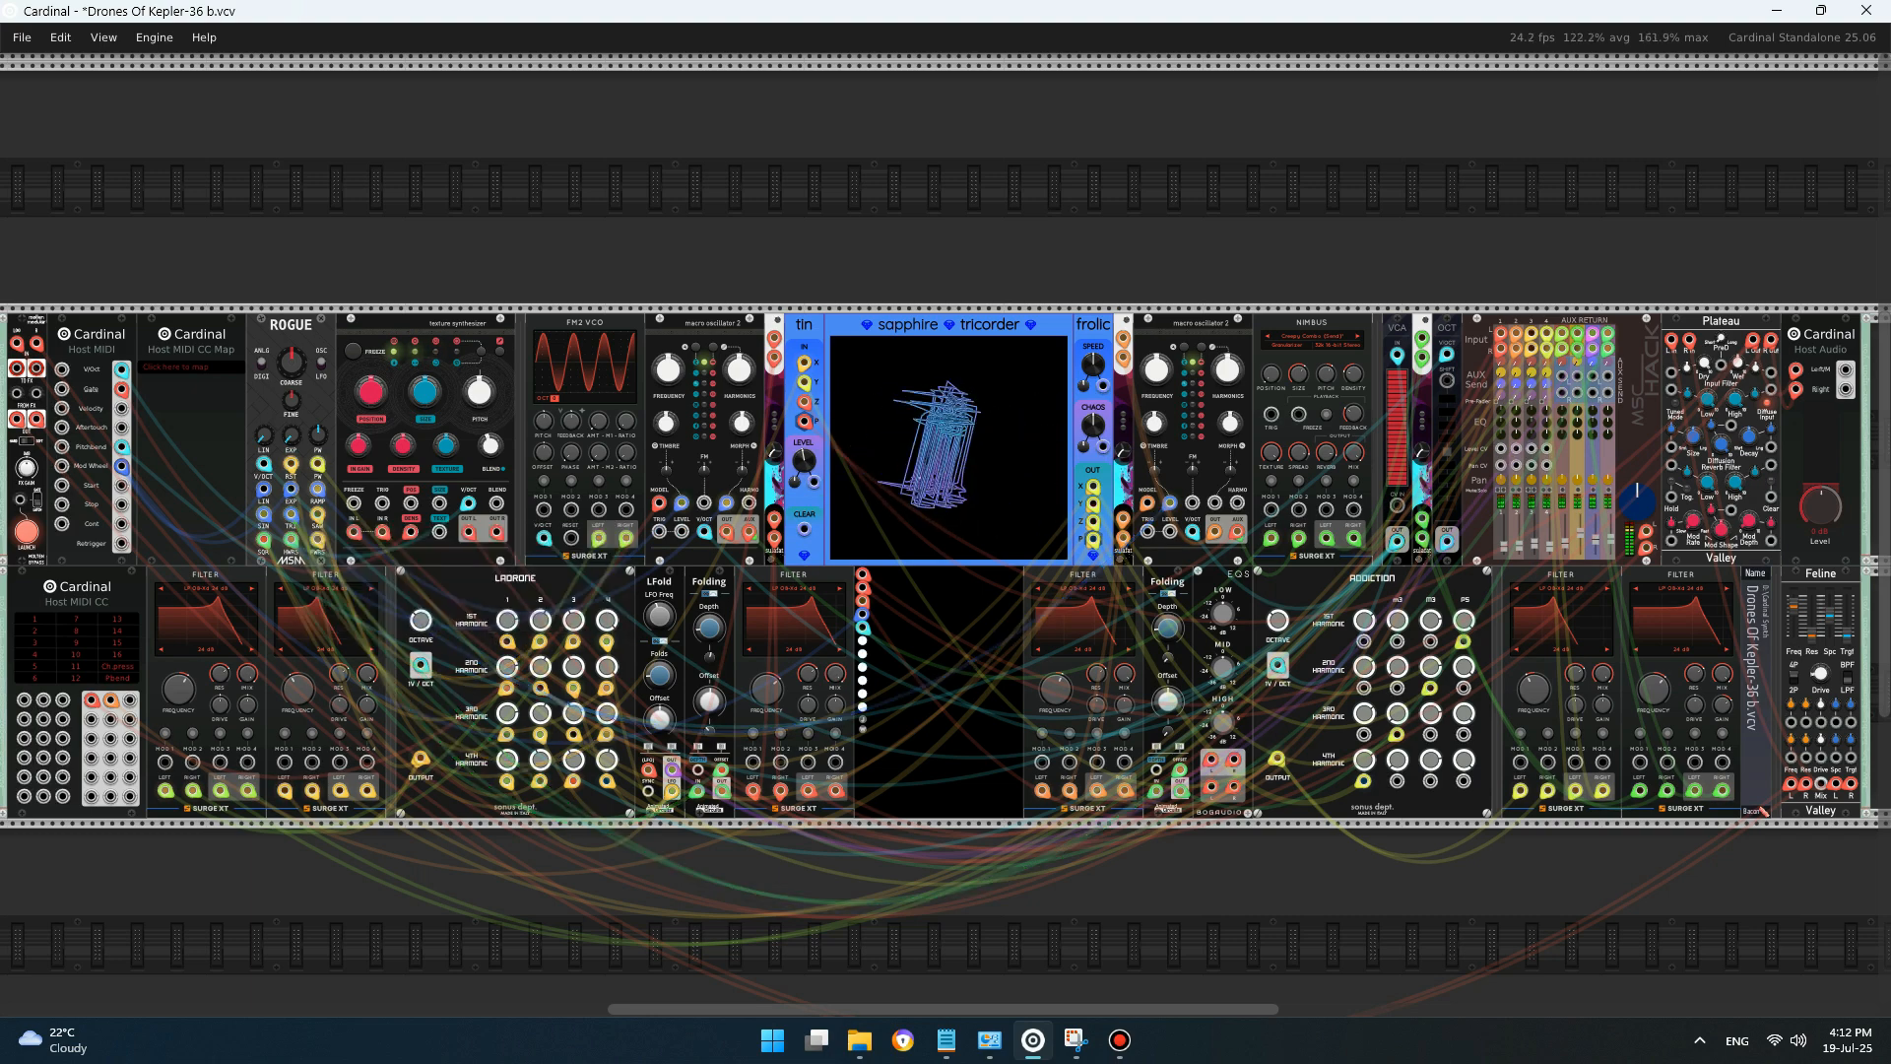
drag(317, 489, 727, 504)
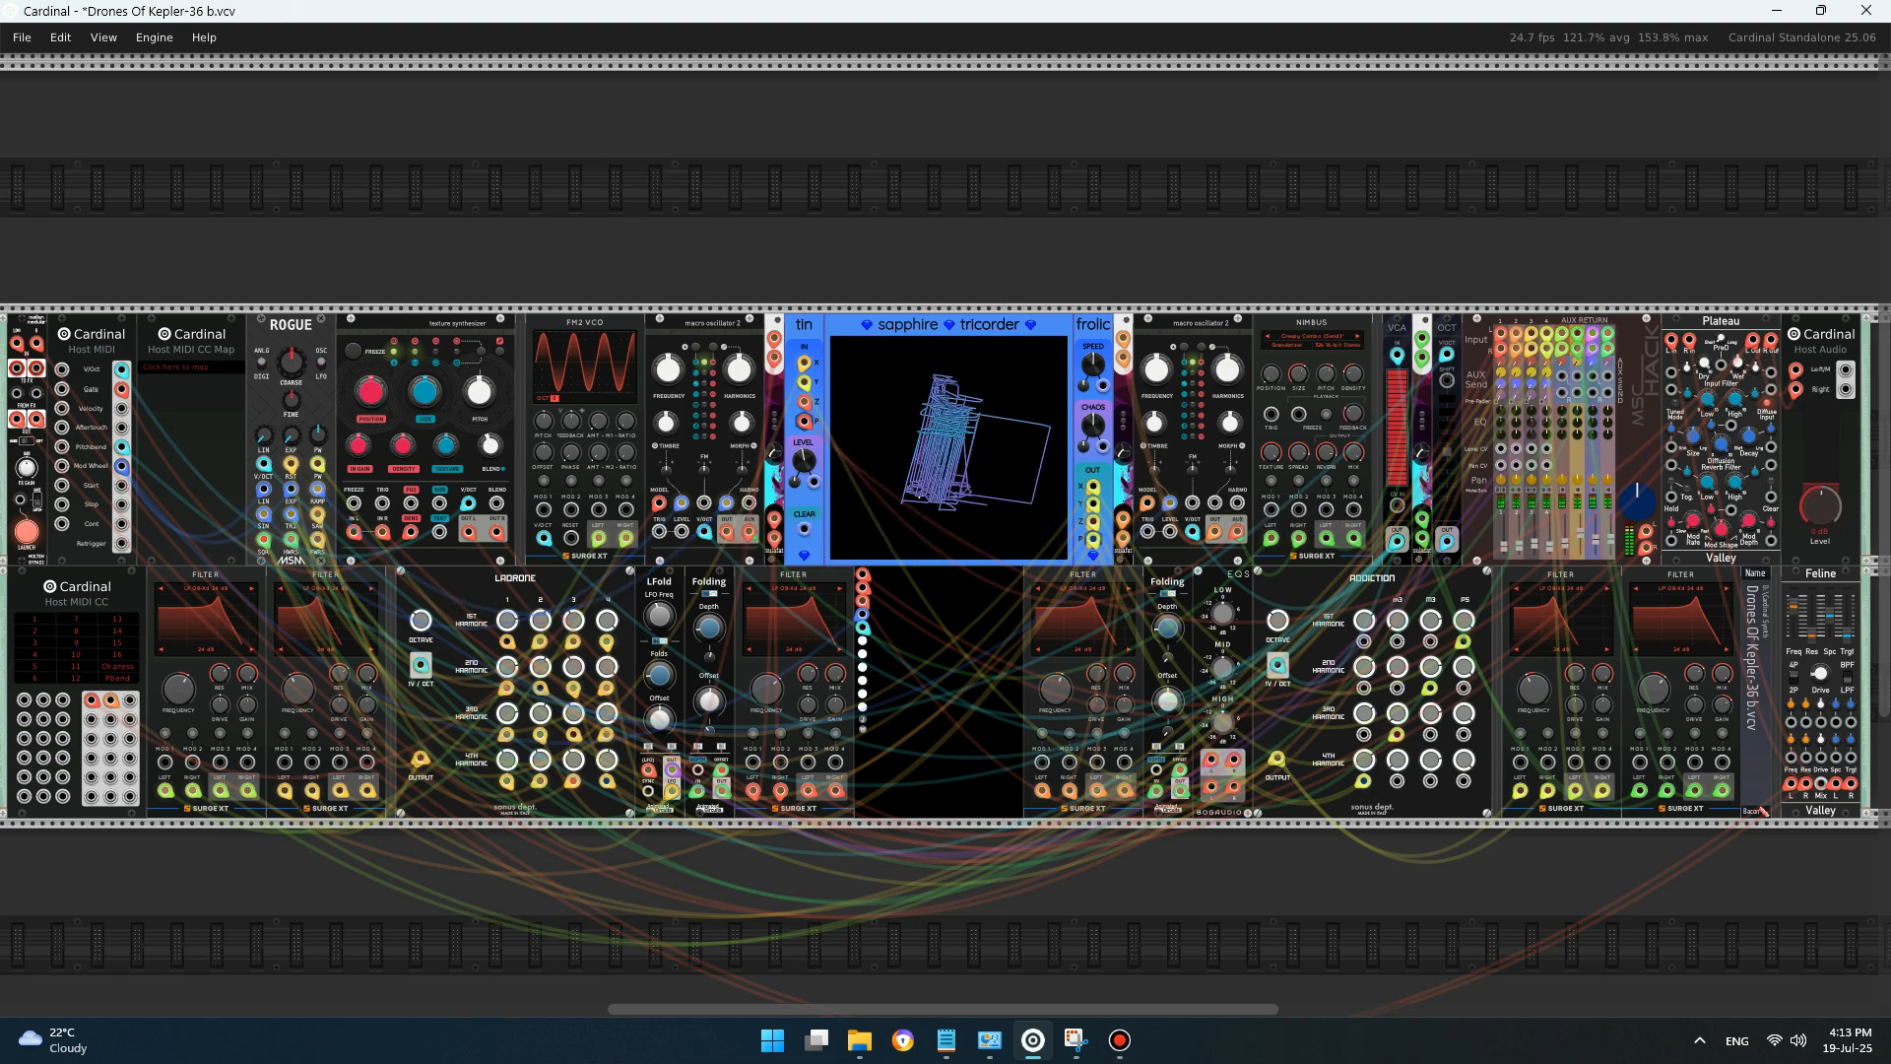
right_click(1215, 503)
drag(1286, 790, 319, 524)
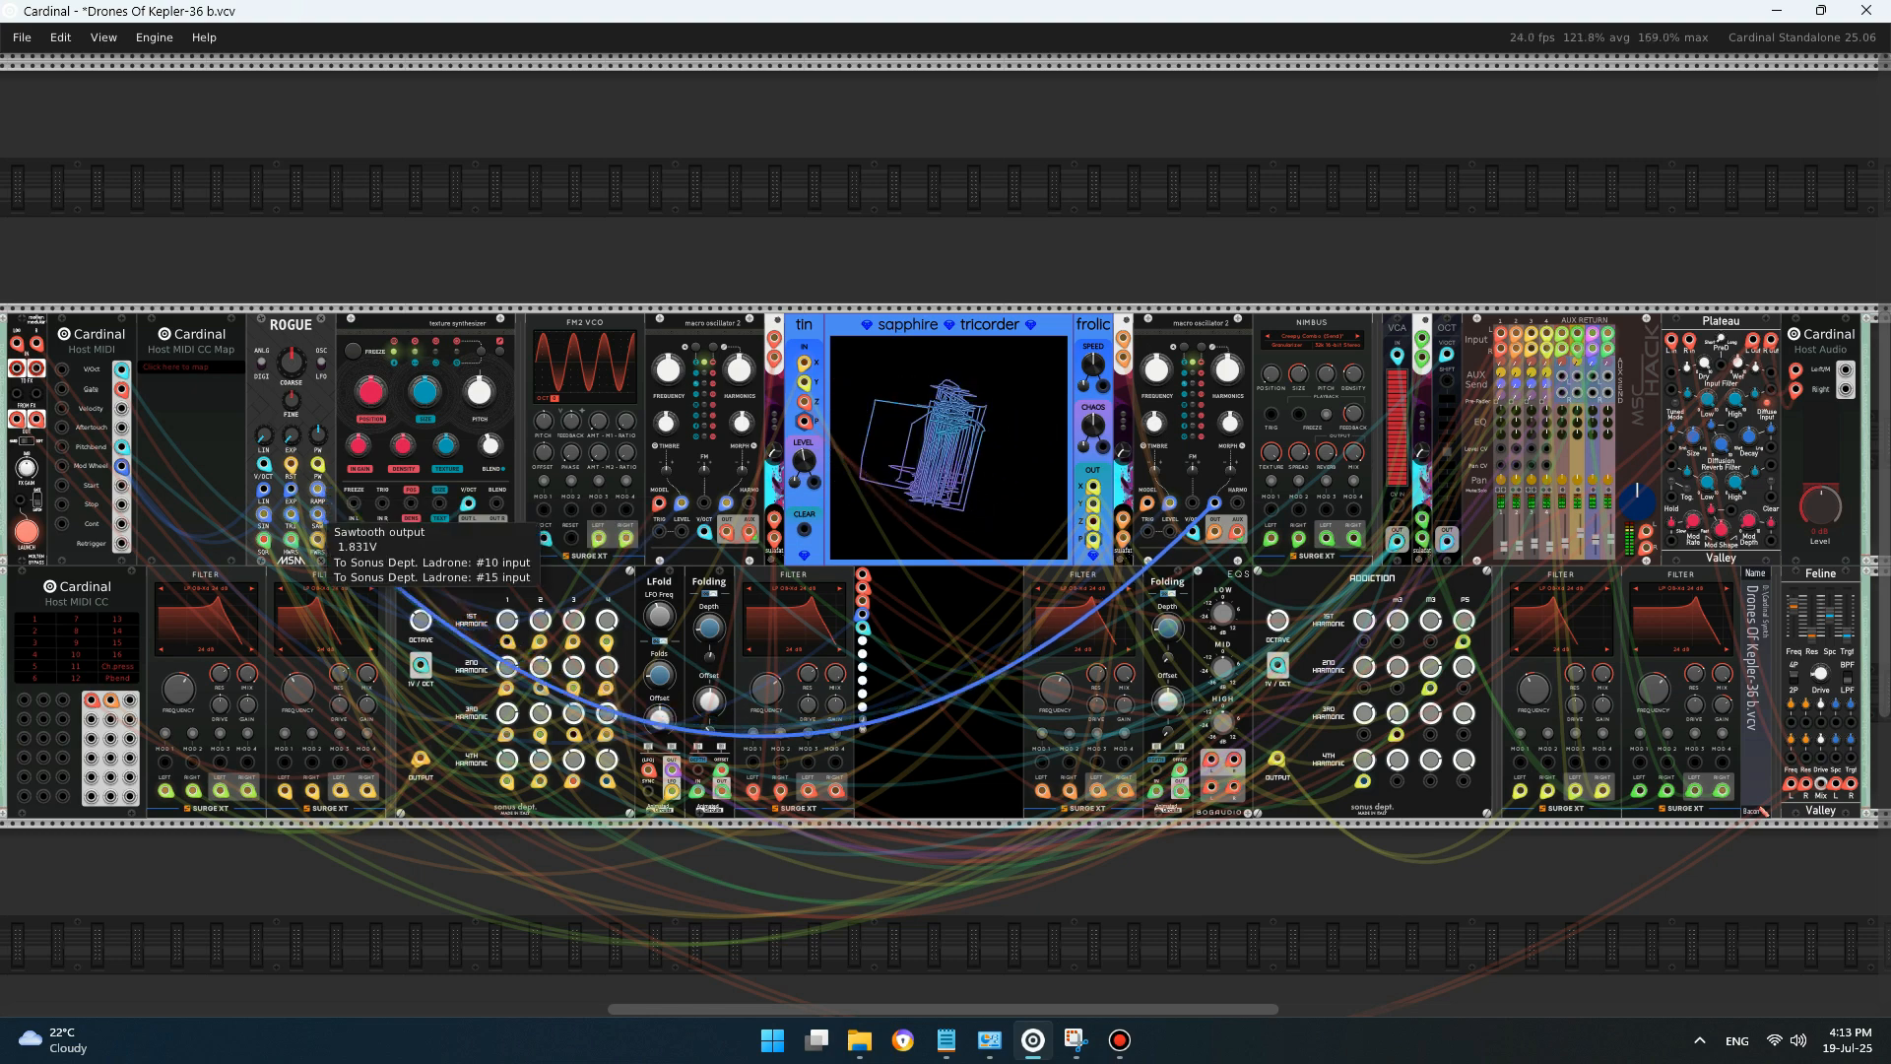
drag(320, 522, 318, 515)
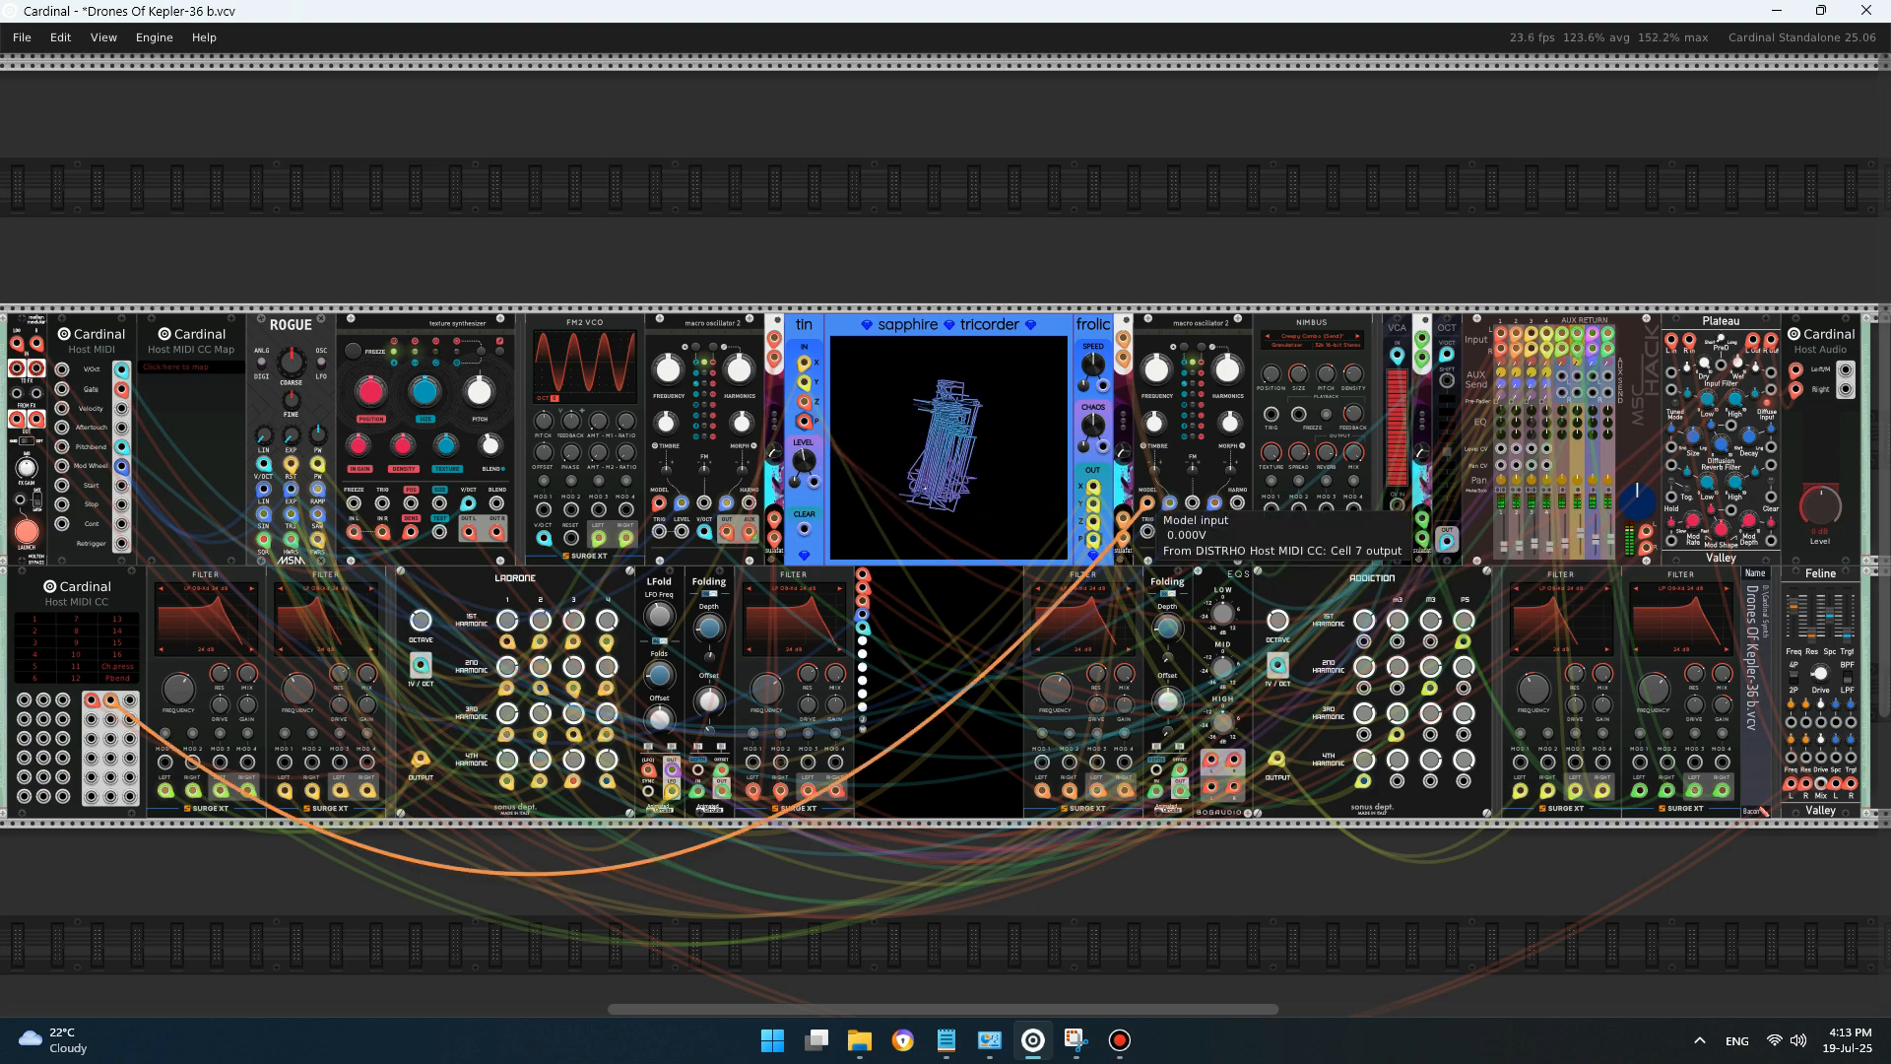
- Highlight the two Macro Oscillator 2 modules and trace their Model input cables back to Host MIDI CC cells 1 and 7
shift+click(1192, 445)
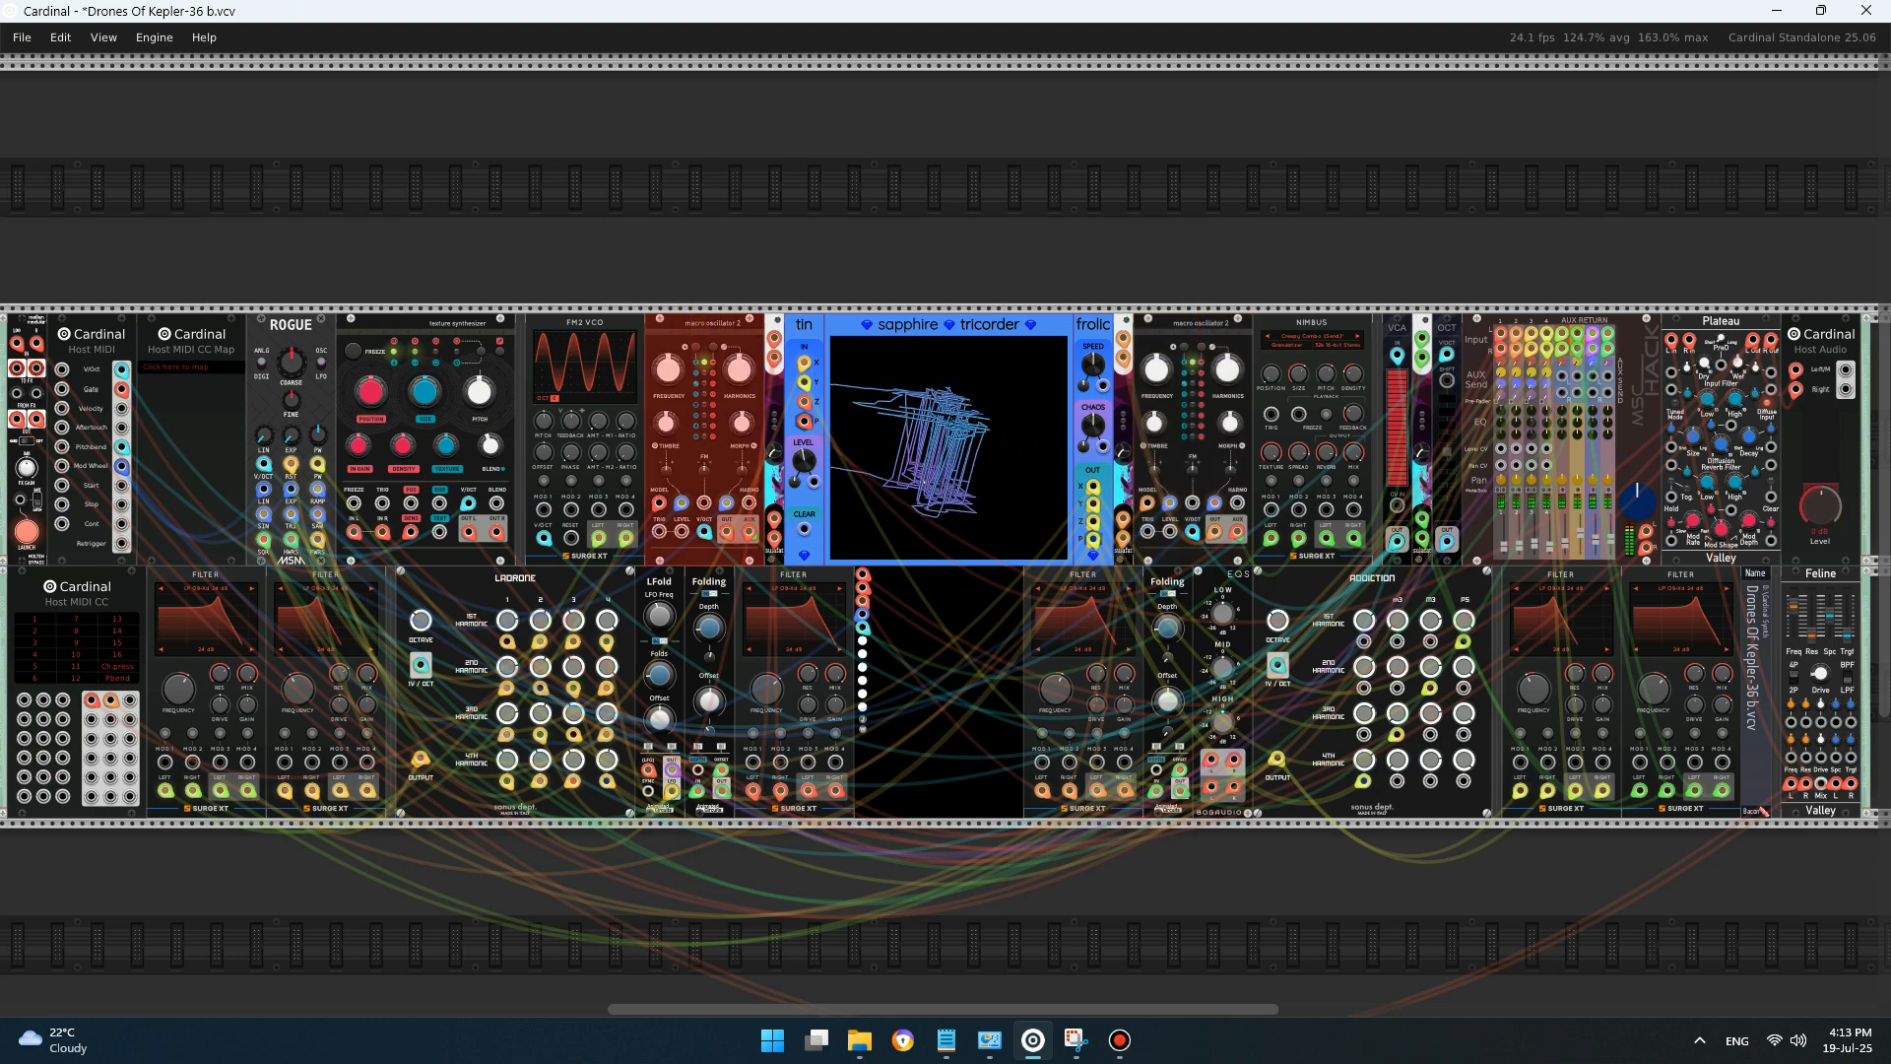
shift+click(1192, 445)
shift+click(703, 445)
shift+click(703, 445)
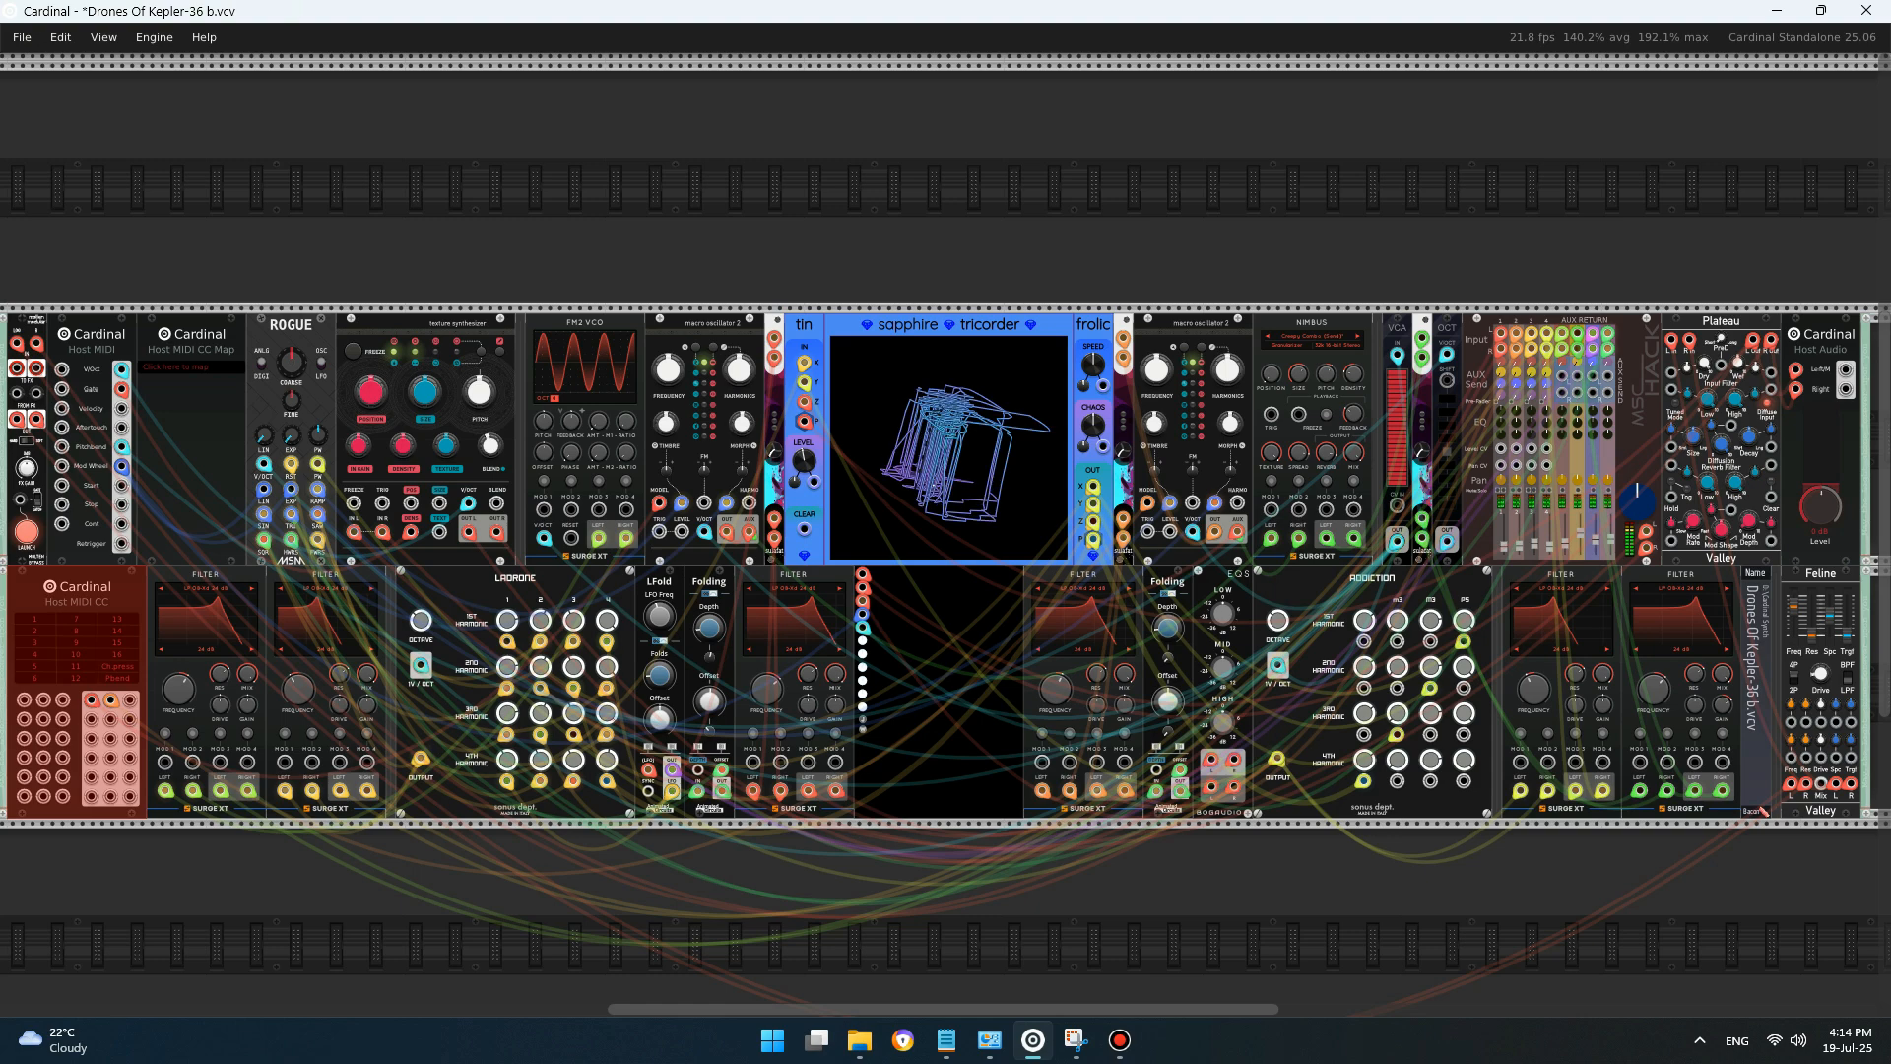
drag(658, 504, 91, 701)
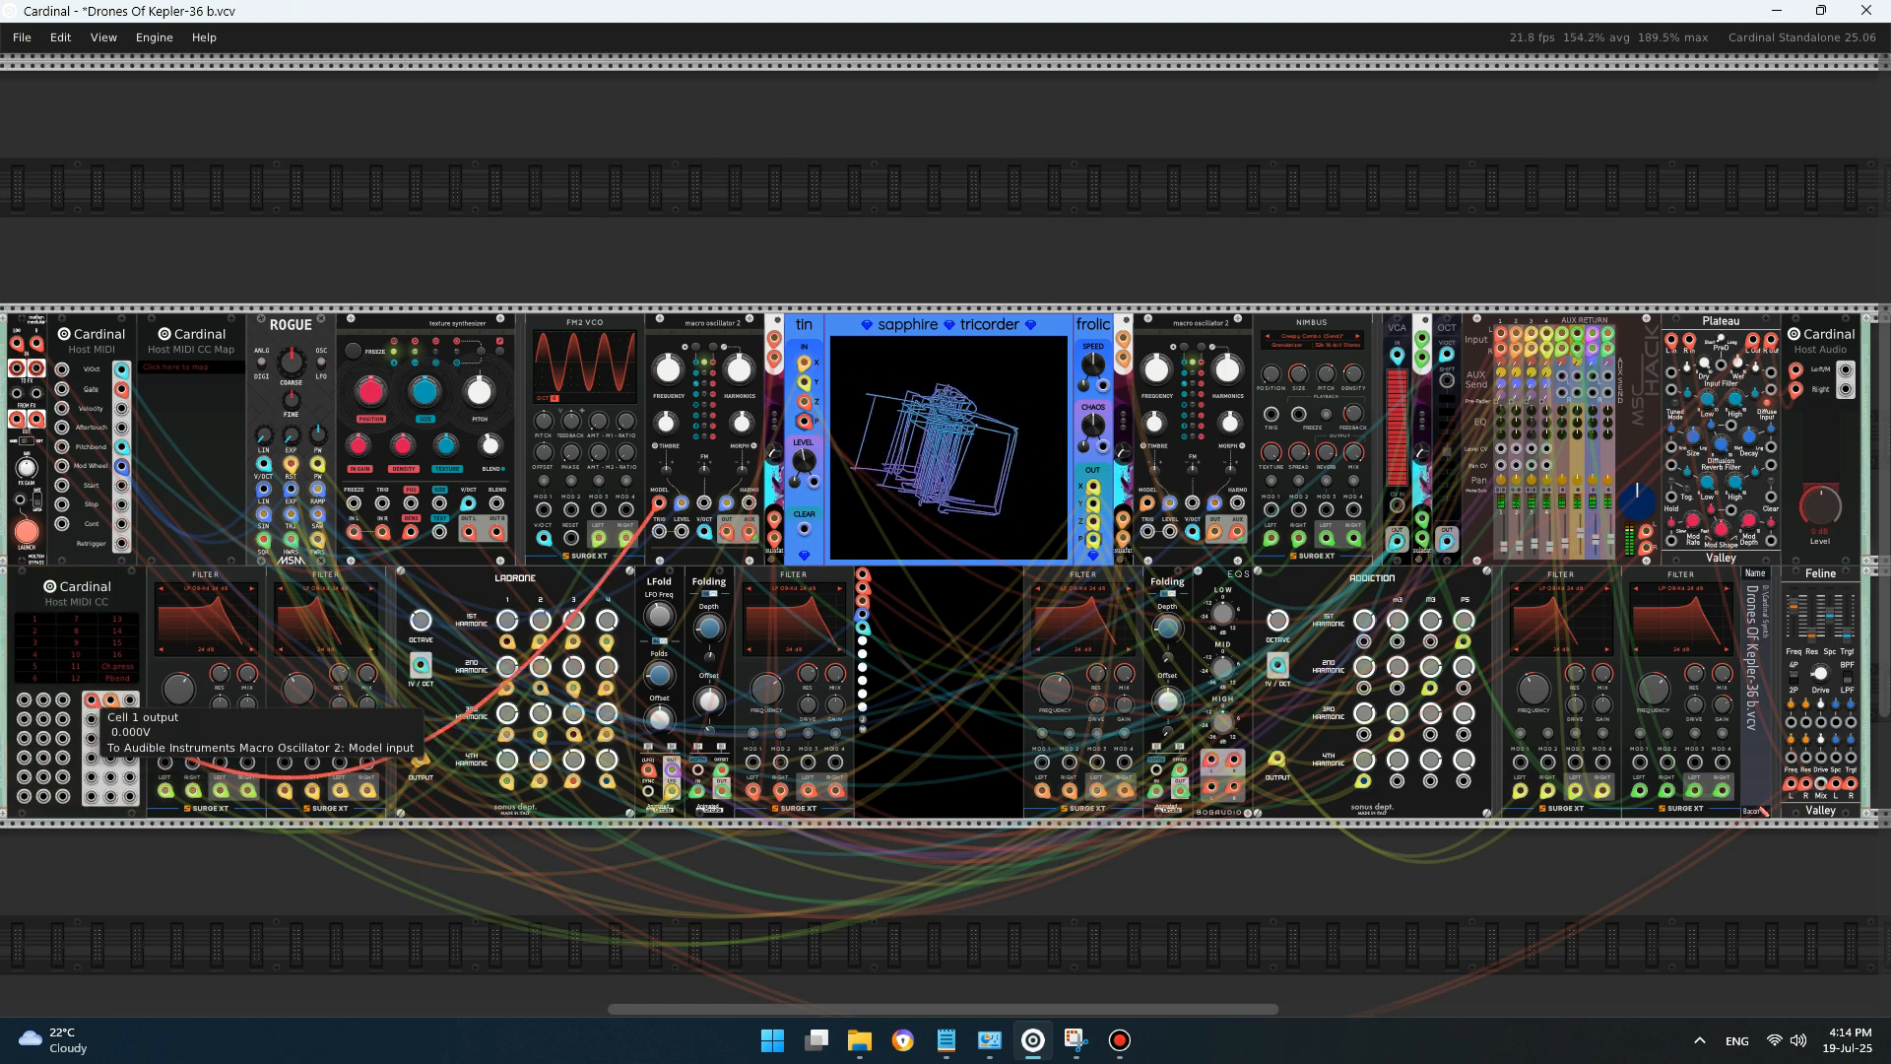
drag(1147, 503, 111, 701)
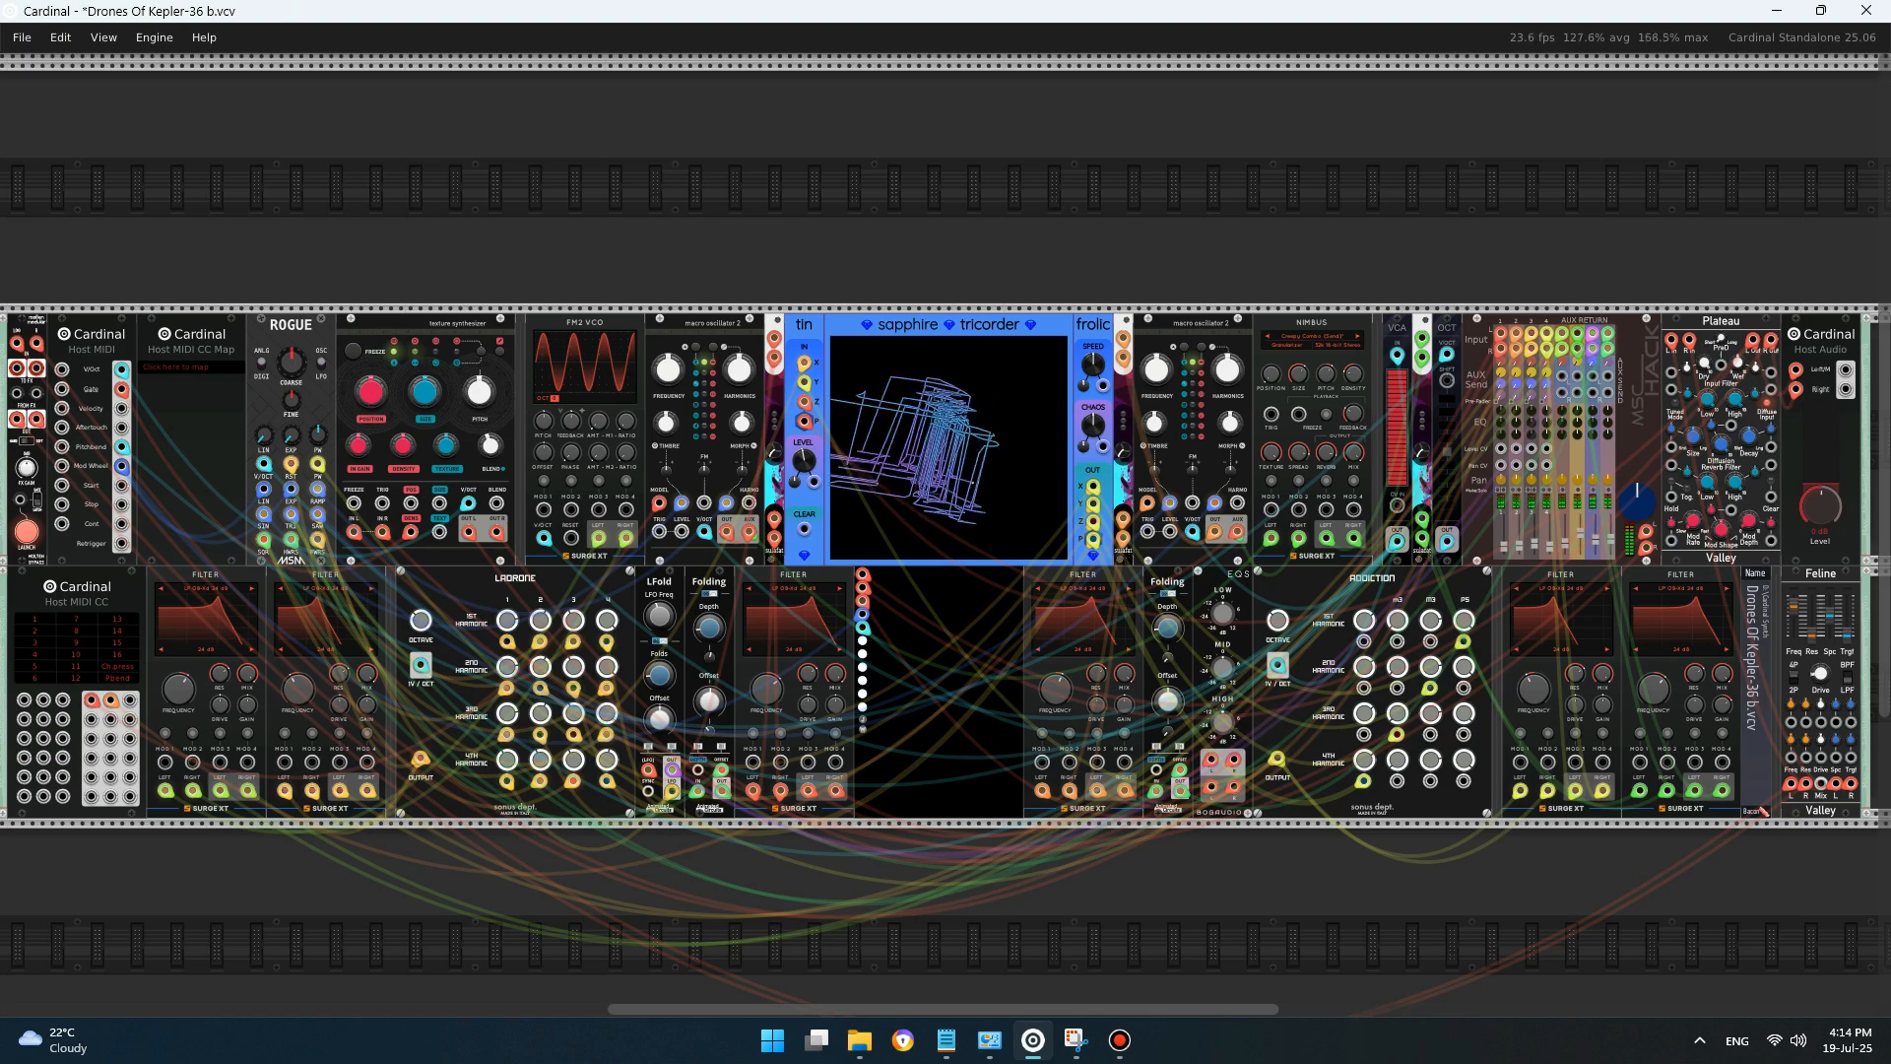
- Inspect the Host MIDI CC cell outputs up close and follow cell 1 to the first Macro Oscillator 2's Model input
click(103, 38)
drag(181, 121, 256, 120)
key(Escape)
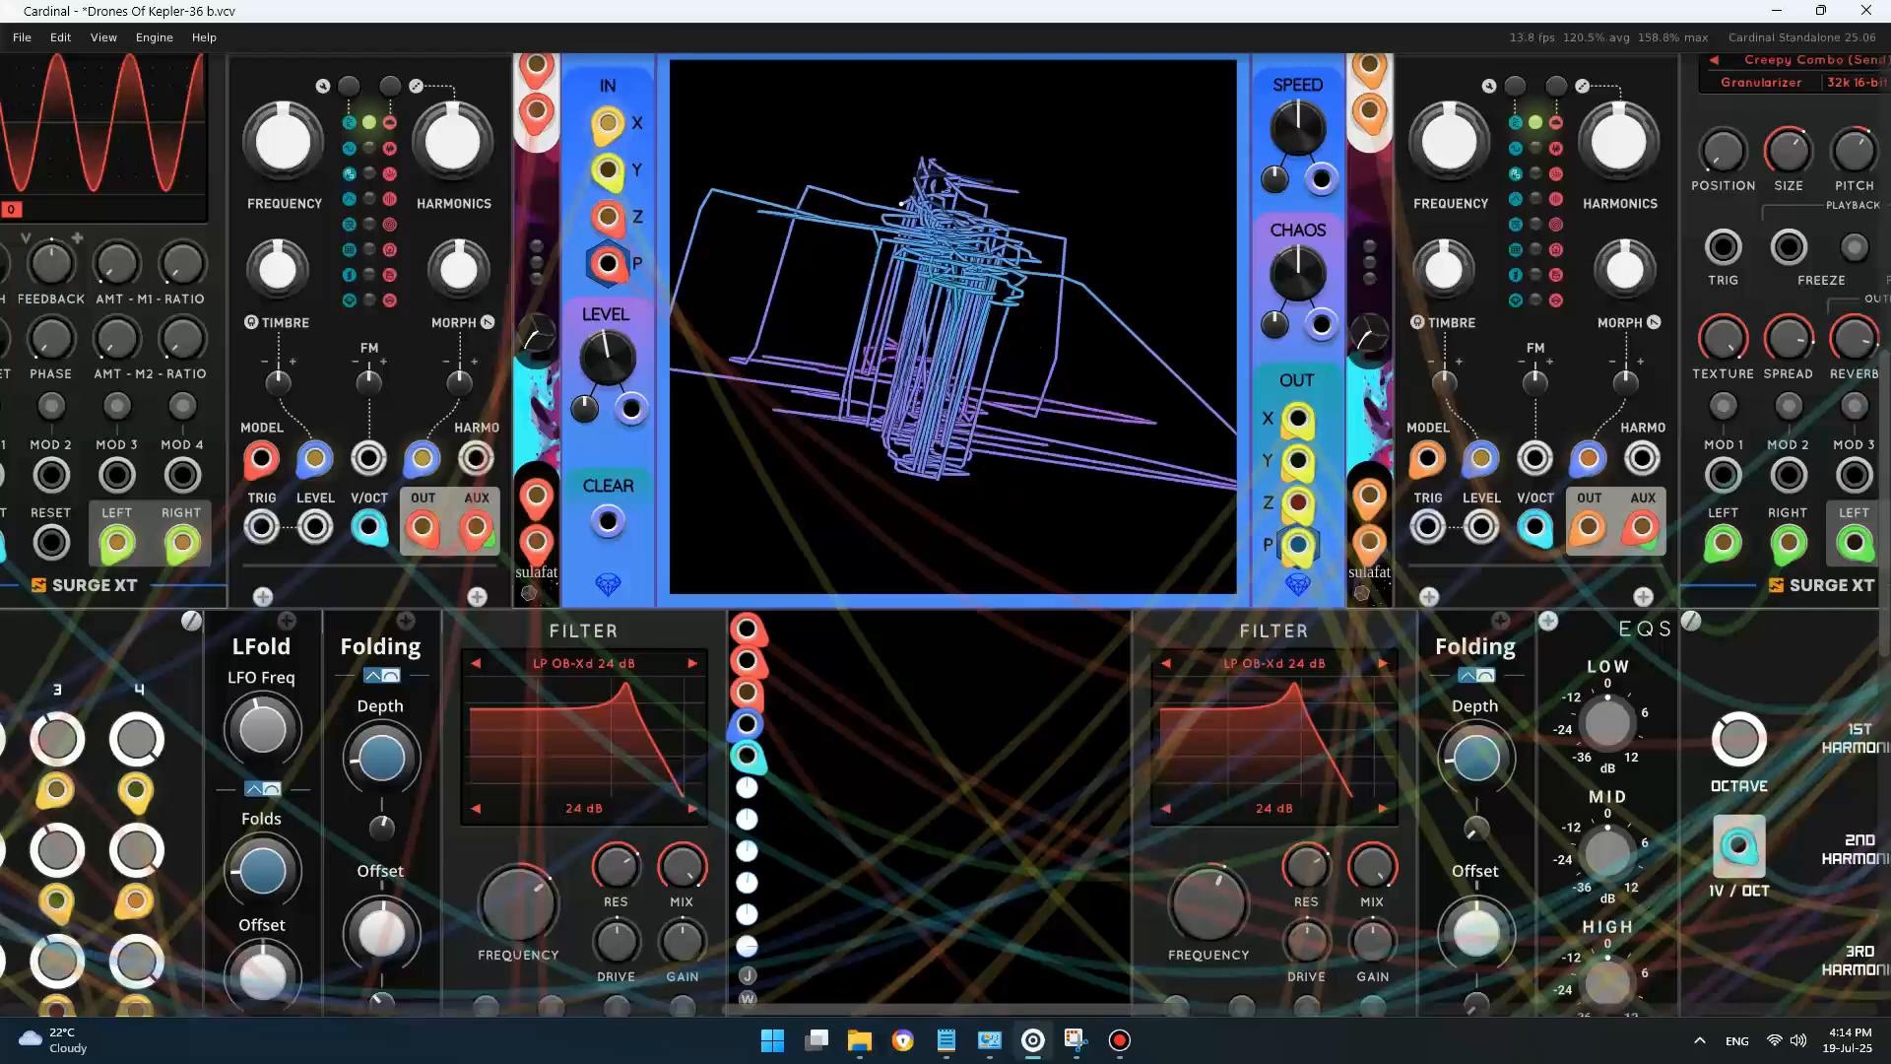
scroll(946, 535, left, 1)
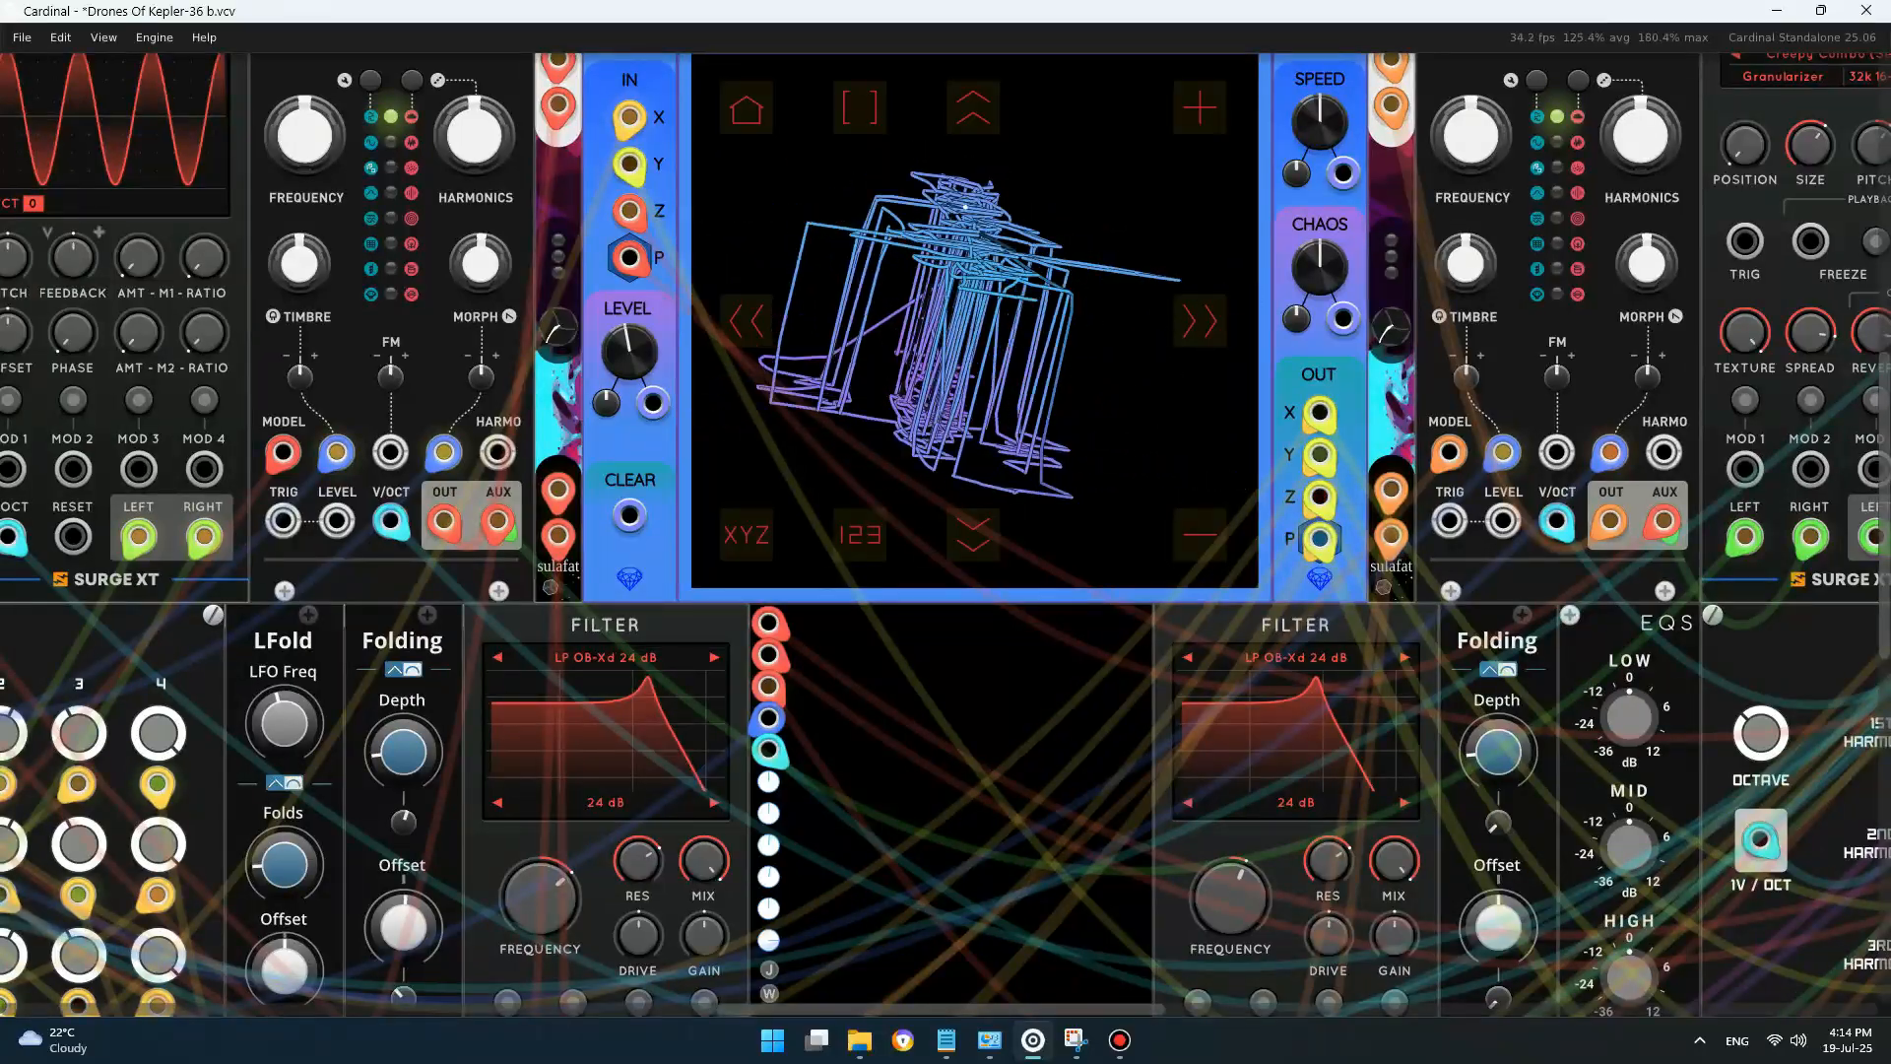
scroll(946, 535, left, 15)
scroll(946, 535, down, 2)
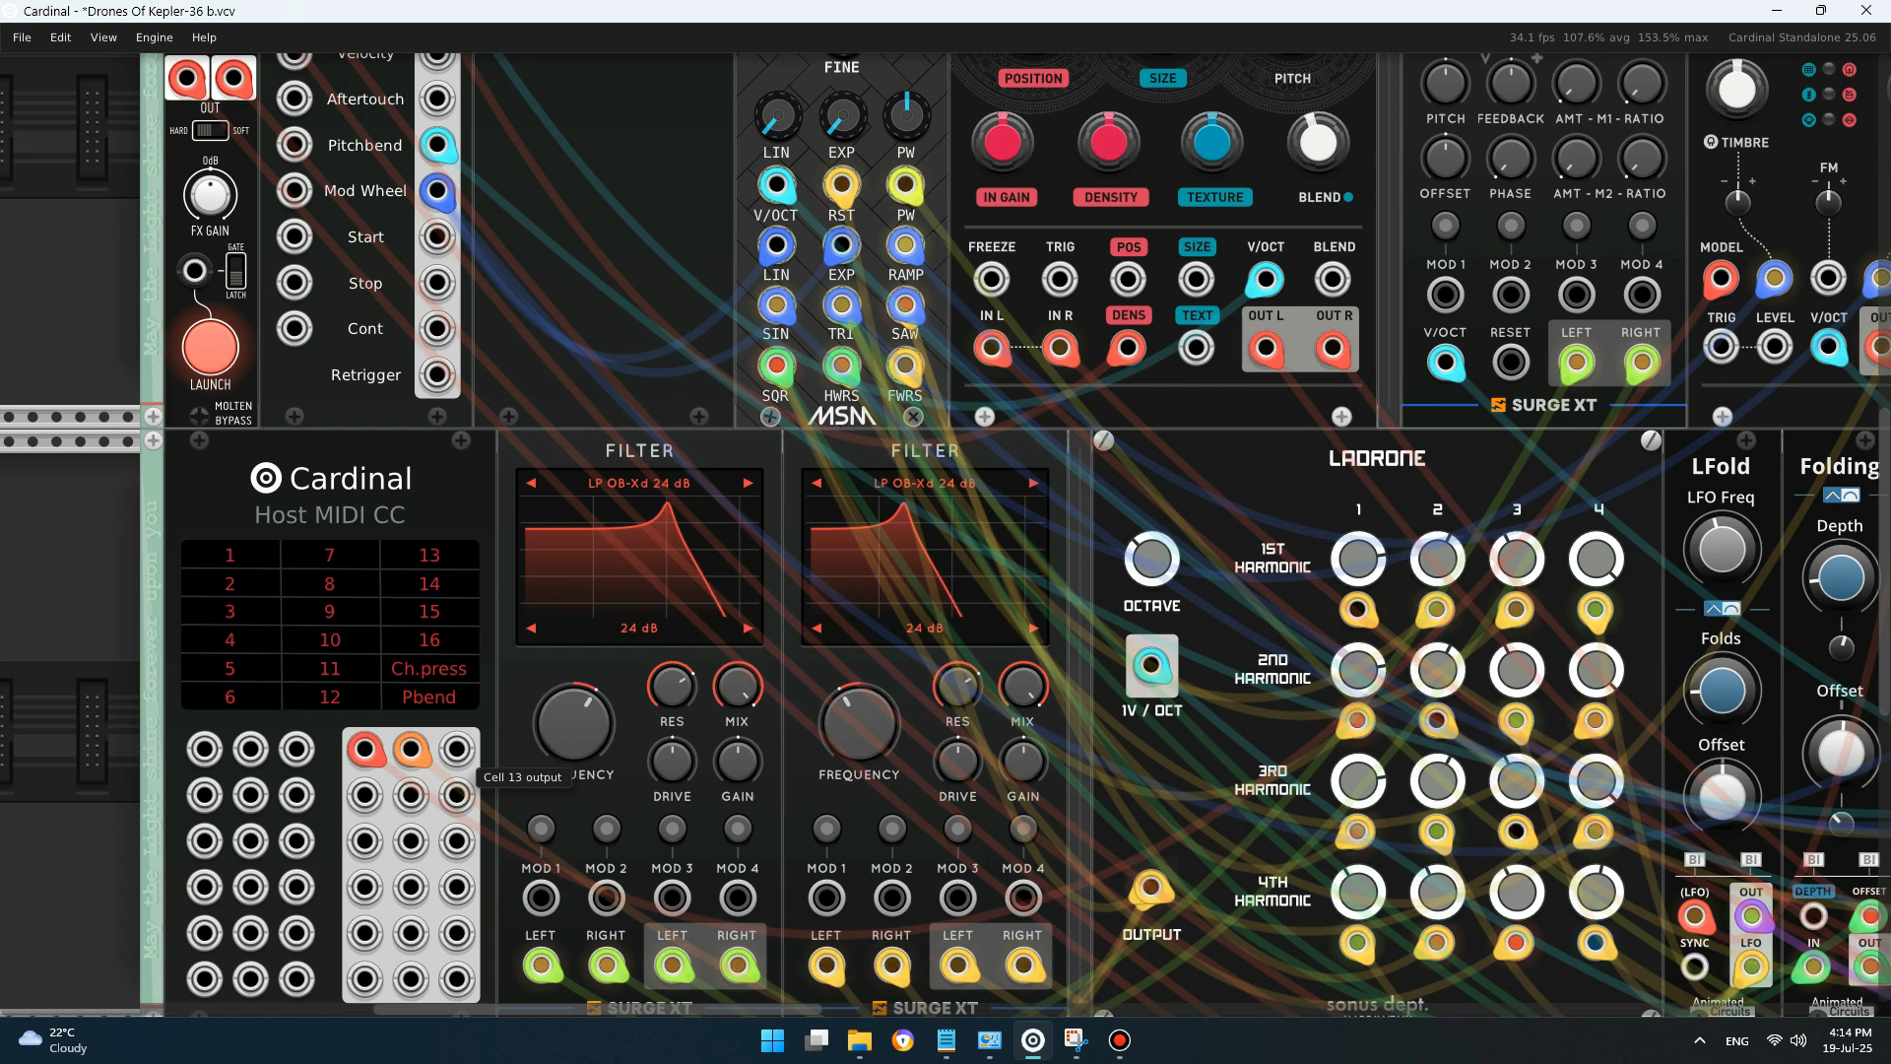
drag(365, 749, 1721, 279)
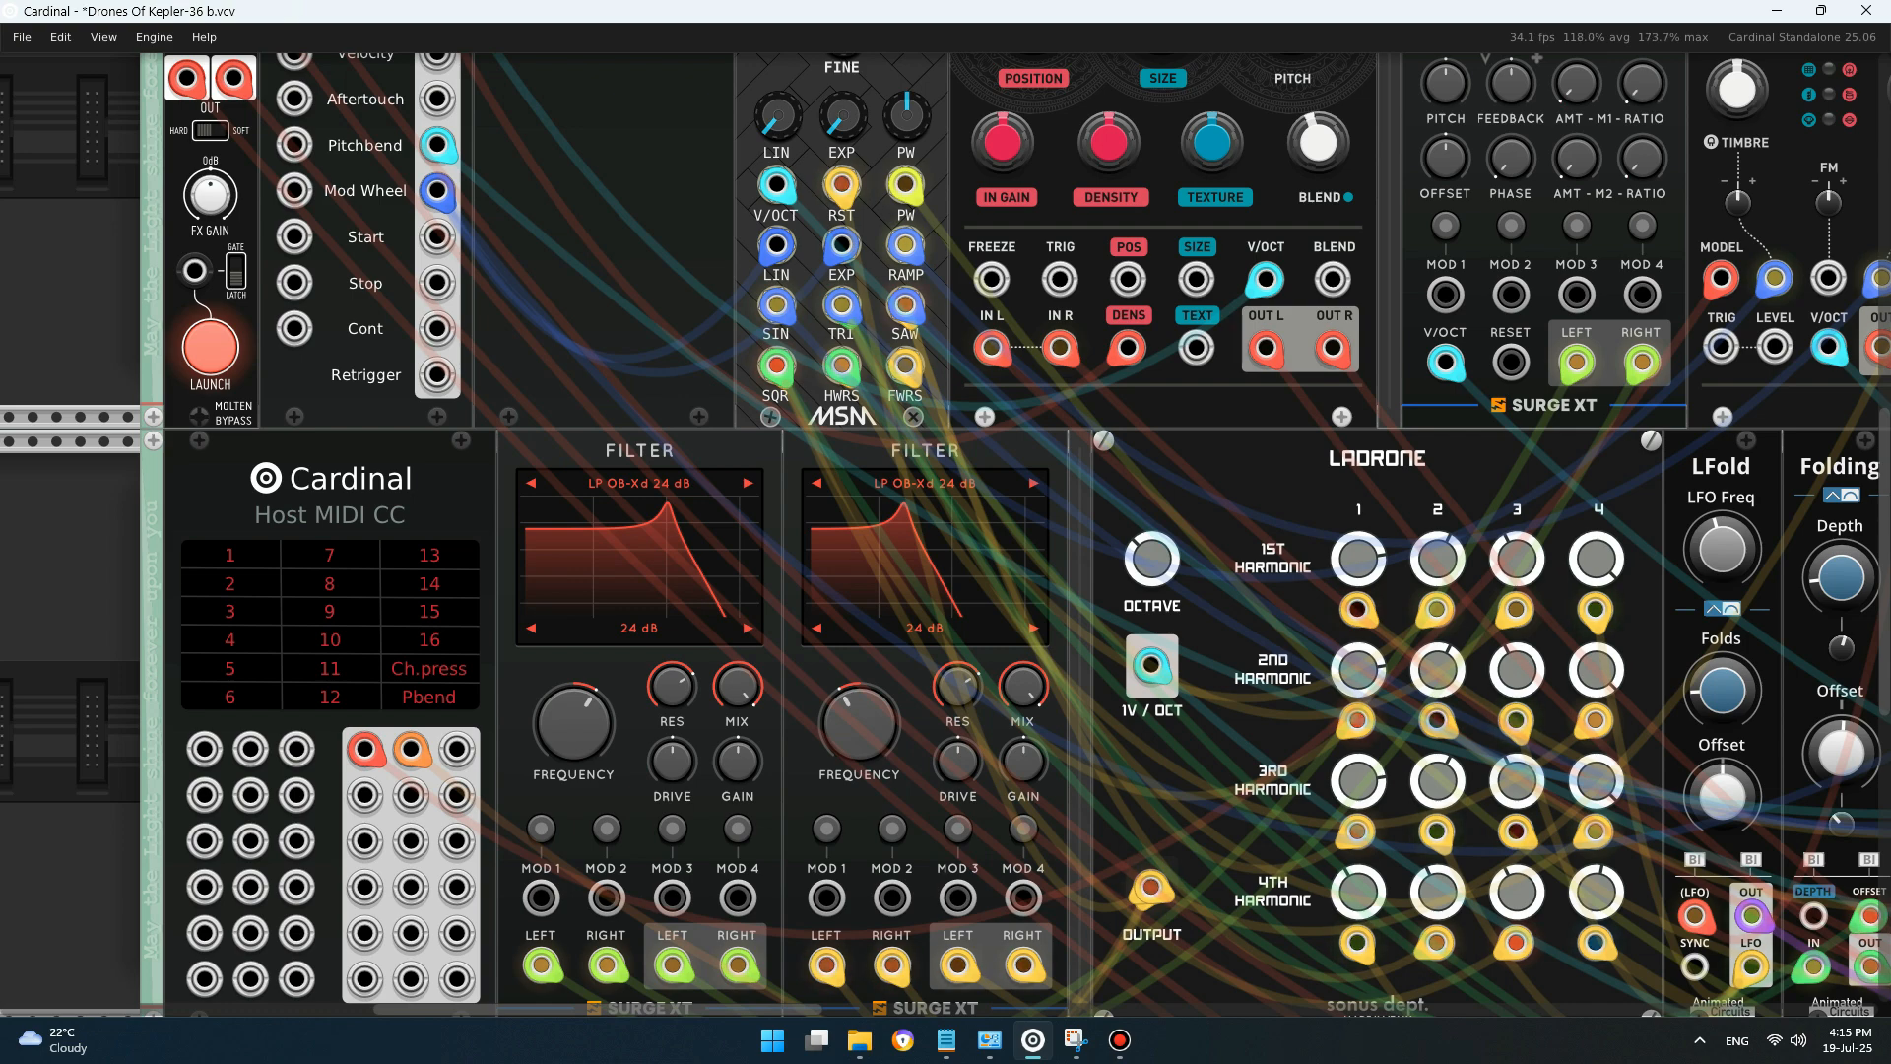
- Set the rack zoom to 66% so both module rows of the patch fit in view
click(104, 37)
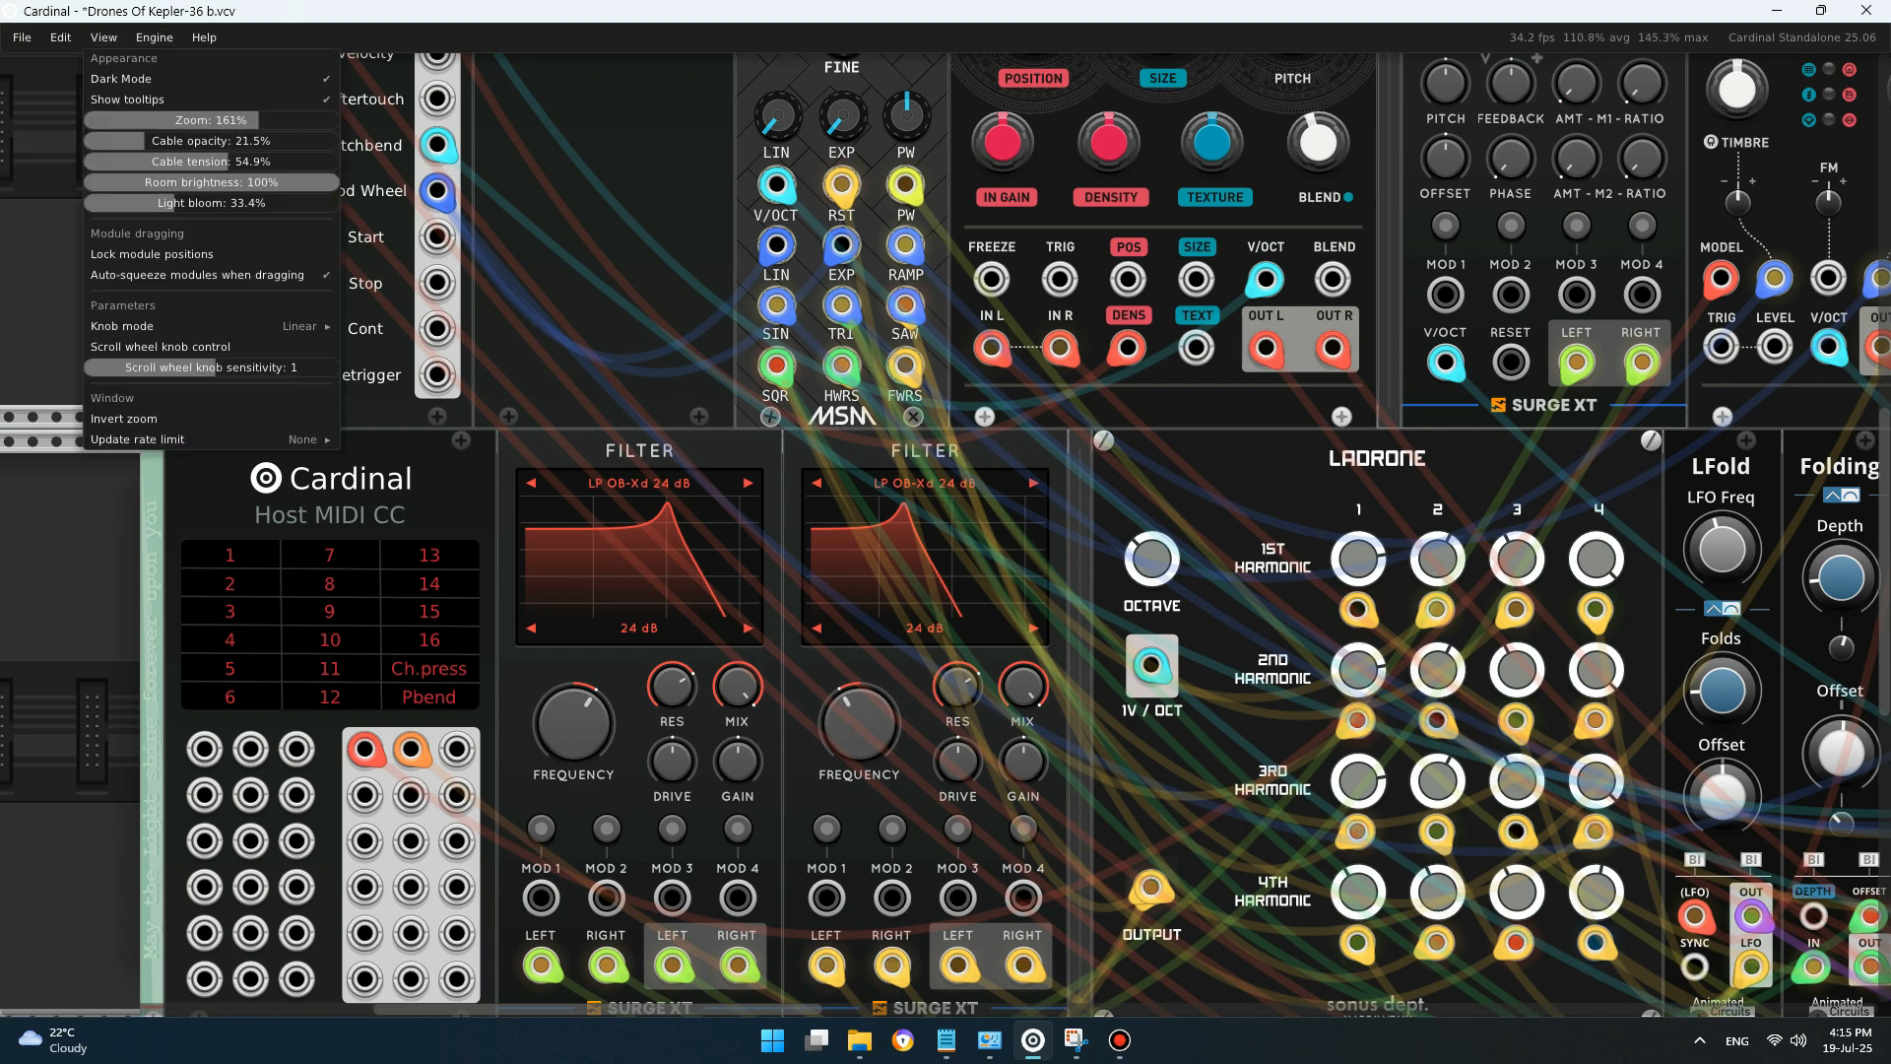
drag(211, 120, 156, 120)
key(Escape)
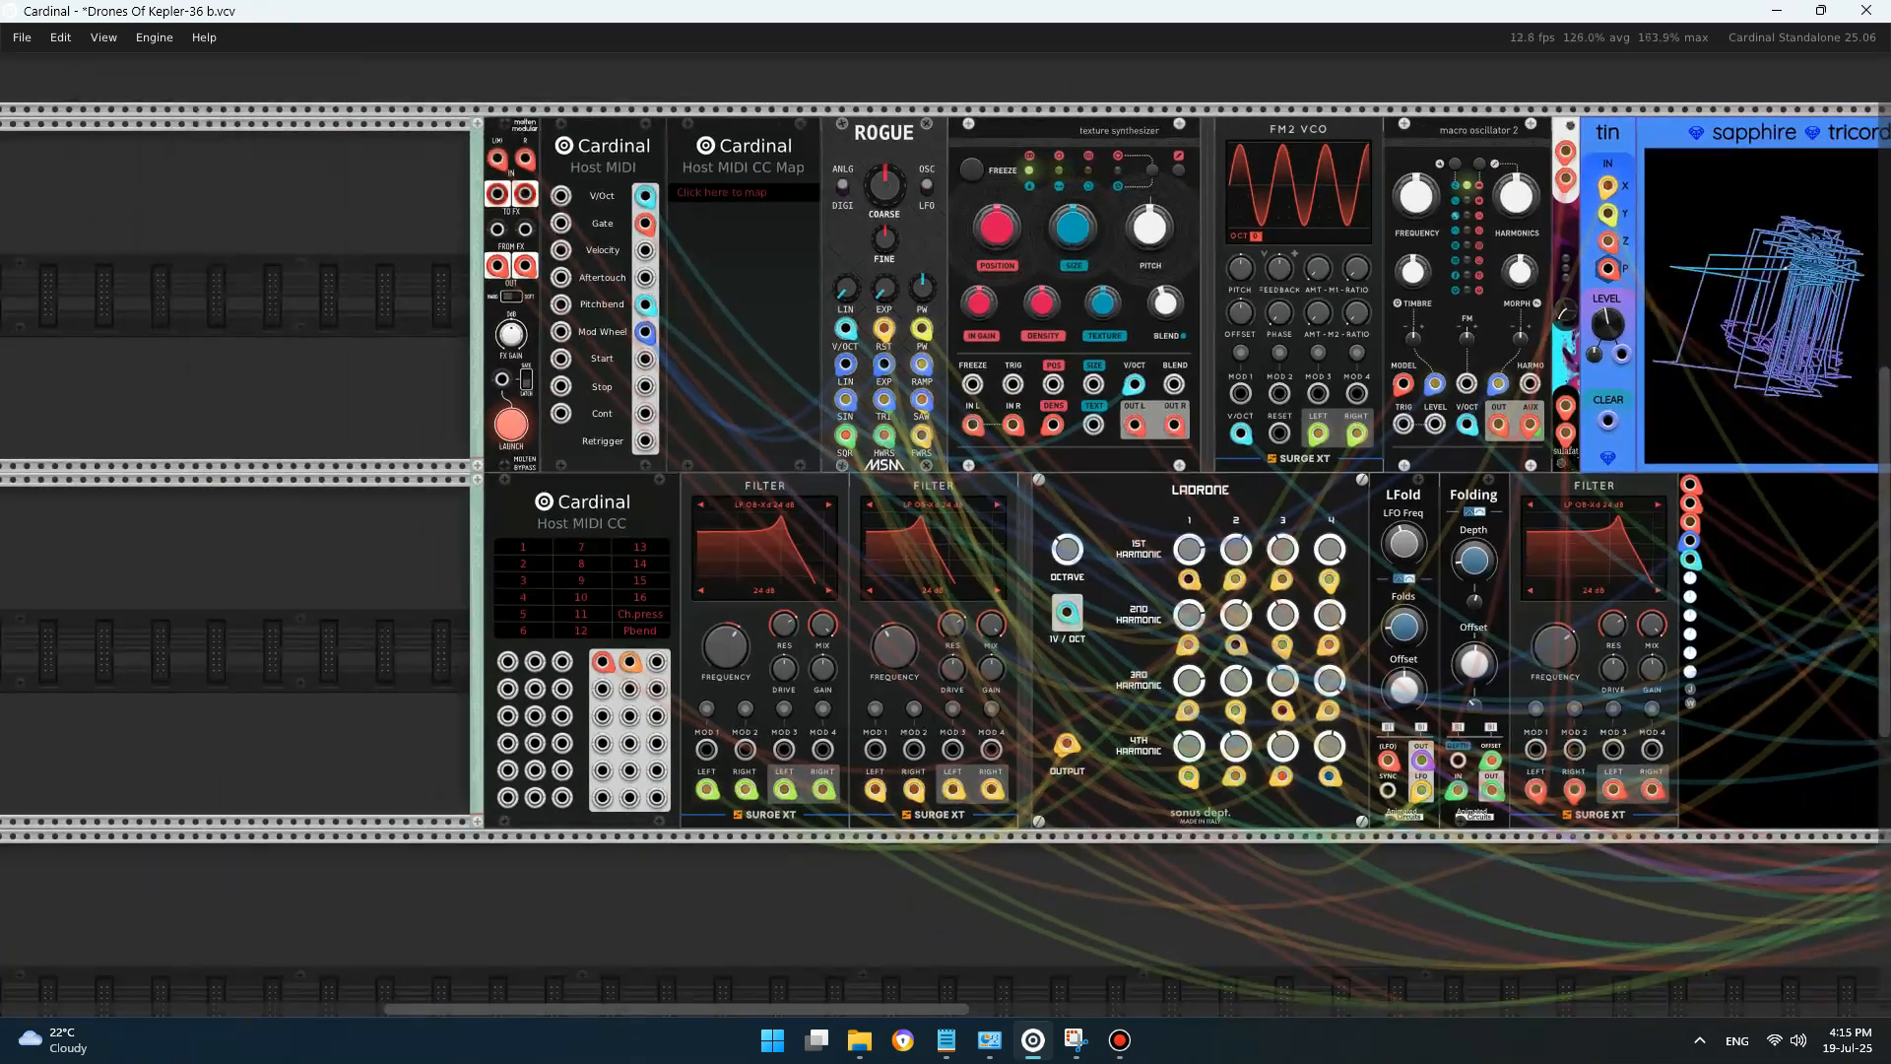
scroll(946, 560, right, 3)
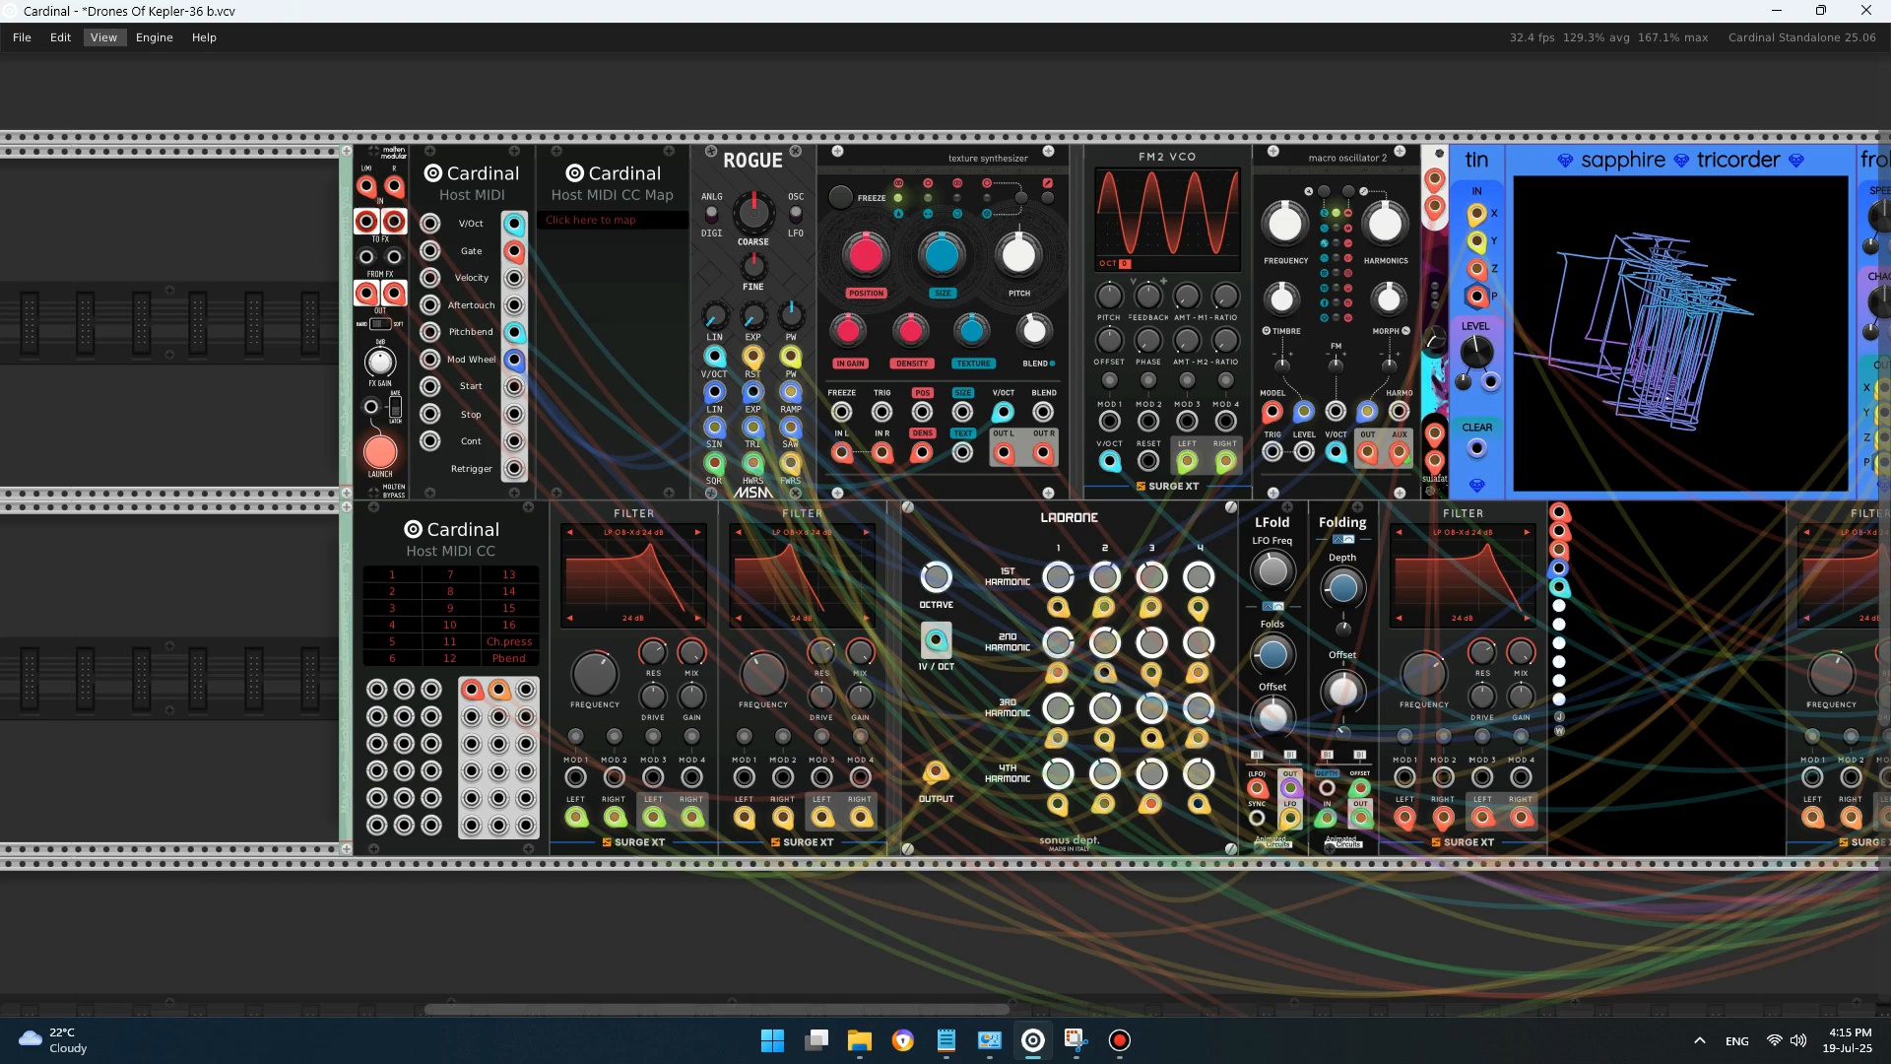
click(103, 37)
drag(210, 120, 173, 120)
click(443, 394)
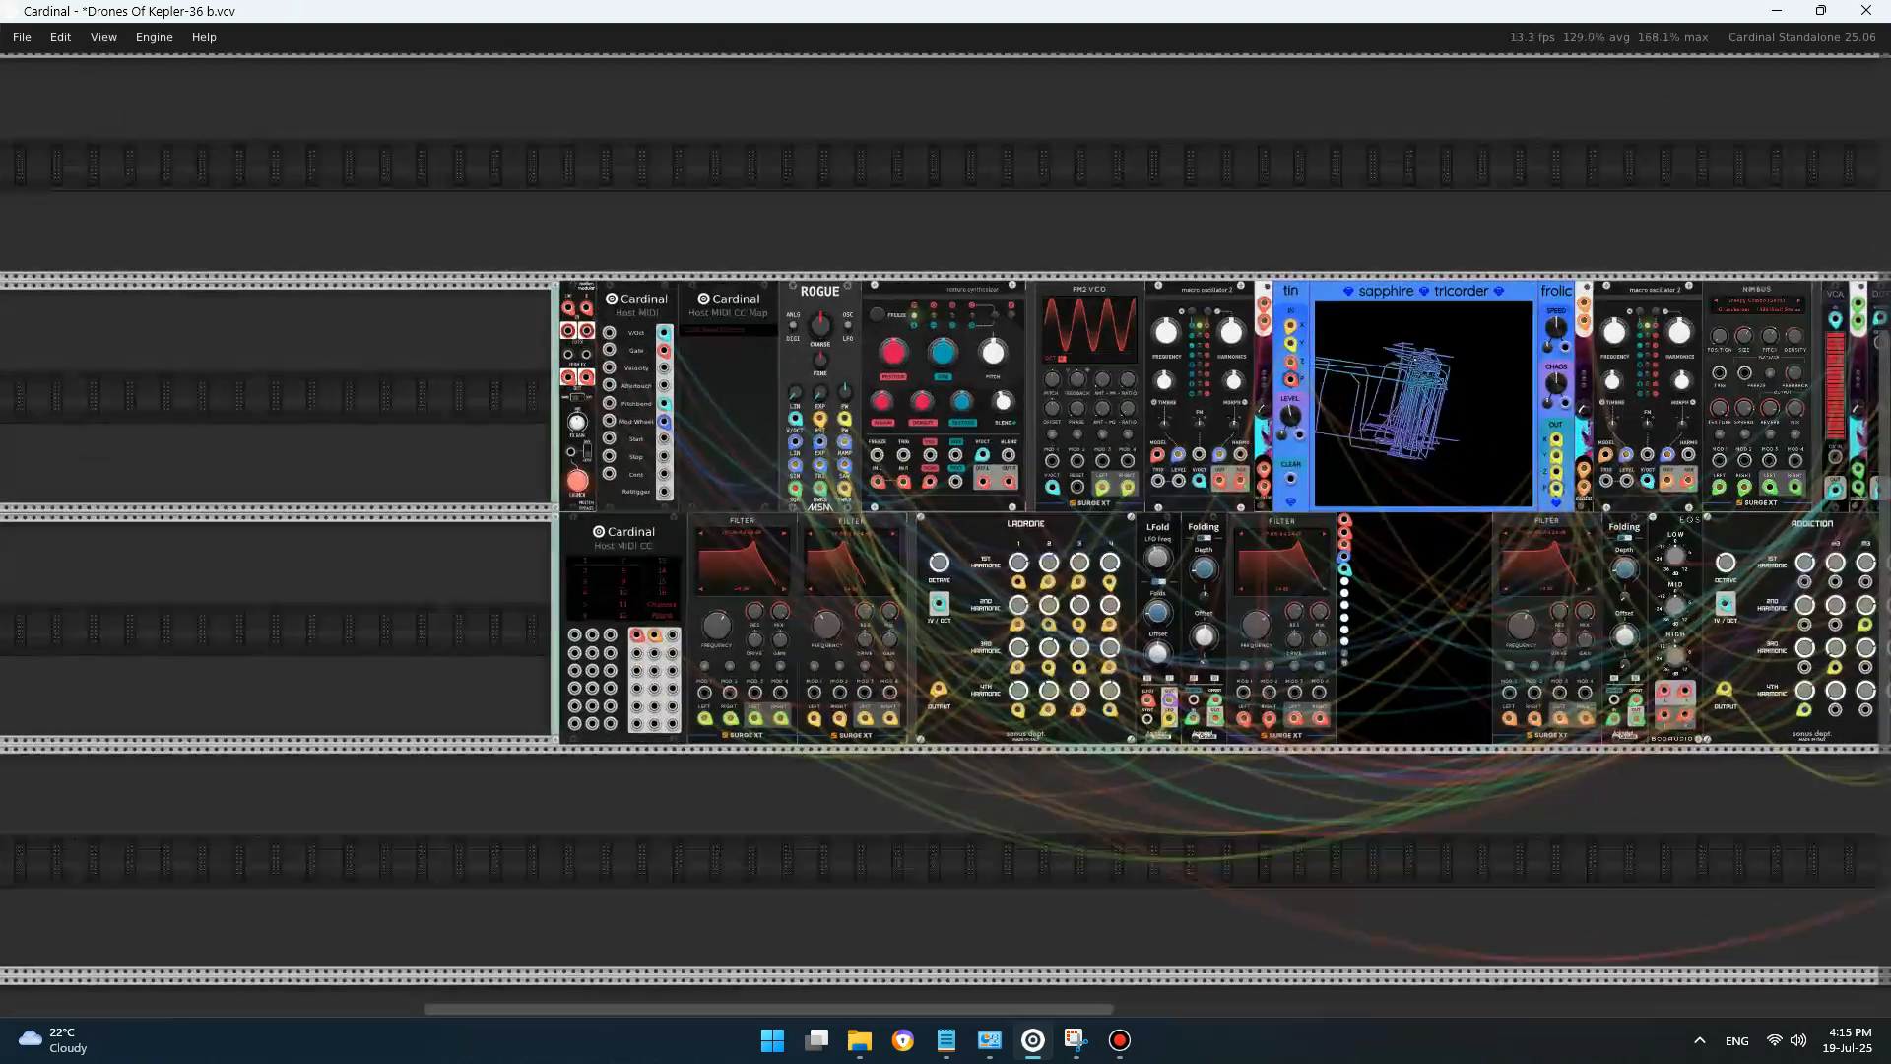
drag(946, 558, 493, 493)
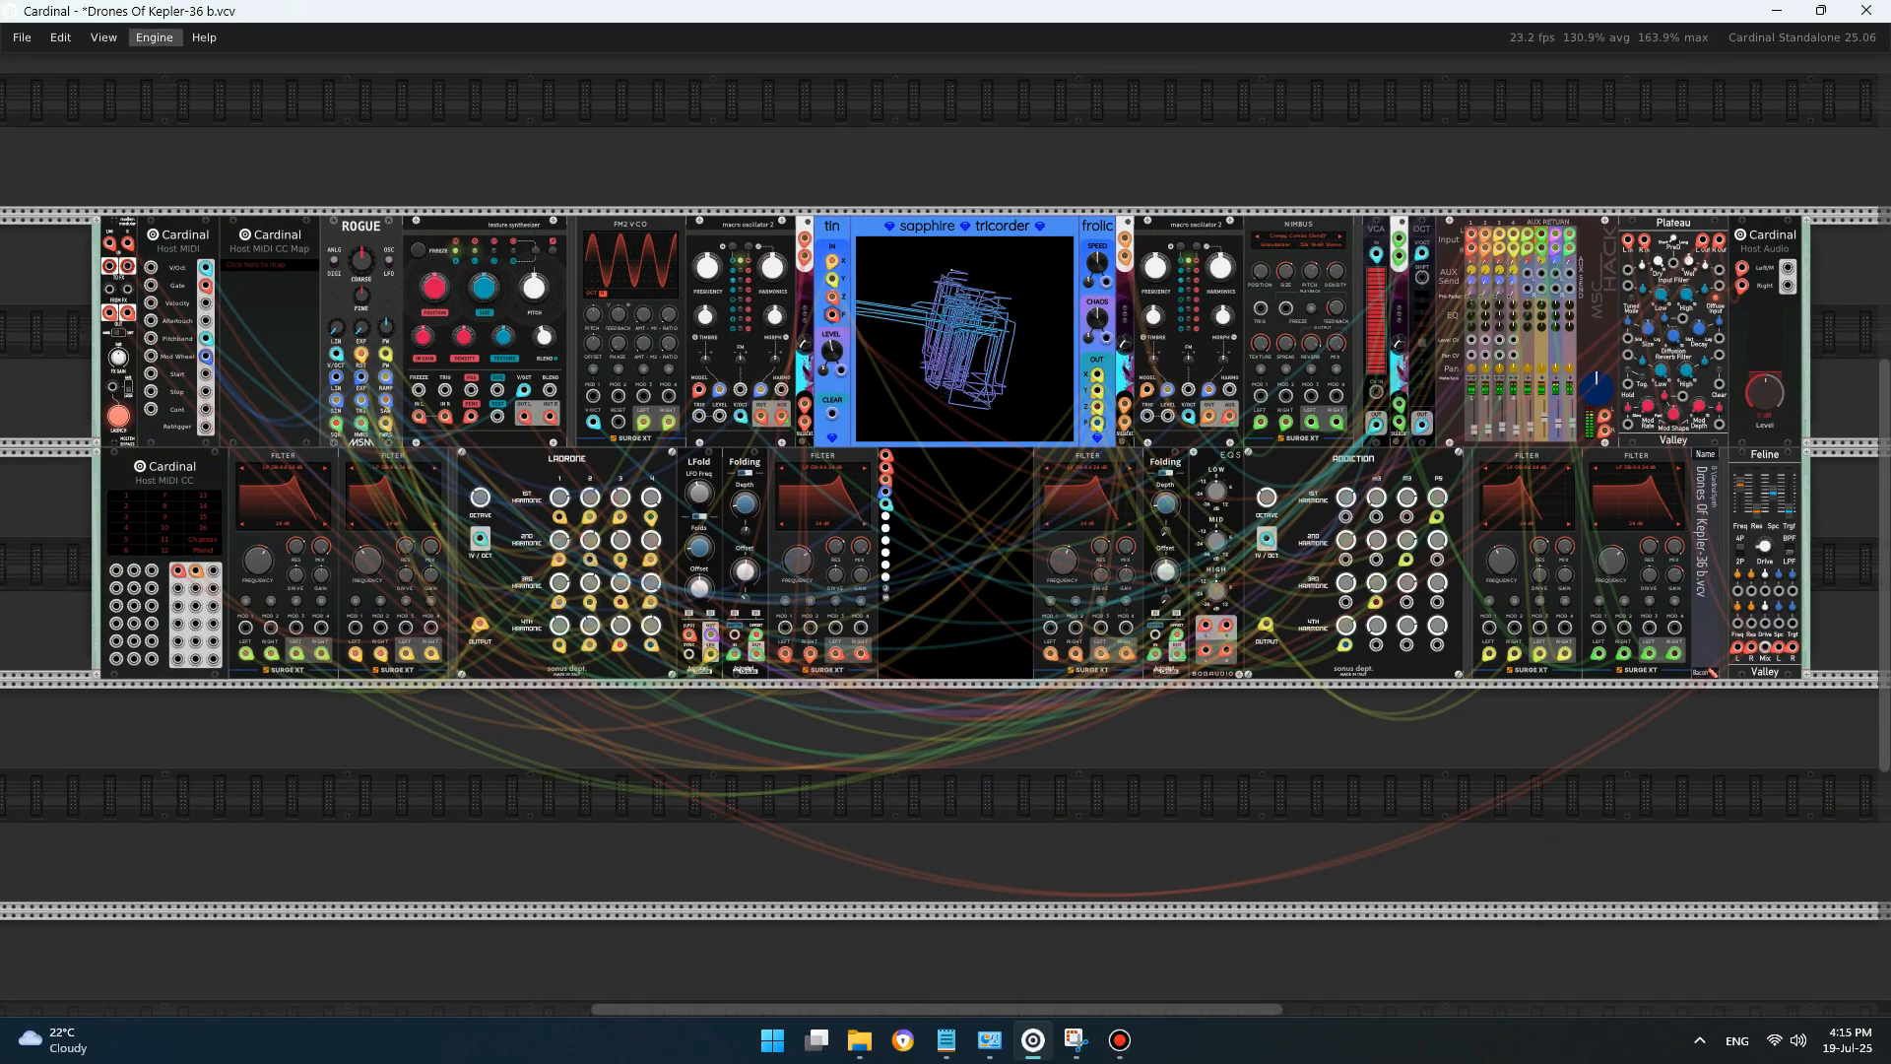
click(153, 37)
key(Escape)
click(103, 38)
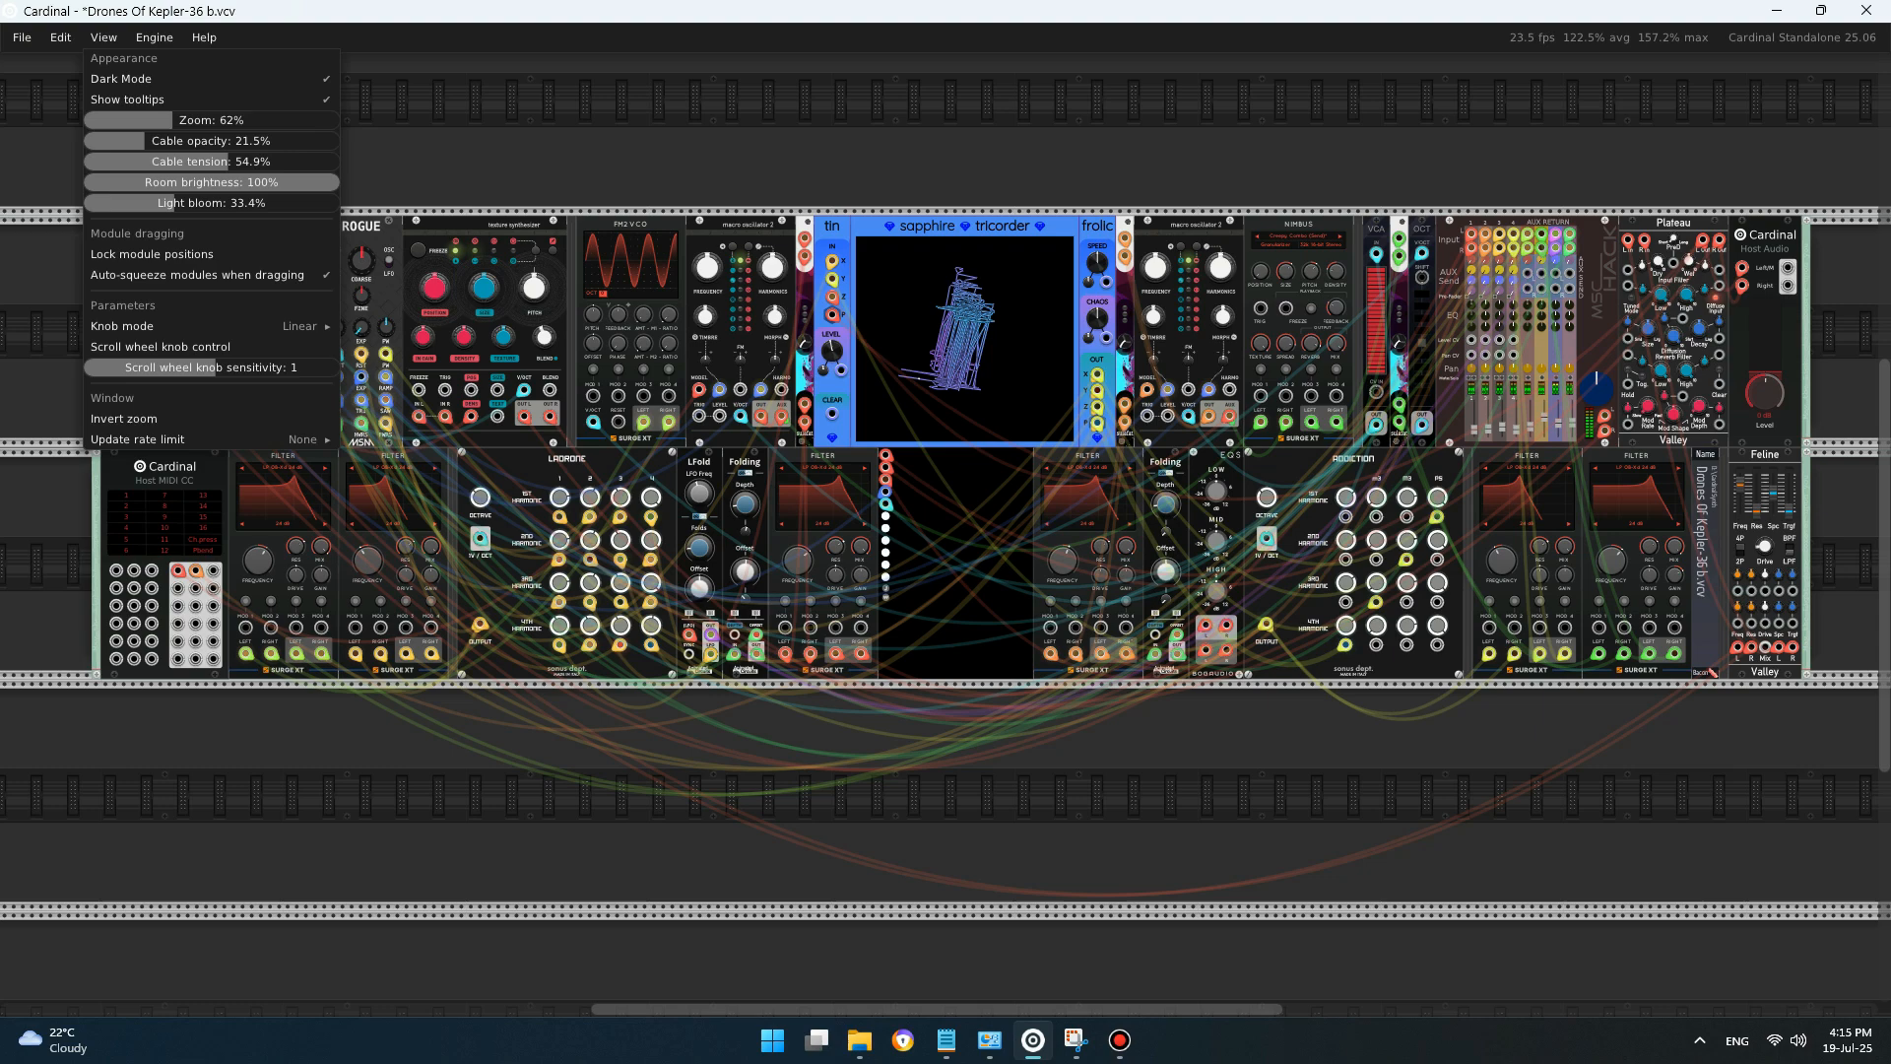
drag(211, 120, 235, 120)
key(Escape)
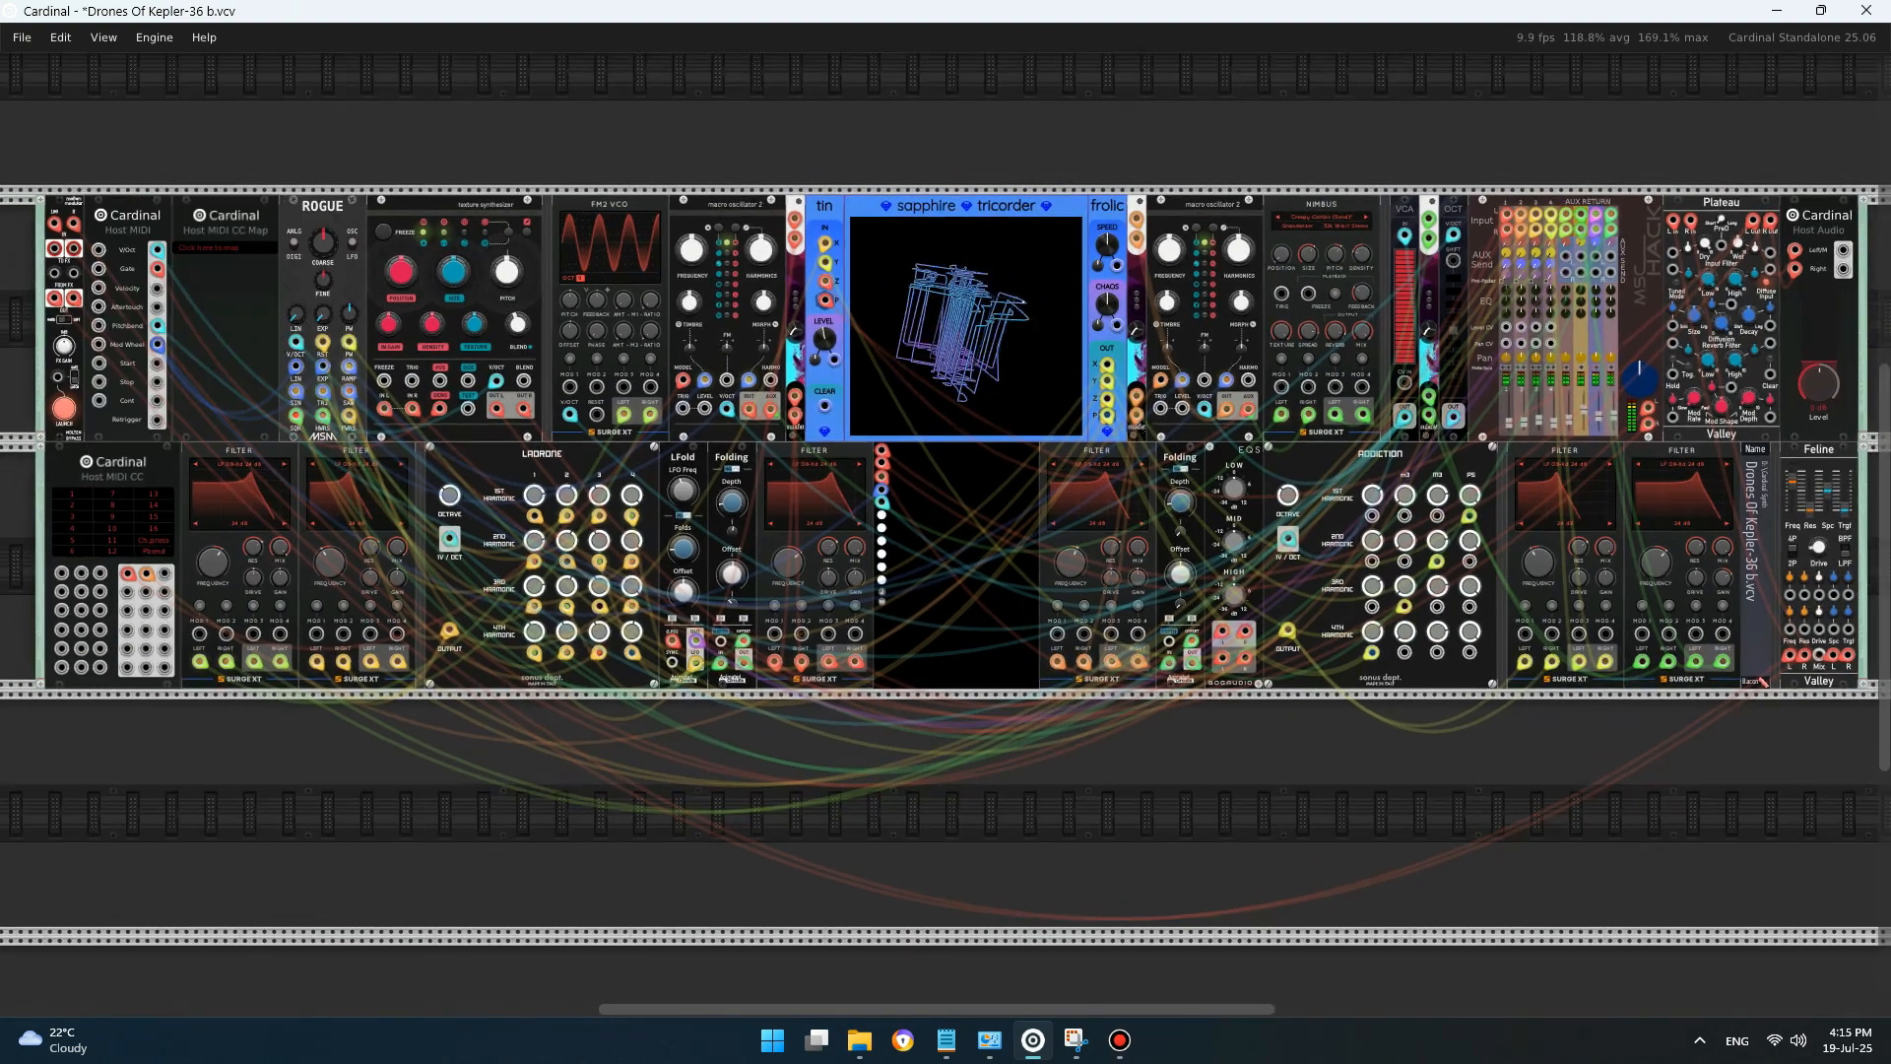
- Switch off the Launch button on the Molten Bypass module so the patch plays
scroll(946, 531, up, 1)
scroll(946, 532, right, 1)
scroll(946, 532, right, 1)
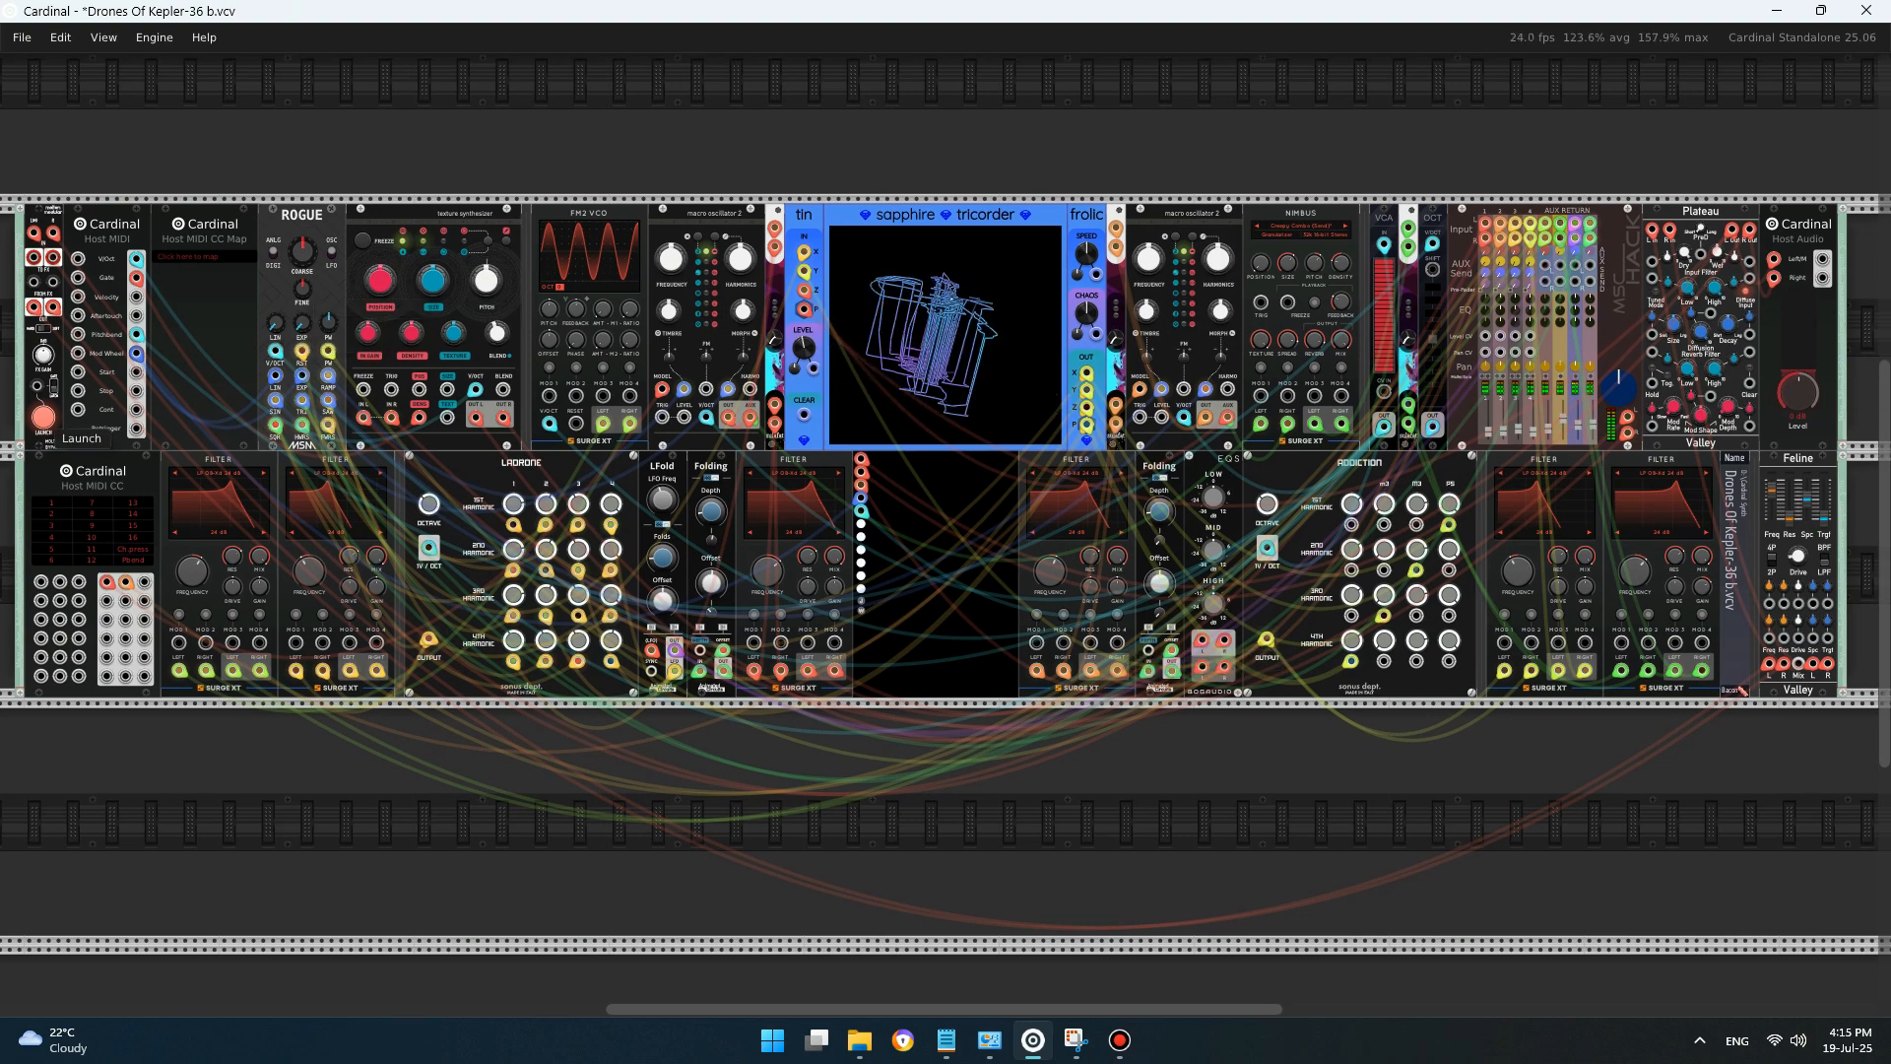
click(43, 417)
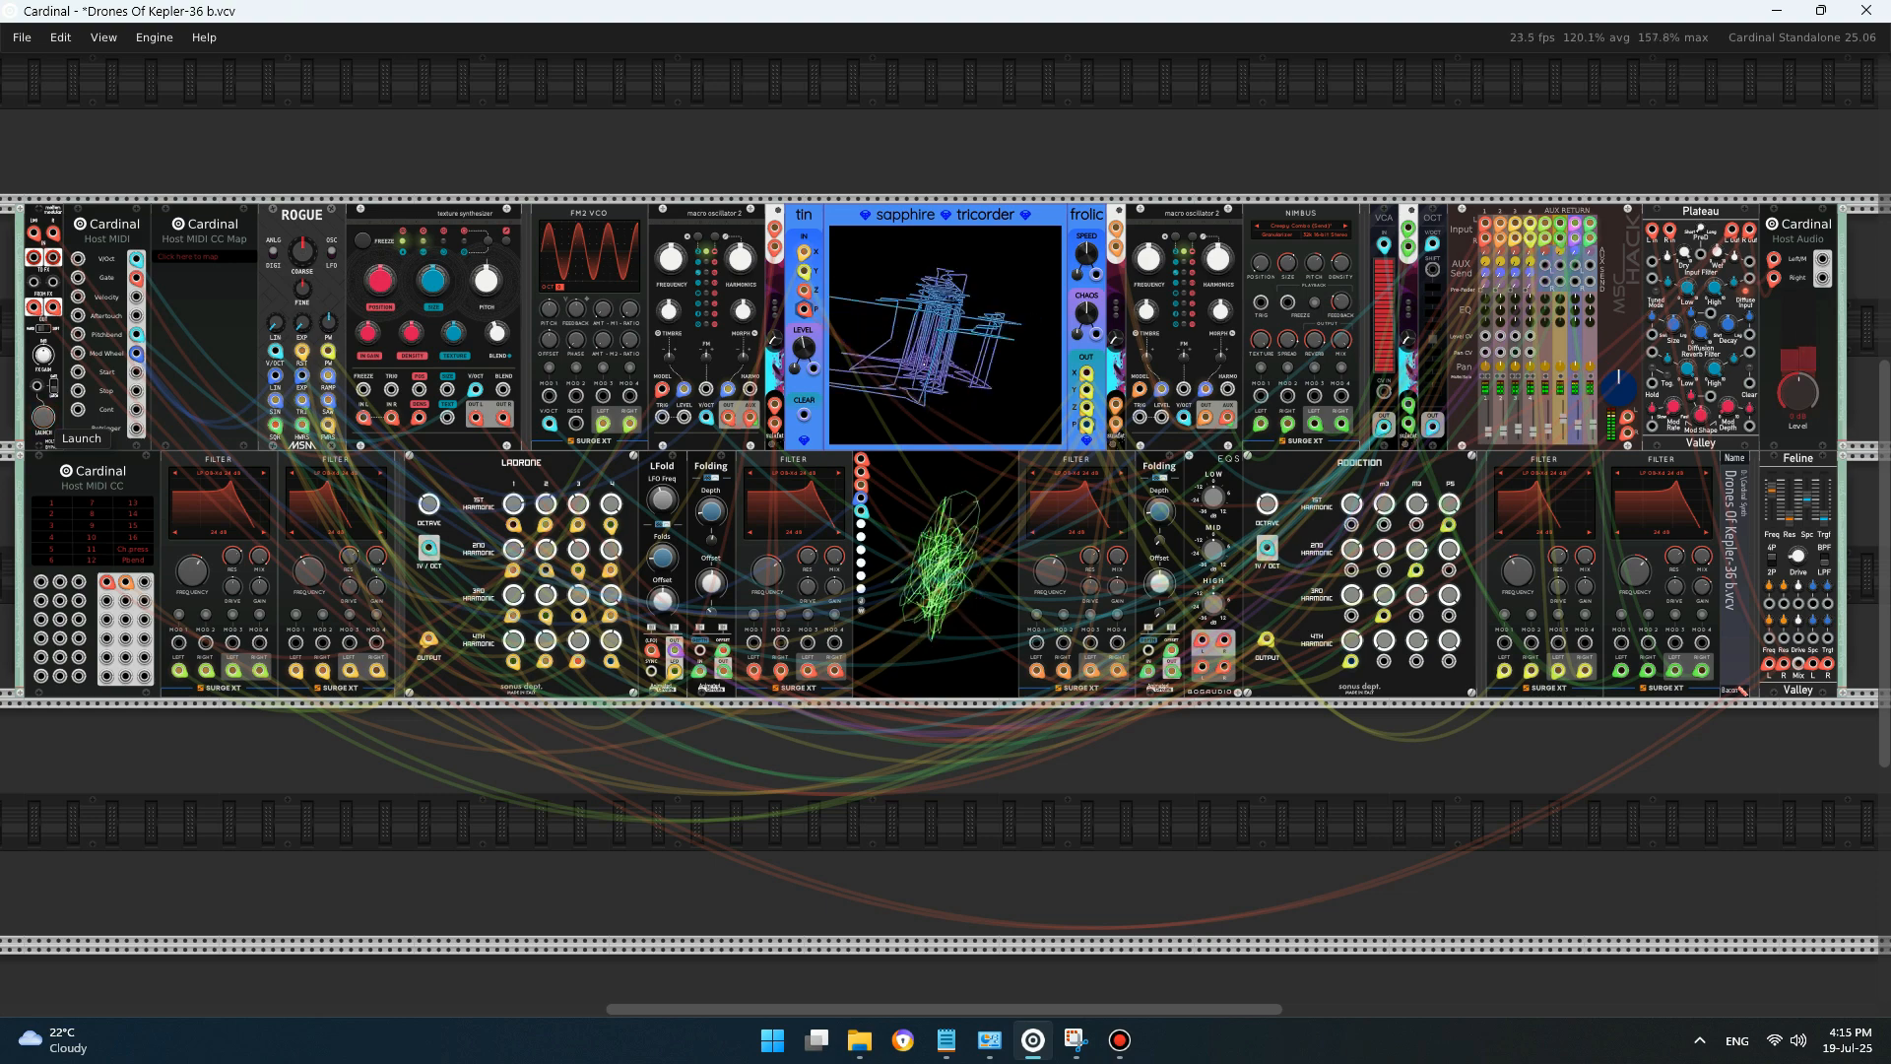
click(44, 417)
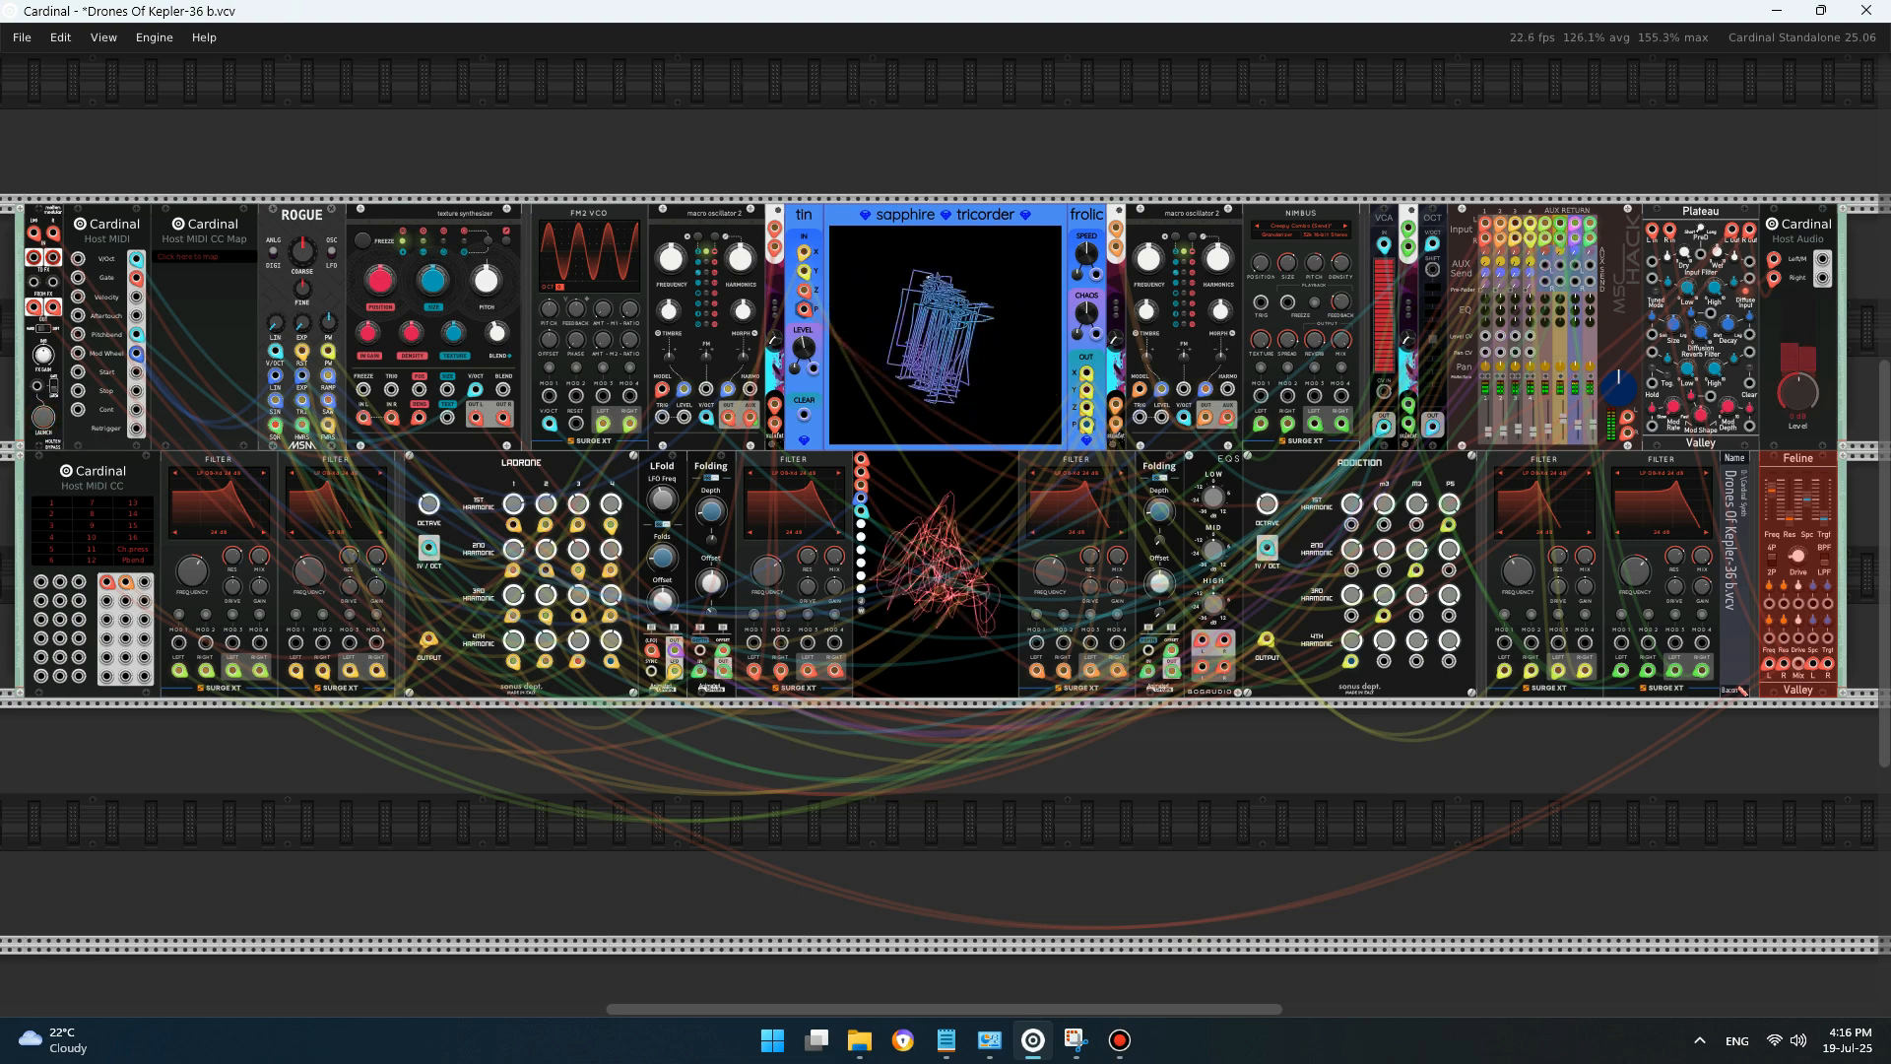
- Clear the Feline selection and lower the Feline's cutoff frequency to about 4.74
key(ctrl+shift+a)
drag(1771, 489, 1770, 532)
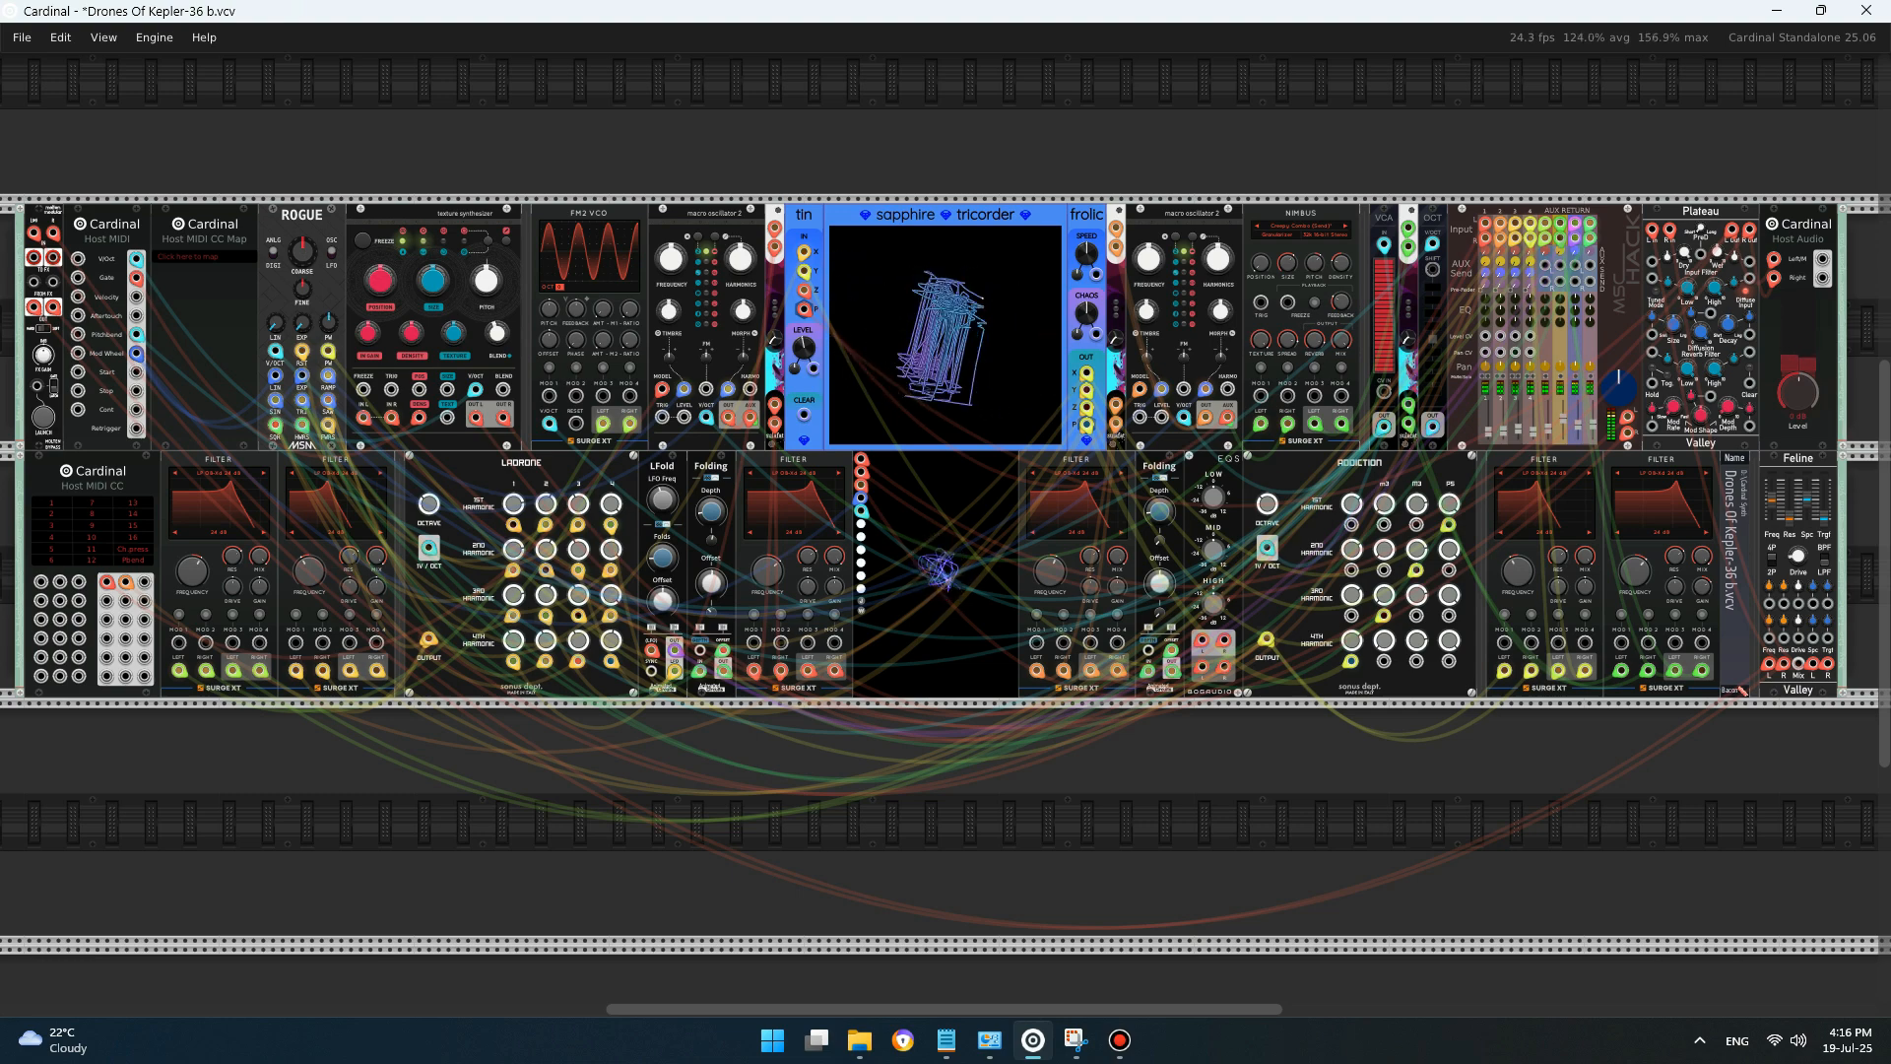
- Reduce the cable opacity to fully transparent
click(103, 37)
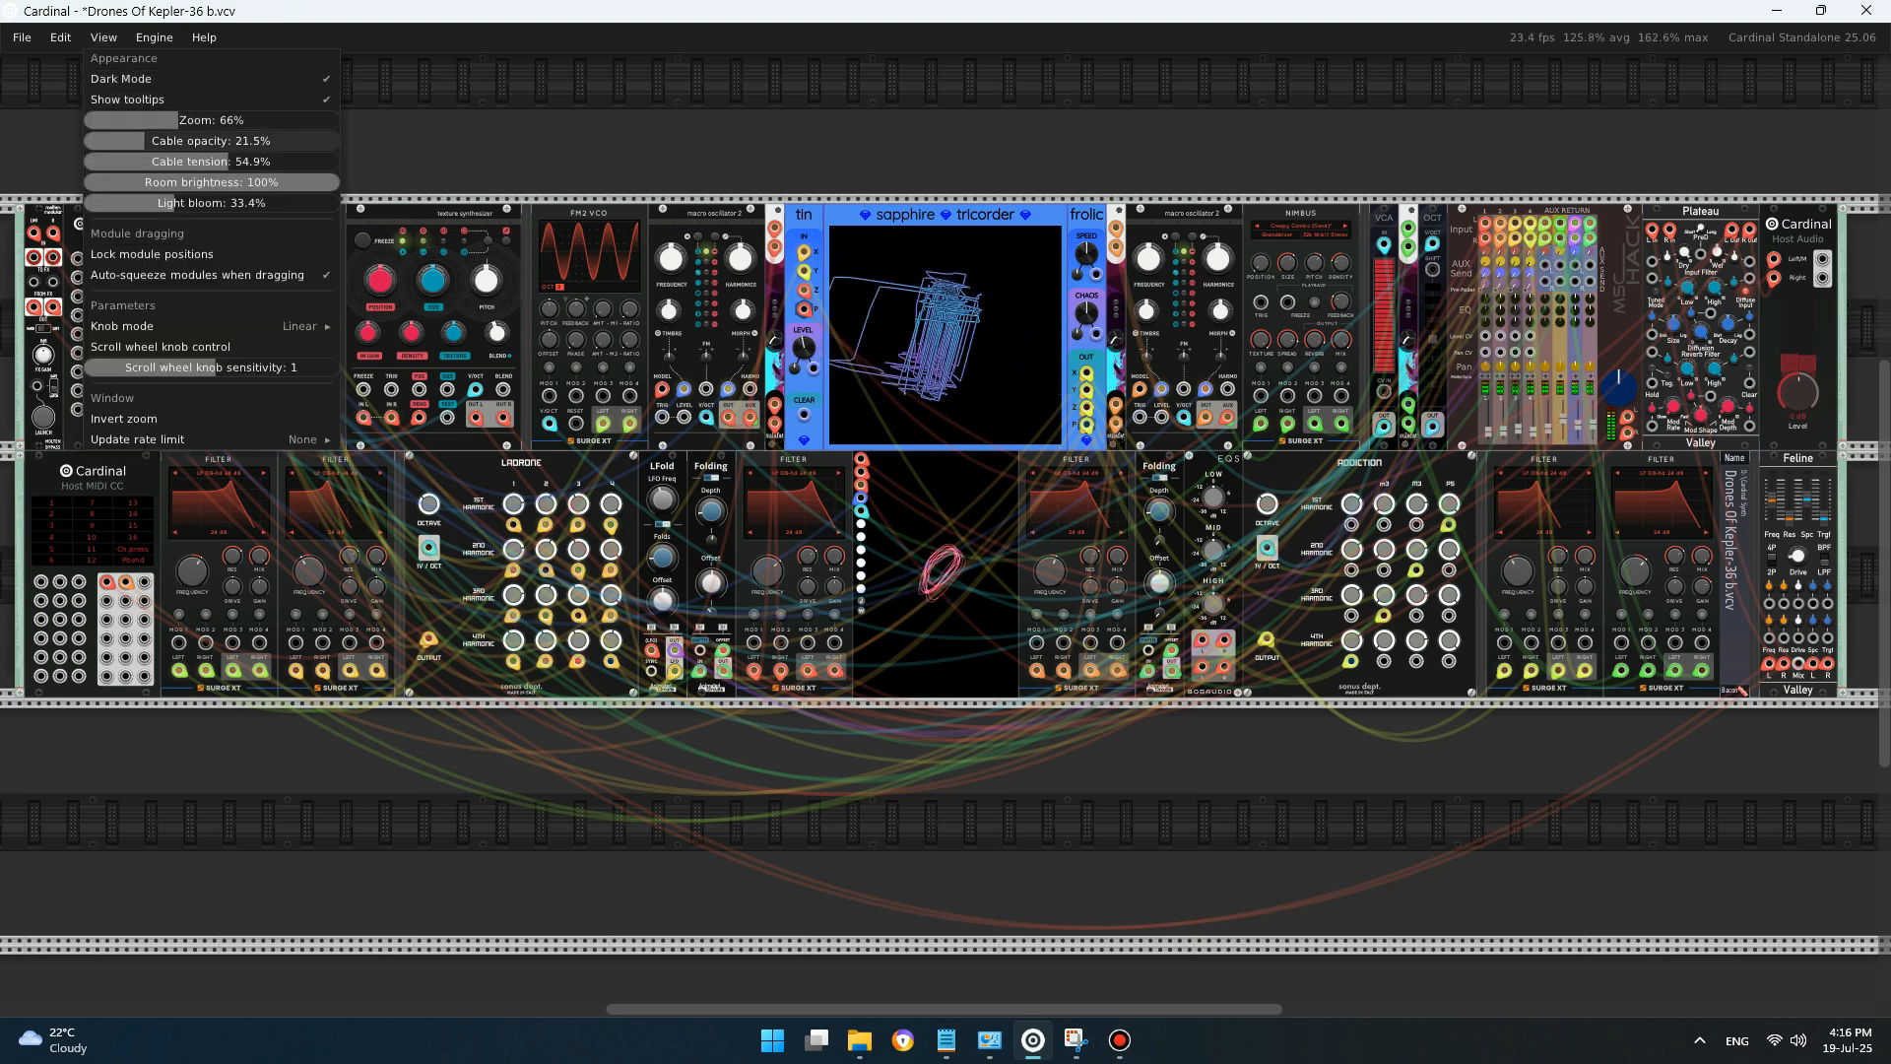
drag(130, 141, 86, 141)
click(473, 143)
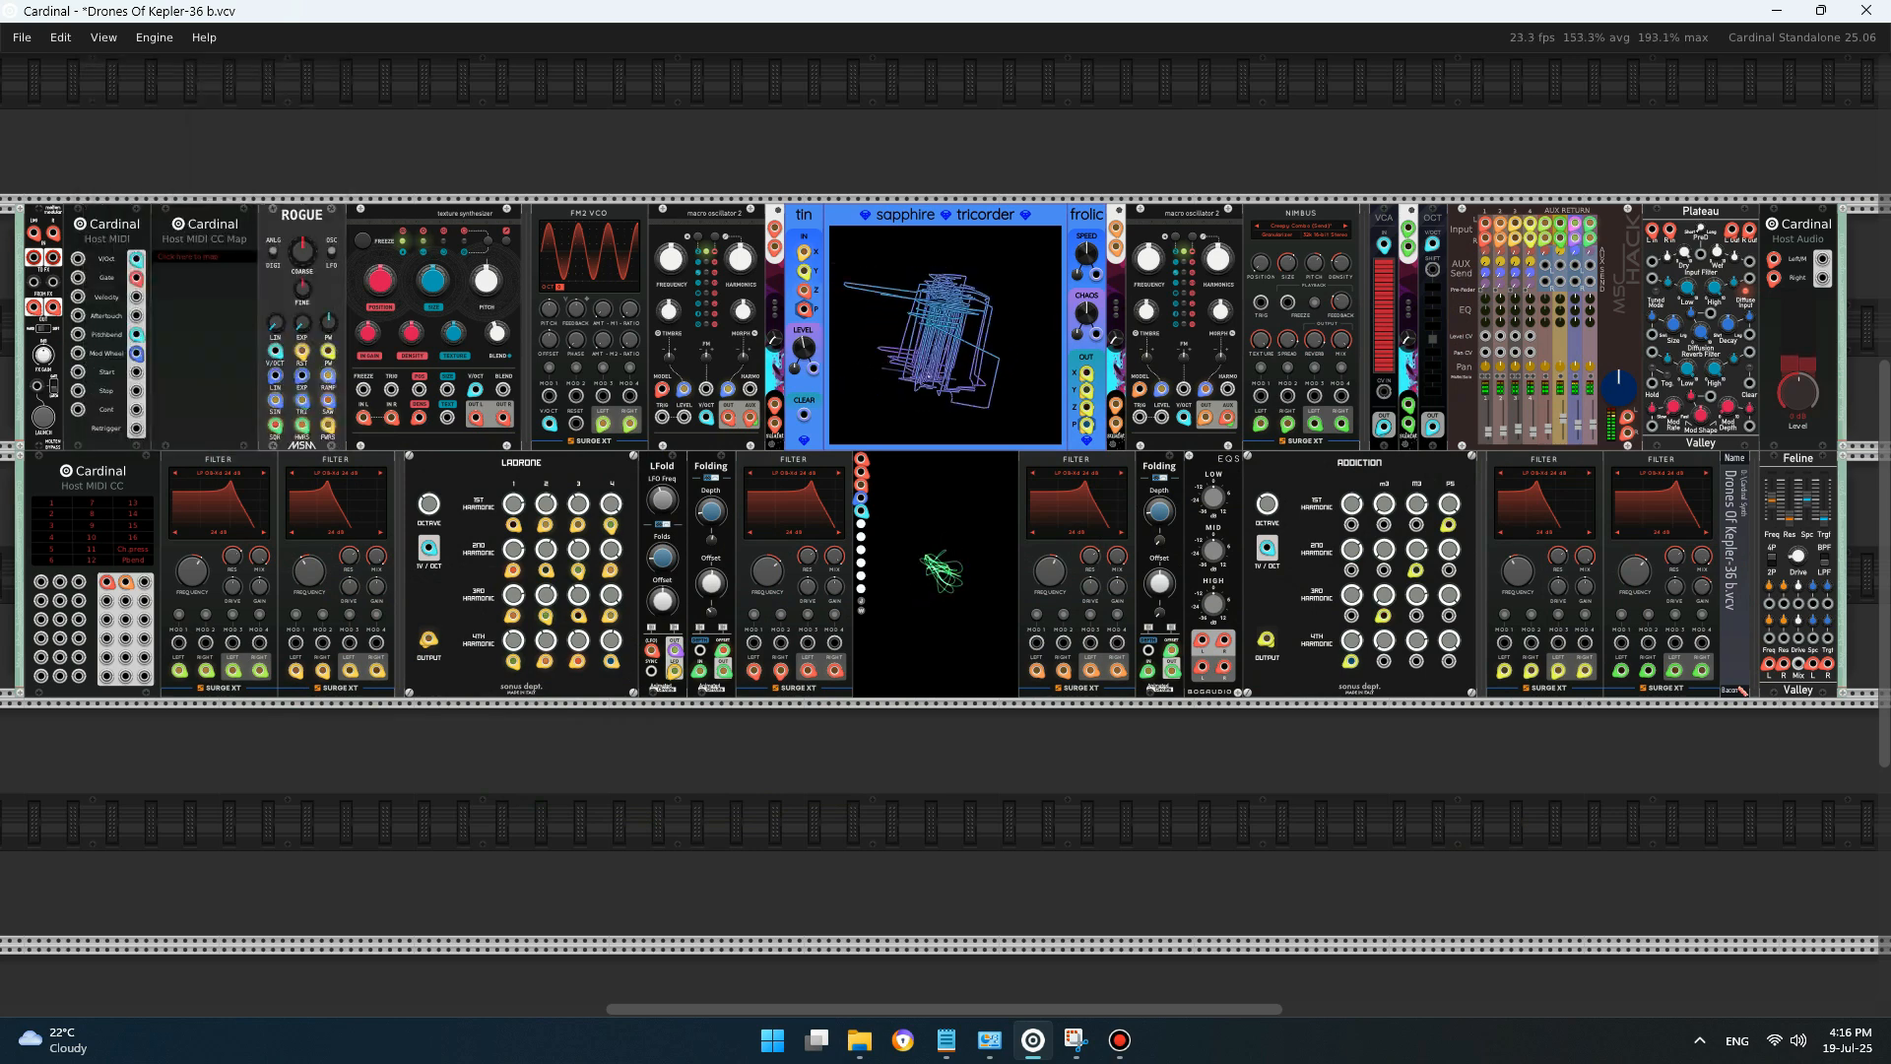
- Lower the Feline's cutoff frequency slightly further and examine its Drive controls
mouse_move(1771, 514)
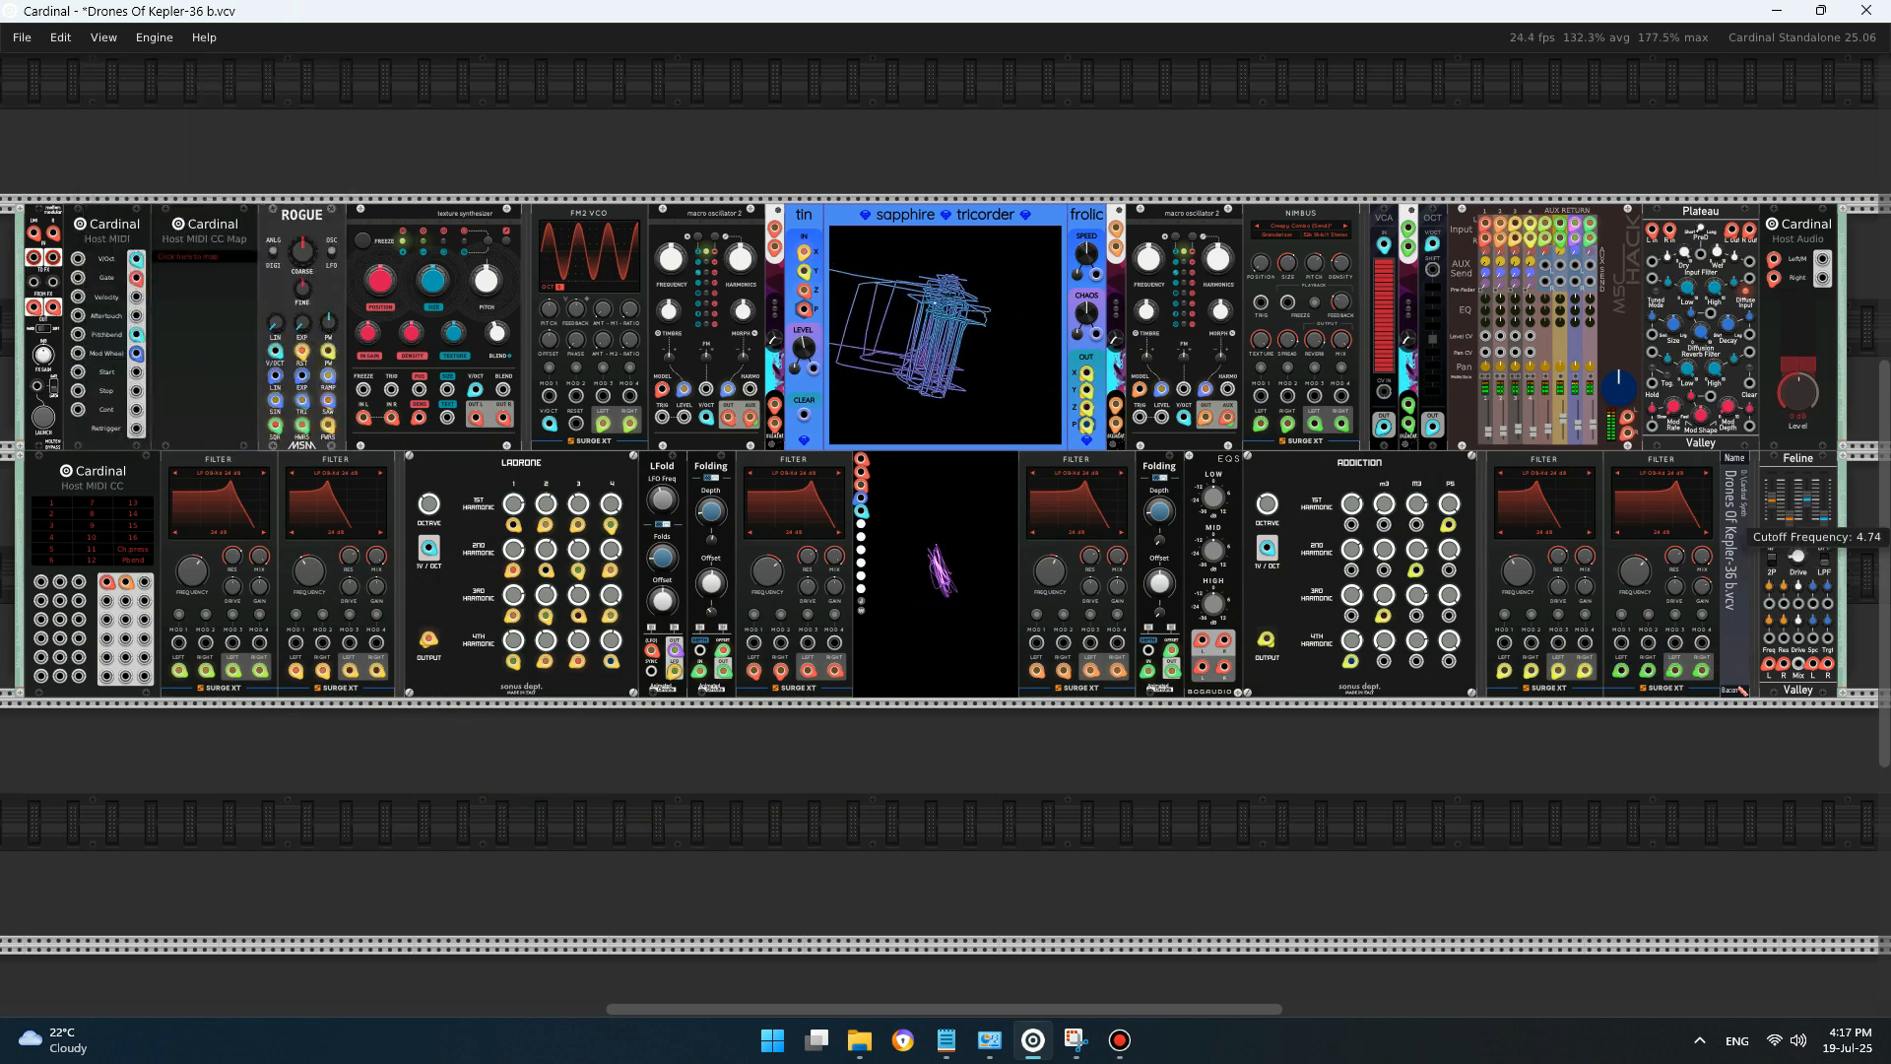
mouse_move(1770, 514)
mouse_down()
mouse_move(1770, 487)
mouse_move(1770, 515)
mouse_up()
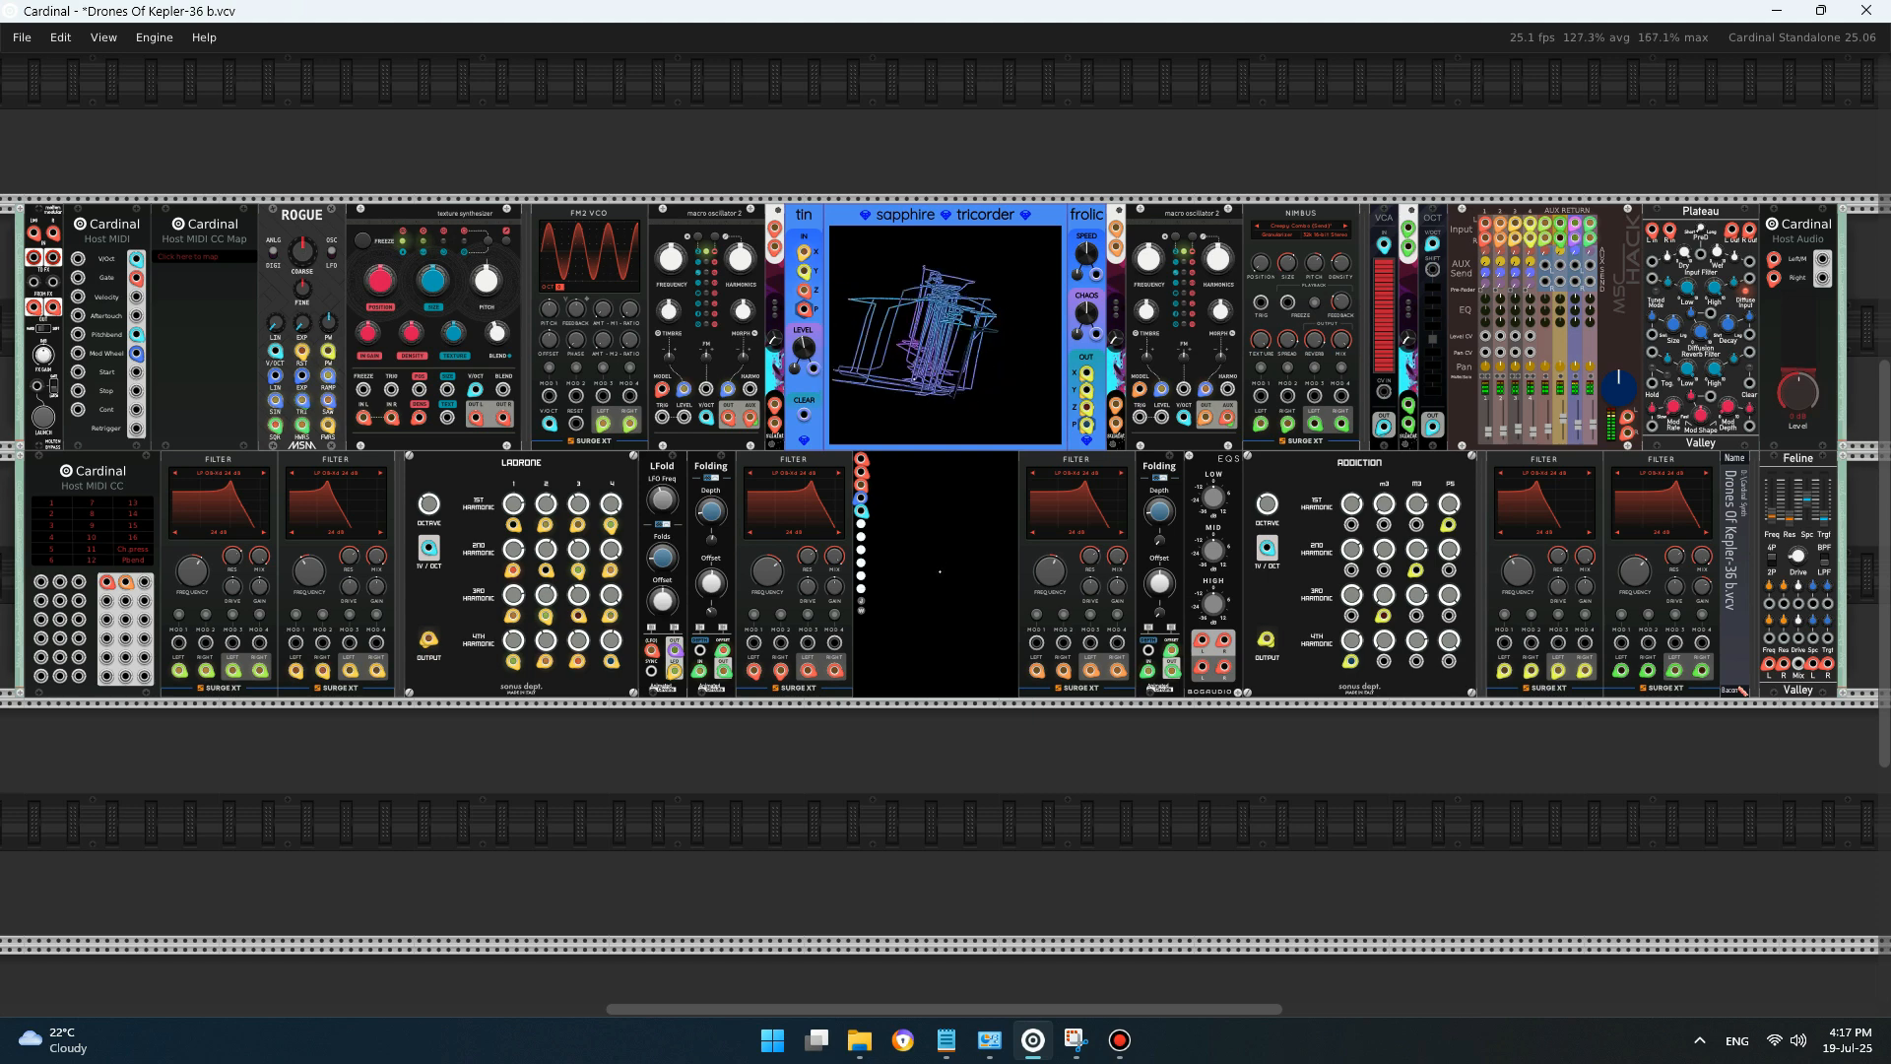
drag(1712, 193, 1712, 237)
click(1712, 178)
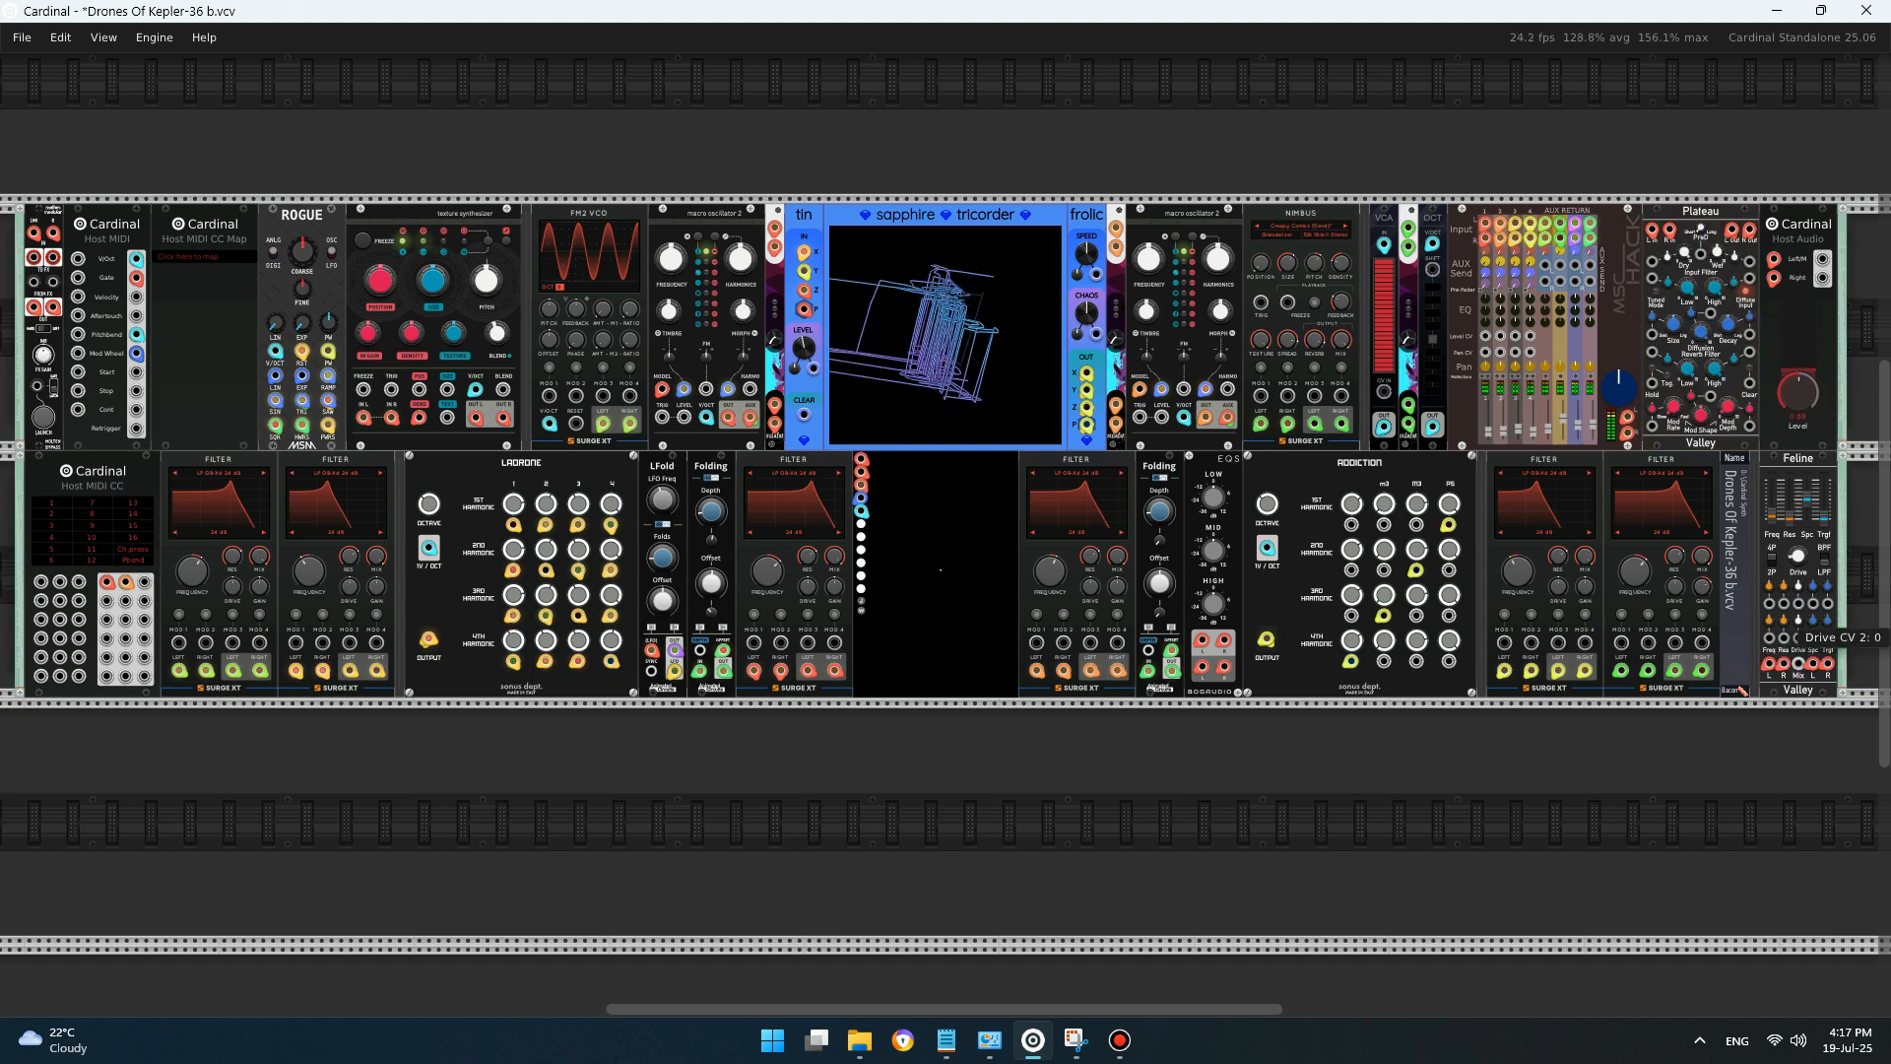
mouse_move(1771, 515)
mouse_down()
mouse_move(1799, 461)
mouse_move(1799, 562)
mouse_move(1799, 532)
mouse_up()
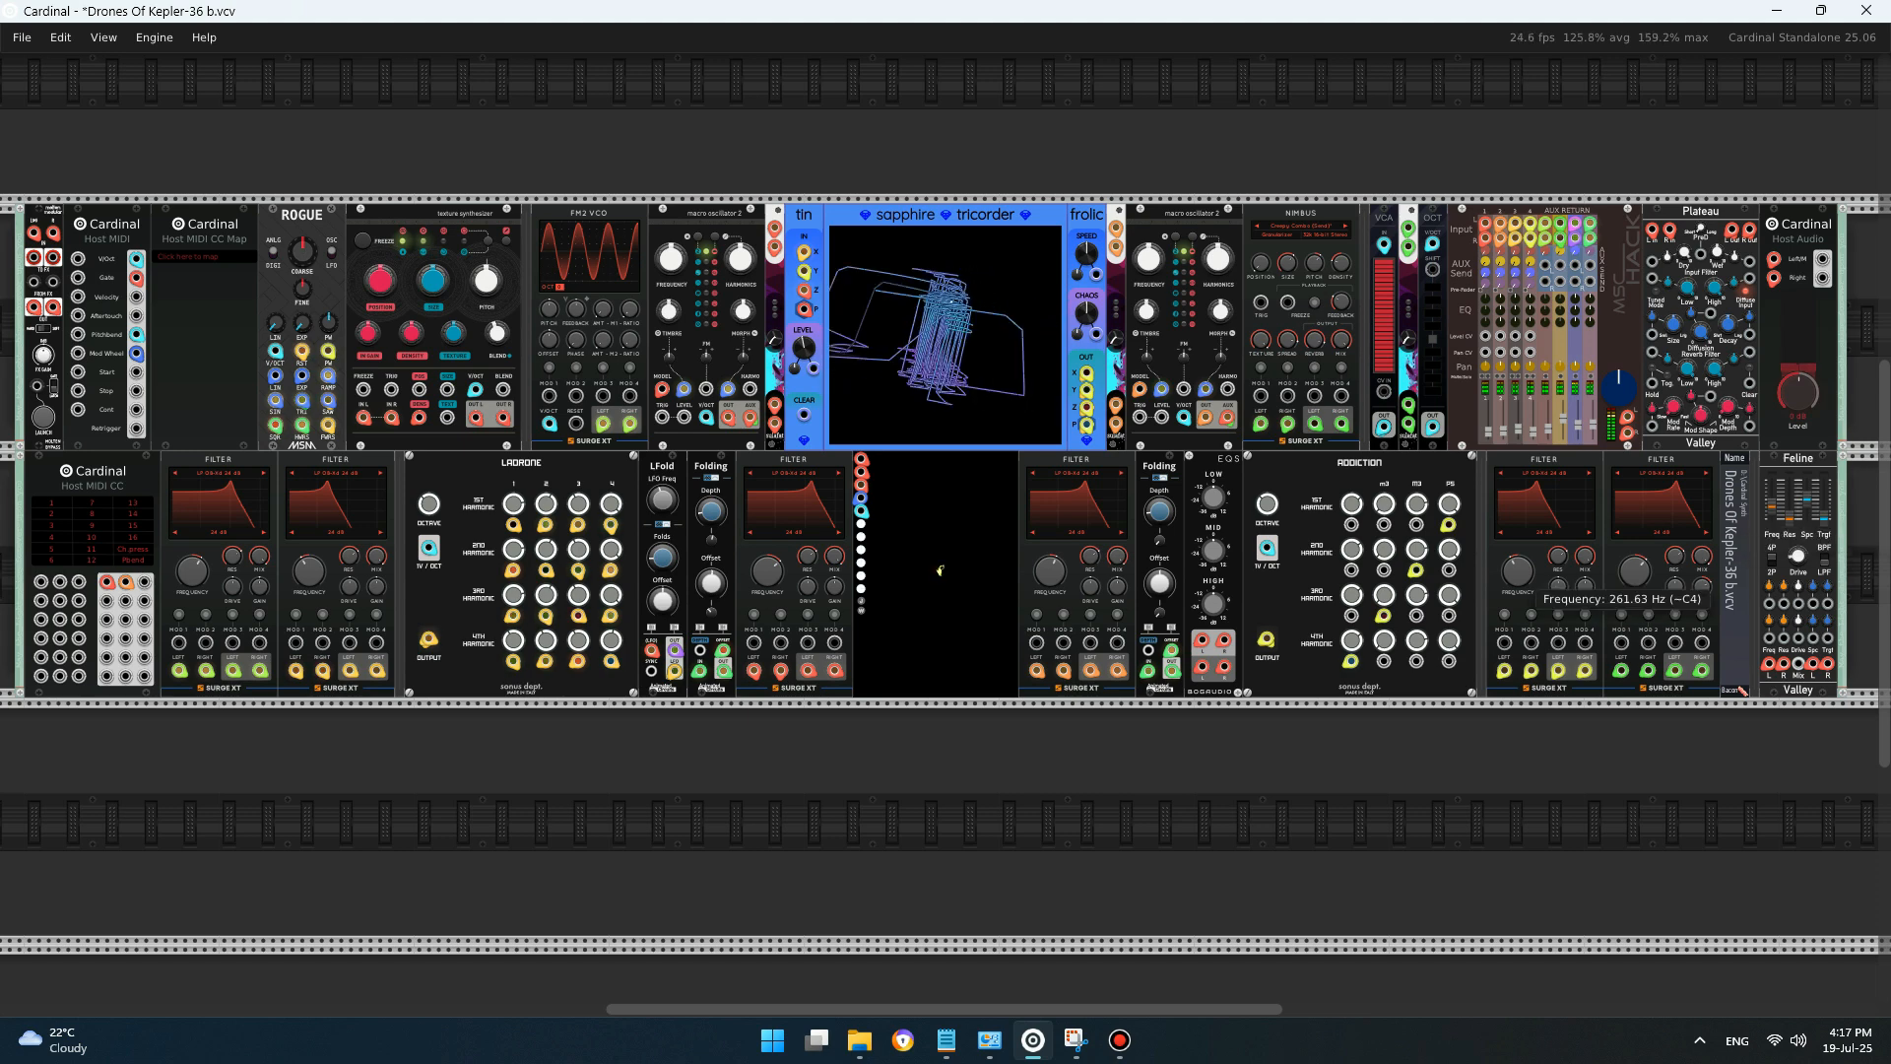
- Highlight the lower row's Surge XT filters in turn, check their frequency settings, and clear the selection
drag(1672, 775, 1562, 662)
drag(1090, 774, 1087, 689)
drag(809, 779, 785, 690)
drag(321, 774, 242, 662)
key(ctrl+shift+a)
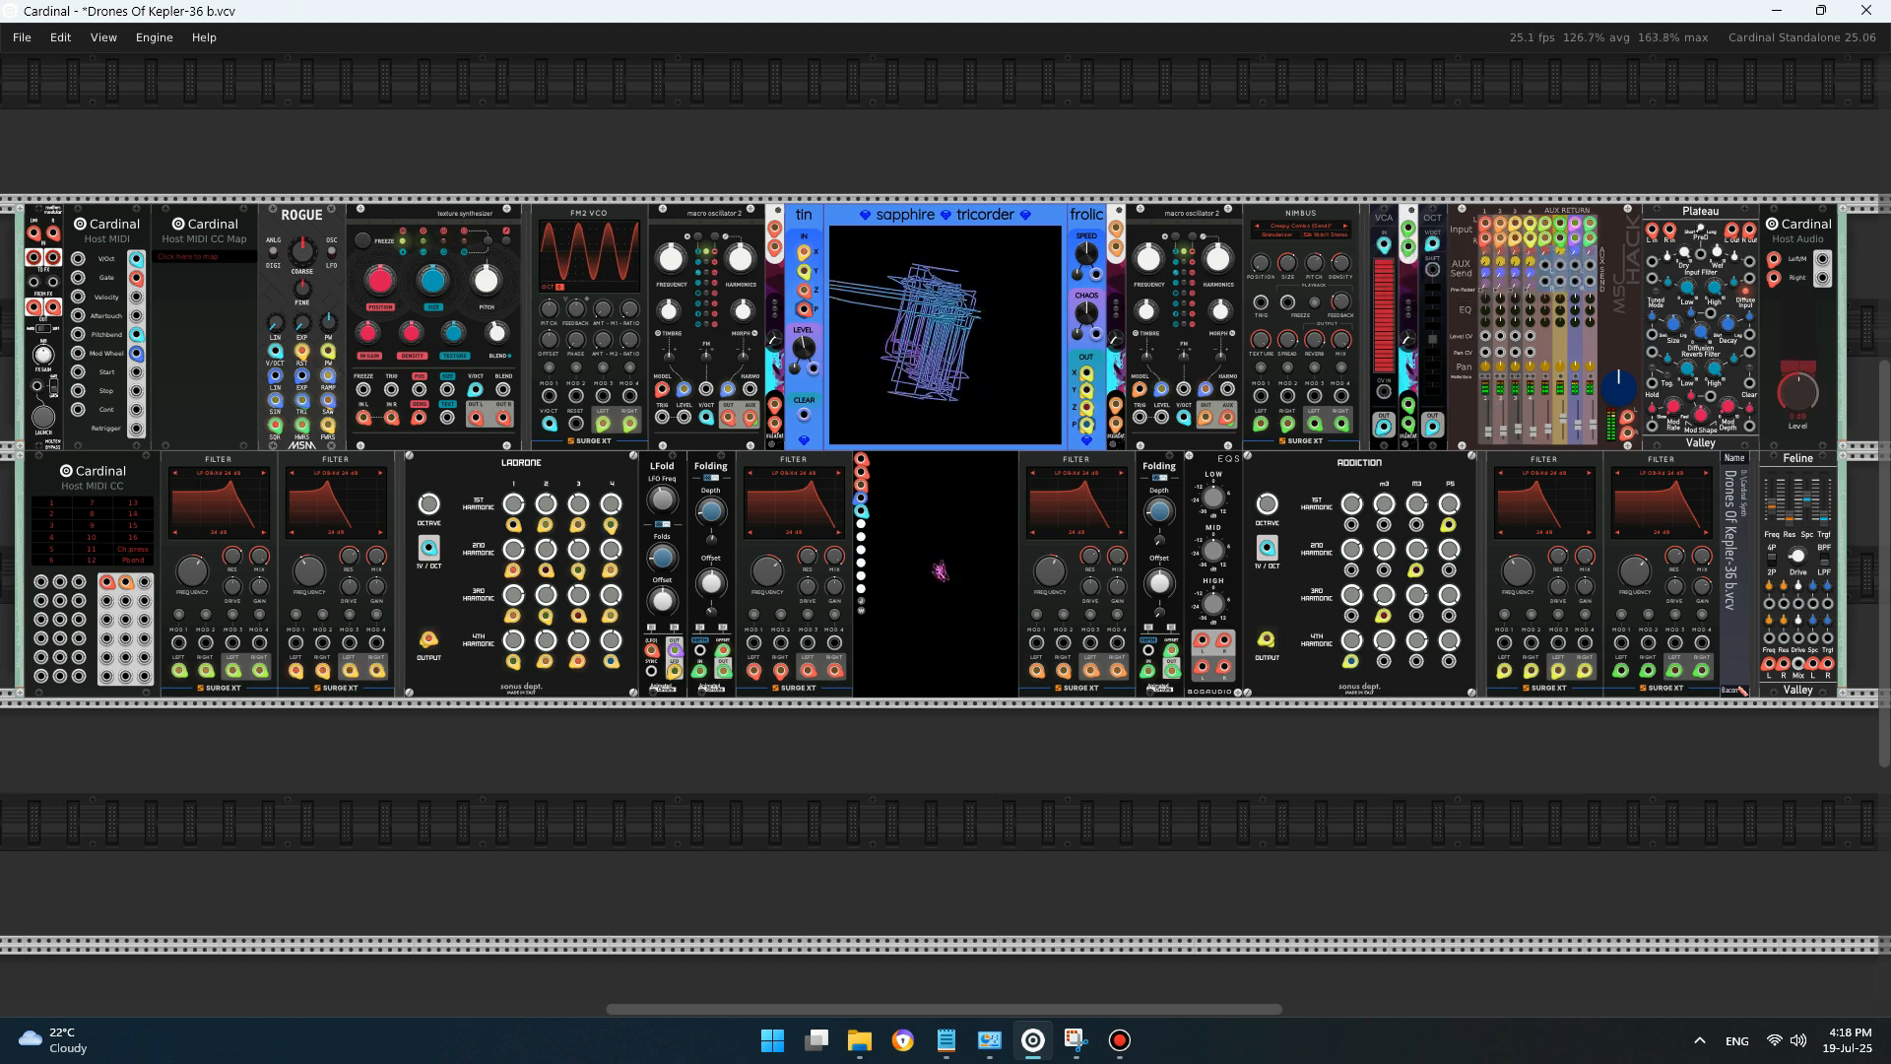
- Review the path from the Nimbus left output through Sulafat to the last filter, and raise the Feline's cutoff slightly
mouse_move(1341, 424)
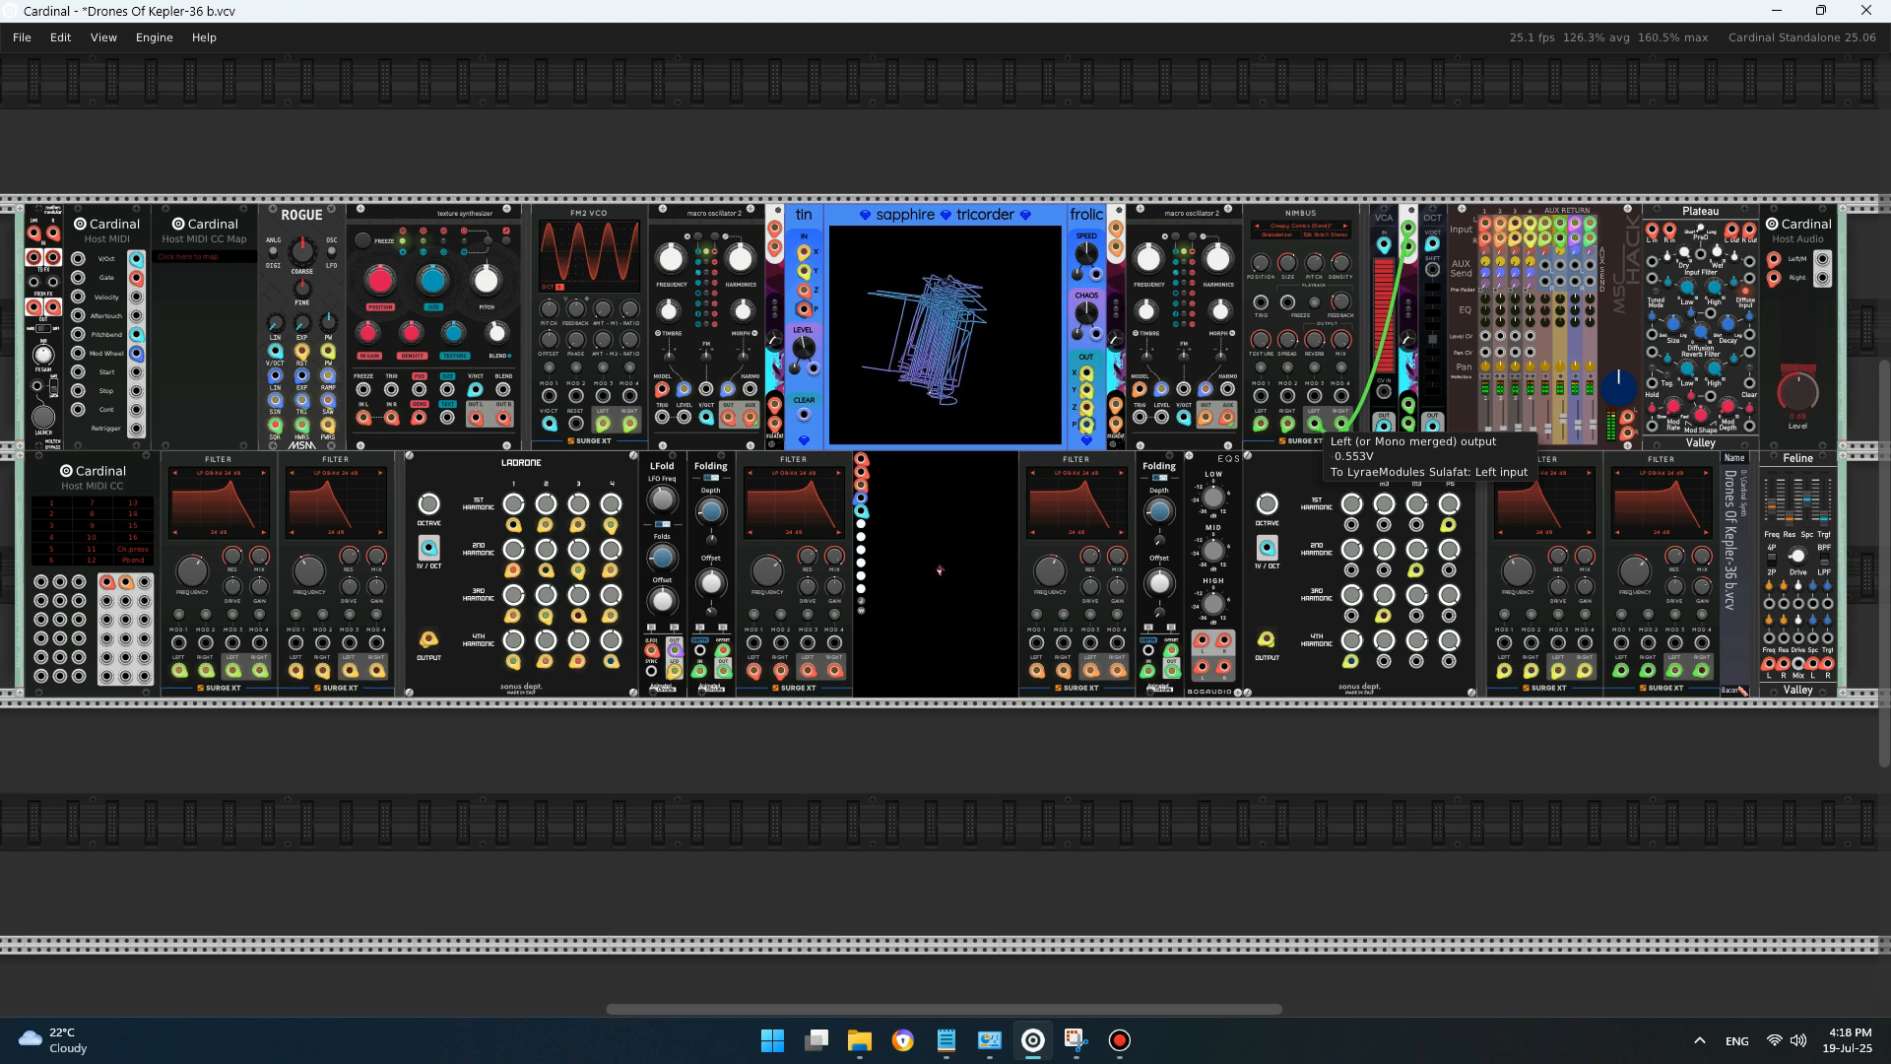
mouse_move(1408, 422)
mouse_move(1650, 673)
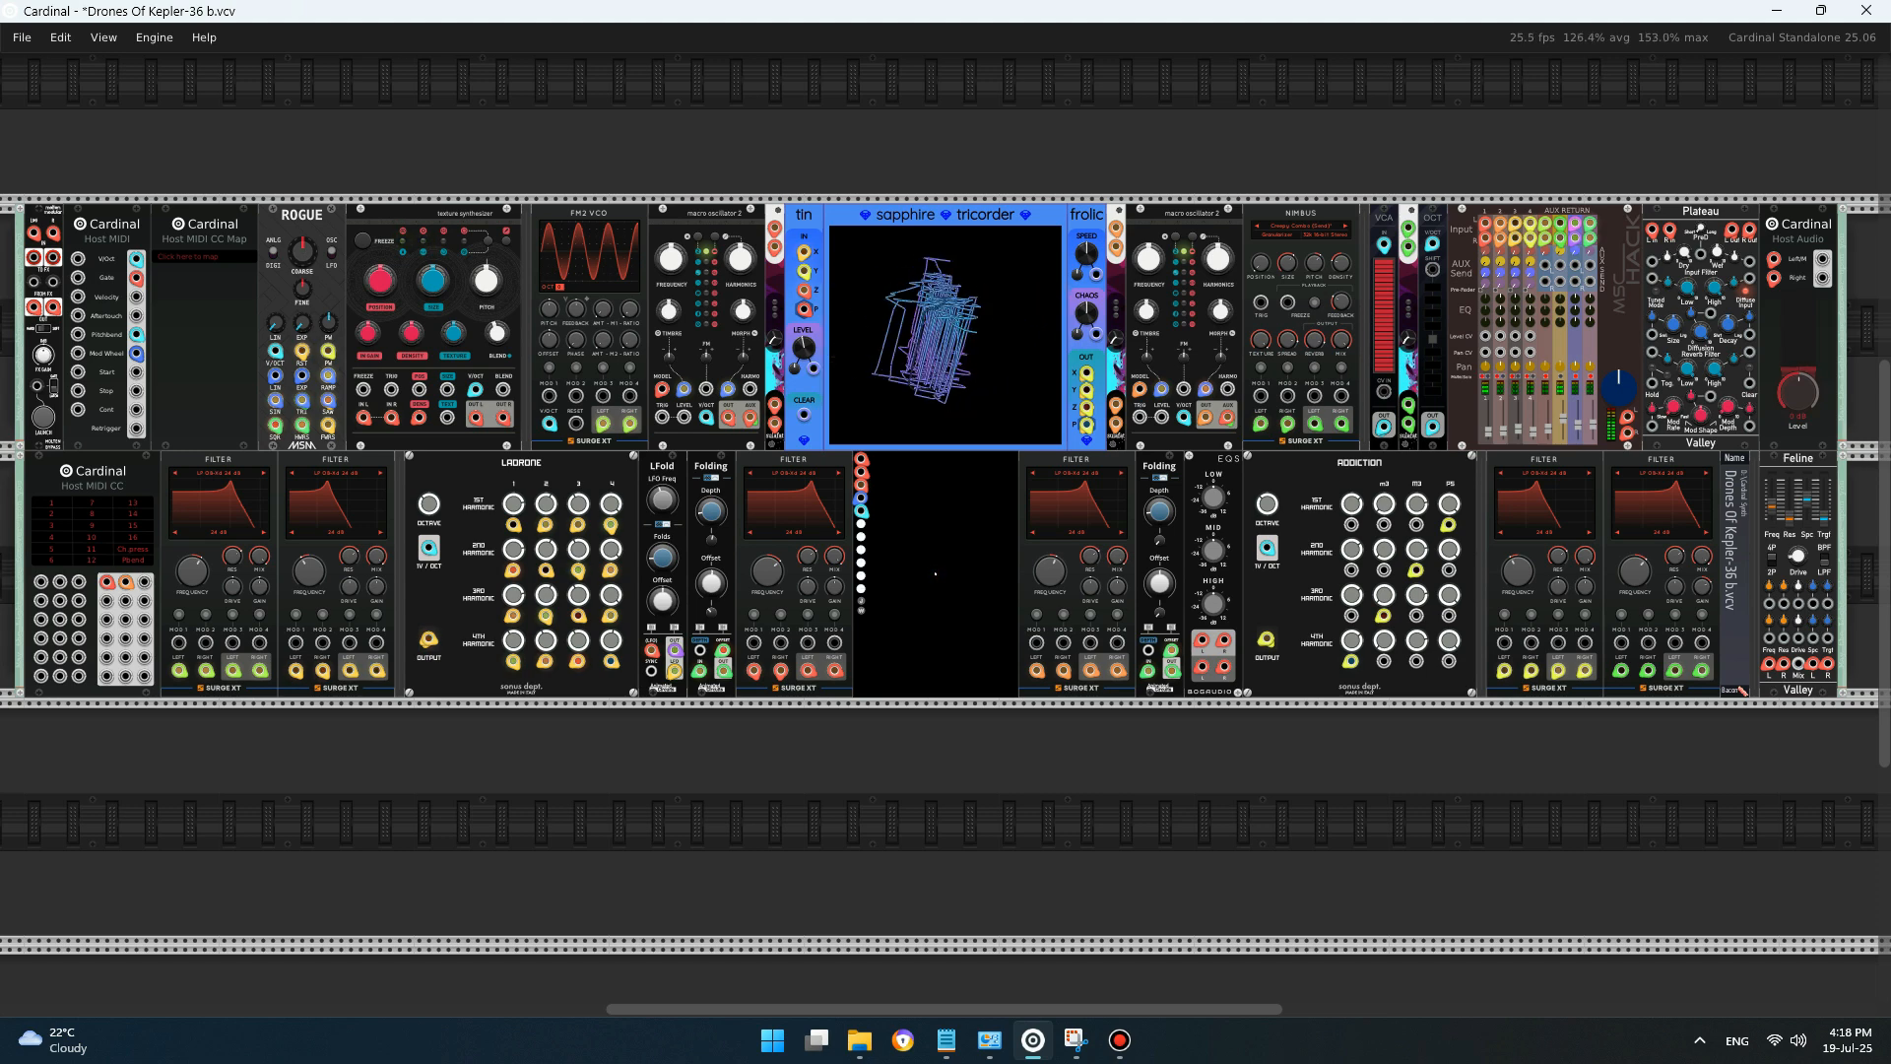
mouse_move(1797, 555)
drag(1771, 506, 1771, 491)
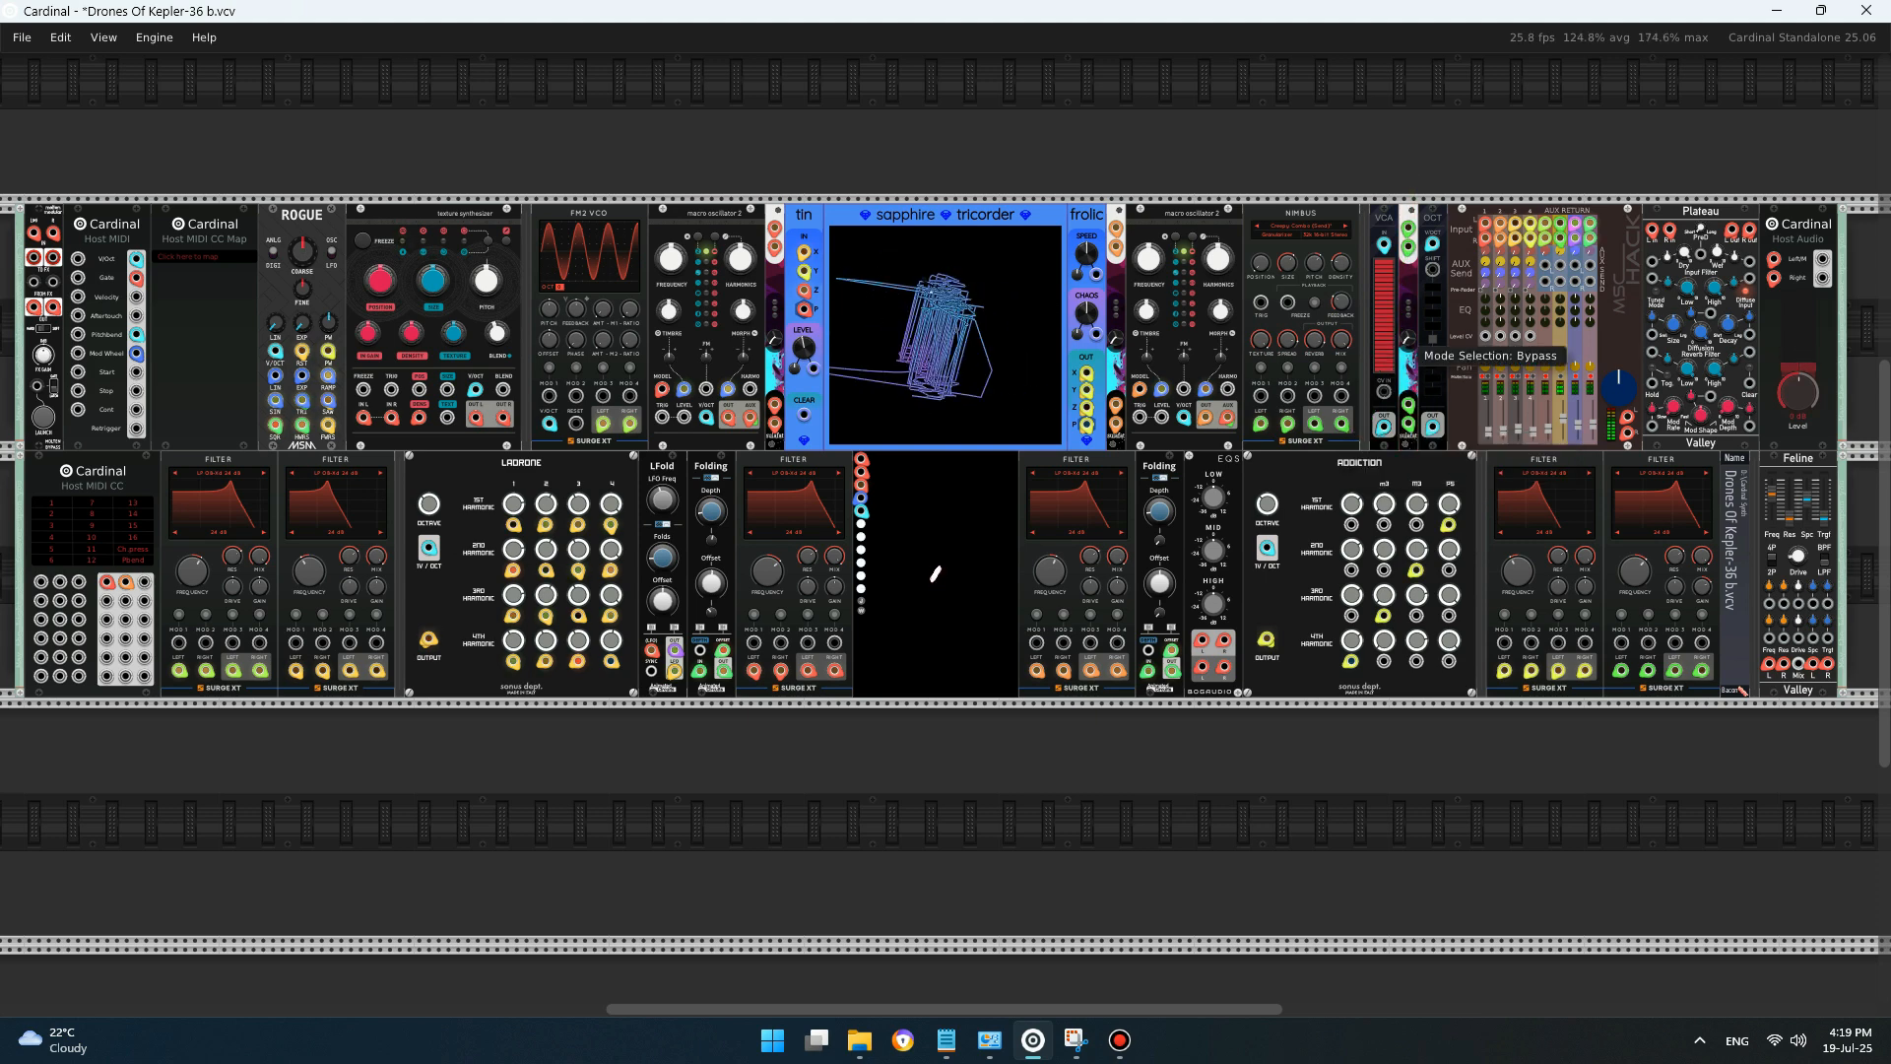
- Try different mode selections on the narrow module between the VCA and the octave shifter in the upper row
drag(1409, 337, 1409, 317)
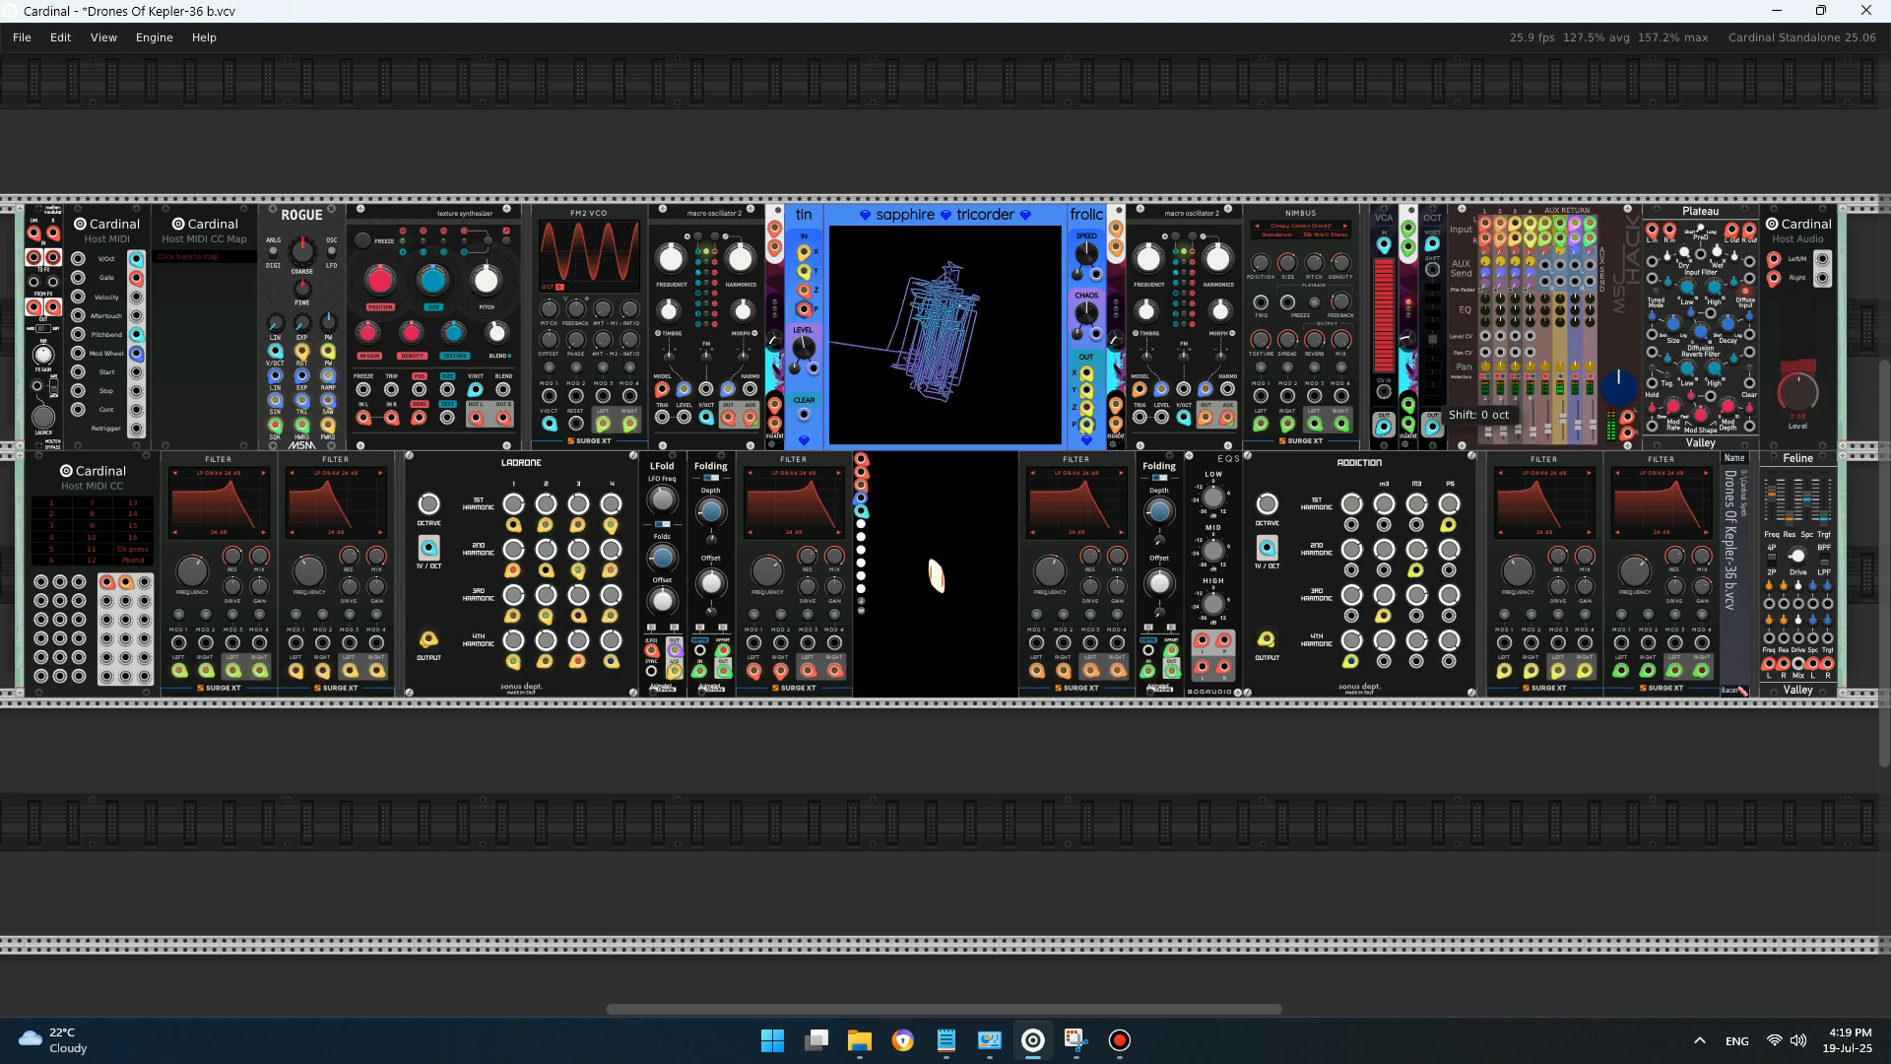
drag(1406, 331, 1407, 324)
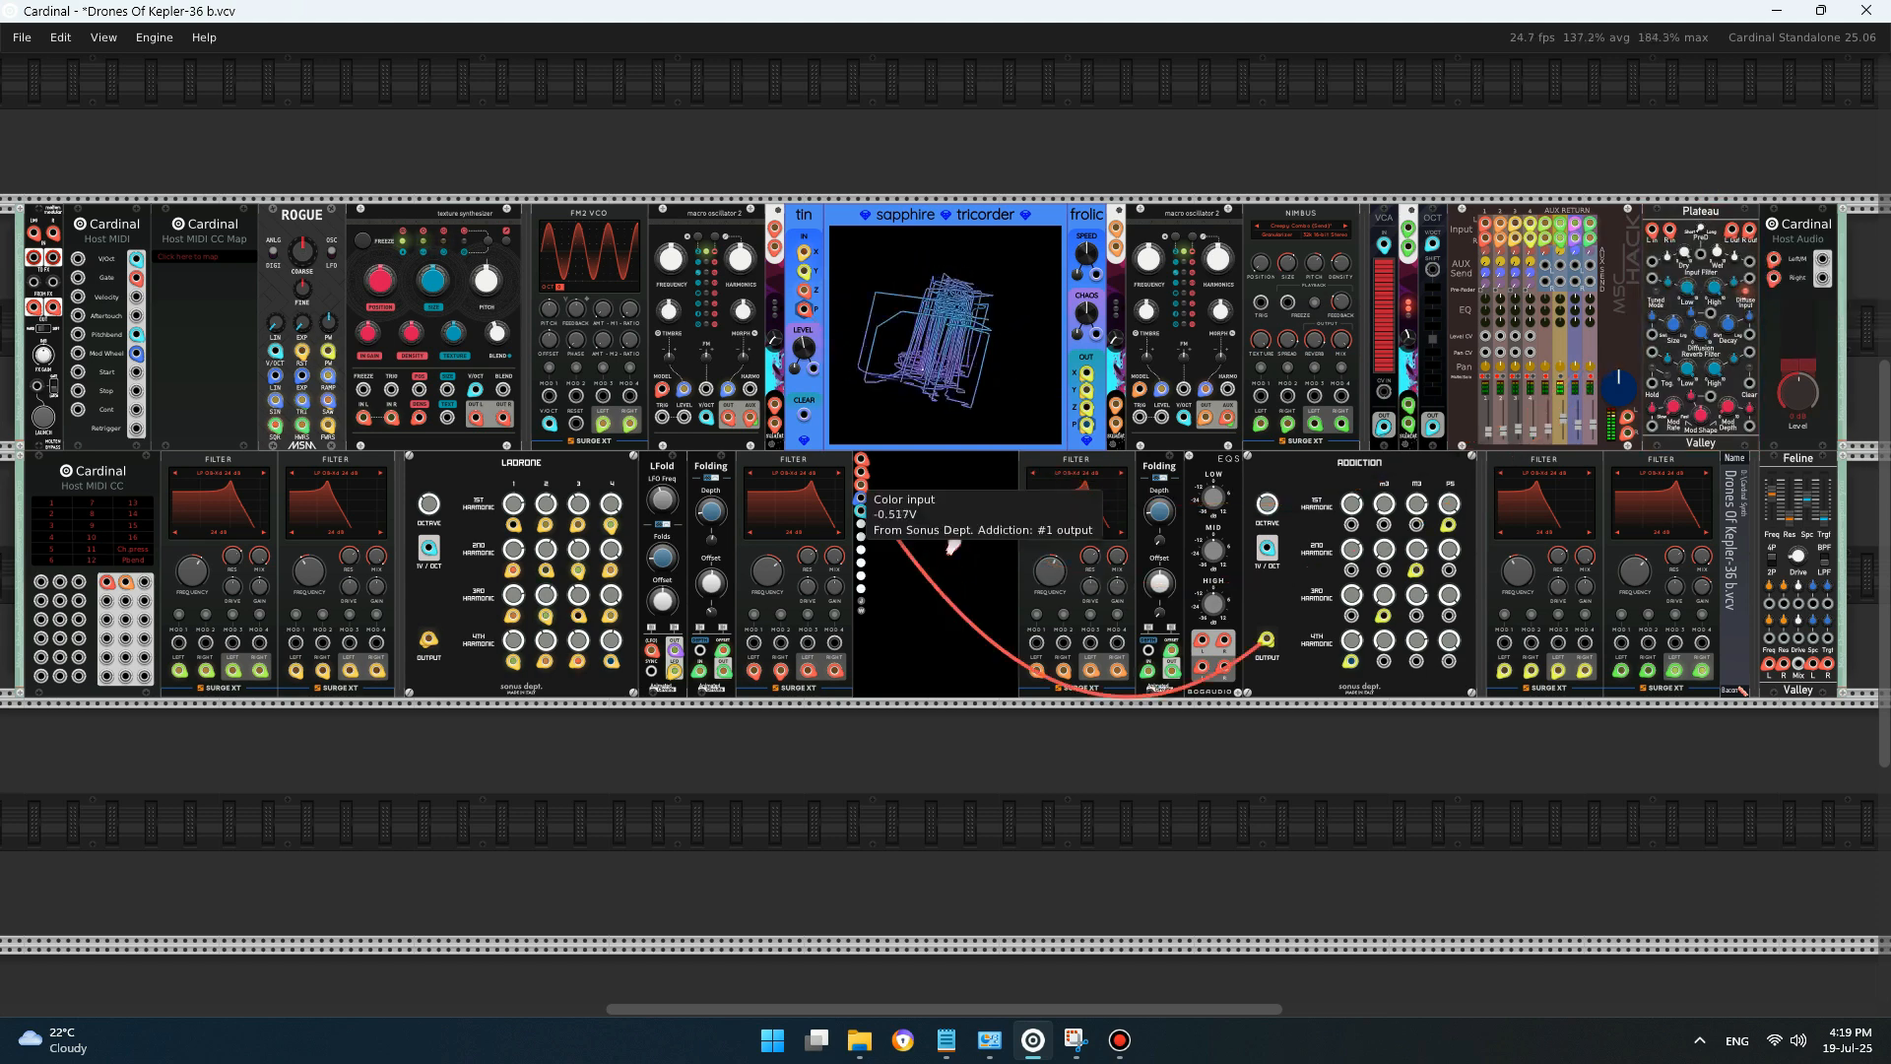
- Unplug and re-patch the cable from the Addiction's #1 output at the Color input of the lower row's scope
mouse_move(860, 500)
mouse_down()
mouse_move(945, 585)
mouse_move(900, 508)
mouse_move(862, 511)
mouse_up()
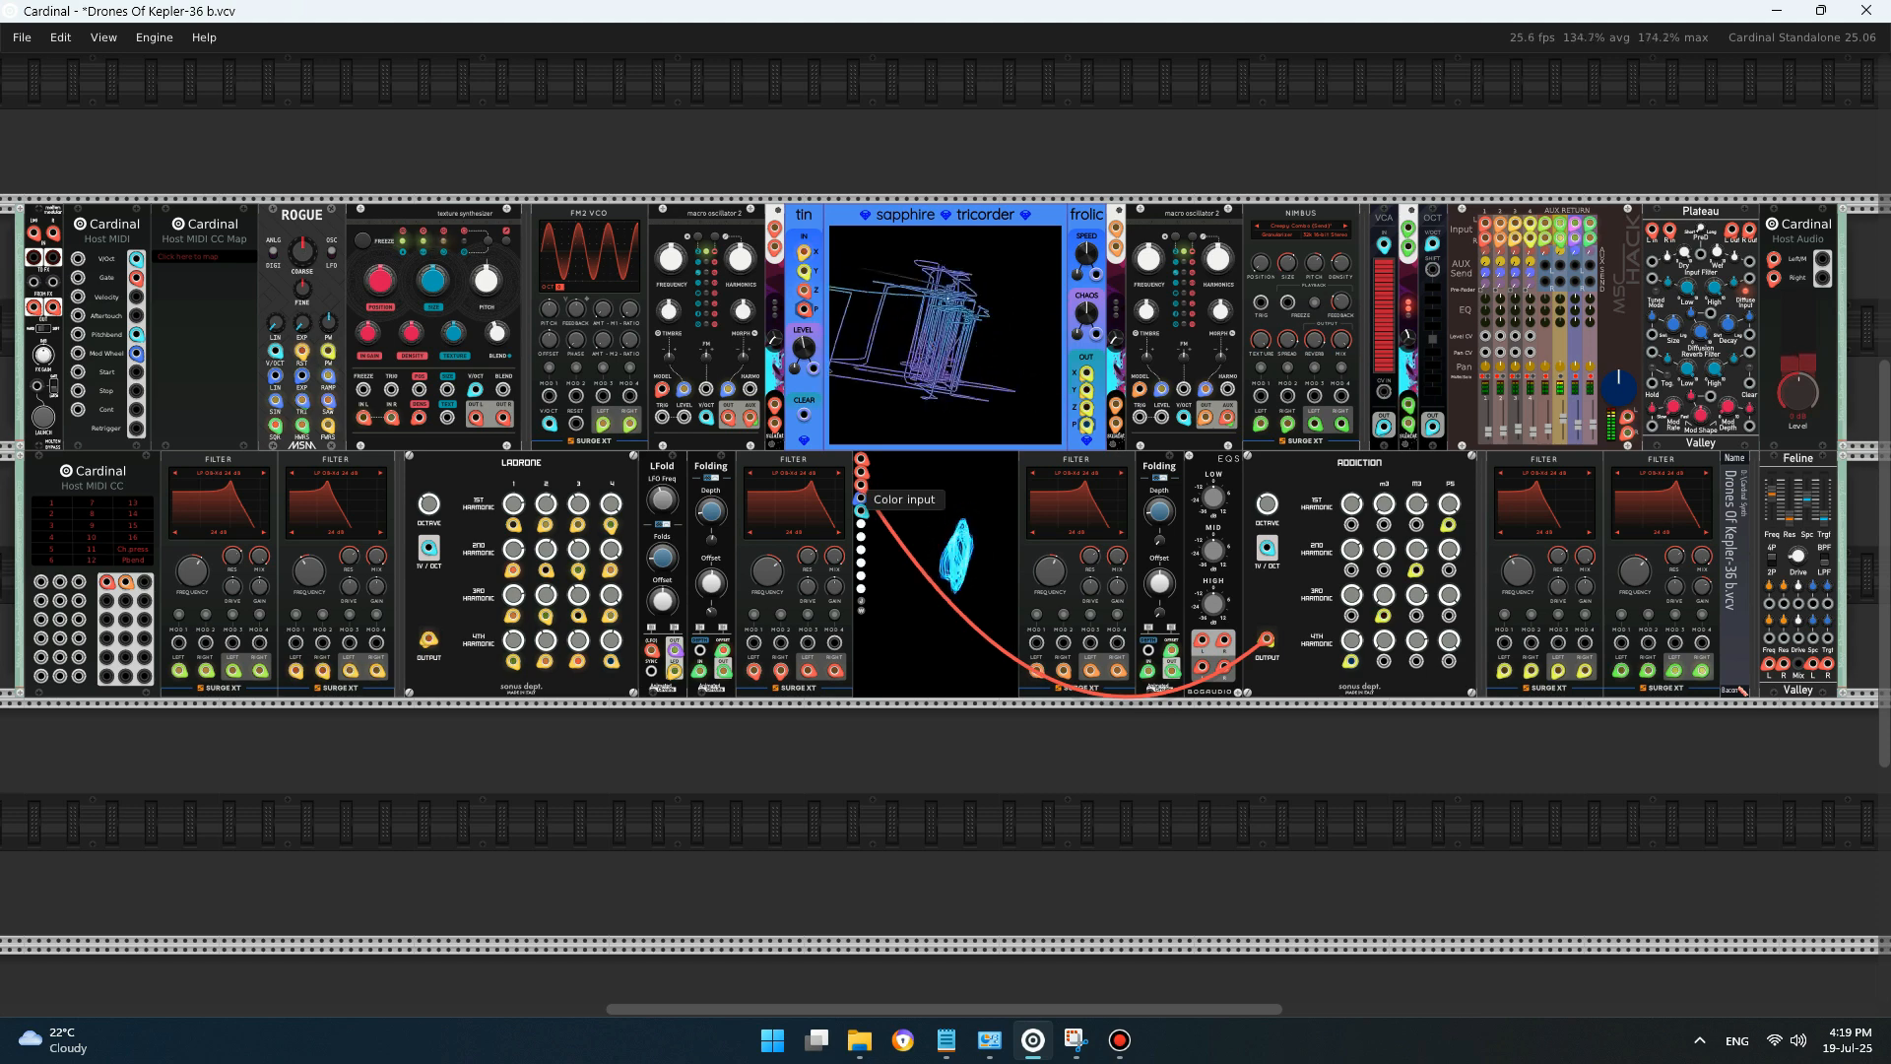
drag(862, 486, 862, 487)
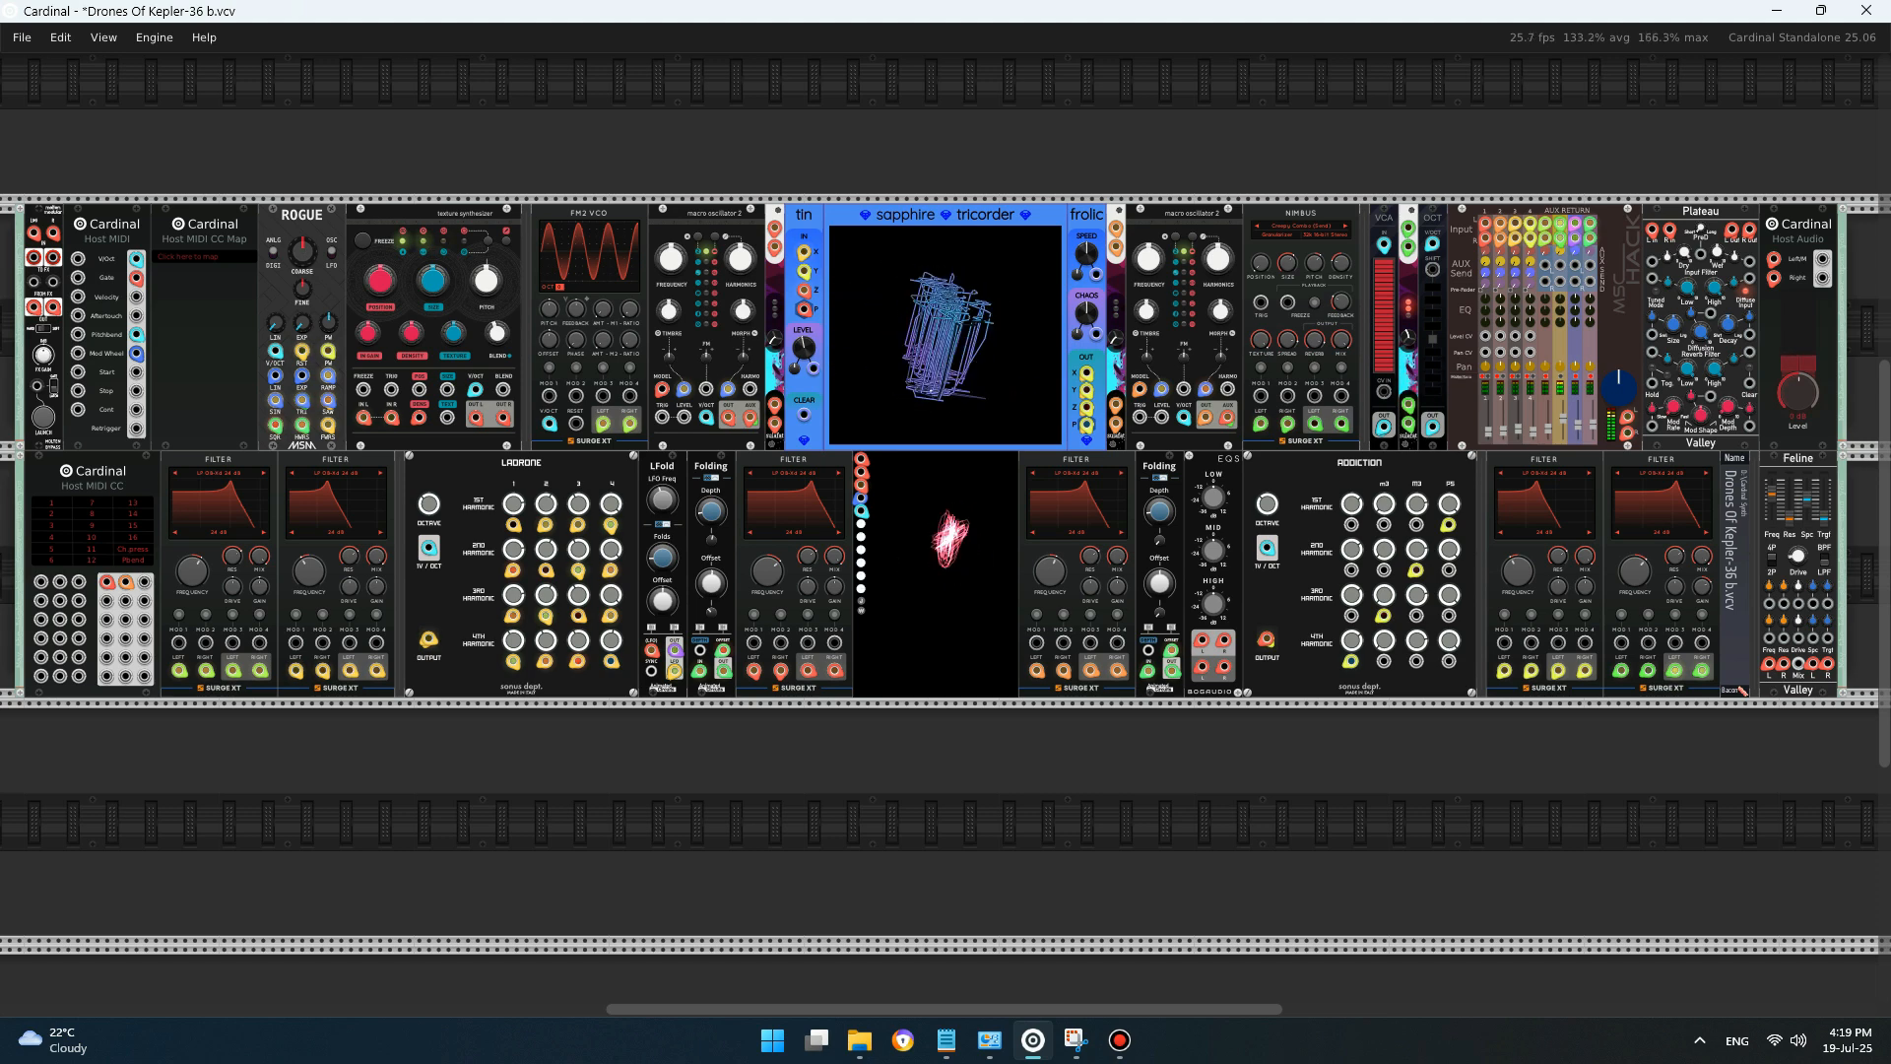
- Cycle the mode selection of the narrow module beside the VCA through Half Quant
click(1409, 338)
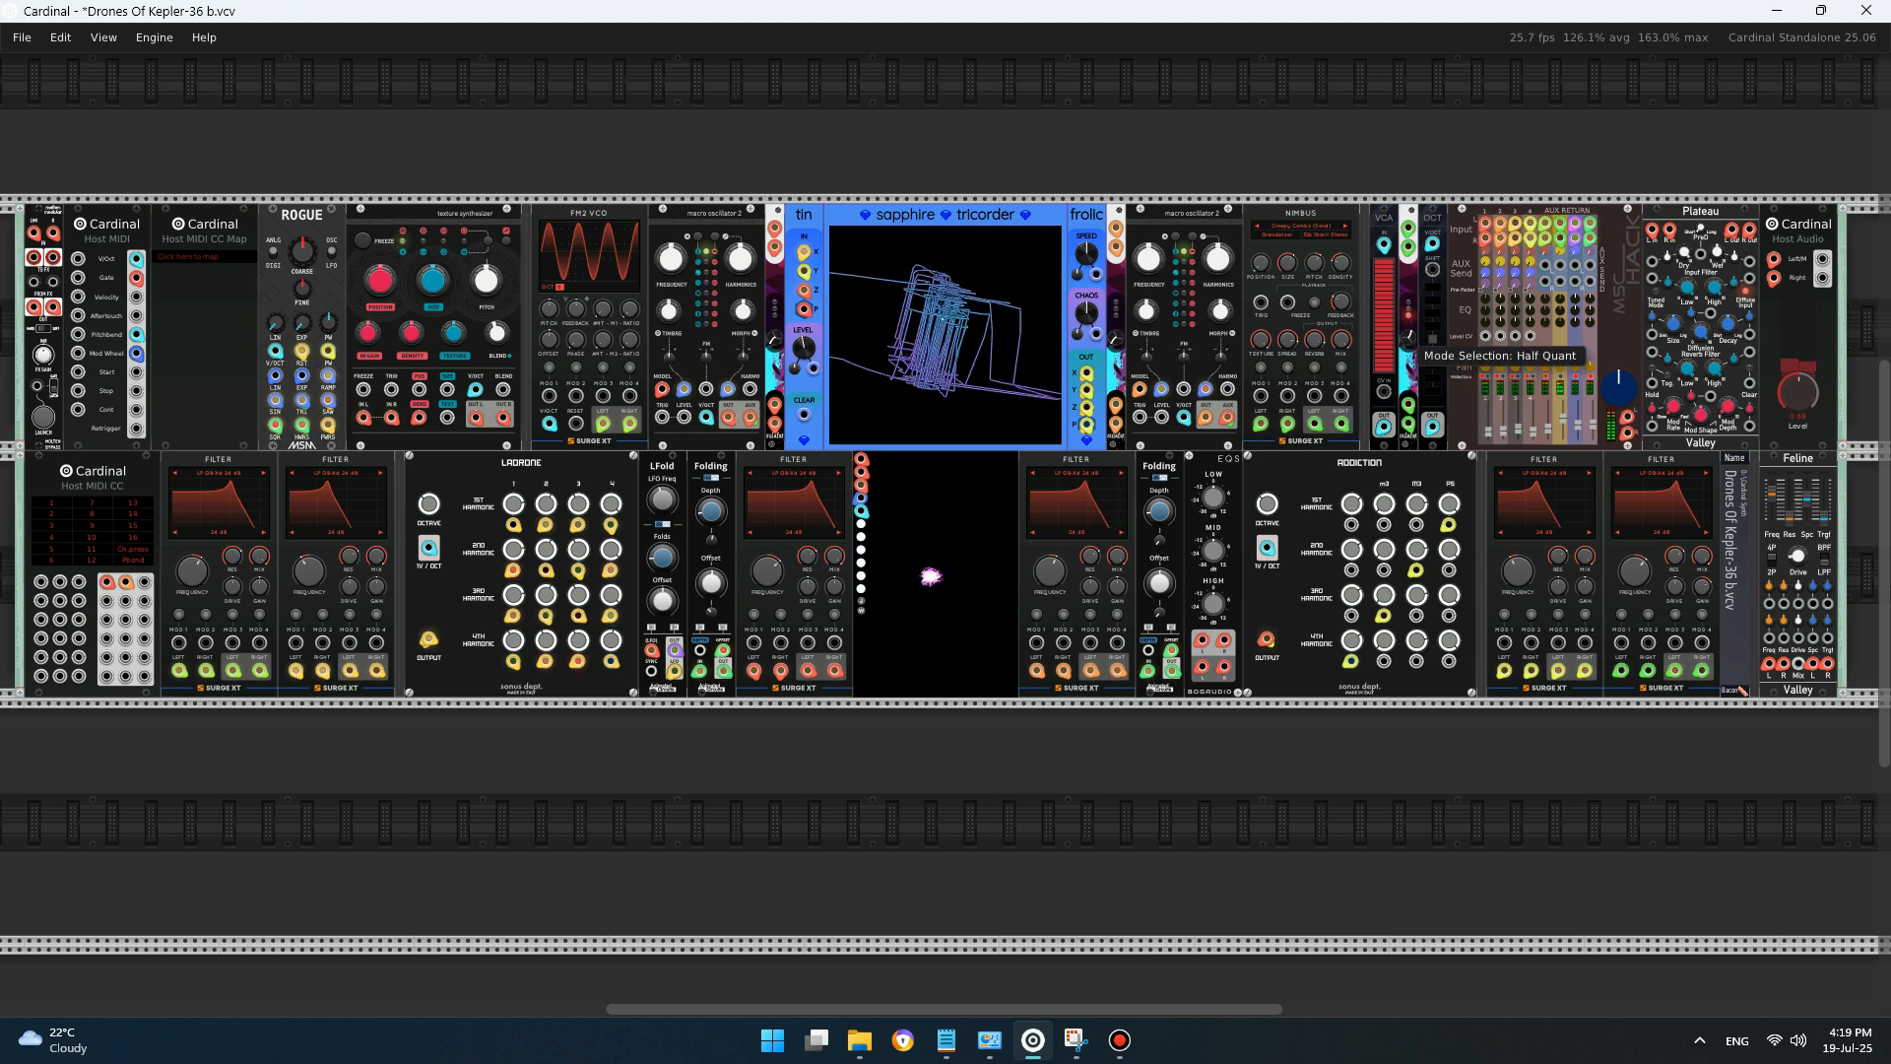
click(1408, 338)
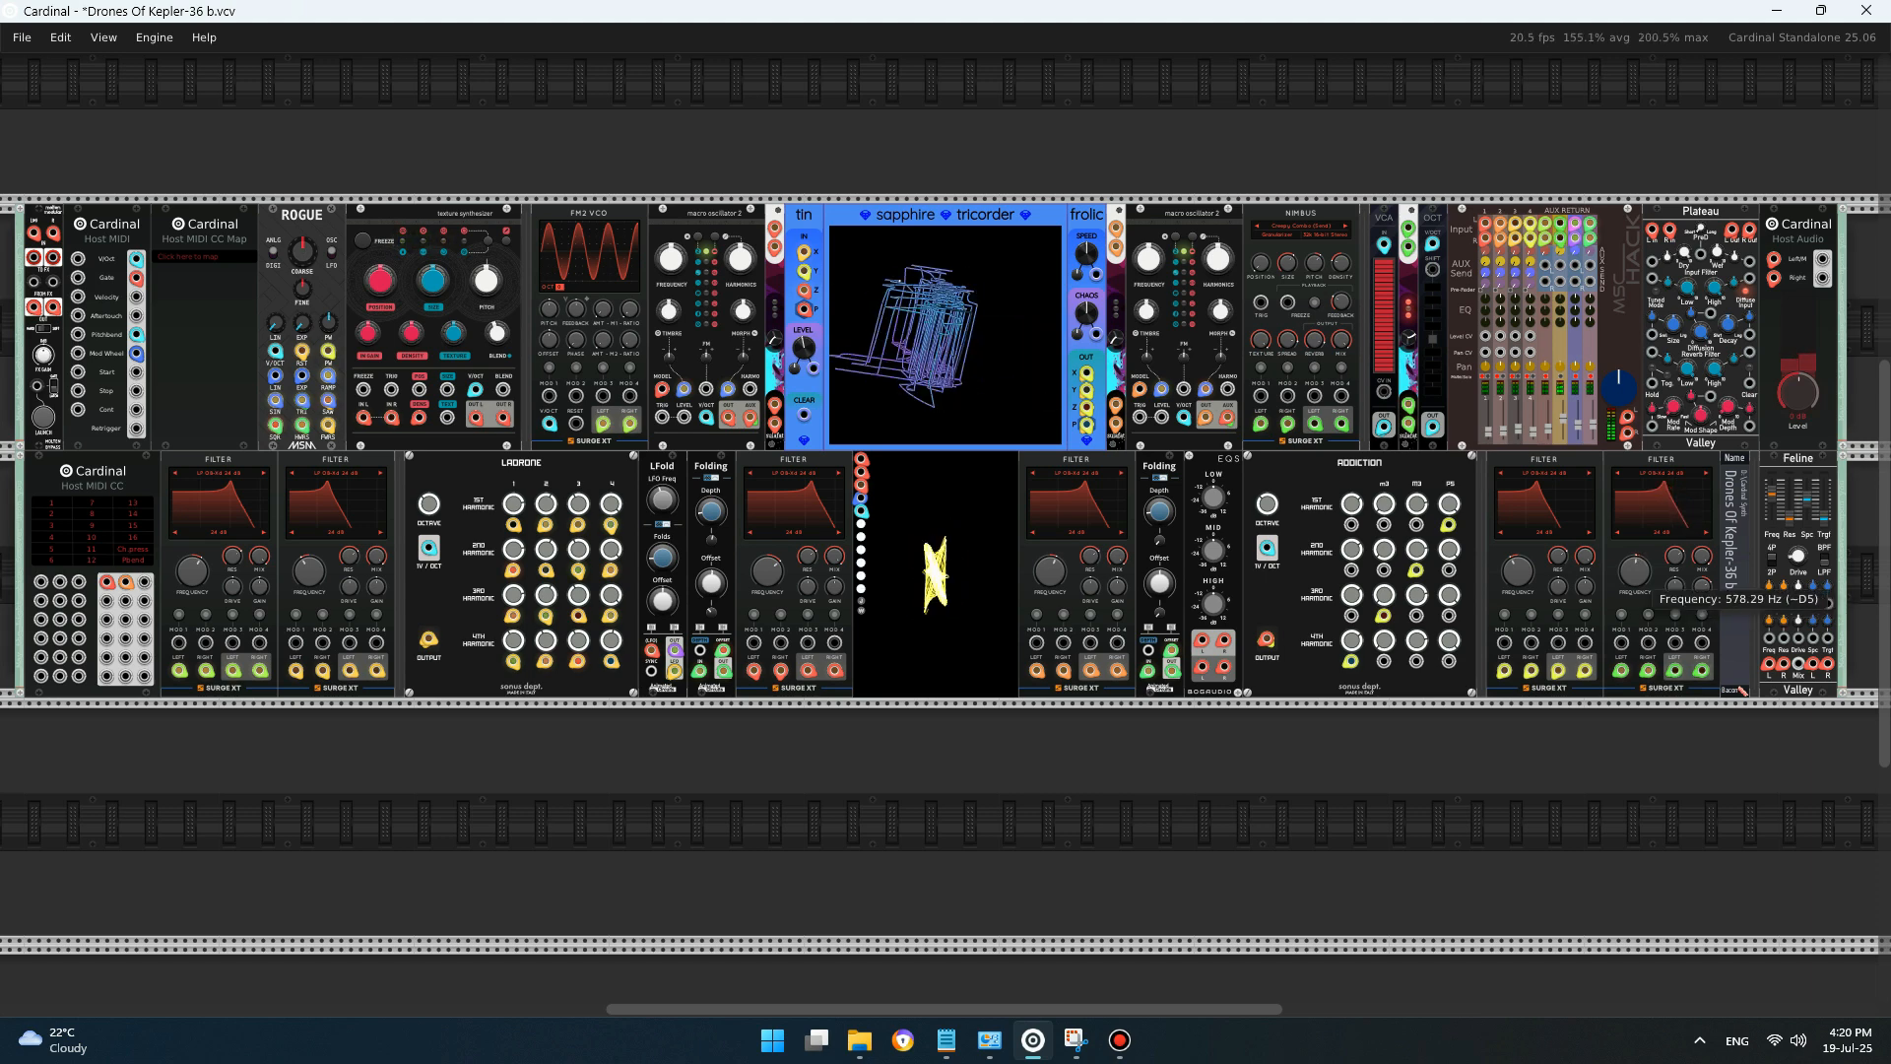
- Raise the frequency of the lower row's last Surge XT filter and trigger Launch on the upper row's first module
drag(1634, 571, 1634, 544)
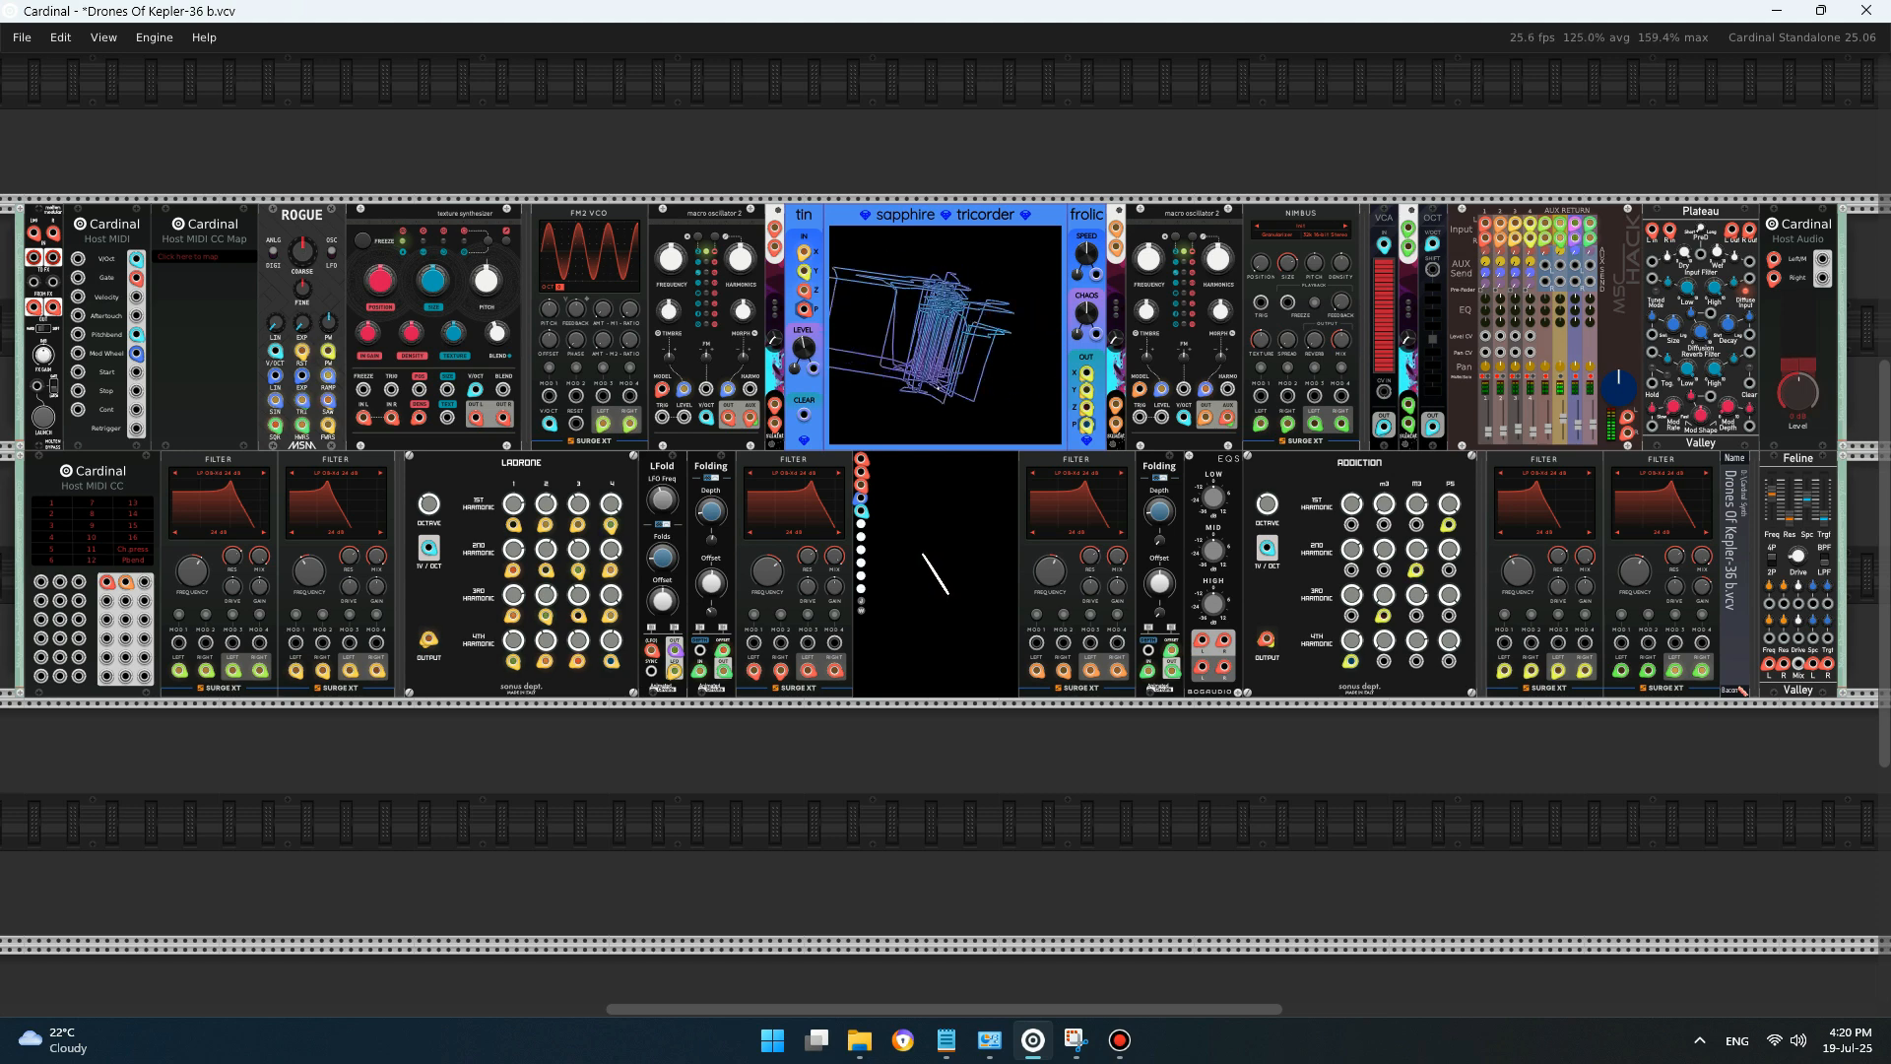
click(43, 418)
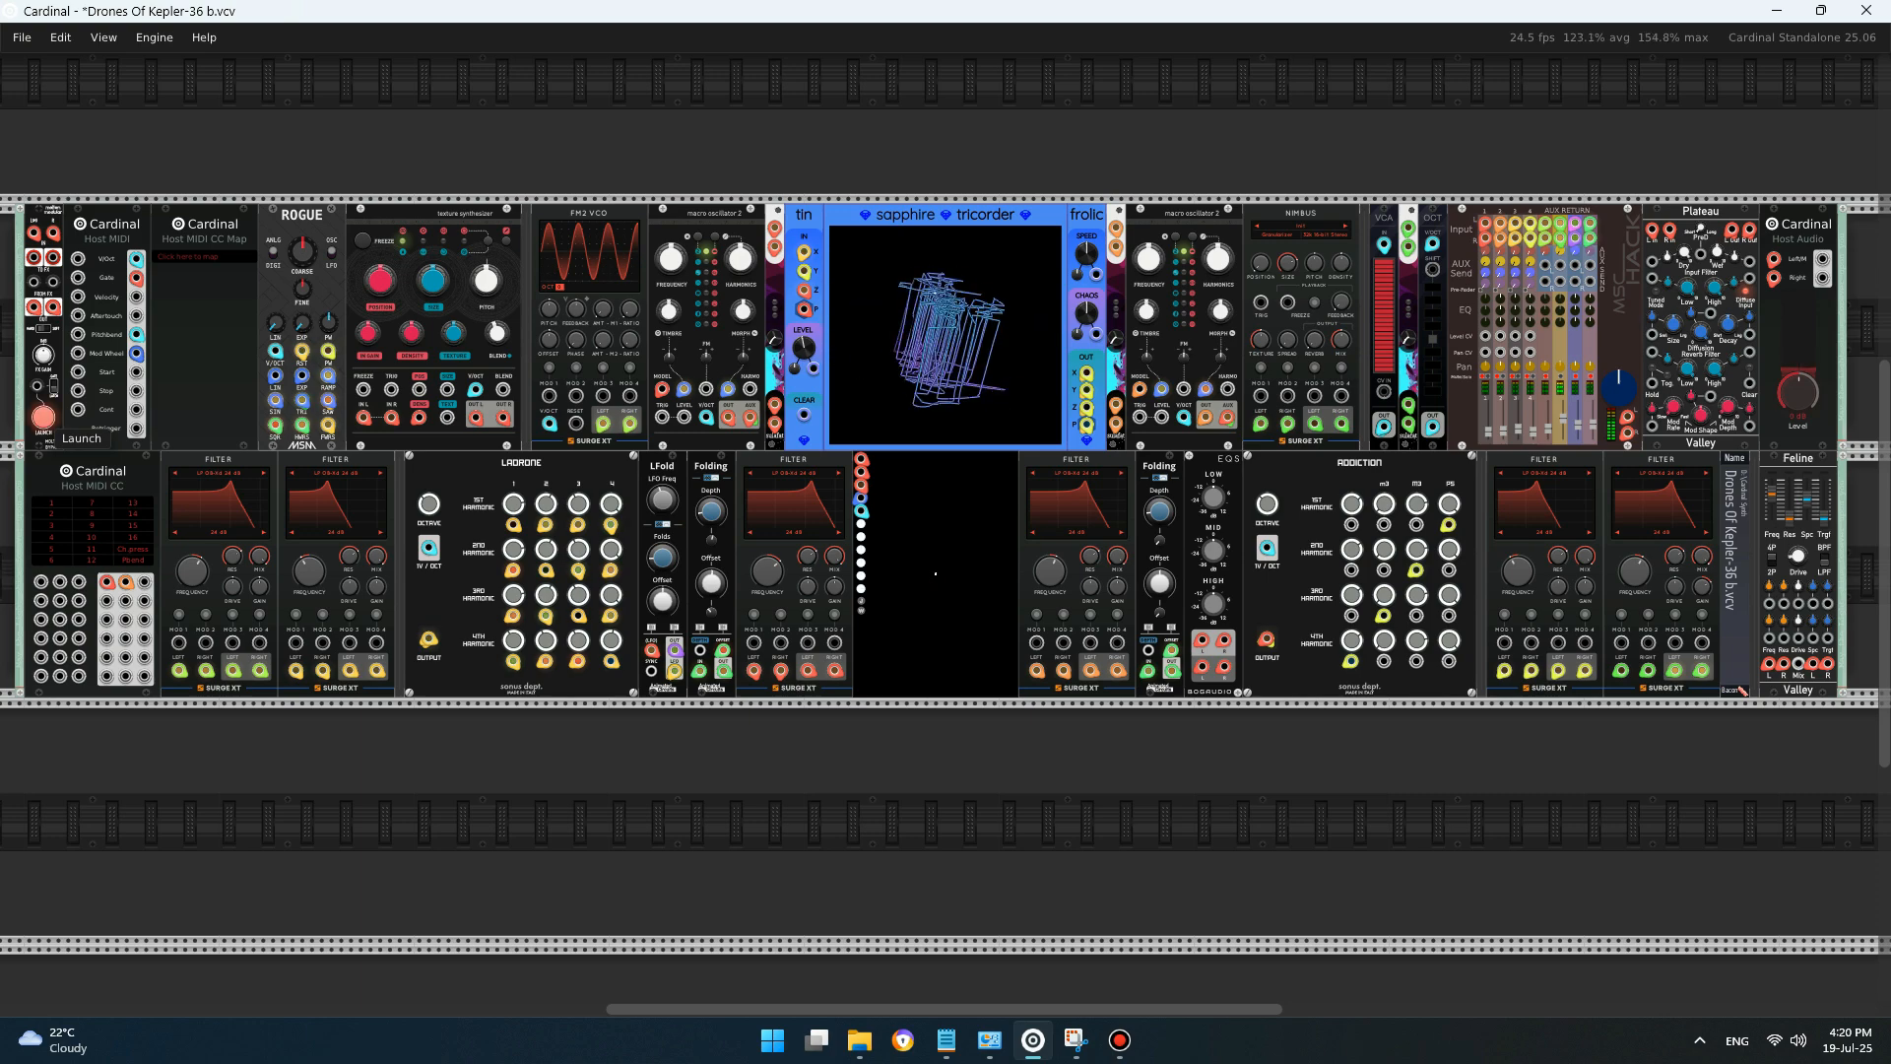